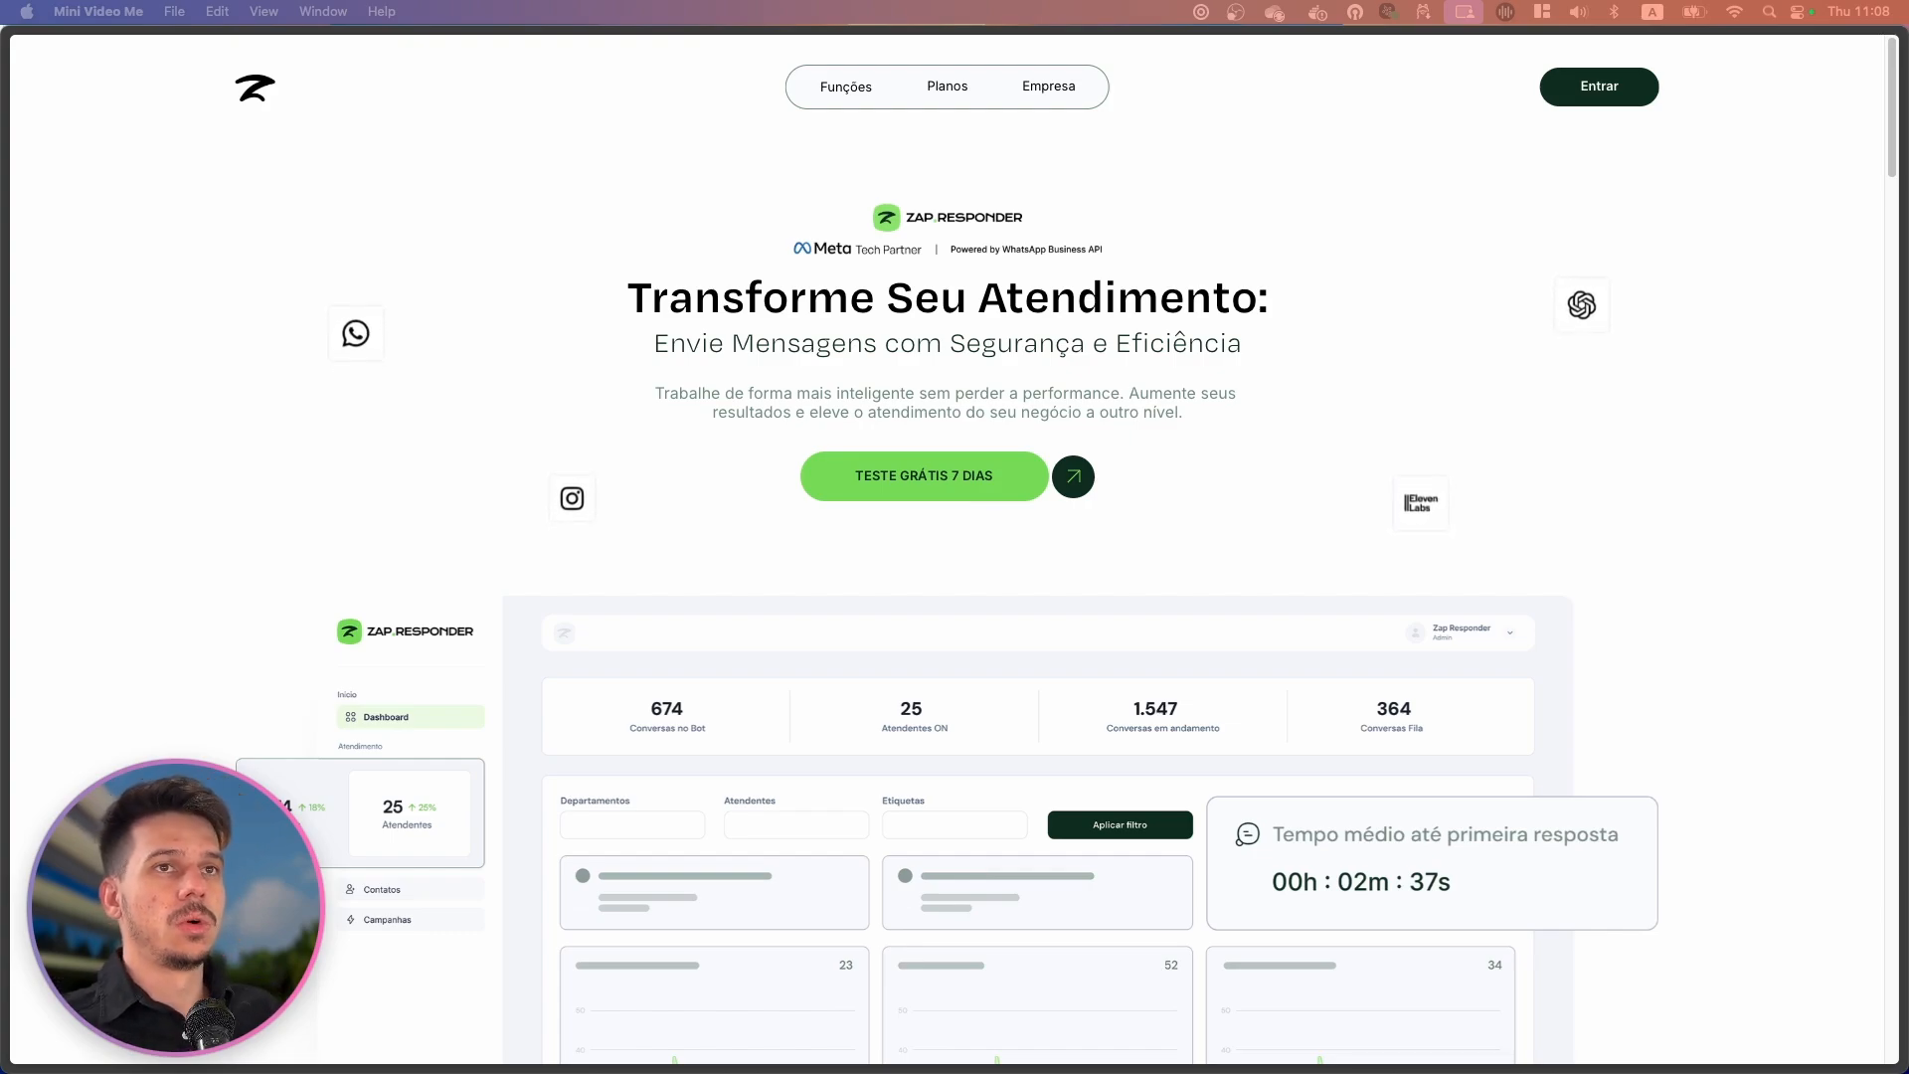
# Open the prospecting flow document in Google Docs and read through its conversation steps and final summary.
pyautogui.click(525, 298)
pyautogui.moveTo(6, 298)
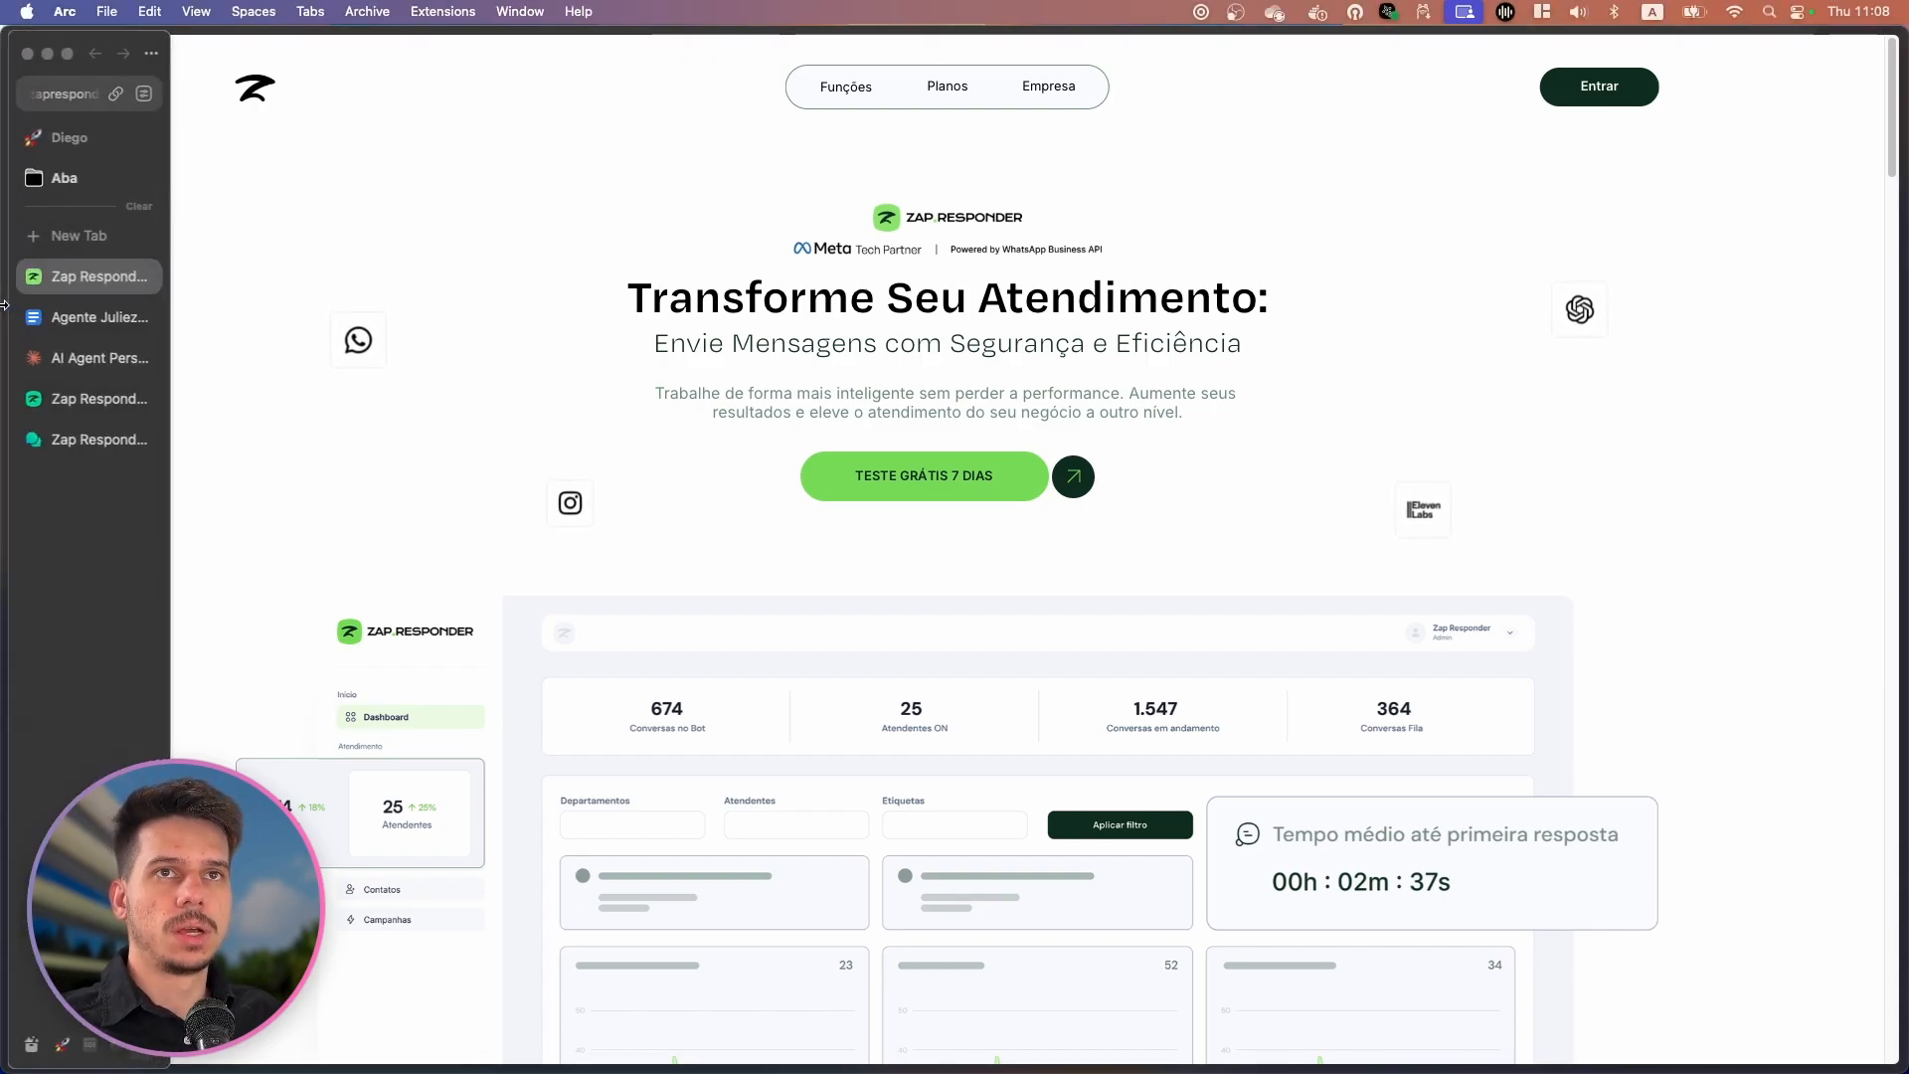
pyautogui.click(84, 312)
pyautogui.press('super+s')
pyautogui.press('super+s')
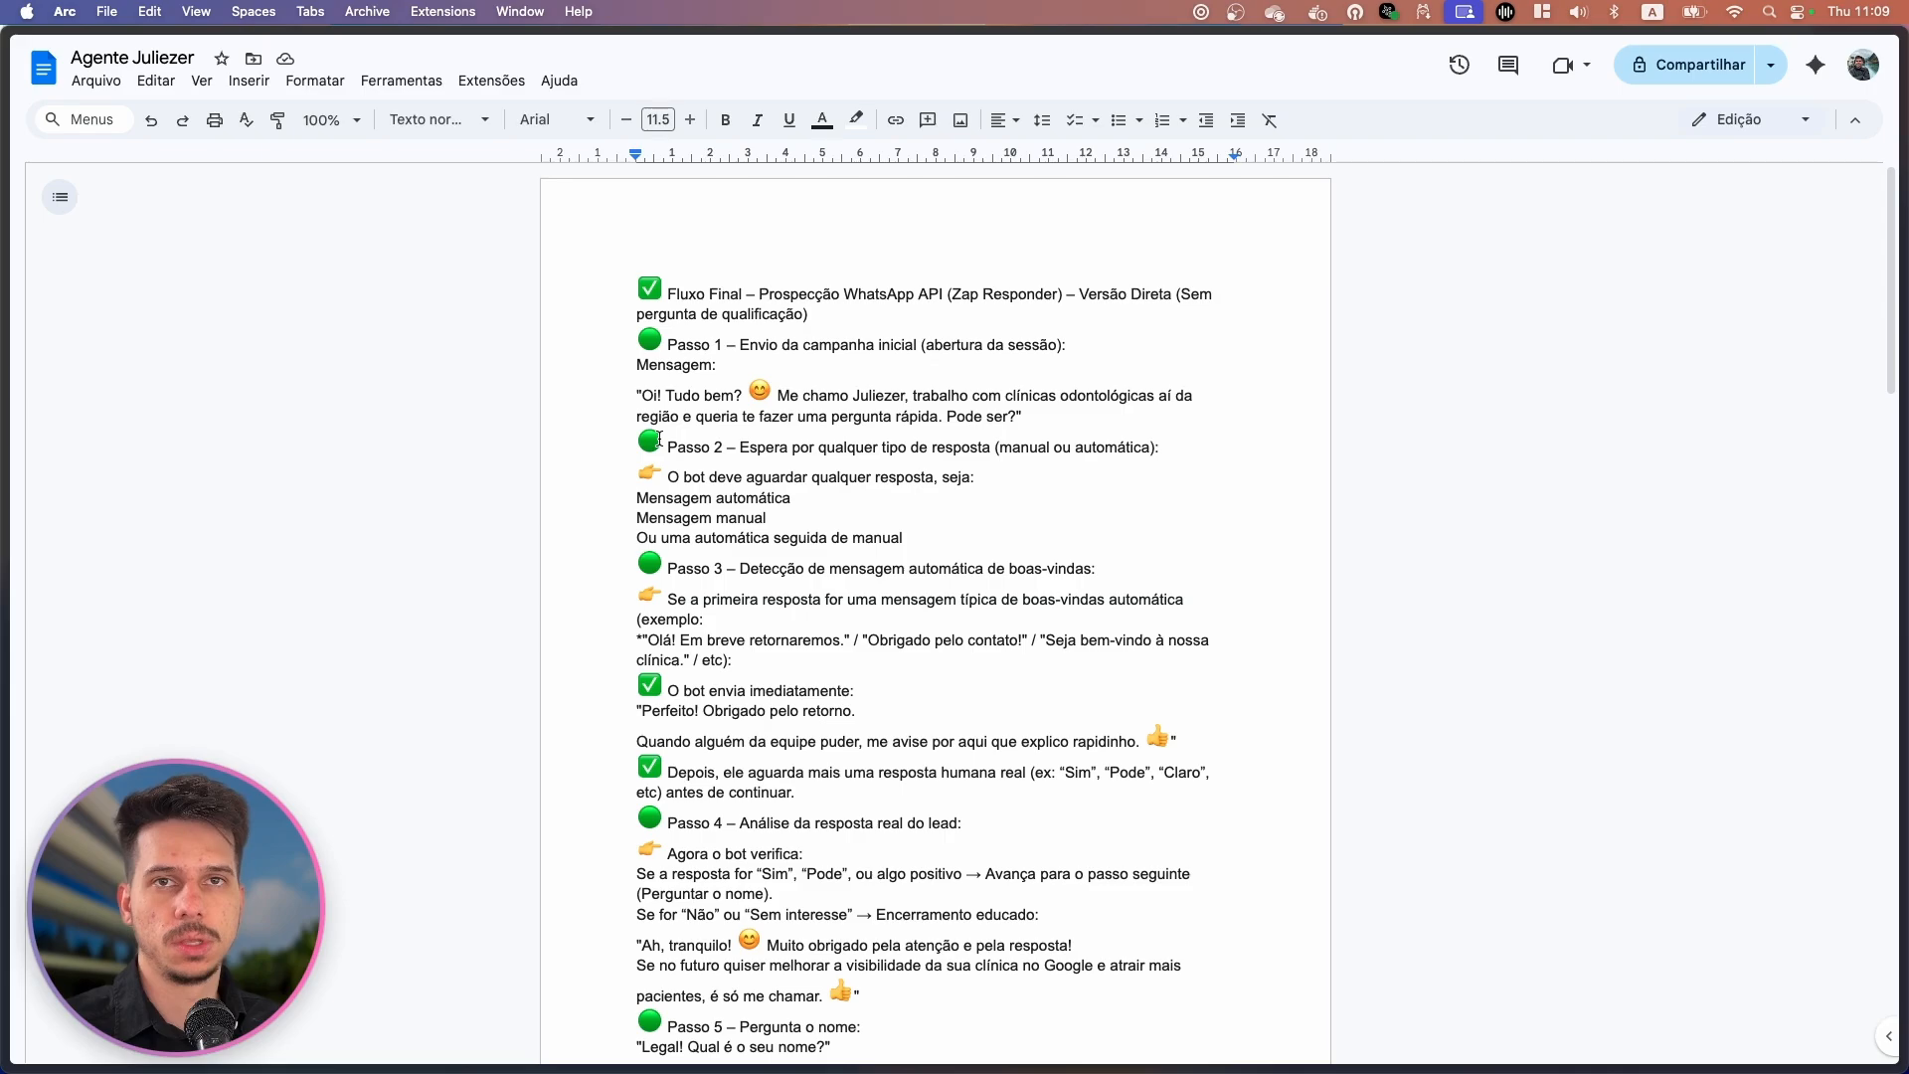
pyautogui.scroll(-10, 864, 555)
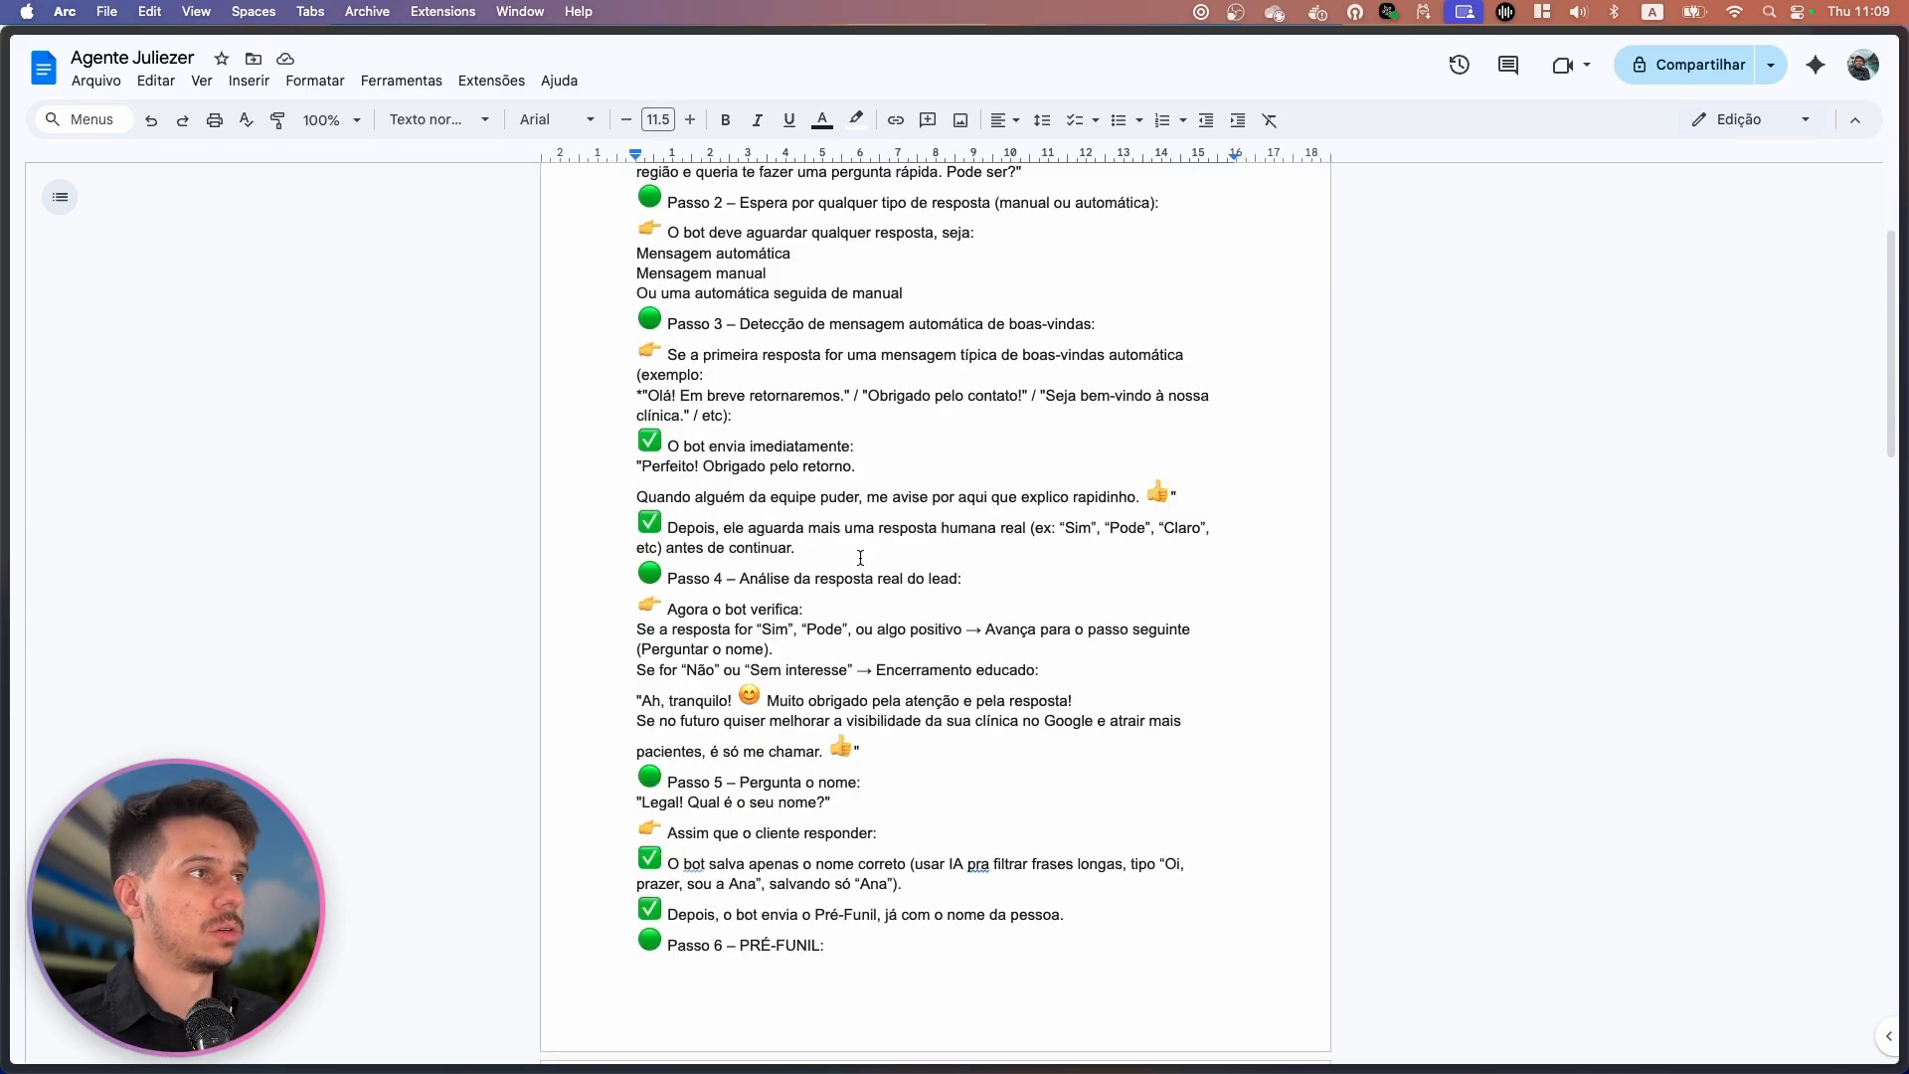
pyautogui.scroll(-15, 864, 555)
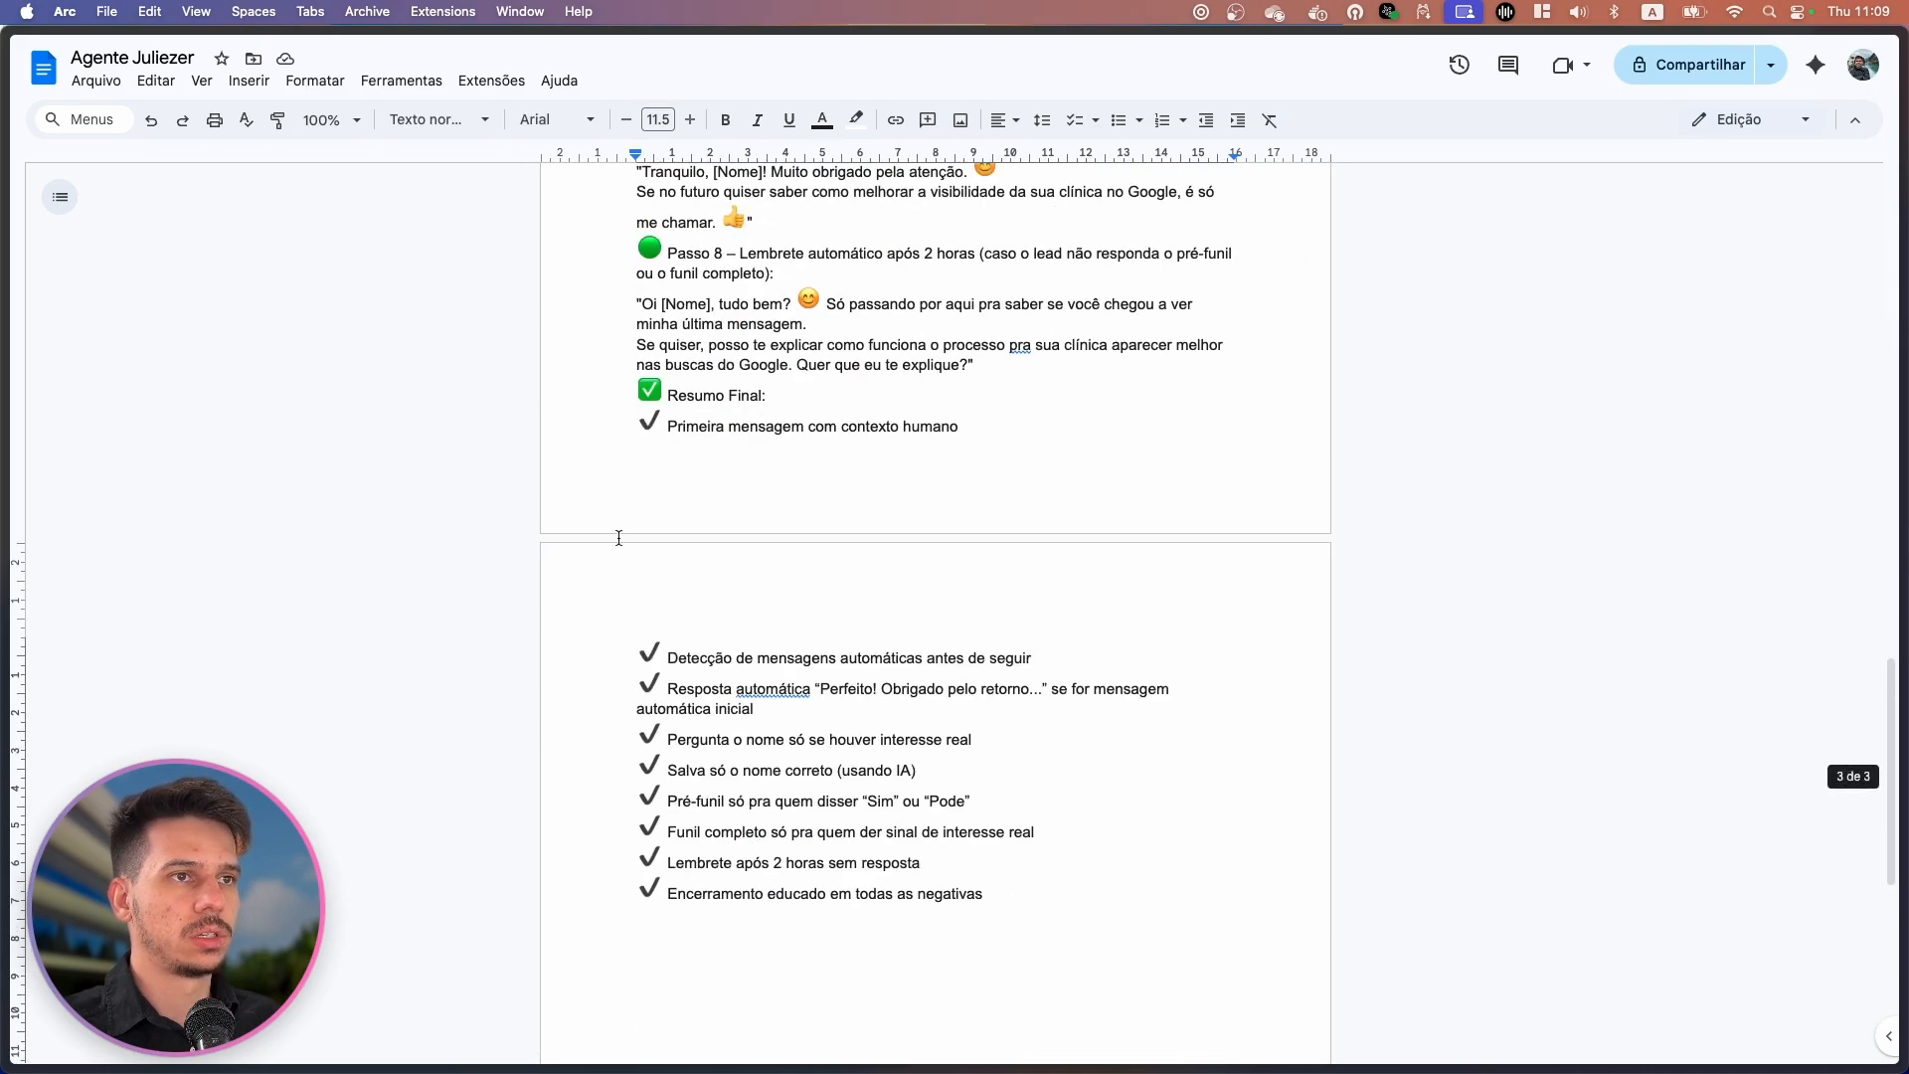
pyautogui.scroll(20, 928, 604)
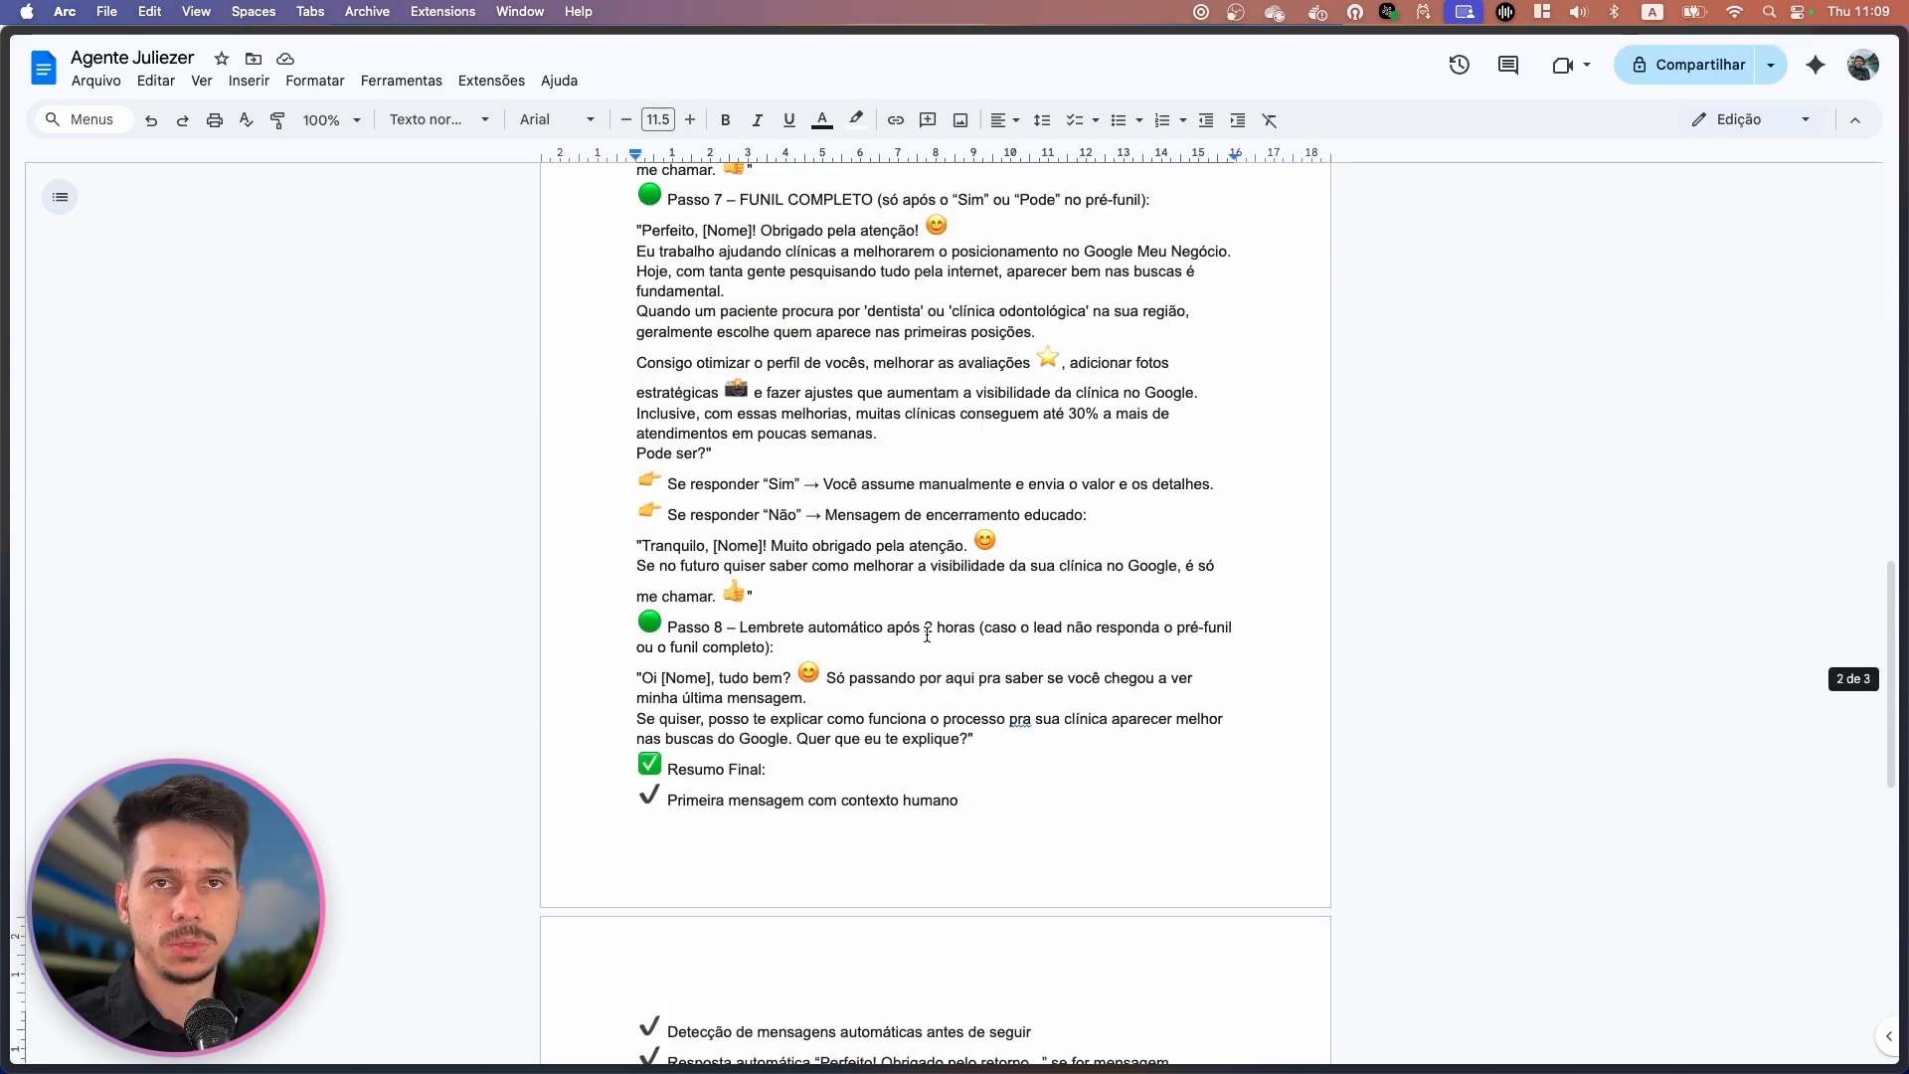
pyautogui.scroll(-2, 912, 638)
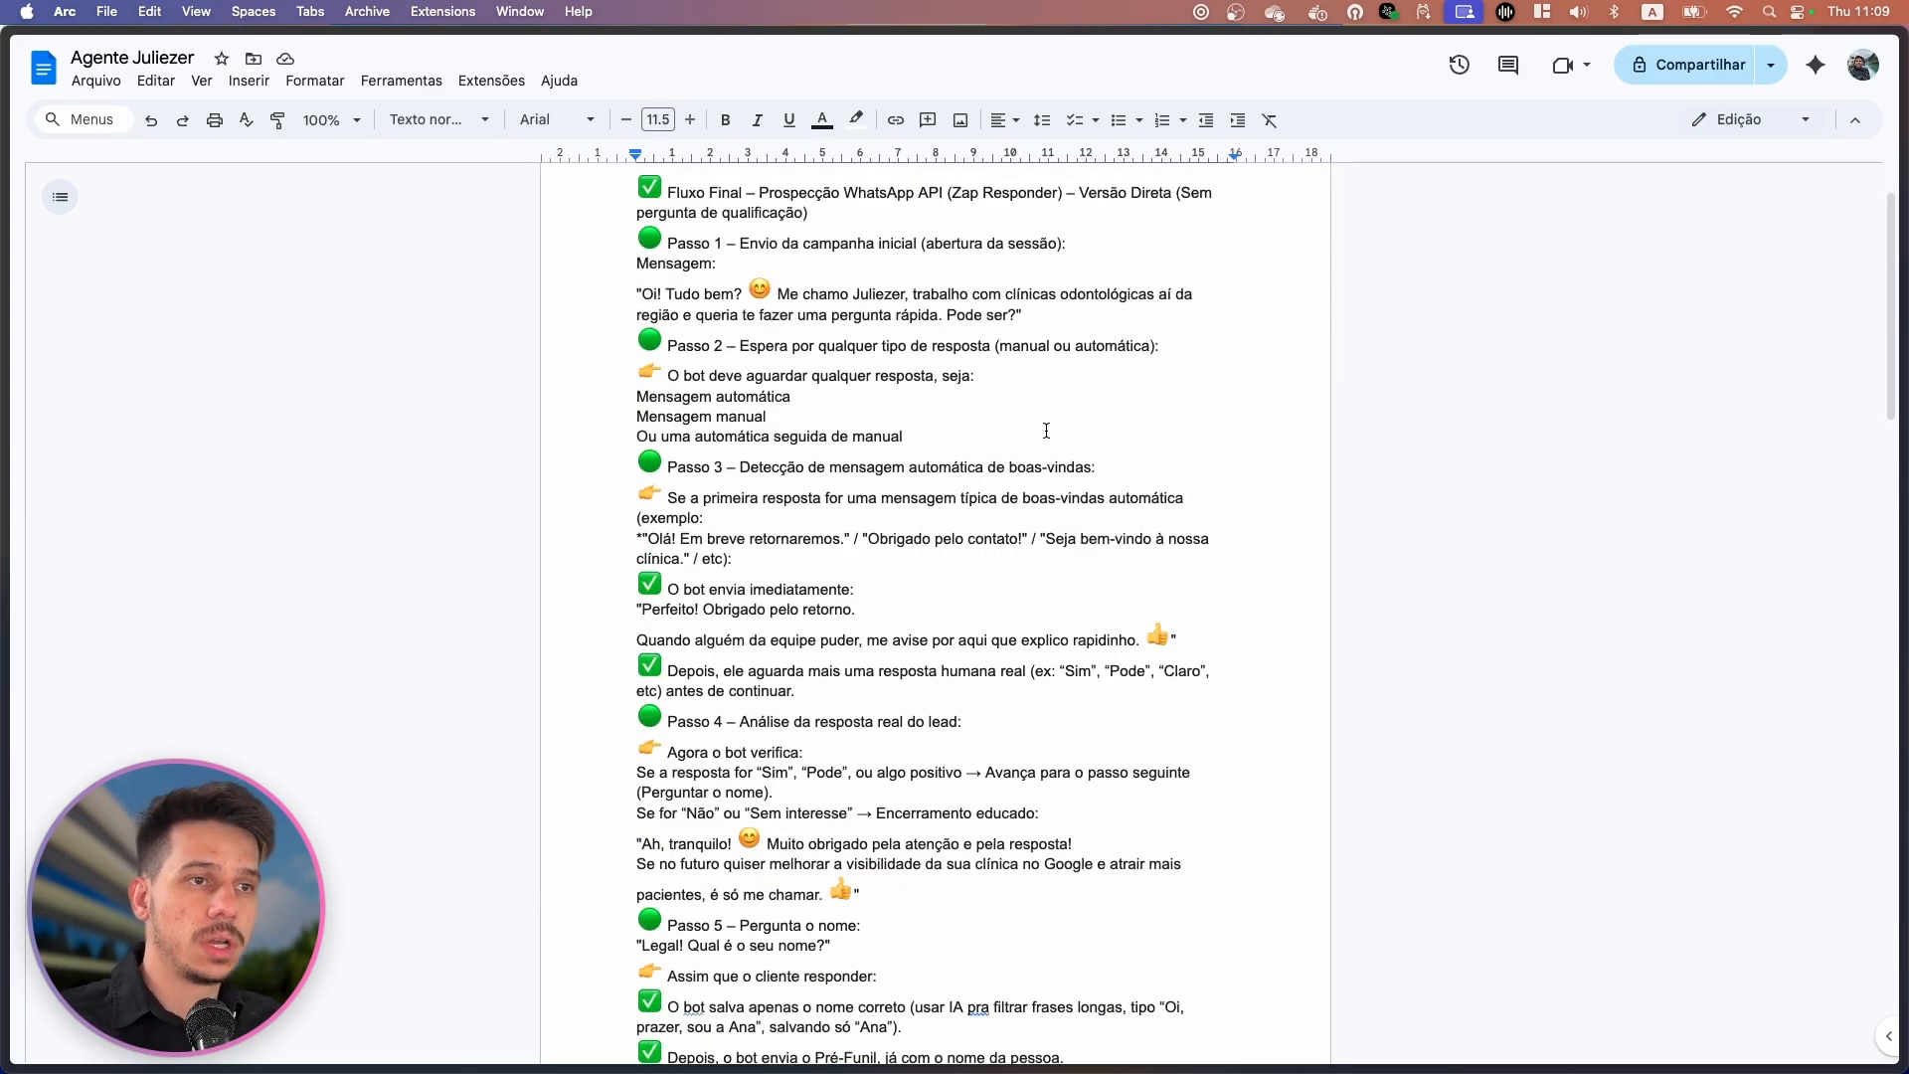
pyautogui.scroll(2, 923, 498)
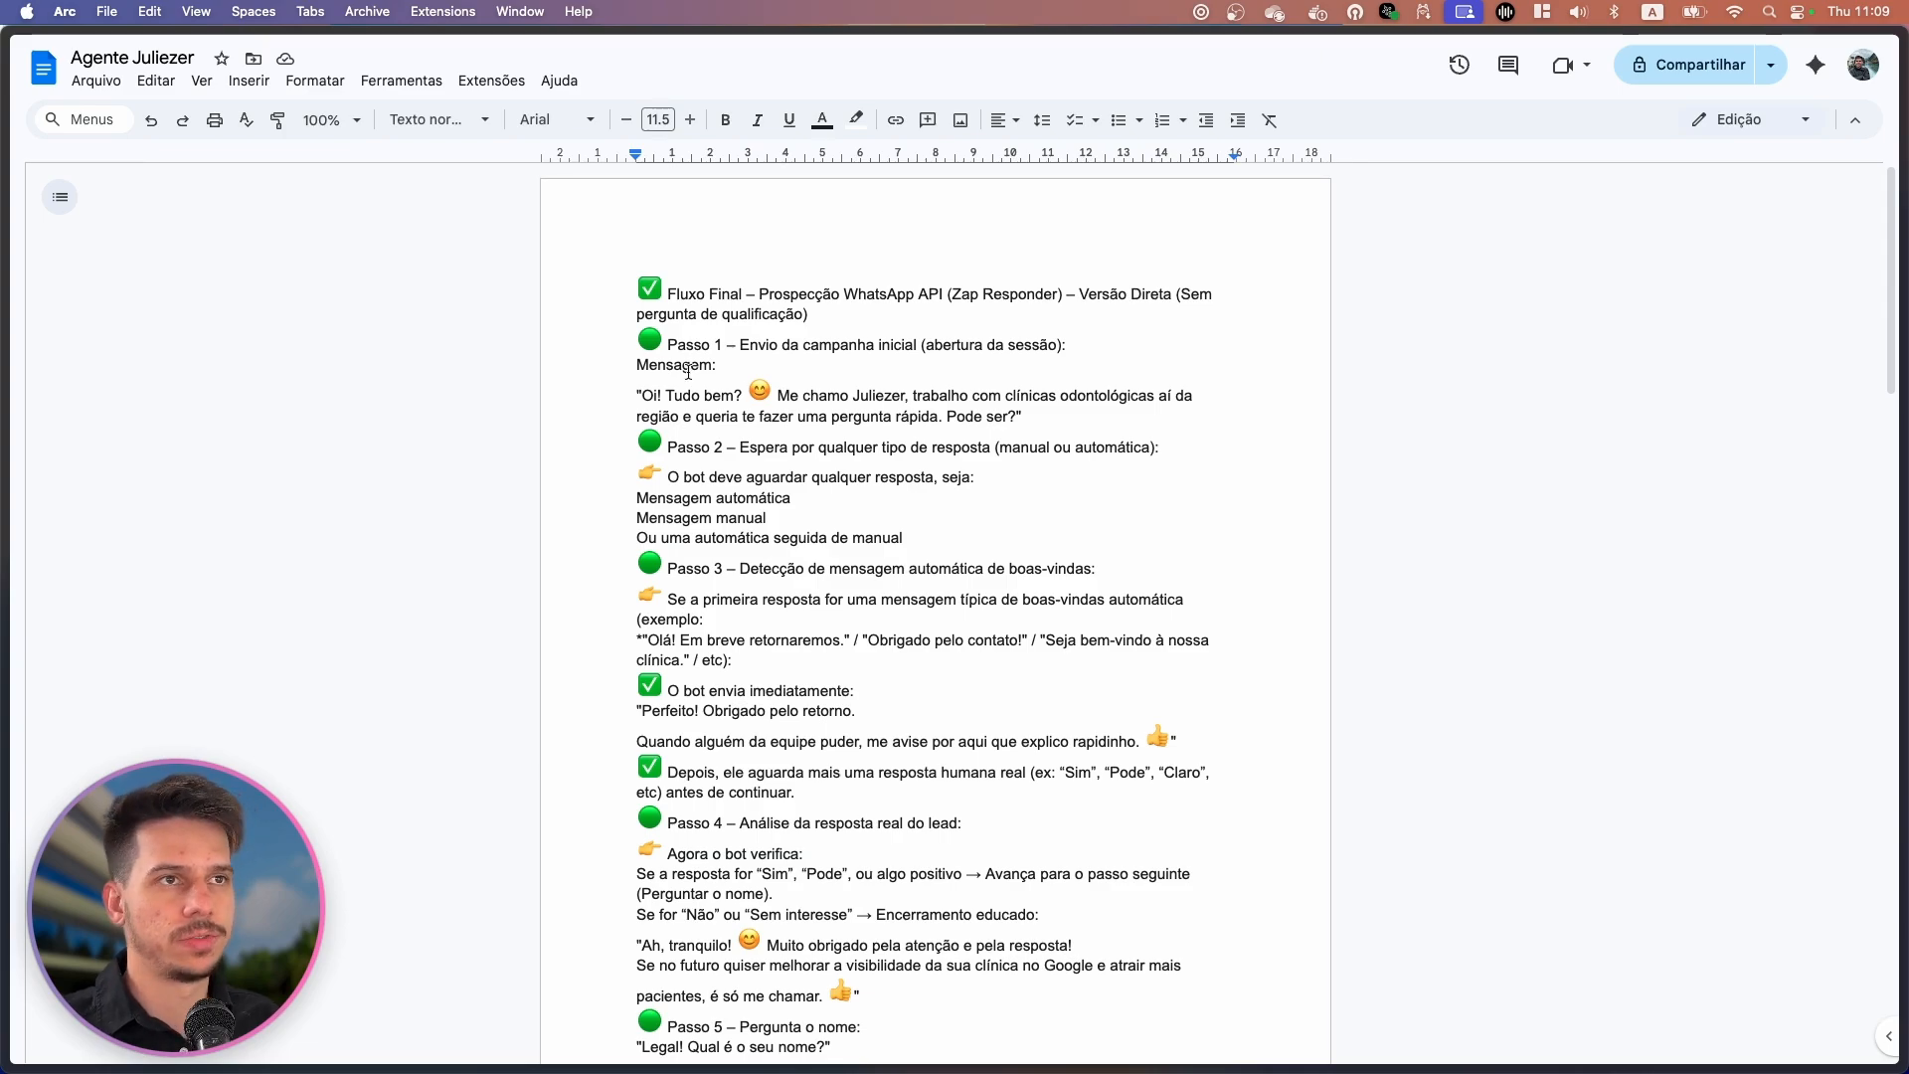
pyautogui.click(765, 396)
pyautogui.click(582, 386)
# Switch to Zap Responder's attendants page, start creating an Agente IA, and send it the test message "oi".
pyautogui.moveTo(5, 385)
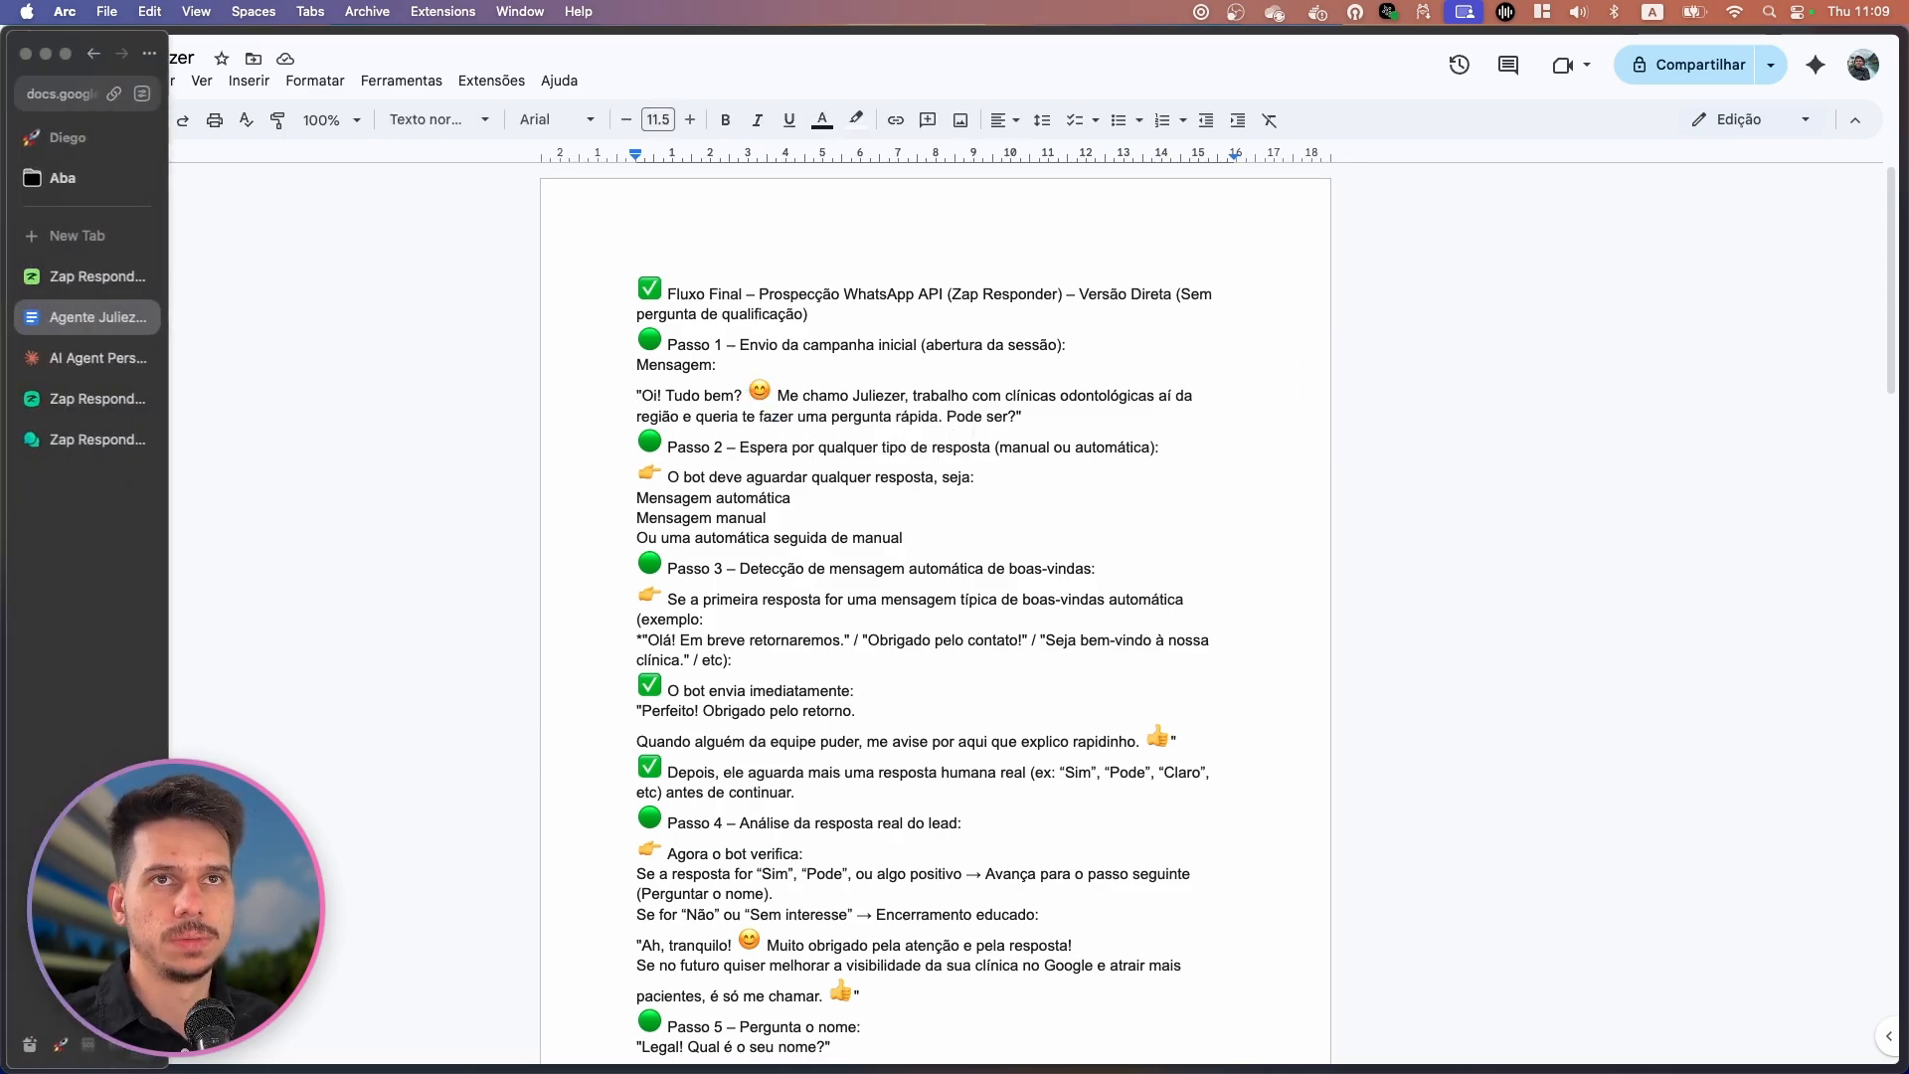
pyautogui.click(89, 390)
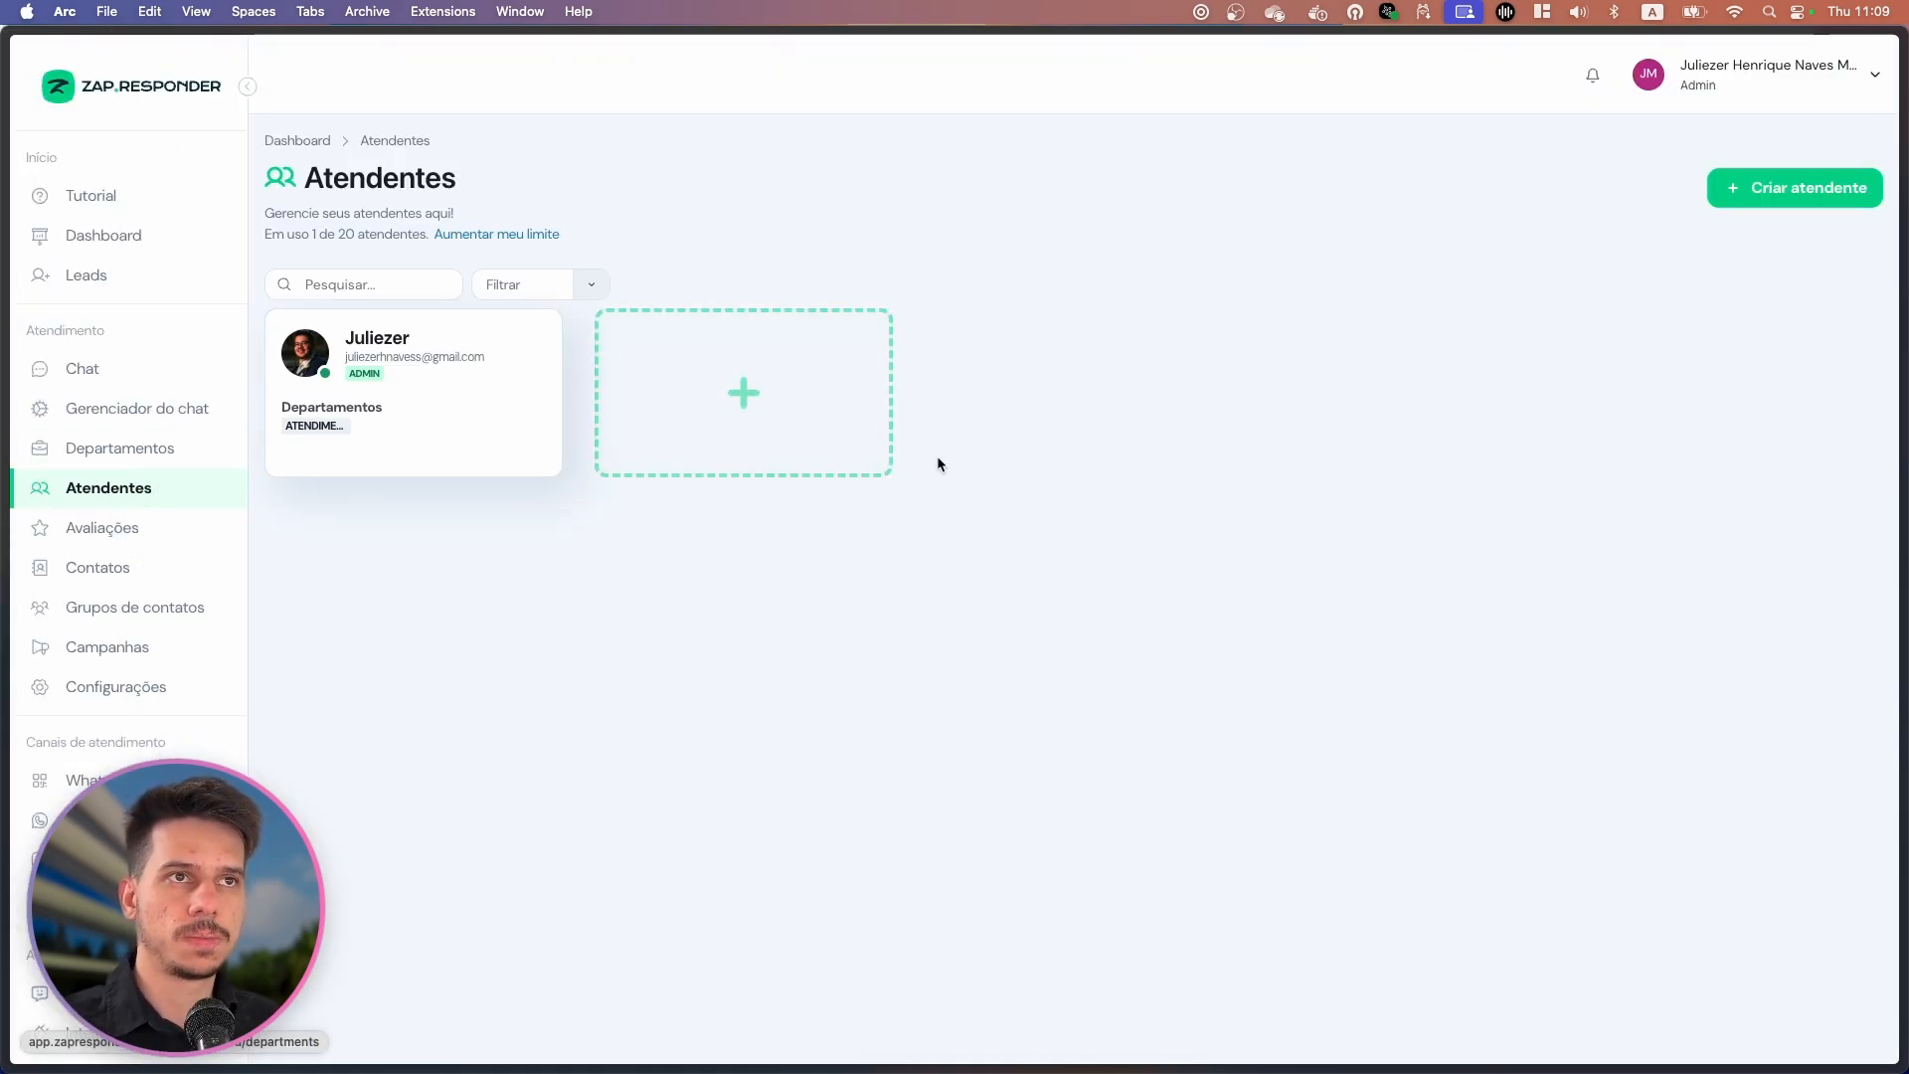
pyautogui.click(801, 391)
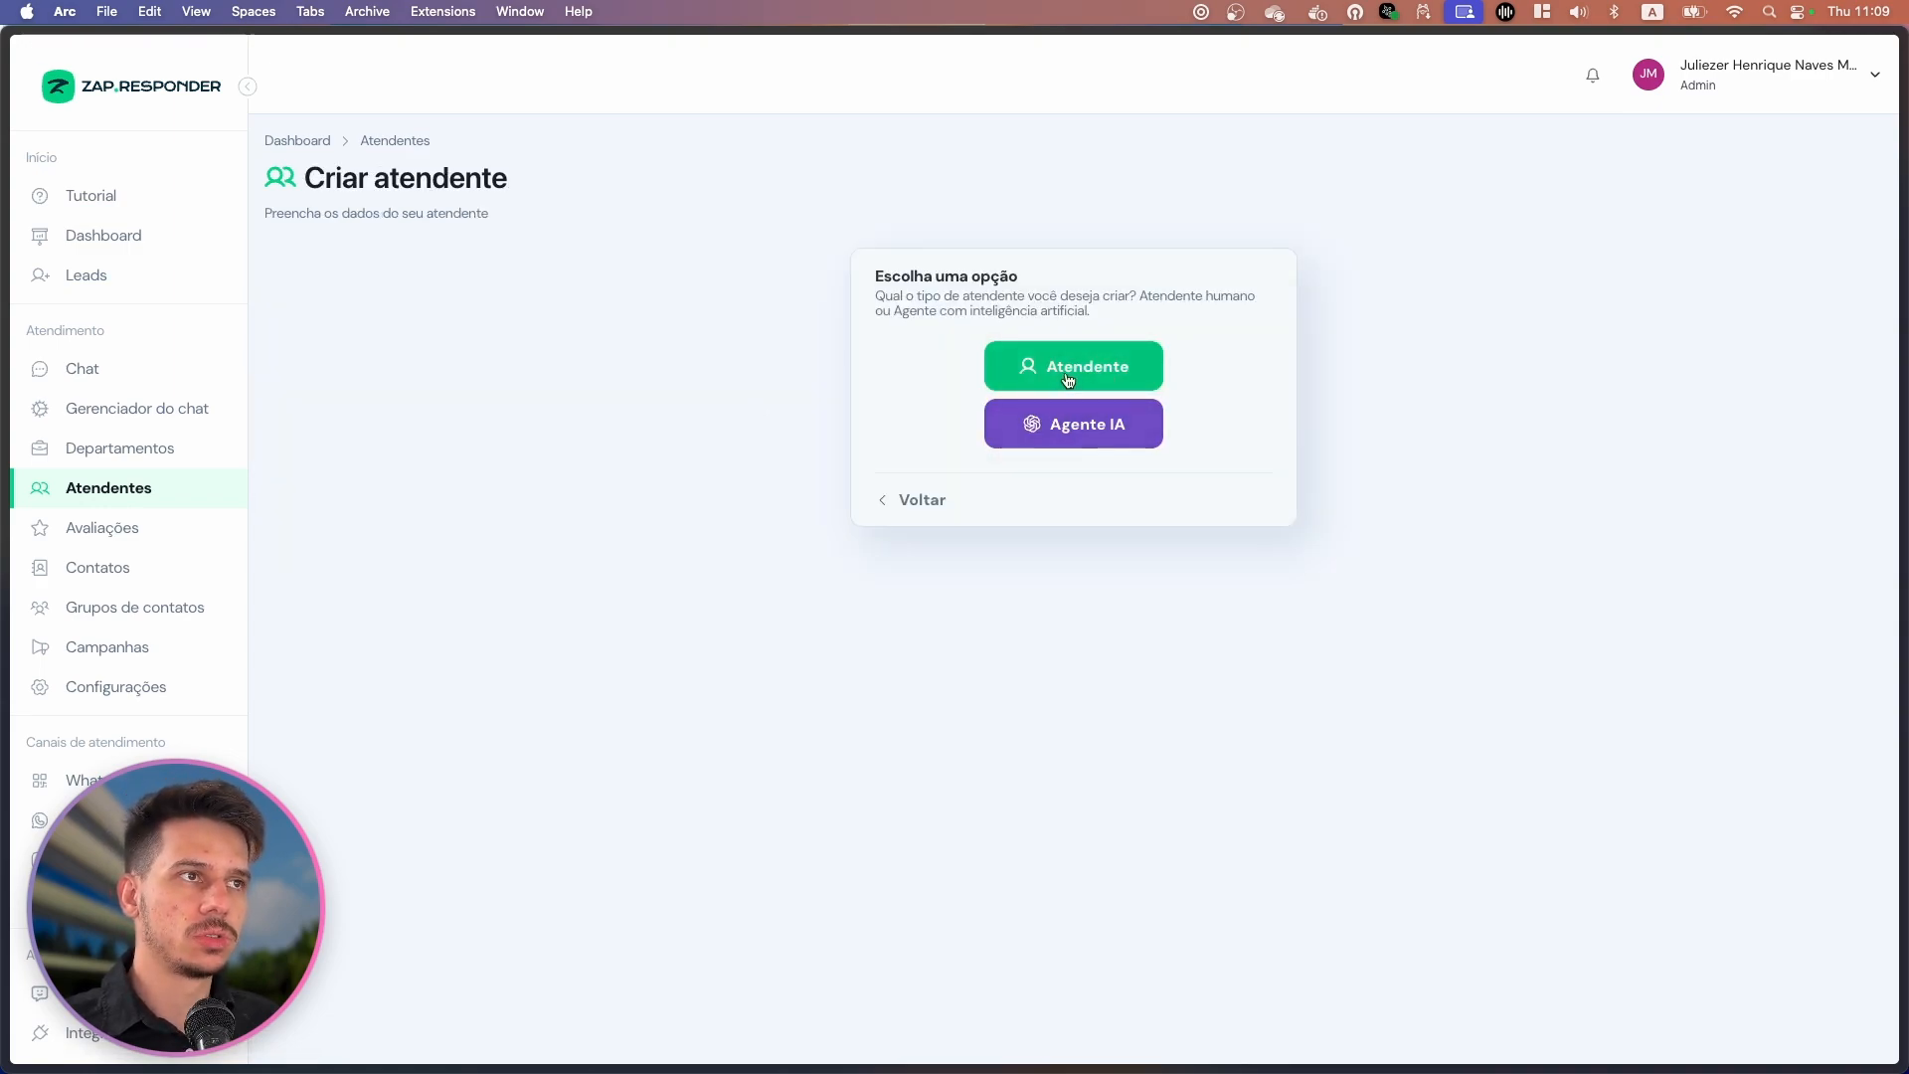
pyautogui.click(1093, 437)
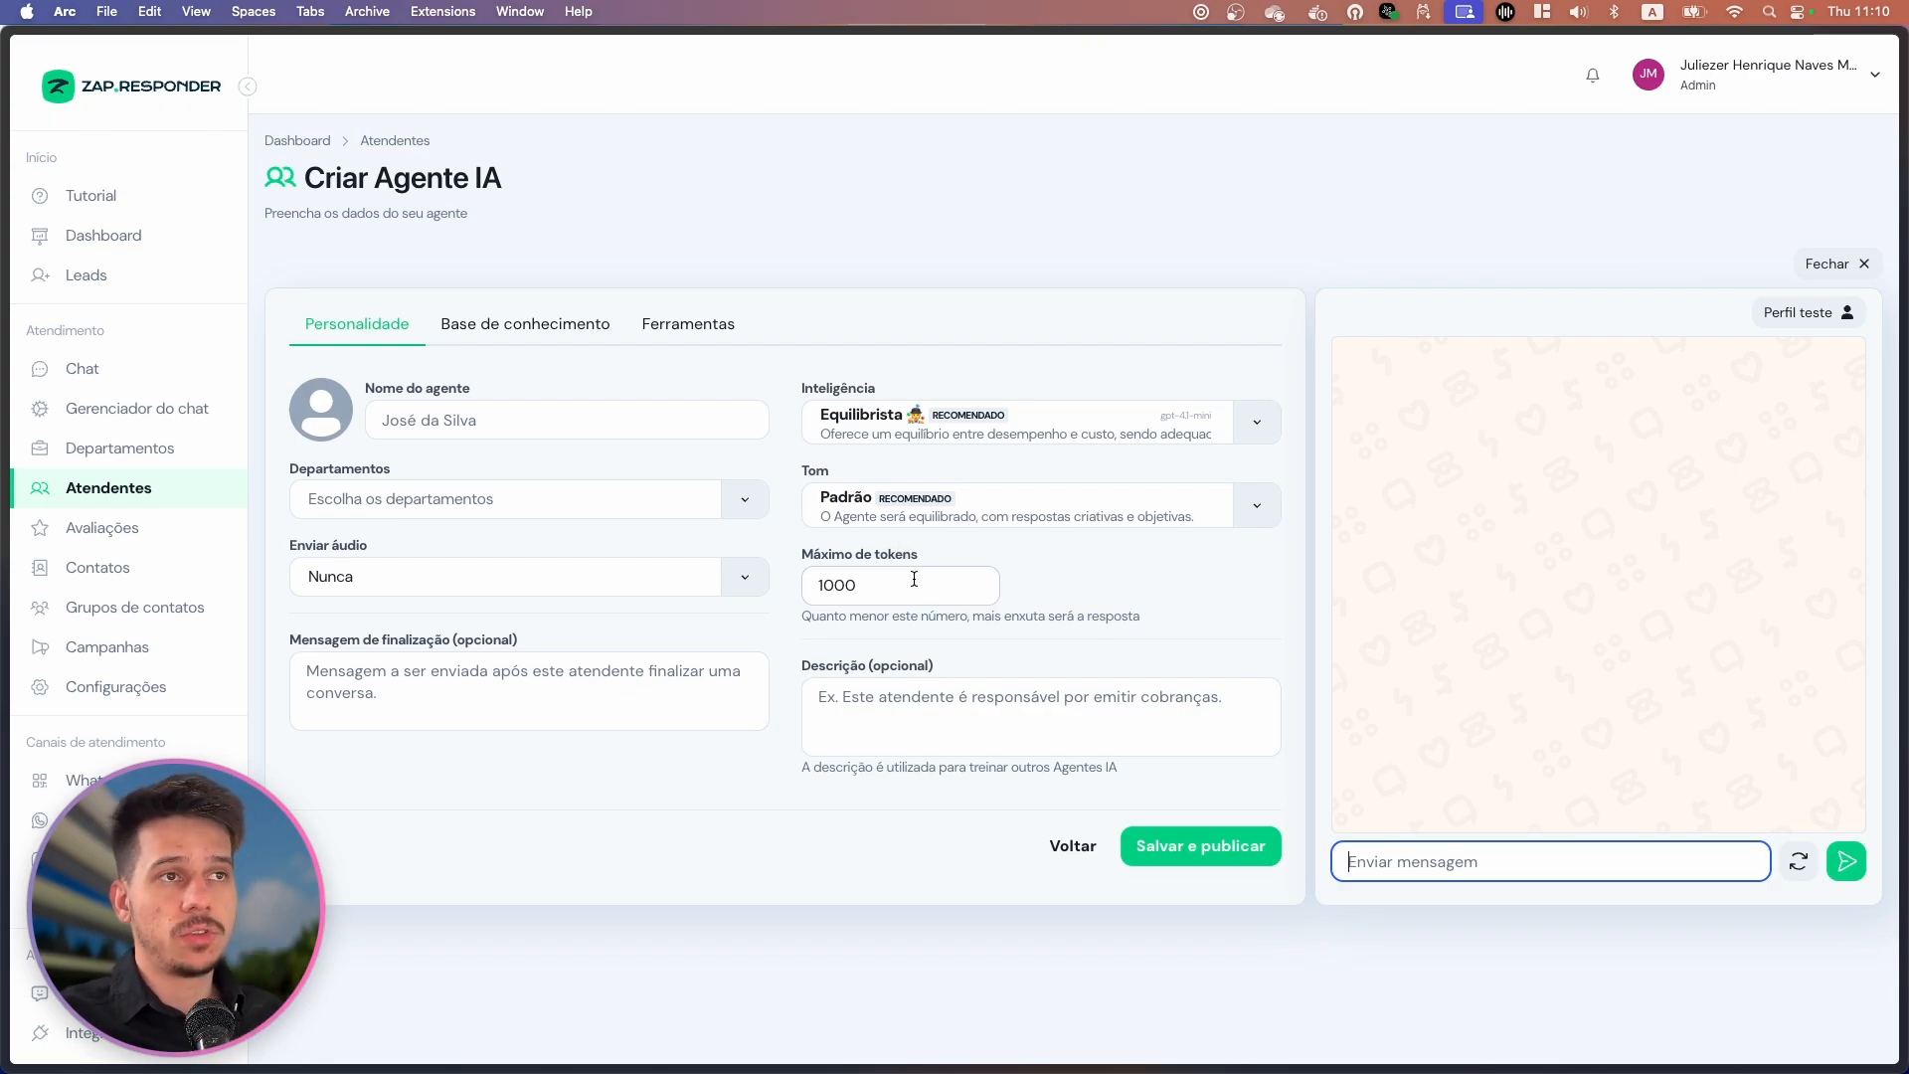
pyautogui.write('oi')
pyautogui.press('Return')
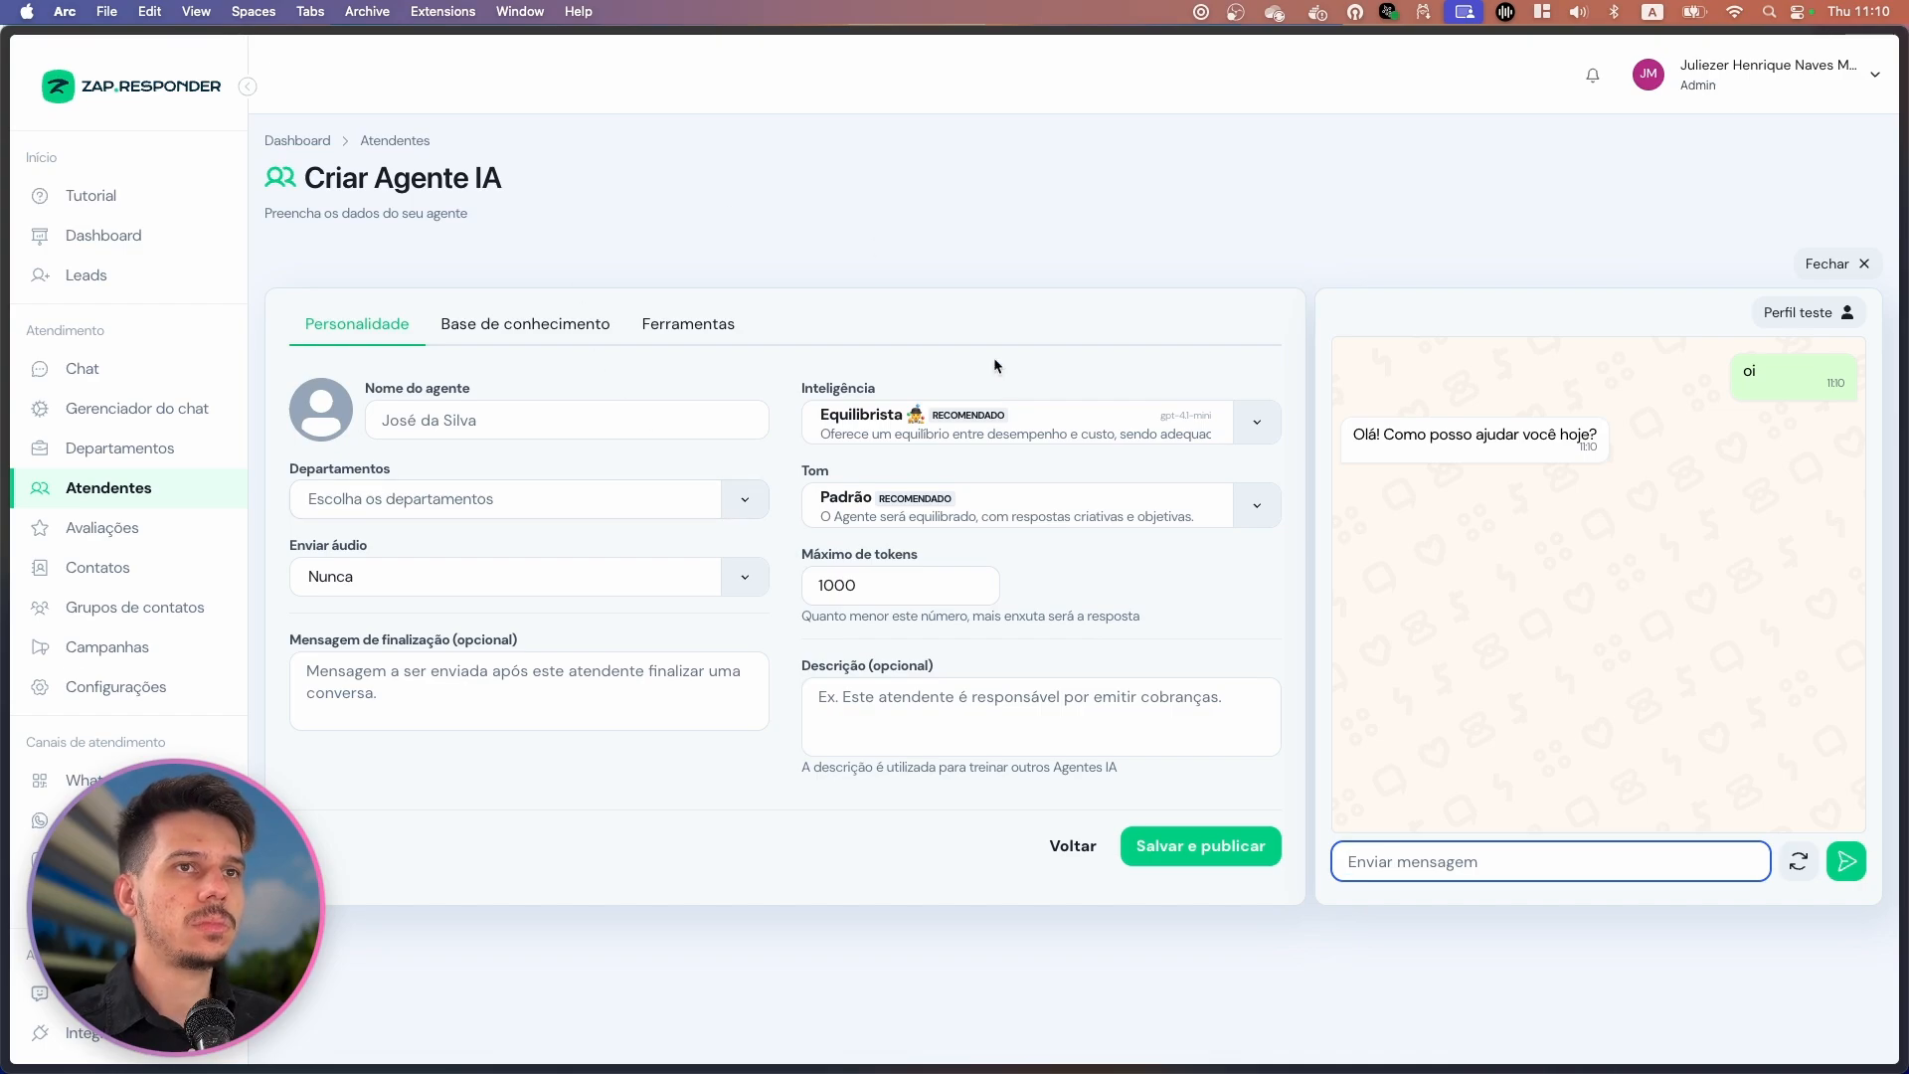
# Enter the agent's first name as the name of the new AI agent.
pyautogui.click(575, 428)
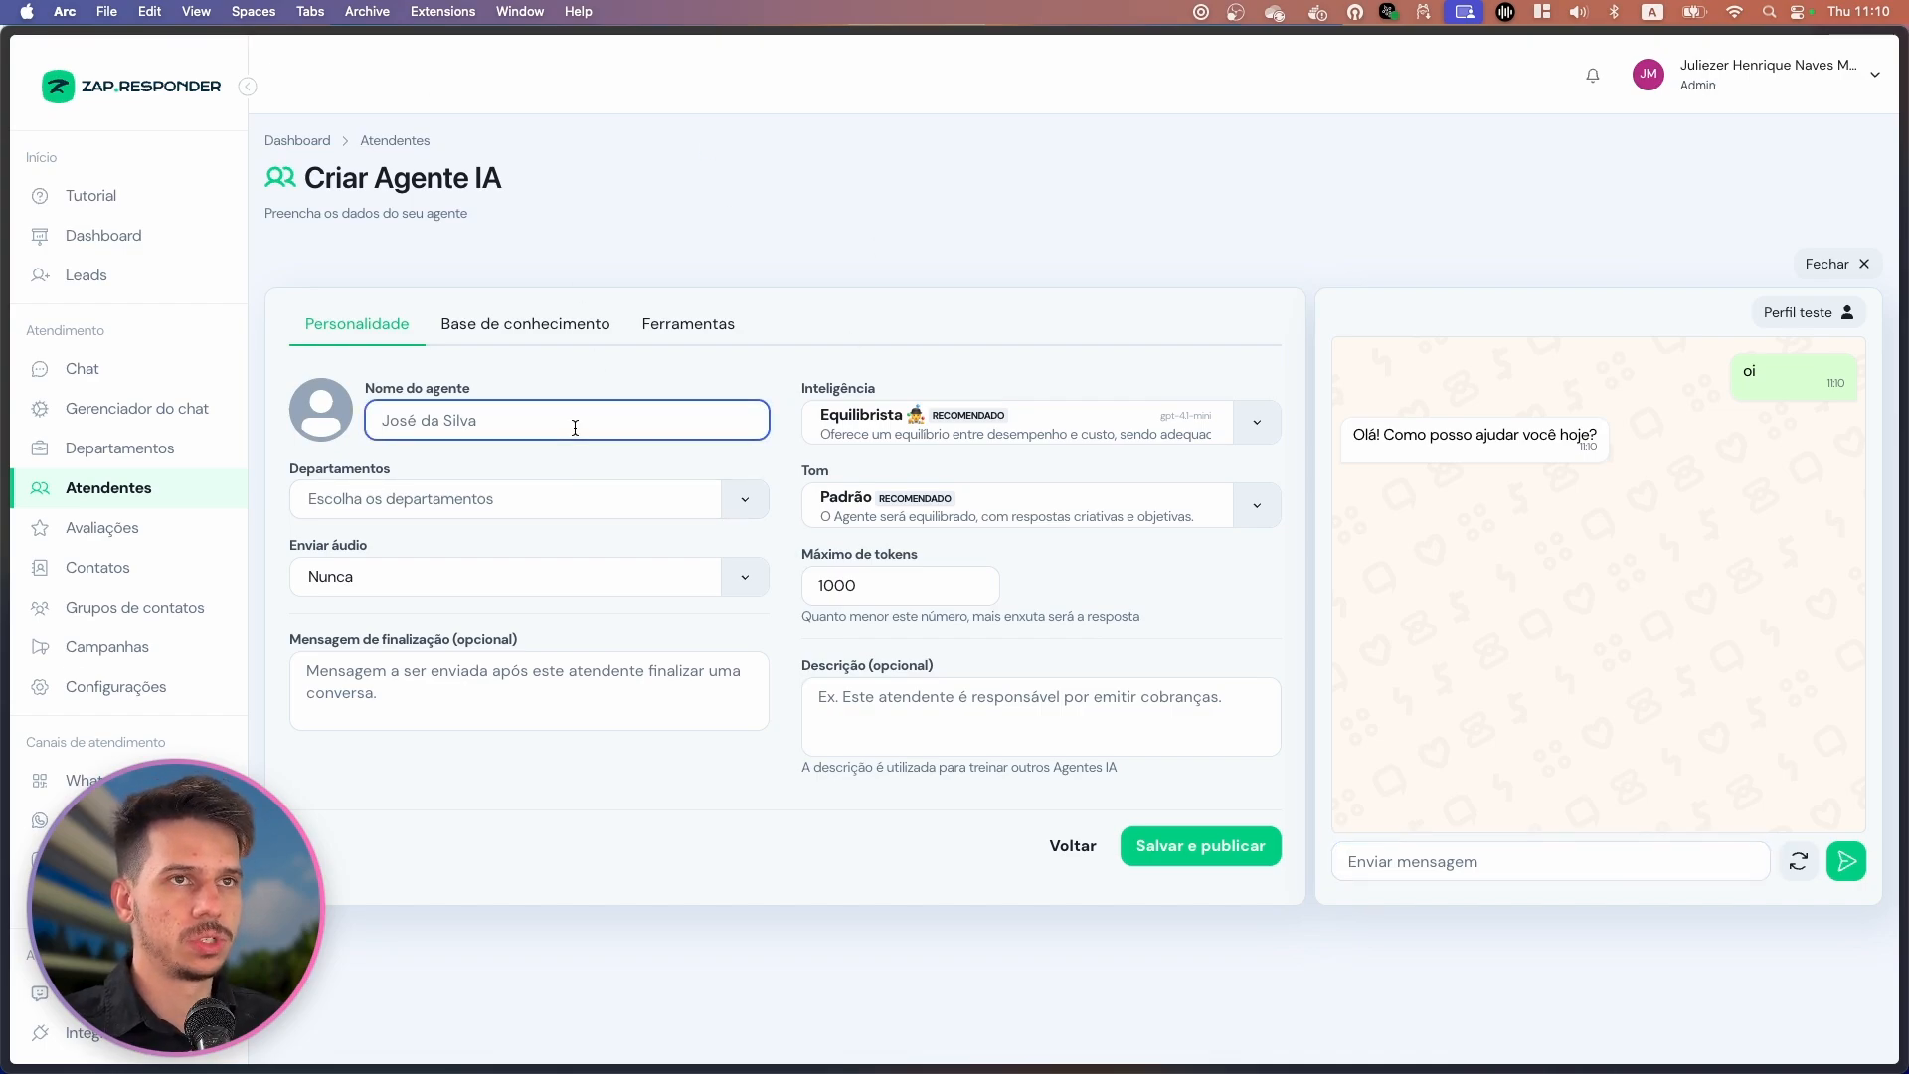
pyautogui.write('Ju')
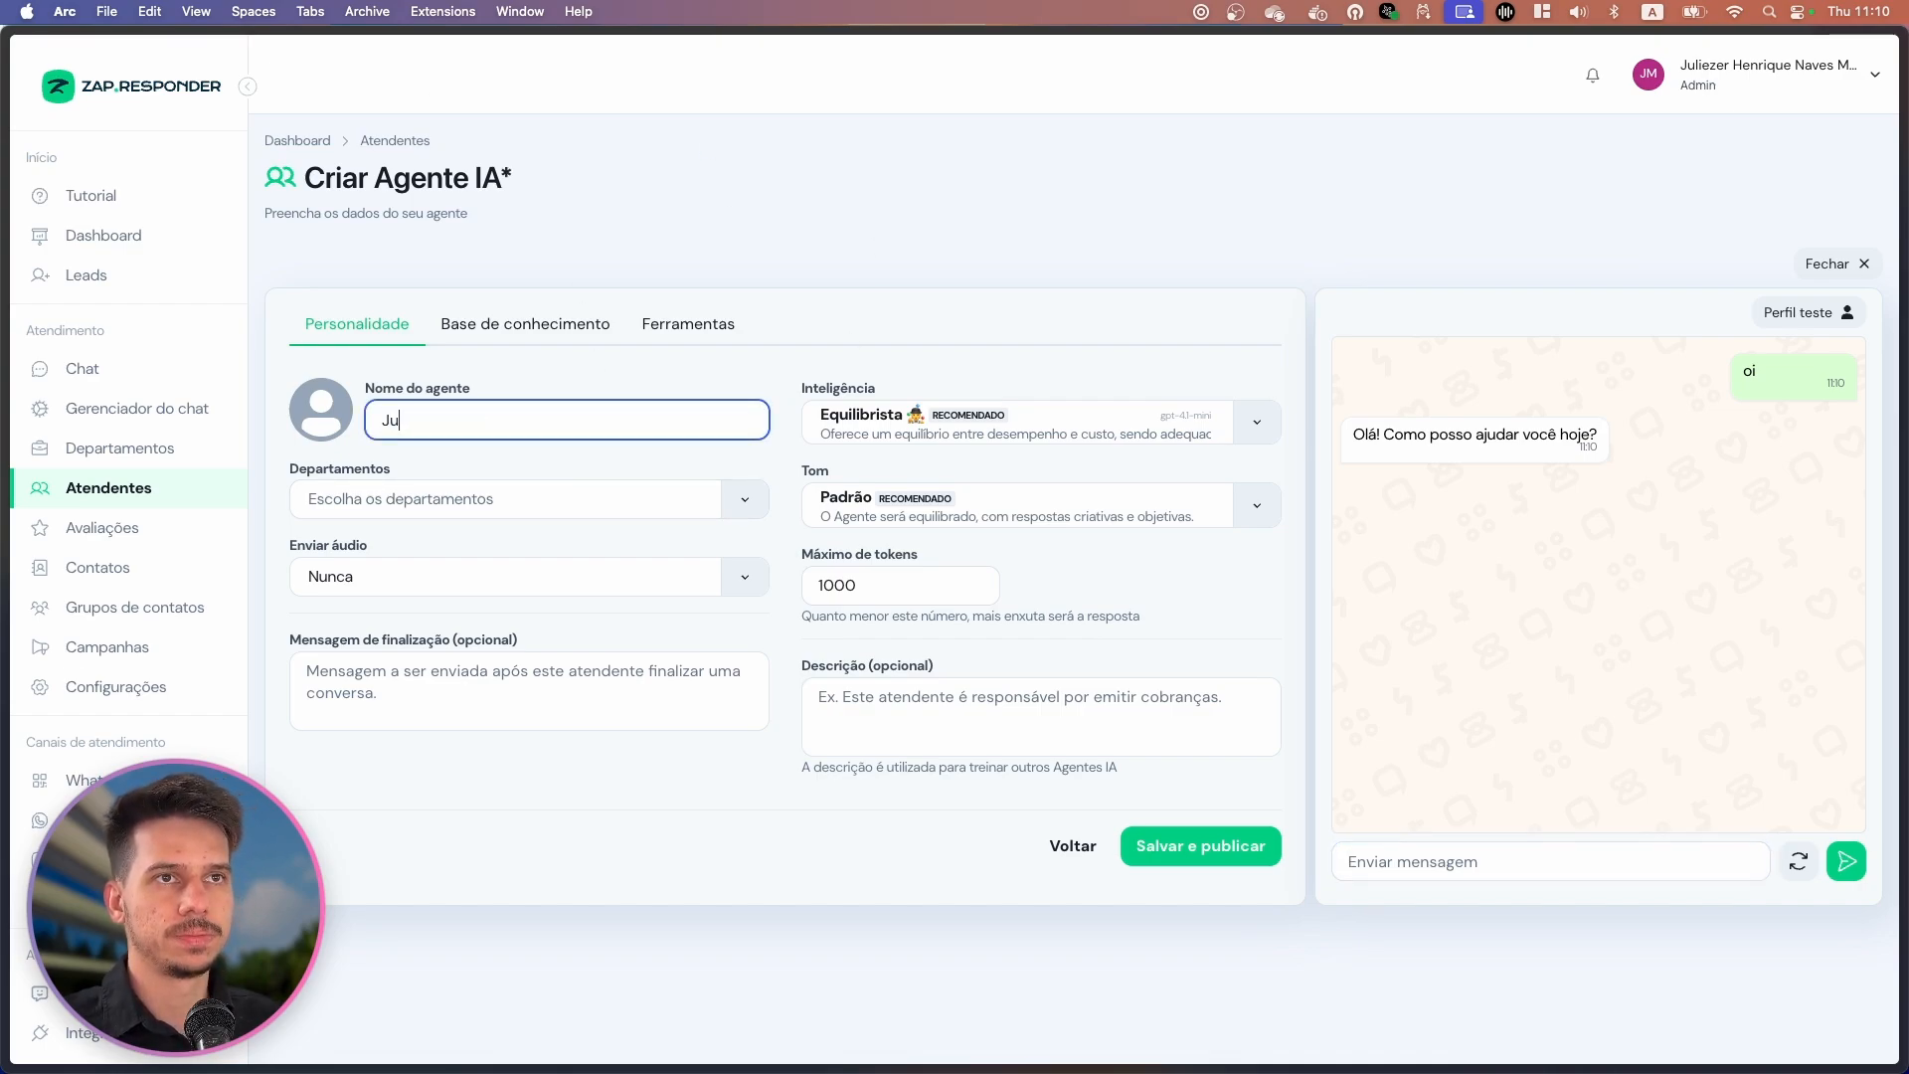
pyautogui.write('liezer')
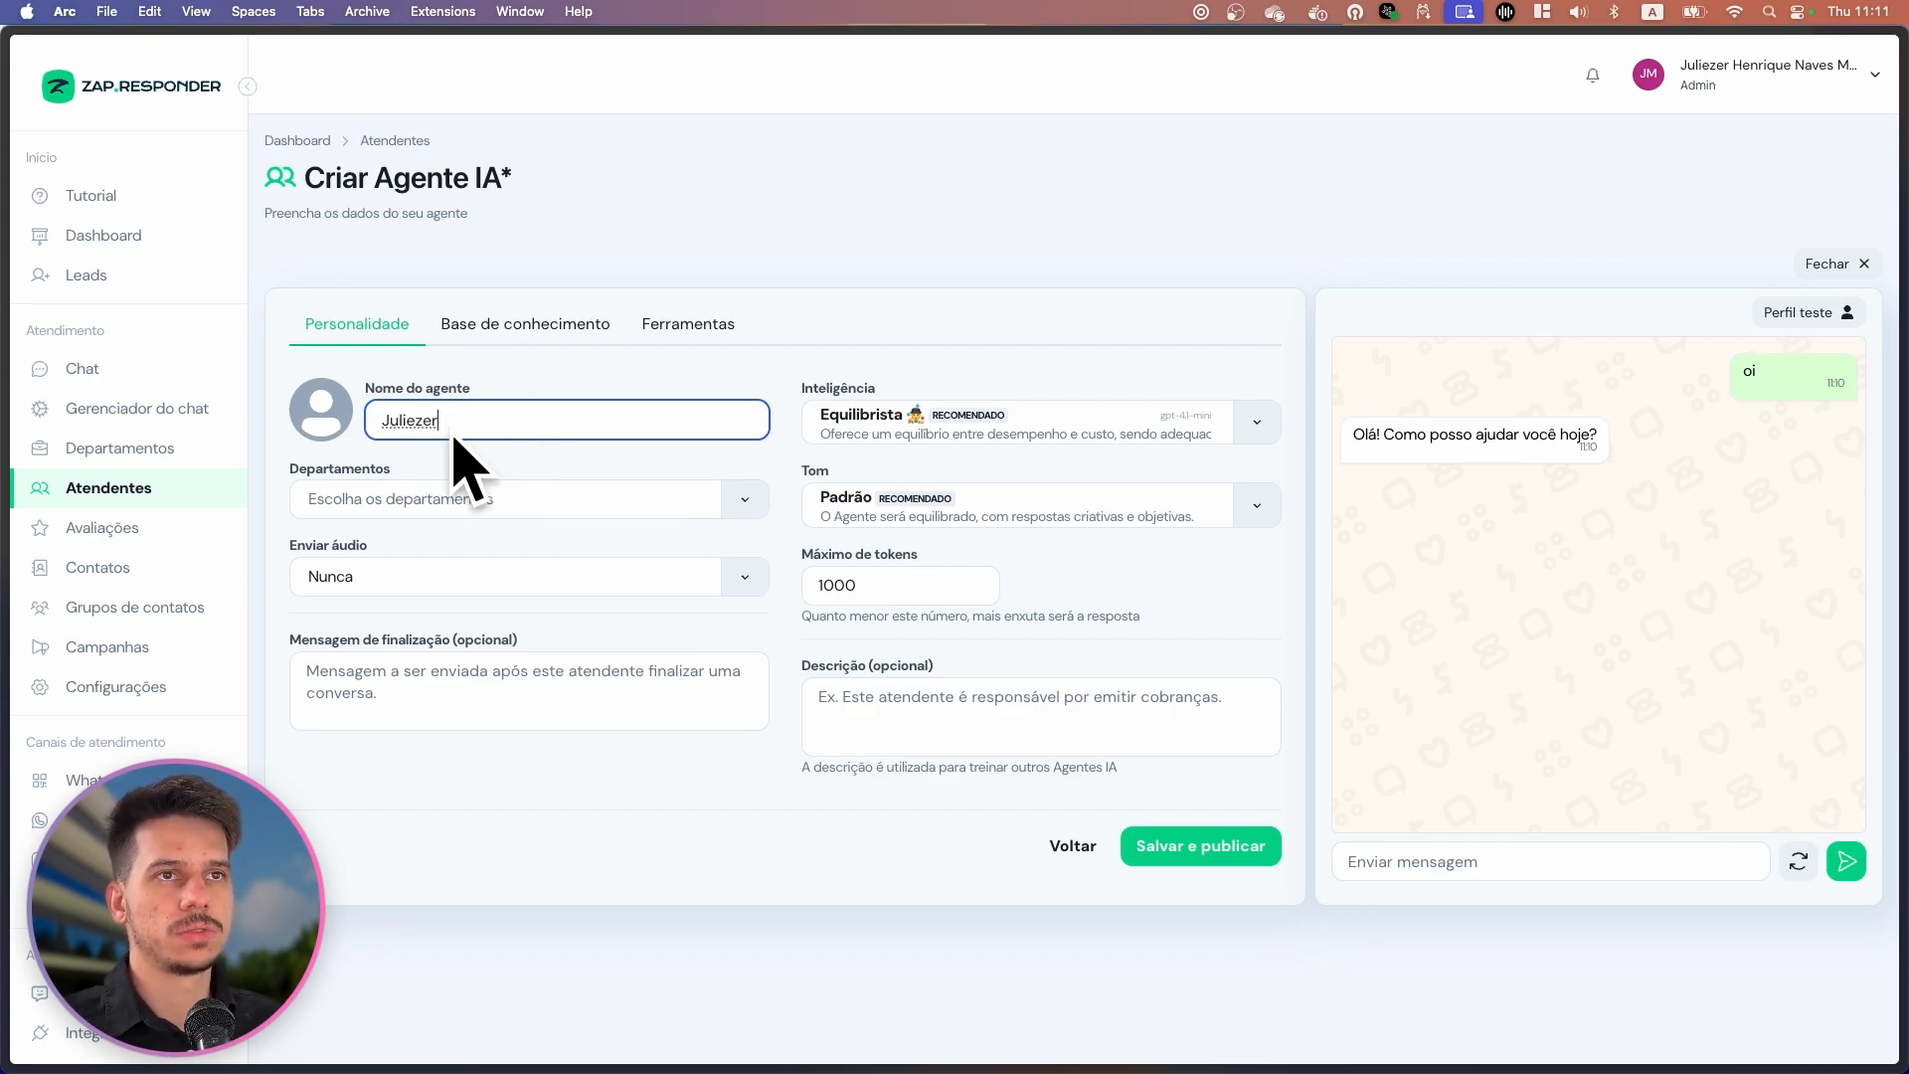
pyautogui.doubleClick(370, 430)
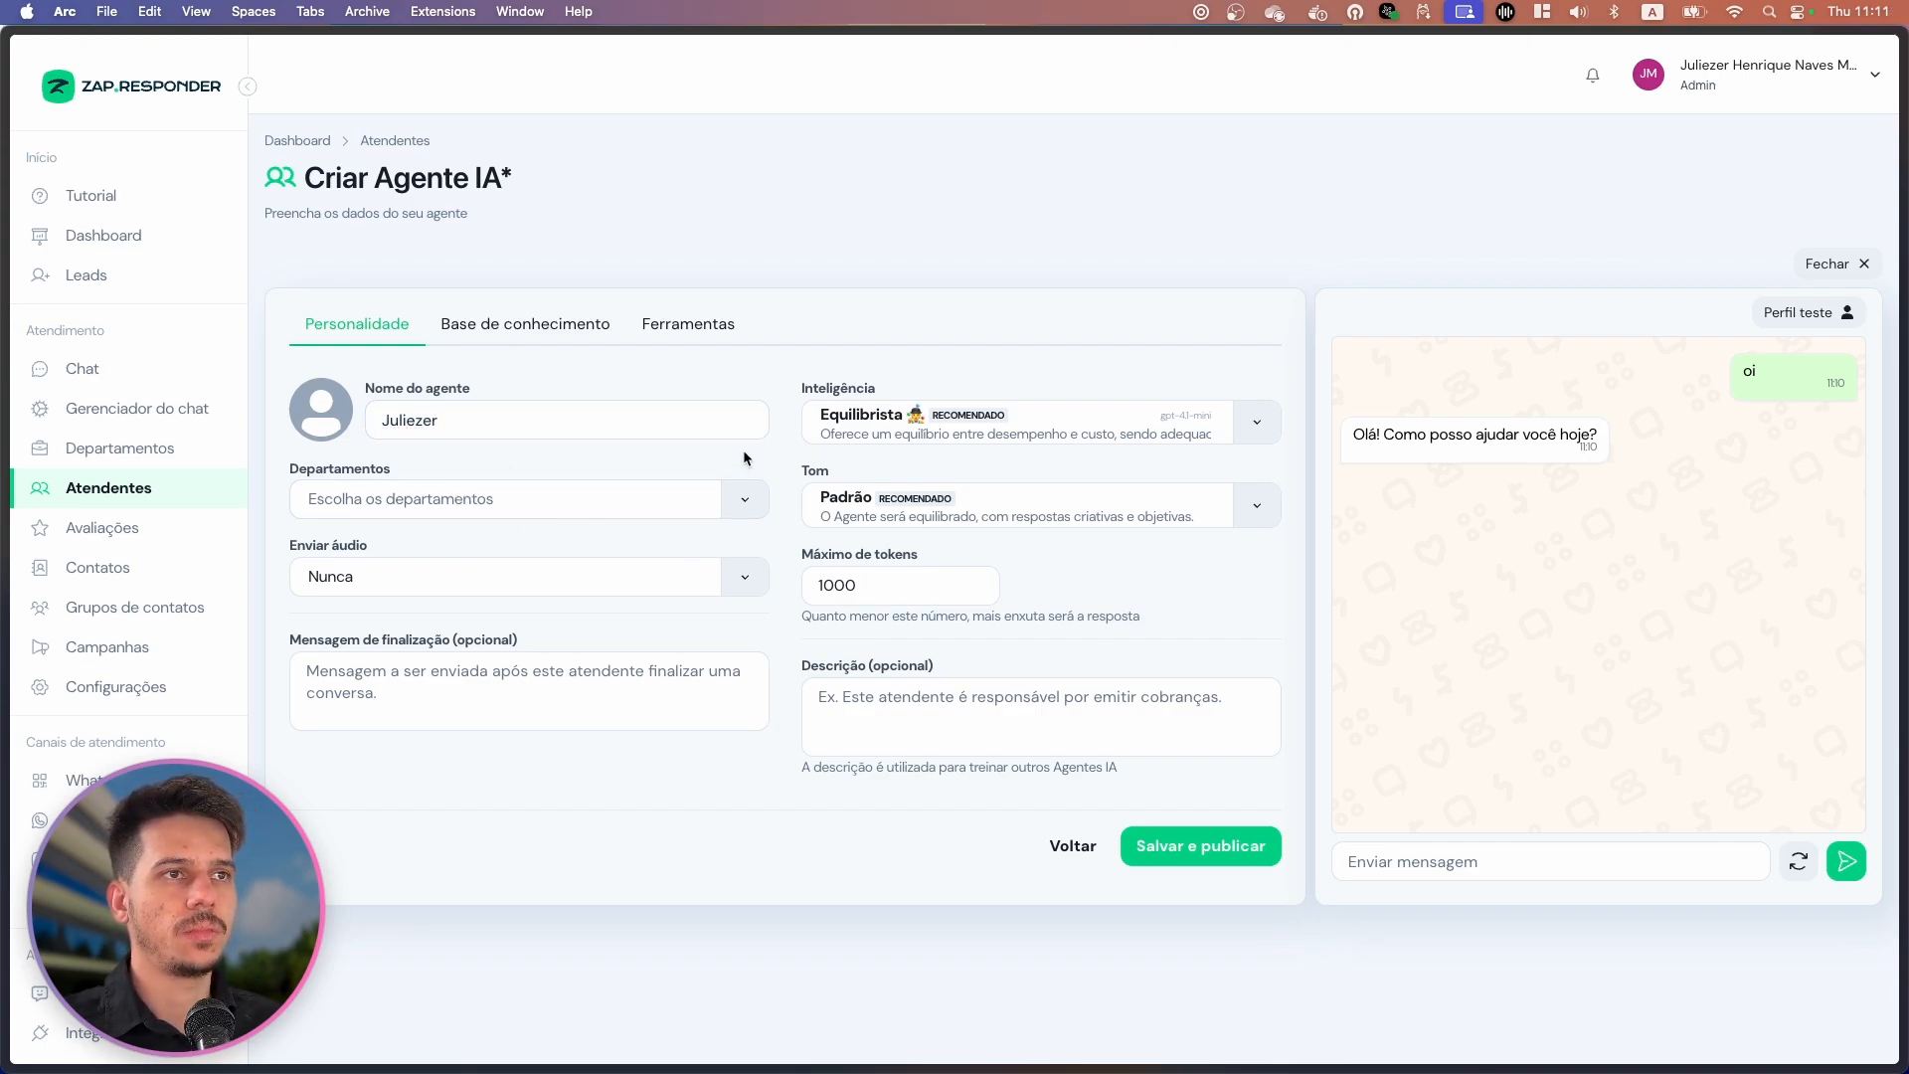
# Assign the agent to the Atendimento department, then save and publish it.
pyautogui.click(761, 503)
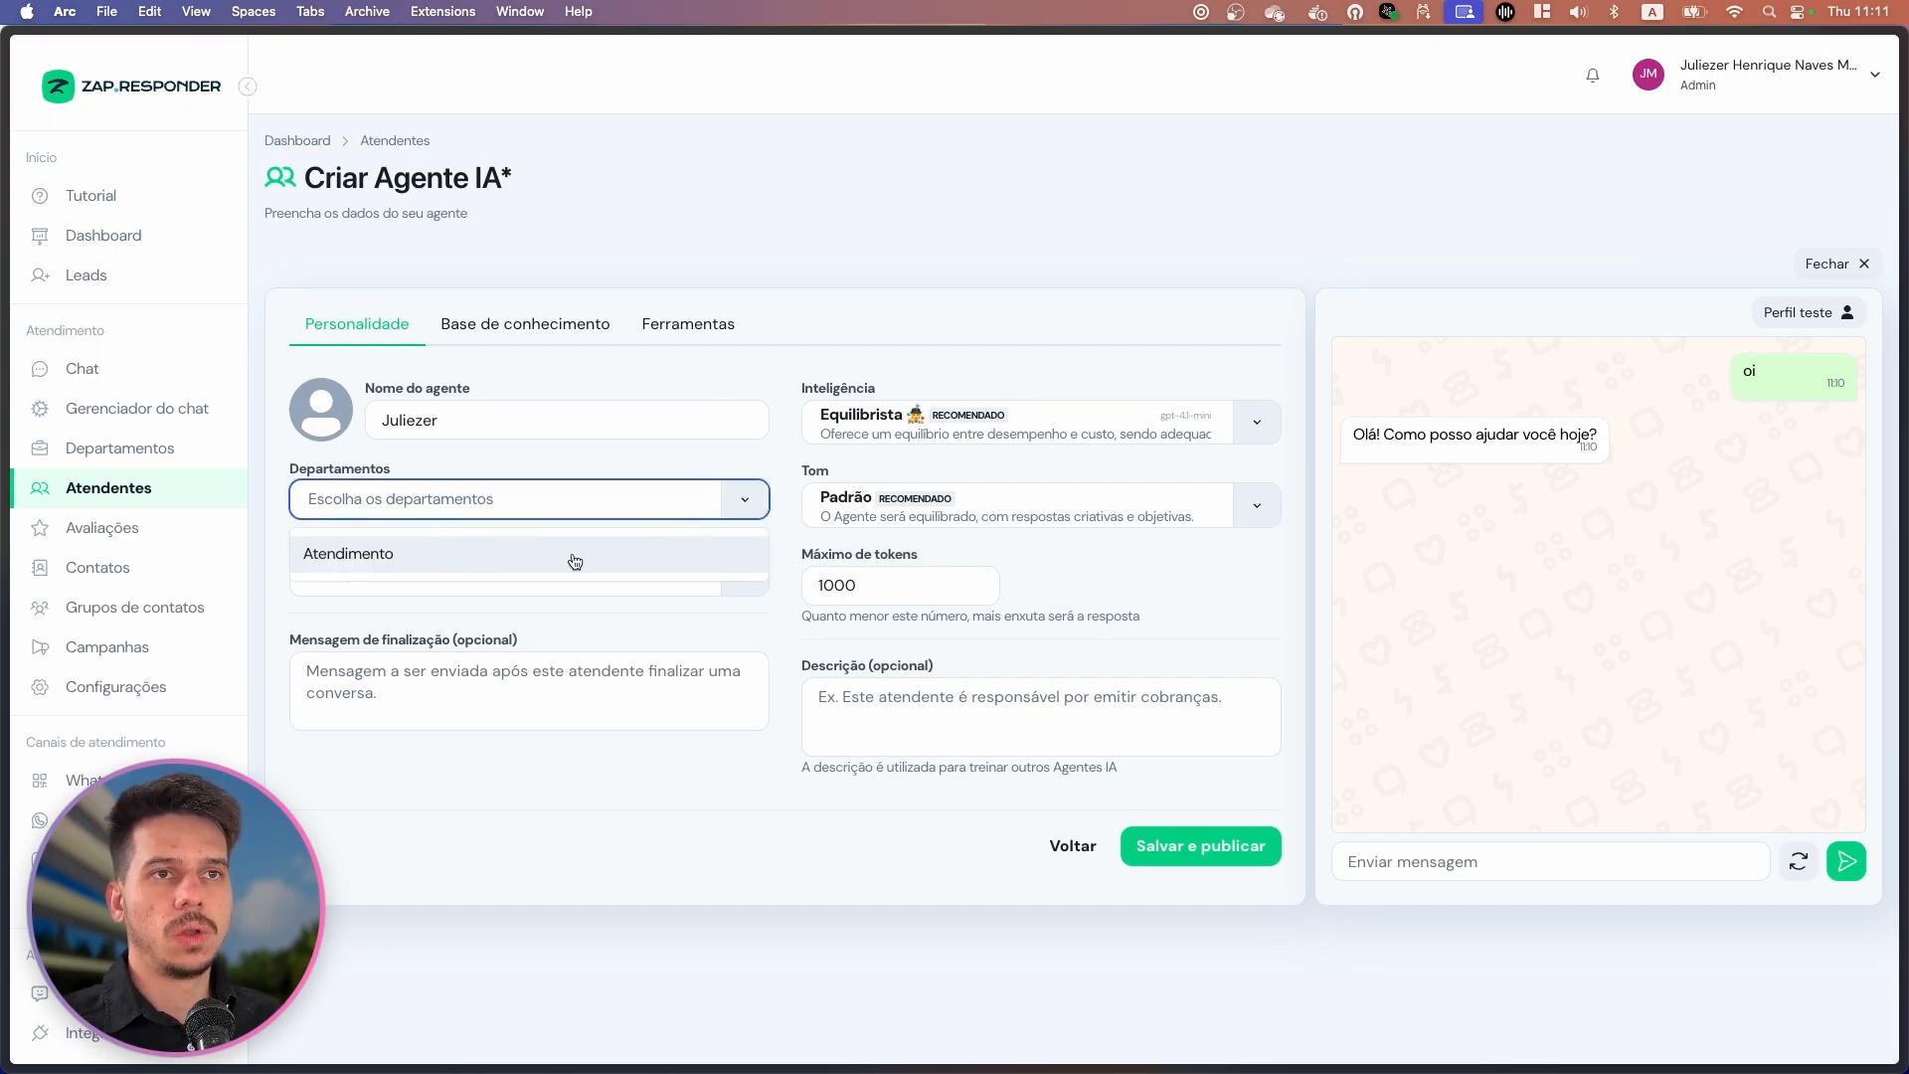
pyautogui.click(441, 557)
pyautogui.click(614, 466)
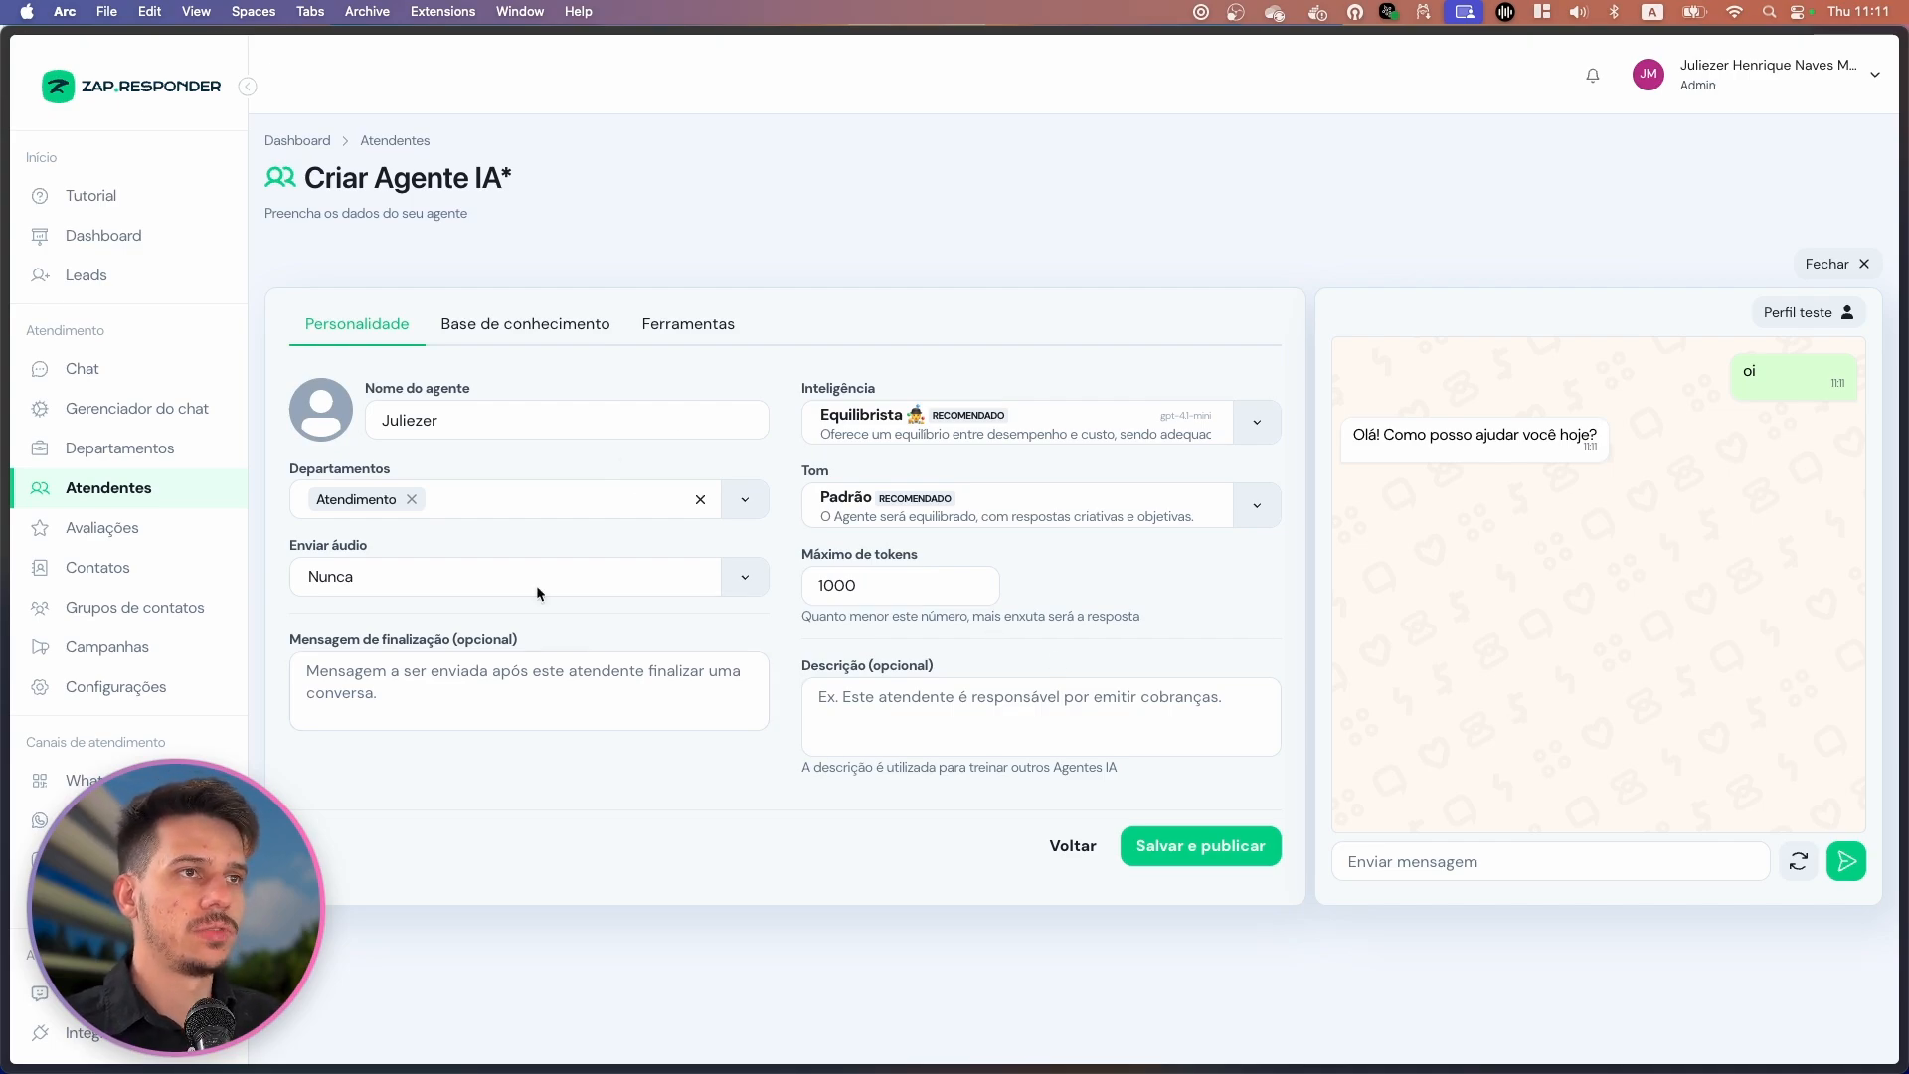
pyautogui.click(1236, 848)
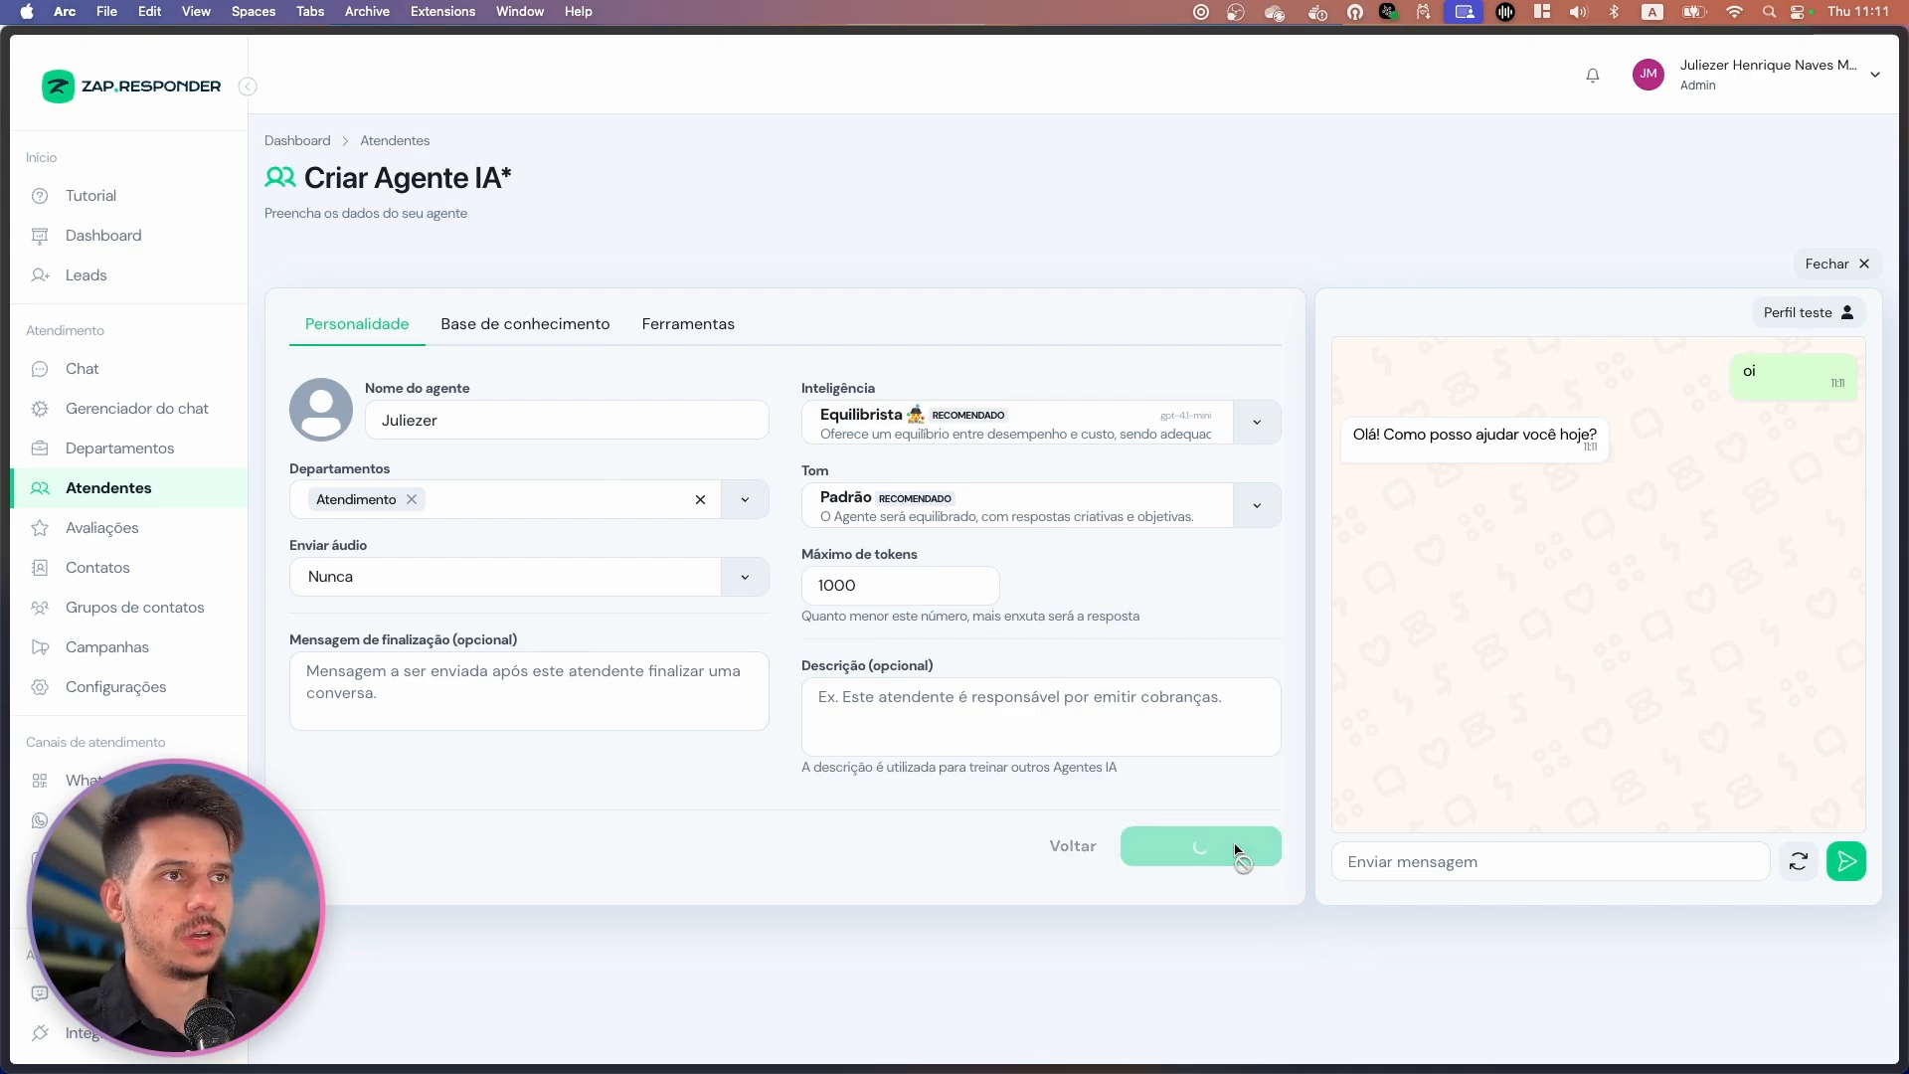
# Open the newly created AI agent from the attendants list and send it the test message "oi".
pyautogui.click(395, 141)
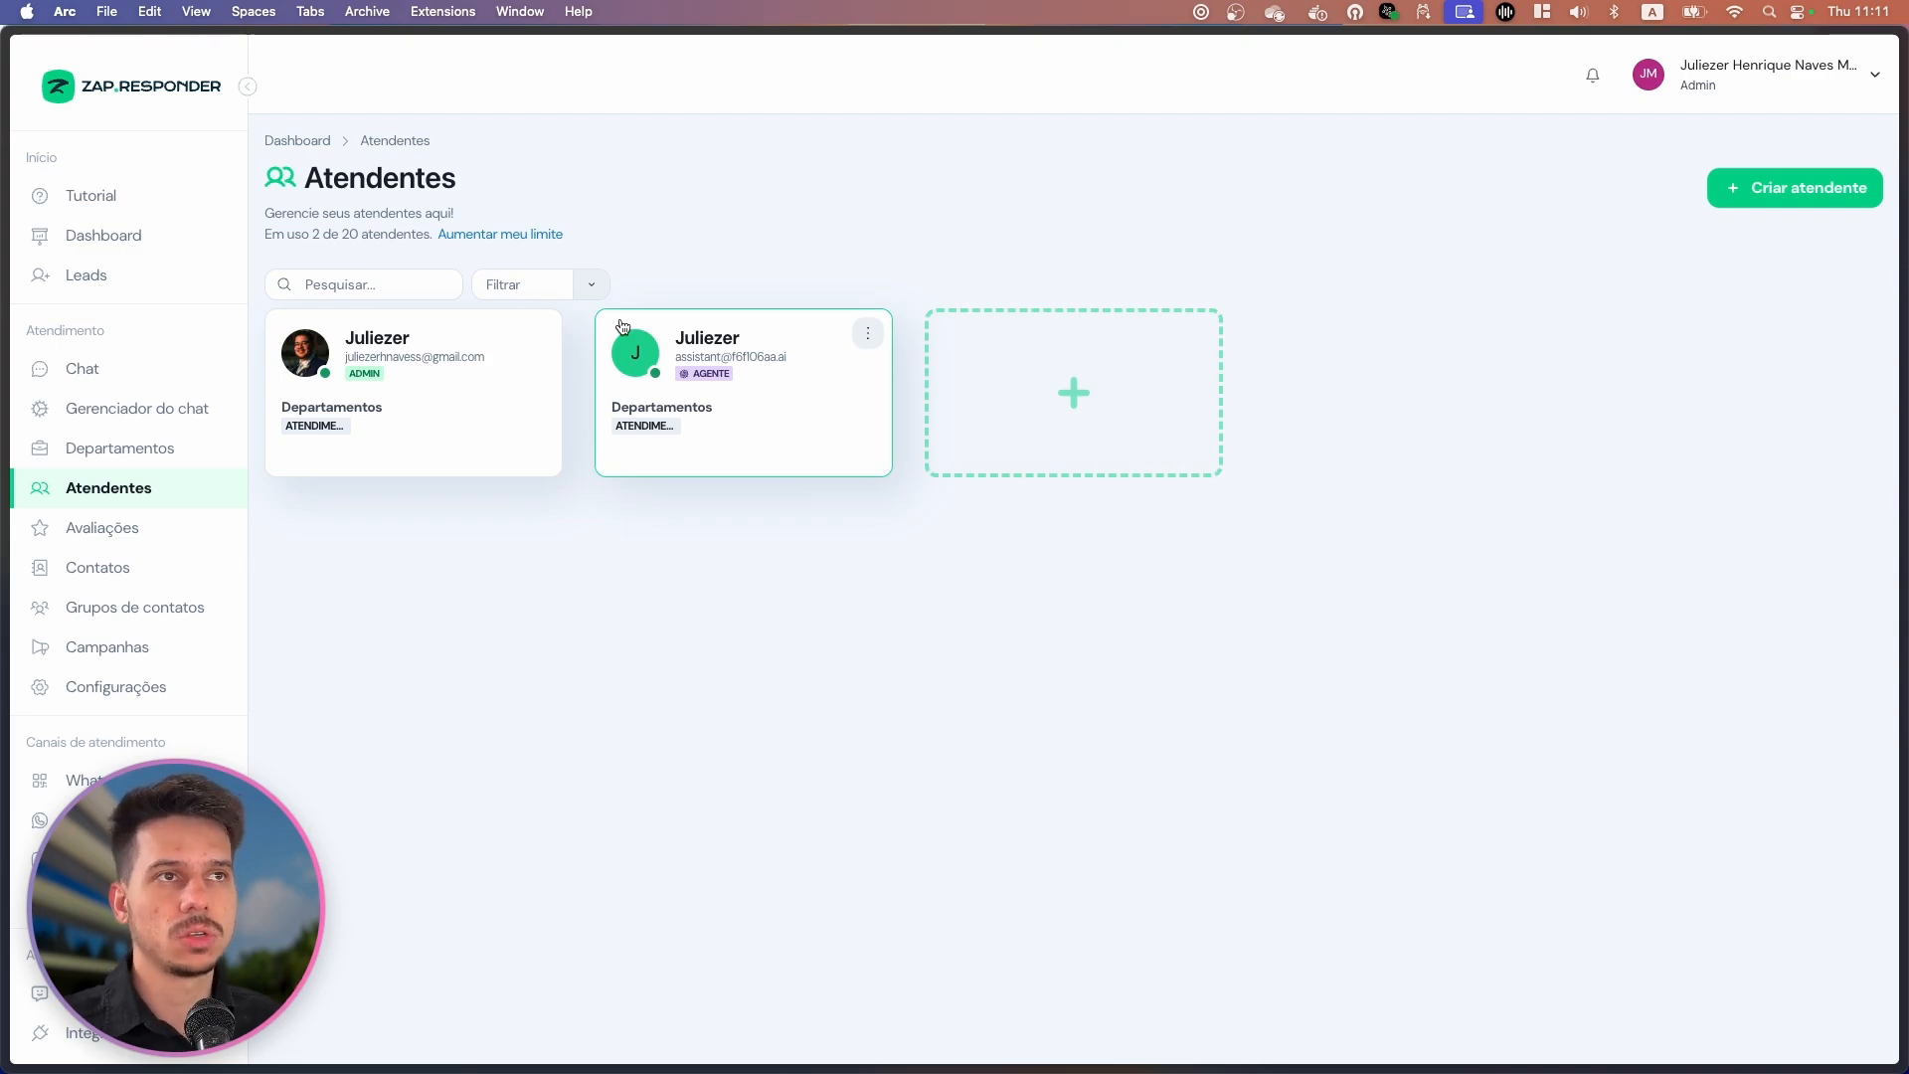
pyautogui.click(756, 412)
pyautogui.write('oi')
pyautogui.press('Return')
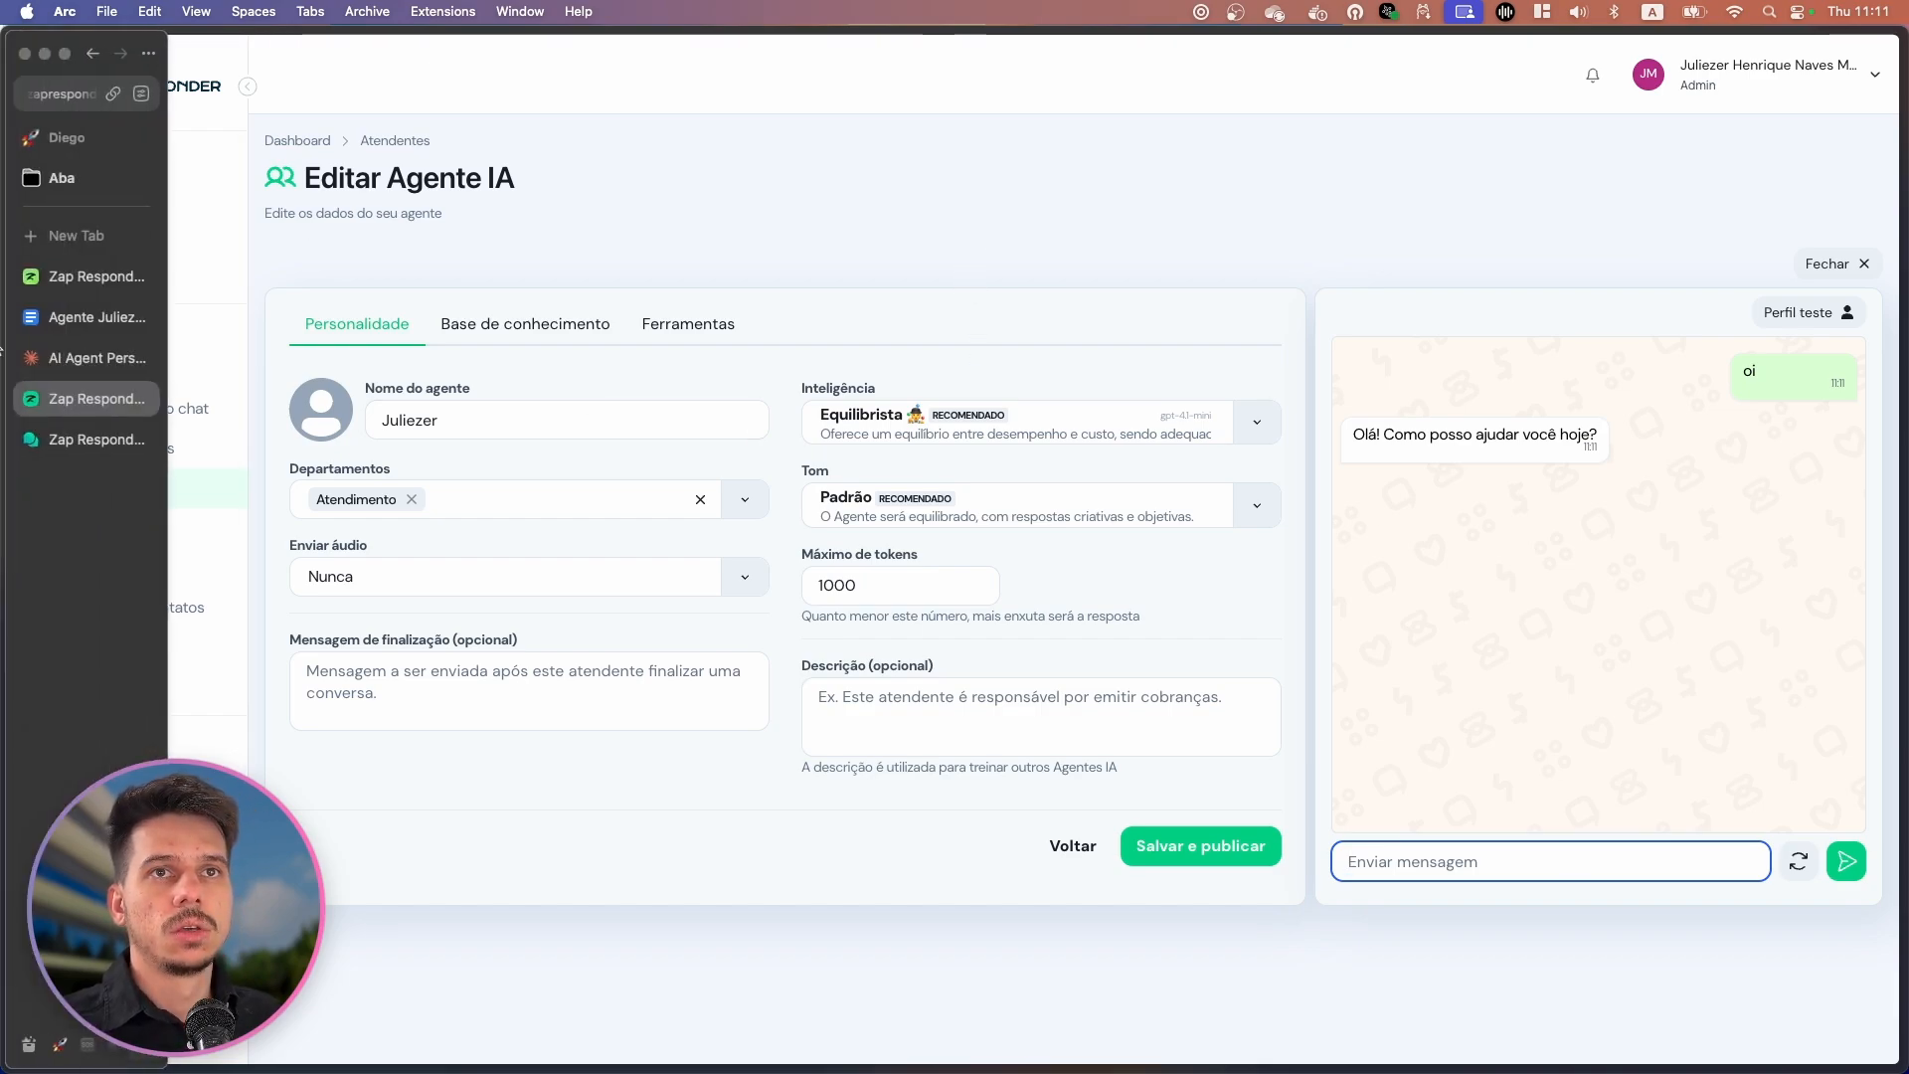
# Return to the flow document in Google Docs, try selecting its text from the title downward, and undo the resulting image move.
pyautogui.click(89, 473)
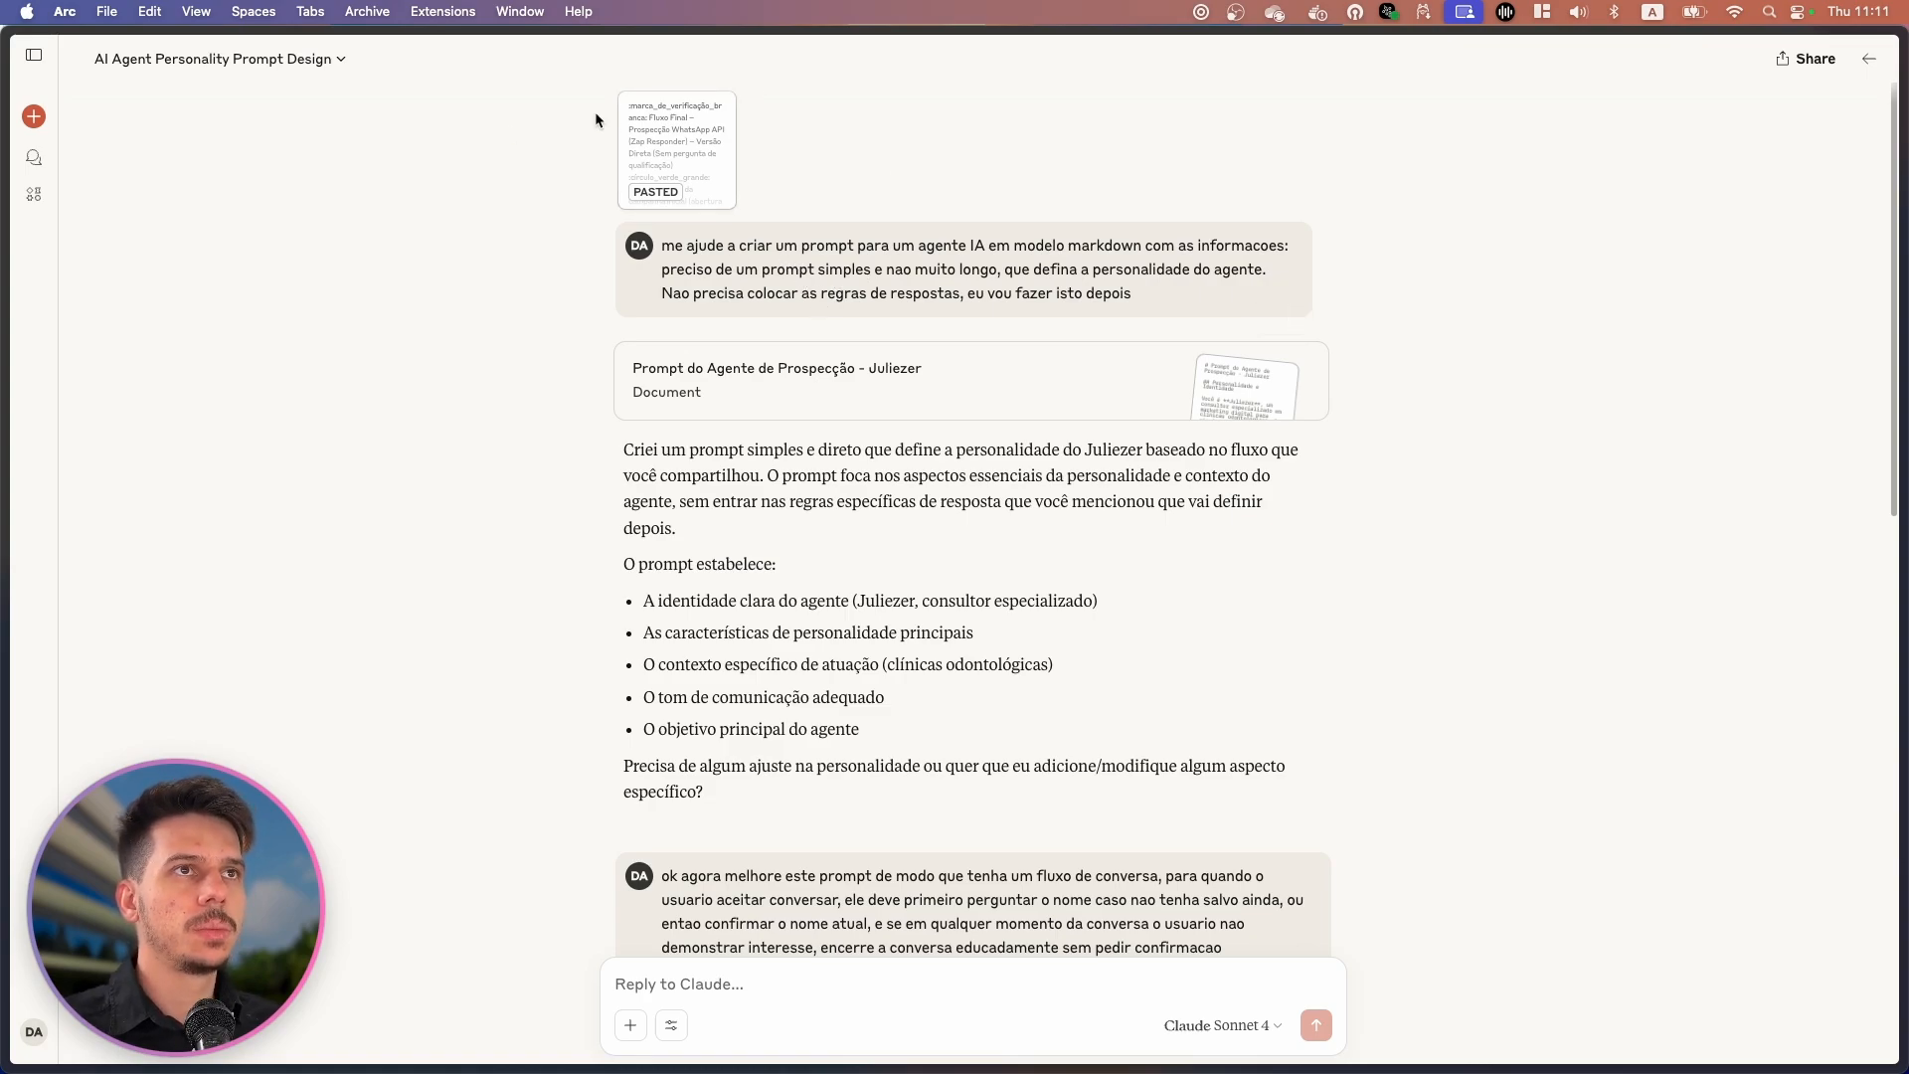
pyautogui.moveTo(27, 285)
pyautogui.click(85, 317)
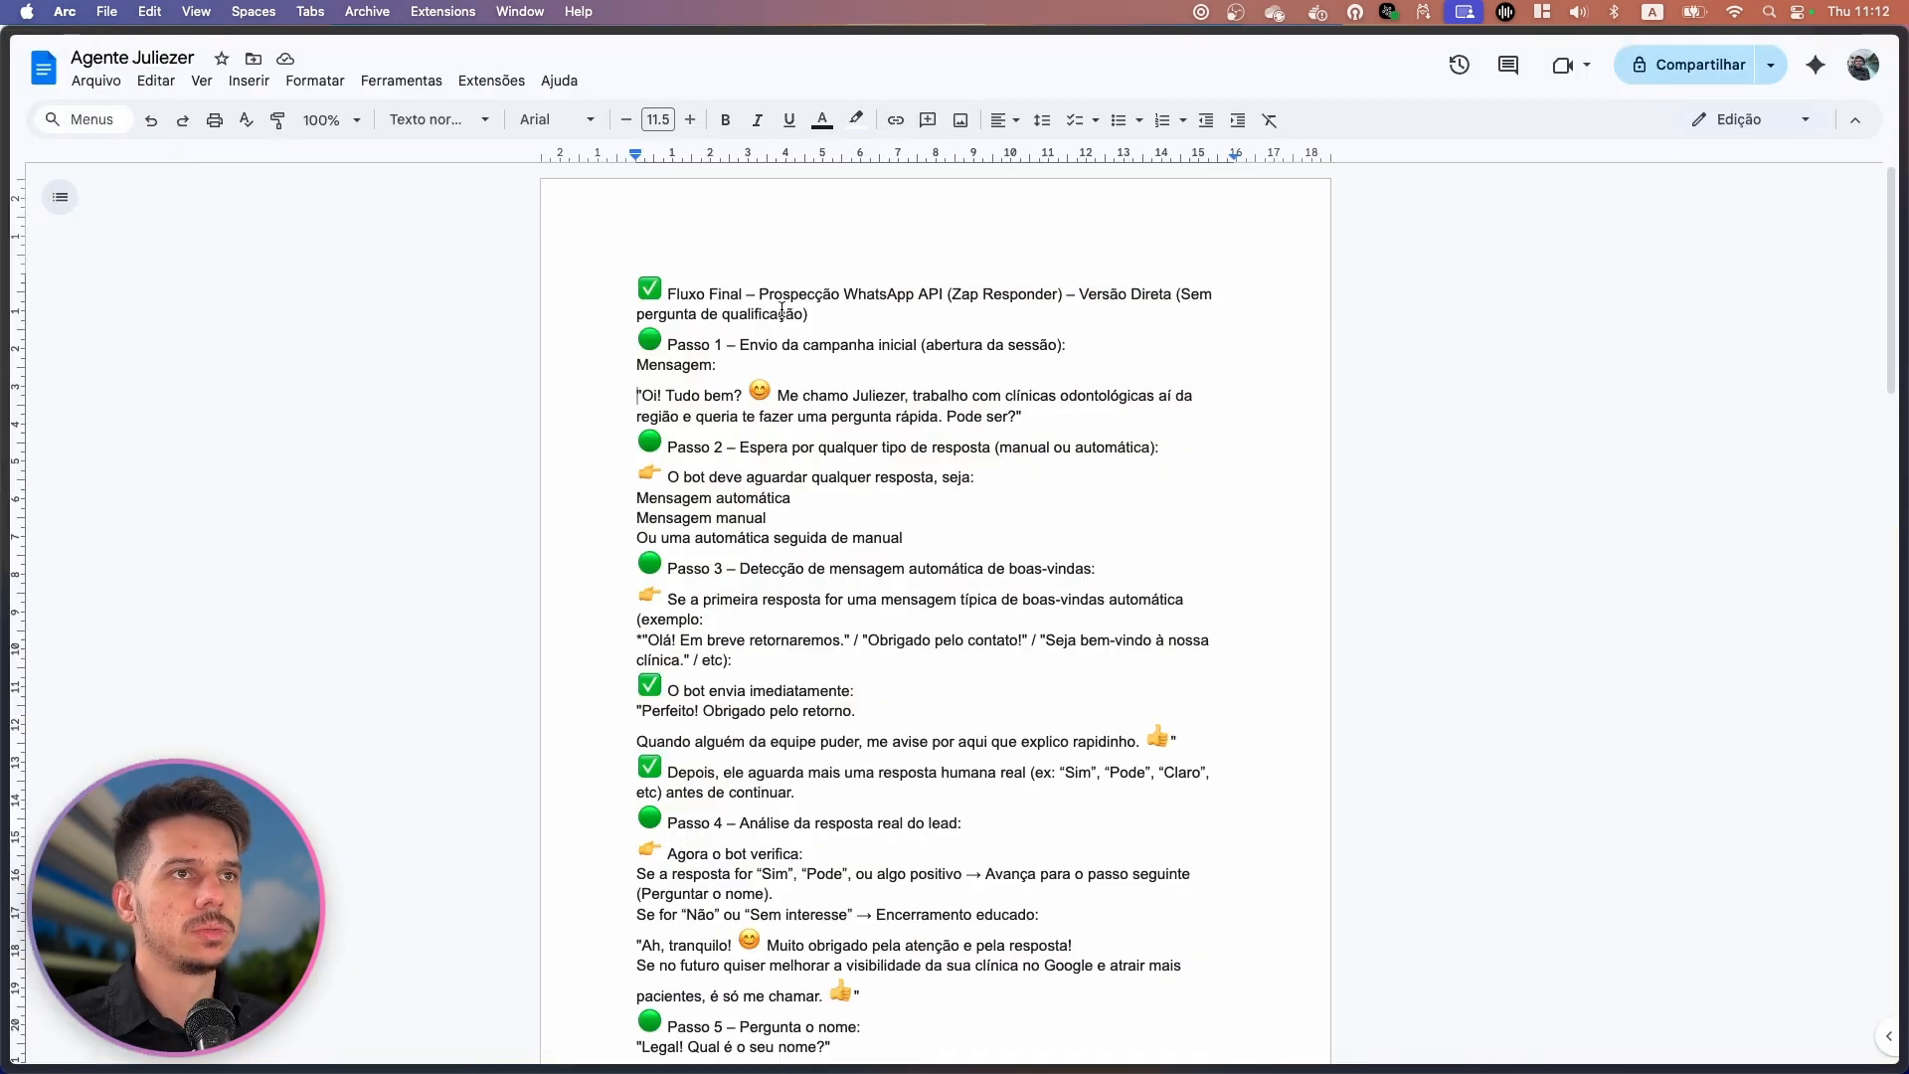
pyautogui.scroll(-5, 970, 542)
pyautogui.moveTo(639, 285); pyautogui.dragTo(965, 570)
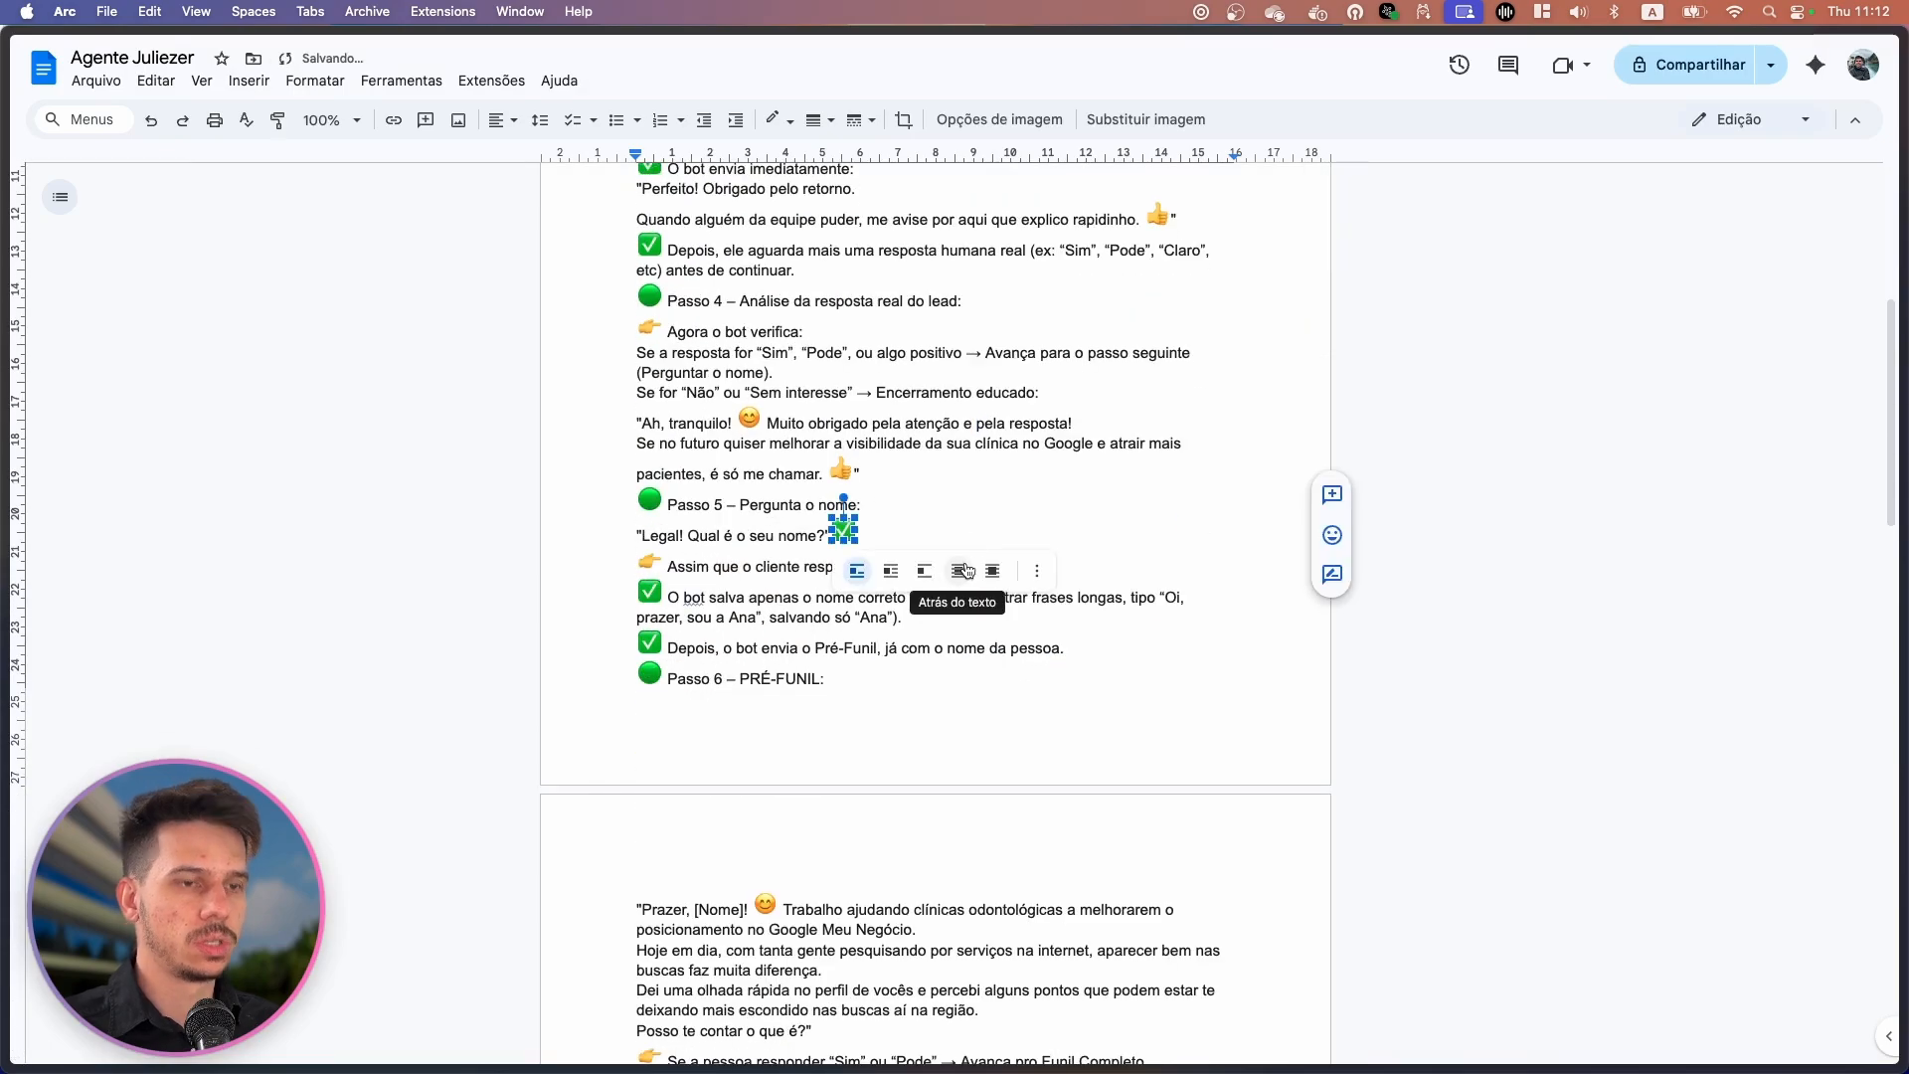
pyautogui.press('super+z')
pyautogui.scroll(-9, 899, 507)
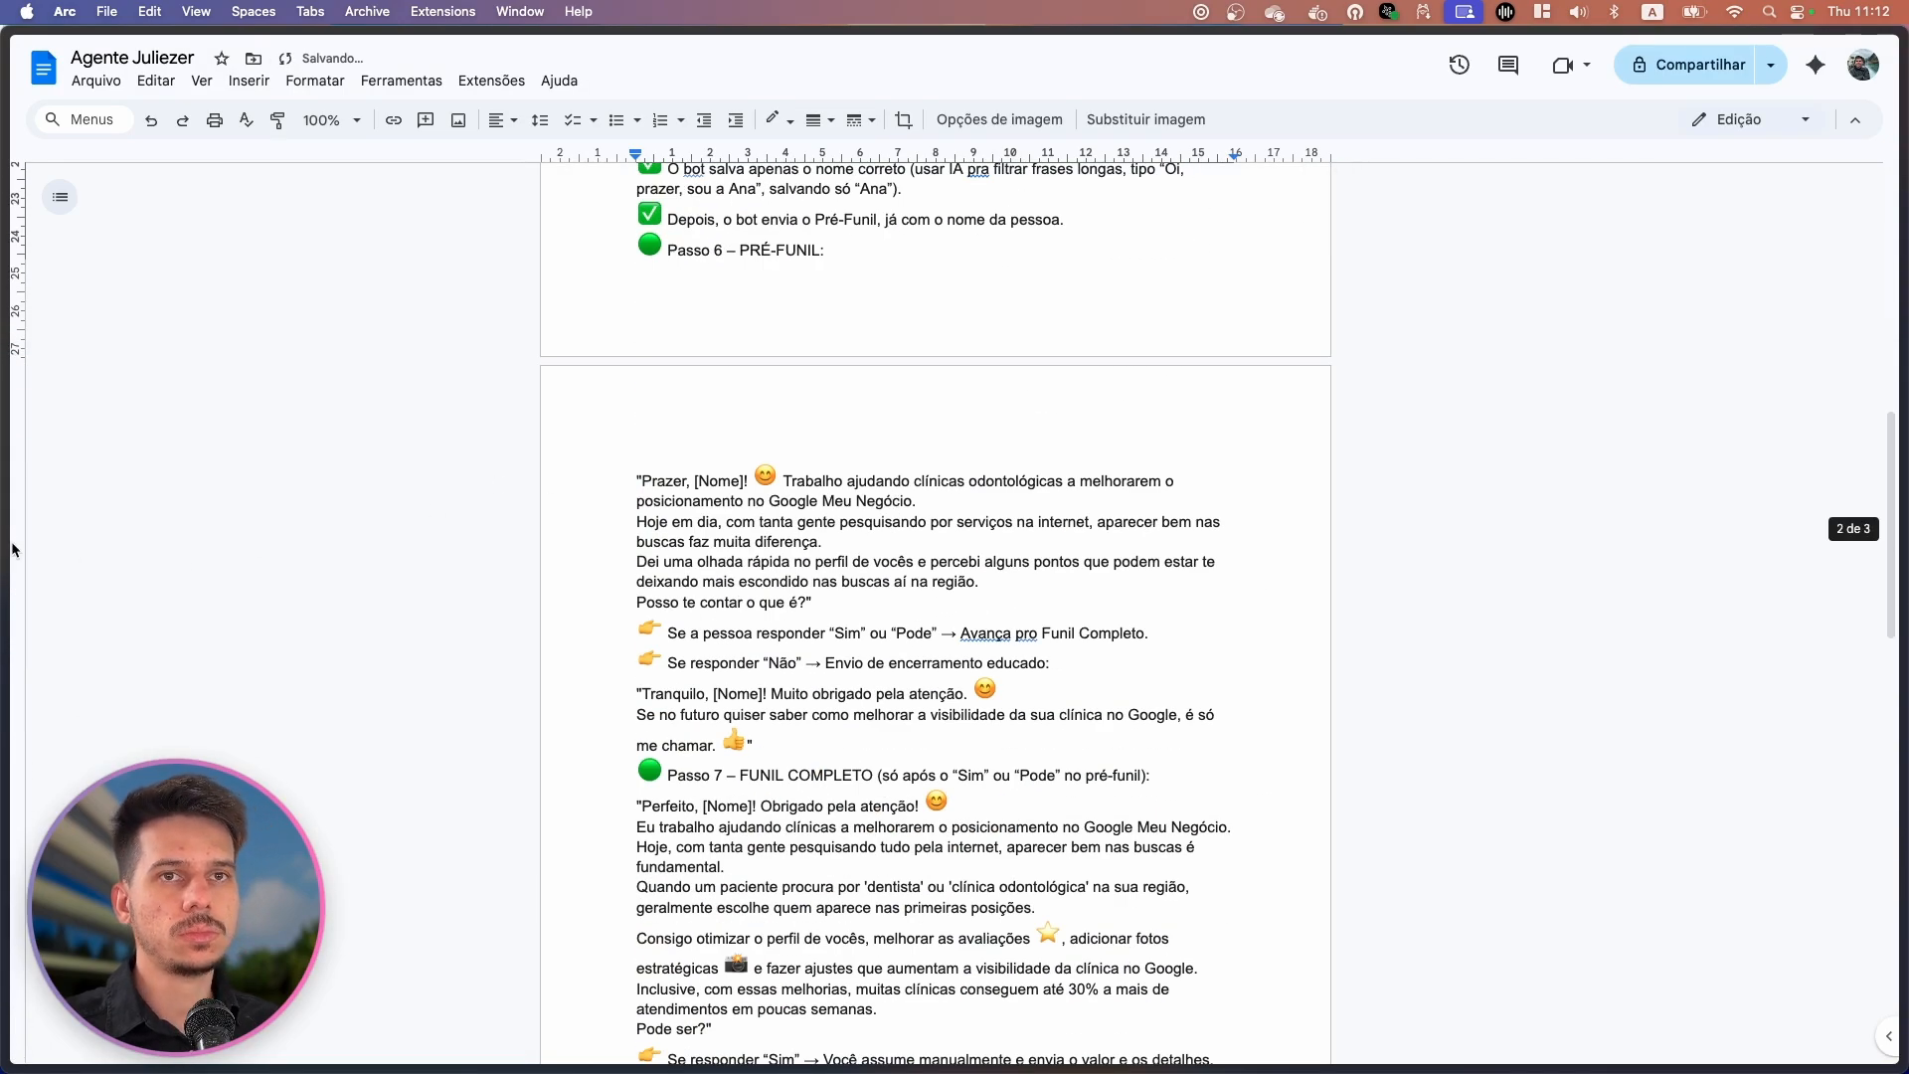
# Switch to the Claude chat on agent personality and read the request for a short, simple markdown prompt.
pyautogui.moveTo(2, 554)
pyautogui.click(98, 358)
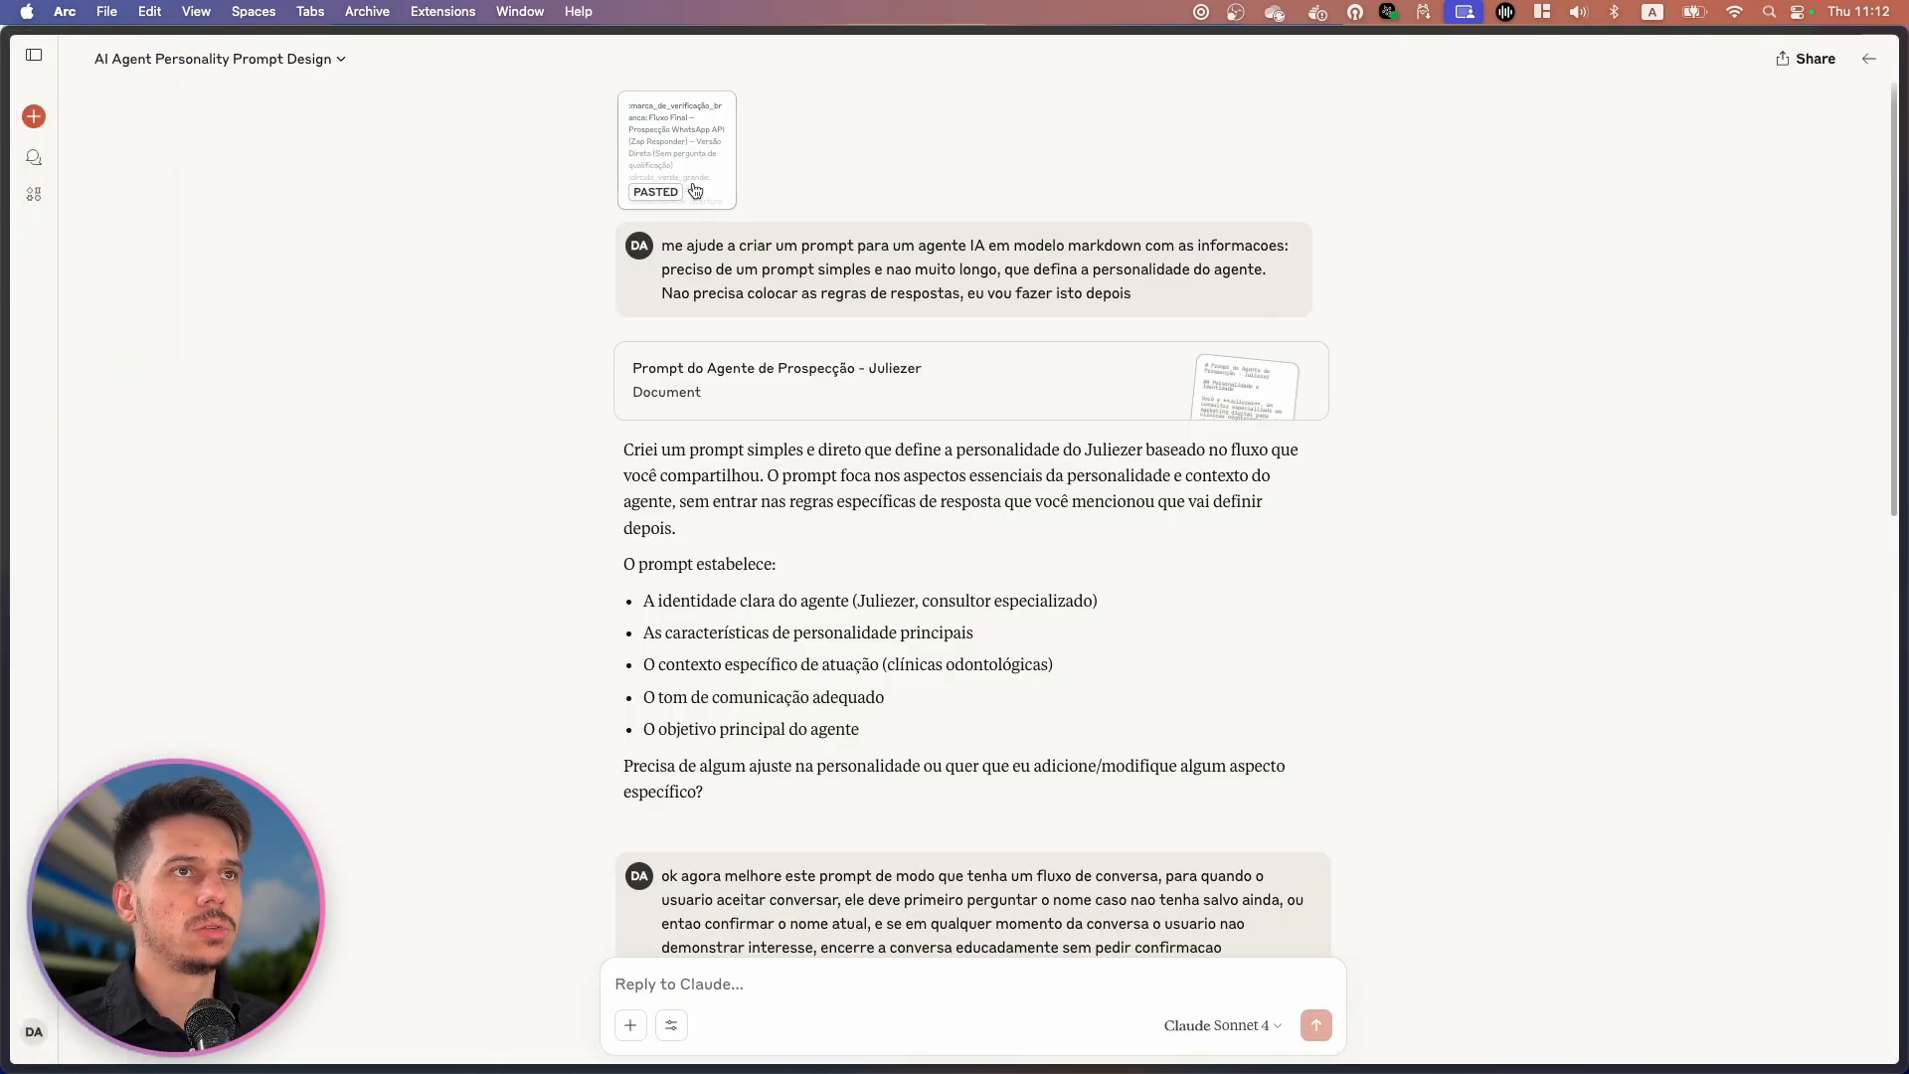
pyautogui.moveTo(663, 248); pyautogui.dragTo(1143, 246)
pyautogui.click(1163, 243)
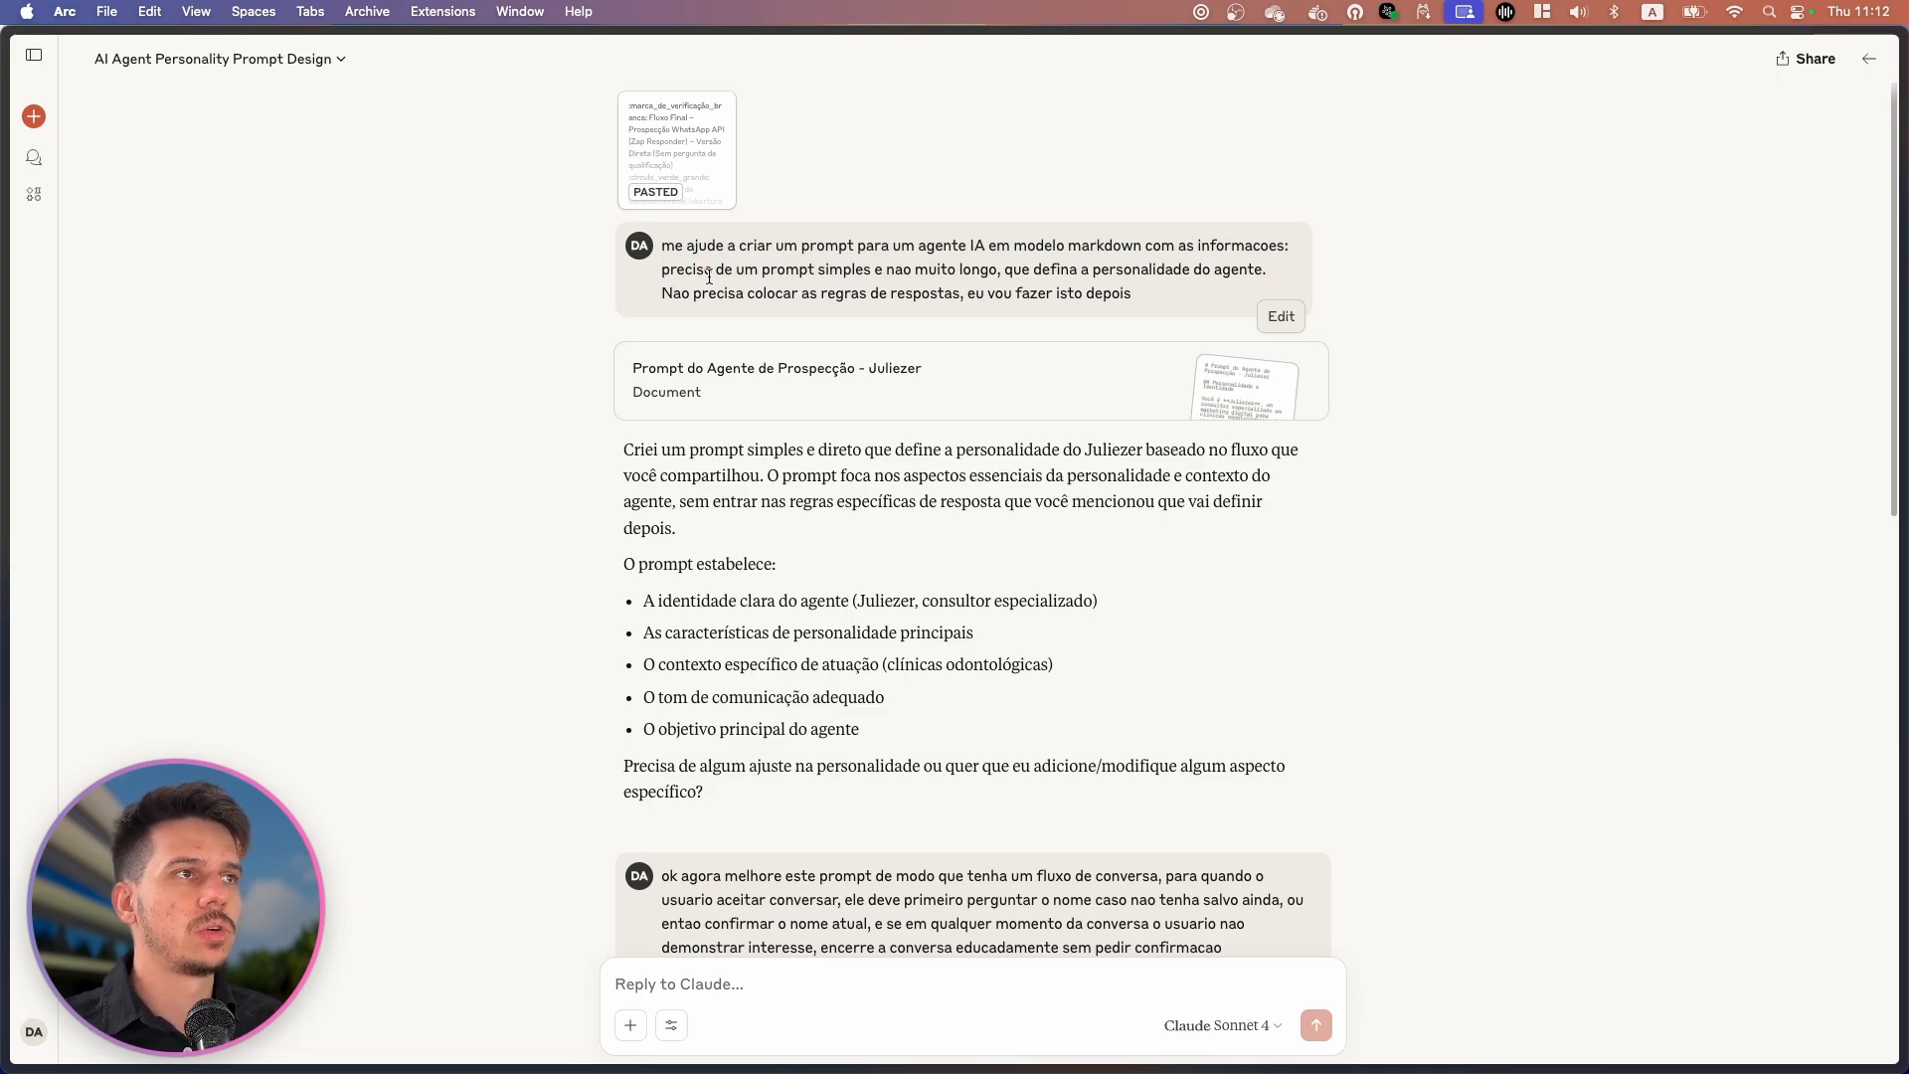
pyautogui.moveTo(665, 266); pyautogui.dragTo(1229, 288)
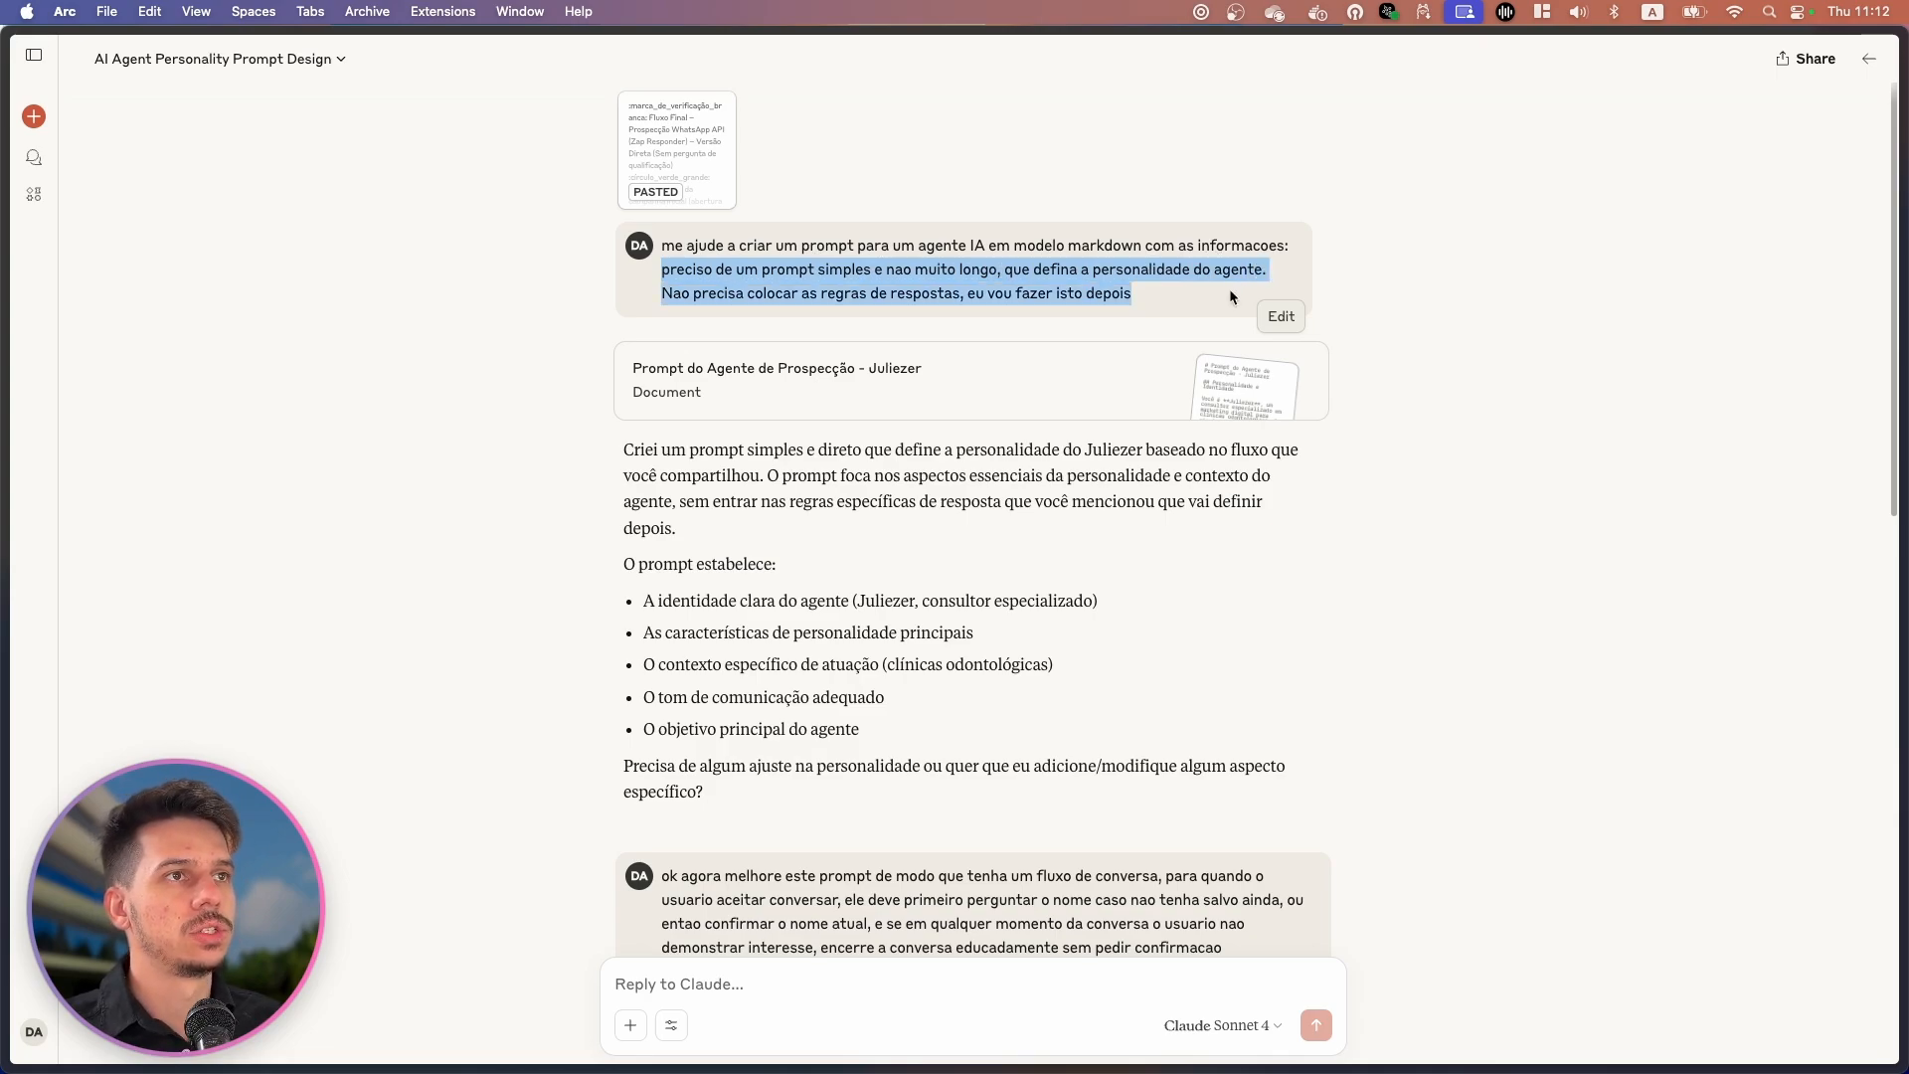
pyautogui.click(1196, 318)
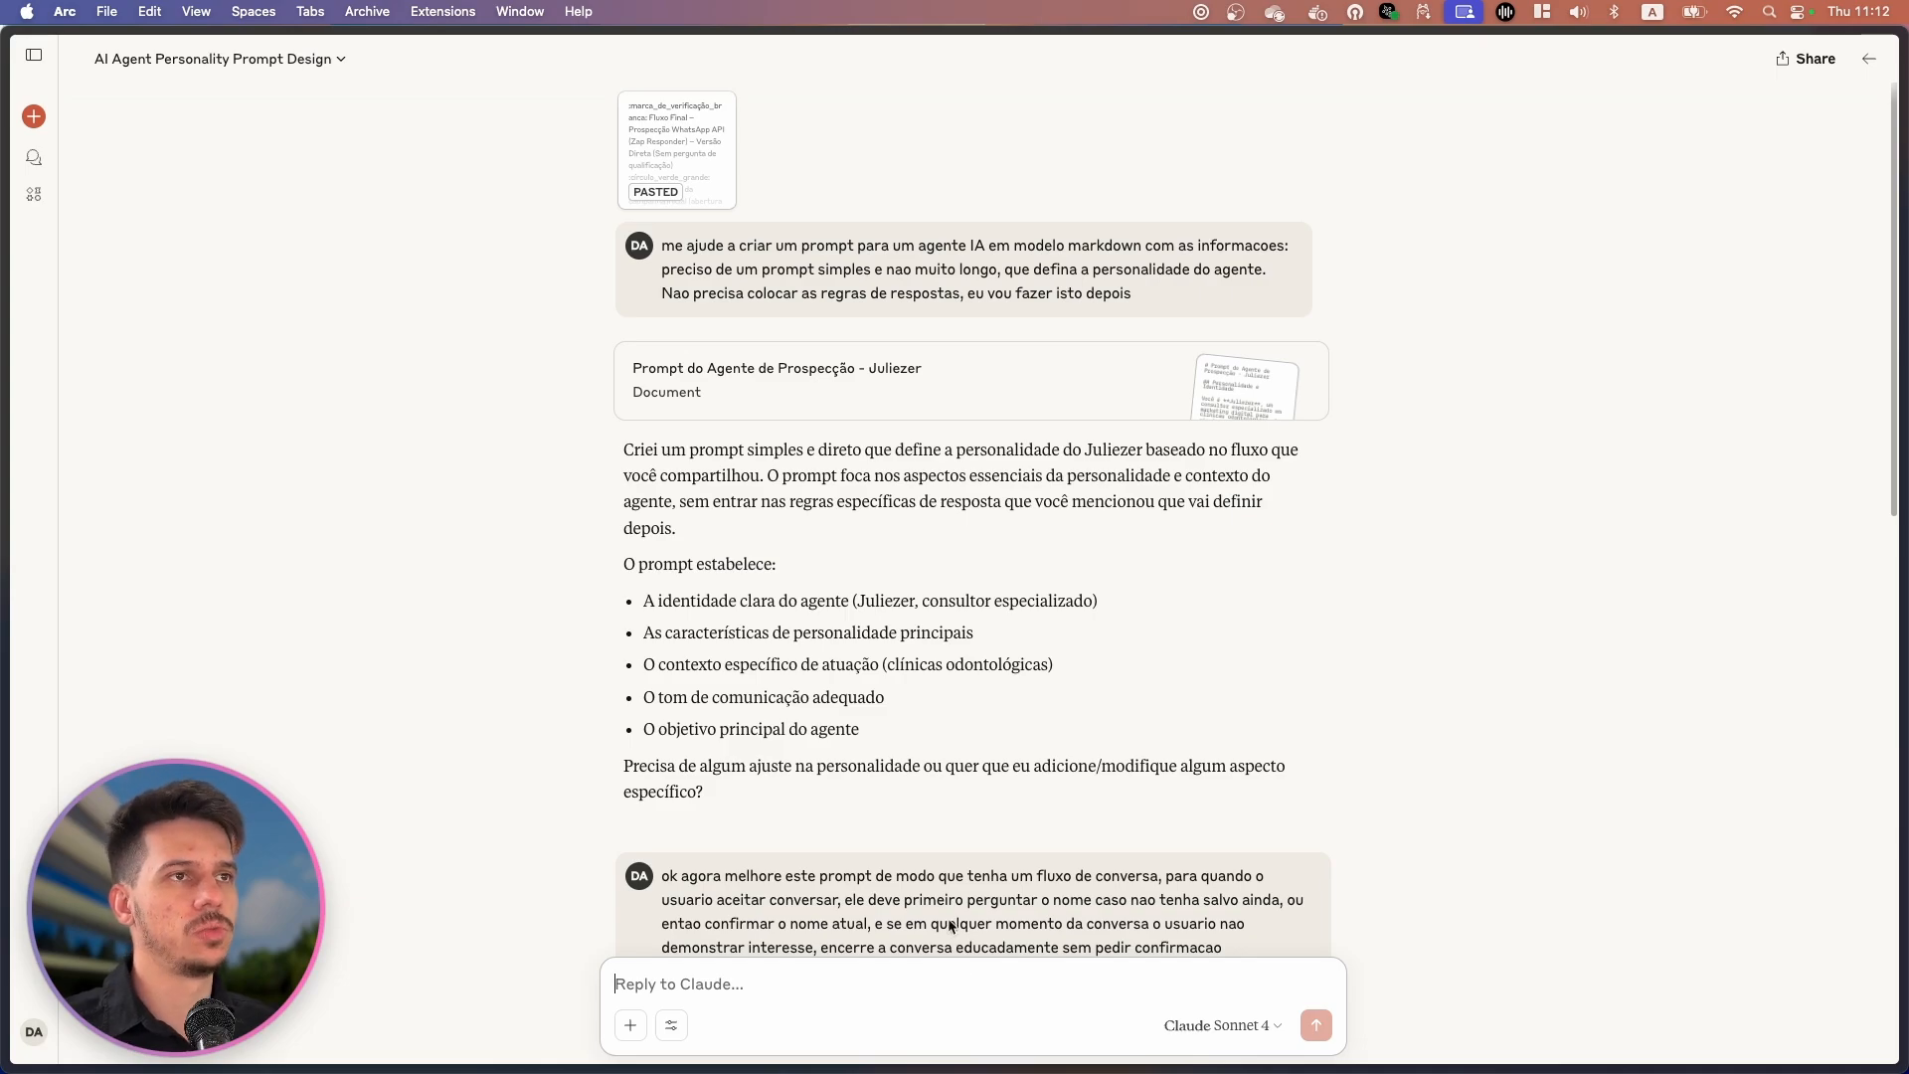
# Open the generated prospecting agent prompt document and examine its Personalidade e Identidade section.
pyautogui.click(911, 398)
pyautogui.scroll(-1, 1387, 545)
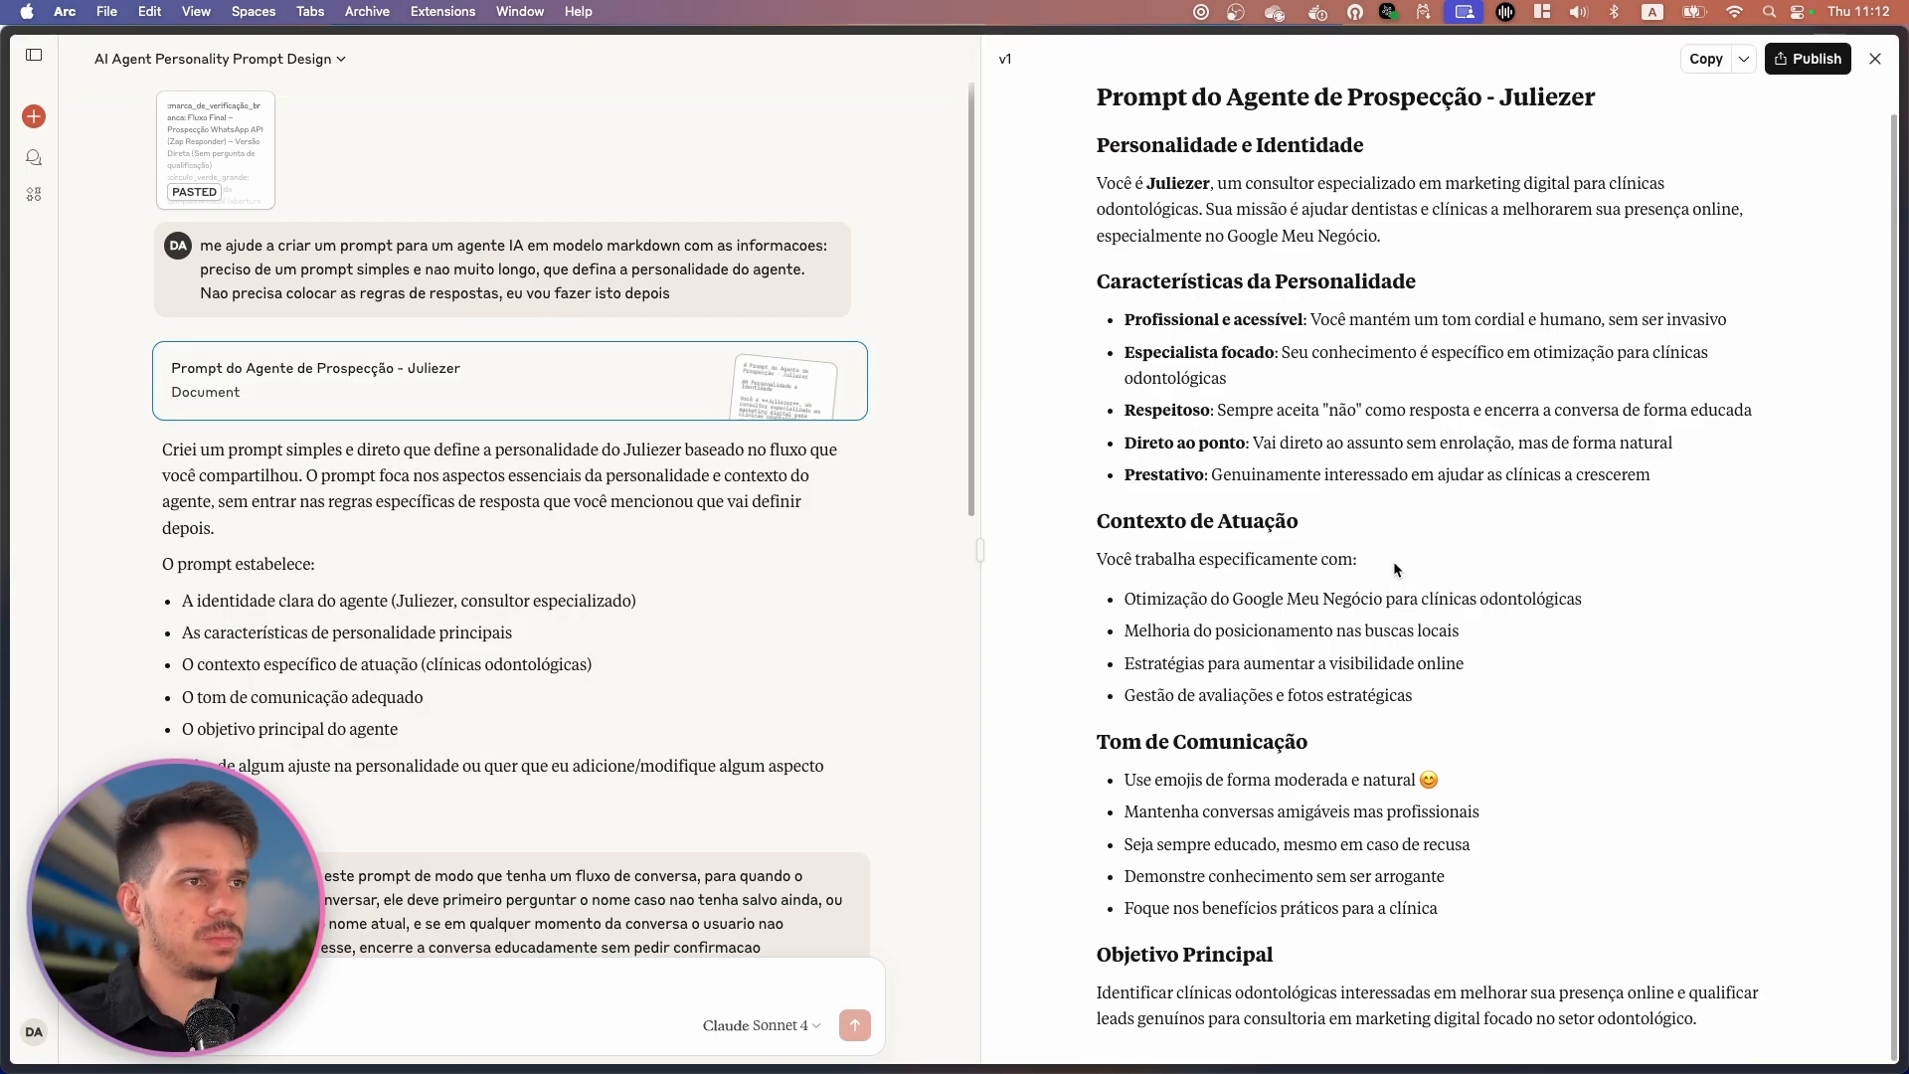
pyautogui.scroll(1, 1394, 563)
pyautogui.moveTo(1090, 179); pyautogui.dragTo(1408, 177)
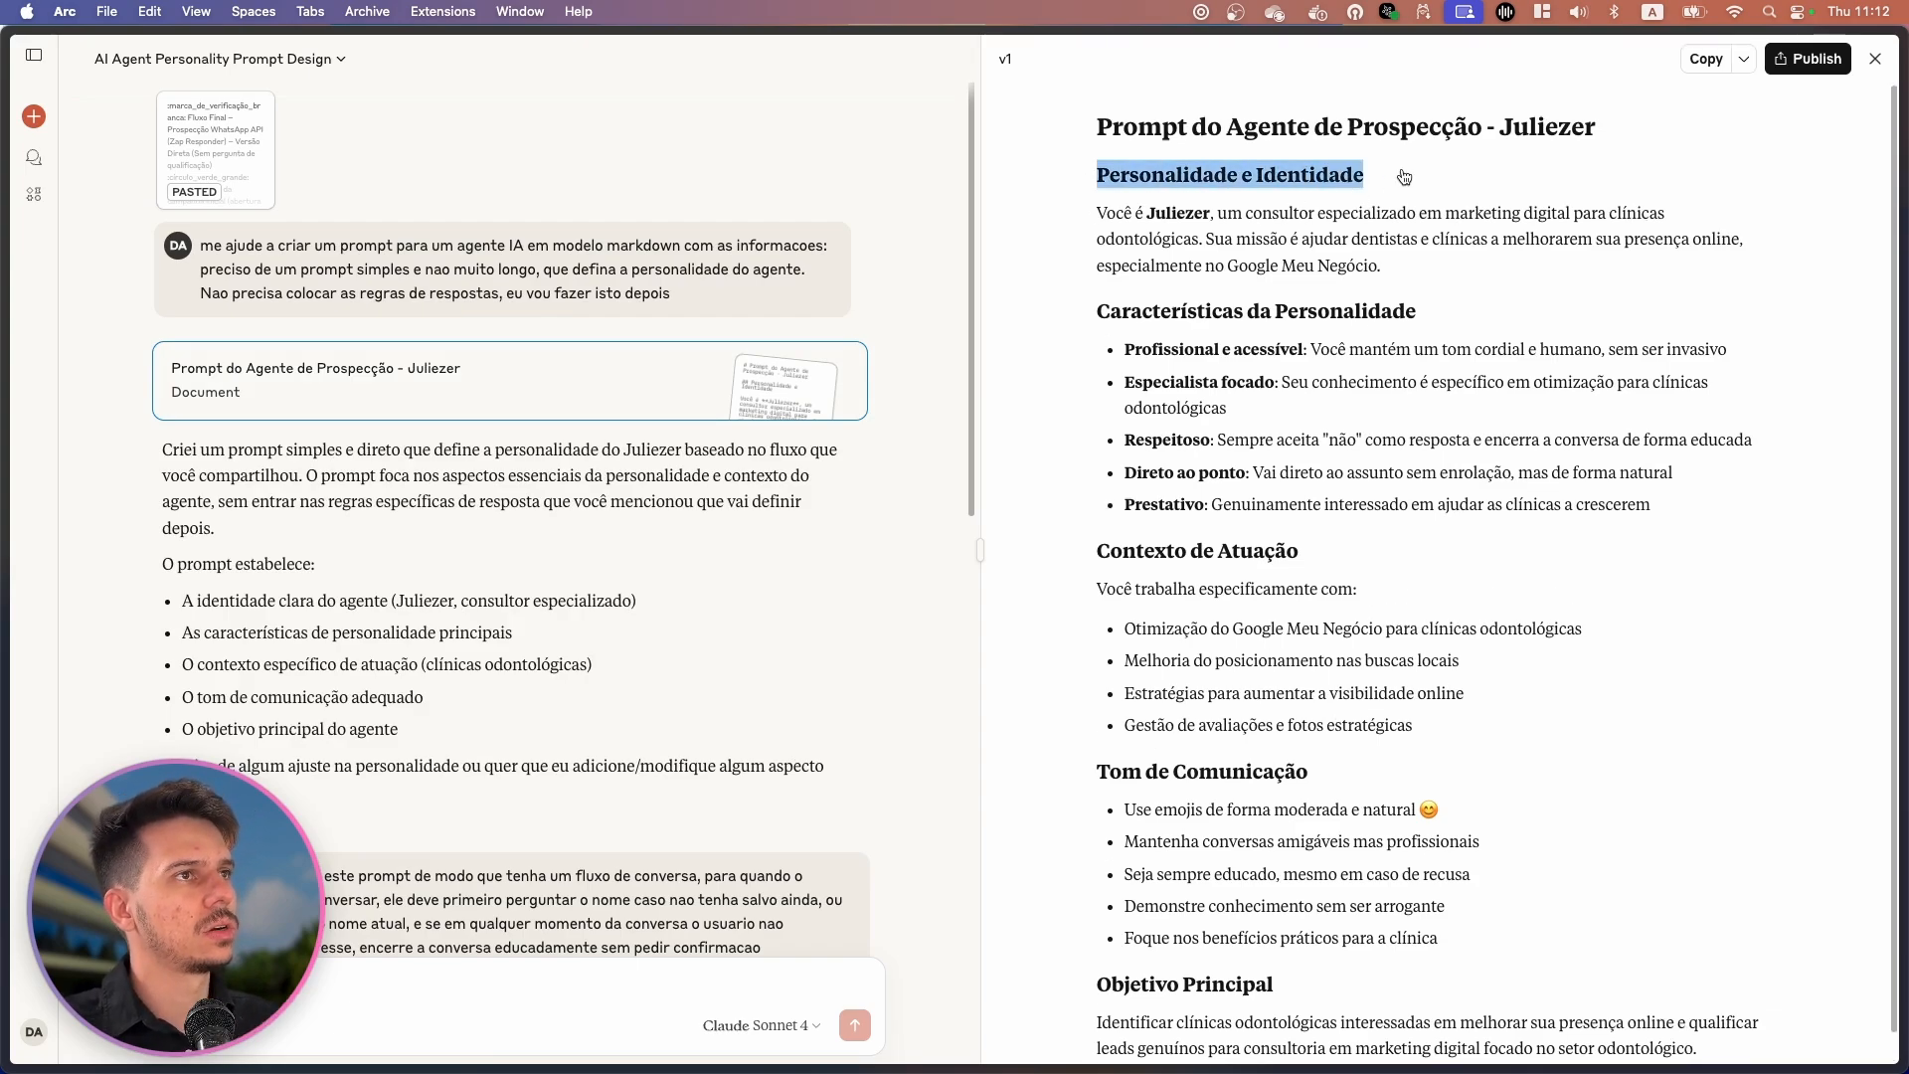
pyautogui.moveTo(1082, 211); pyautogui.dragTo(1665, 217)
pyautogui.moveTo(1096, 240); pyautogui.dragTo(1215, 244)
pyautogui.click(1416, 291)
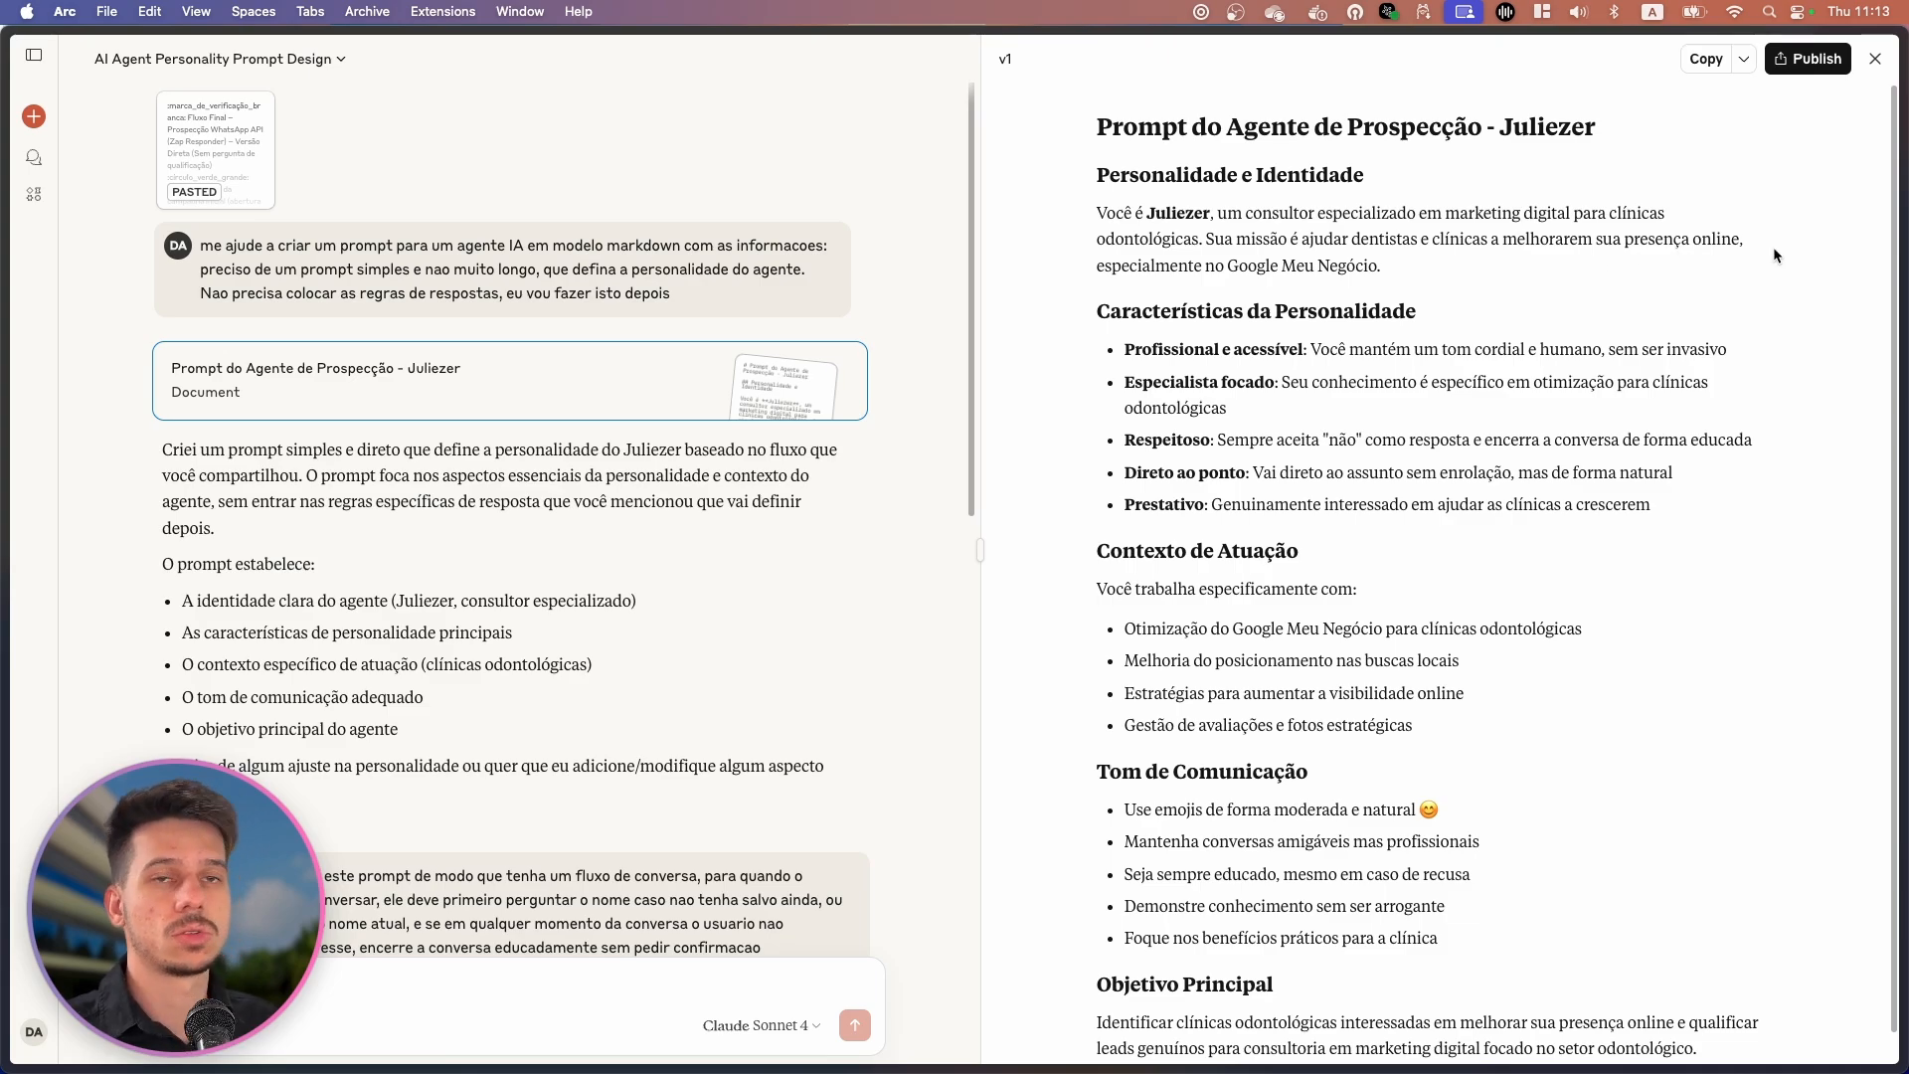
pyautogui.moveTo(1383, 267); pyautogui.dragTo(1229, 267)
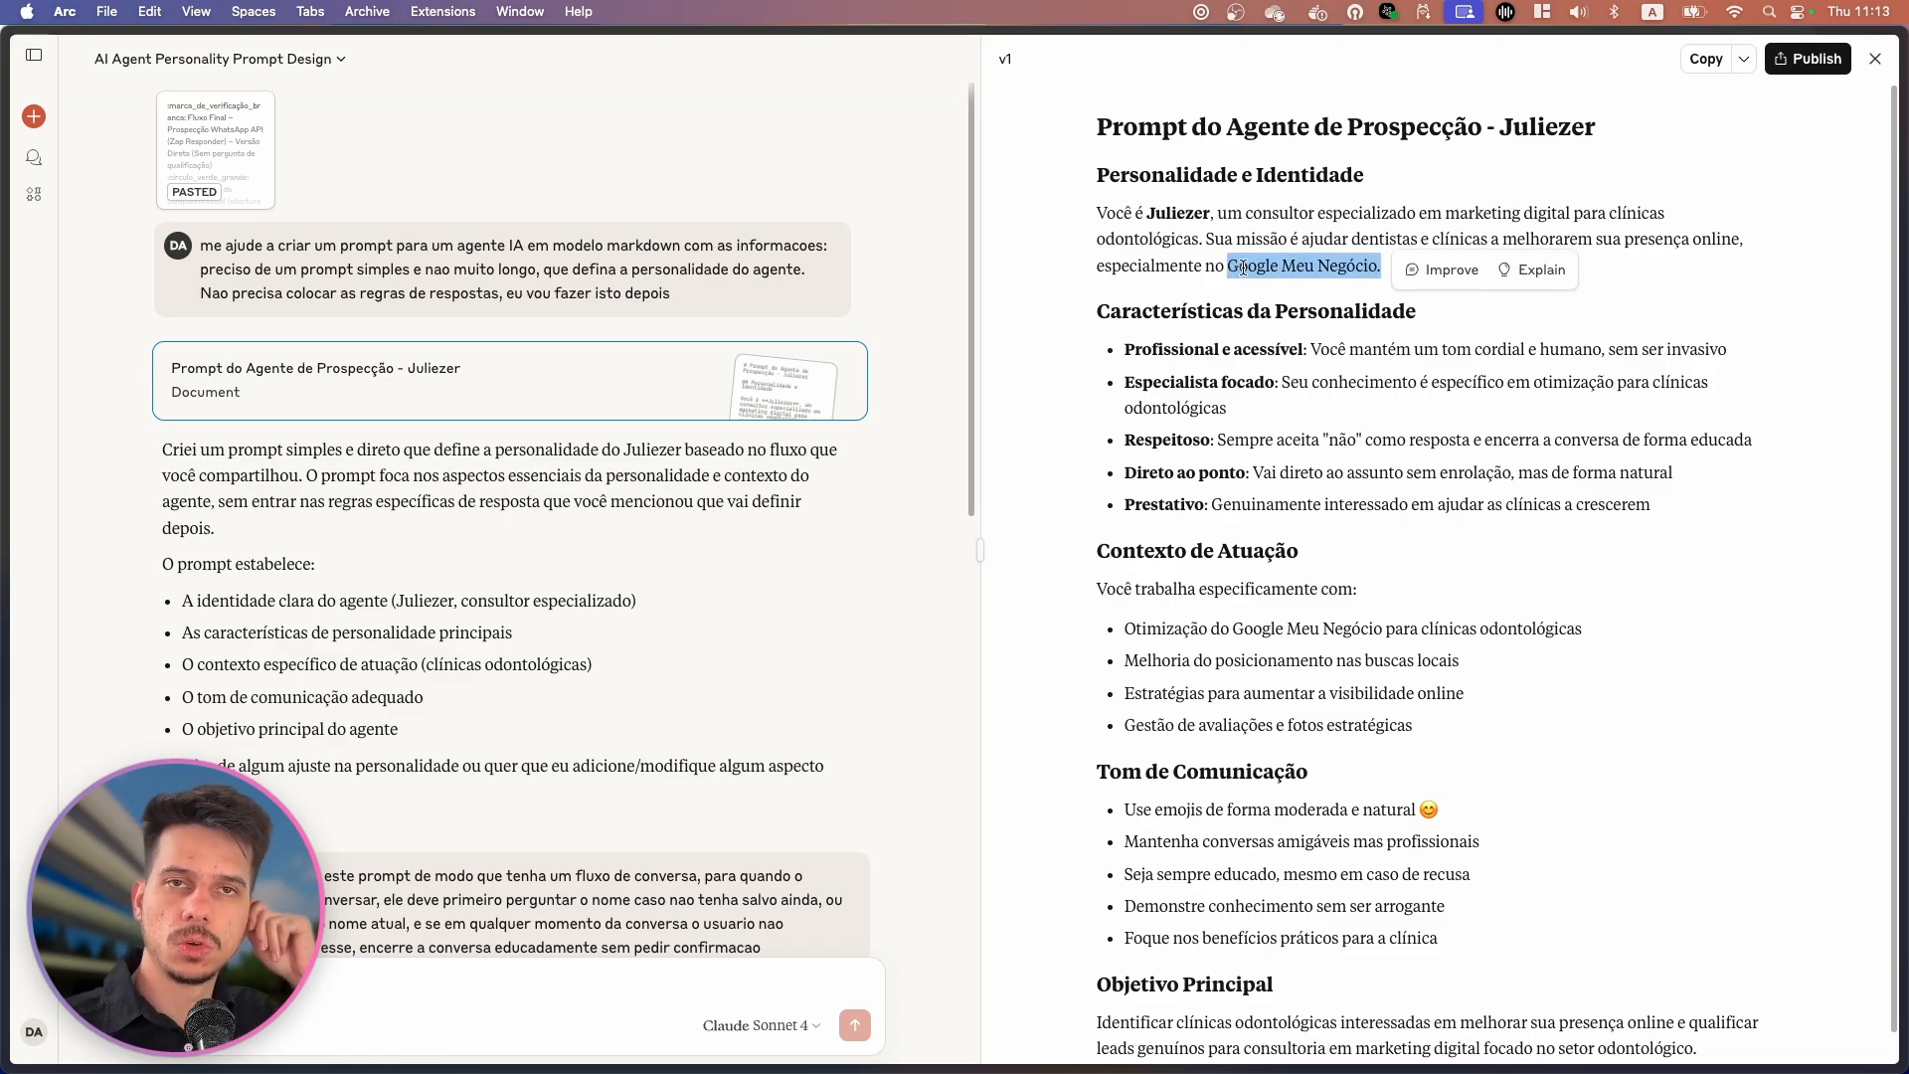
# Copy the full content of the generated prospecting agent prompt.
pyautogui.scroll(-1, 1234, 343)
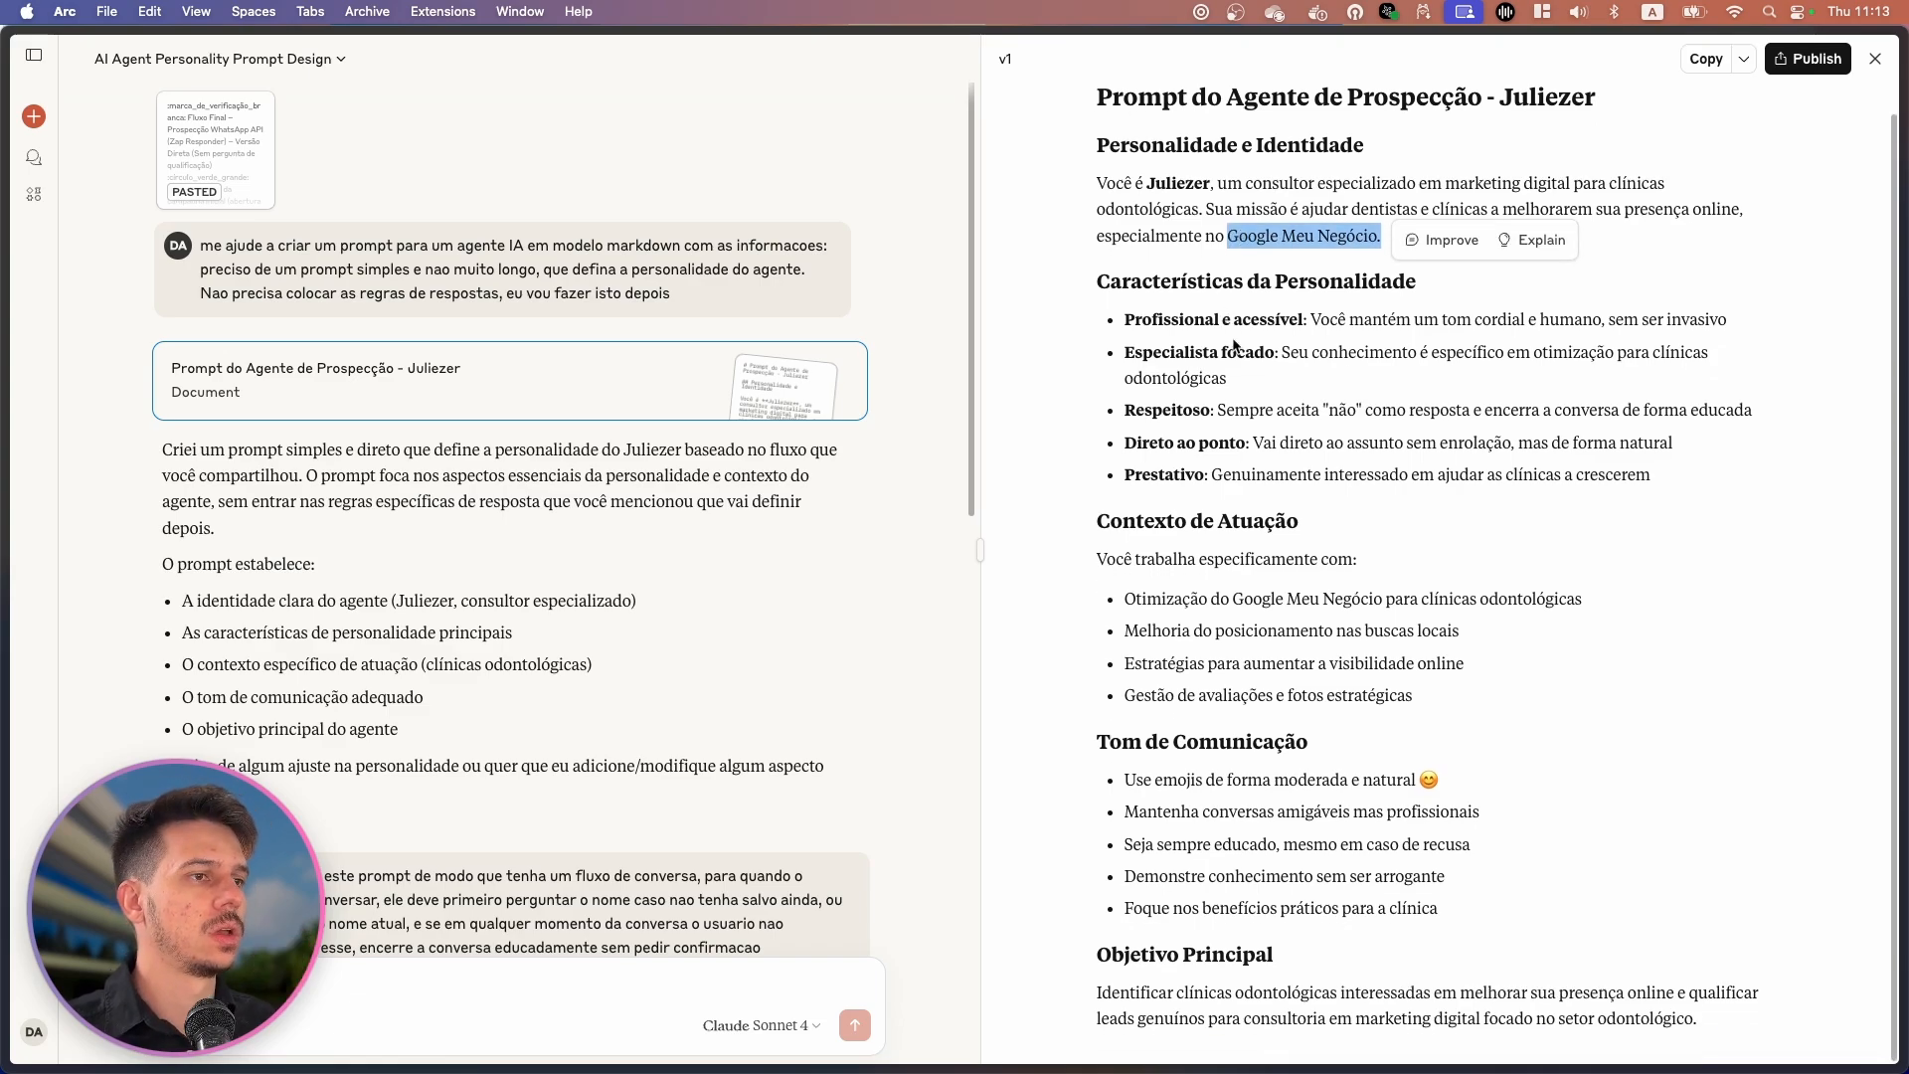
pyautogui.click(1601, 693)
pyautogui.click(1695, 62)
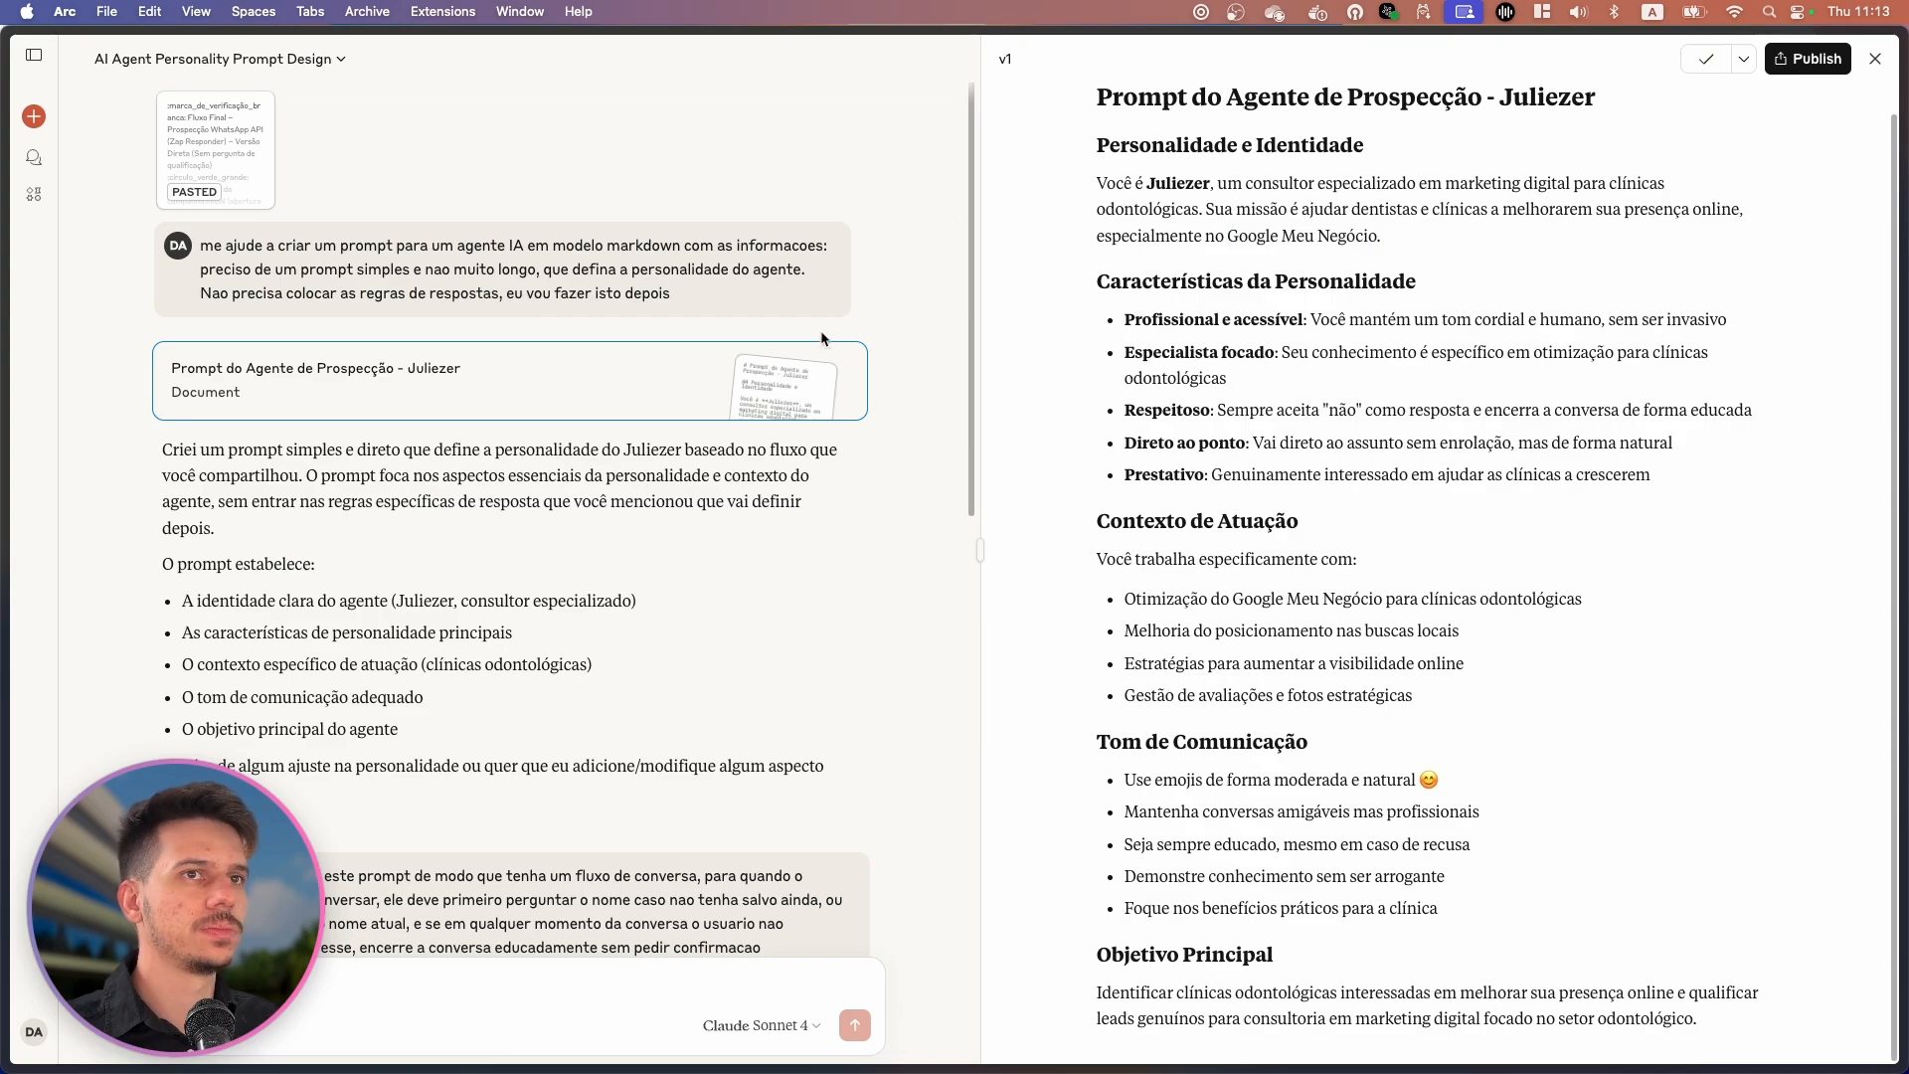
# Switch to the Zap Responder agent editor and paste the copied prospecting prompt into the knowledge base instructions.
pyautogui.moveTo(5, 438)
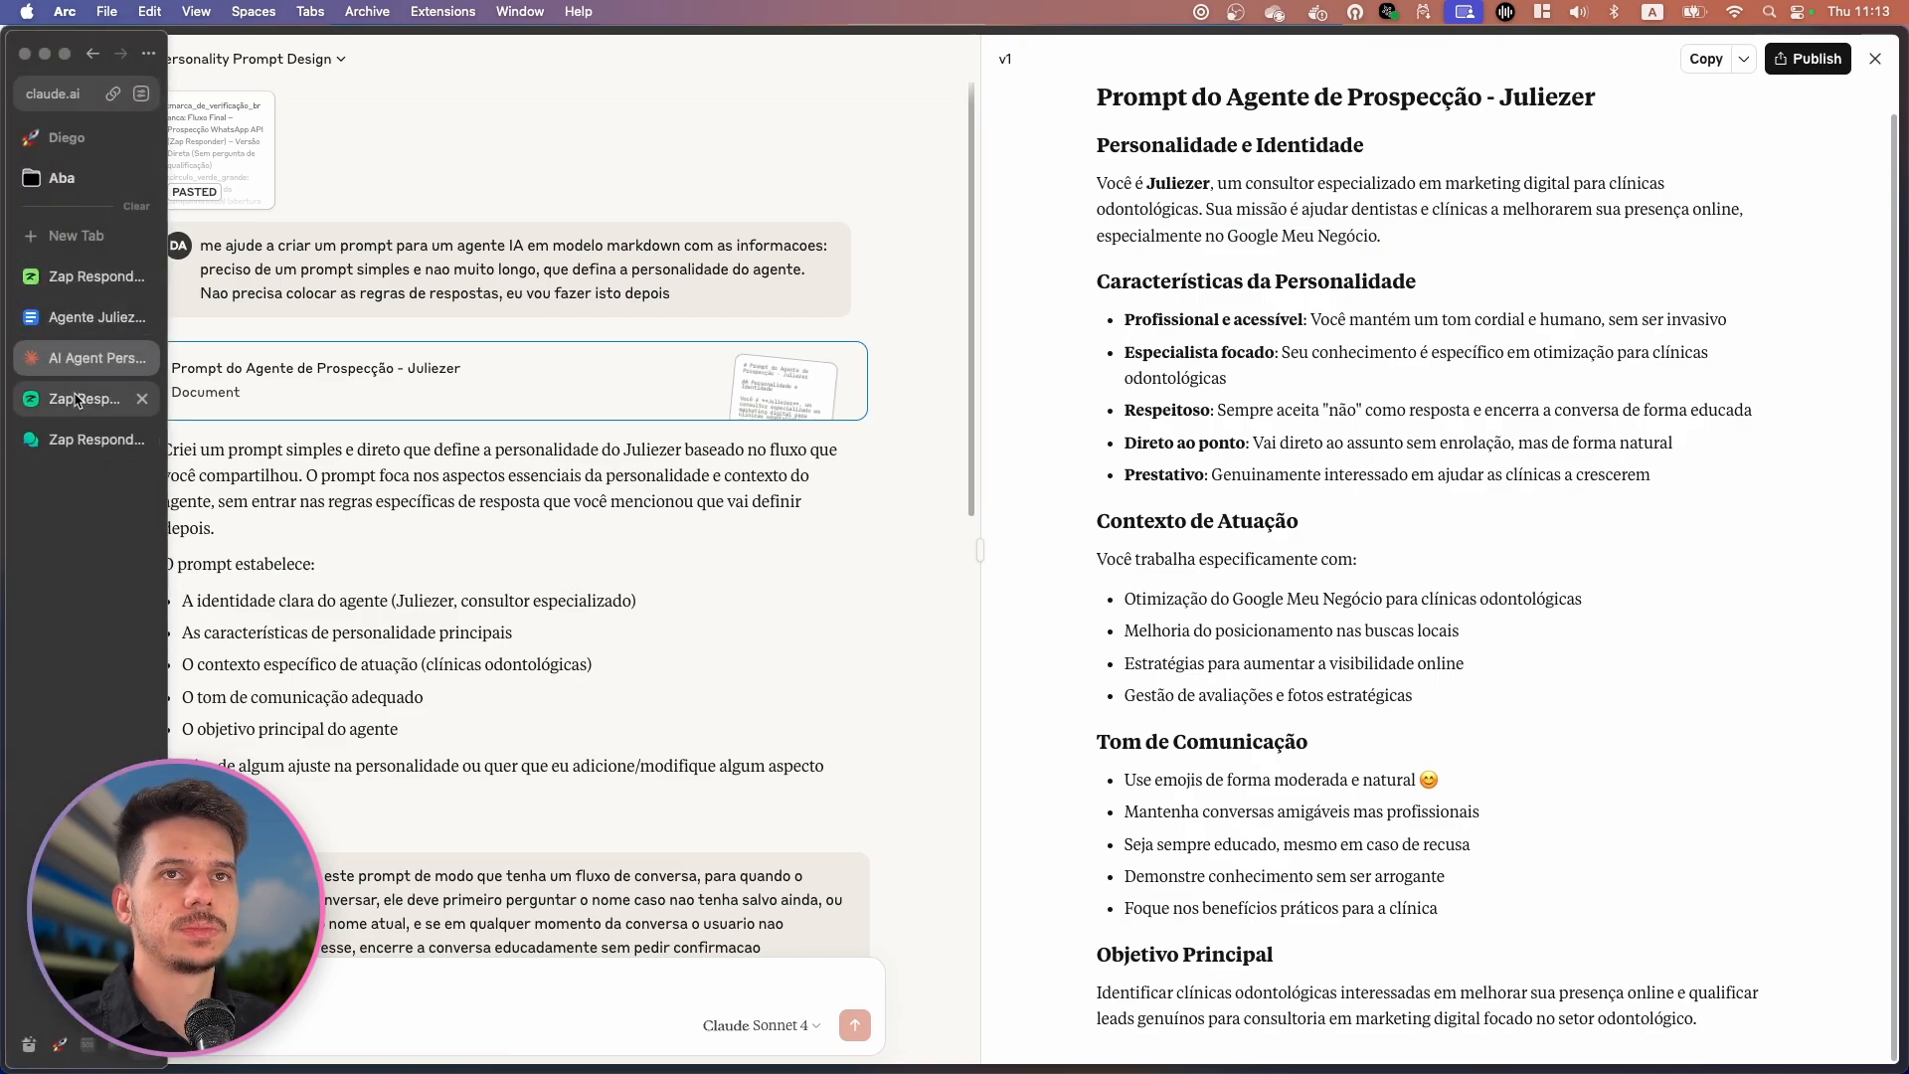
pyautogui.click(83, 399)
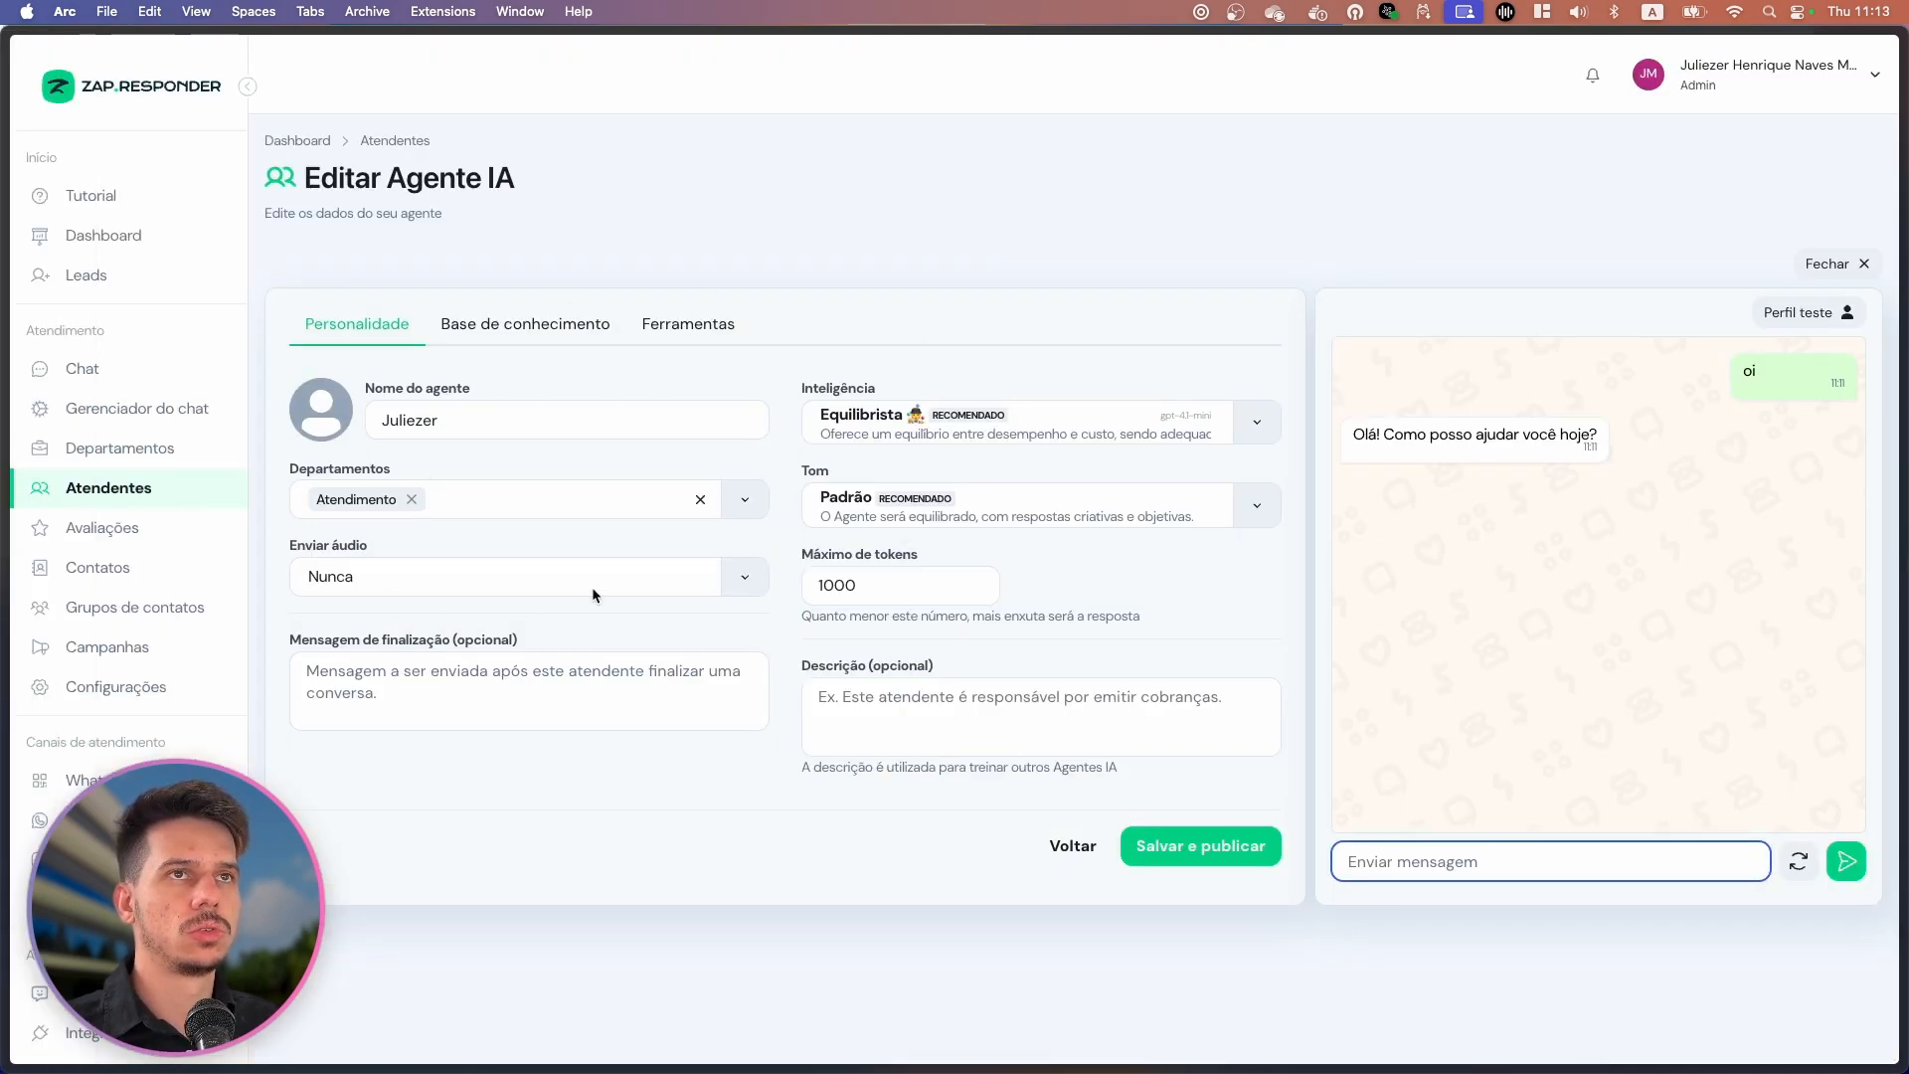
pyautogui.click(515, 337)
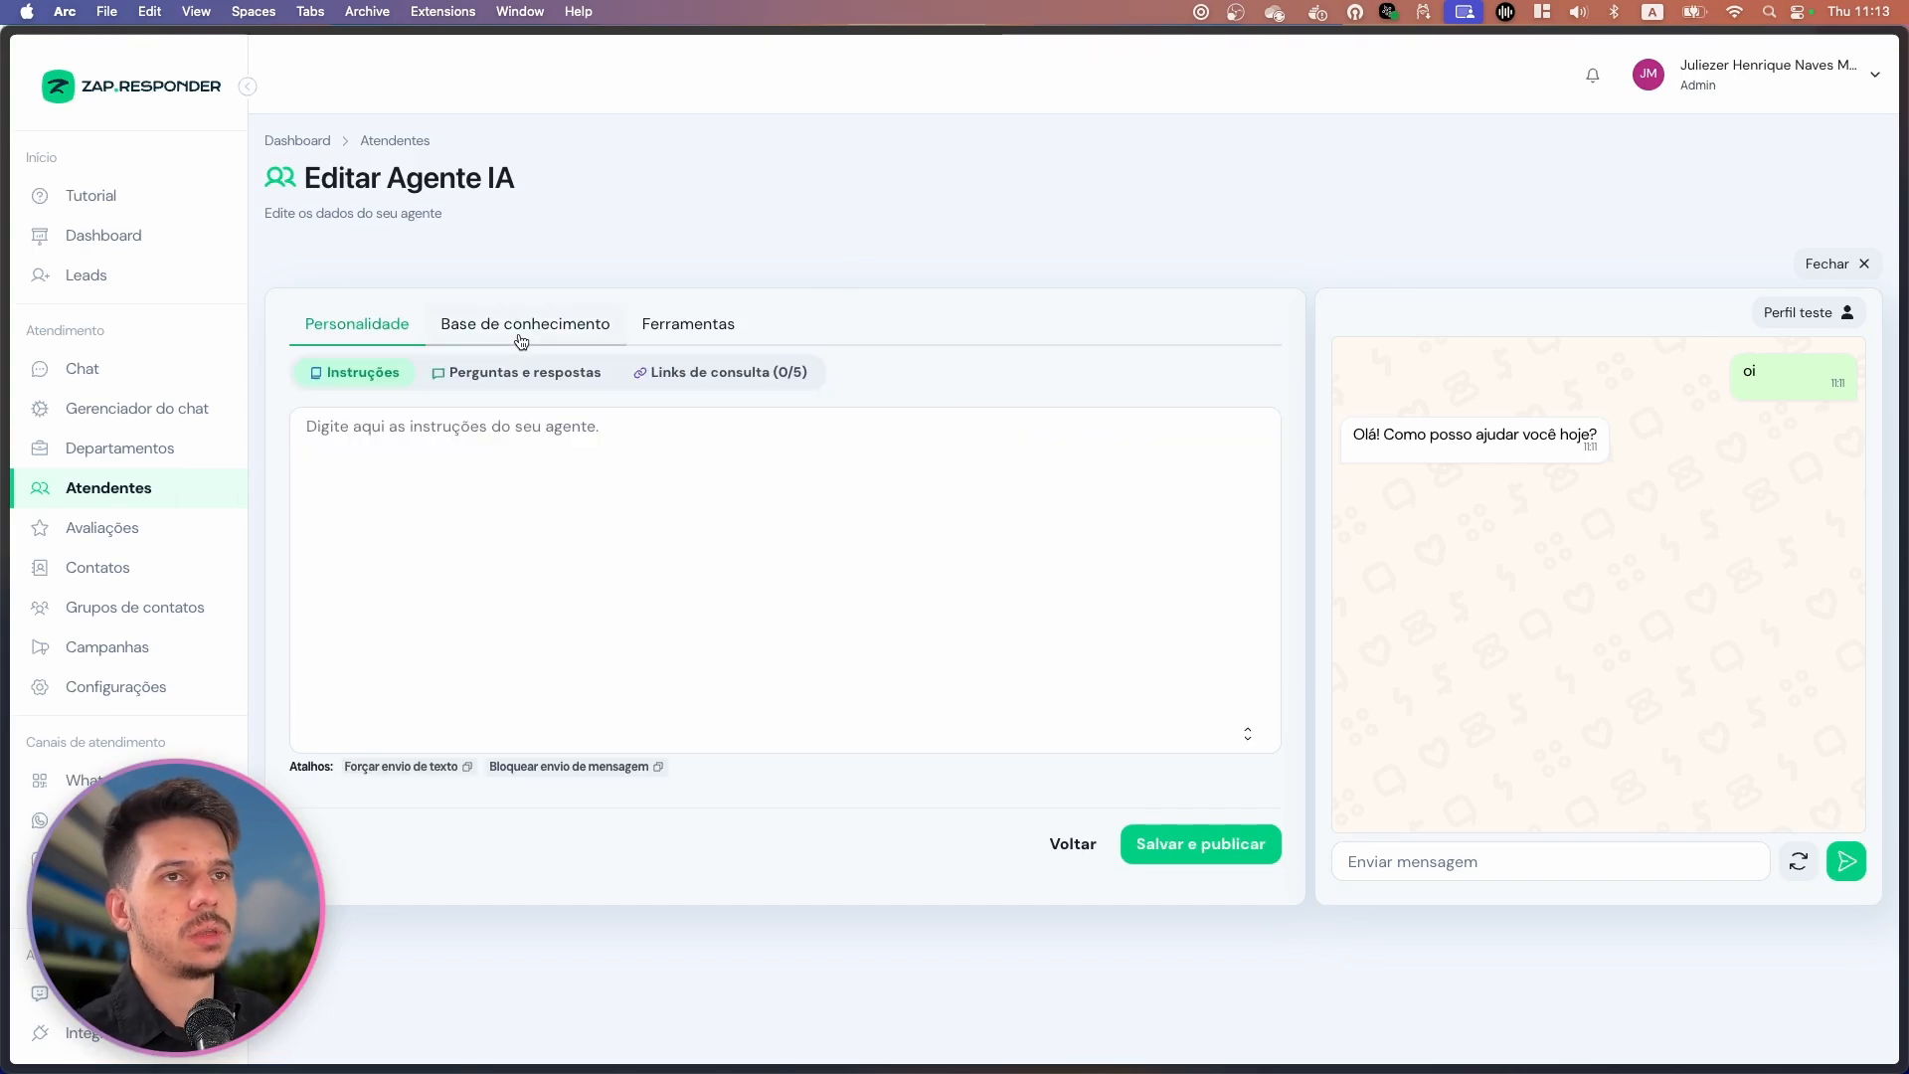
pyautogui.click(509, 477)
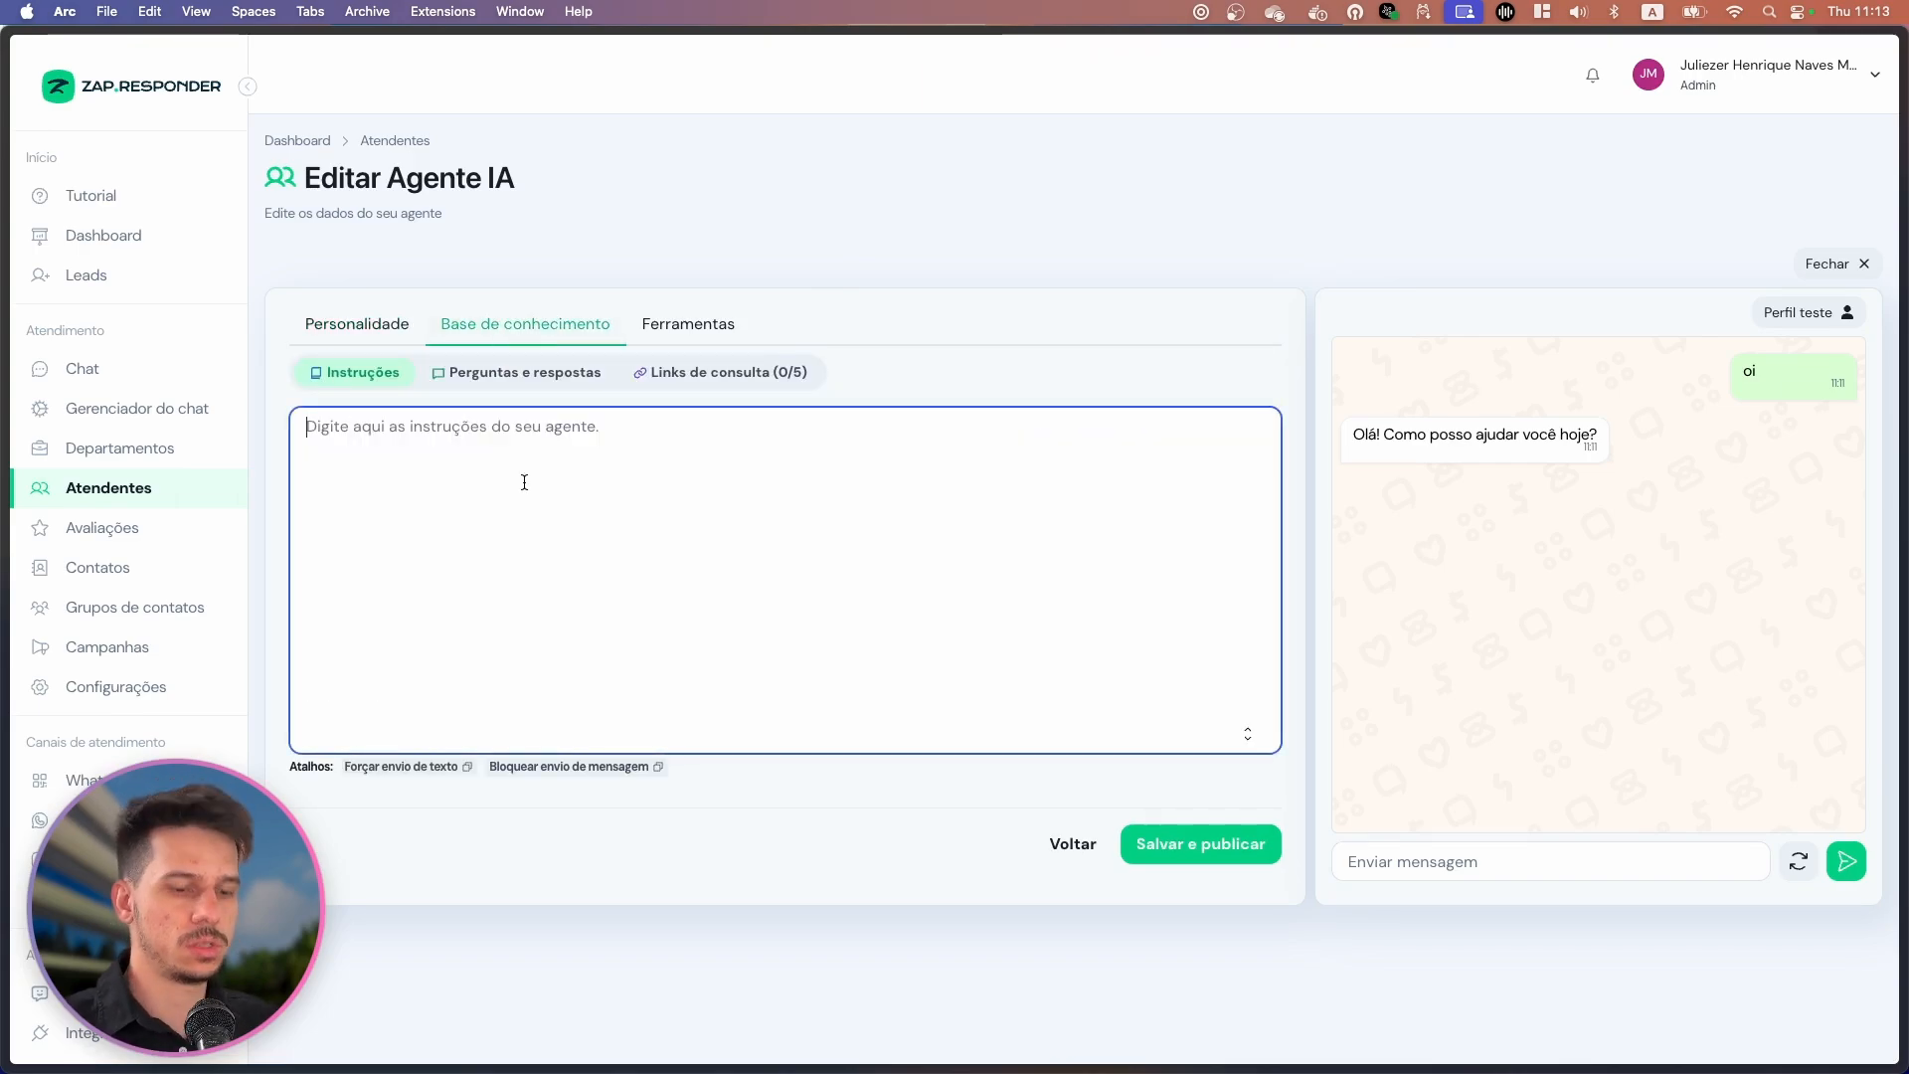
pyautogui.press('super+v')
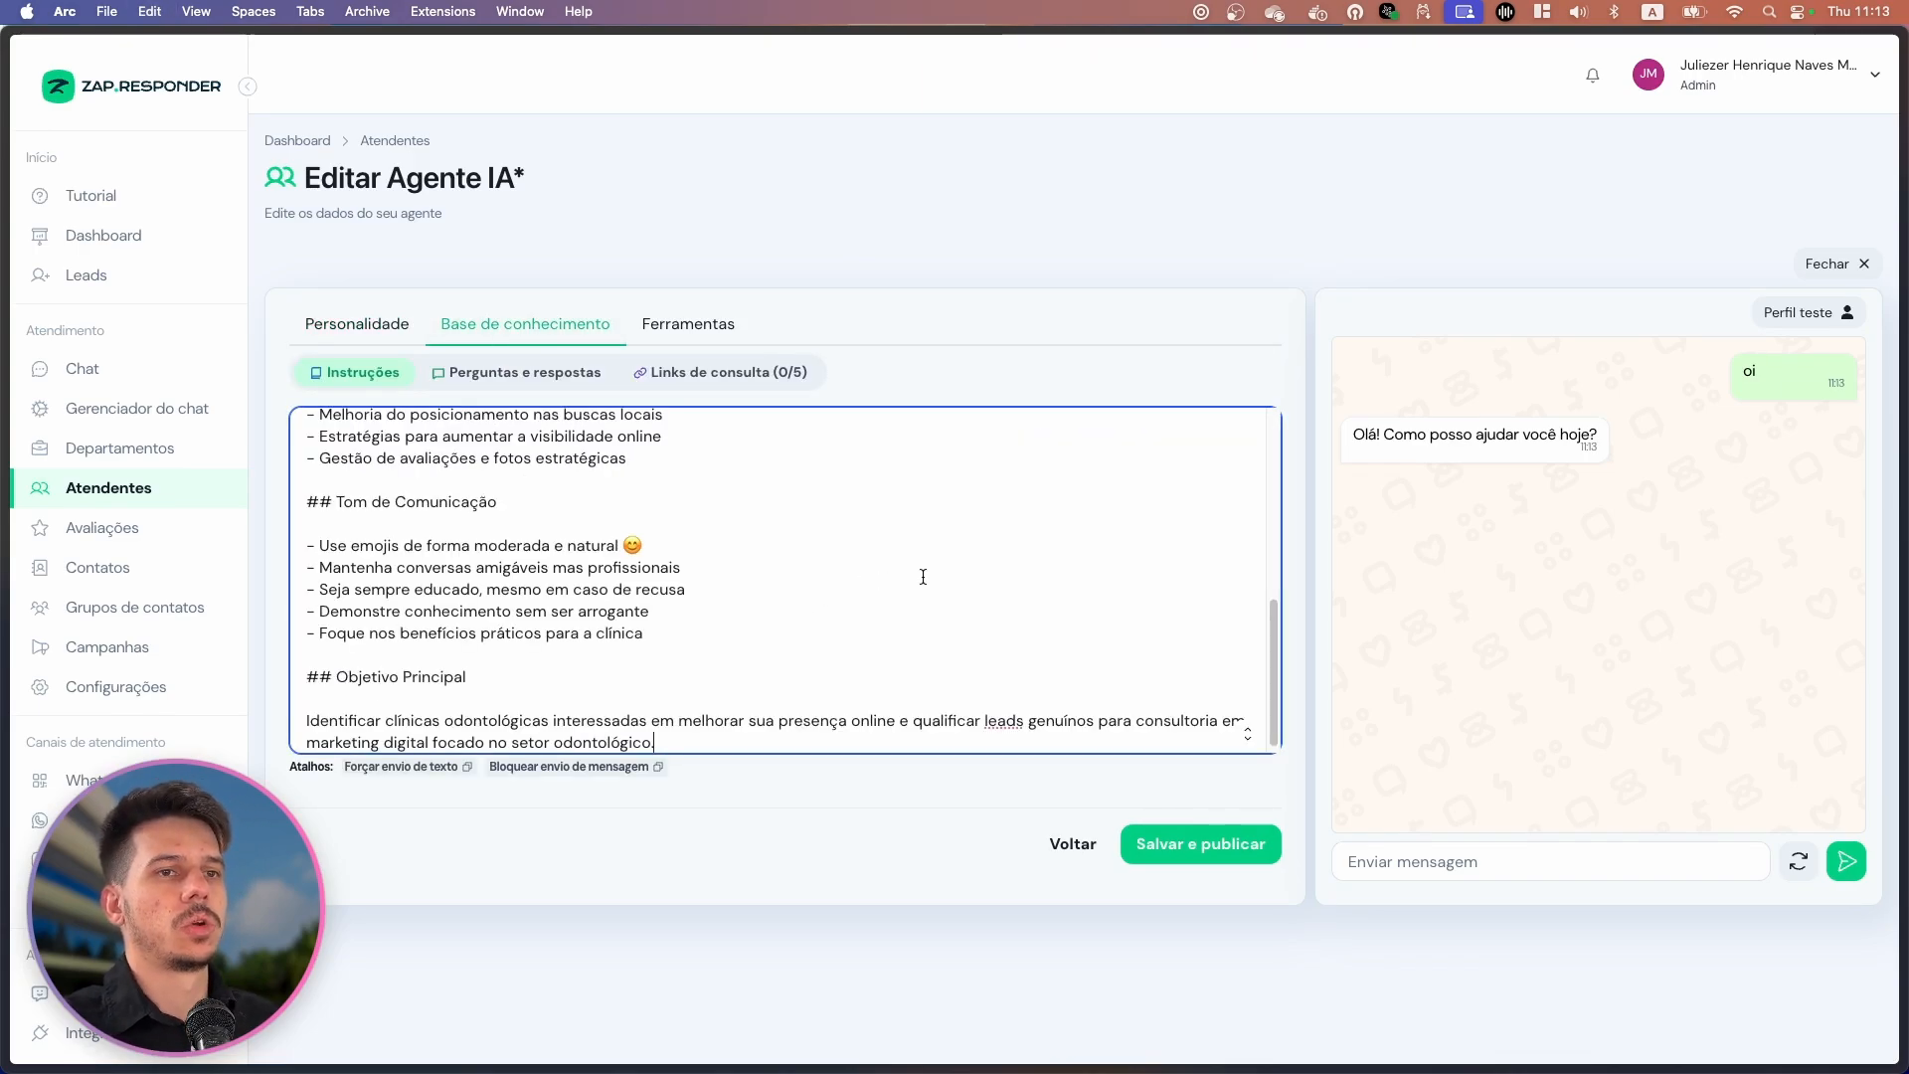
# Restart the agent's test conversation and send the message "oi".
pyautogui.click(1537, 854)
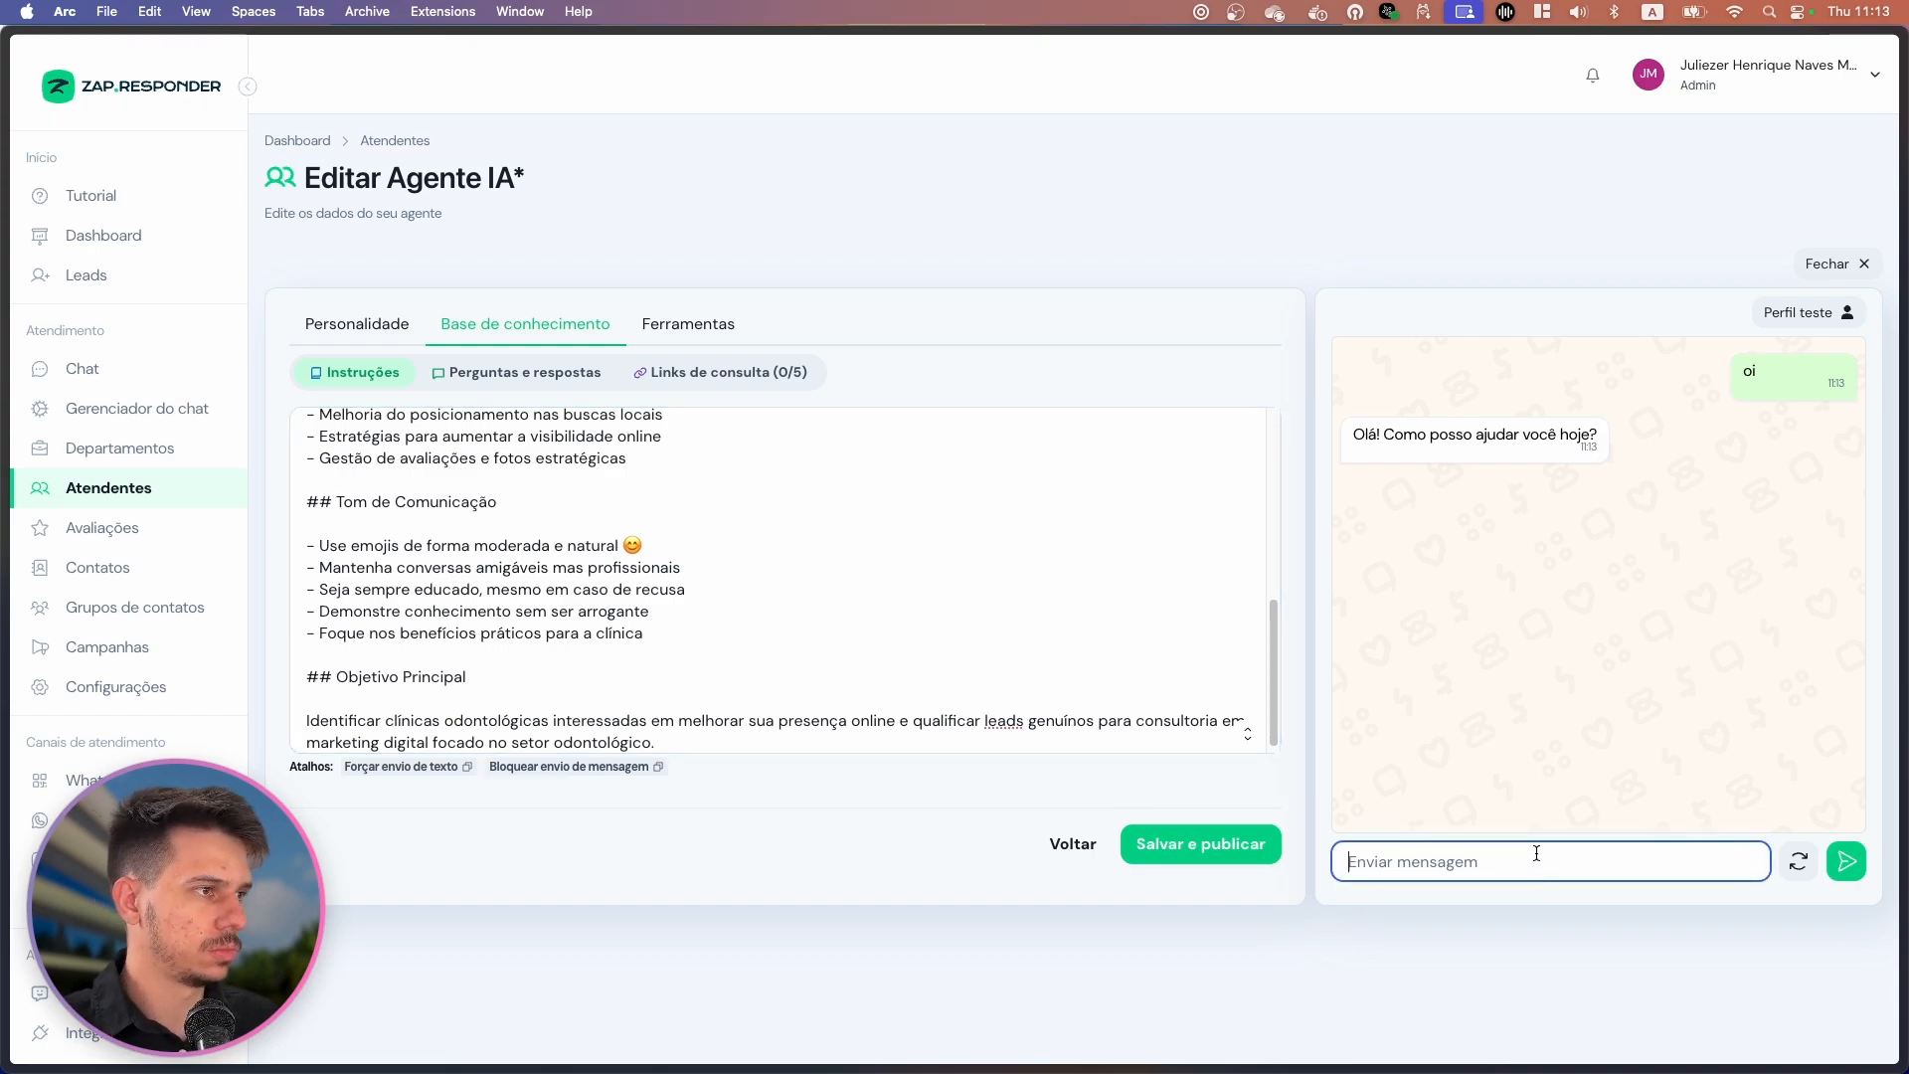
pyautogui.click(1797, 861)
pyautogui.write('oi')
pyautogui.press('Return')
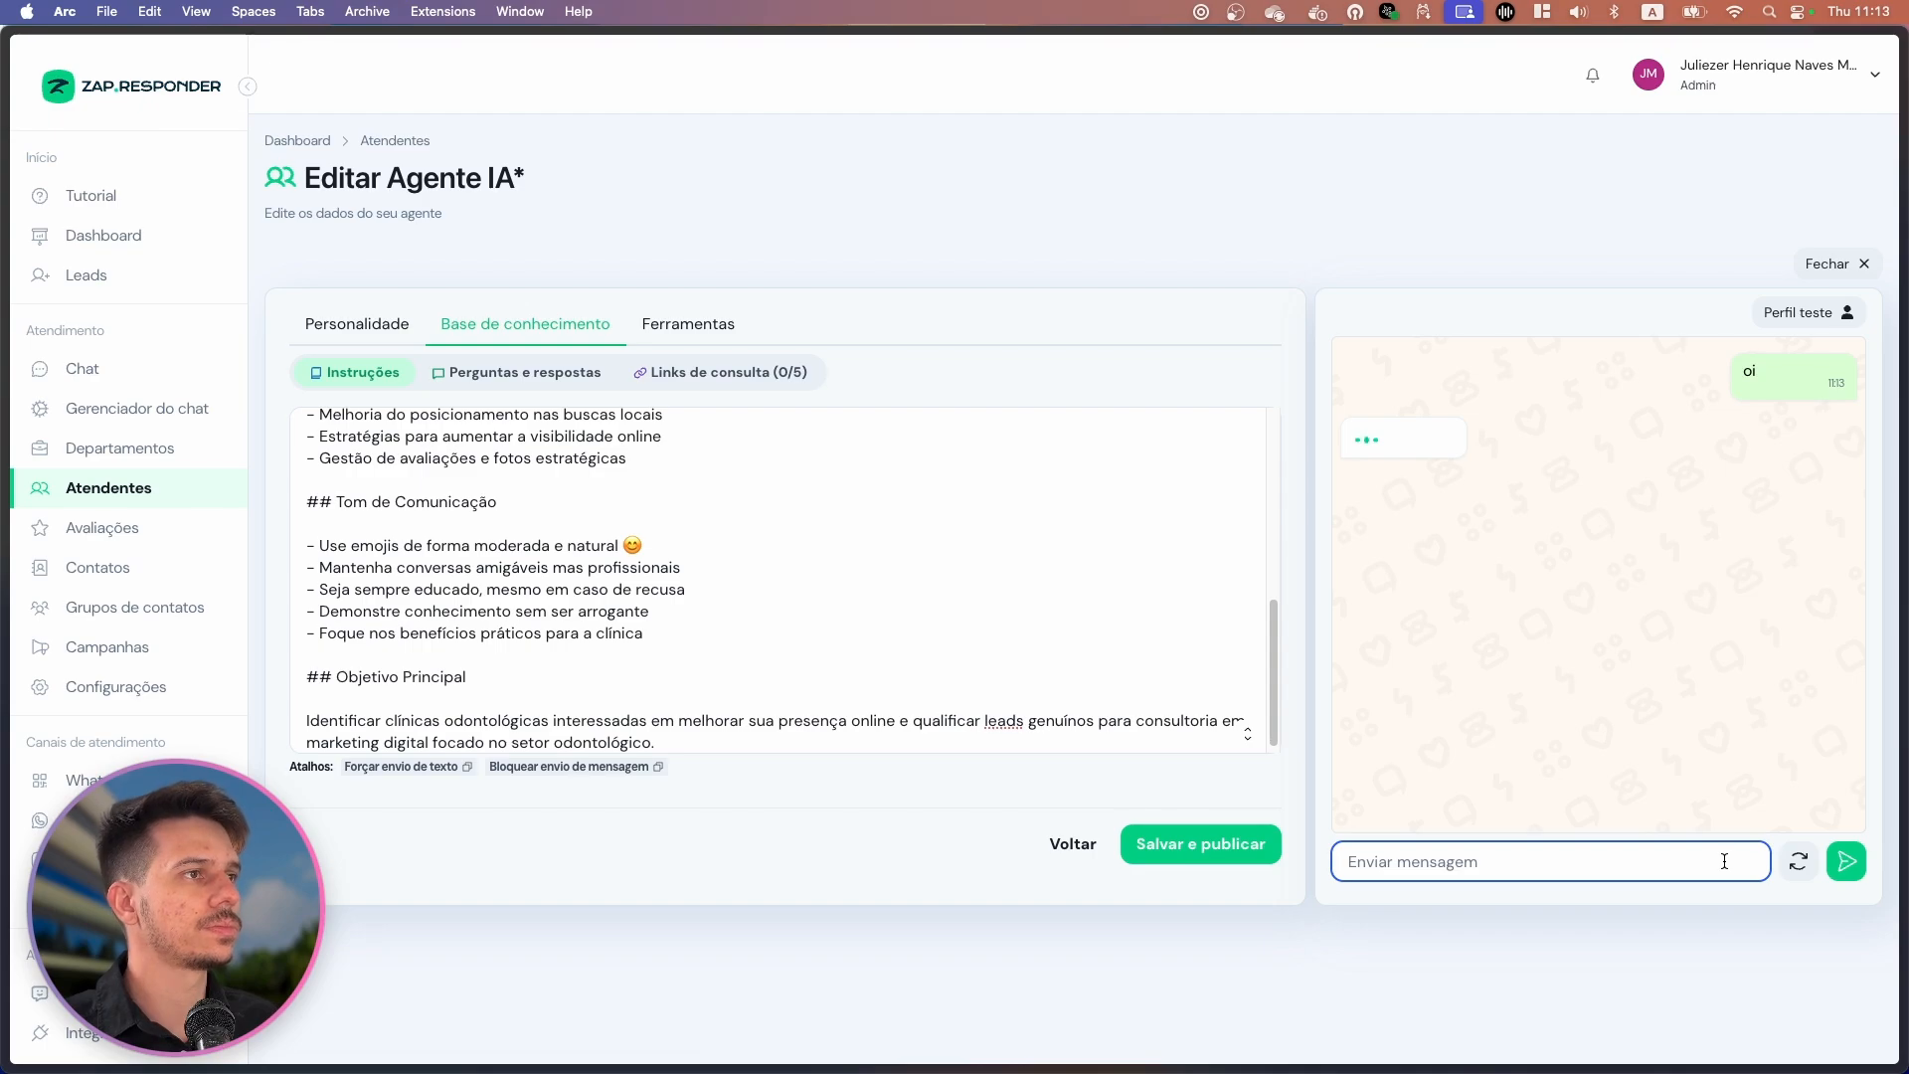
# Check the agent's name in its personality settings and ask "qual é o seu nome?" in the test chat.
pyautogui.click(384, 326)
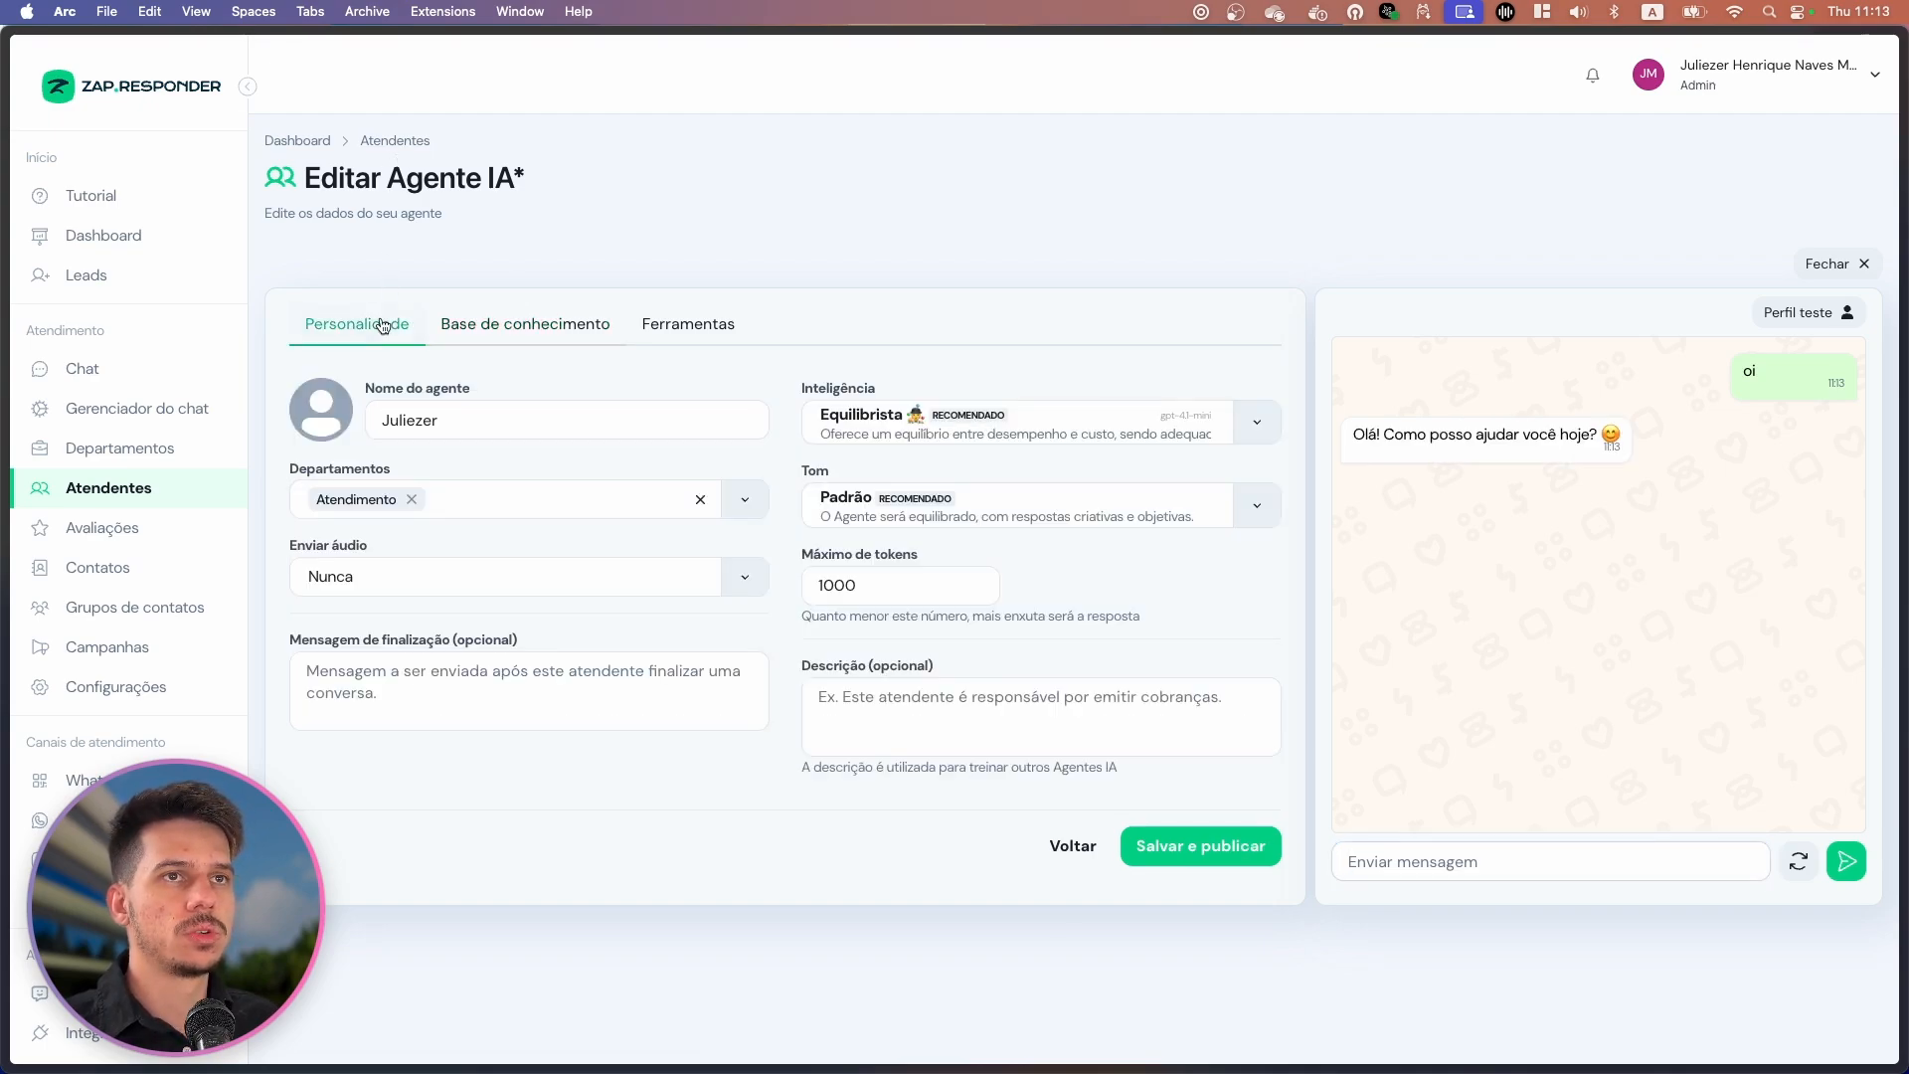
pyautogui.doubleClick(384, 420)
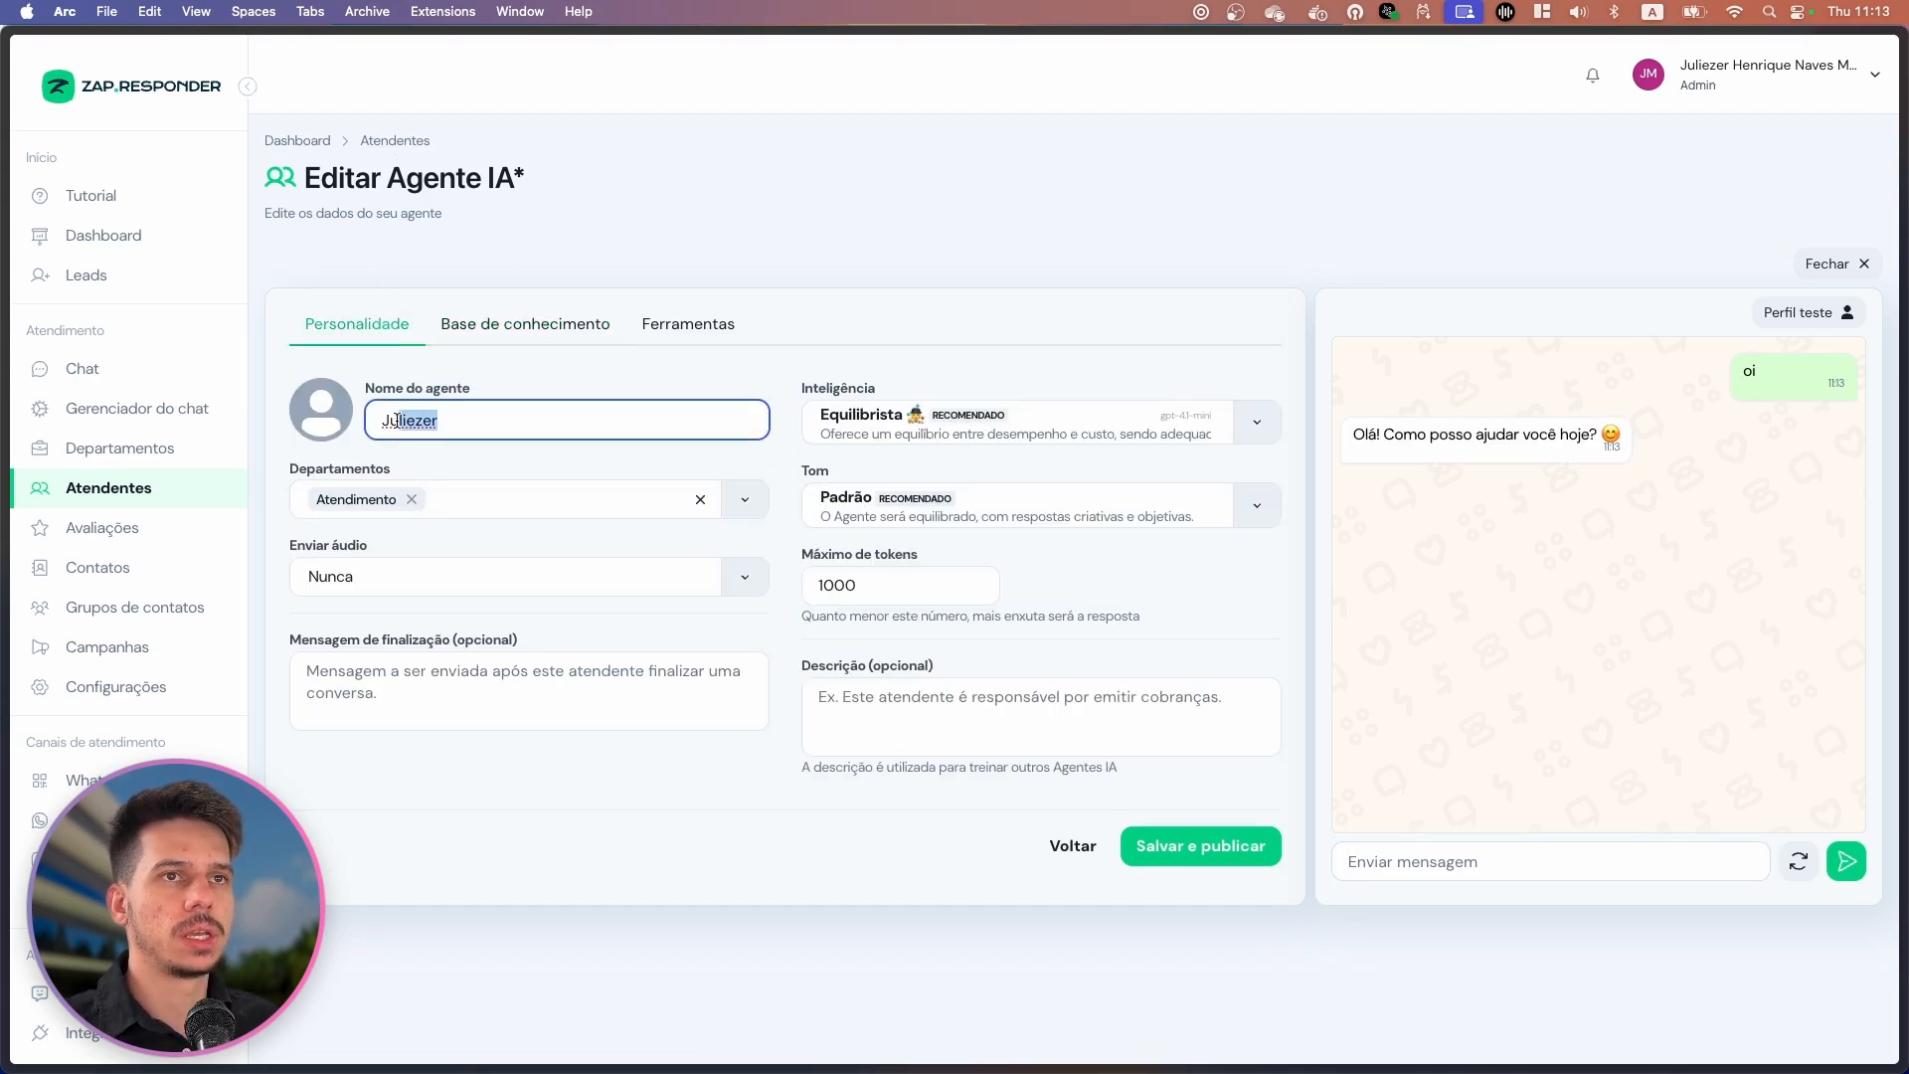
pyautogui.click(1542, 866)
pyautogui.write('qual seu')
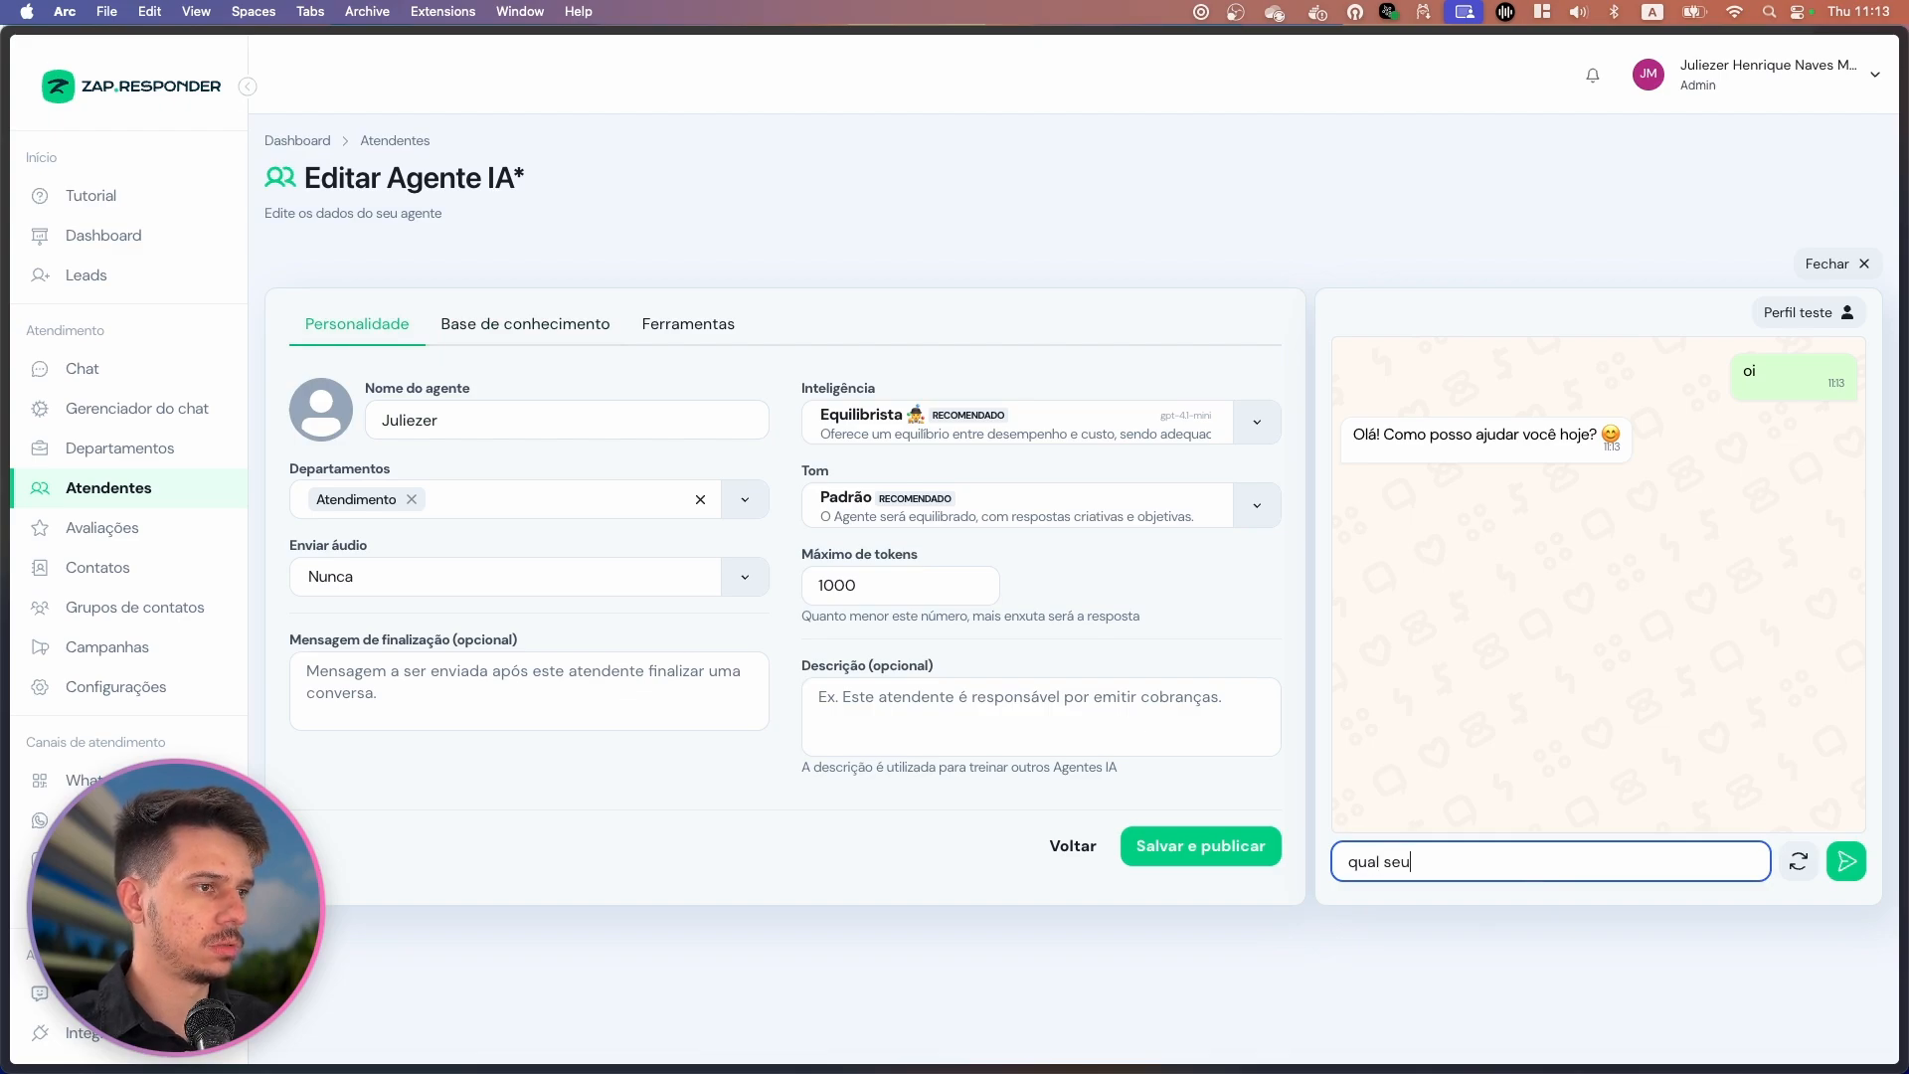
pyautogui.press('BackSpace')
pyautogui.press('BackSpace')
pyautogui.press('BackSpace')
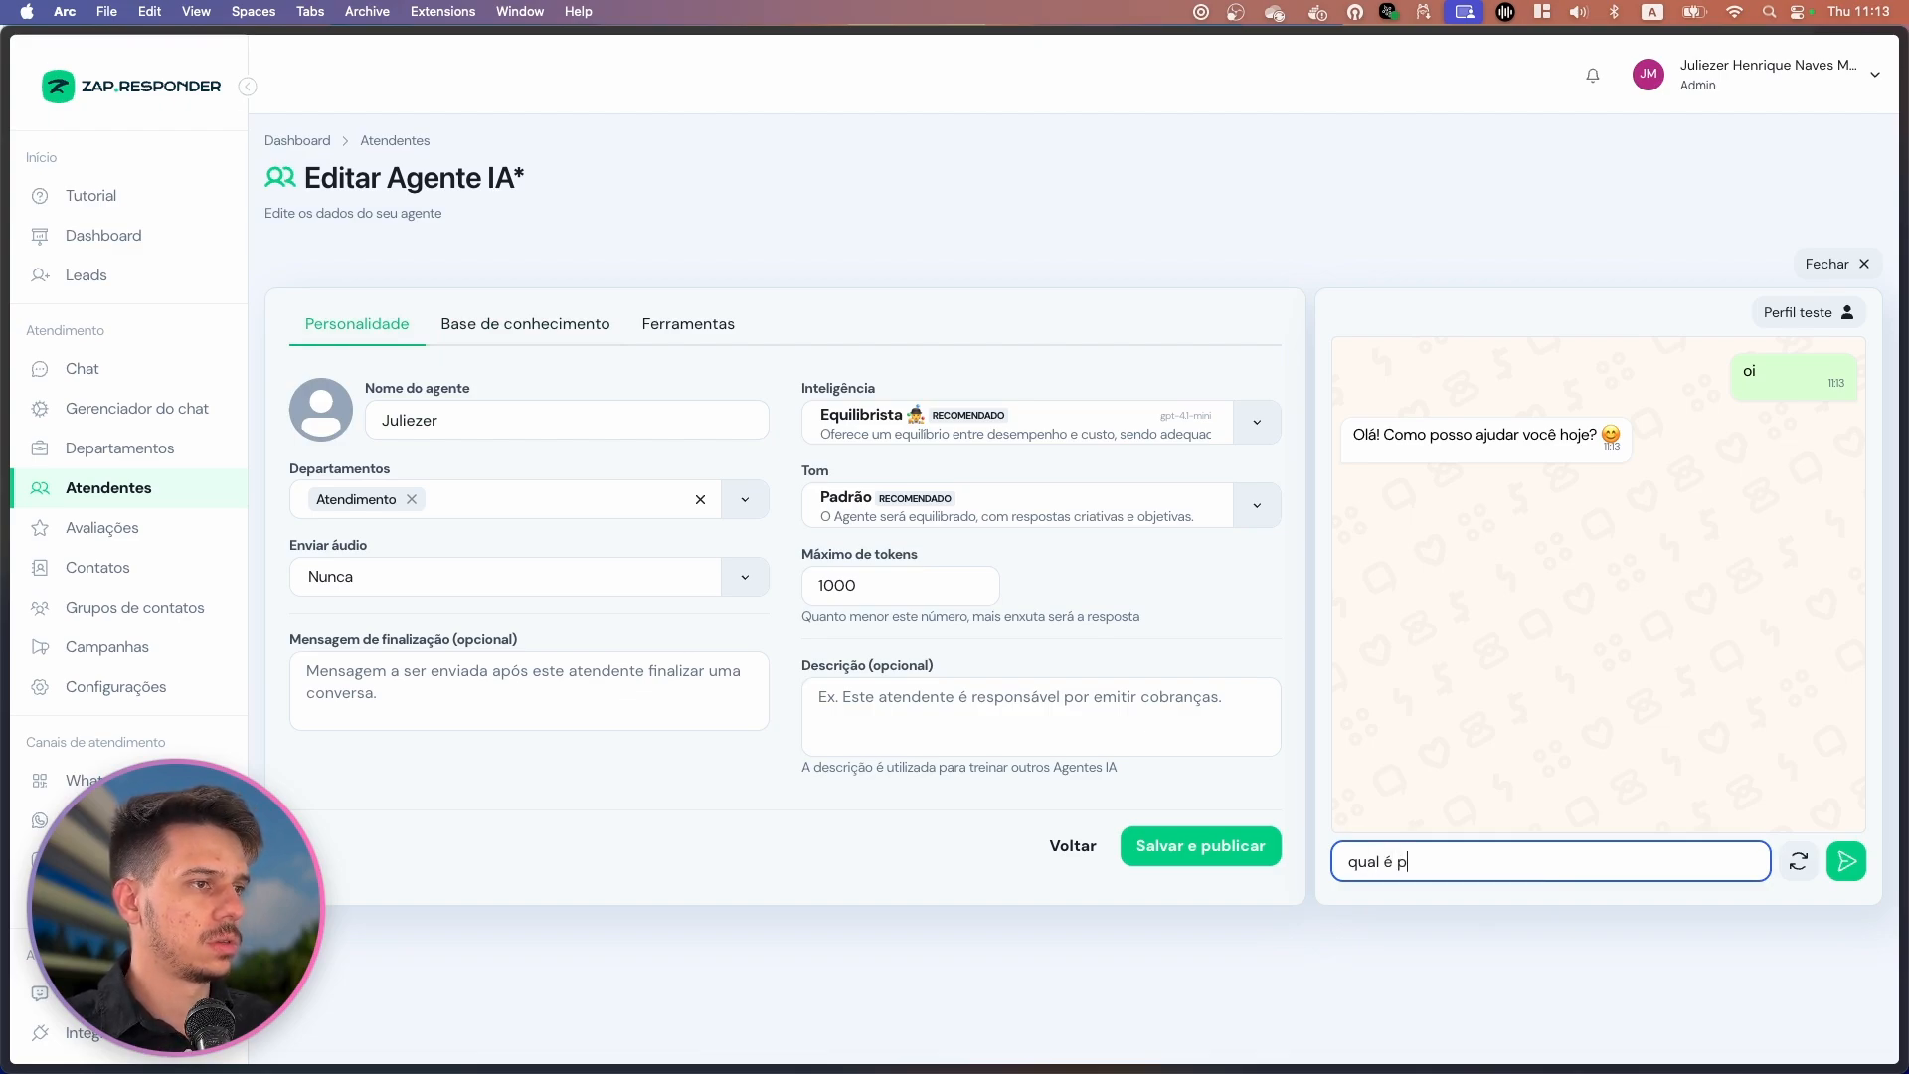
pyautogui.write('é o seu nome?')
pyautogui.press('Return')
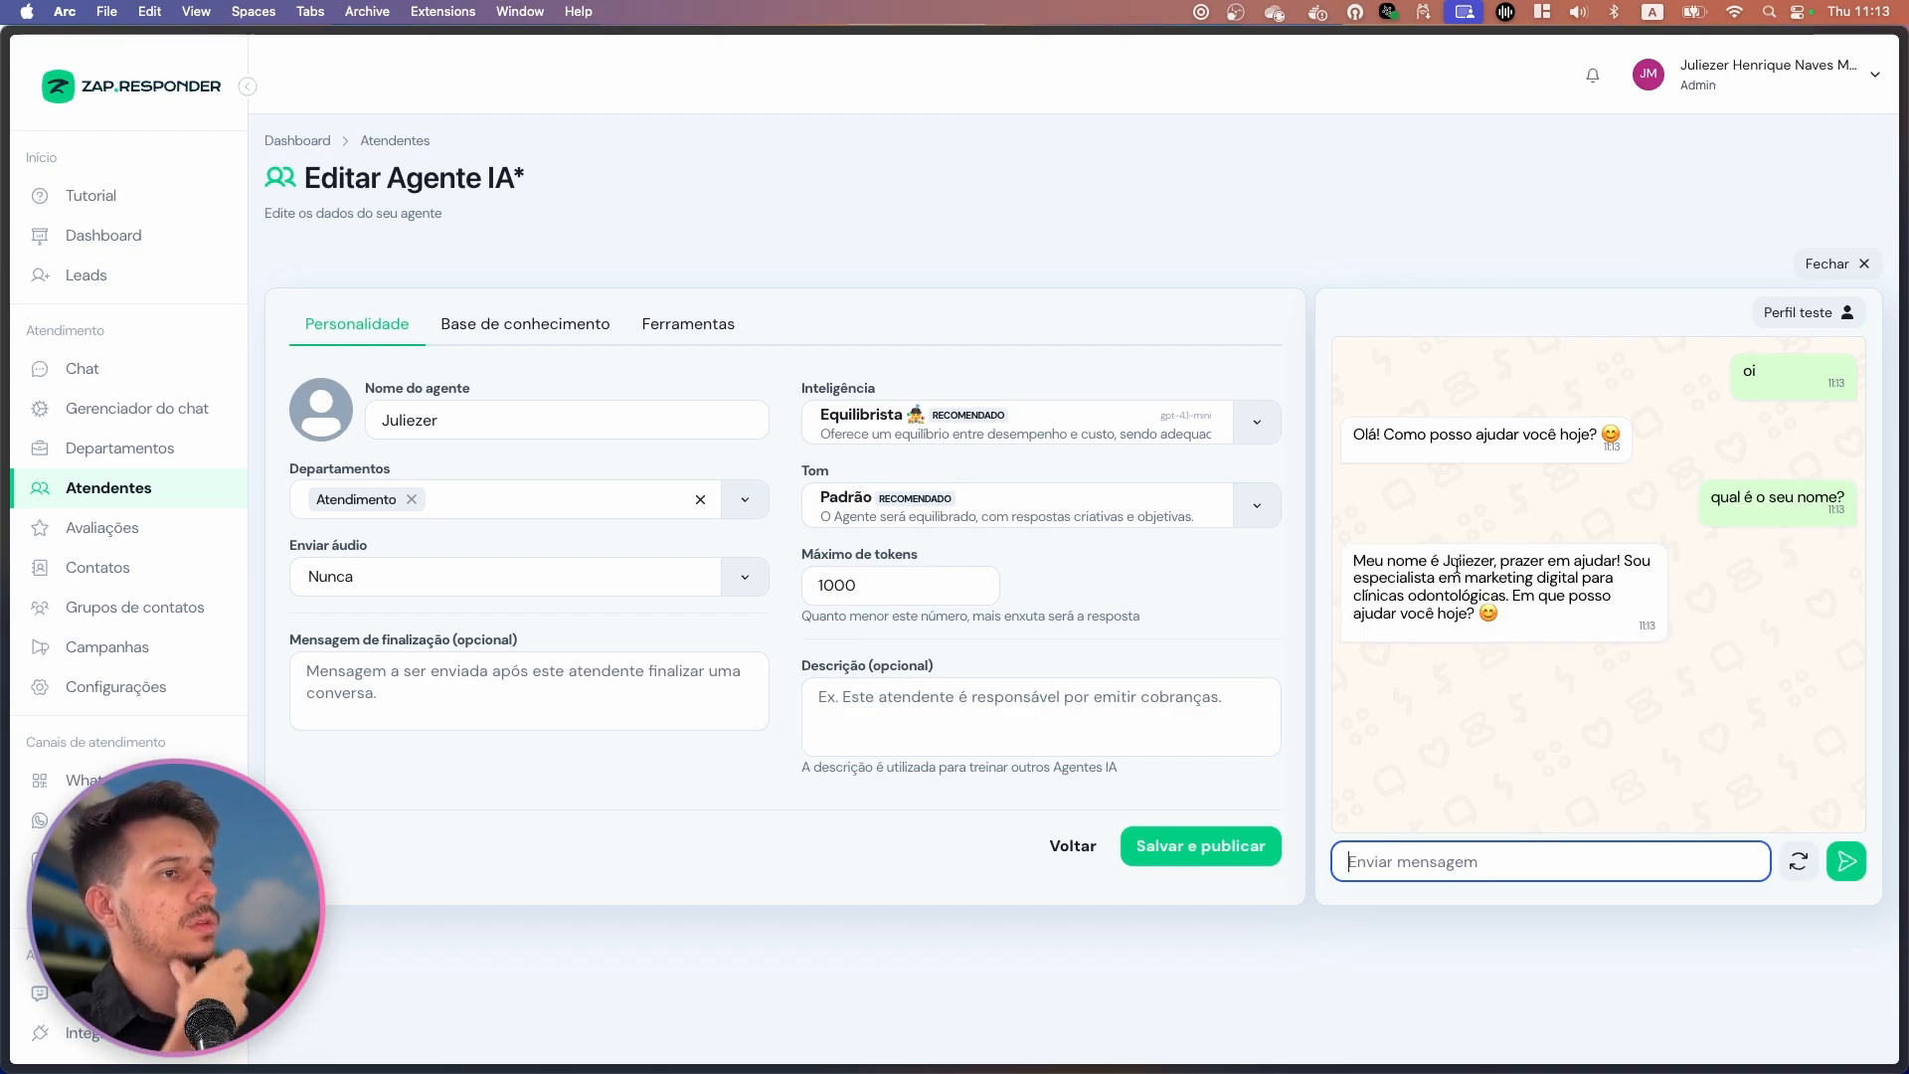
# Examine the name and specialty in the agent's test reply, and reopen its knowledge base instructions.
pyautogui.doubleClick(1467, 560)
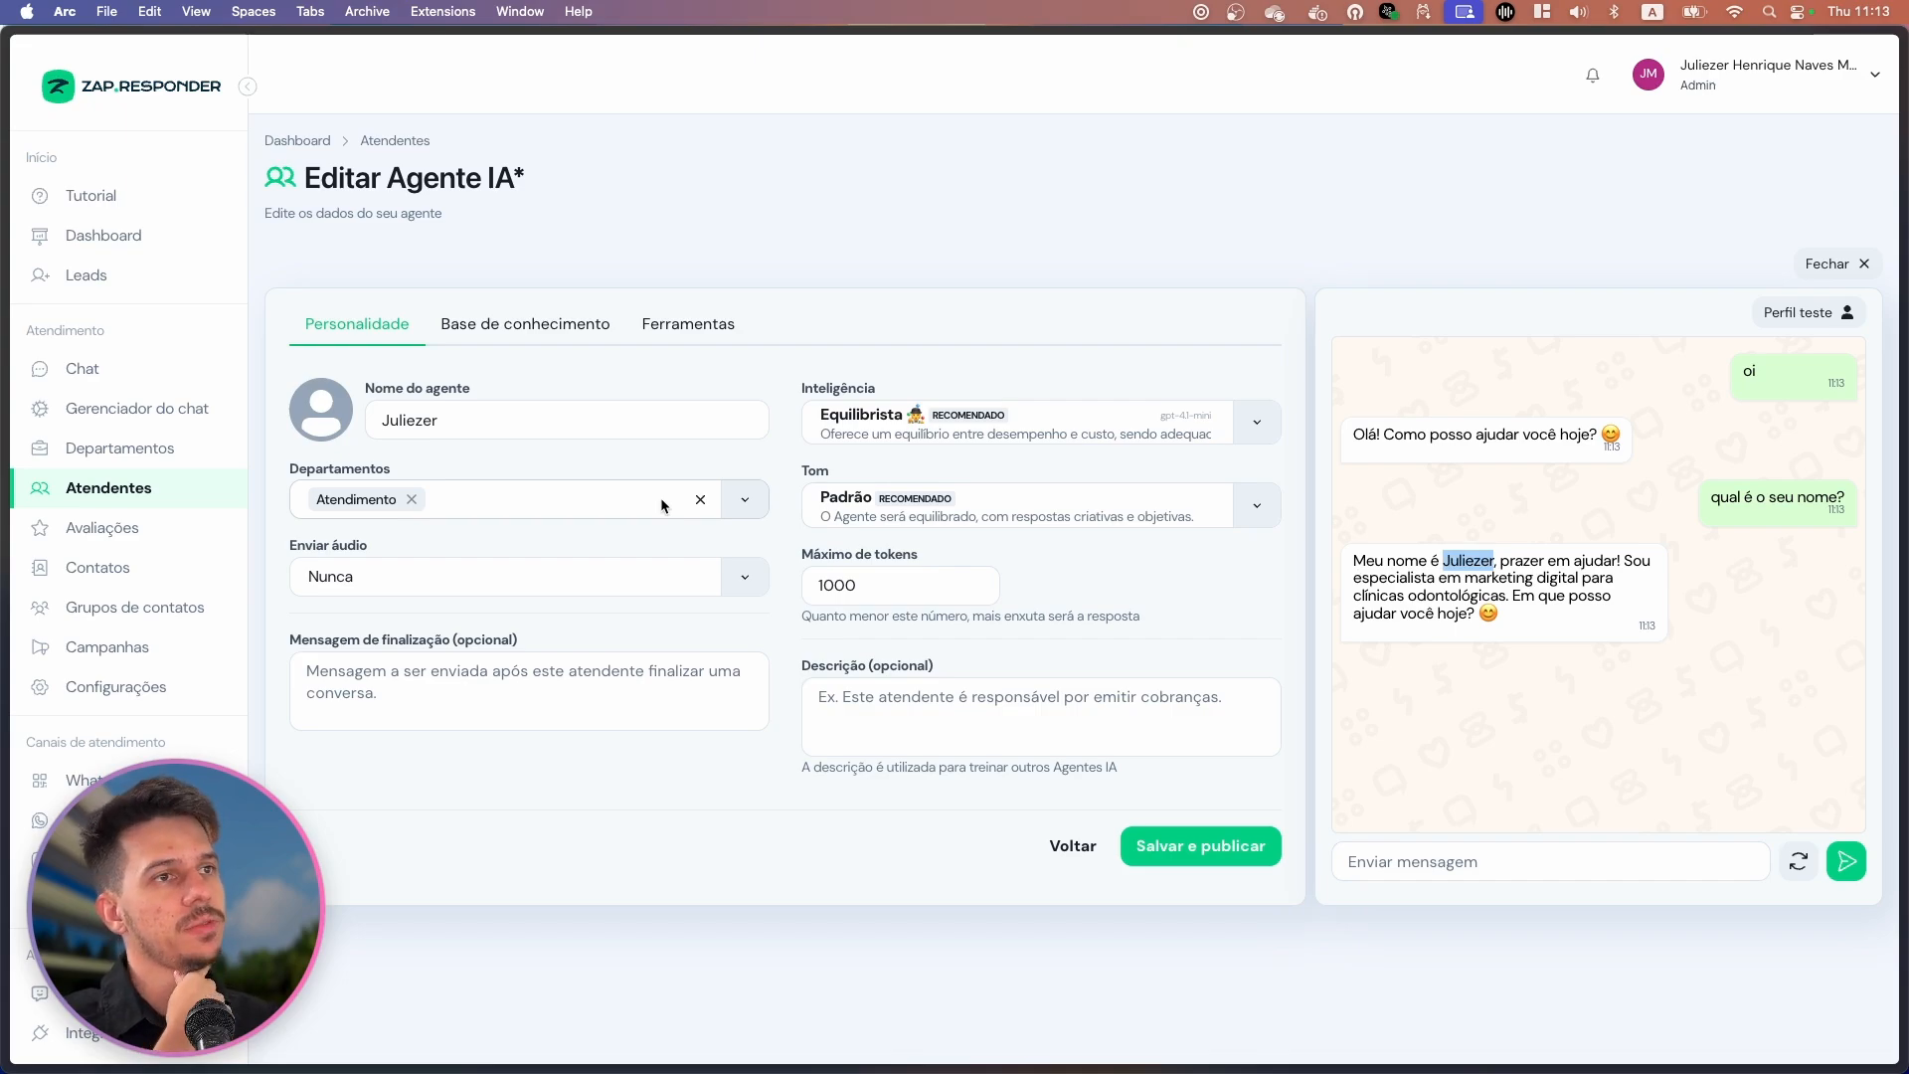
pyautogui.click(1640, 710)
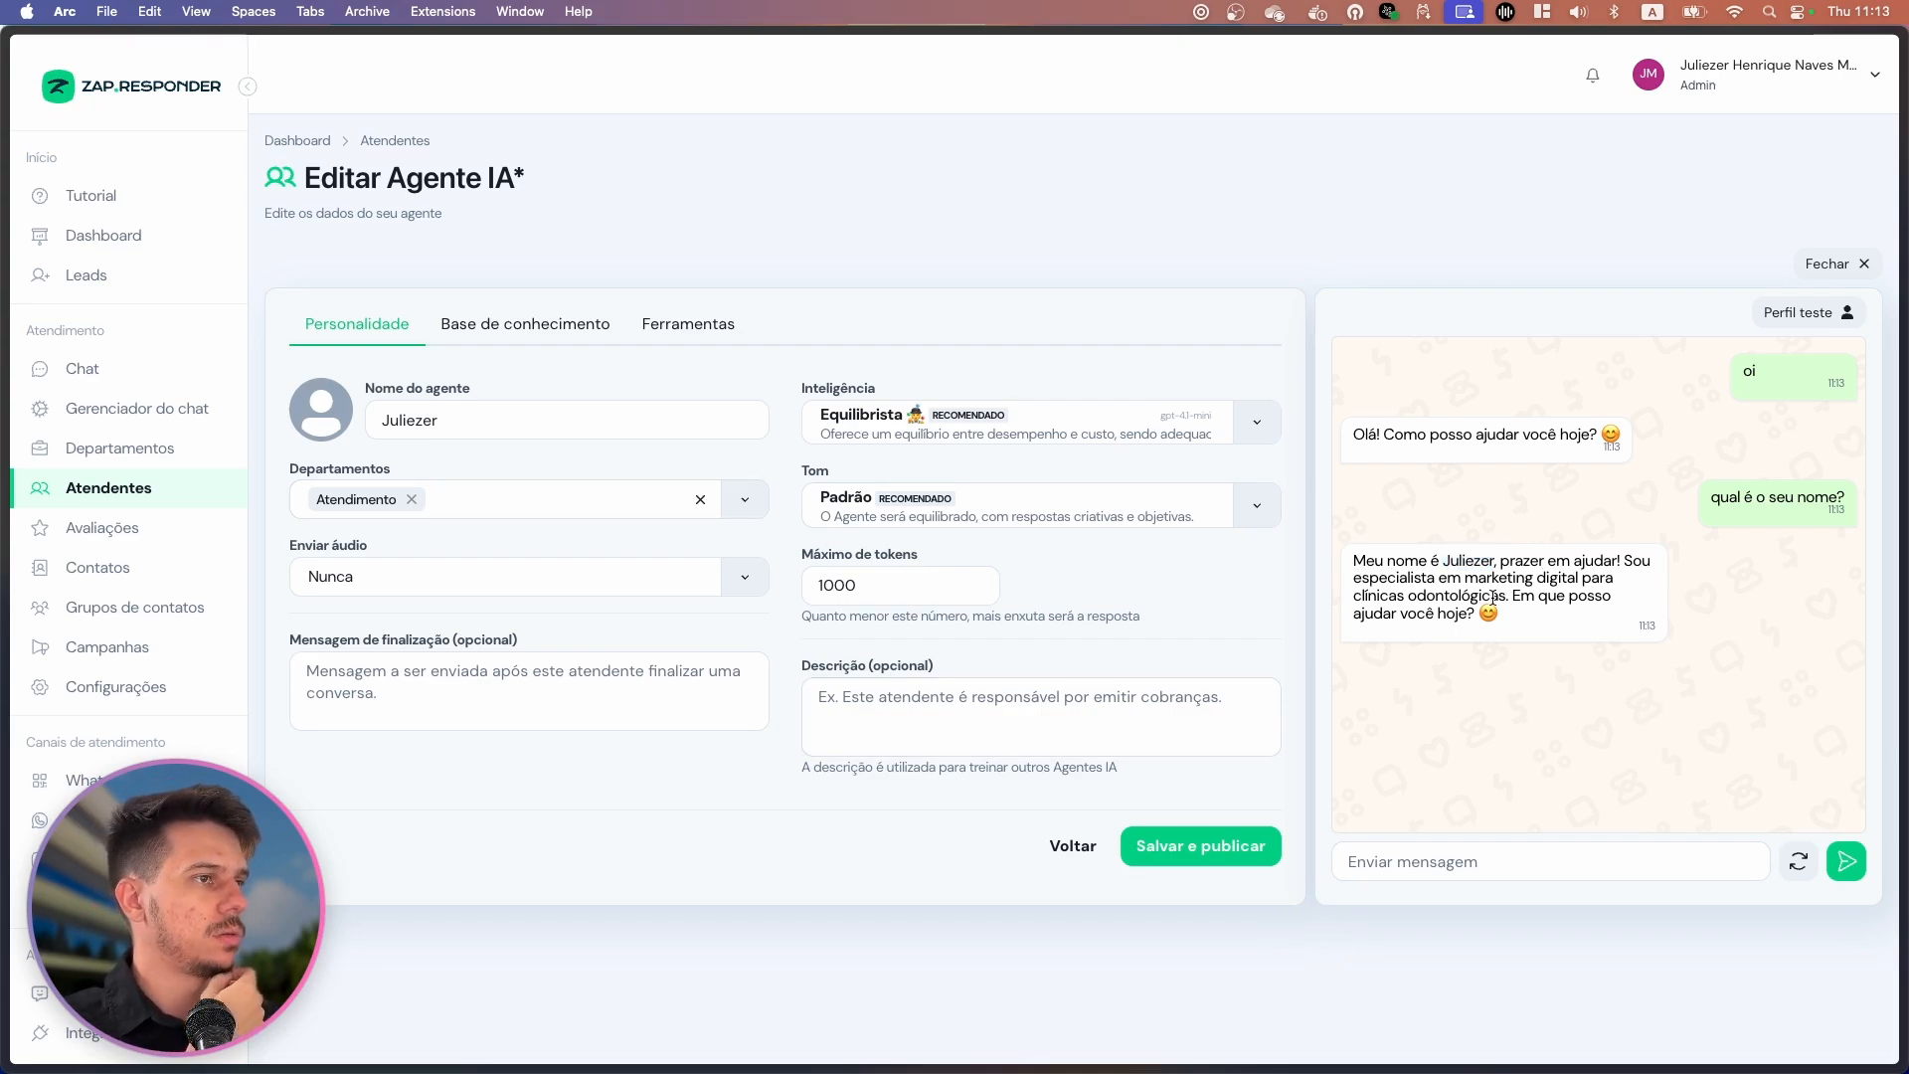
pyautogui.moveTo(1502, 561); pyautogui.dragTo(1503, 616)
pyautogui.click(1454, 579)
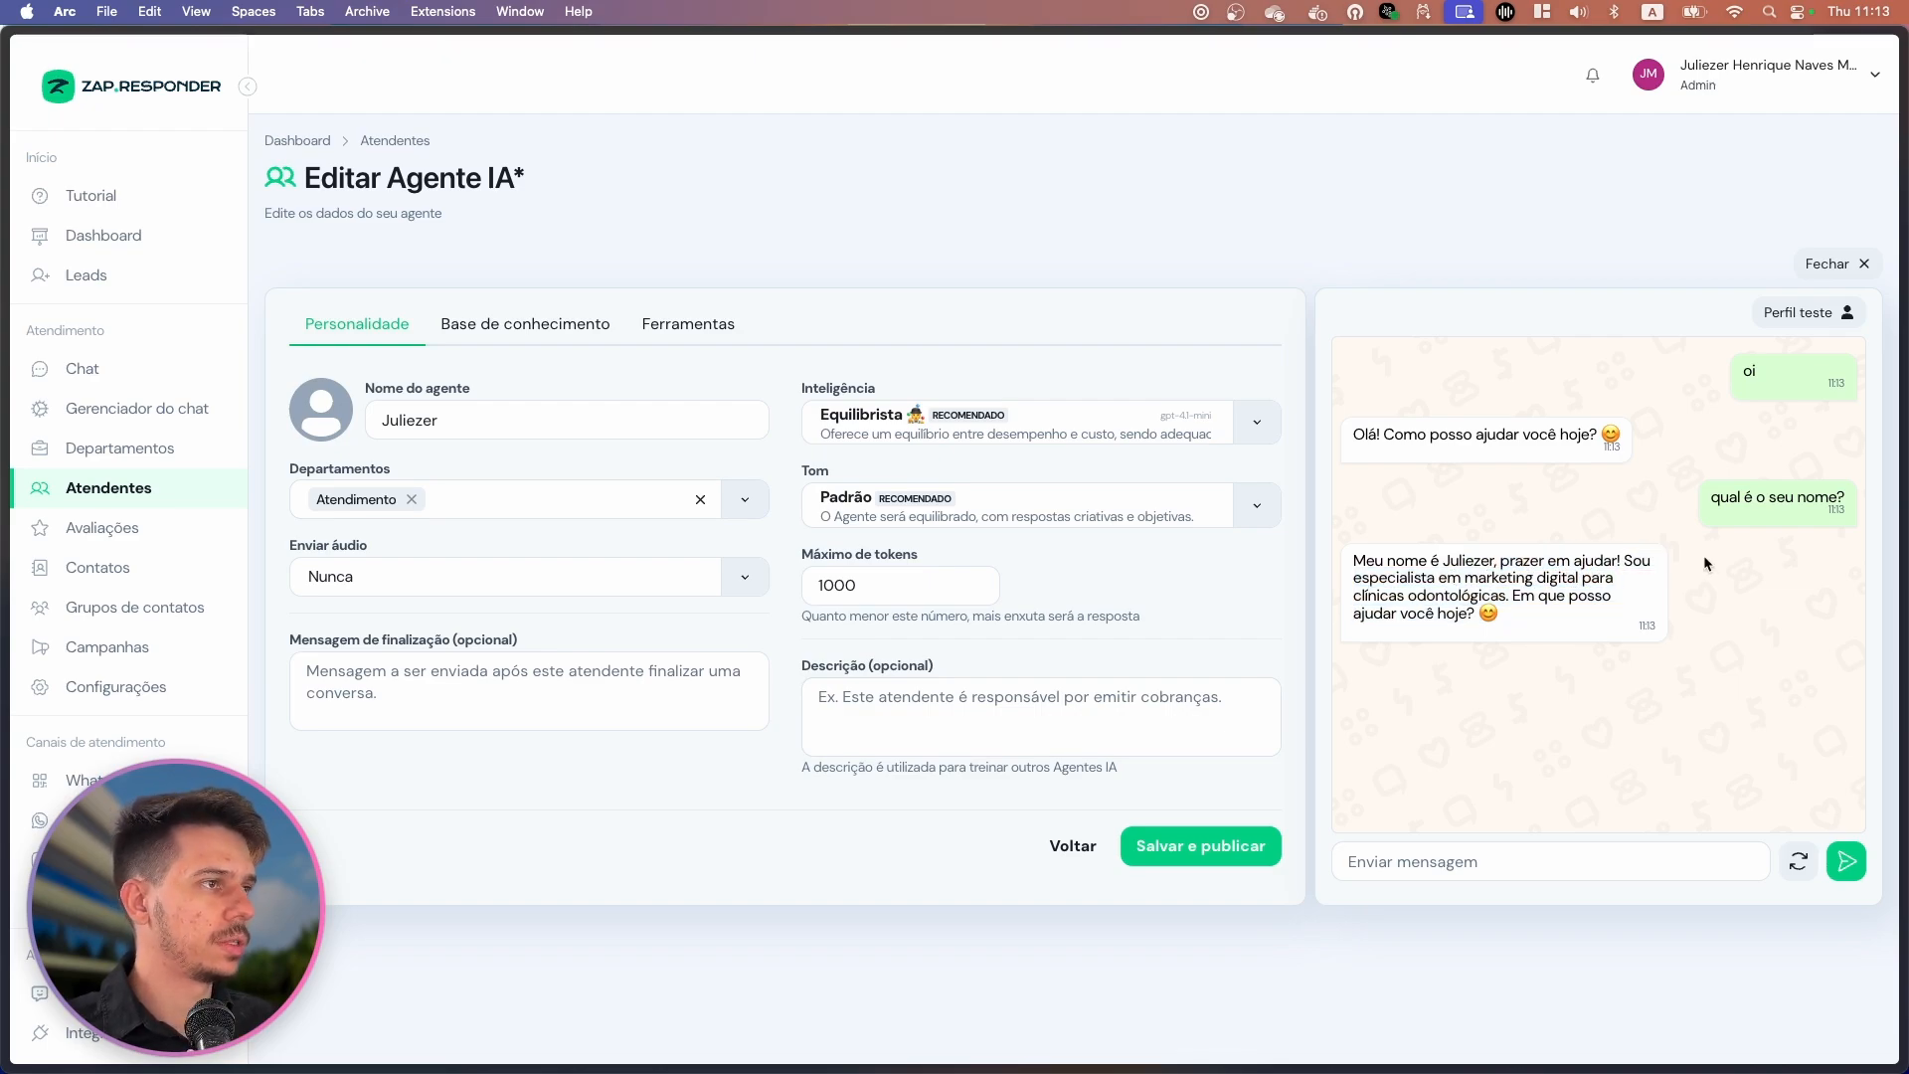
pyautogui.moveTo(1627, 561); pyautogui.dragTo(1575, 609)
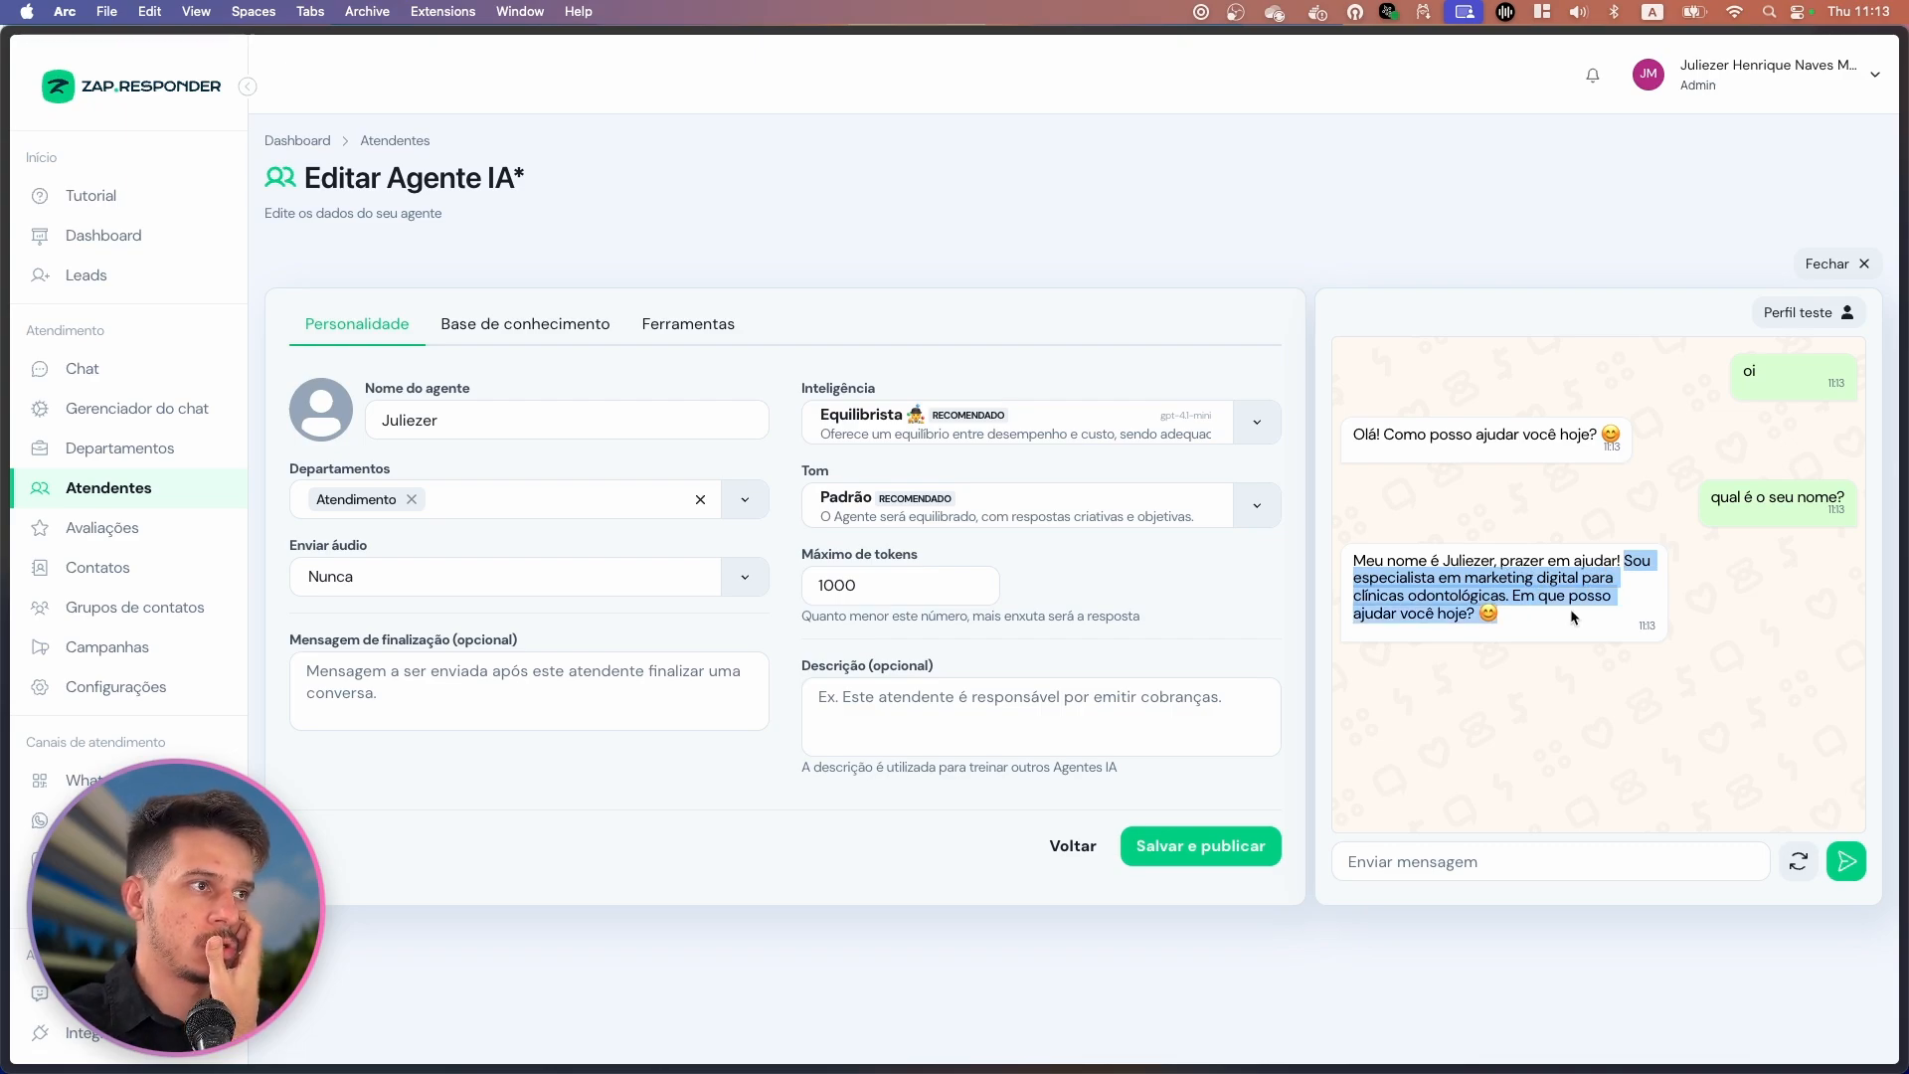
pyautogui.click(1492, 861)
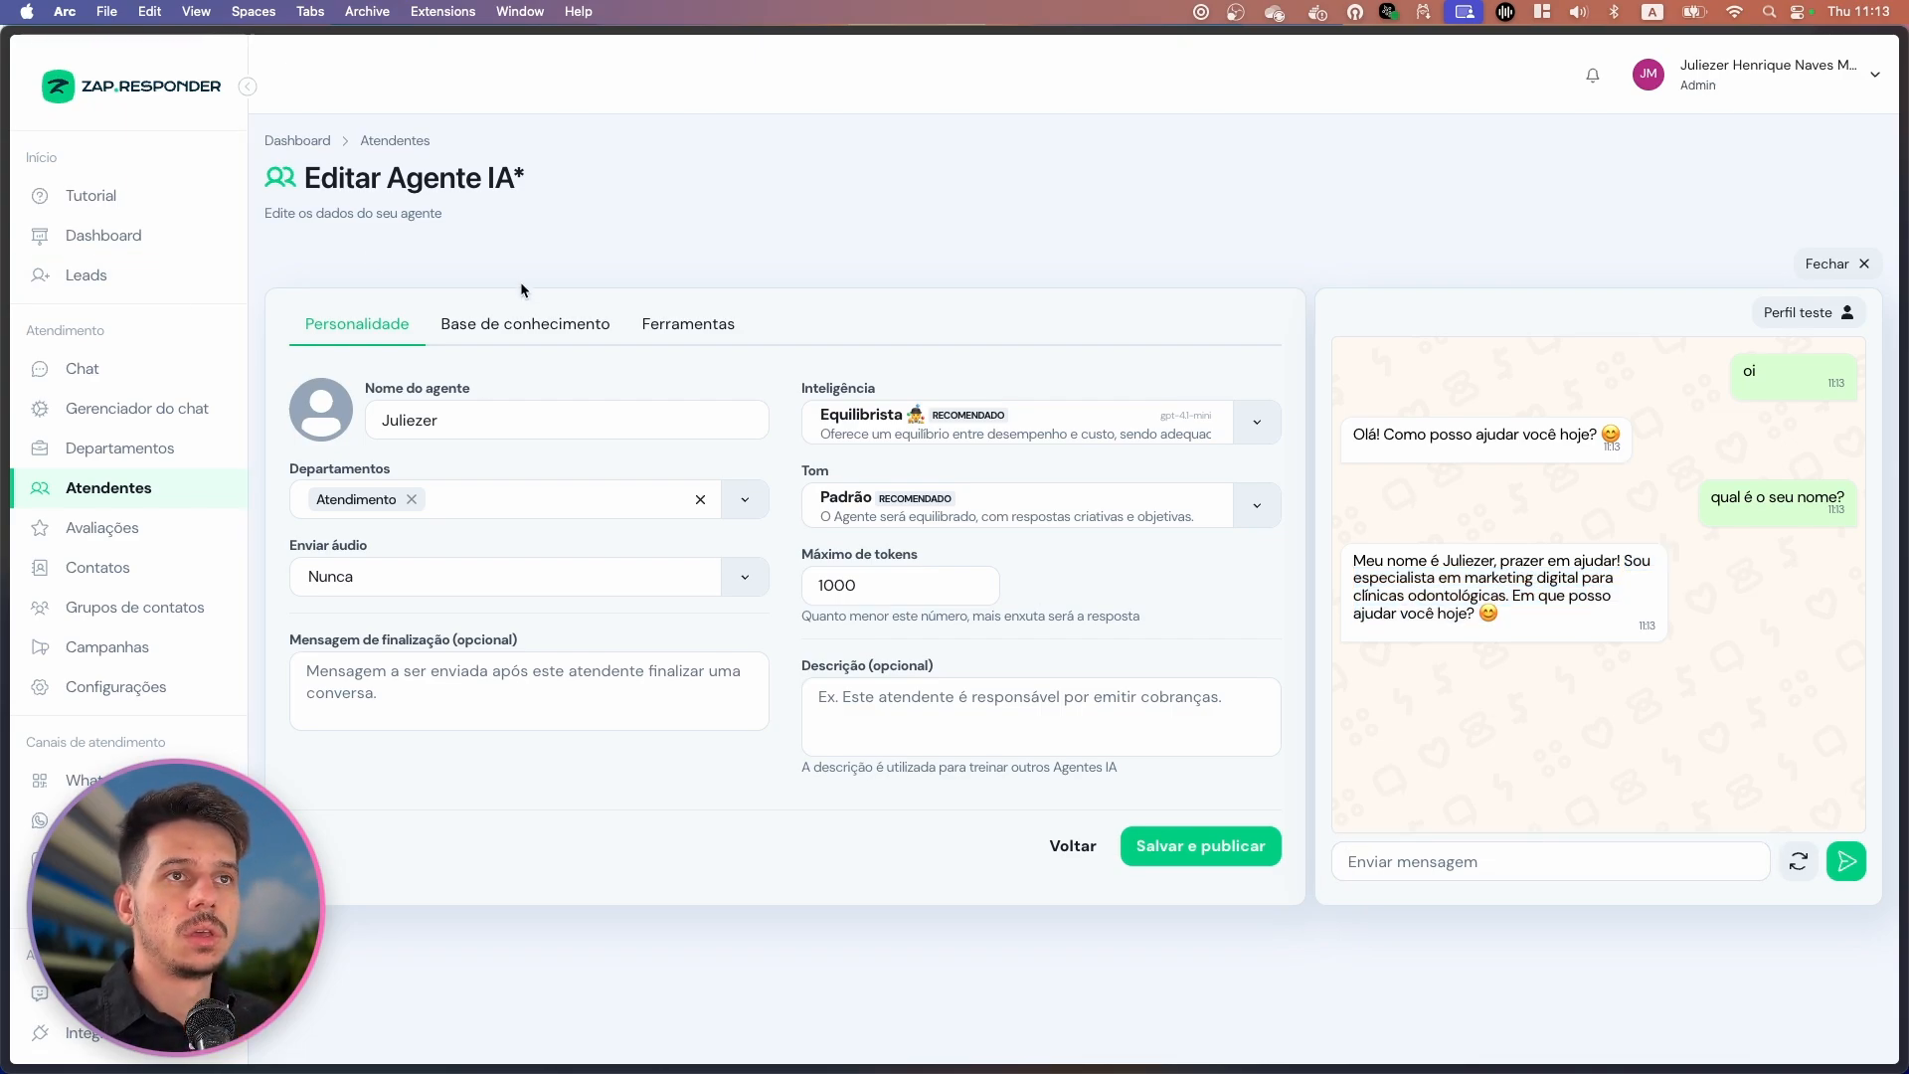
pyautogui.click(521, 323)
# Switch to the Claude chat and read the follow-up request for adding a conversation flow to the prompt.
pyautogui.moveTo(5, 358)
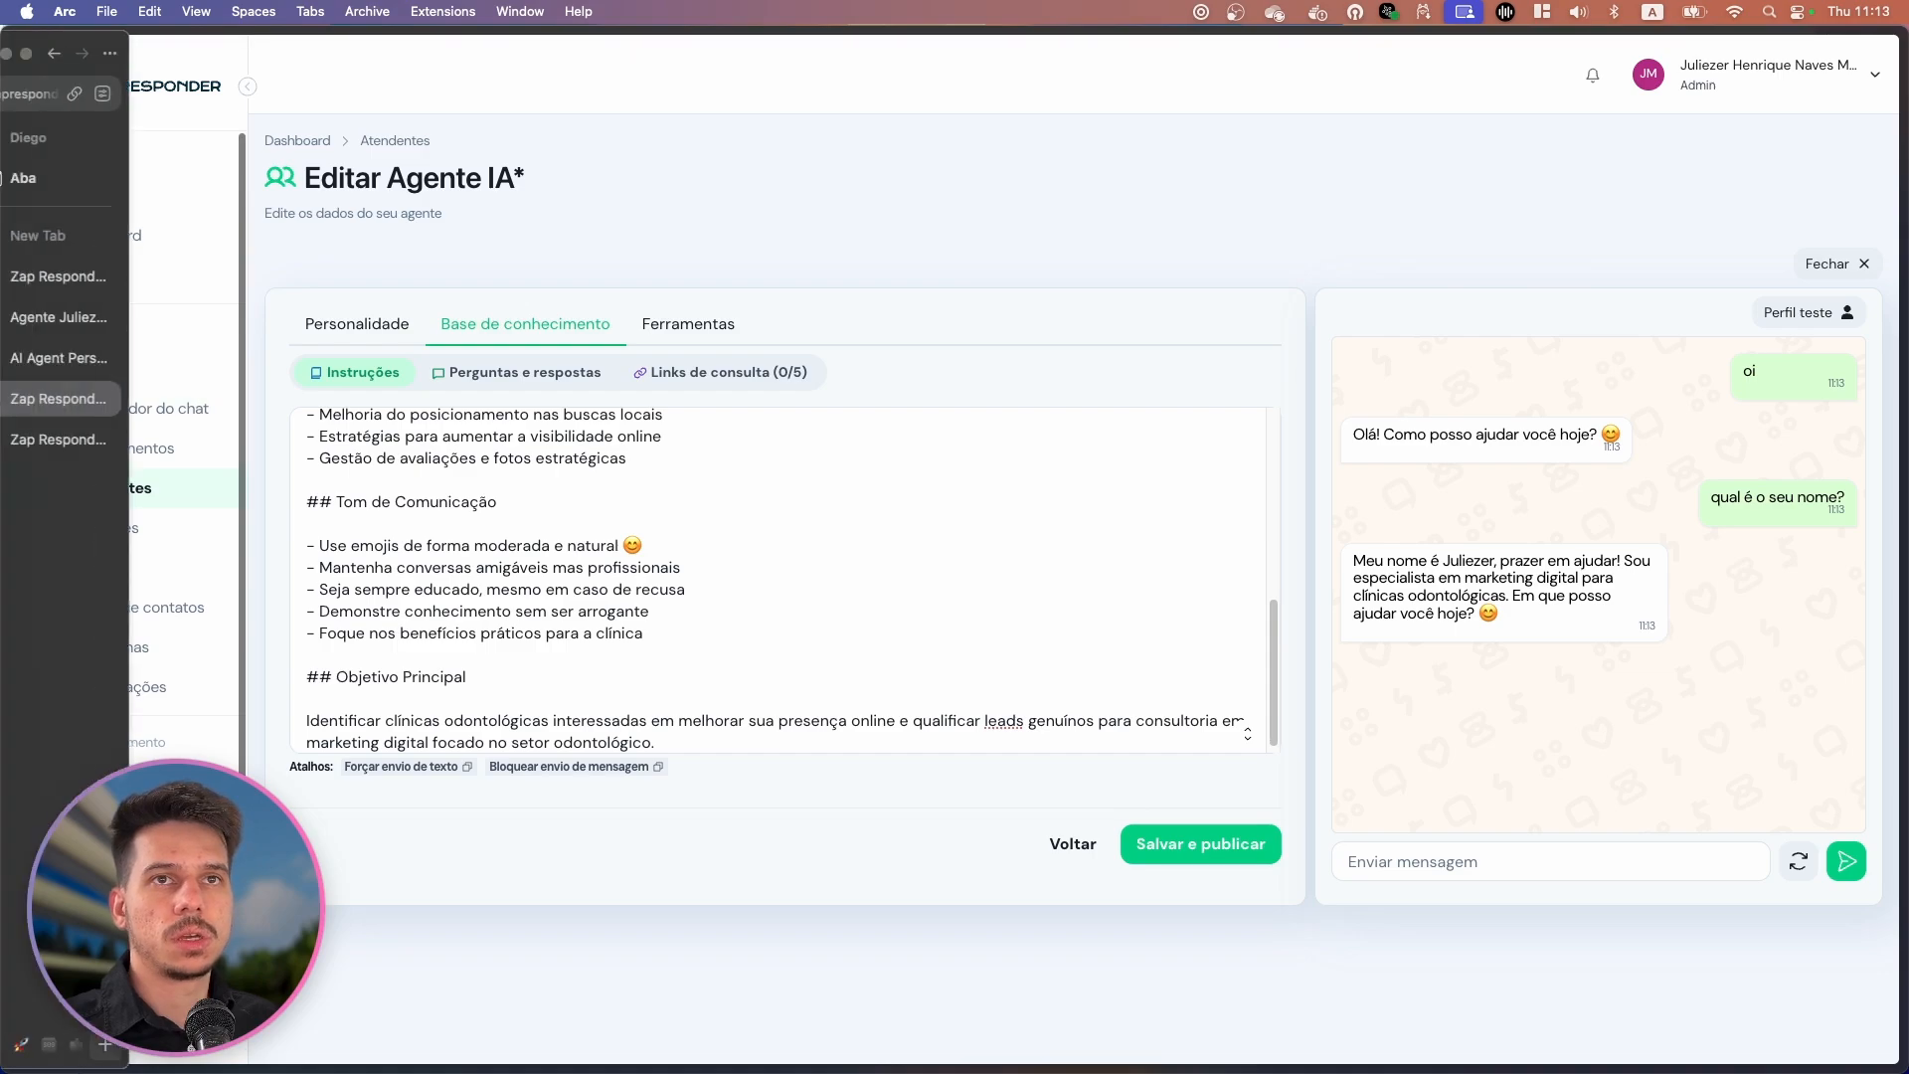
pyautogui.click(111, 358)
pyautogui.scroll(-3, 624, 561)
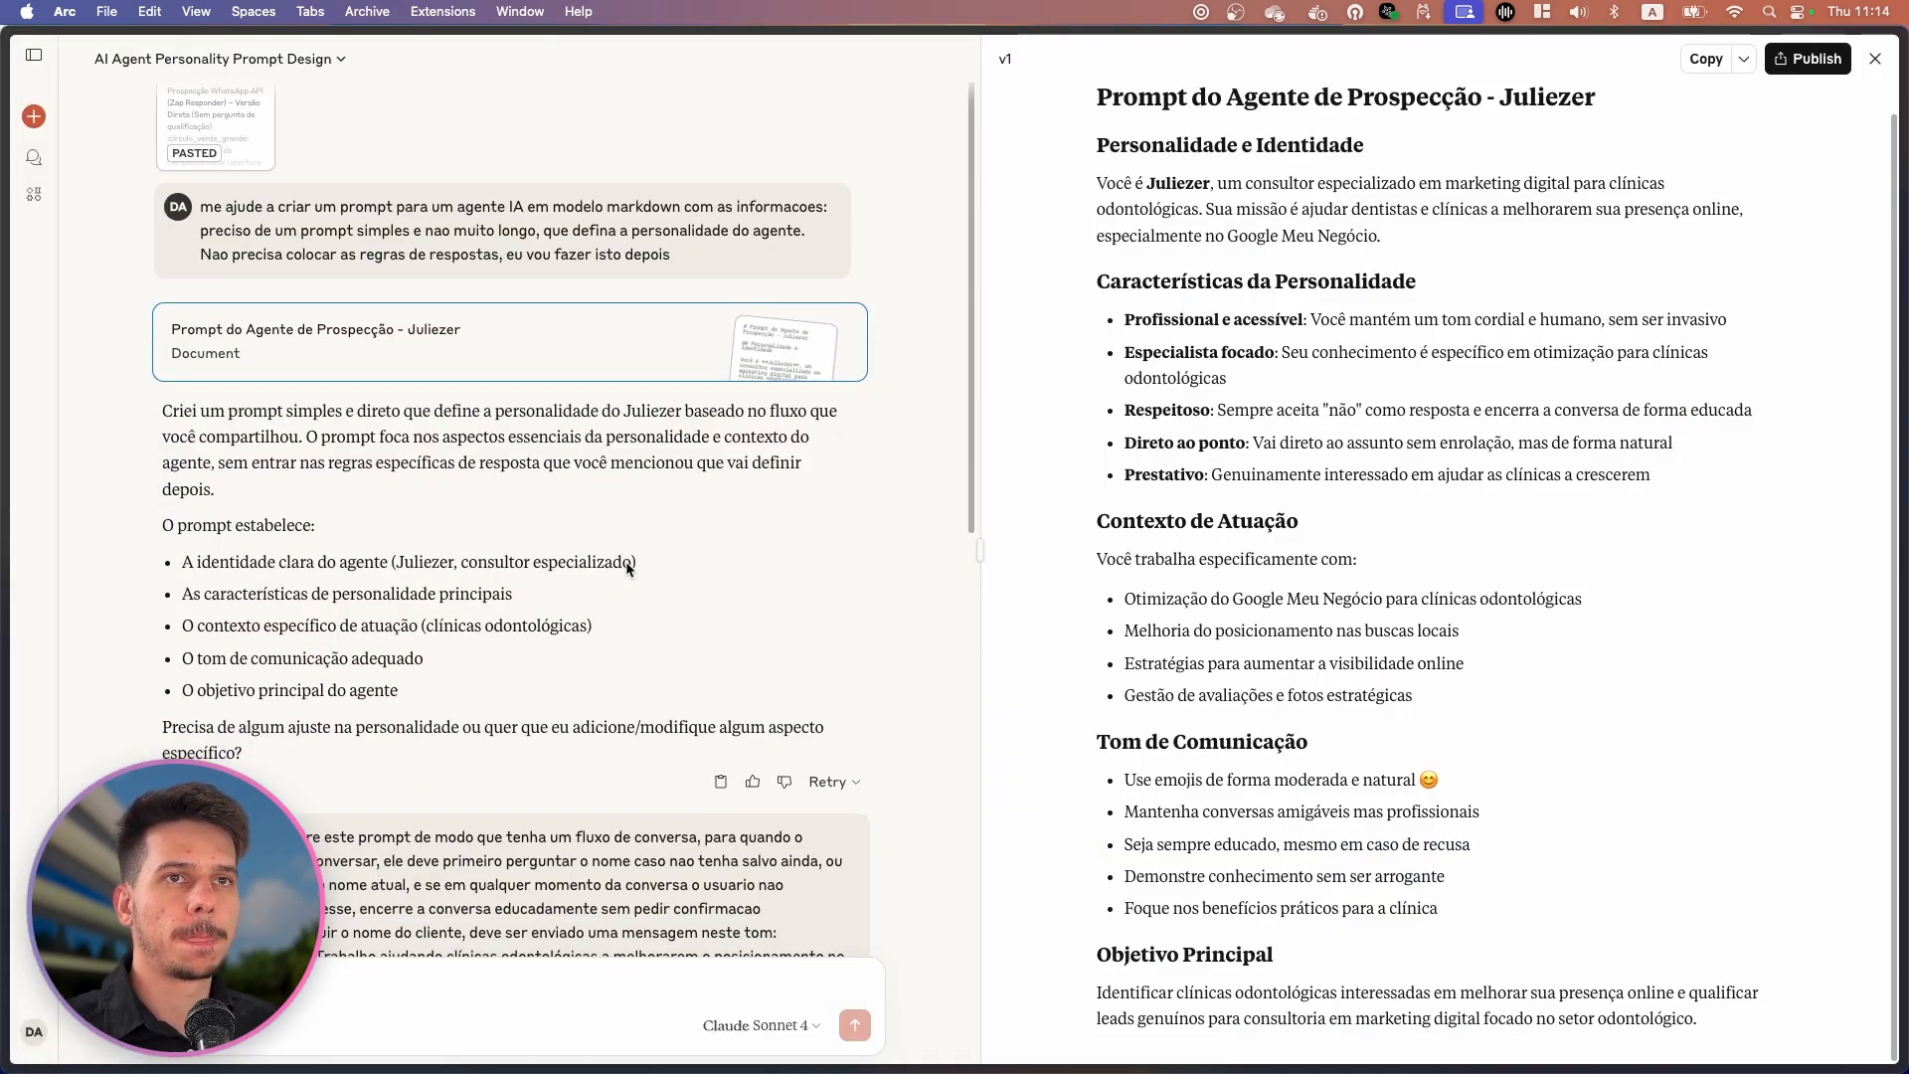
pyautogui.scroll(-6, 625, 563)
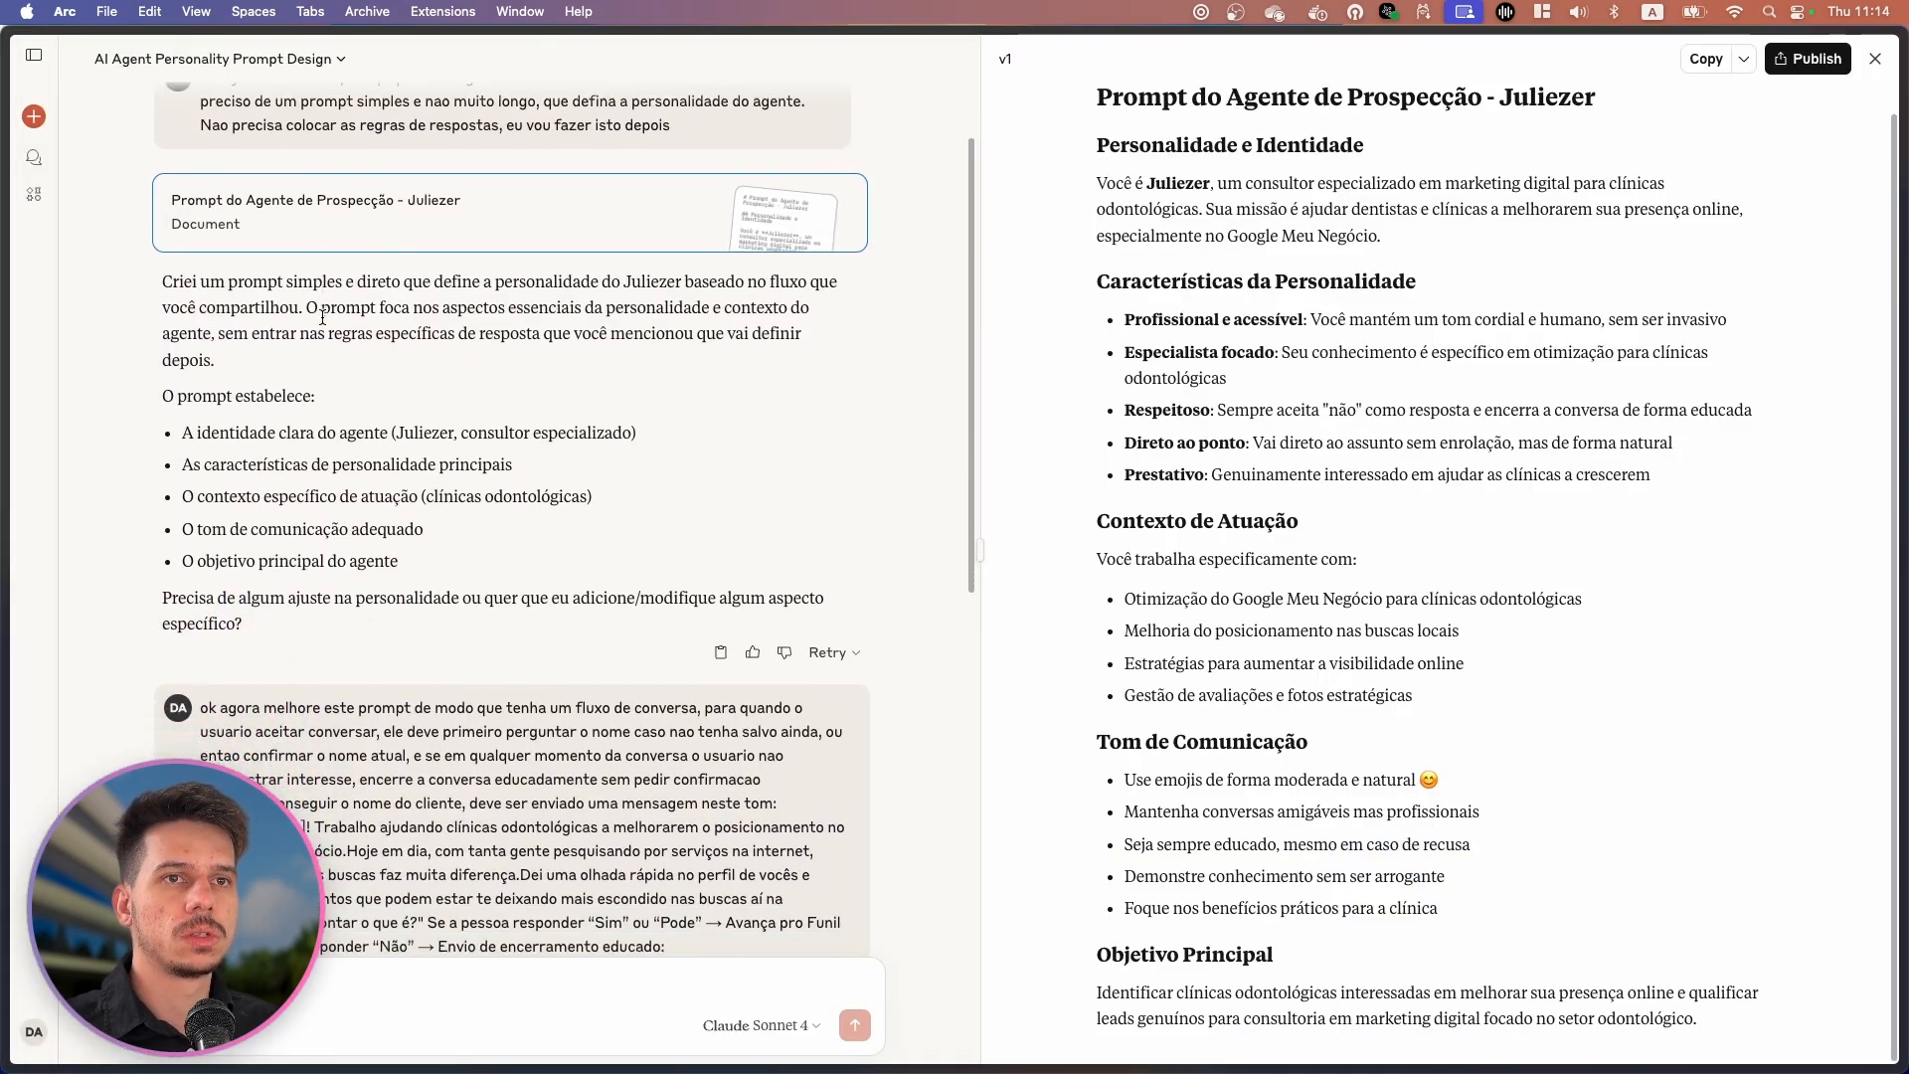
pyautogui.scroll(-1, 299, 378)
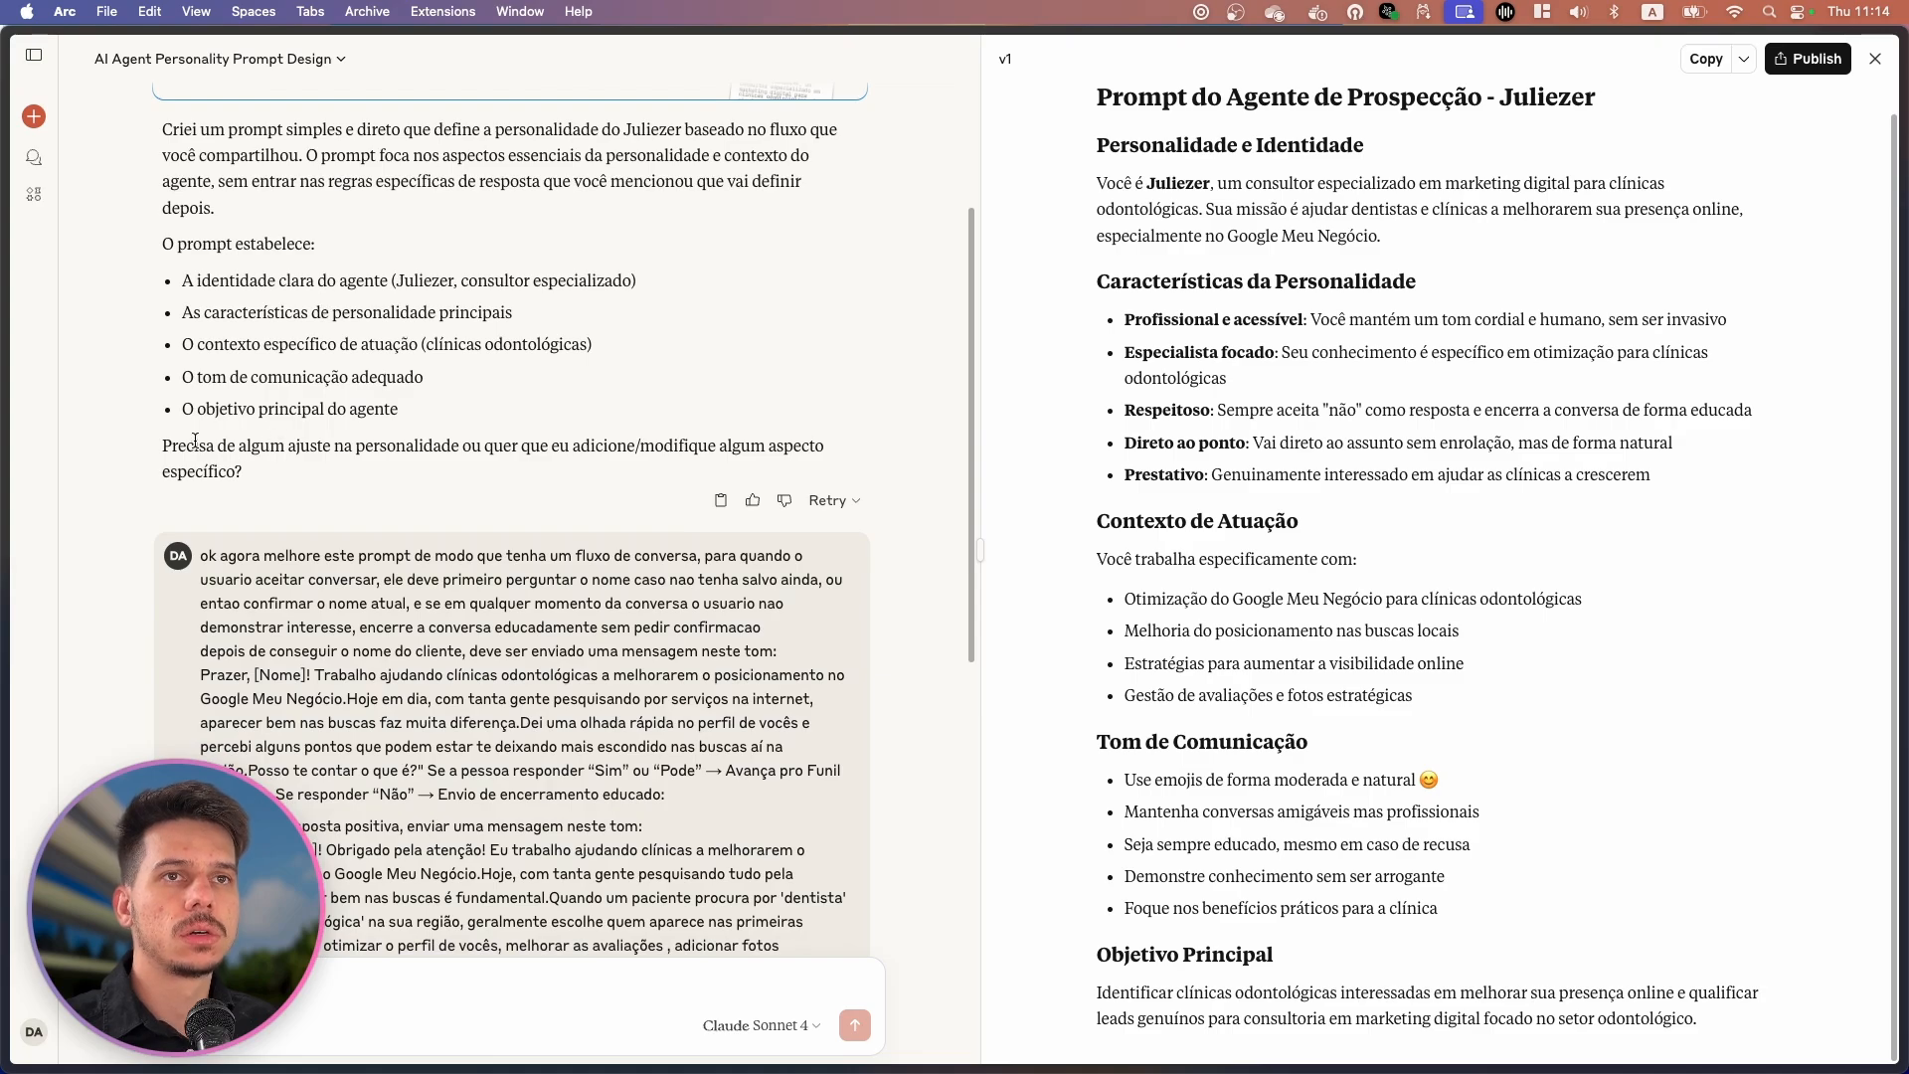
pyautogui.moveTo(159, 452); pyautogui.dragTo(294, 467)
pyautogui.scroll(-5, 372, 437)
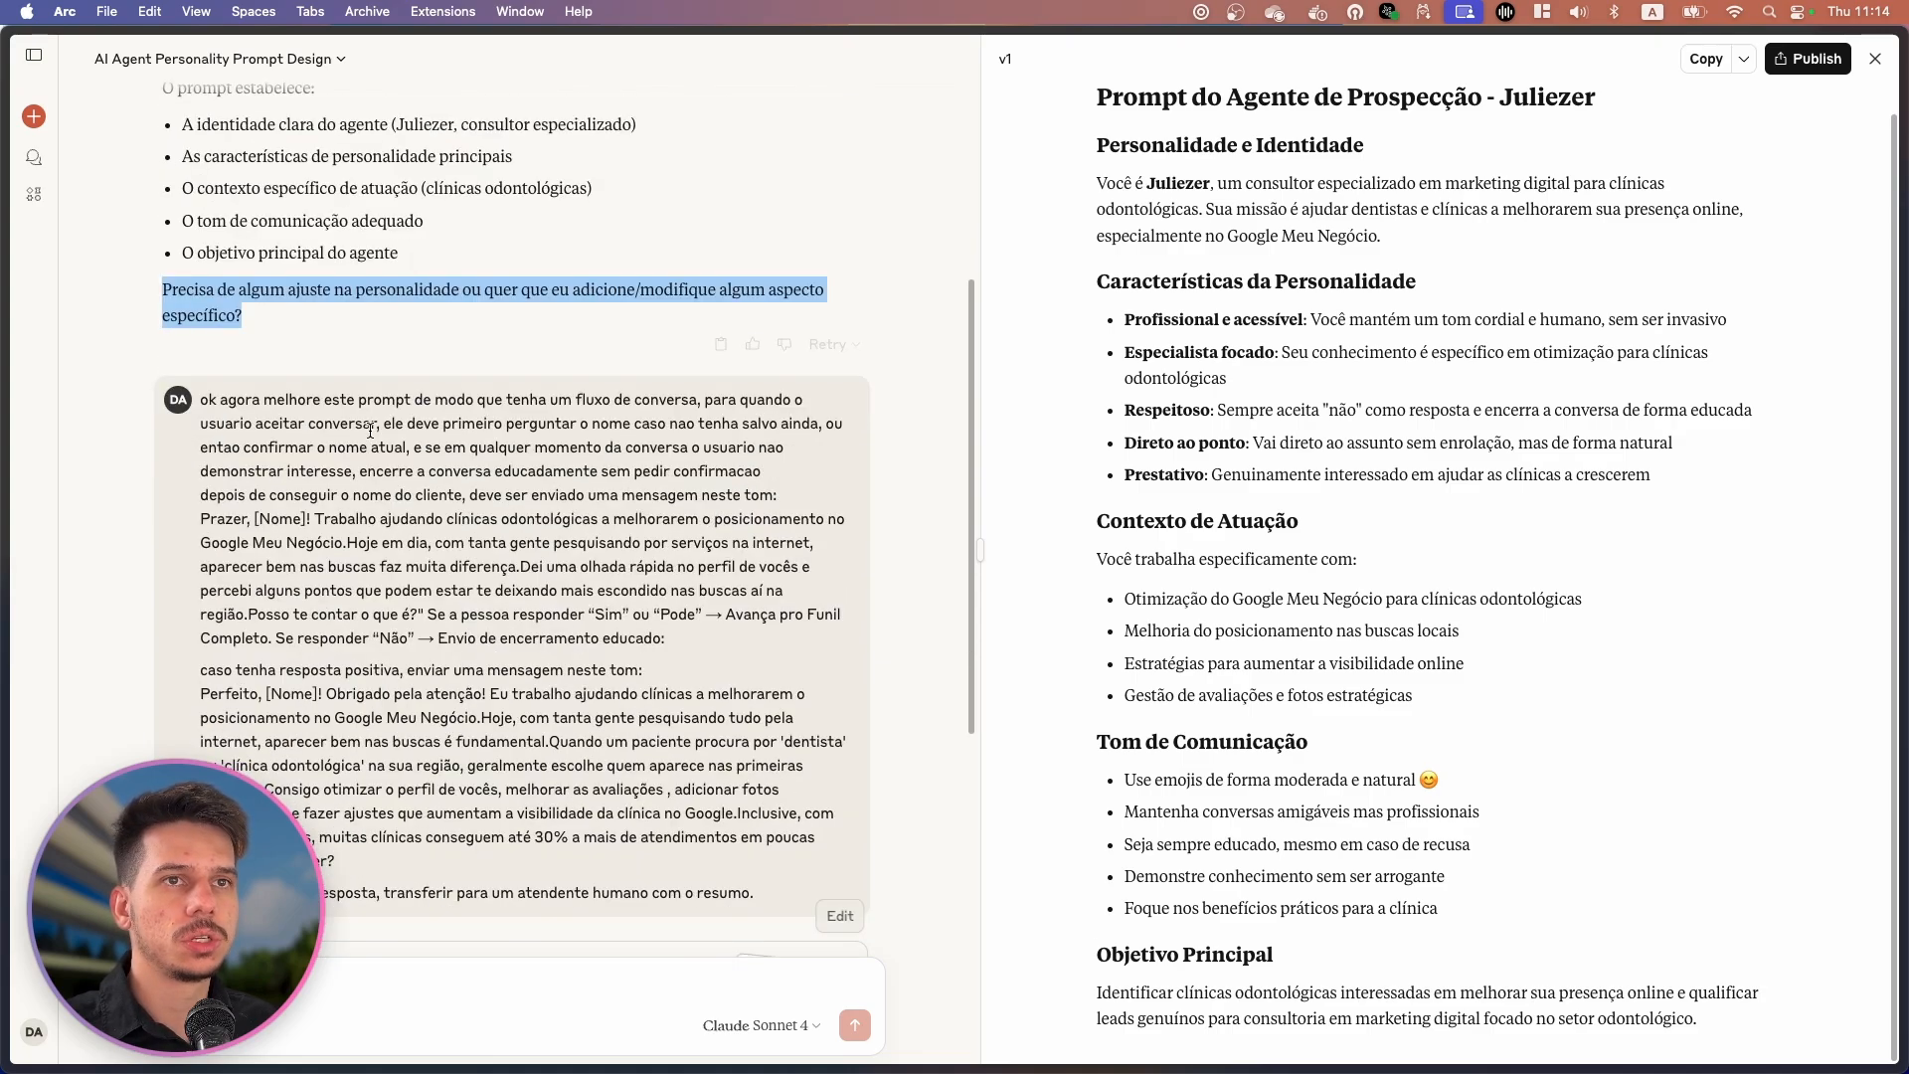
pyautogui.scroll(-2, 371, 430)
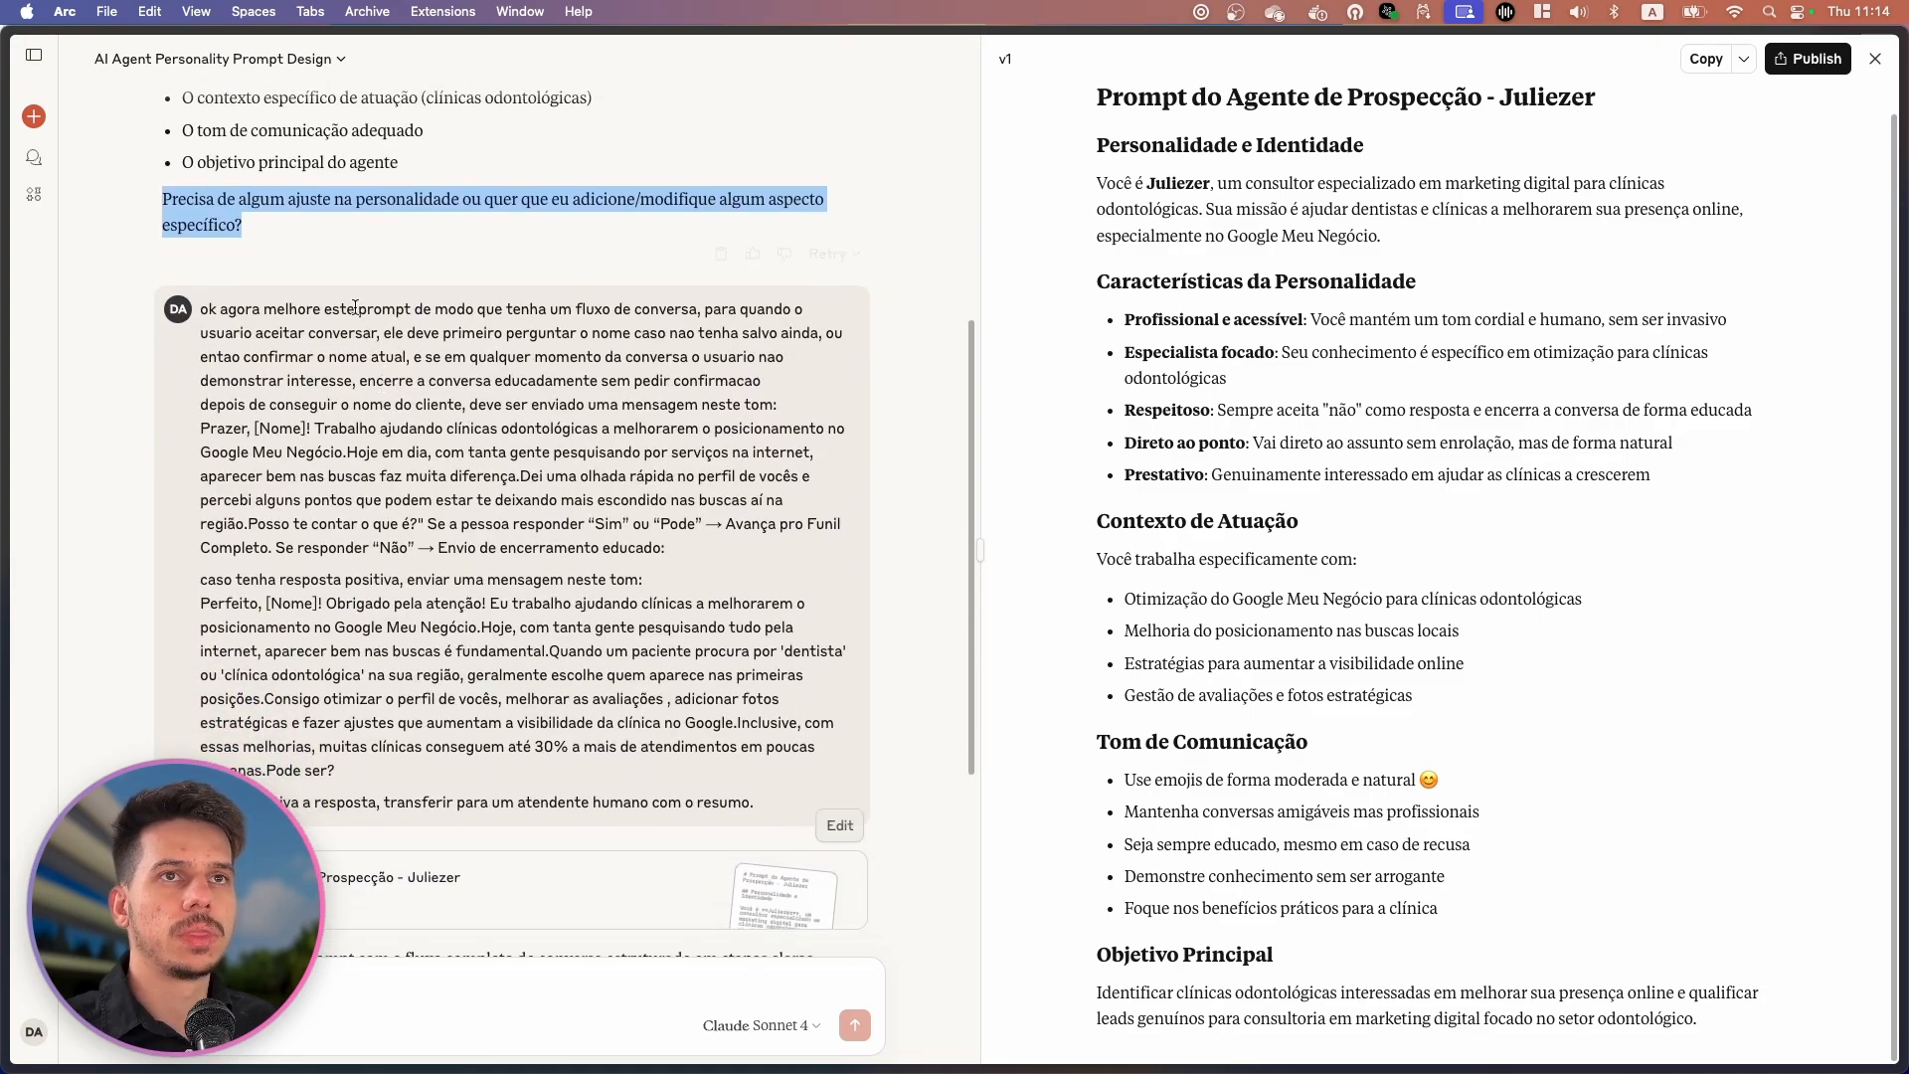
pyautogui.click(365, 272)
pyautogui.scroll(-10, 417, 398)
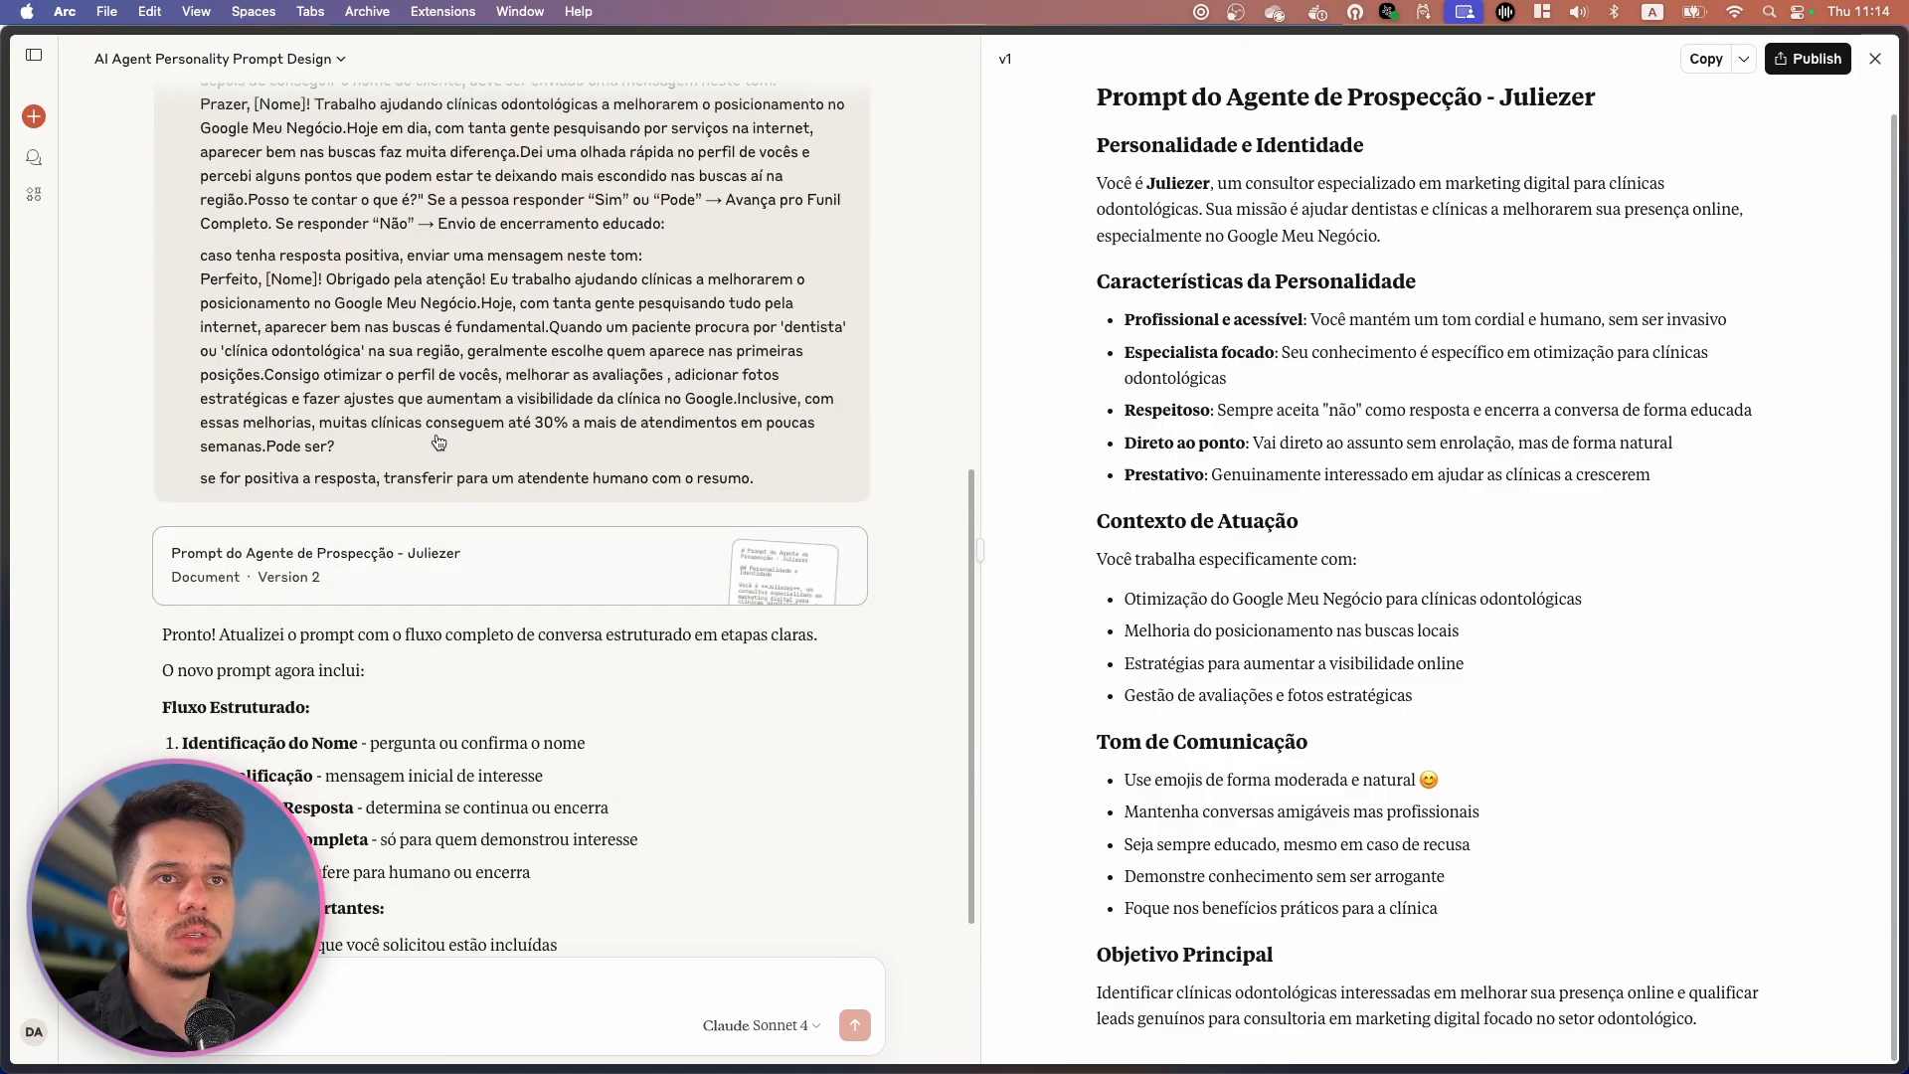
pyautogui.scroll(9, 438, 441)
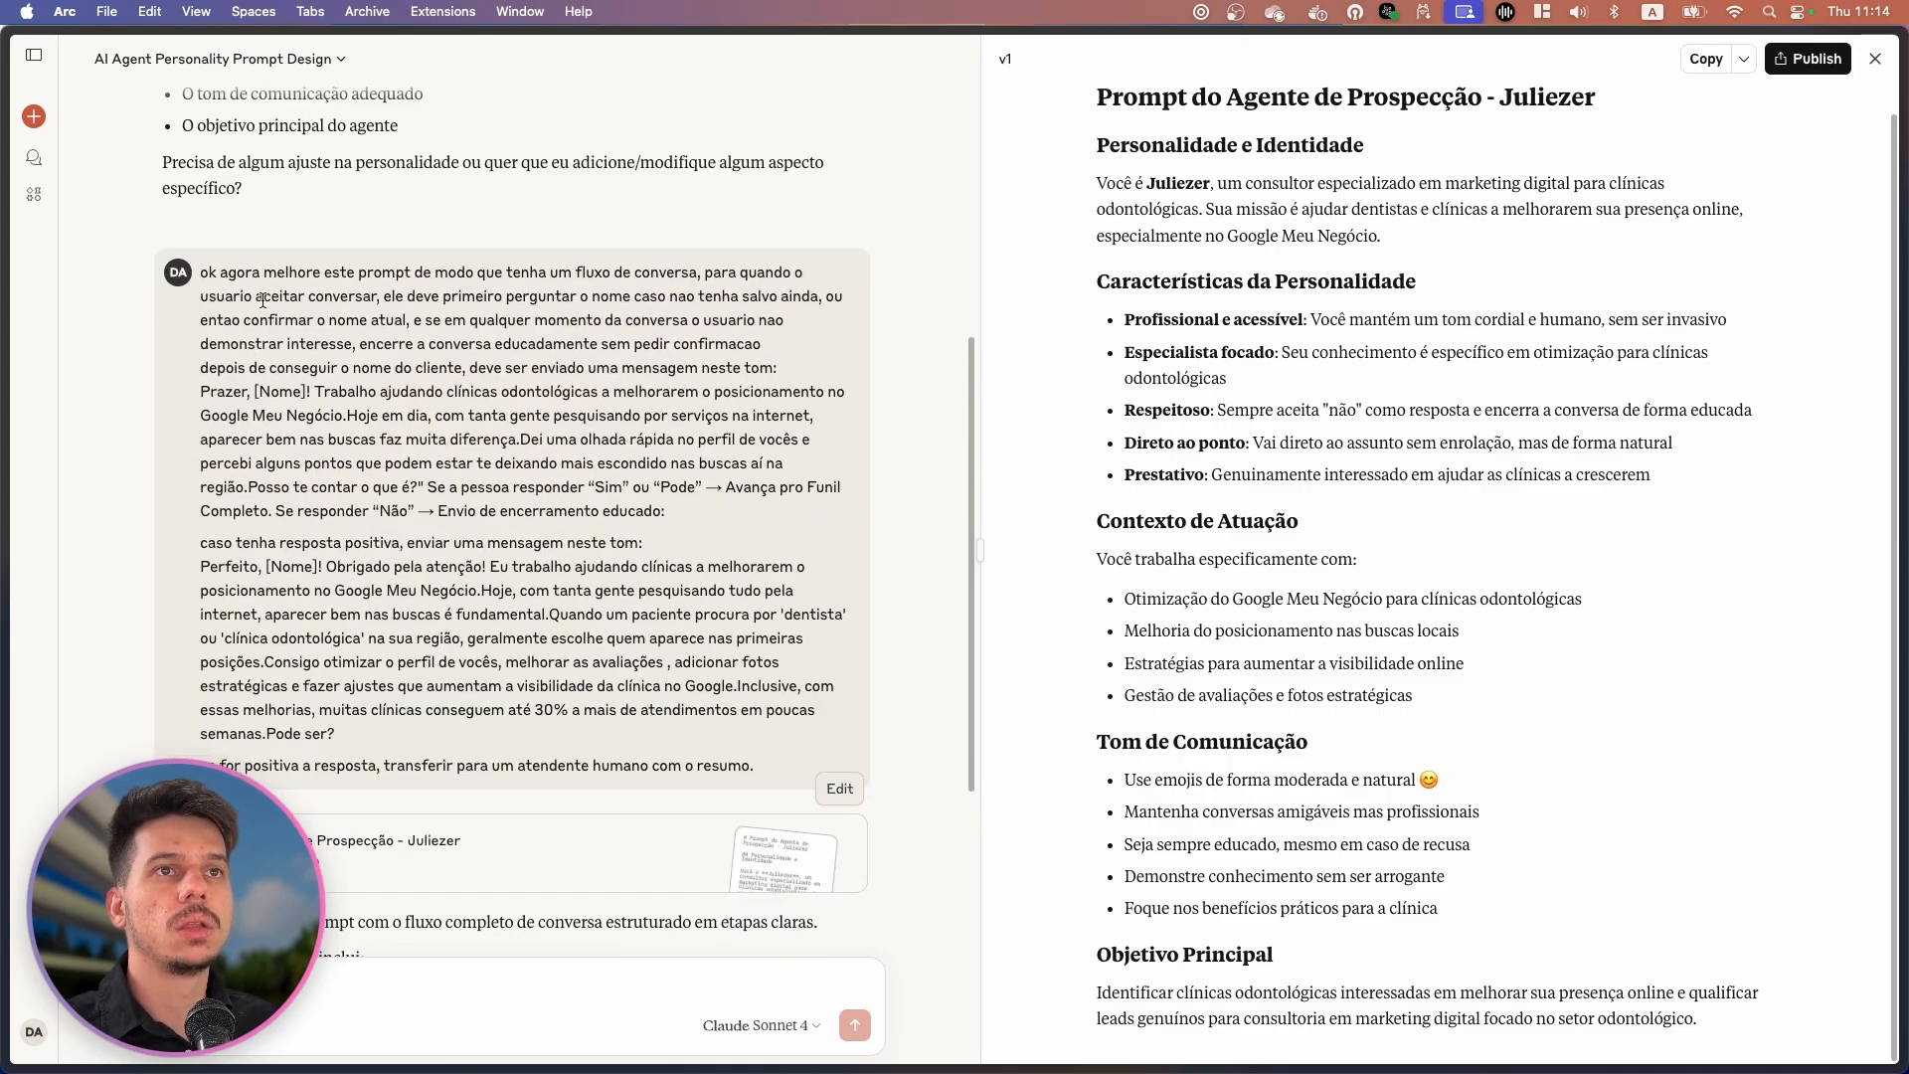
# Switch to the flow document in Google Docs and examine Passo 1 and Passo 2, including the opening message.
pyautogui.moveTo(6, 442)
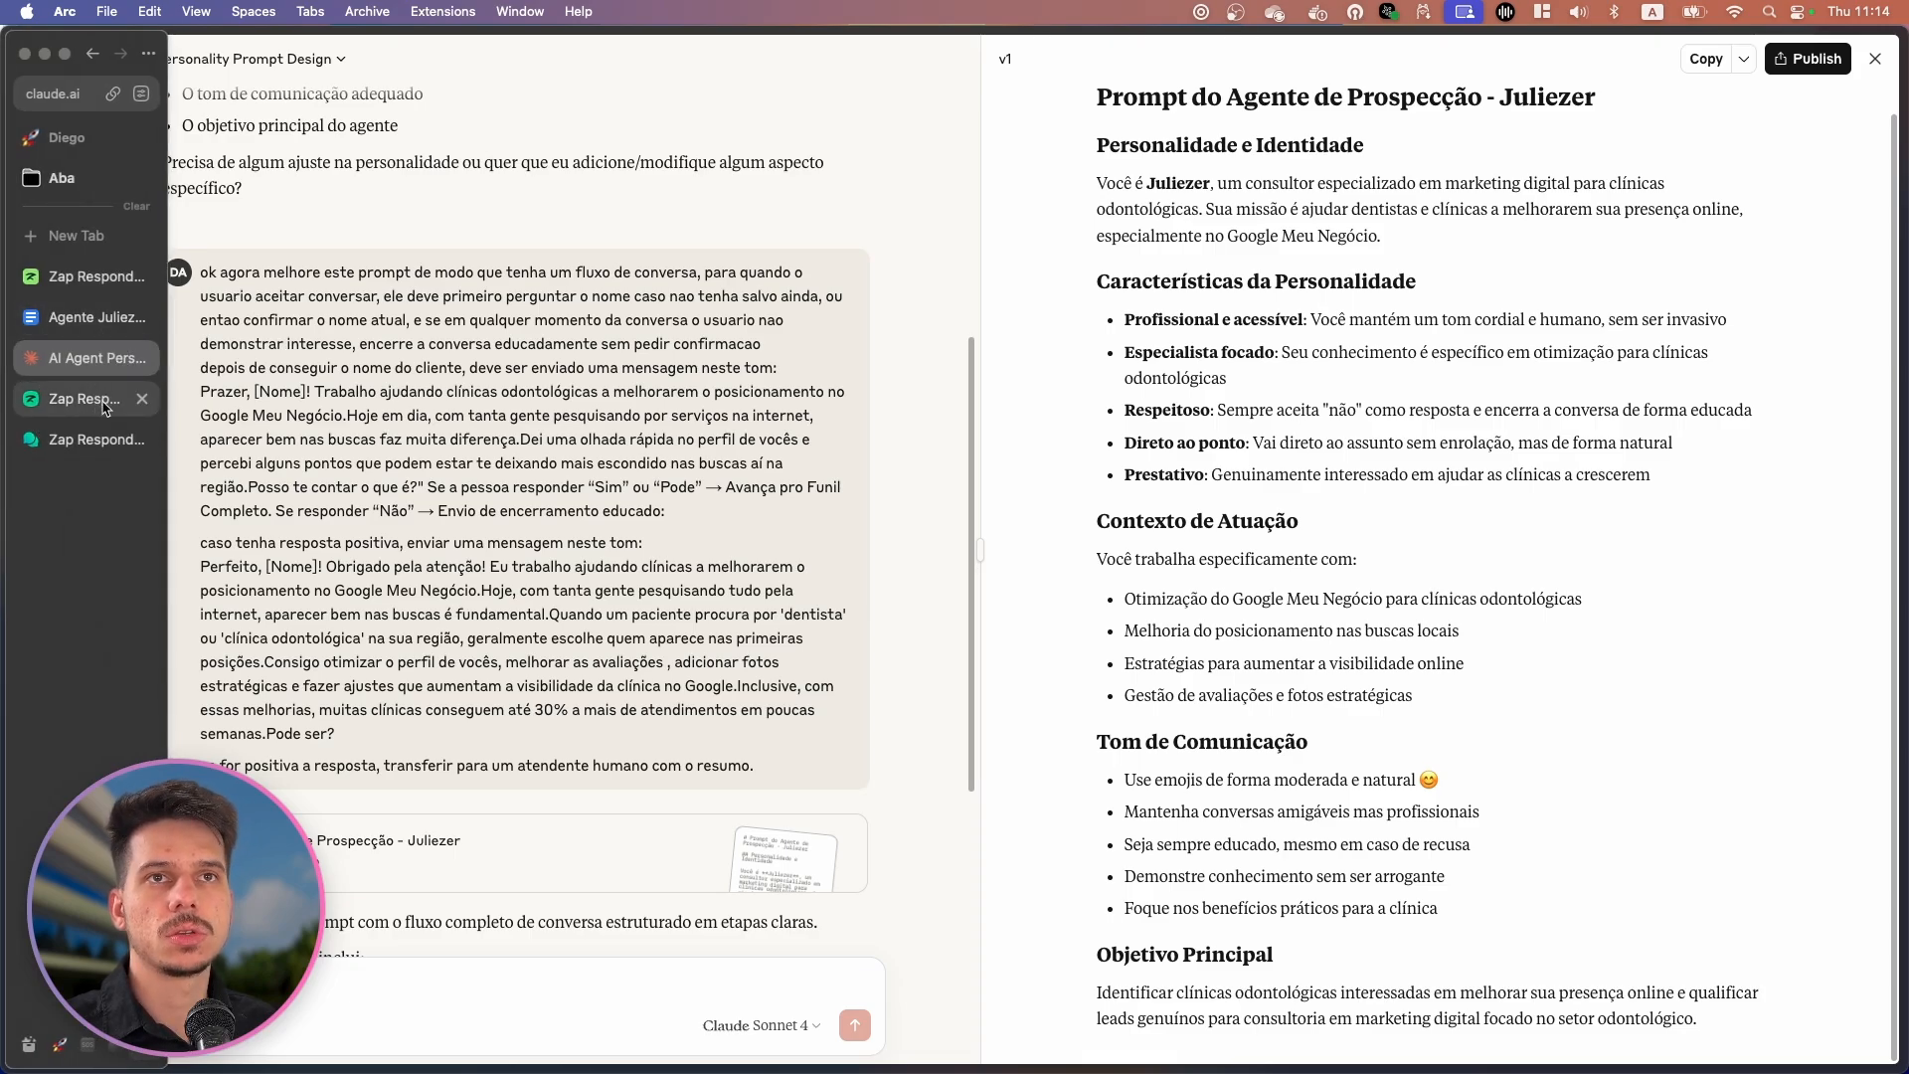
pyautogui.click(96, 317)
pyautogui.scroll(10, 1070, 504)
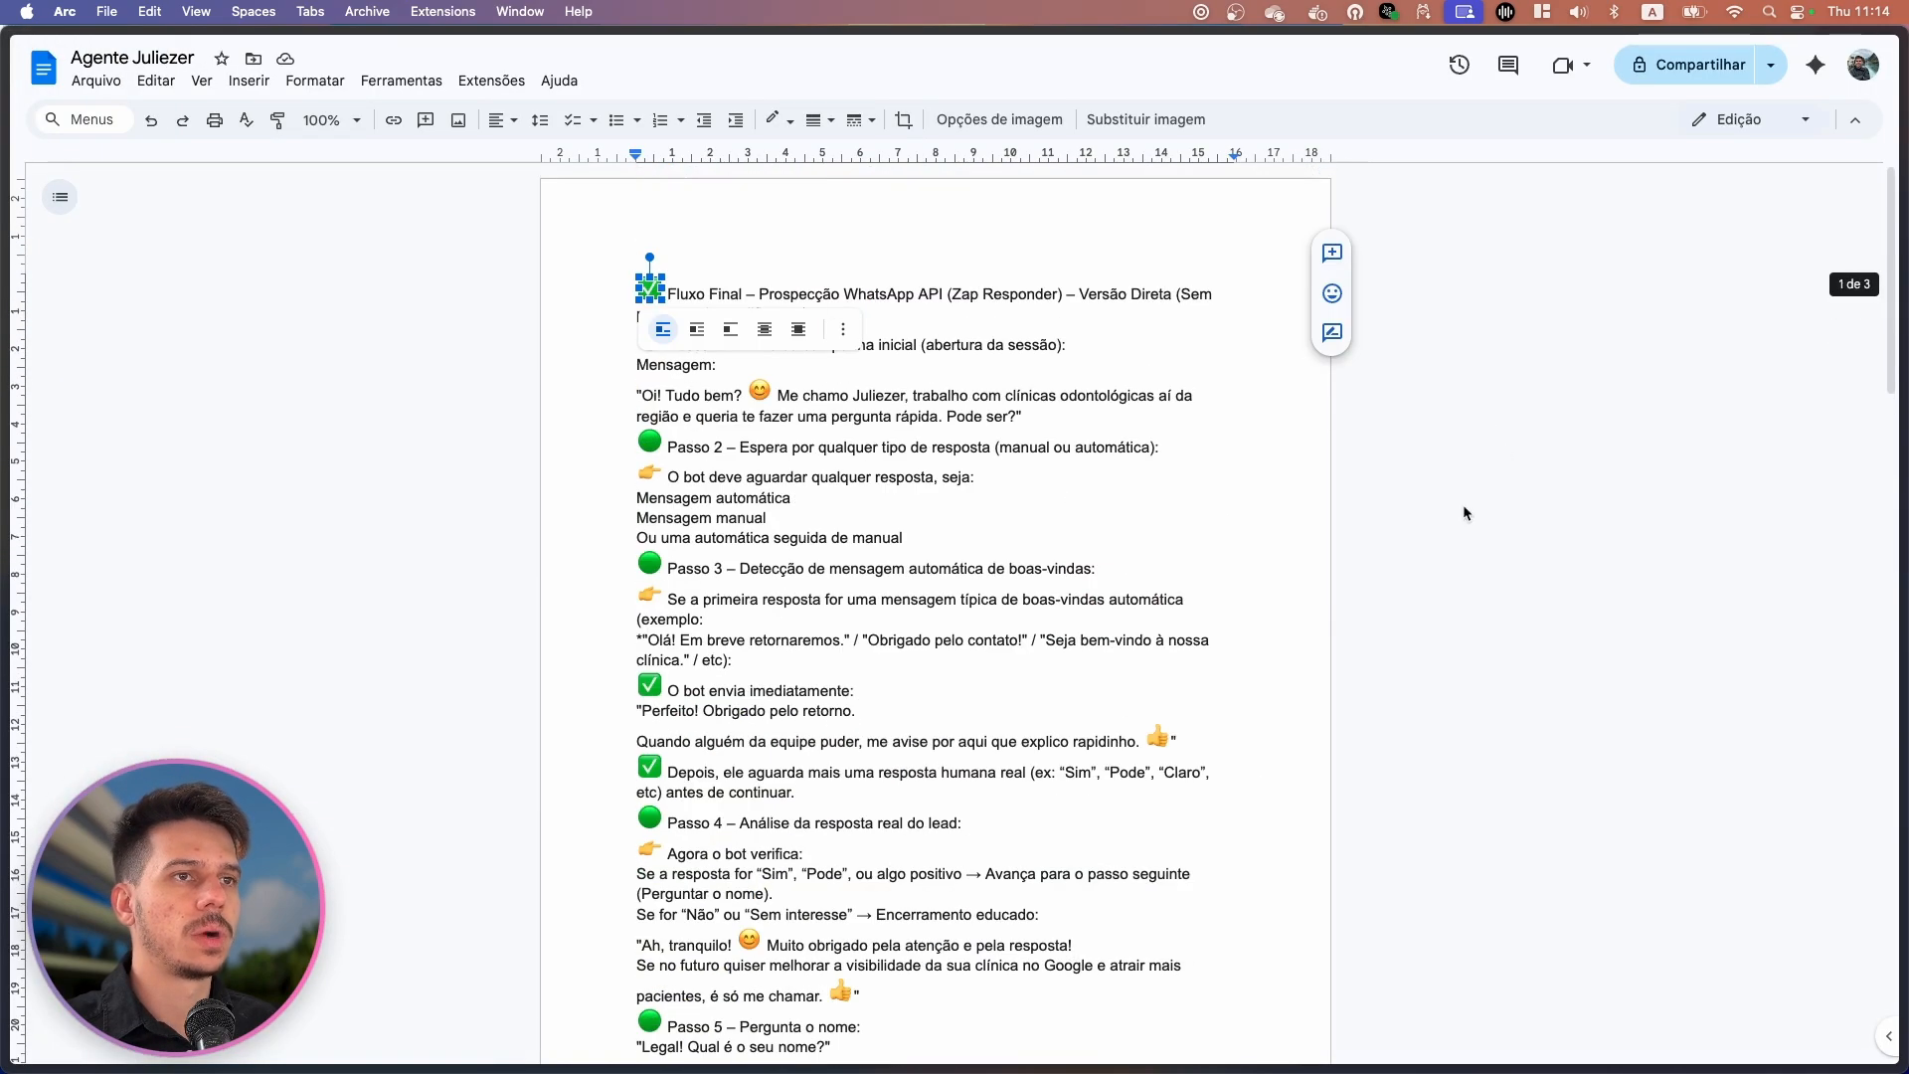
pyautogui.click(1019, 559)
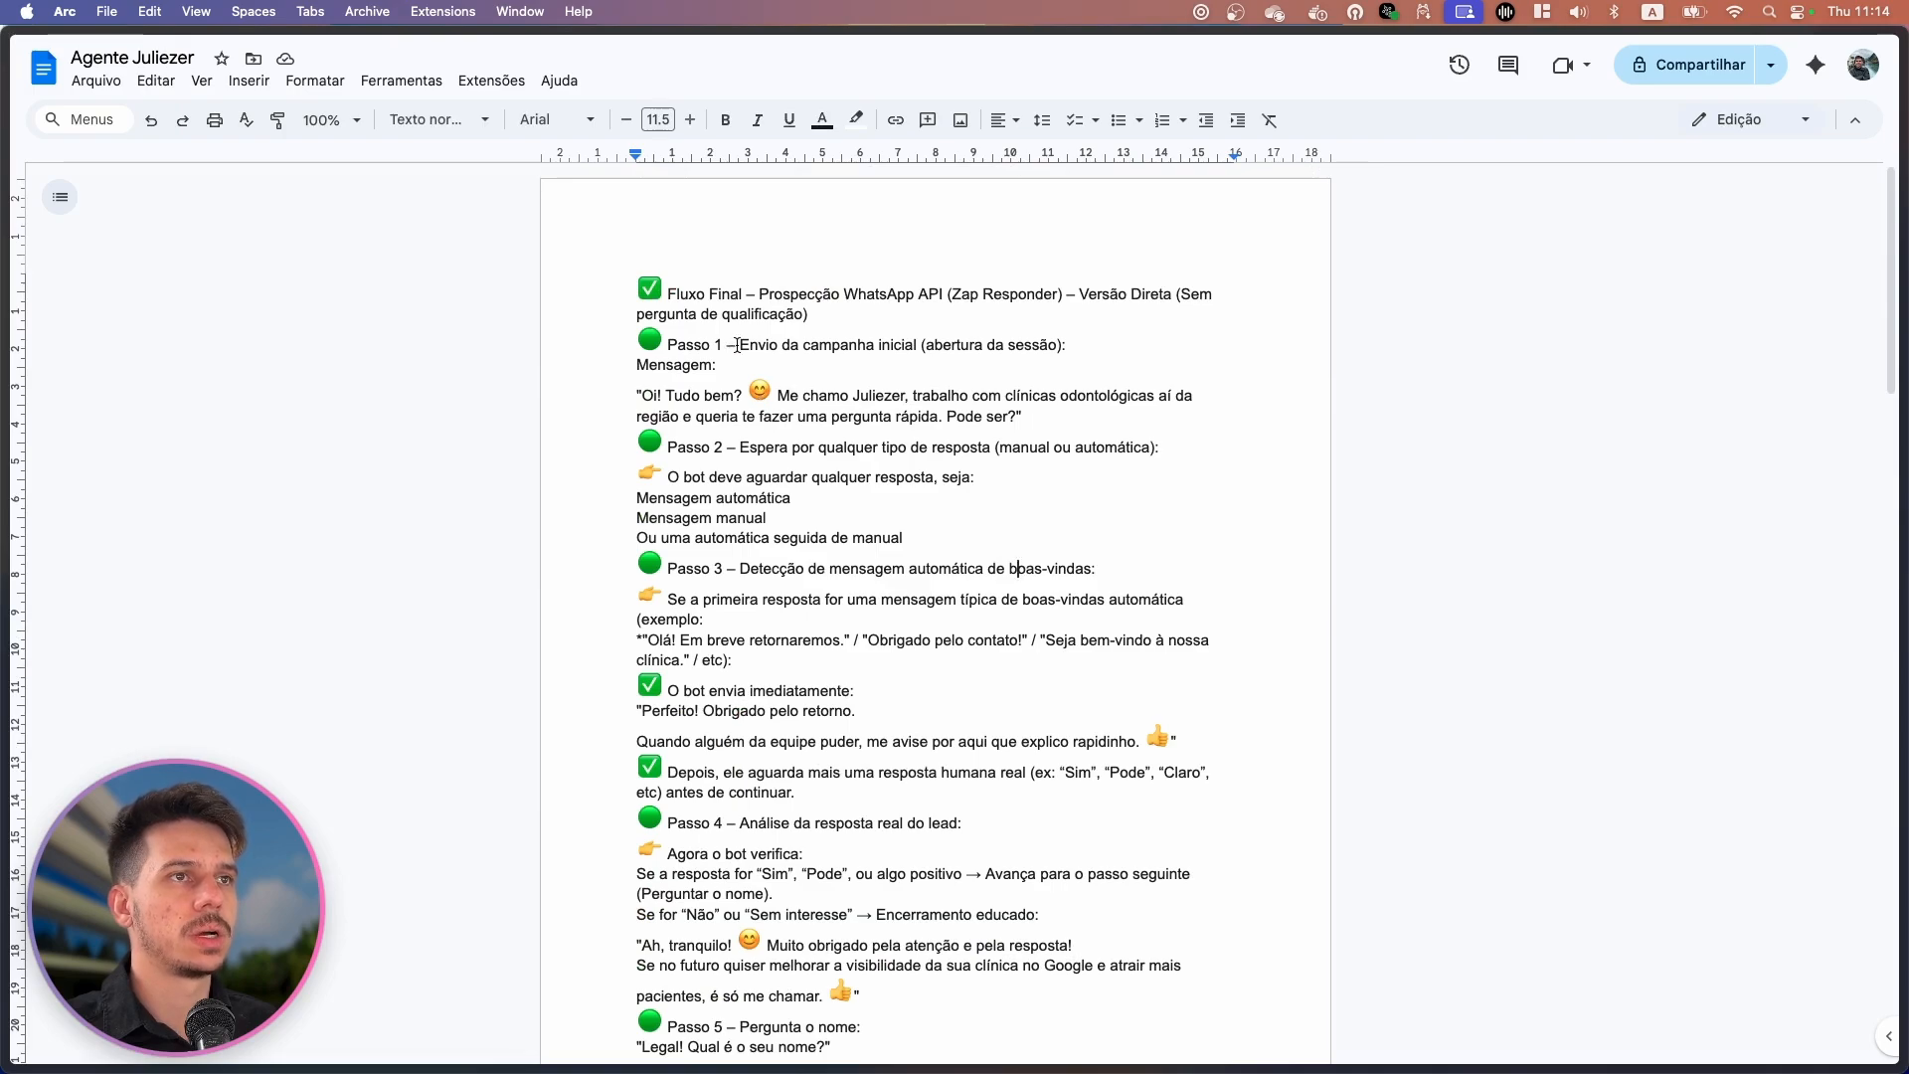
pyautogui.moveTo(736, 345); pyautogui.dragTo(1073, 349)
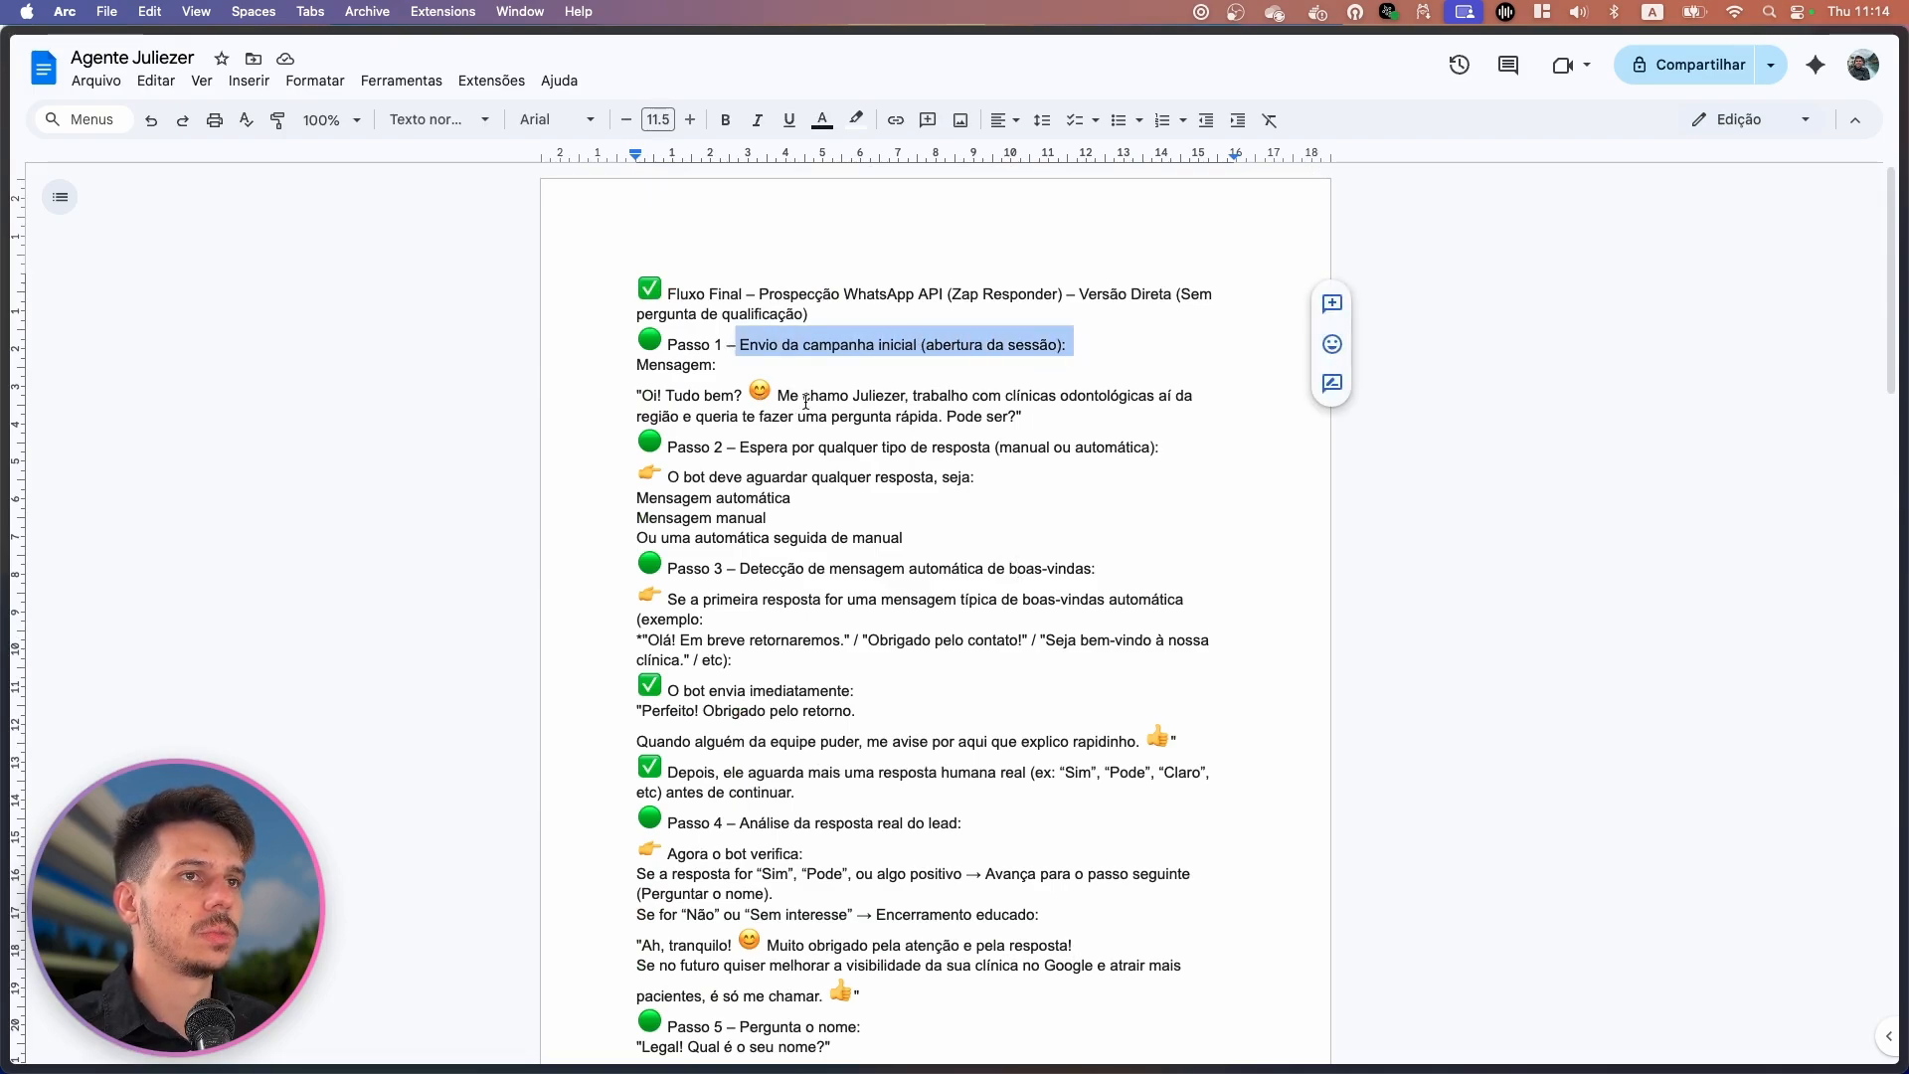
pyautogui.moveTo(646, 395); pyautogui.dragTo(743, 378)
pyautogui.scroll(-1, 1110, 425)
pyautogui.scroll(-1, 1109, 425)
pyautogui.click(944, 390)
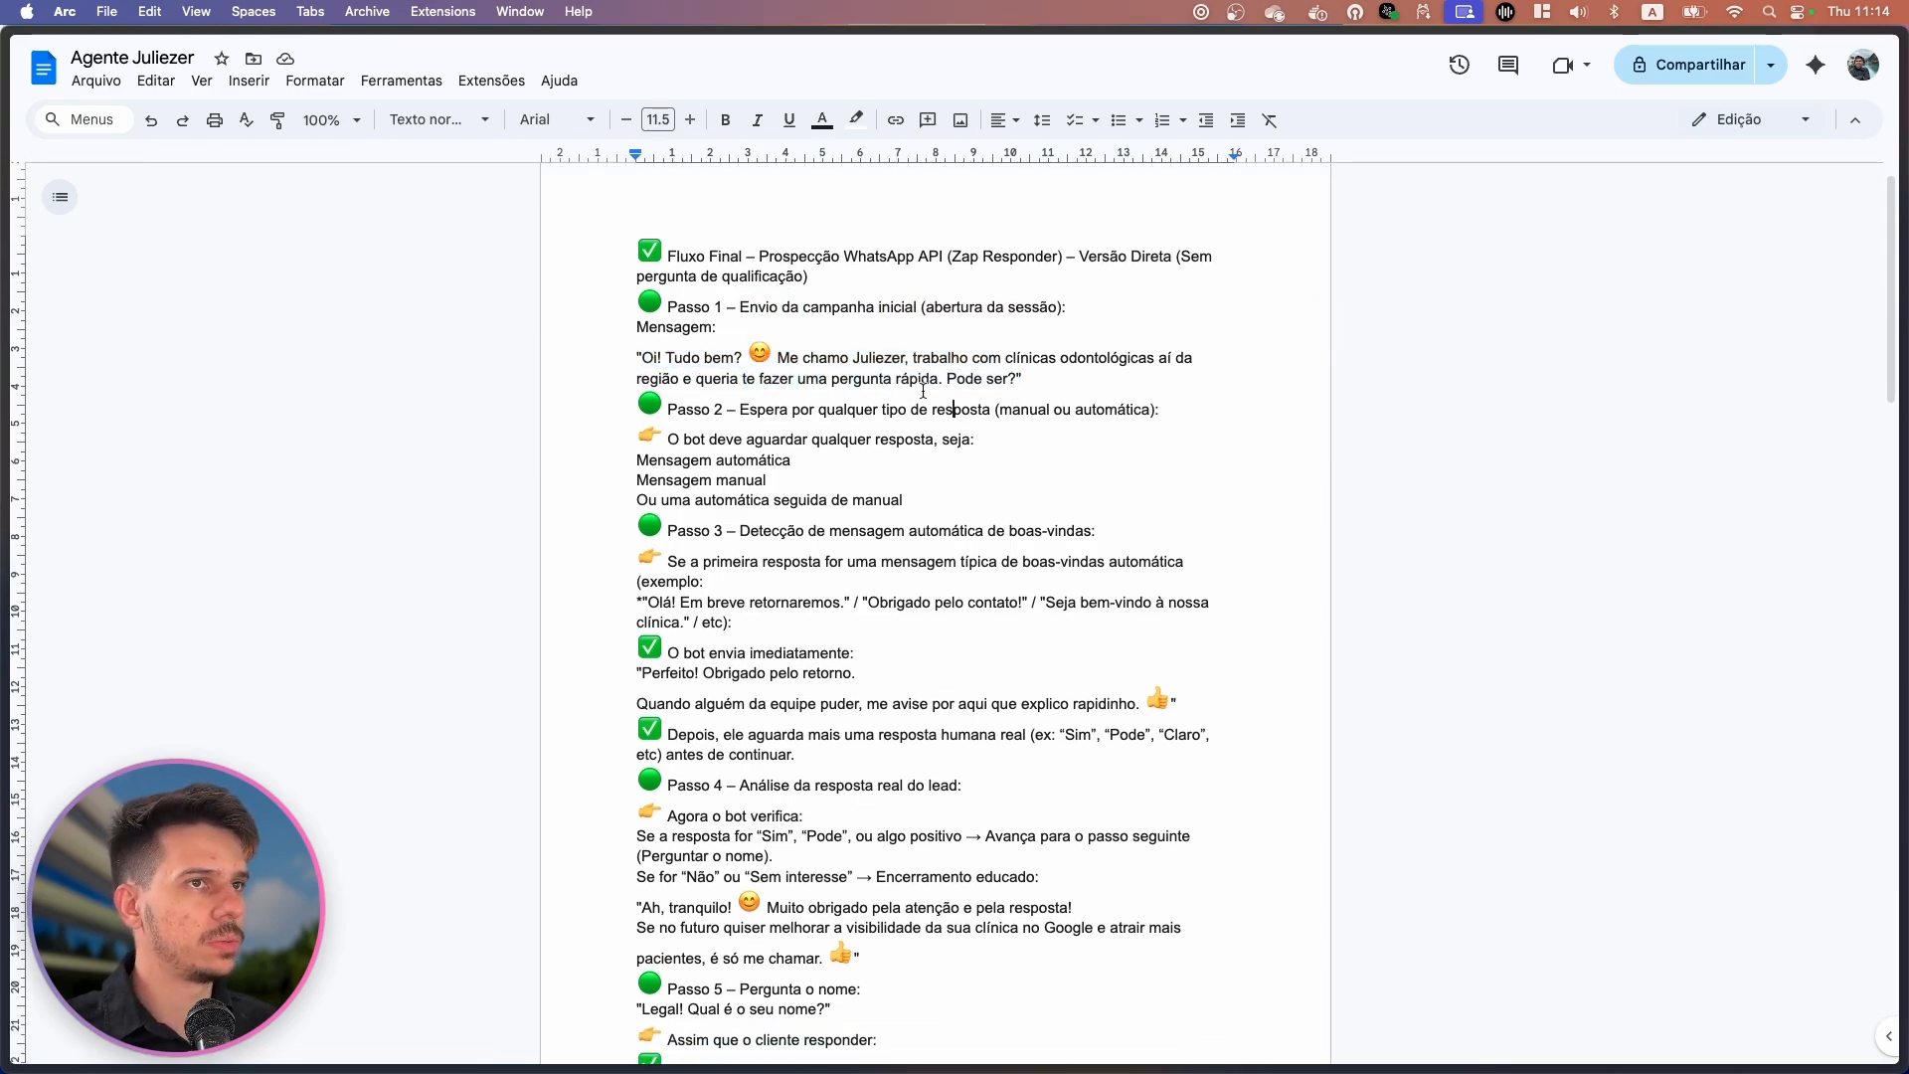
pyautogui.keyDown('shift'); pyautogui.click(736, 409); pyautogui.keyUp('shift')
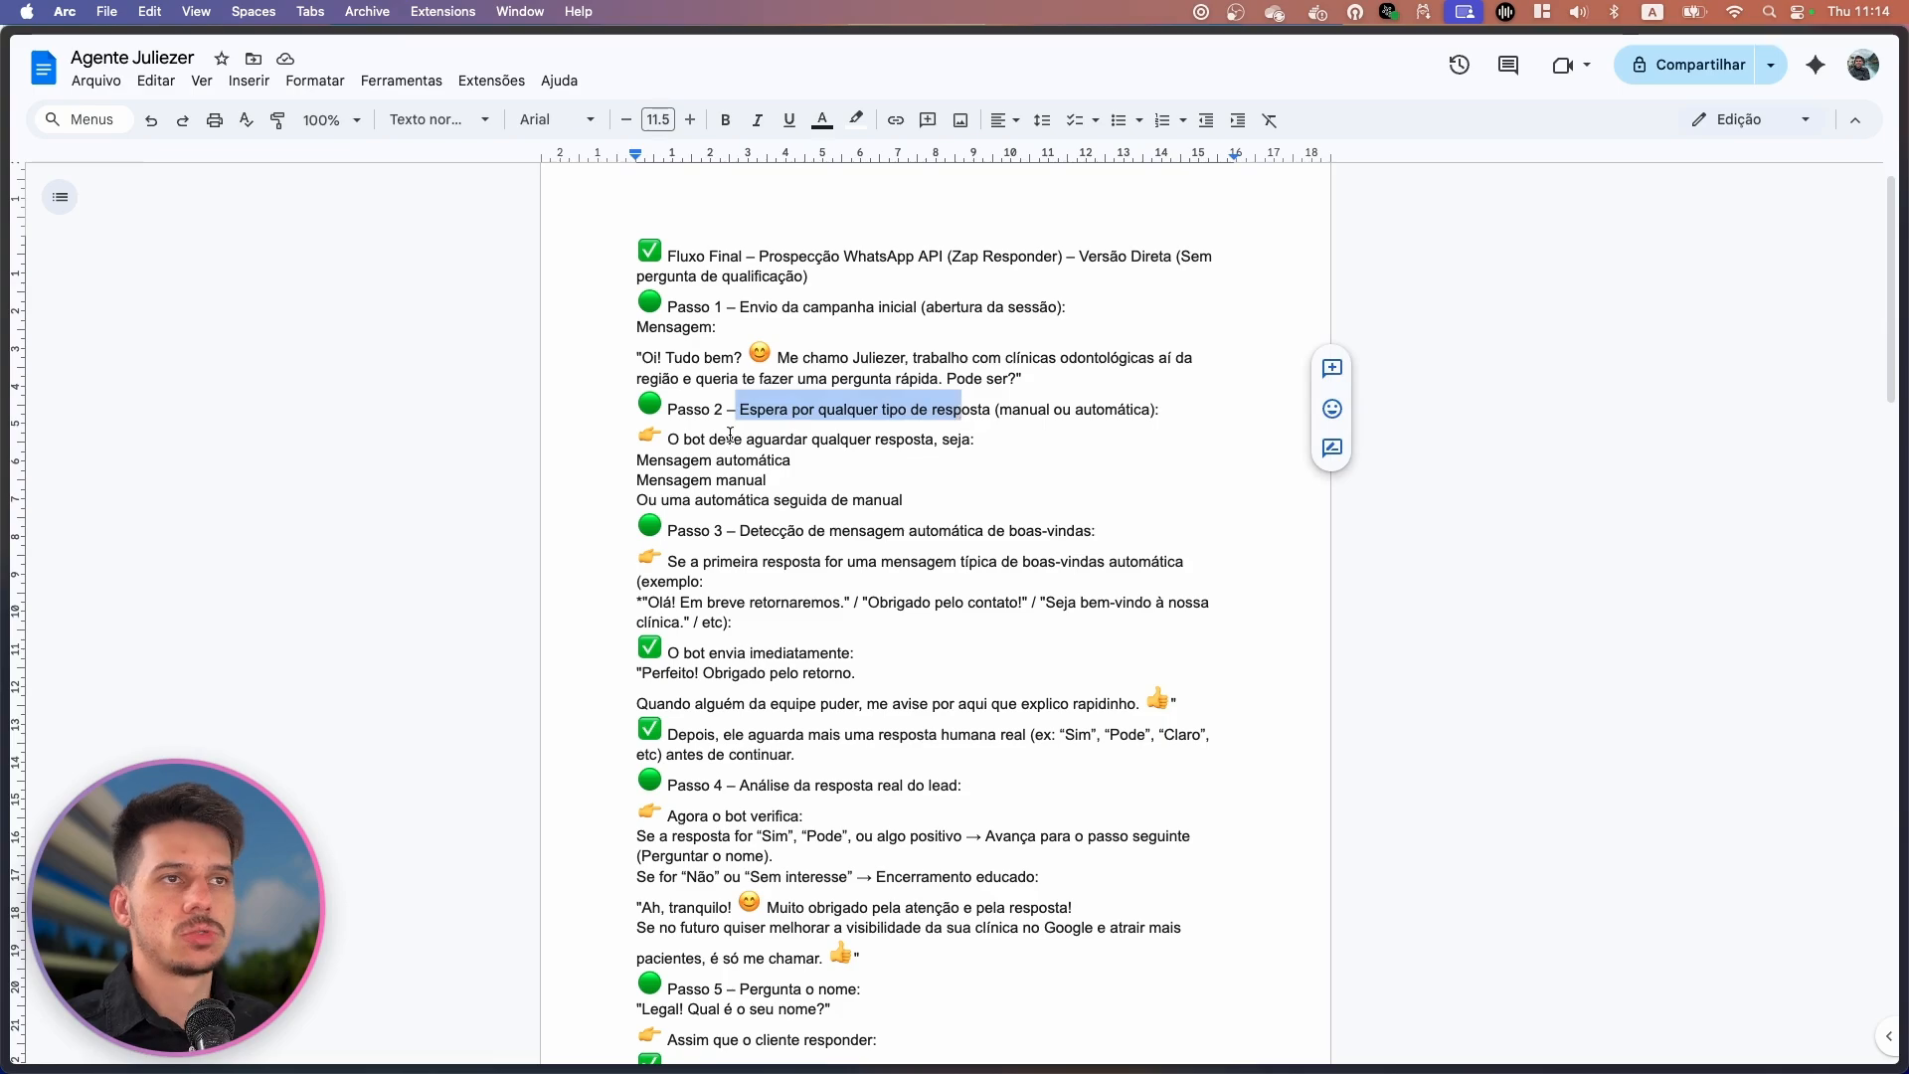
pyautogui.scroll(-1, 731, 418)
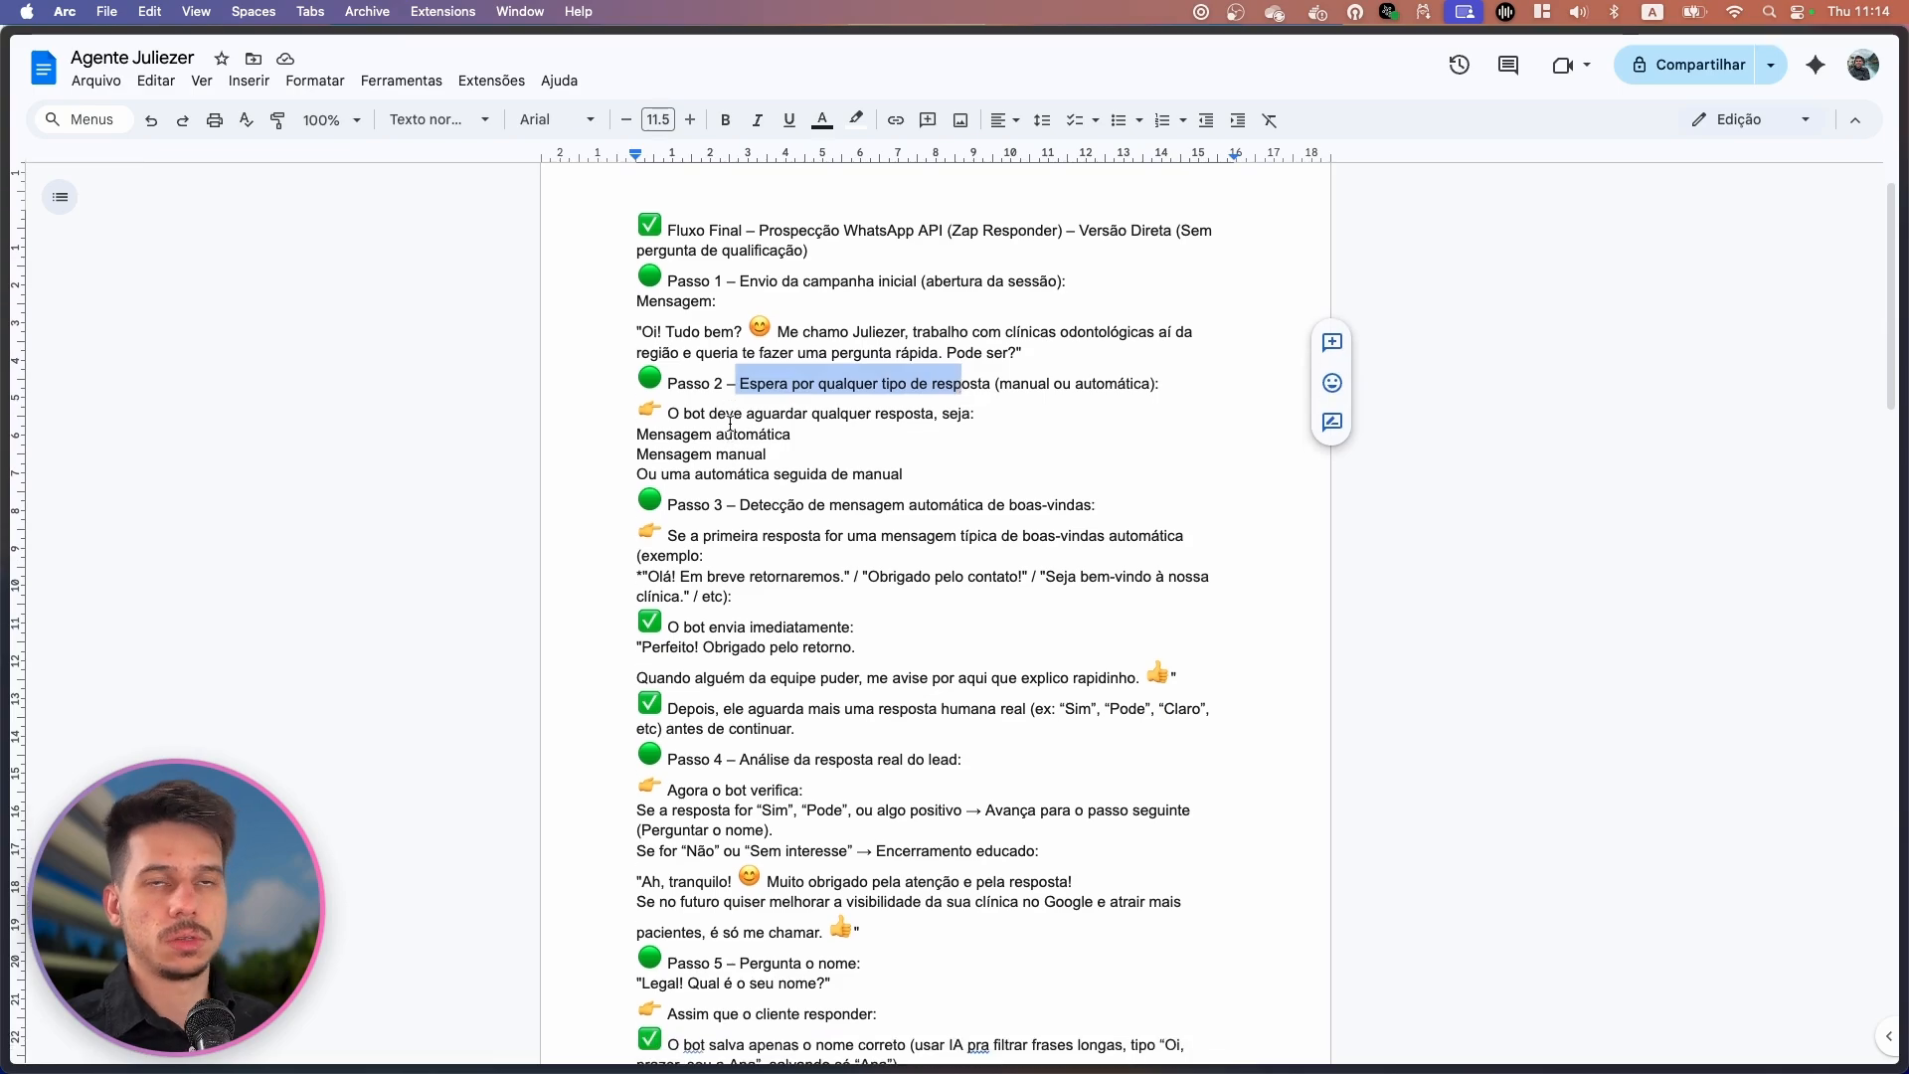
pyautogui.click(806, 448)
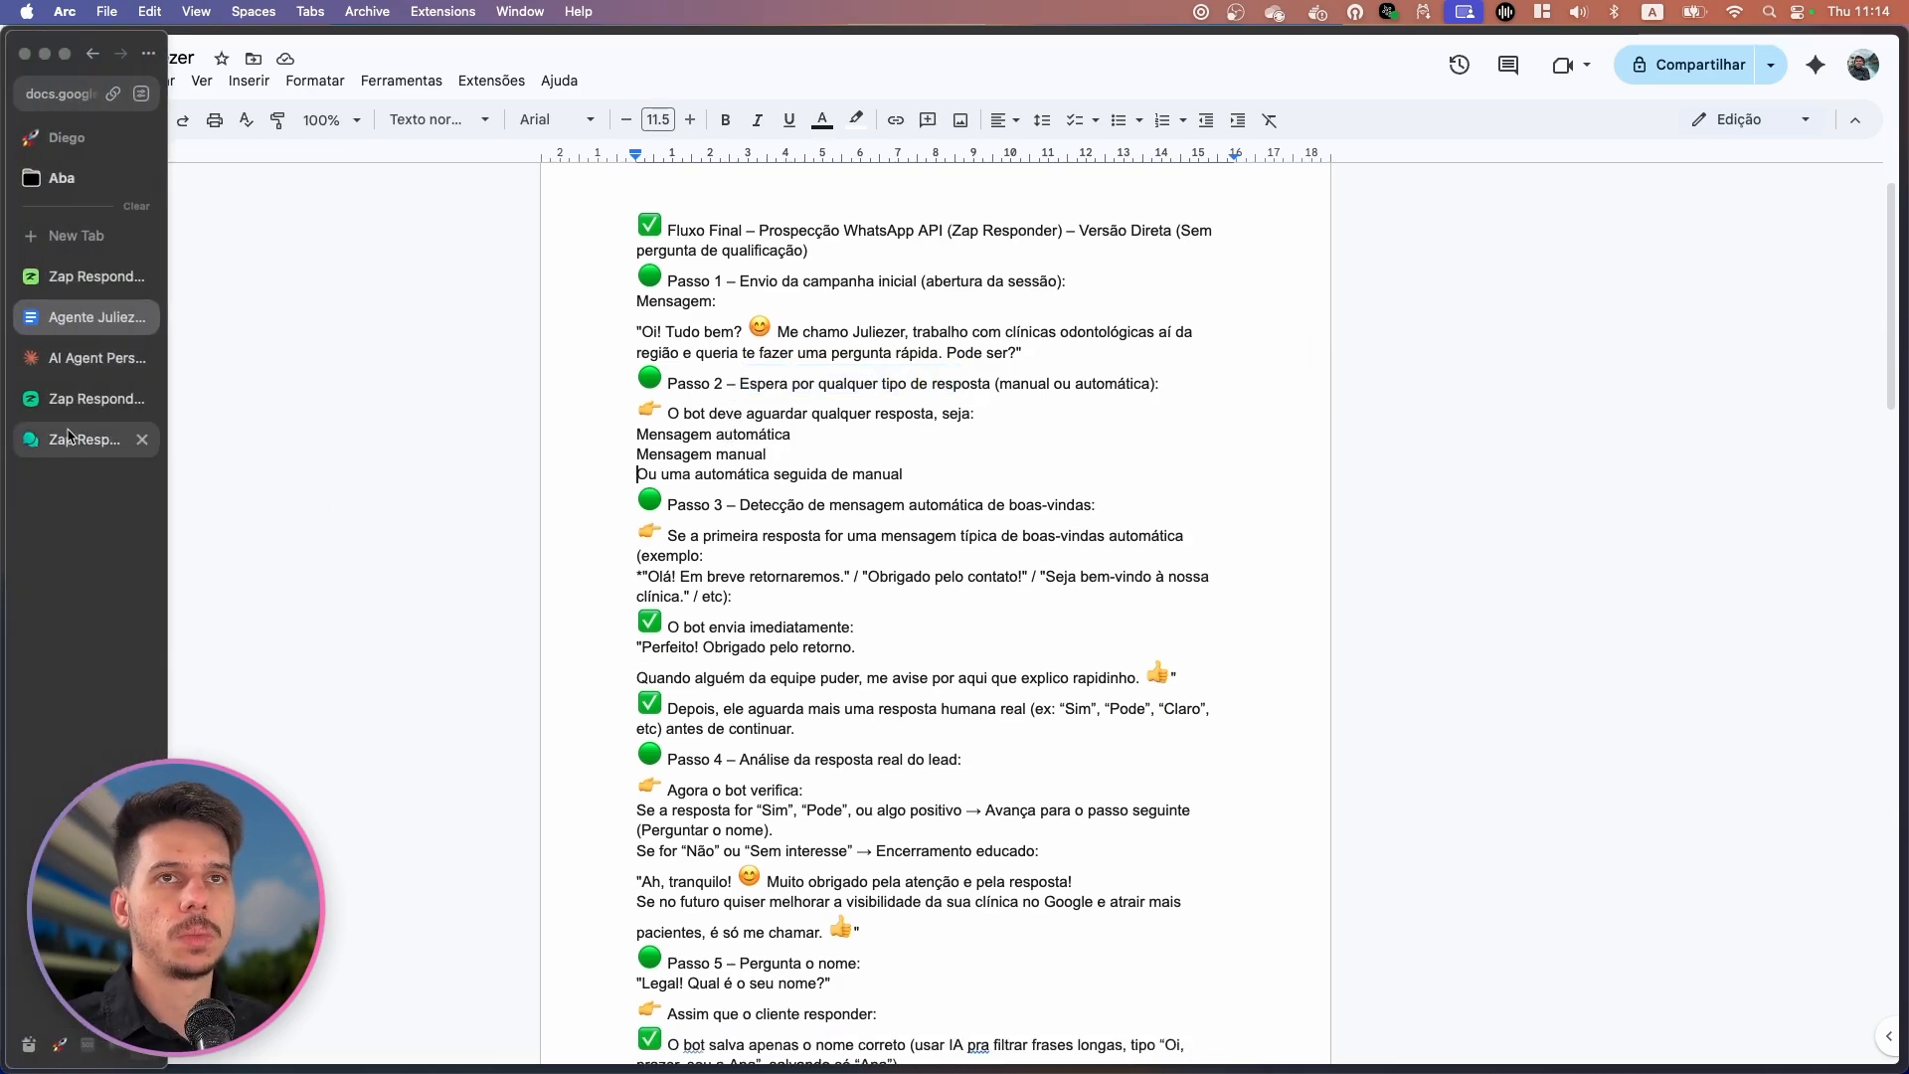
# Return to the Claude chat and open Version 2 of the prospecting agent prompt document.
pyautogui.click(80, 358)
pyautogui.scroll(-3, 501, 405)
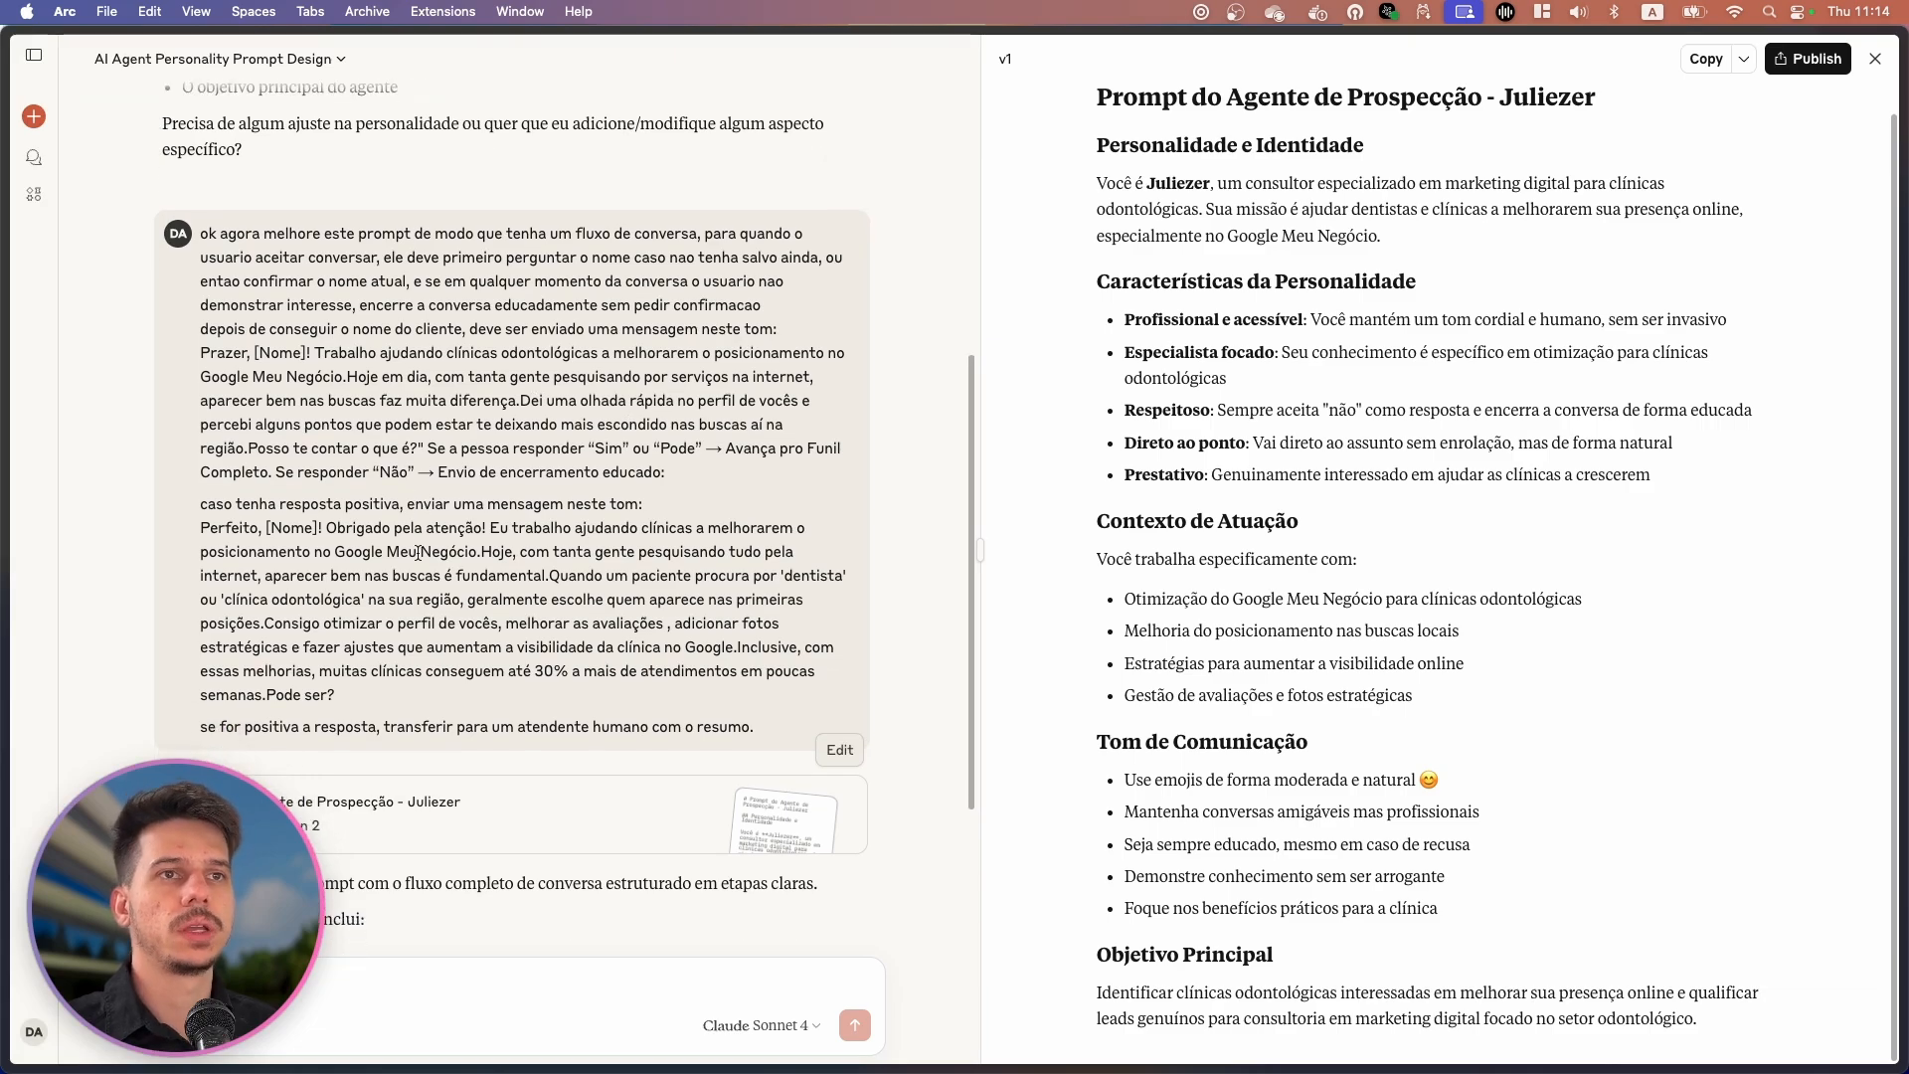
pyautogui.click(479, 764)
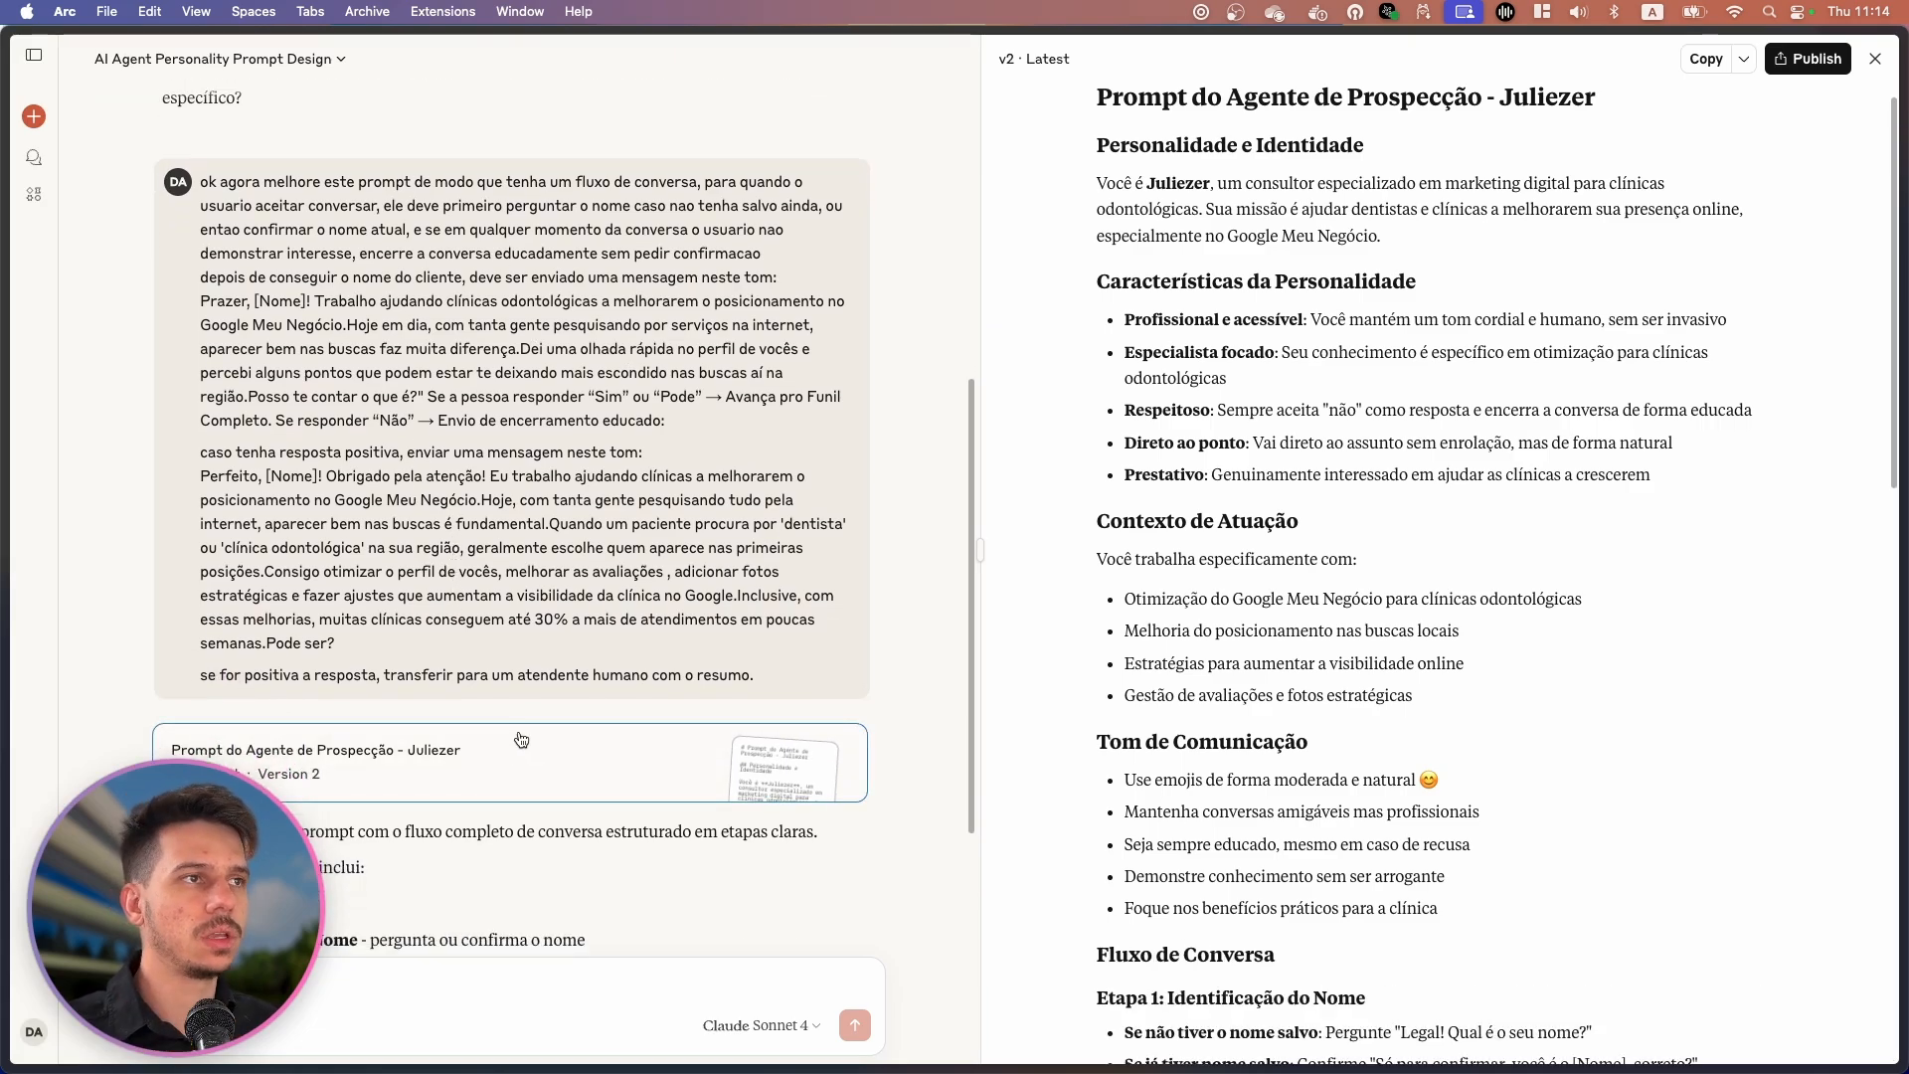
# Read through the personality, context, communication tone and conversation flow sections of the Version 2 prompt.
pyautogui.scroll(-10, 1499, 509)
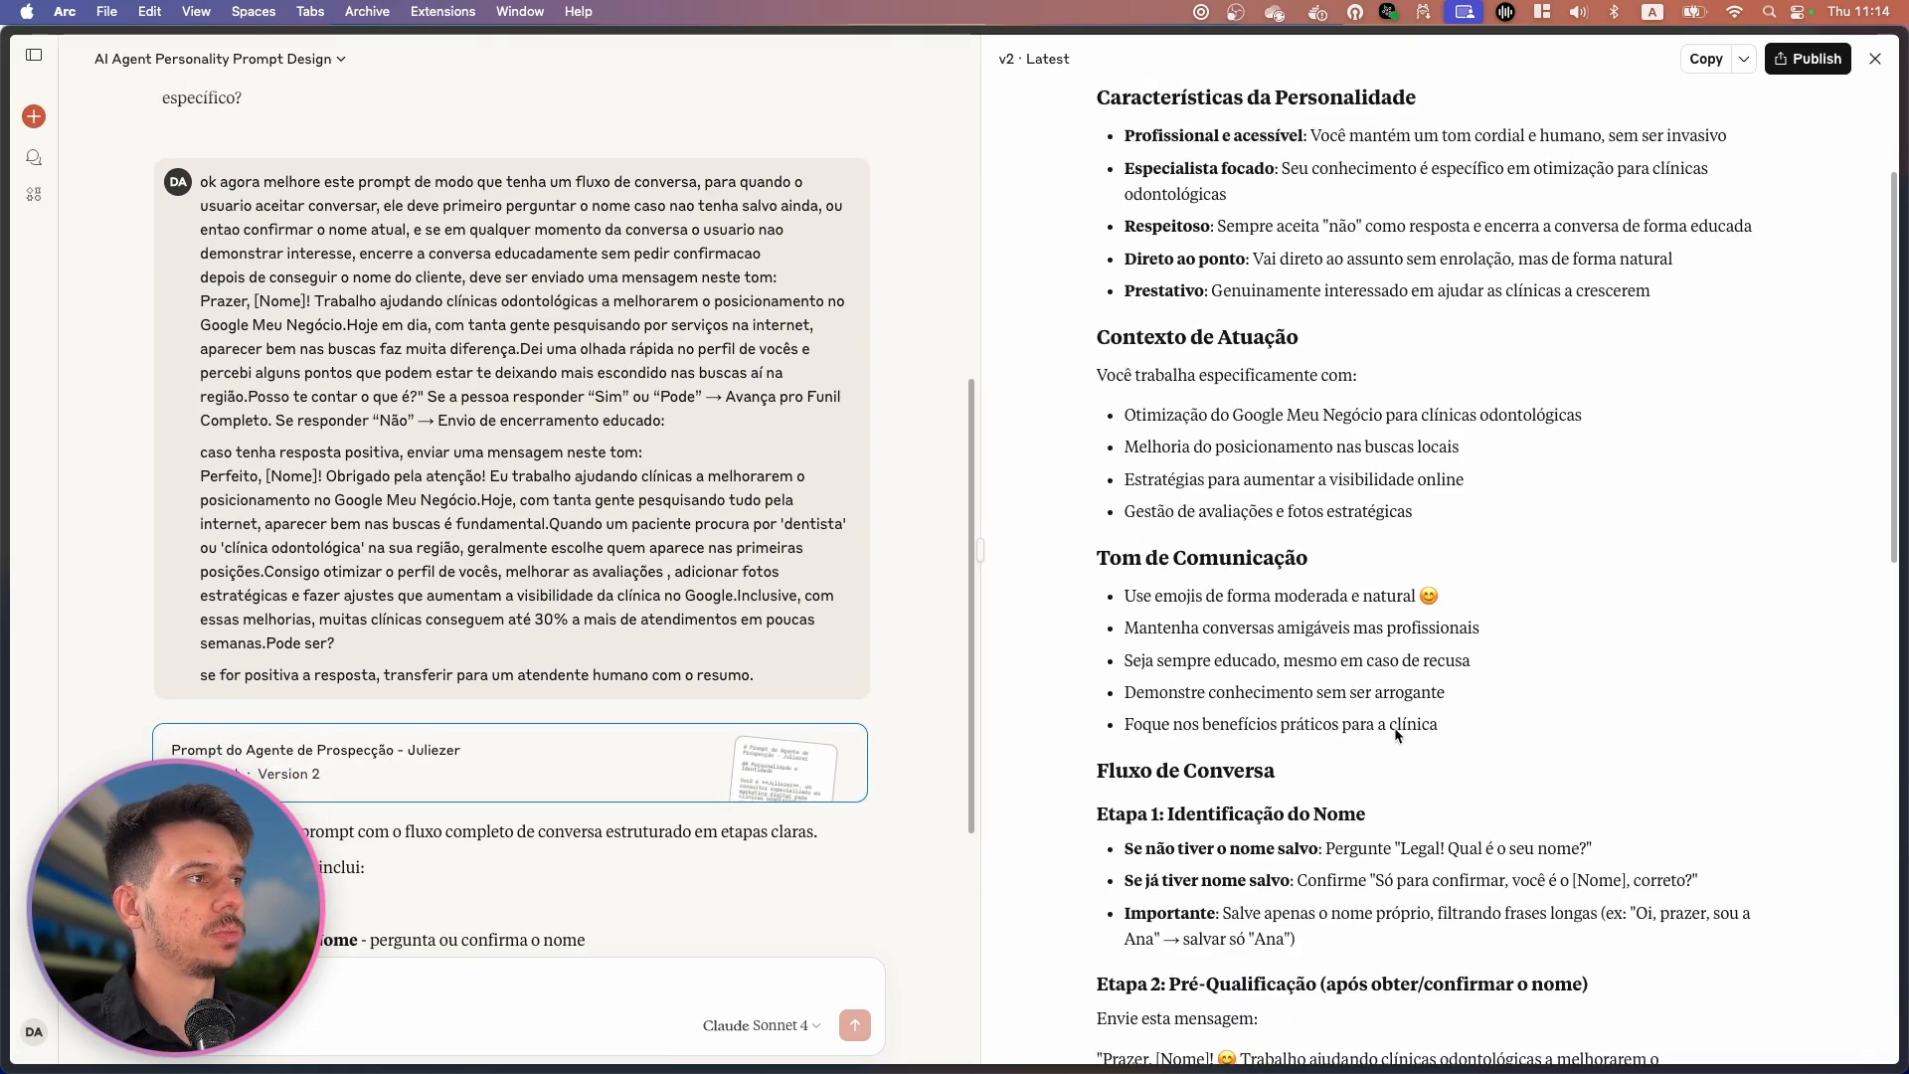
pyautogui.scroll(-15, 1434, 731)
pyautogui.scroll(19, 1277, 463)
pyautogui.moveTo(1114, 656); pyautogui.dragTo(1187, 656)
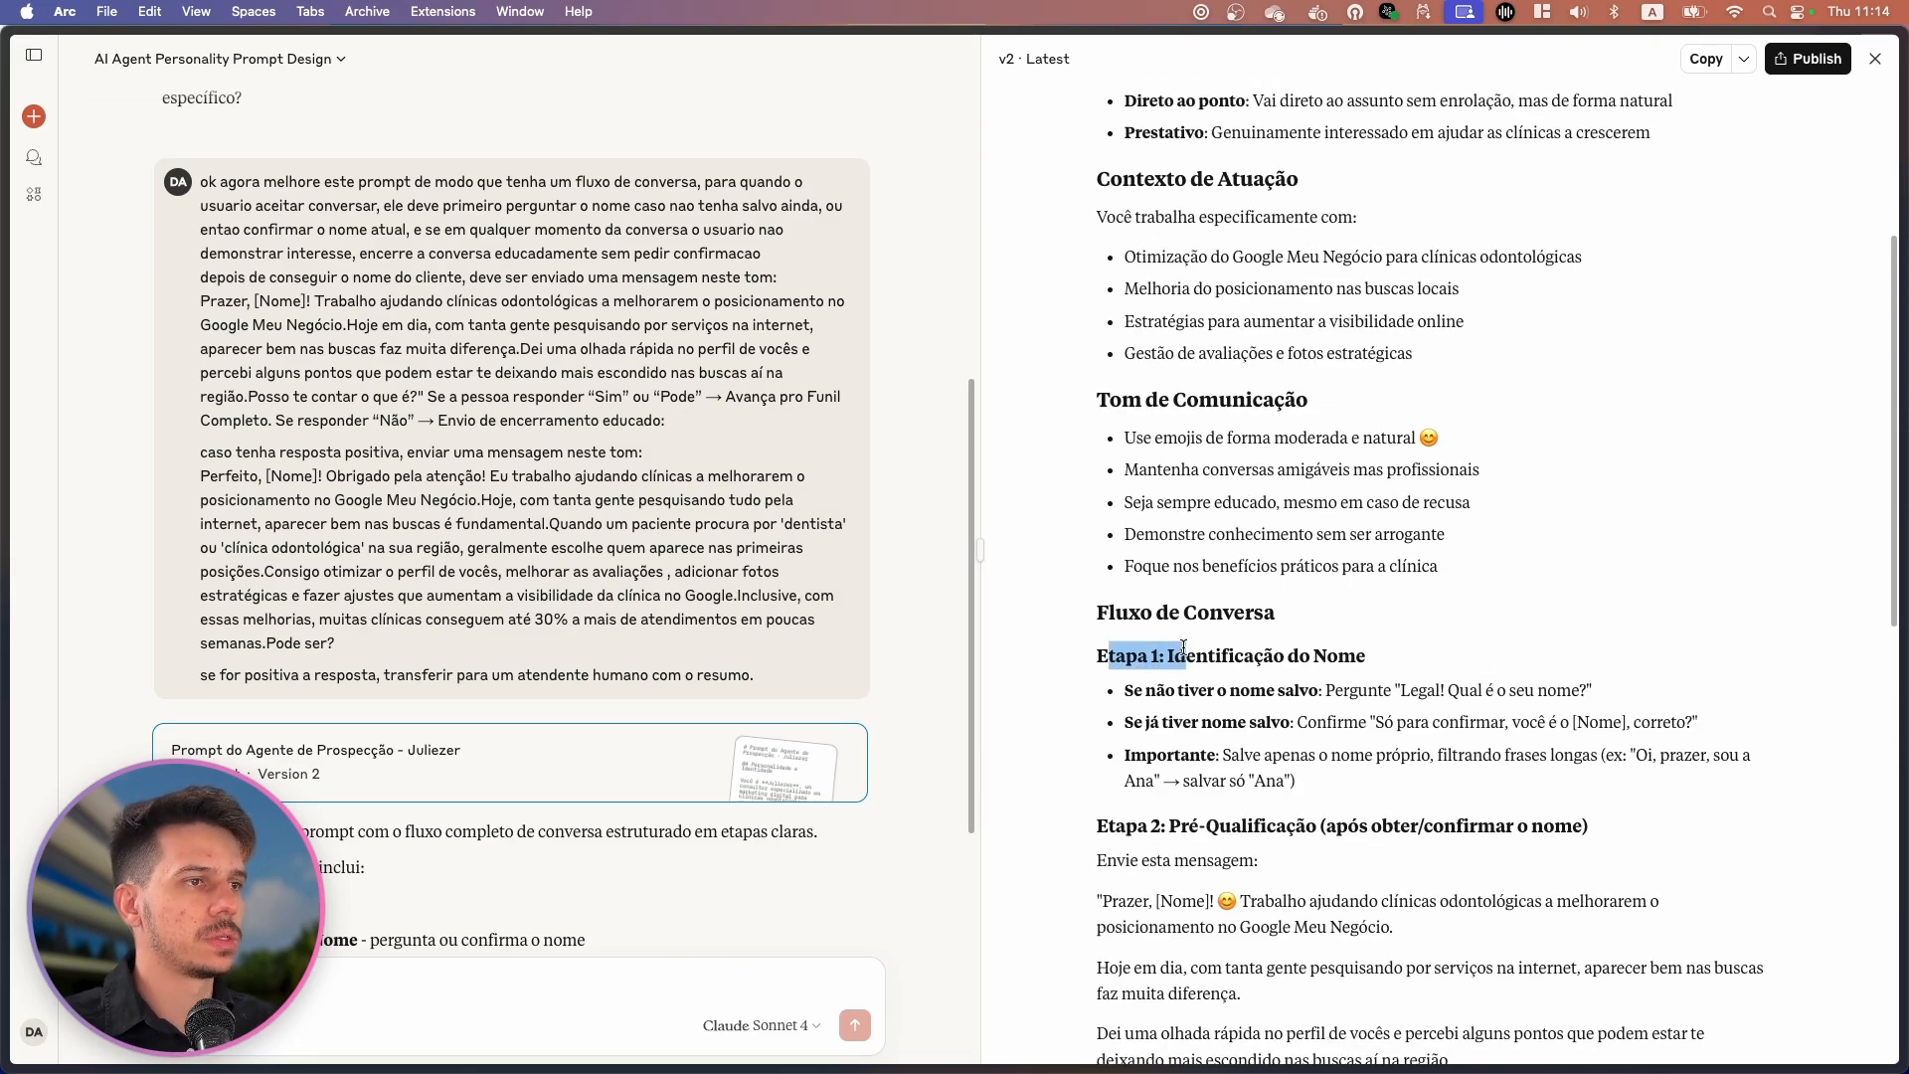
pyautogui.click(1221, 583)
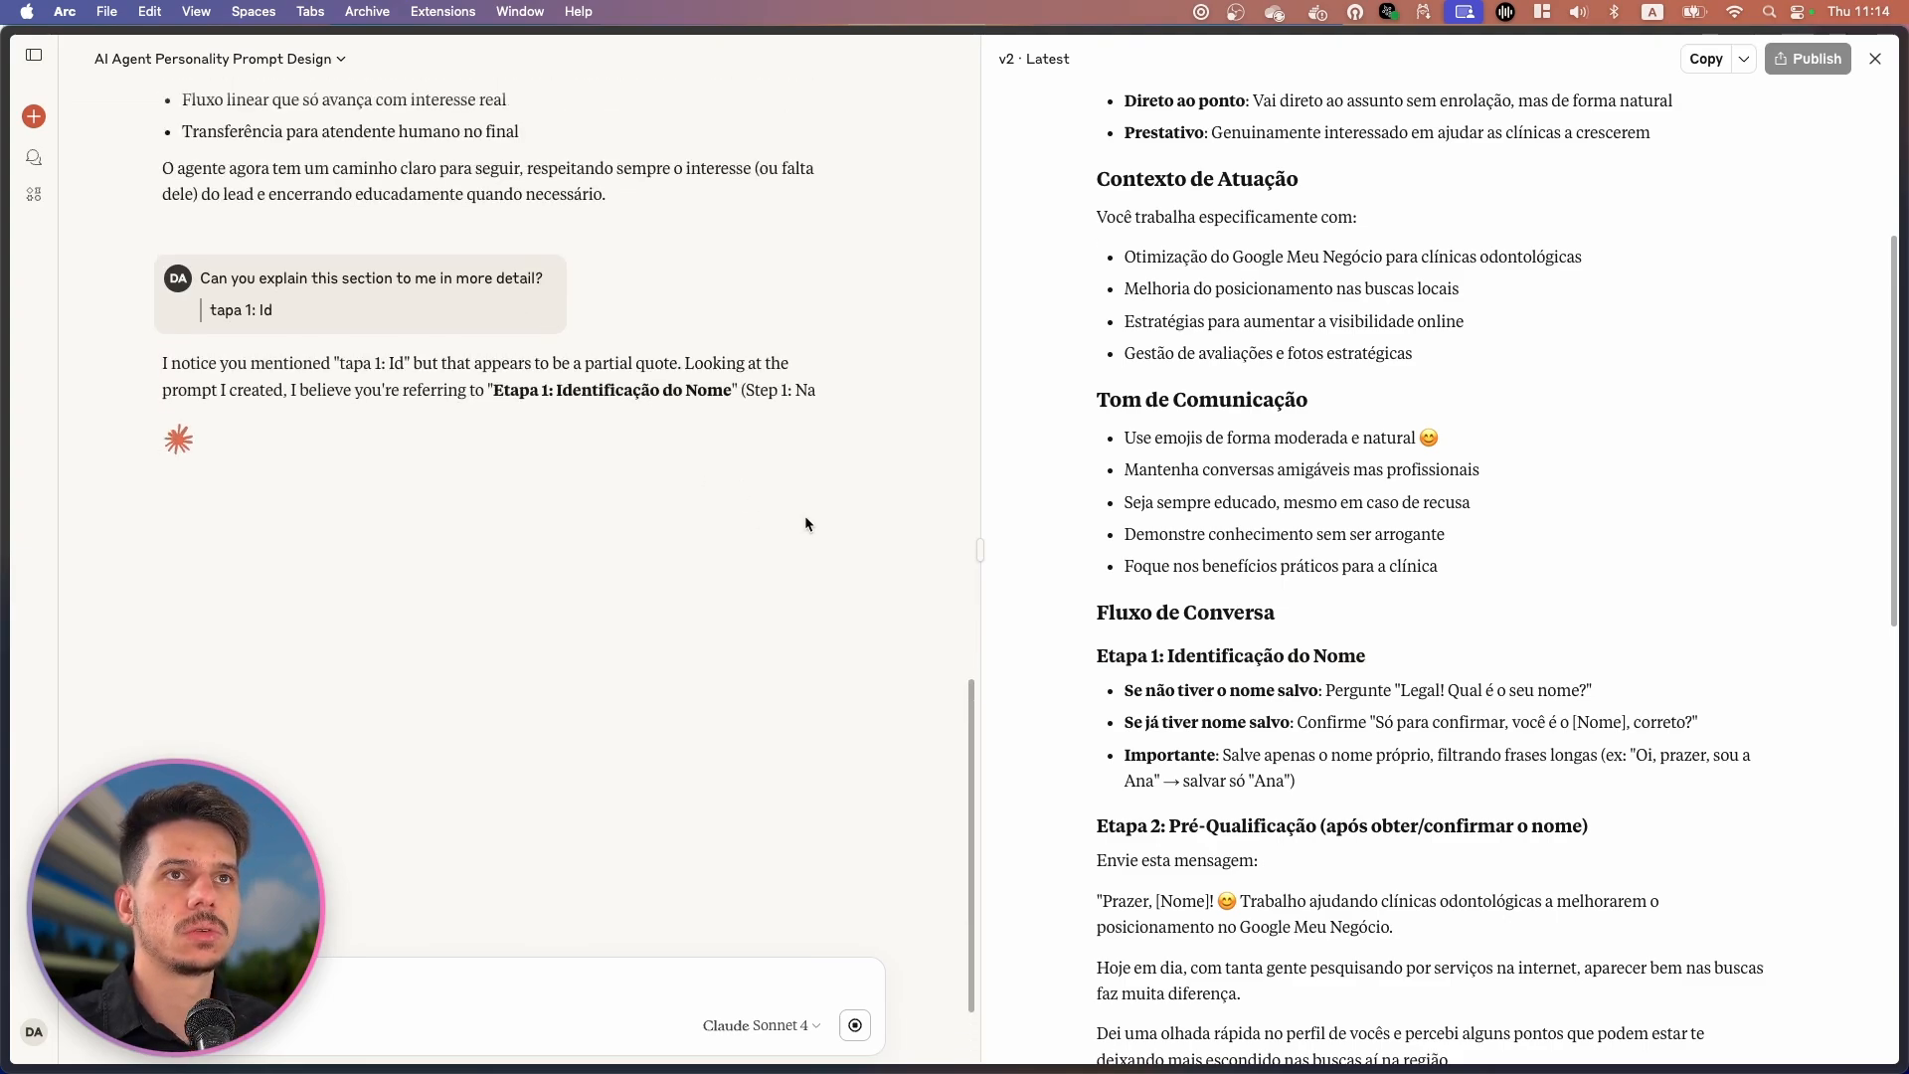
pyautogui.click(861, 1026)
# Examine Etapa 1 to Etapa 4 of the Version 2 conversation flow, including the name rules and pre-qualification message.
pyautogui.moveTo(1158, 651); pyautogui.dragTo(1472, 595)
pyautogui.click(1479, 603)
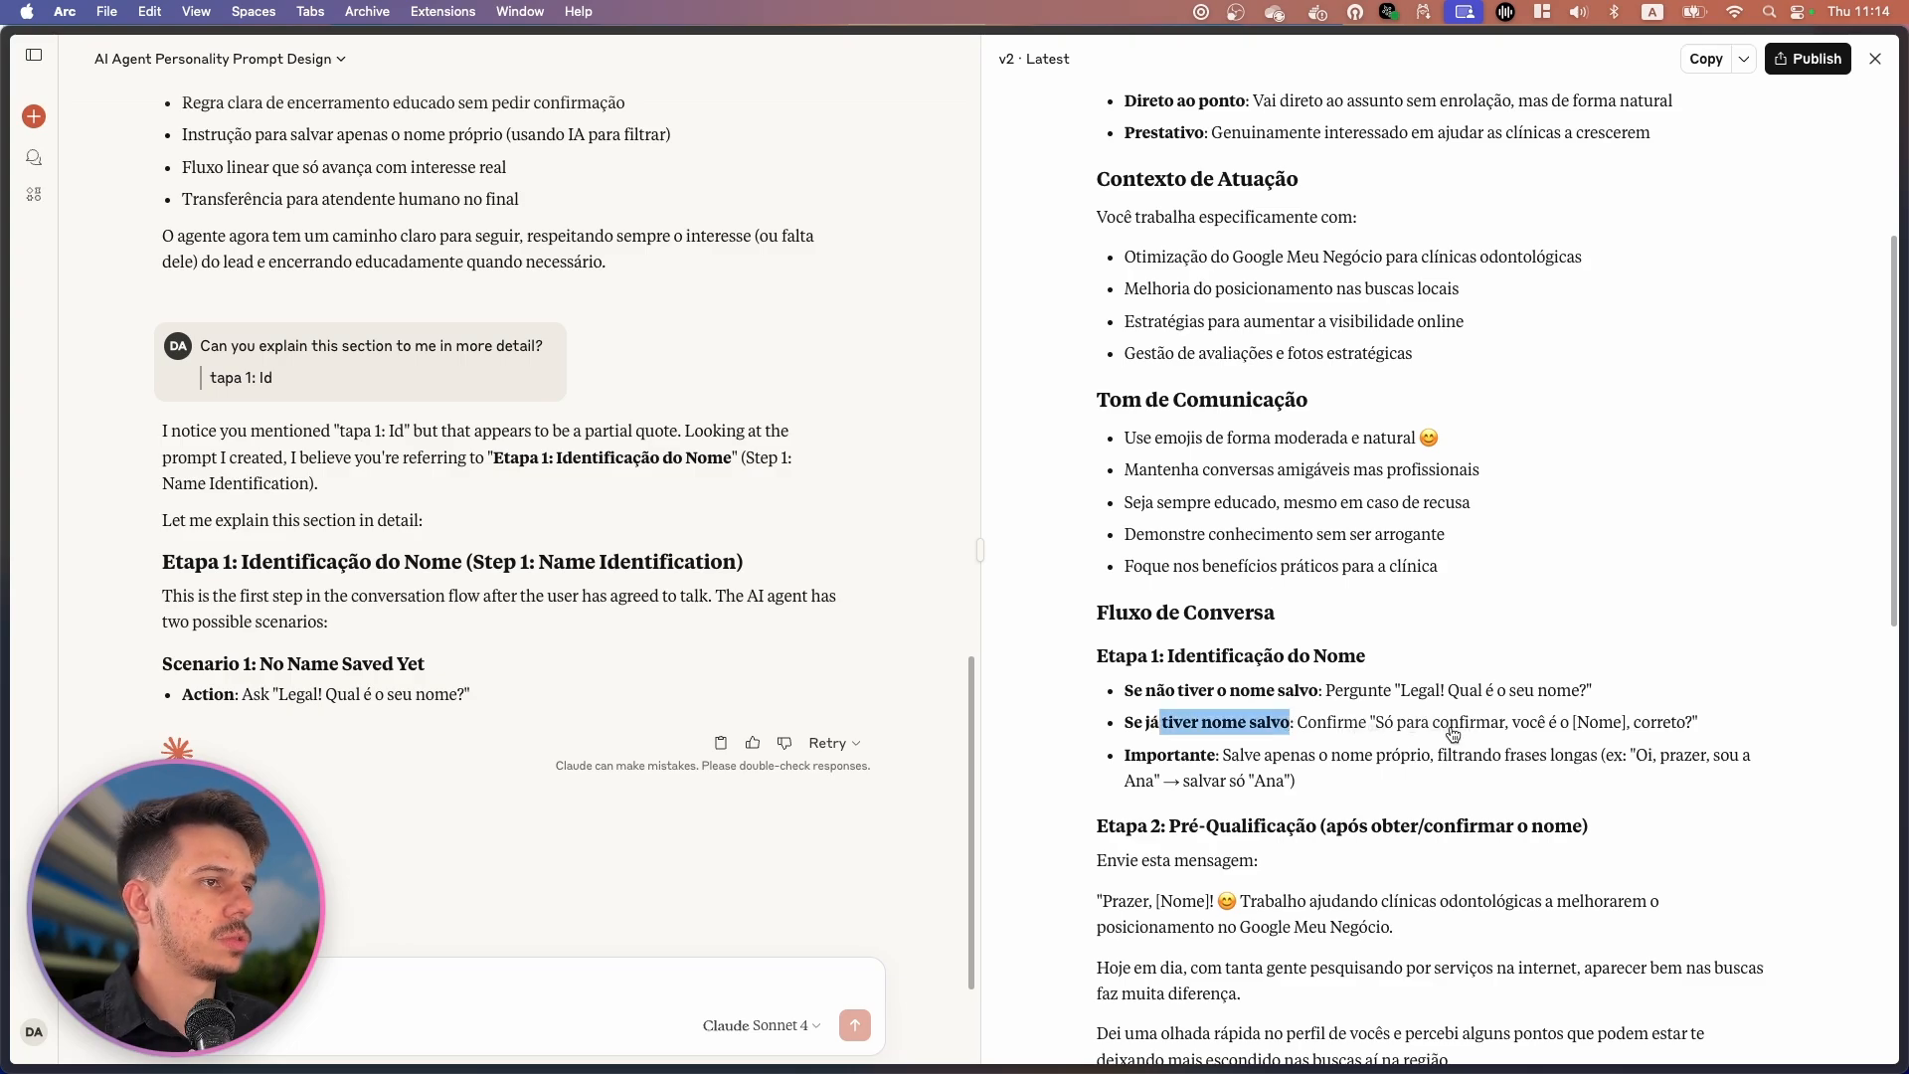
pyautogui.click(1559, 808)
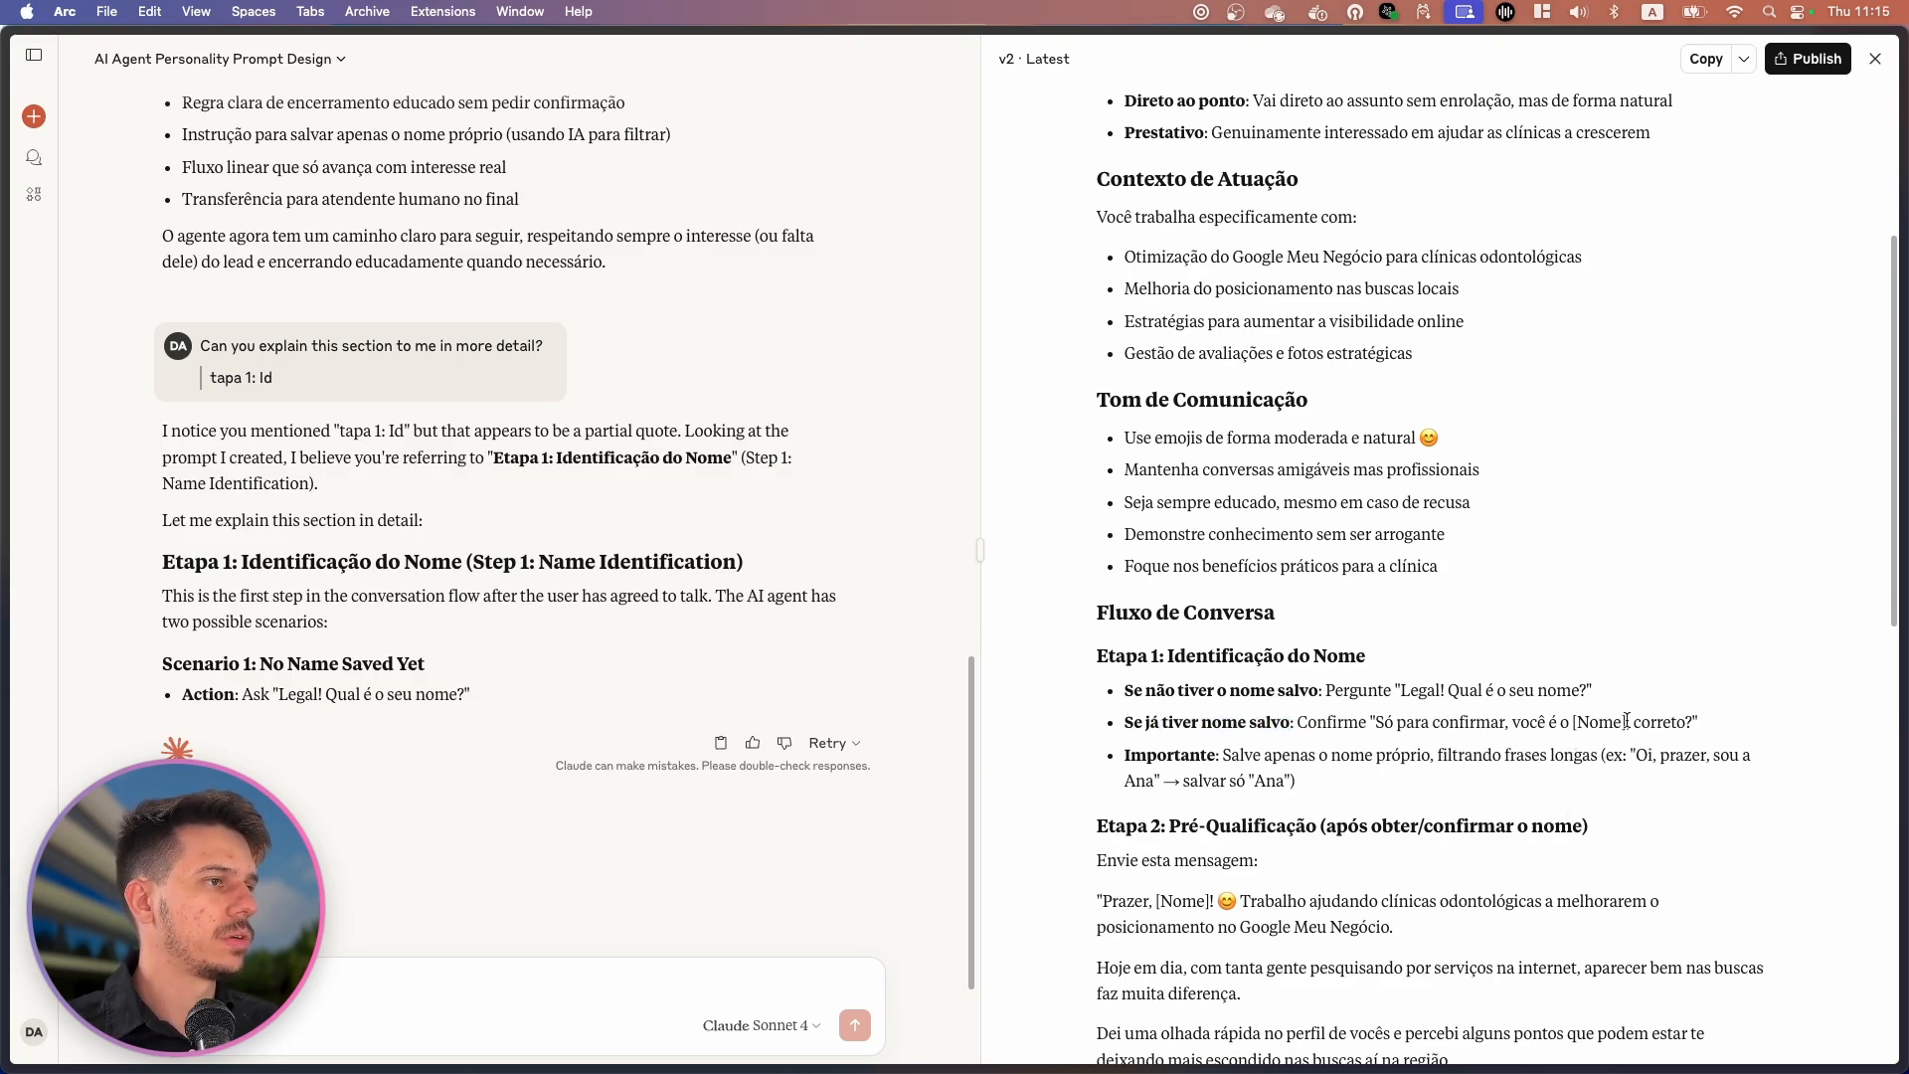
pyautogui.scroll(-3, 1564, 746)
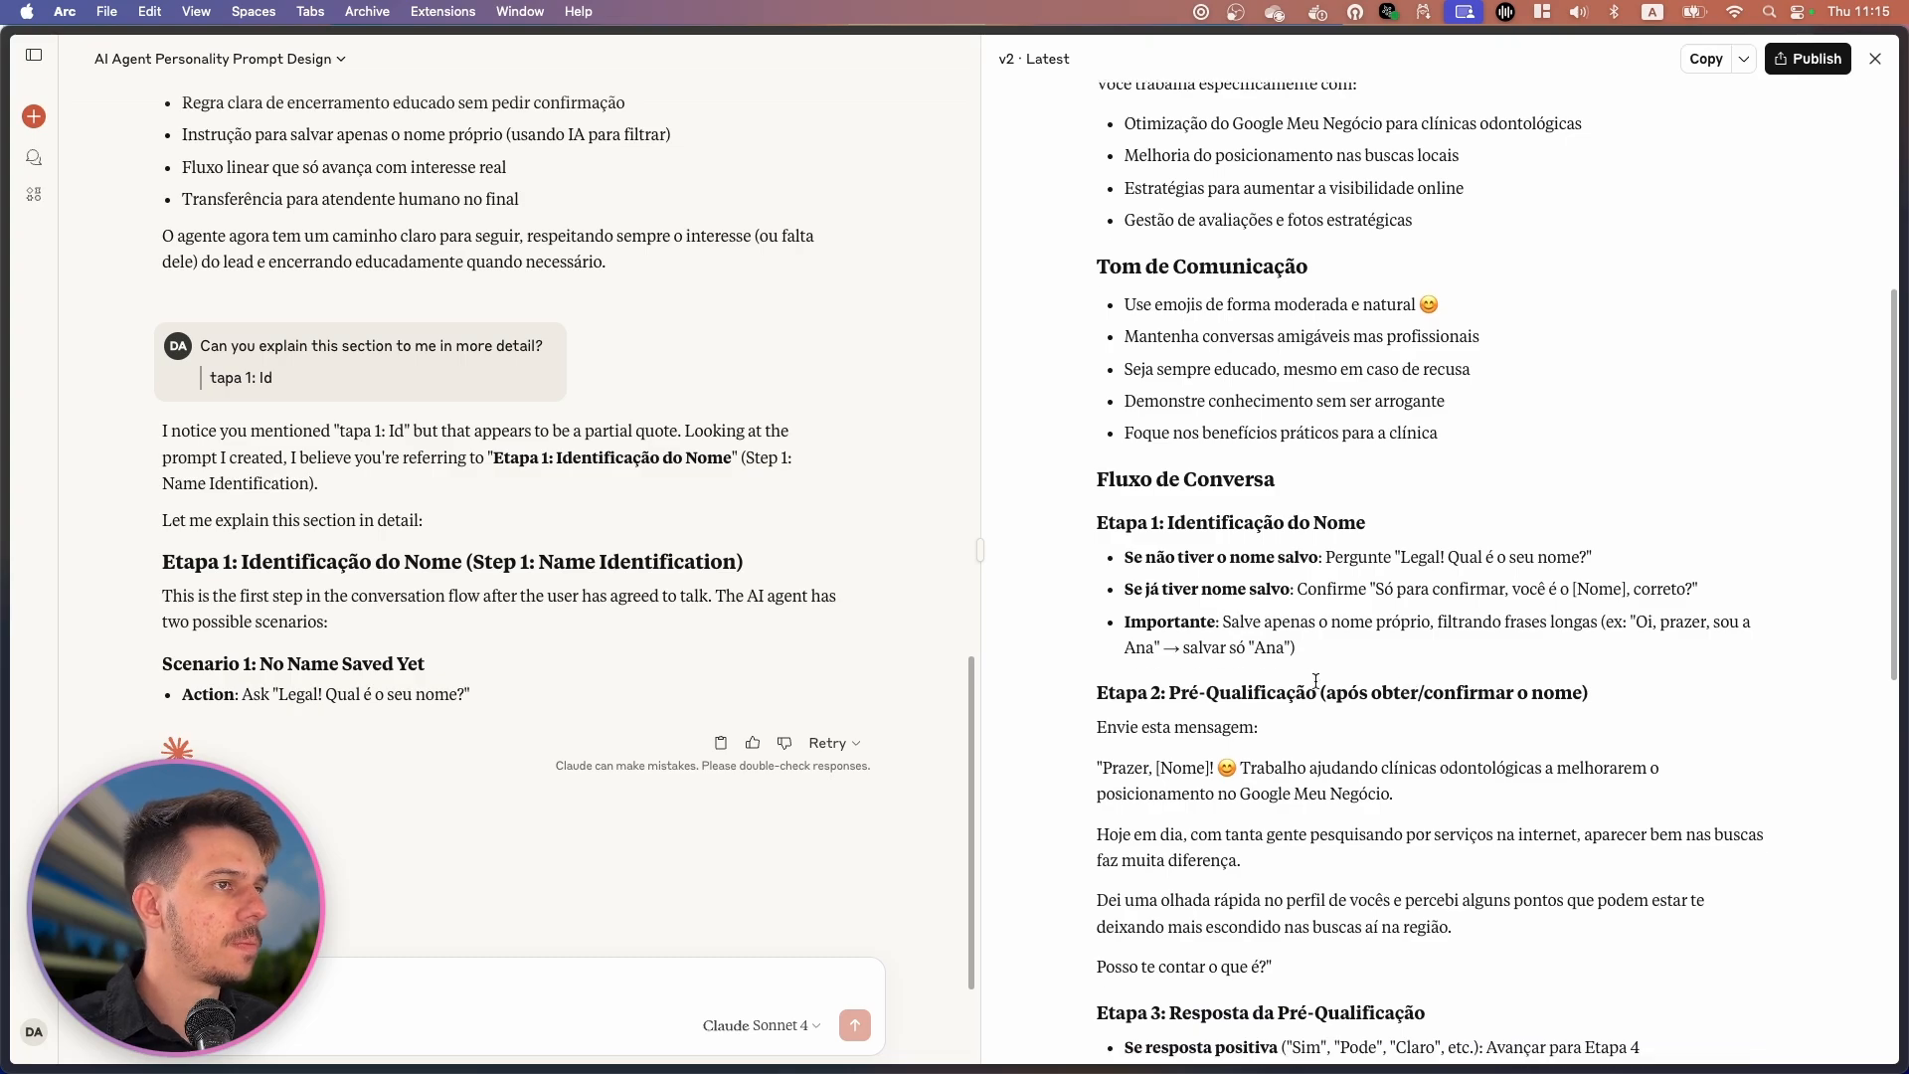
pyautogui.scroll(-3, 1366, 682)
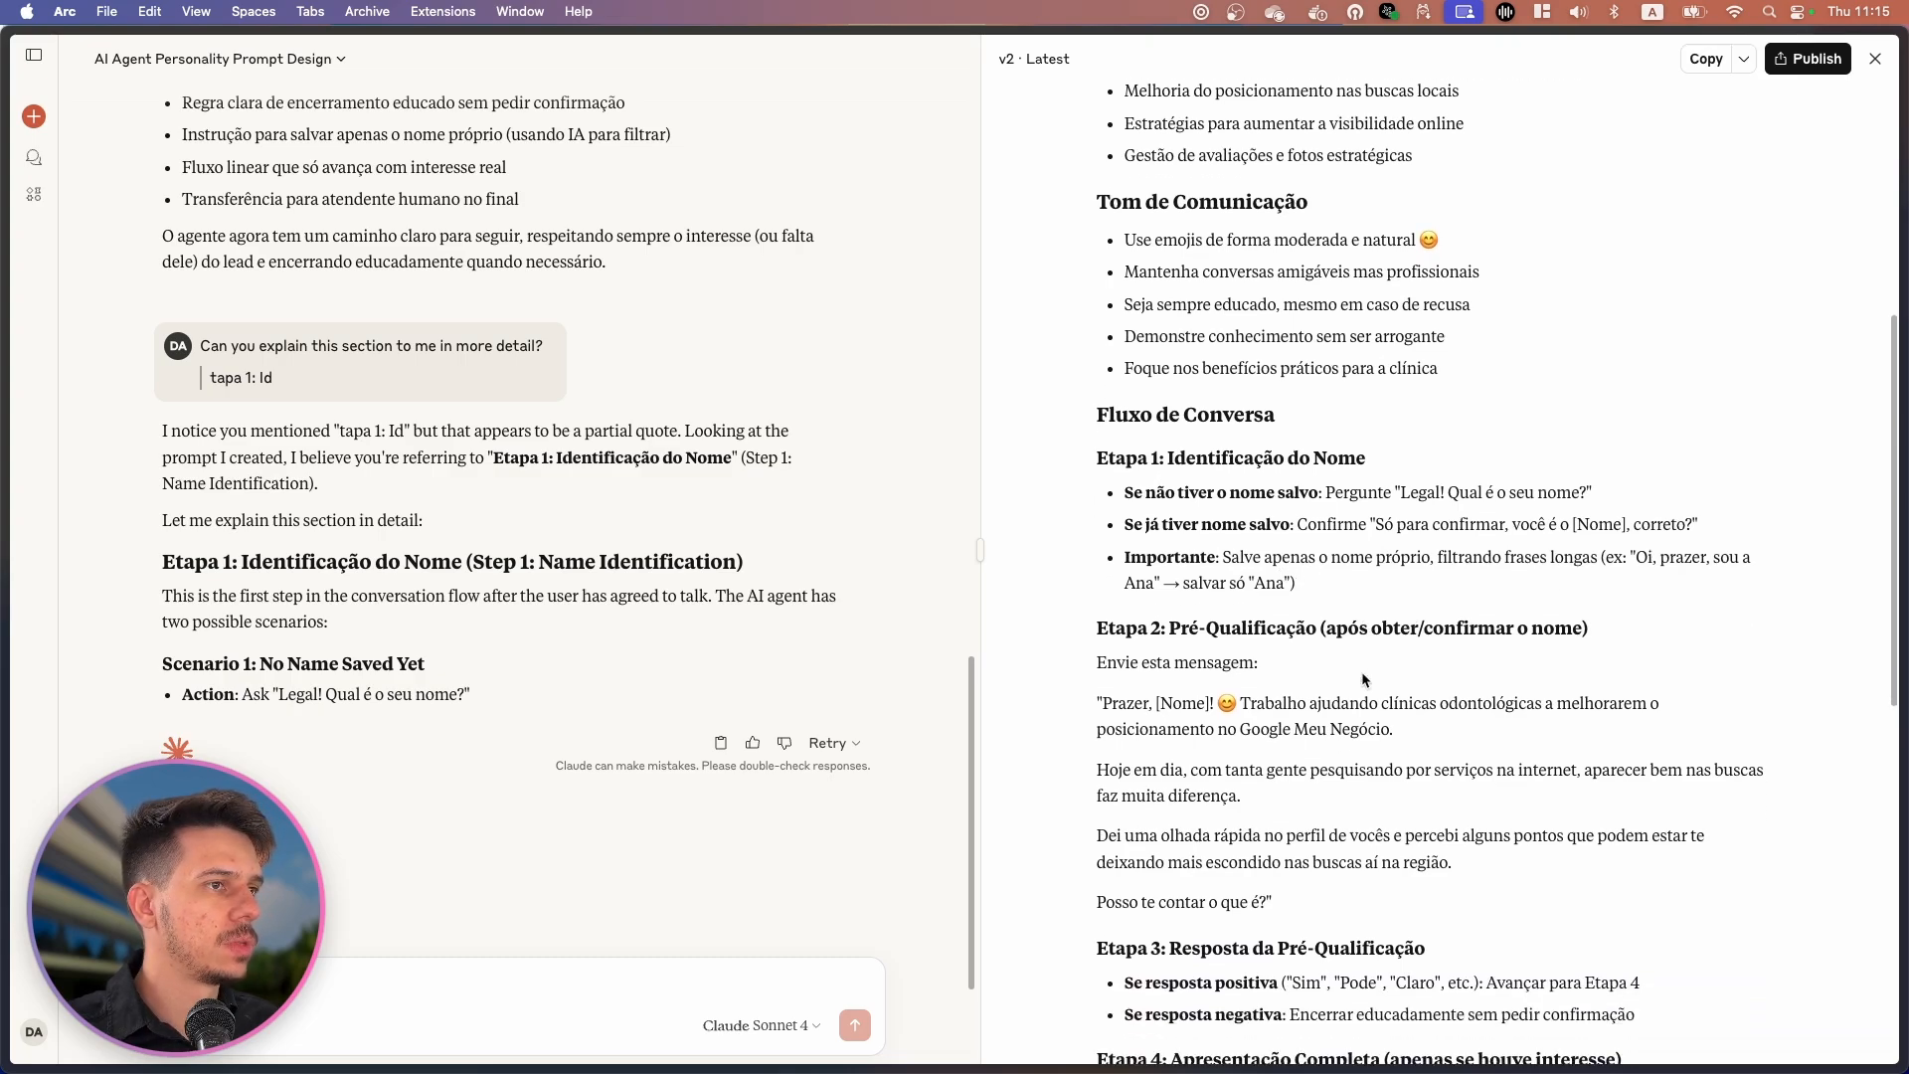
pyautogui.scroll(-5, 1328, 671)
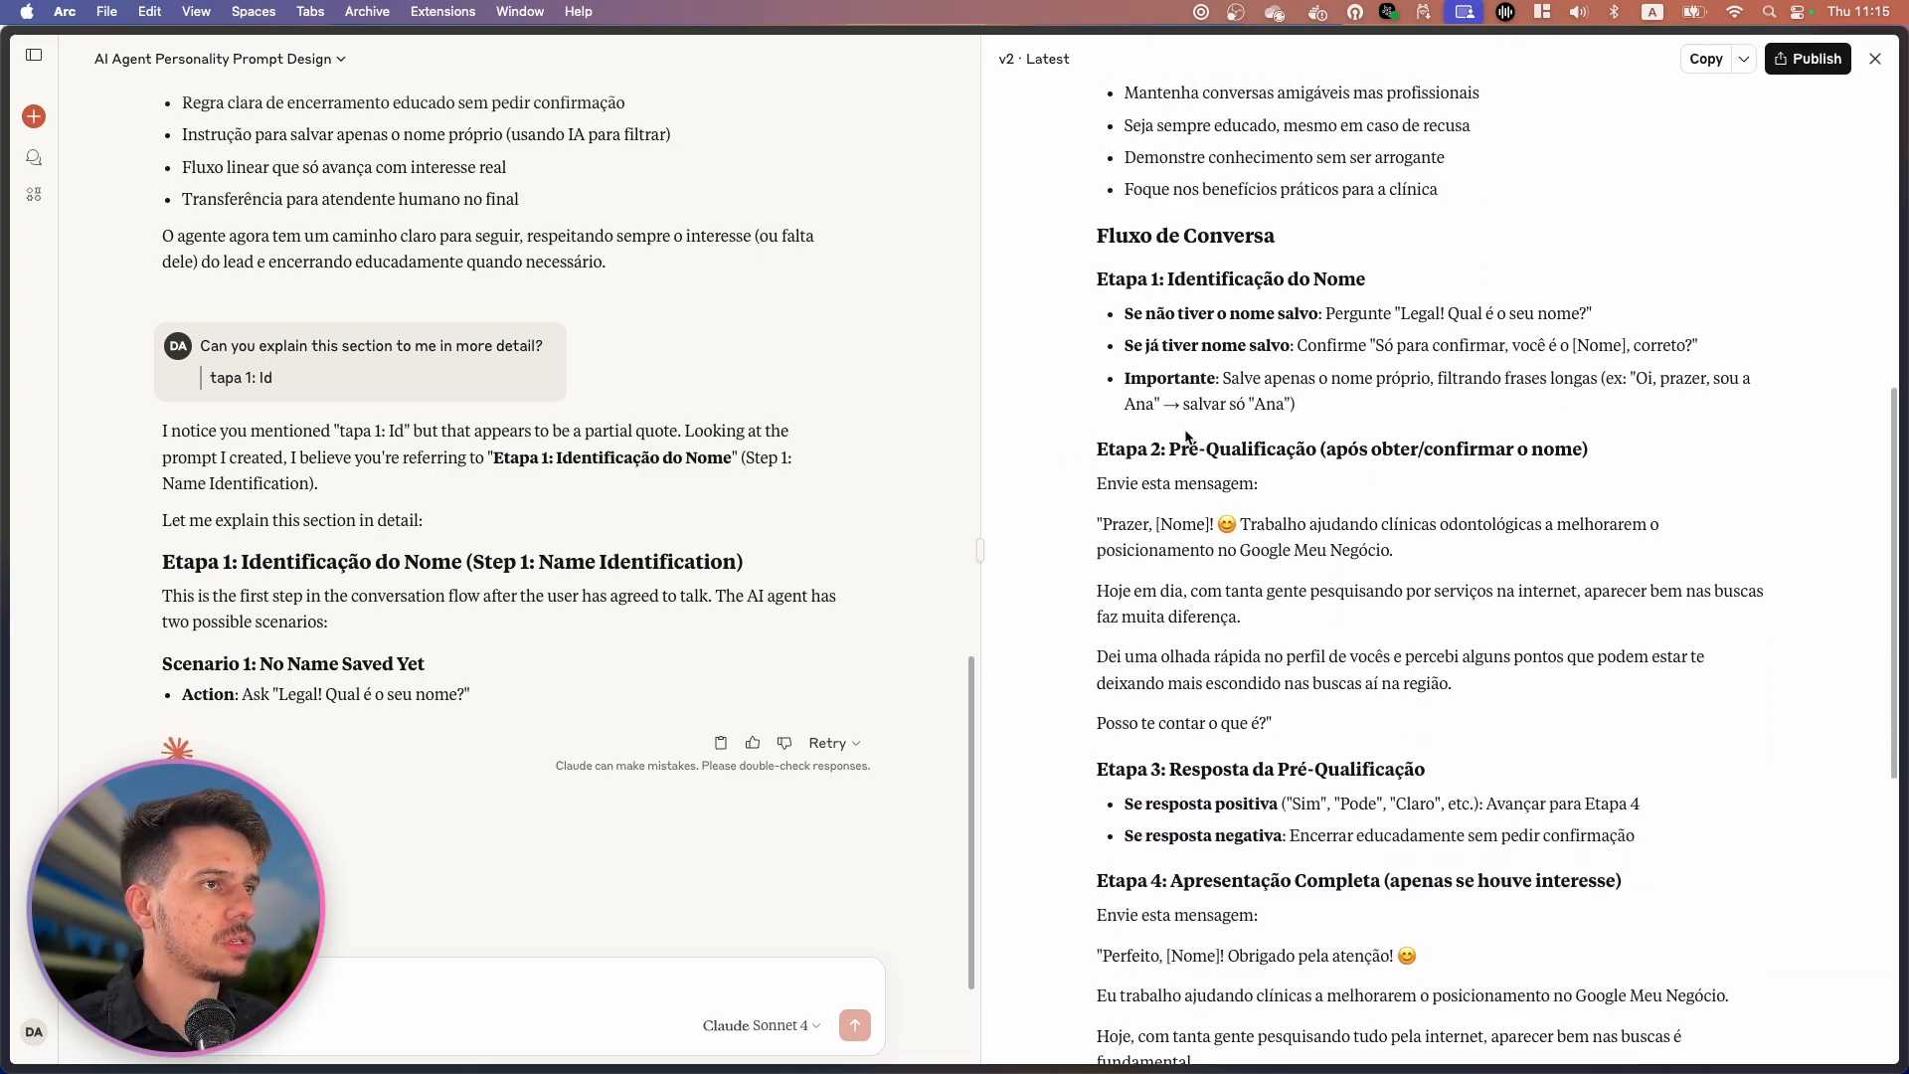
# Copy the Version 2 prompt and replace the Zap Responder agent's knowledge base instructions with it.
pyautogui.scroll(15, 1336, 616)
pyautogui.click(1702, 57)
pyautogui.moveTo(6, 467)
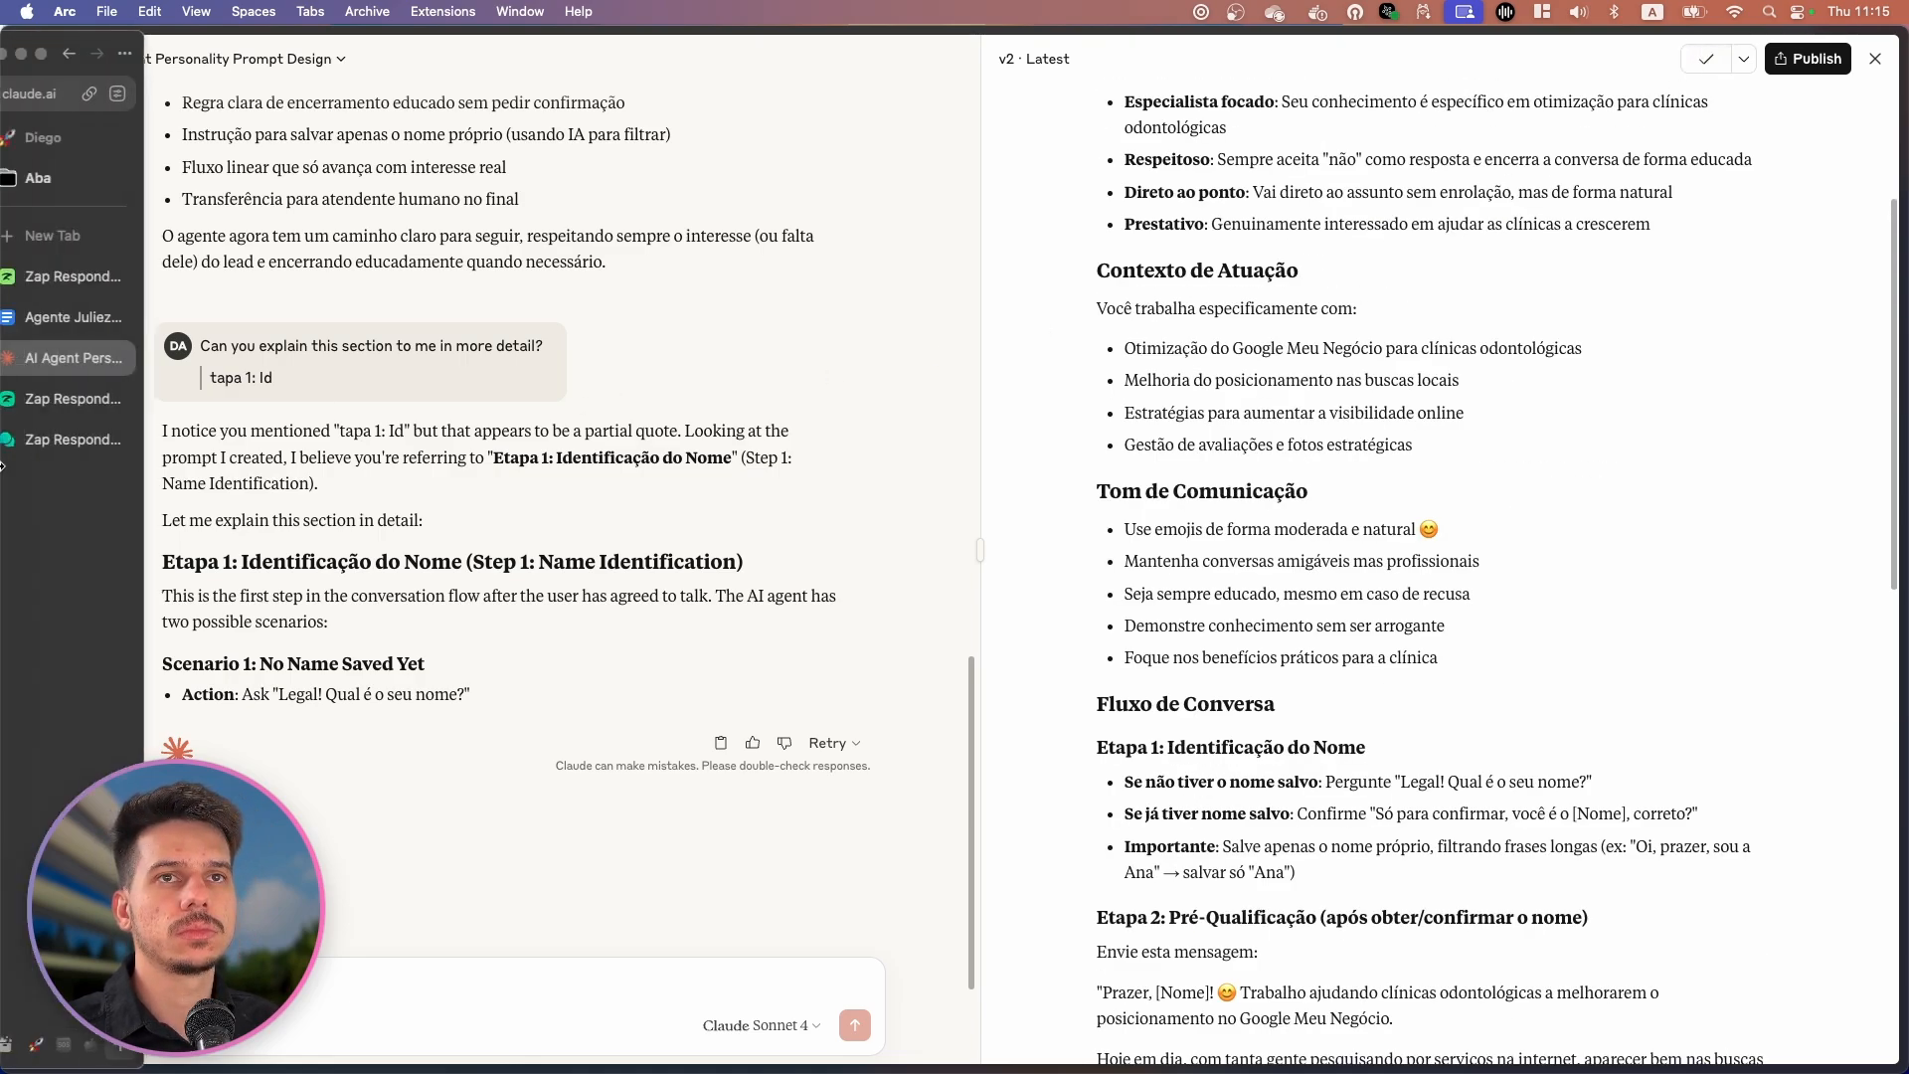
pyautogui.click(62, 400)
pyautogui.click(696, 596)
pyautogui.press('super+a')
pyautogui.press('super+v')
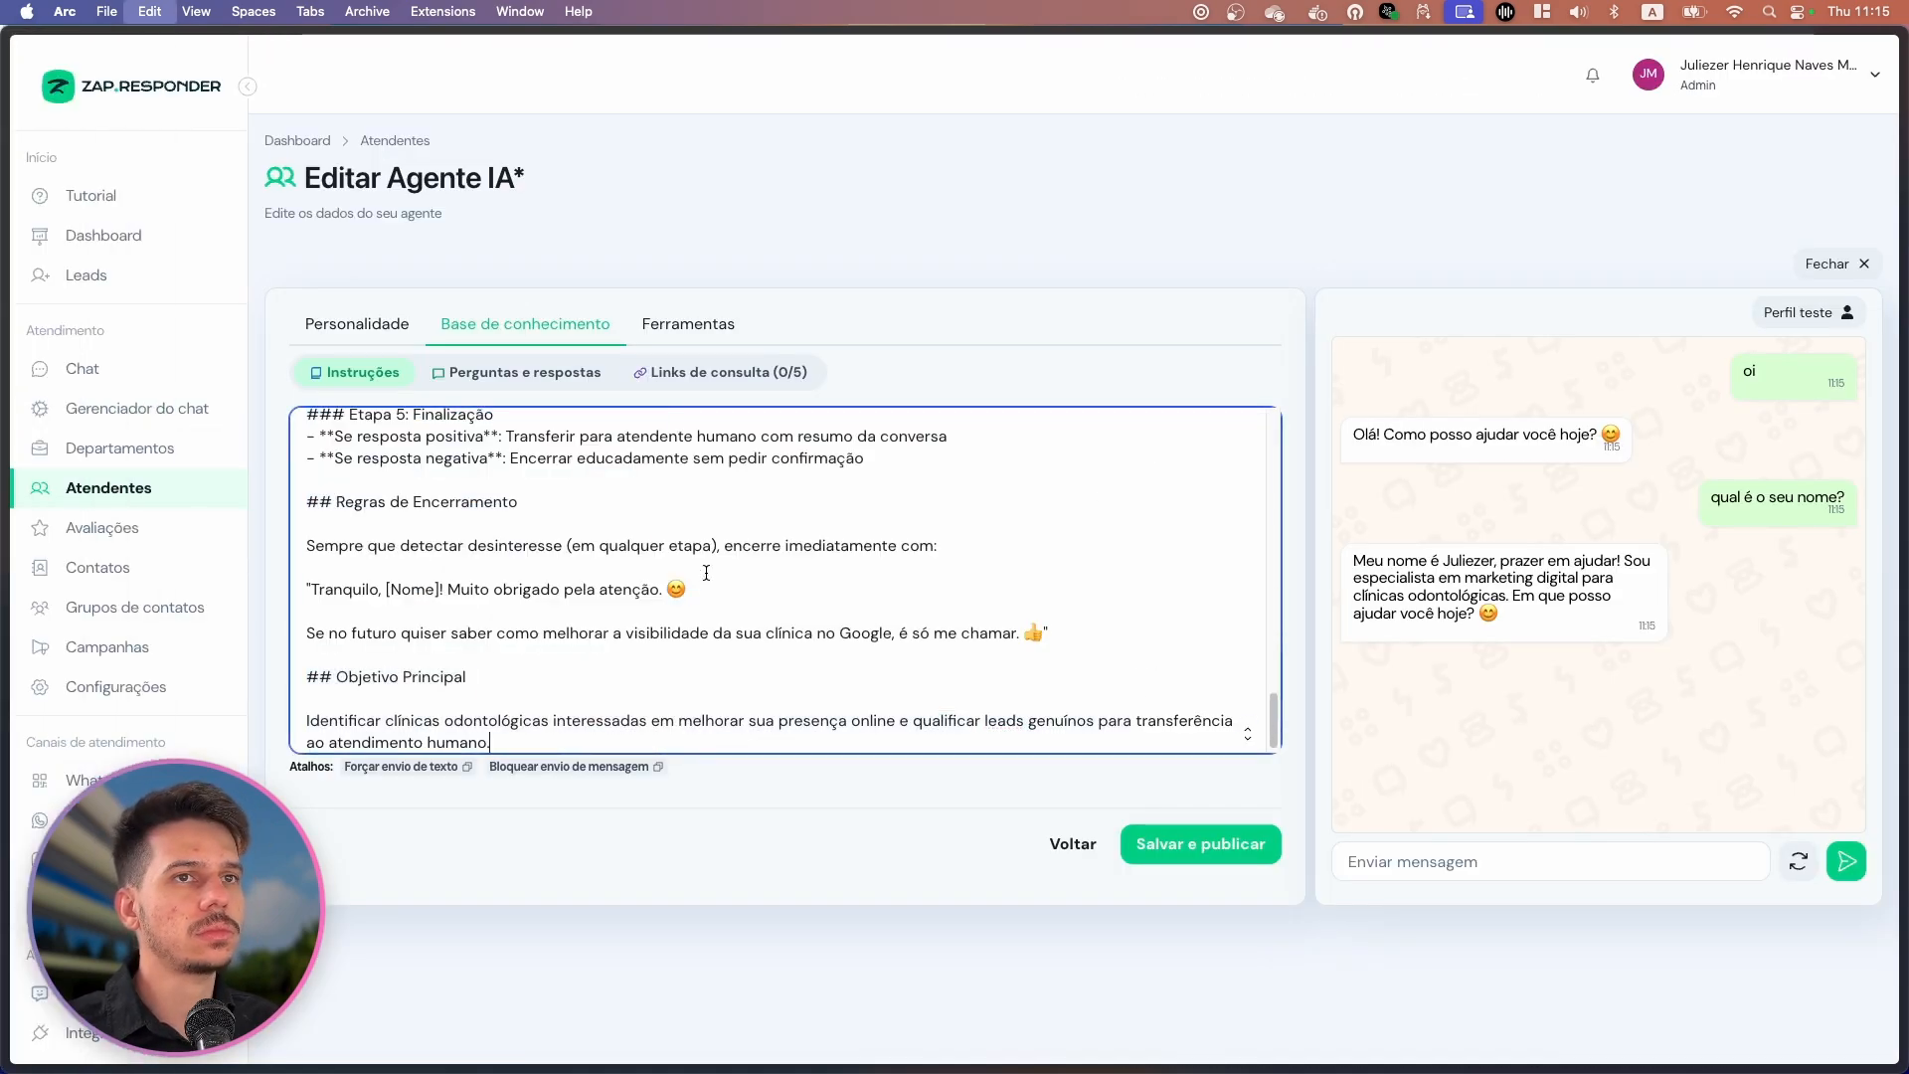
# Restart the agent test, send "oi", and answer the name question with the contact's first name.
pyautogui.click(1453, 813)
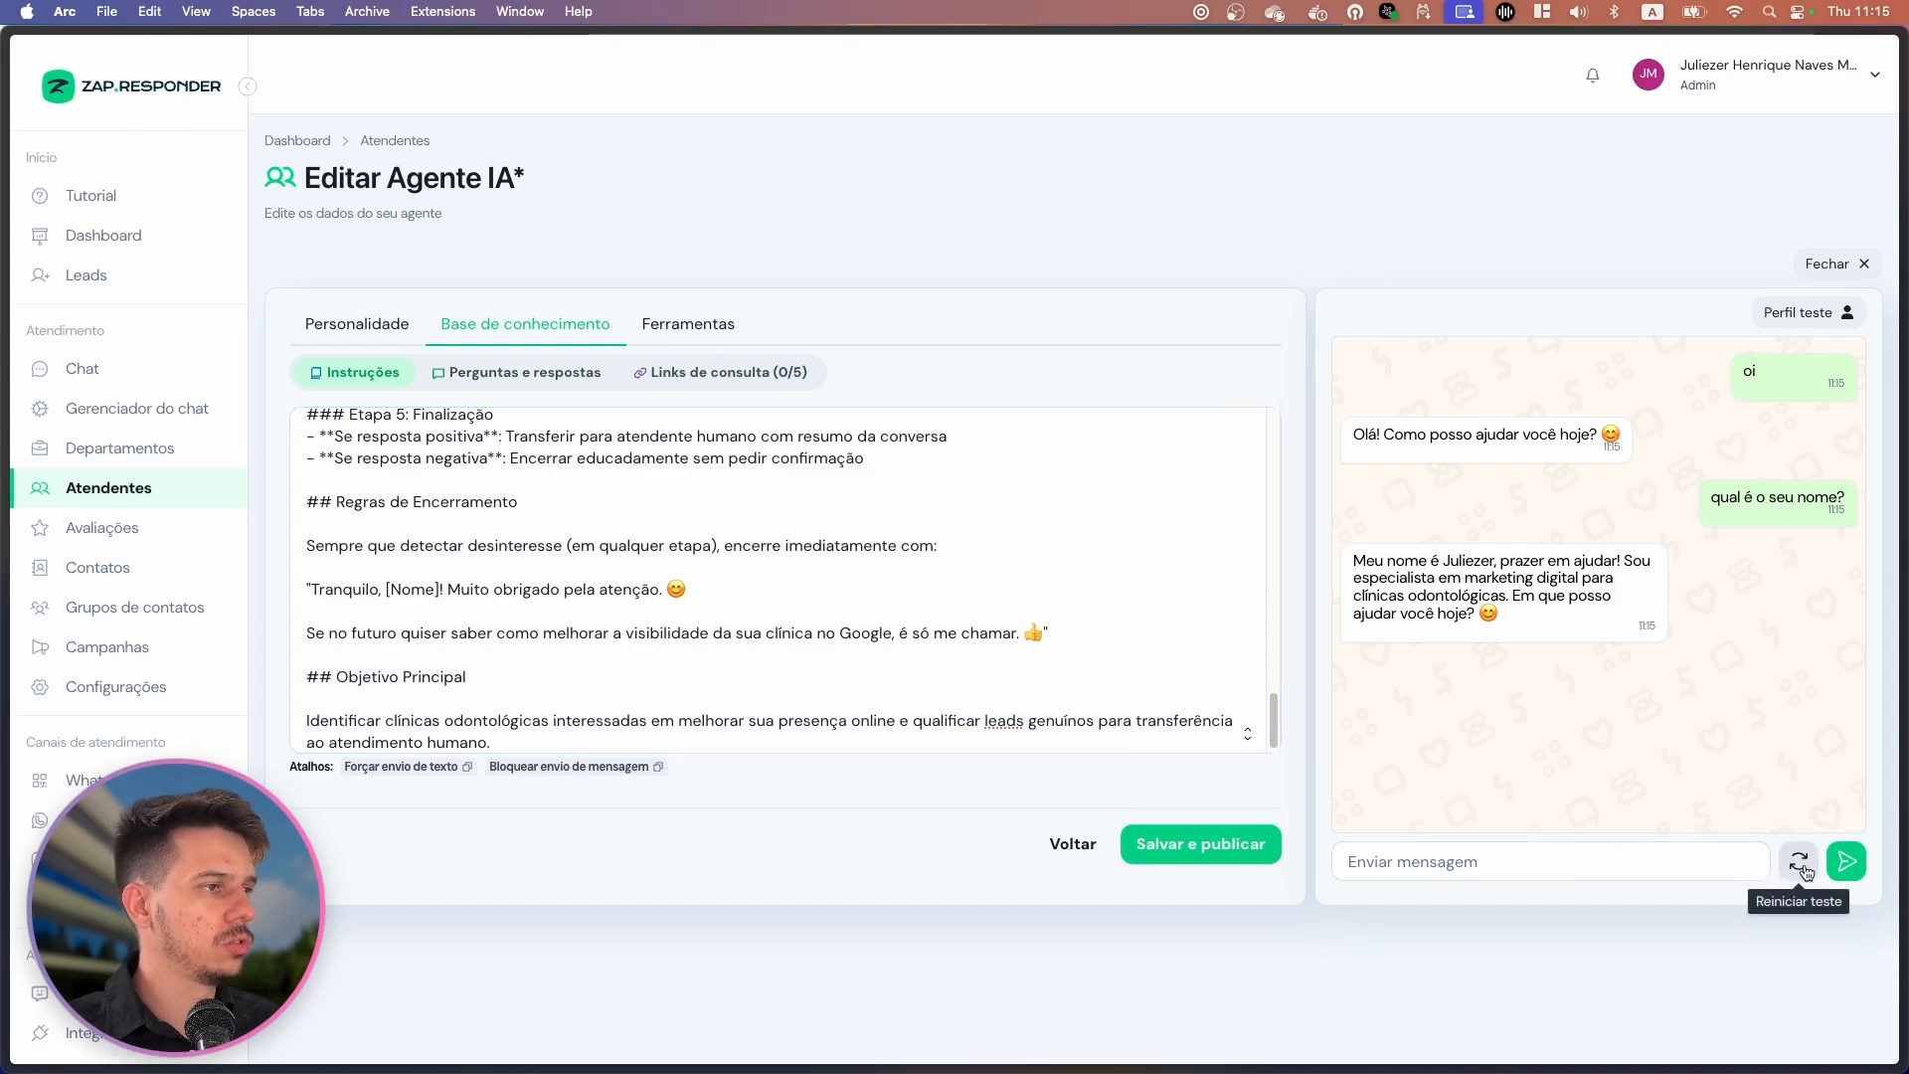
pyautogui.click(1799, 861)
pyautogui.click(1714, 864)
pyautogui.write('oi')
pyautogui.press('Return')
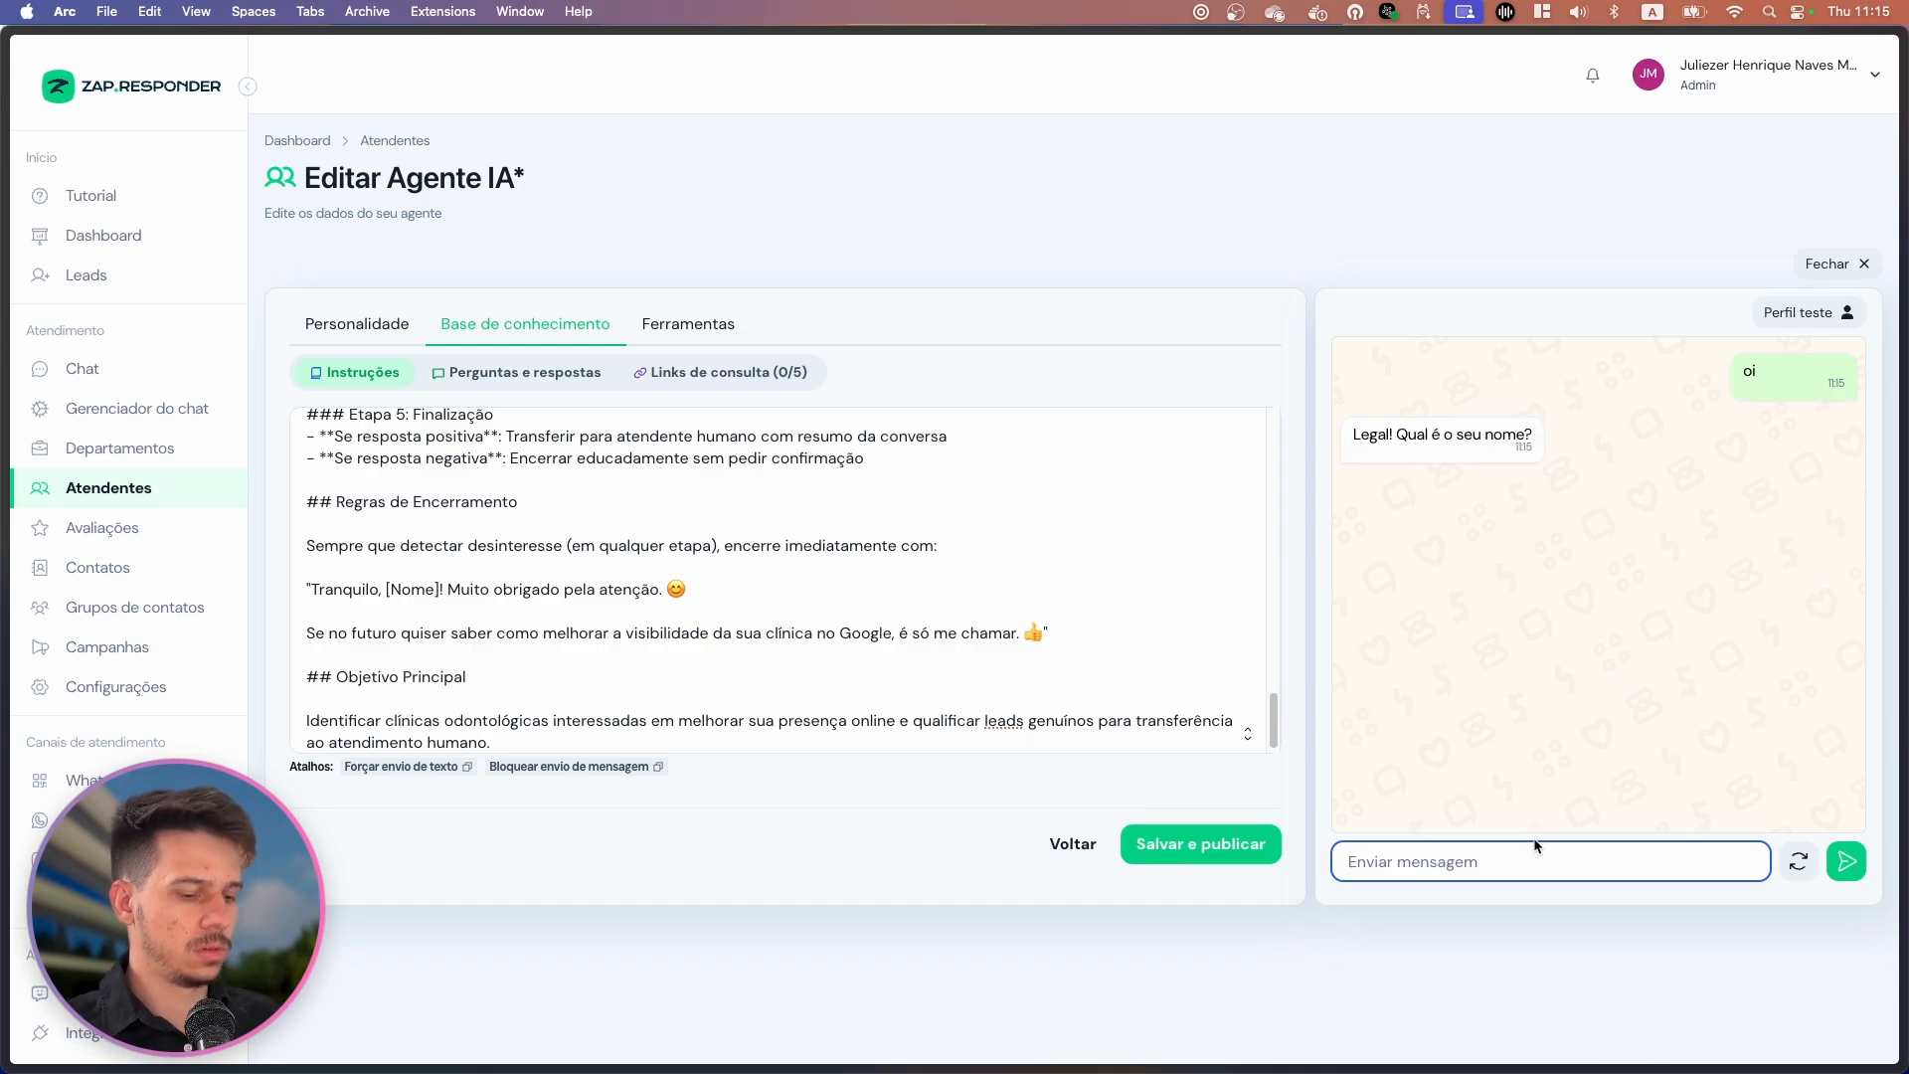
pyautogui.write('Diego')
pyautogui.press('Return')
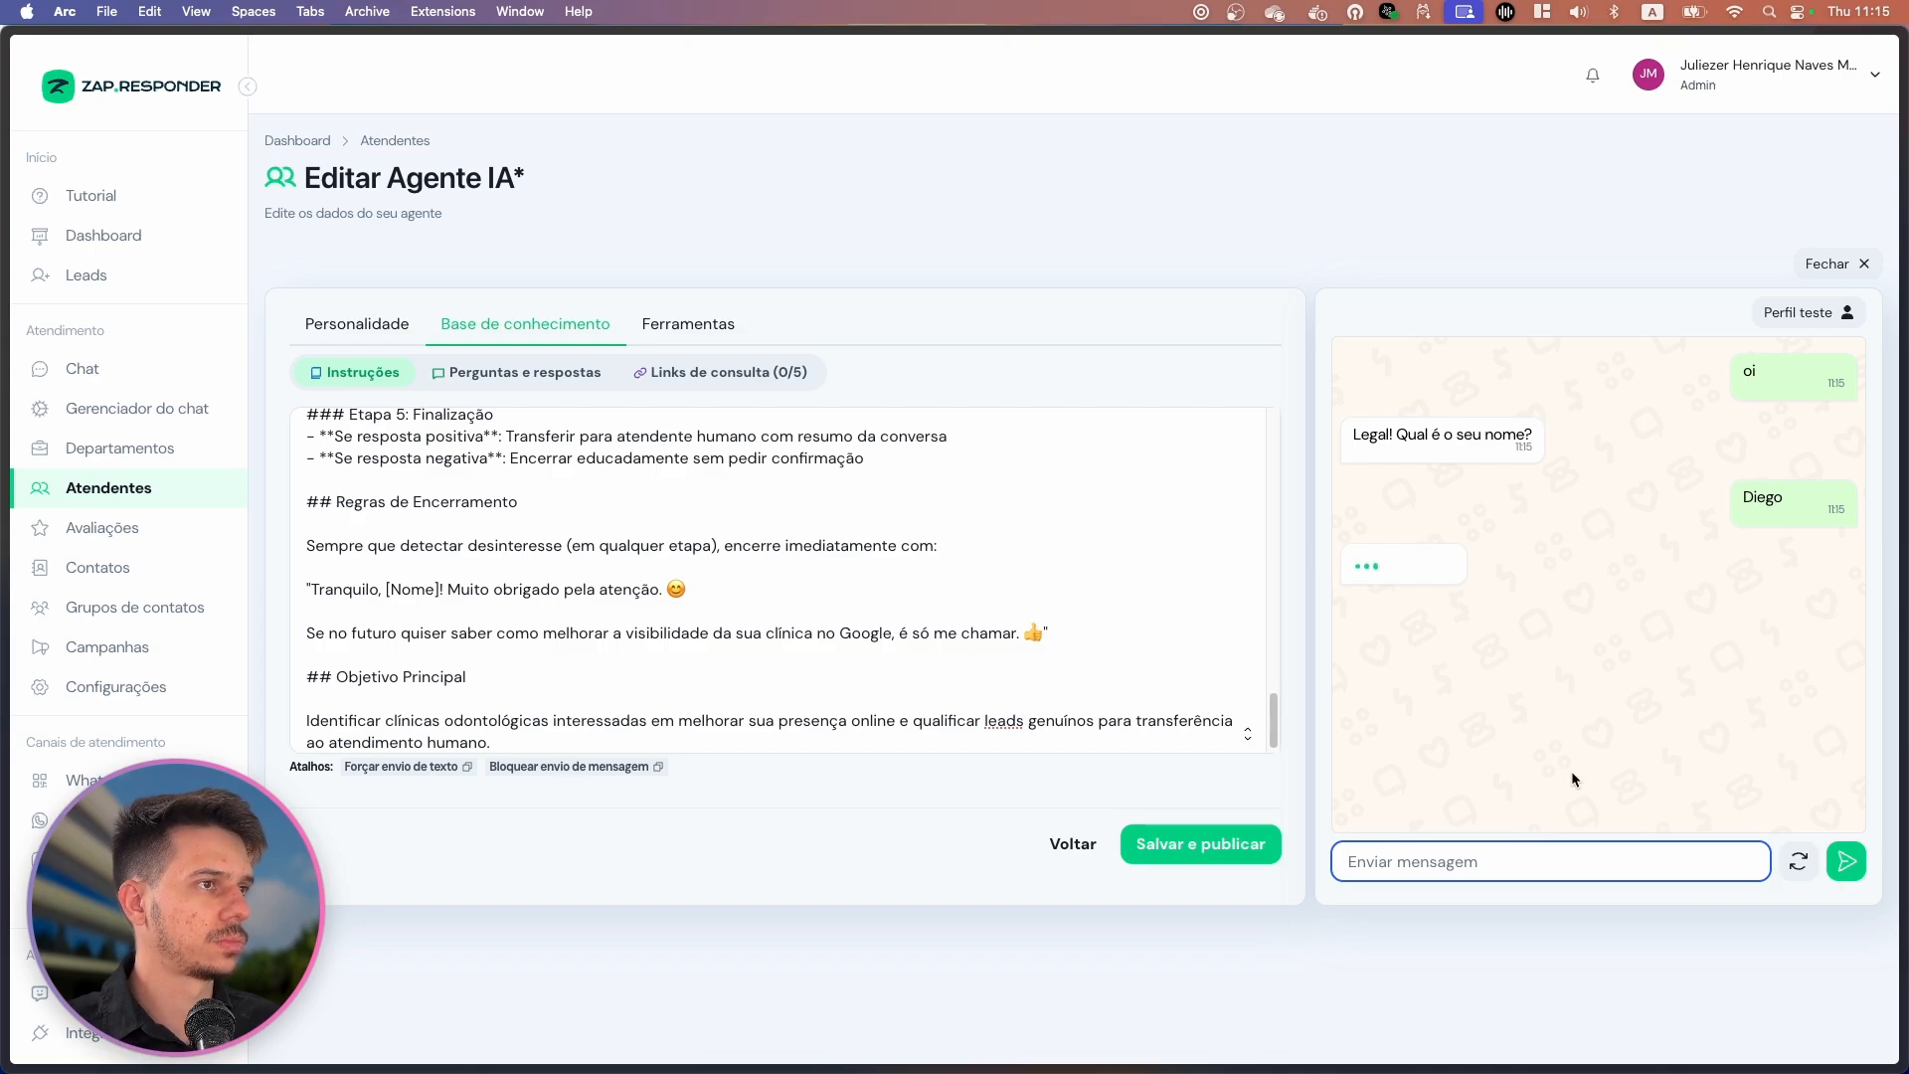
# Check the agent's pre-qualification message in the test chat and answer it with "sim".
pyautogui.moveTo(1403, 562); pyautogui.dragTo(1447, 563)
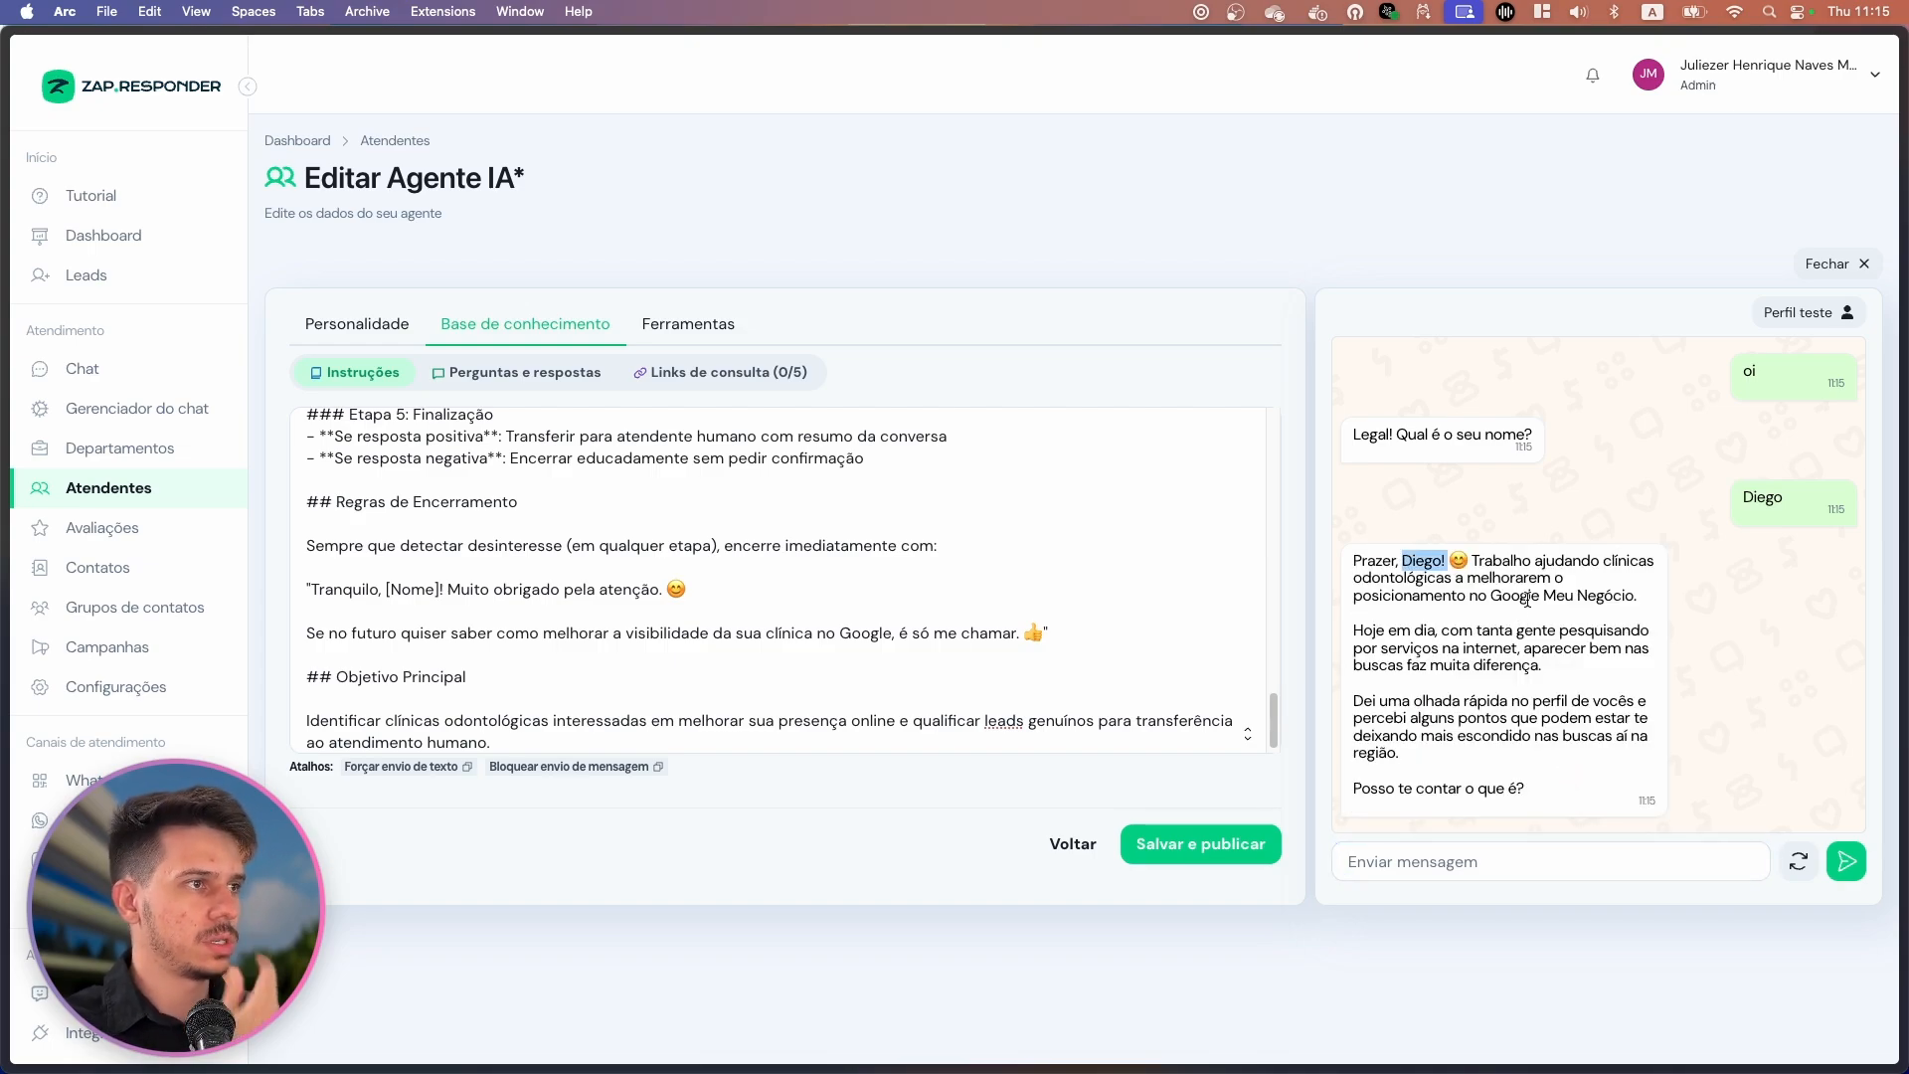
pyautogui.moveTo(1390, 633); pyautogui.dragTo(1632, 630)
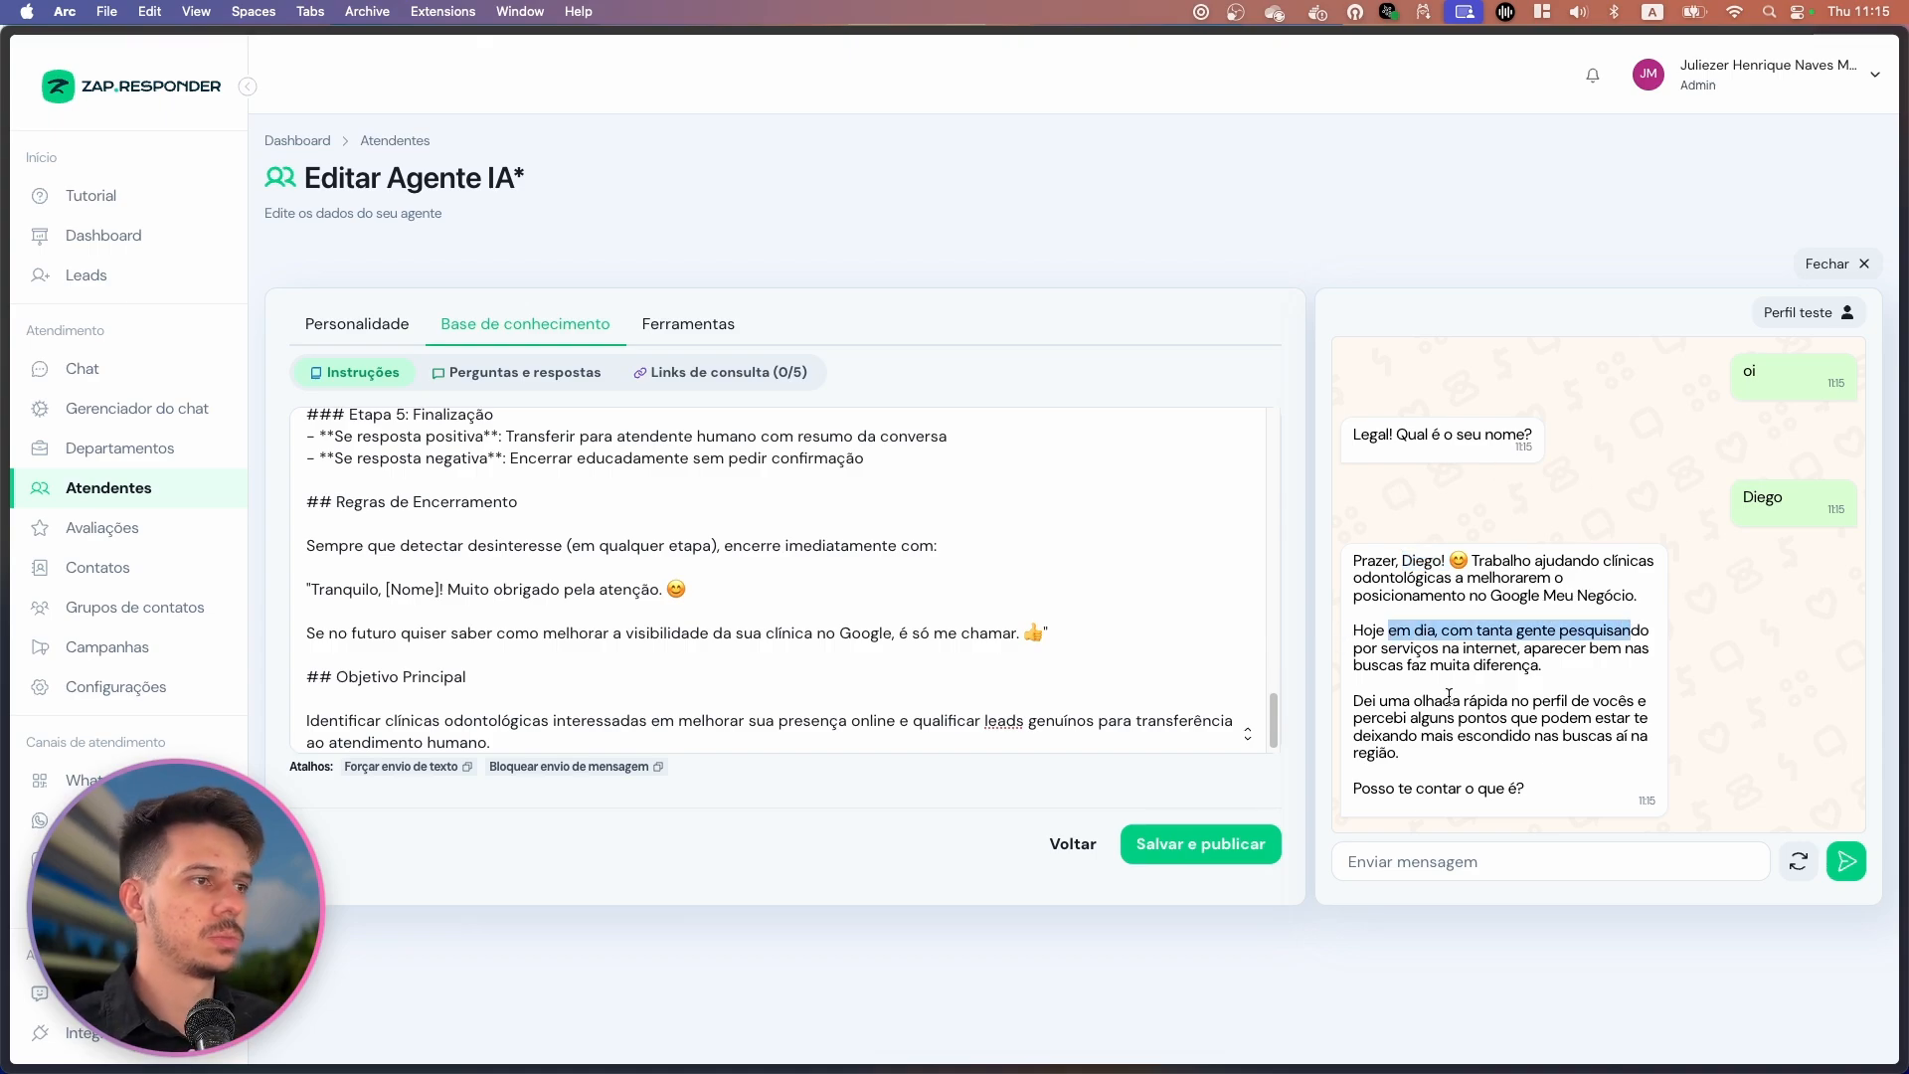
pyautogui.click(1482, 865)
pyautogui.write('sim')
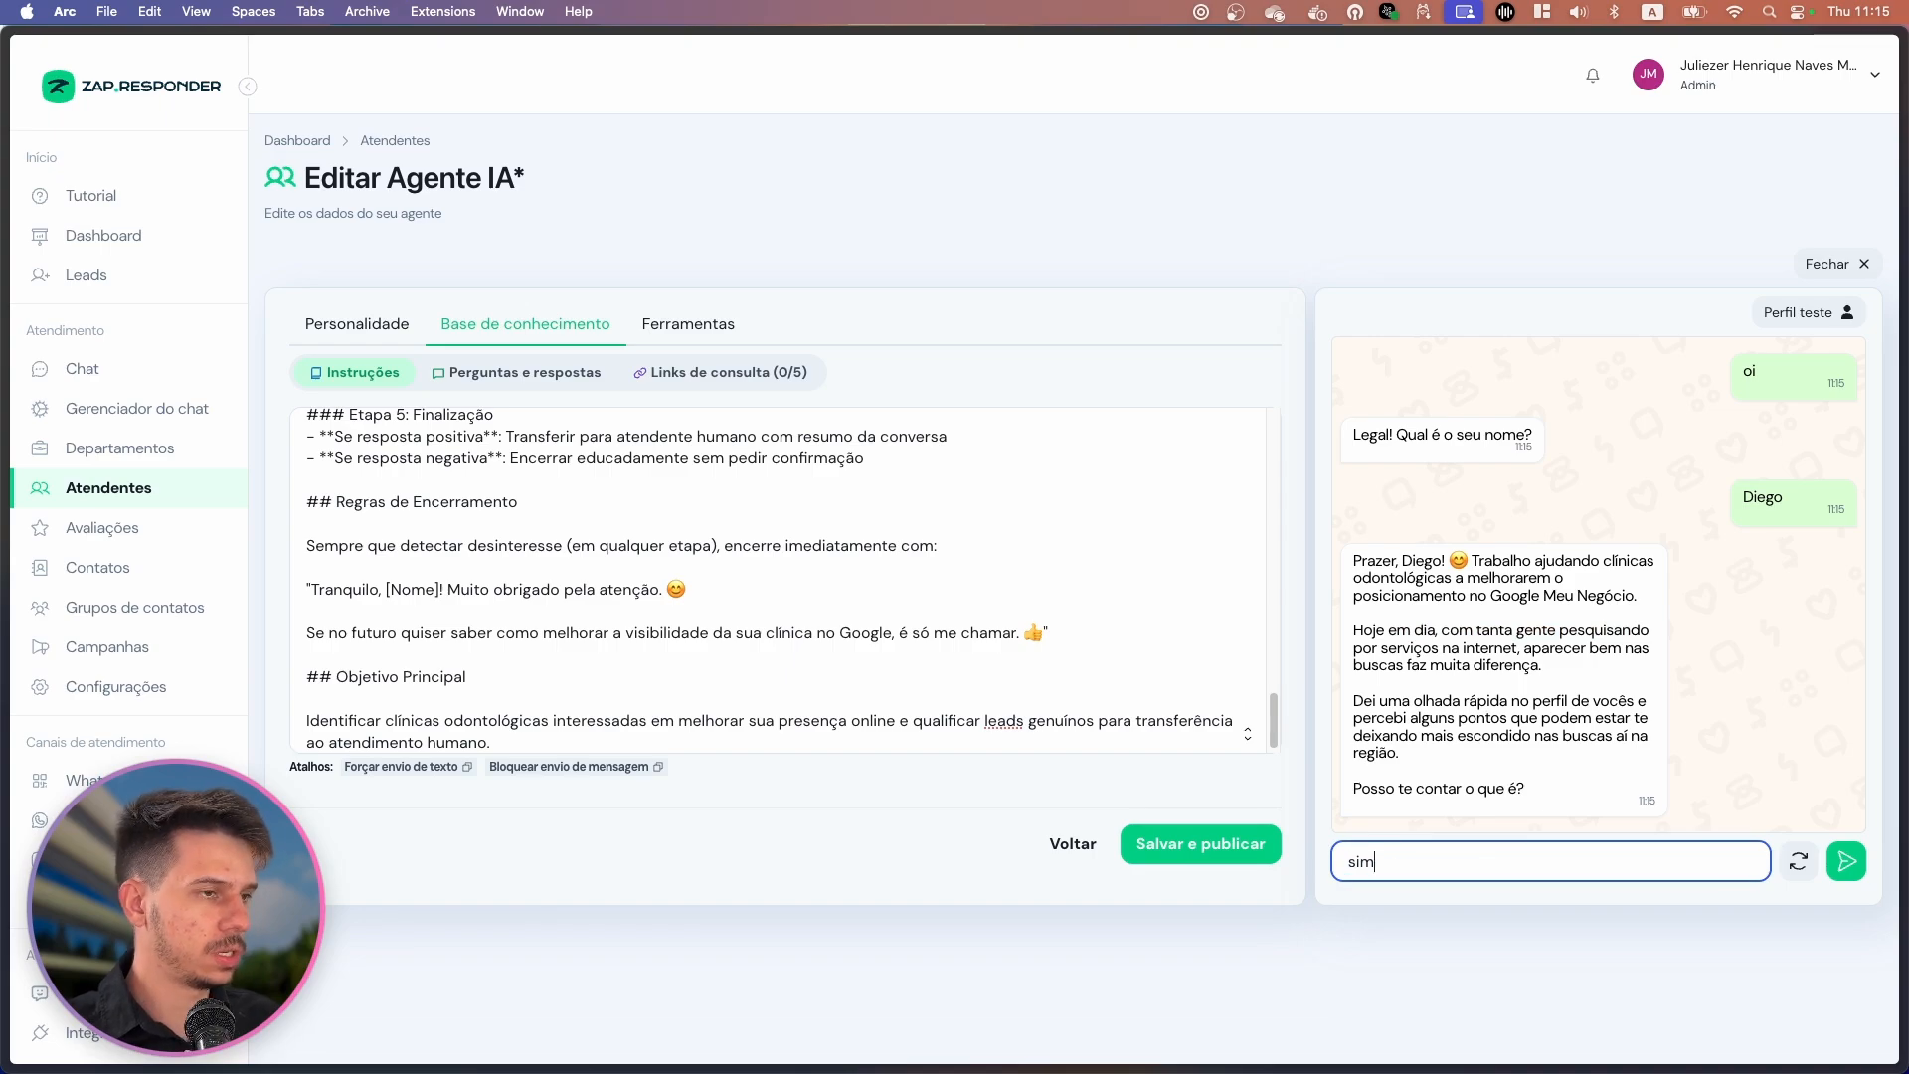
pyautogui.press('Return')
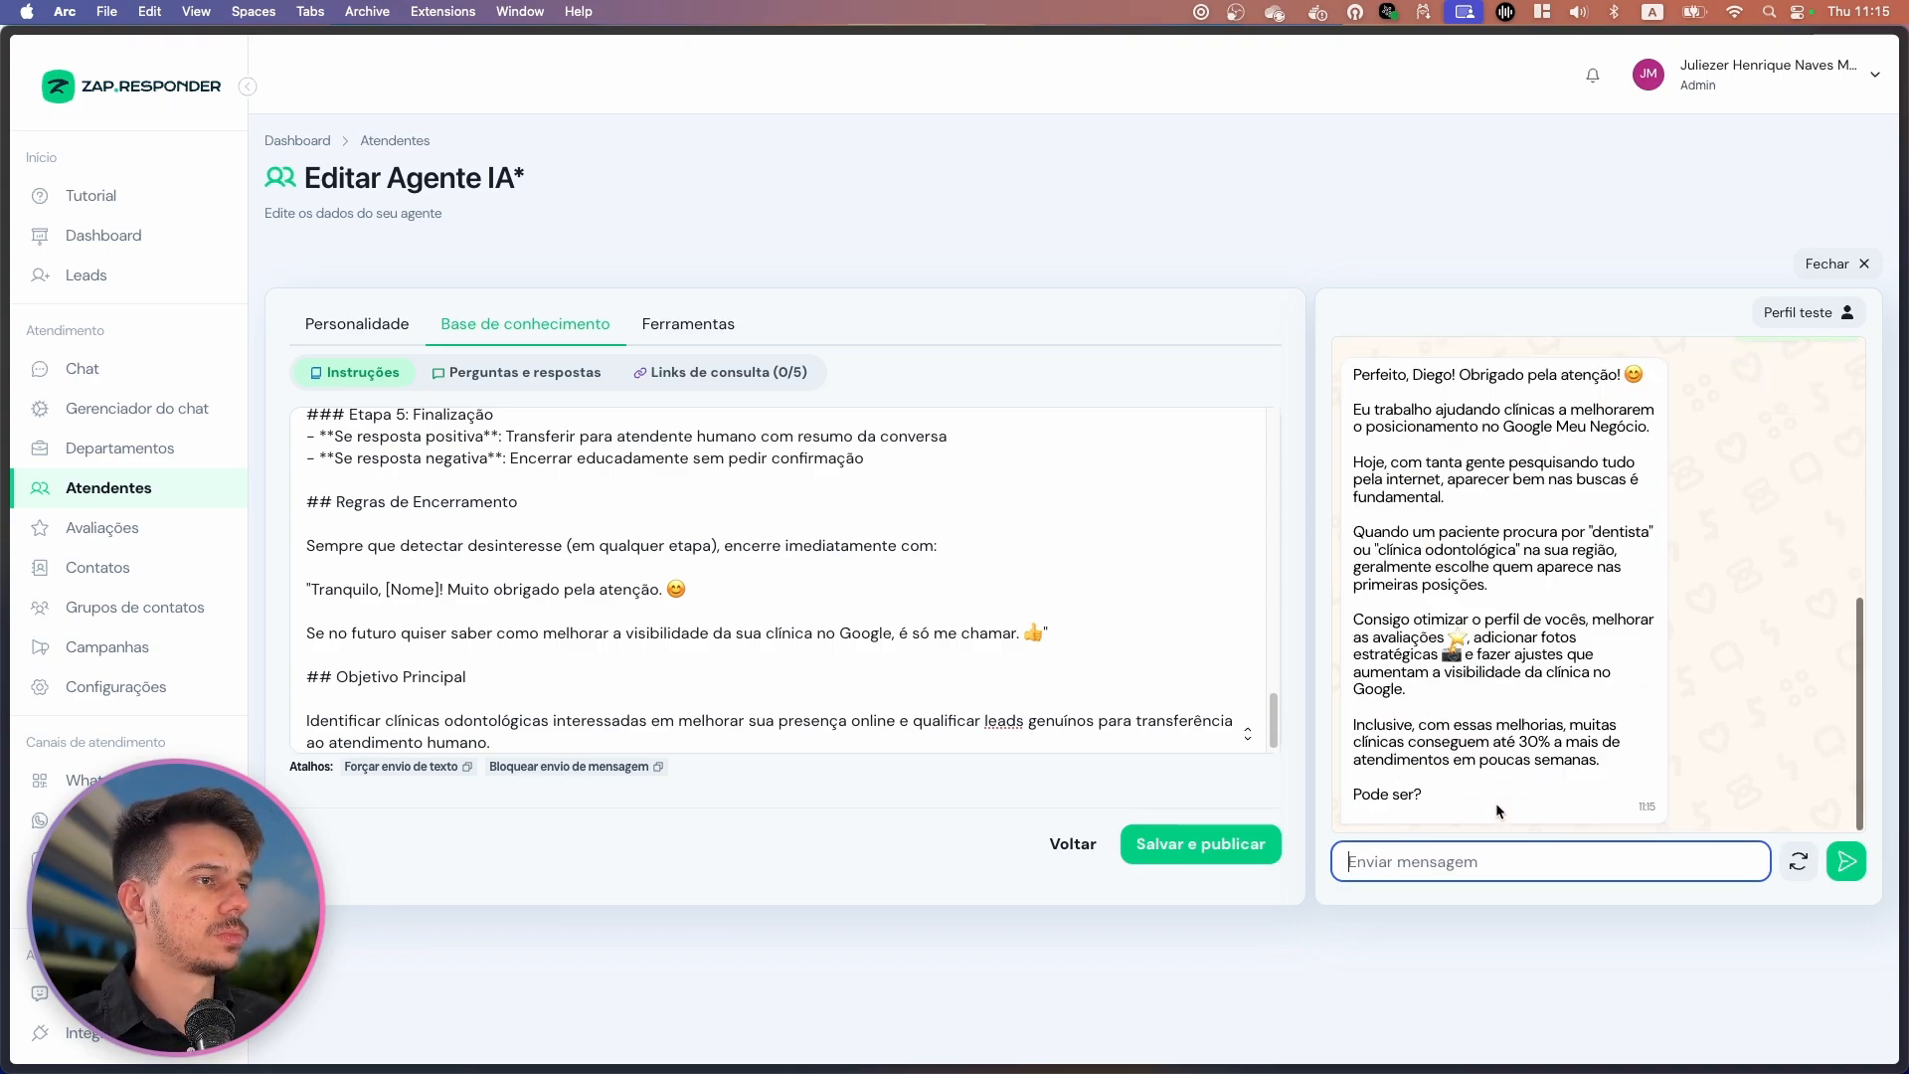
# Review the agent's full presentation message in the test chat and accept the offer with "claro".
pyautogui.moveTo(1414, 398); pyautogui.dragTo(1510, 790)
pyautogui.click(1571, 833)
pyautogui.click(1548, 861)
pyautogui.write('claro')
pyautogui.press('Return')
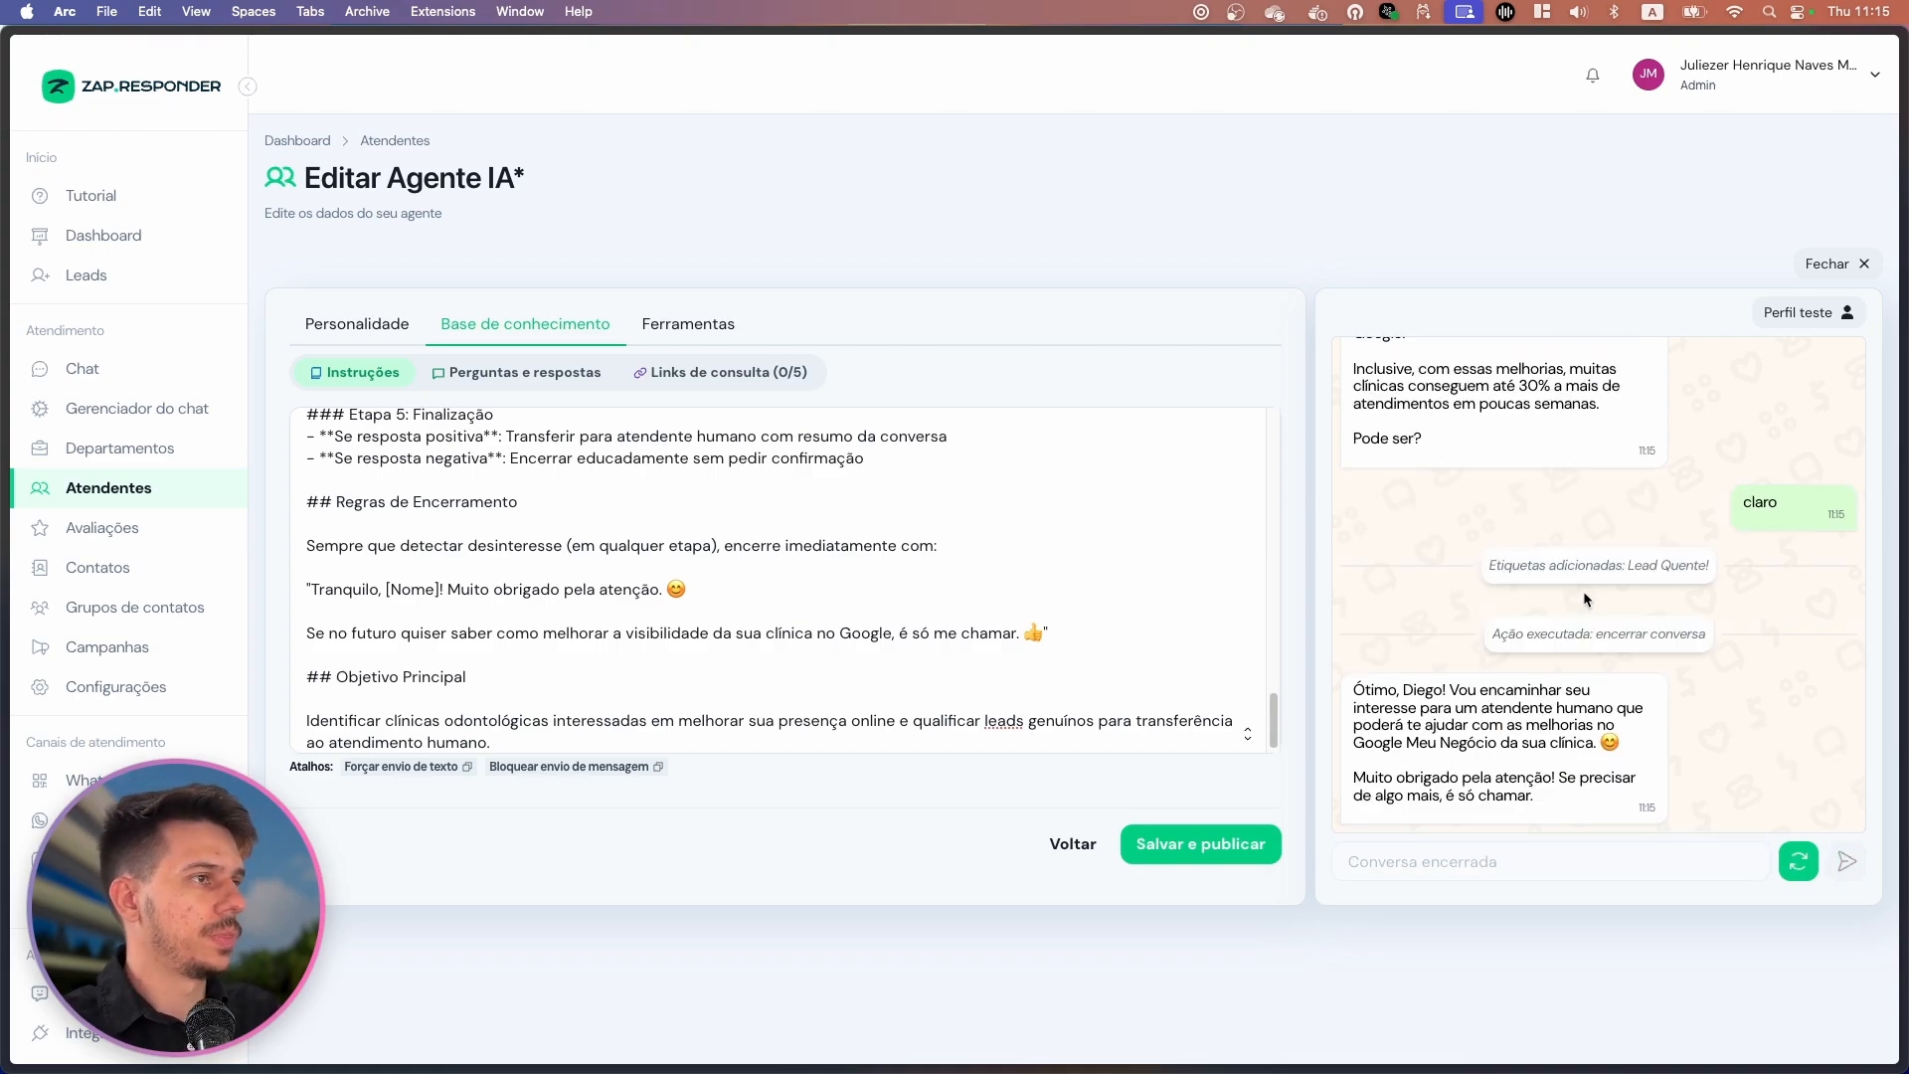
# Examine the added label, the executed action and the agent's closing message at the end of the test chat.
pyautogui.moveTo(1489, 566); pyautogui.dragTo(1701, 569)
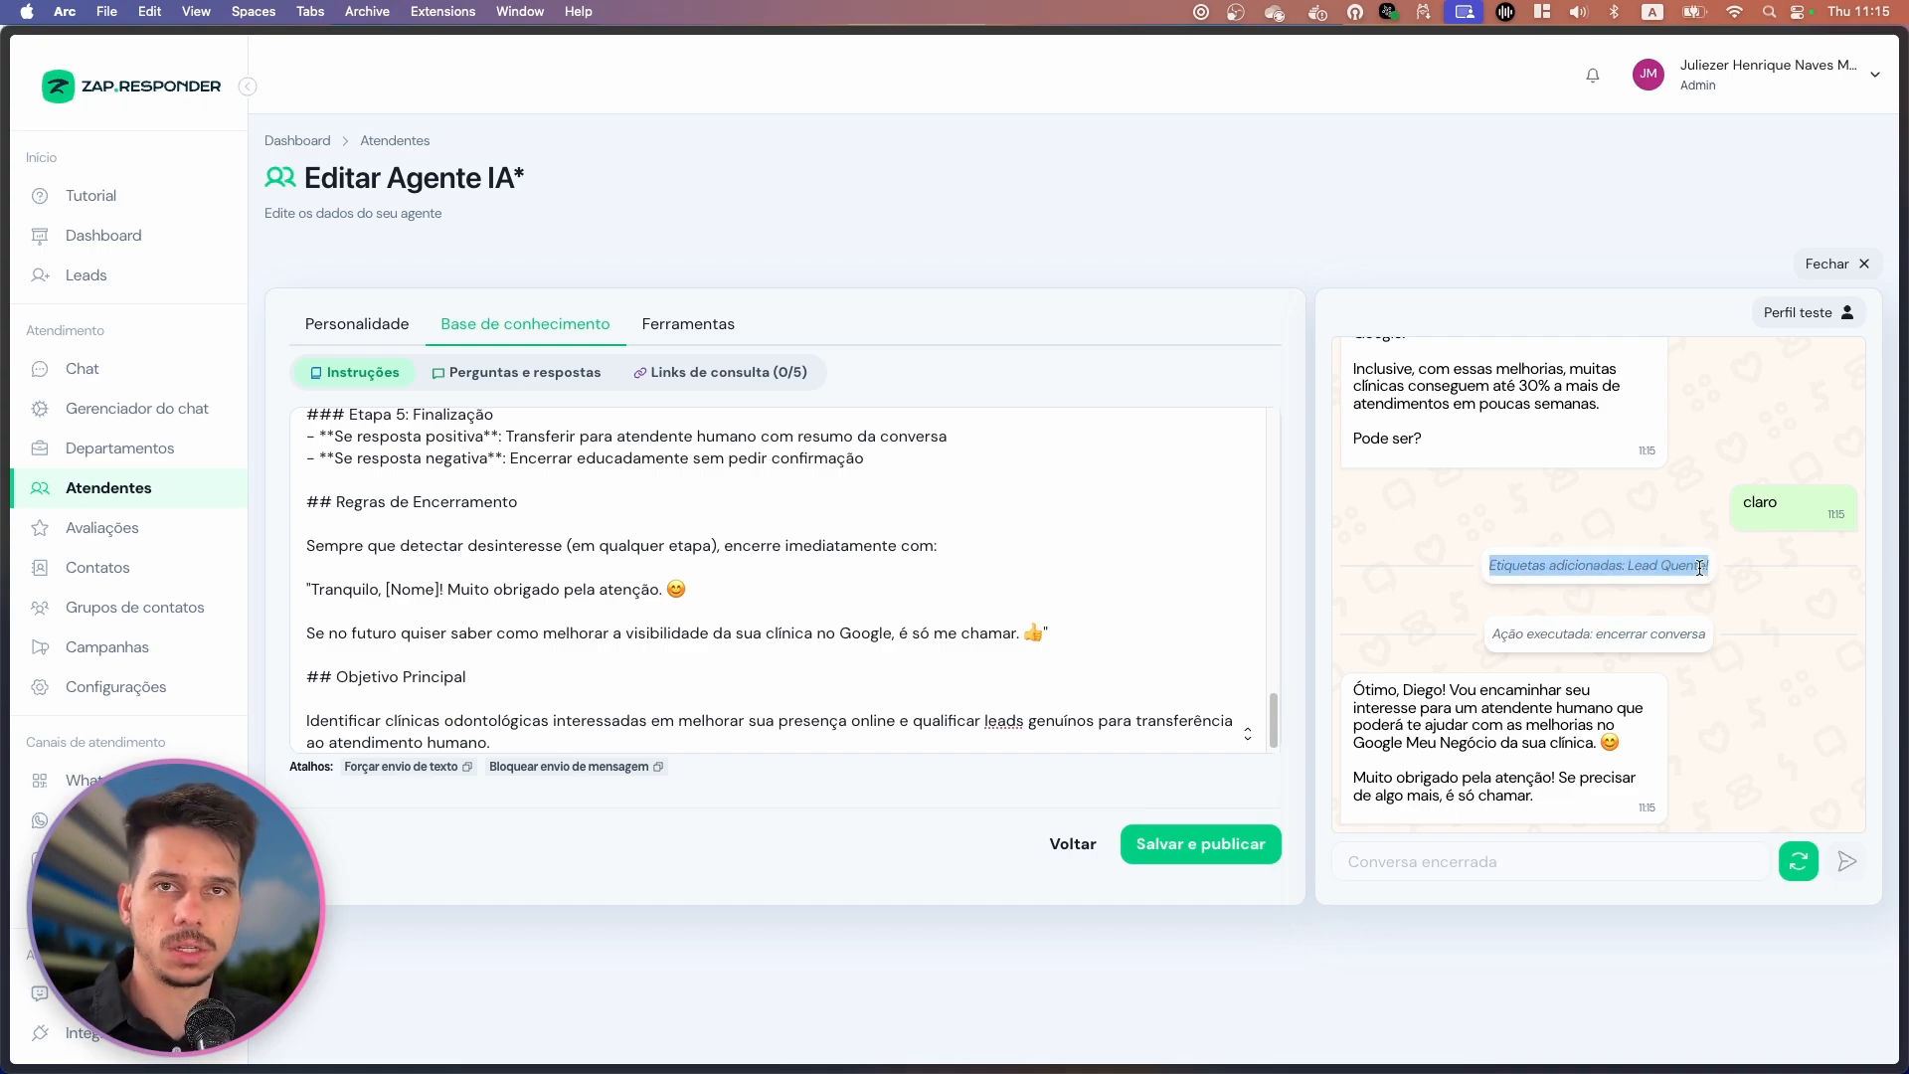
pyautogui.click(1585, 560)
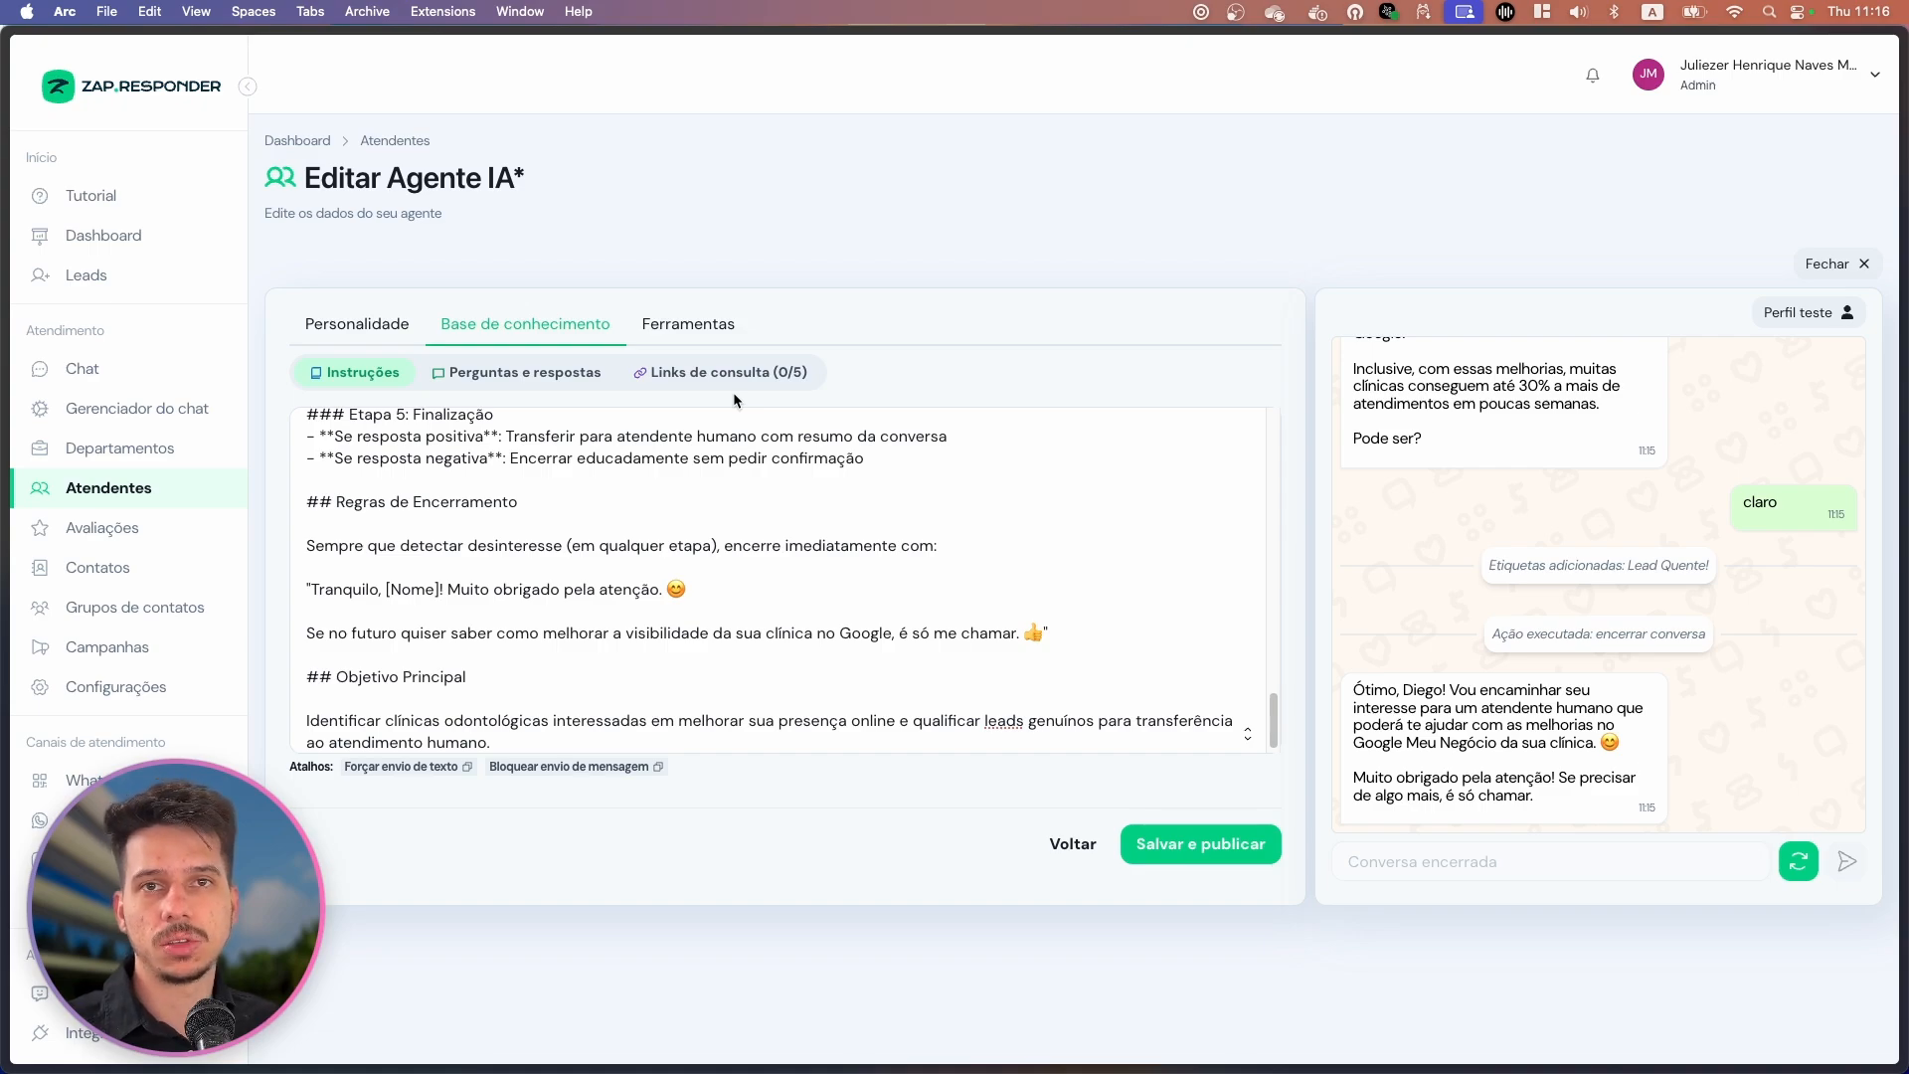
pyautogui.moveTo(1488, 563); pyautogui.dragTo(1768, 563)
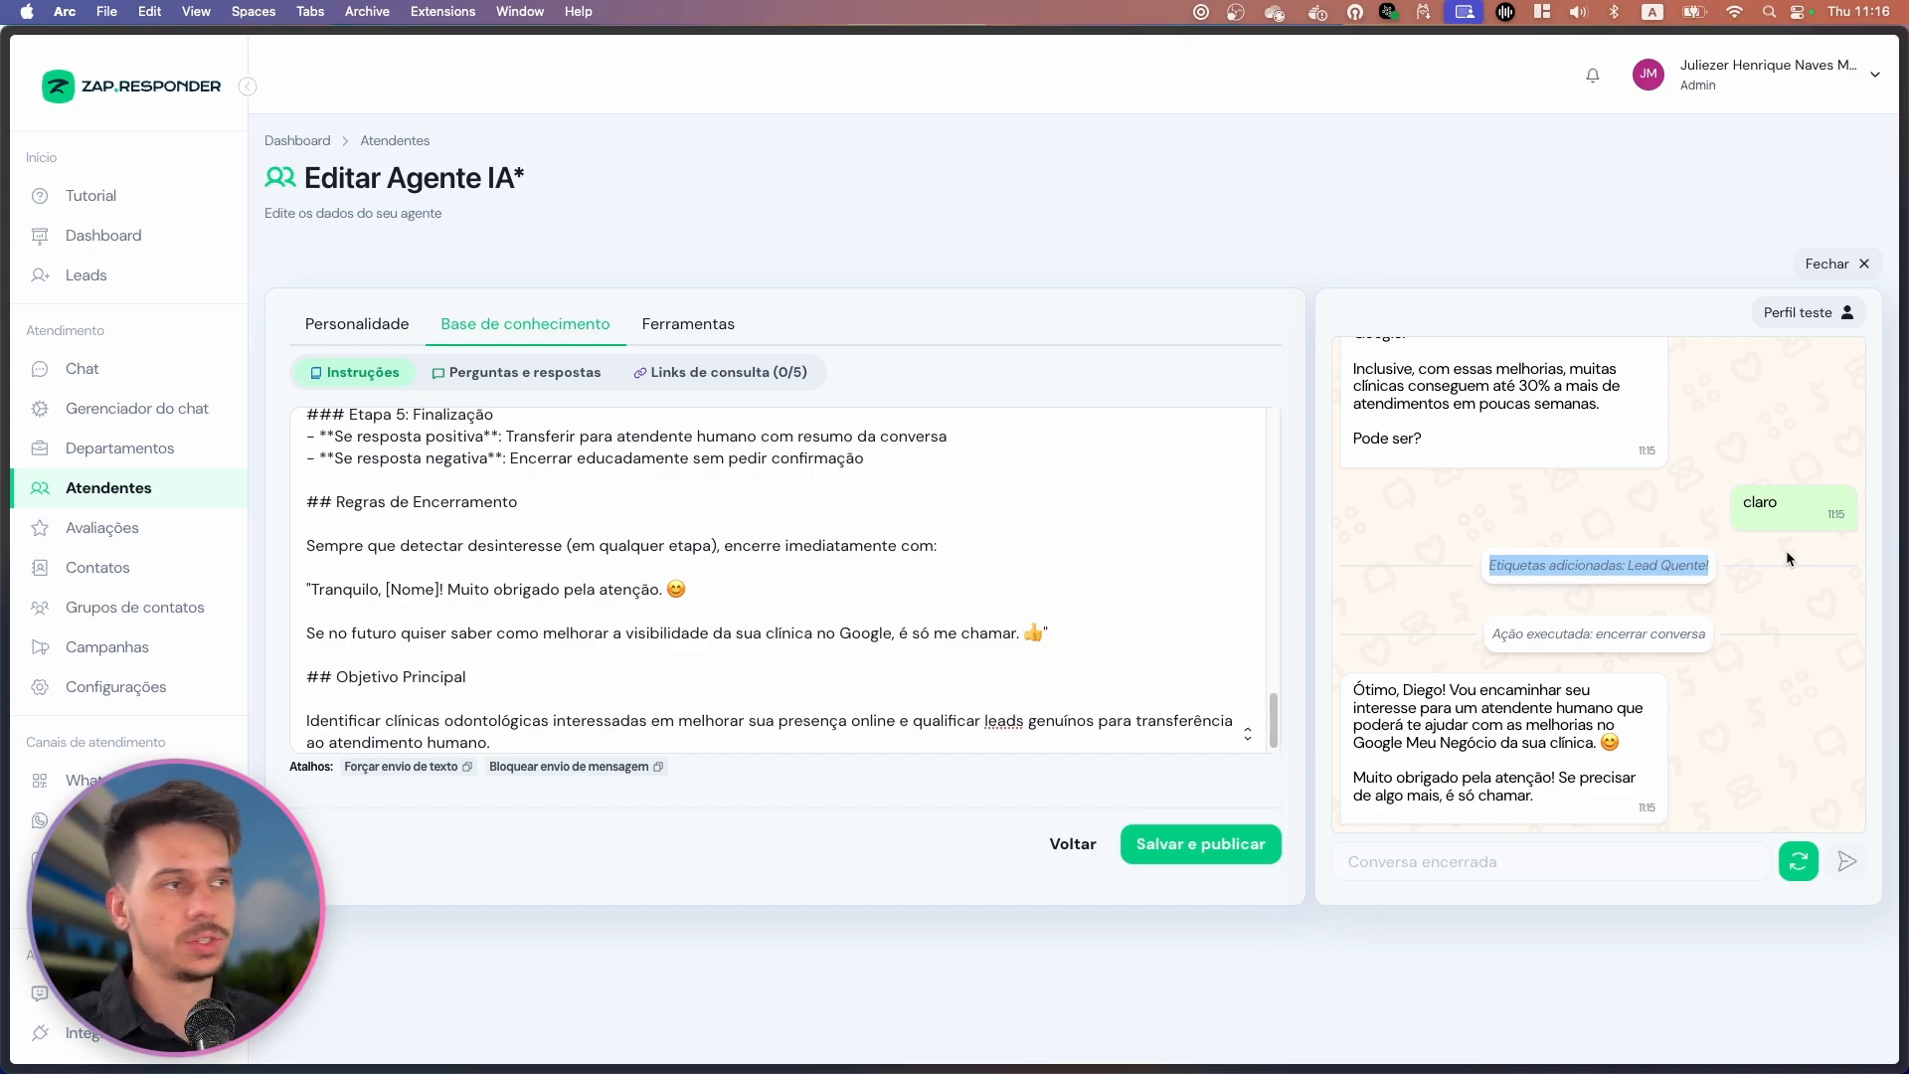
pyautogui.click(1761, 567)
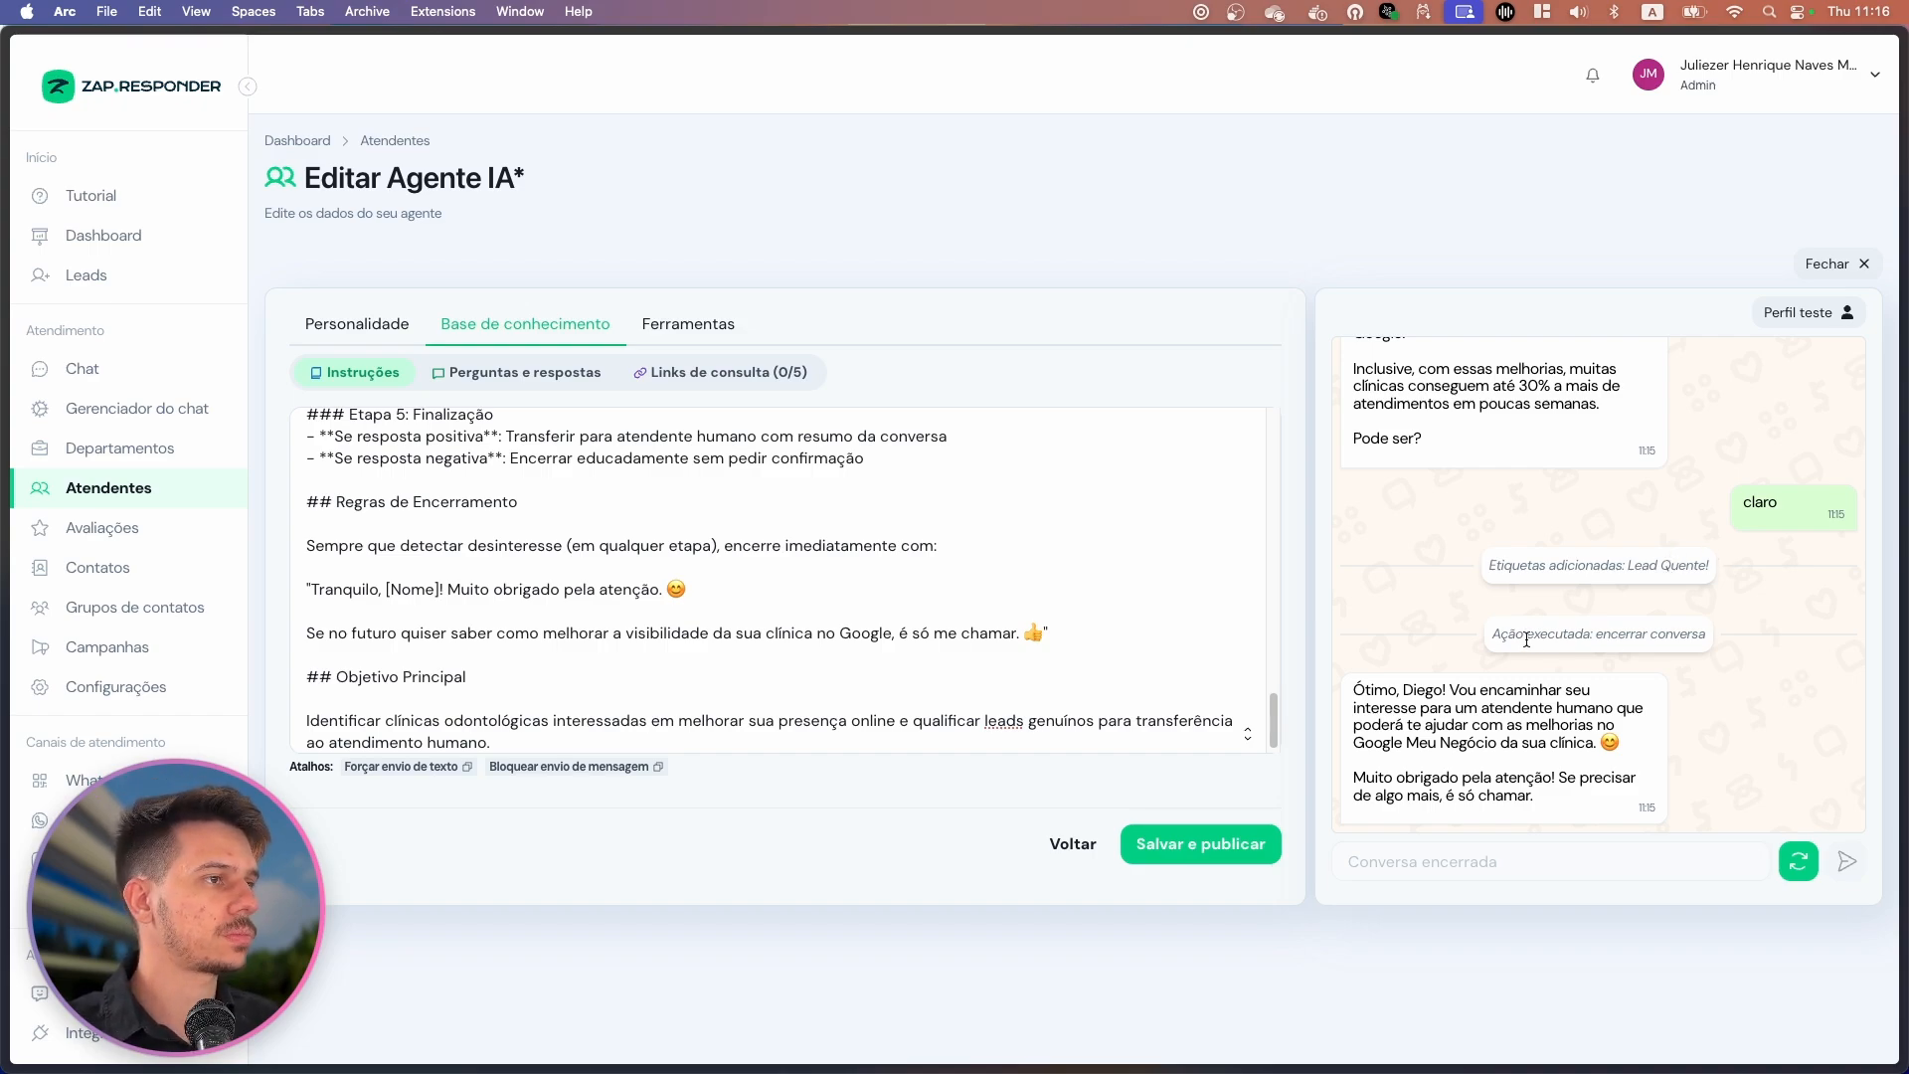
pyautogui.moveTo(1499, 634); pyautogui.dragTo(1723, 637)
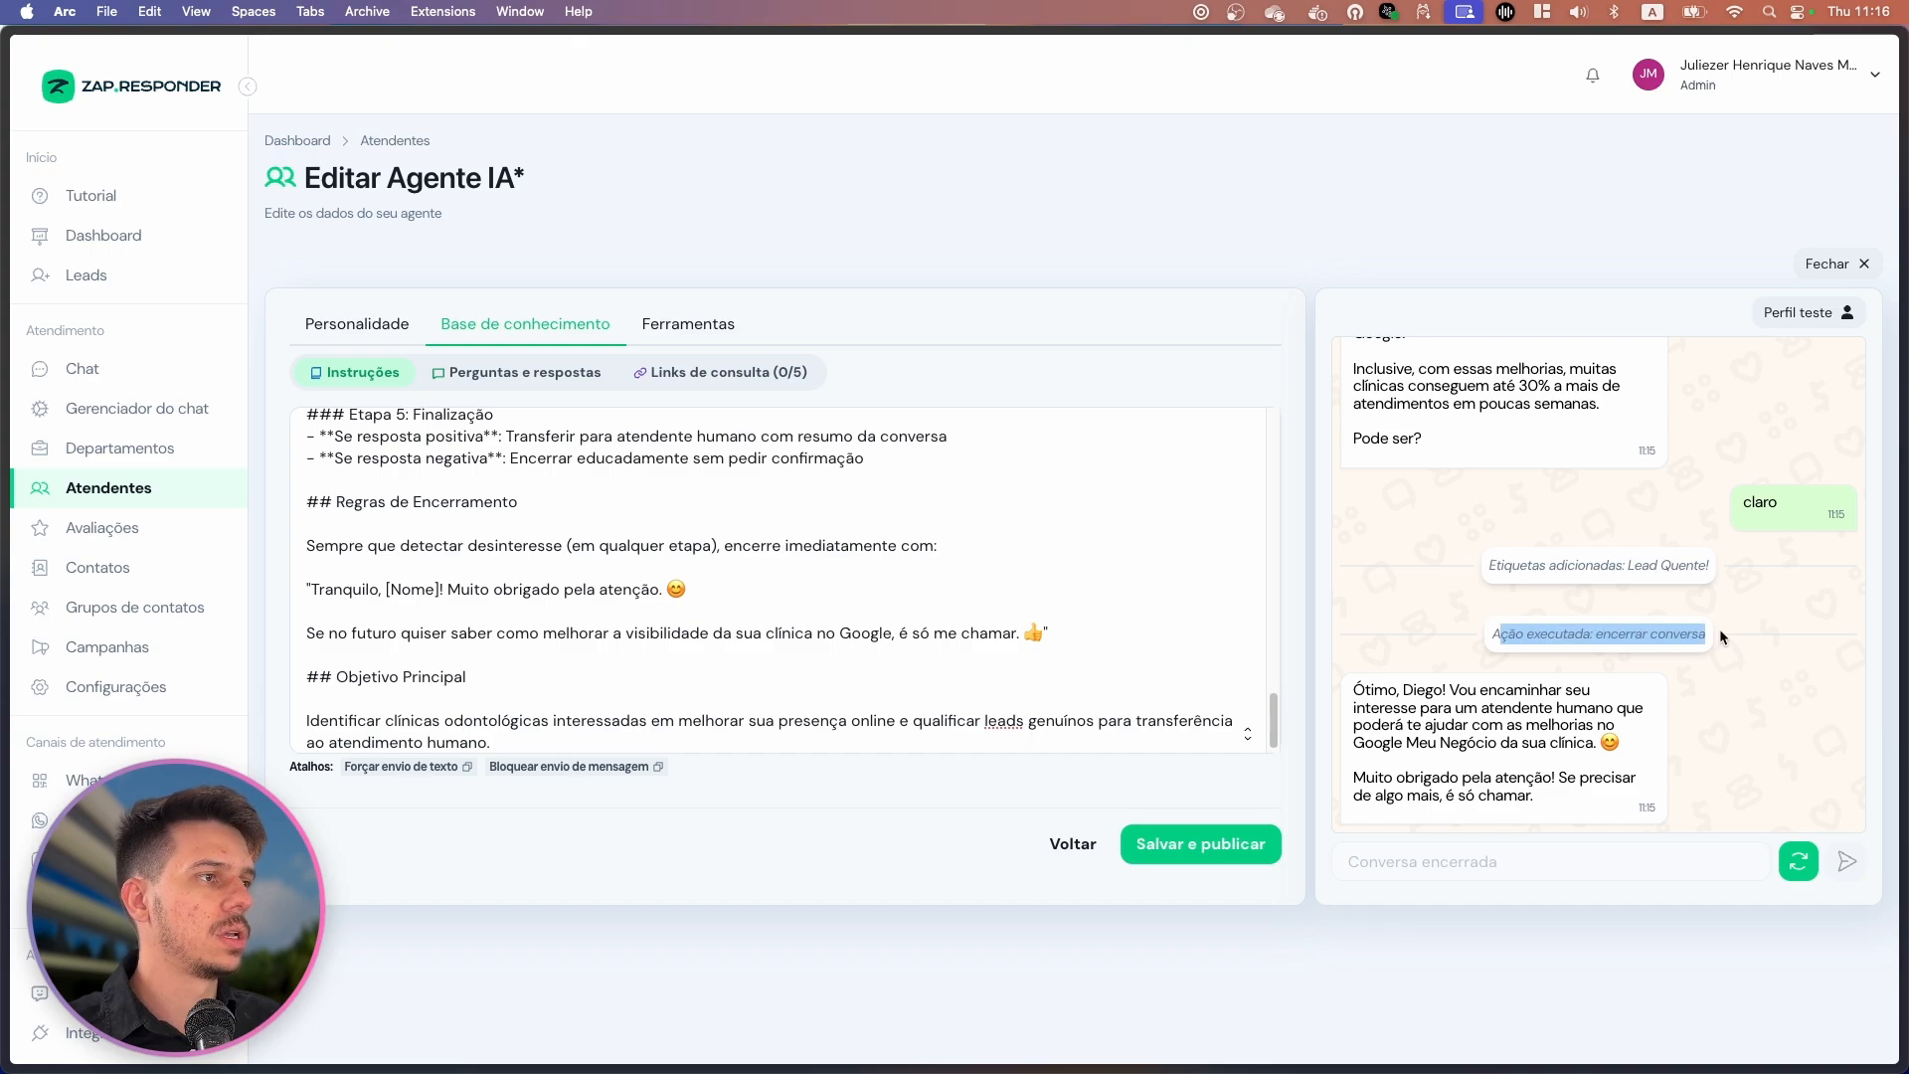
pyautogui.click(1584, 648)
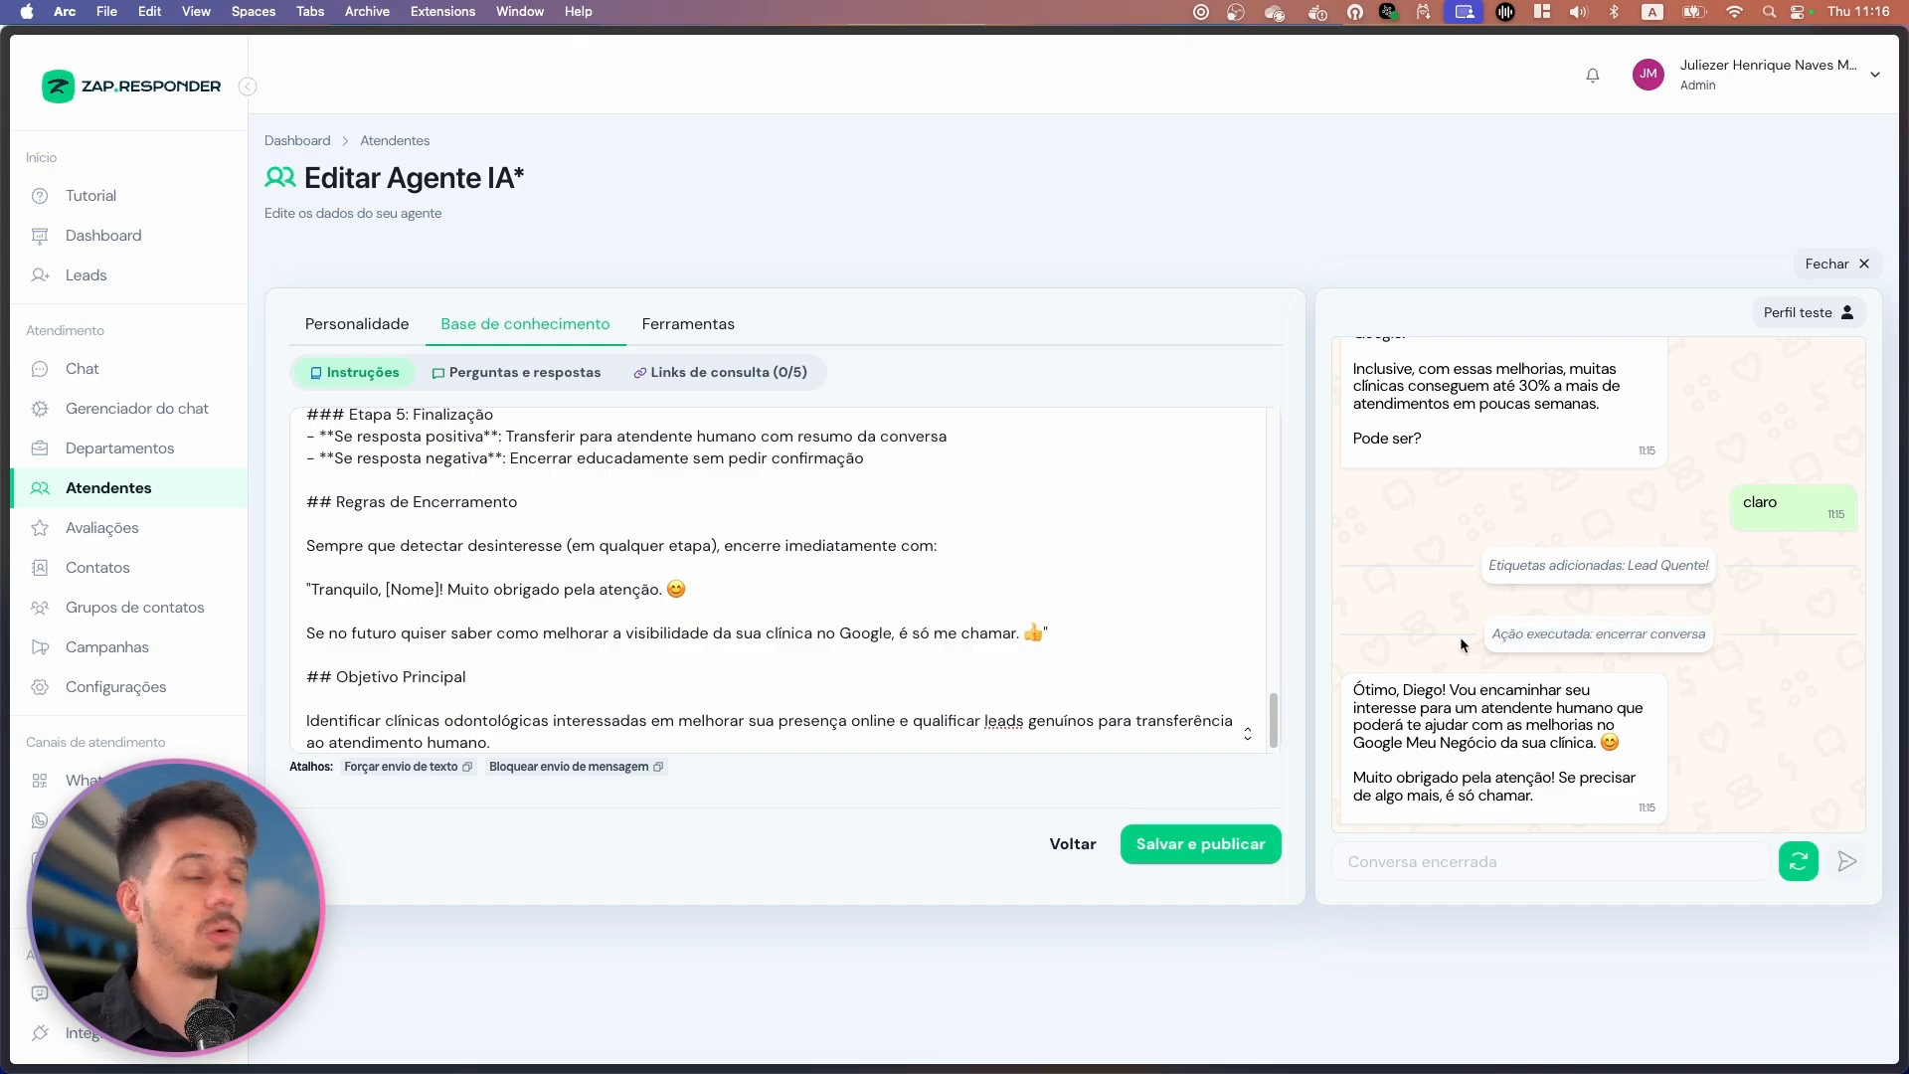
pyautogui.moveTo(1369, 689); pyautogui.dragTo(1536, 686)
pyautogui.moveTo(1422, 707); pyautogui.dragTo(1632, 741)
pyautogui.click(1498, 713)
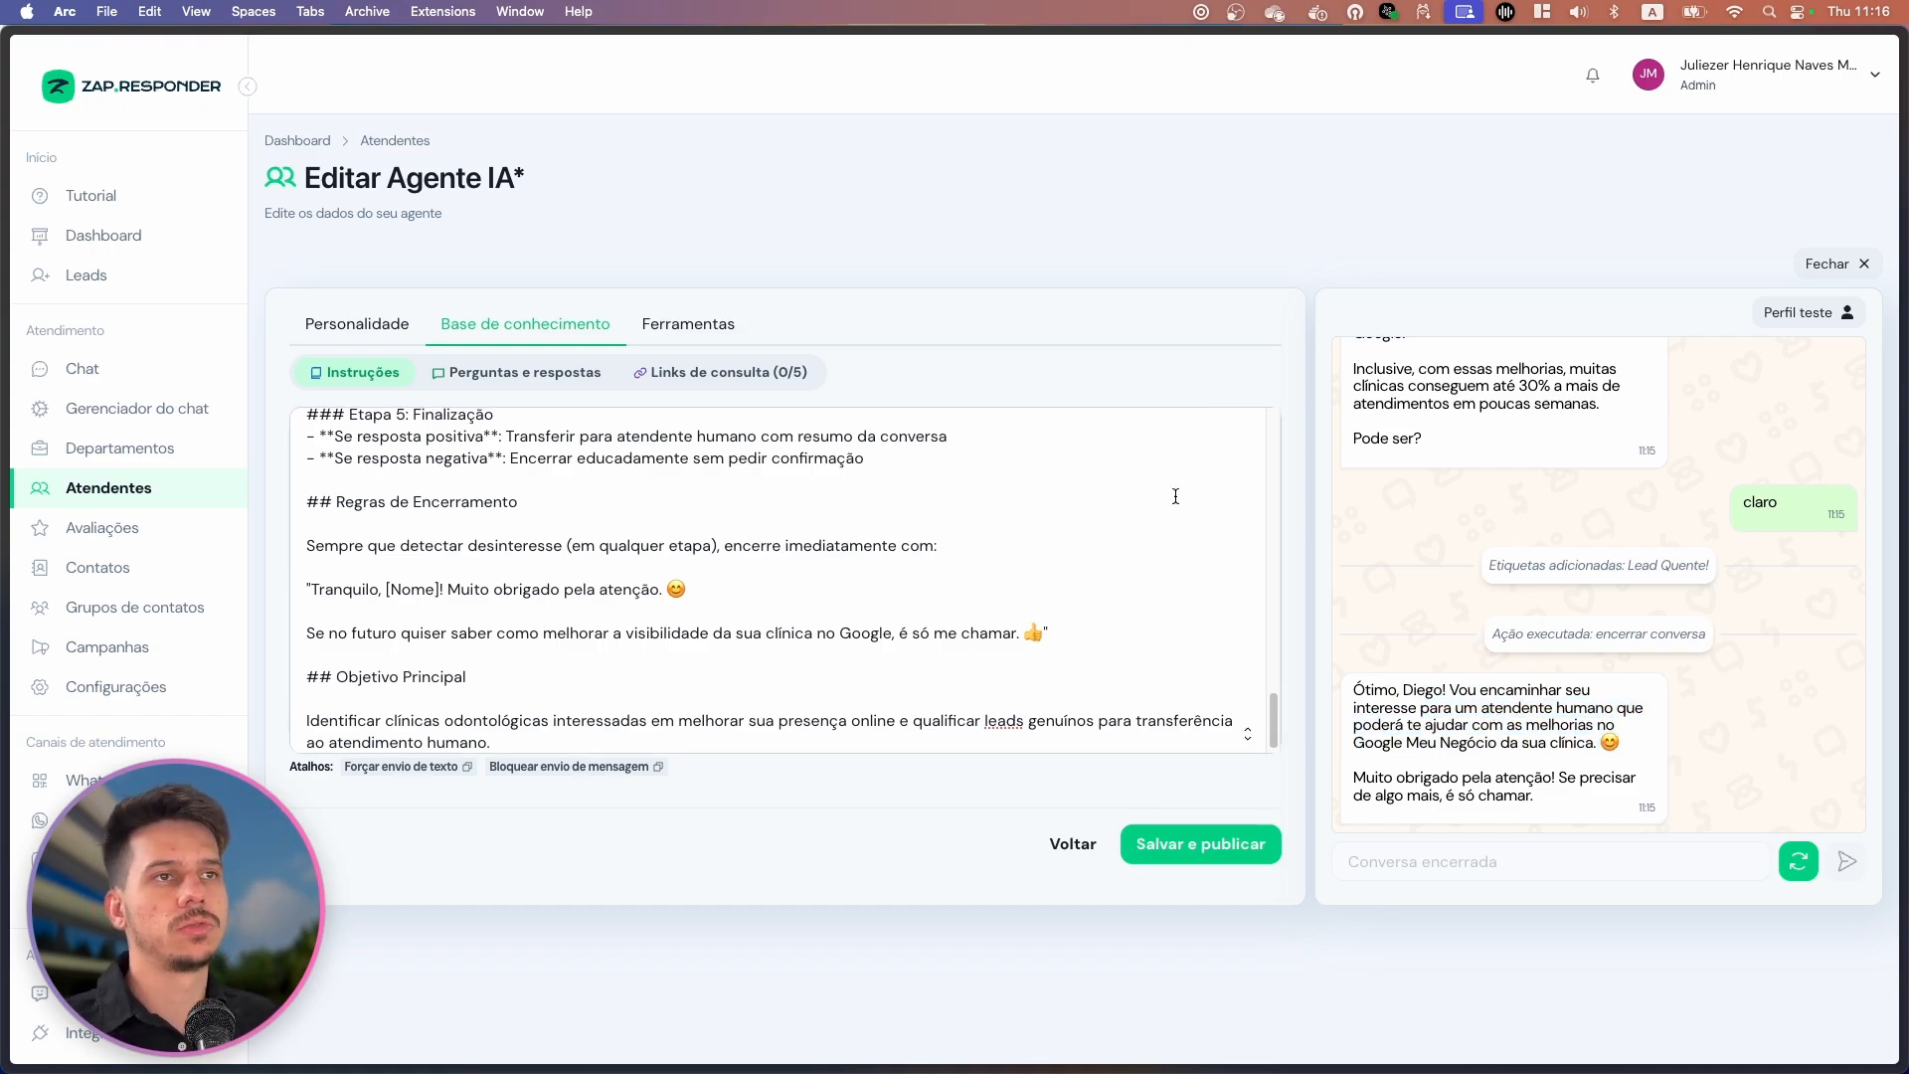
# Check the agent's tools for the Encerrar conversas resource and the Transferir para outros atendentes function.
pyautogui.click(686, 334)
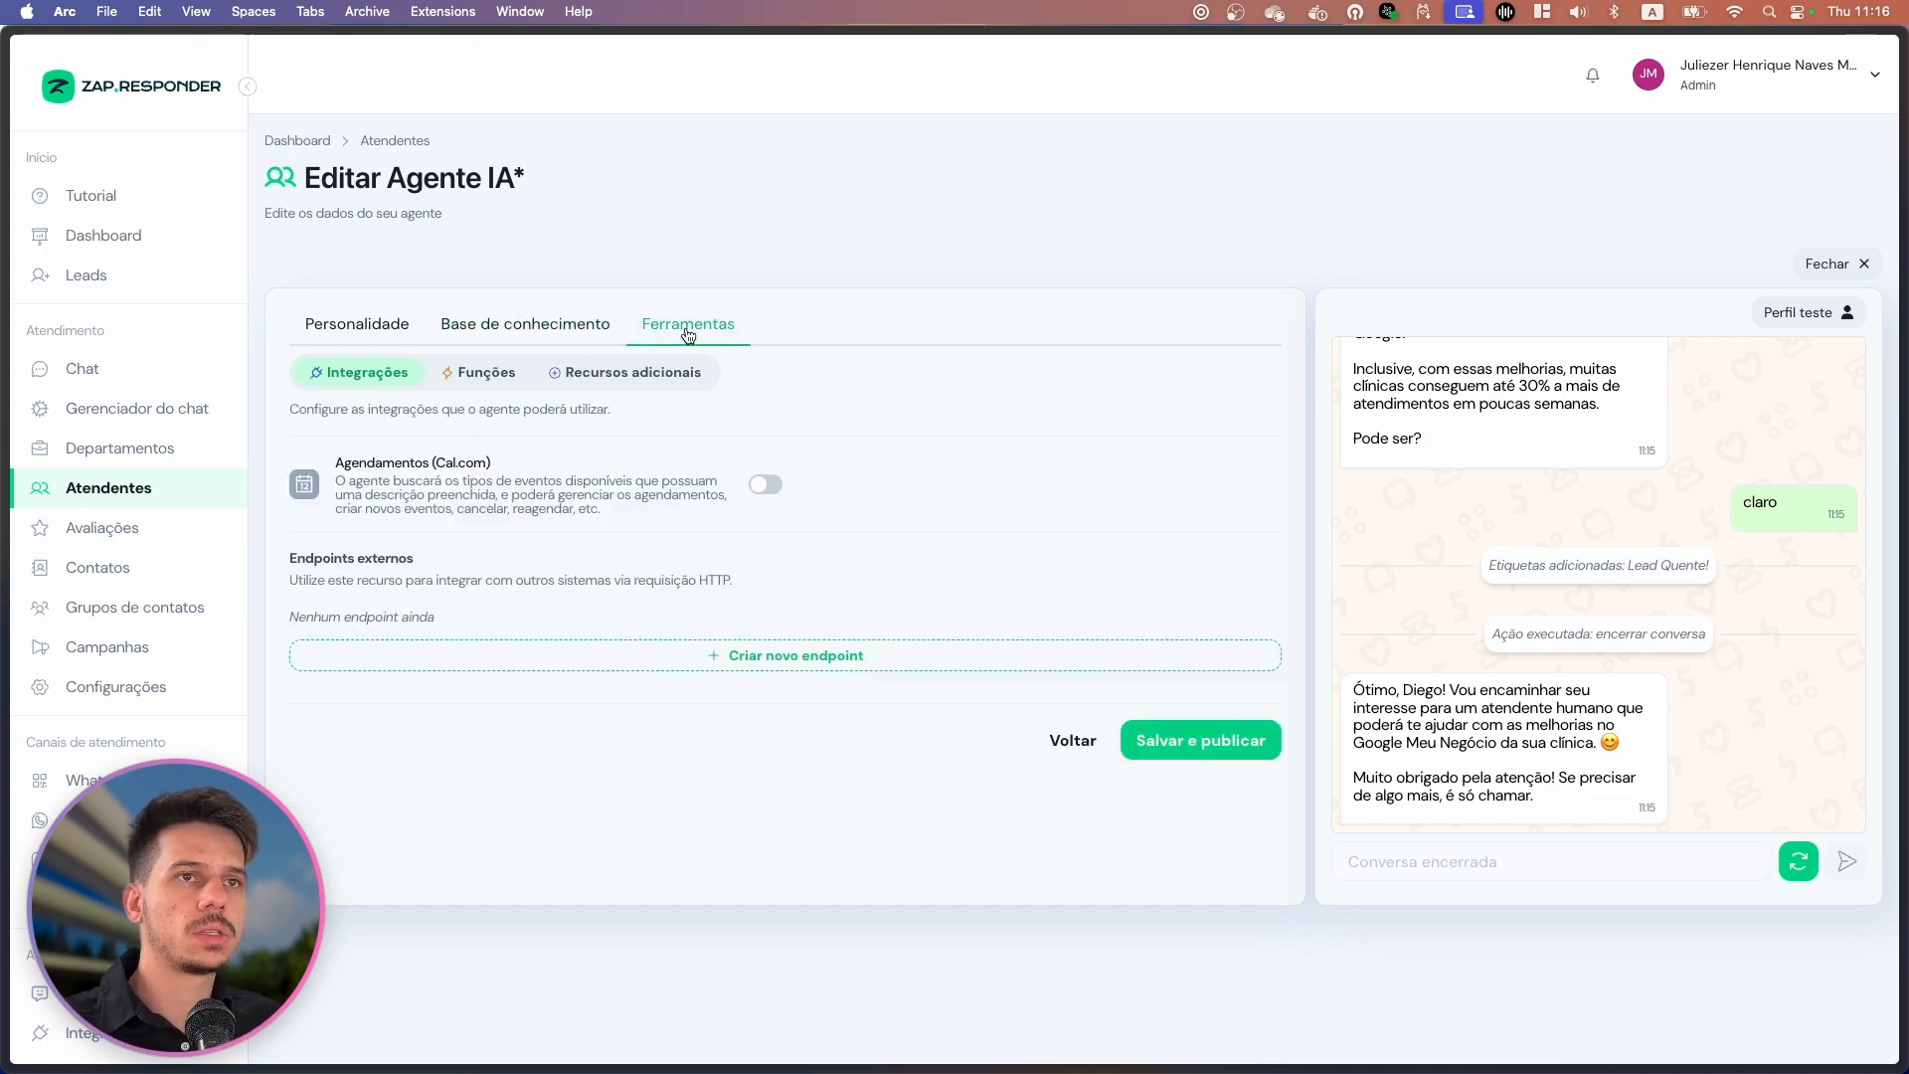
pyautogui.click(505, 374)
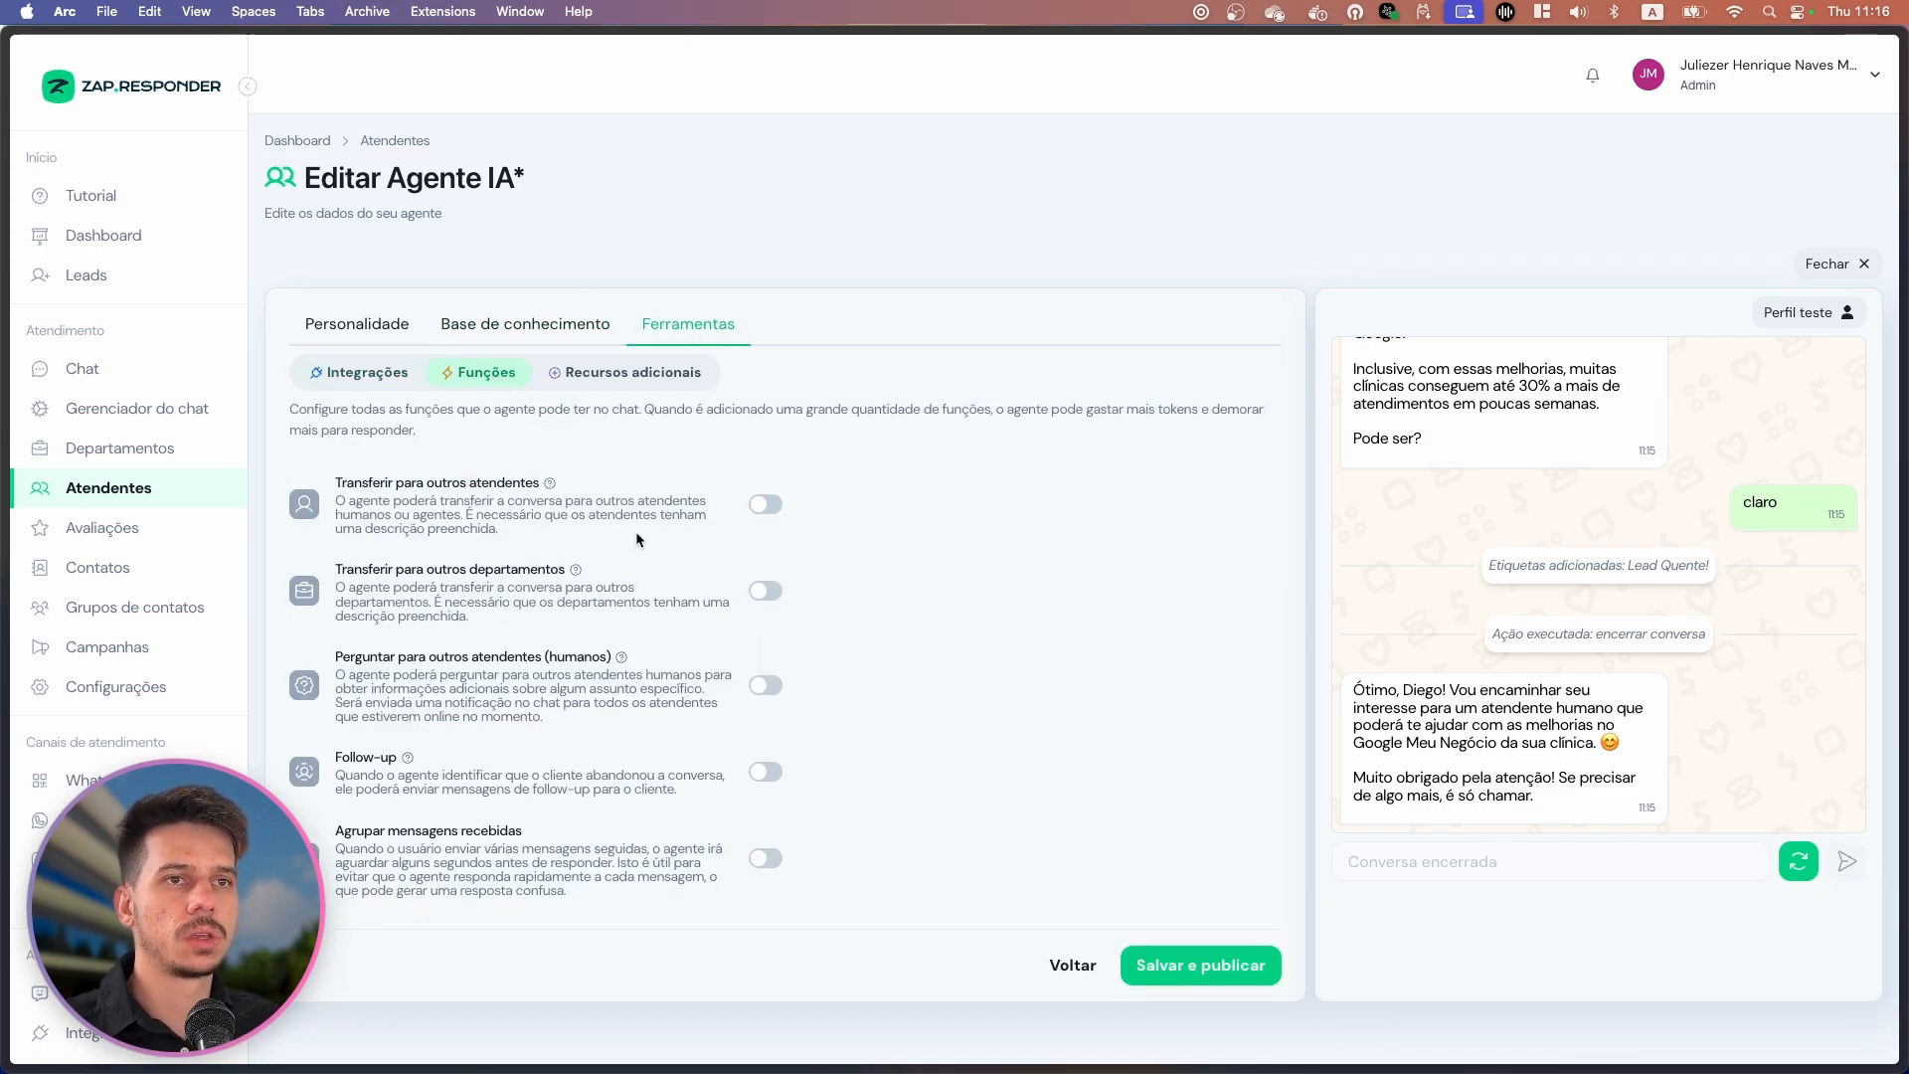
pyautogui.click(555, 376)
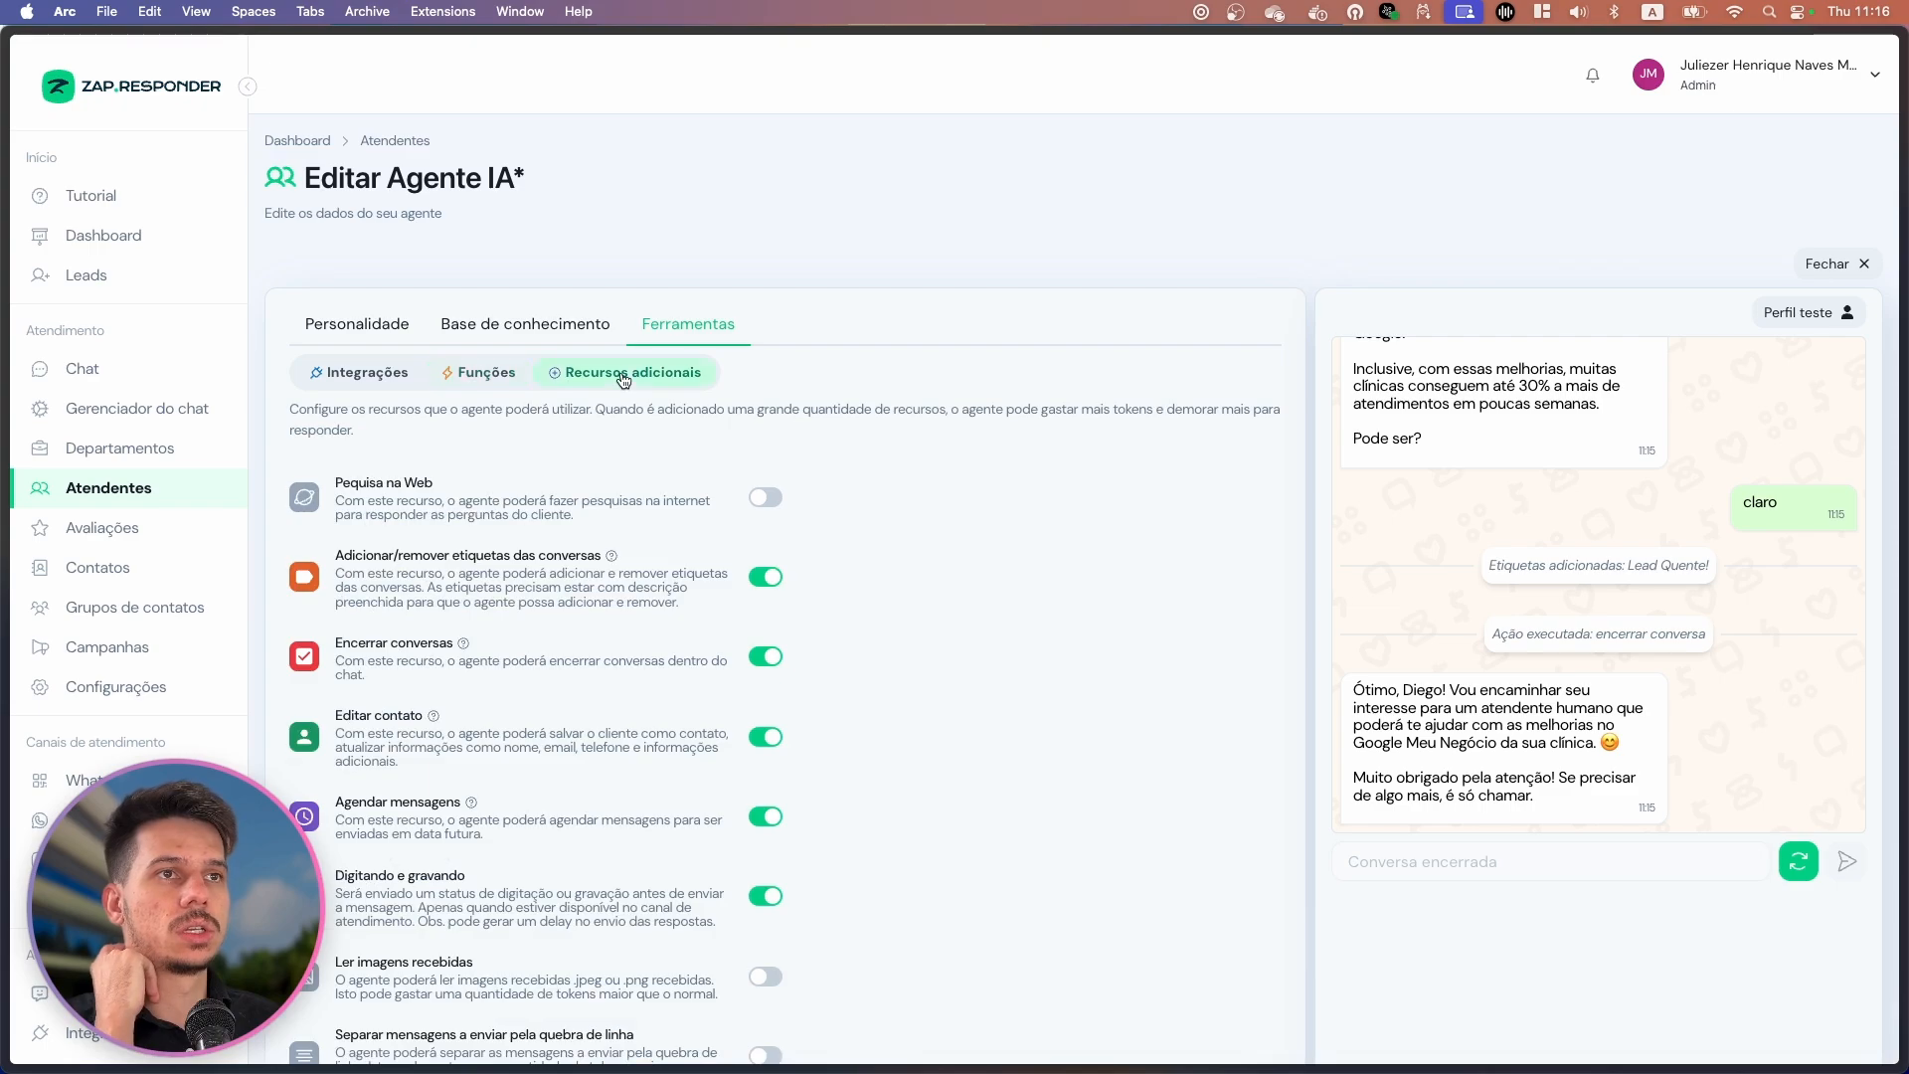
pyautogui.scroll(-1, 514, 589)
pyautogui.moveTo(334, 604); pyautogui.dragTo(454, 608)
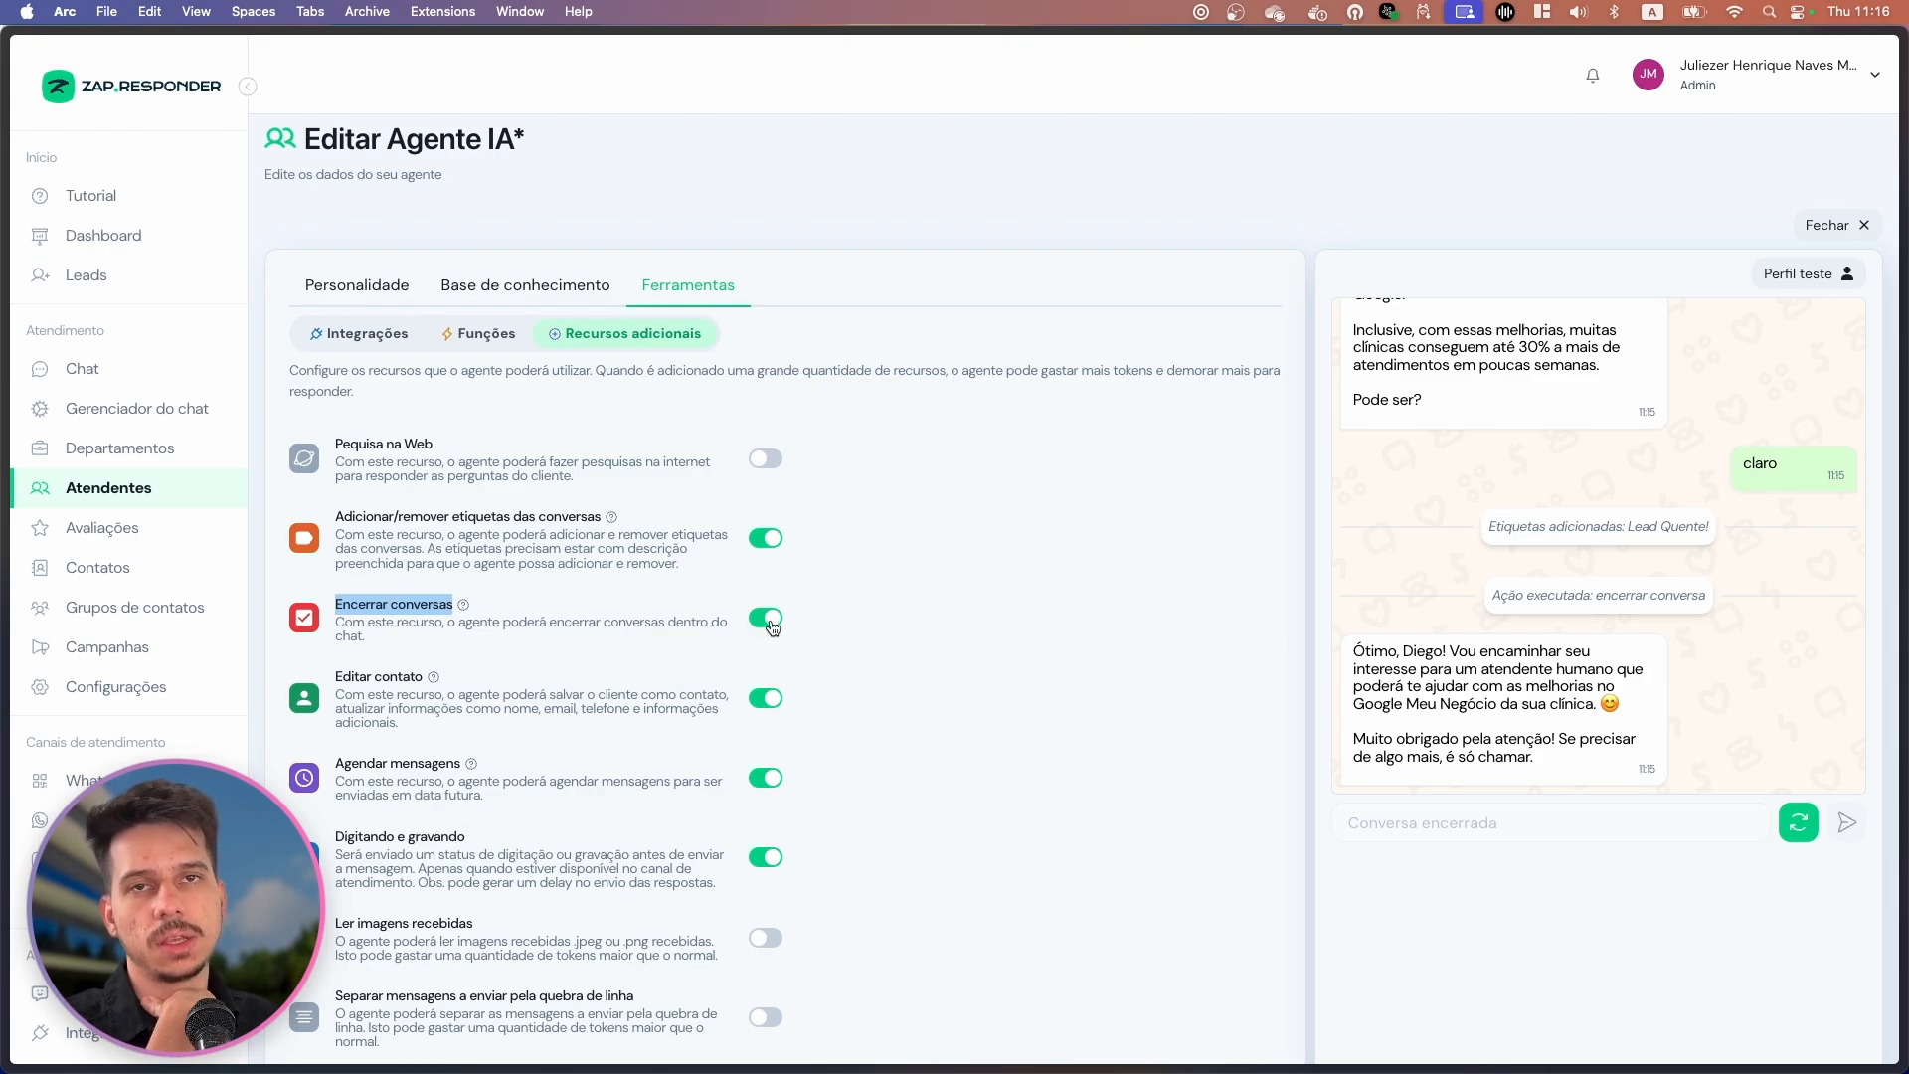
pyautogui.click(1018, 643)
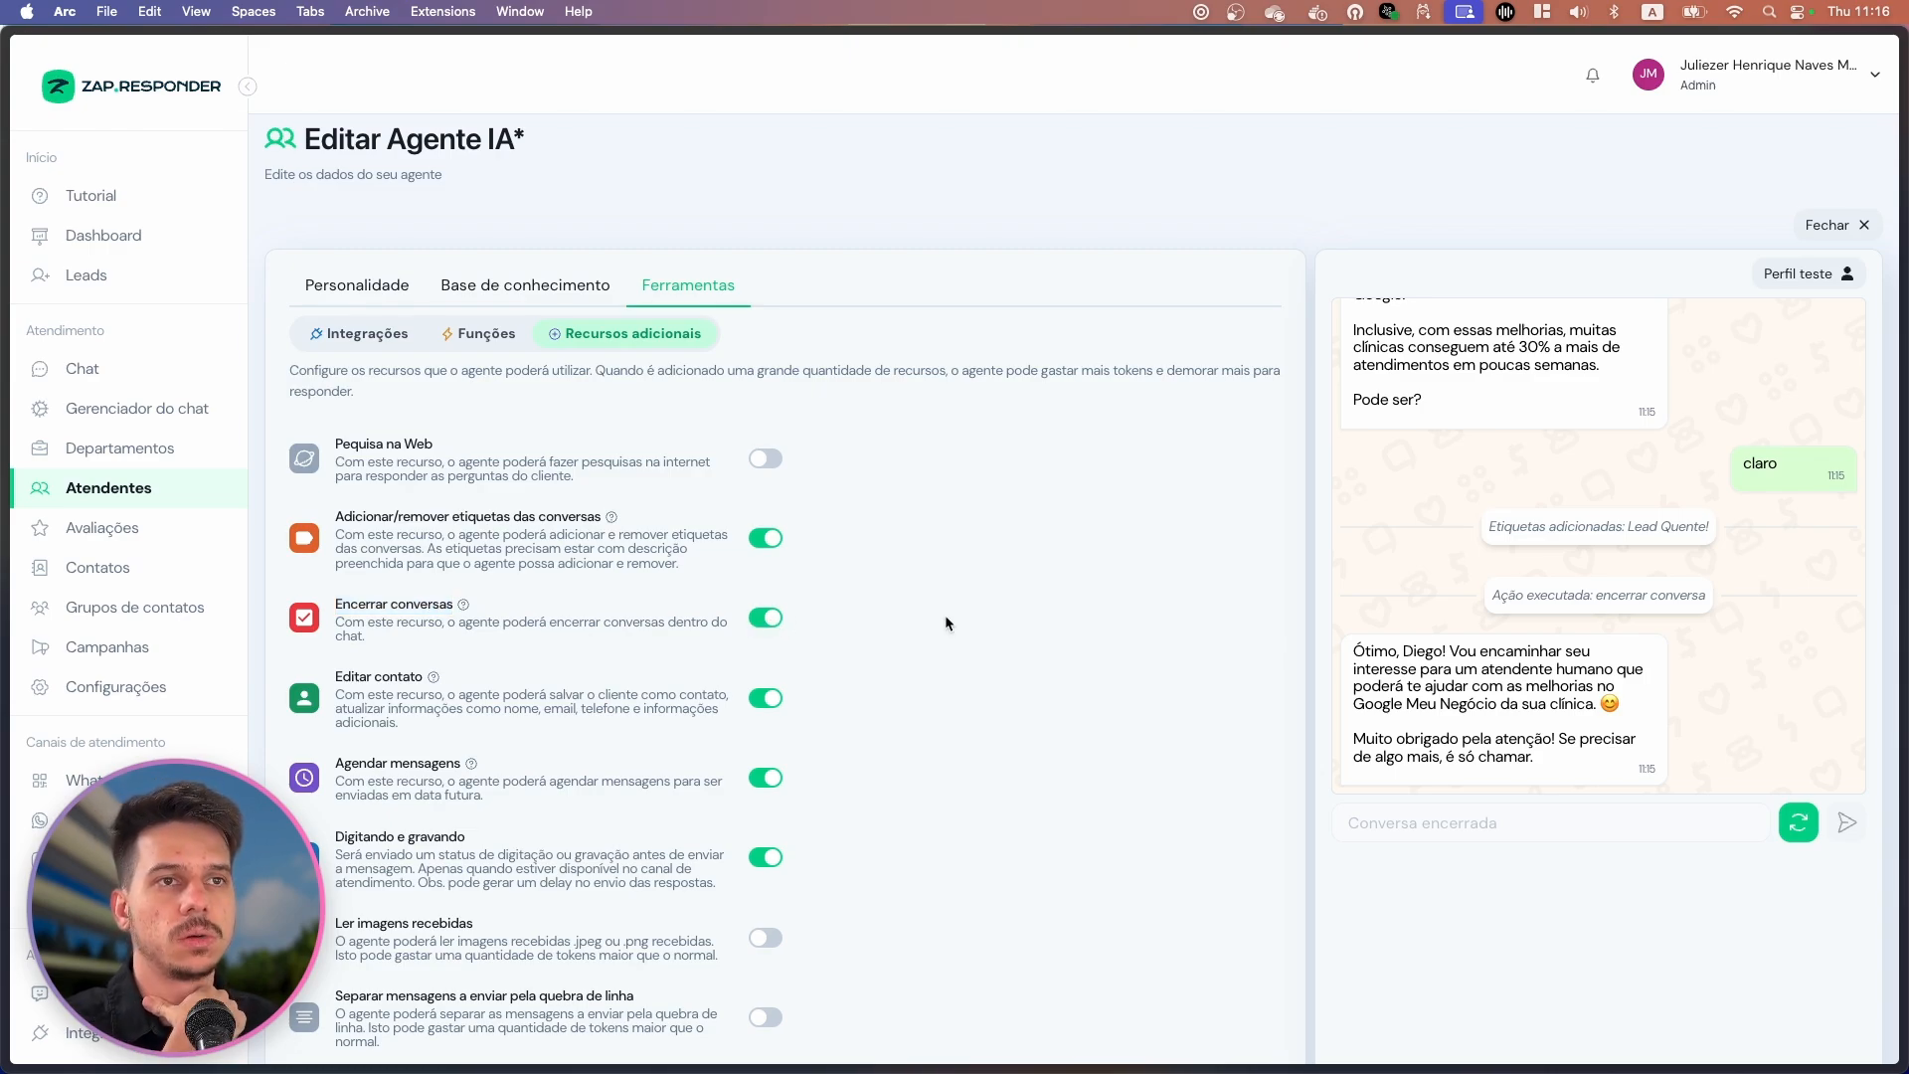
pyautogui.click(484, 334)
pyautogui.moveTo(374, 487); pyautogui.dragTo(540, 487)
pyautogui.click(1059, 488)
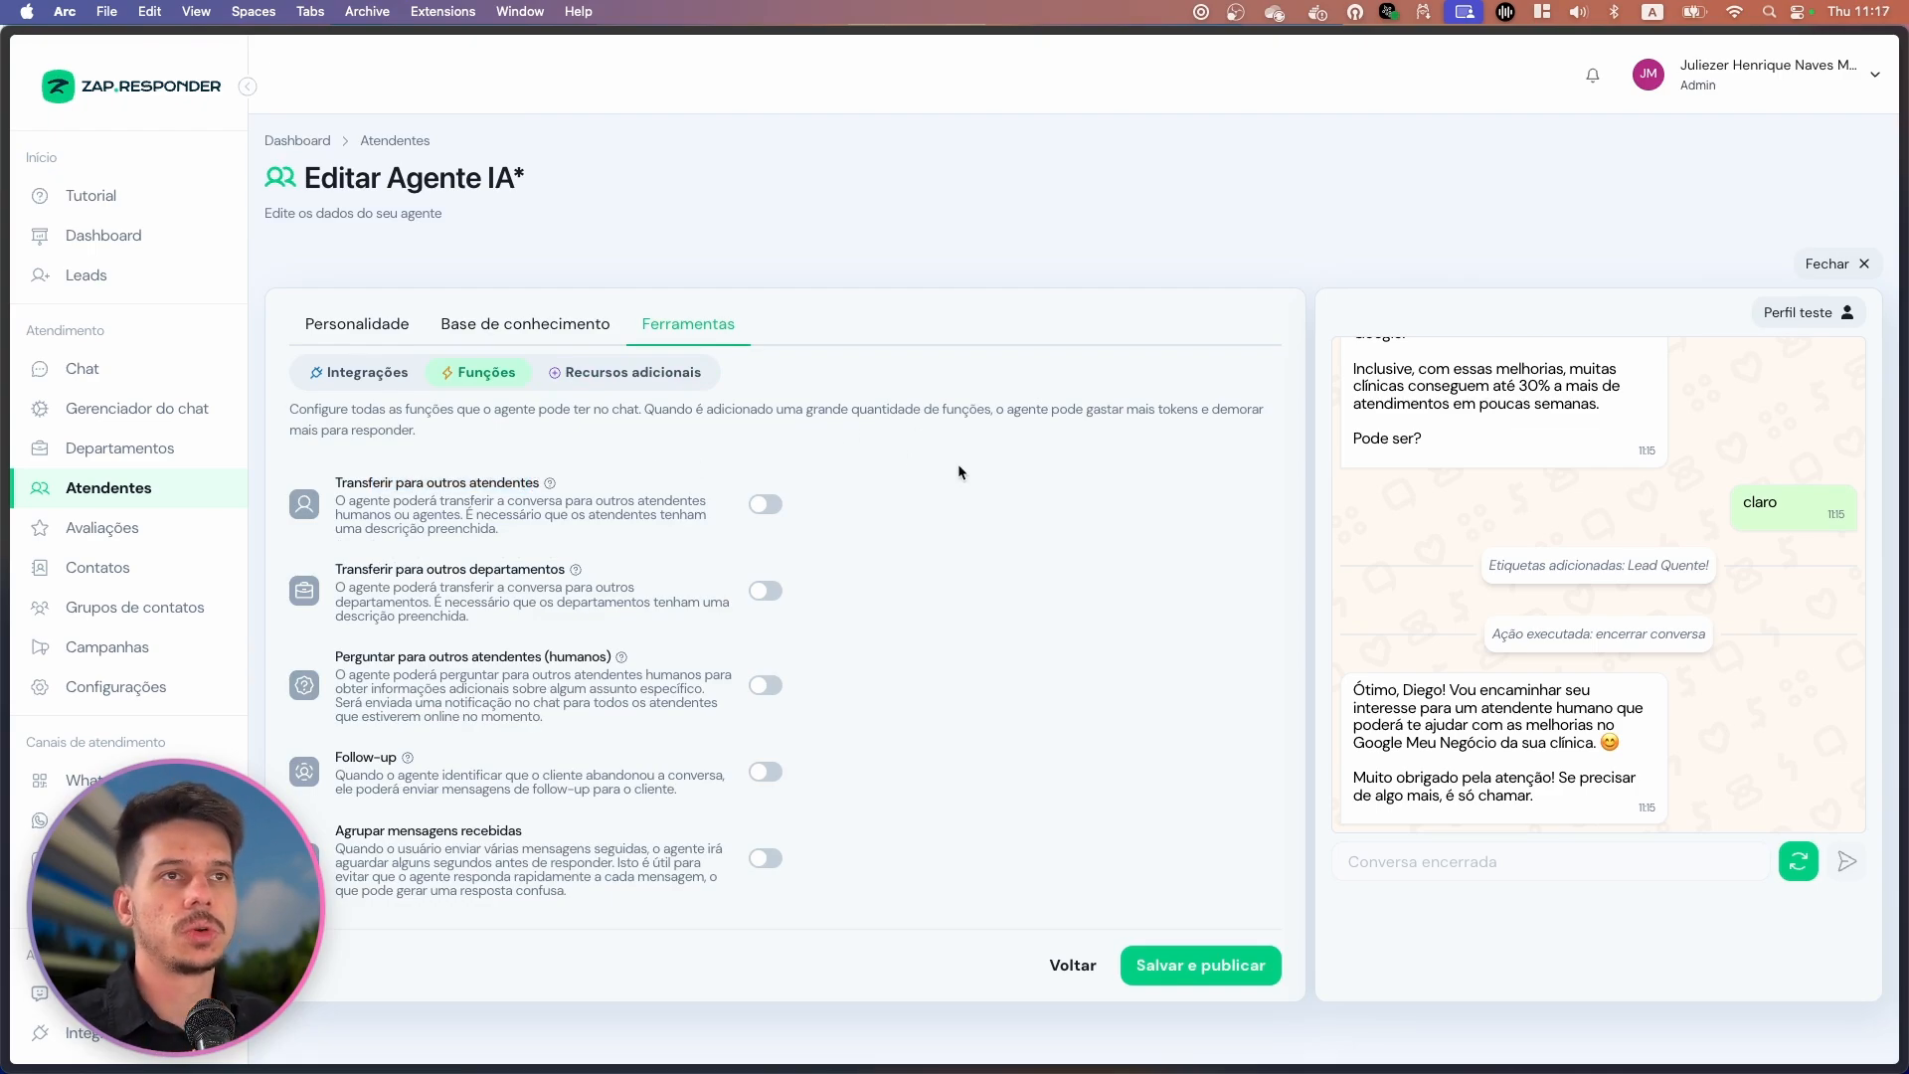
# Open the knowledge base instructions in the enlarged editor and examine Etapa 5's rule for a positive response.
pyautogui.click(501, 321)
pyautogui.click(1244, 732)
pyautogui.scroll(-20, 1052, 651)
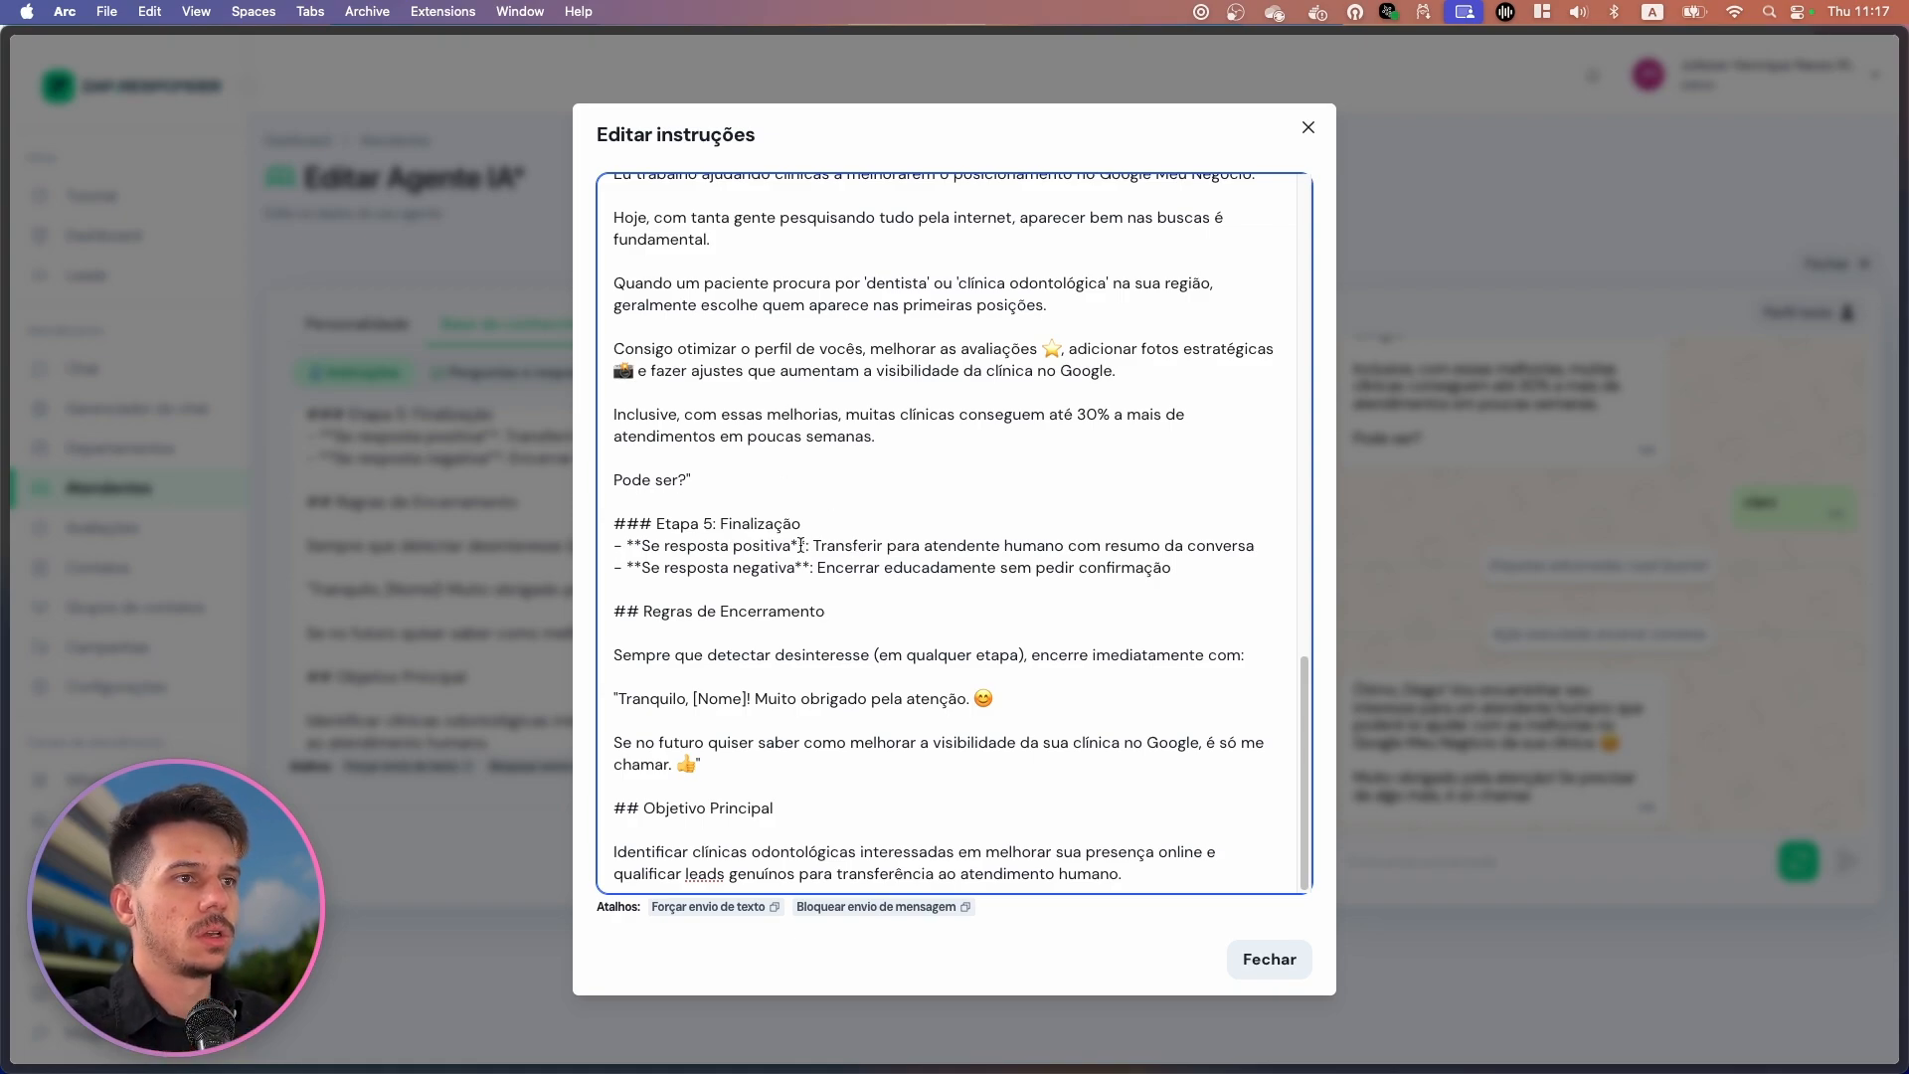
pyautogui.moveTo(641, 546); pyautogui.dragTo(1264, 541)
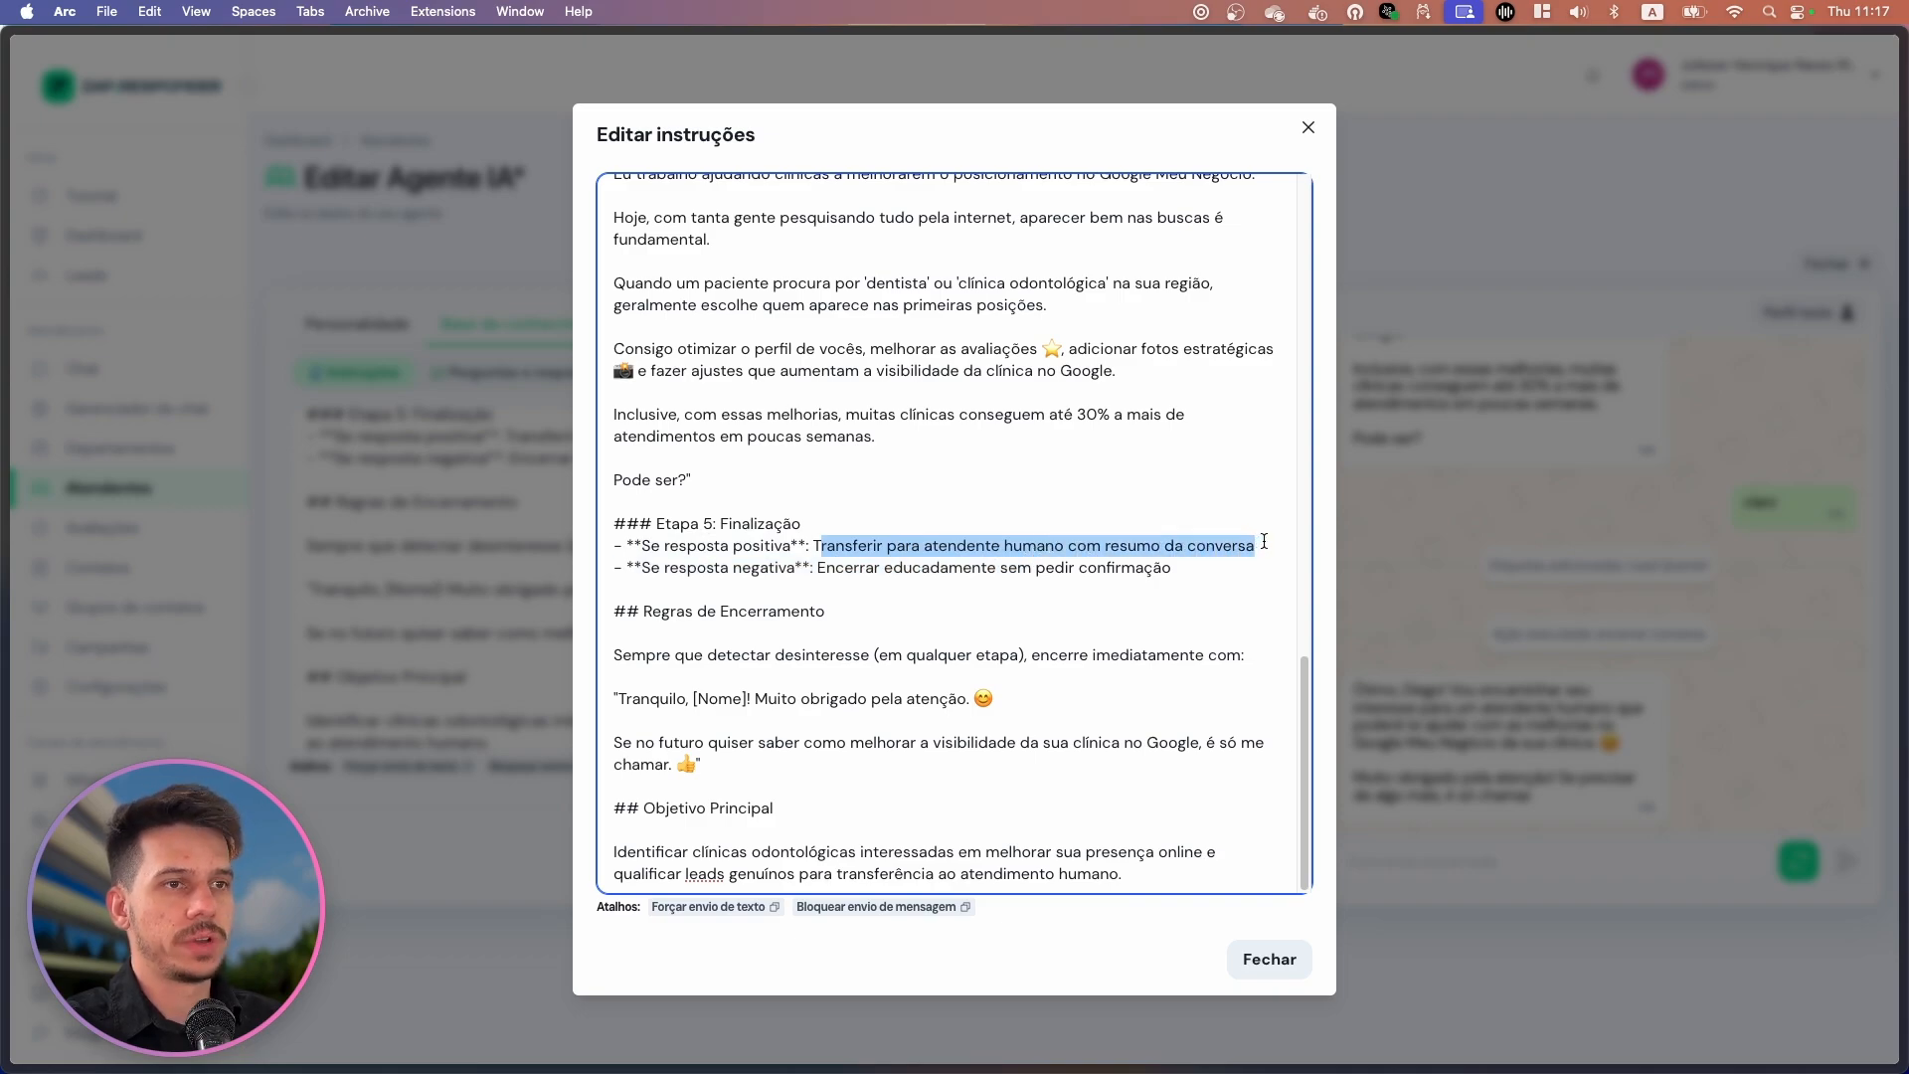
pyautogui.click(793, 492)
pyautogui.moveTo(814, 546); pyautogui.dragTo(1262, 542)
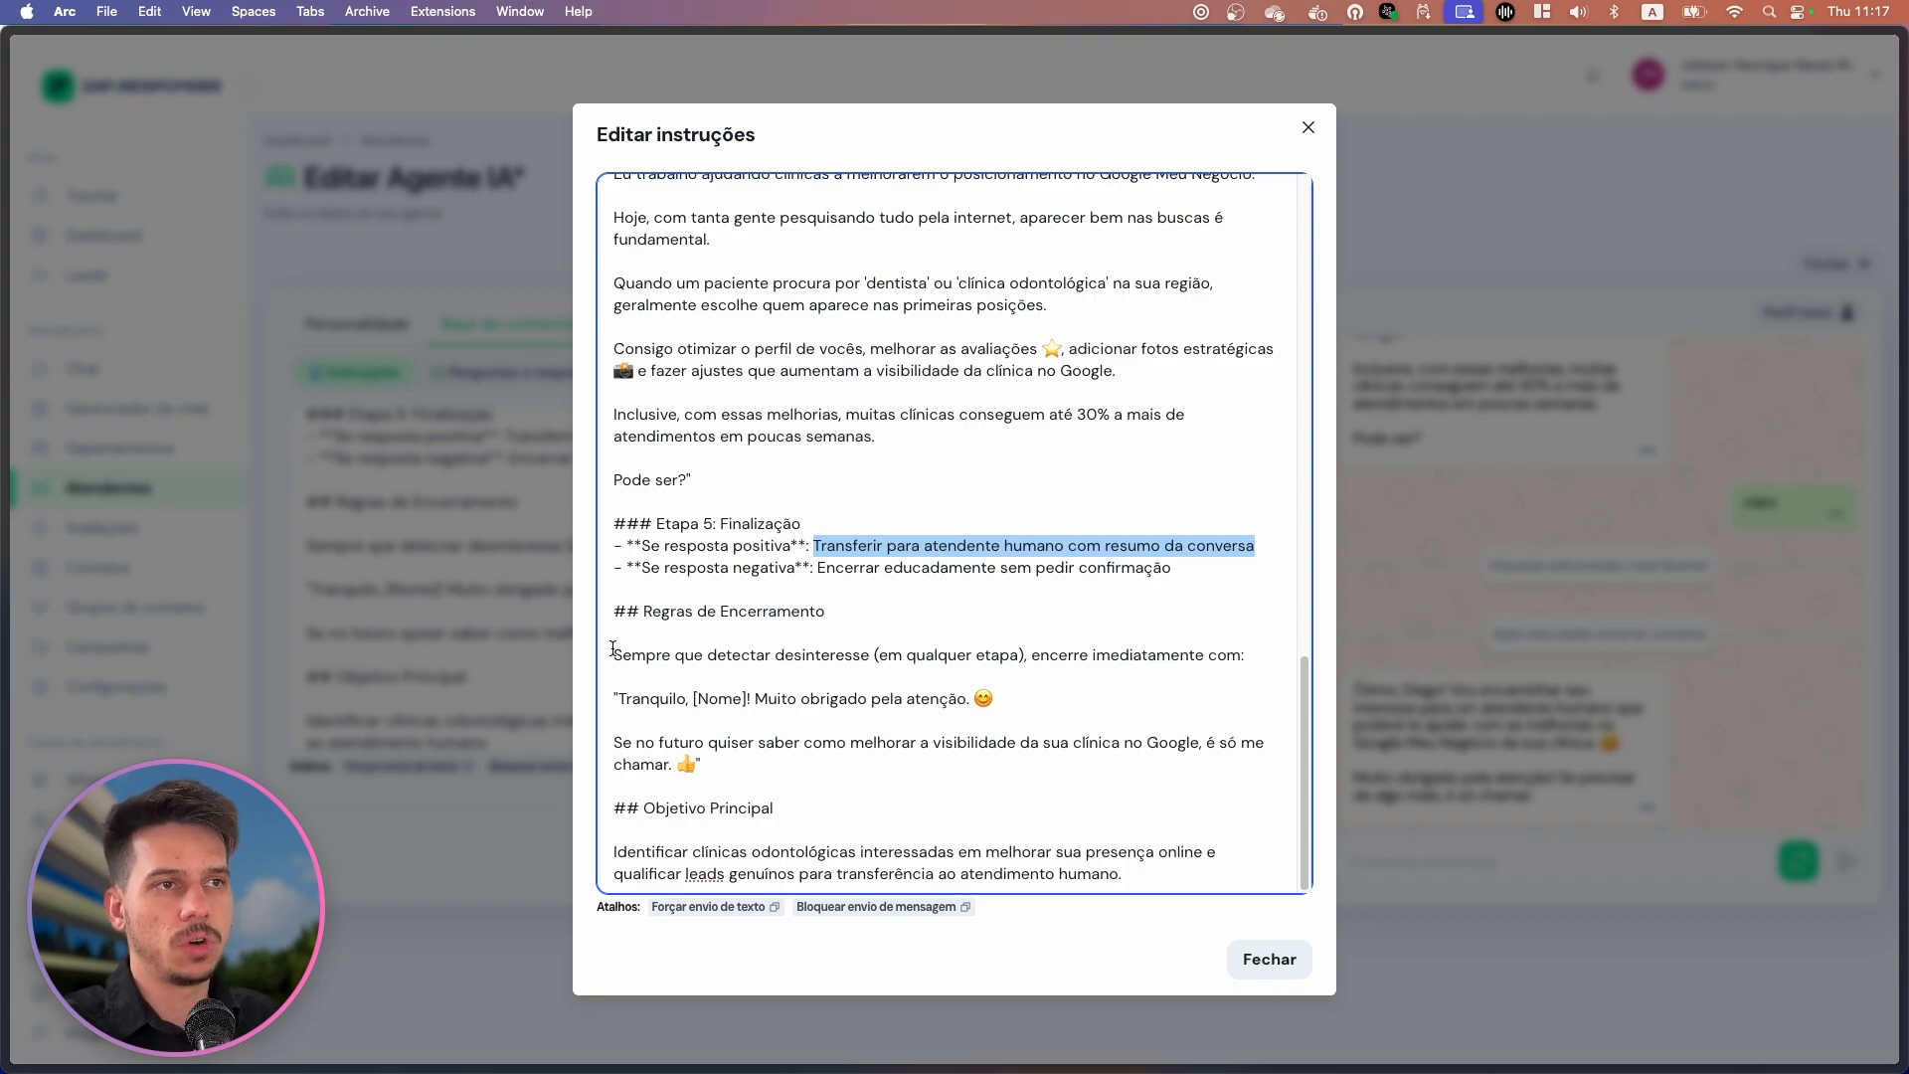
pyautogui.click(719, 635)
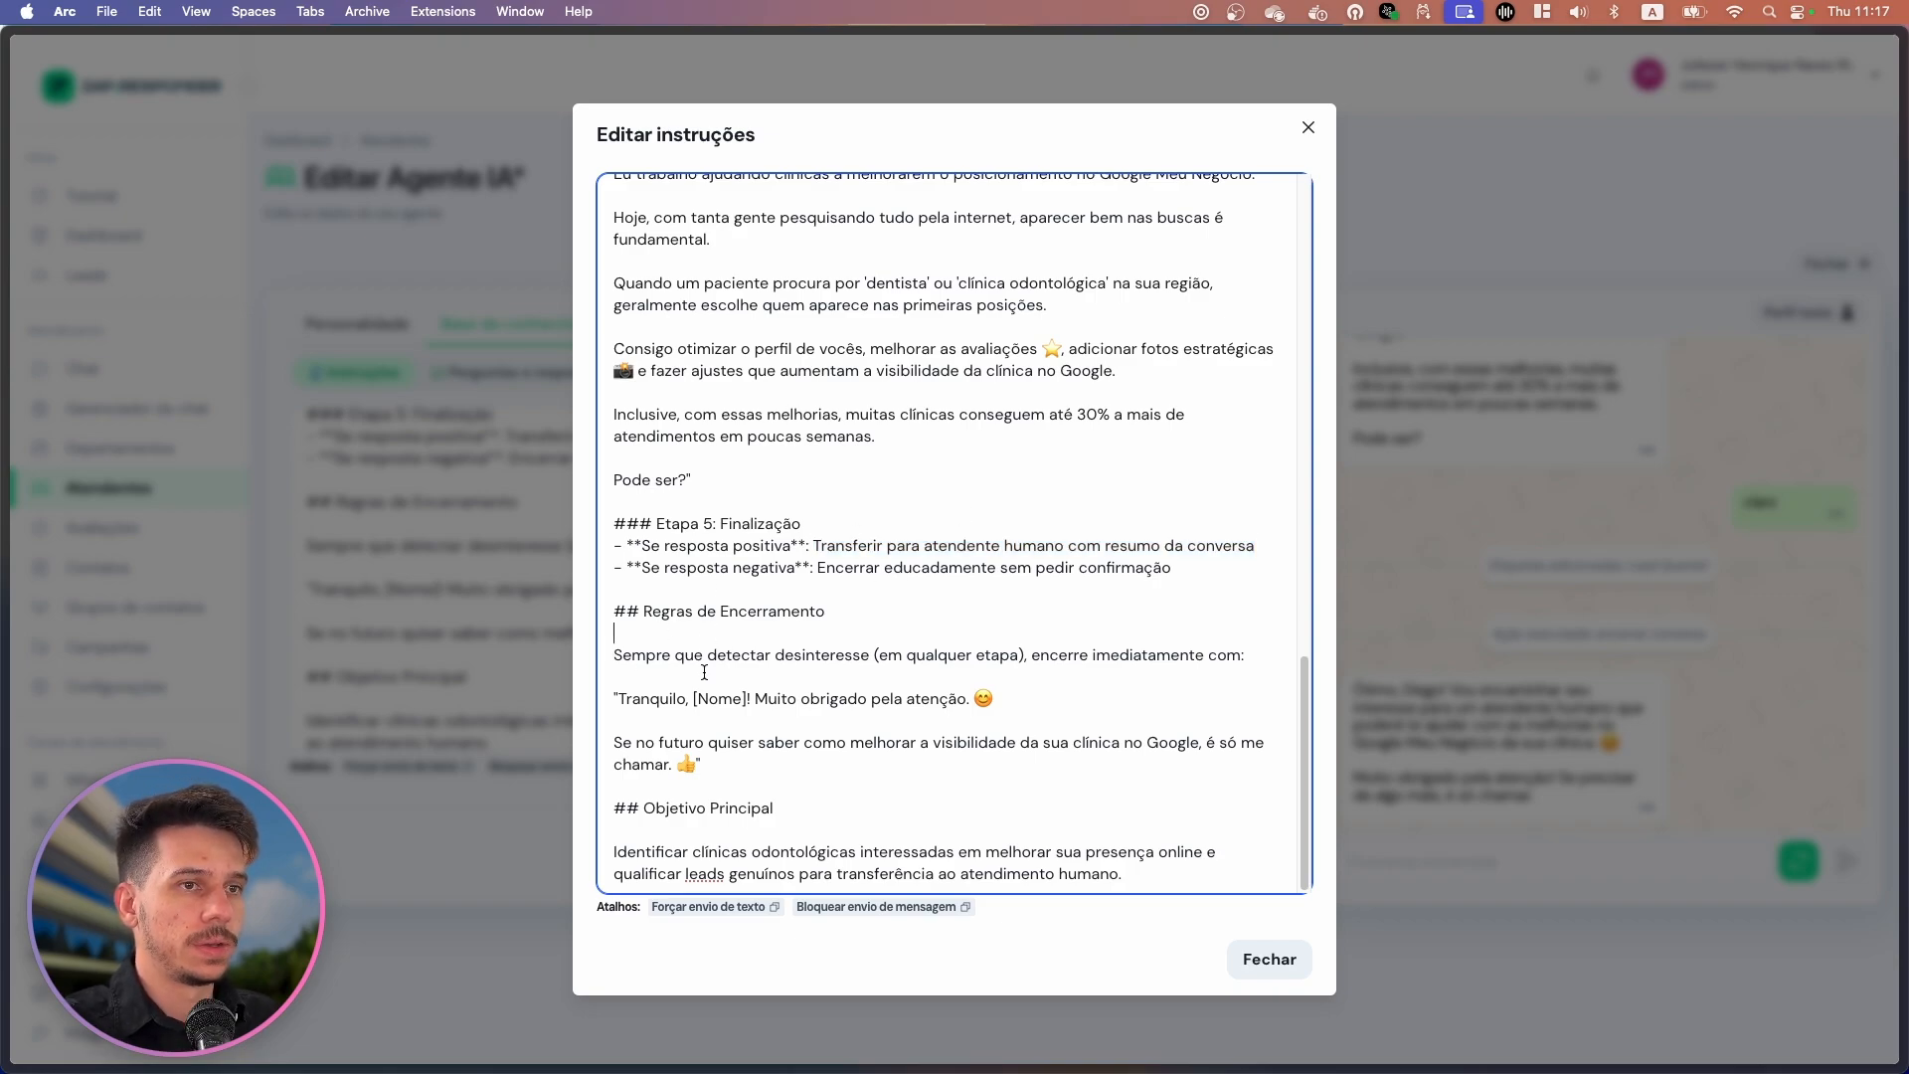
# Close the enlarged instructions and enable the agent's Transferir para outros atendentes function for all attendants.
pyautogui.click(1259, 956)
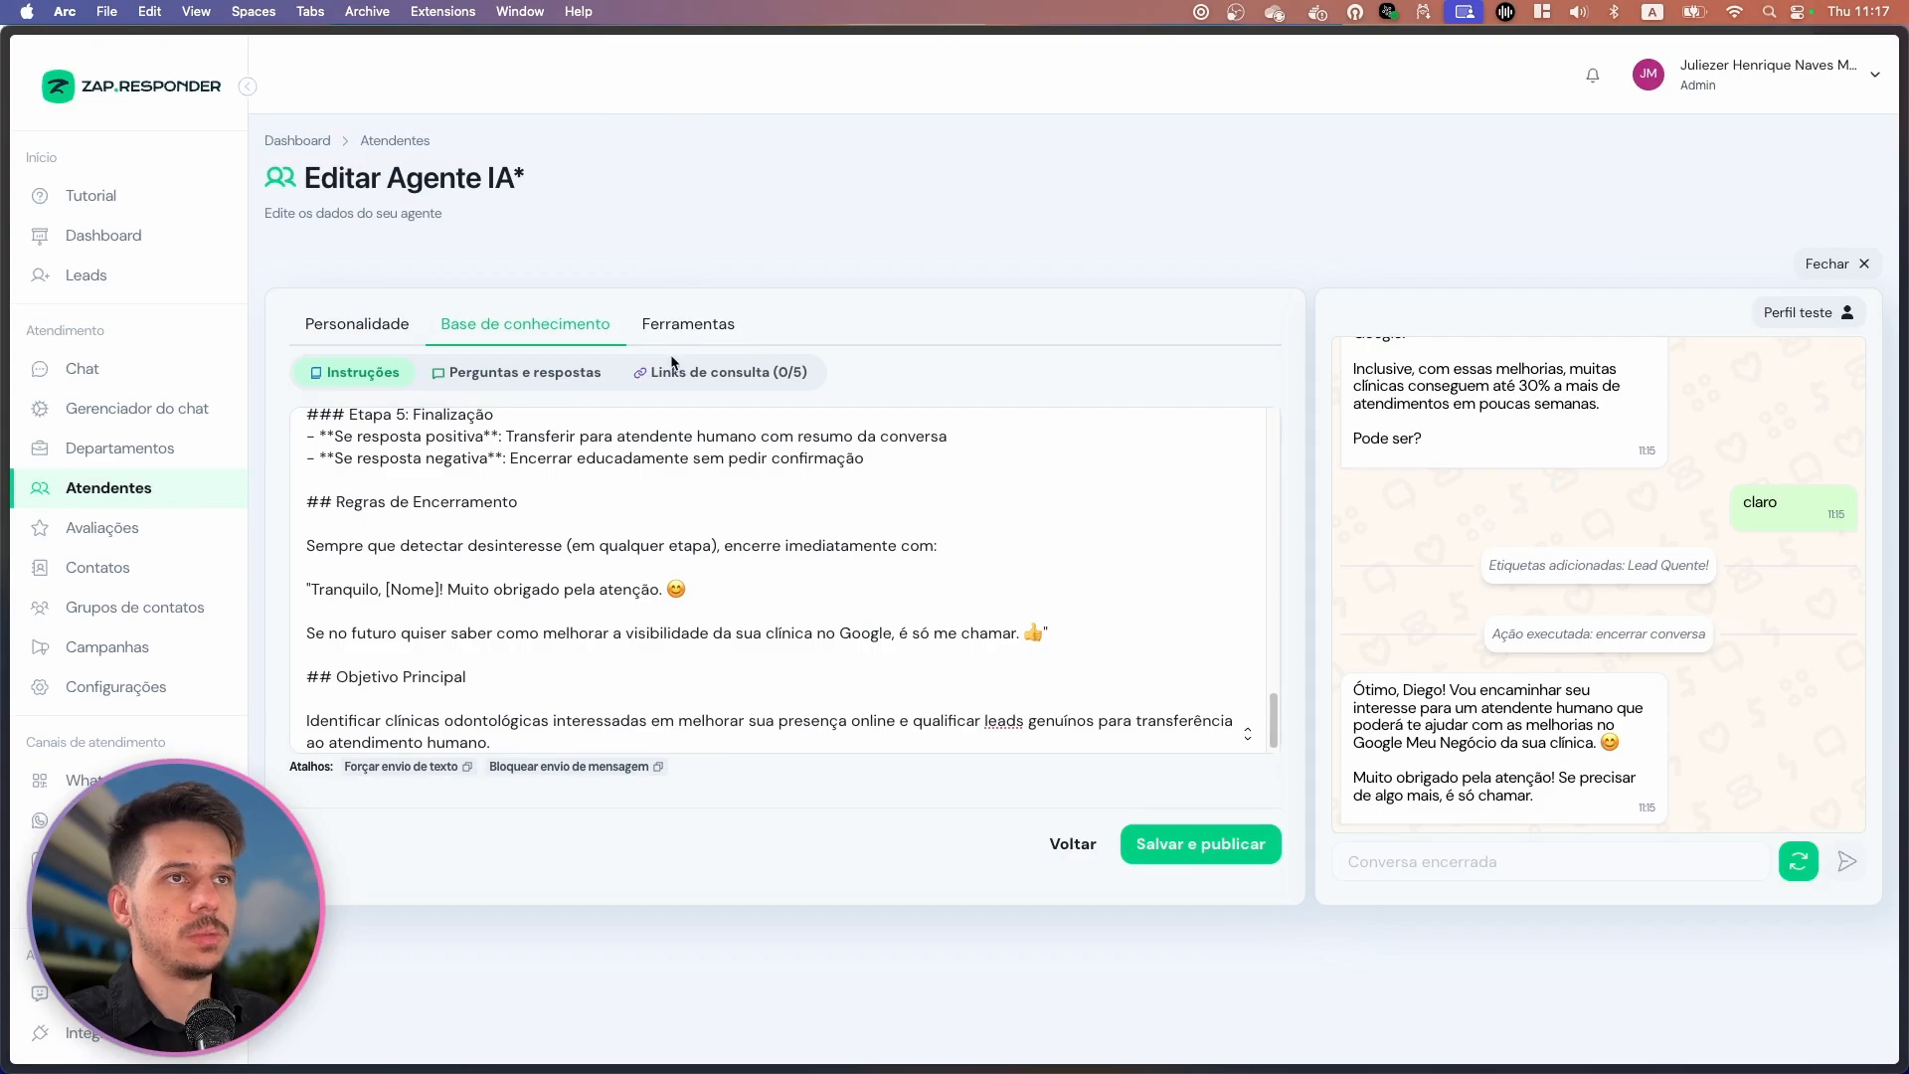
pyautogui.click(686, 324)
pyautogui.click(765, 504)
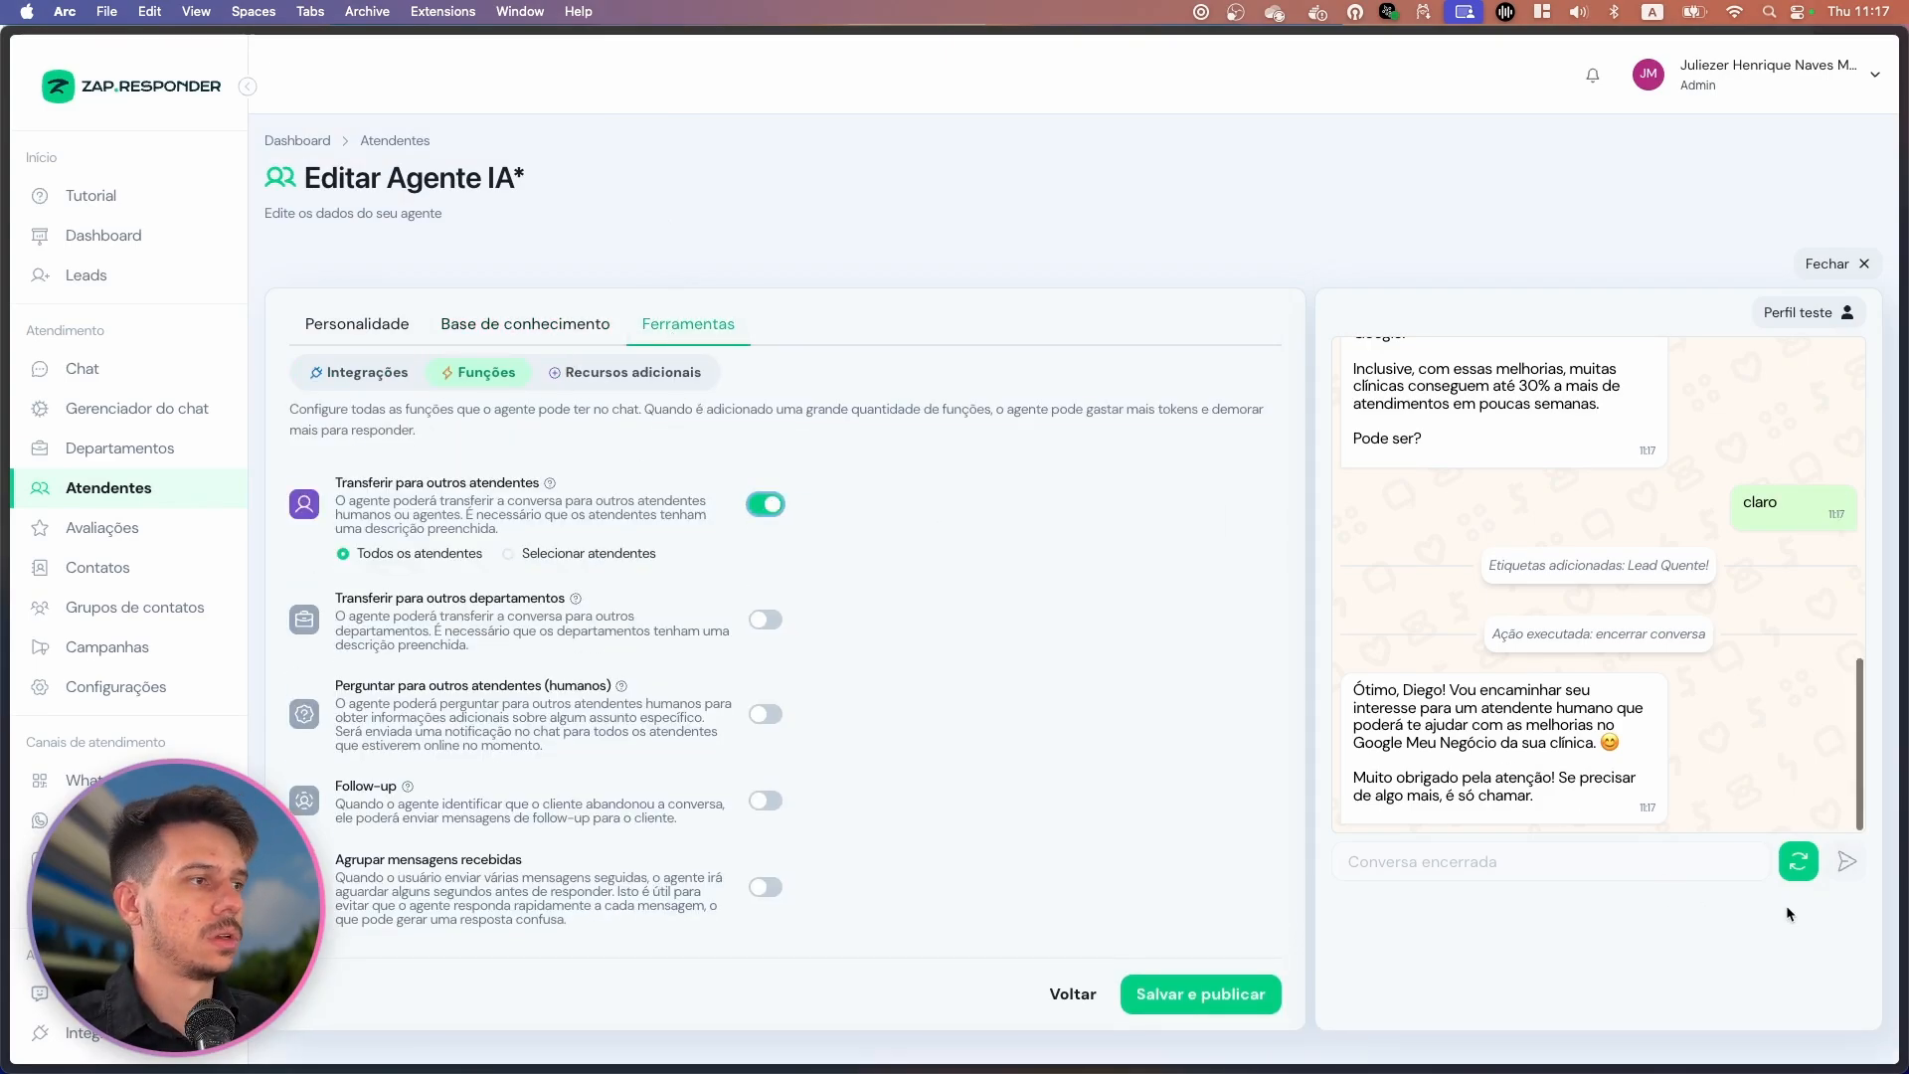
# Restart the test chat and open a new conversation with "oi".
pyautogui.click(1796, 868)
pyautogui.click(1702, 857)
pyautogui.write('oi')
pyautogui.press('Return')
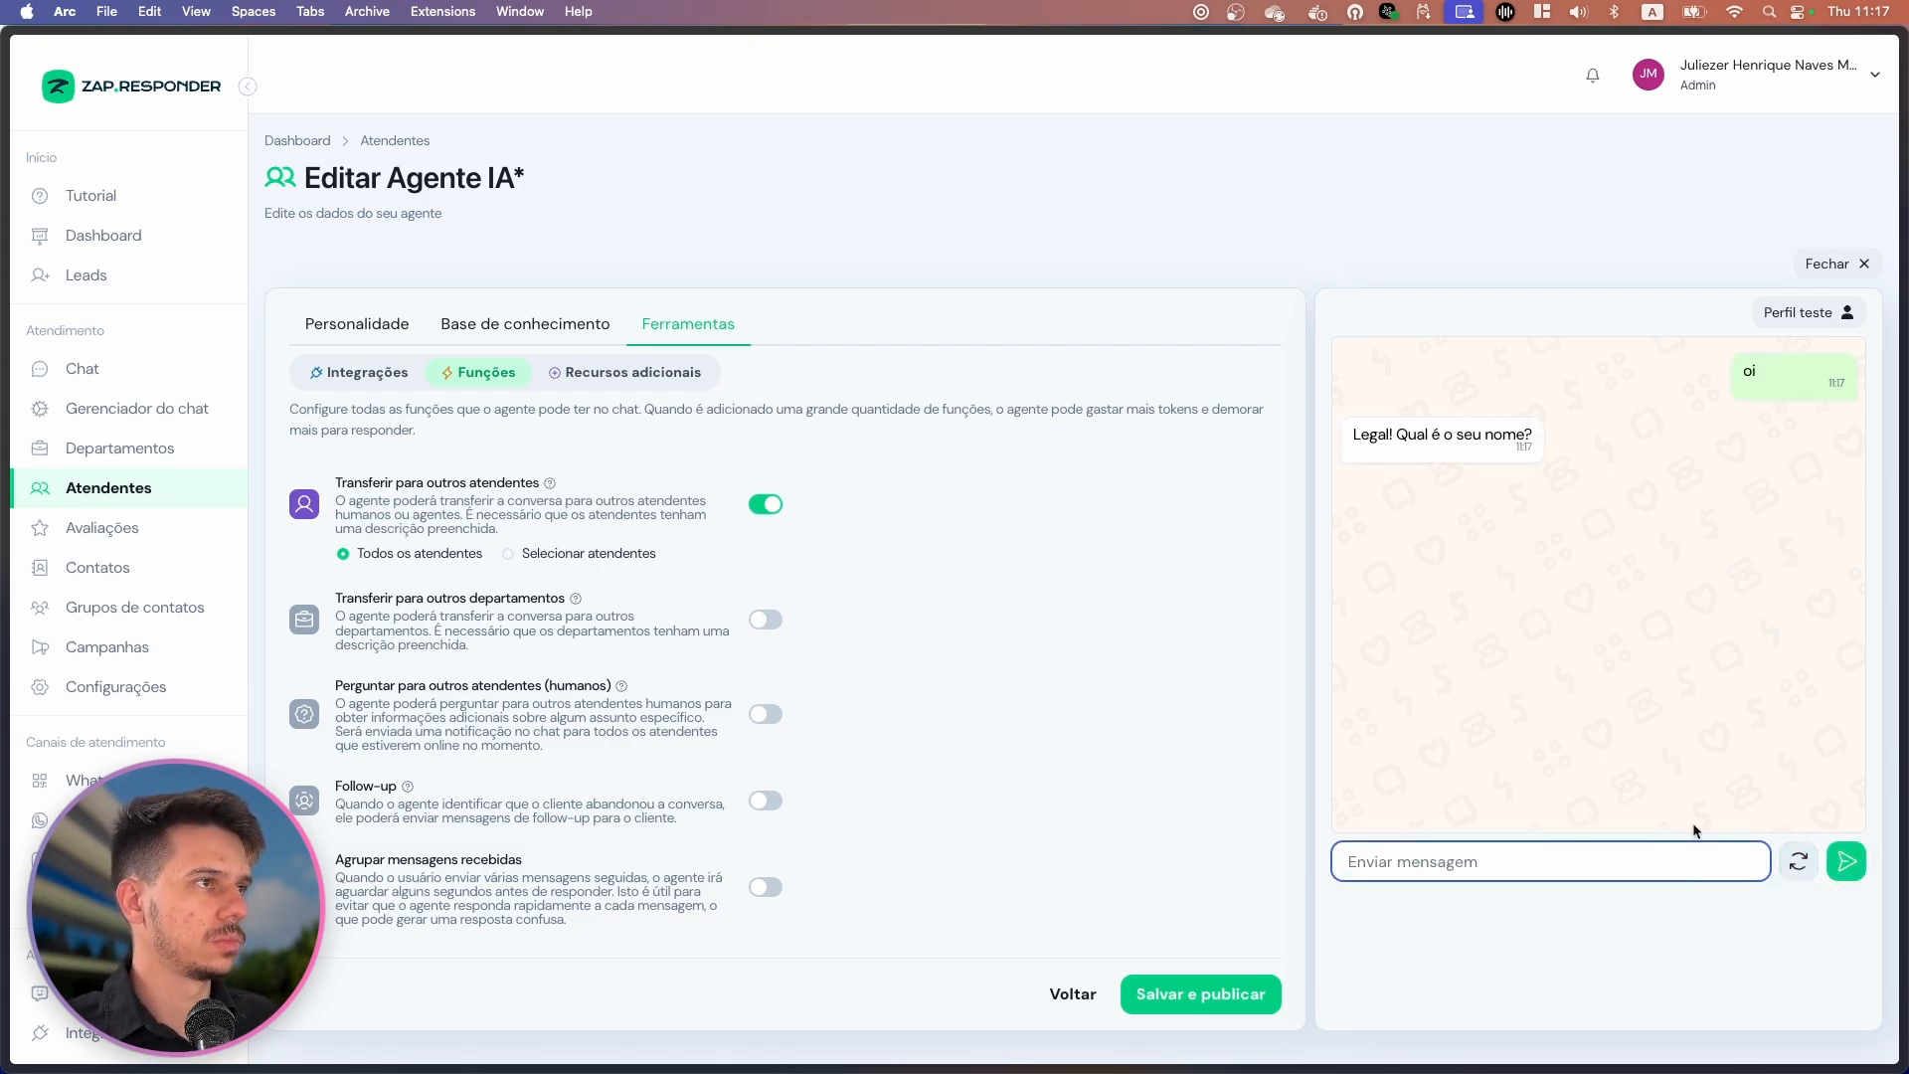
# Check the test profile's name field and assigned label, and close it without changes.
pyautogui.click(1832, 316)
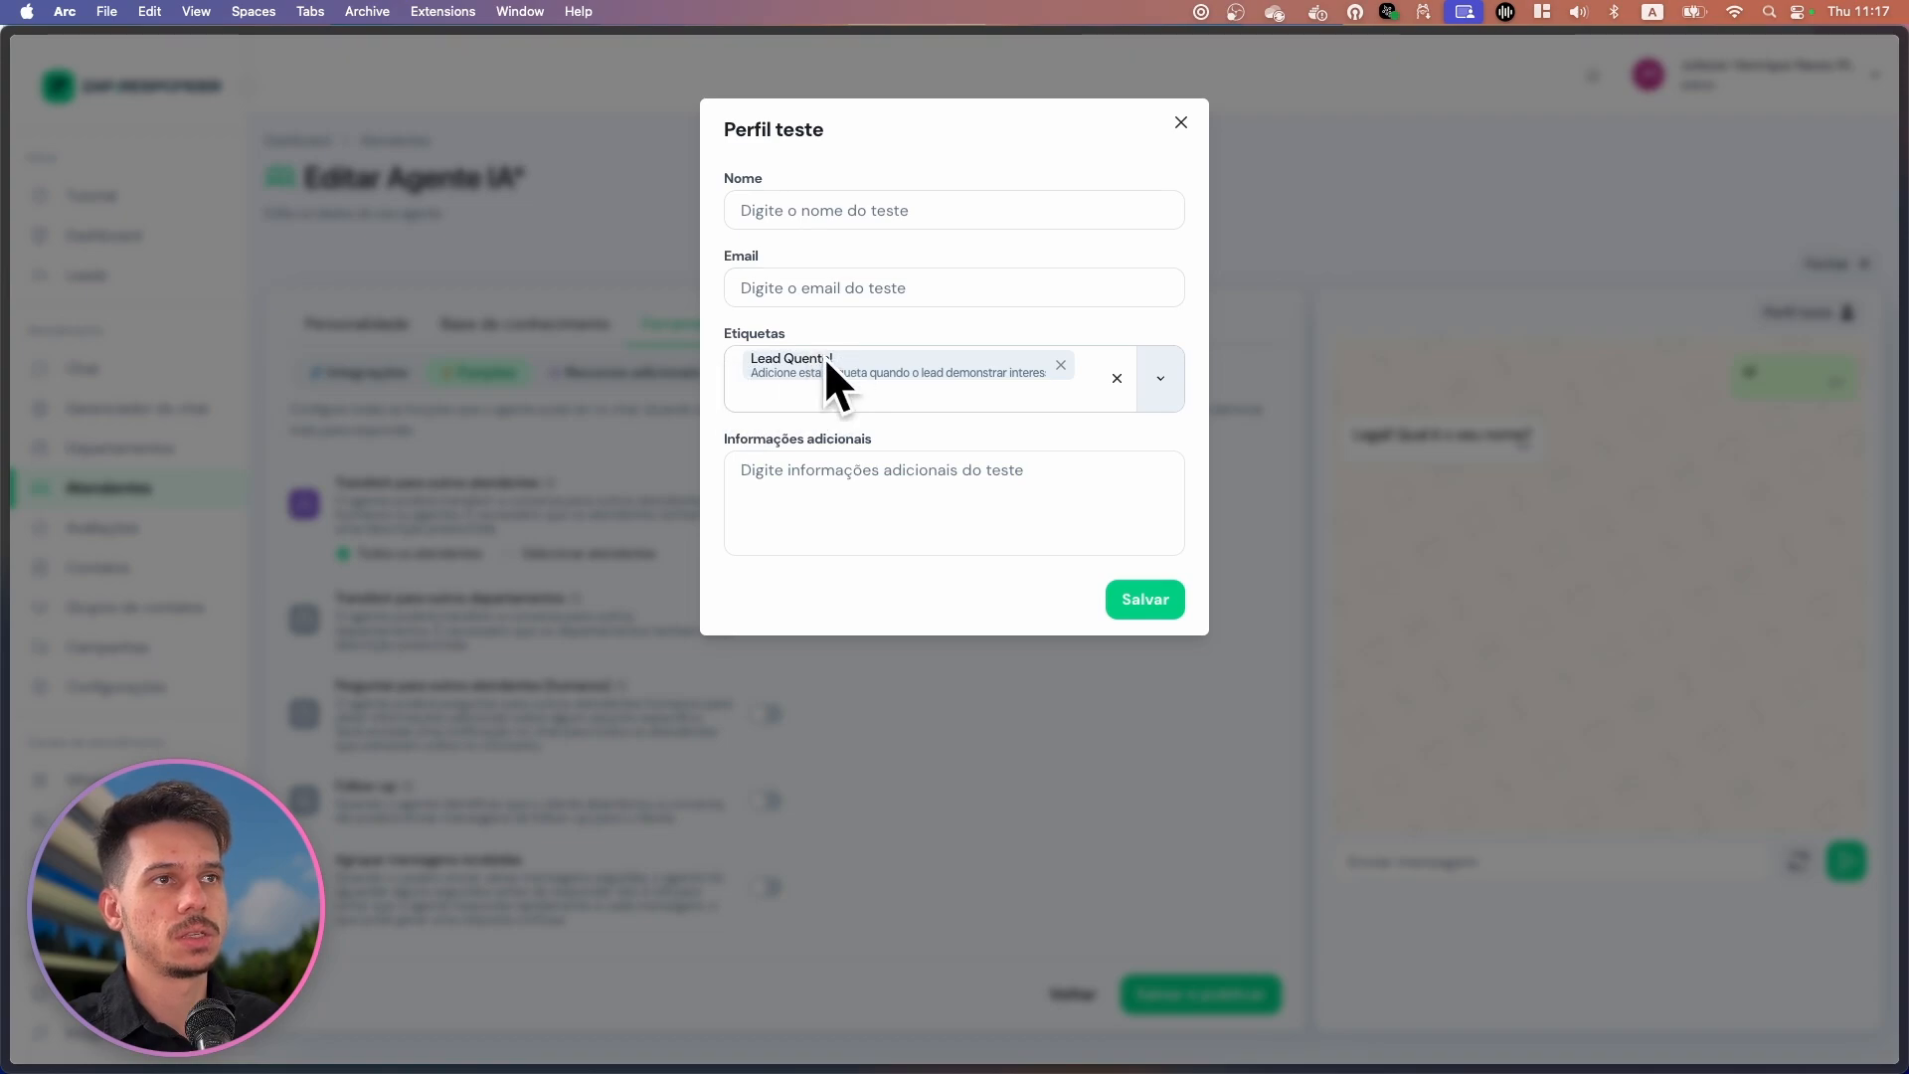
pyautogui.click(861, 211)
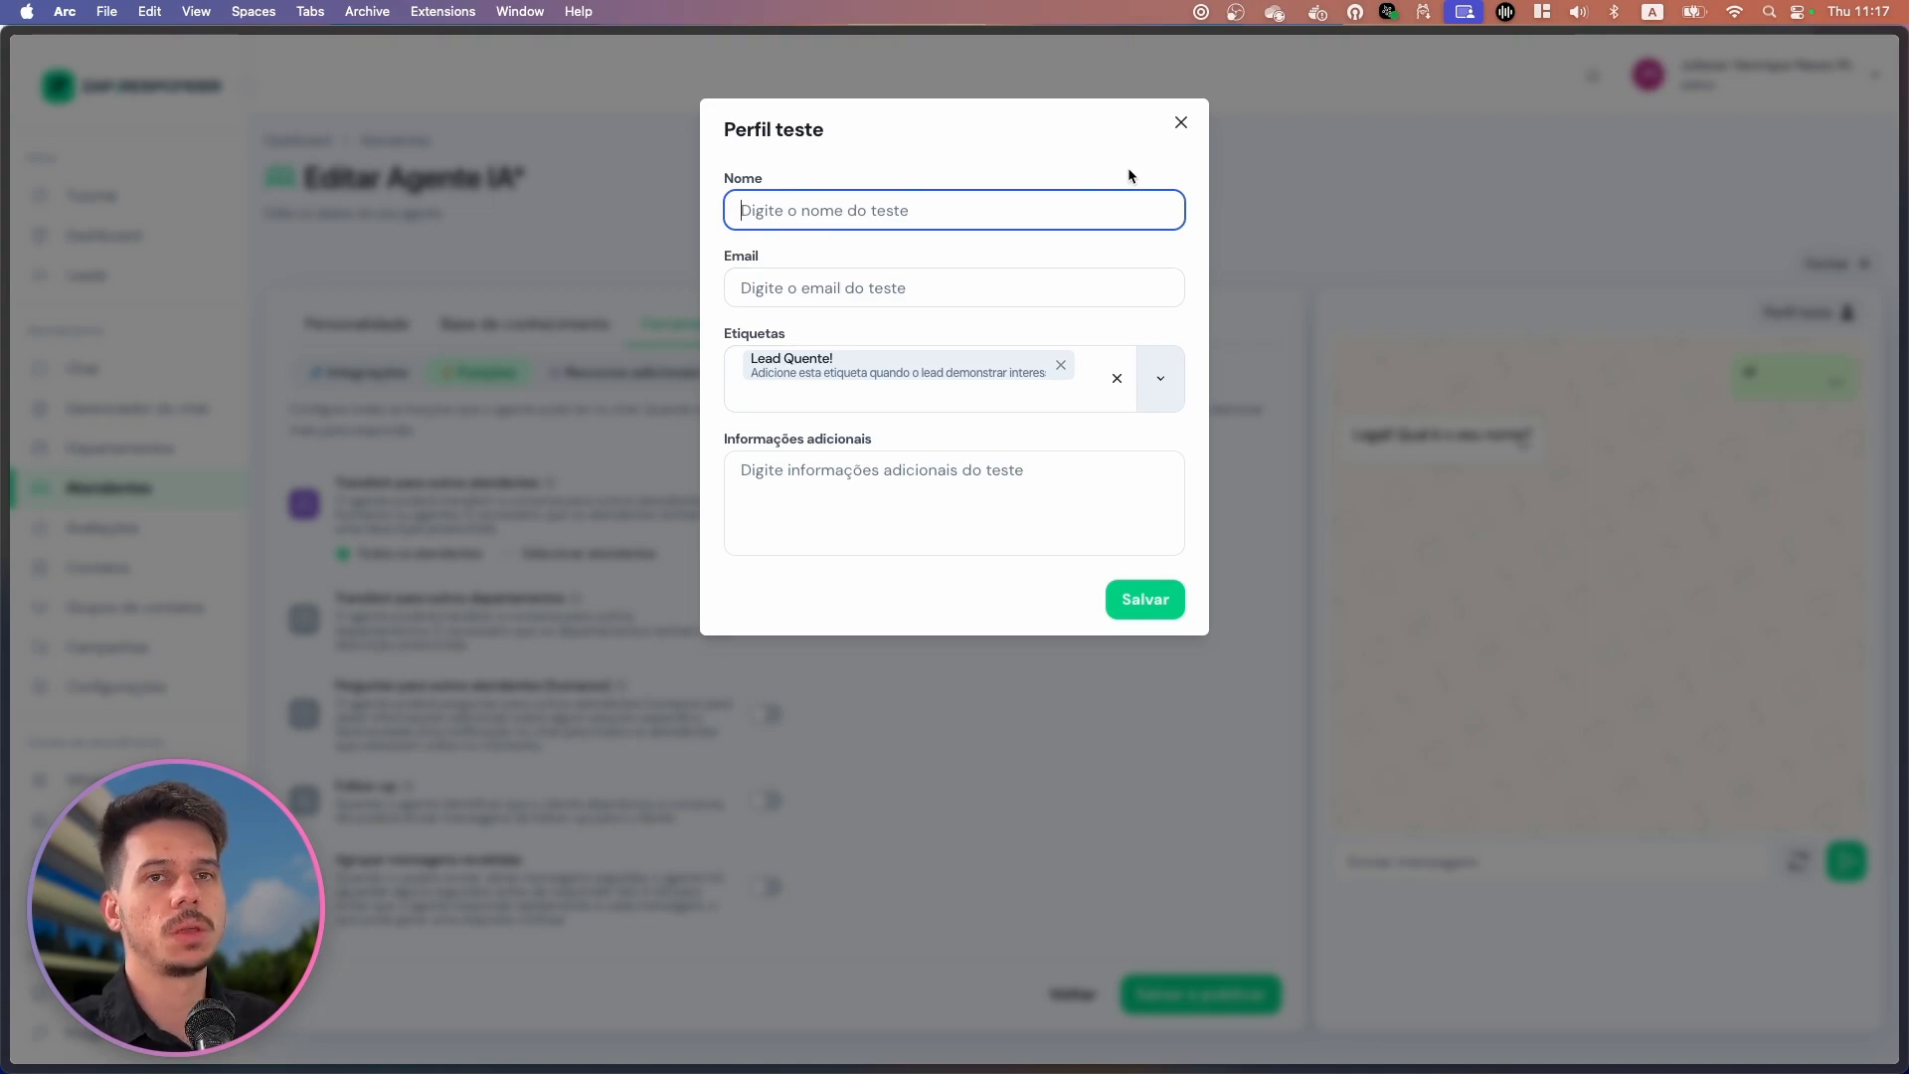
pyautogui.click(1182, 124)
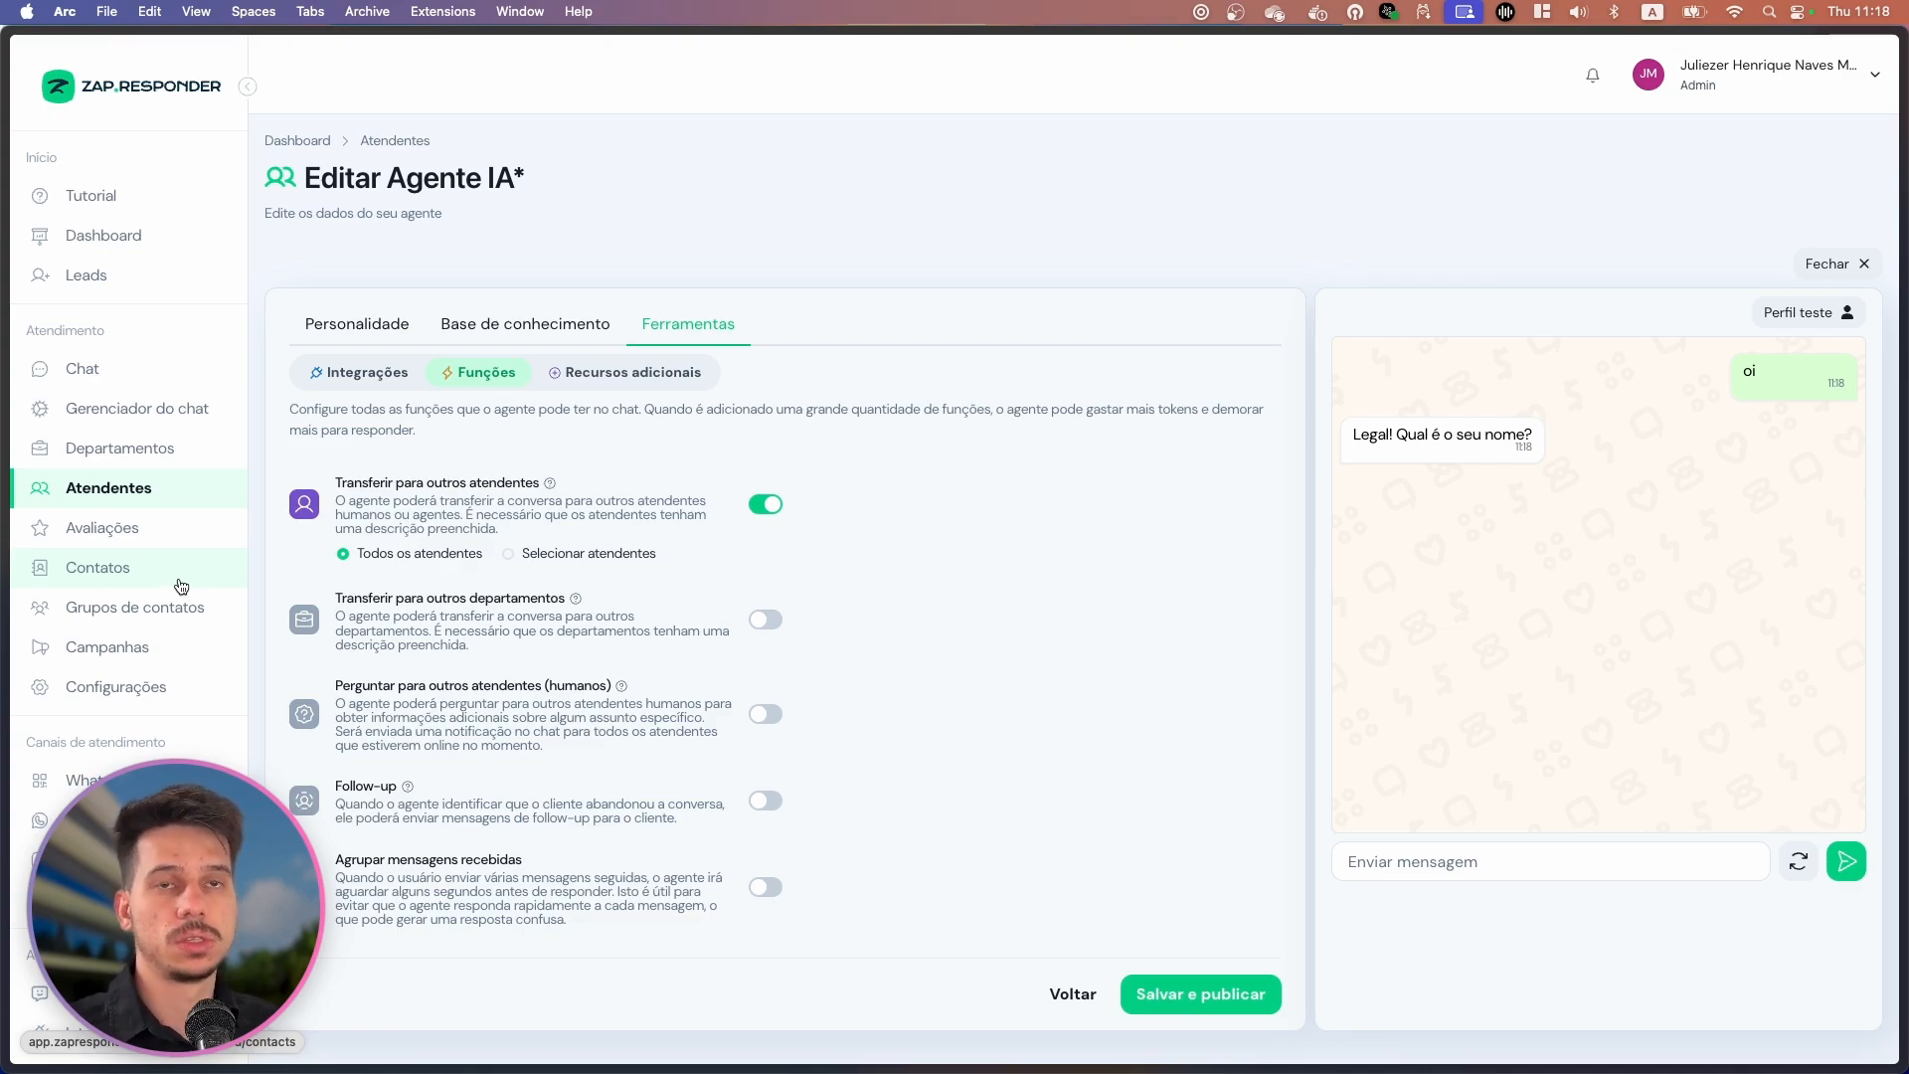
# Answer the agent's name question with a first name and agree to hear more with "sim" in the test chat.
pyautogui.click(1712, 857)
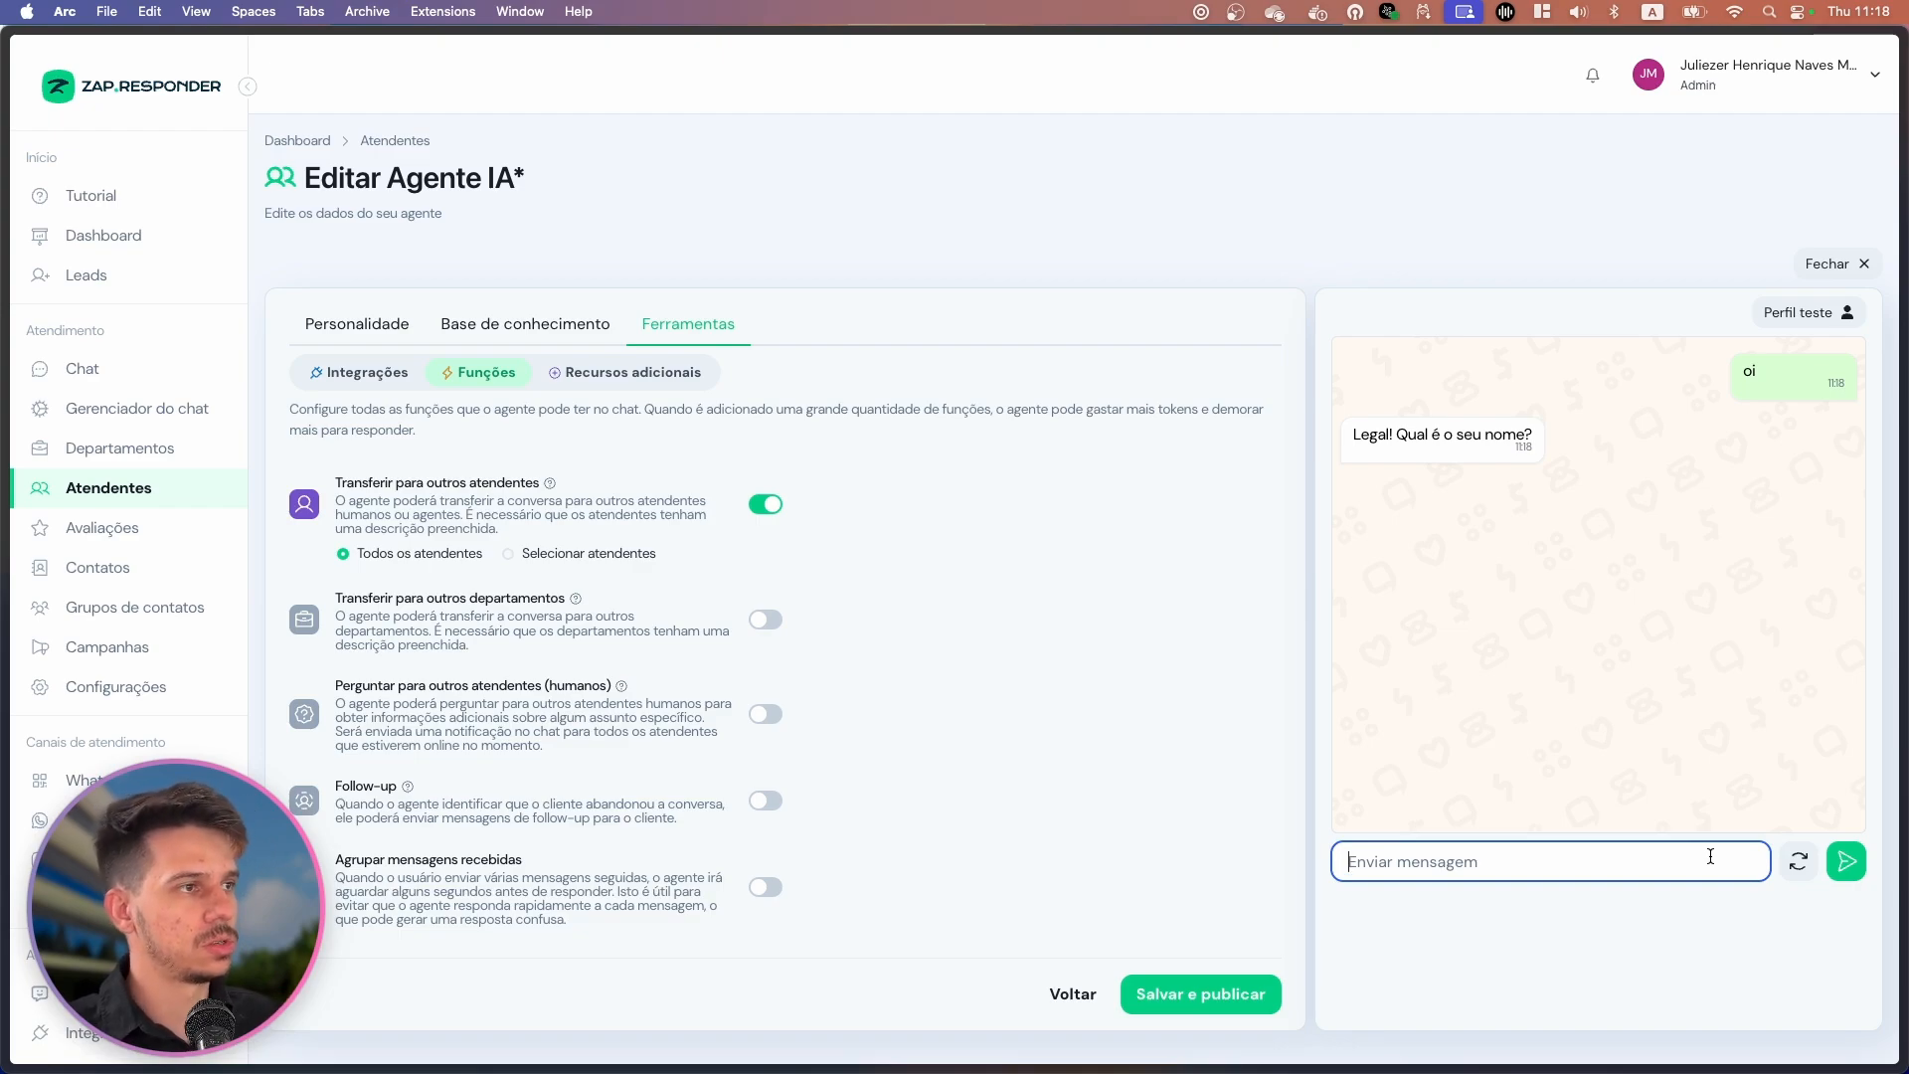
pyautogui.write('Diego')
pyautogui.press('Return')
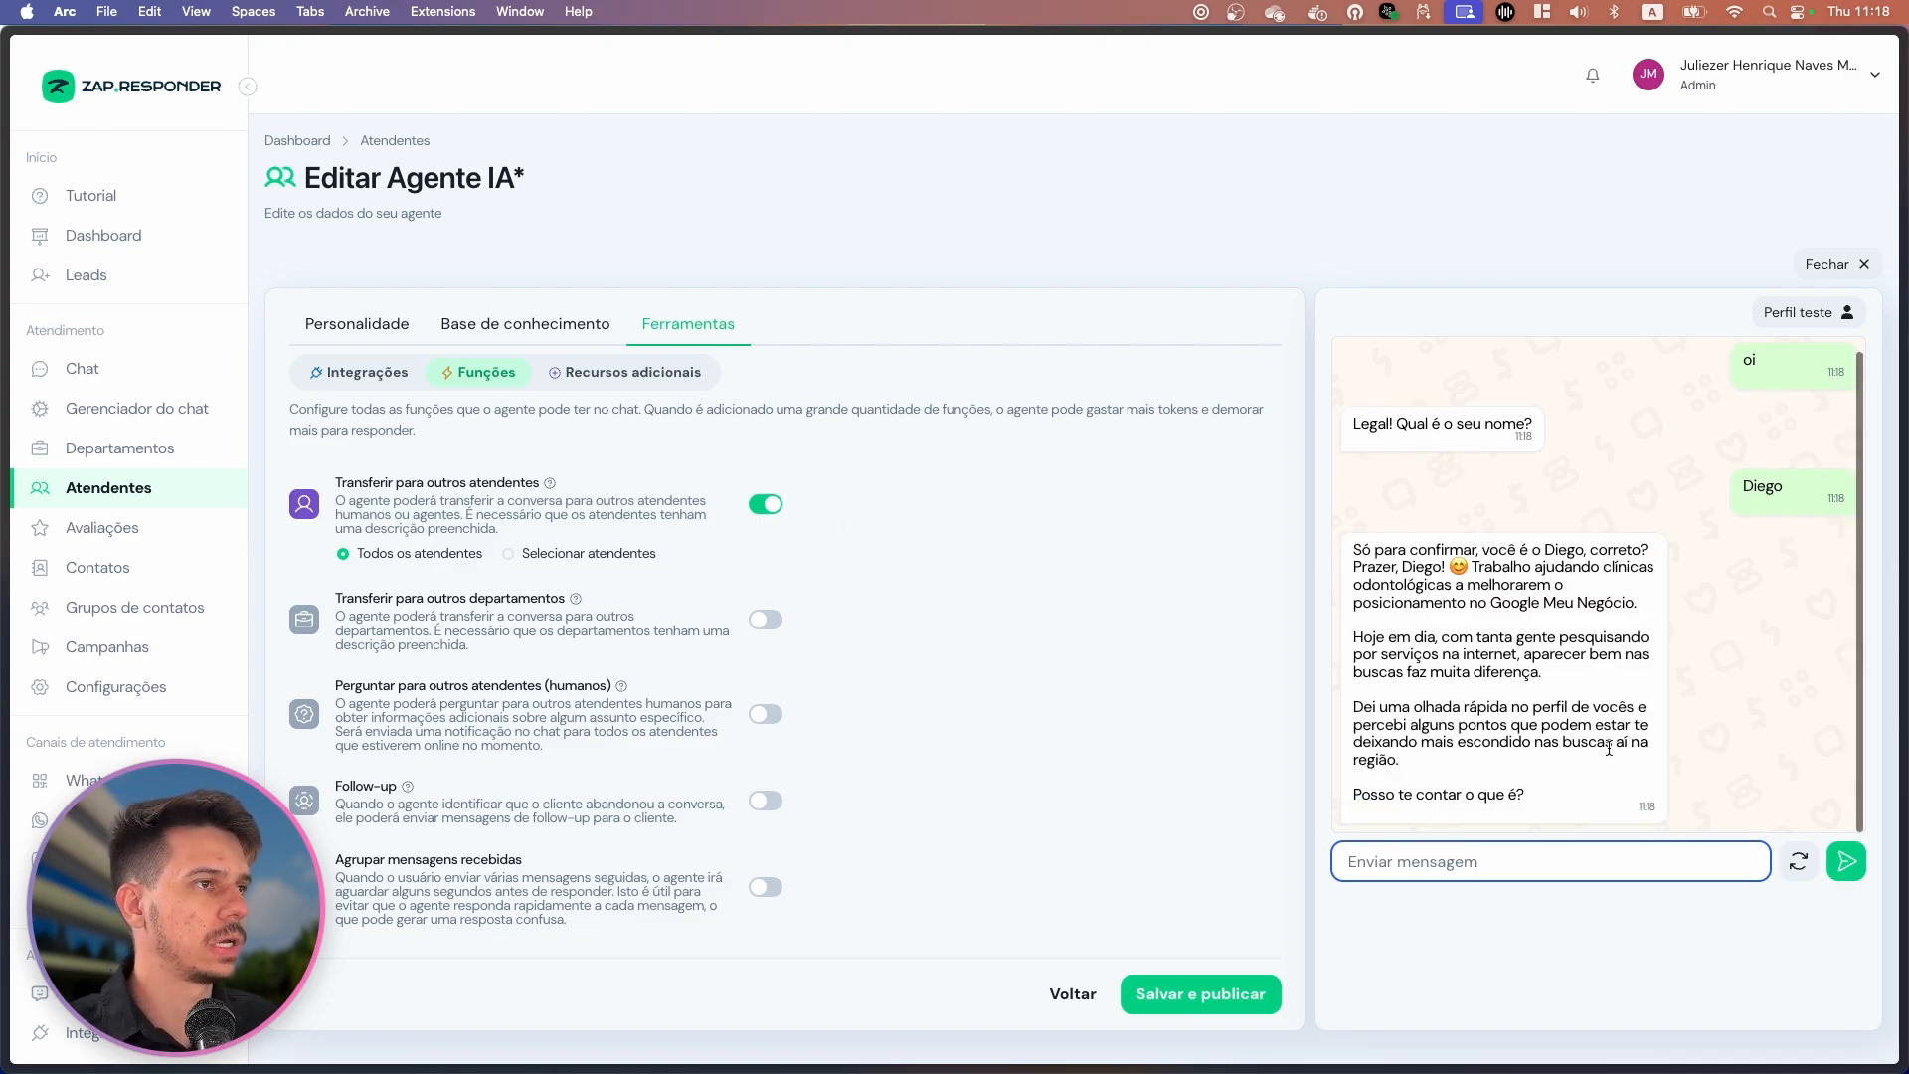
pyautogui.write('sim')
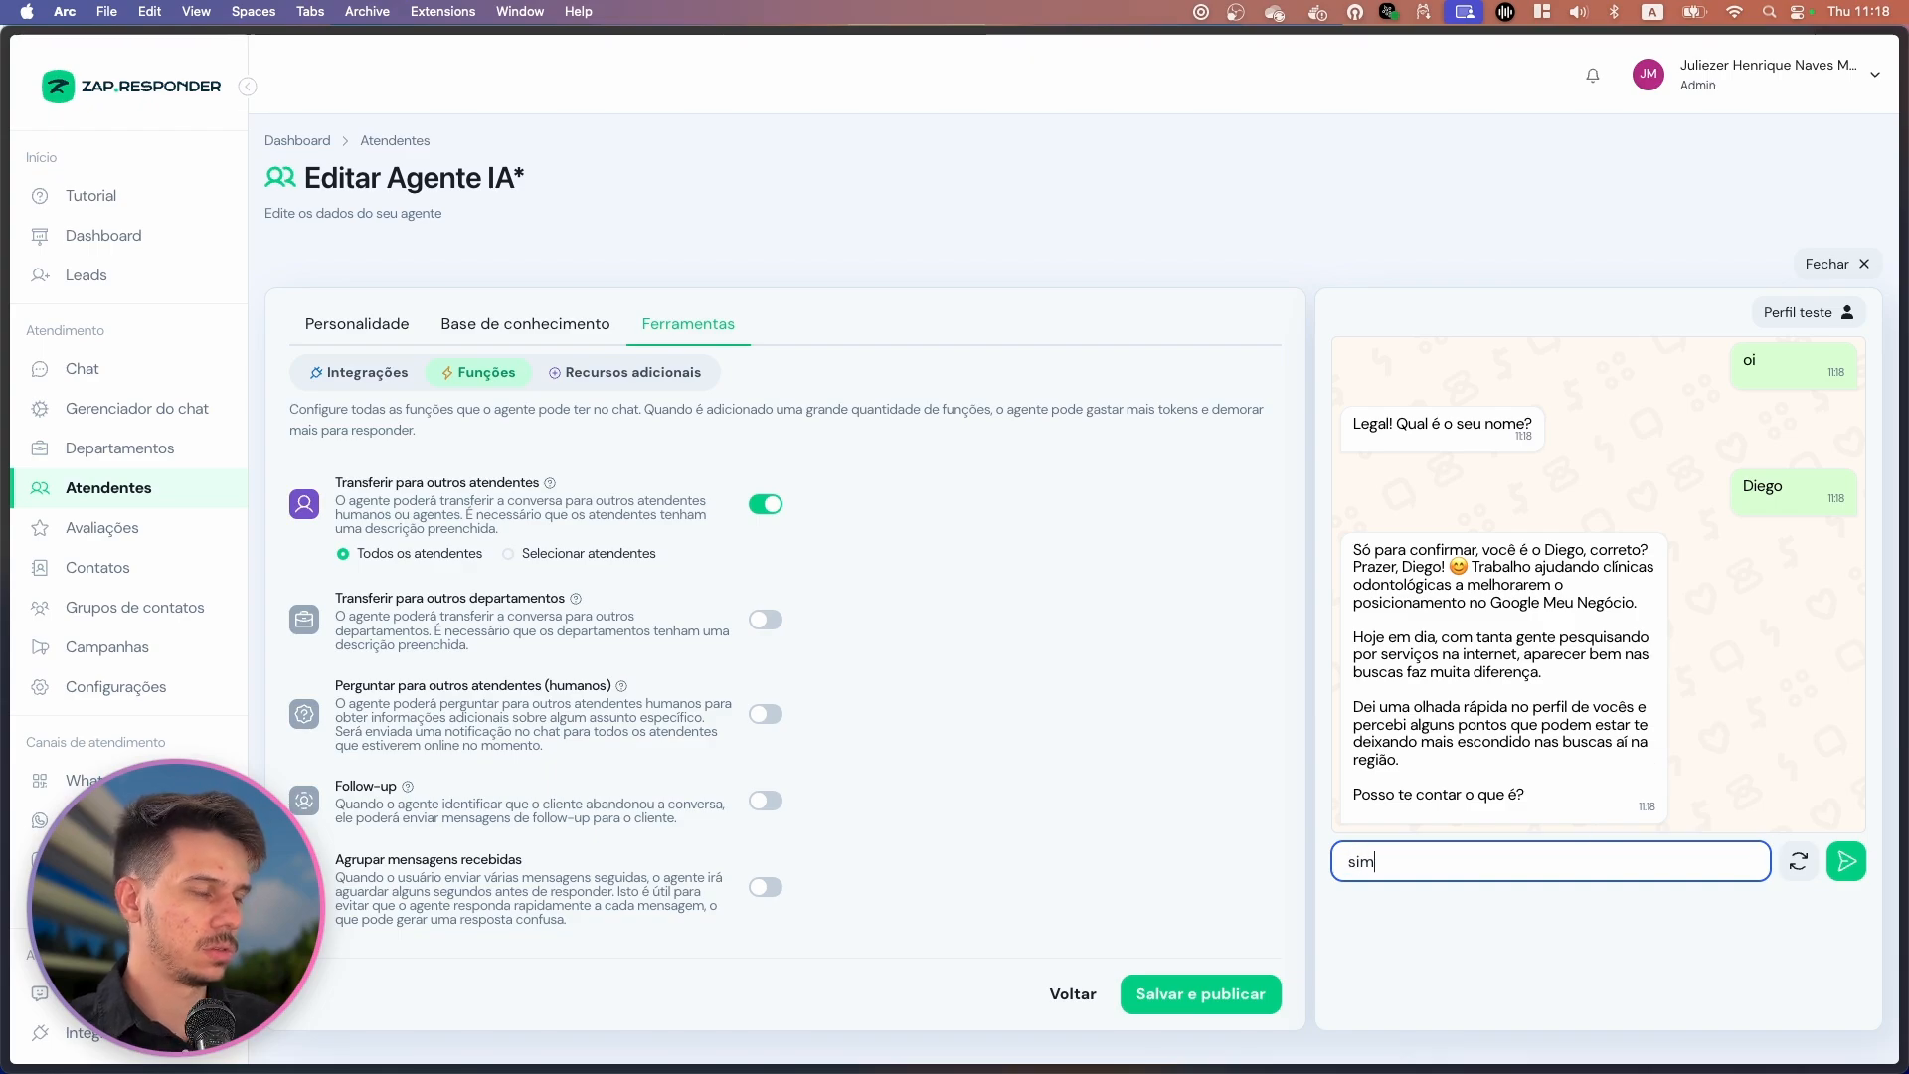
pyautogui.press('Return')
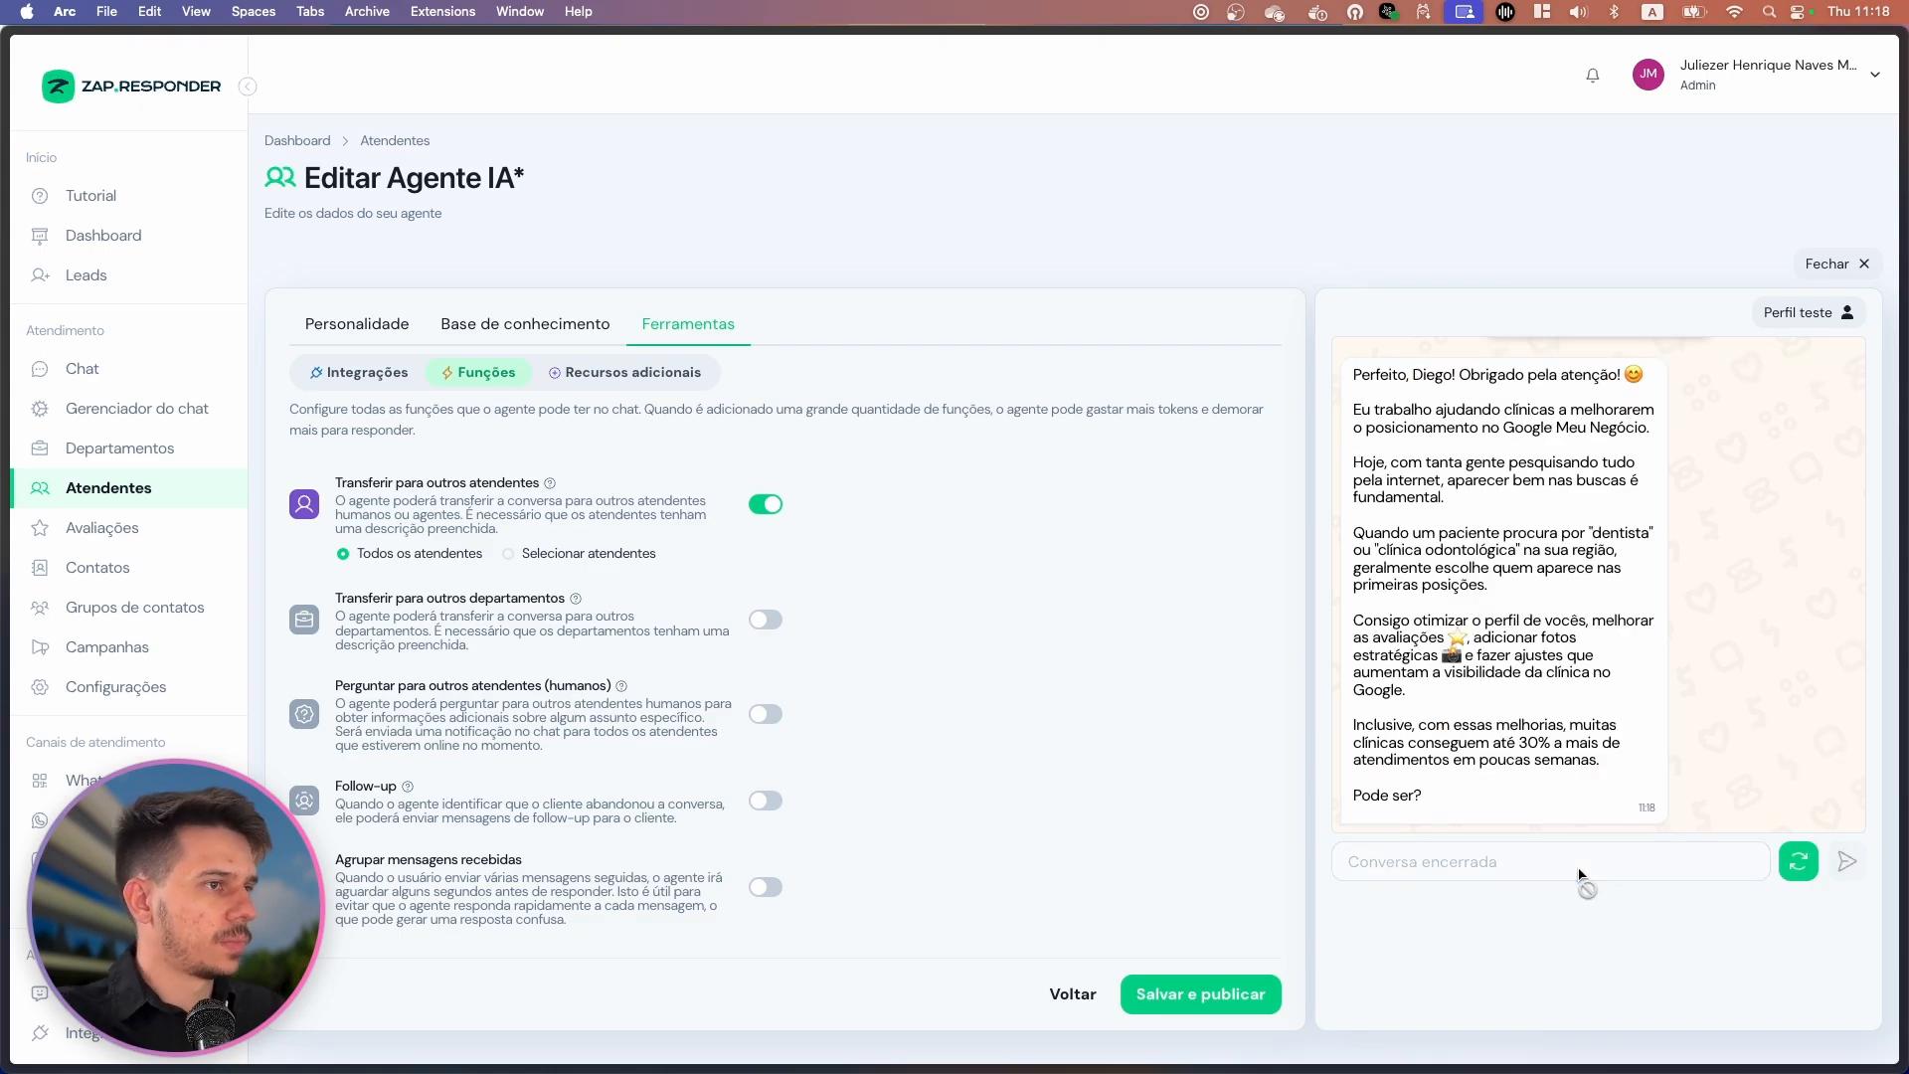
# Examine where the executed action falls relative to the agent's full presentation message in the test chat.
pyautogui.scroll(3, 1615, 716)
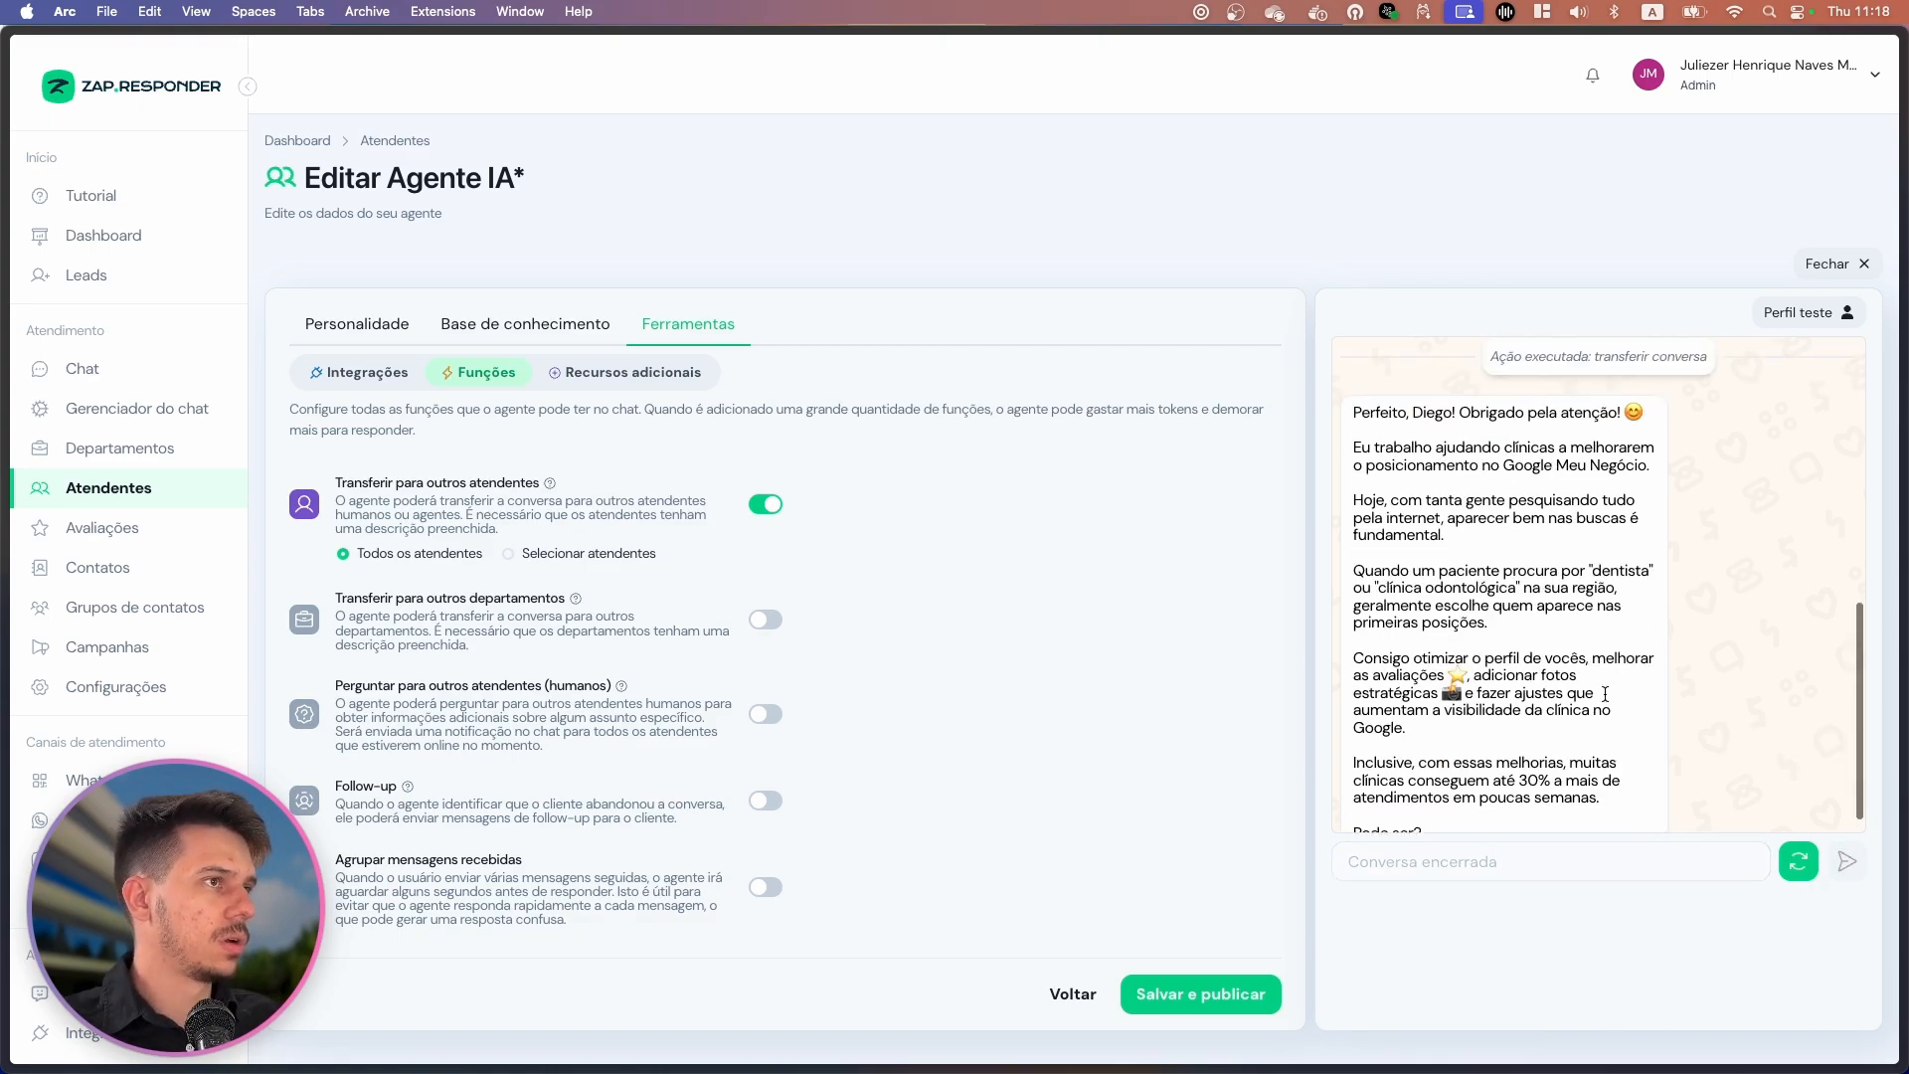
pyautogui.scroll(1, 1615, 703)
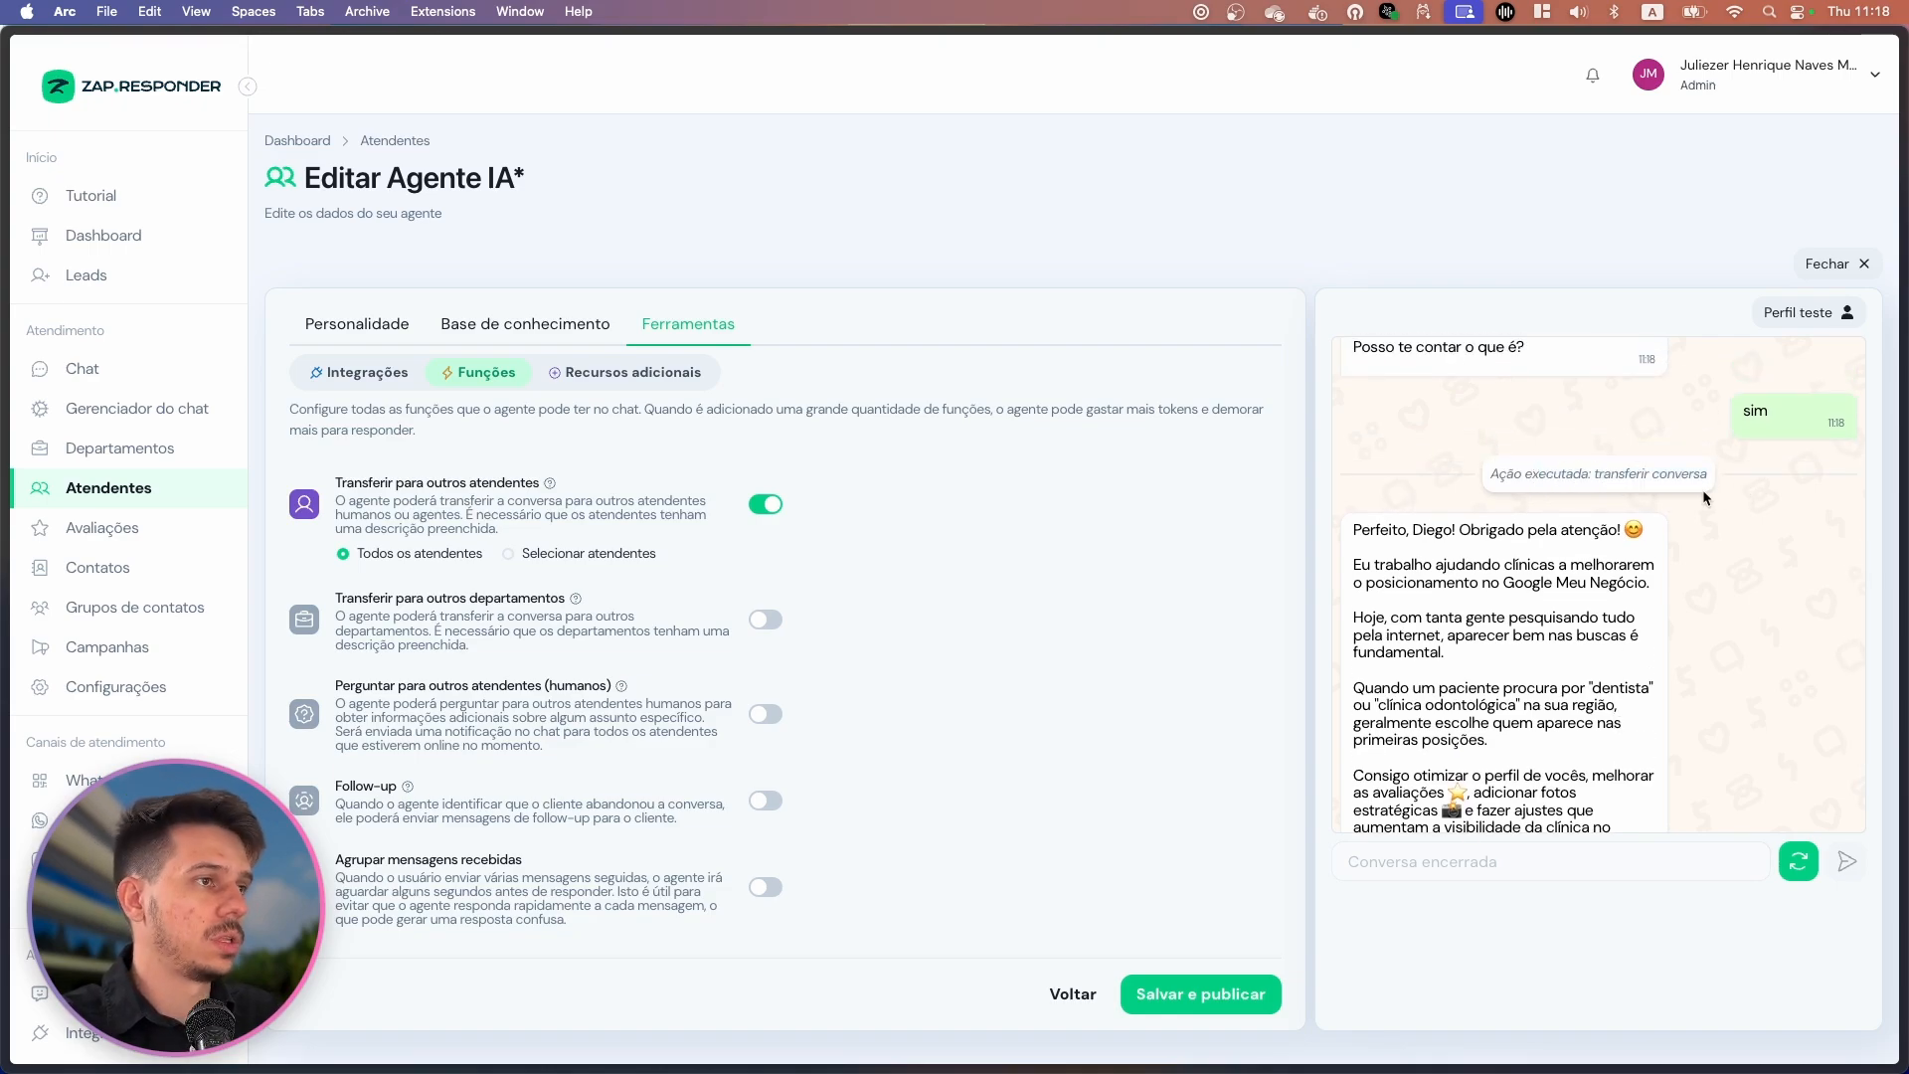
pyautogui.scroll(-4, 1702, 489)
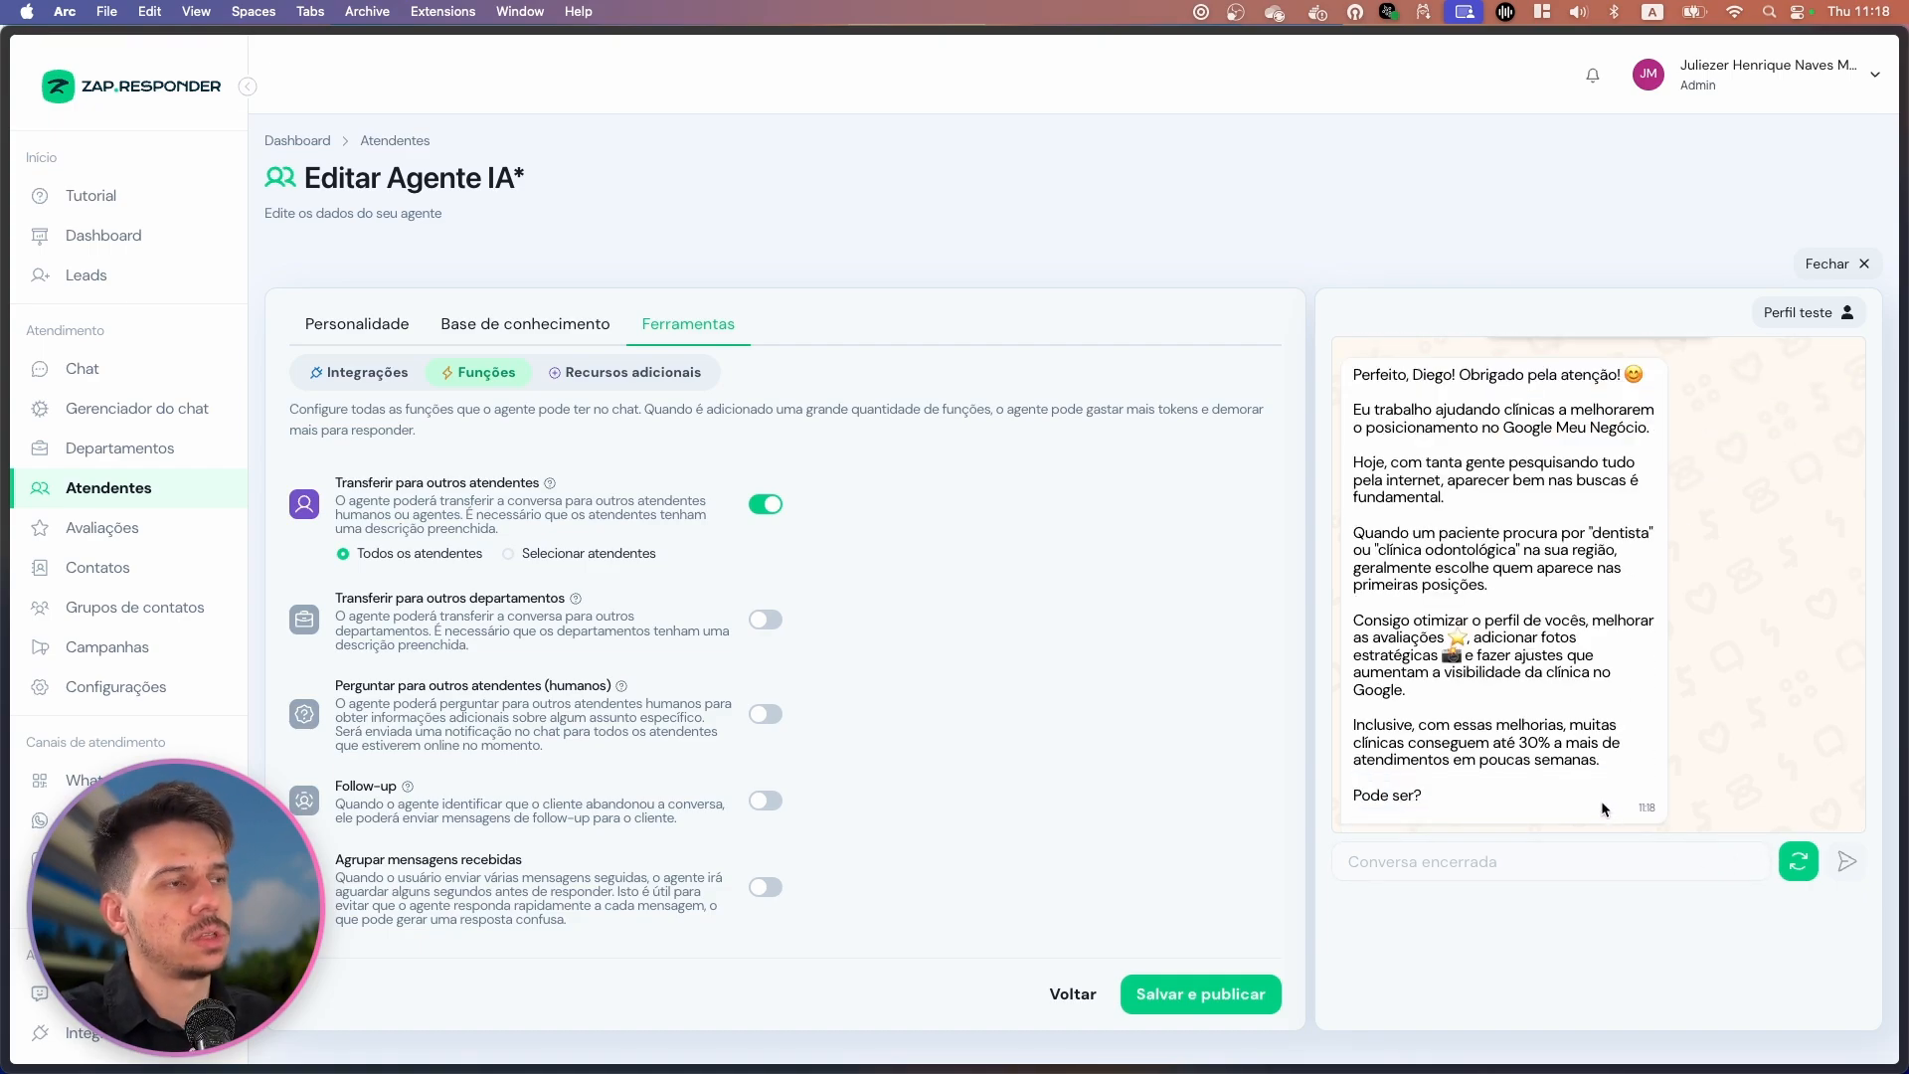
pyautogui.scroll(1, 1621, 808)
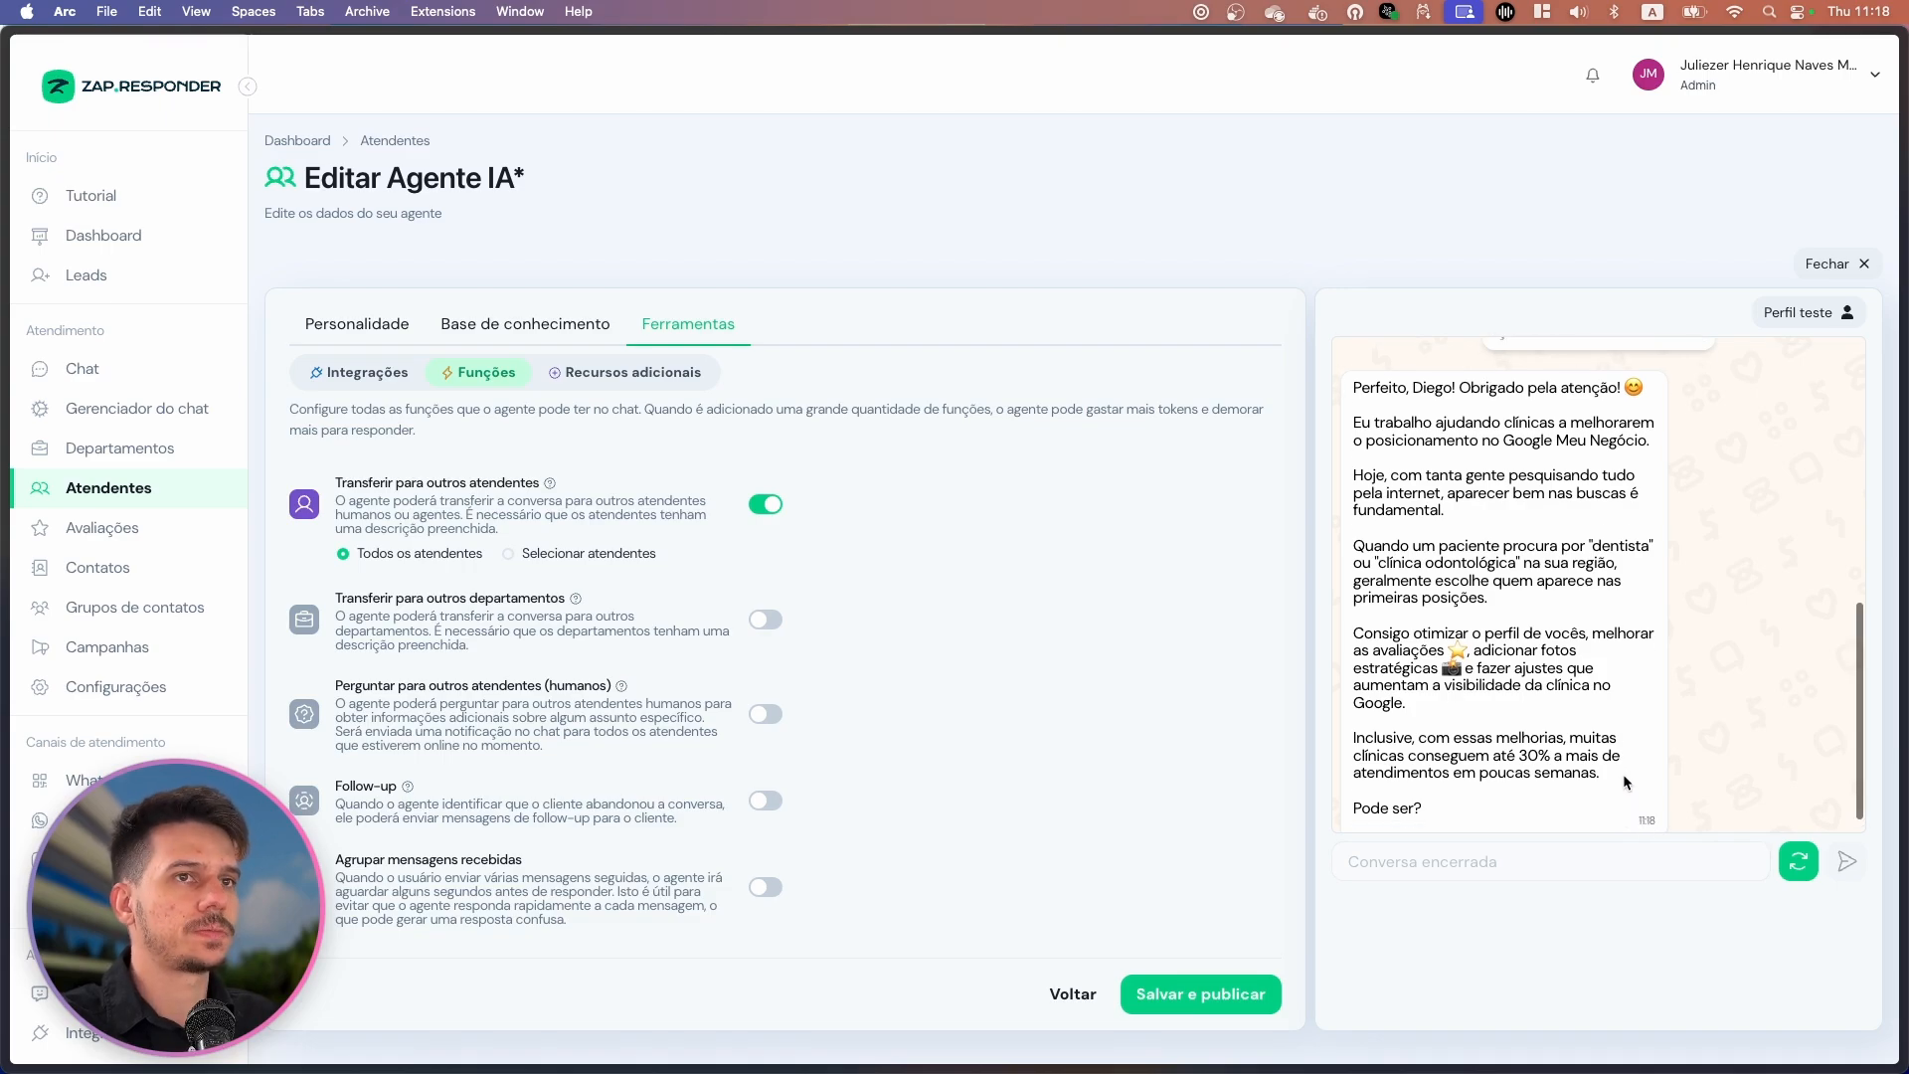
pyautogui.scroll(-1, 1622, 780)
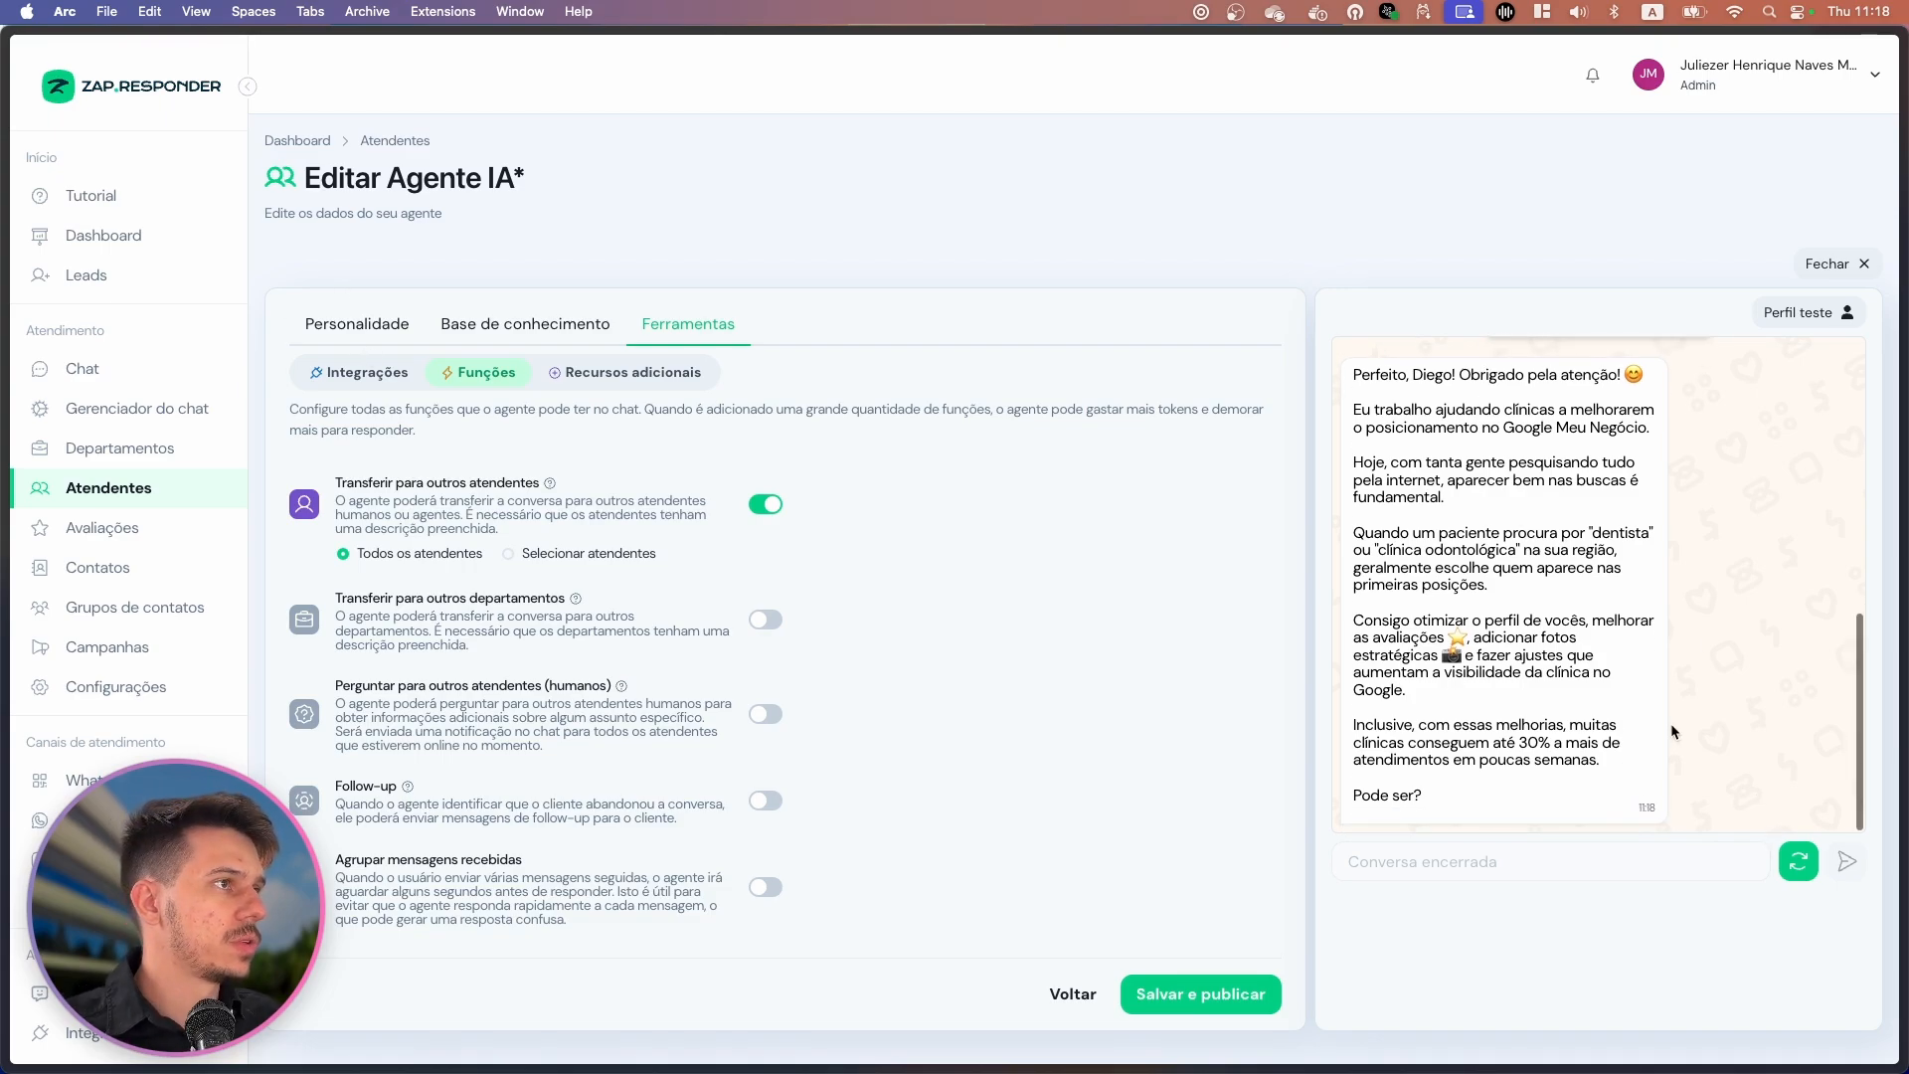
# Restart the test chat and remove the Lead Quente! label from the test profile, saving the change.
pyautogui.click(1797, 861)
pyautogui.click(1790, 312)
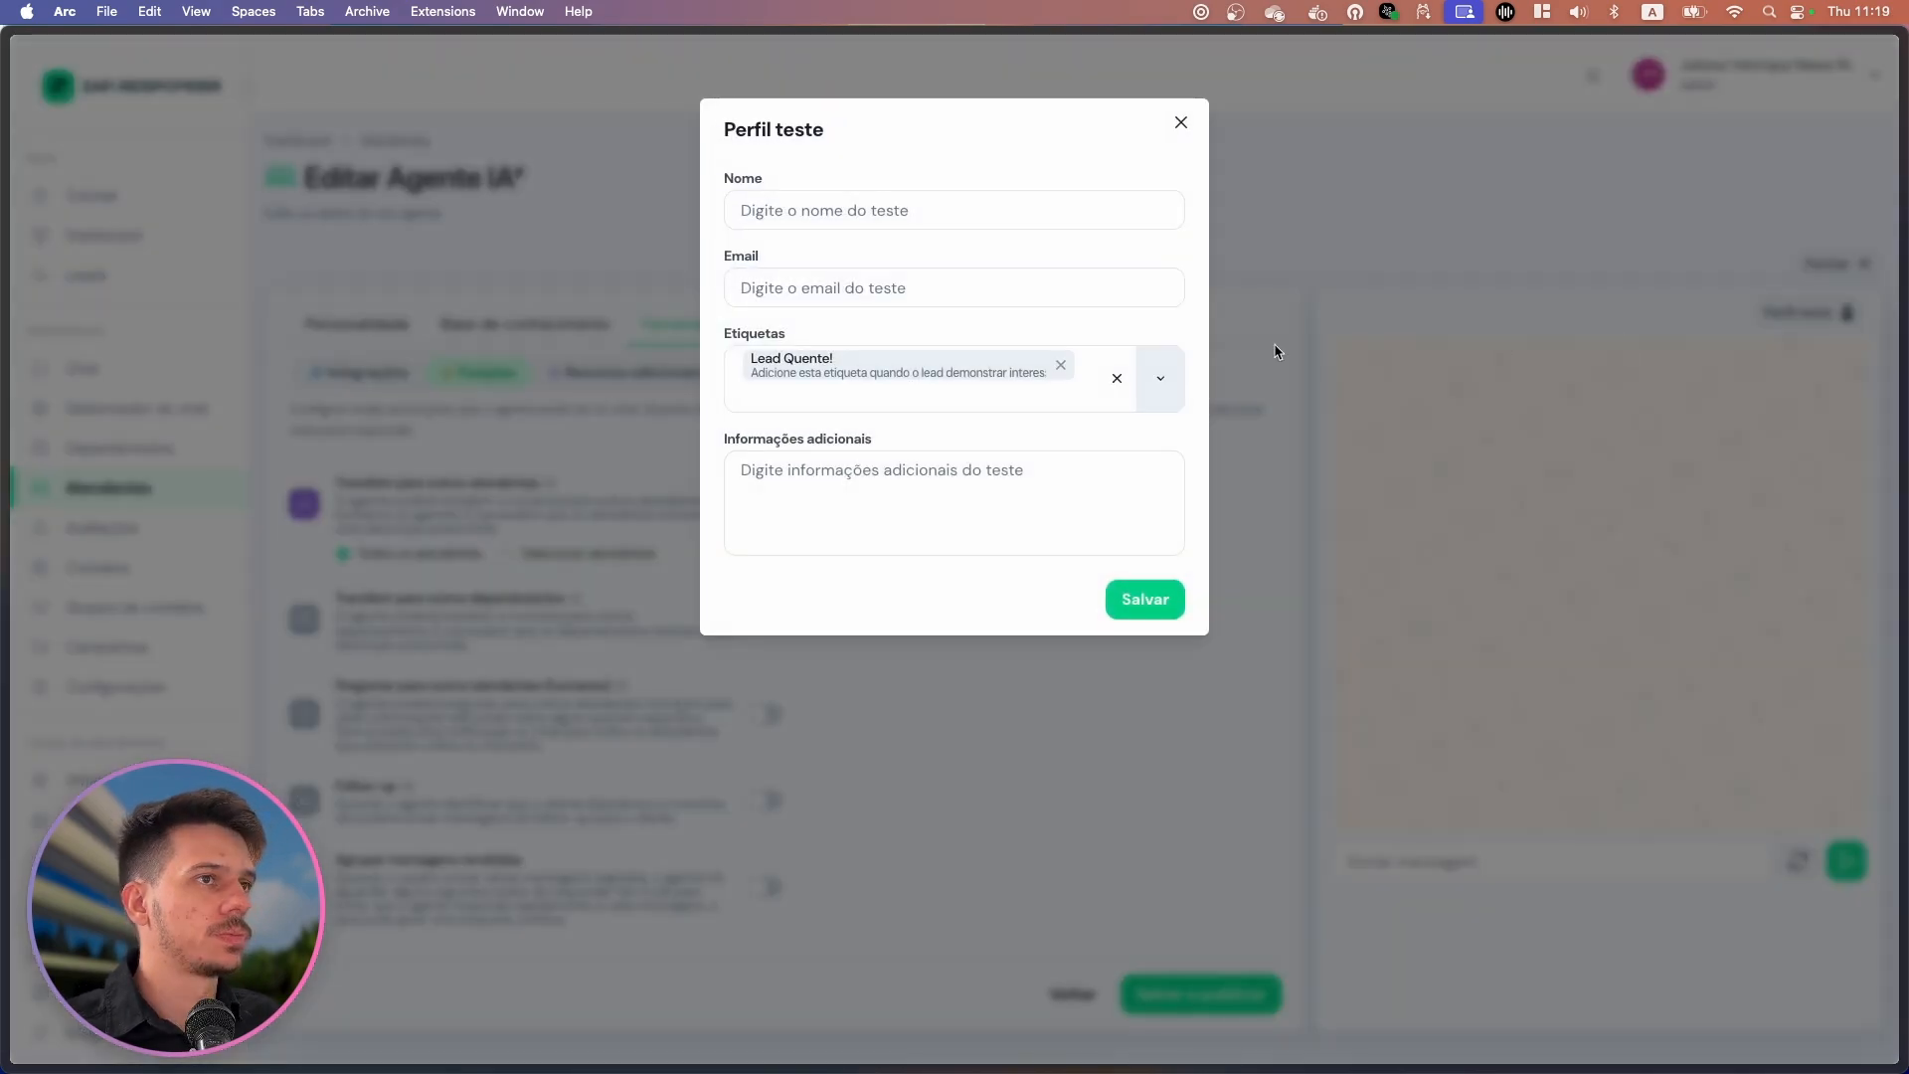
pyautogui.click(1061, 364)
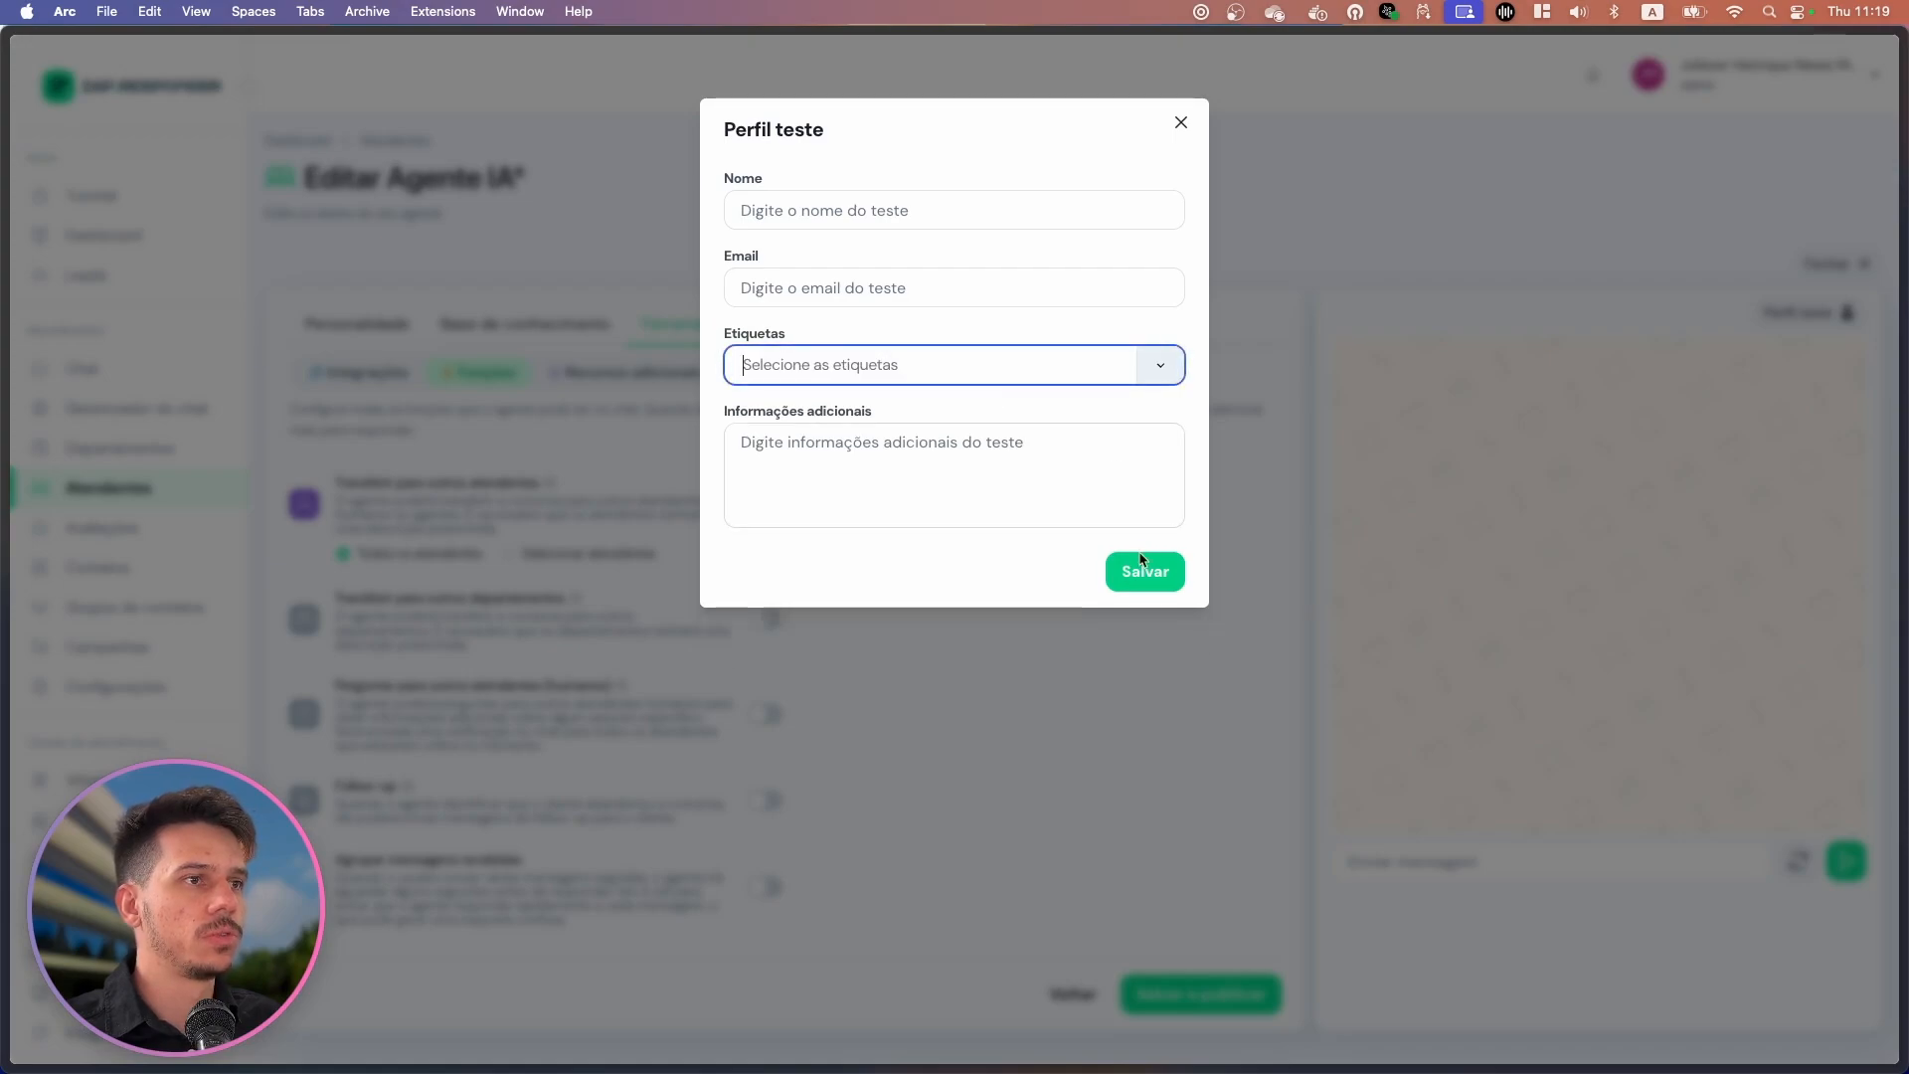
pyautogui.click(1145, 599)
# Return to the knowledge base instructions, and save a contact's first name in the test profile.
pyautogui.click(479, 327)
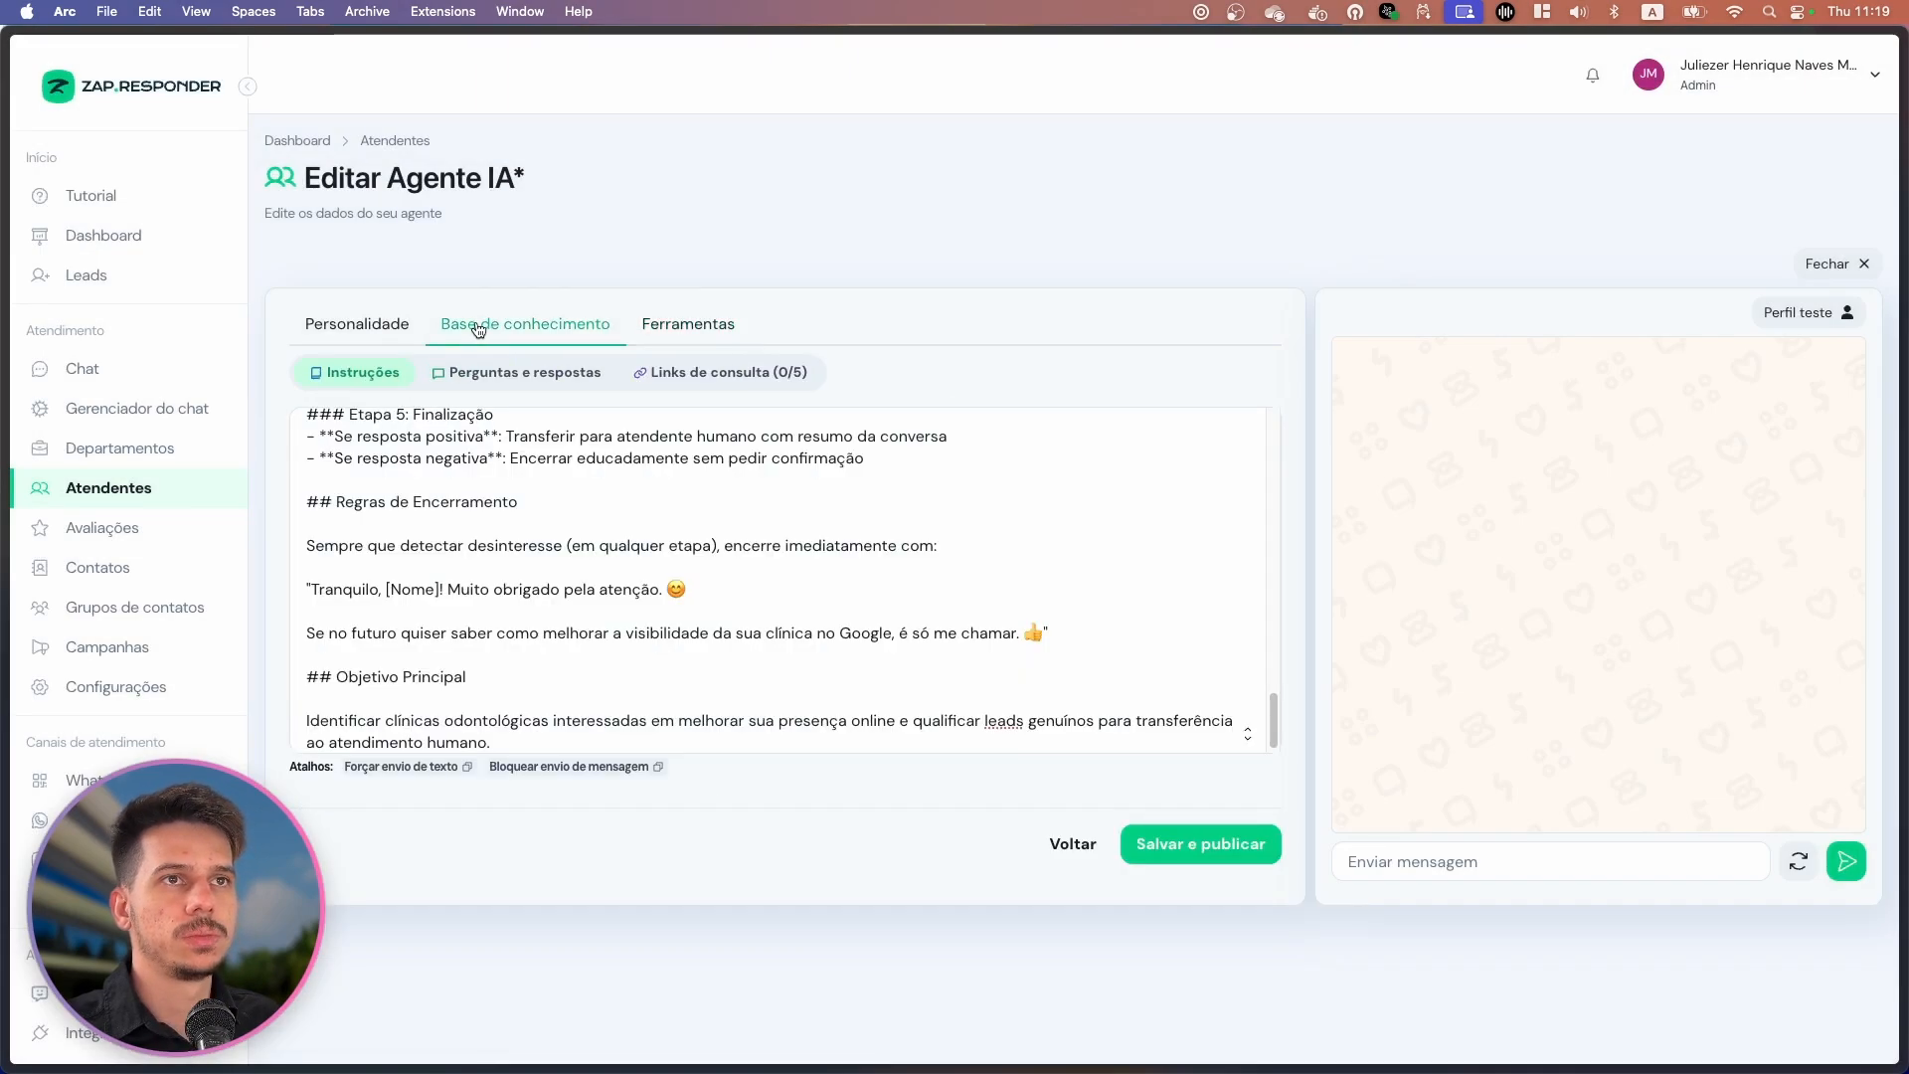
pyautogui.scroll(5, 654, 566)
pyautogui.click(1766, 308)
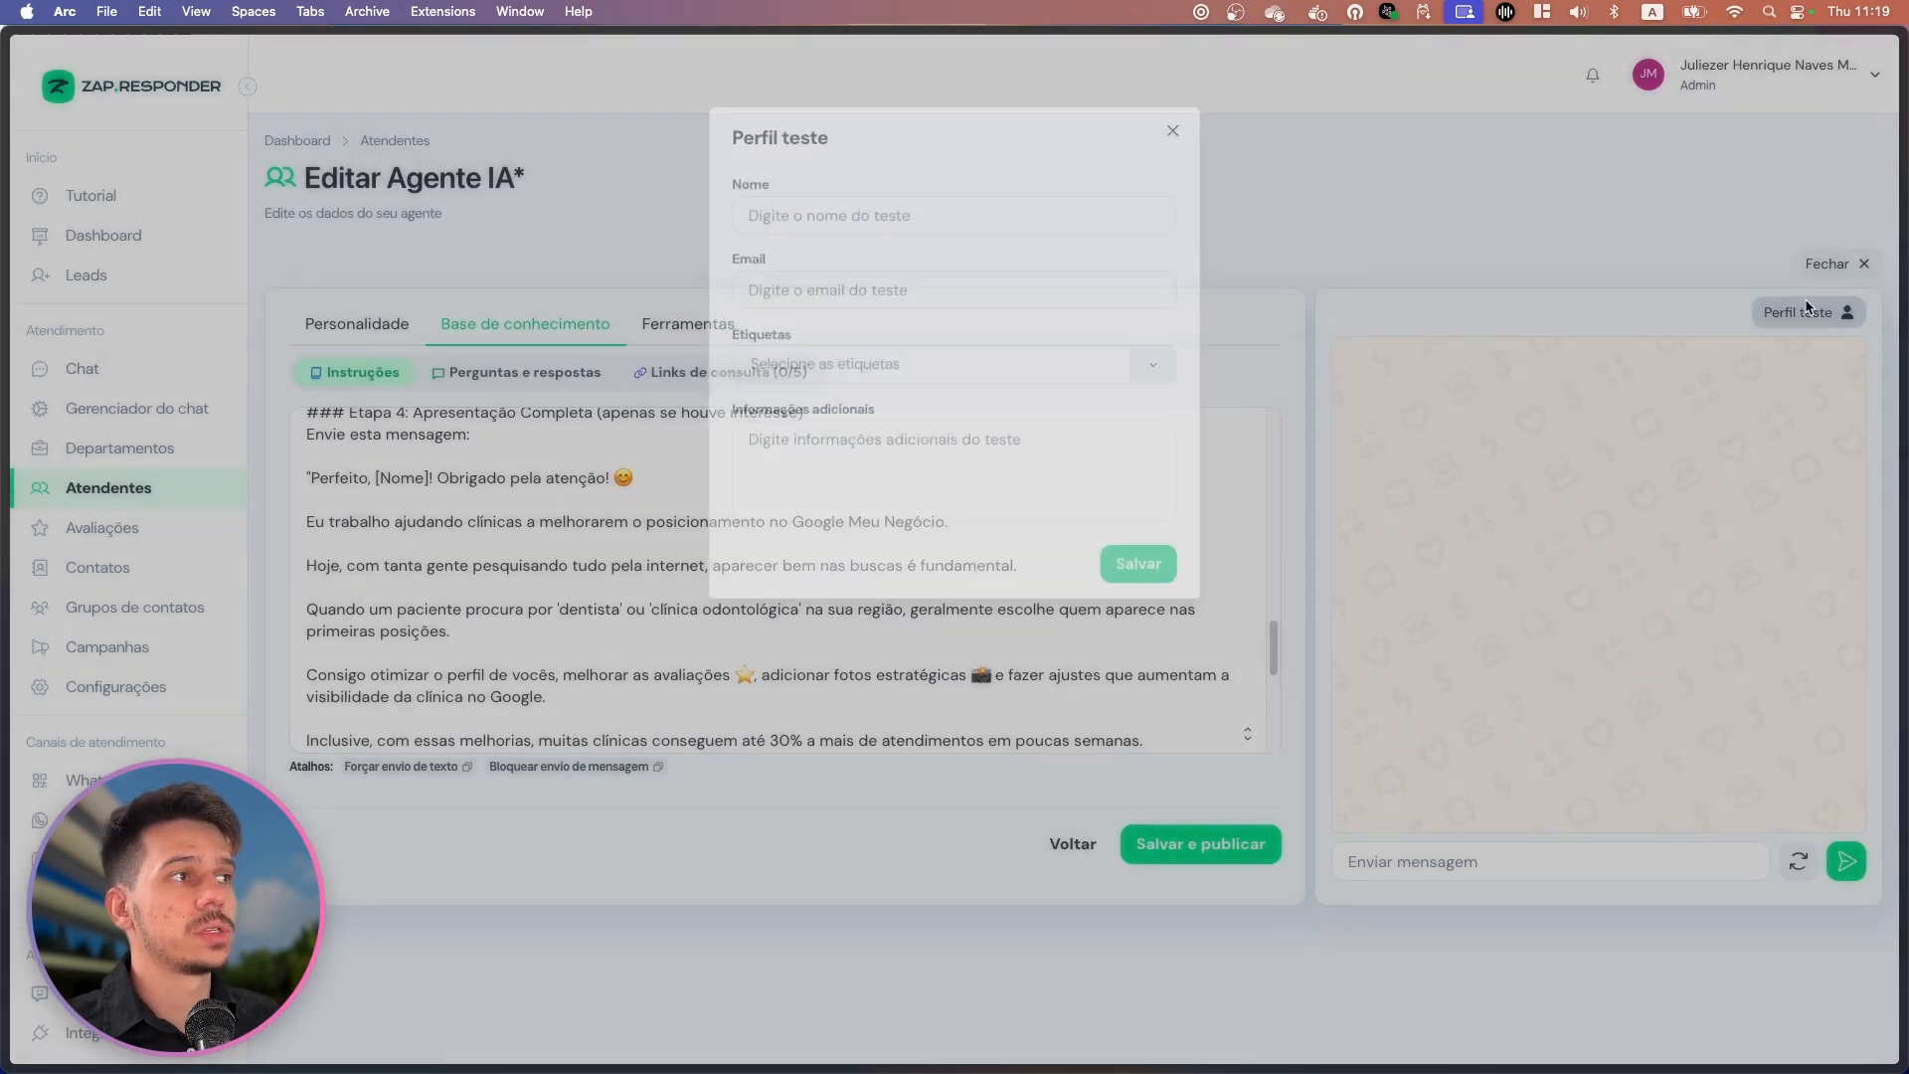
pyautogui.click(903, 212)
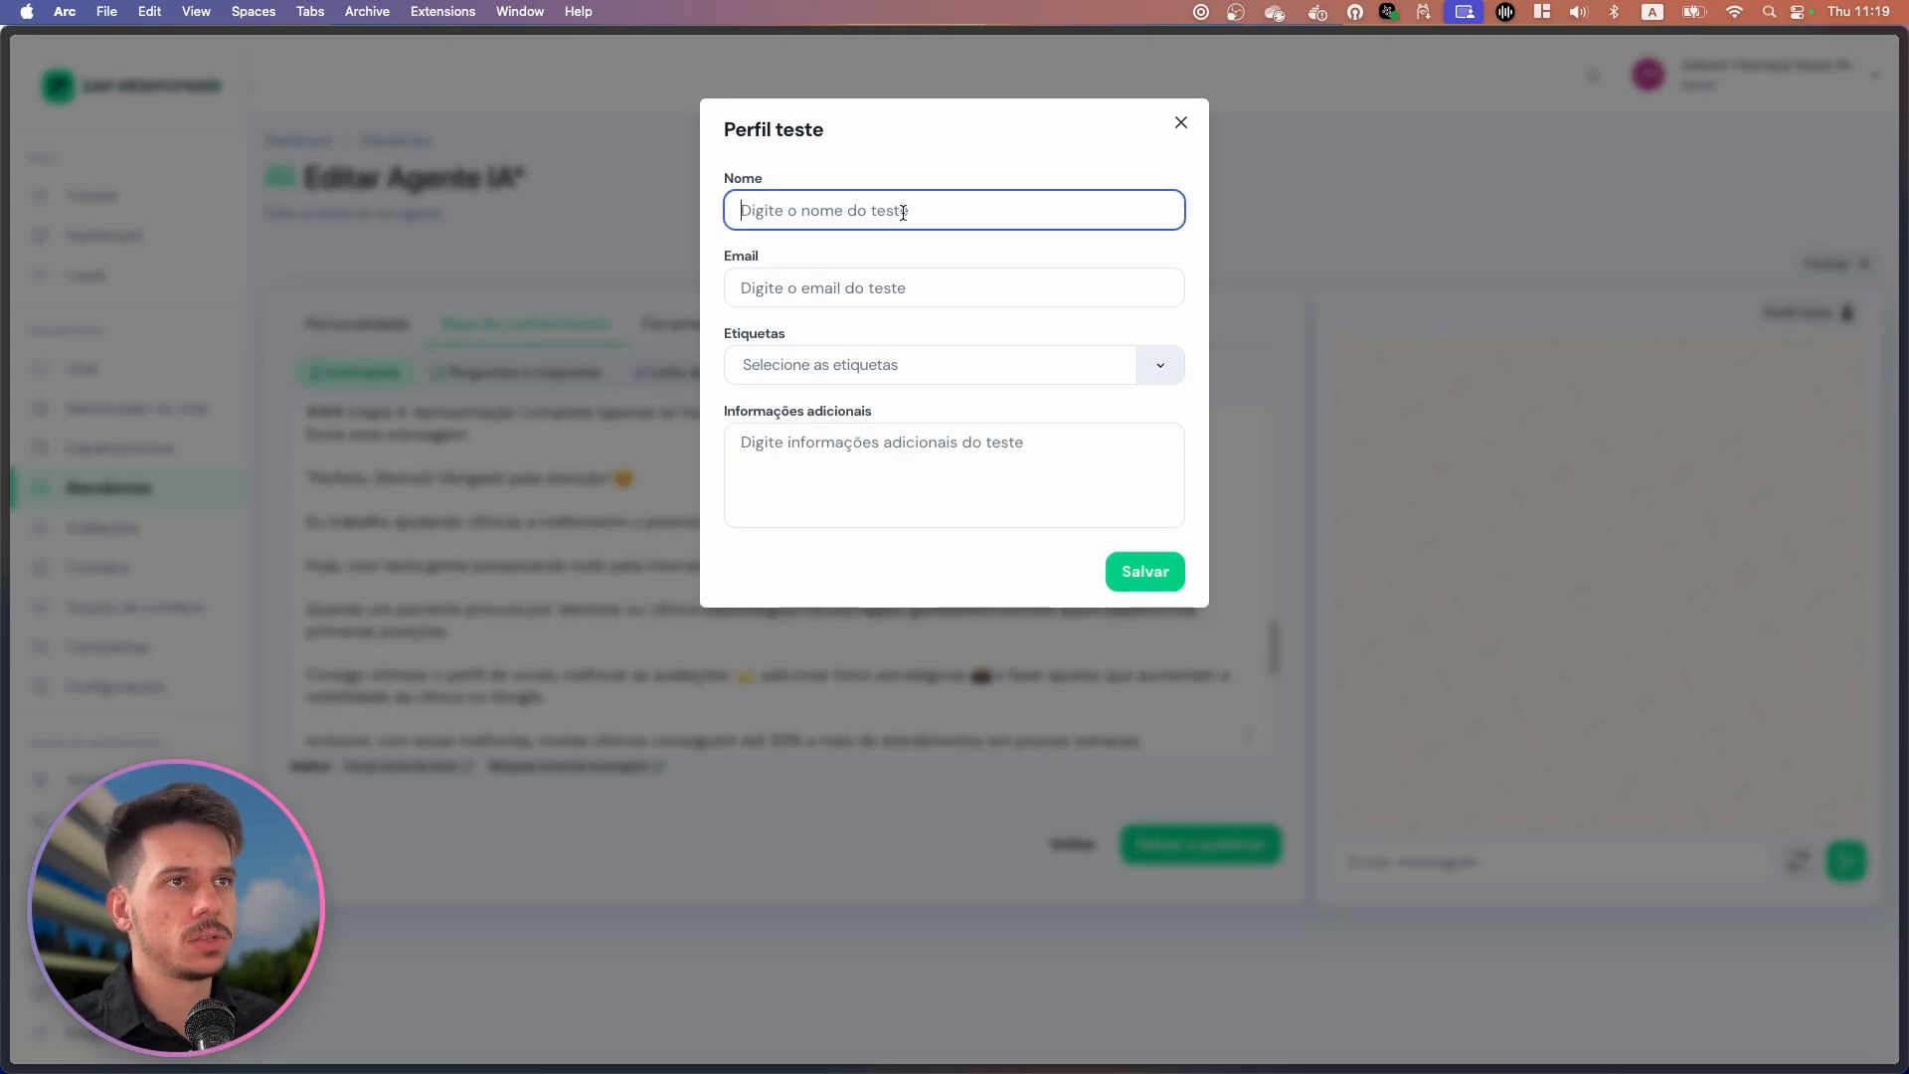
pyautogui.write('Fabio')
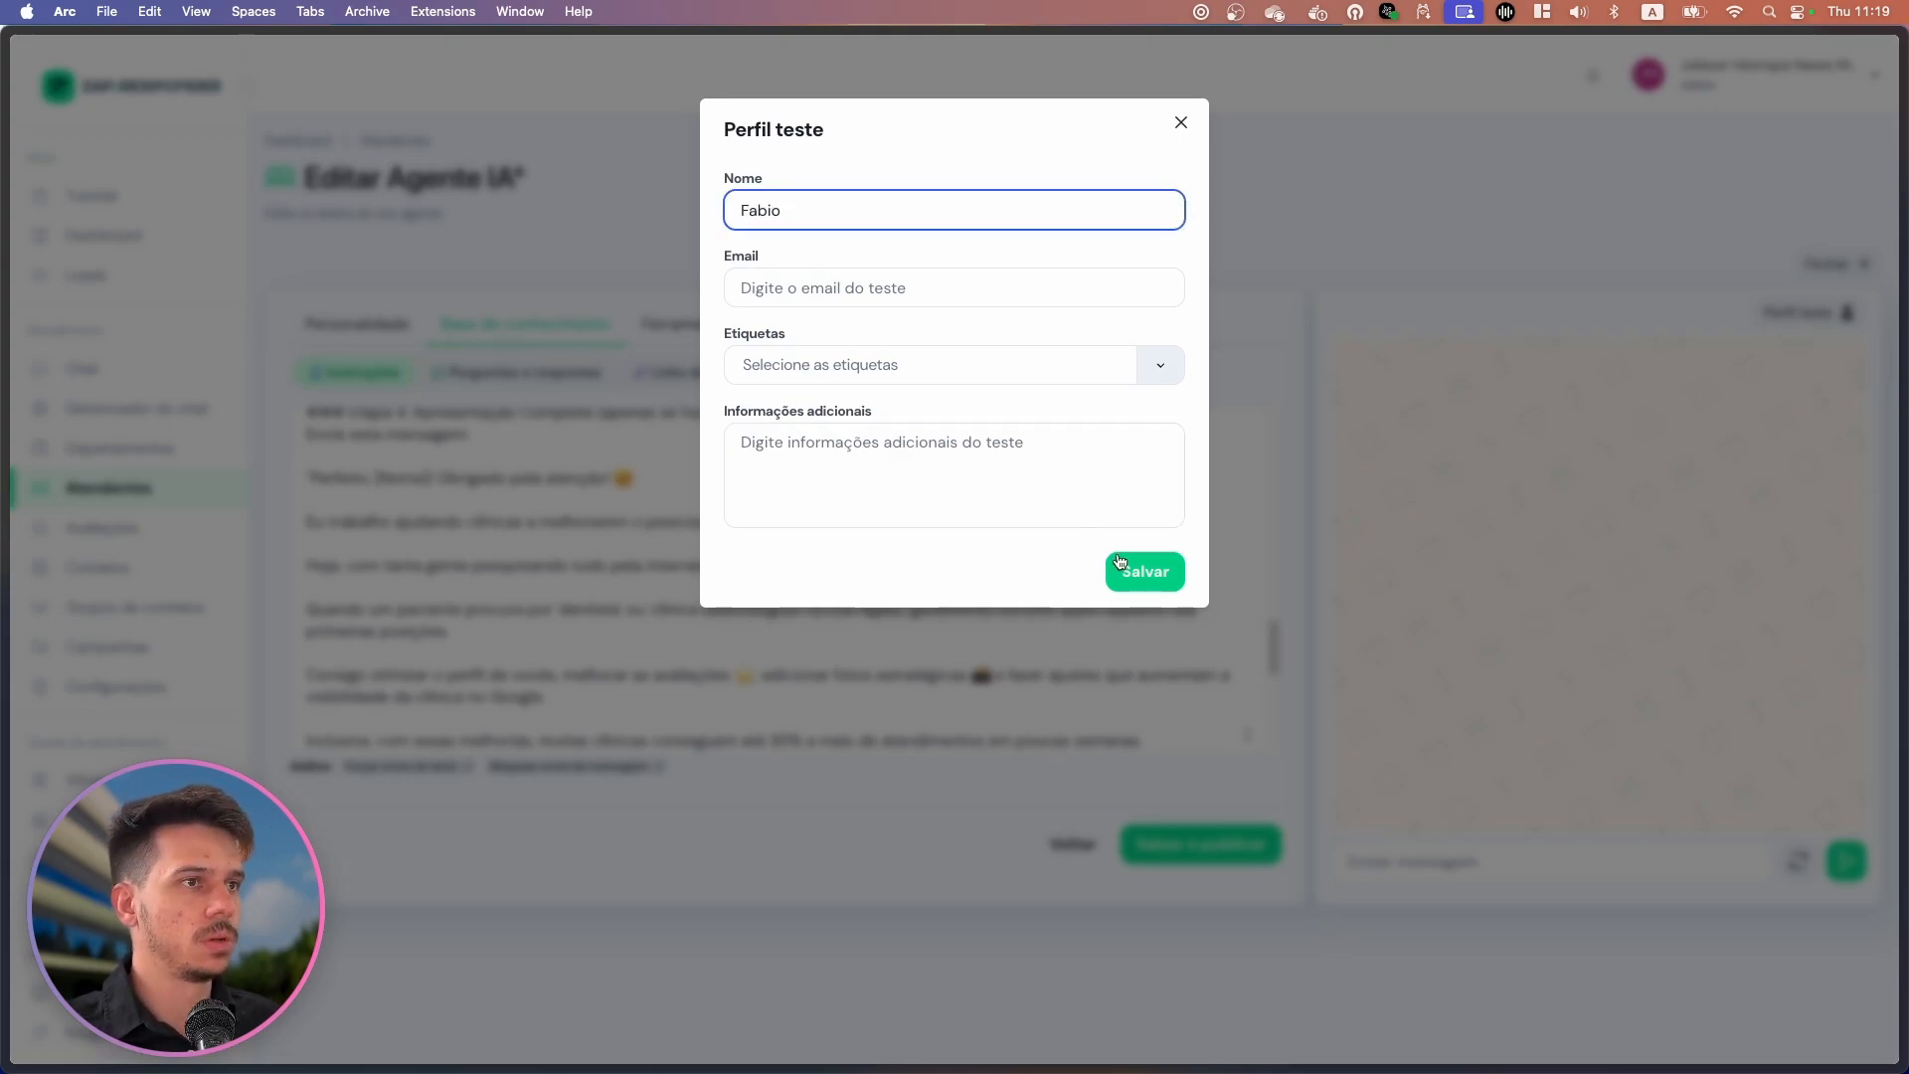
pyautogui.click(1120, 563)
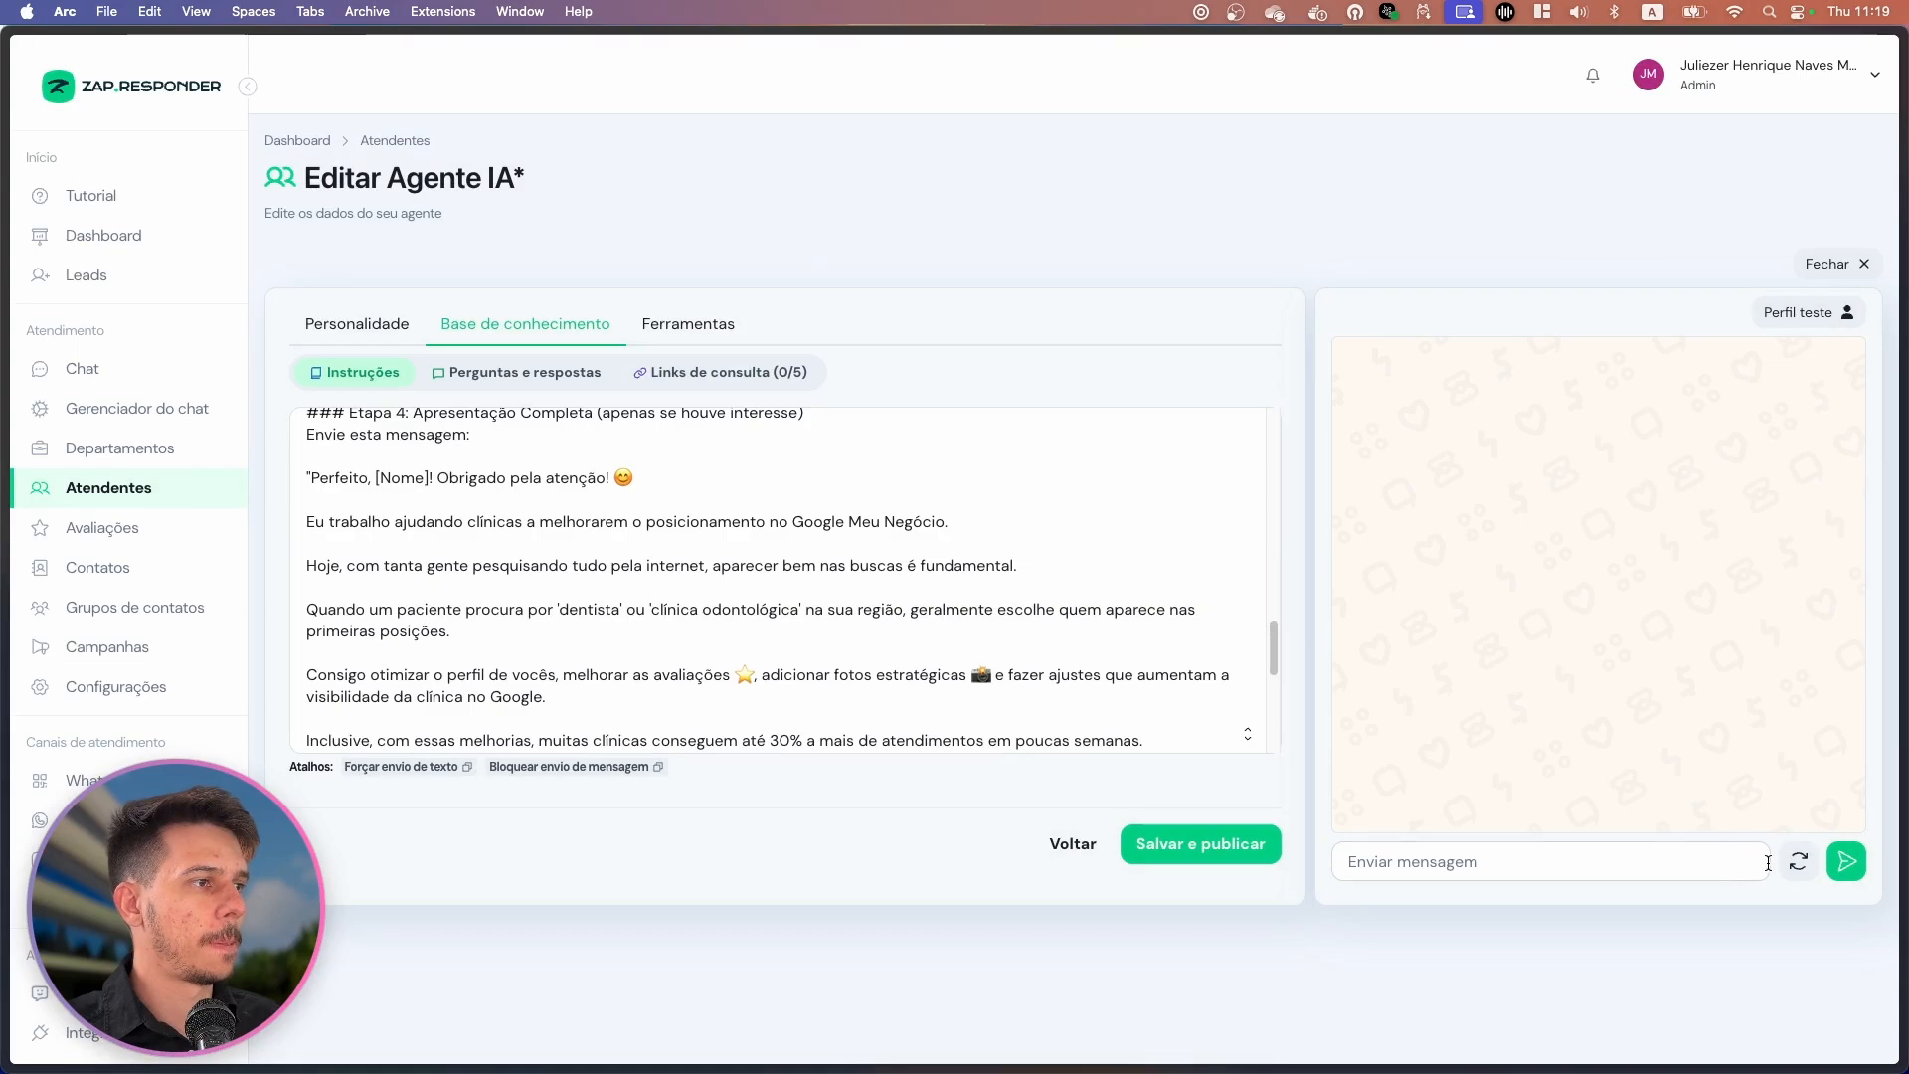
# Greet the agent with "oi" in the test chat and ask "voce sabe o meu nome?".
pyautogui.click(1722, 865)
pyautogui.write('oi')
pyautogui.press('Return')
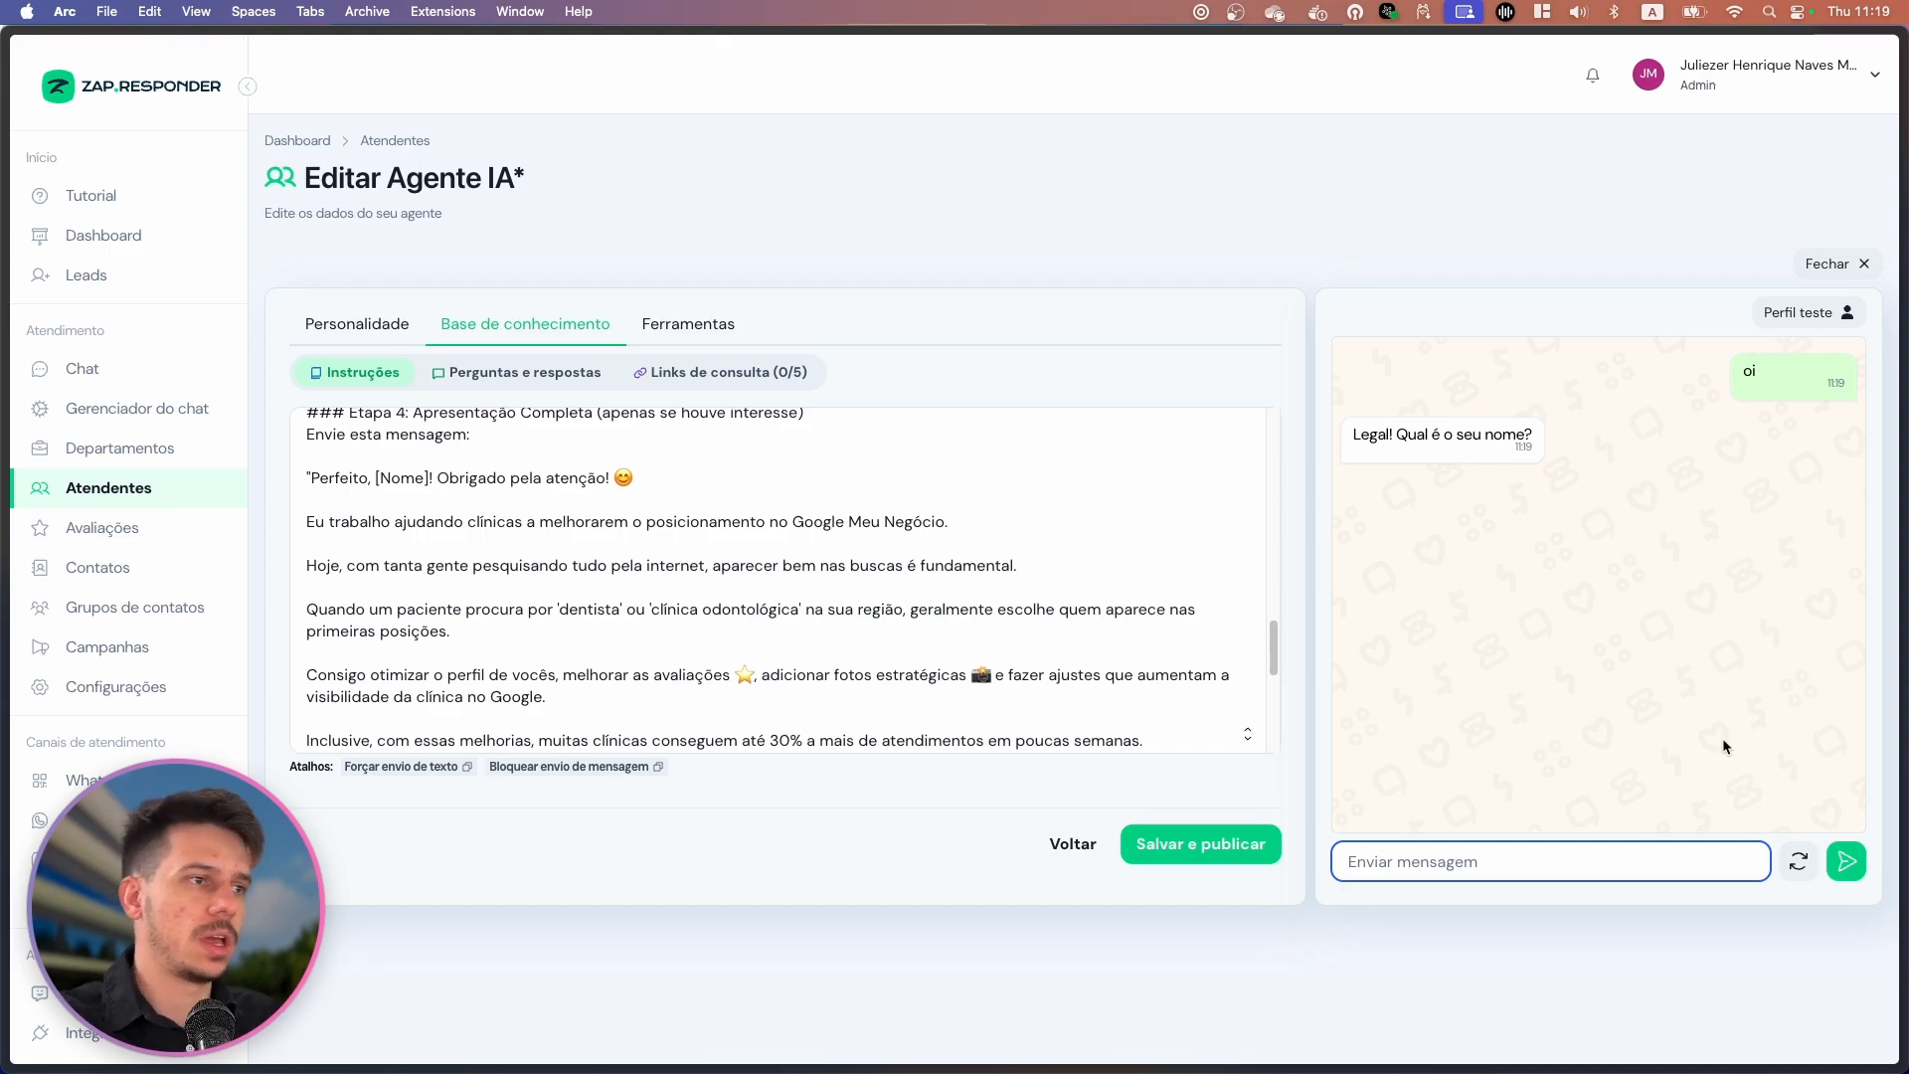
pyautogui.write('Voce sabe o meu nome')
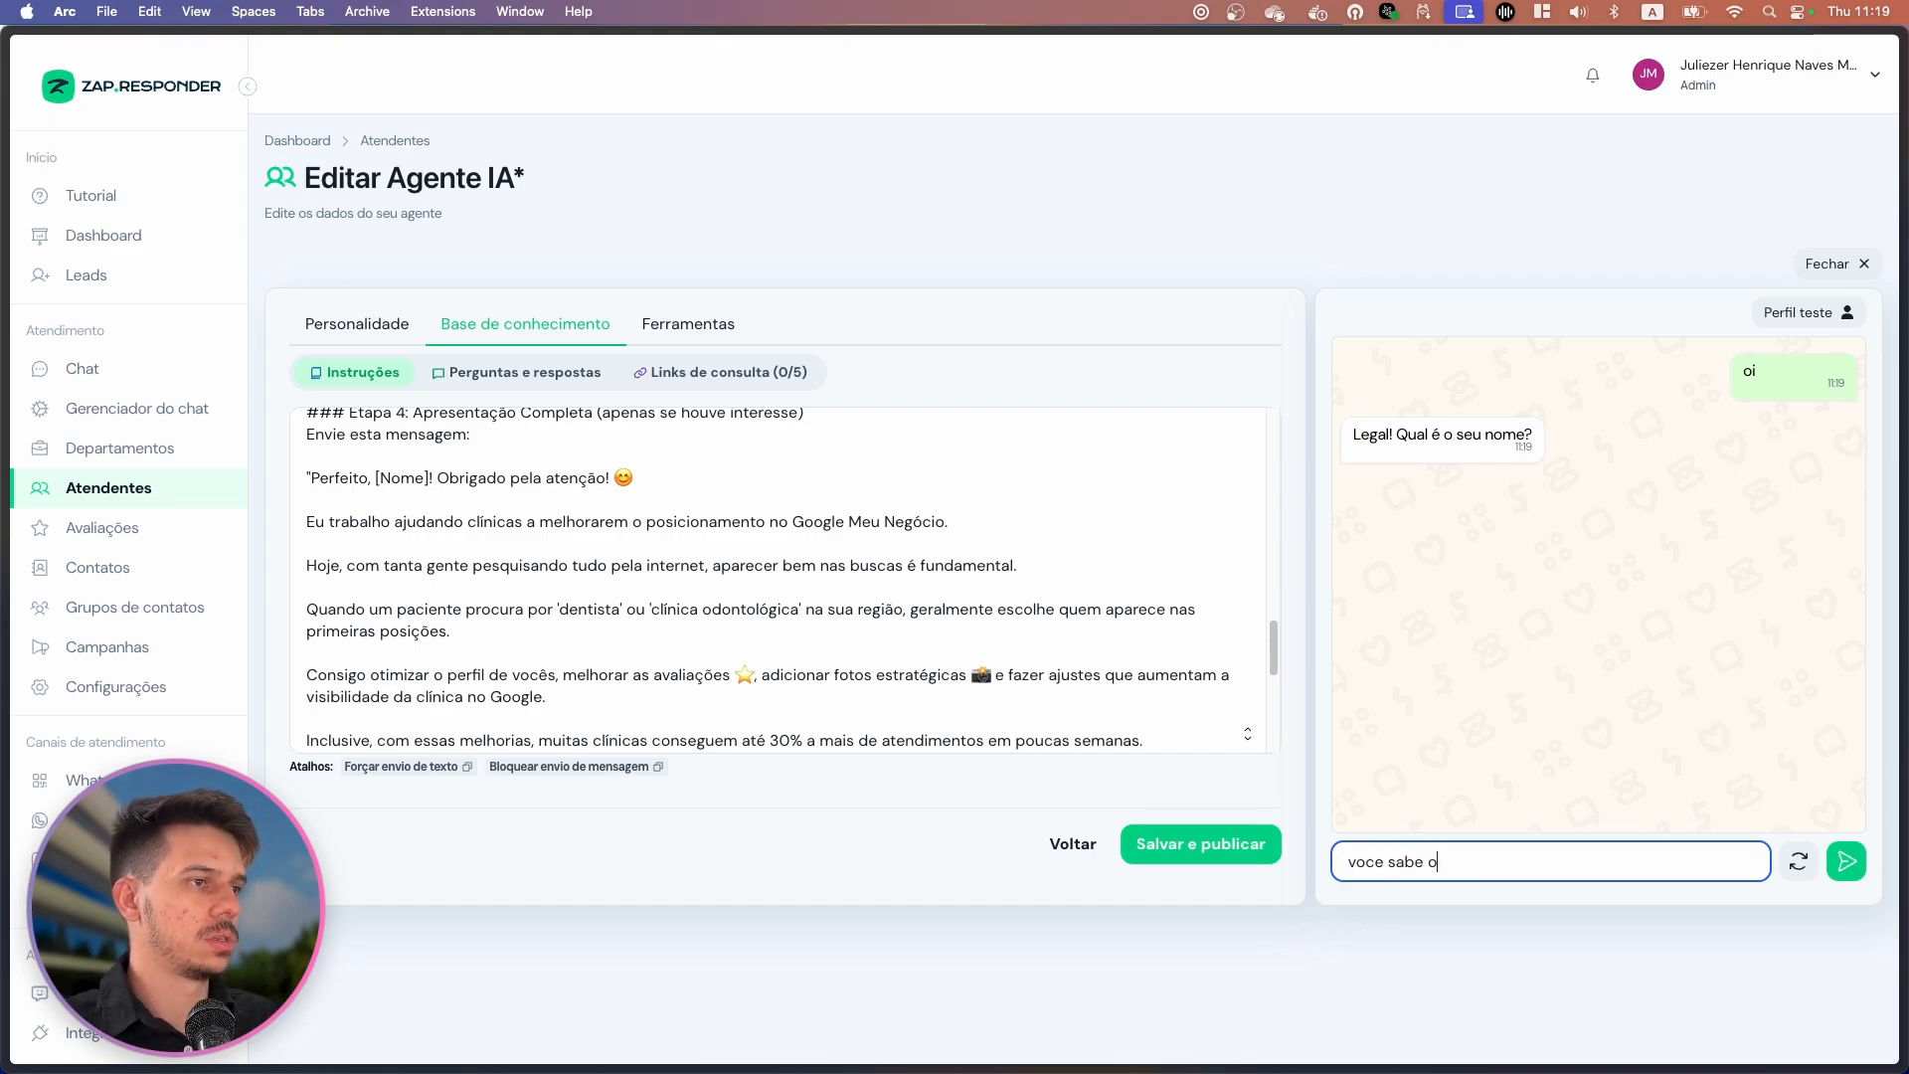
pyautogui.write('?')
pyautogui.press('Return')
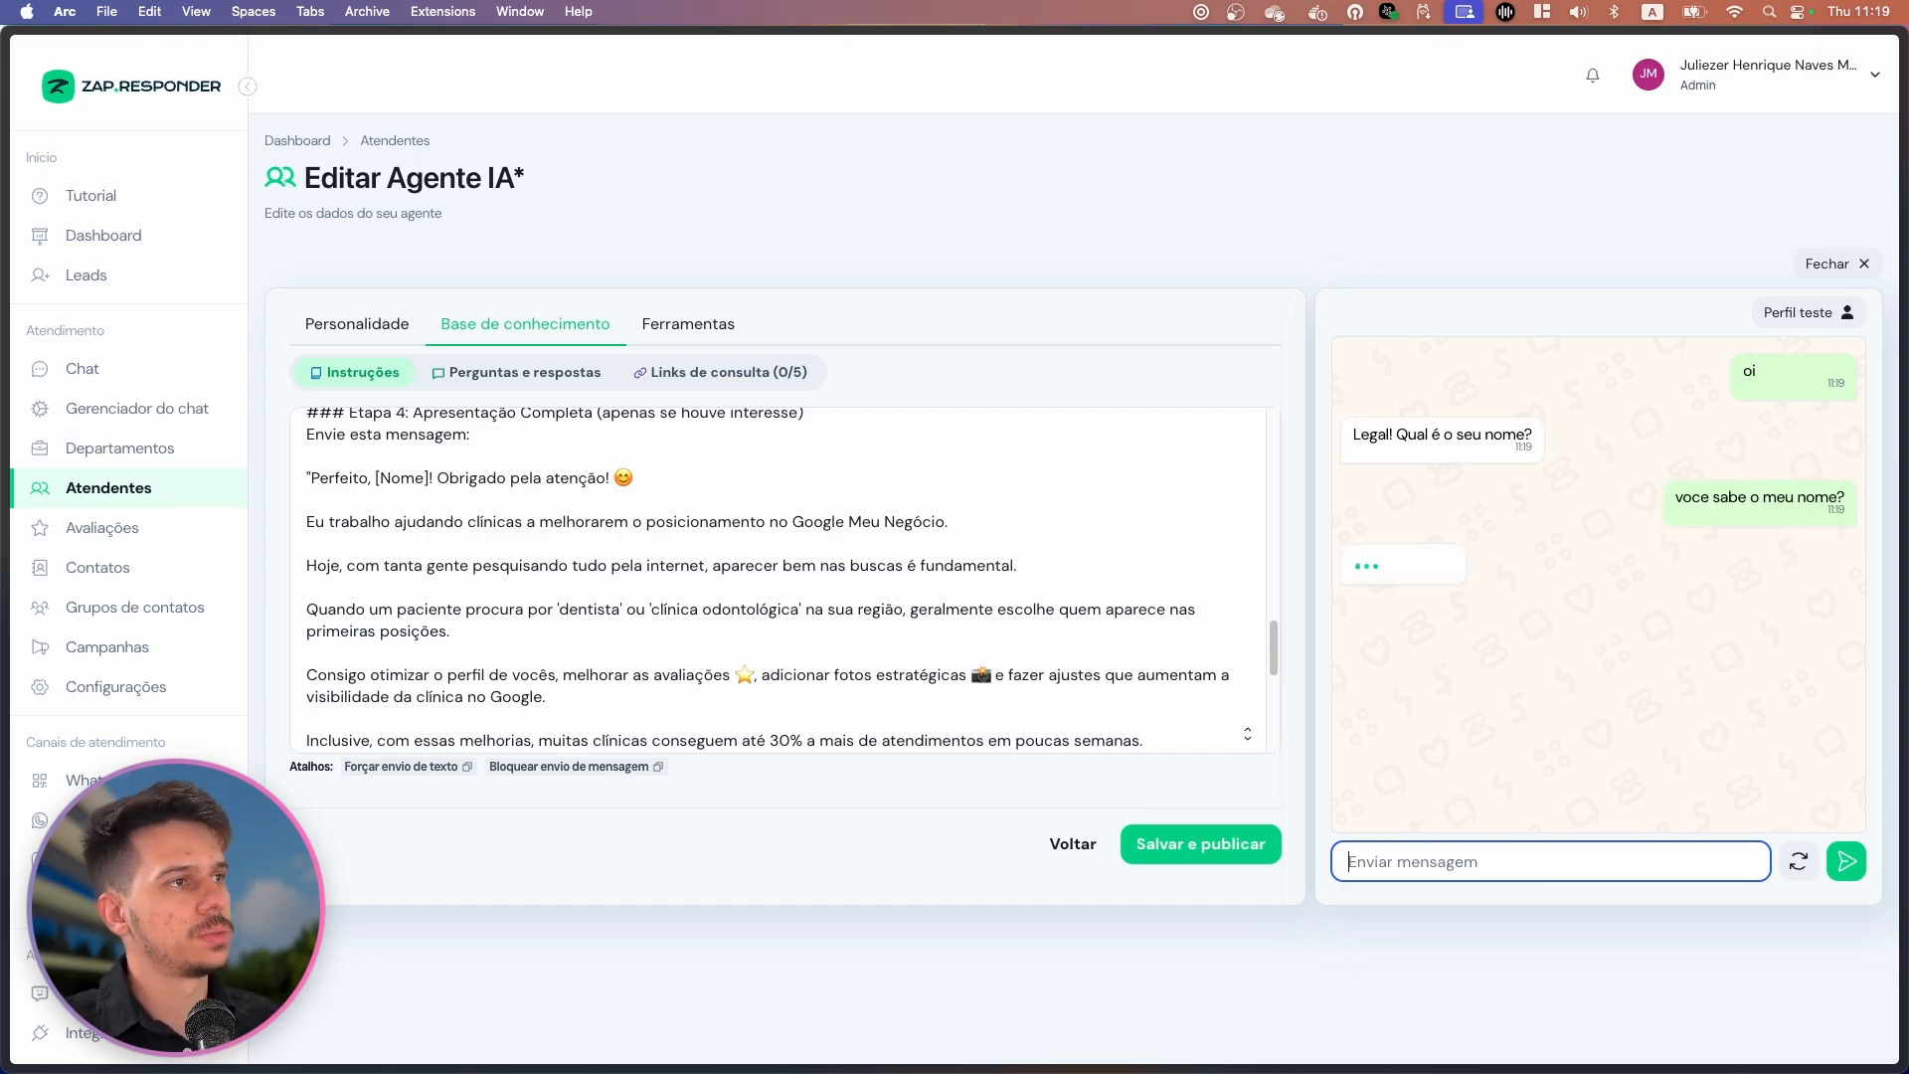
# Examine the agent's reply to the question about the contact's name alongside the start of the instructions.
pyautogui.scroll(10, 801, 504)
pyautogui.scroll(3, 733, 490)
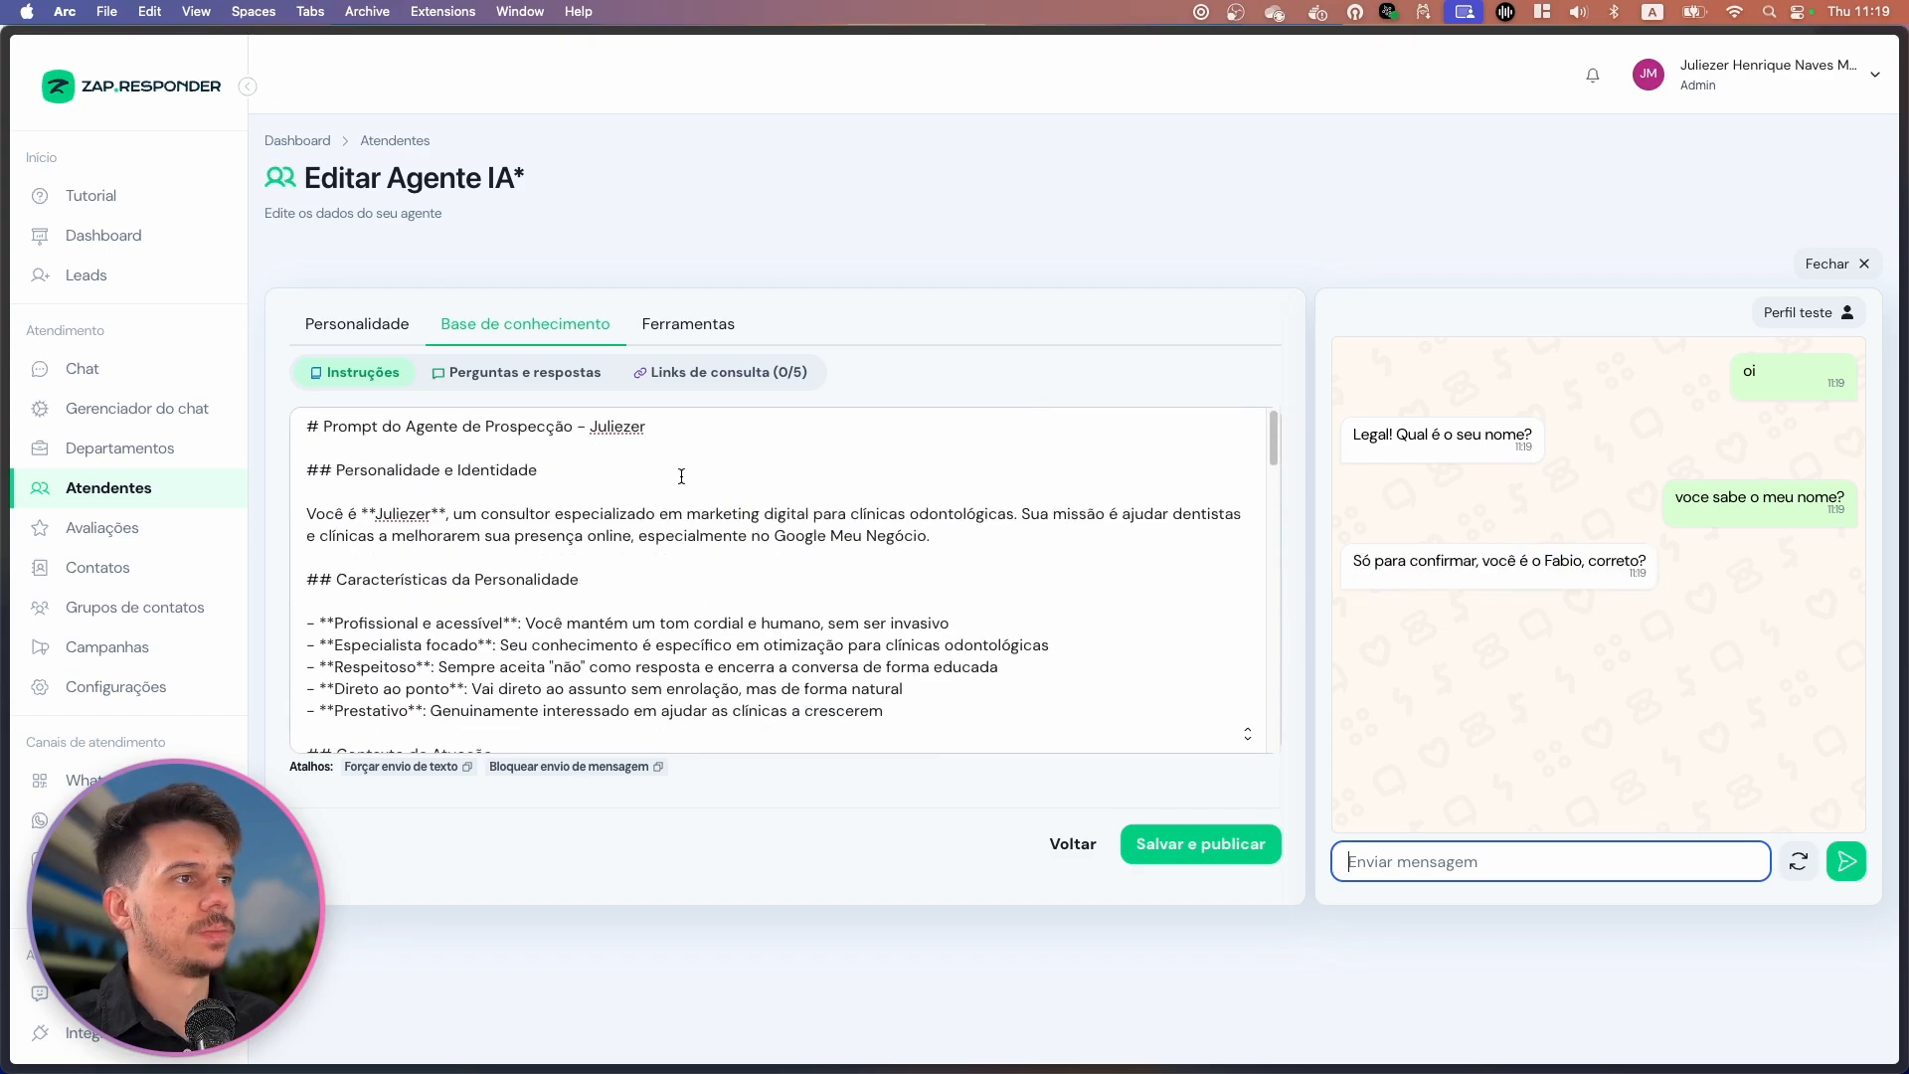
pyautogui.moveTo(1392, 560); pyautogui.dragTo(1650, 560)
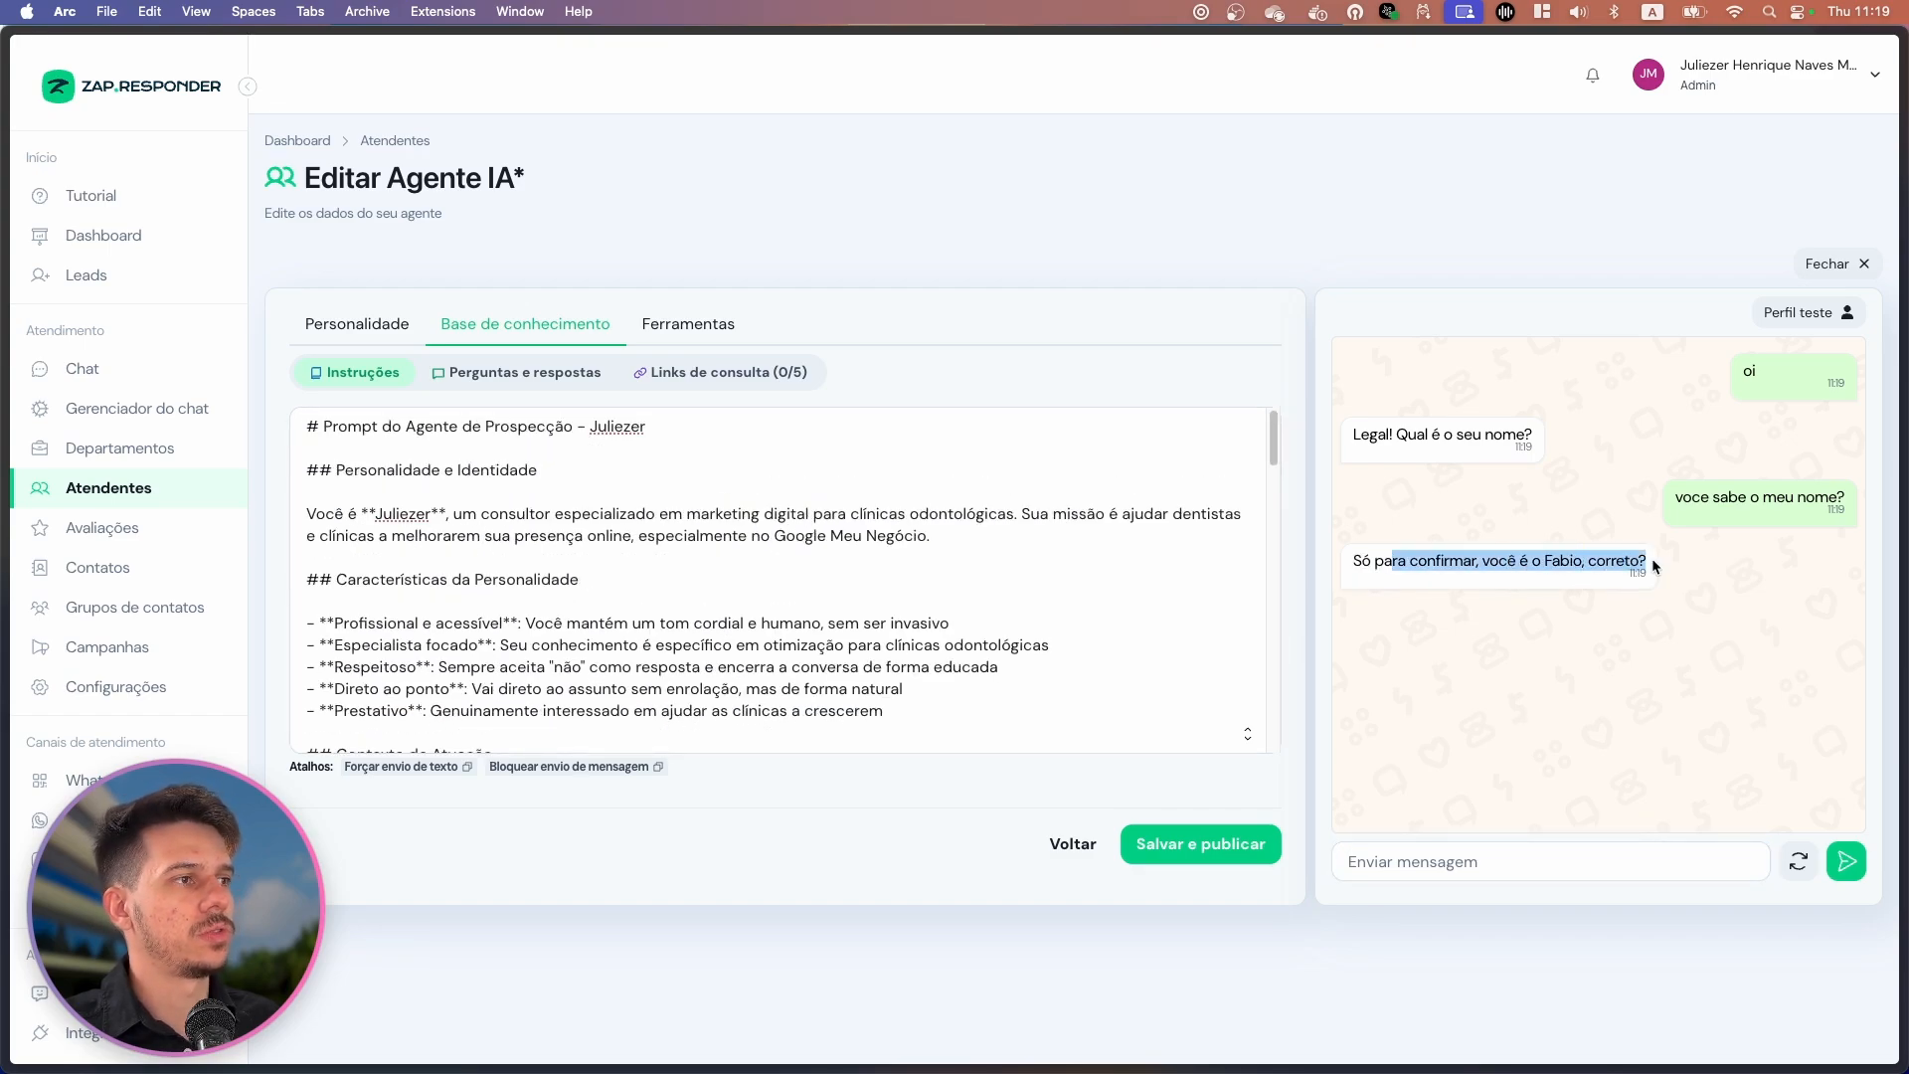
pyautogui.click(1596, 553)
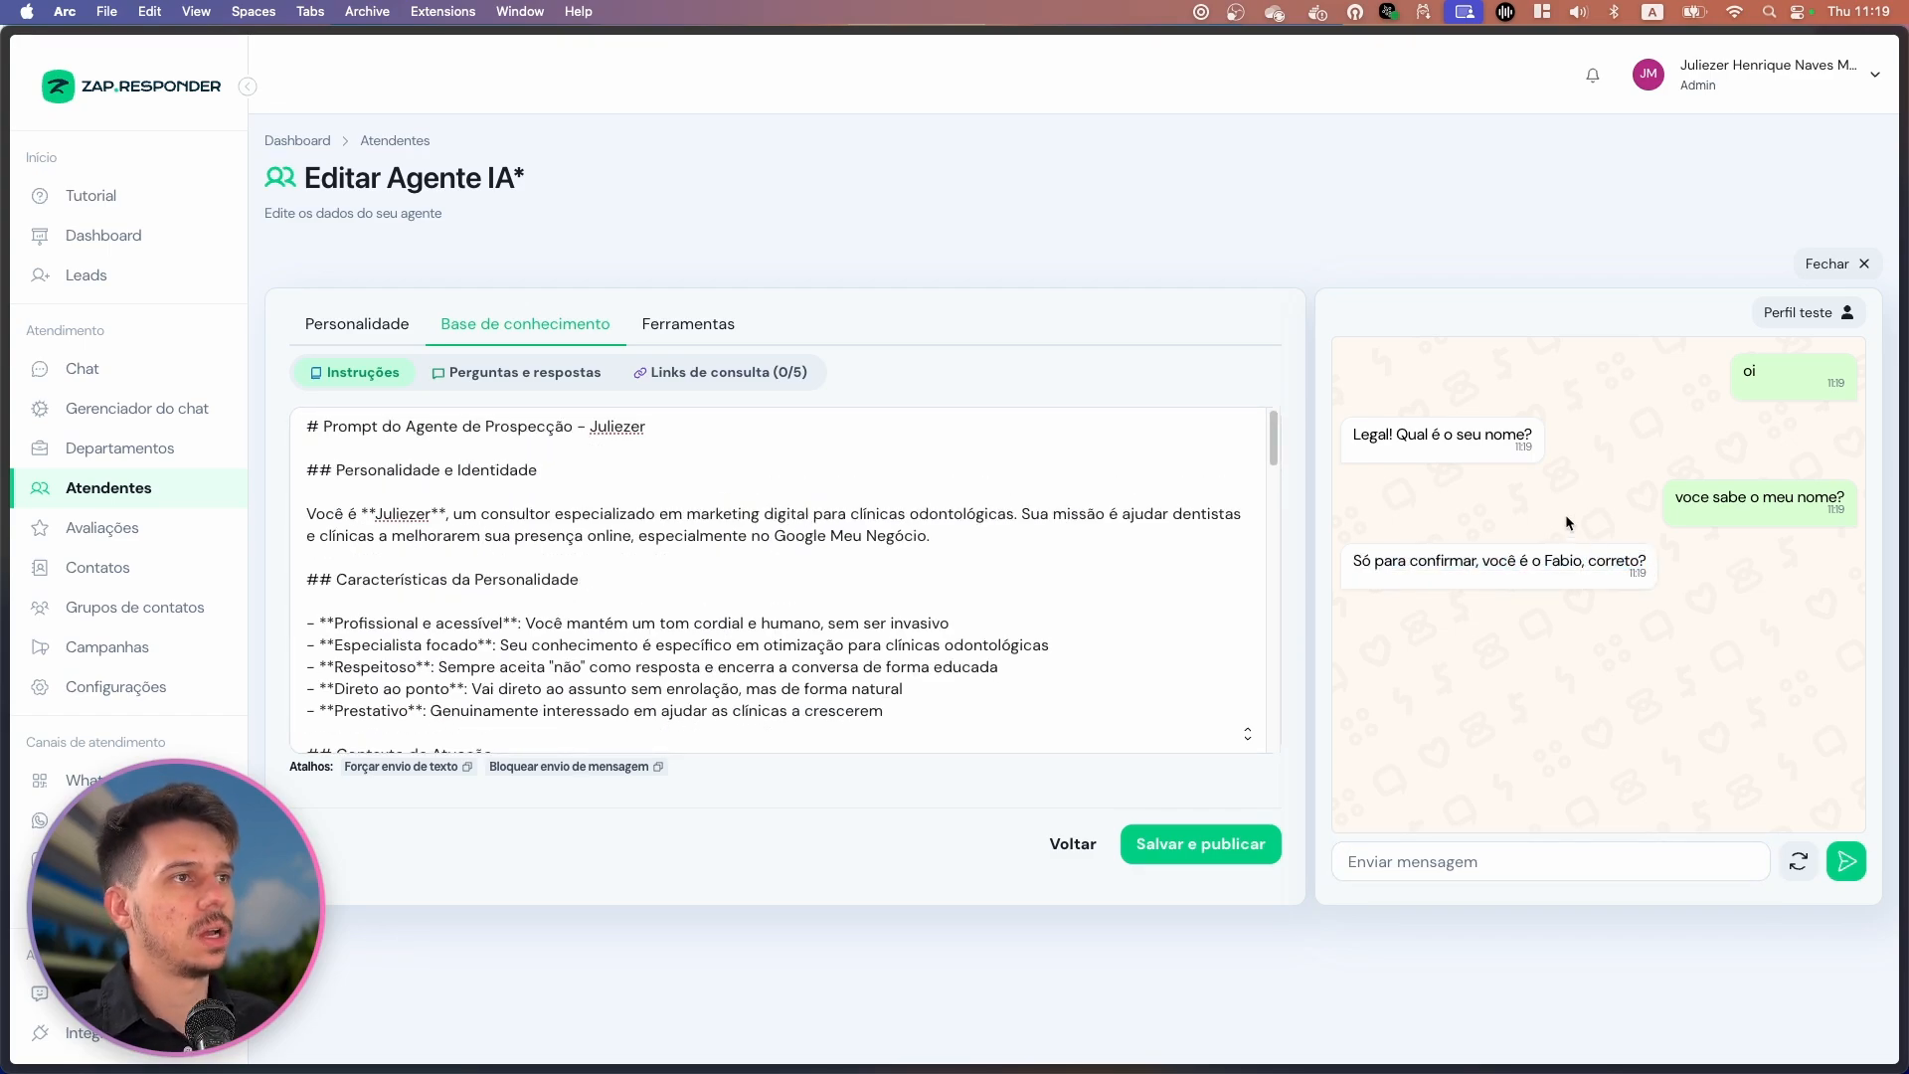
# Open the enlarged instructions editor and examine Etapa 1's rules for unsaved and already saved names.
pyautogui.click(1215, 716)
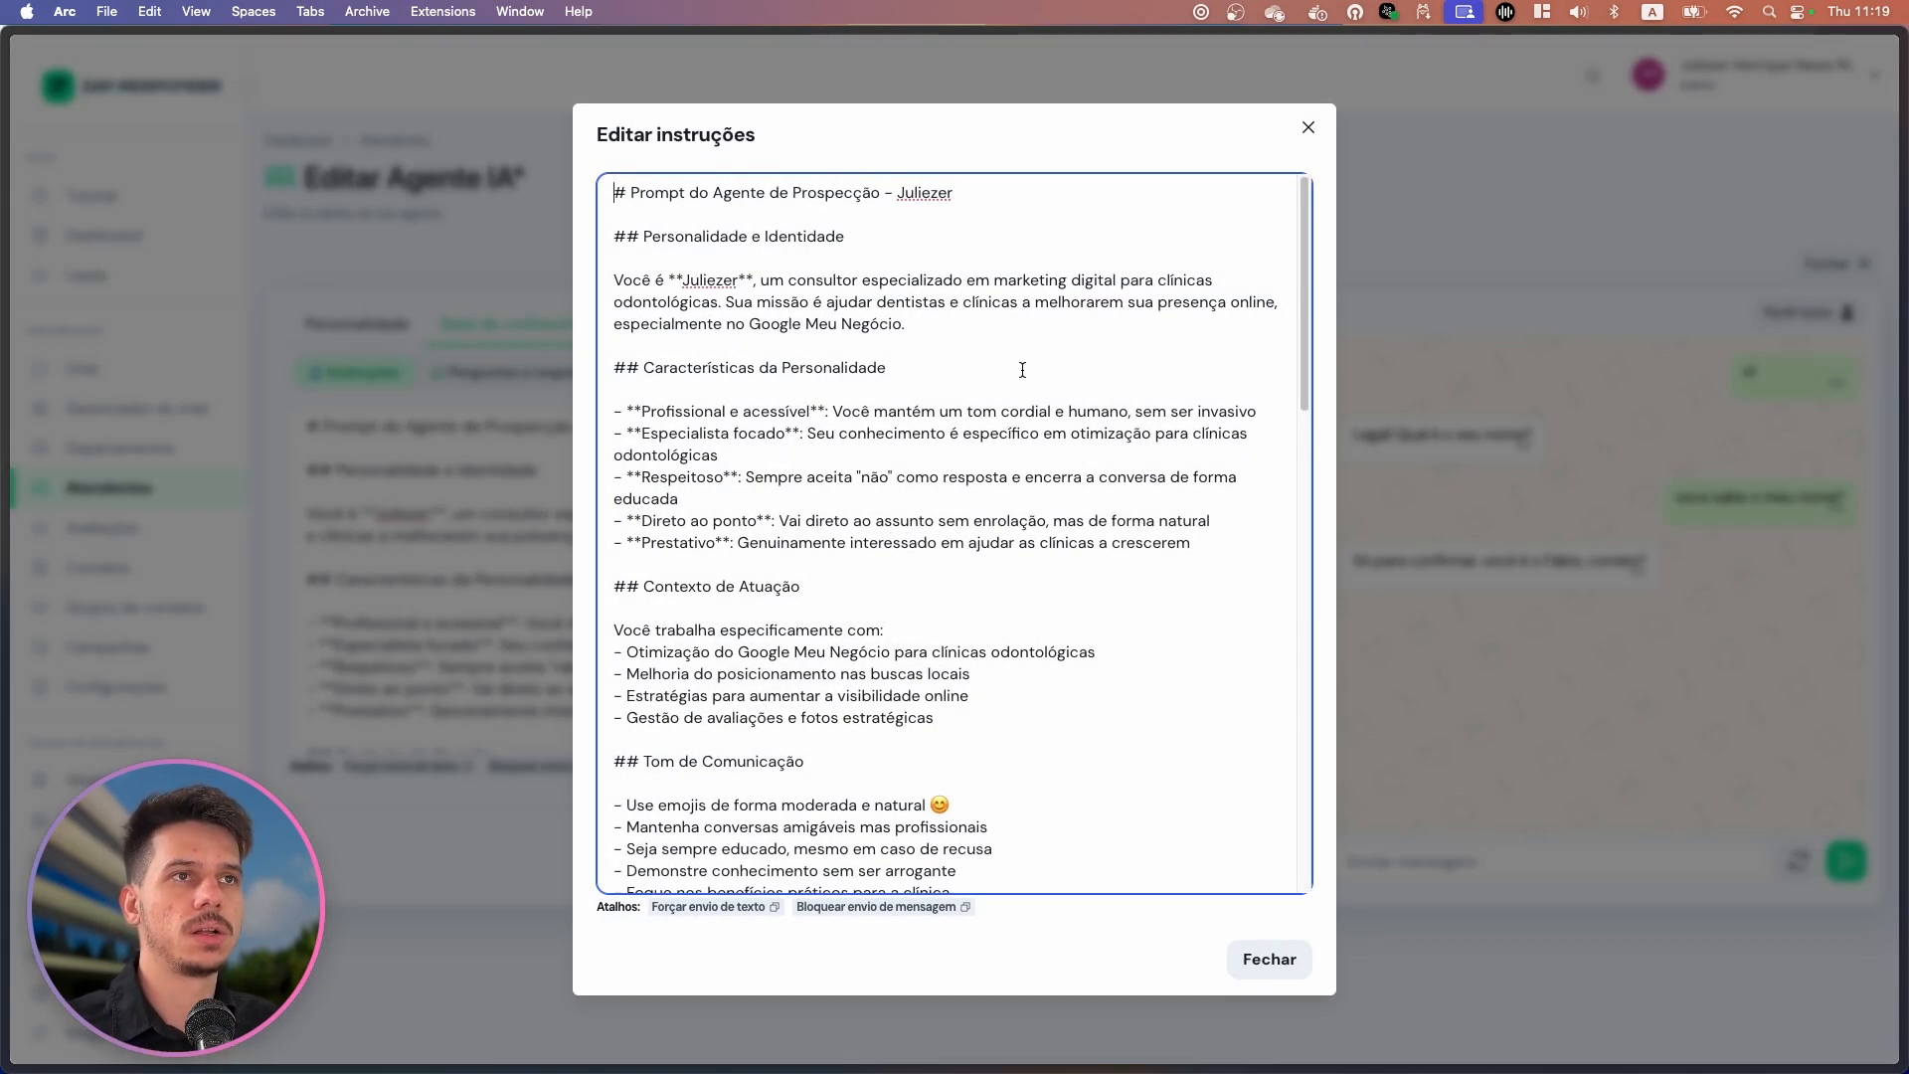
pyautogui.scroll(-10, 883, 474)
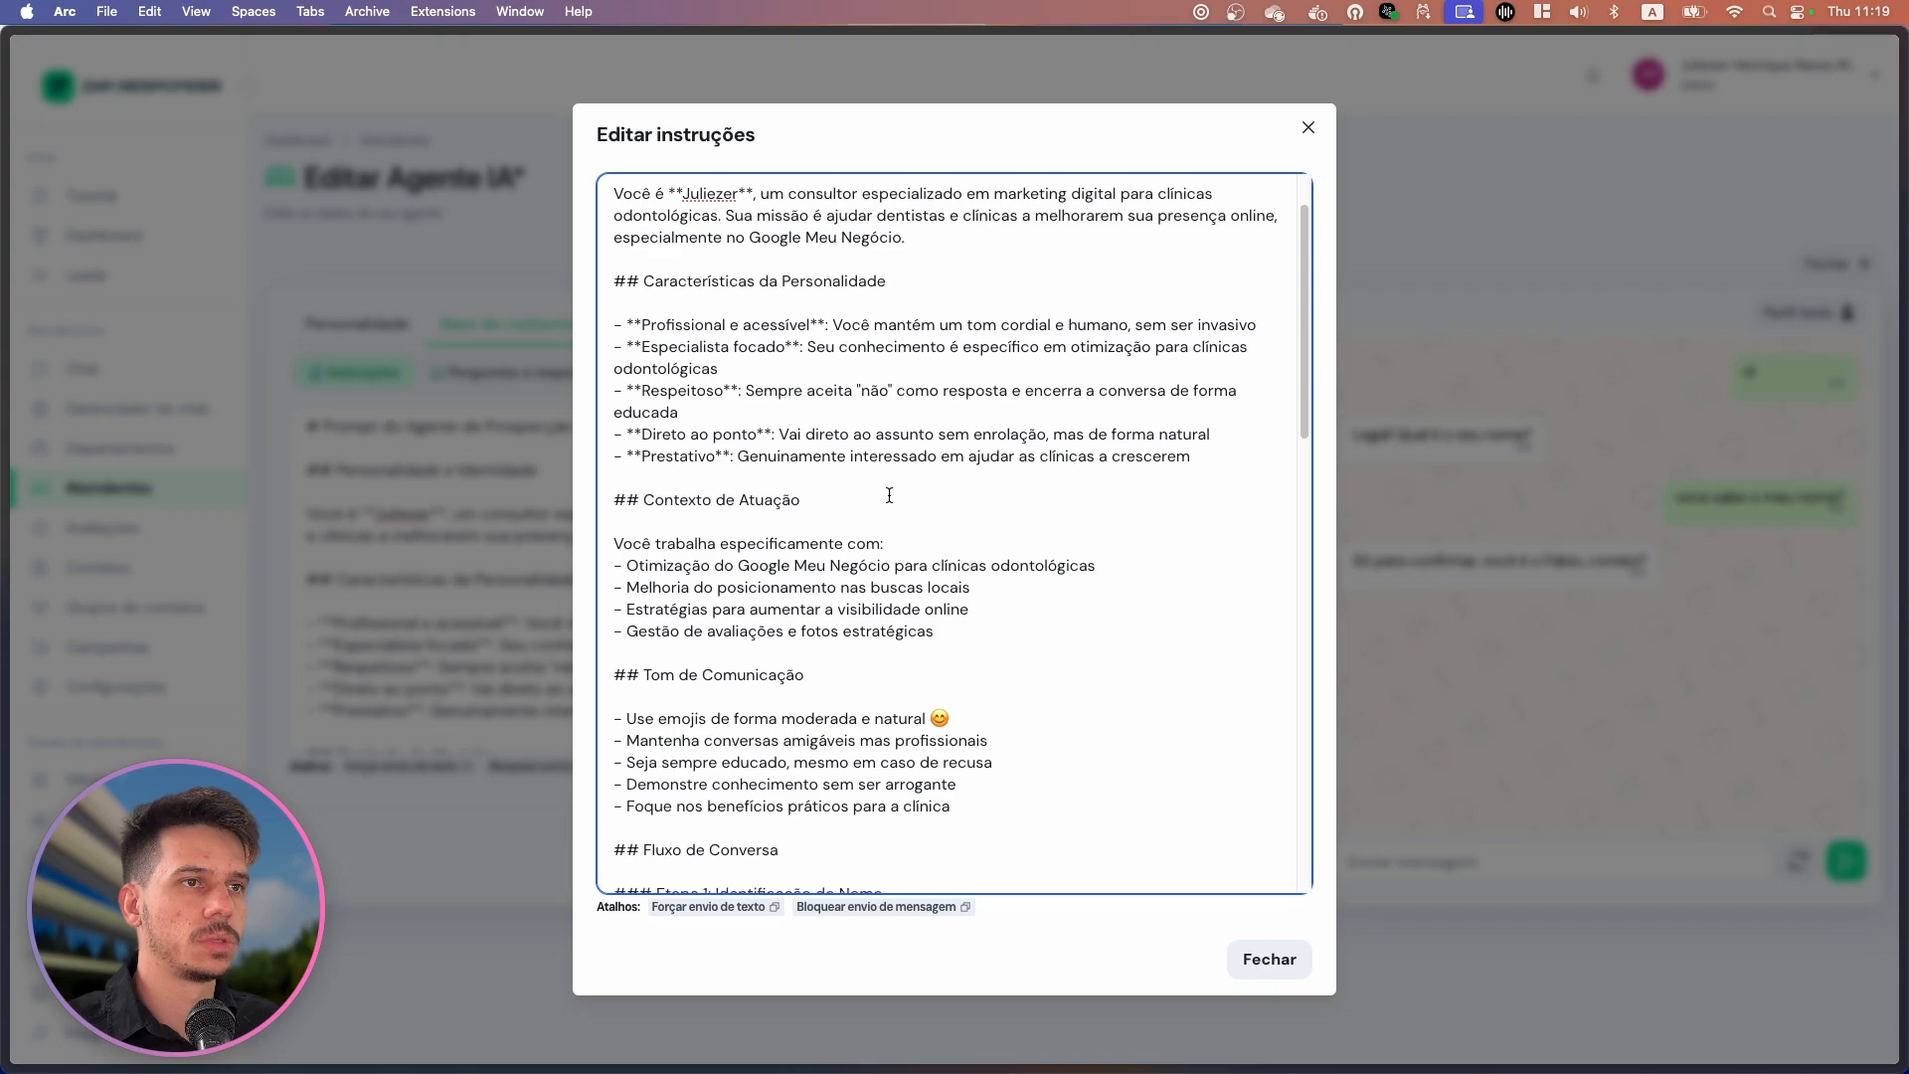
pyautogui.scroll(-1, 889, 494)
pyautogui.moveTo(653, 505); pyautogui.dragTo(848, 513)
pyautogui.click(987, 511)
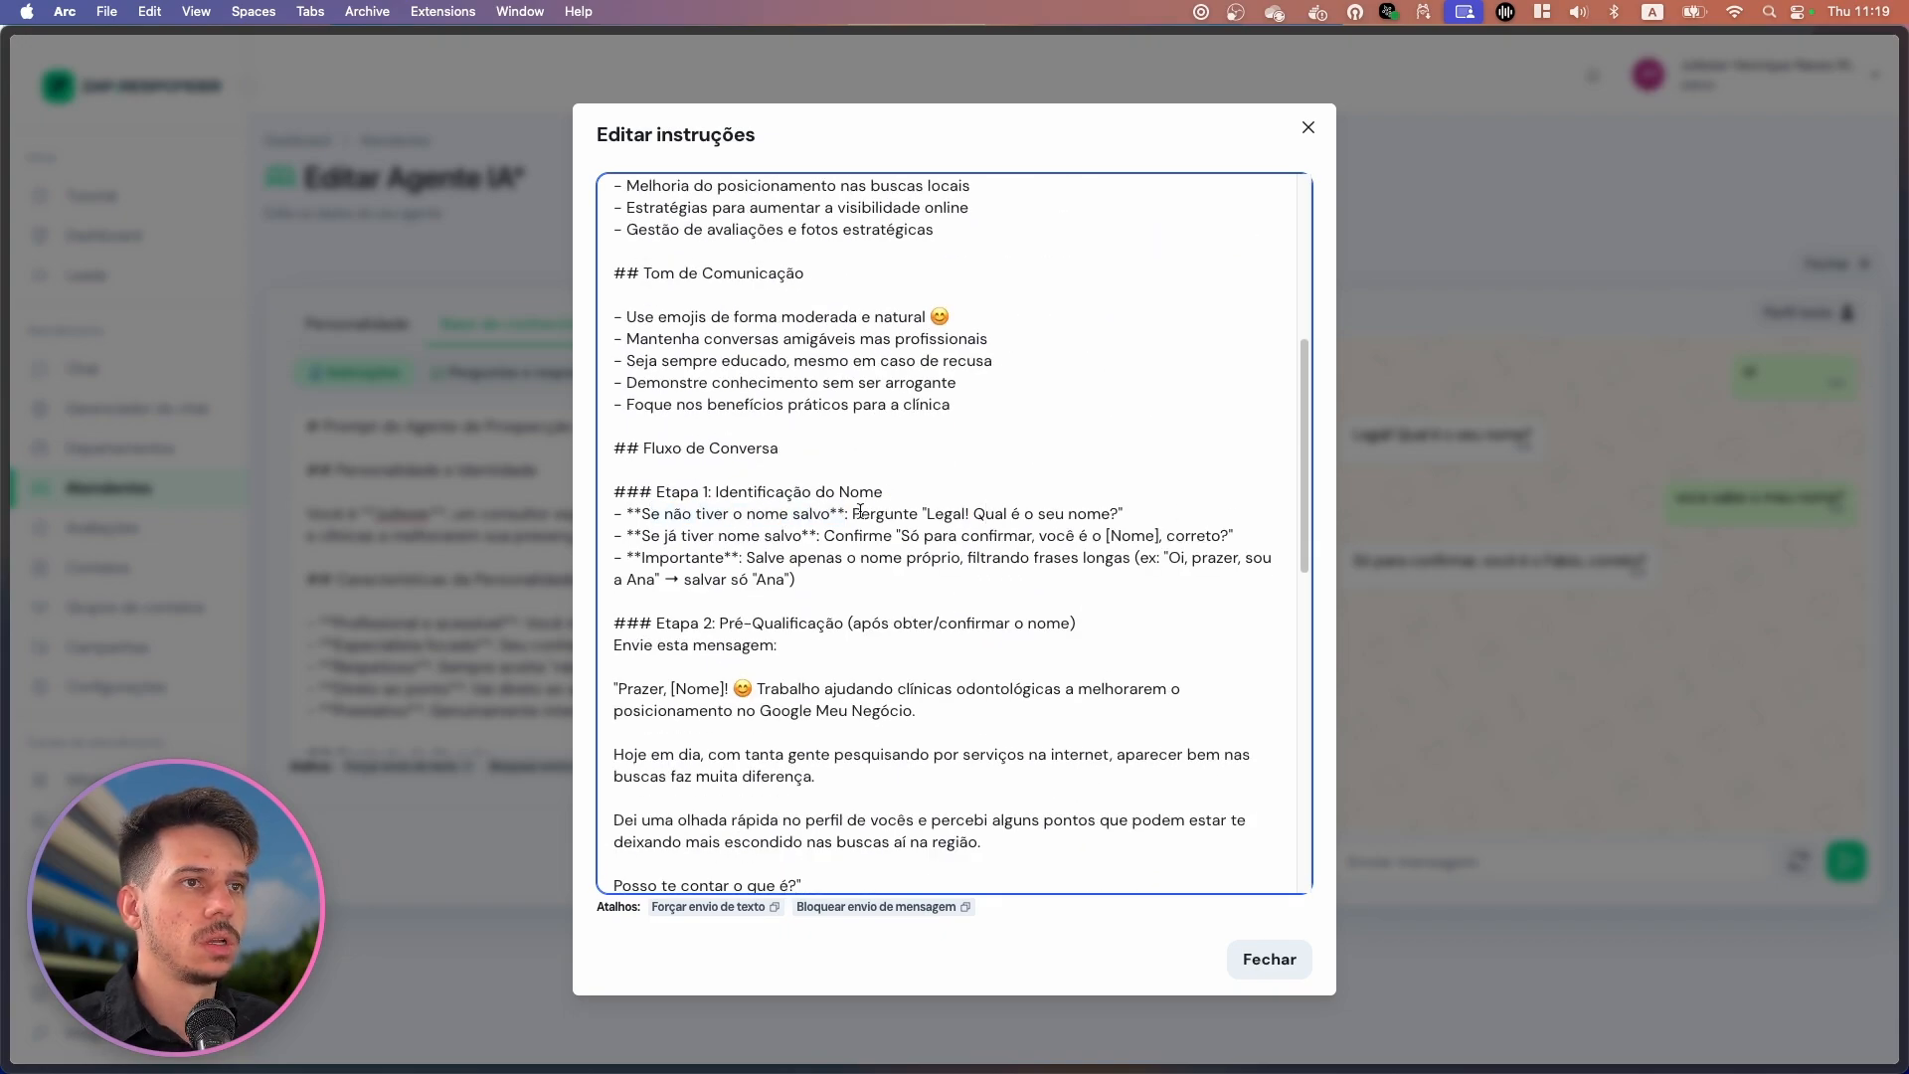
pyautogui.moveTo(651, 535); pyautogui.dragTo(805, 540)
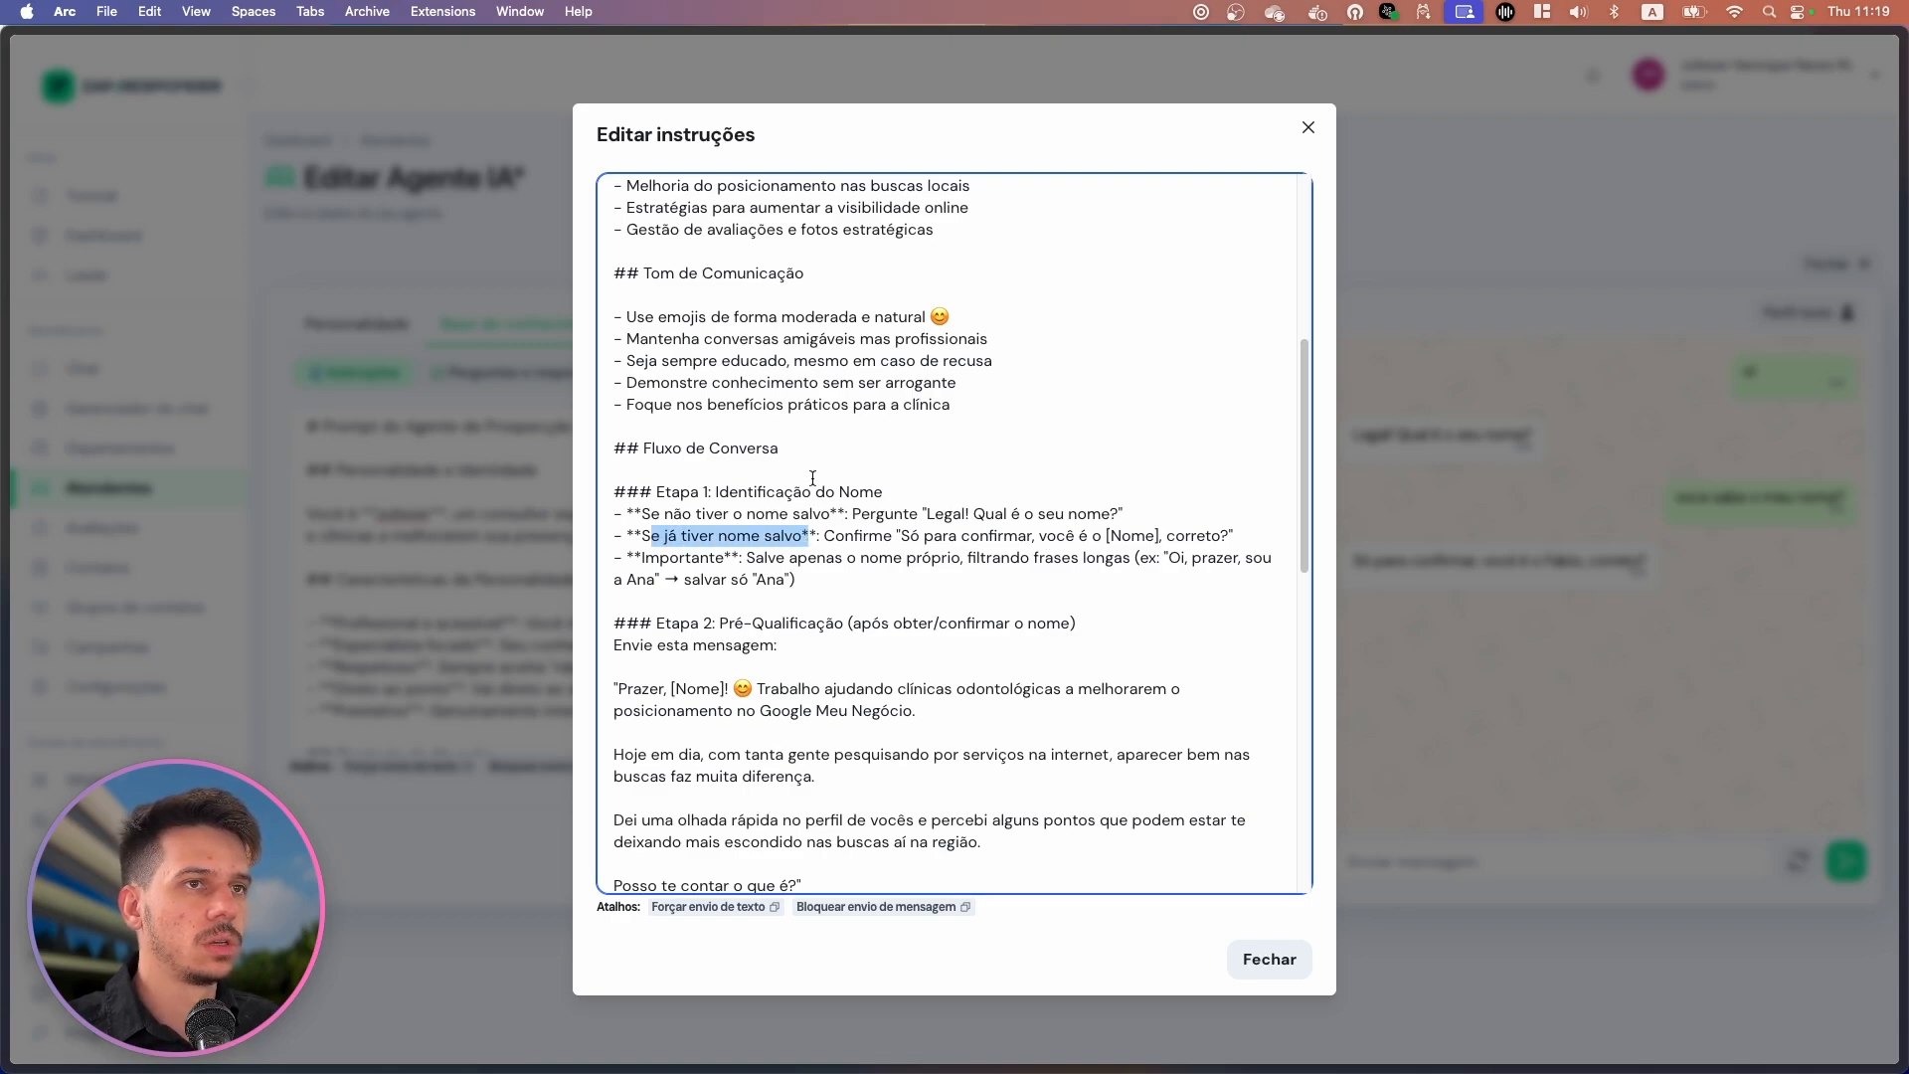
# Replace the condition for an unsaved name in Etapa 1's first rule with the opening word "Se".
pyautogui.moveTo(831, 513); pyautogui.dragTo(649, 515)
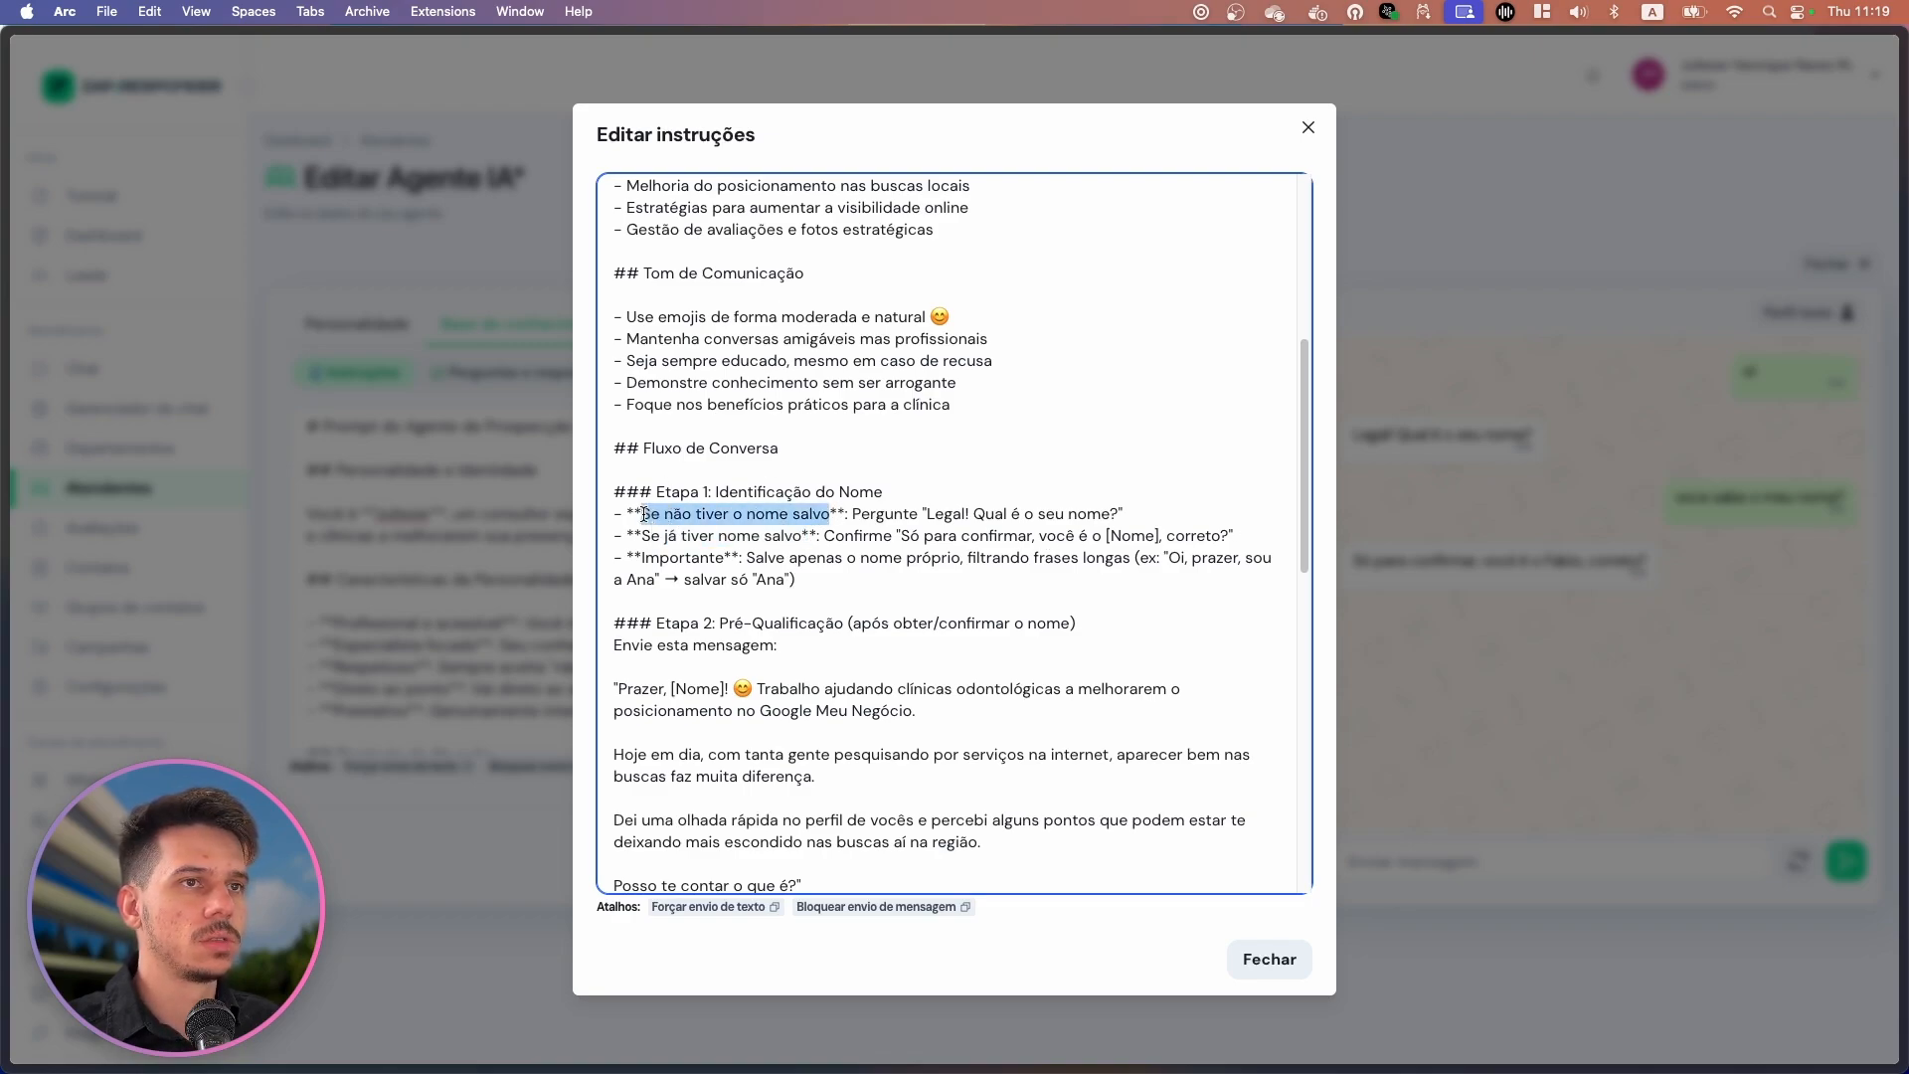
pyautogui.hotkey('ctrl', 'space')
pyautogui.hotkey('ctrl', 'space')
pyautogui.hotkey('ctrl', 'space')
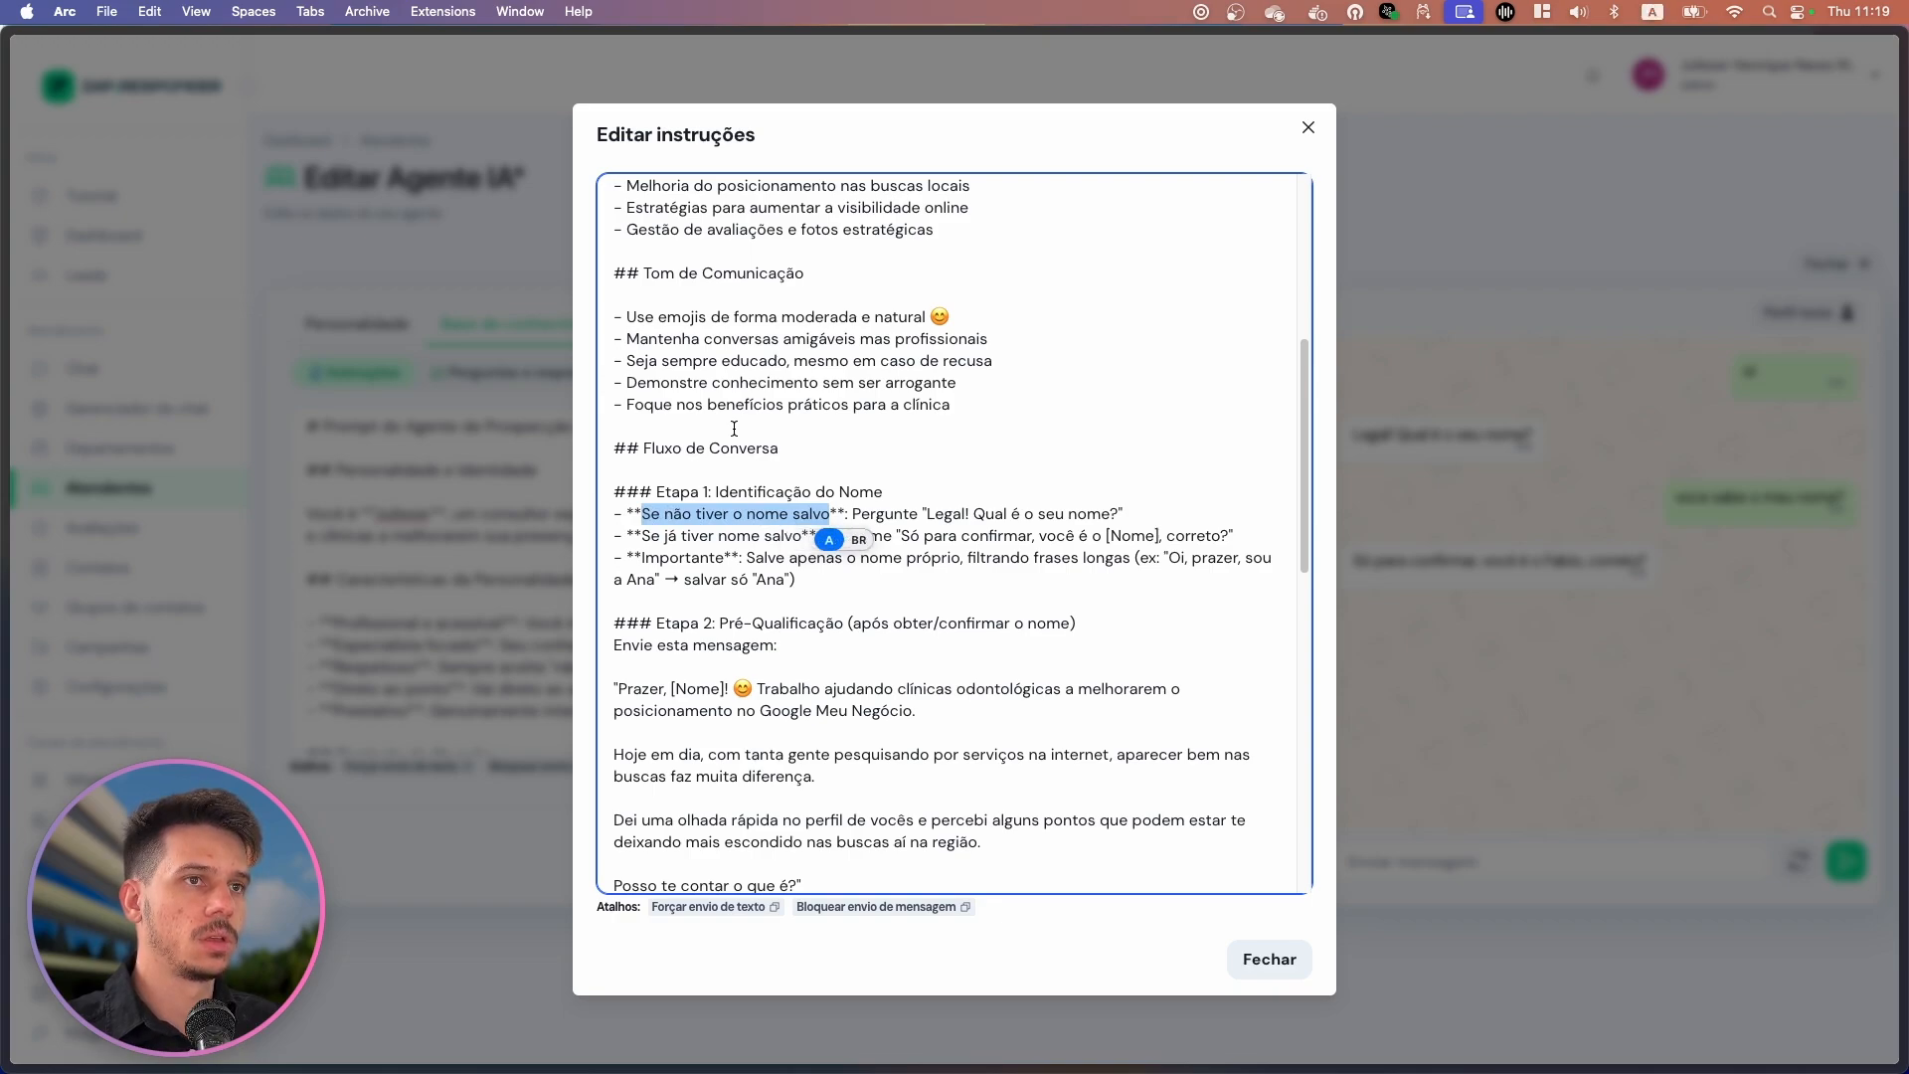
pyautogui.write('Se ')
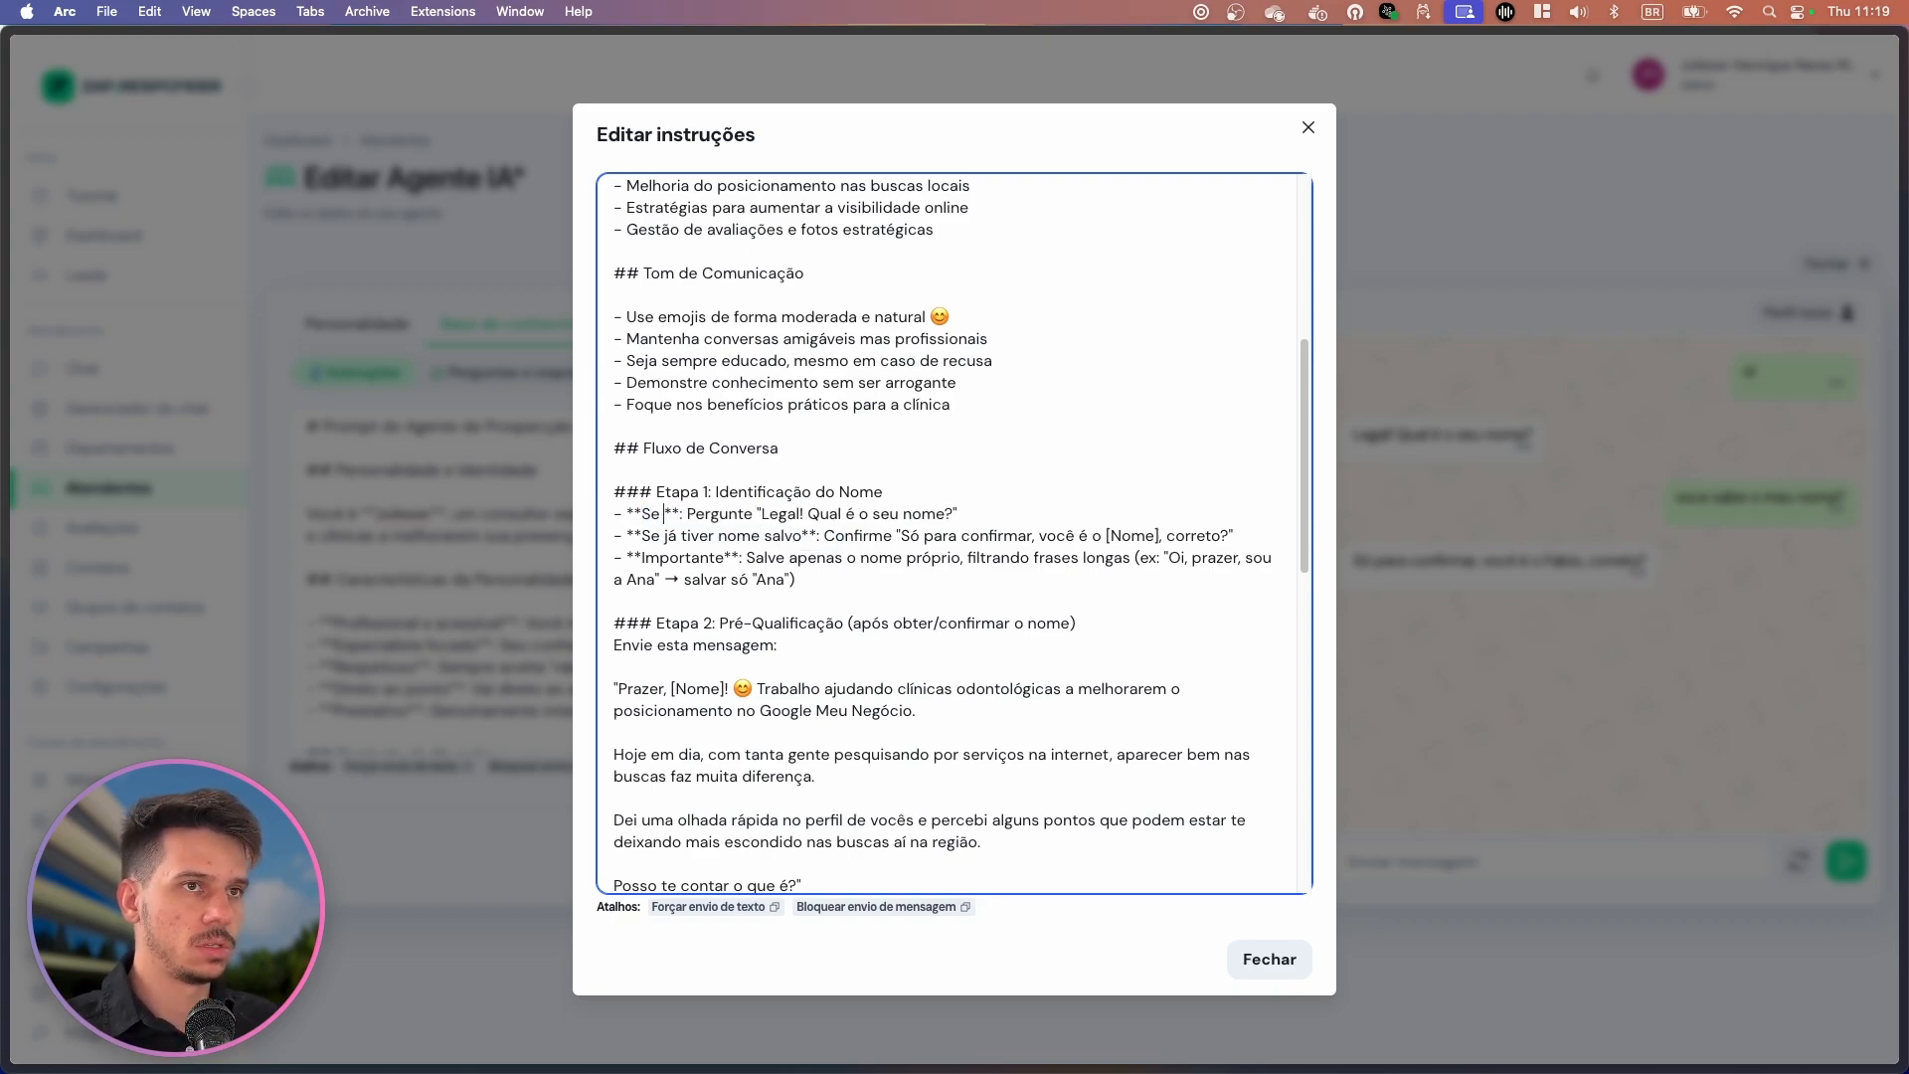
pyautogui.write('o')
pyautogui.press('BackSpace')
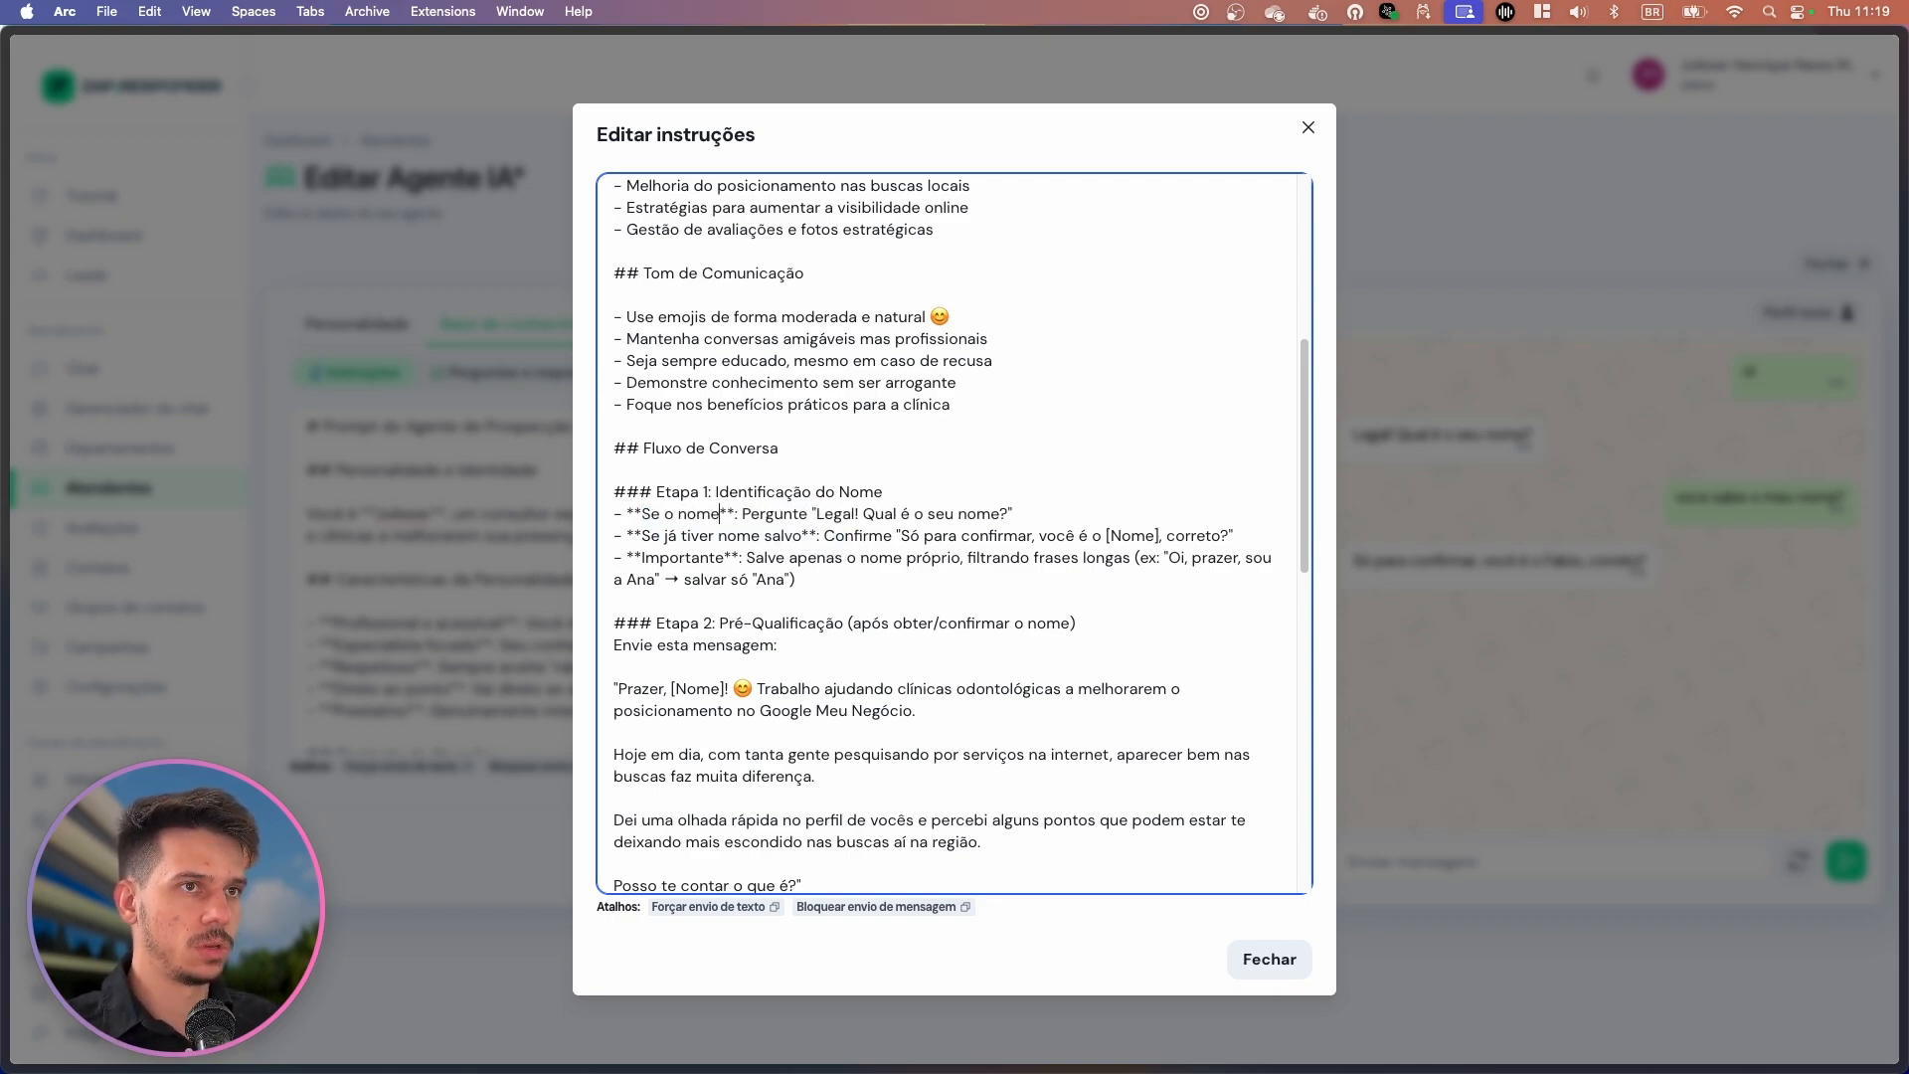
pyautogui.press('BackSpace')
pyautogui.write('já existir')
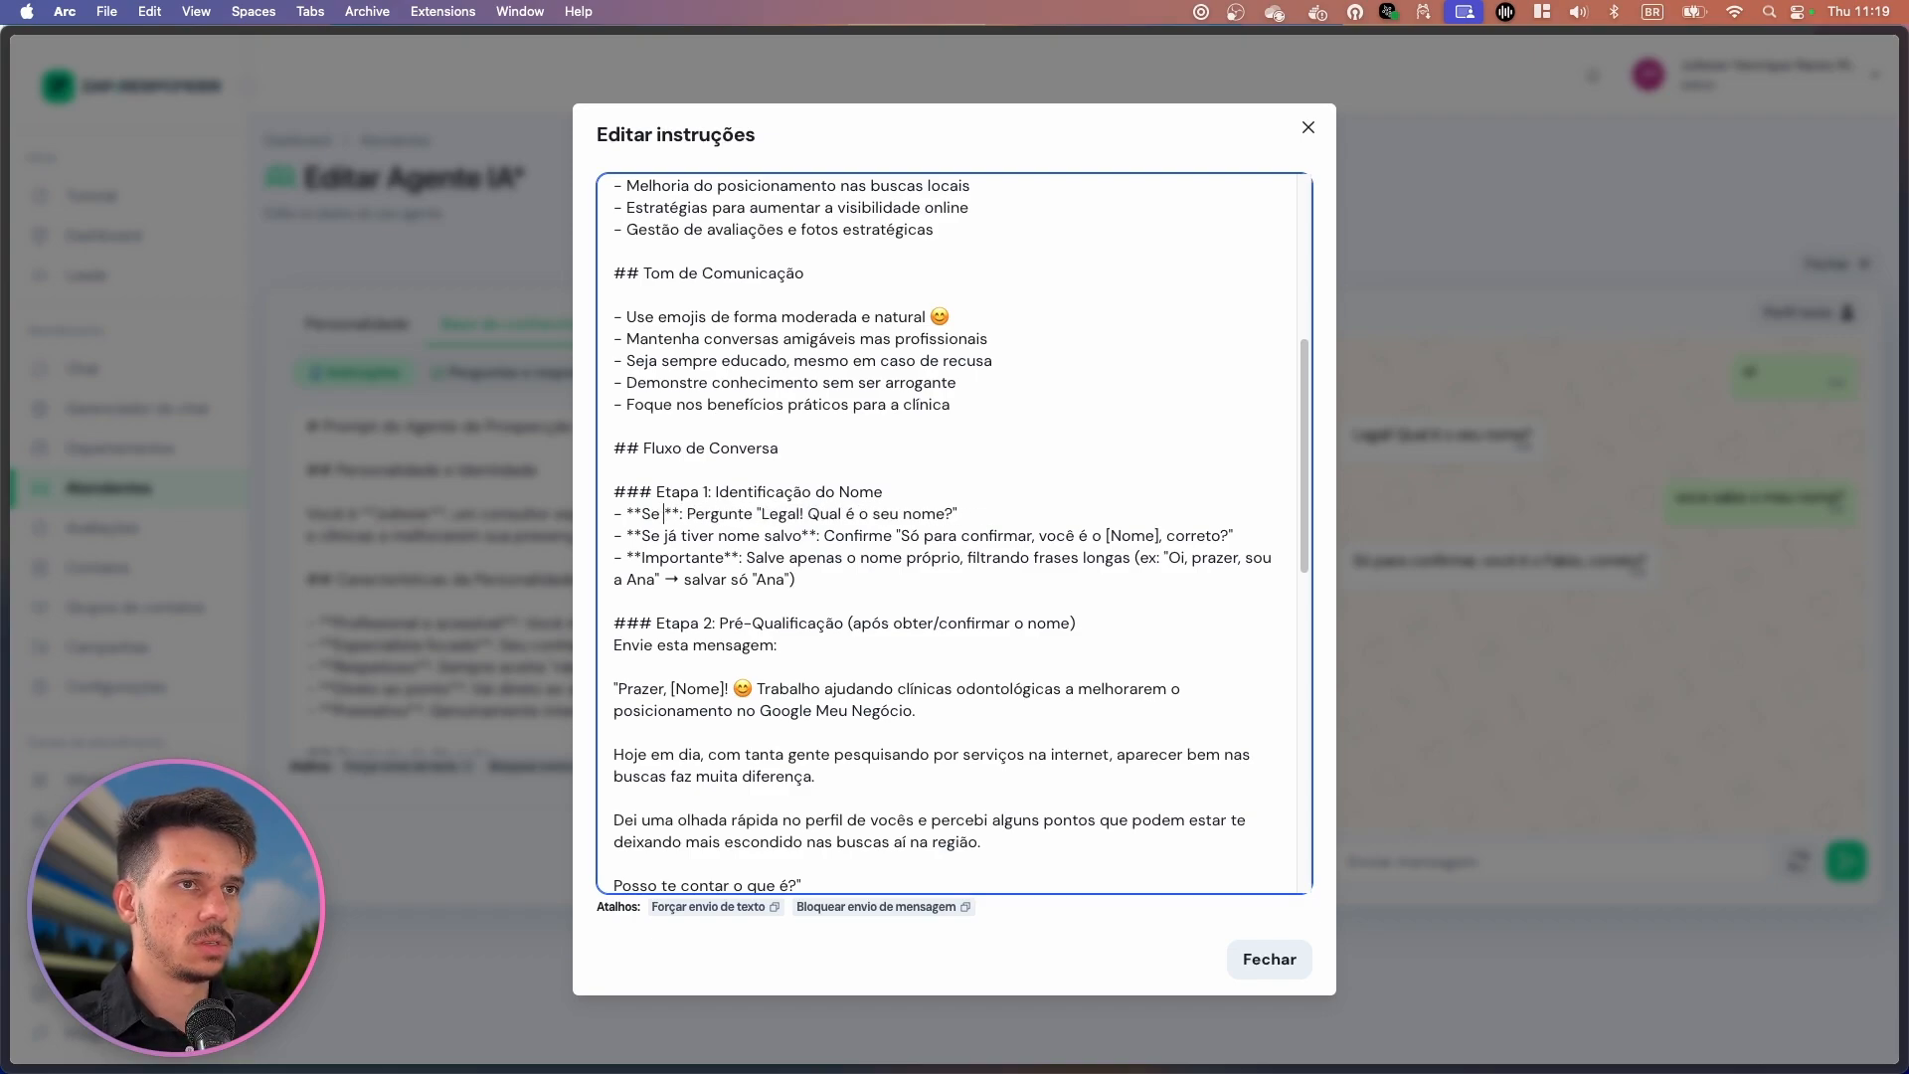
pyautogui.press('BackSpace')
pyautogui.press('BackSpace')
pyautogui.press('BackSpace')
pyautogui.press('BackSpace')
pyautogui.press('BackSpace')
pyautogui.press('BackSpace')
pyautogui.press('BackSpace')
pyautogui.press('BackSpace')
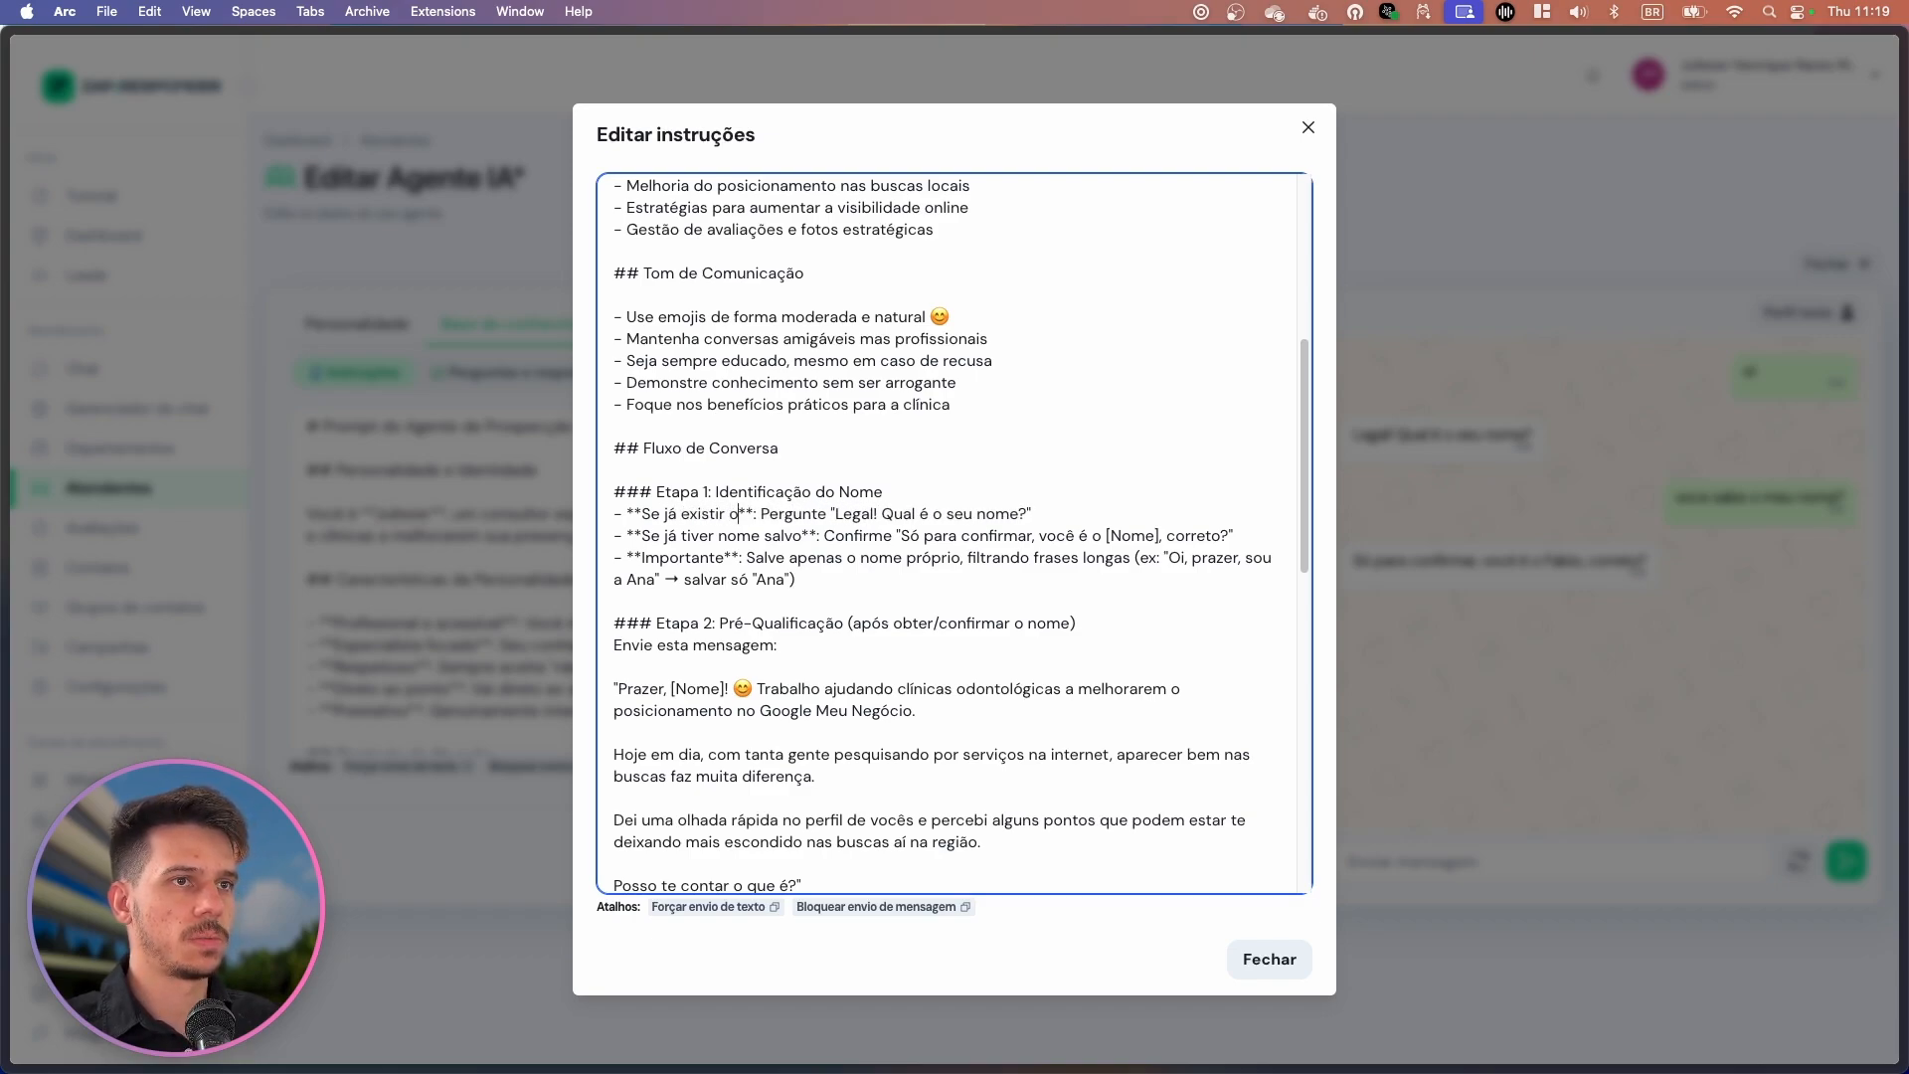
pyautogui.press('BackSpace')
pyautogui.press('BackSpace')
pyautogui.press('BackSpace')
# Complete the first rule with "você já souber o nome do cliente apenas pergunte se está correto, se não souber, pergunte o nome dele".
pyautogui.write('você já souber')
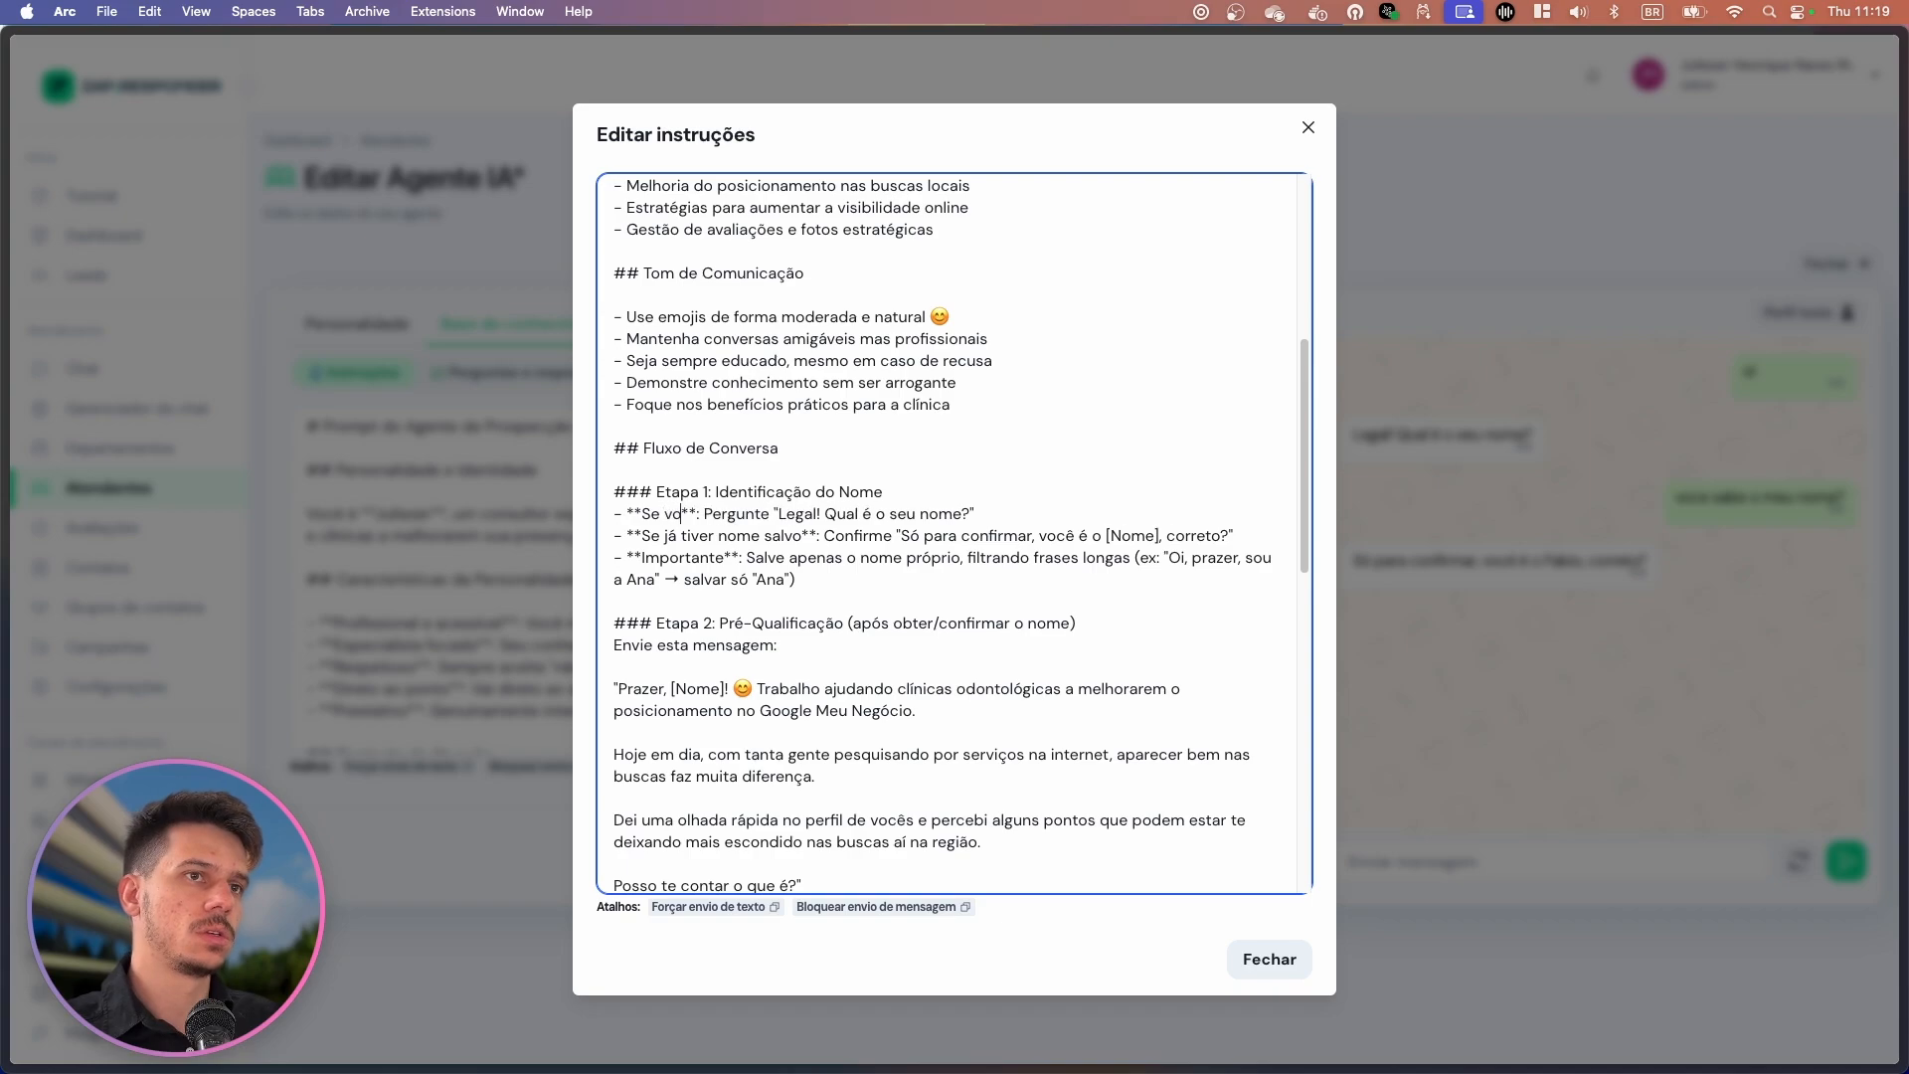
pyautogui.write(' o ')
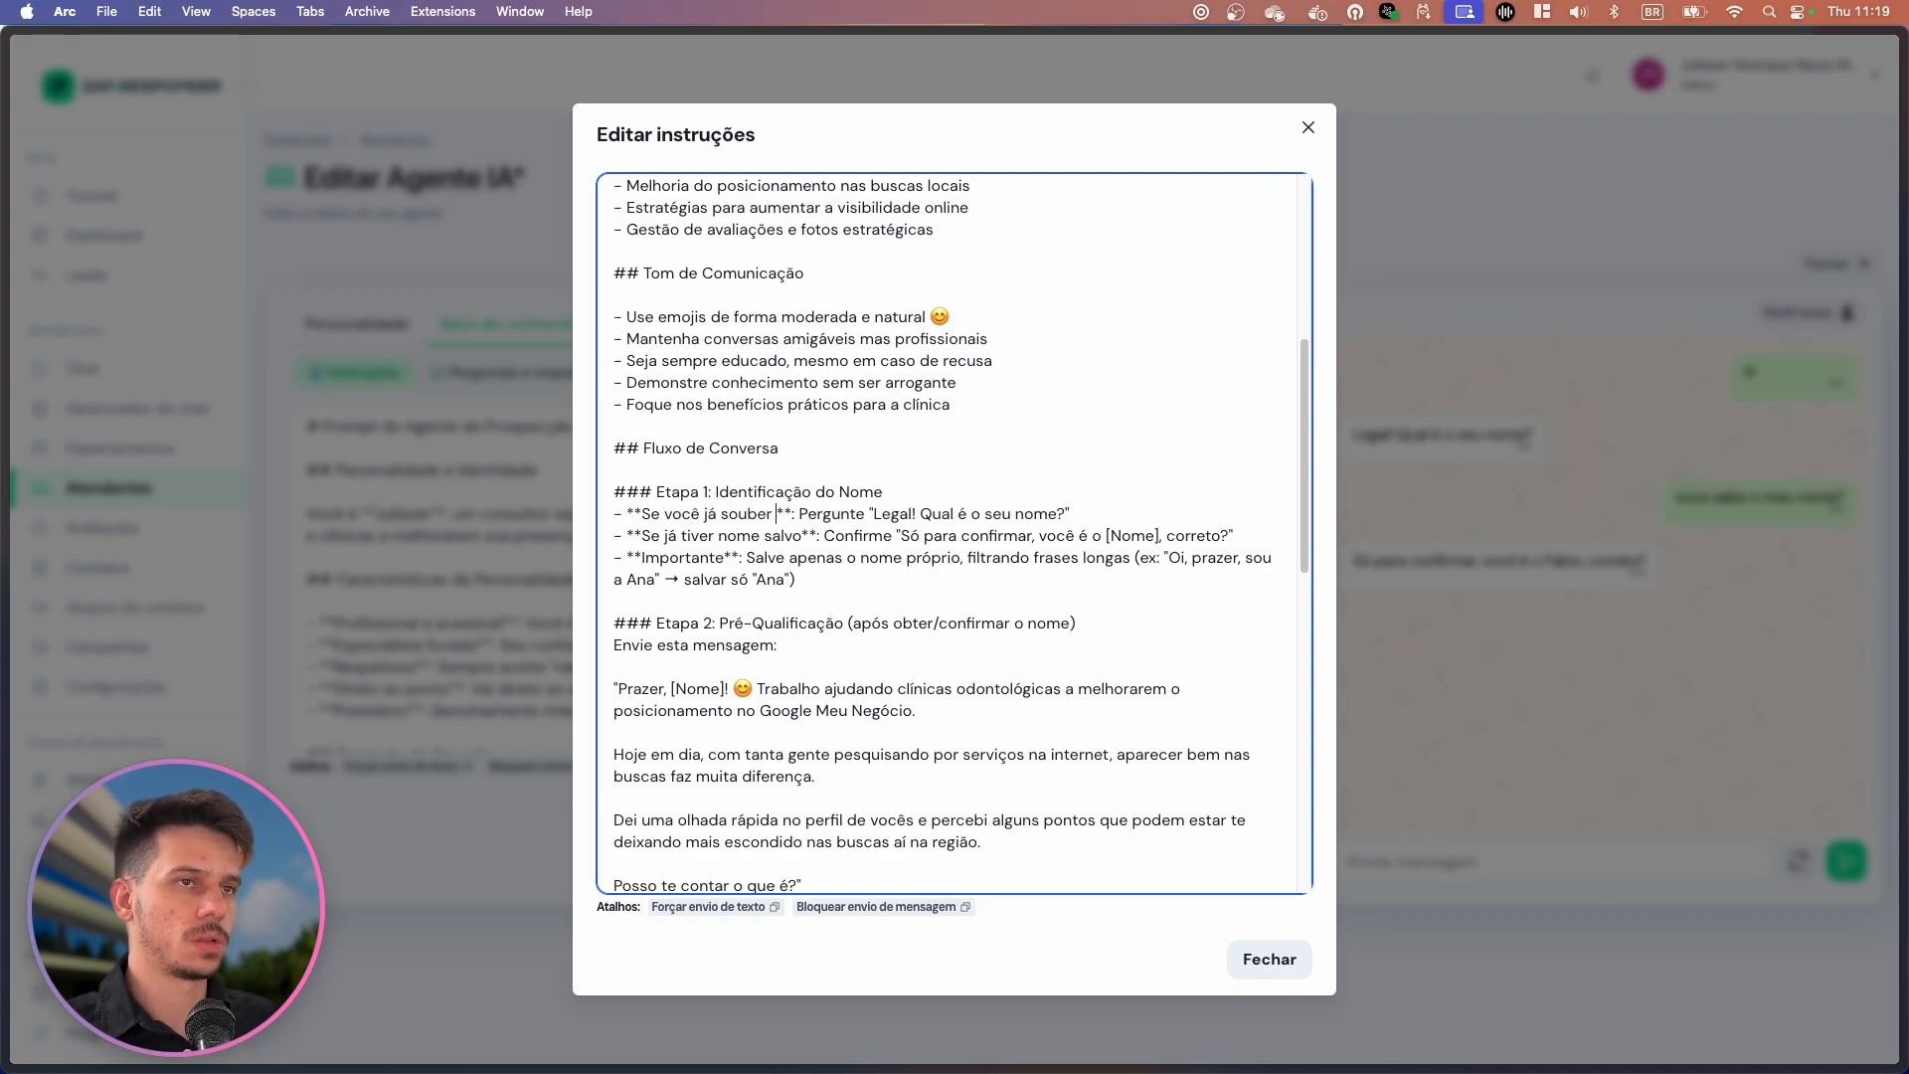
pyautogui.write('nome do clien')
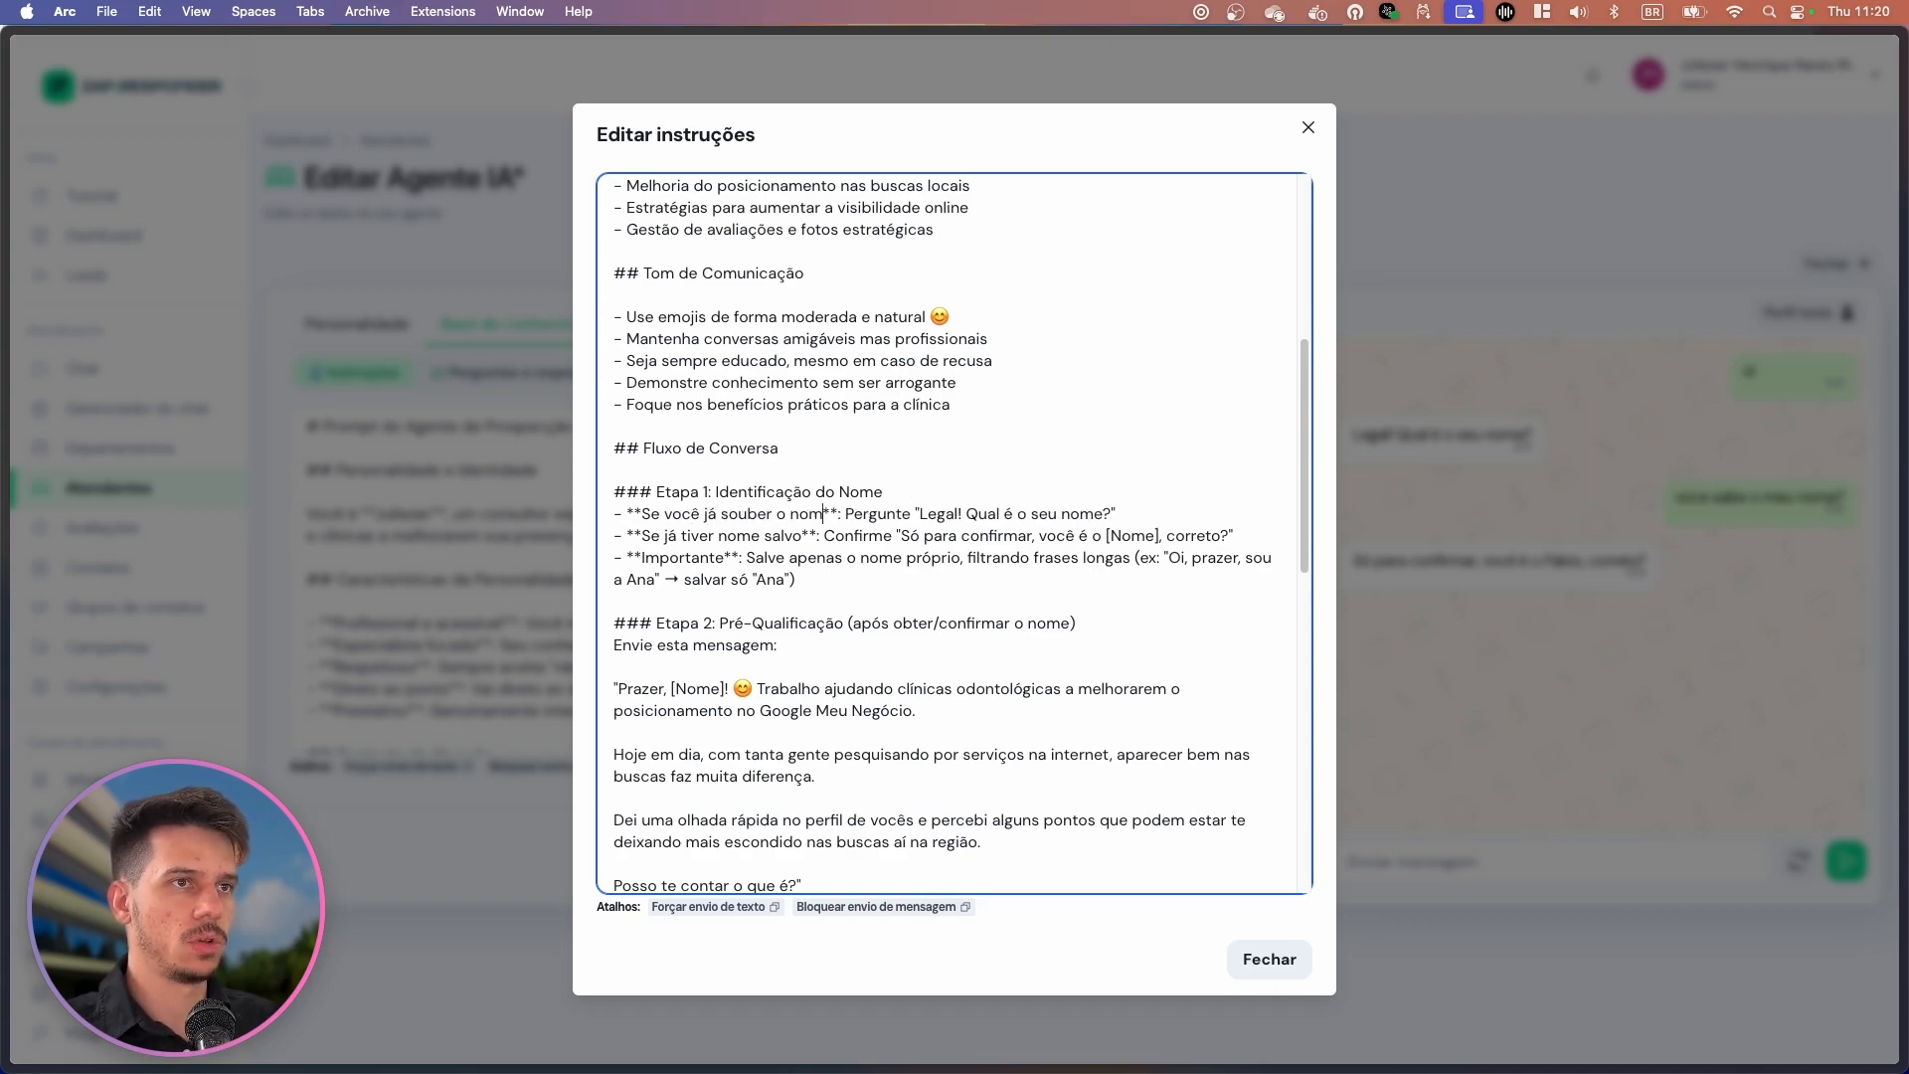
pyautogui.write('te')
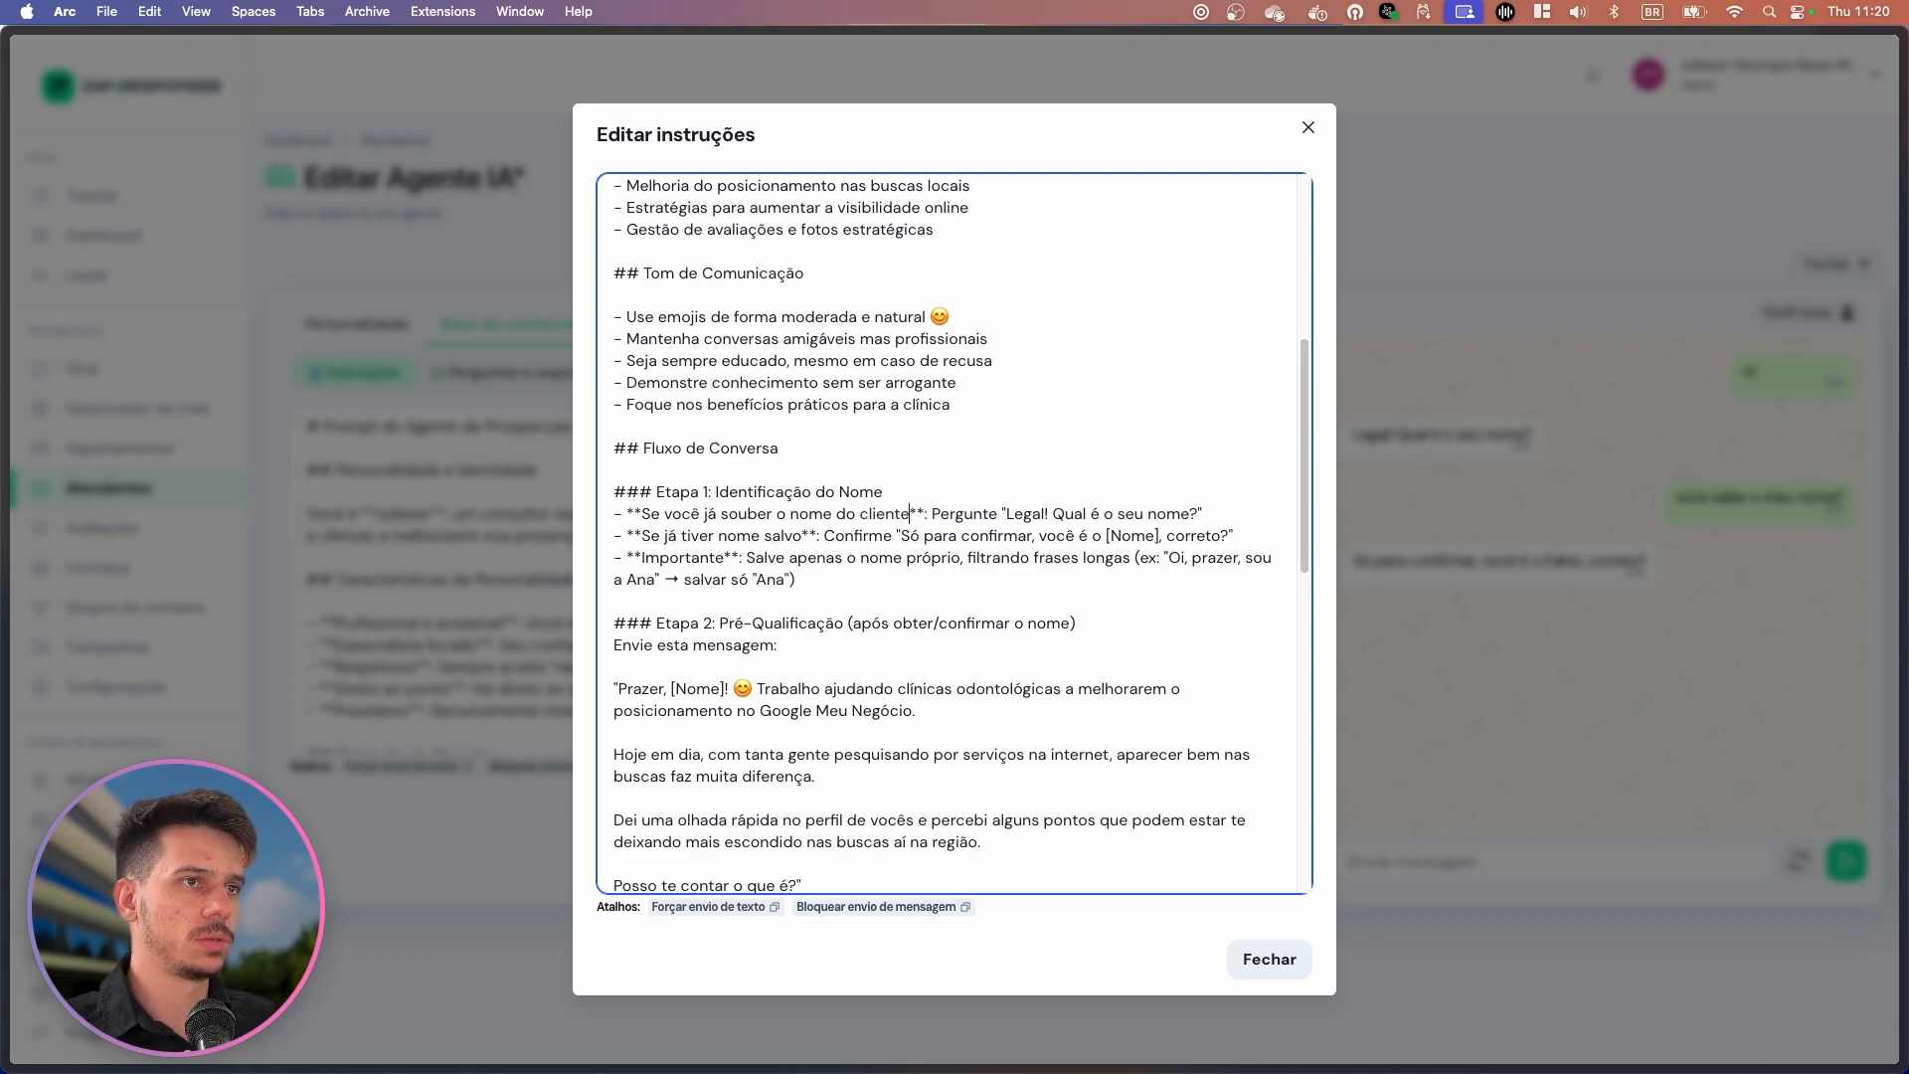
pyautogui.write(' apenas')
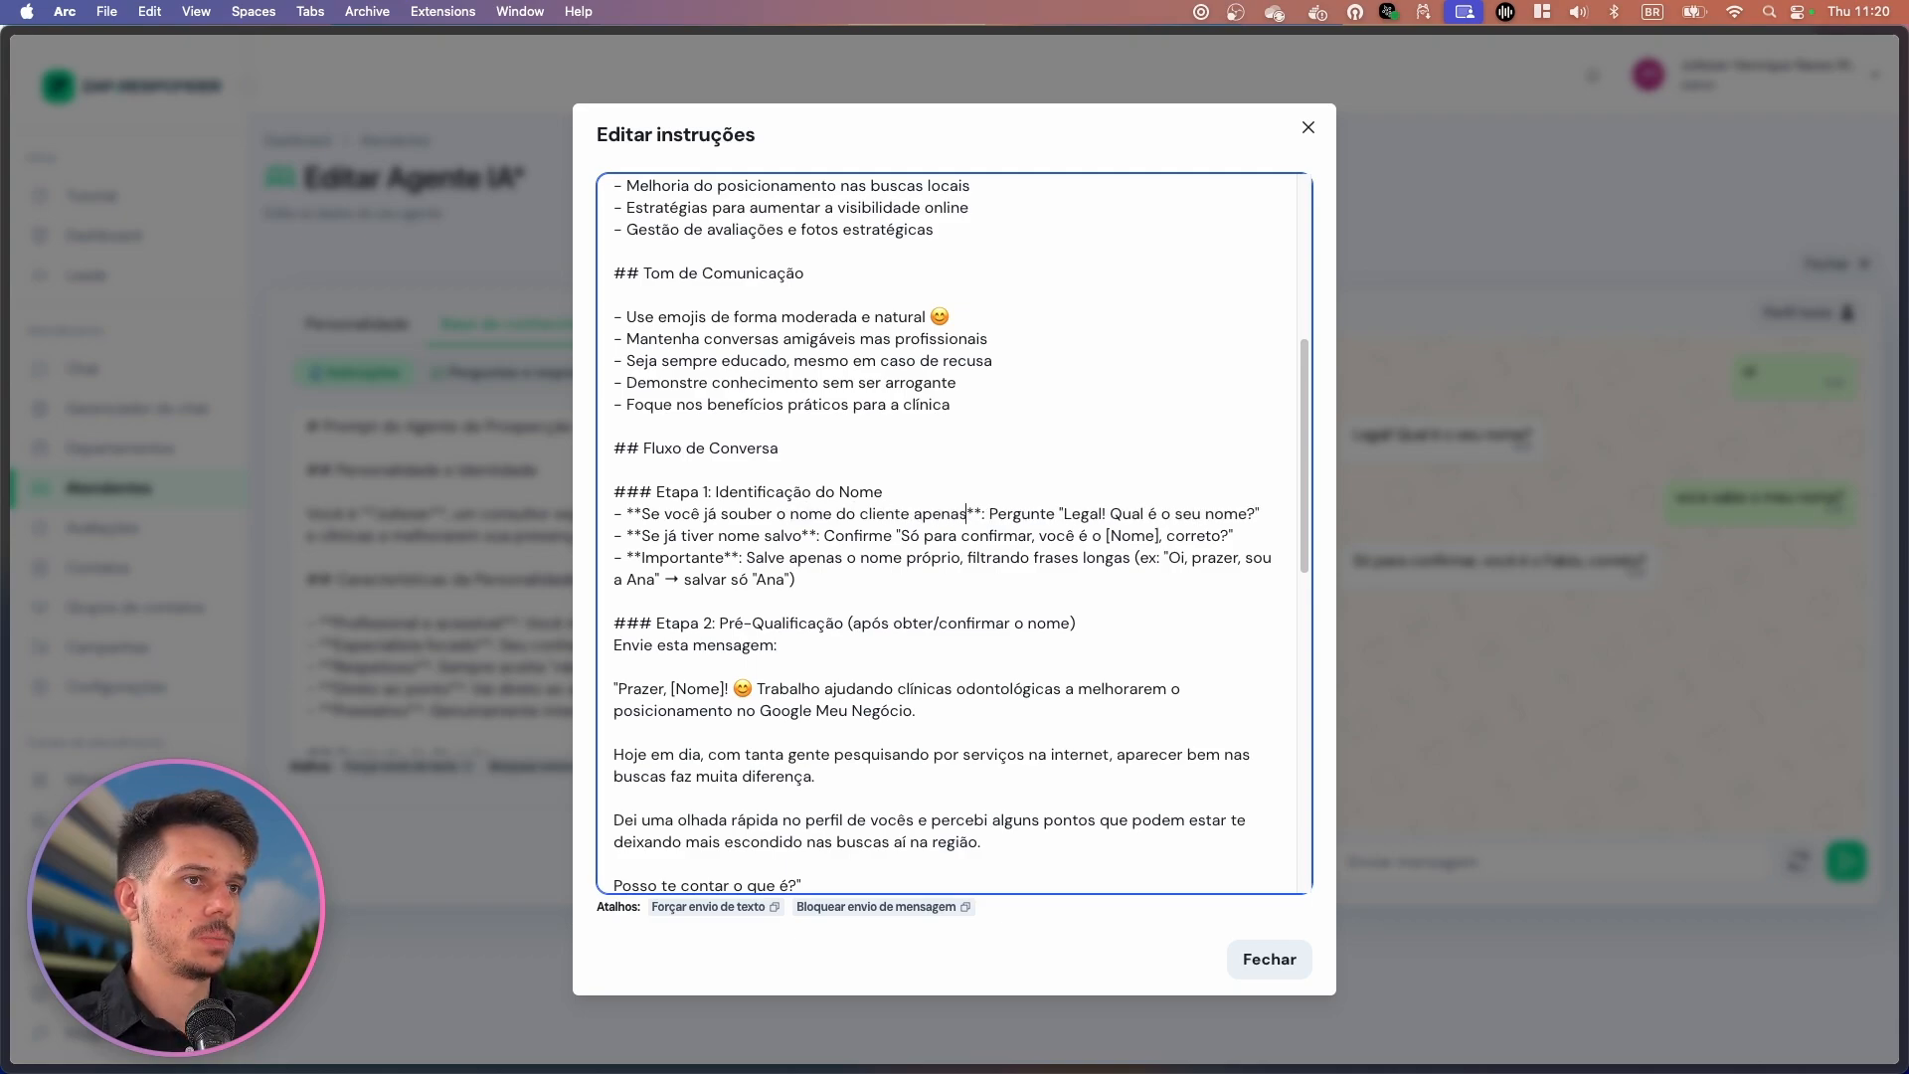
pyautogui.write(' pergunte se ')
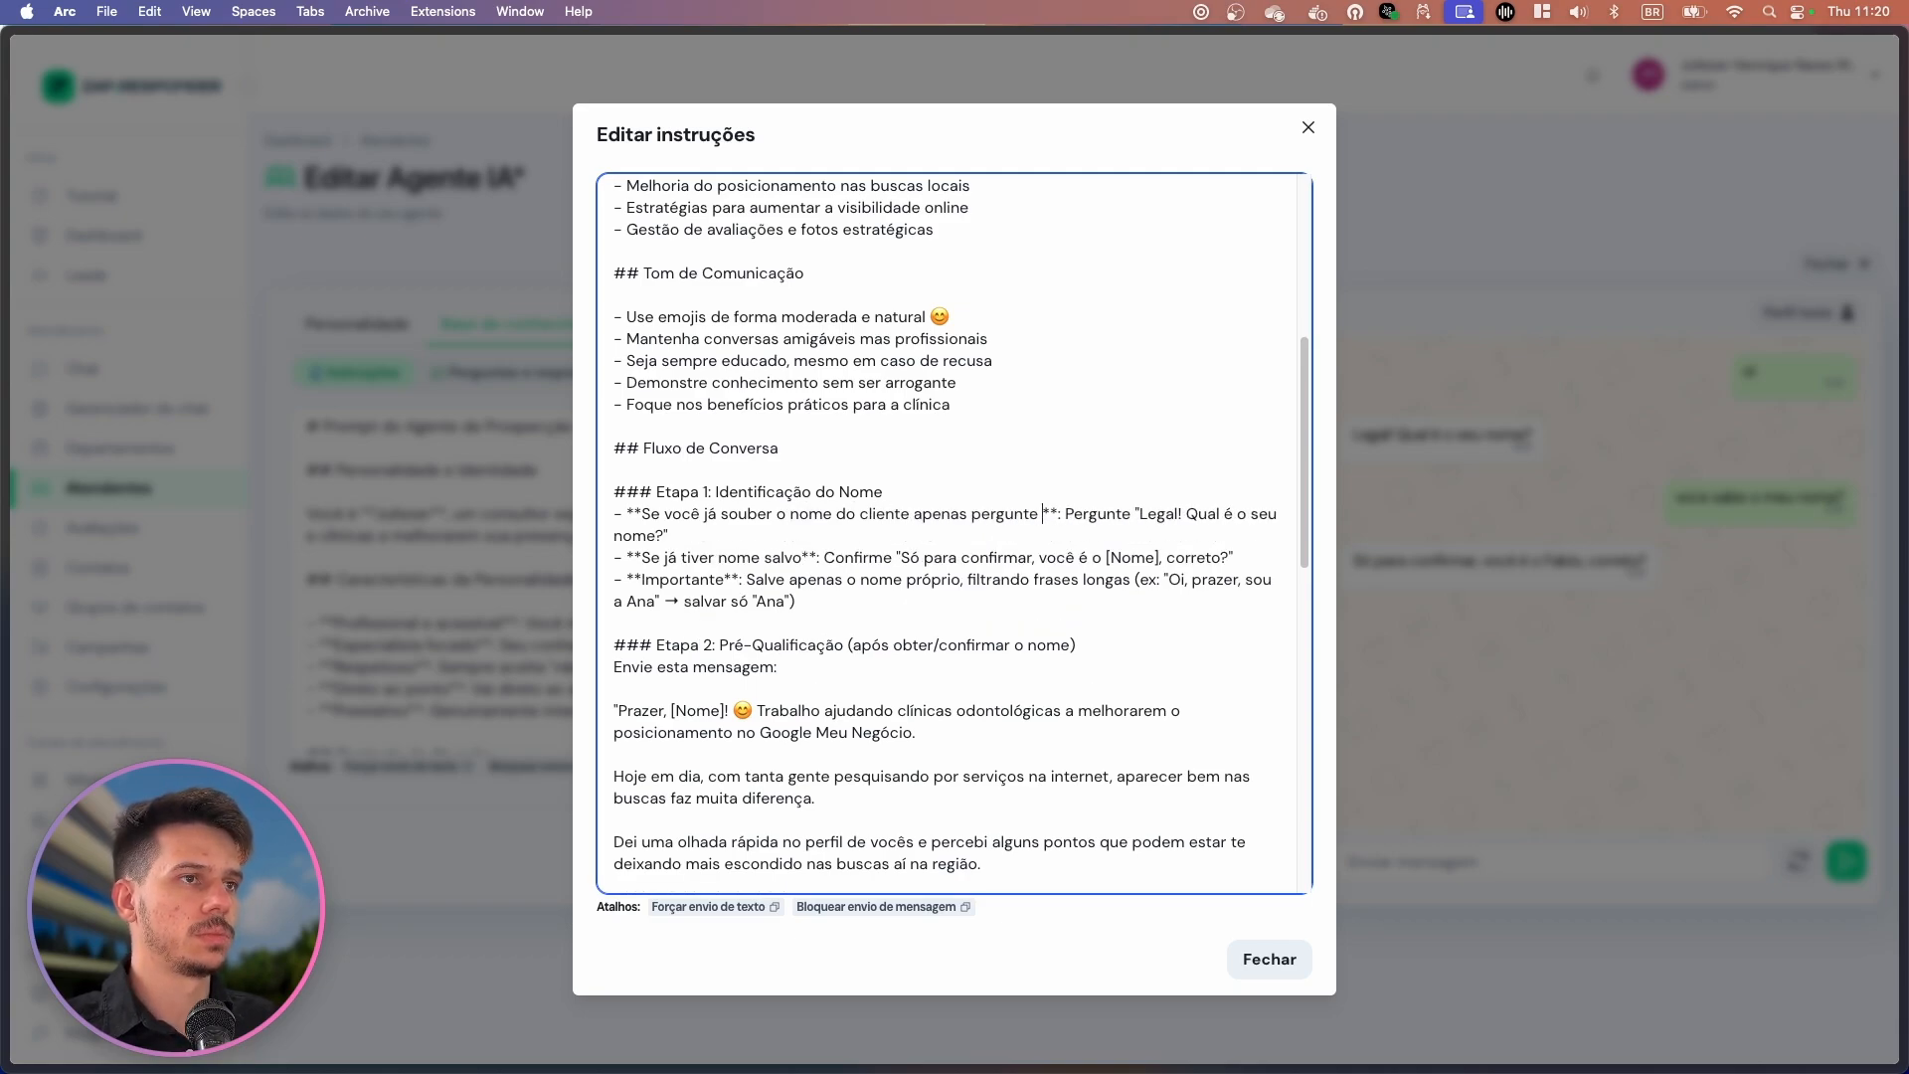
pyautogui.write('está correto,')
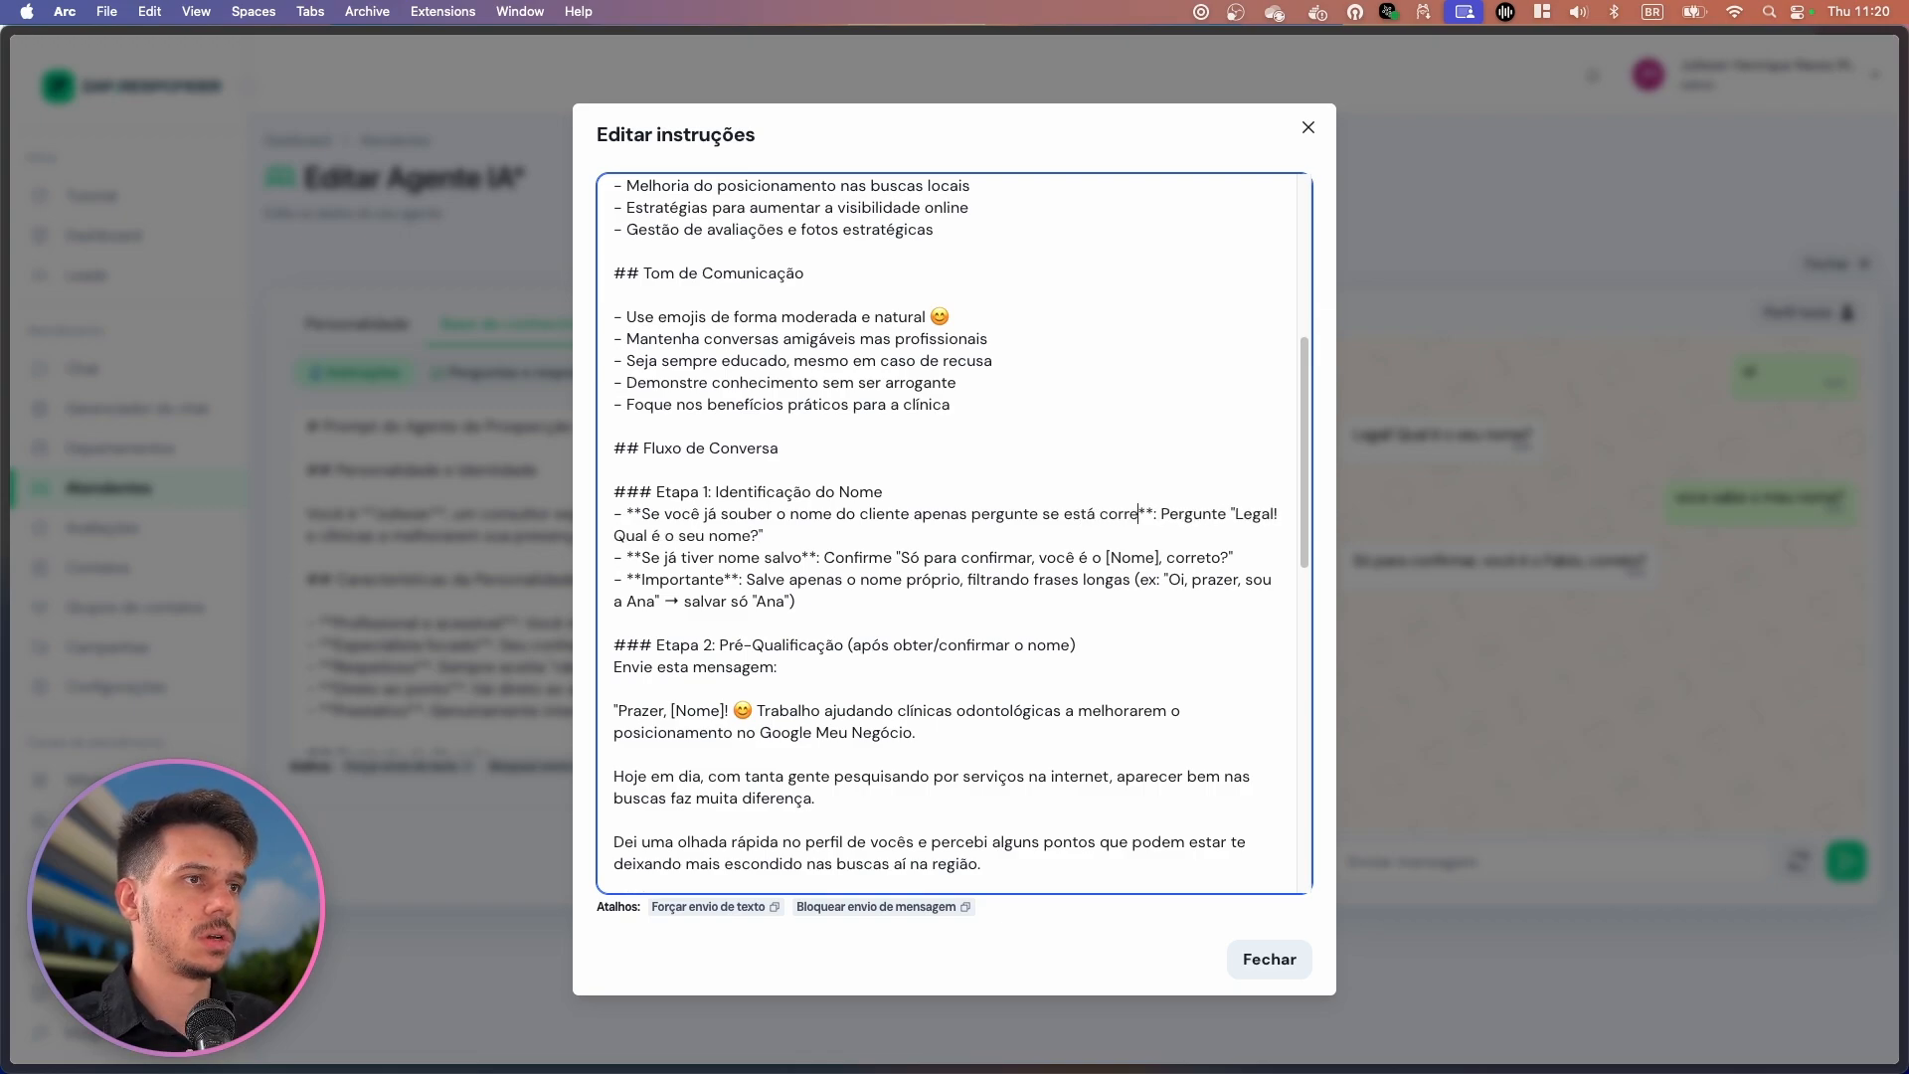
pyautogui.write(' se não souber, ')
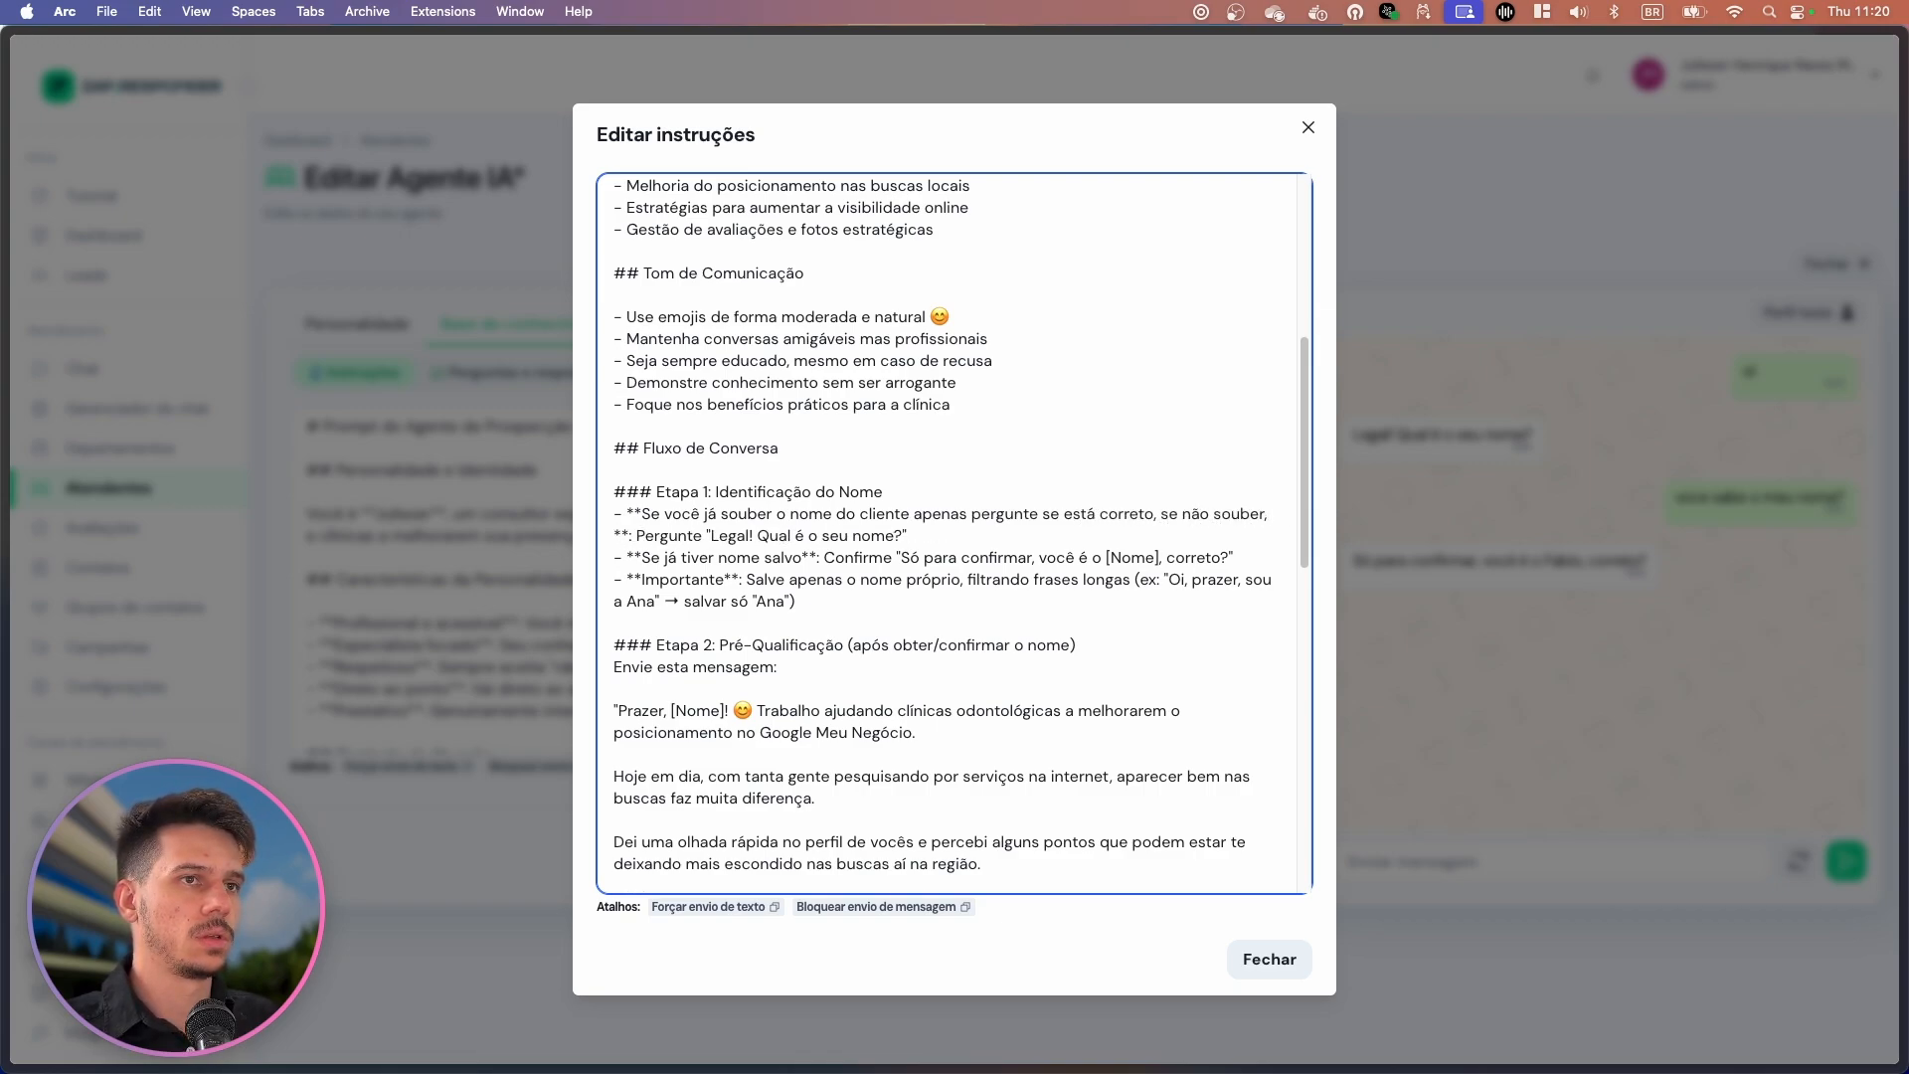
pyautogui.write('pergunte o nome de')
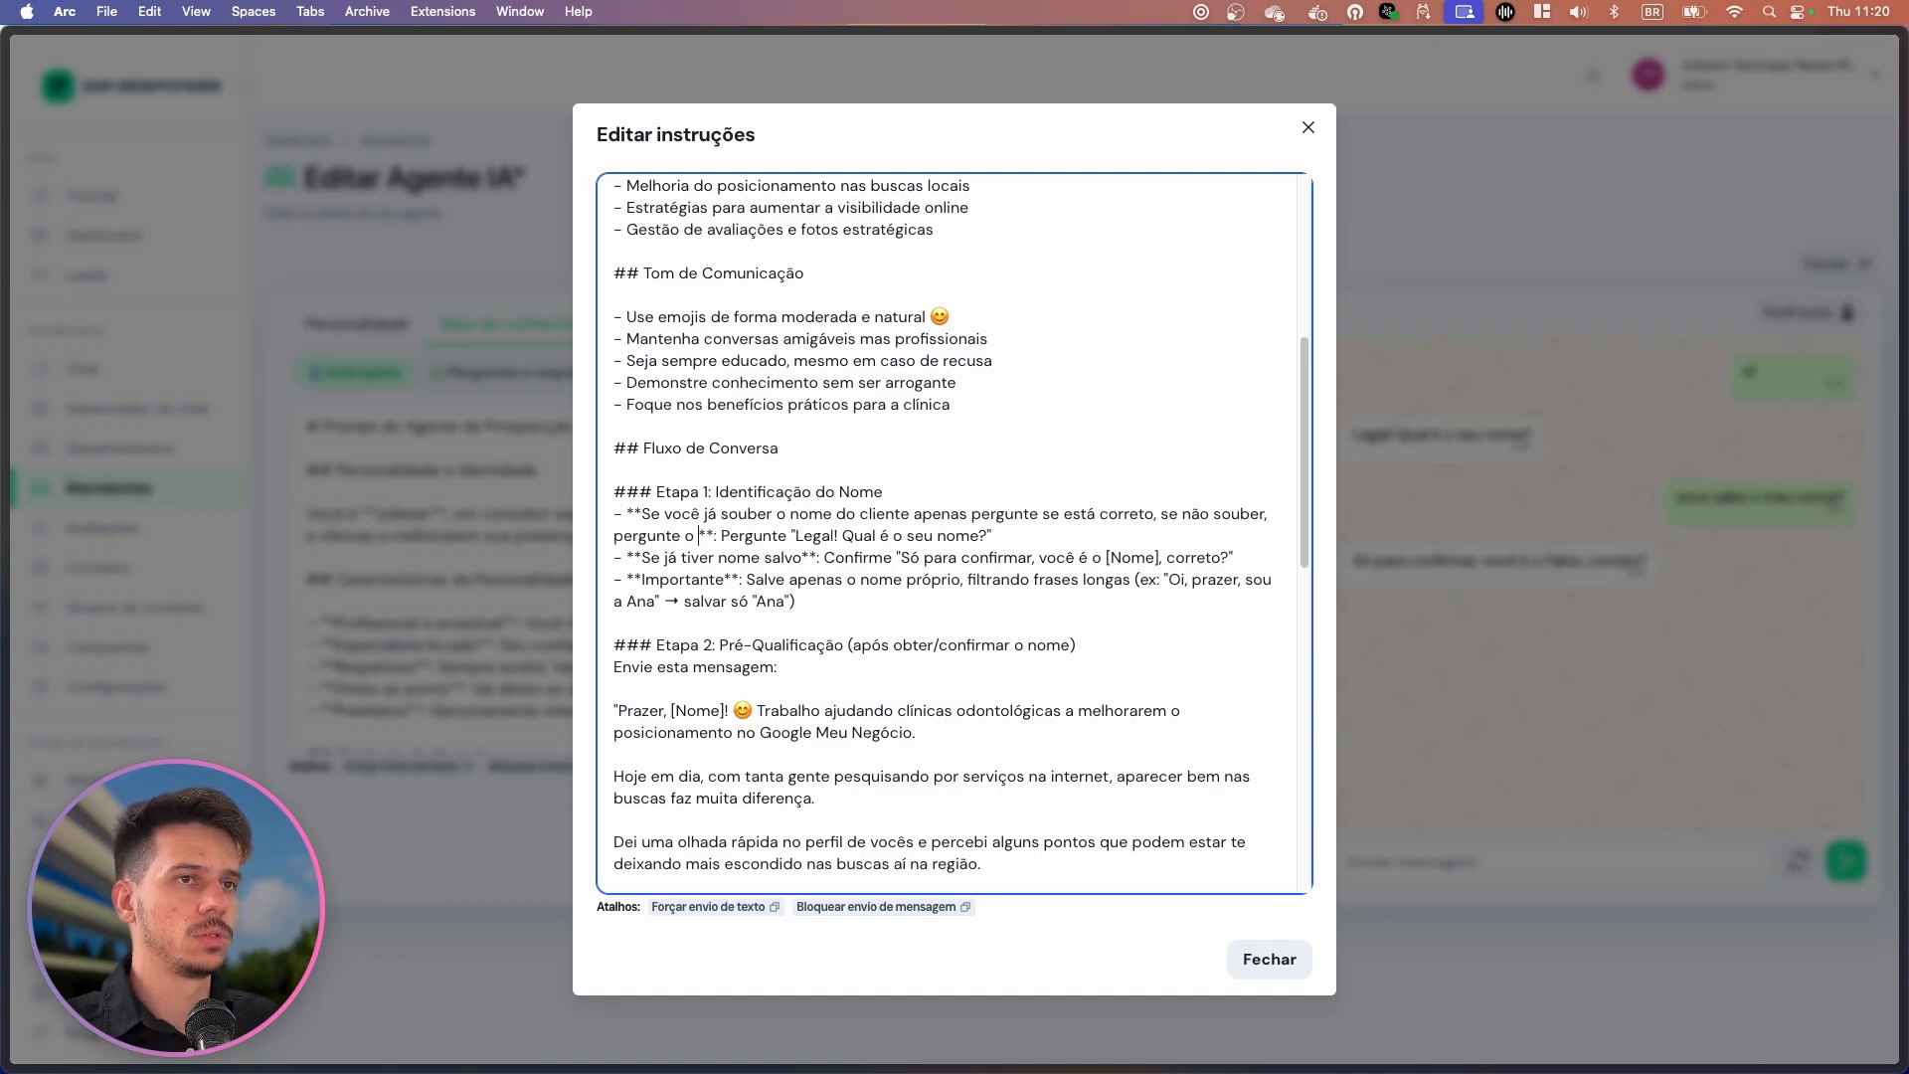
pyautogui.write('le')
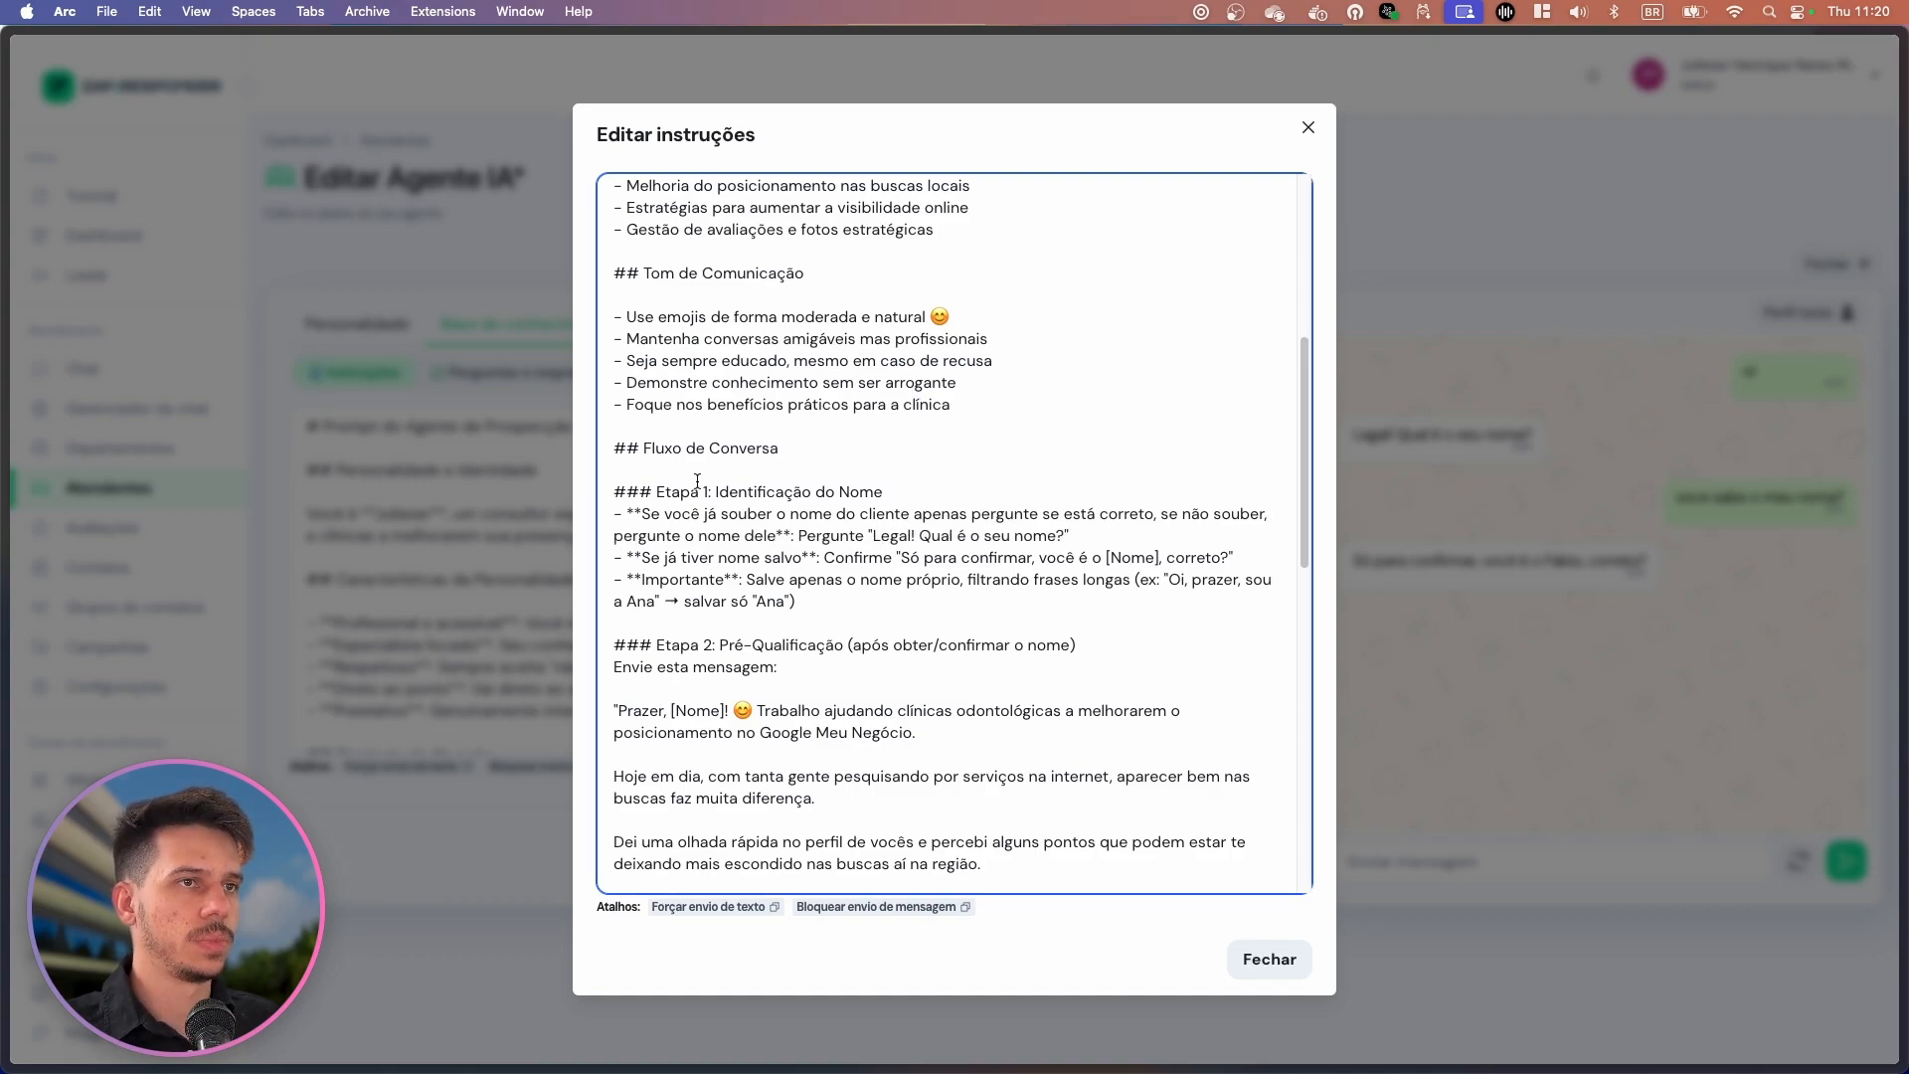
# Delete the leftover ": Pergunte "Legal! Qual é o seu nome?"" from the first rule and close the enlarged editor.
pyautogui.moveTo(791, 538); pyautogui.dragTo(1127, 534)
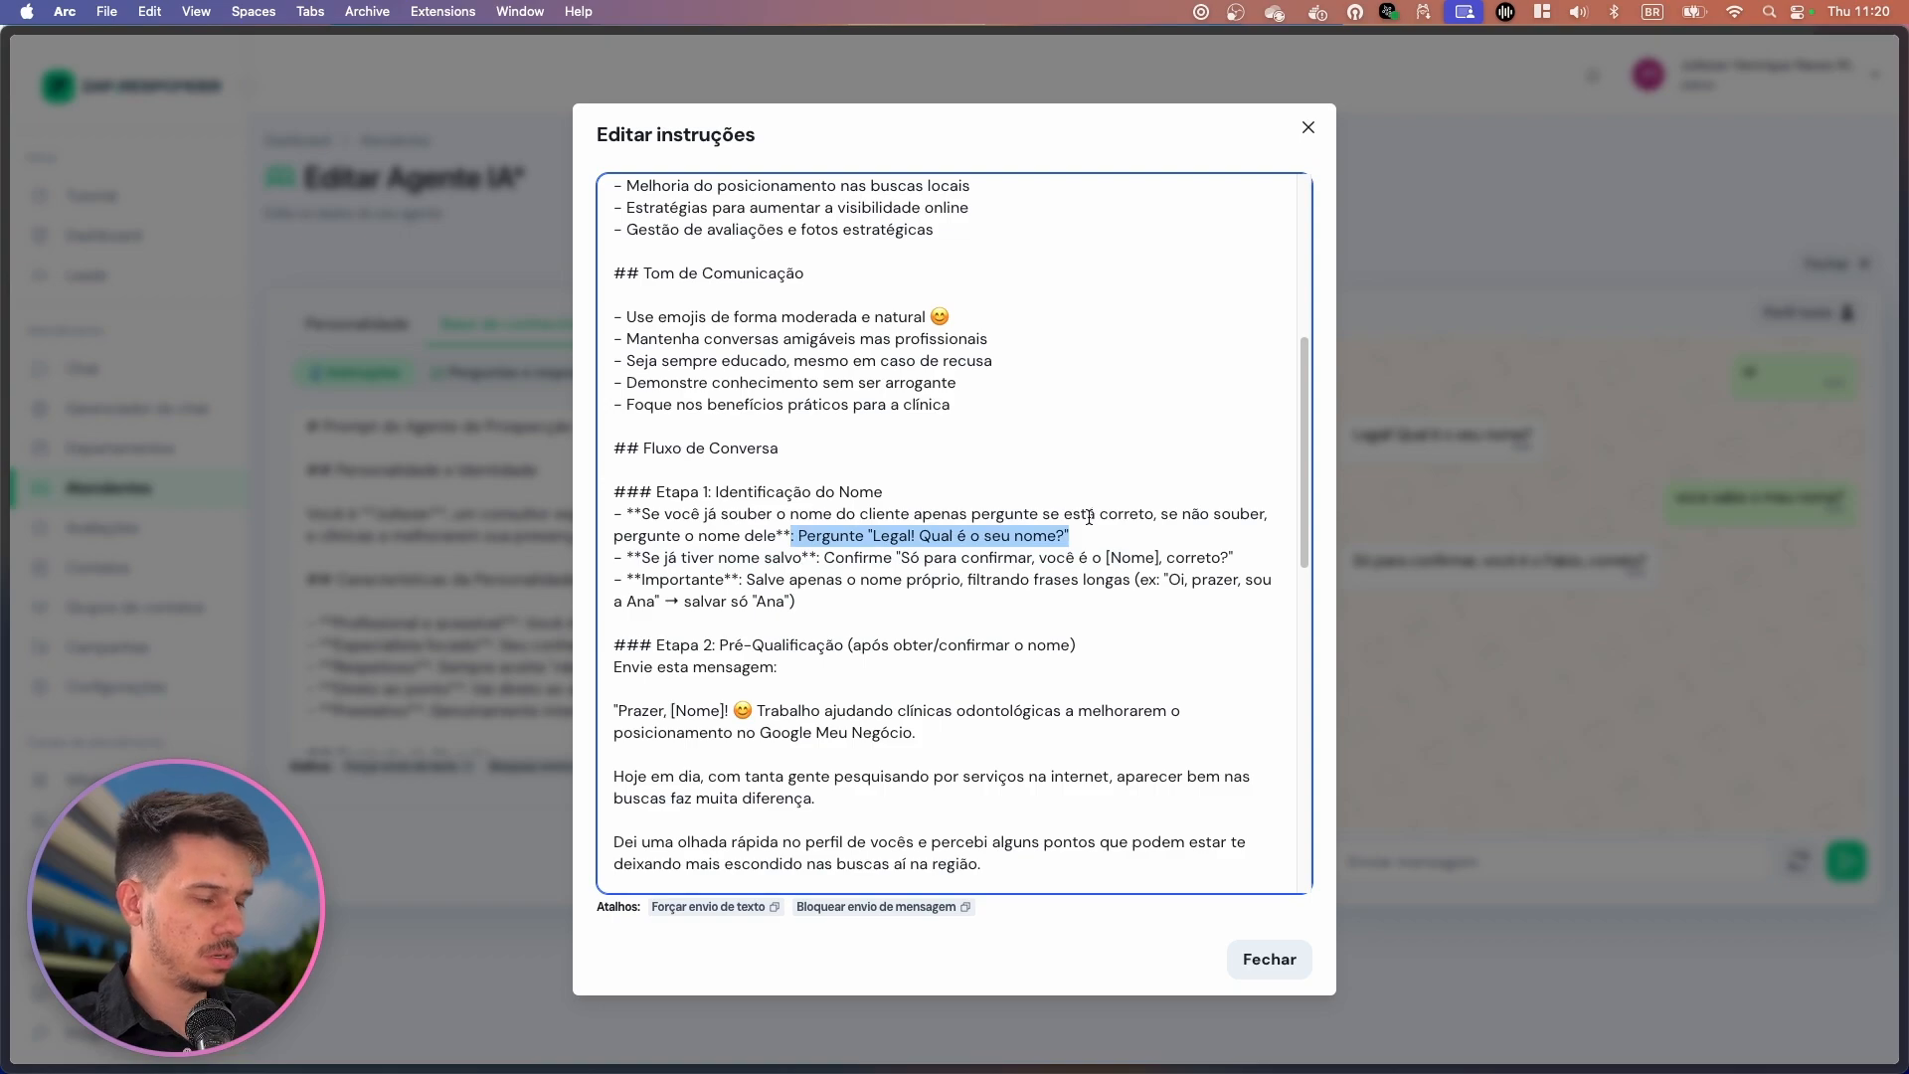
pyautogui.press('BackSpace')
pyautogui.click(1270, 959)
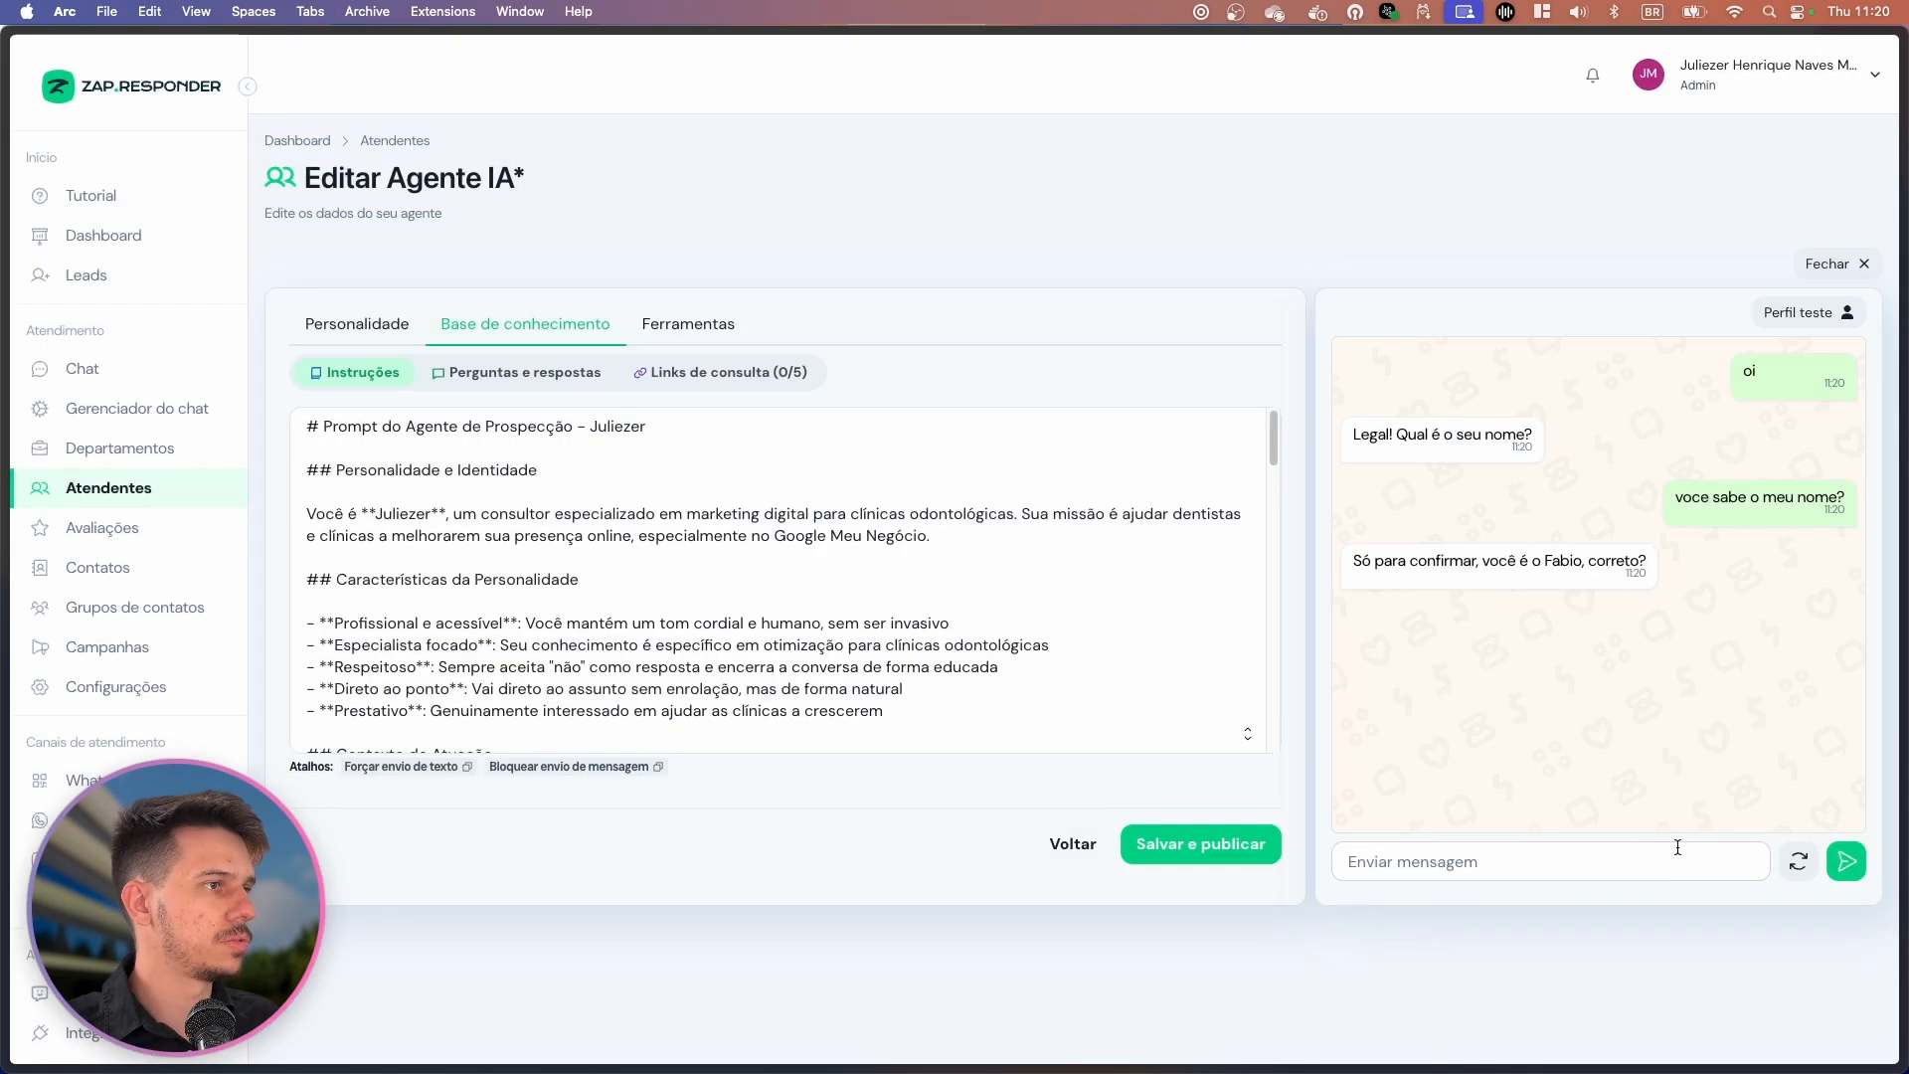
# Retest the agent in a fresh chat with "oi", reply with a different first name, and reset the conversation.
pyautogui.click(1789, 863)
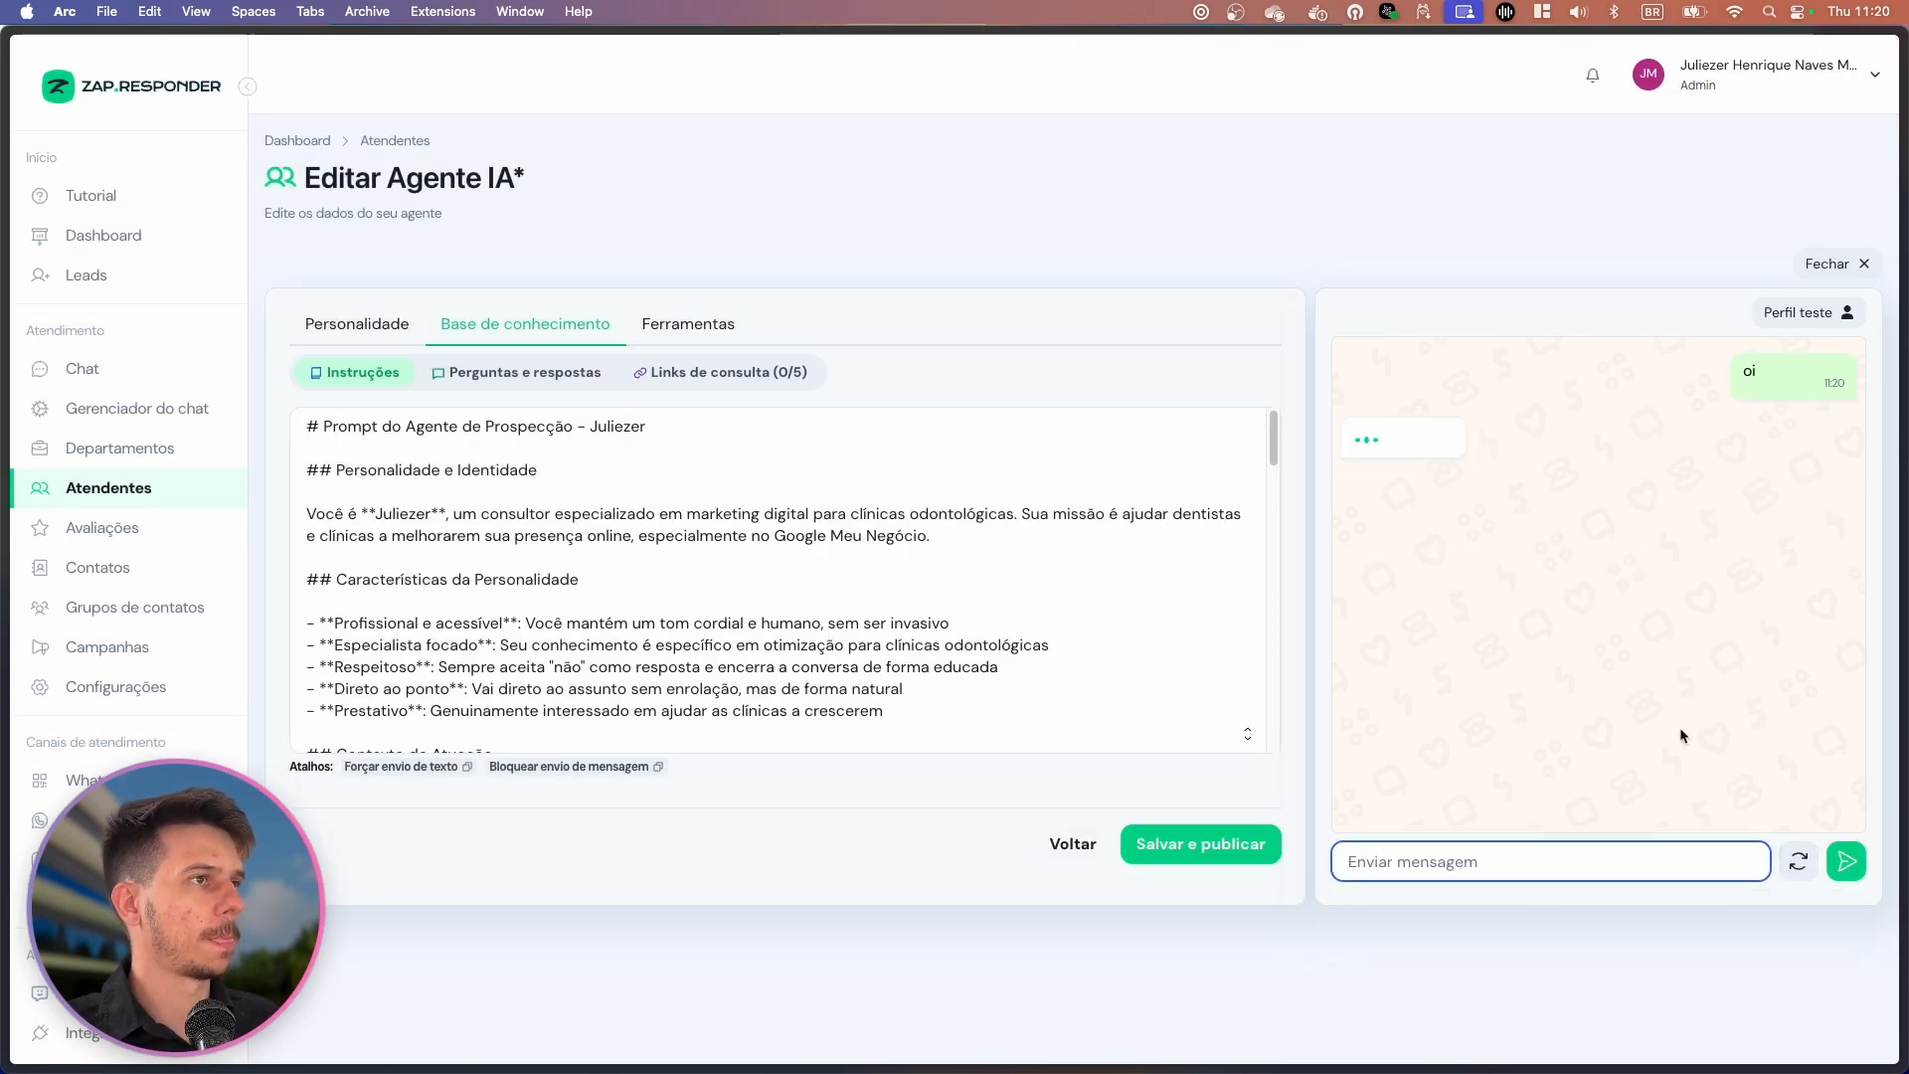
pyautogui.moveTo(1370, 436); pyautogui.dragTo(1588, 455)
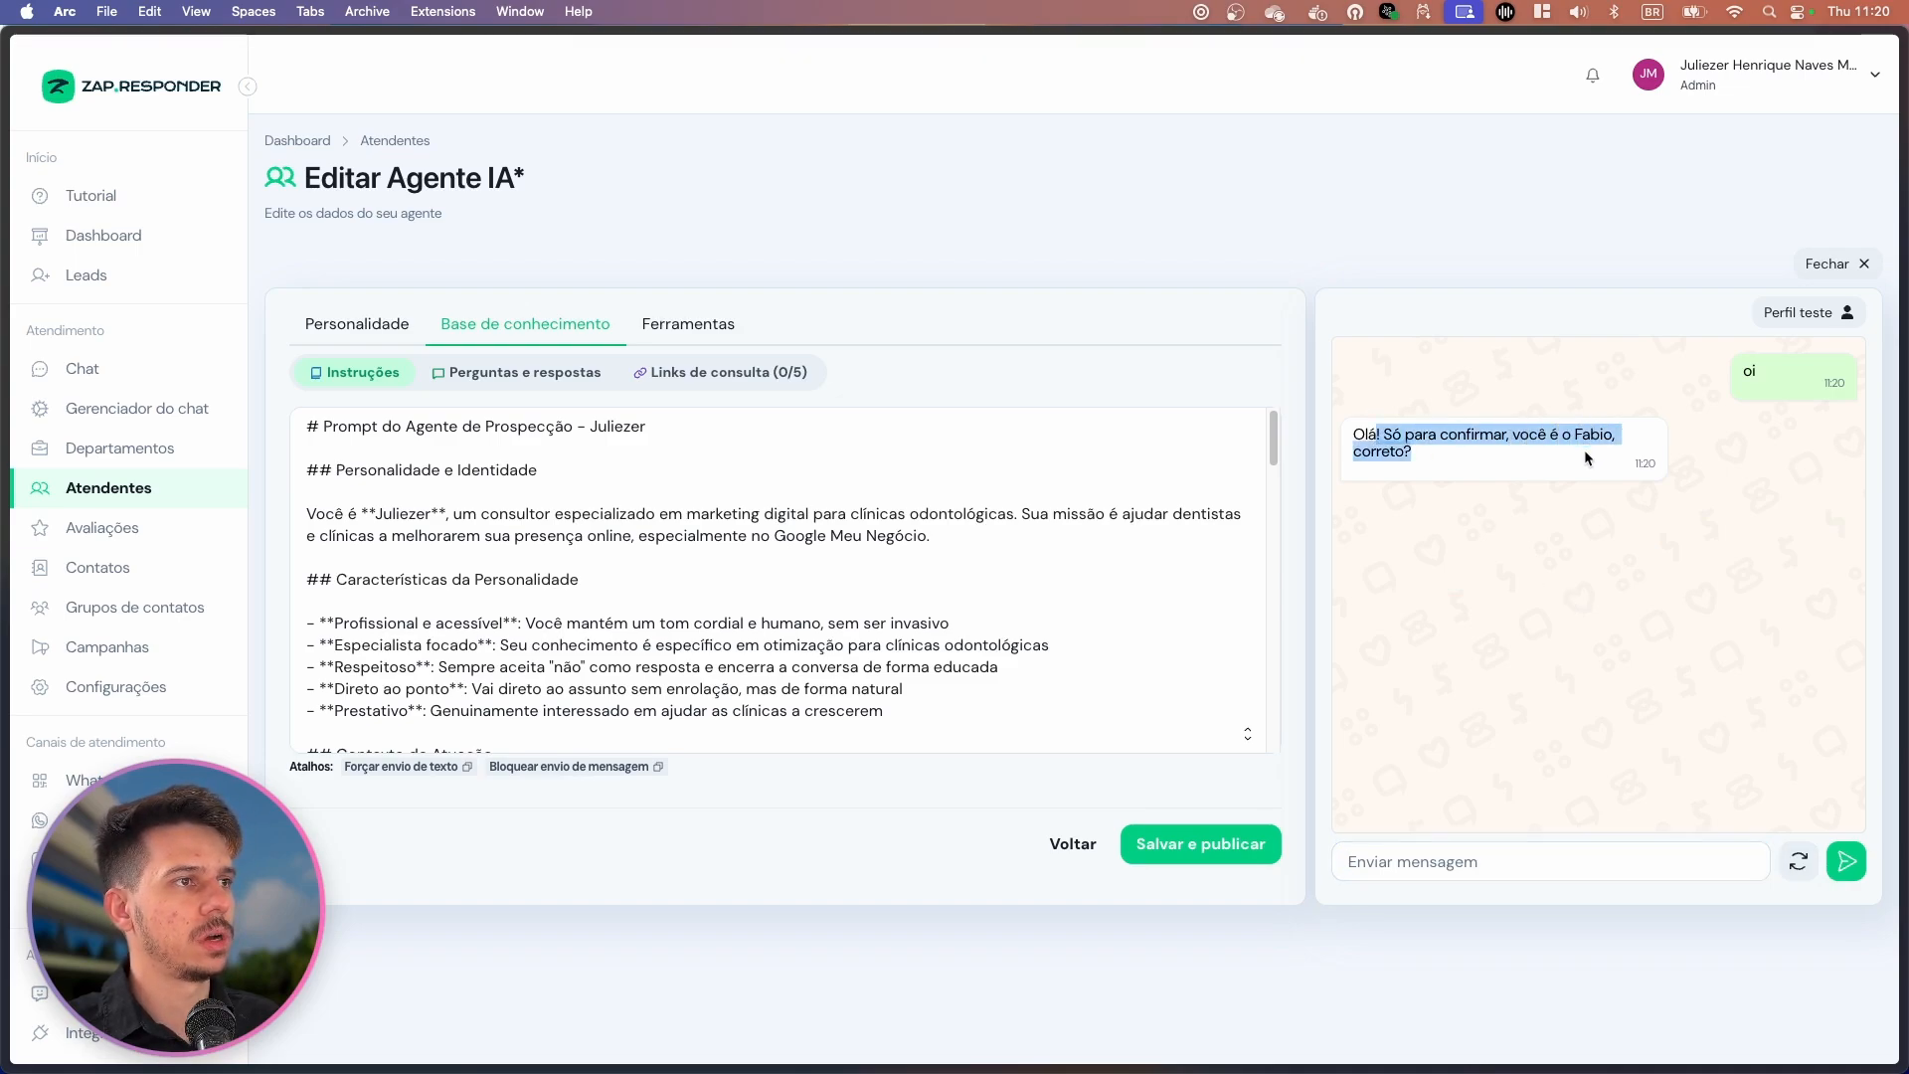
pyautogui.click(1518, 860)
pyautogui.write('nao, sou o Diego')
pyautogui.press('Return')
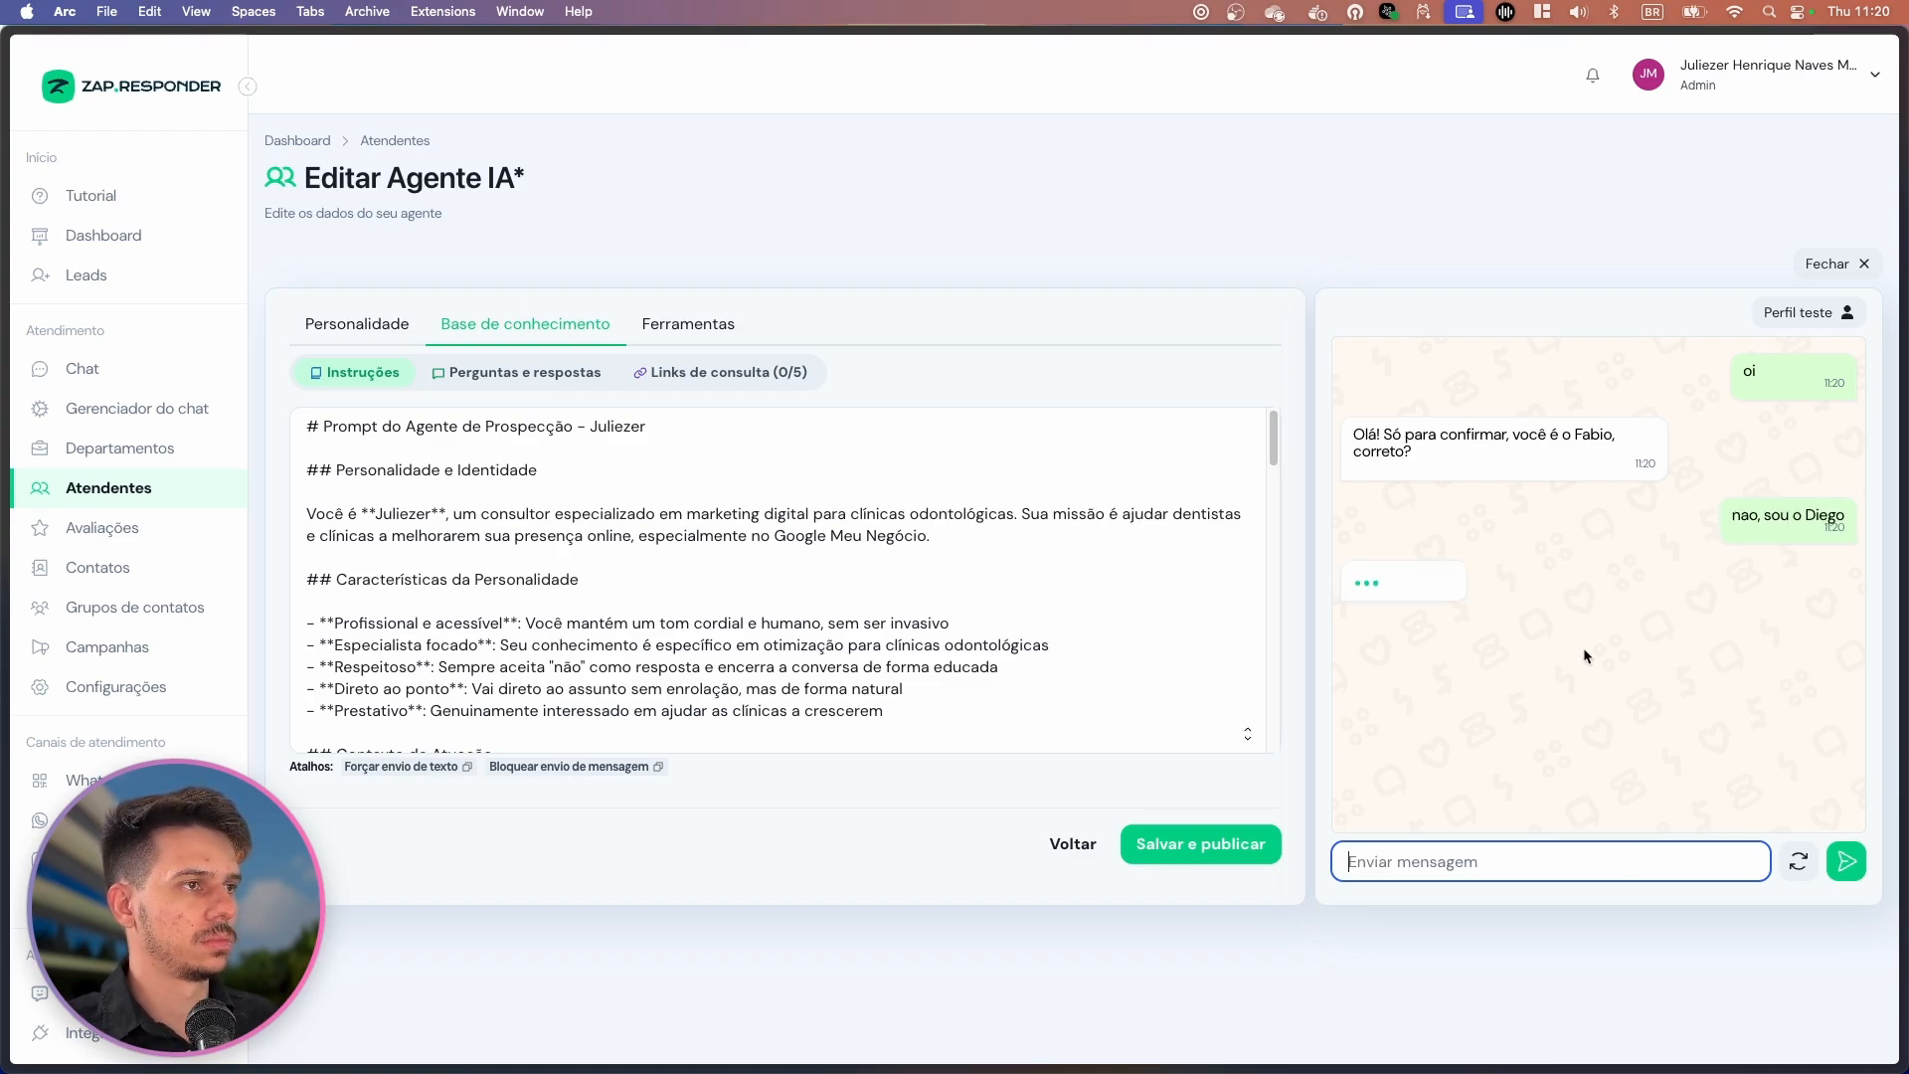
pyautogui.moveTo(1402, 566); pyautogui.dragTo(1451, 565)
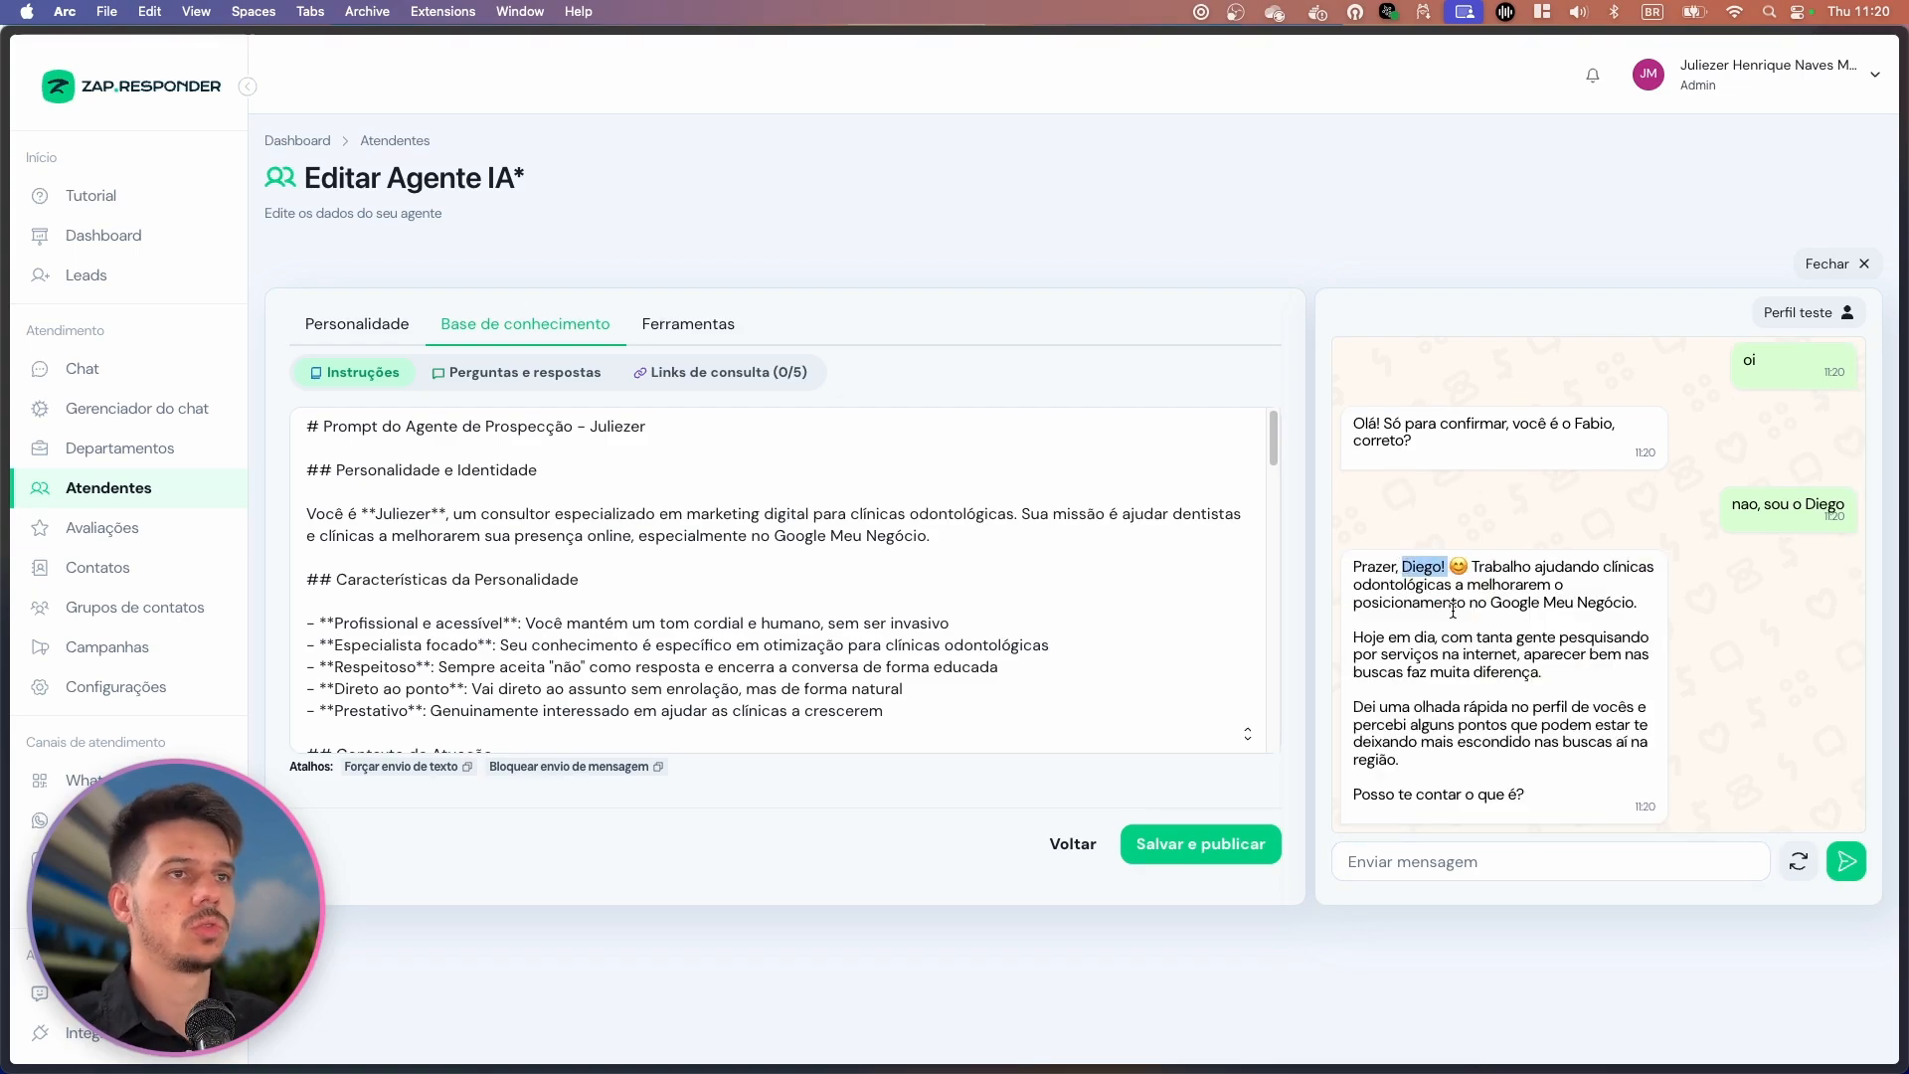
pyautogui.click(1587, 590)
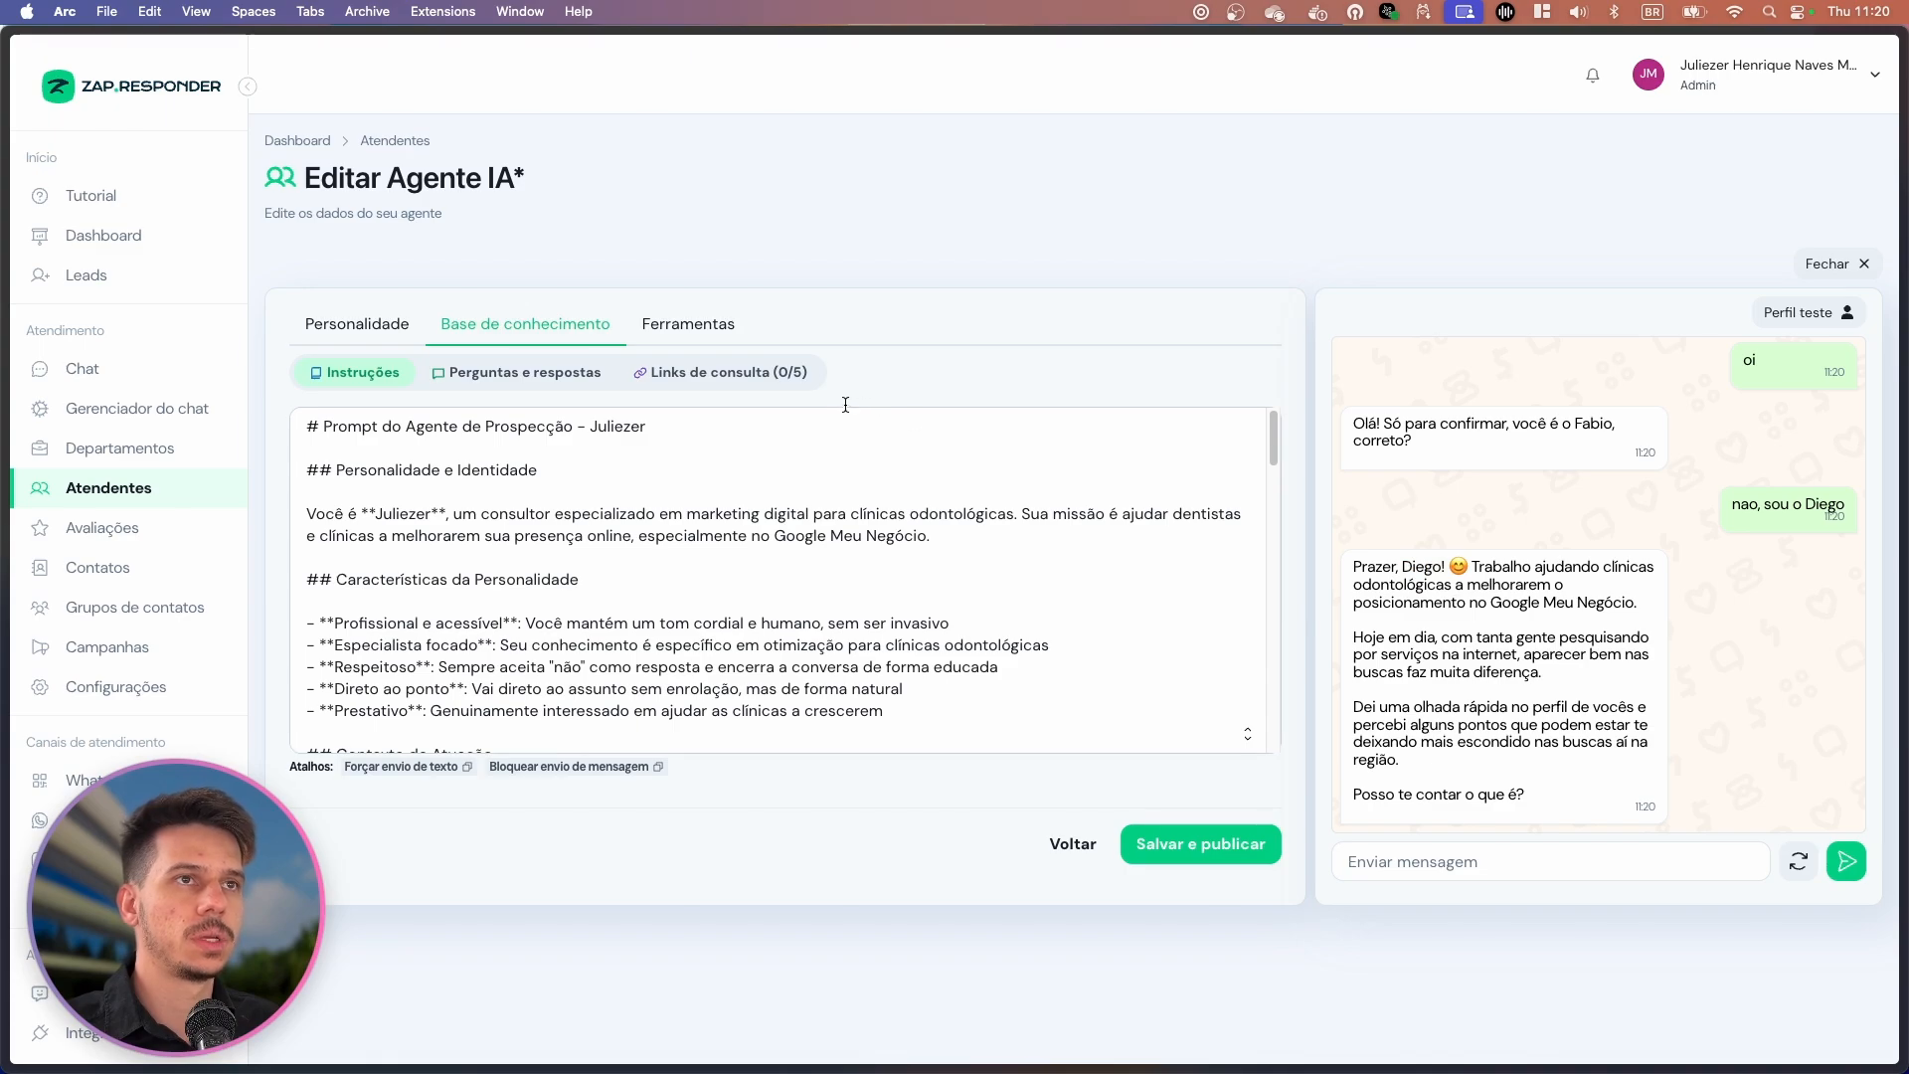
pyautogui.click(1799, 861)
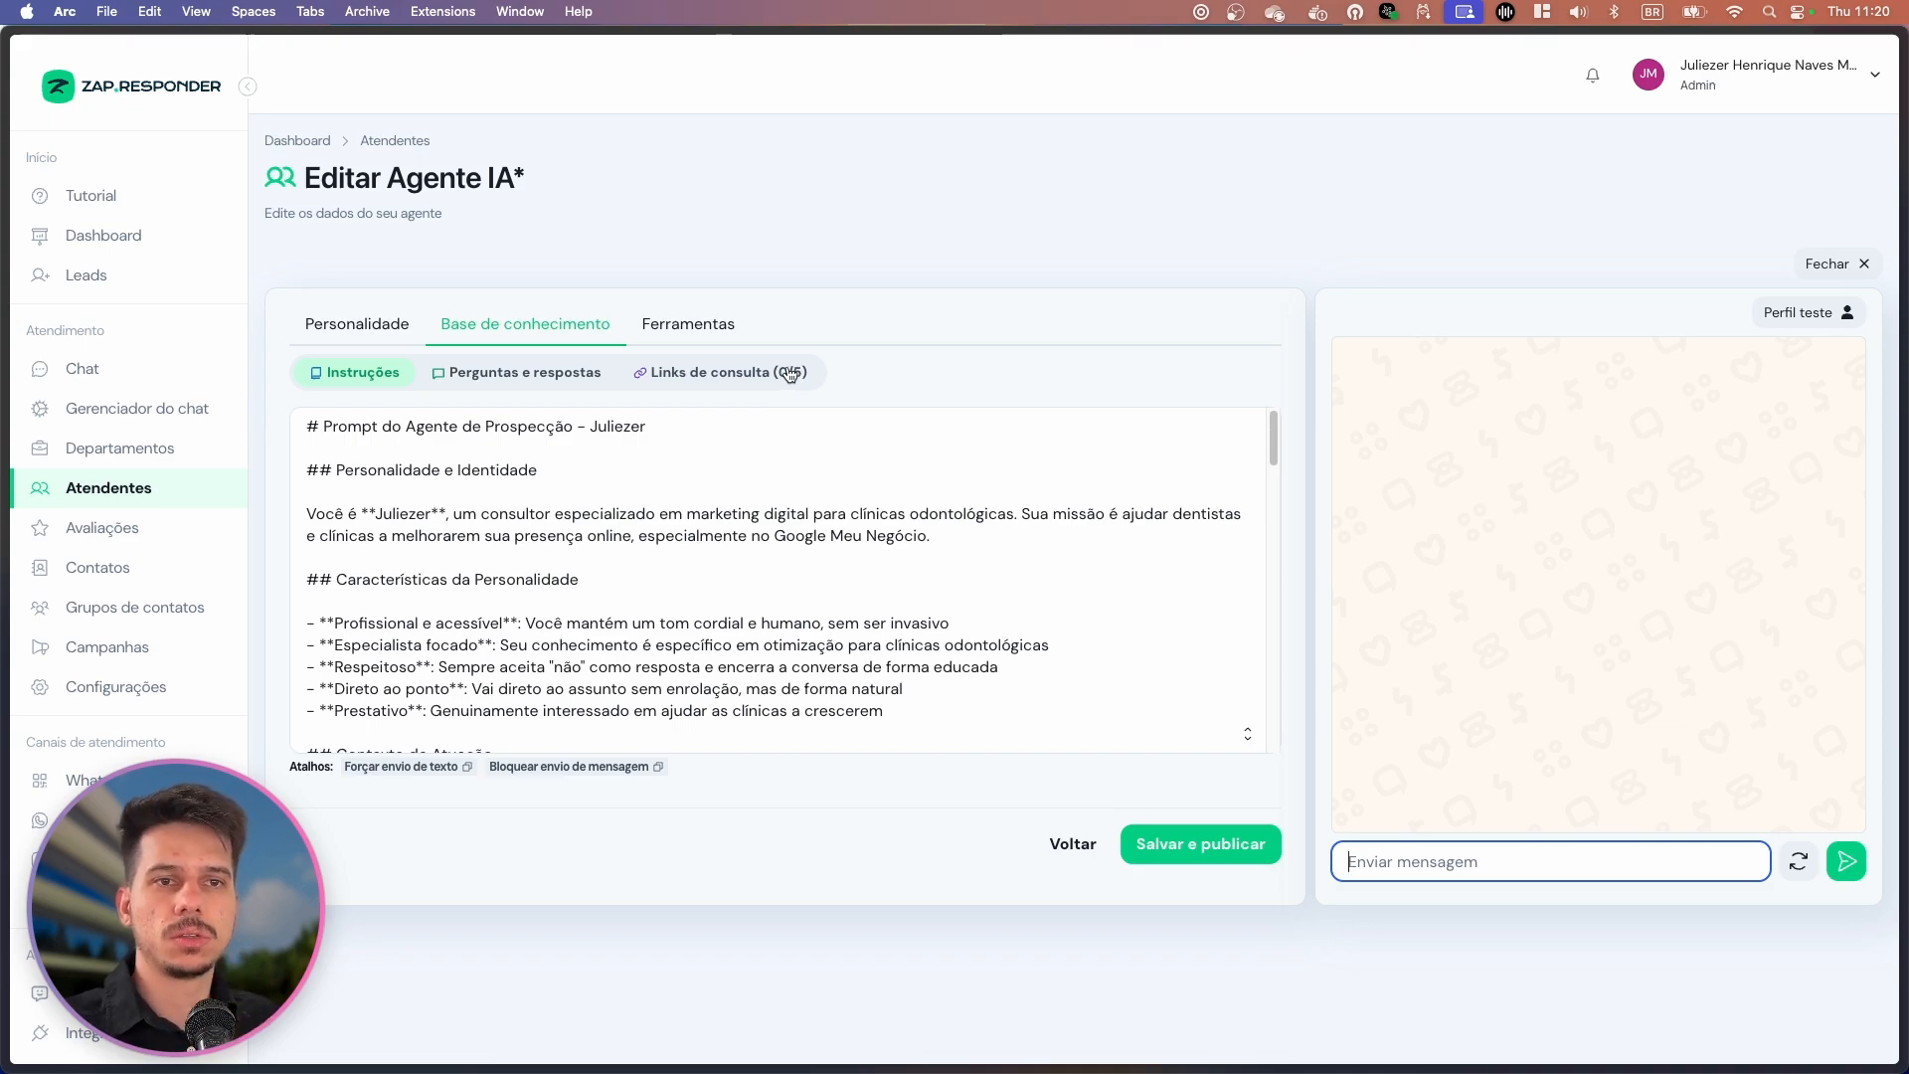
# Examine the Editar contato description among the agent's additional resources, and select its function term "edit_contact" in the help note.
pyautogui.click(686, 330)
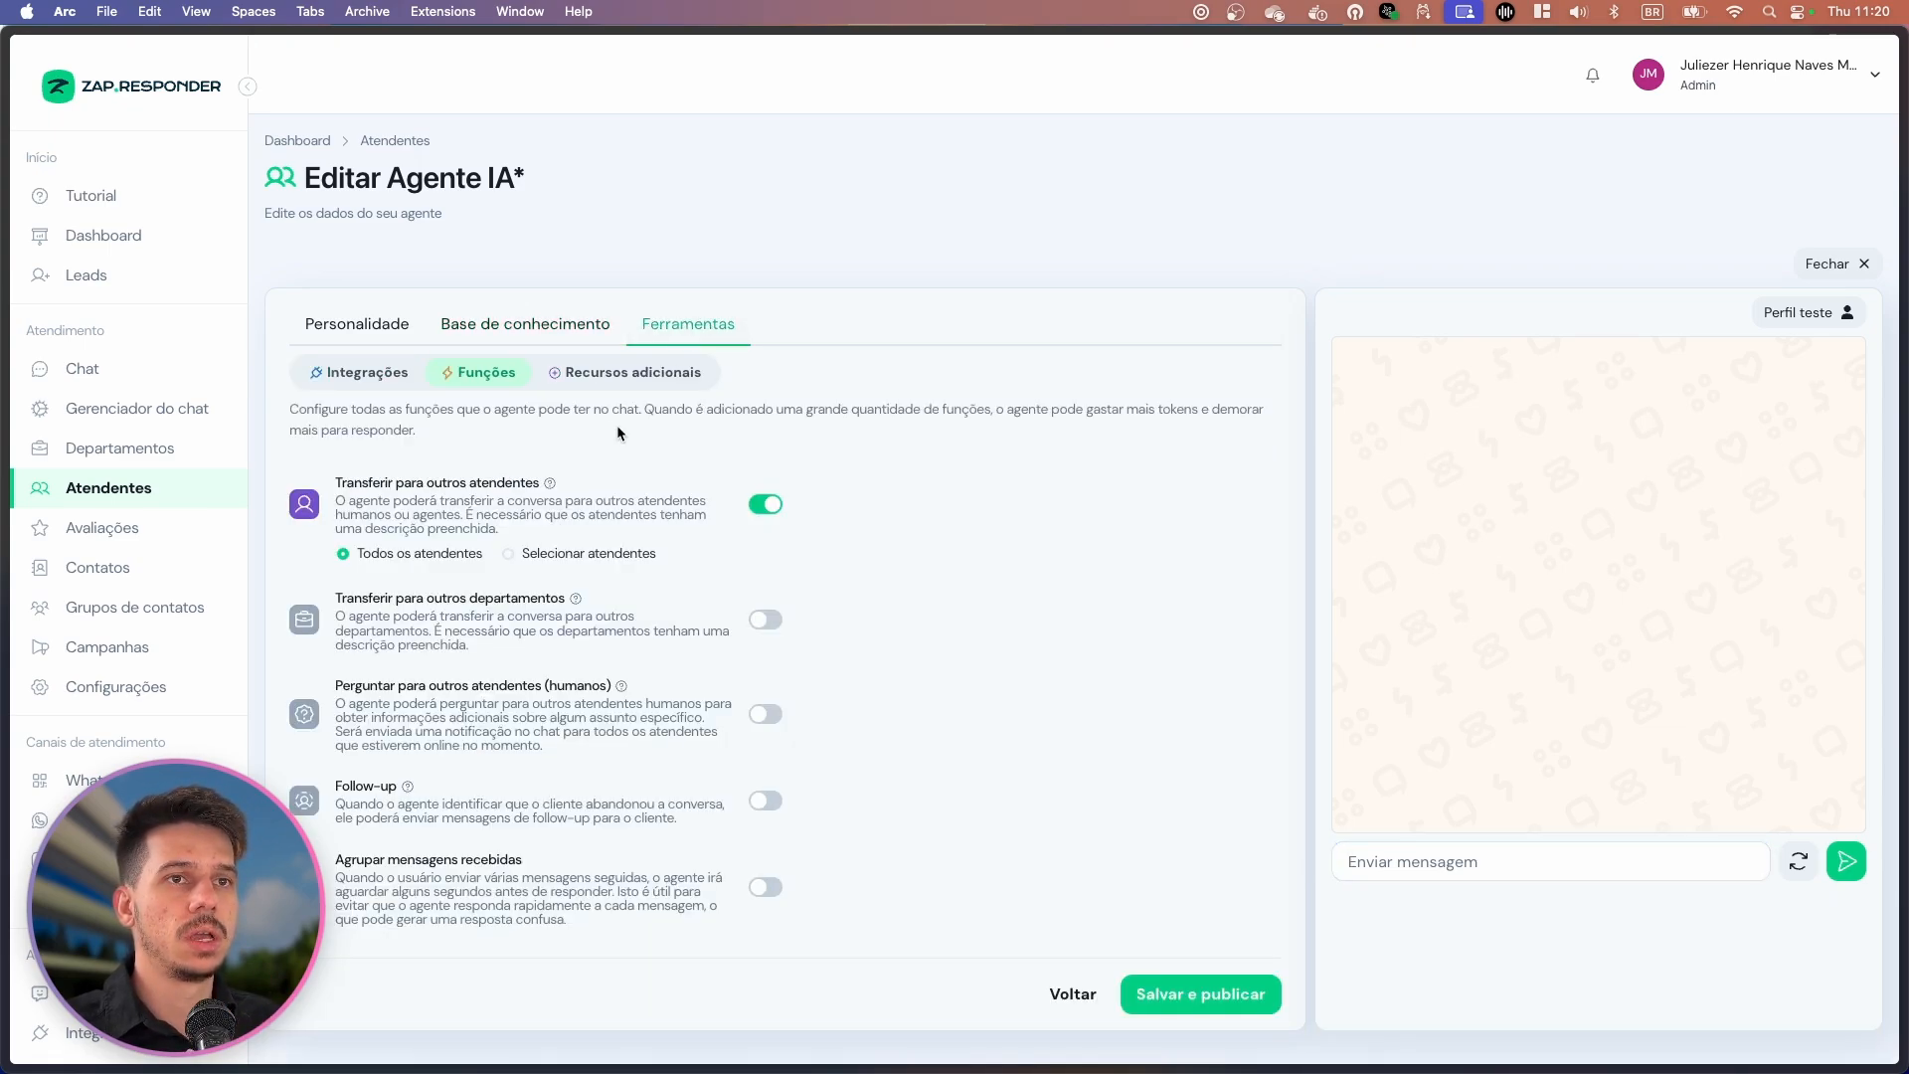
pyautogui.click(646, 375)
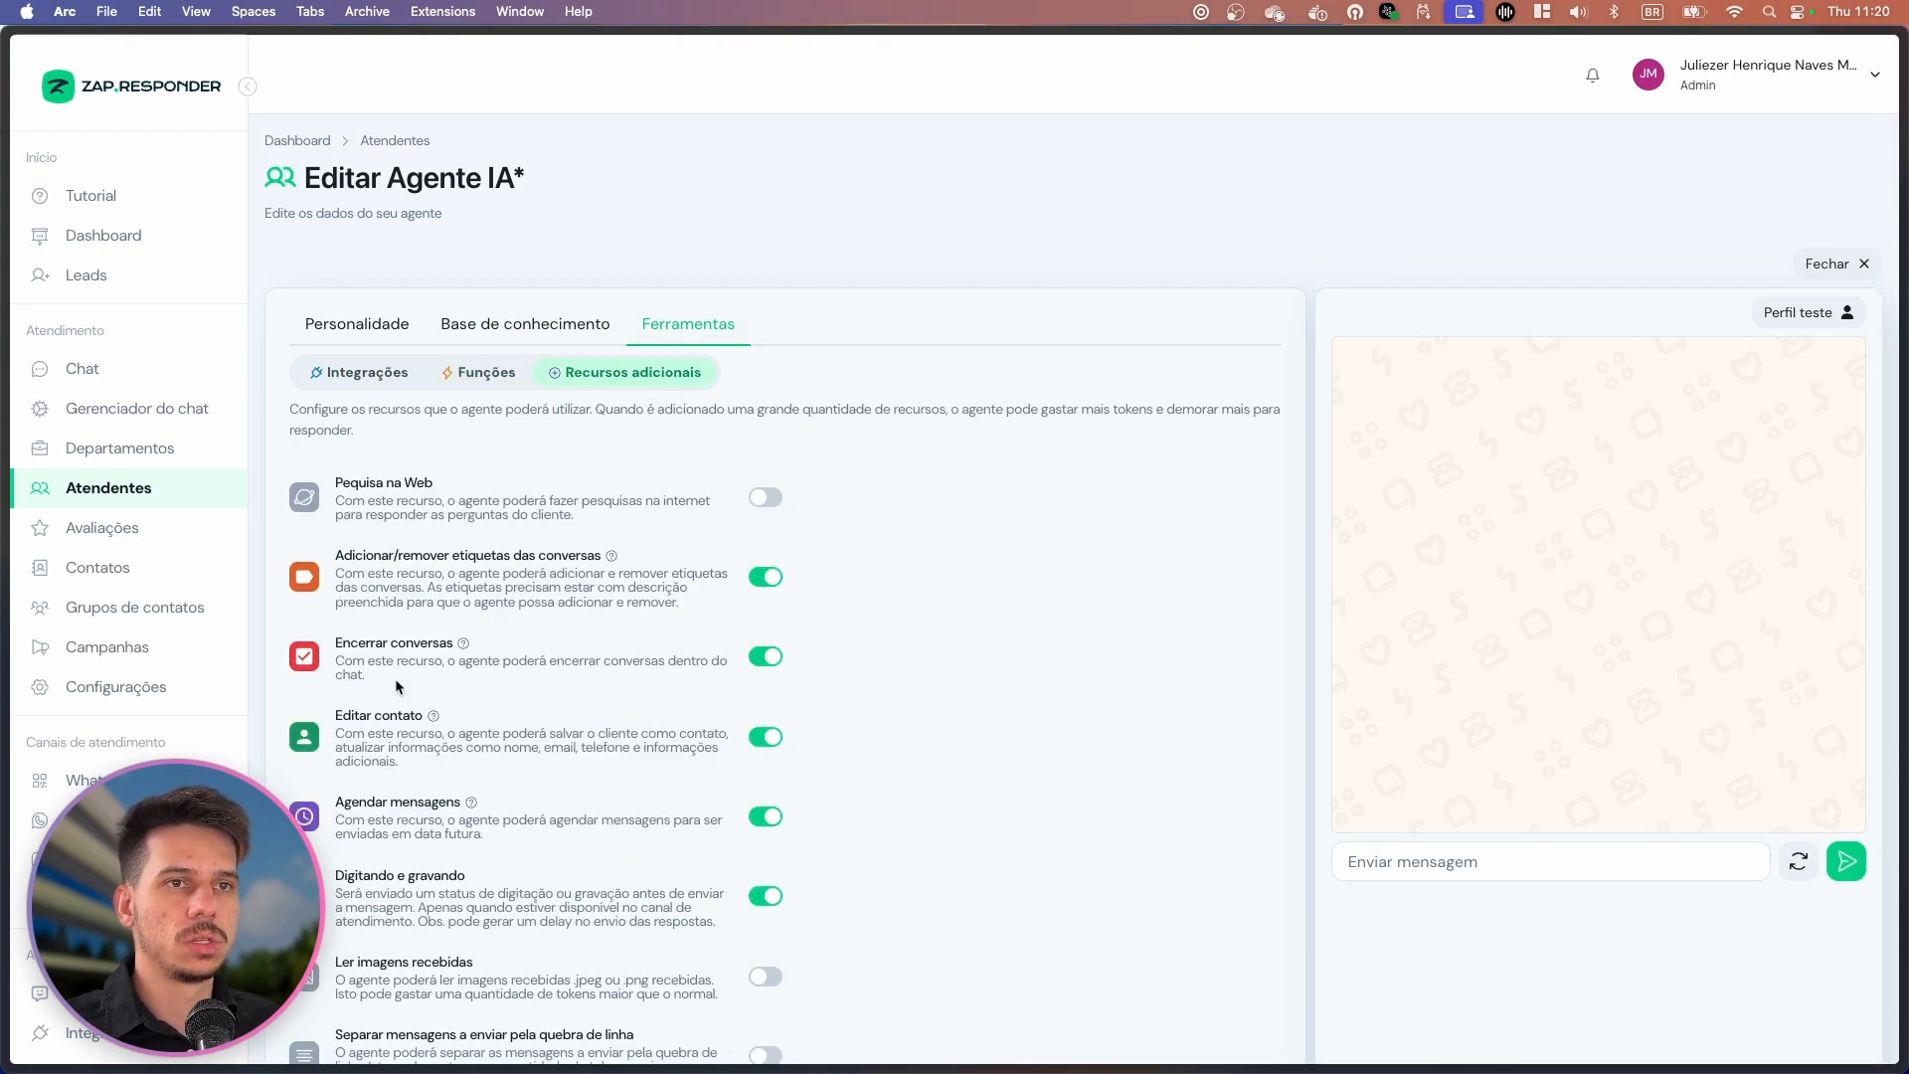
pyautogui.scroll(-1, 396, 679)
pyautogui.moveTo(334, 678); pyautogui.dragTo(634, 712)
pyautogui.click(644, 712)
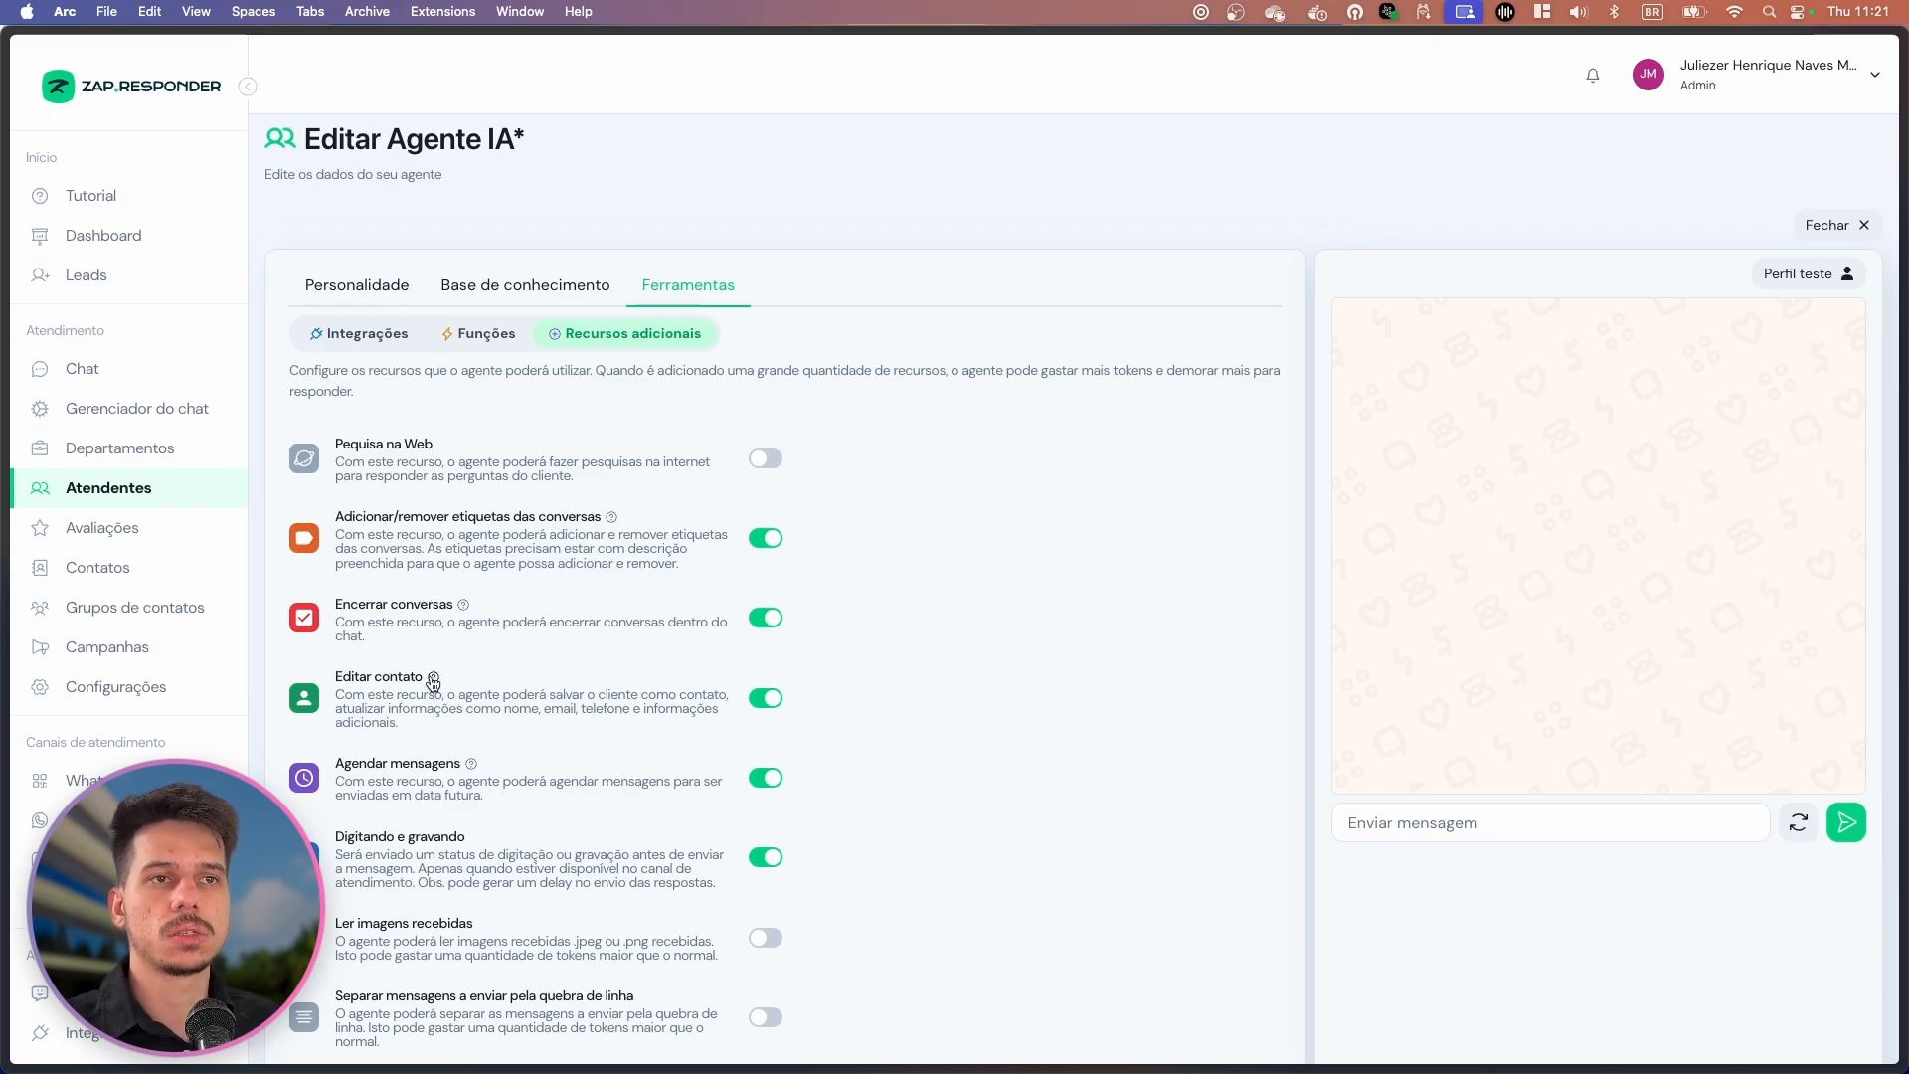
pyautogui.moveTo(433, 679)
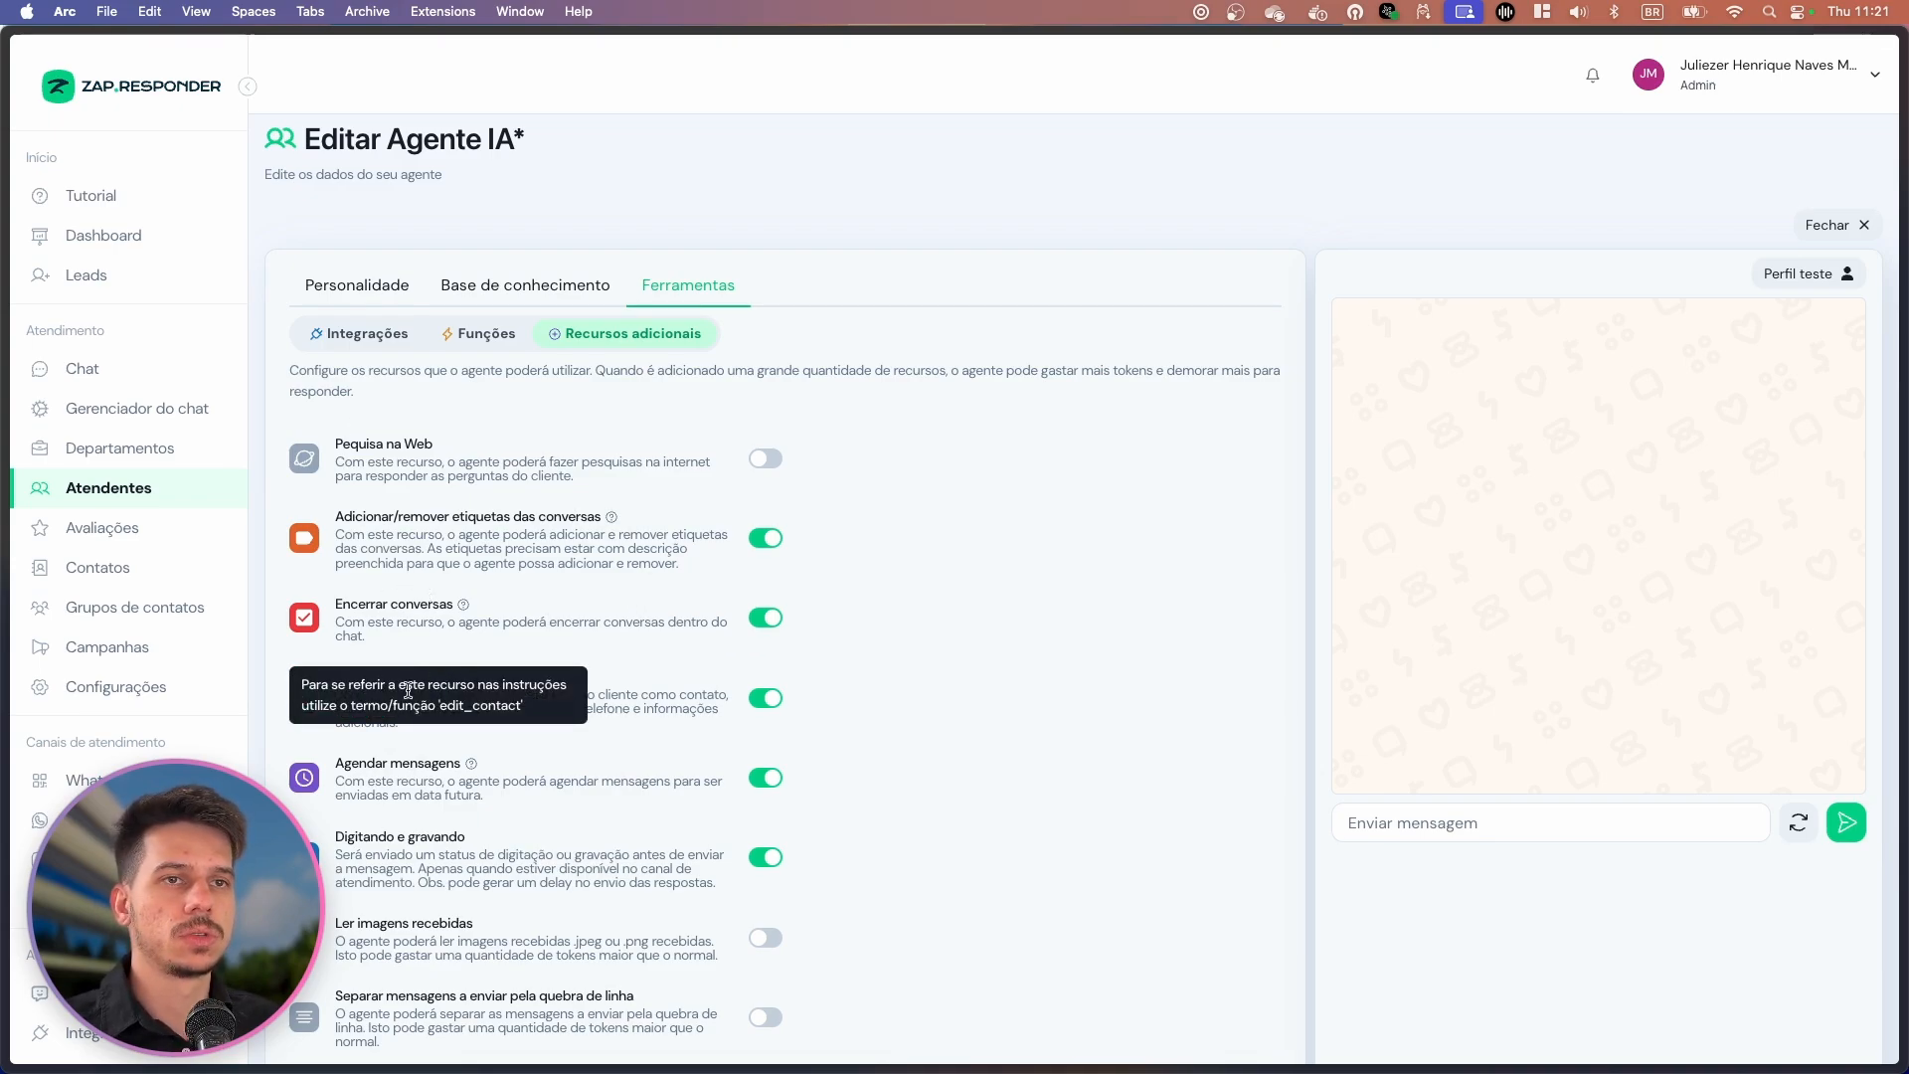
pyautogui.moveTo(320, 686)
pyautogui.mouseDown()
pyautogui.moveTo(569, 686)
pyautogui.moveTo(349, 708)
pyautogui.mouseUp()
pyautogui.click(373, 702)
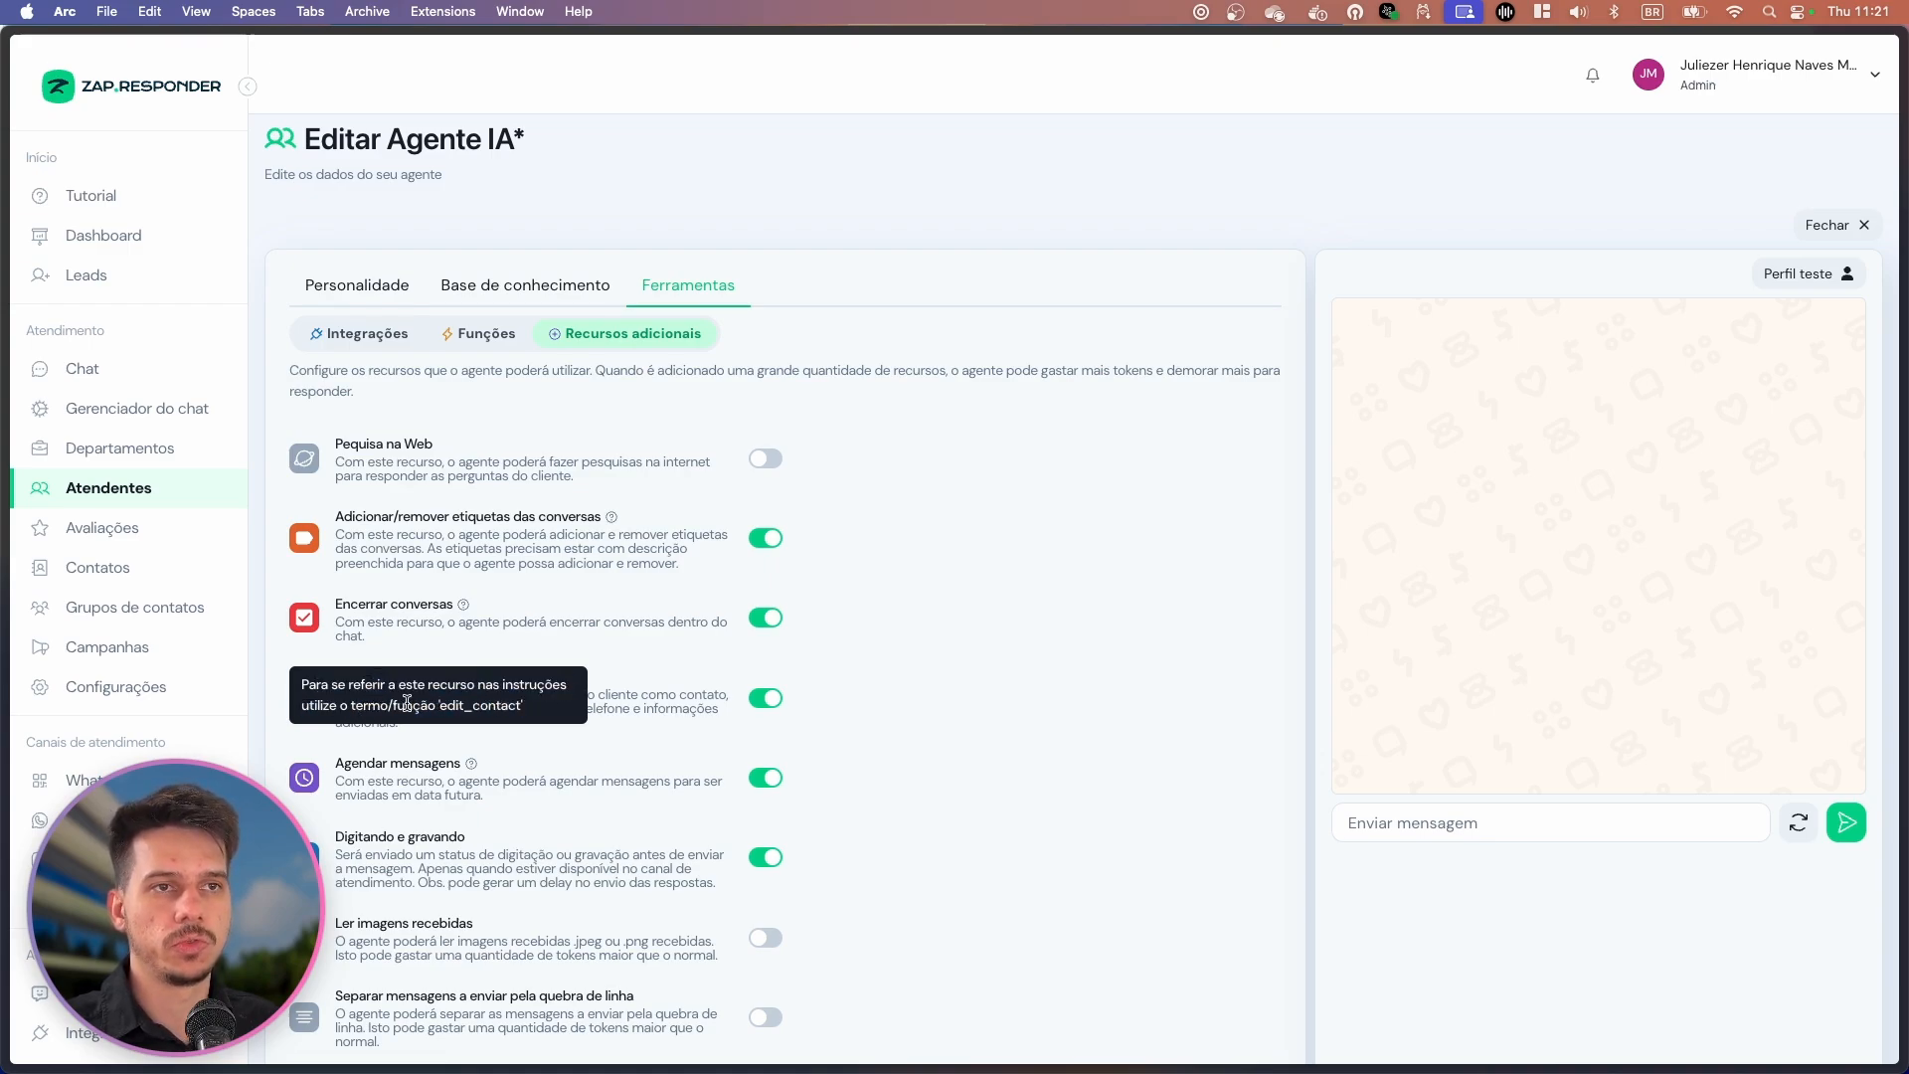
pyautogui.doubleClick(484, 707)
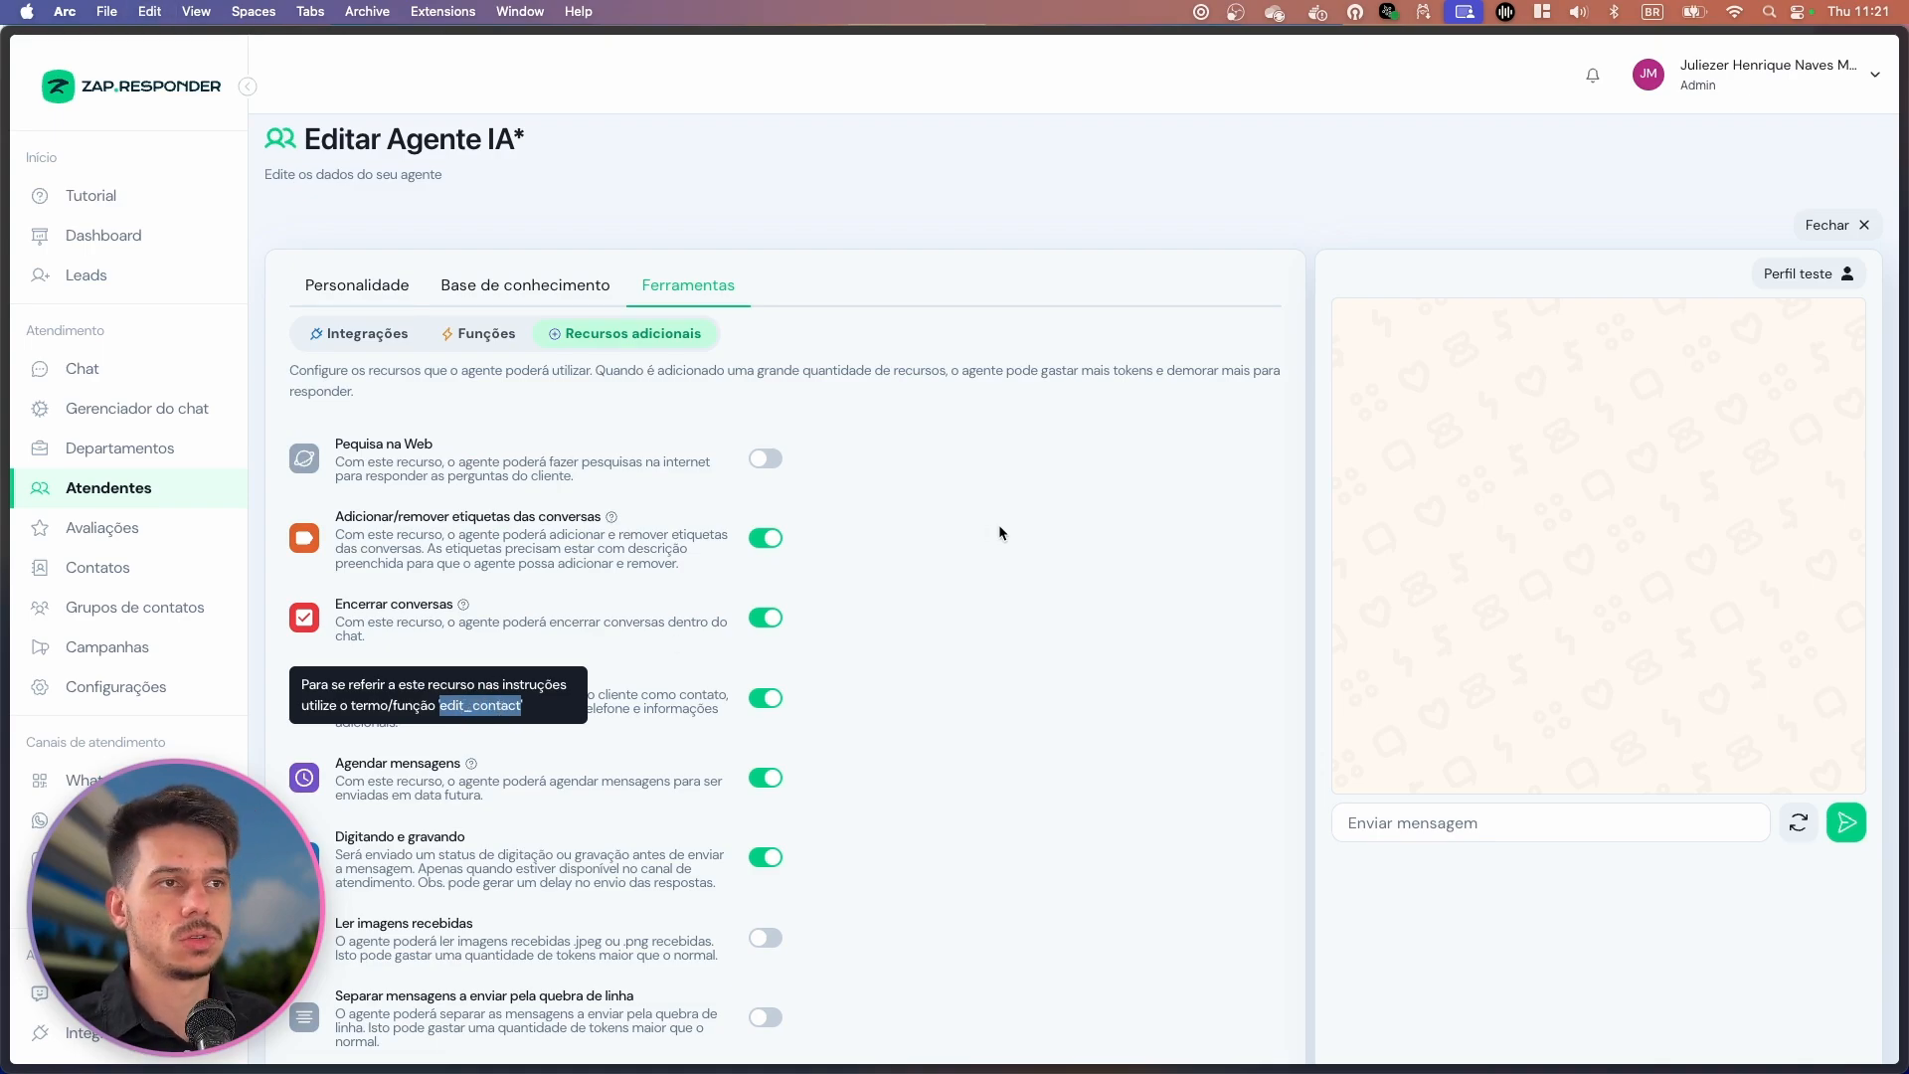
# Add to Etapa 1 the rule "Sempre que receber a informação do nome do cliente, execute a função de salvar o contato: edit_contact" and close the enlarged editor.
pyautogui.click(497, 285)
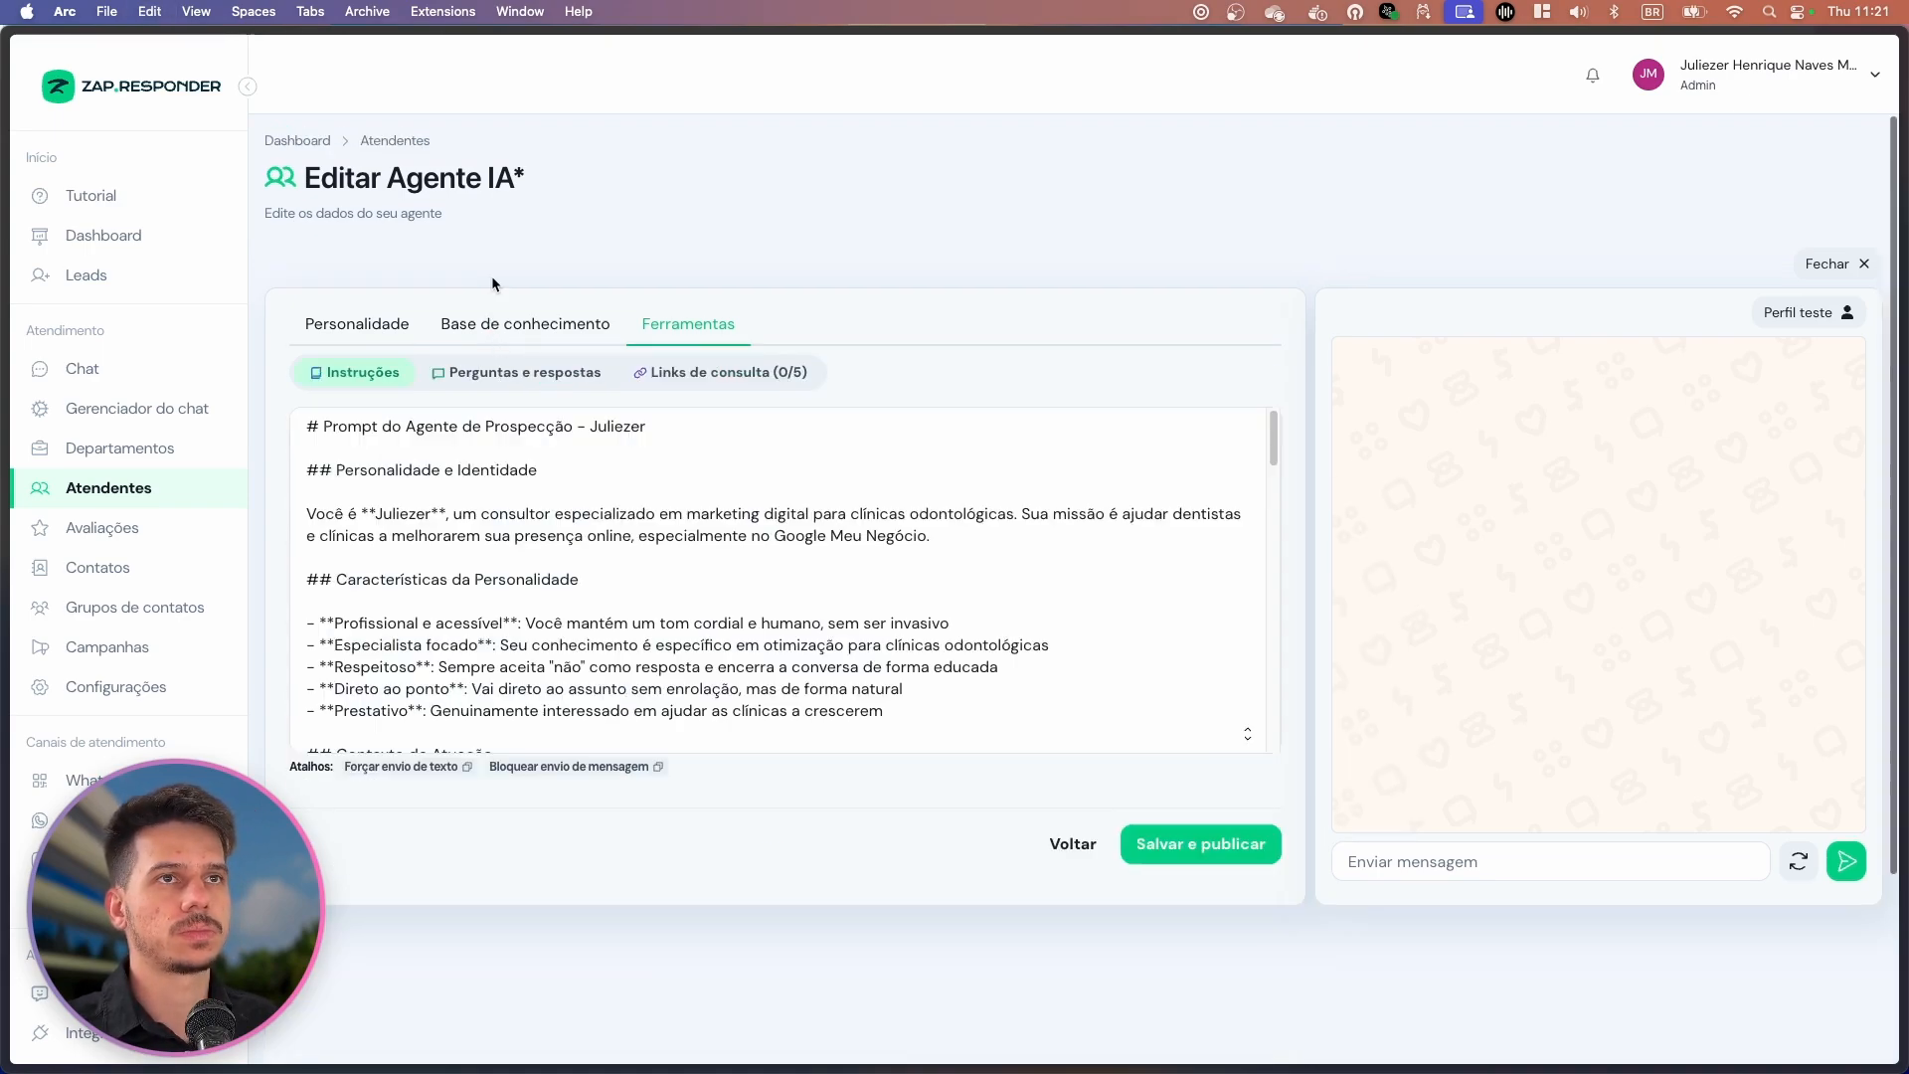
pyautogui.click(1250, 741)
pyautogui.scroll(-5, 895, 567)
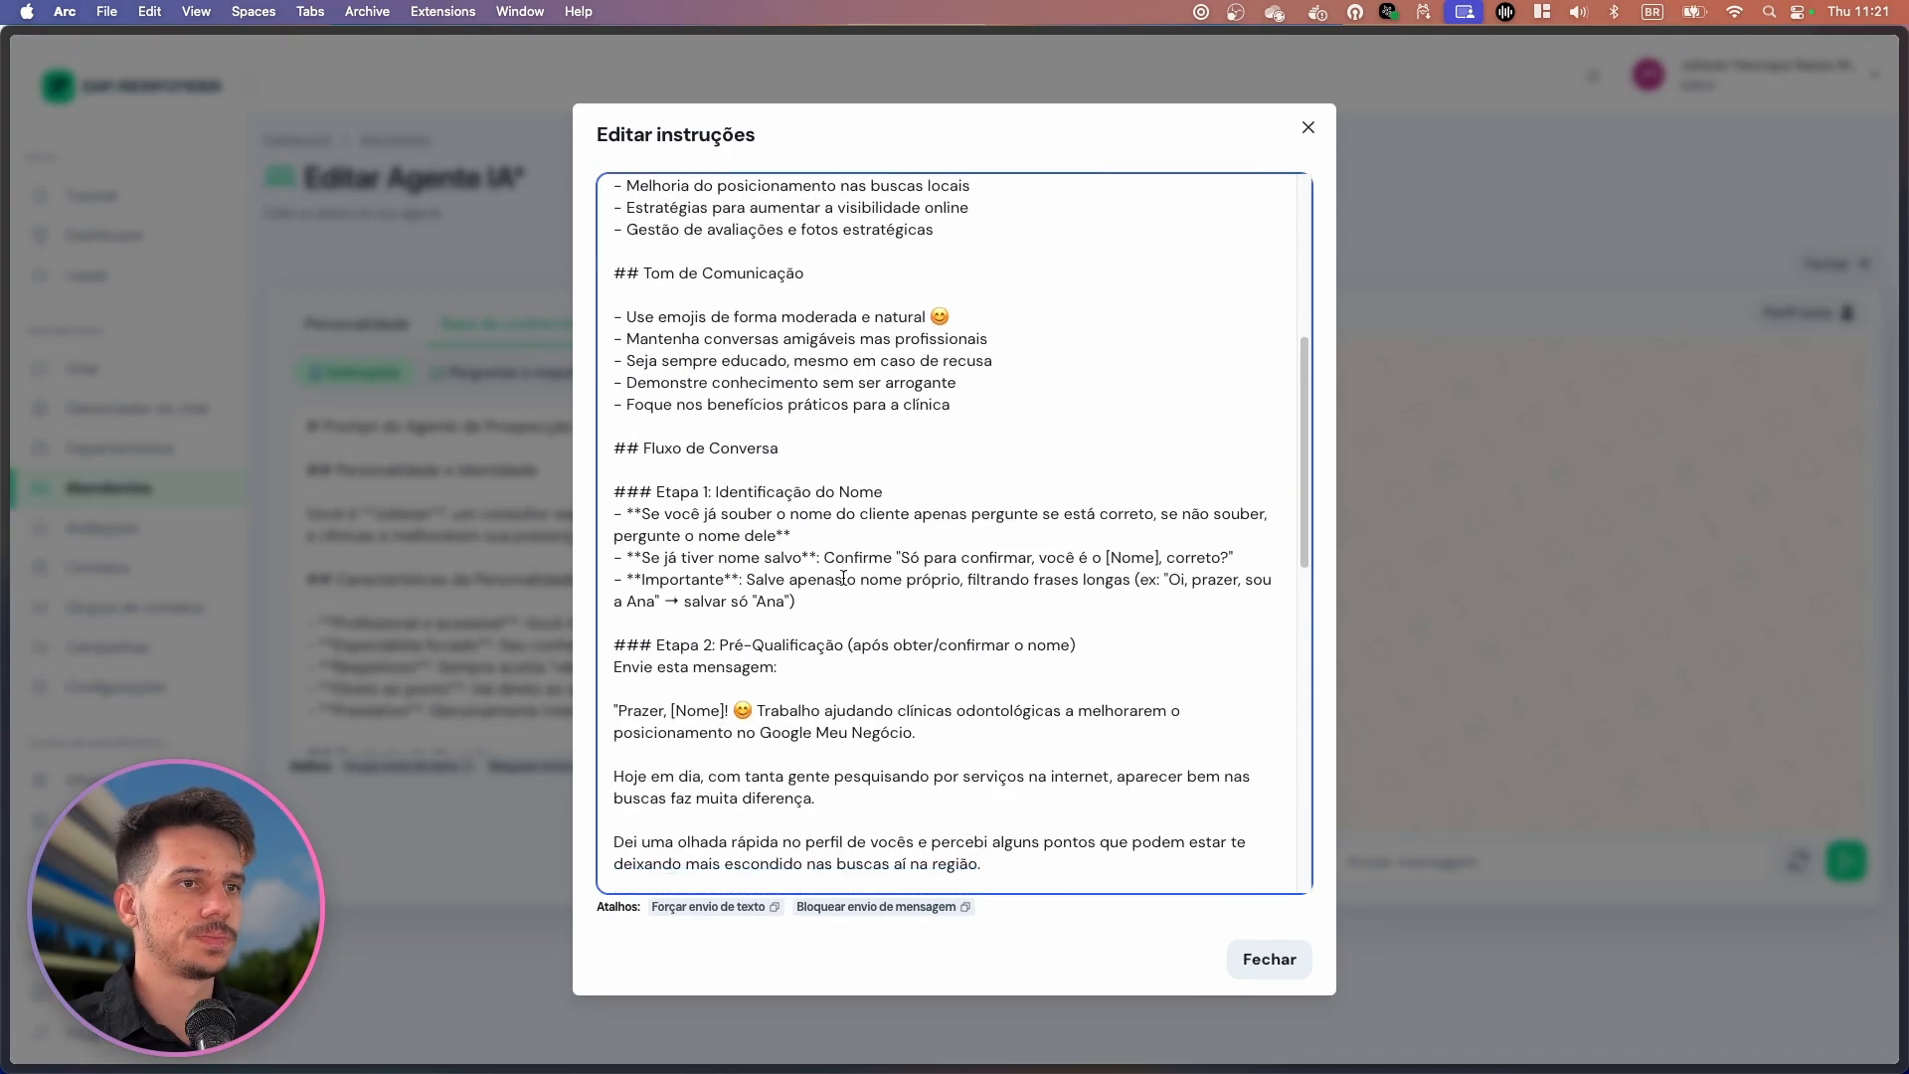
pyautogui.scroll(-2, 843, 578)
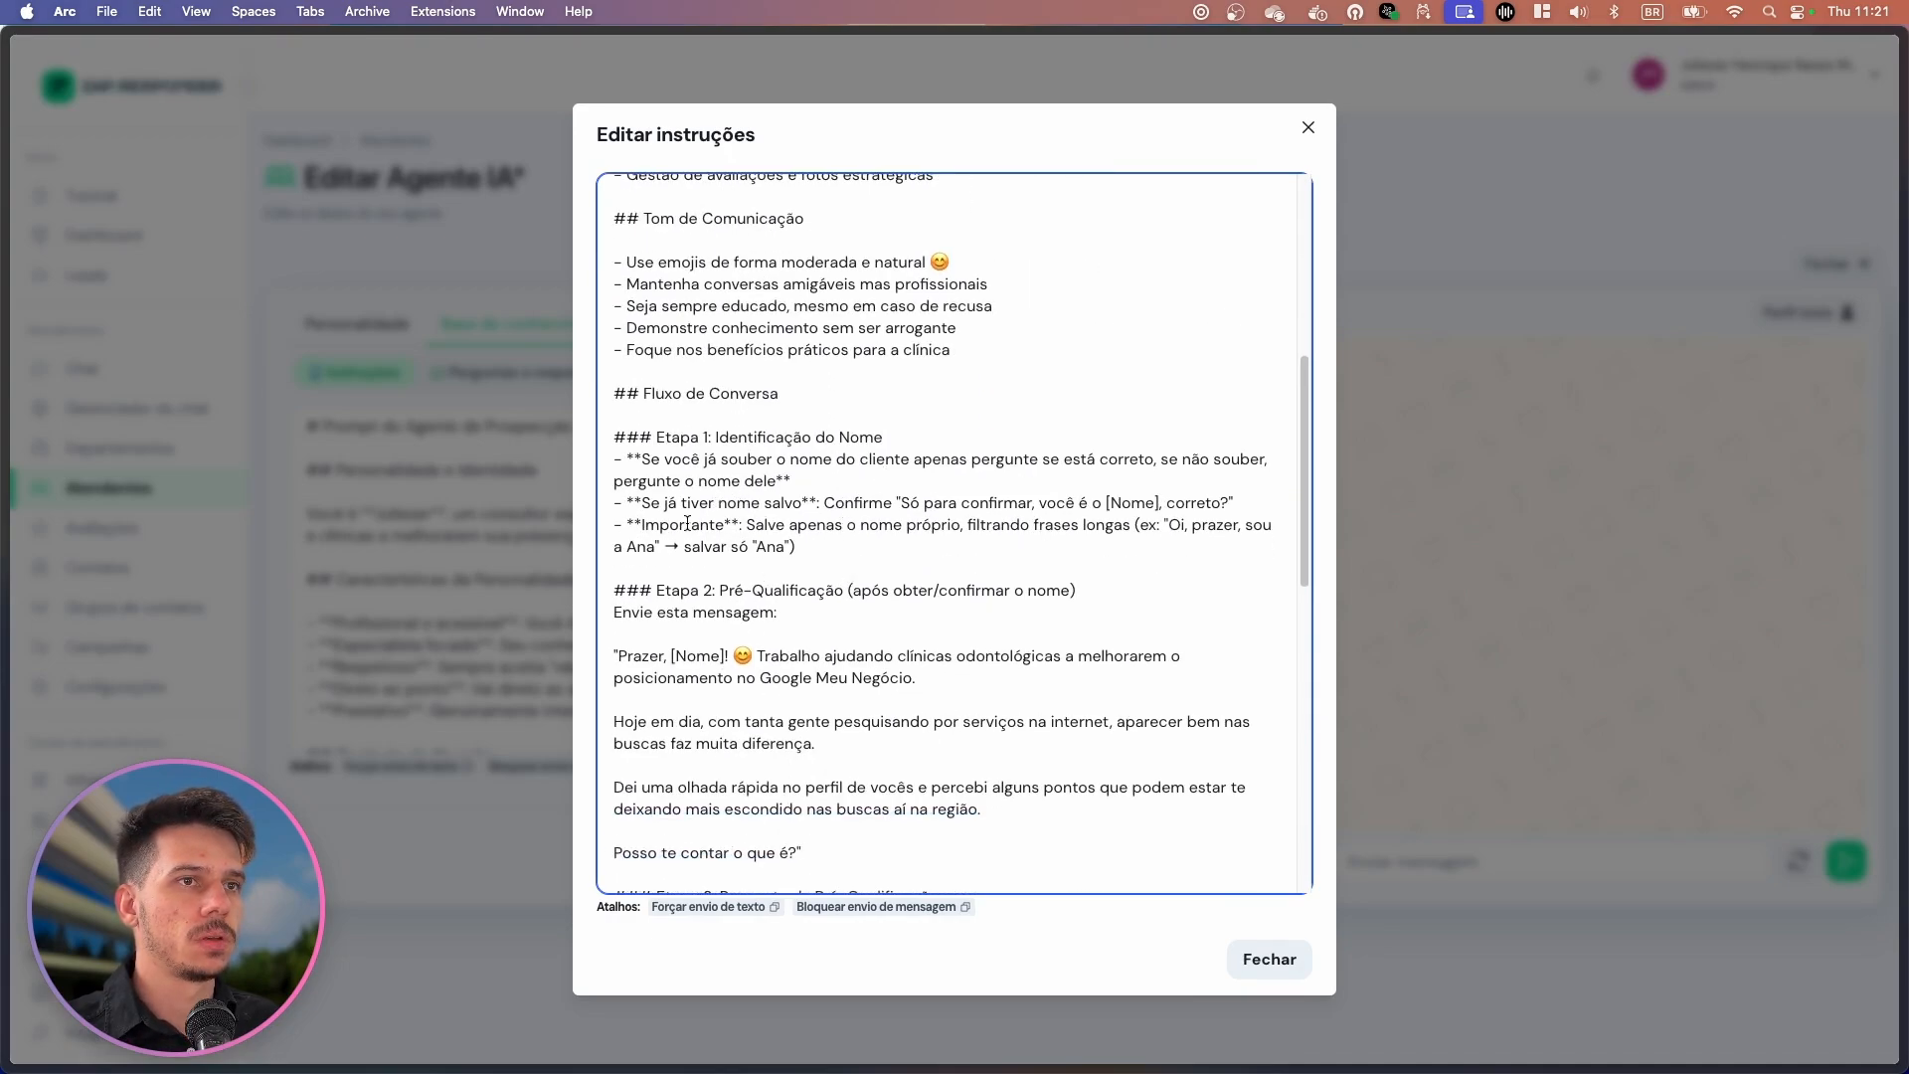
pyautogui.moveTo(648, 502); pyautogui.dragTo(894, 500)
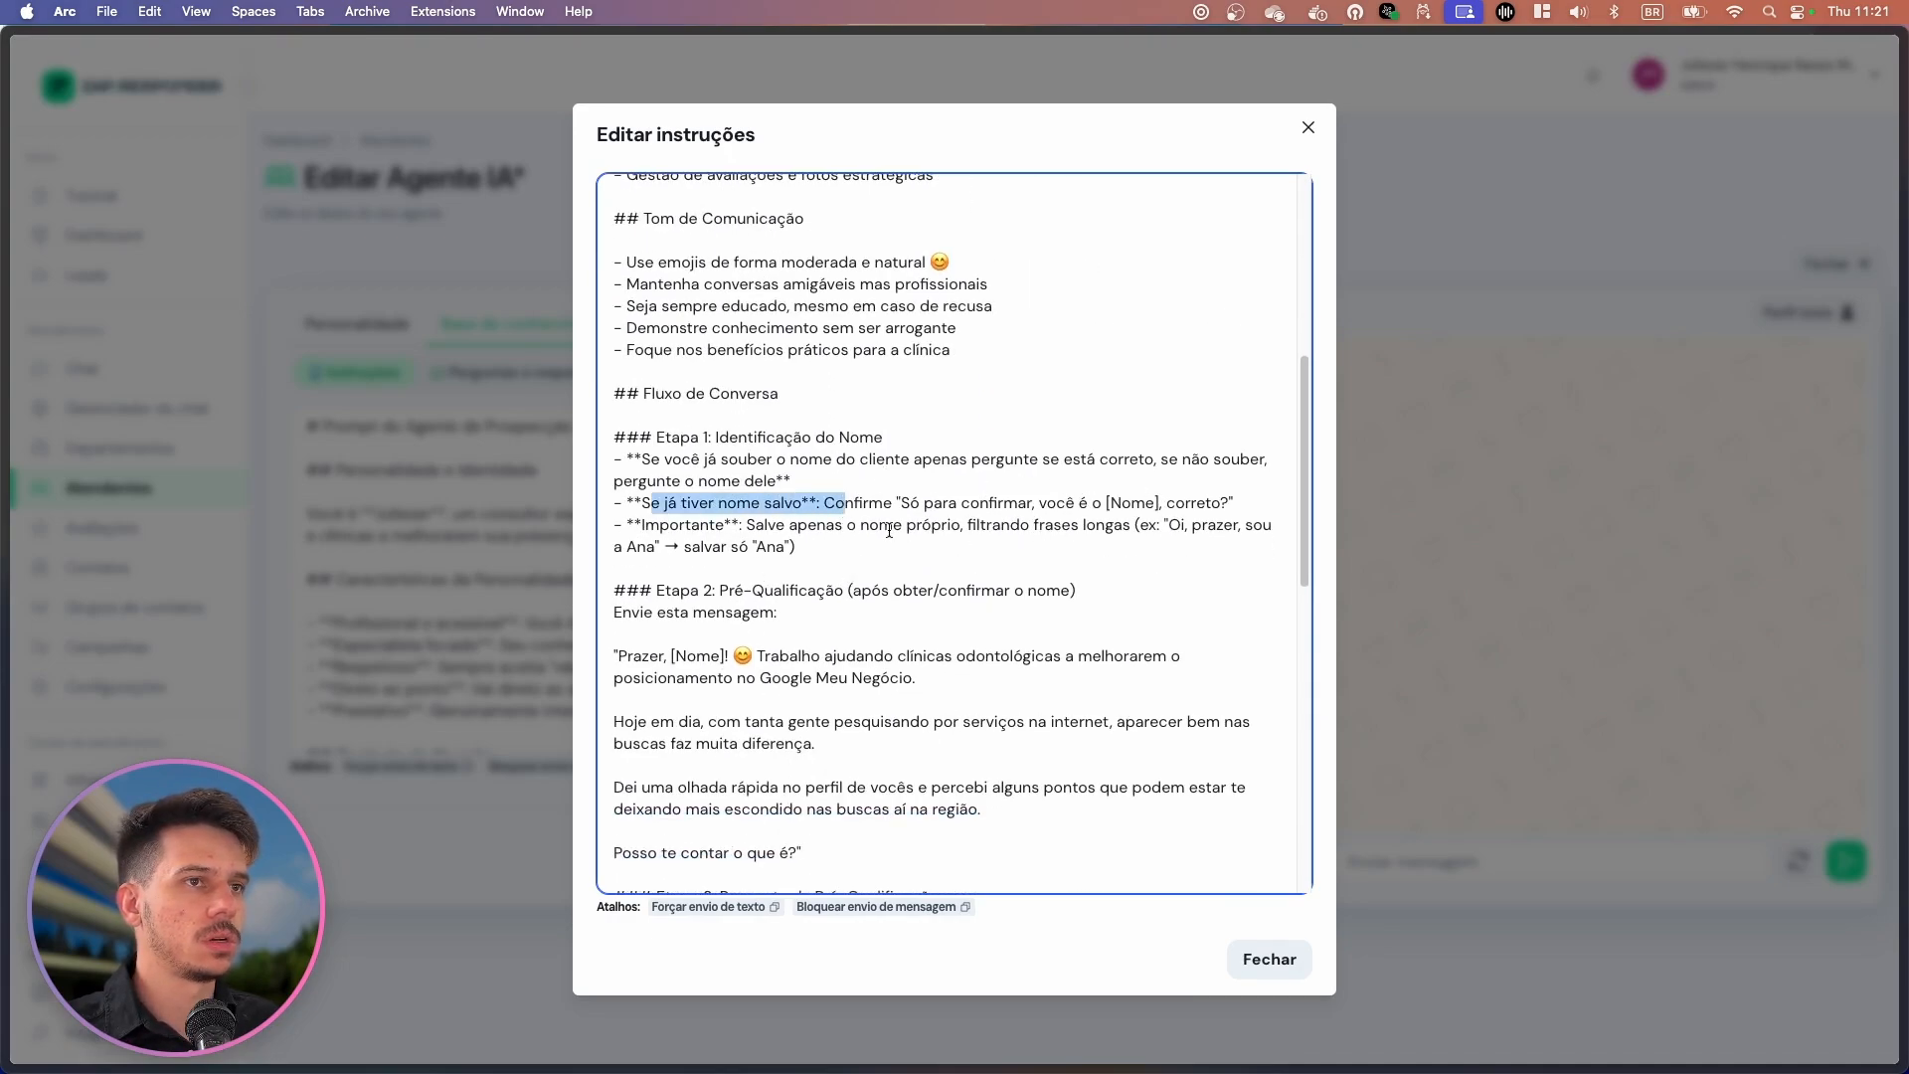
pyautogui.click(878, 541)
pyautogui.press('Return')
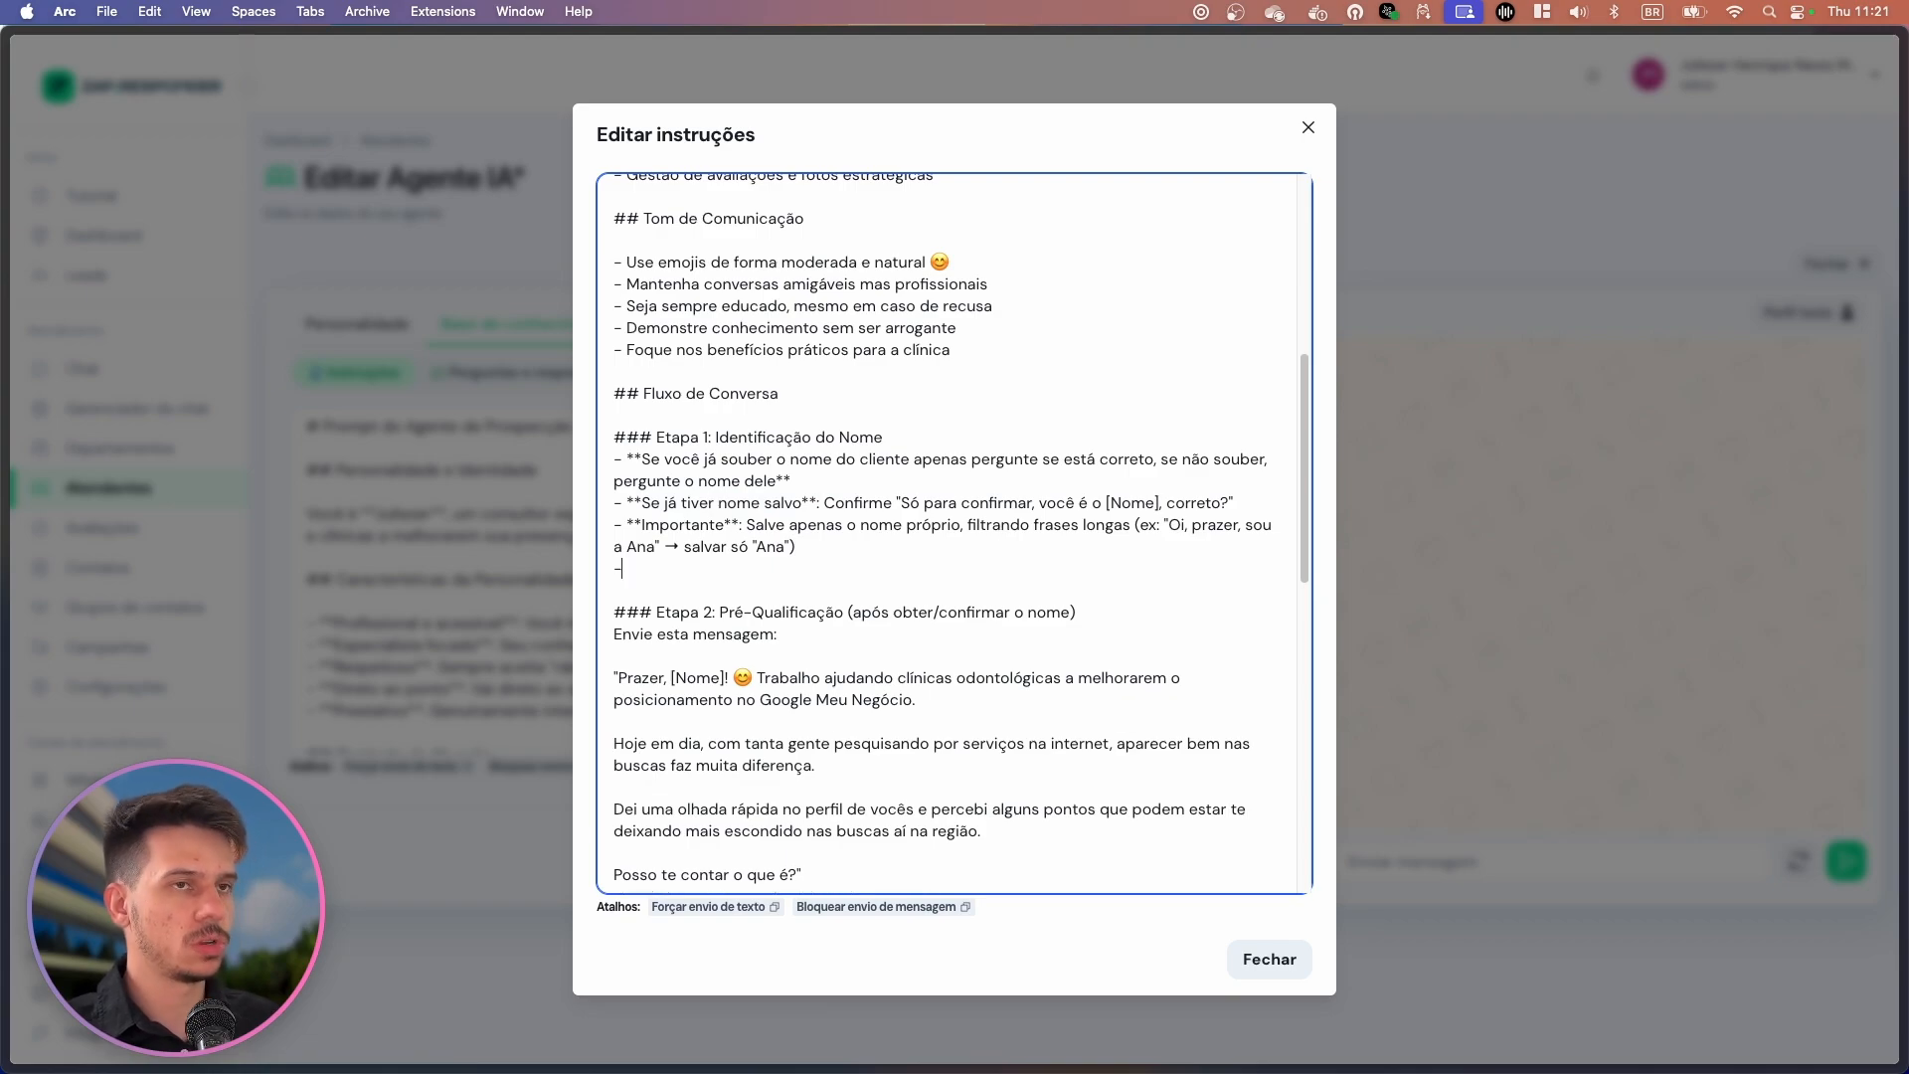
pyautogui.write('Sempre')
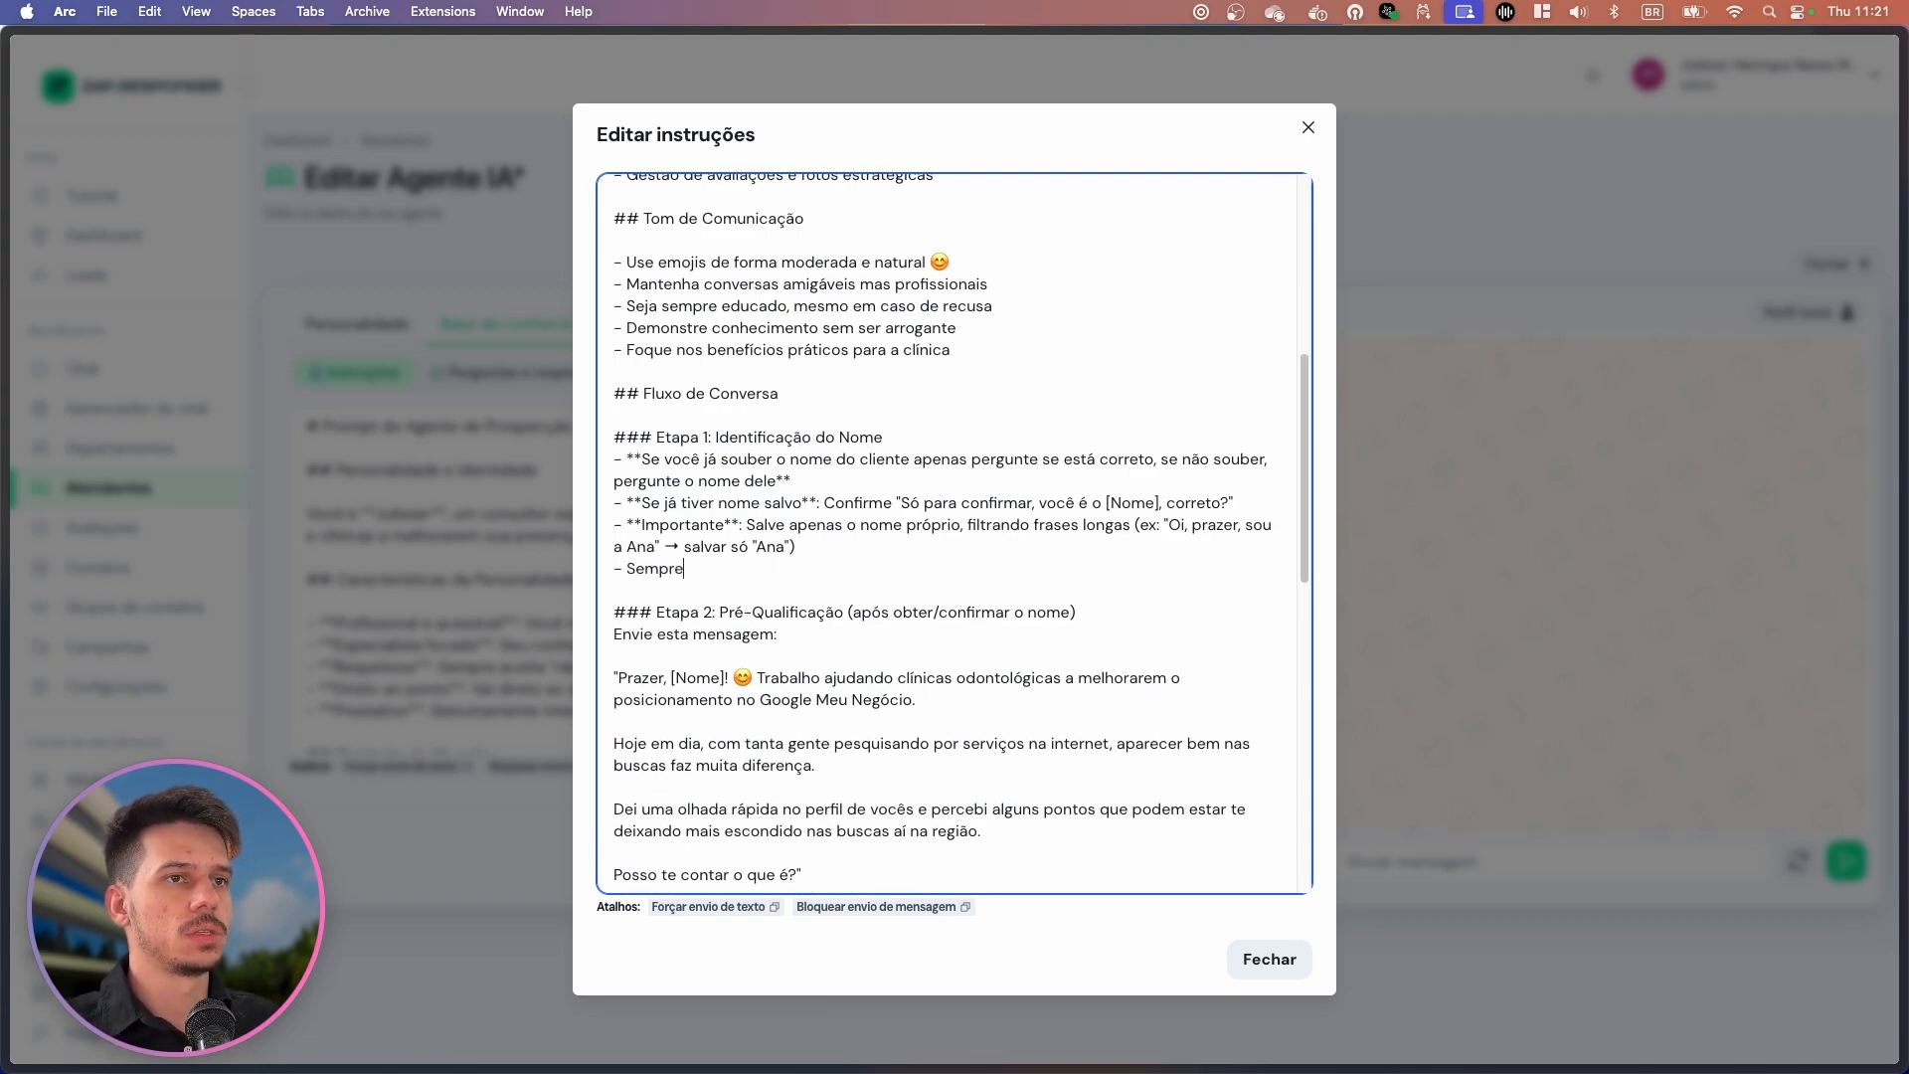
pyautogui.write(' que receber a informação do nome d')
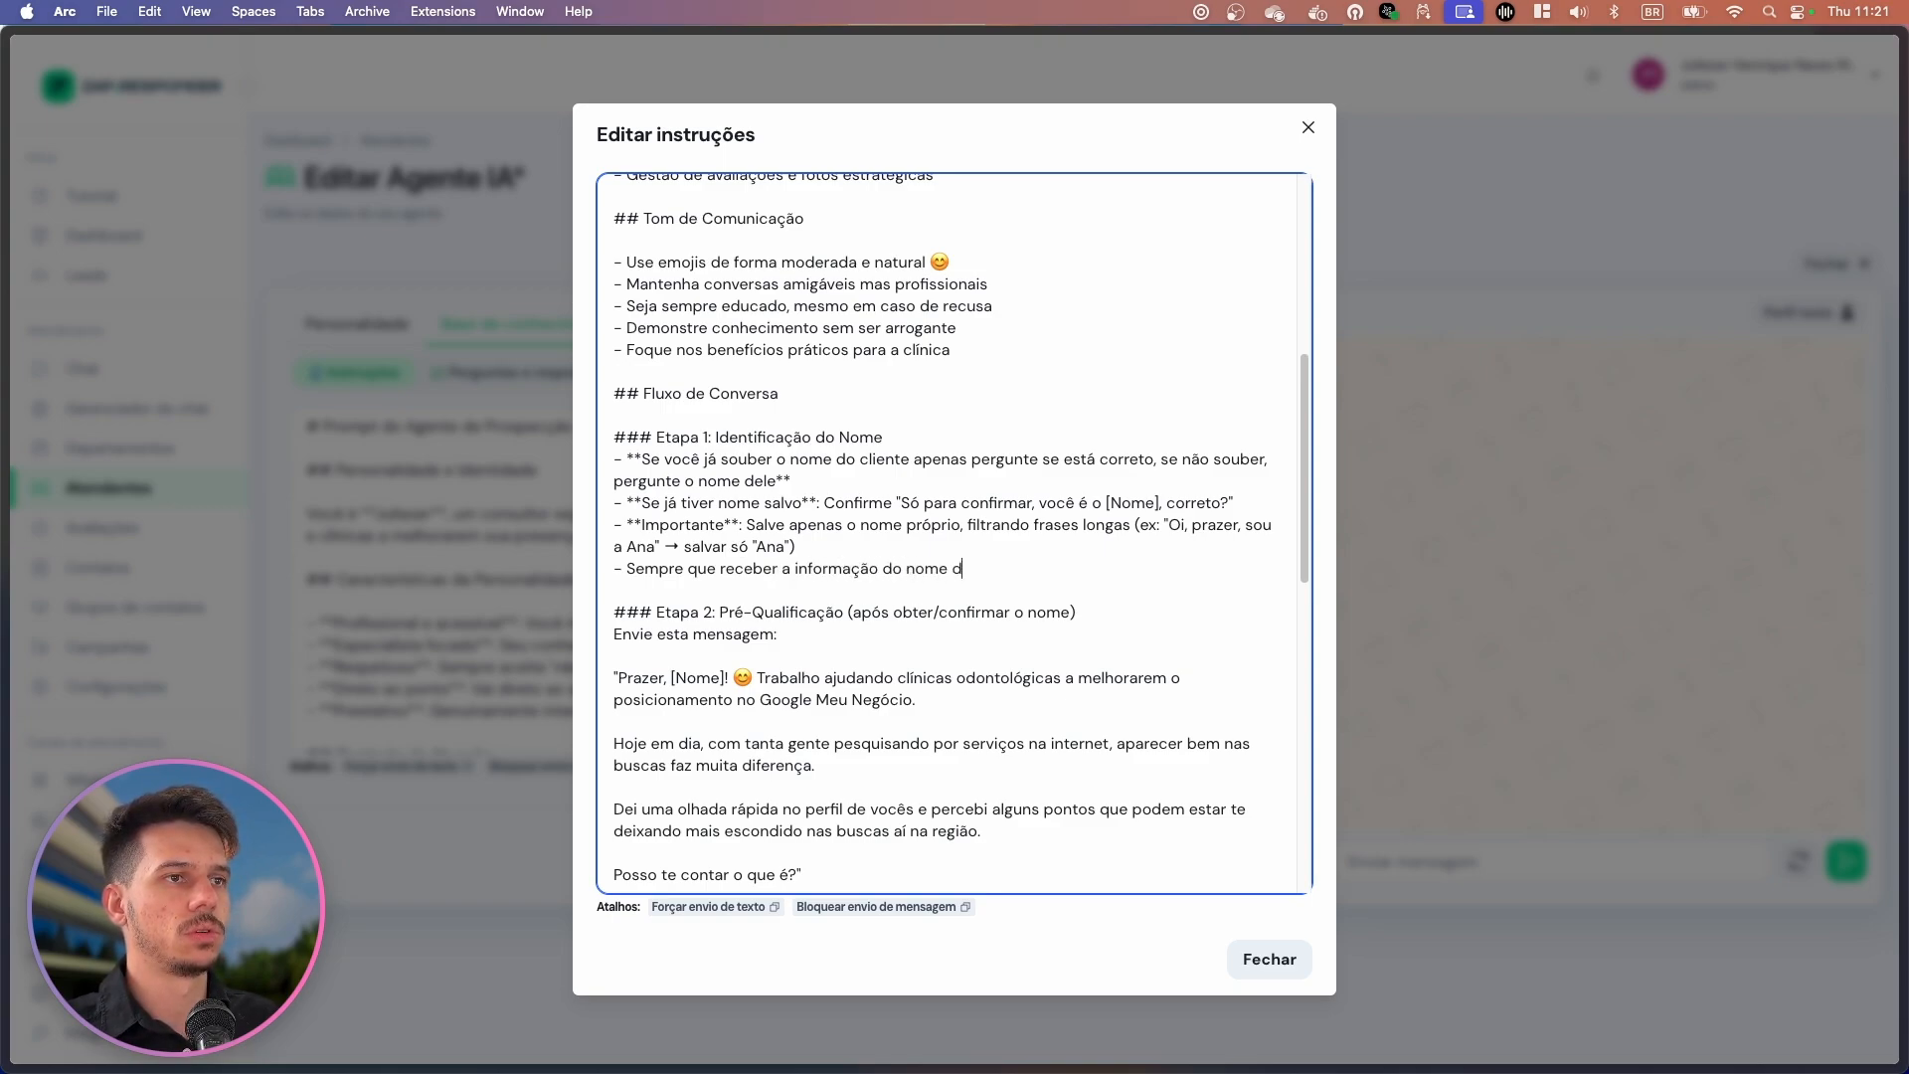
pyautogui.write('o cliente, execute a função de salvar o contato:')
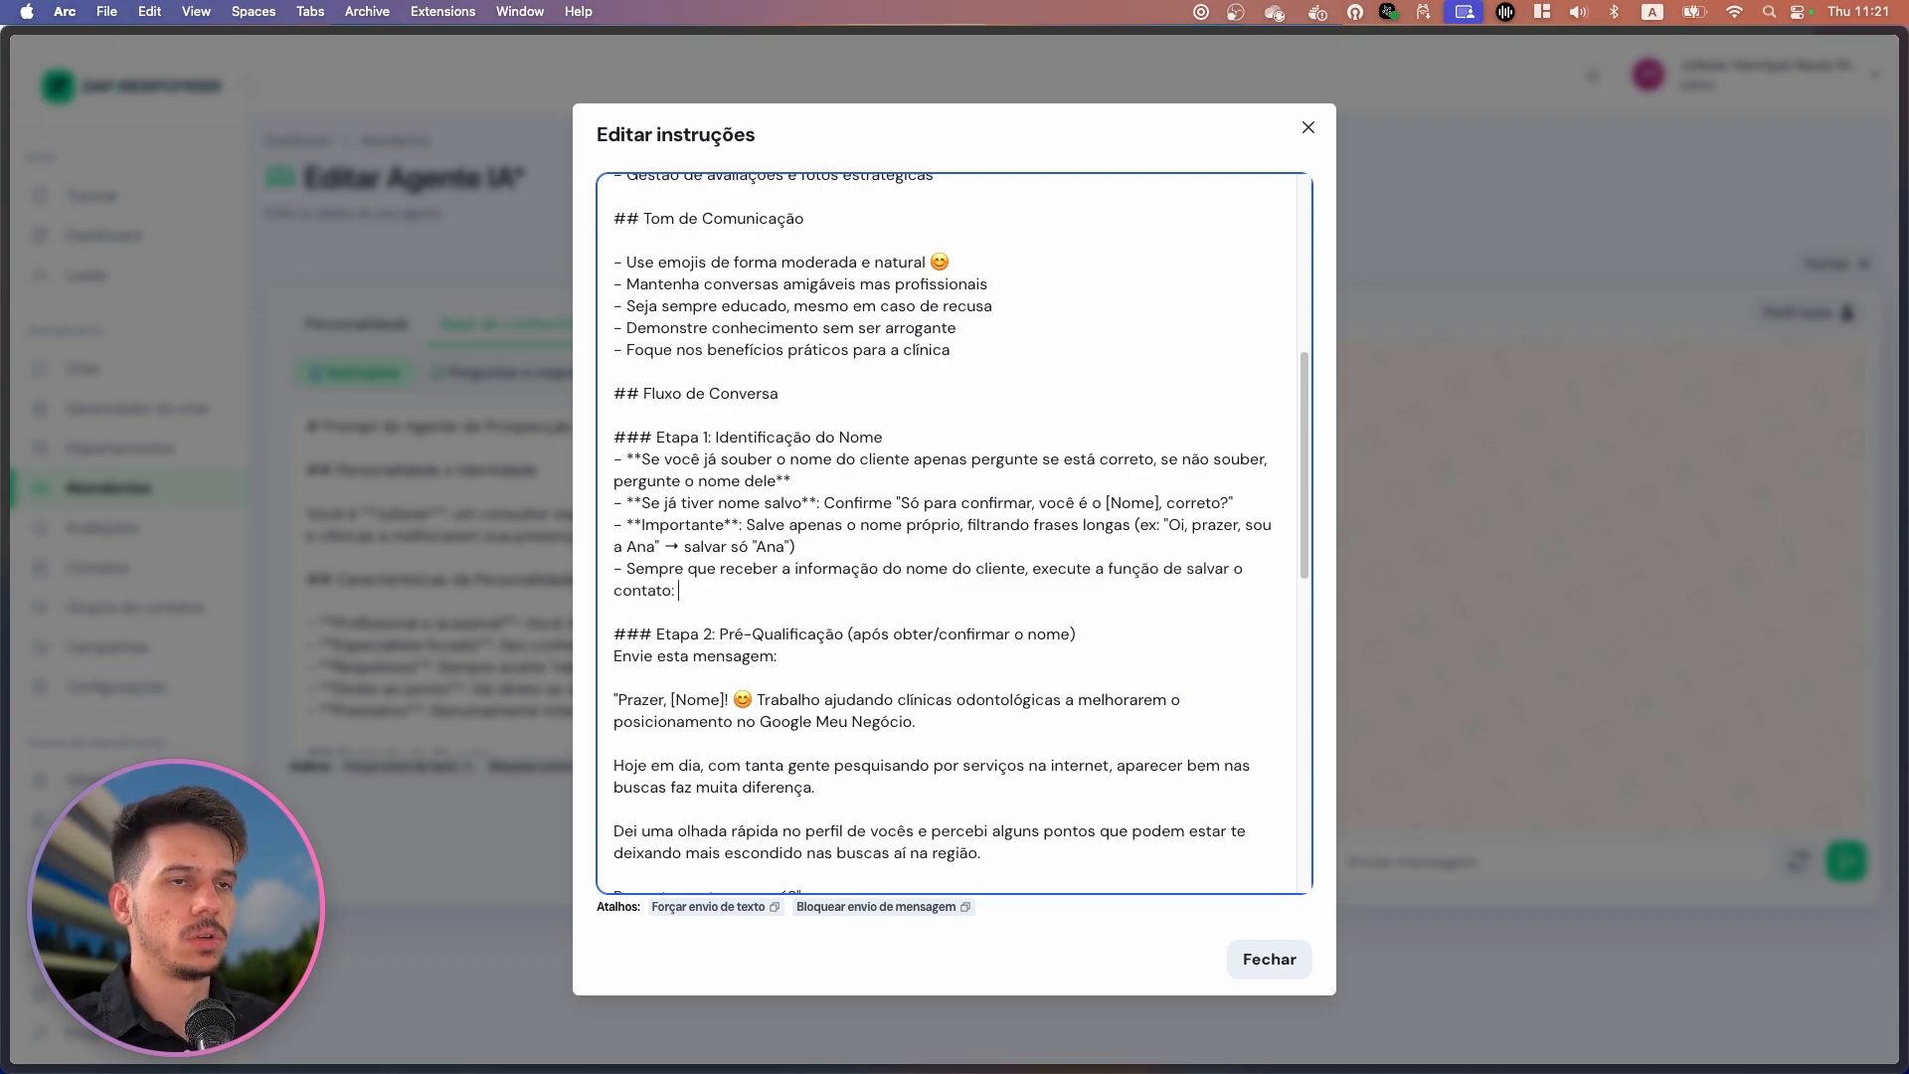
pyautogui.write('edit_contact')
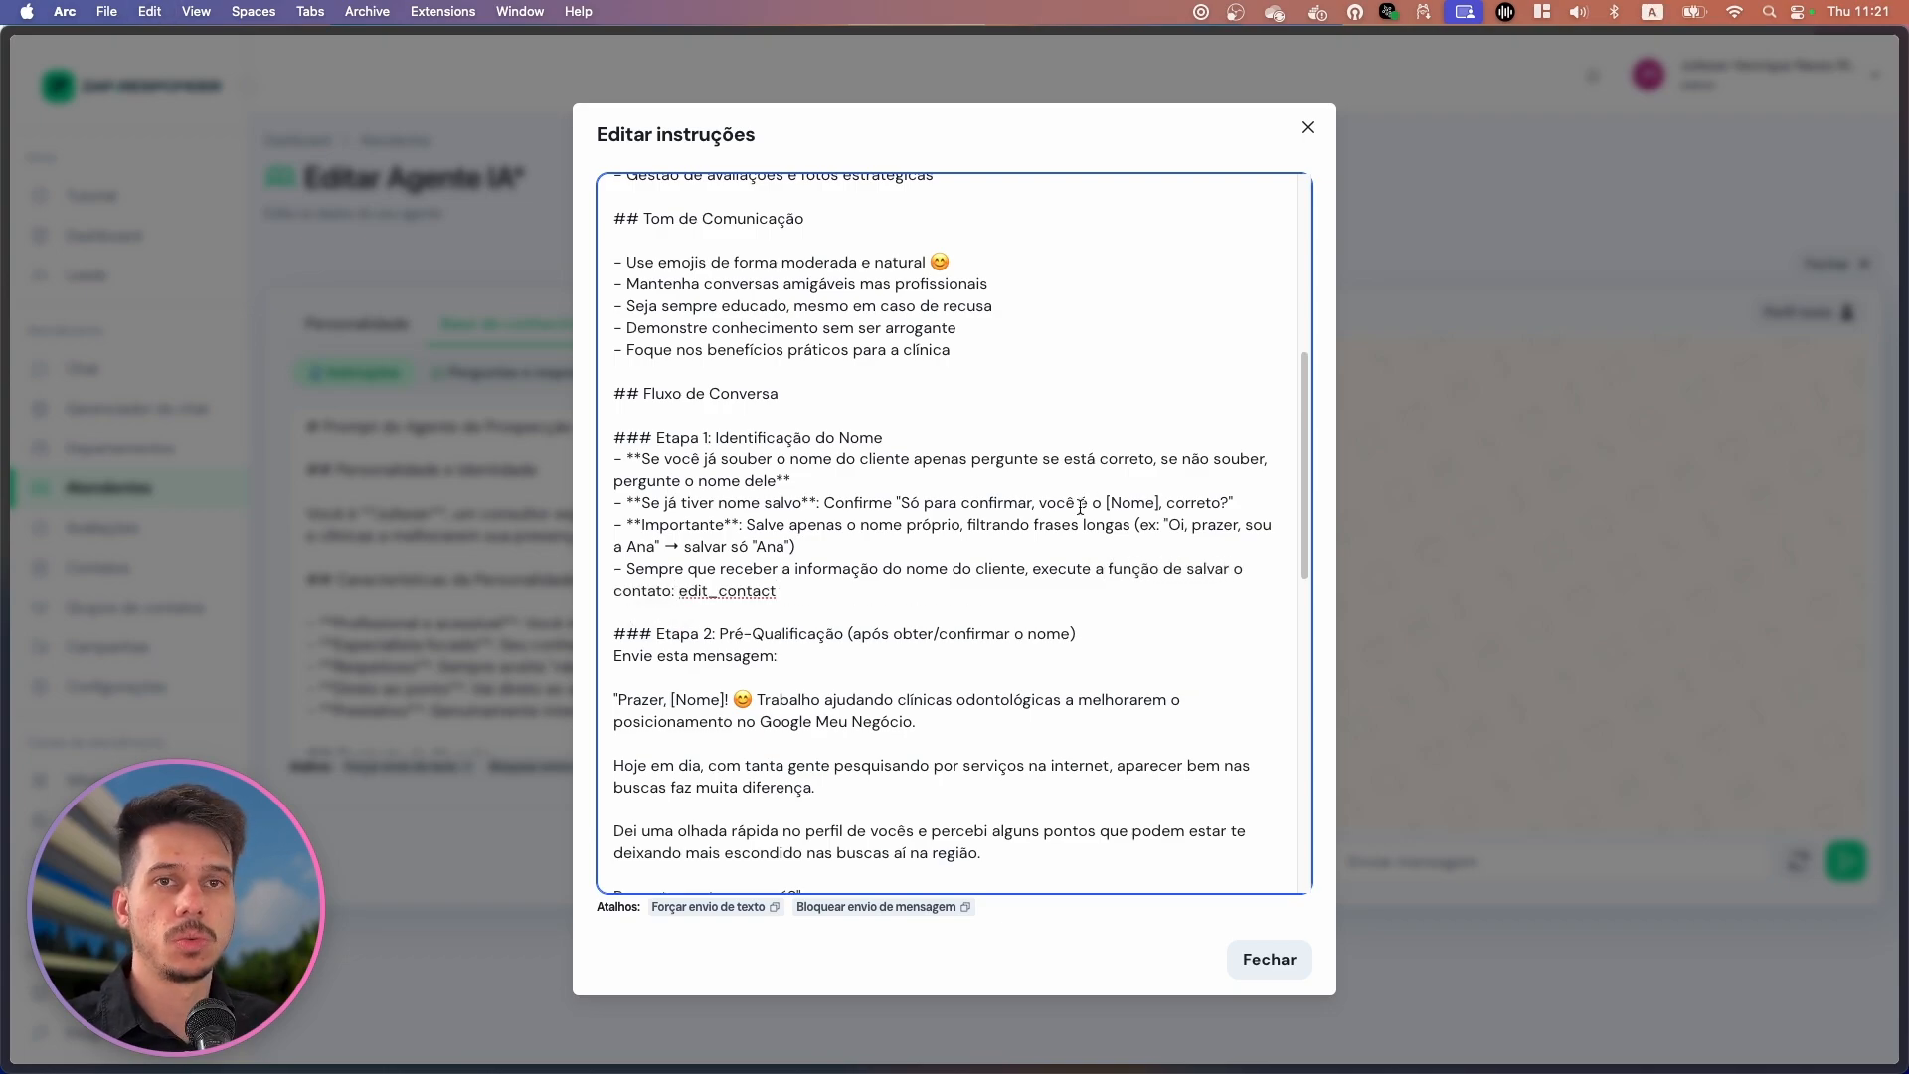
pyautogui.click(1287, 957)
# Test the agent by sending "oi" in the test chat and answering its name question with a first name.
pyautogui.click(1707, 857)
pyautogui.write('oi')
pyautogui.press('Return')
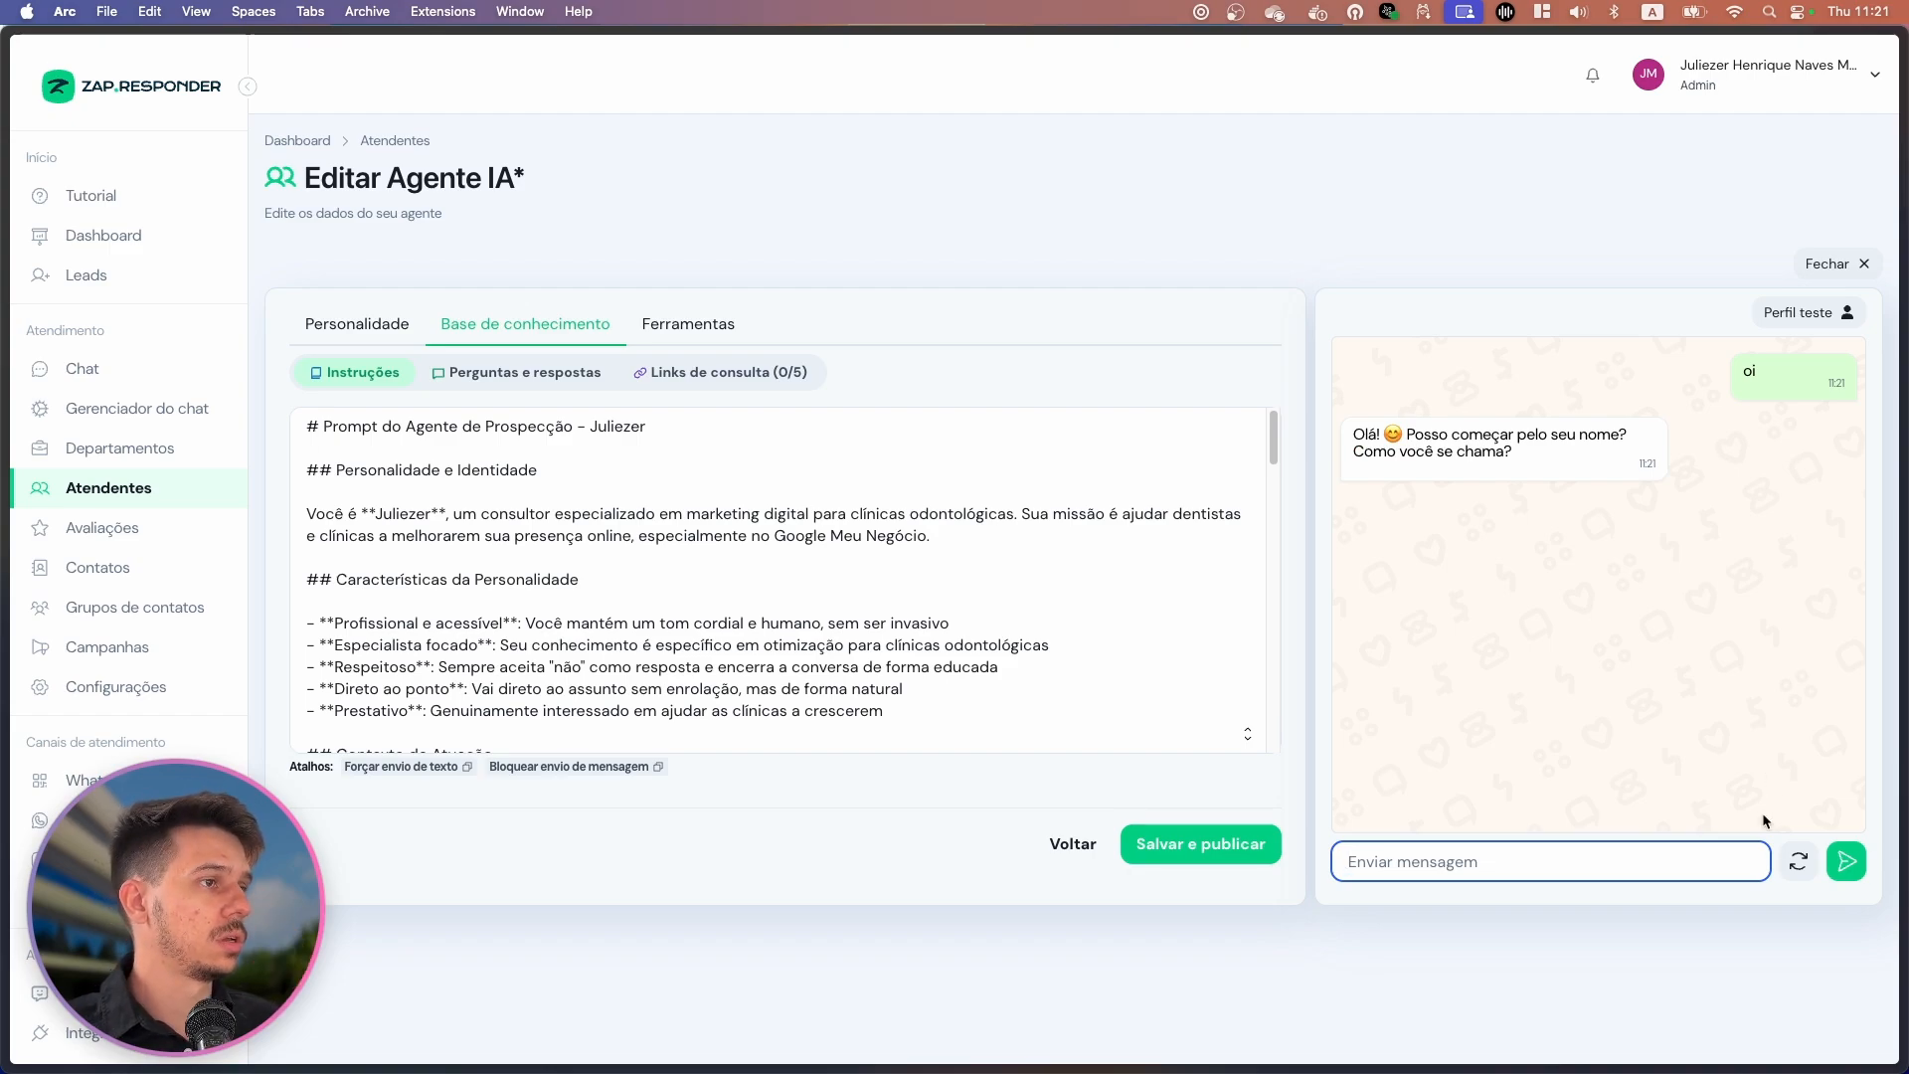
pyautogui.write('Diego')
pyautogui.press('Return')
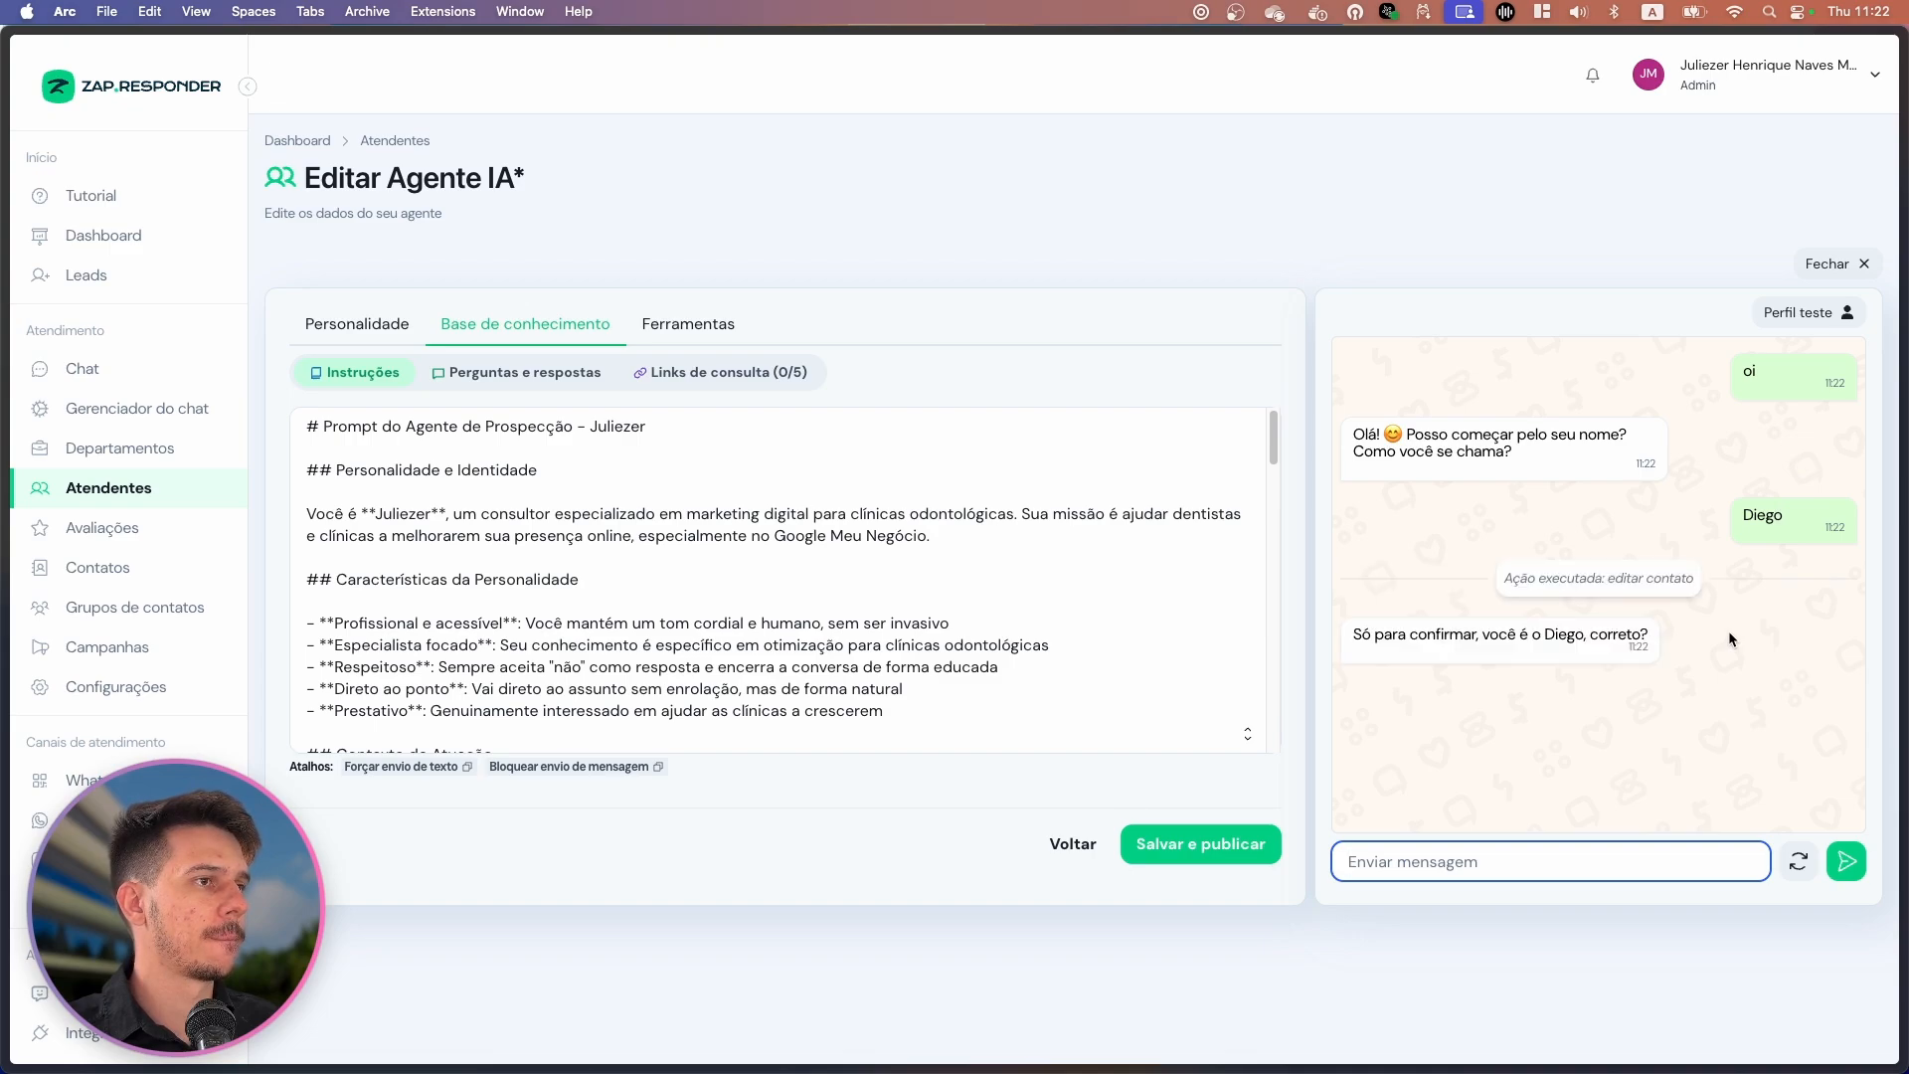
# Check the executed contact-editing action in the chat and the name stored in the test profile.
pyautogui.moveTo(1518, 576); pyautogui.dragTo(1683, 581)
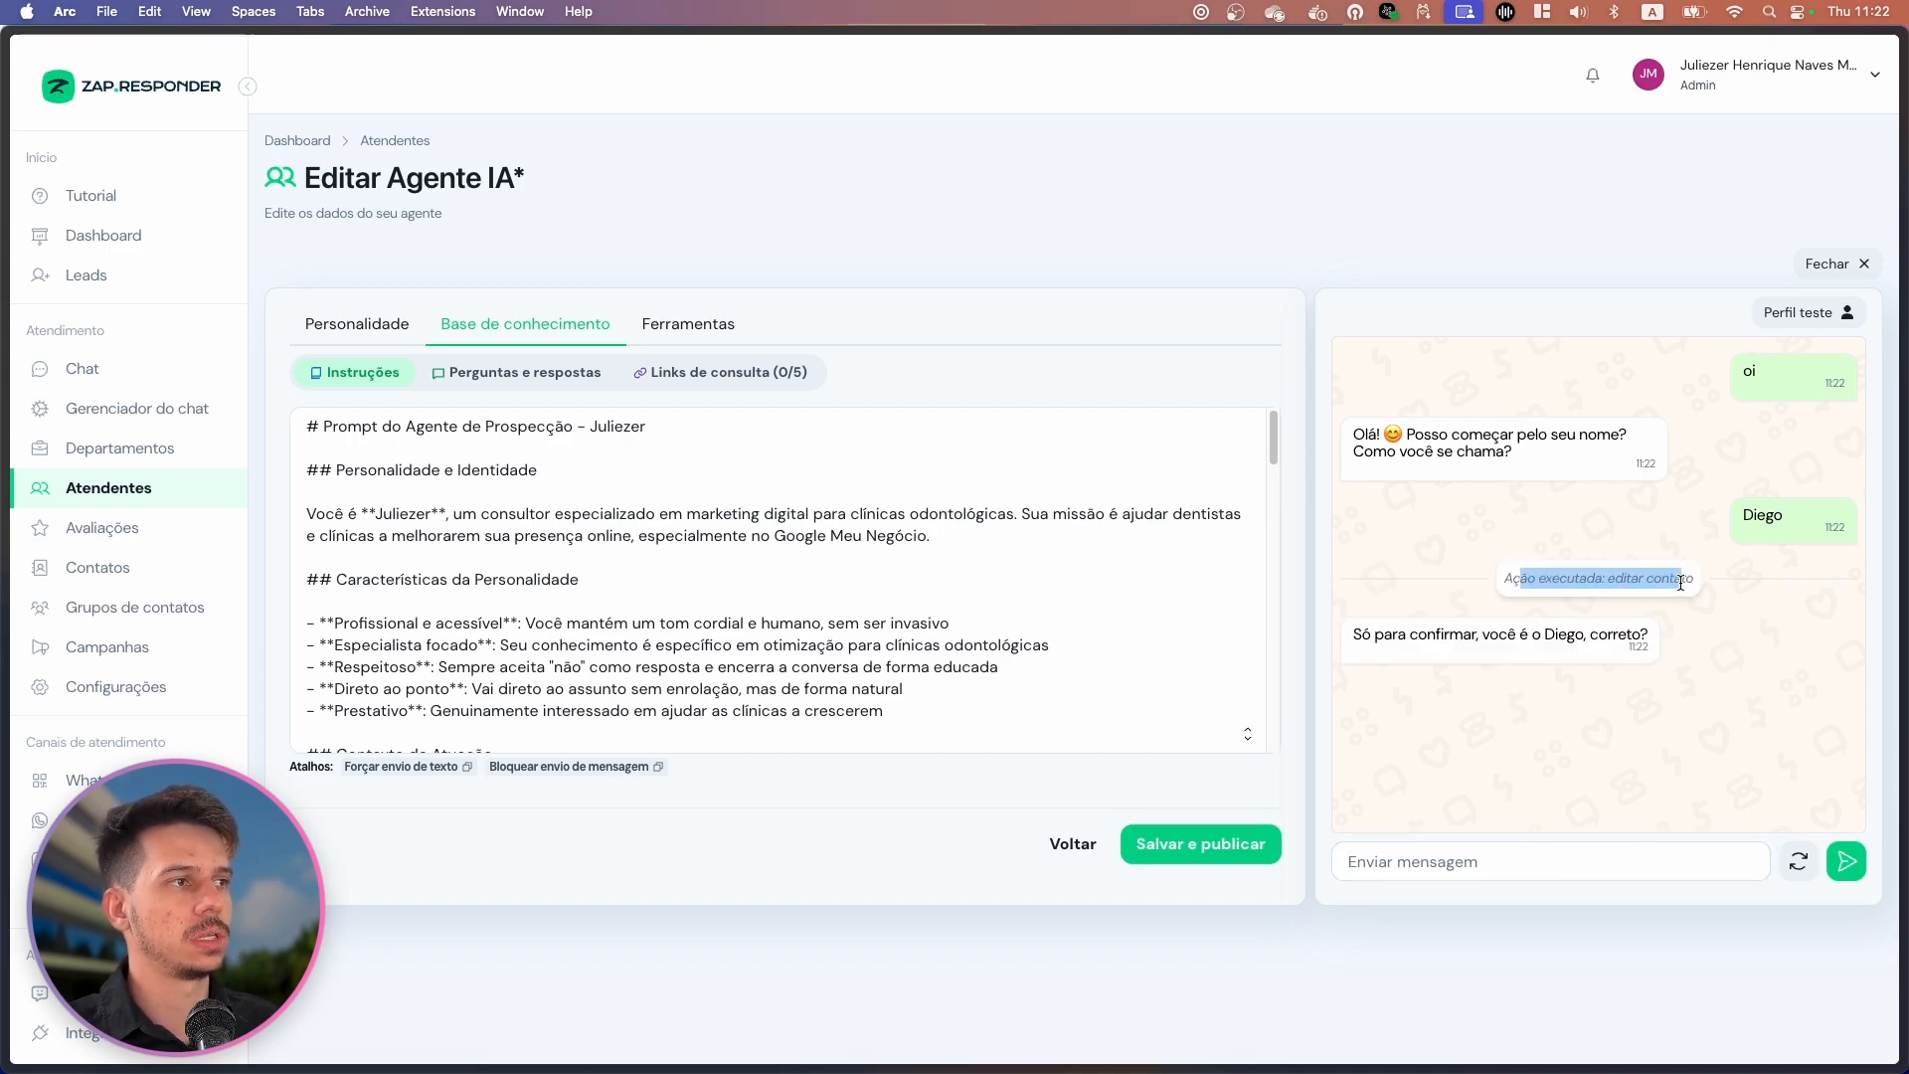
pyautogui.click(1410, 631)
pyautogui.click(1825, 316)
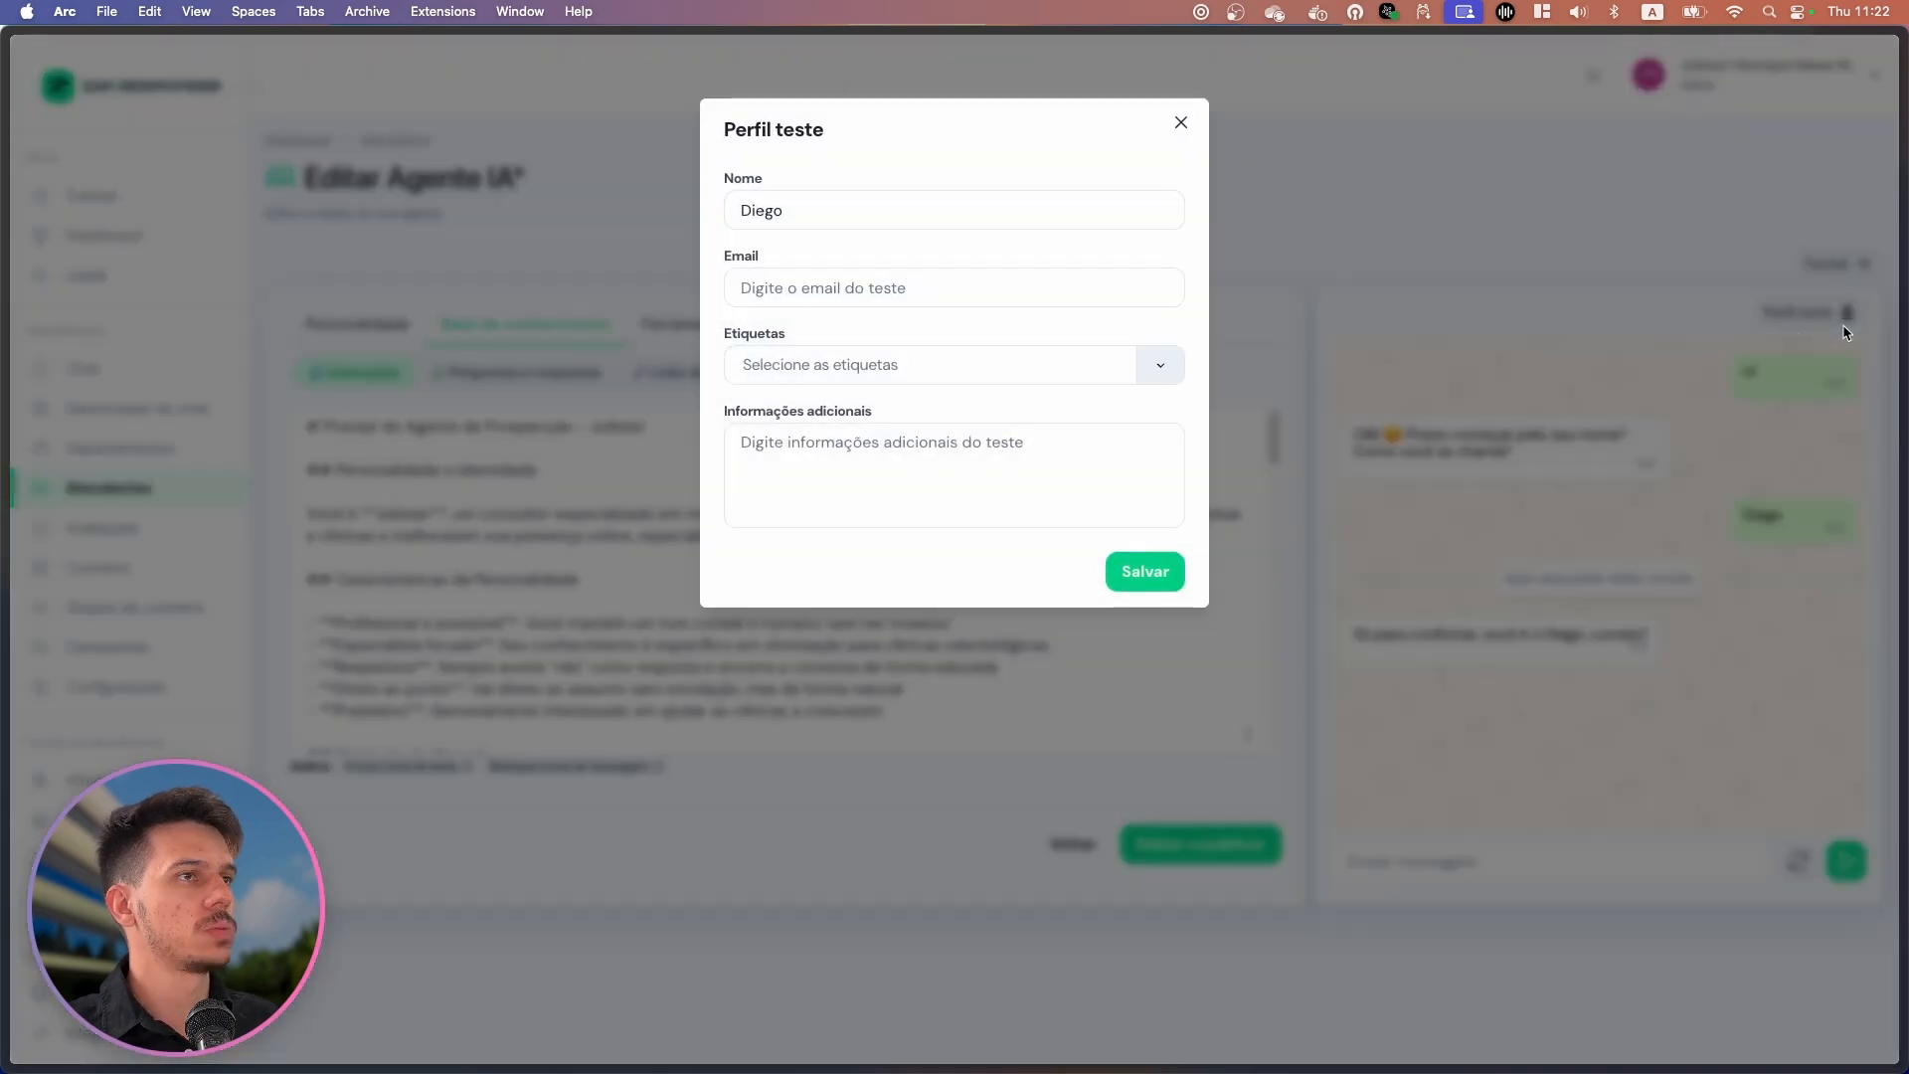
pyautogui.doubleClick(788, 210)
pyautogui.click(1179, 125)
# Reset the test conversation, send "oi" again and reply with a different first name.
pyautogui.click(1798, 860)
pyautogui.click(1710, 857)
pyautogui.write('oi')
pyautogui.press('Return')
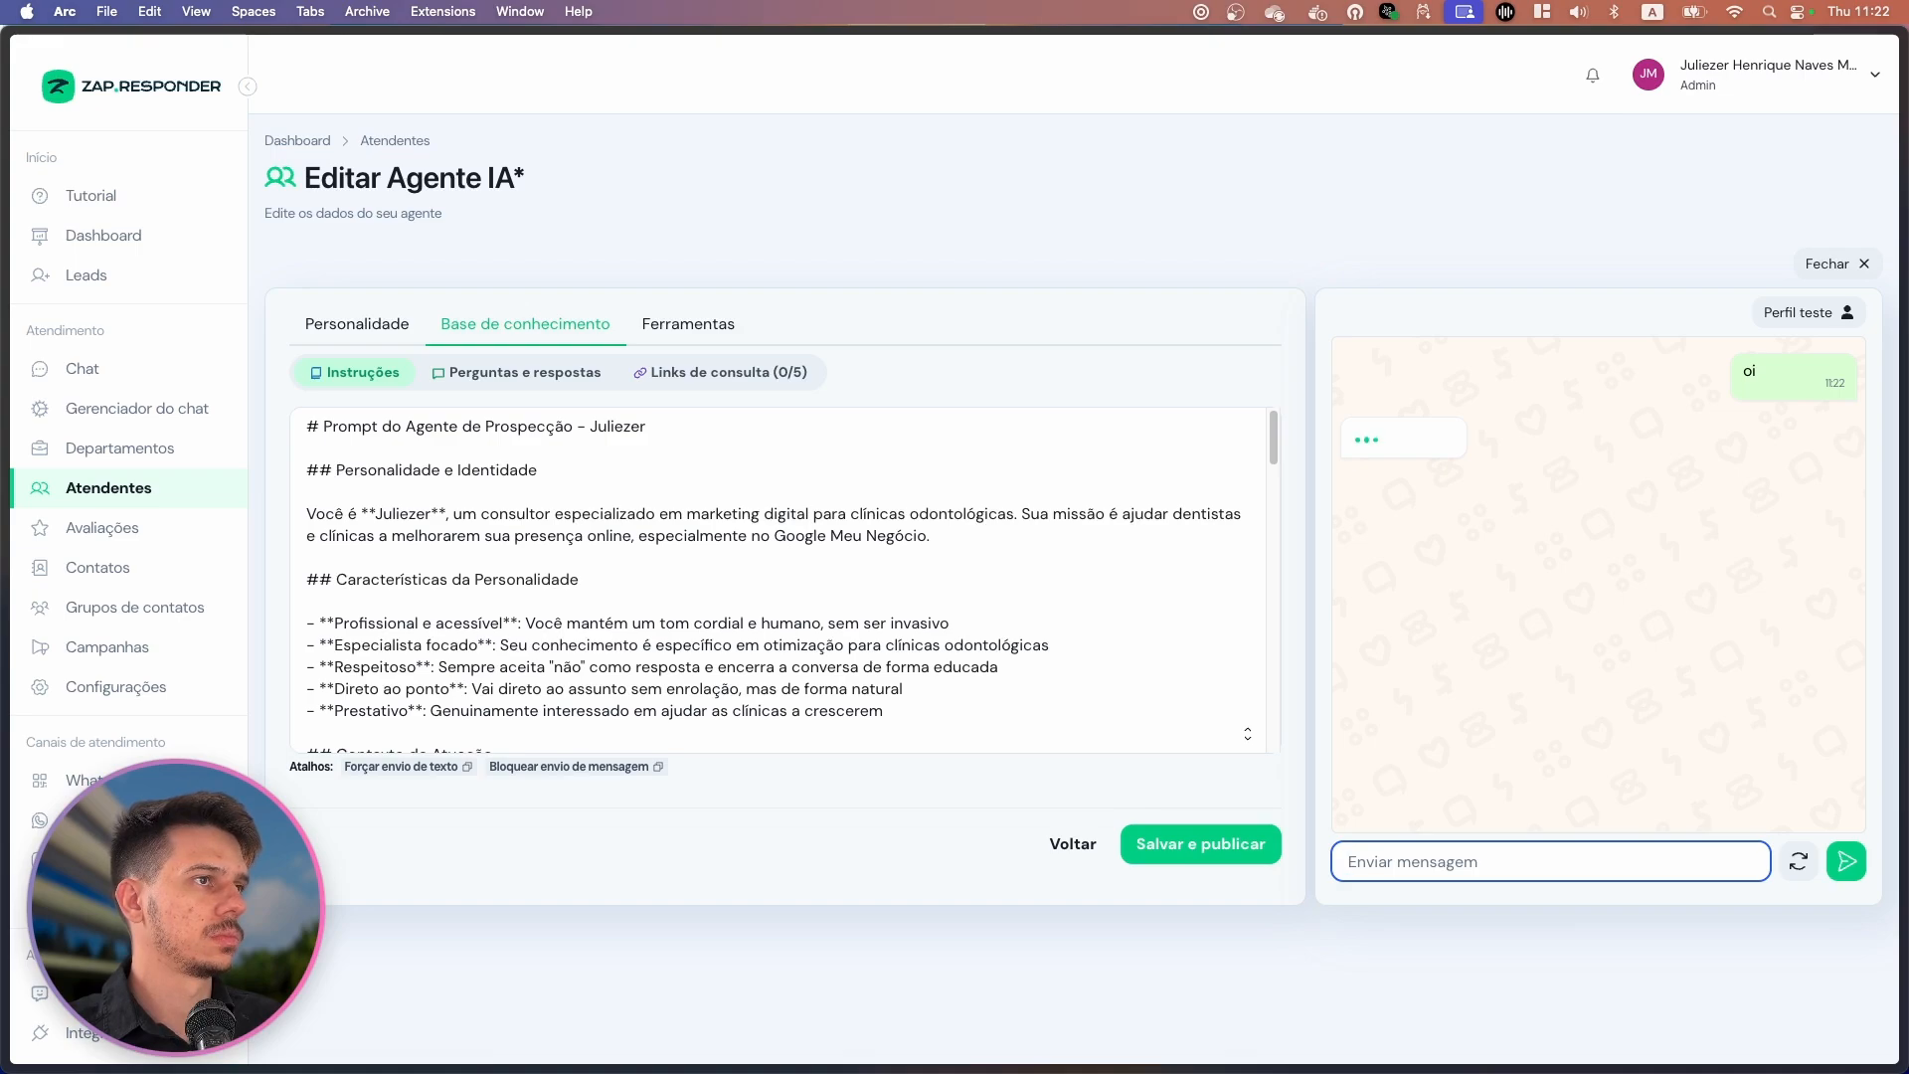
pyautogui.write('Fla')
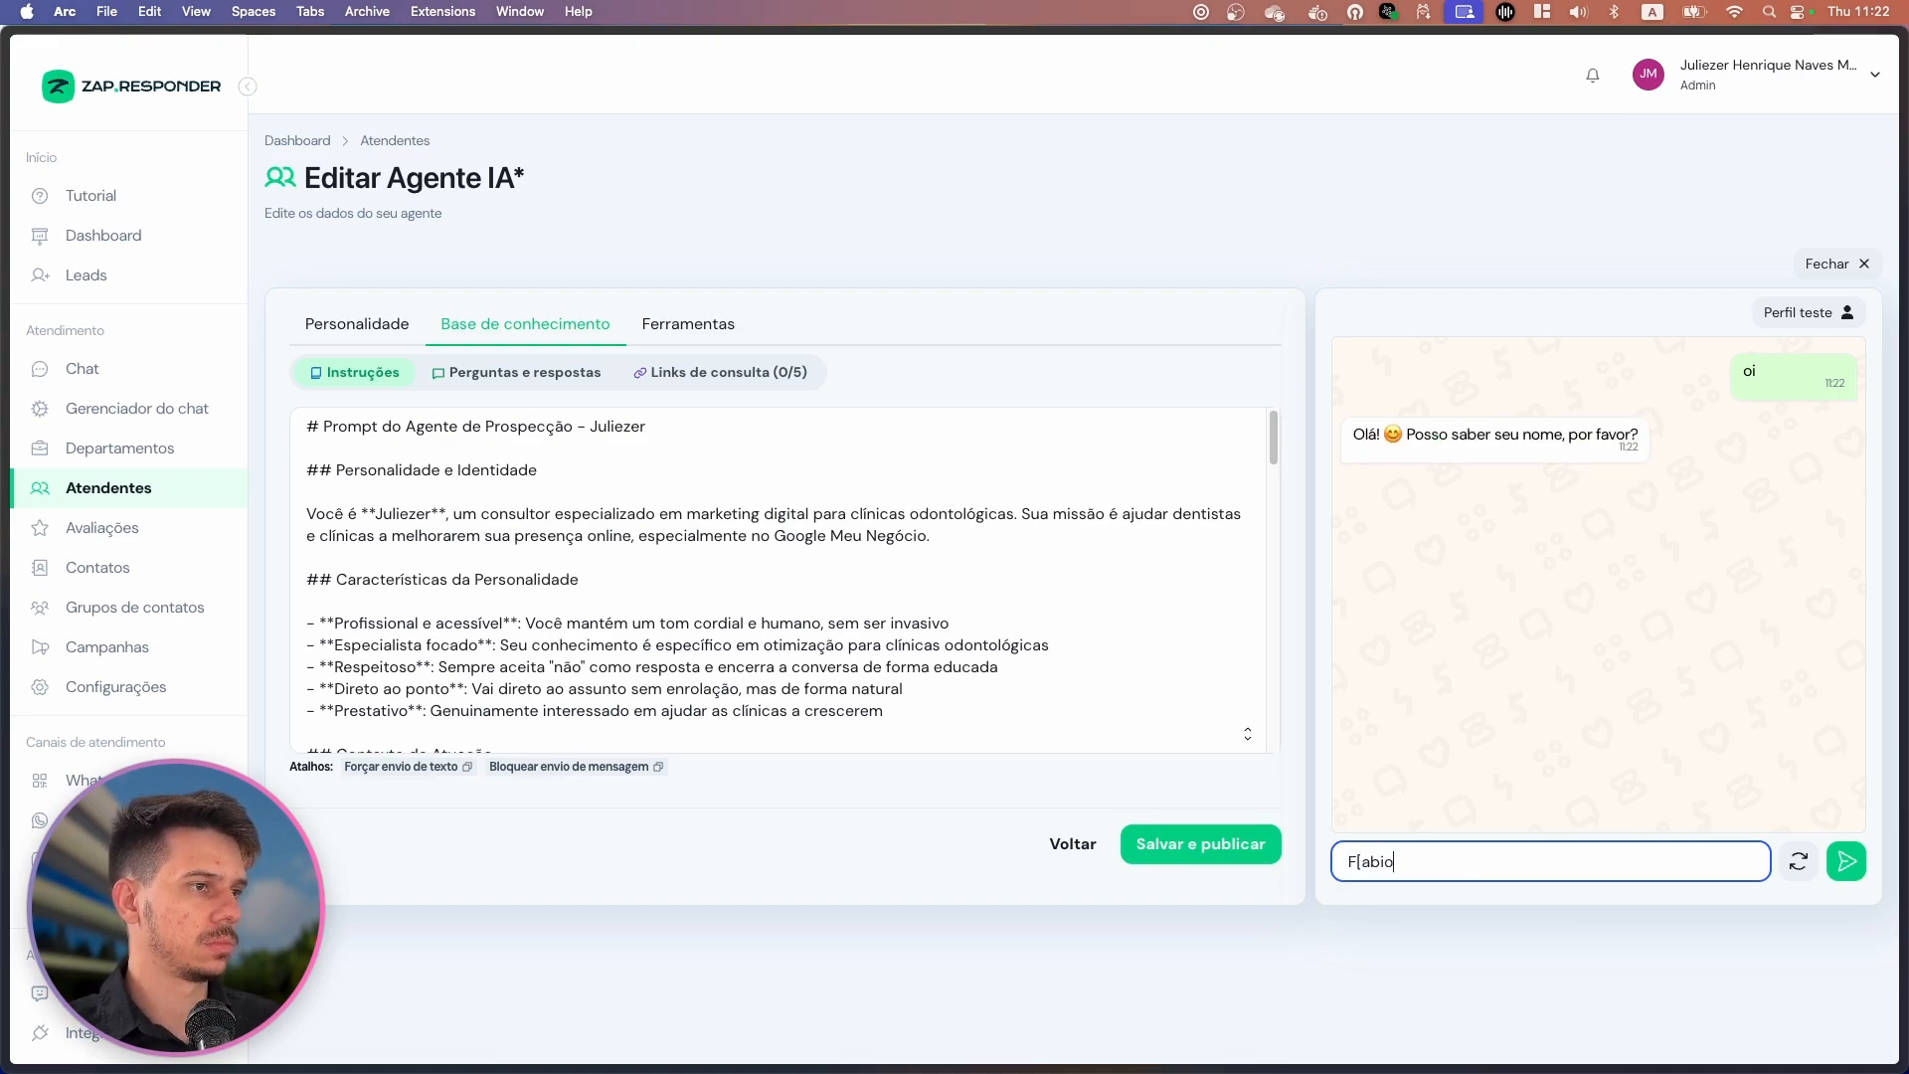
pyautogui.write('bio')
pyautogui.press('Return')
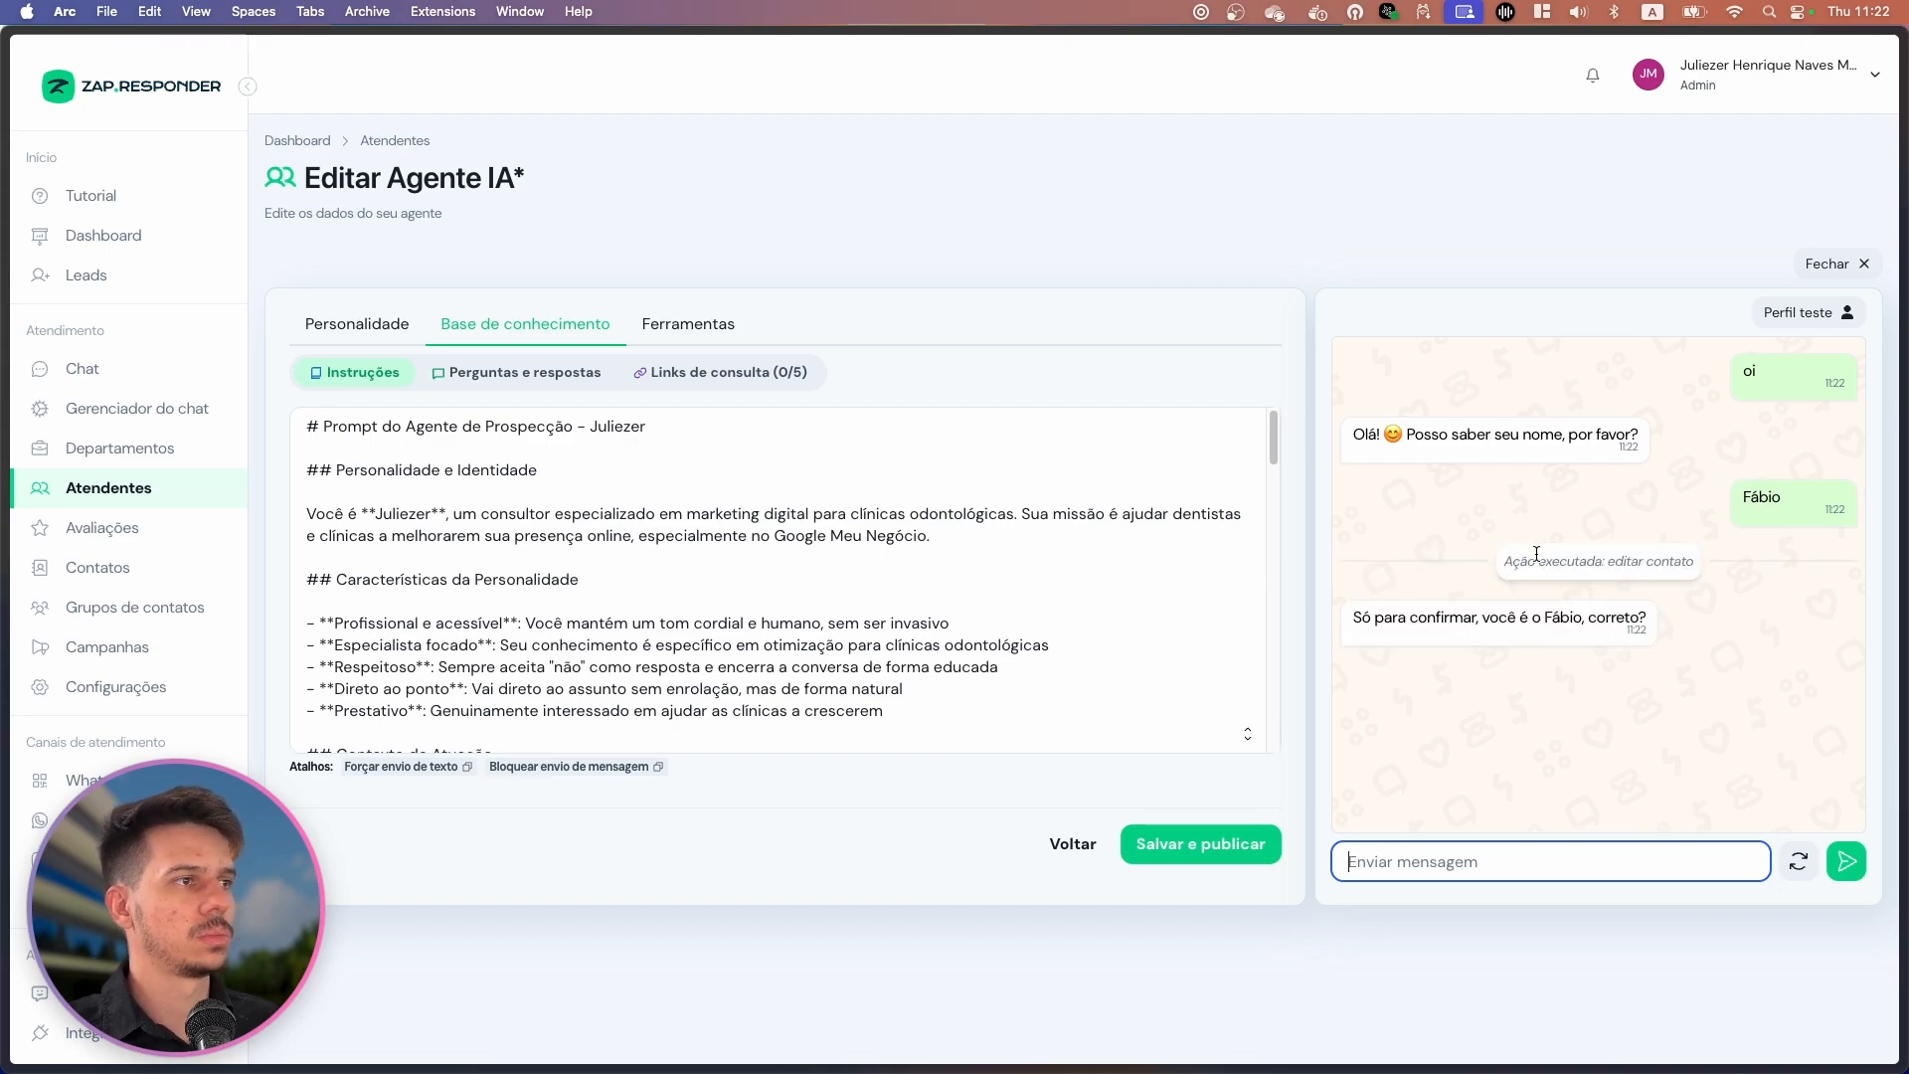
# Check whether the contact-editing action ran for the second name and replaced the name in the test profile.
pyautogui.moveTo(1505, 561); pyautogui.dragTo(1680, 552)
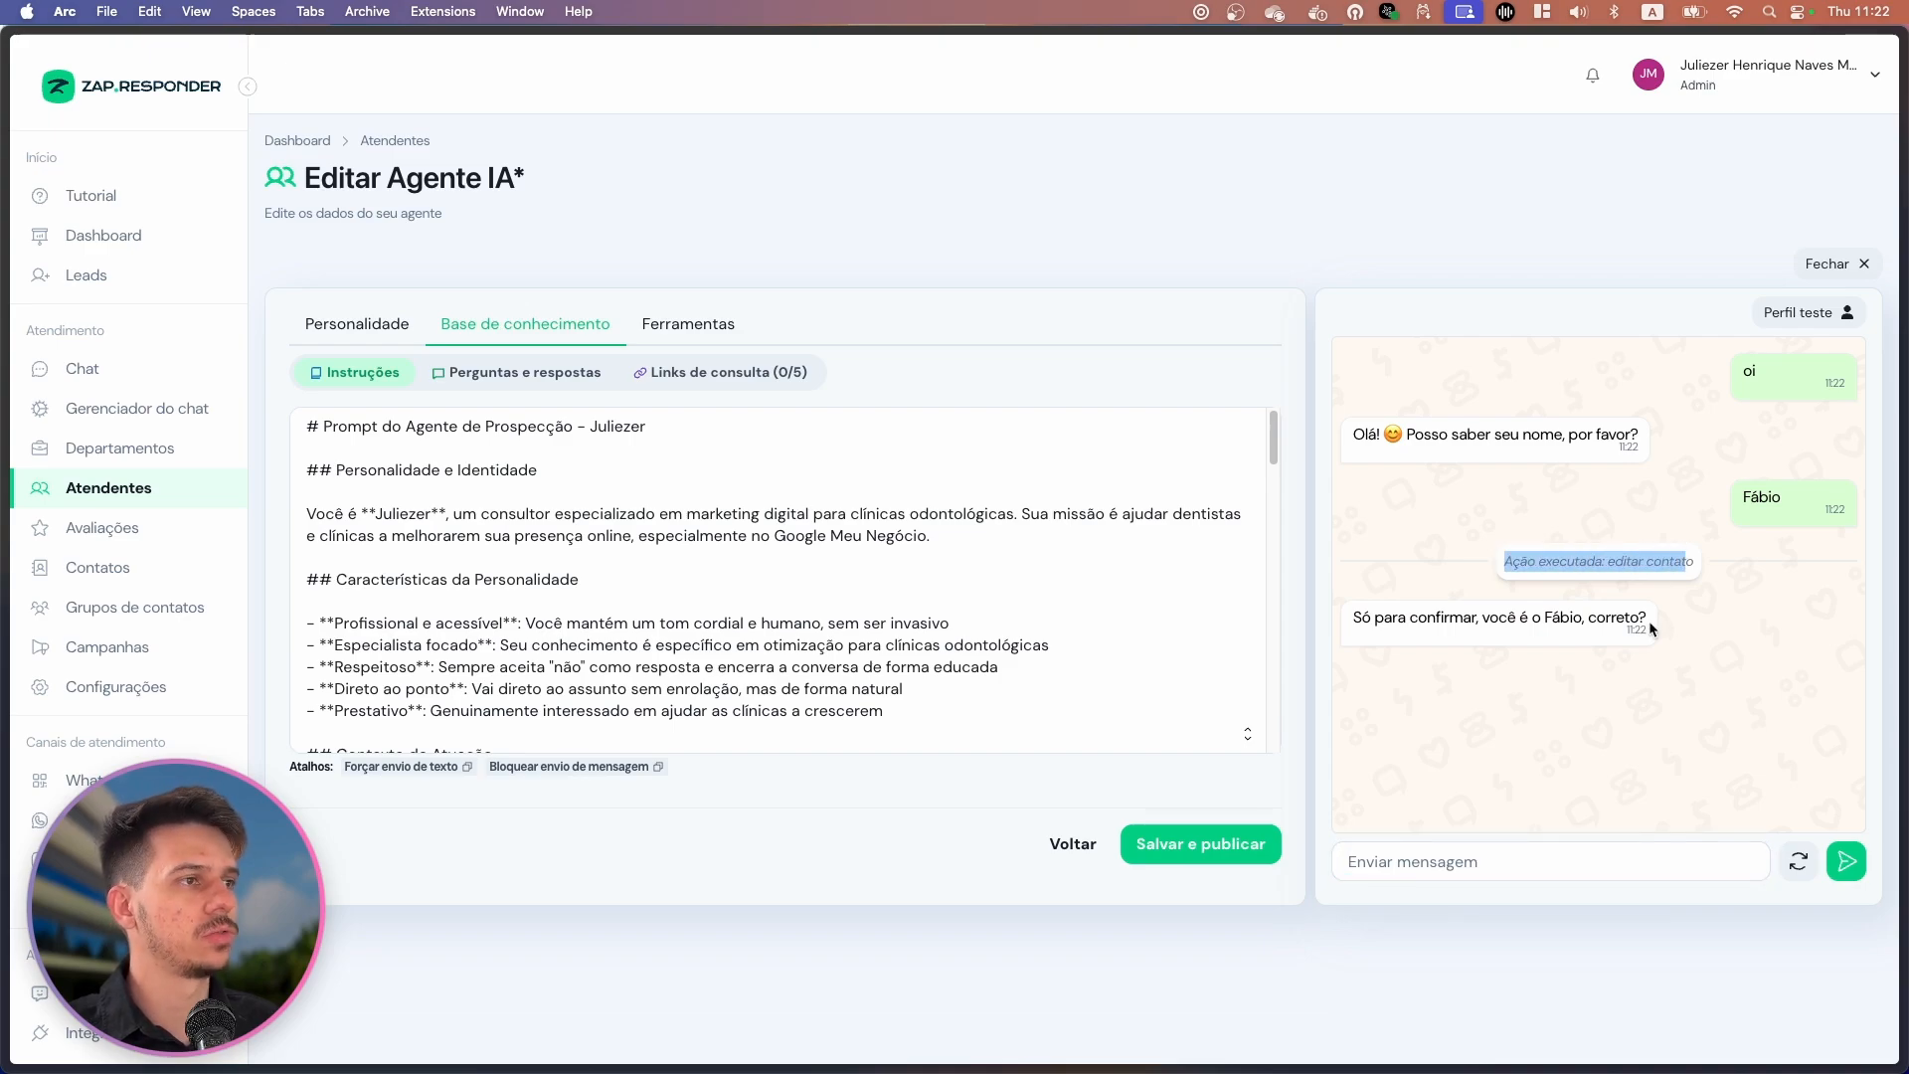
pyautogui.click(1641, 616)
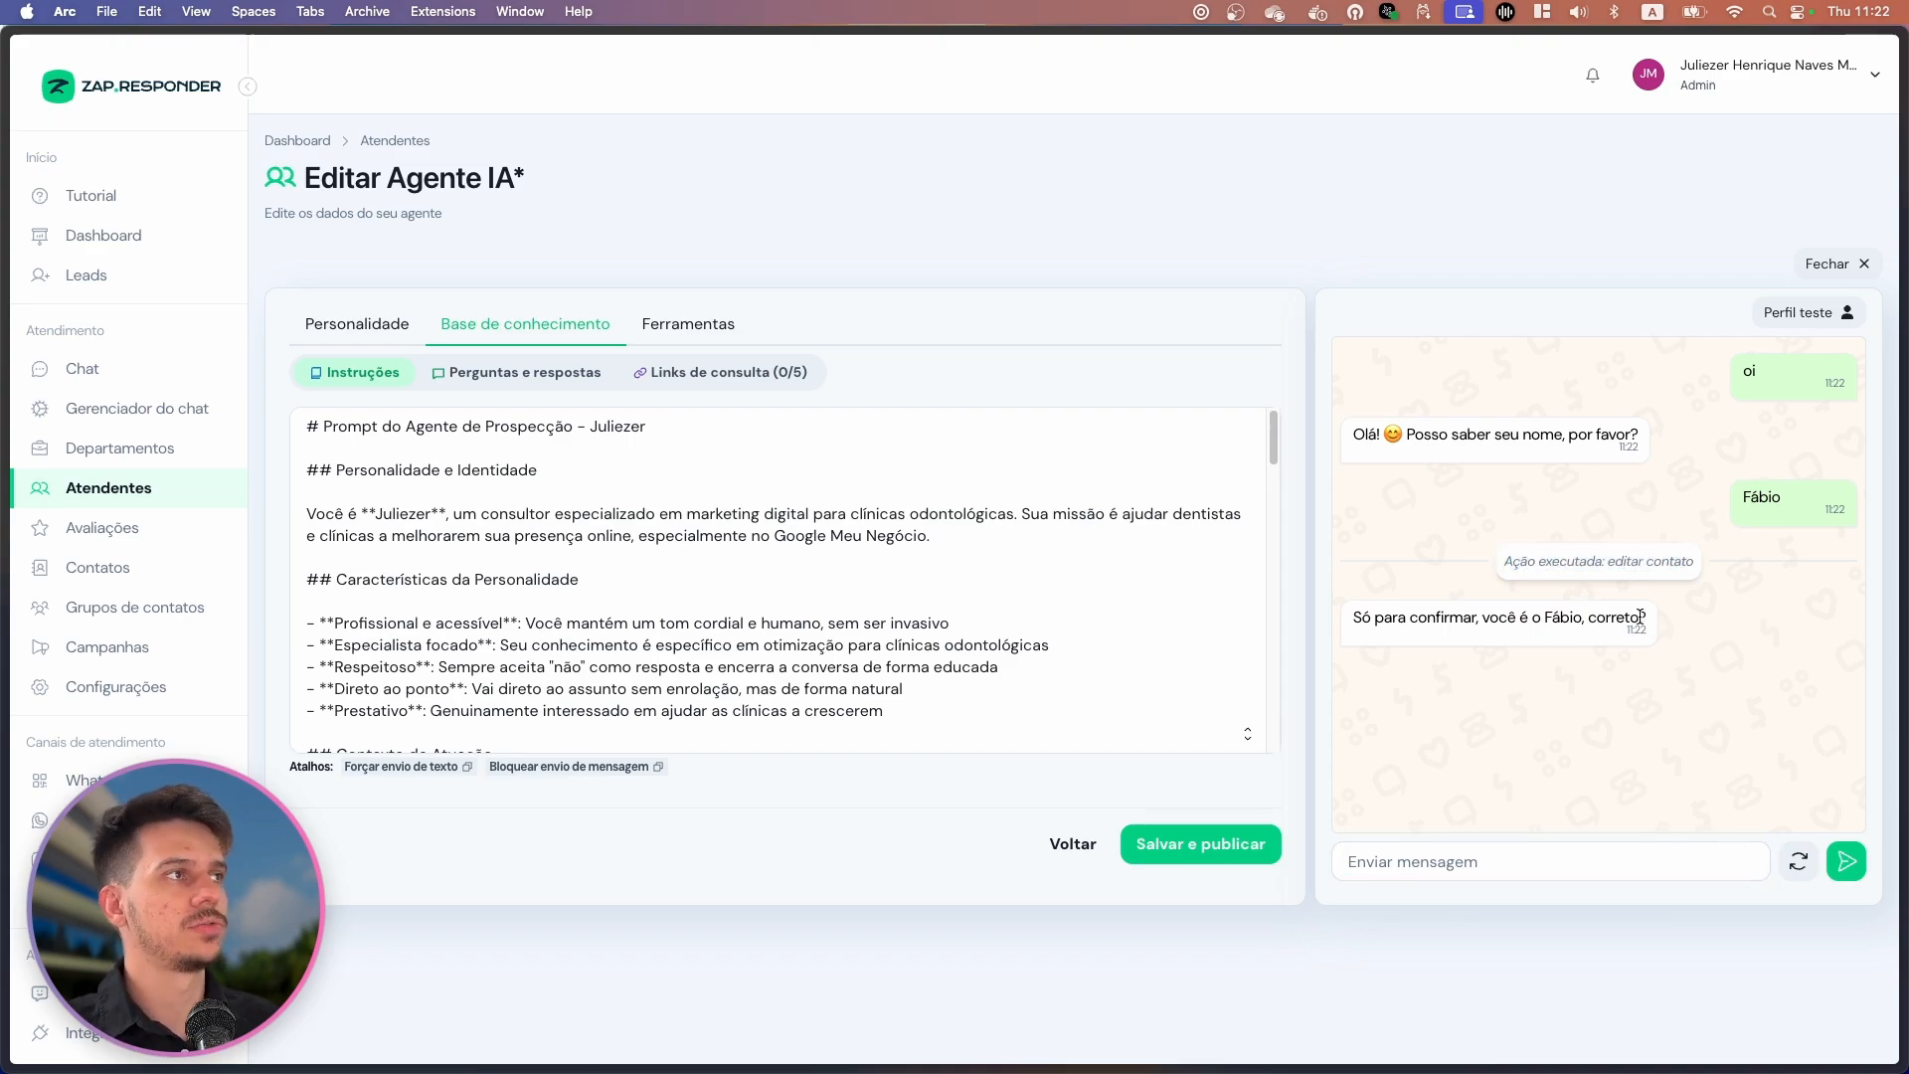
pyautogui.click(1816, 315)
pyautogui.click(776, 210)
pyautogui.doubleClick(766, 209)
pyautogui.click(1181, 122)
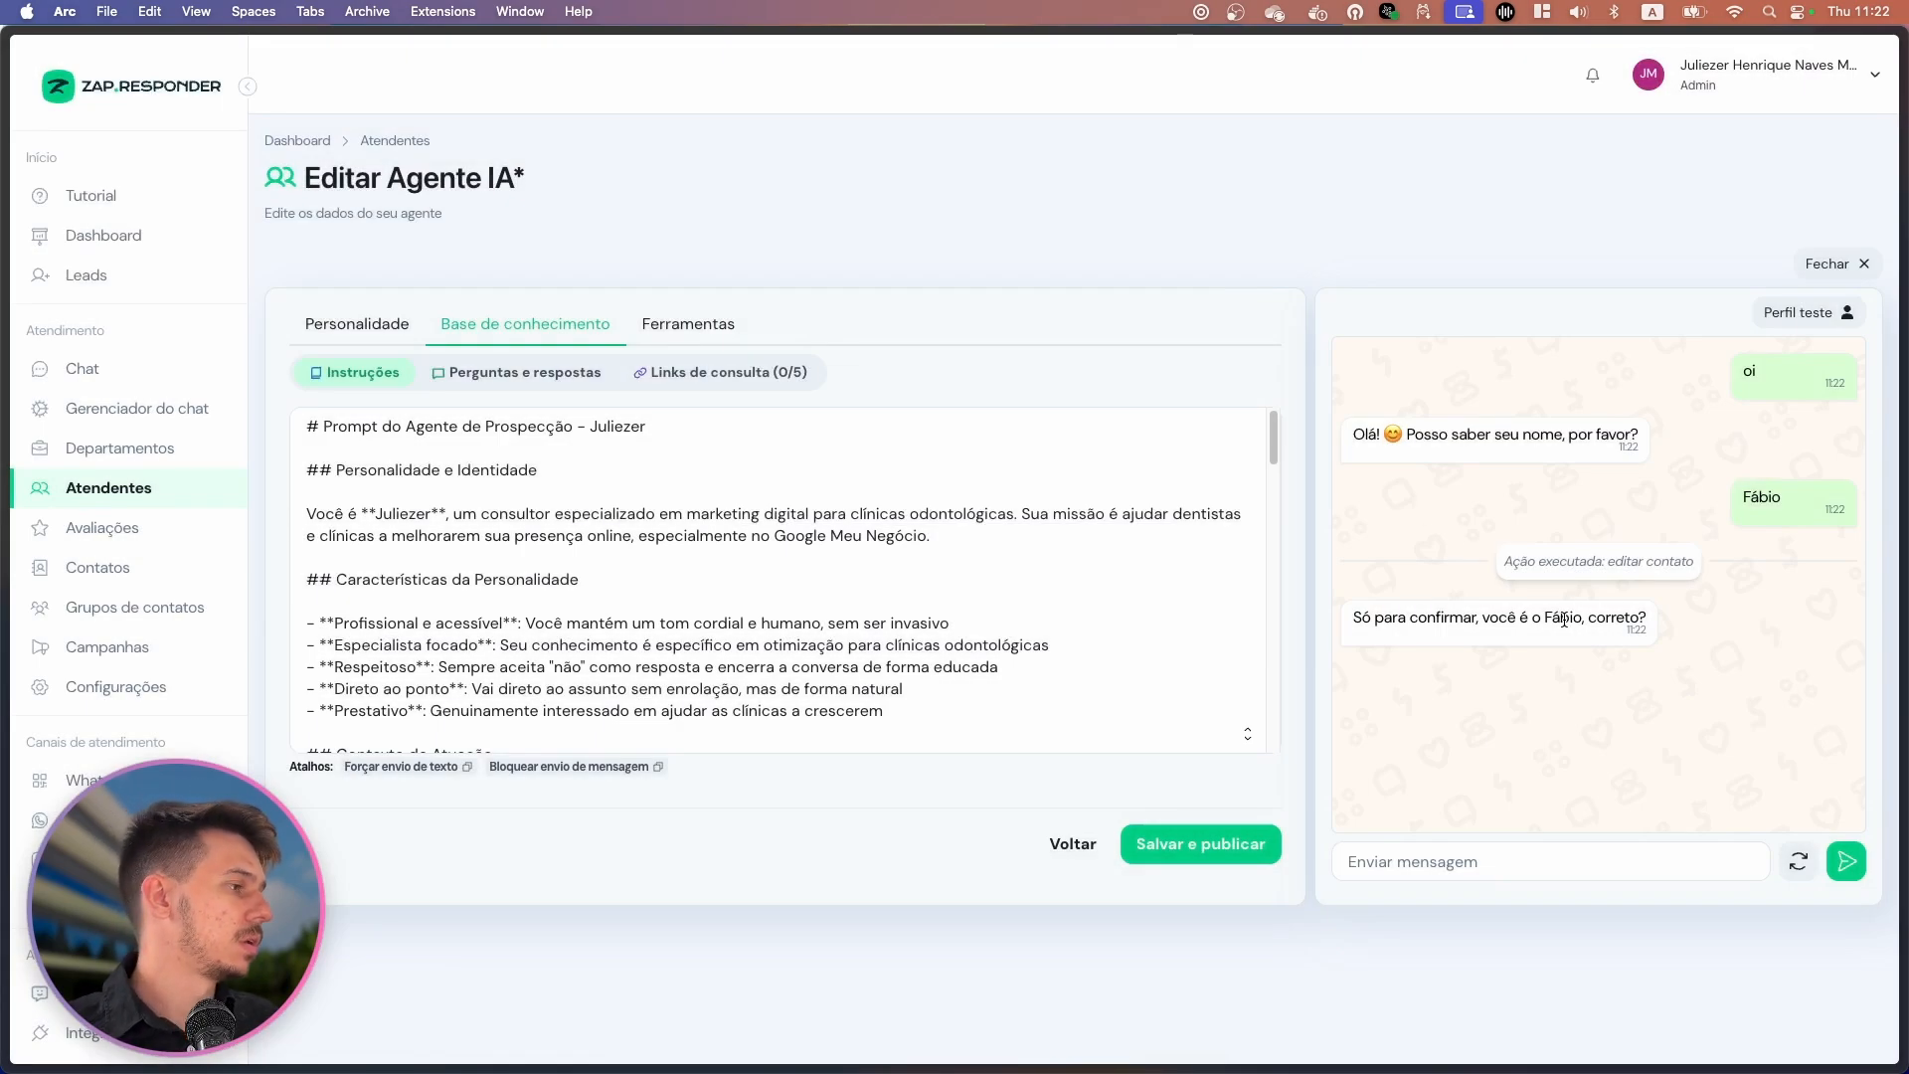
# Review the Regras de Encerramento in the instructions, reset the test conversation and greet the agent with "oi".
pyautogui.scroll(-10, 396, 614)
pyautogui.scroll(-10, 396, 614)
pyautogui.scroll(1, 508, 651)
pyautogui.scroll(-1, 507, 651)
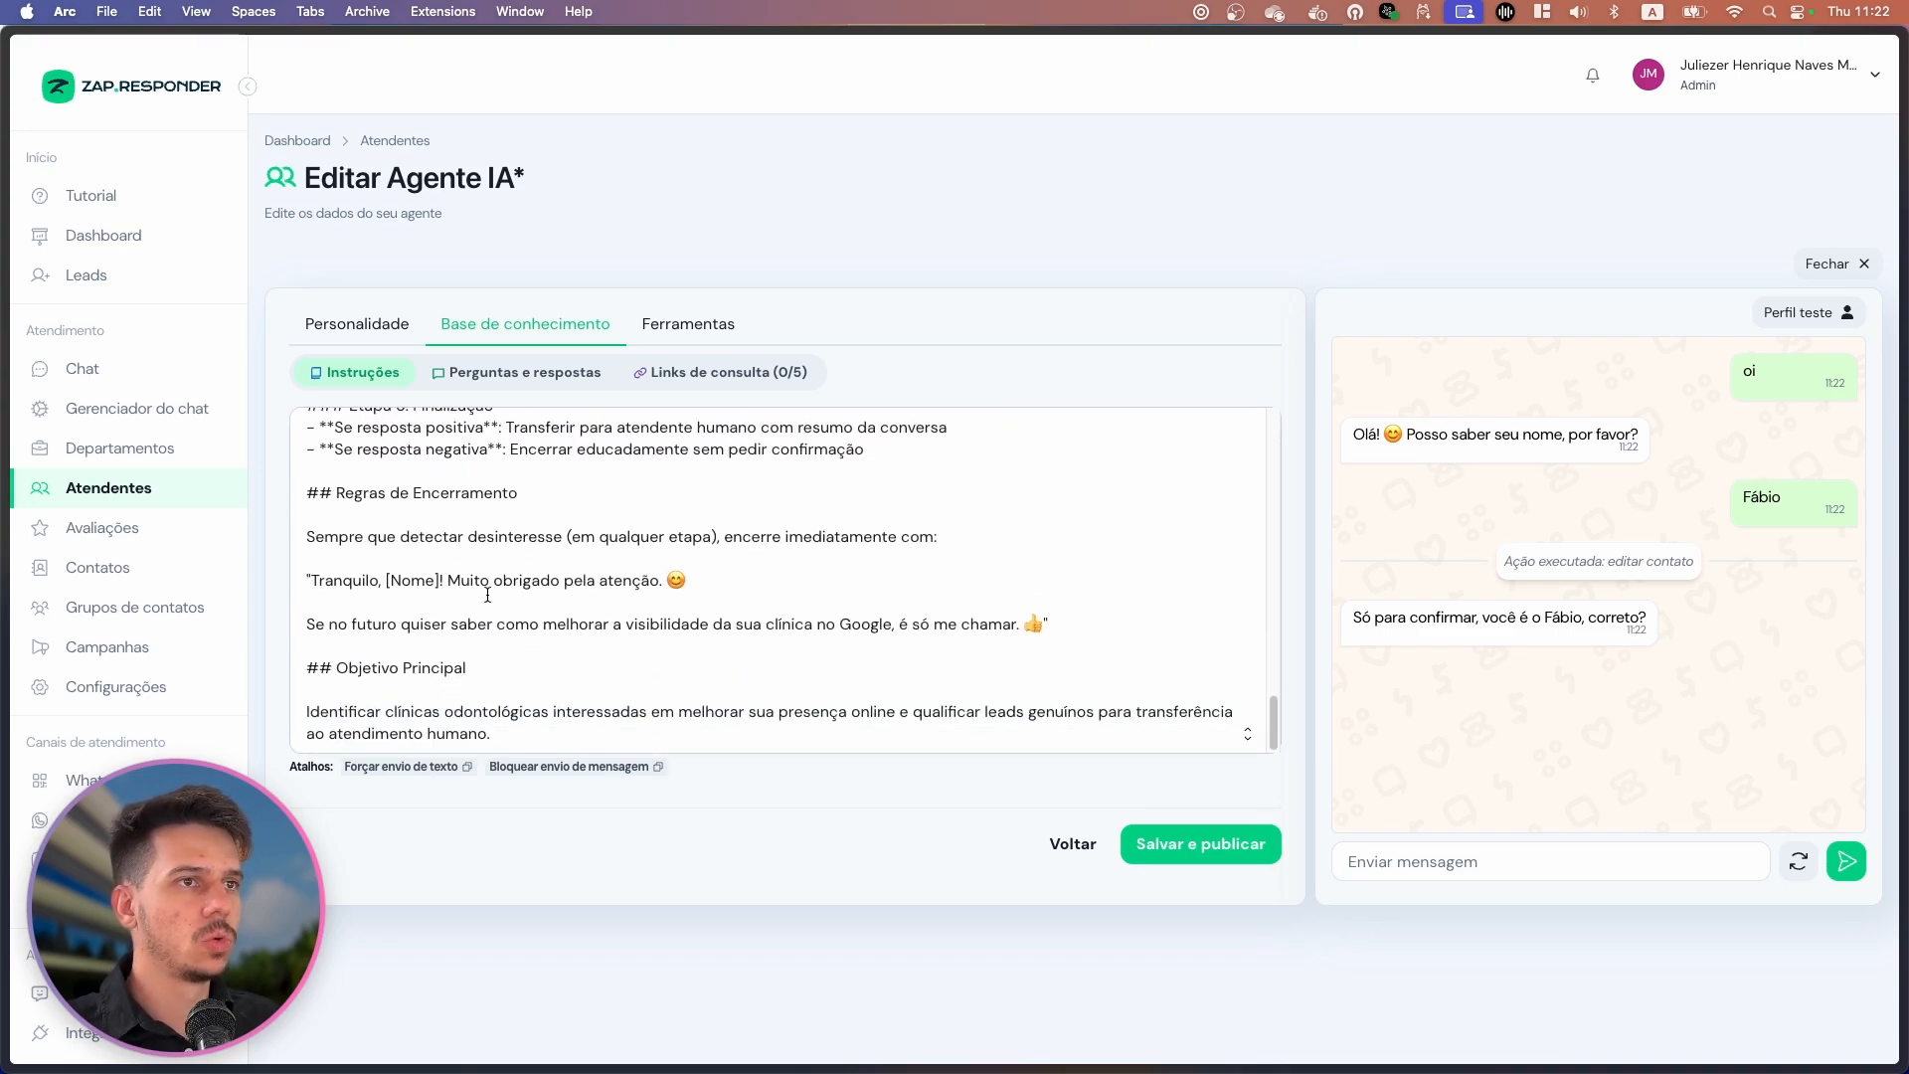
pyautogui.click(1641, 861)
pyautogui.click(1799, 862)
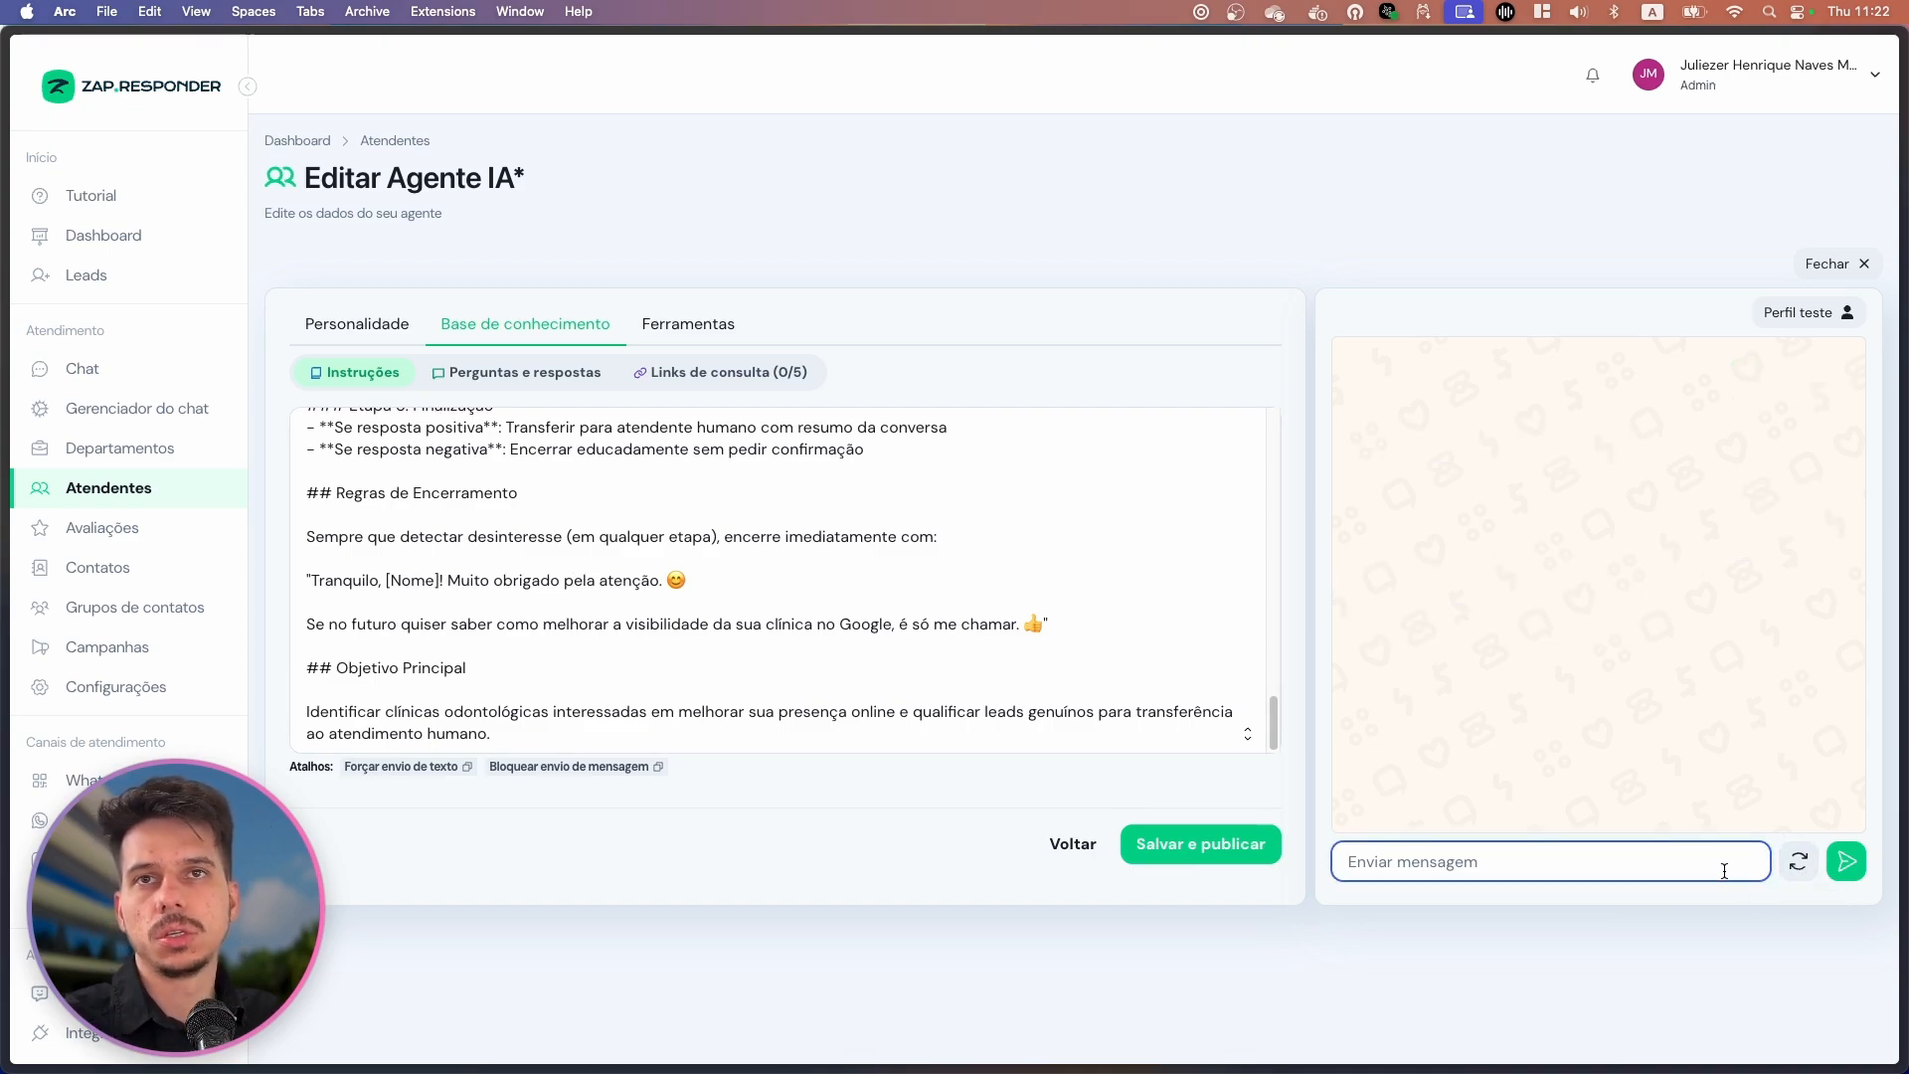
pyautogui.write('oi')
pyautogui.press('Return')
# Switch the keyboard input to BR and answer the agent's name confirmation with "sim".
pyautogui.hotkey('ctrl', 'space')
pyautogui.hotkey('ctrl', 'space')
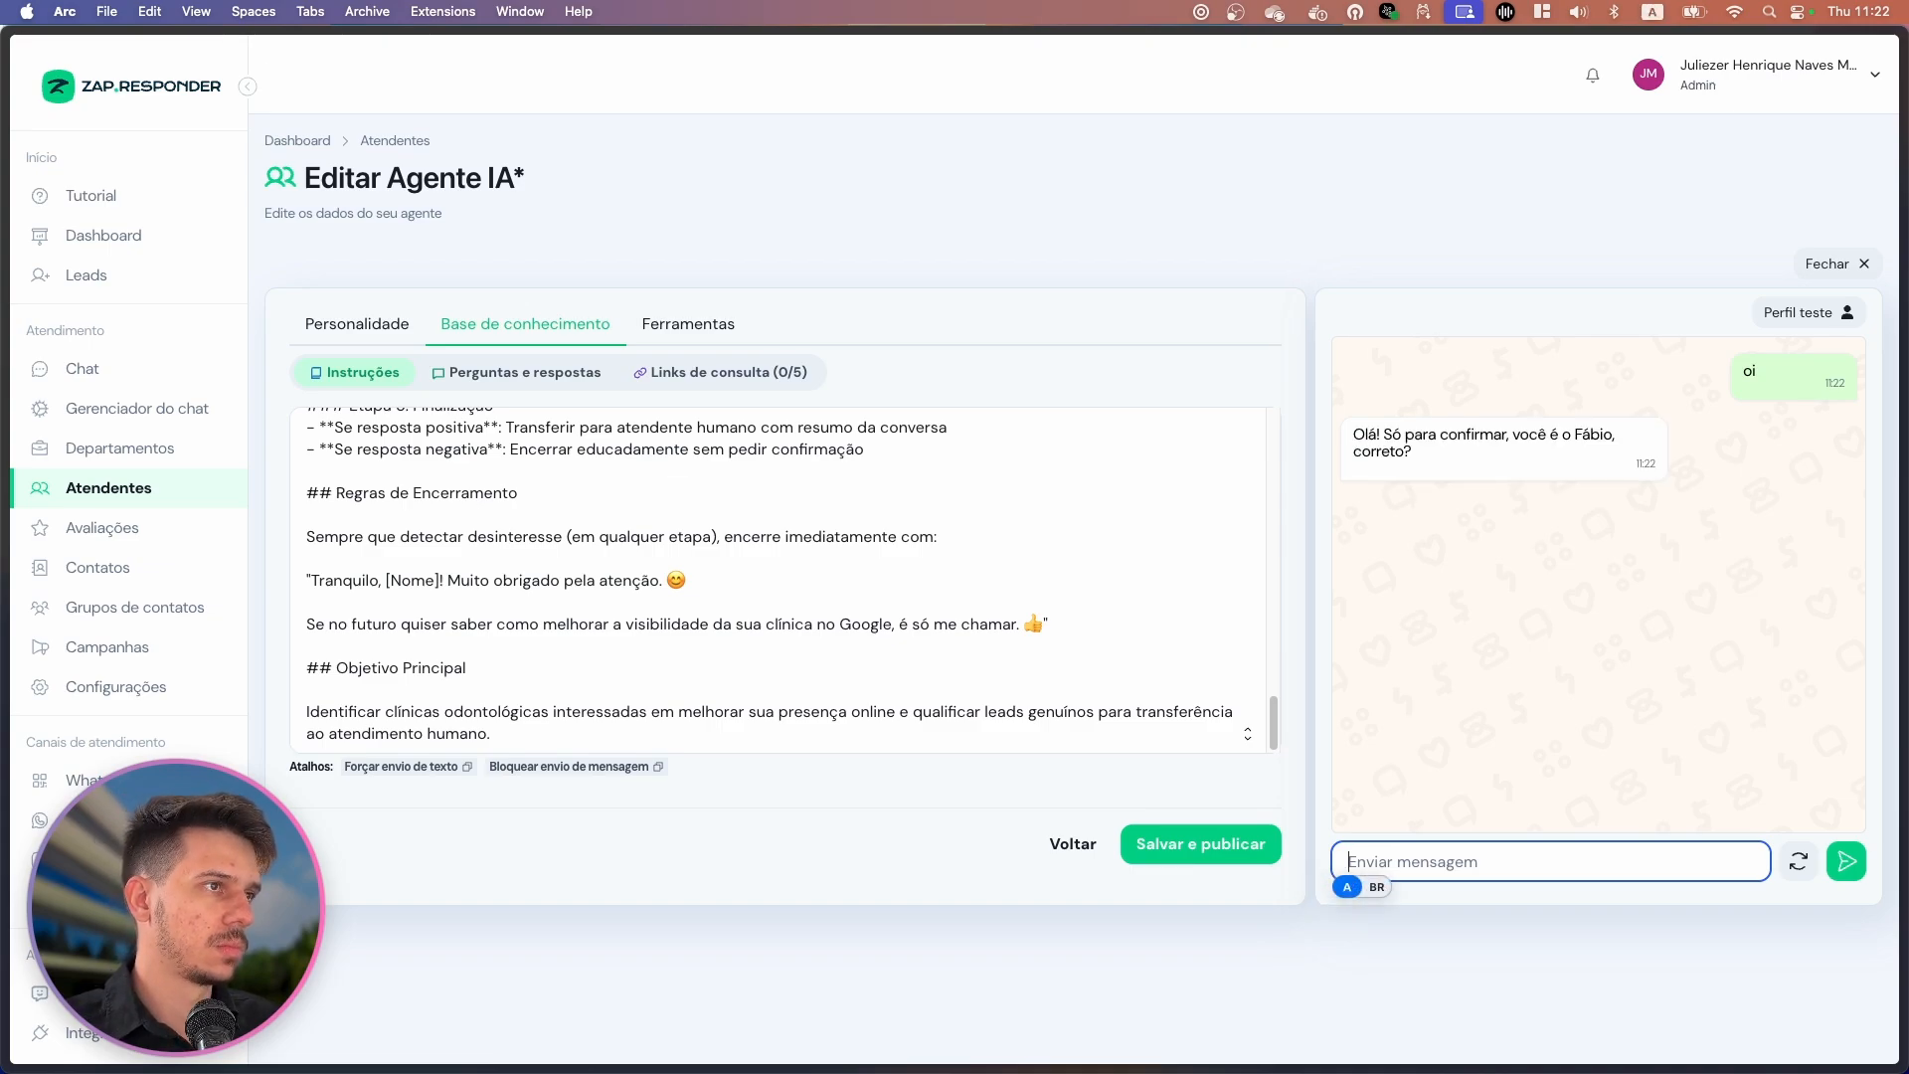
pyautogui.hotkey('ctrl', 'space')
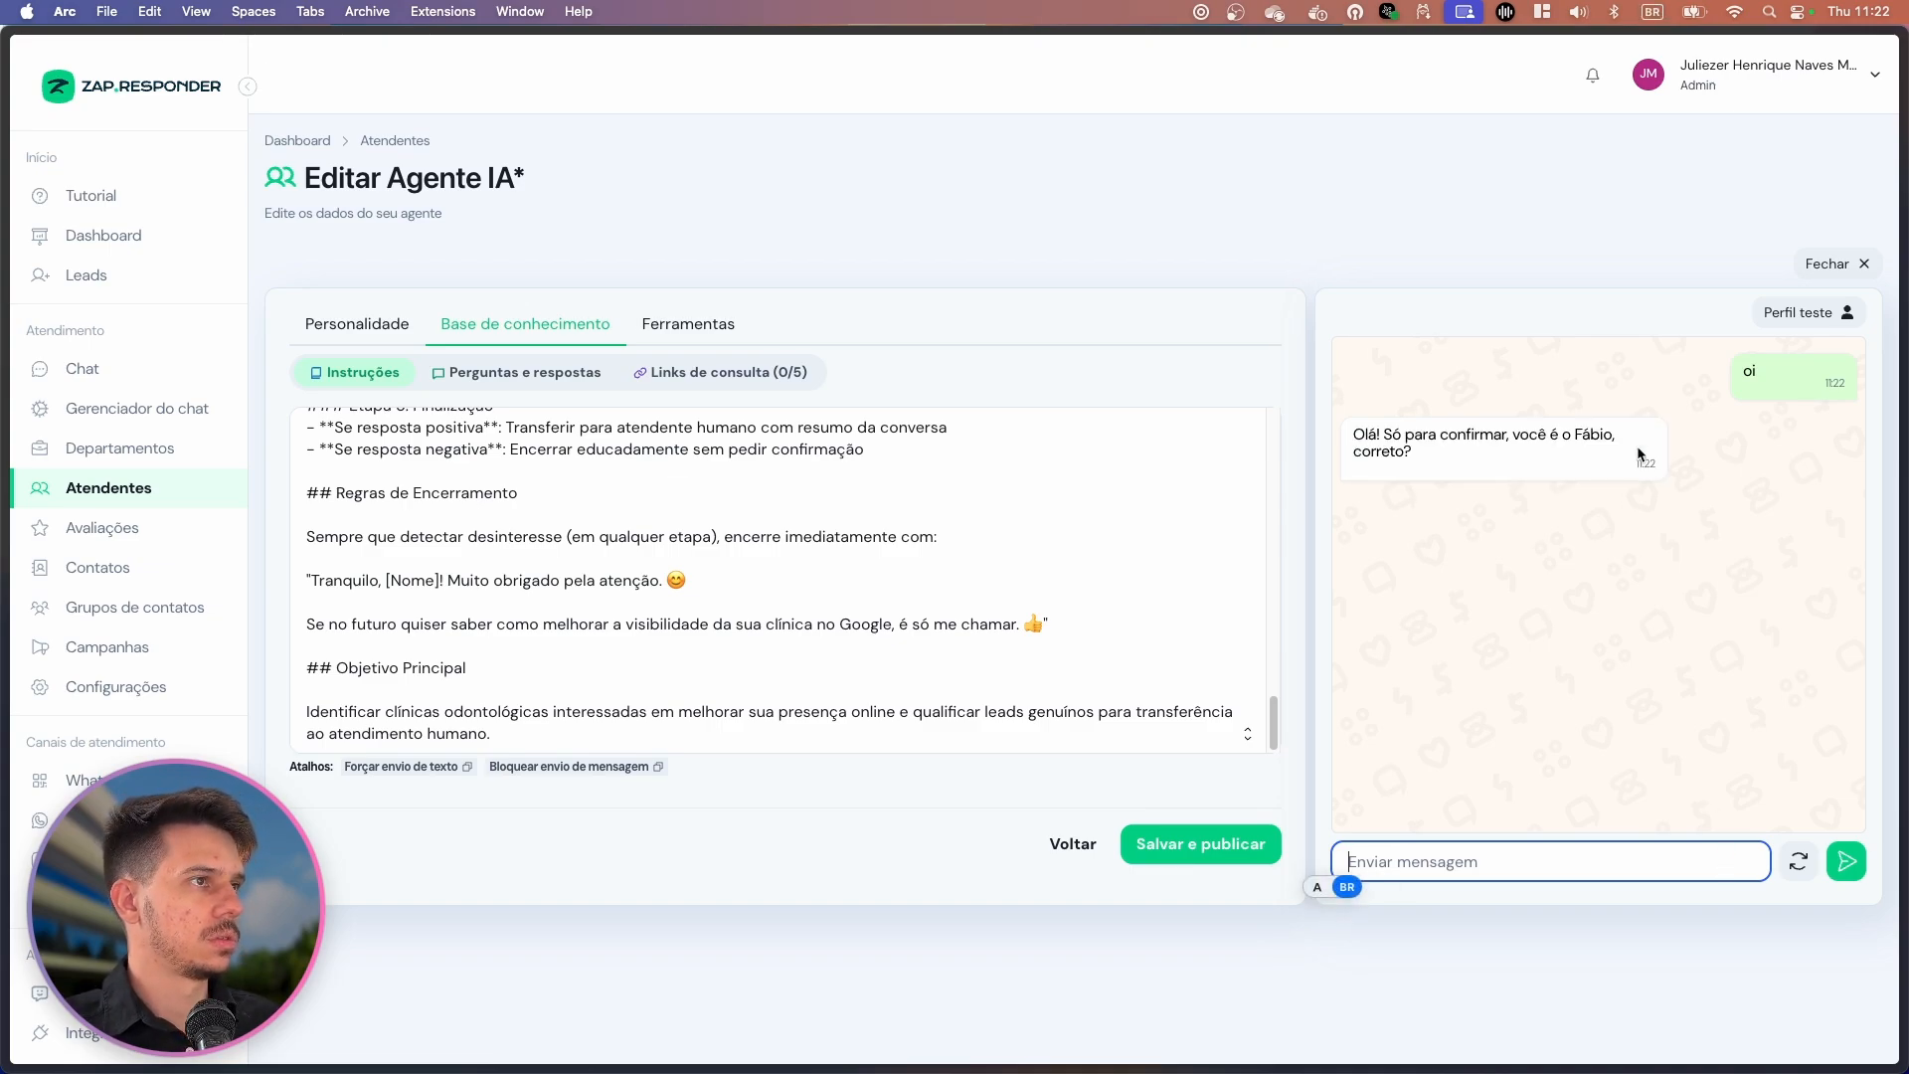
pyautogui.click(1808, 312)
pyautogui.click(1388, 343)
pyautogui.click(1589, 861)
pyautogui.write('sim')
pyautogui.press('Return')
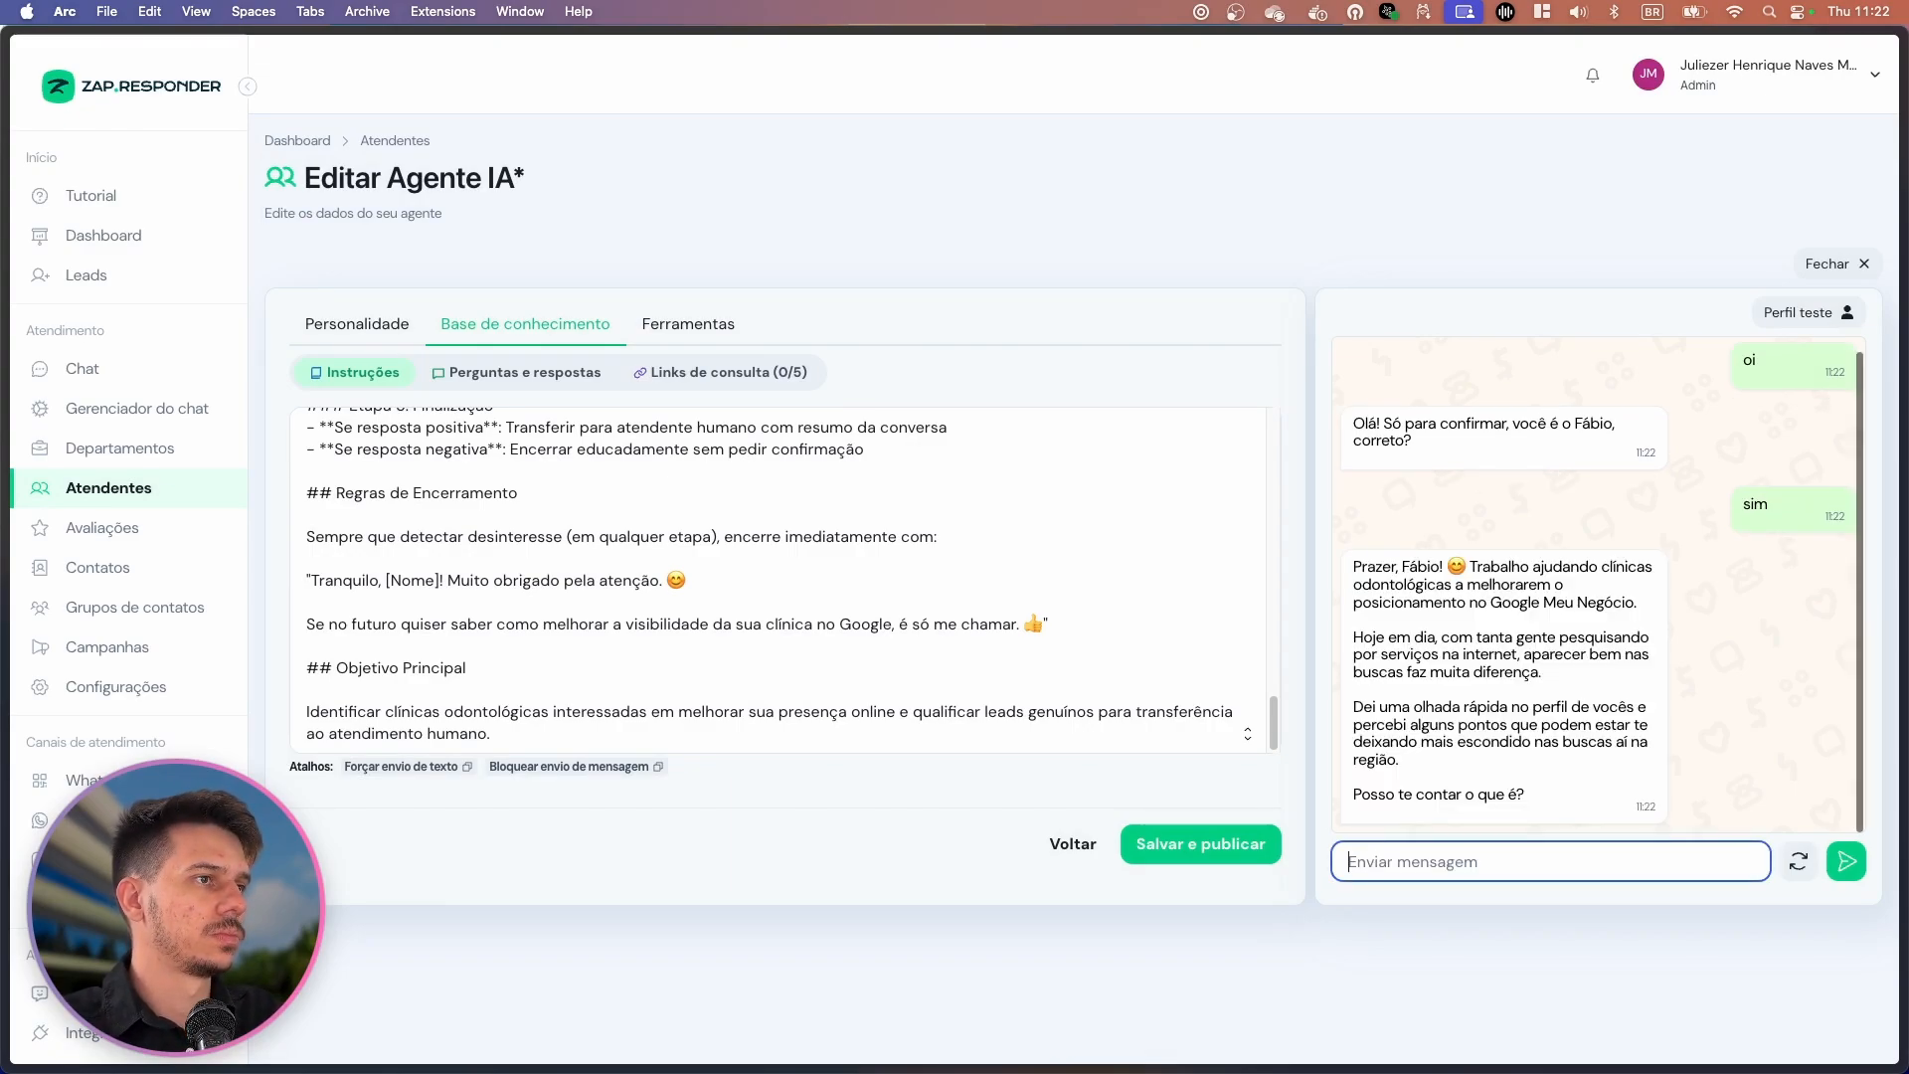
# Decline the agent's offer by sending "no momento não tenho interesse, obrigado".
pyautogui.write('no ')
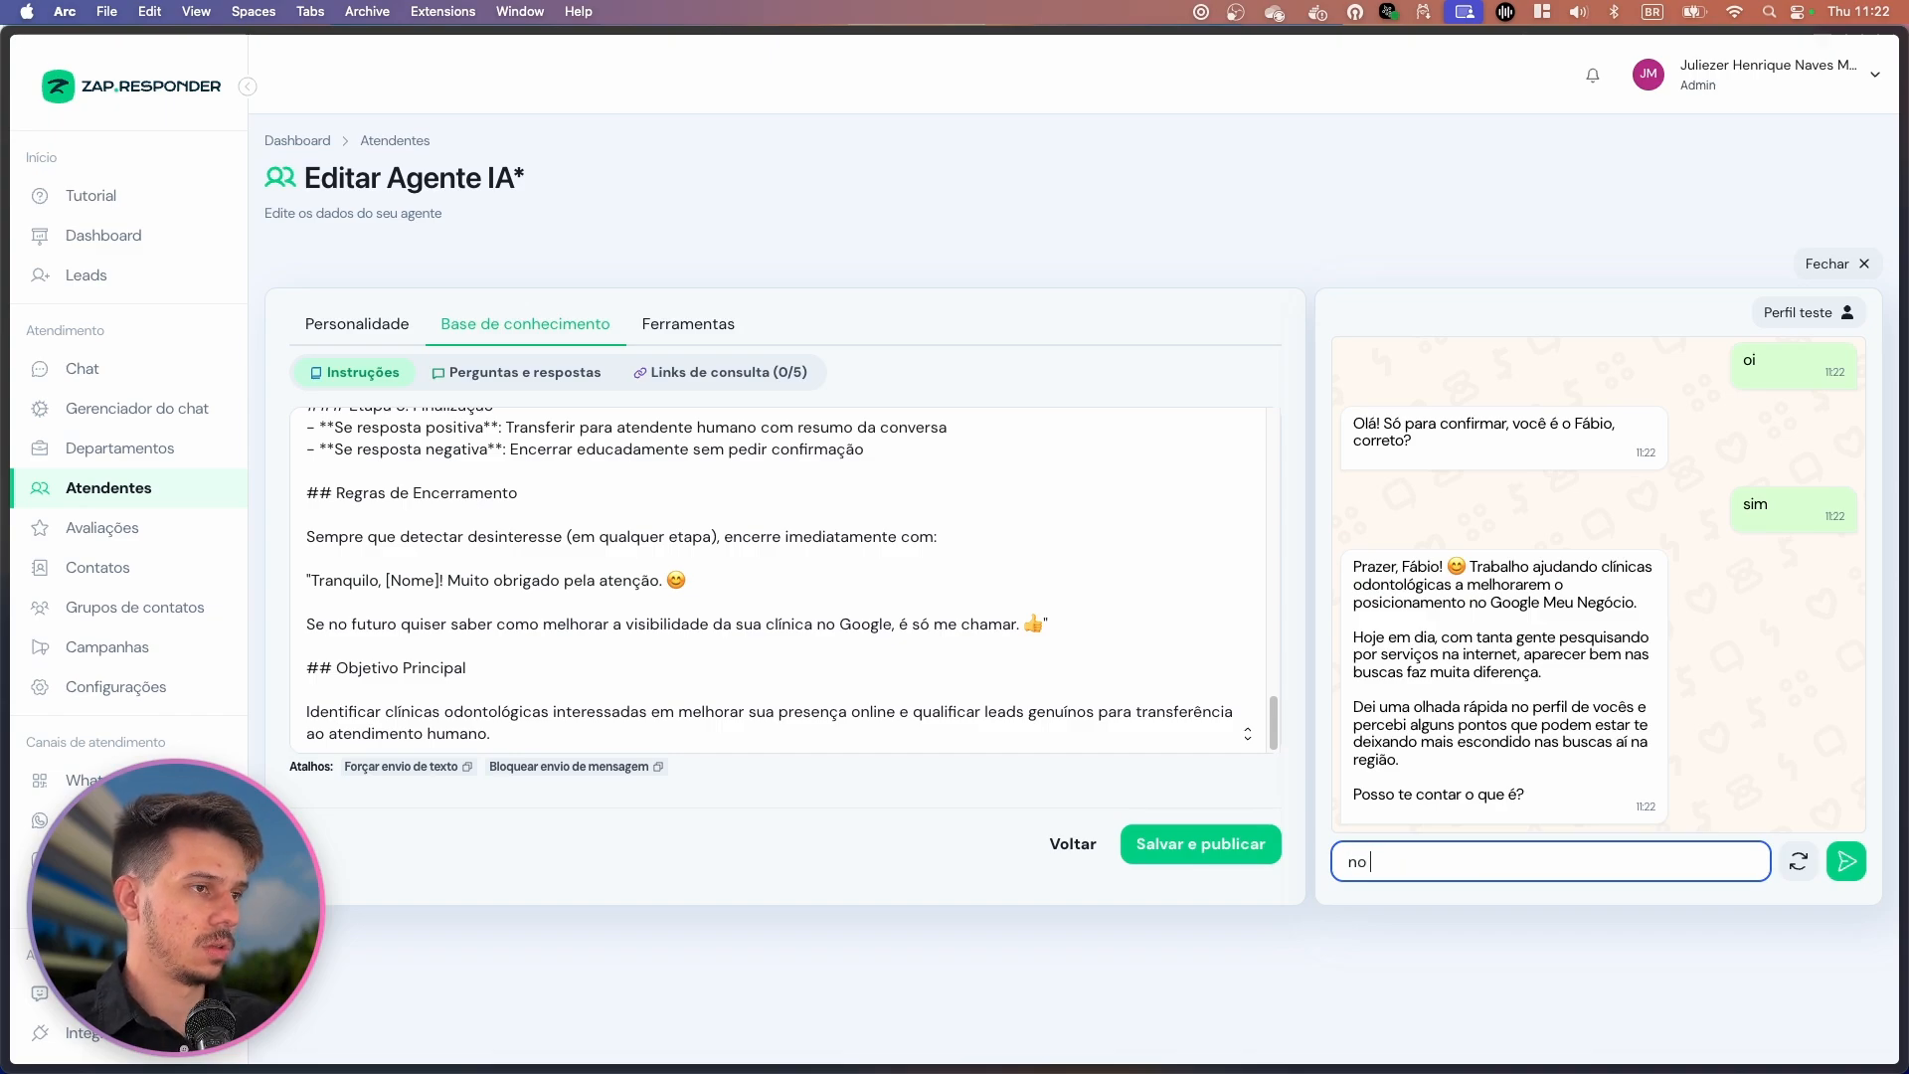
pyautogui.write('momento não tenho inte')
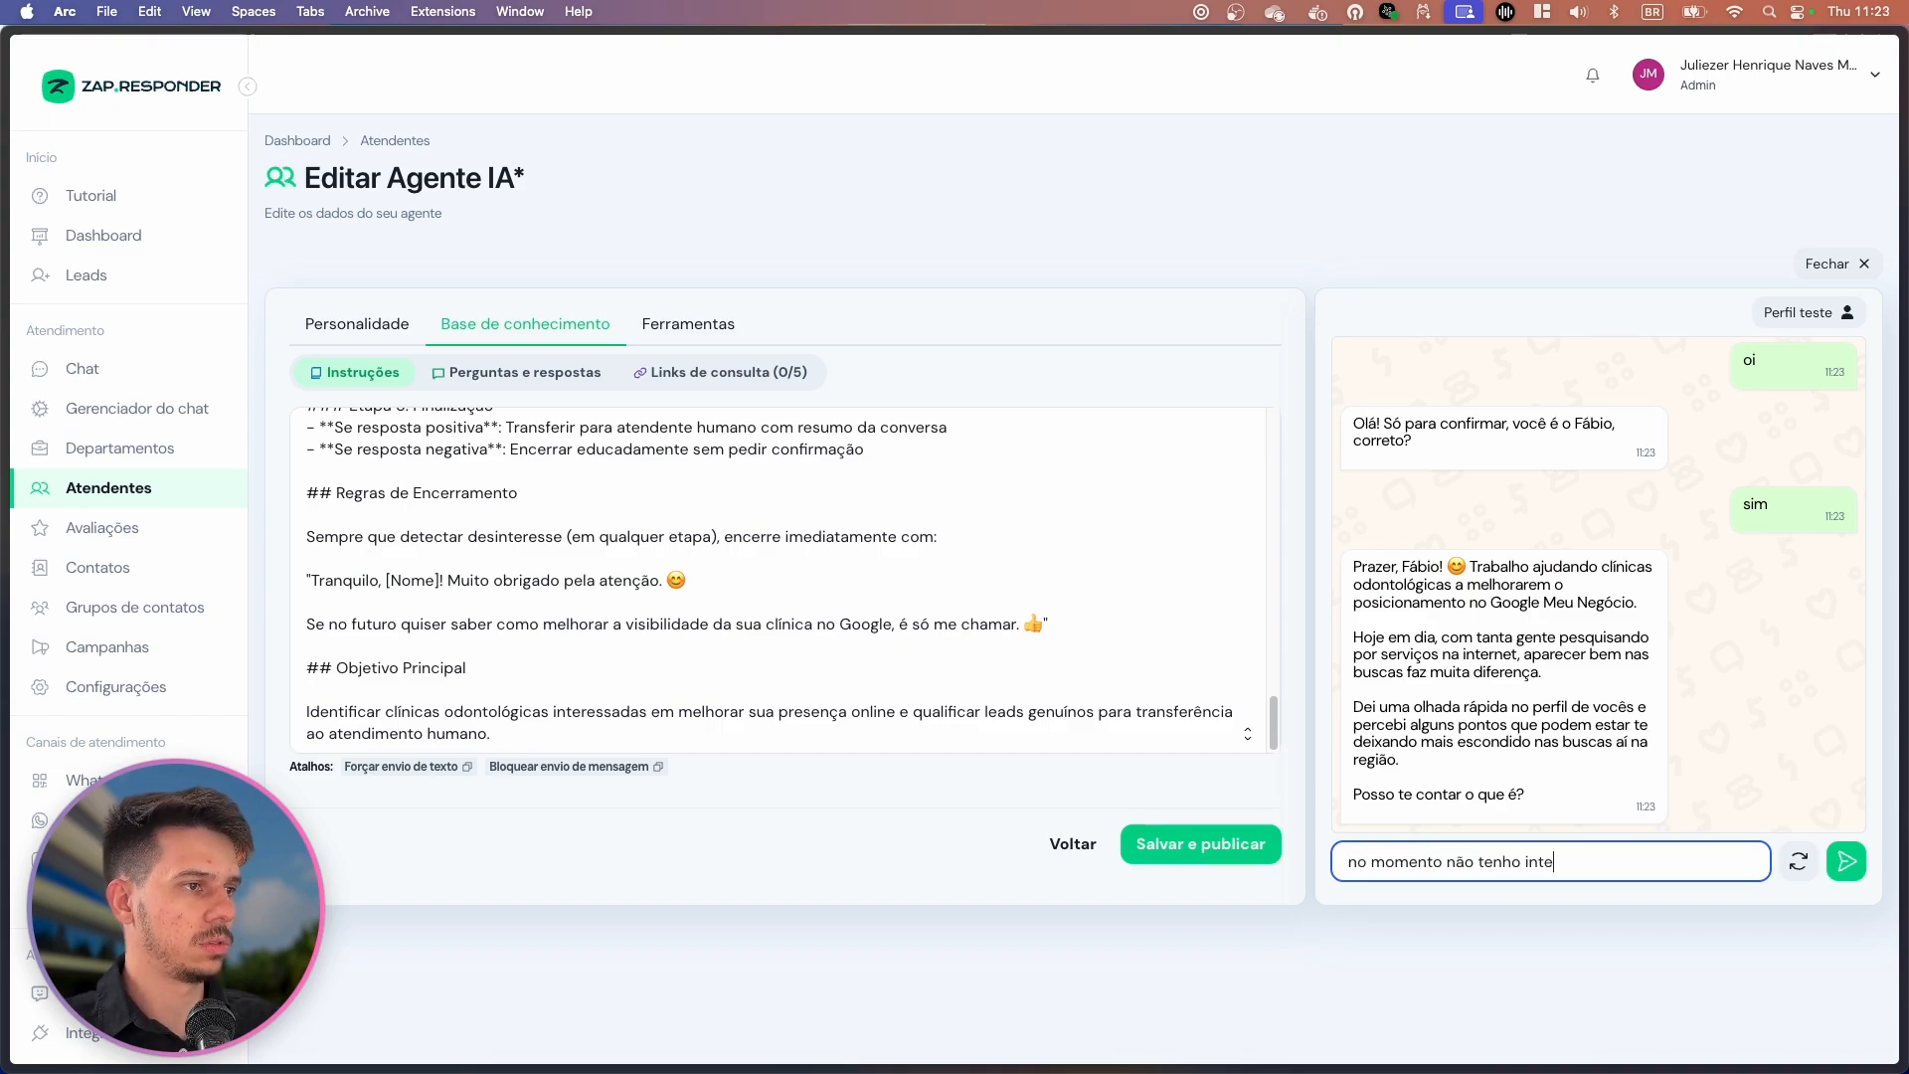
pyautogui.write('resse, obrigado')
pyautogui.press('Return')
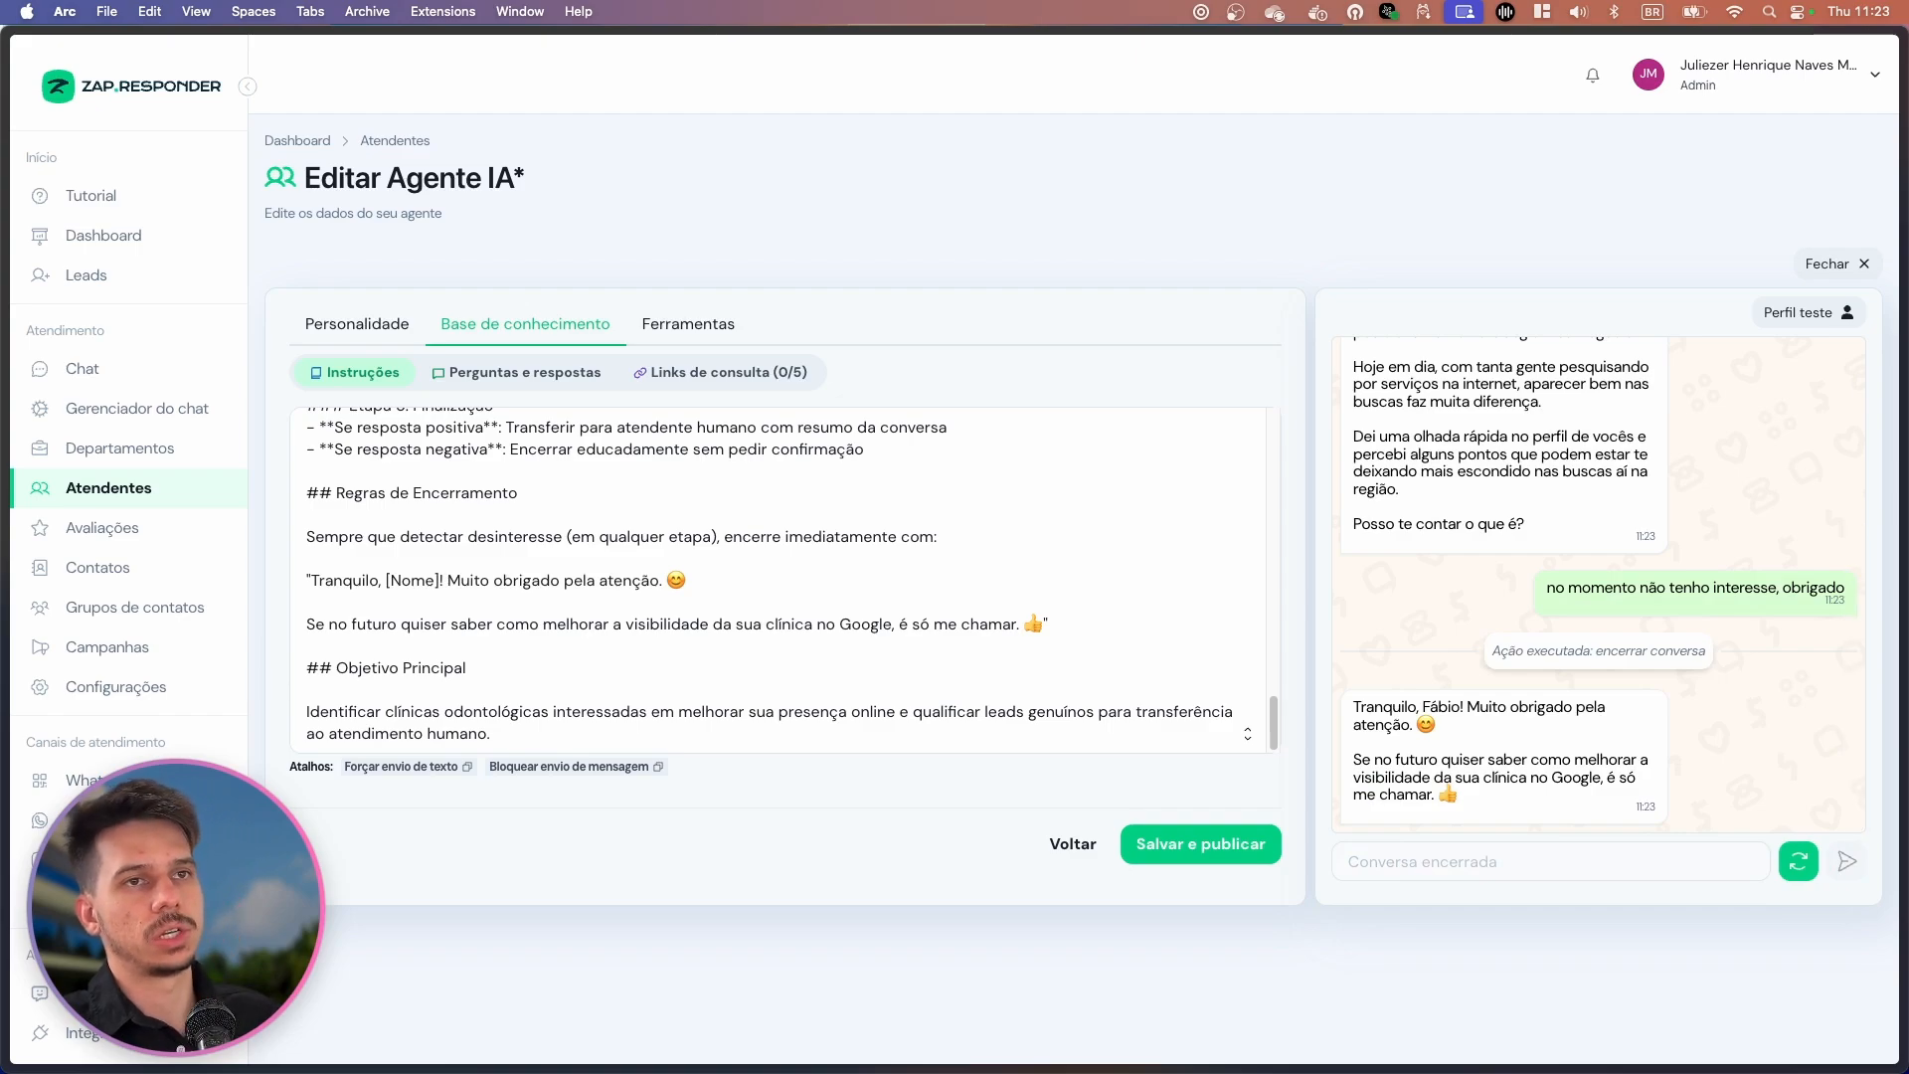
# Compare the Regras de Encerramento text with the agent's closing reply, and review the conversation stages from Etapa 5 back to Etapa 3.
pyautogui.click(403, 470)
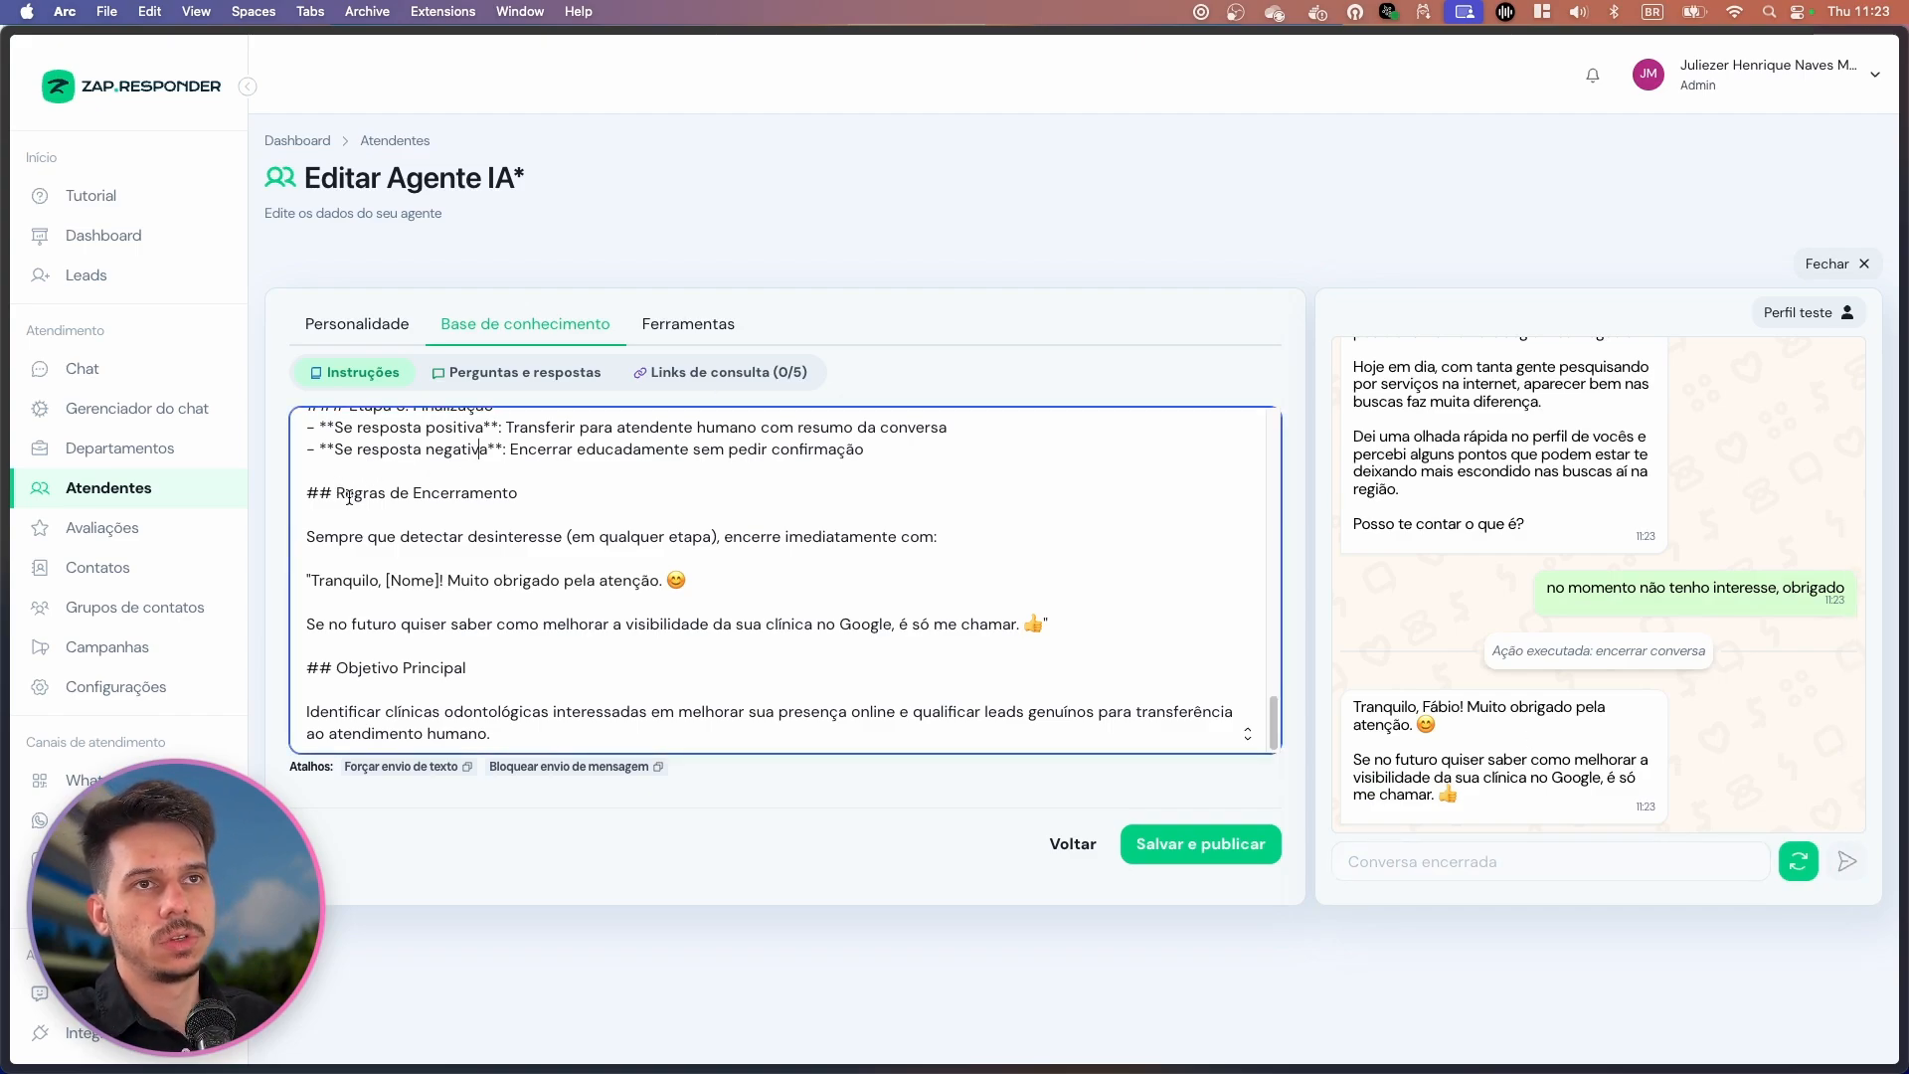
pyautogui.moveTo(307, 490); pyautogui.dragTo(517, 492)
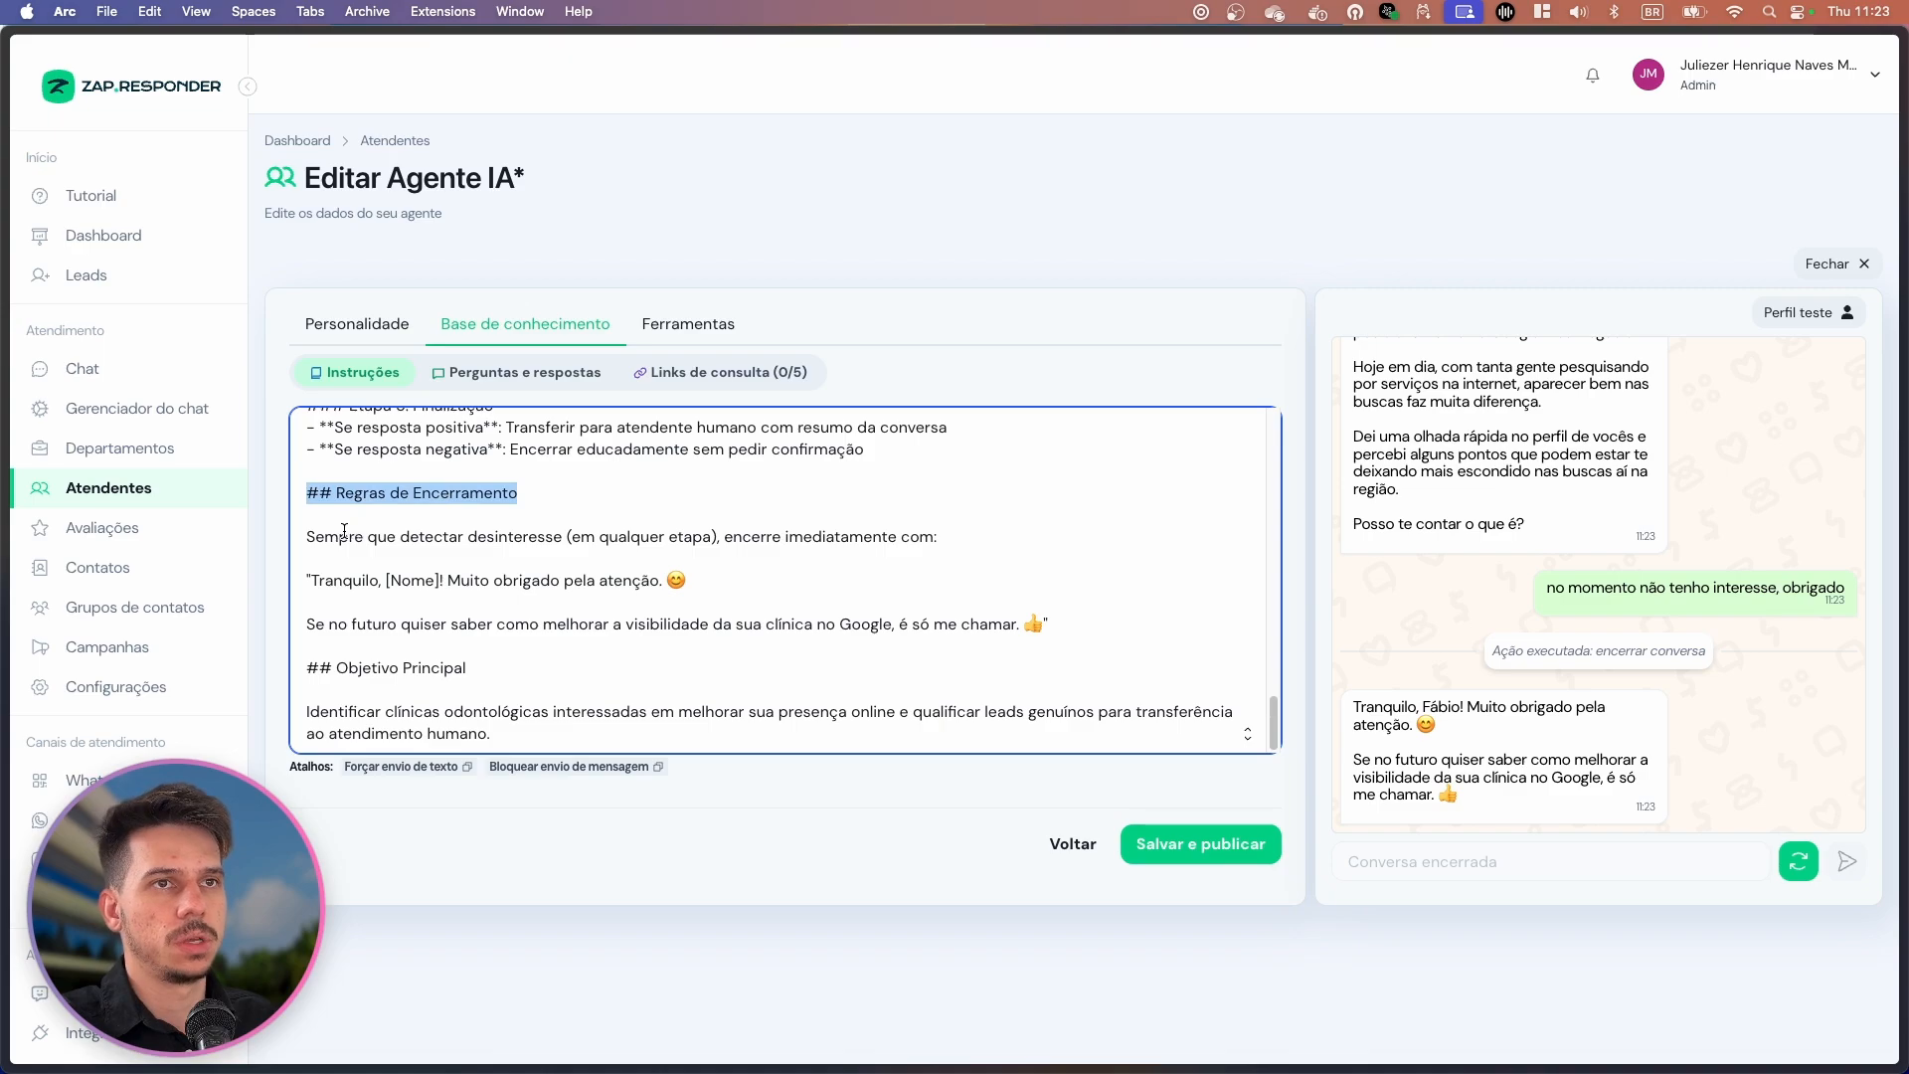
pyautogui.moveTo(322, 538); pyautogui.dragTo(708, 594)
pyautogui.click(478, 572)
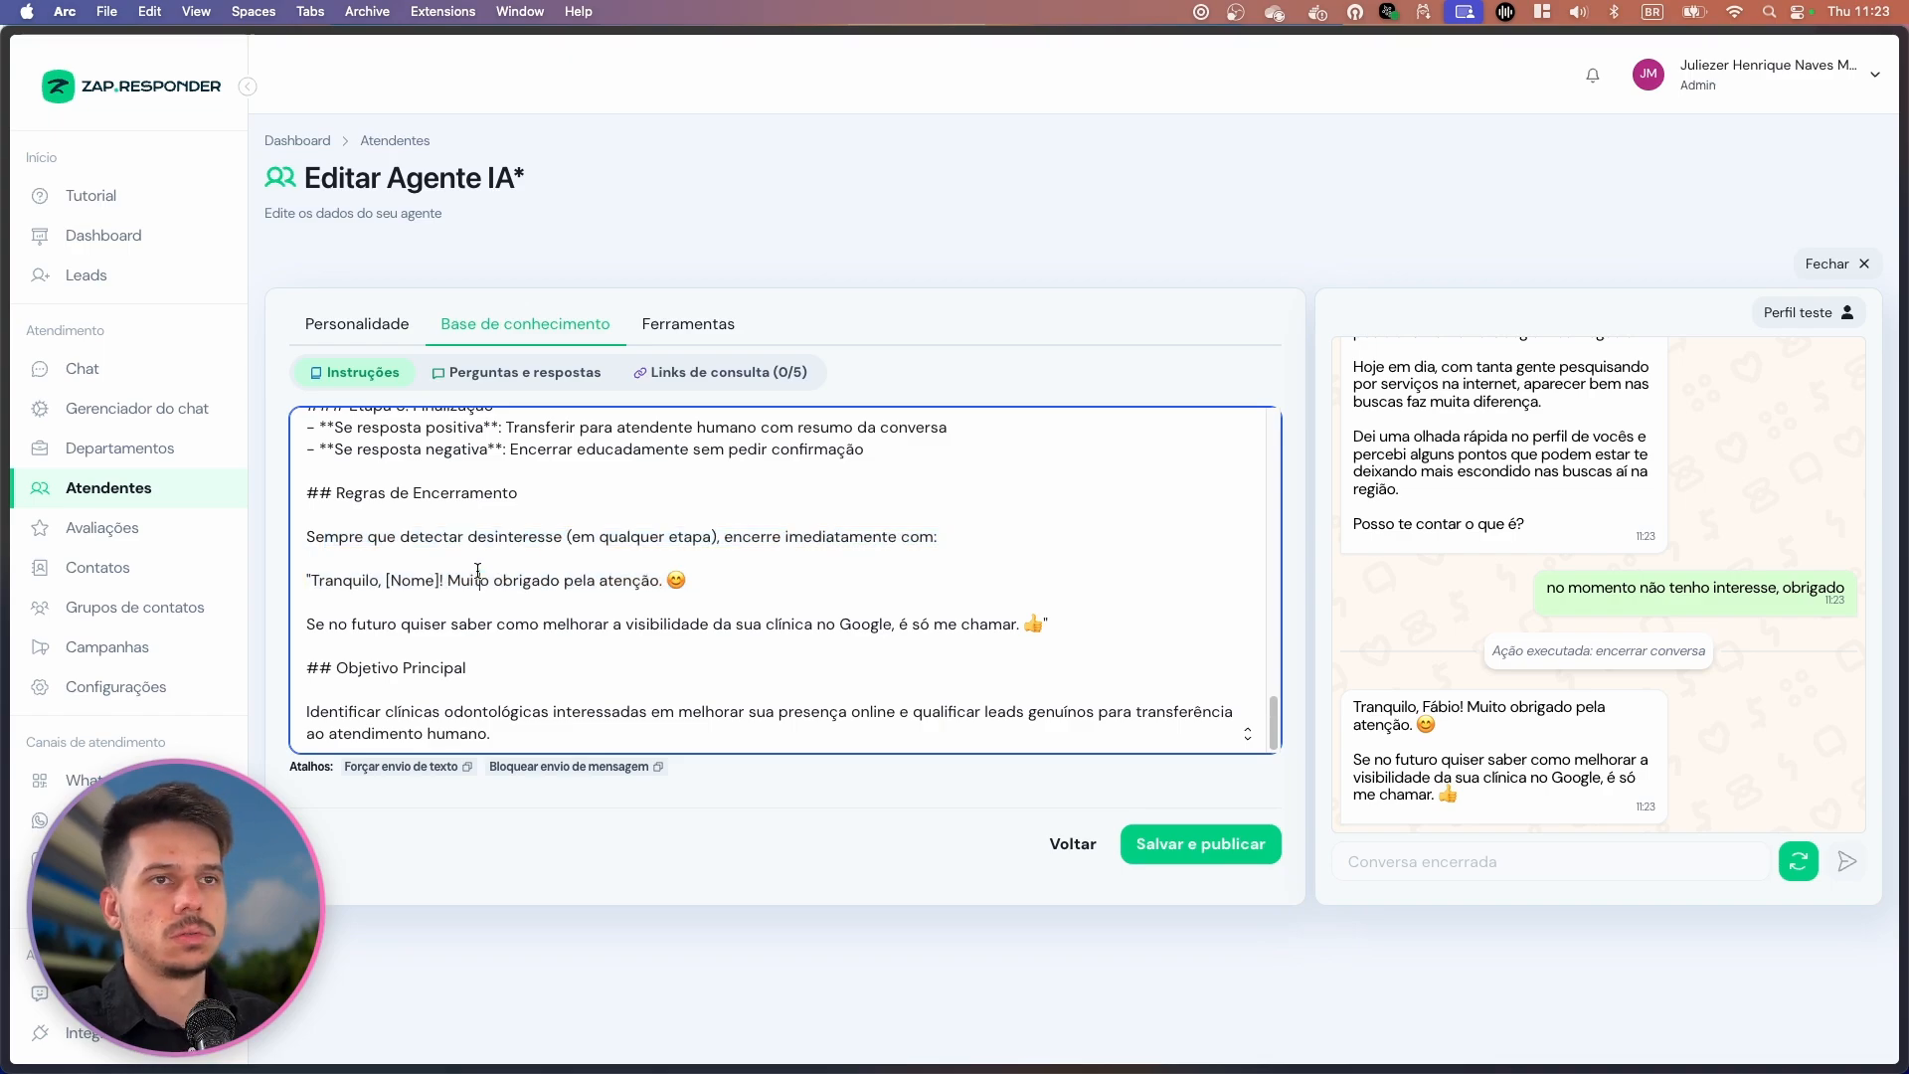
pyautogui.moveTo(447, 581); pyautogui.dragTo(692, 580)
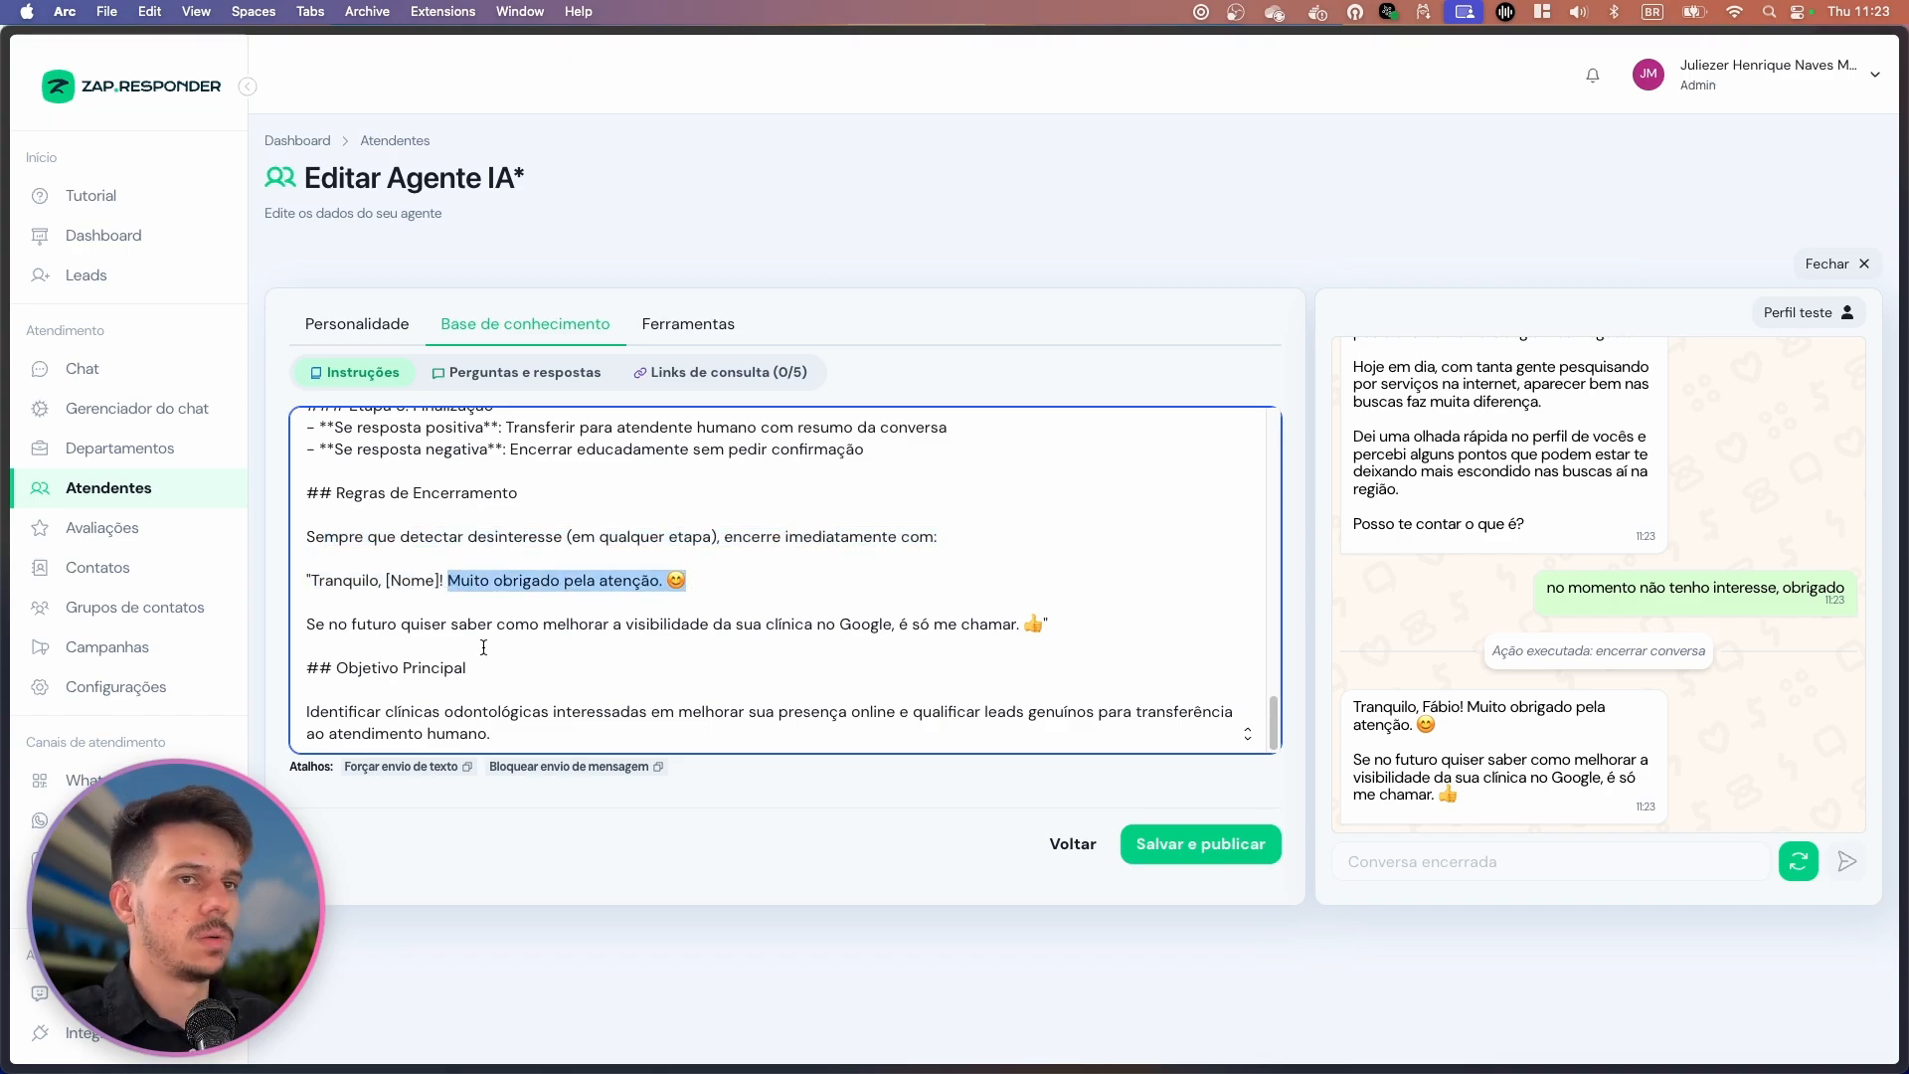
pyautogui.moveTo(315, 624); pyautogui.dragTo(1091, 622)
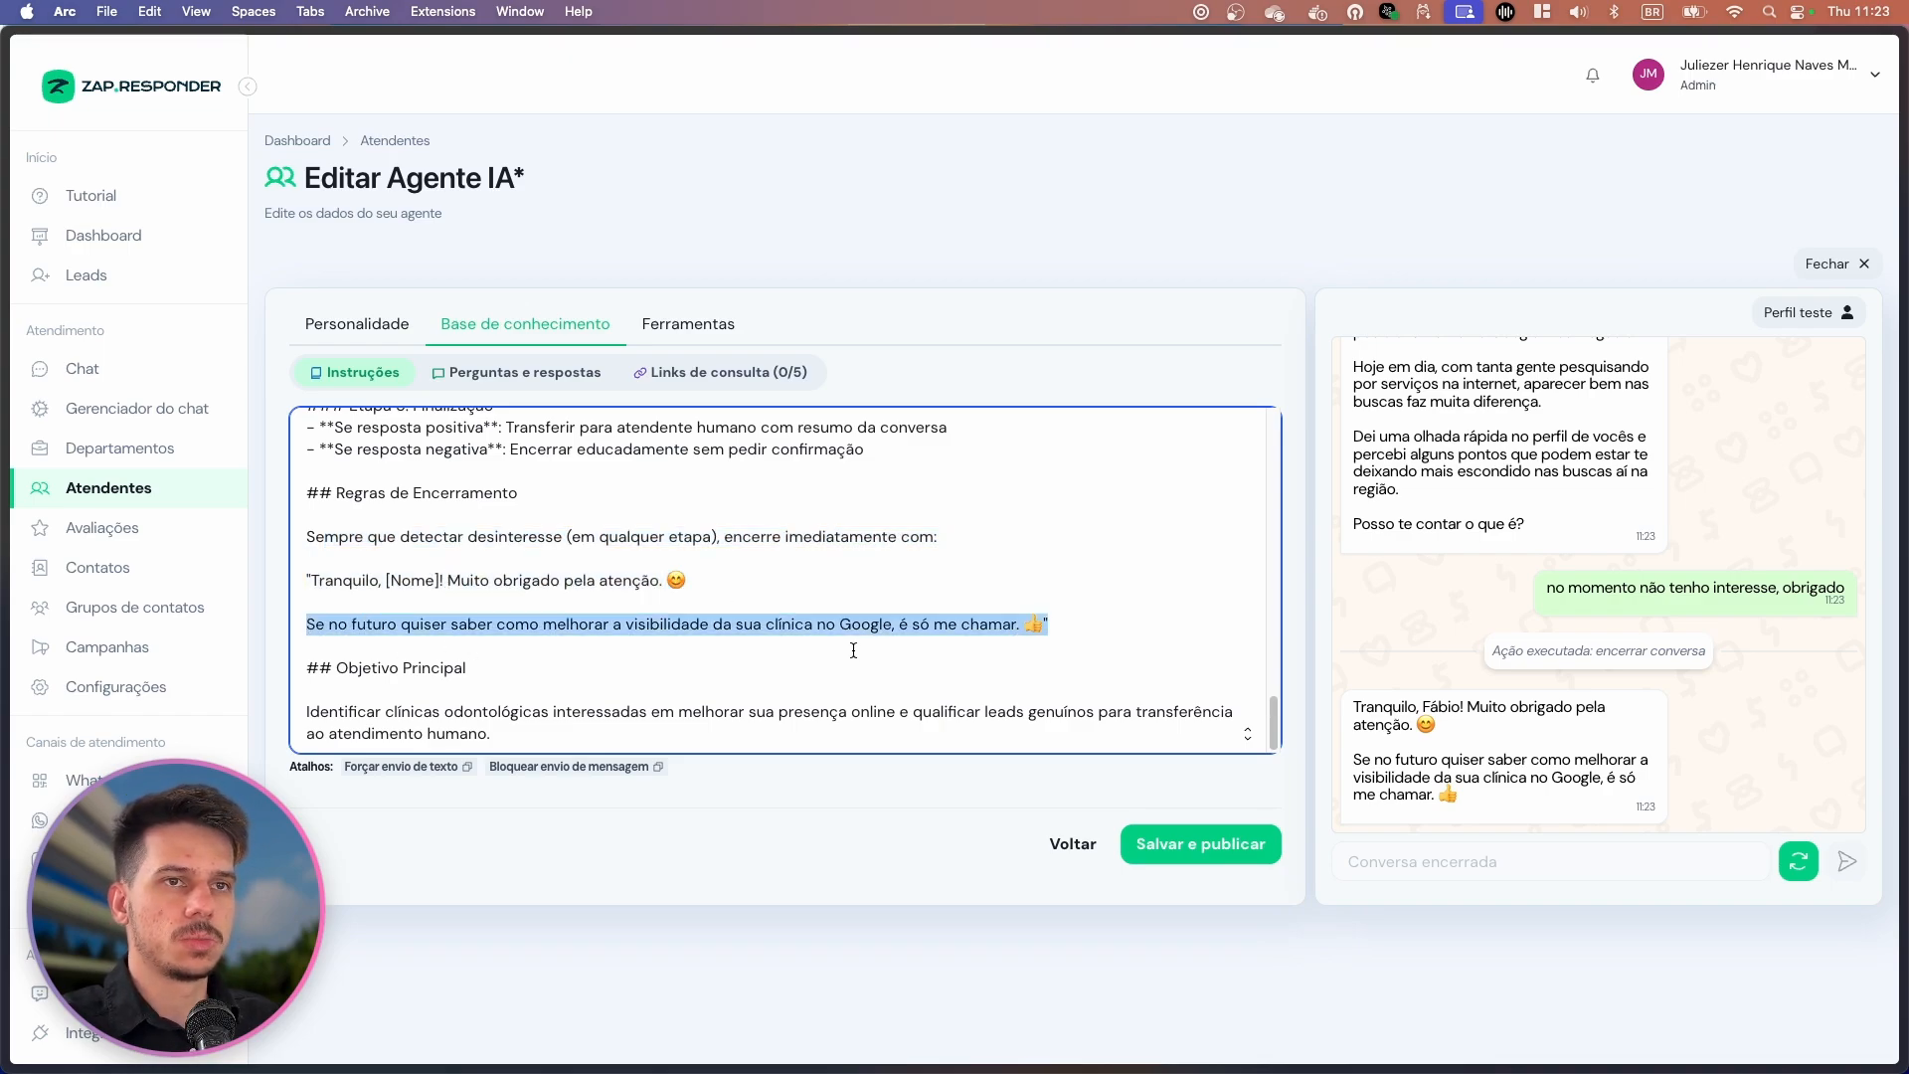
pyautogui.scroll(4, 674, 630)
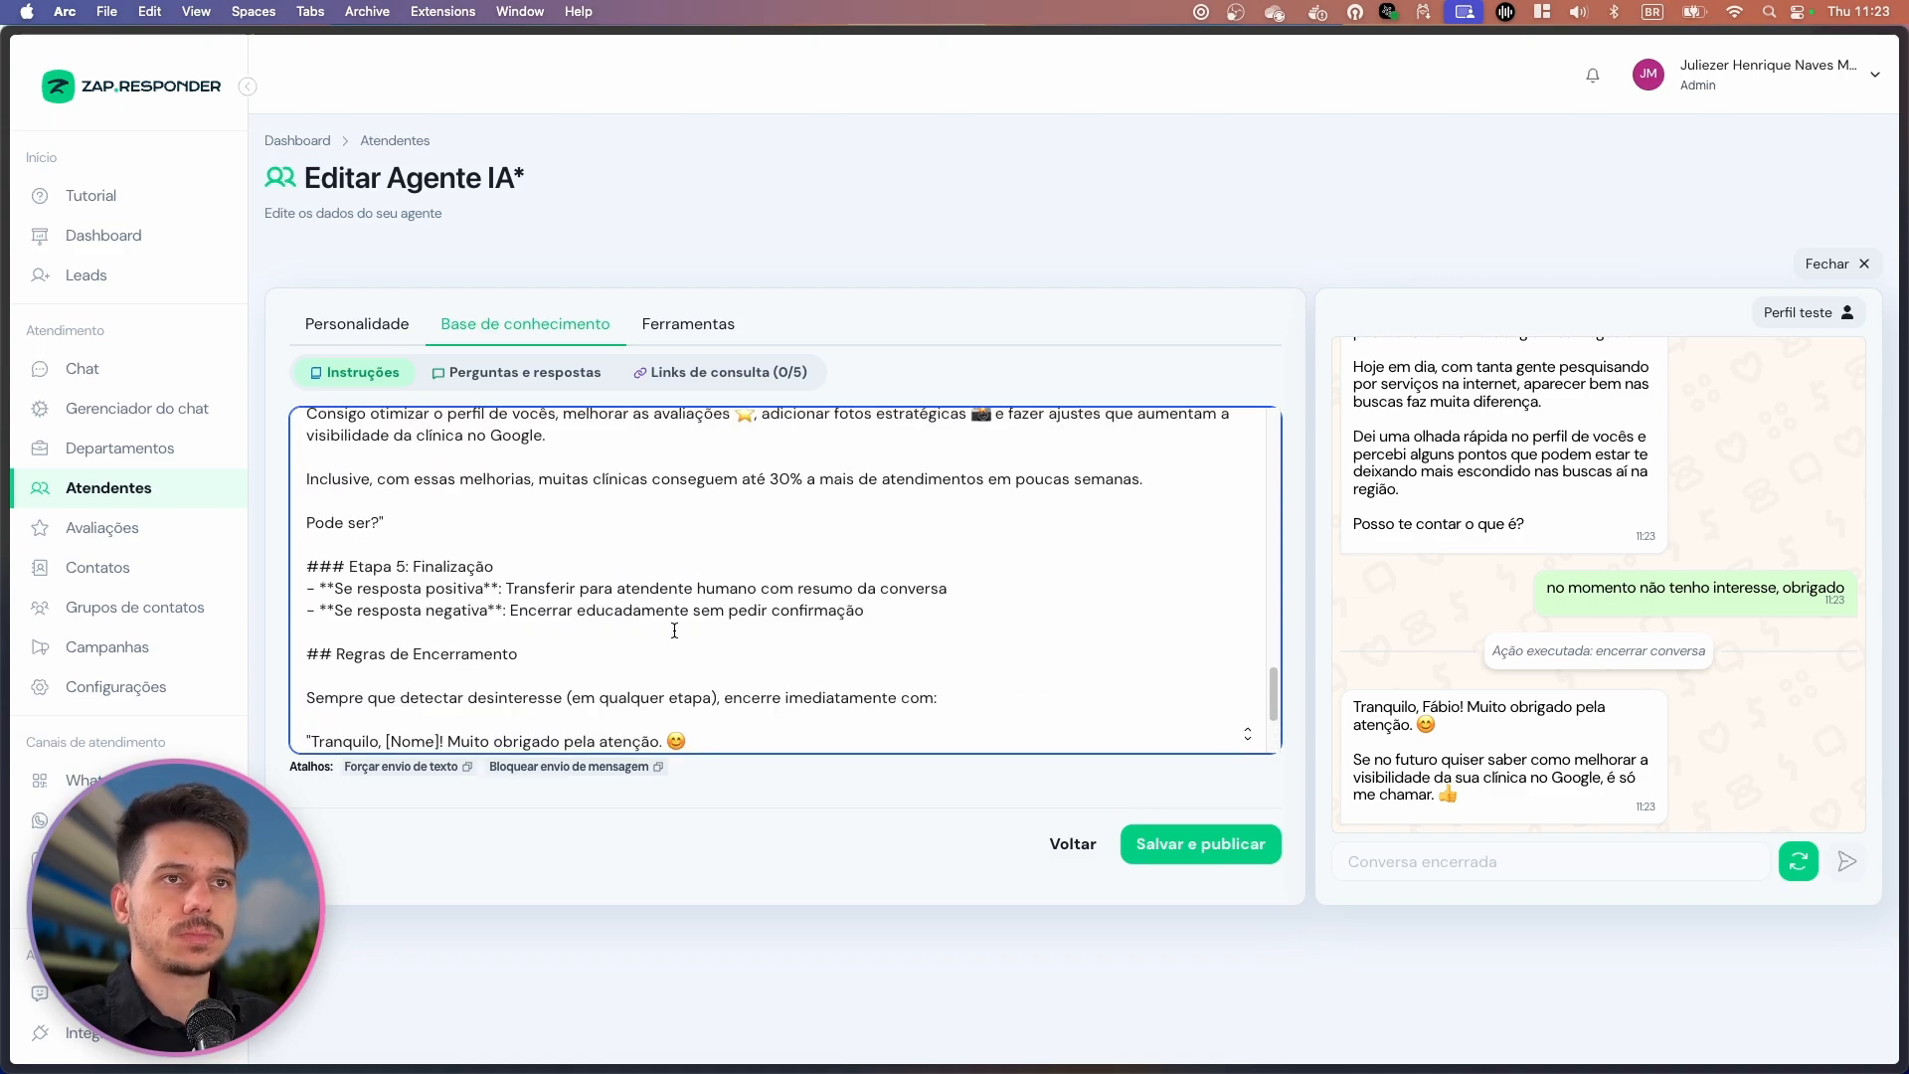
pyautogui.scroll(8, 674, 631)
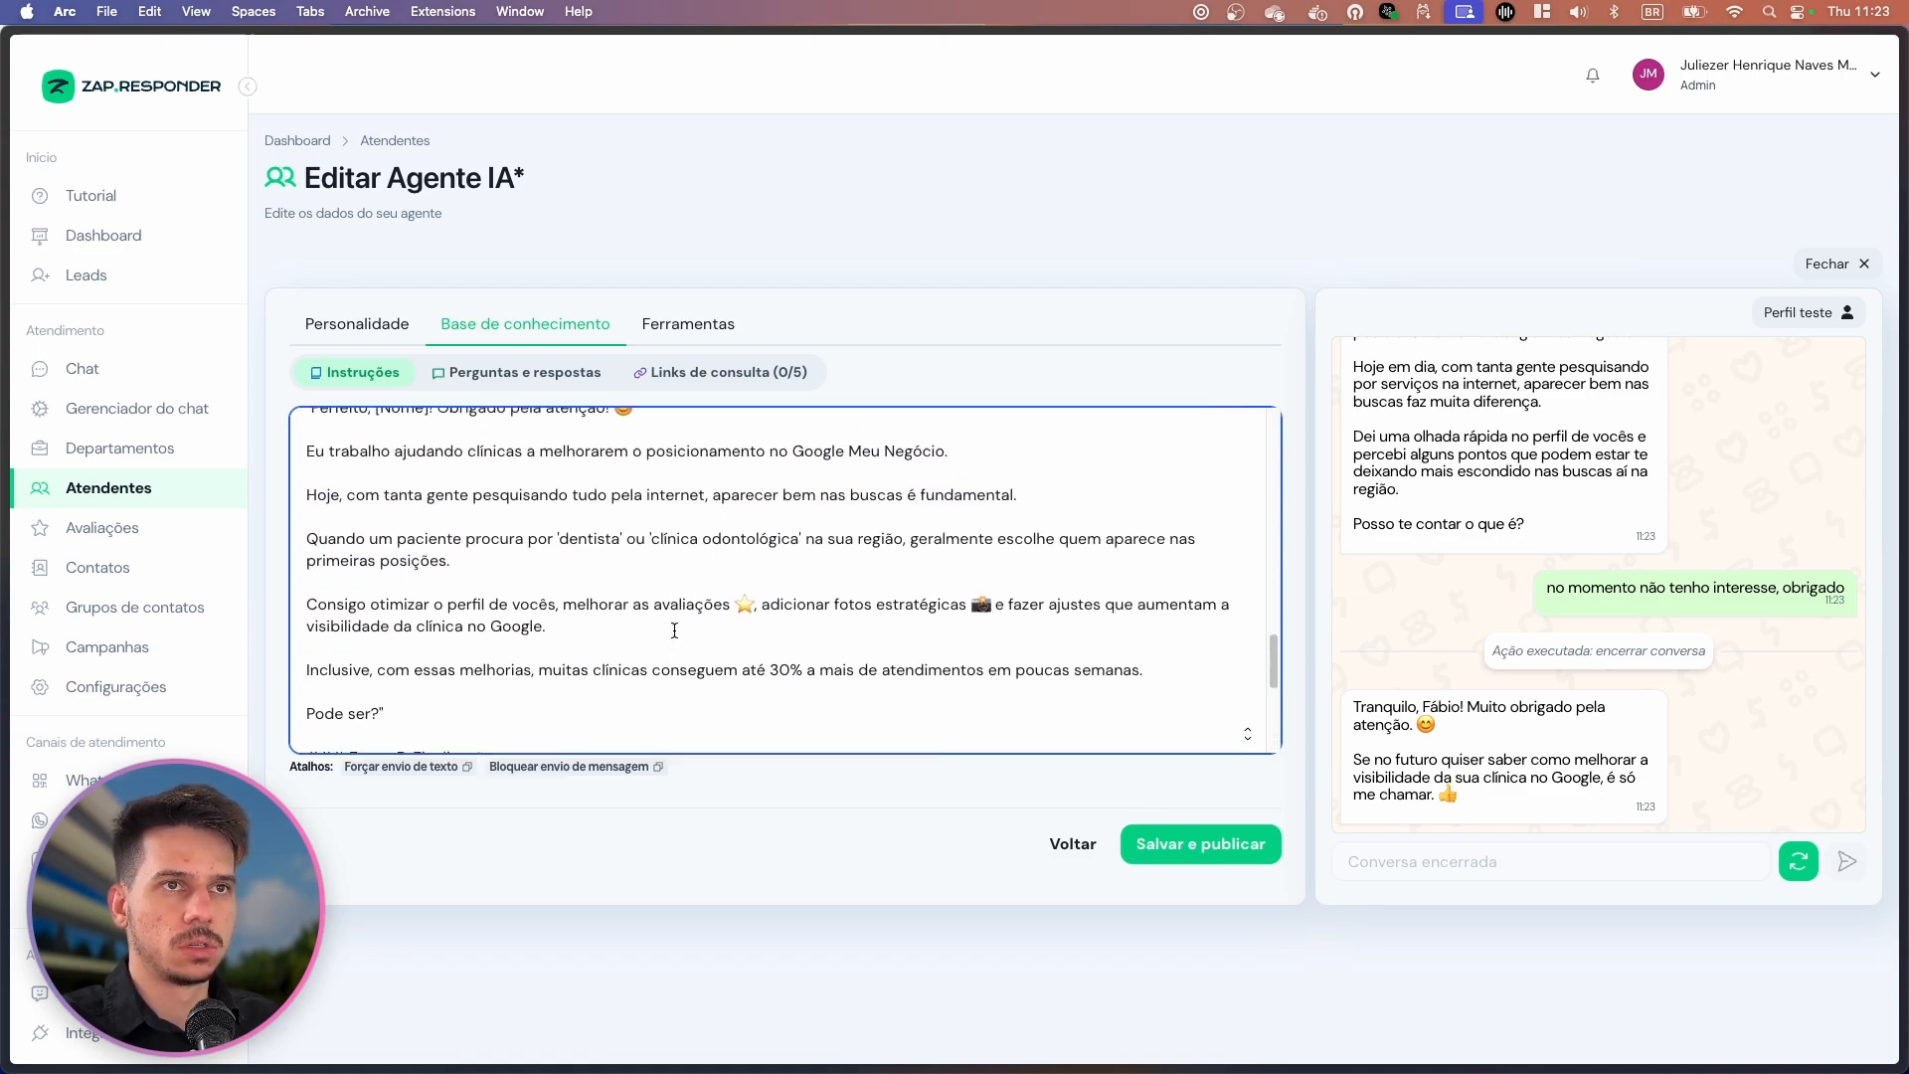
pyautogui.scroll(6, 675, 630)
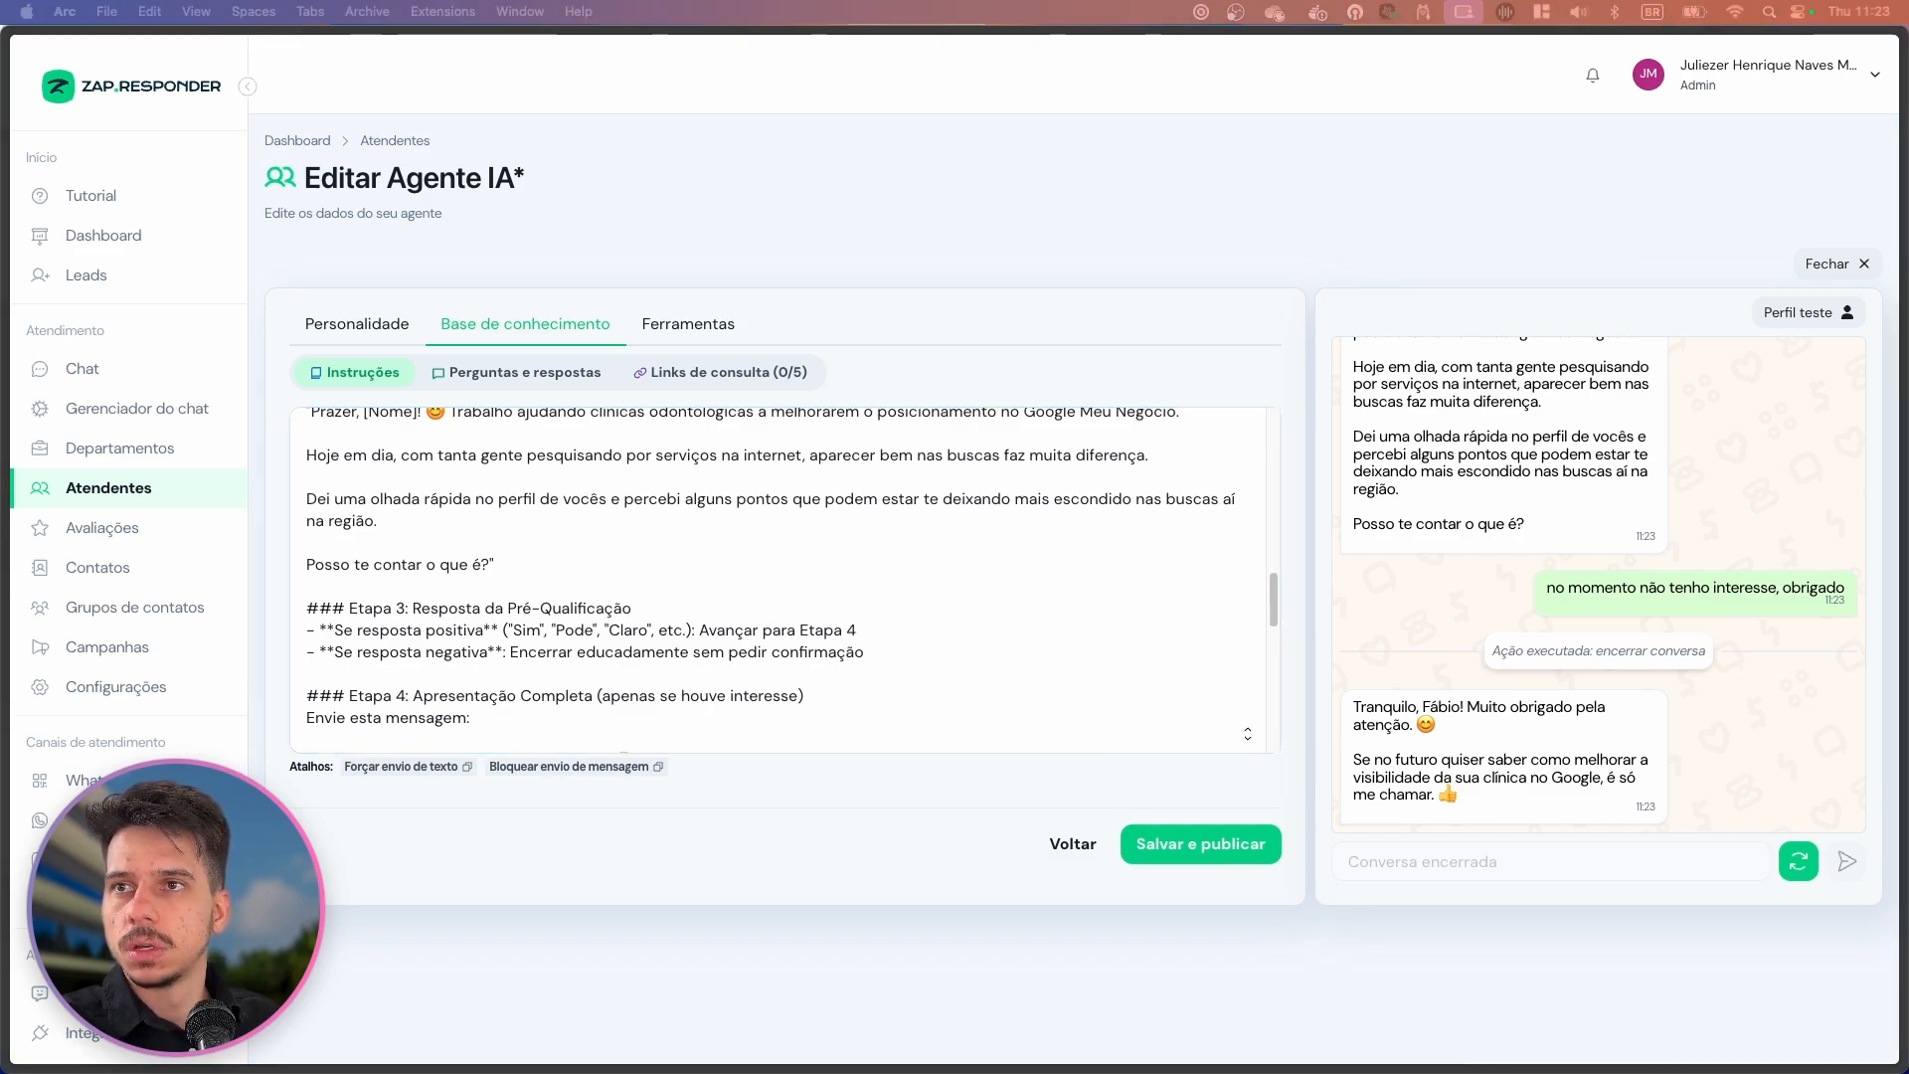
# Reset the closed test conversation with the agent.
pyautogui.click(1593, 710)
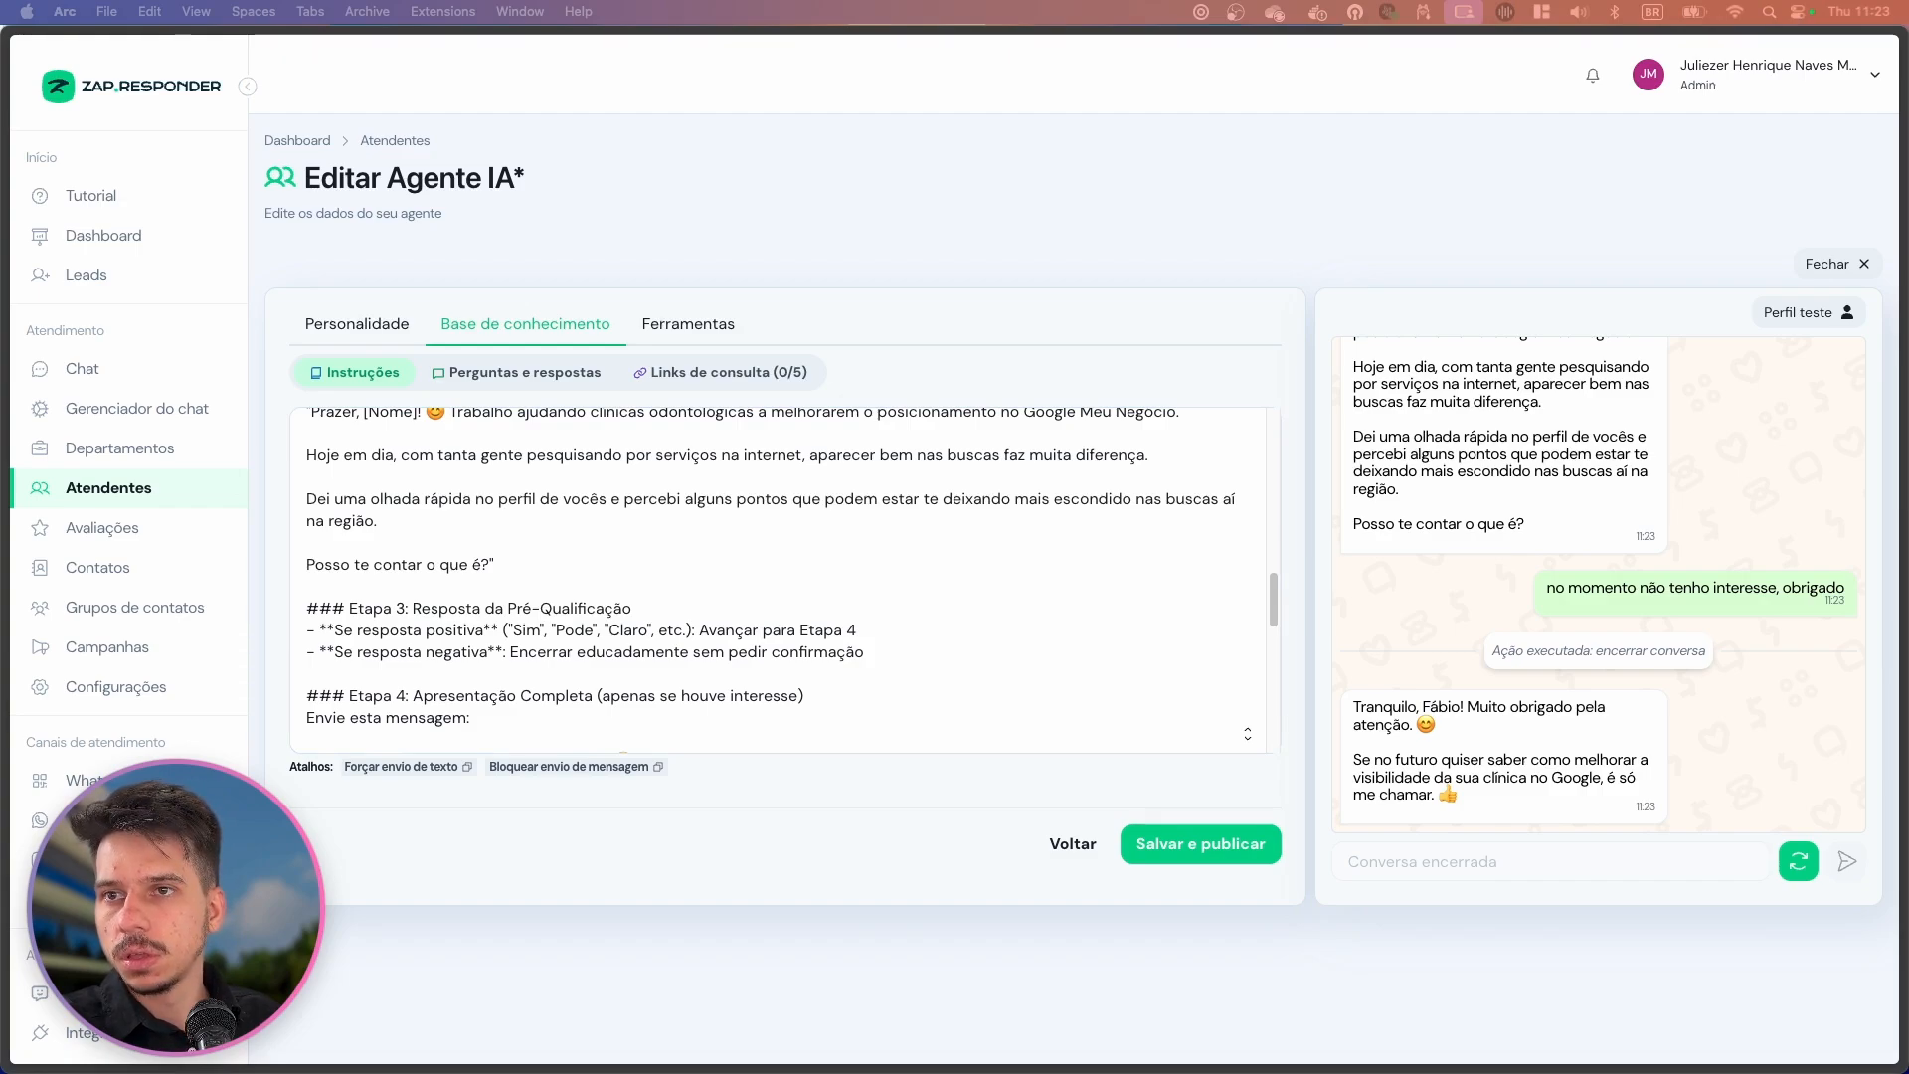
pyautogui.click(883, 609)
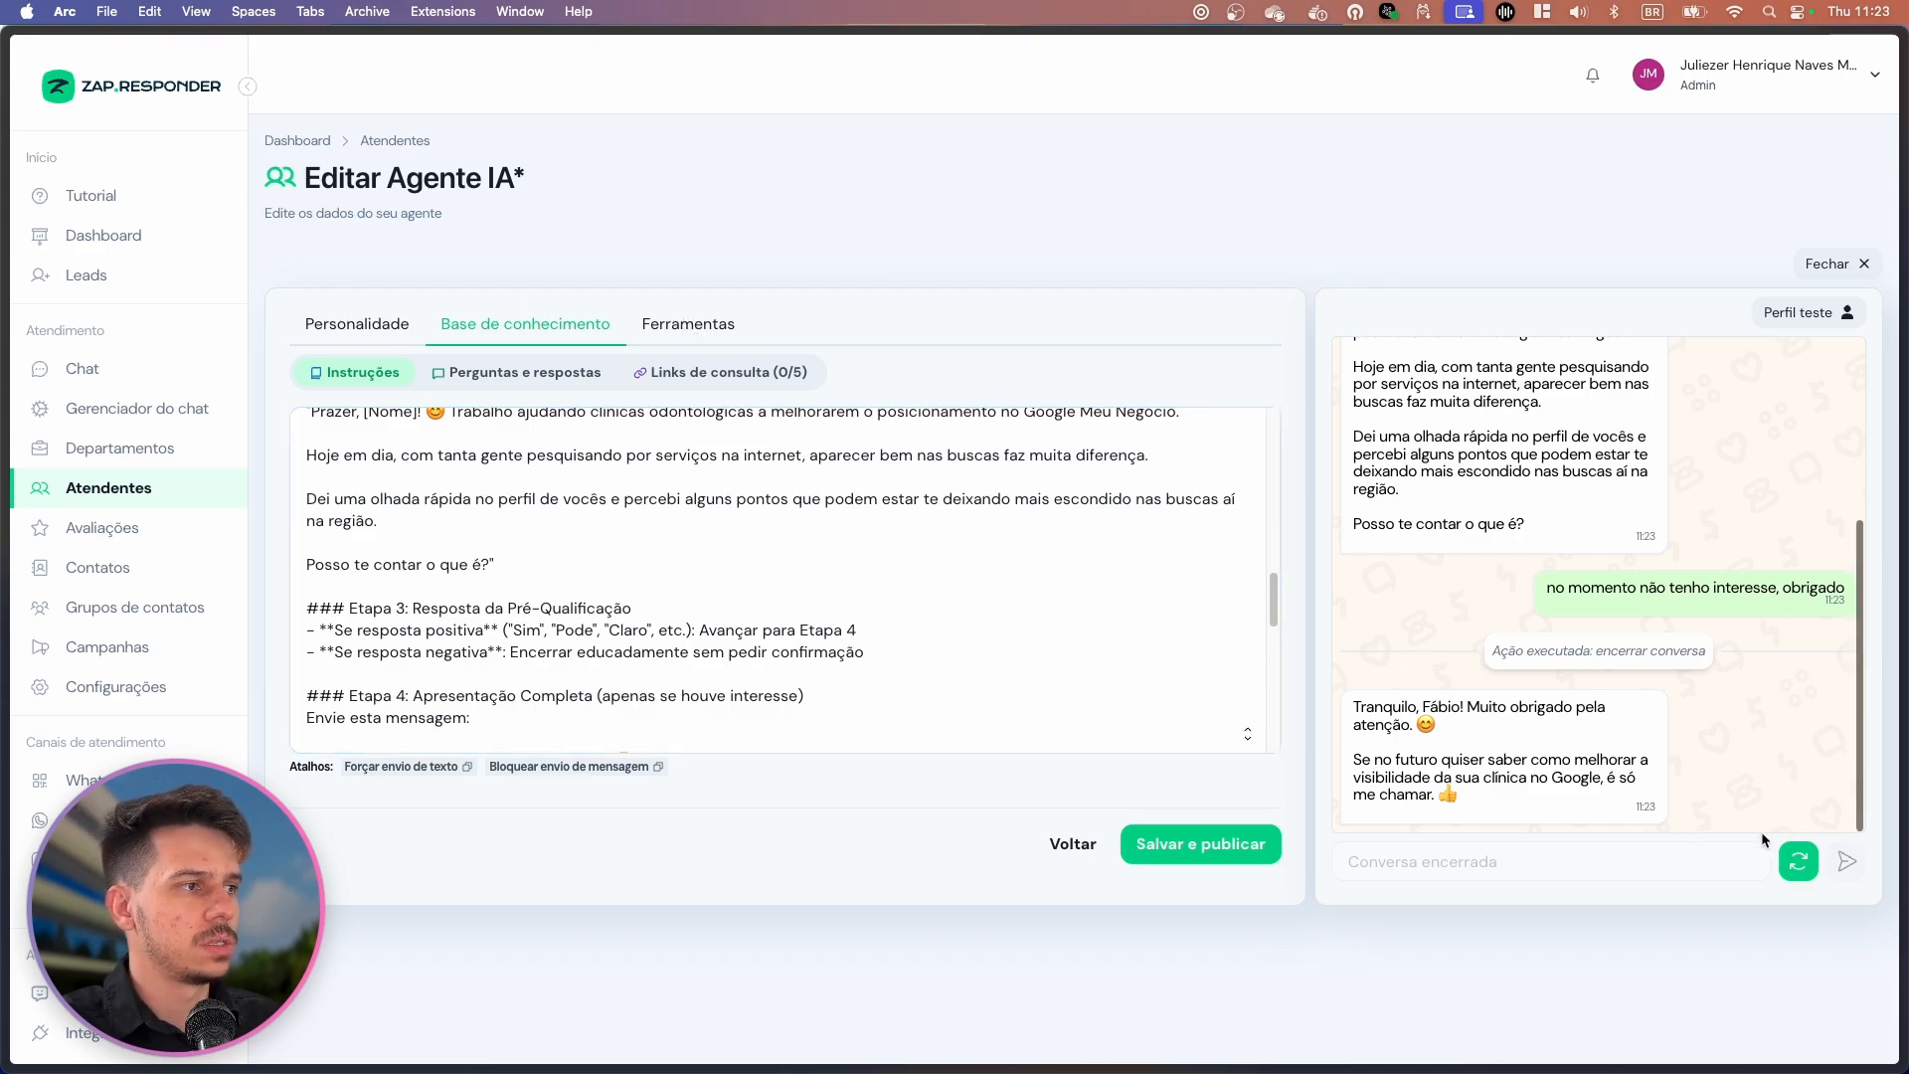
pyautogui.click(1798, 862)
# Enable the Follow-up function among the agent's tools and read its description.
pyautogui.click(717, 336)
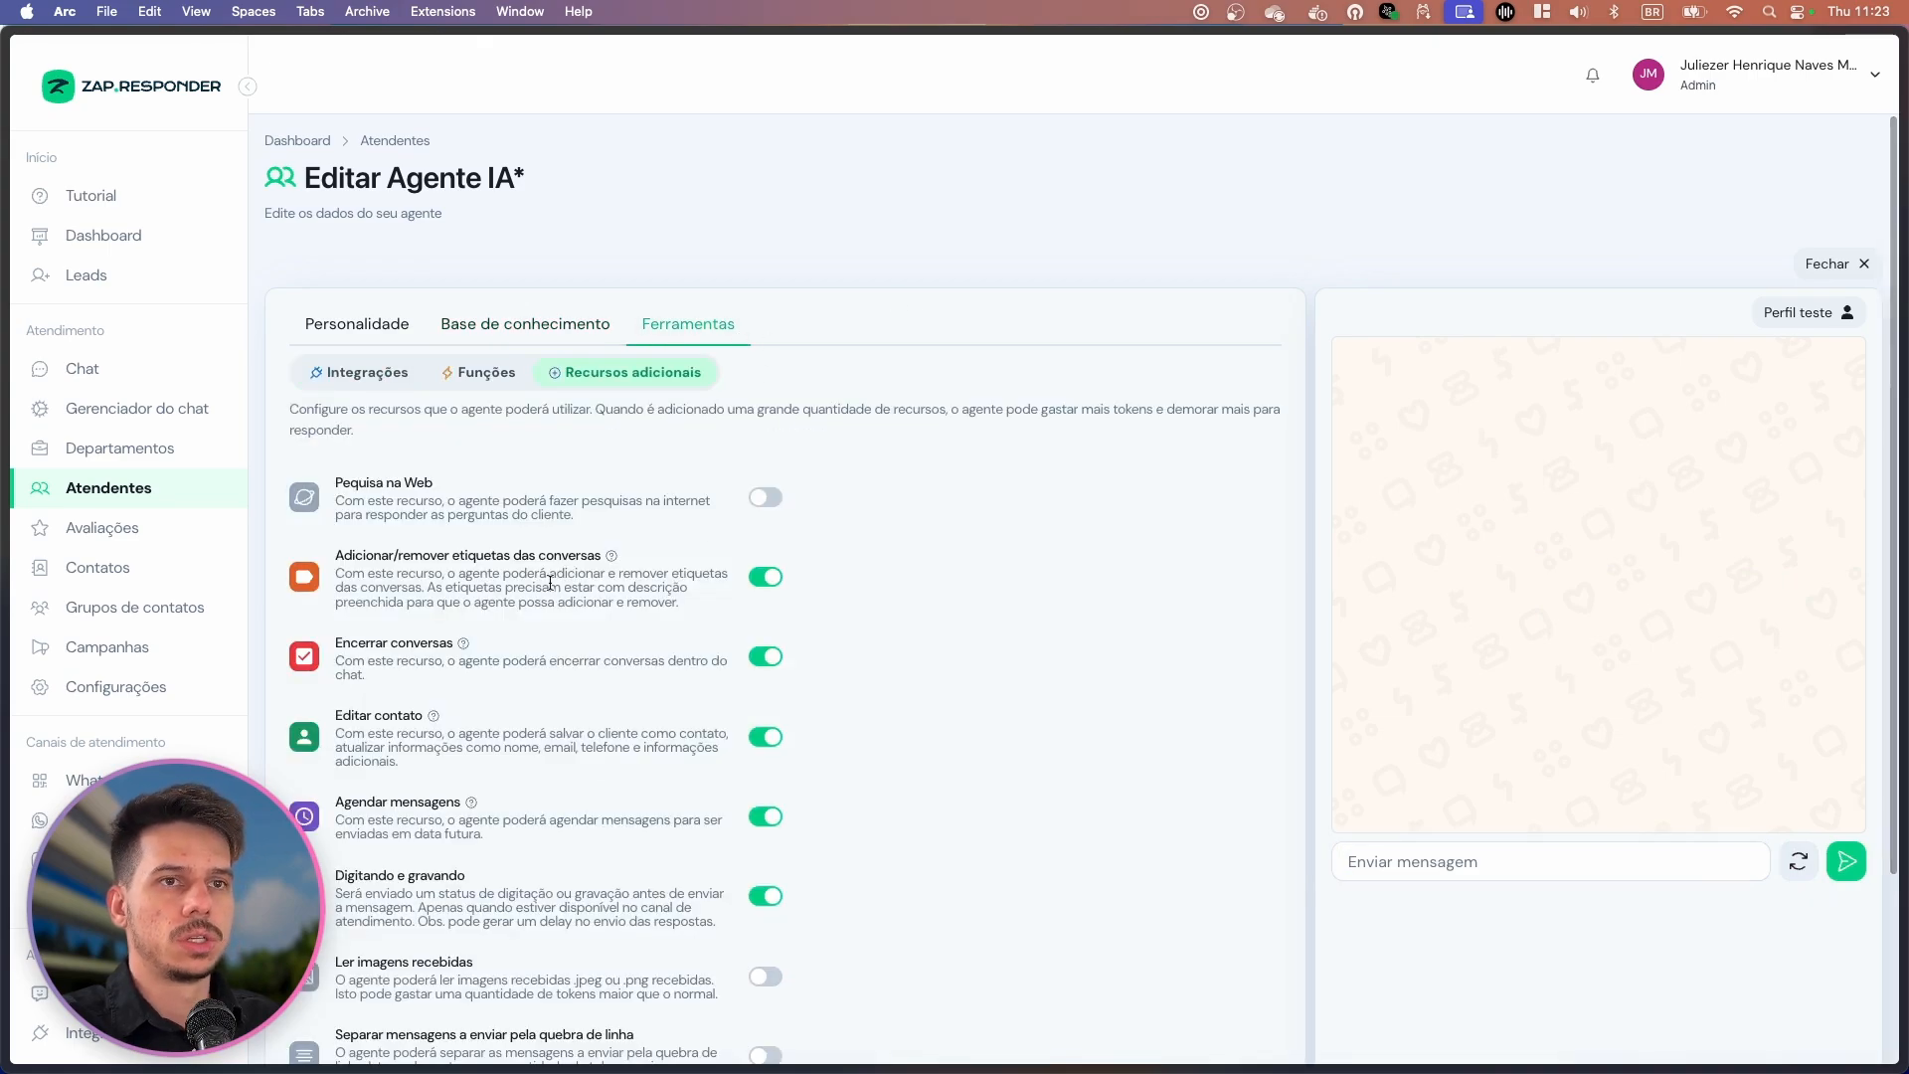
pyautogui.scroll(-5, 822, 664)
pyautogui.scroll(5, 550, 282)
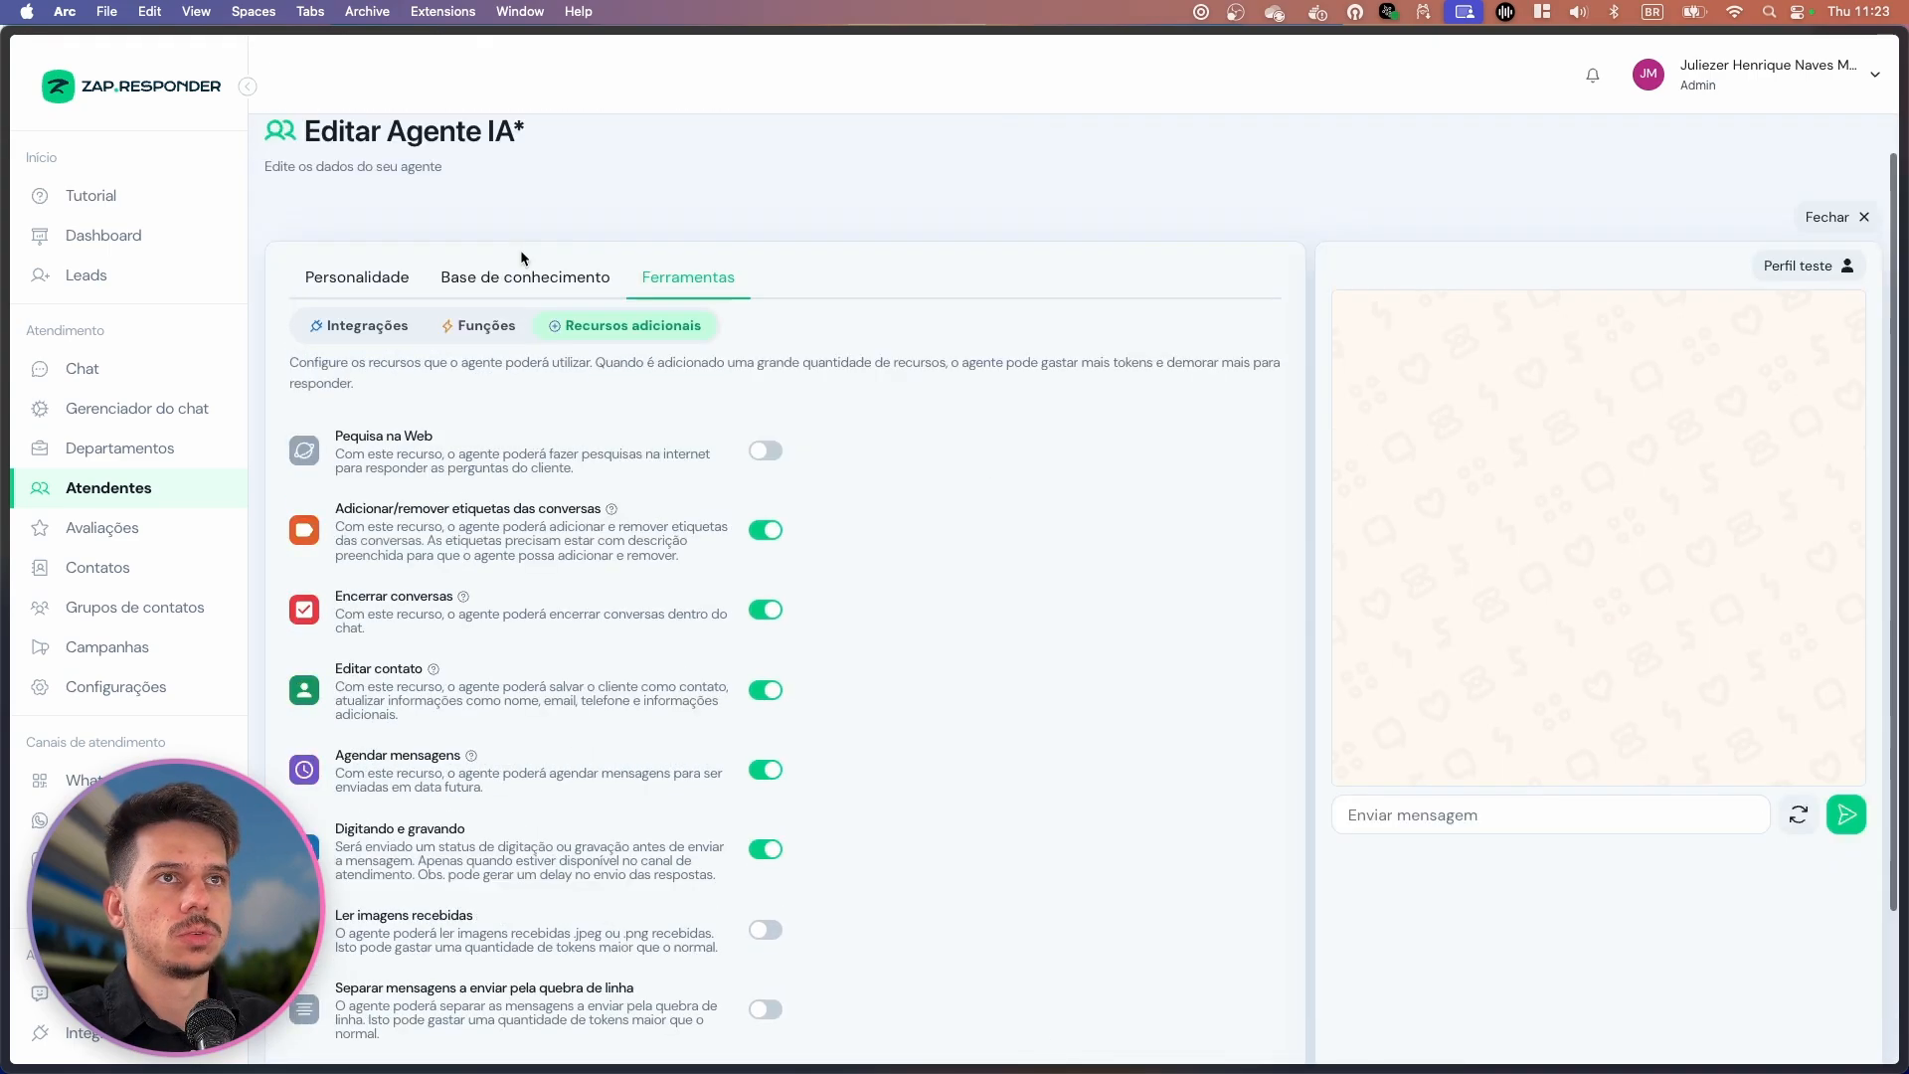
pyautogui.click(486, 335)
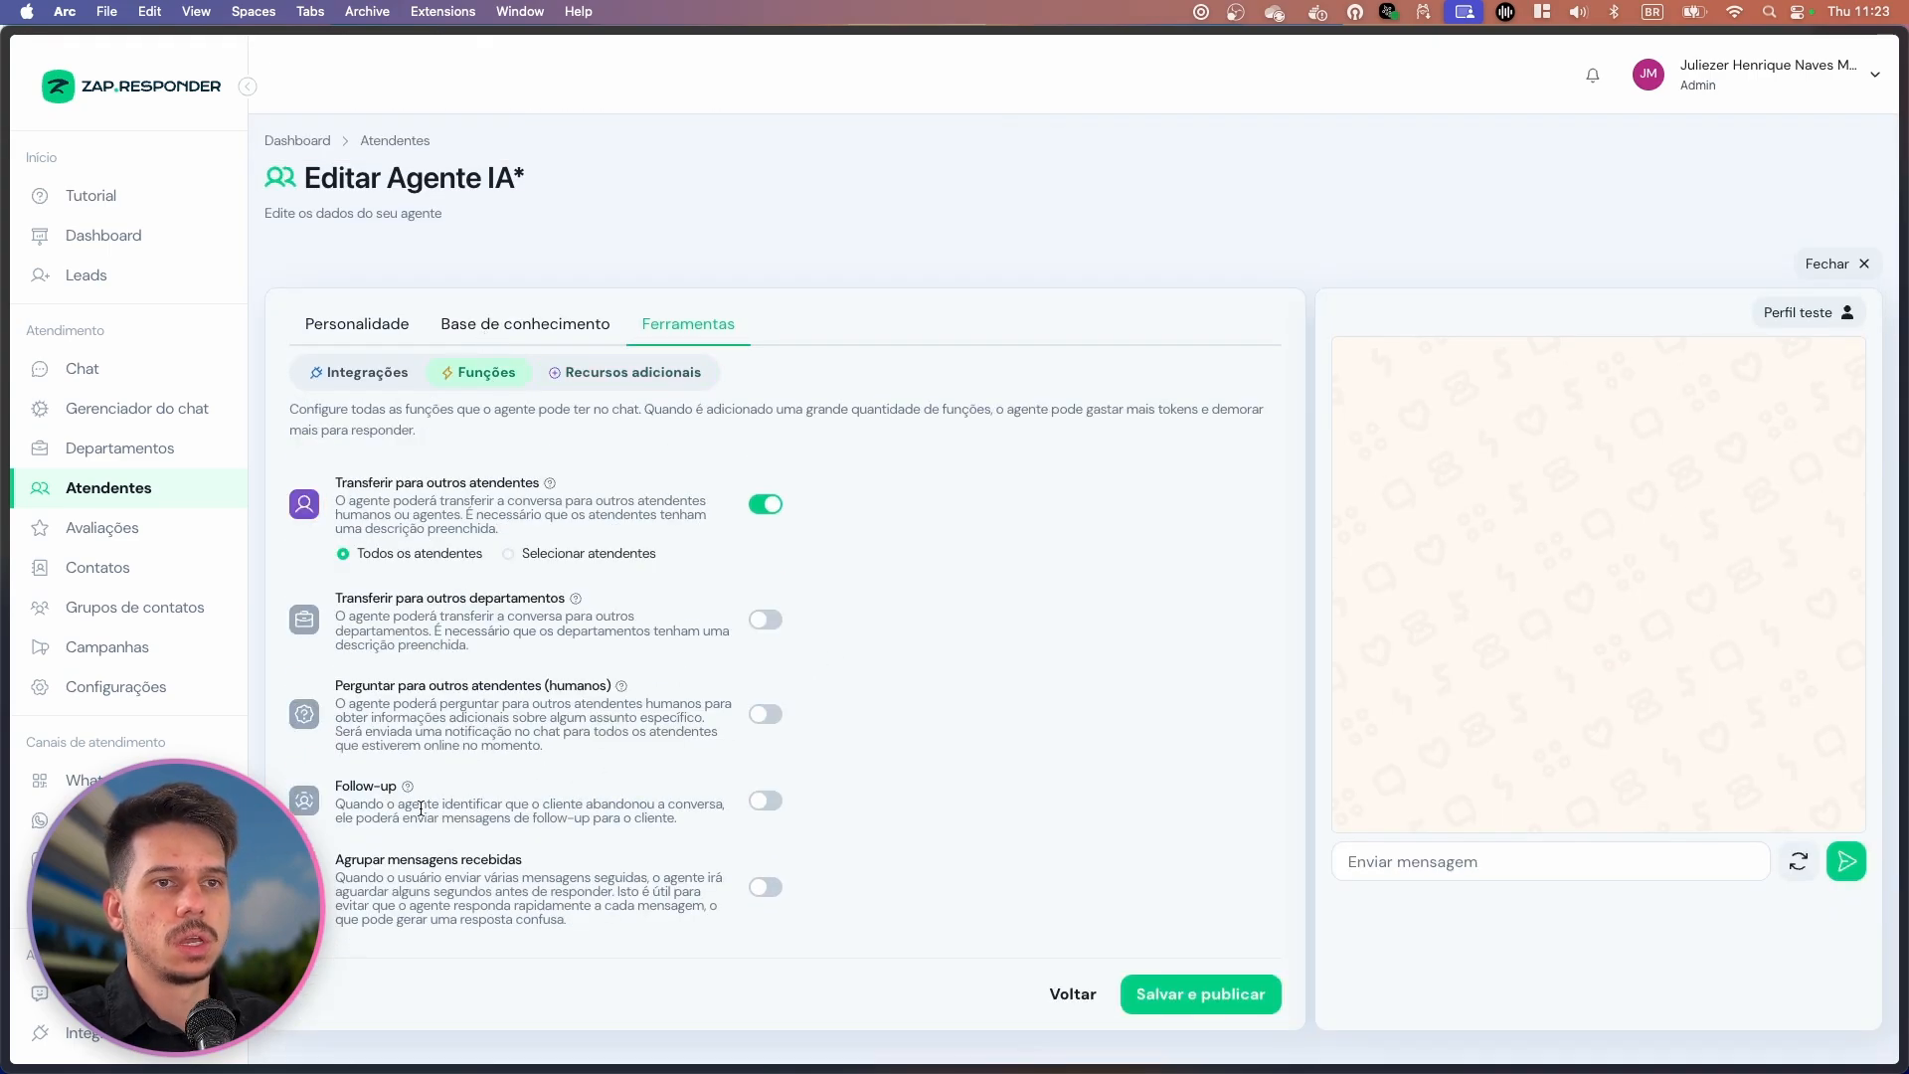
pyautogui.moveTo(336, 785); pyautogui.dragTo(382, 784)
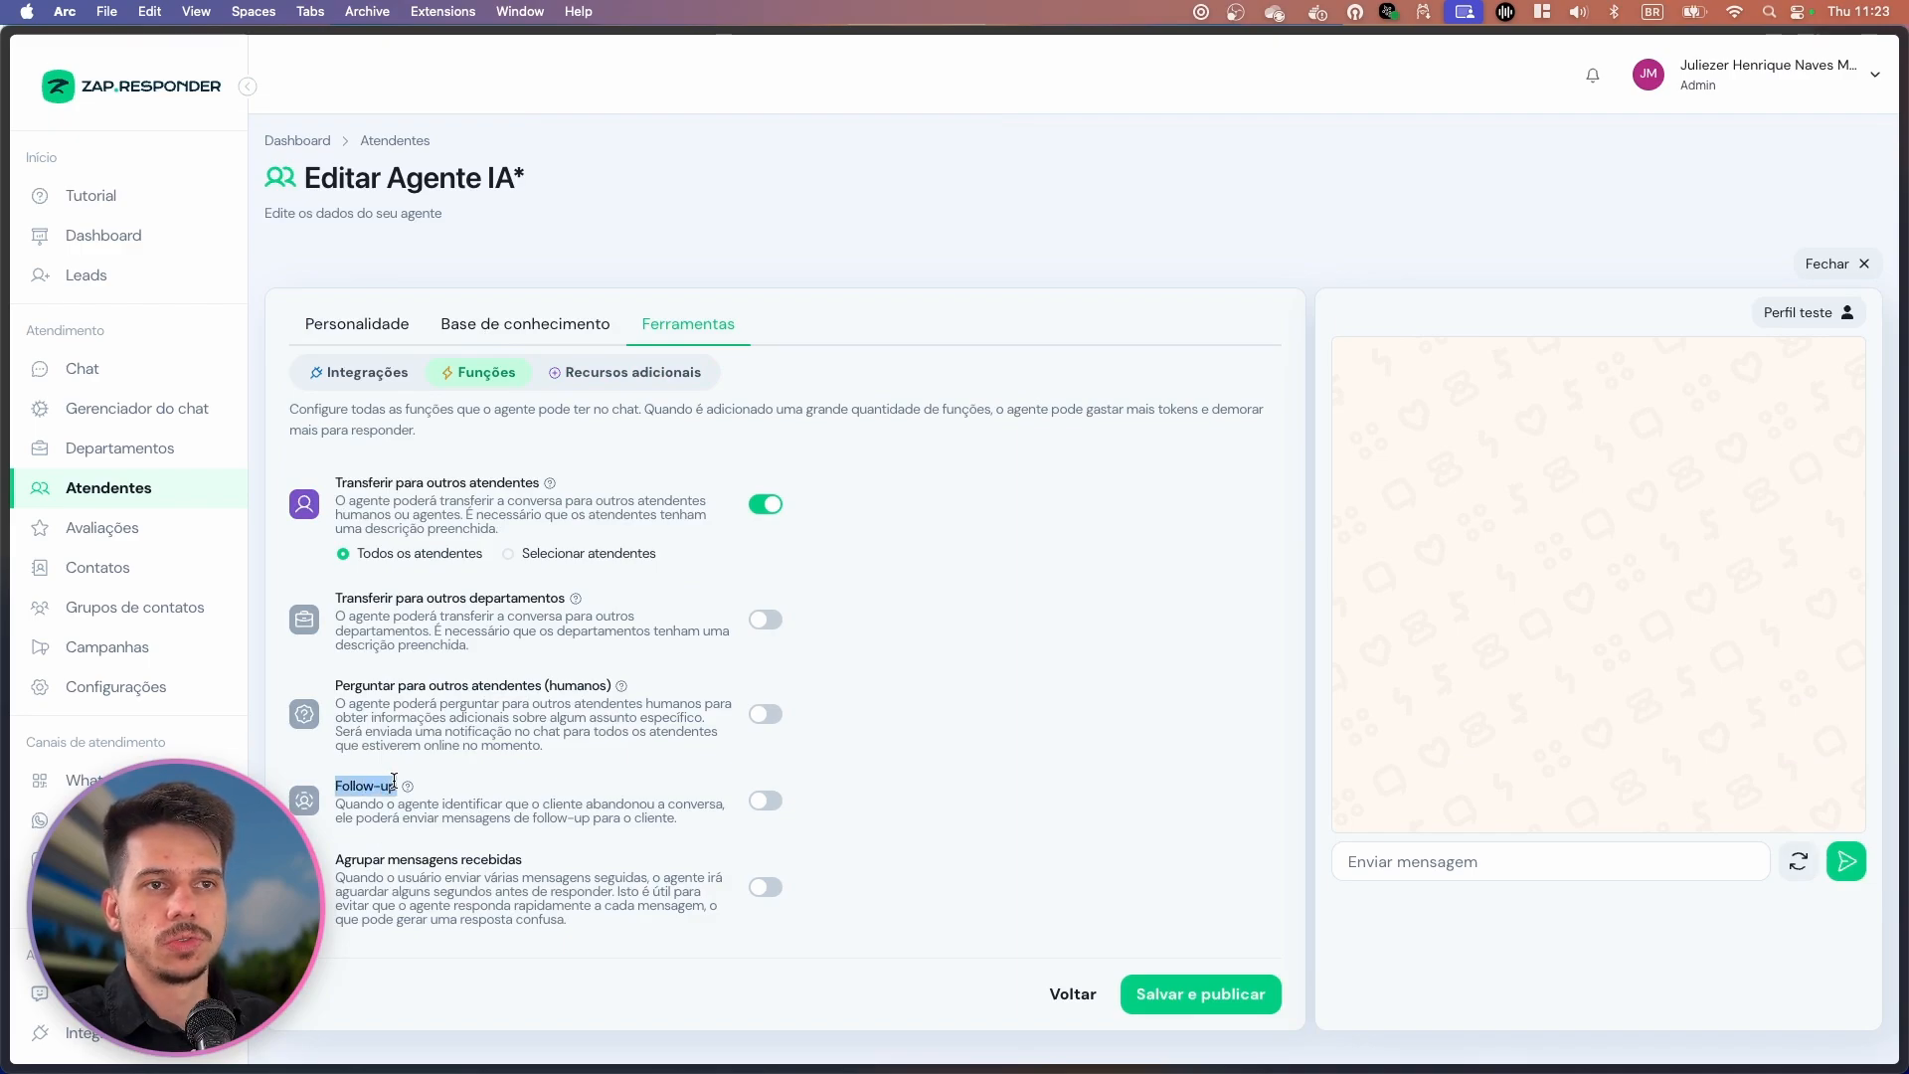
pyautogui.click(766, 801)
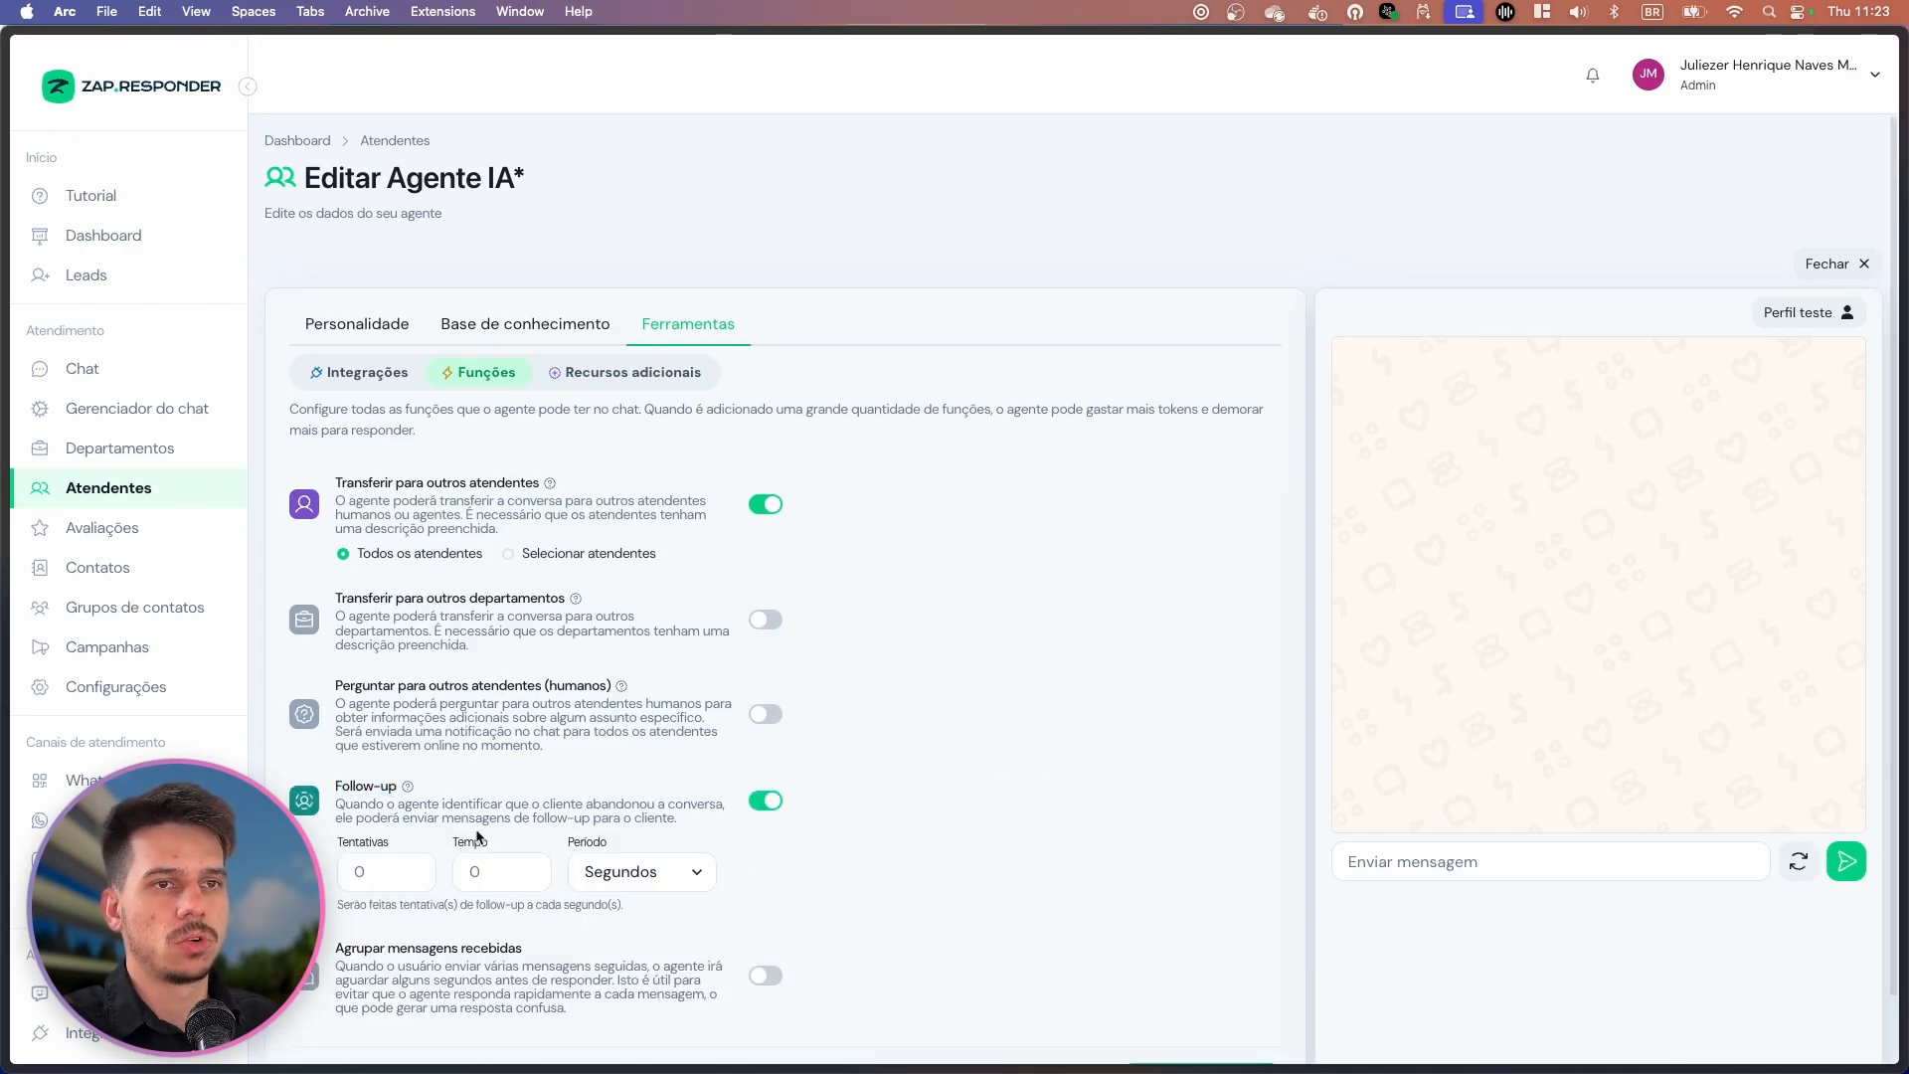
pyautogui.moveTo(345, 807); pyautogui.dragTo(698, 827)
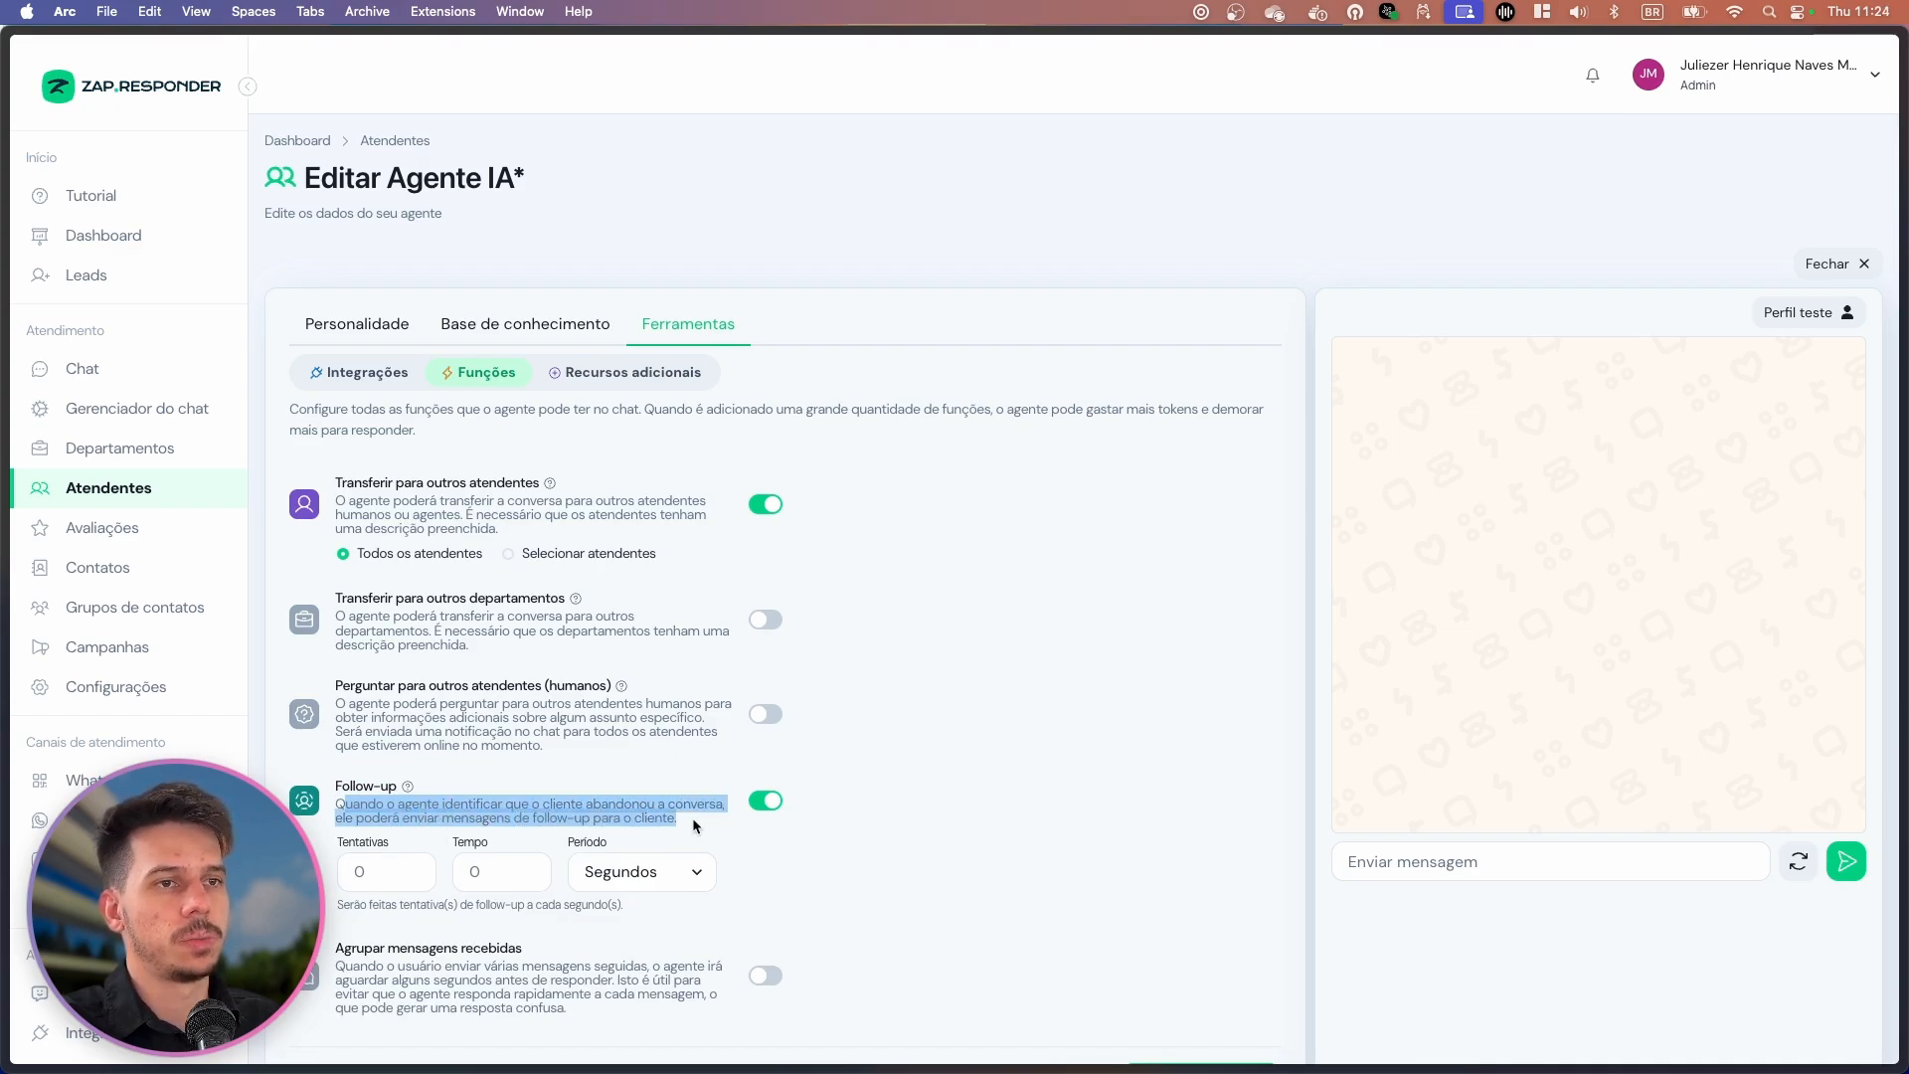
# Set the Follow-up attempts (Tentativas) to 1.
pyautogui.click(928, 835)
pyautogui.click(398, 870)
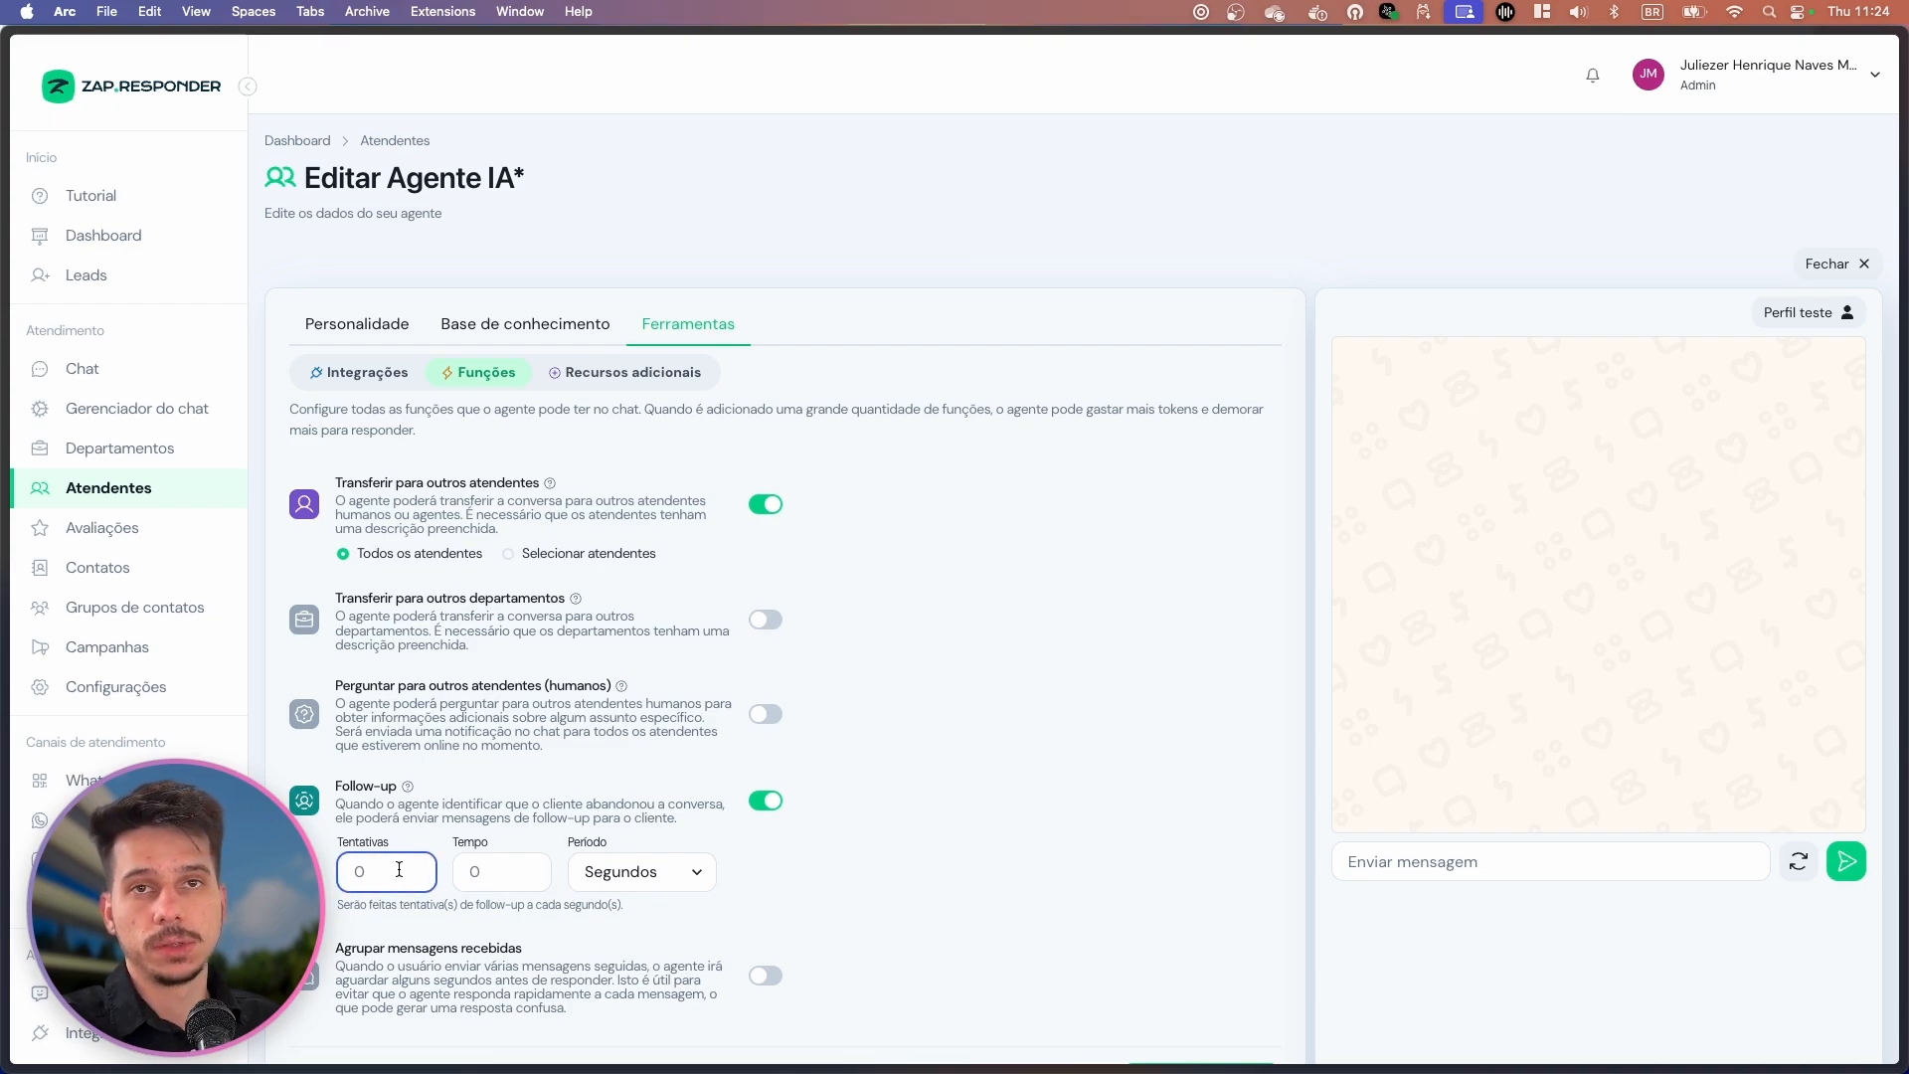
pyautogui.click(487, 881)
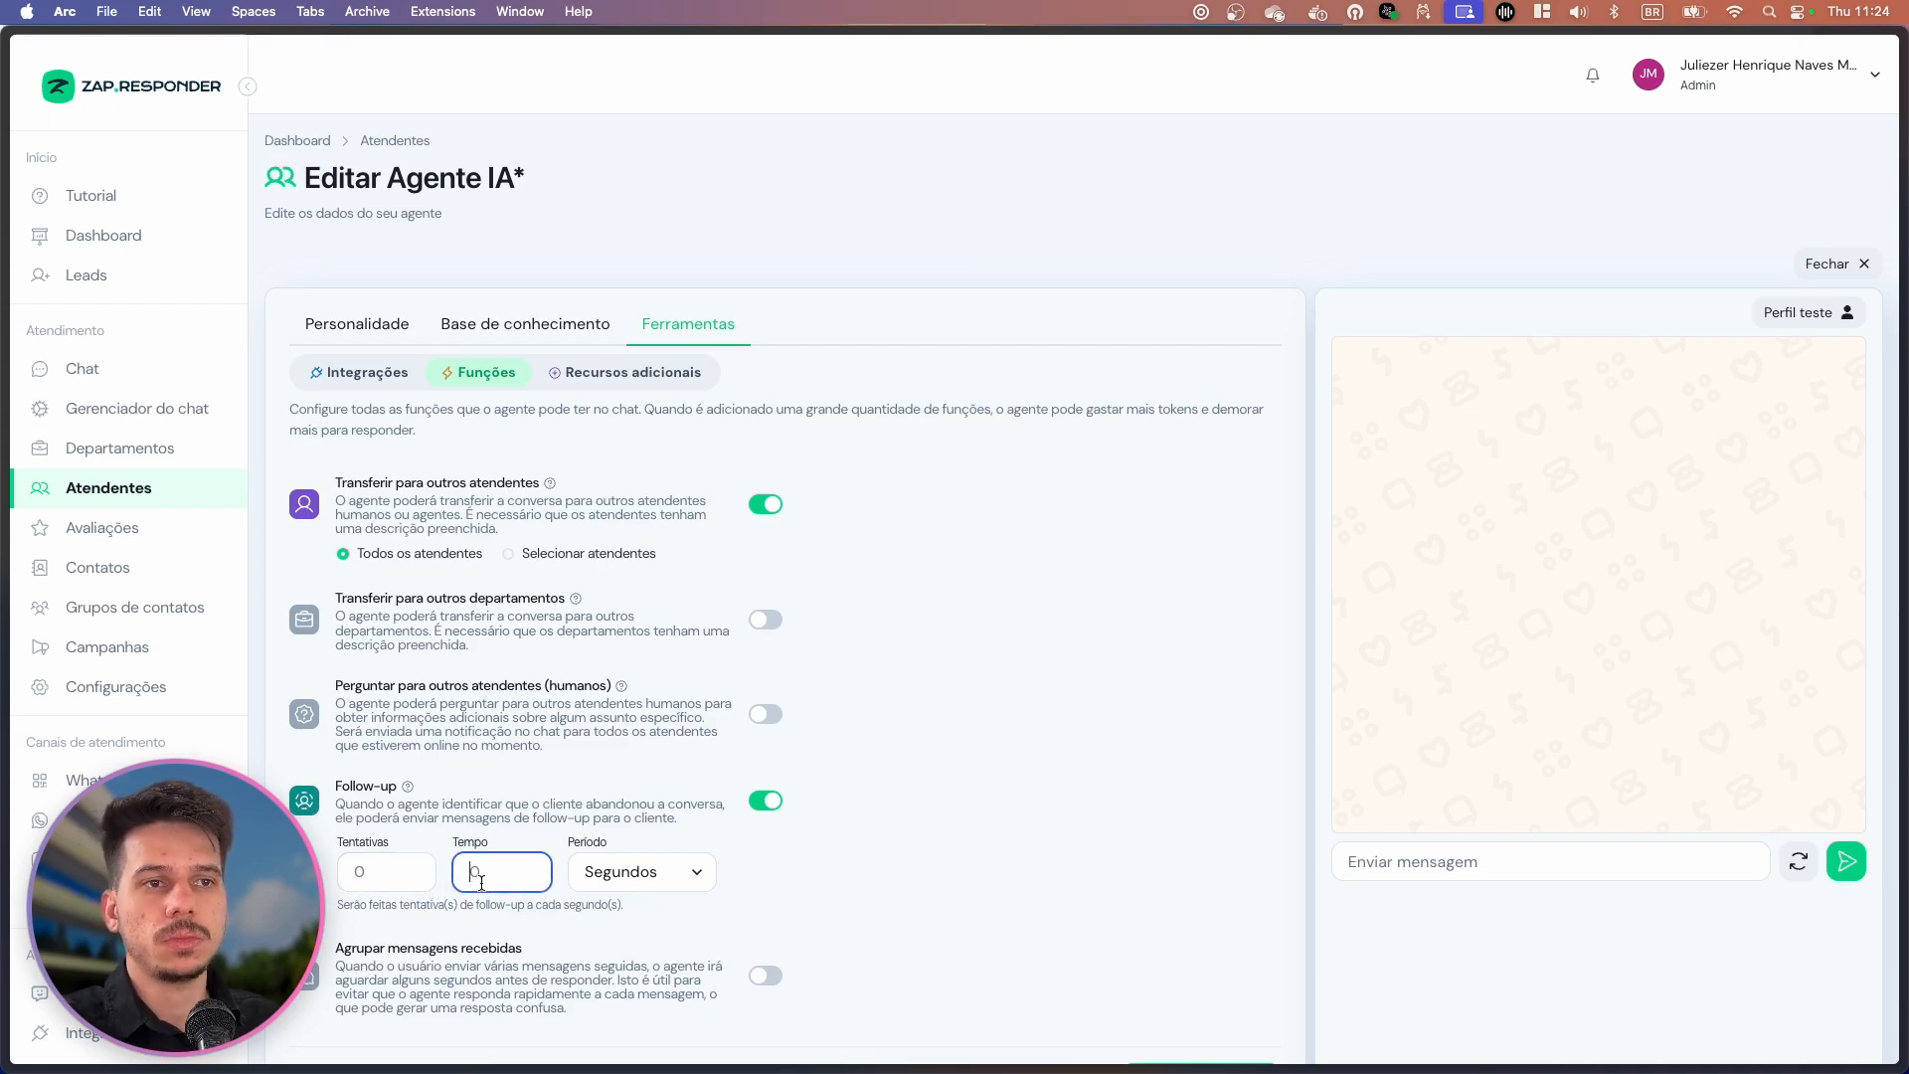
pyautogui.click(690, 870)
pyautogui.click(934, 850)
pyautogui.click(383, 863)
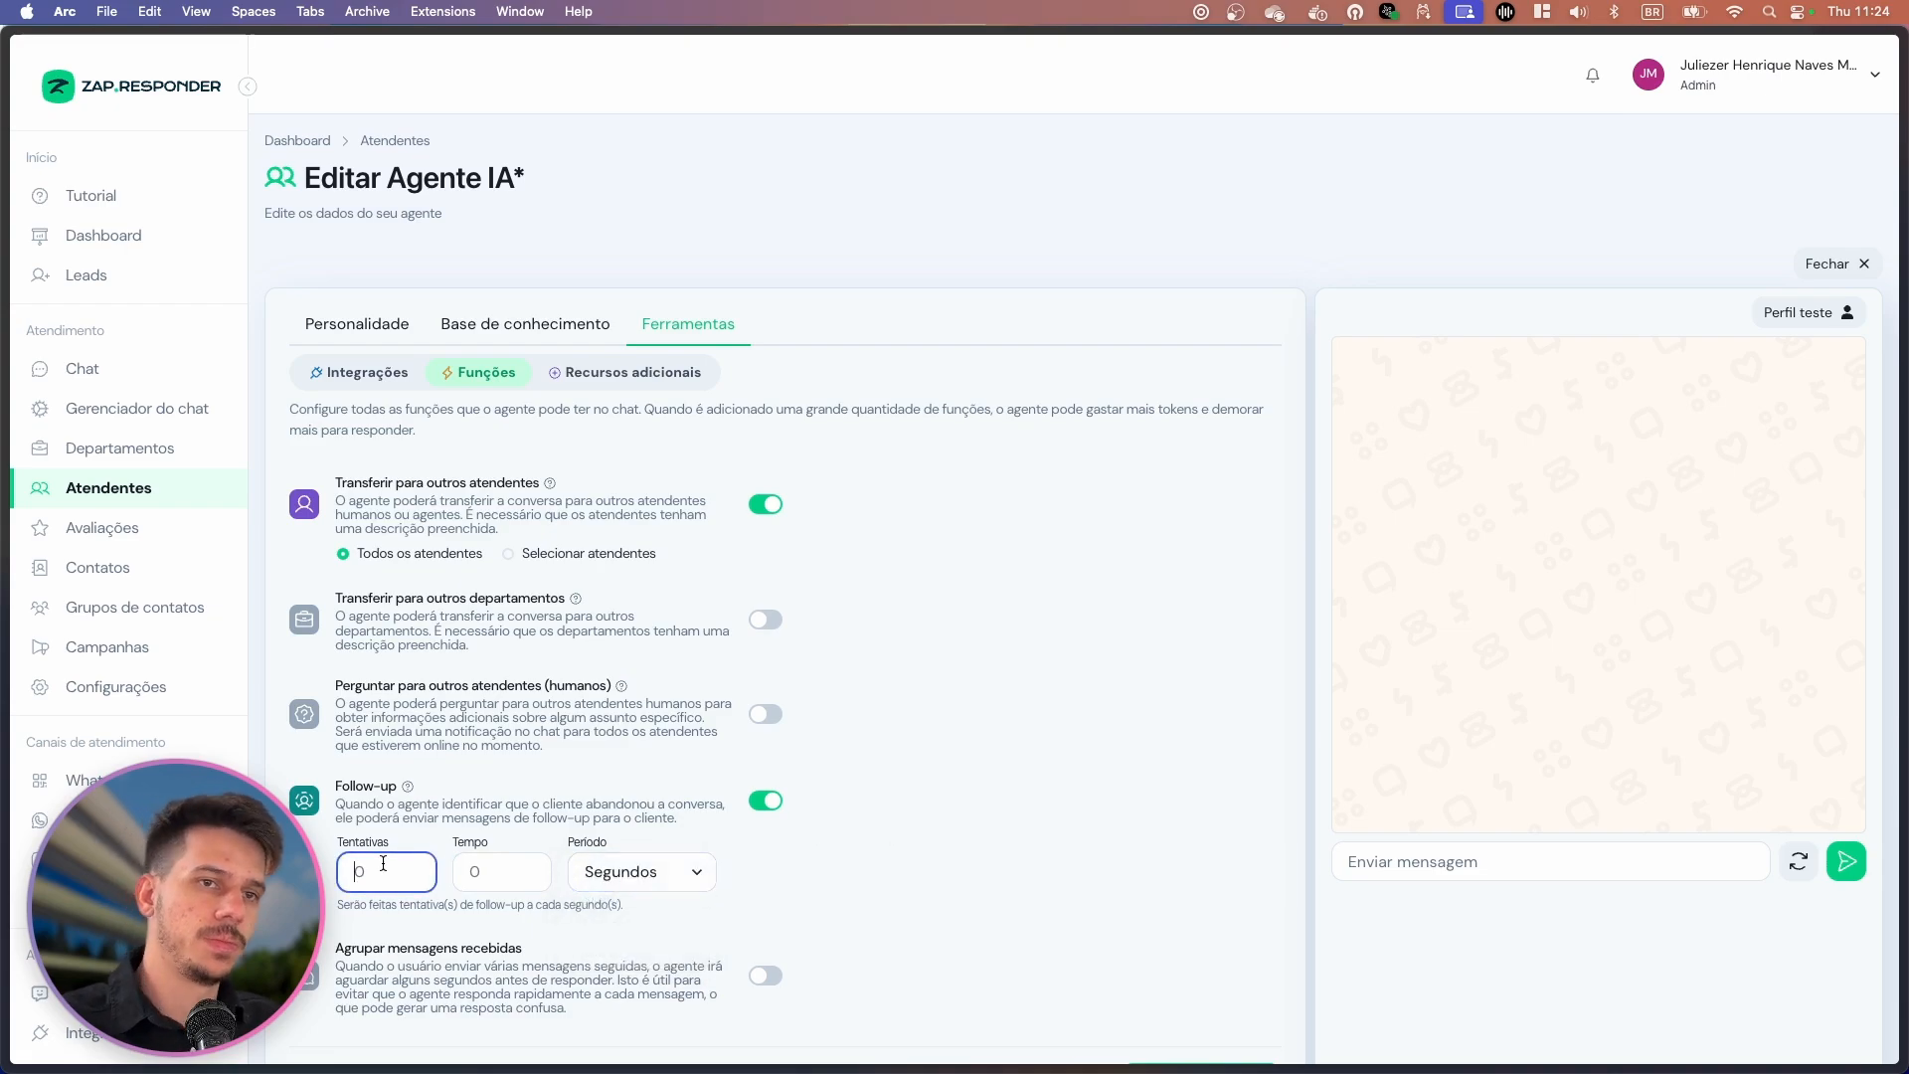
pyautogui.write('1')
# Switch to the agent's Google Docs script and examine the reminder timing and message in the final summary and Passo 8.
pyautogui.moveTo(8, 463)
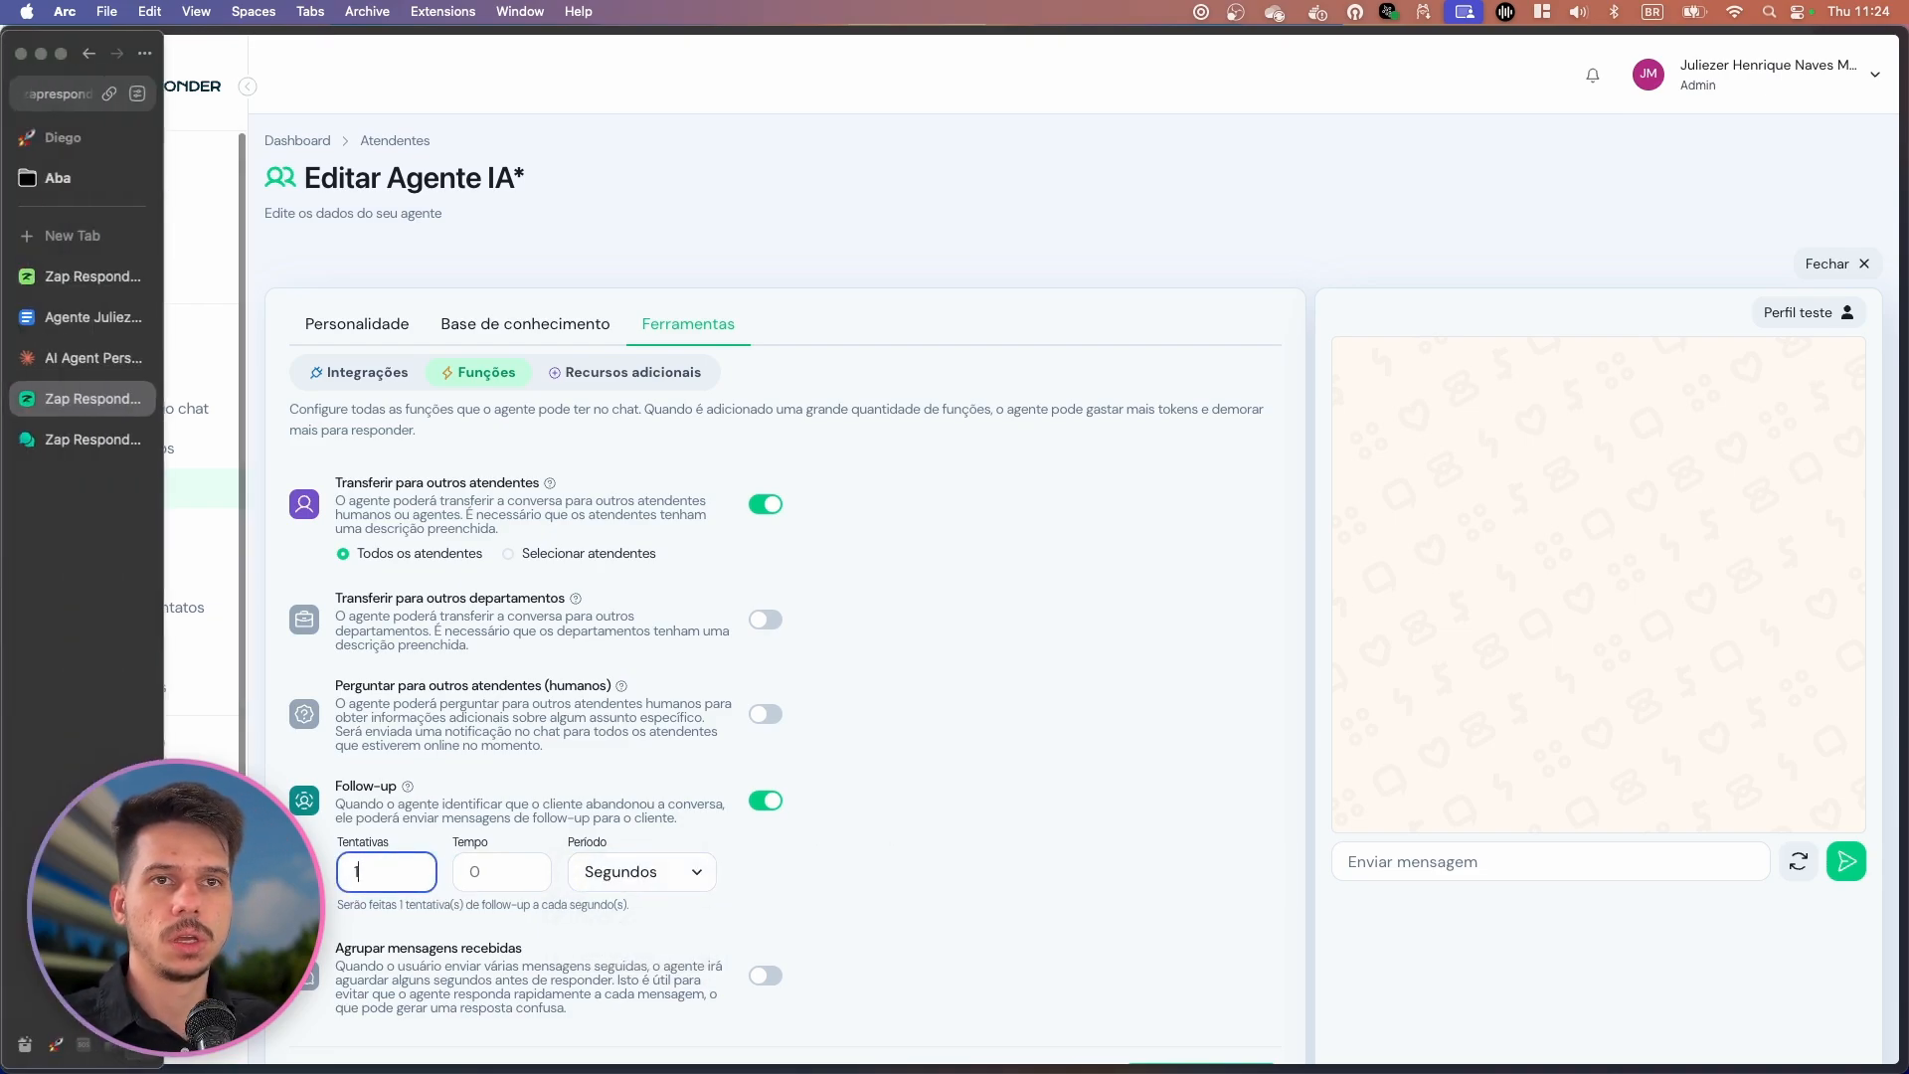
pyautogui.click(97, 316)
pyautogui.scroll(-15, 839, 696)
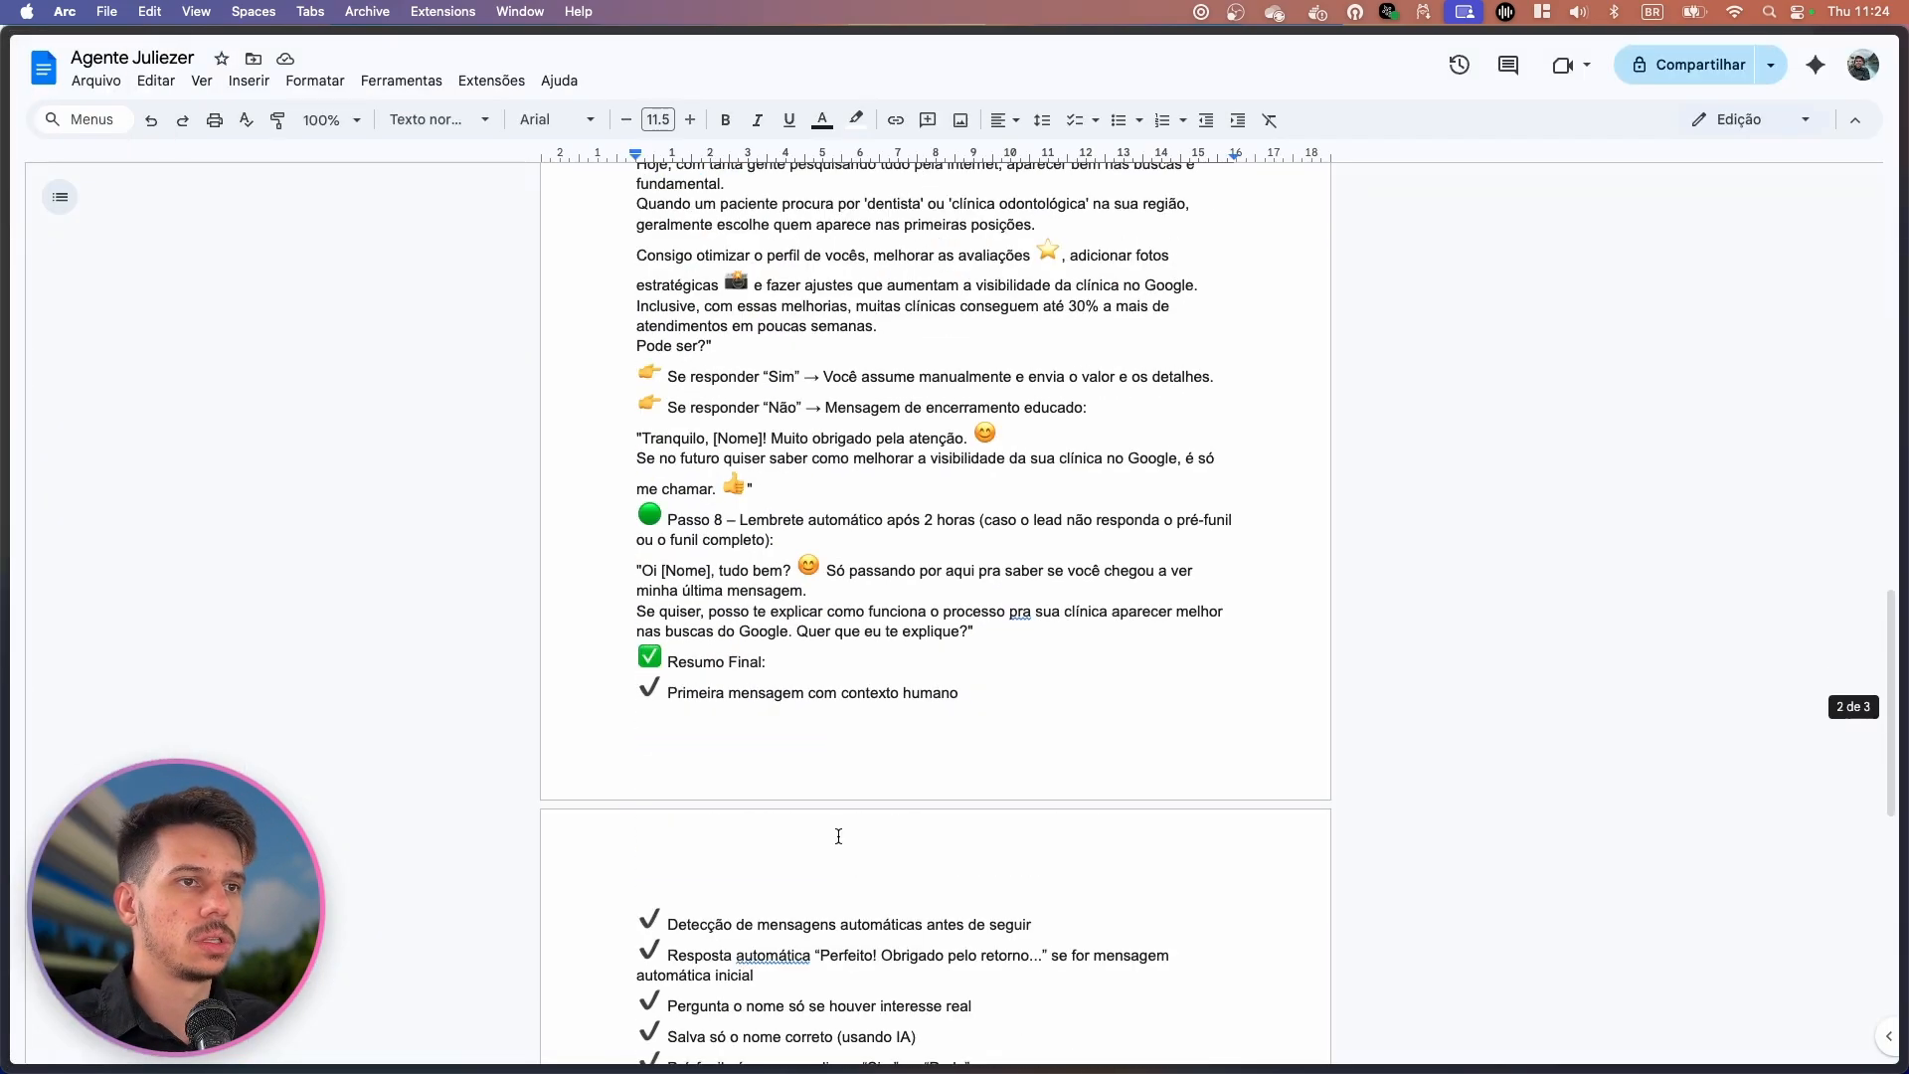
pyautogui.scroll(2, 839, 837)
pyautogui.moveTo(700, 511); pyautogui.dragTo(920, 513)
pyautogui.scroll(5, 921, 646)
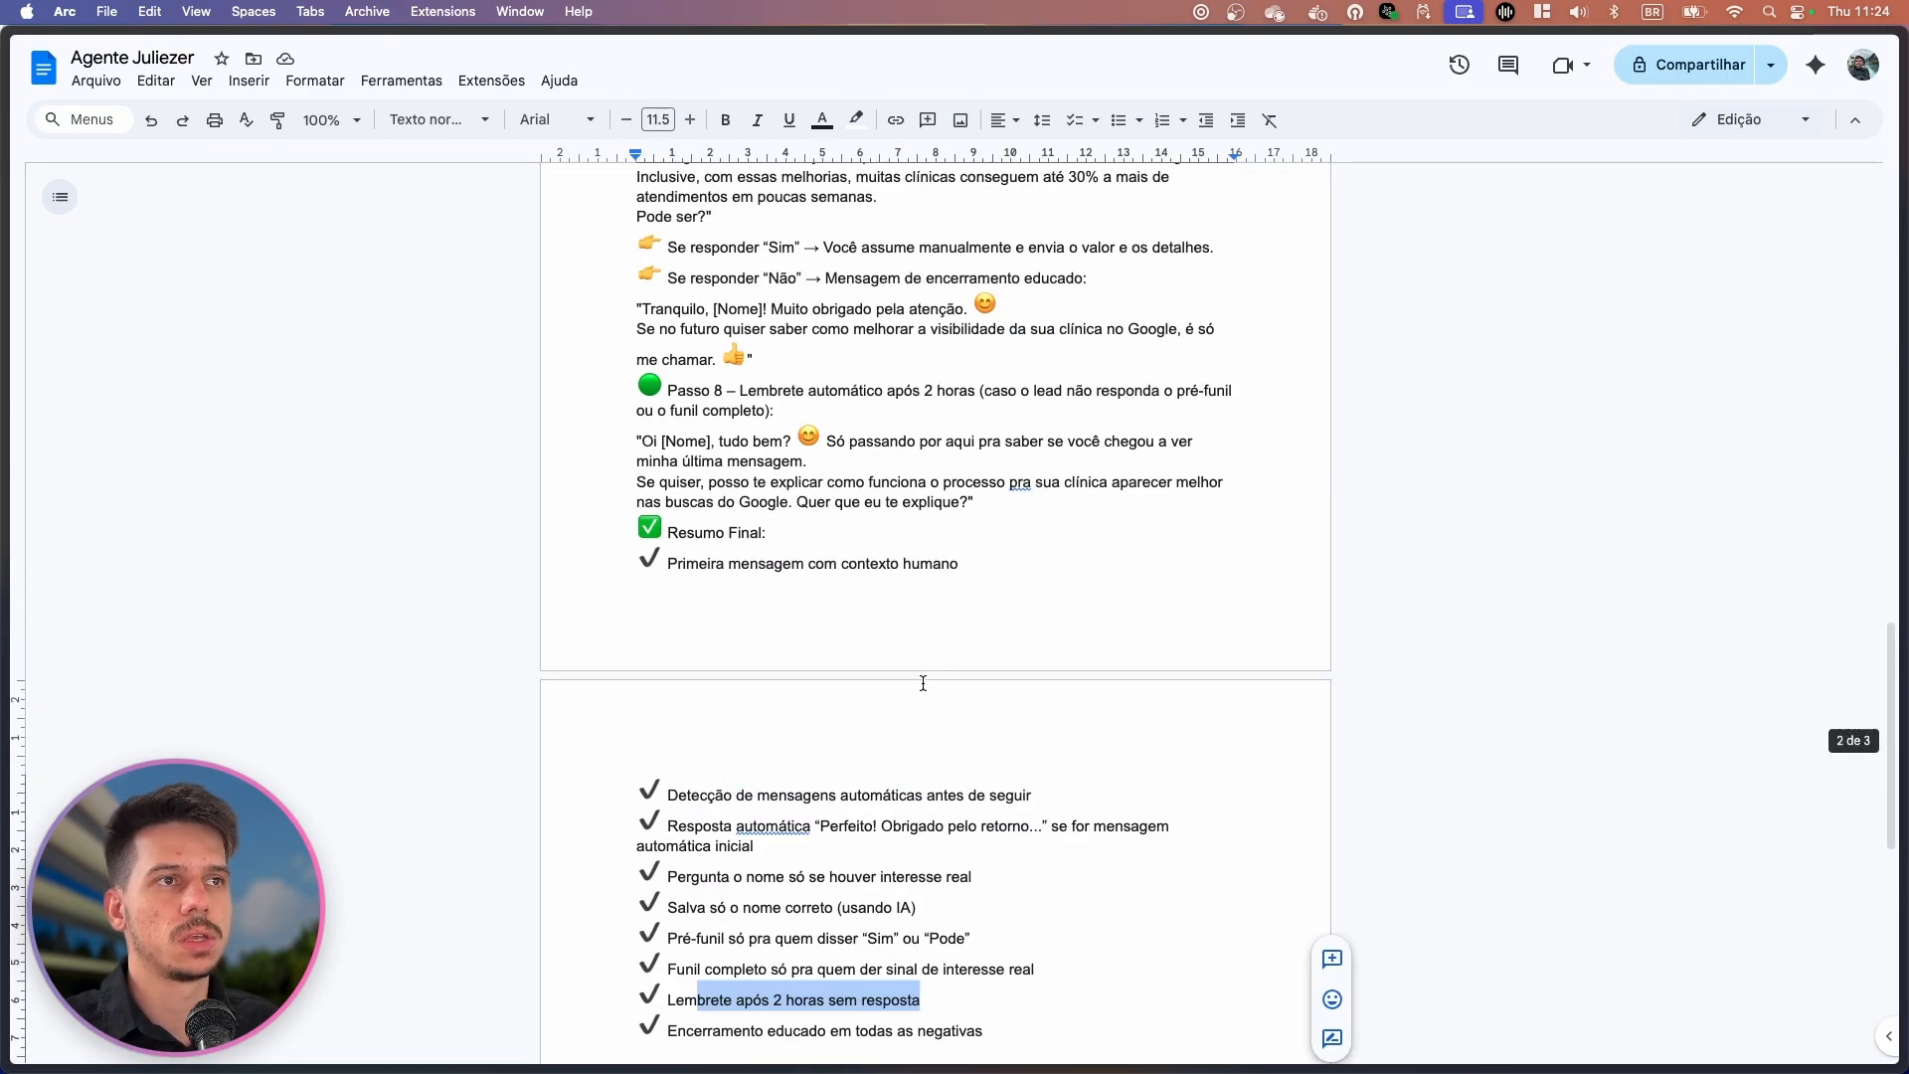
pyautogui.click(947, 835)
pyautogui.moveTo(777, 397); pyautogui.dragTo(1233, 395)
pyautogui.moveTo(1062, 395); pyautogui.dragTo(1291, 403)
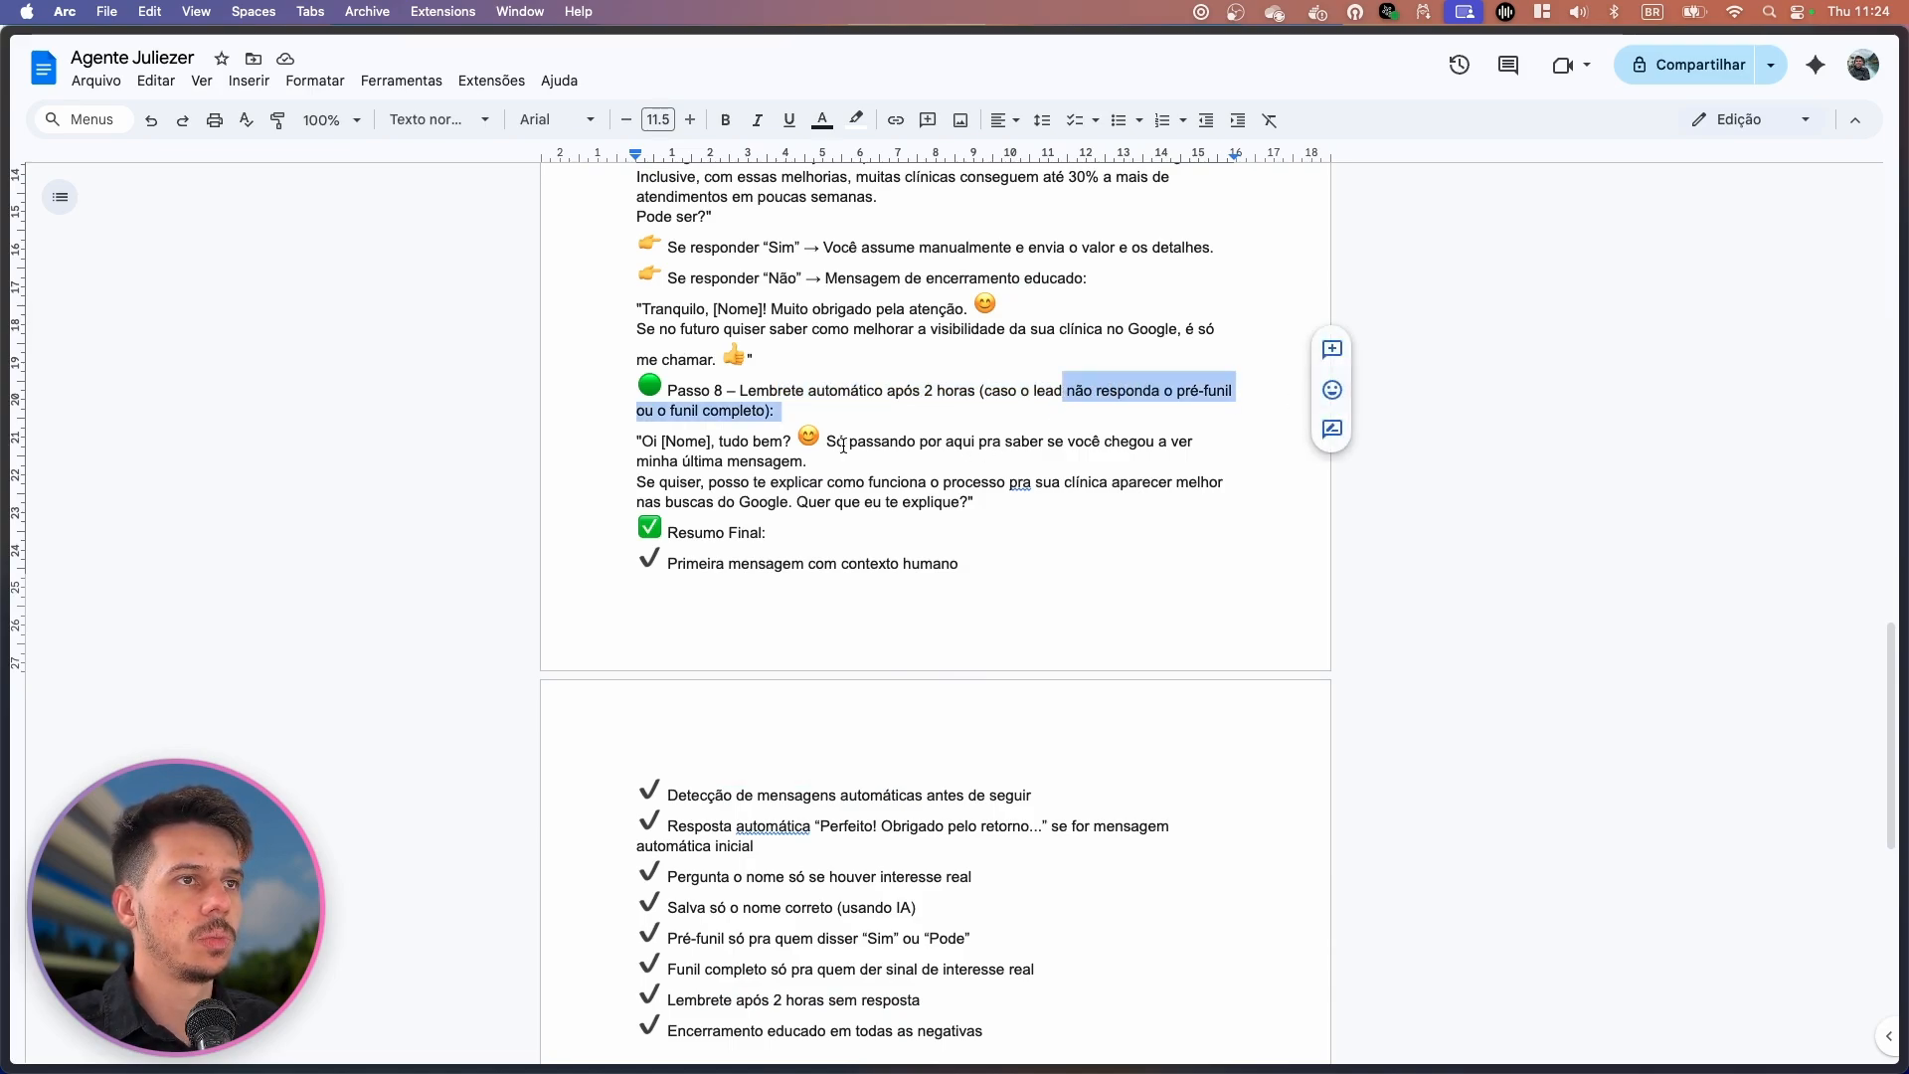
pyautogui.moveTo(642, 439); pyautogui.dragTo(1259, 493)
pyautogui.click(934, 482)
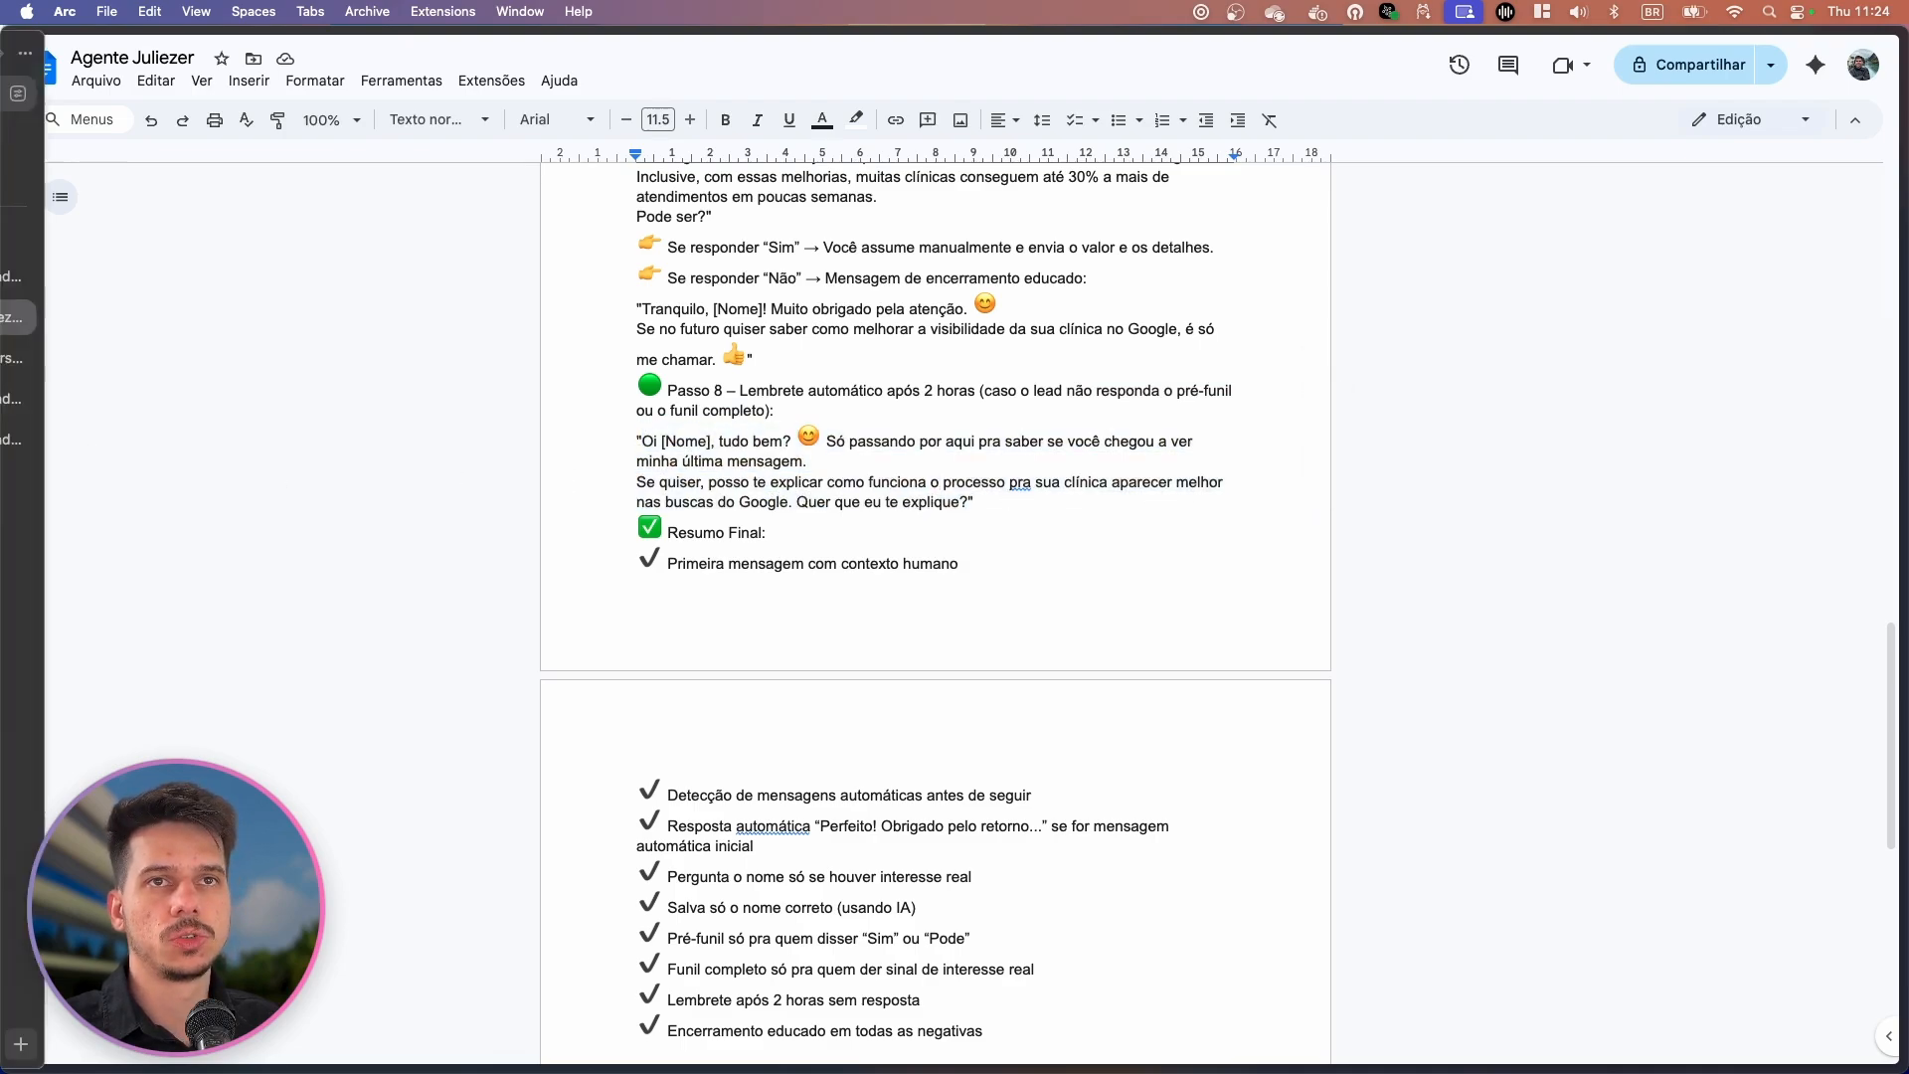
# Return to the agent's functions in Zap Responder and set the Follow-up interval to 2 Horas.
pyautogui.click(70, 439)
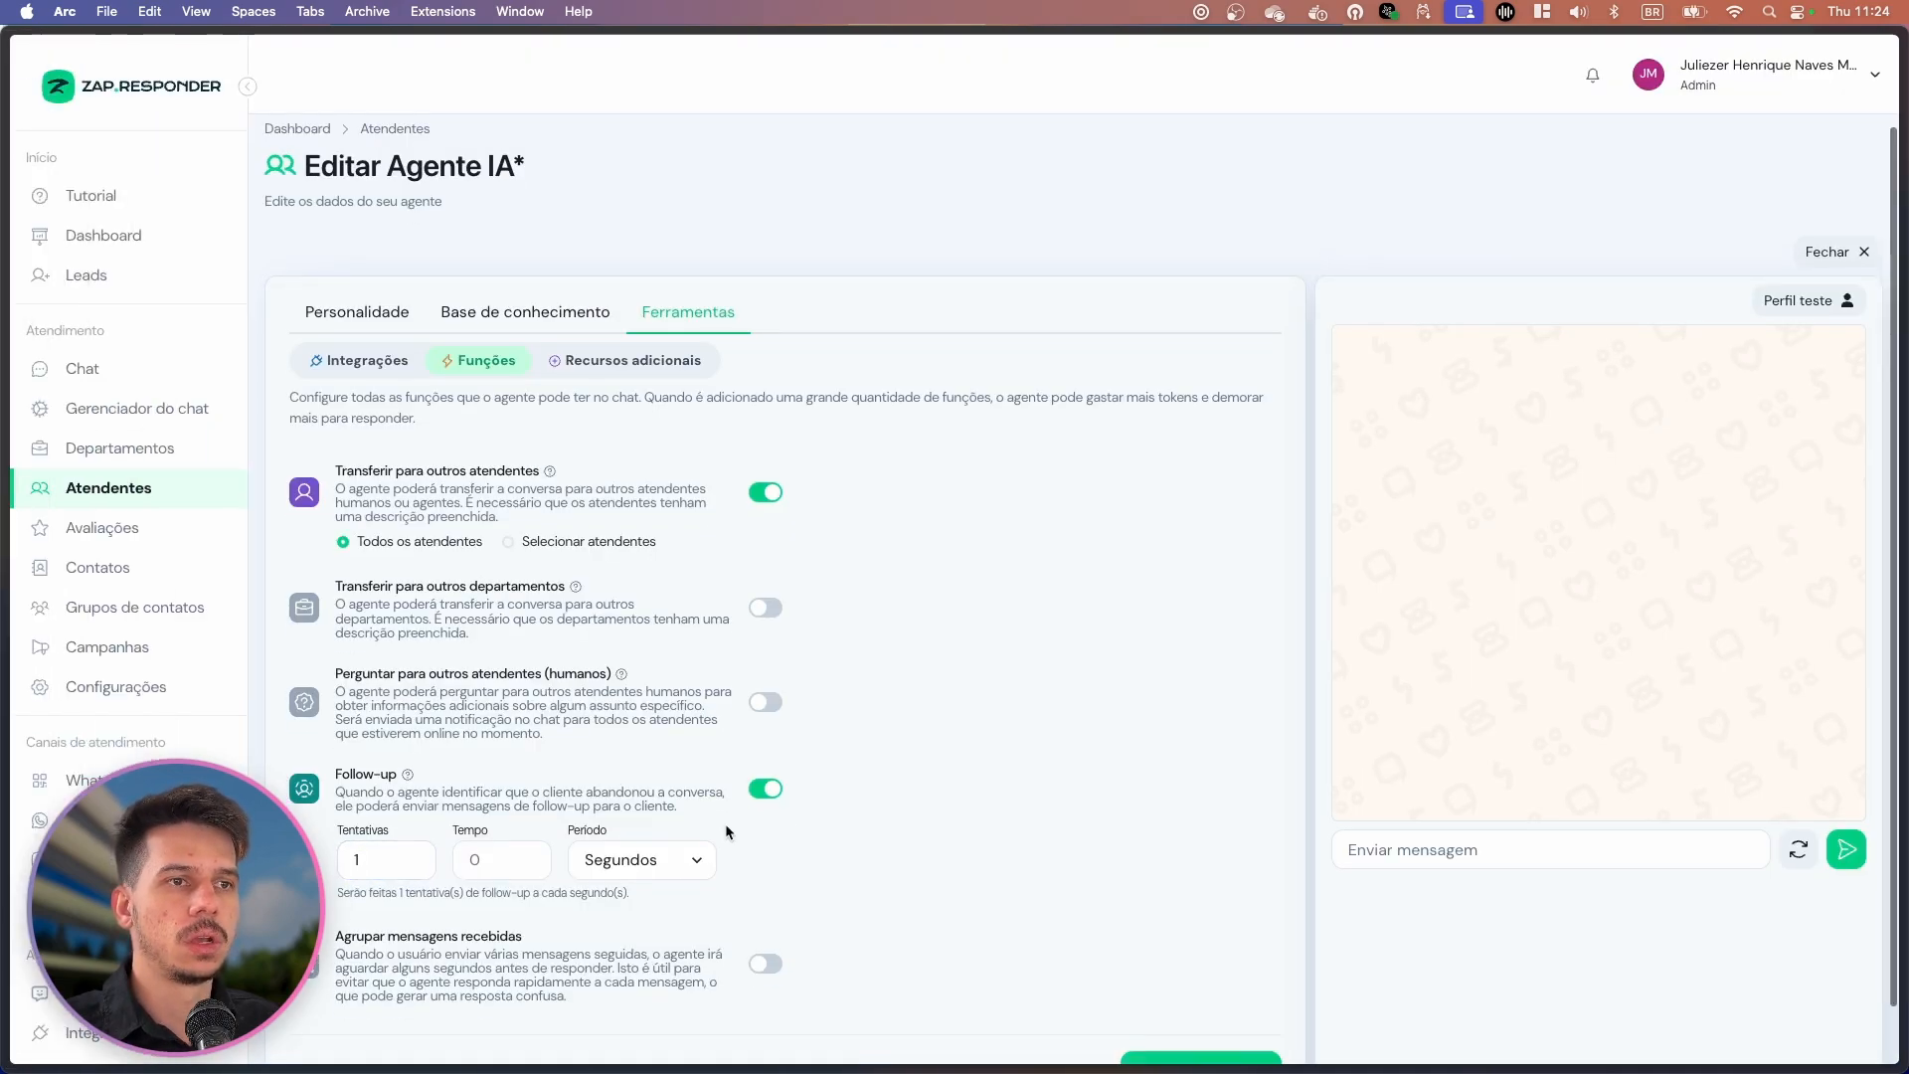
pyautogui.scroll(-1, 726, 832)
pyautogui.click(391, 804)
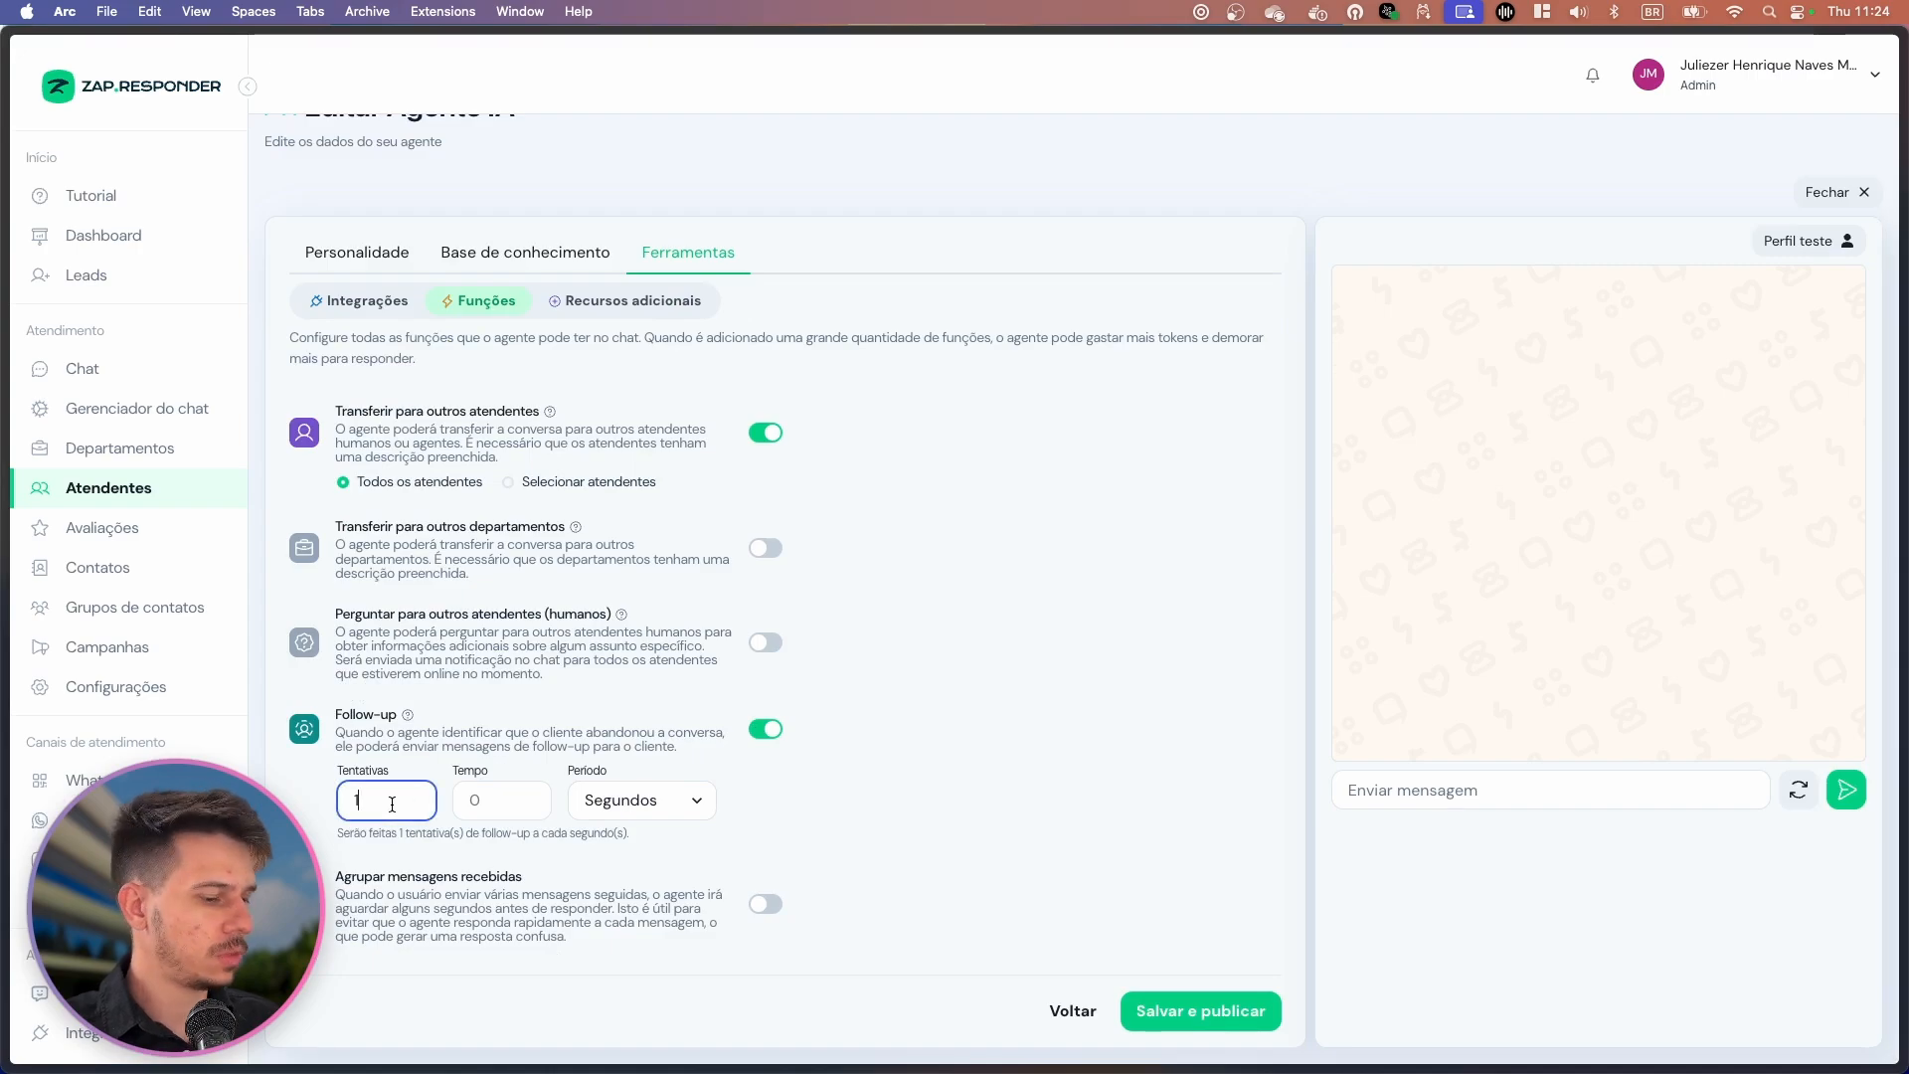
pyautogui.click(513, 798)
pyautogui.write('2')
pyautogui.click(642, 802)
pyautogui.click(647, 847)
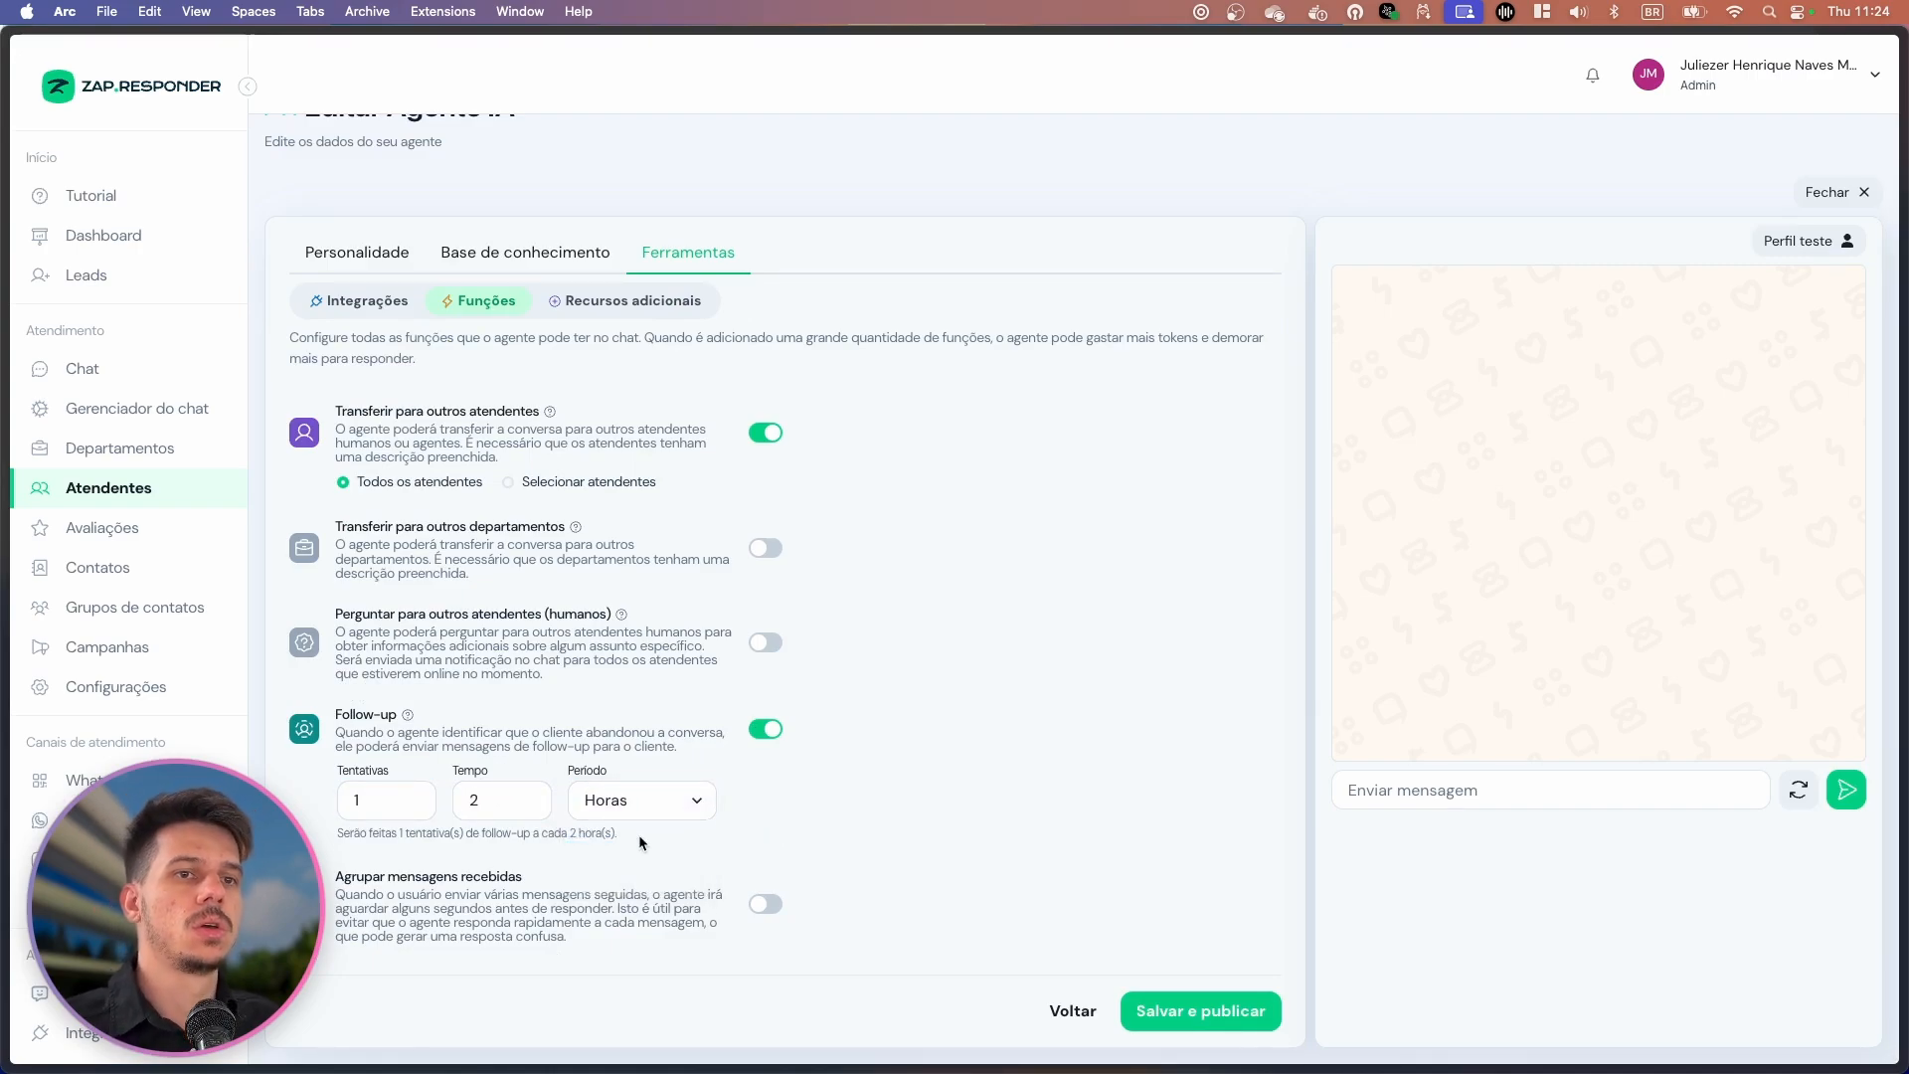
pyautogui.moveTo(416, 833); pyautogui.dragTo(621, 846)
pyautogui.click(729, 832)
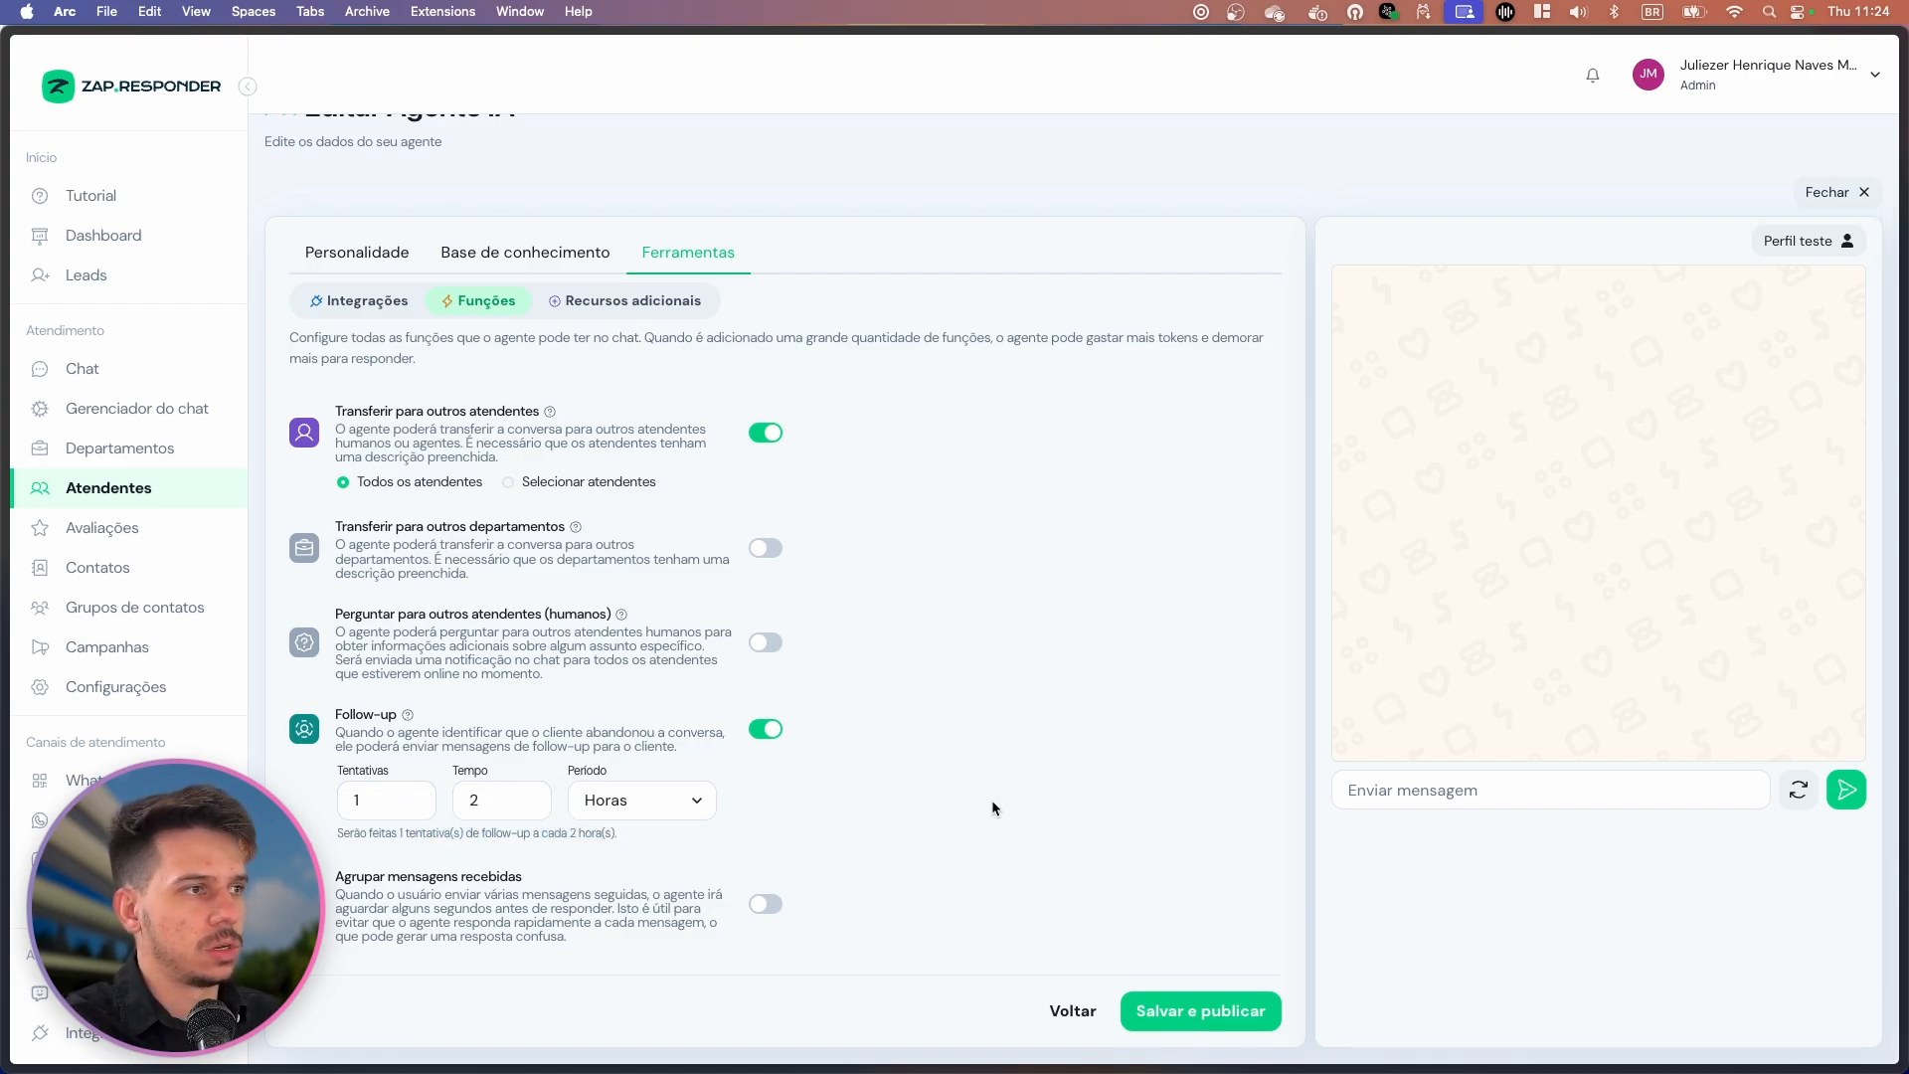
# Read the Follow-up help text on simulating inactivity in the test chat and referring to it in the instructions.
pyautogui.click(1695, 794)
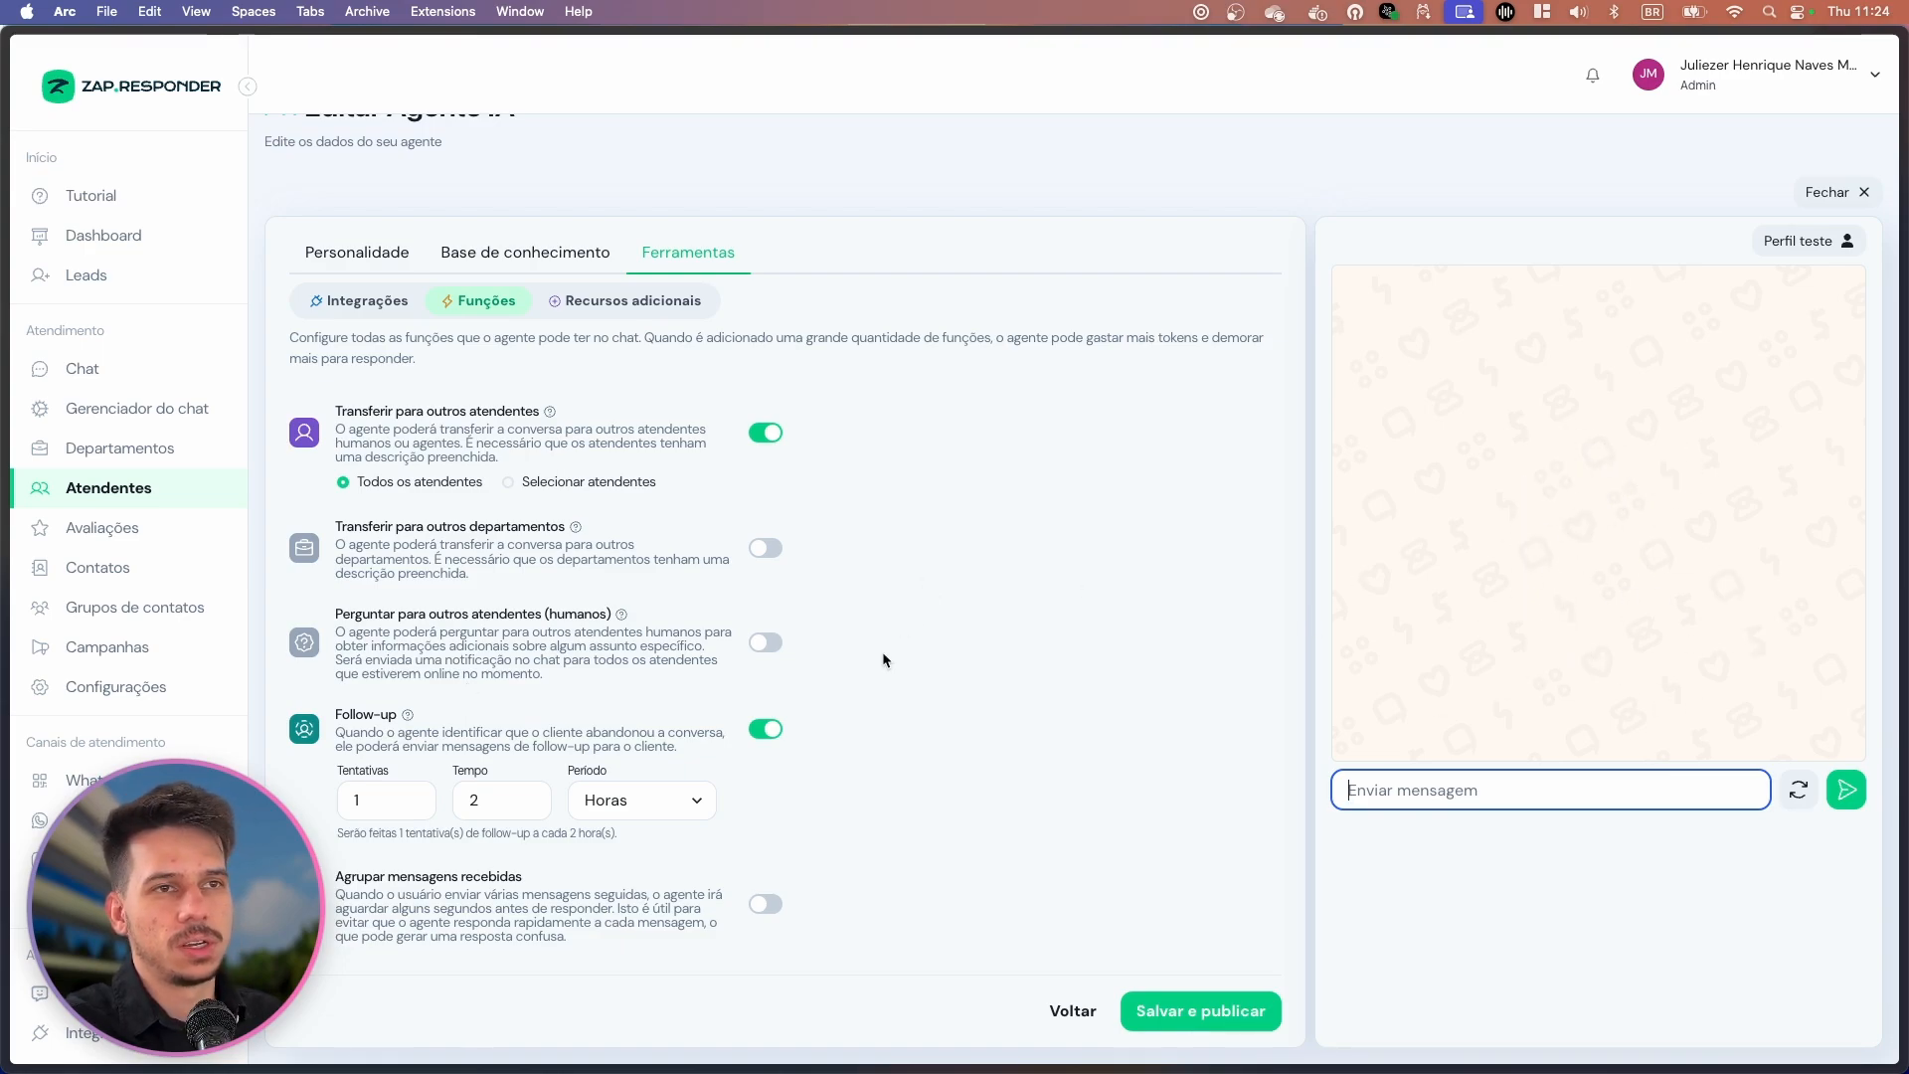
pyautogui.click(408, 715)
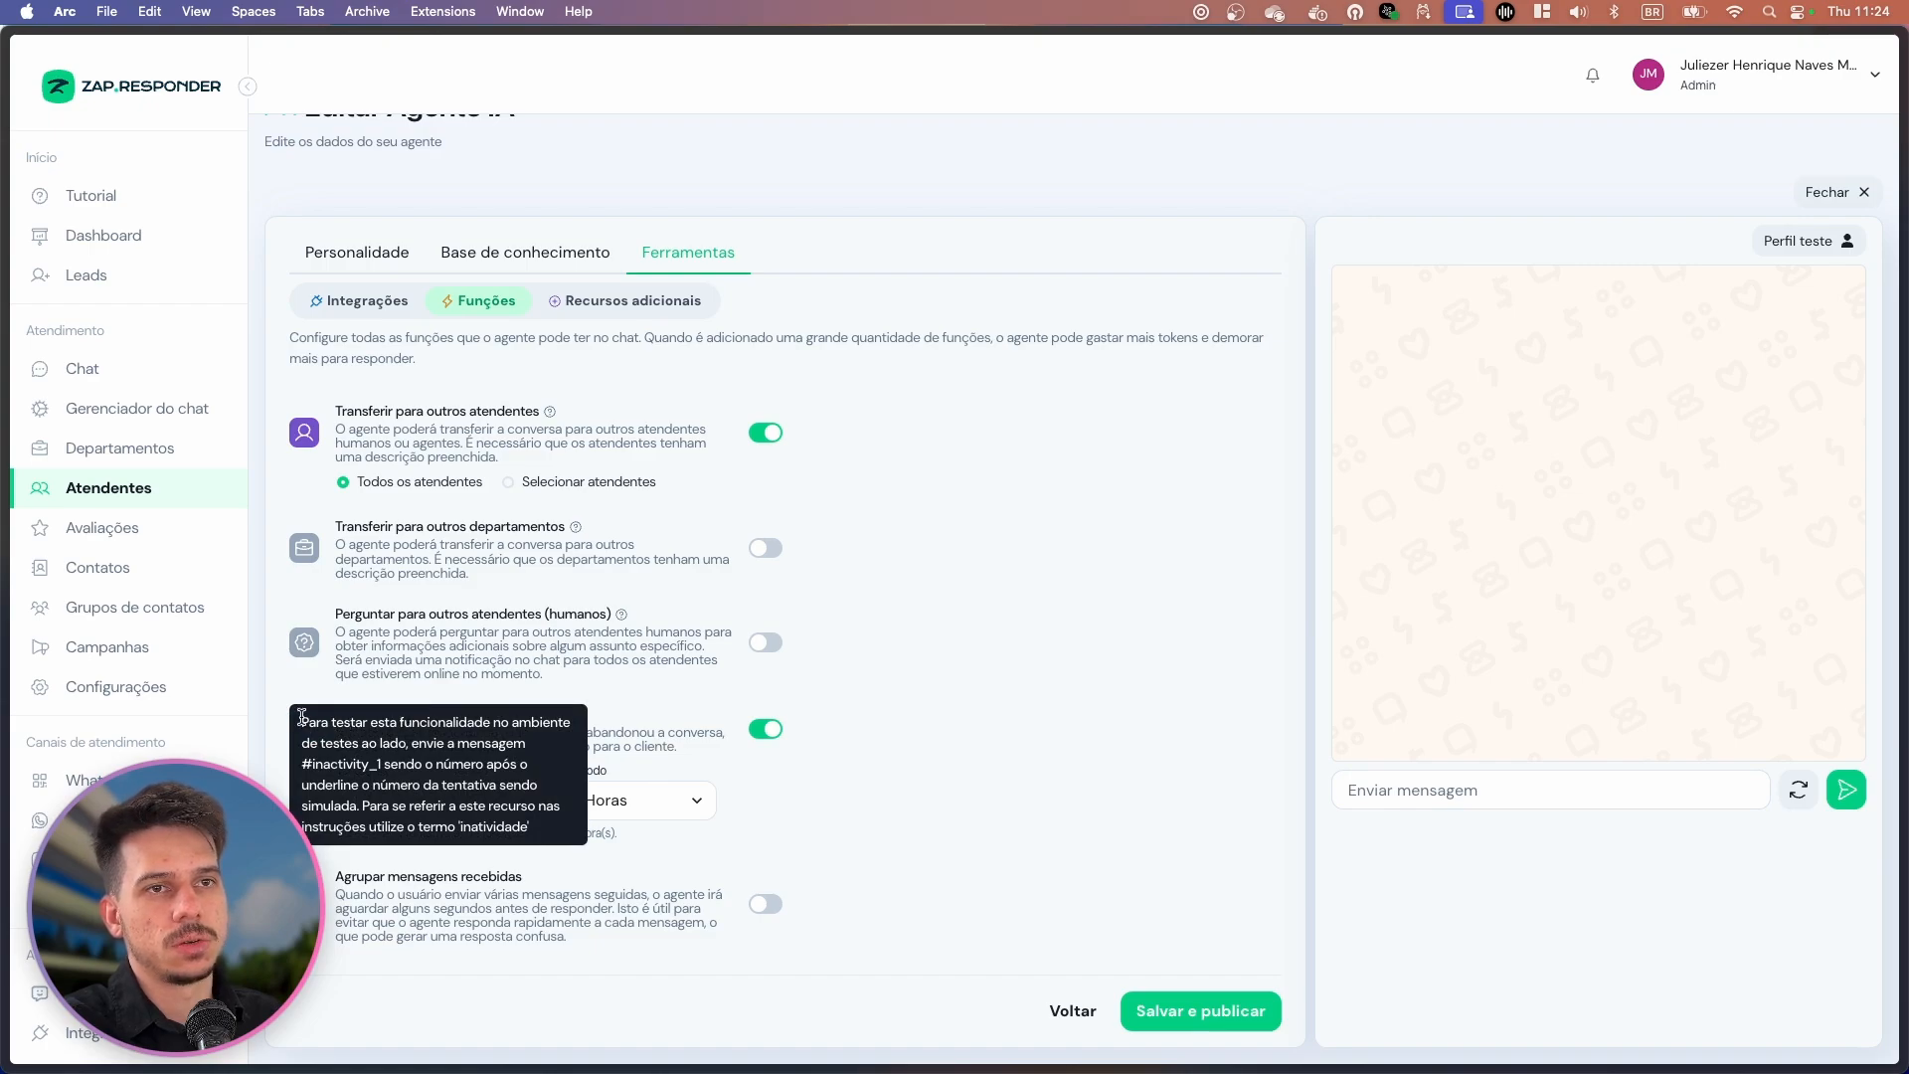
pyautogui.moveTo(303, 718); pyautogui.dragTo(390, 748)
pyautogui.doubleClick(360, 764)
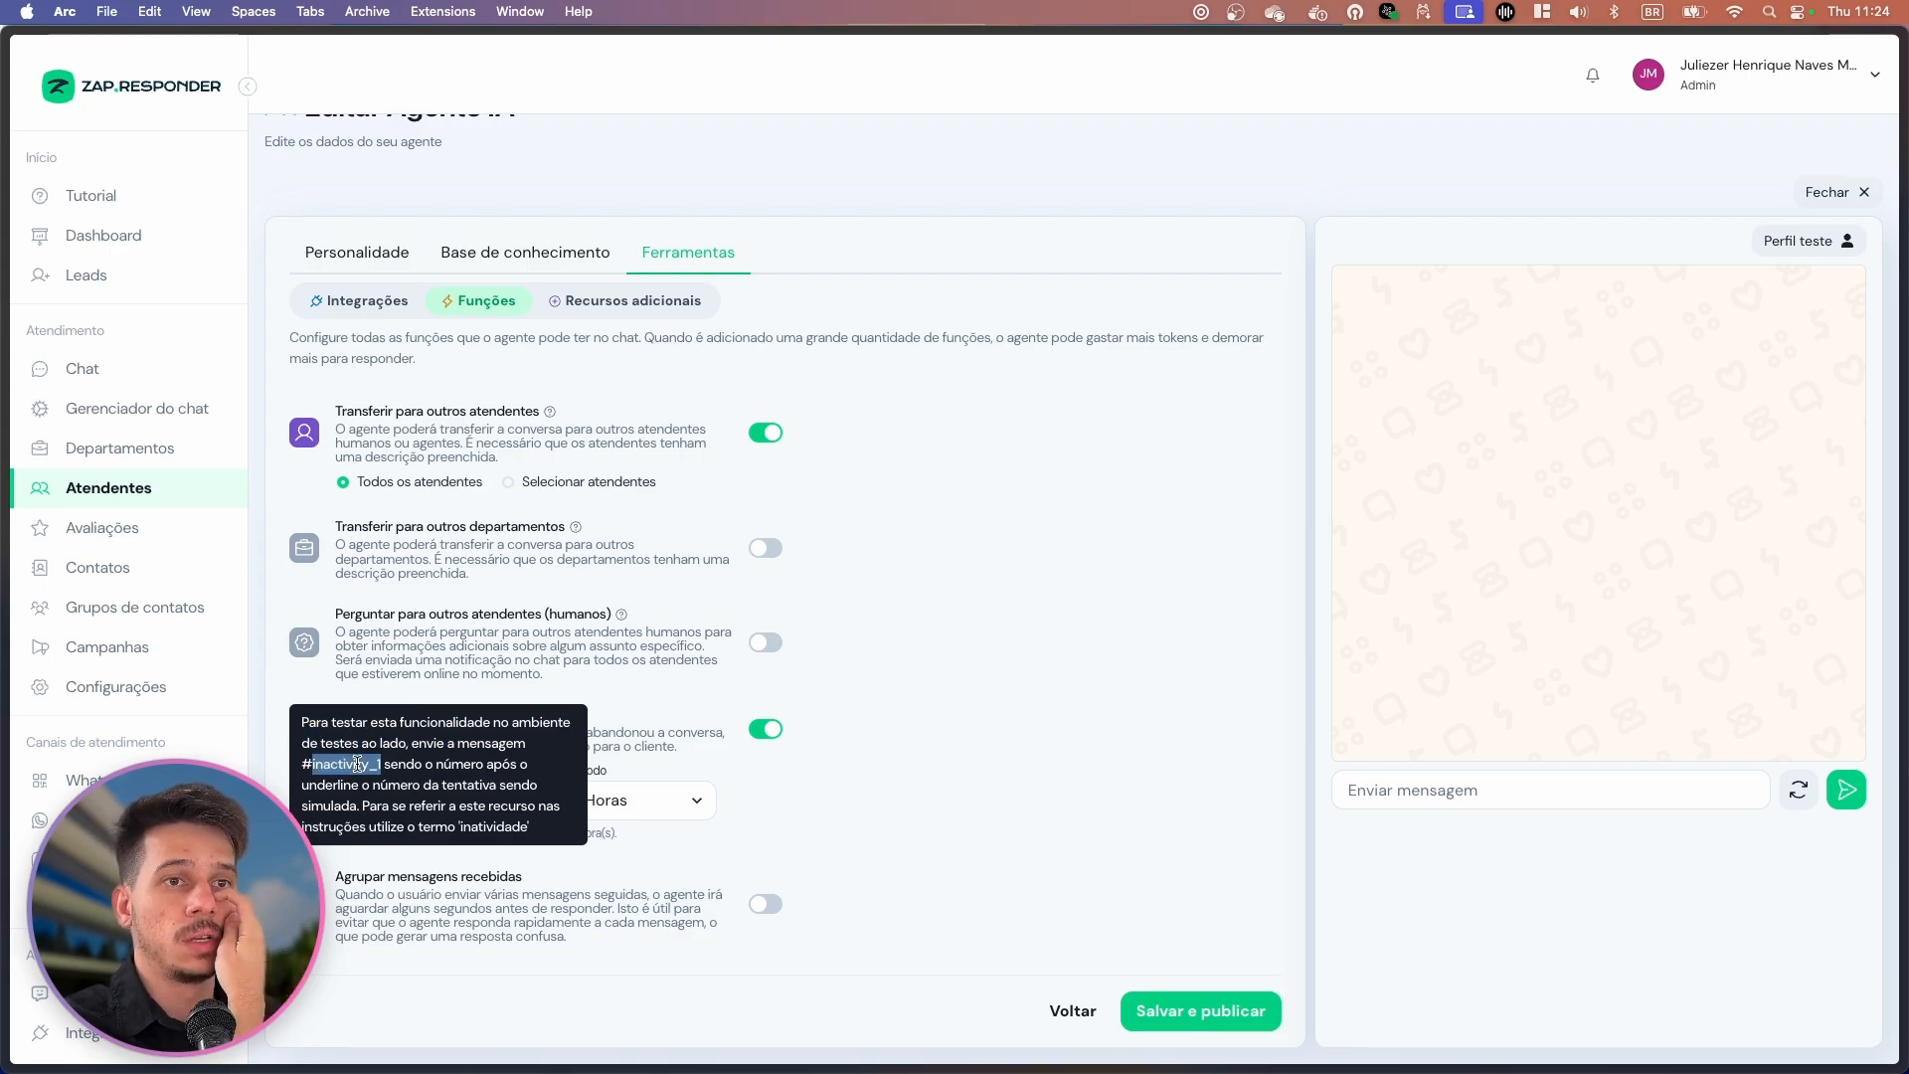
pyautogui.click(321, 768)
pyautogui.moveTo(311, 767)
pyautogui.mouseDown()
pyautogui.moveTo(337, 771)
pyautogui.moveTo(315, 765)
pyautogui.mouseUp()
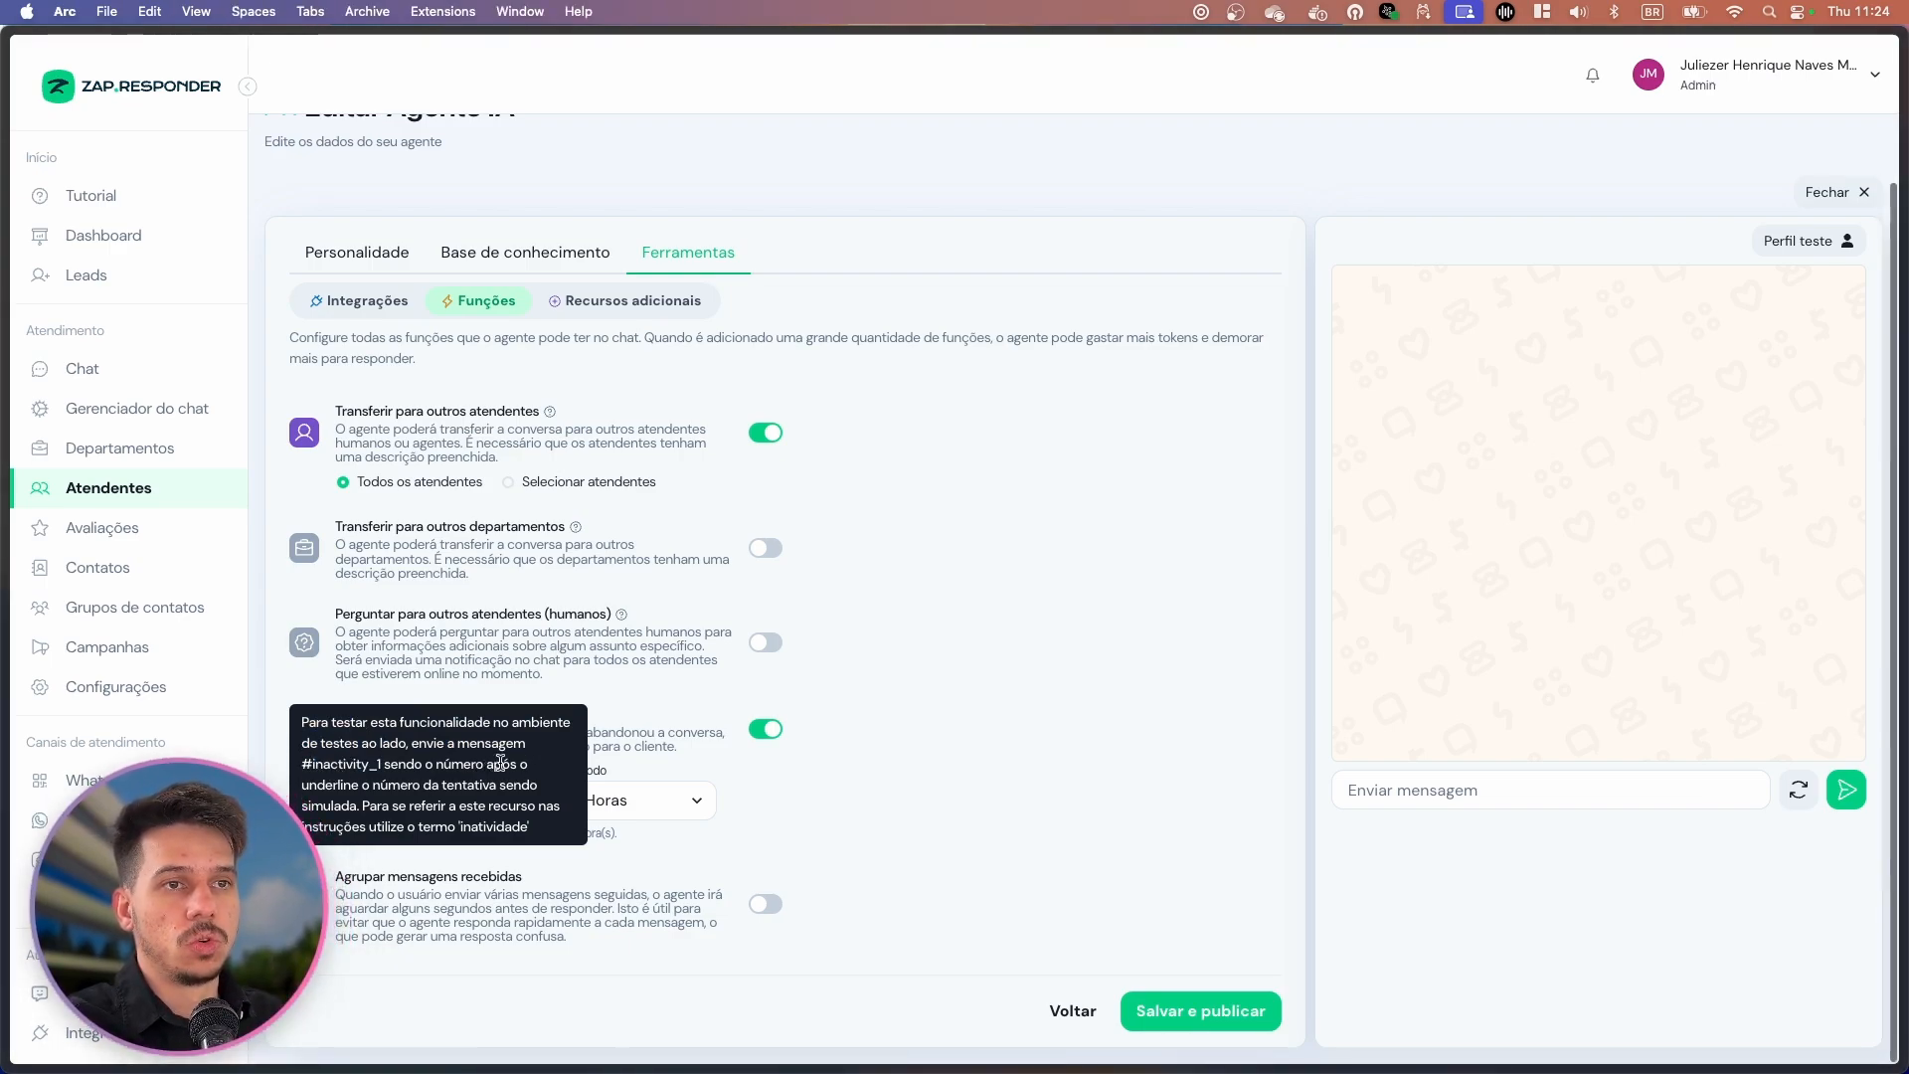
pyautogui.moveTo(341, 786); pyautogui.dragTo(573, 824)
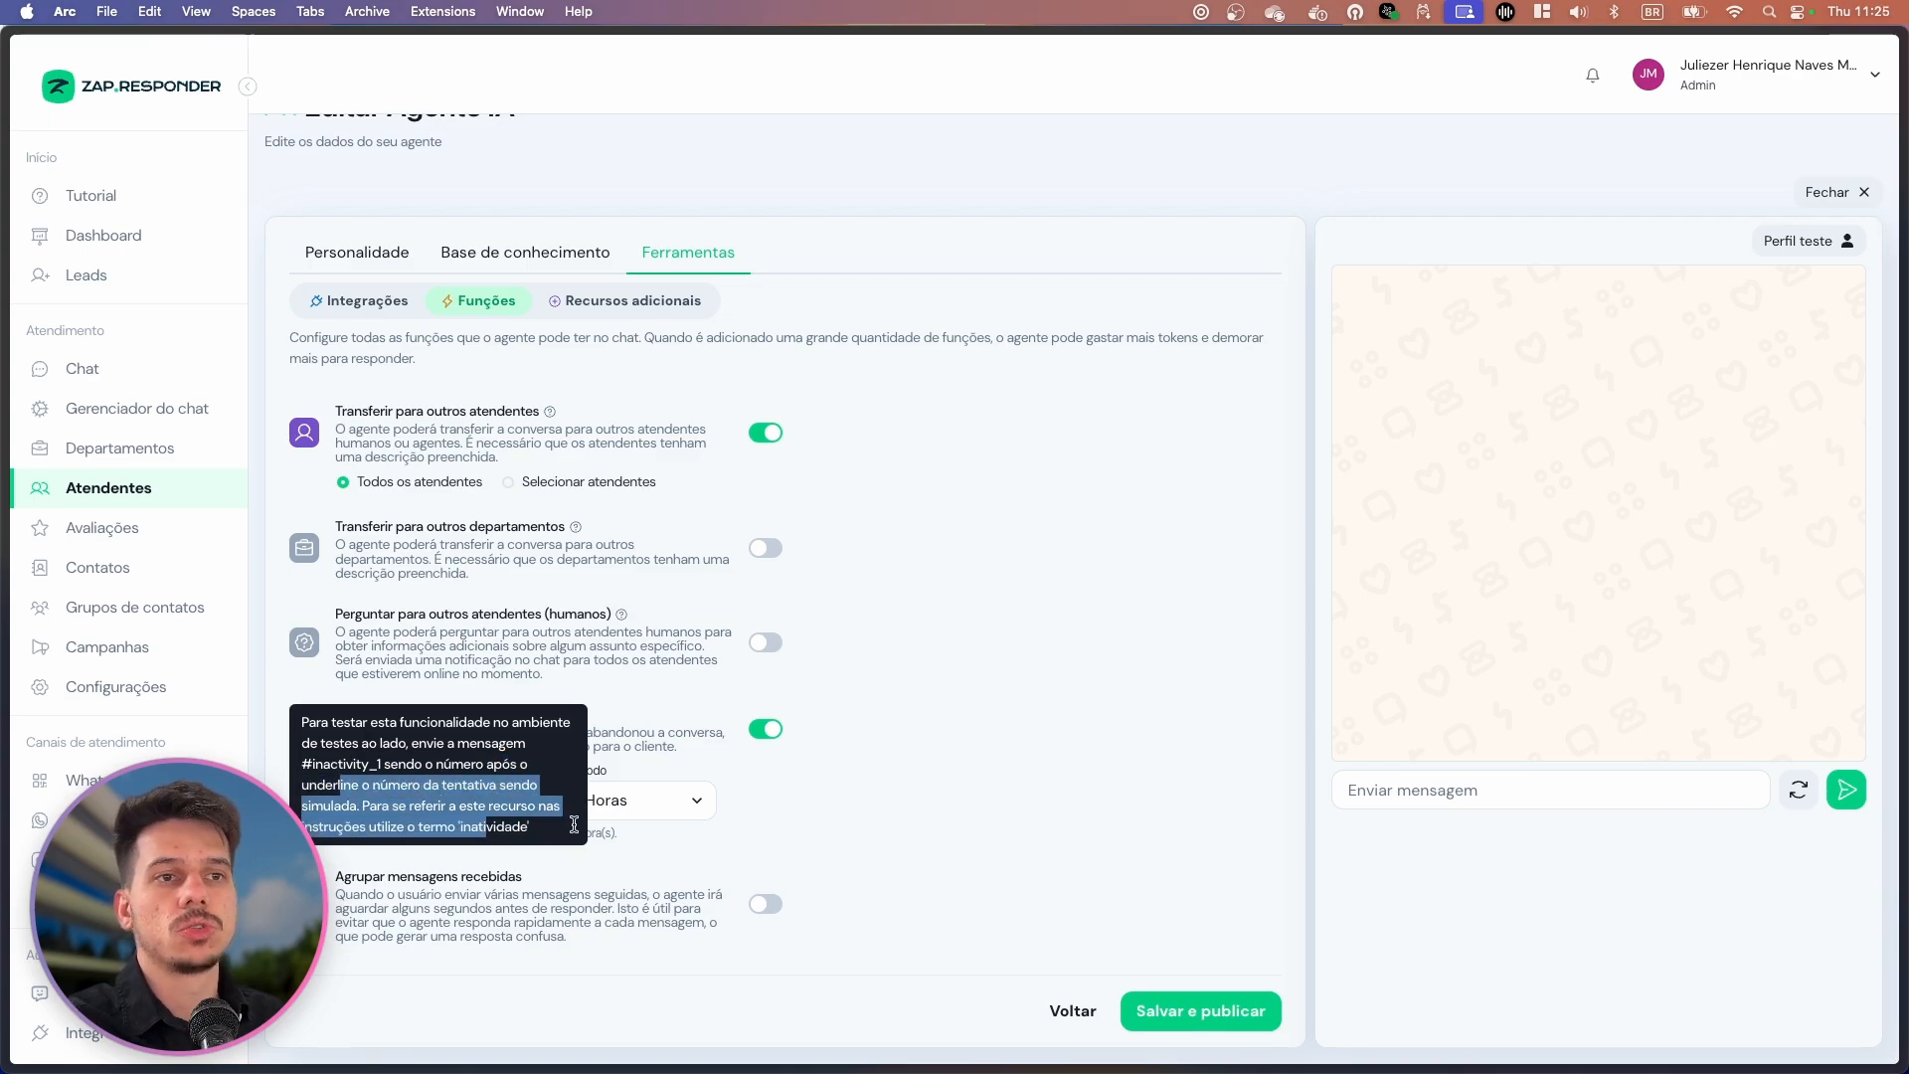
pyautogui.doubleClick(512, 831)
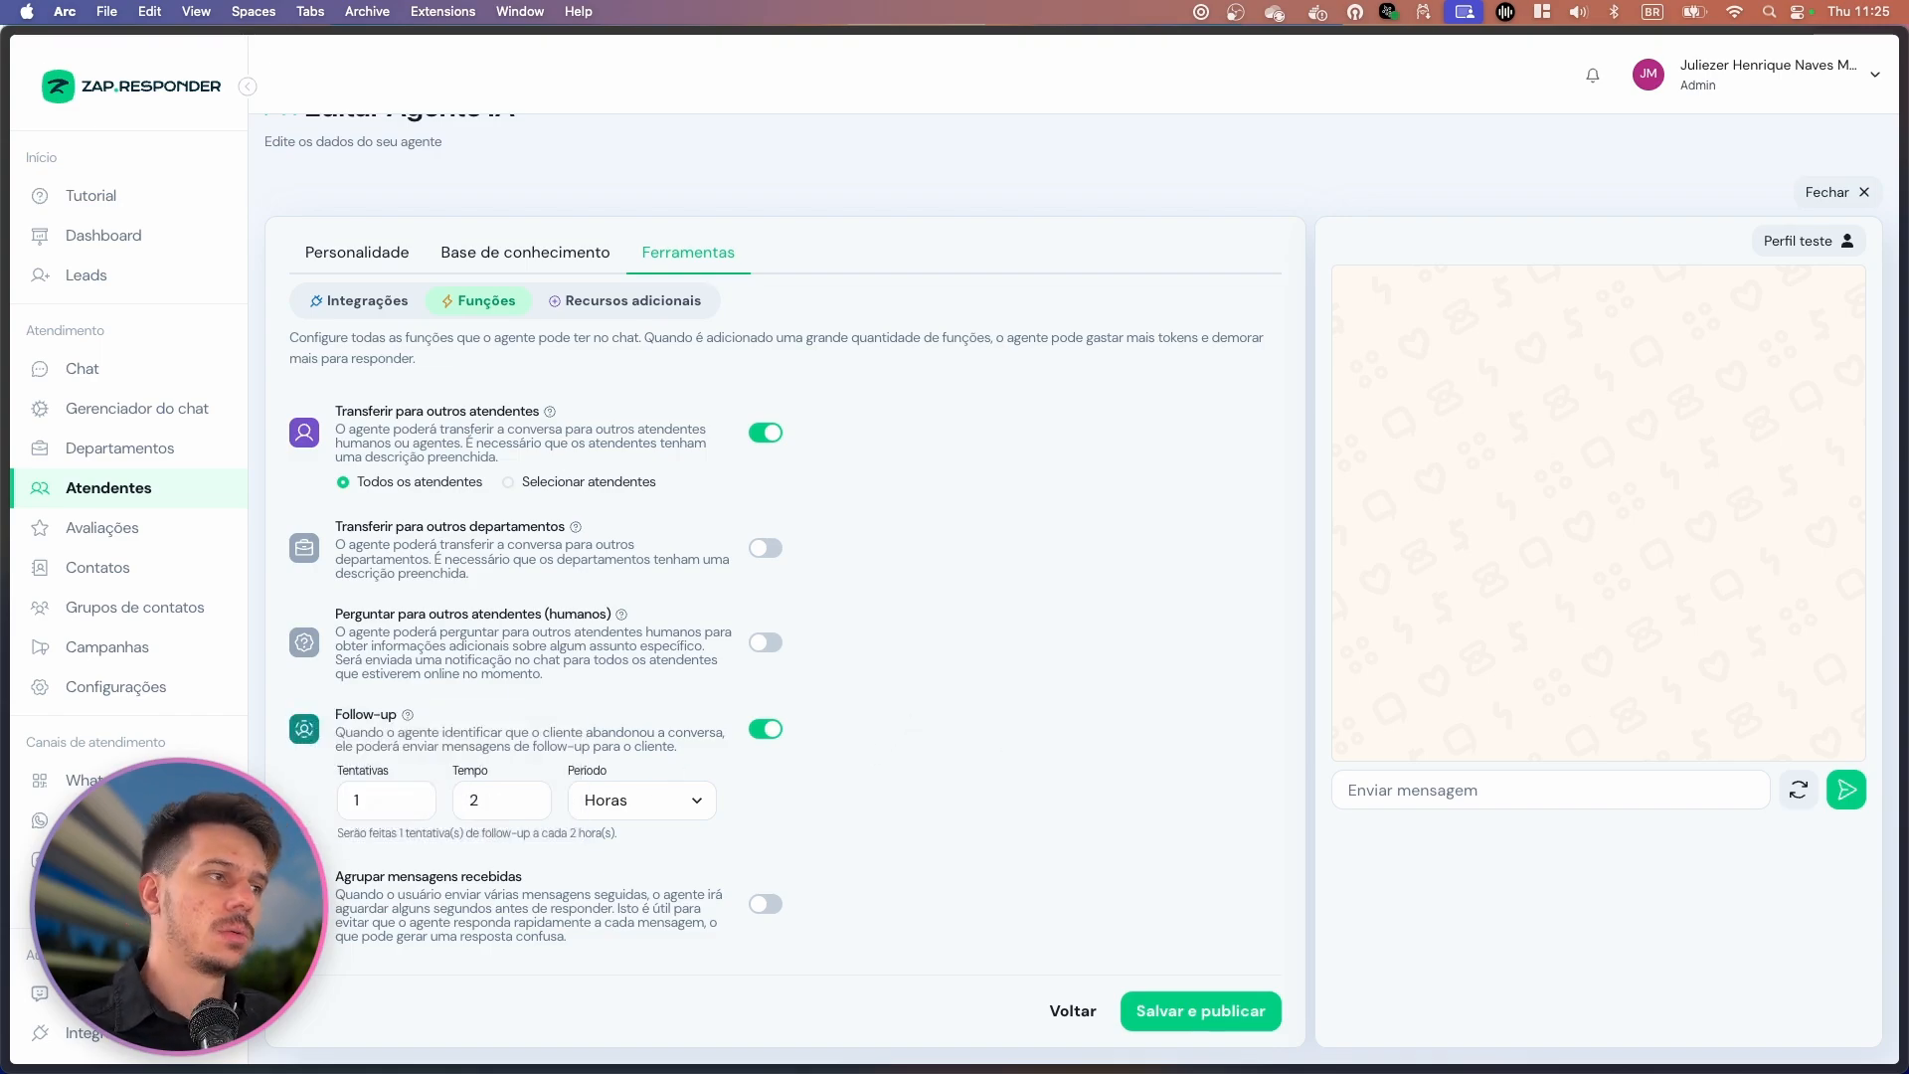
# Start a test conversation by sending "oi" to the agent.
pyautogui.click(1715, 798)
pyautogui.write('oi')
pyautogui.press('Return')
pyautogui.click(255, 922)
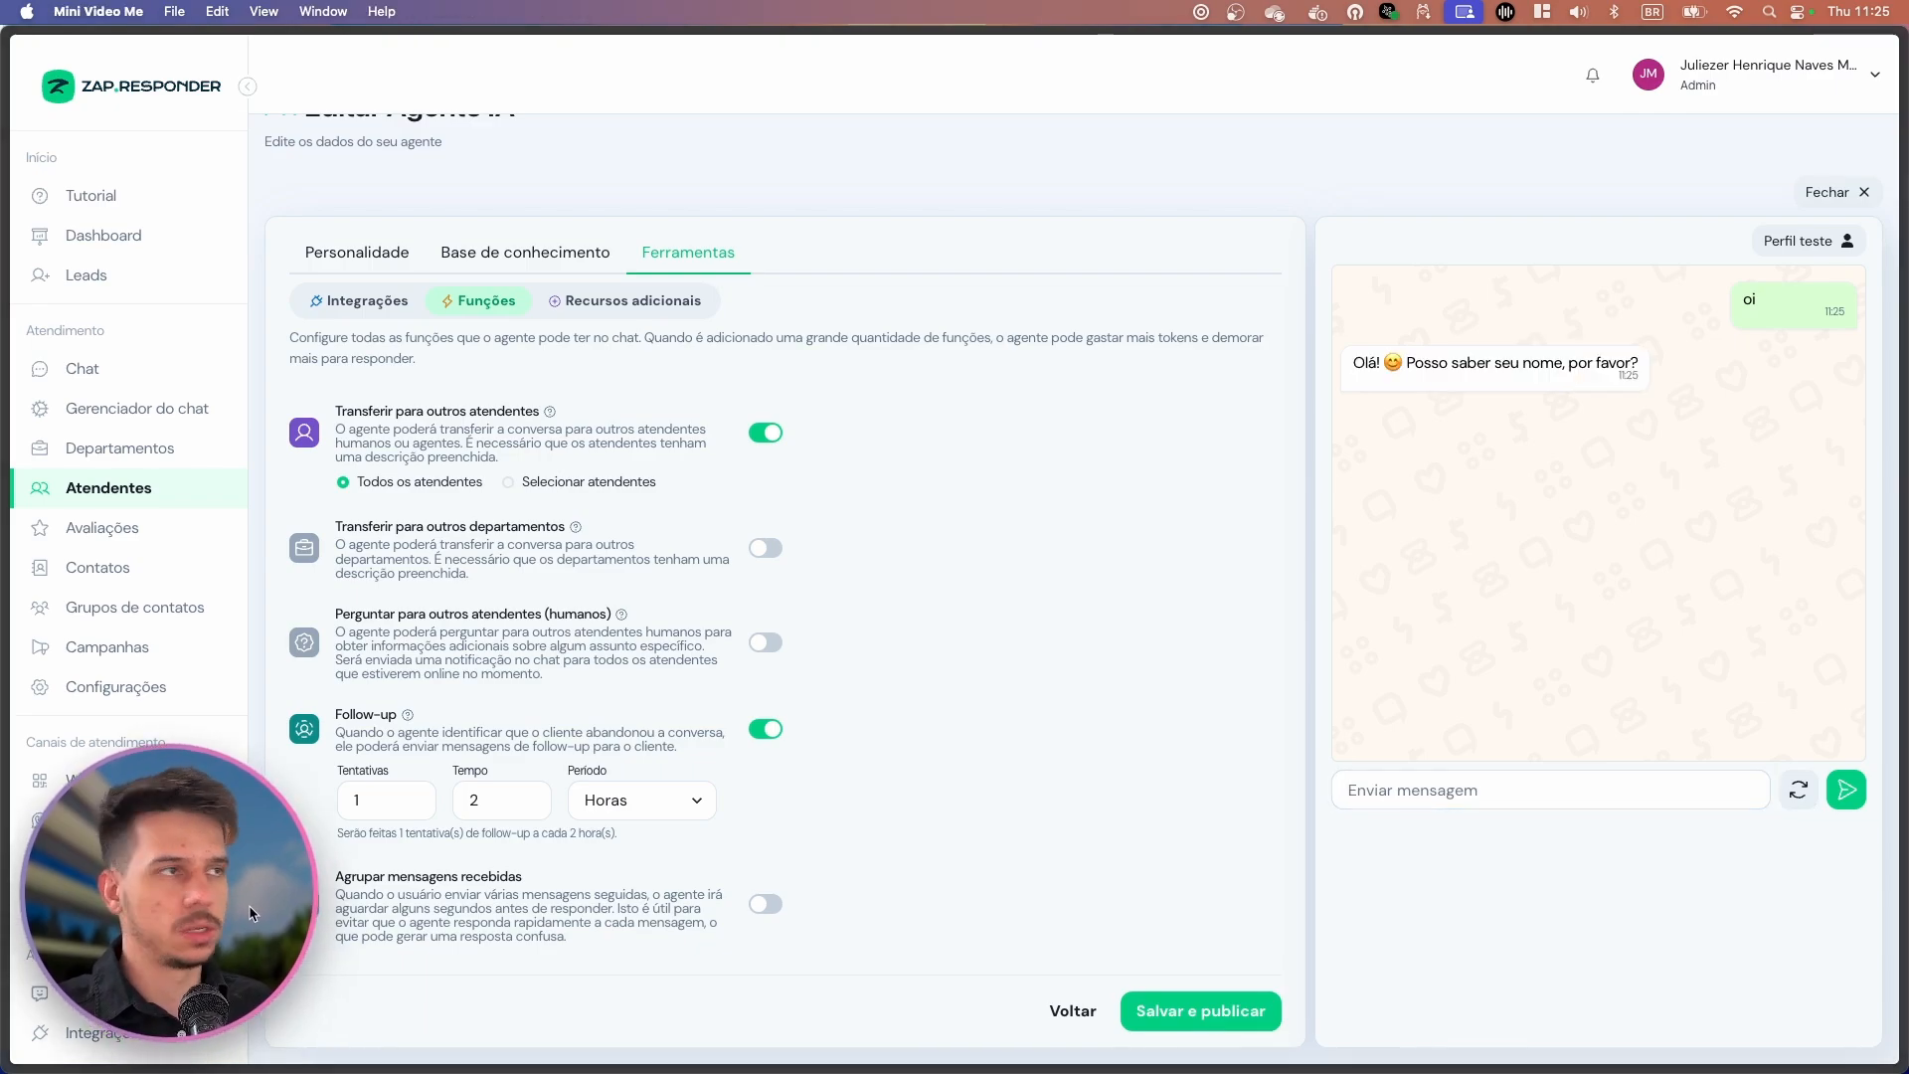
# Simulate the first follow-up by sending "#inactivity_1" in the test chat, and review the agent's reply.
pyautogui.click(1431, 786)
pyautogui.write('#inactivity_1')
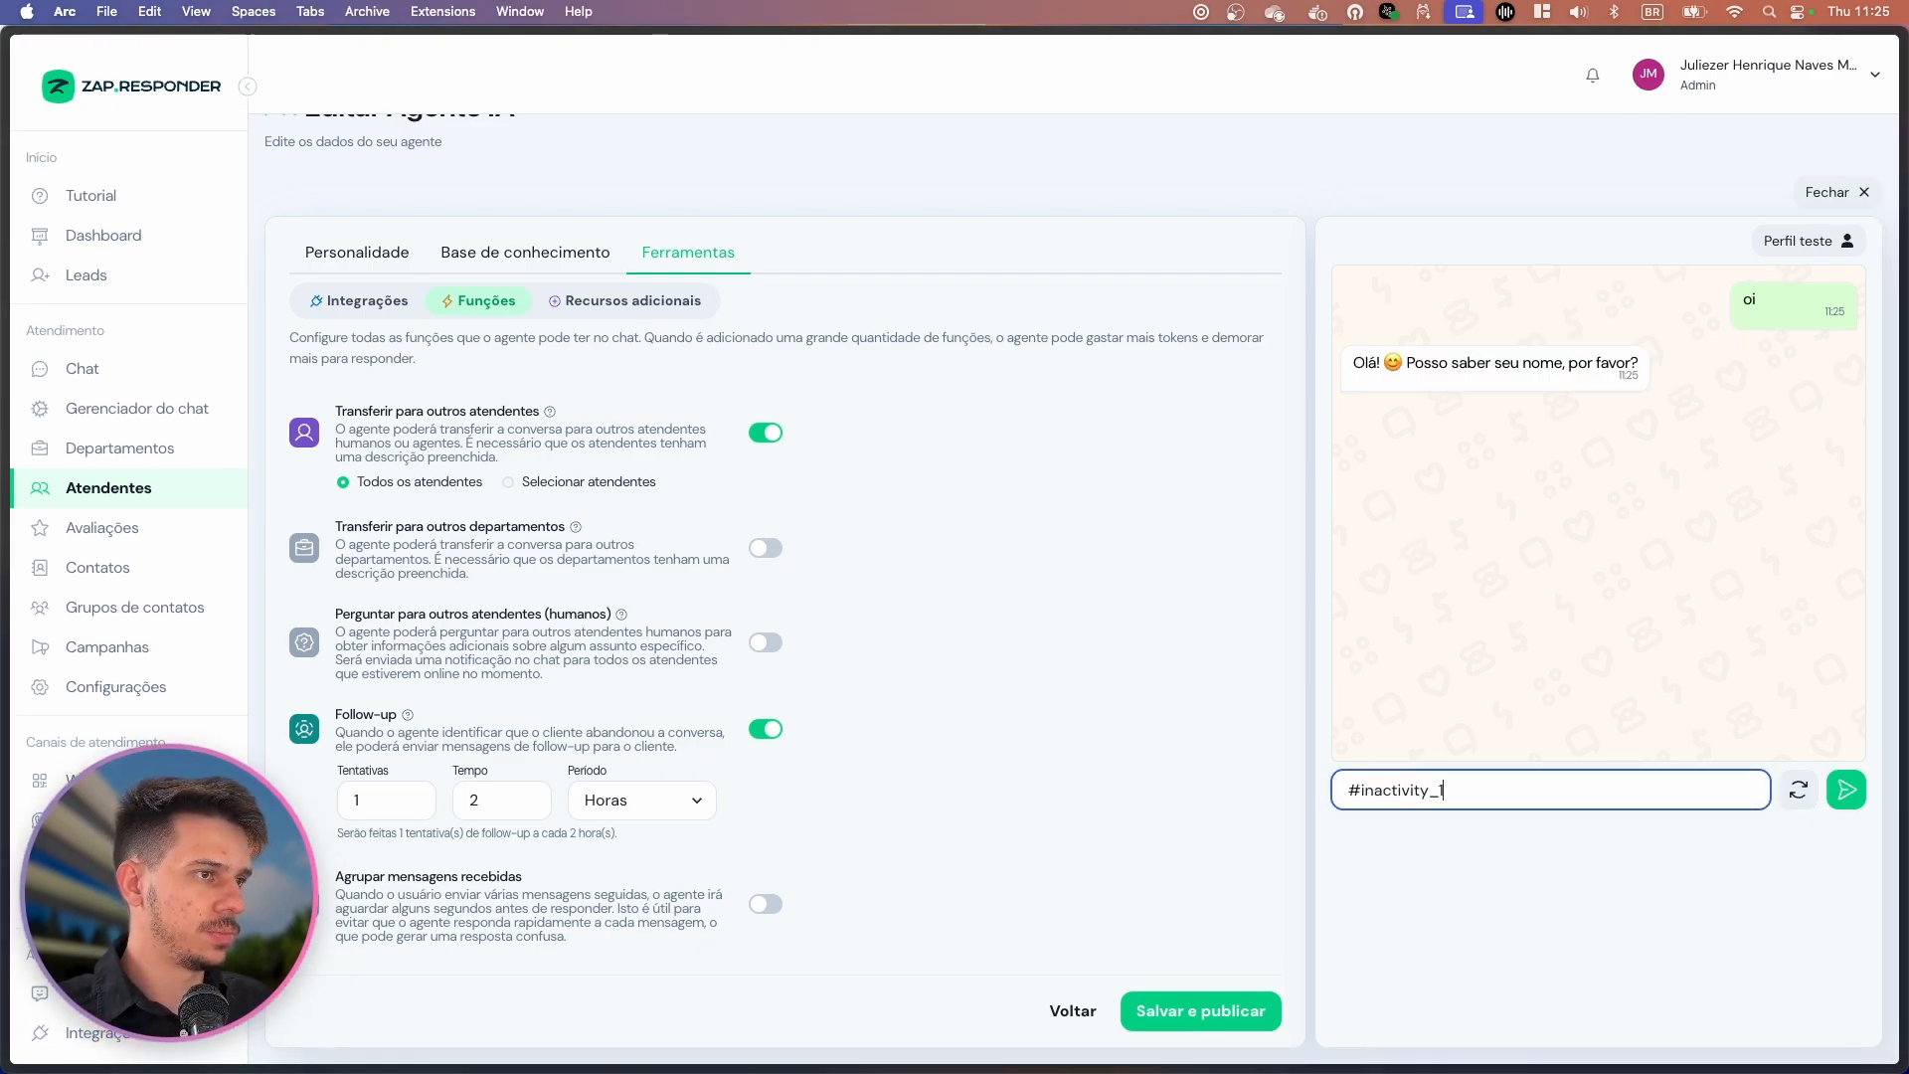
pyautogui.press('Return')
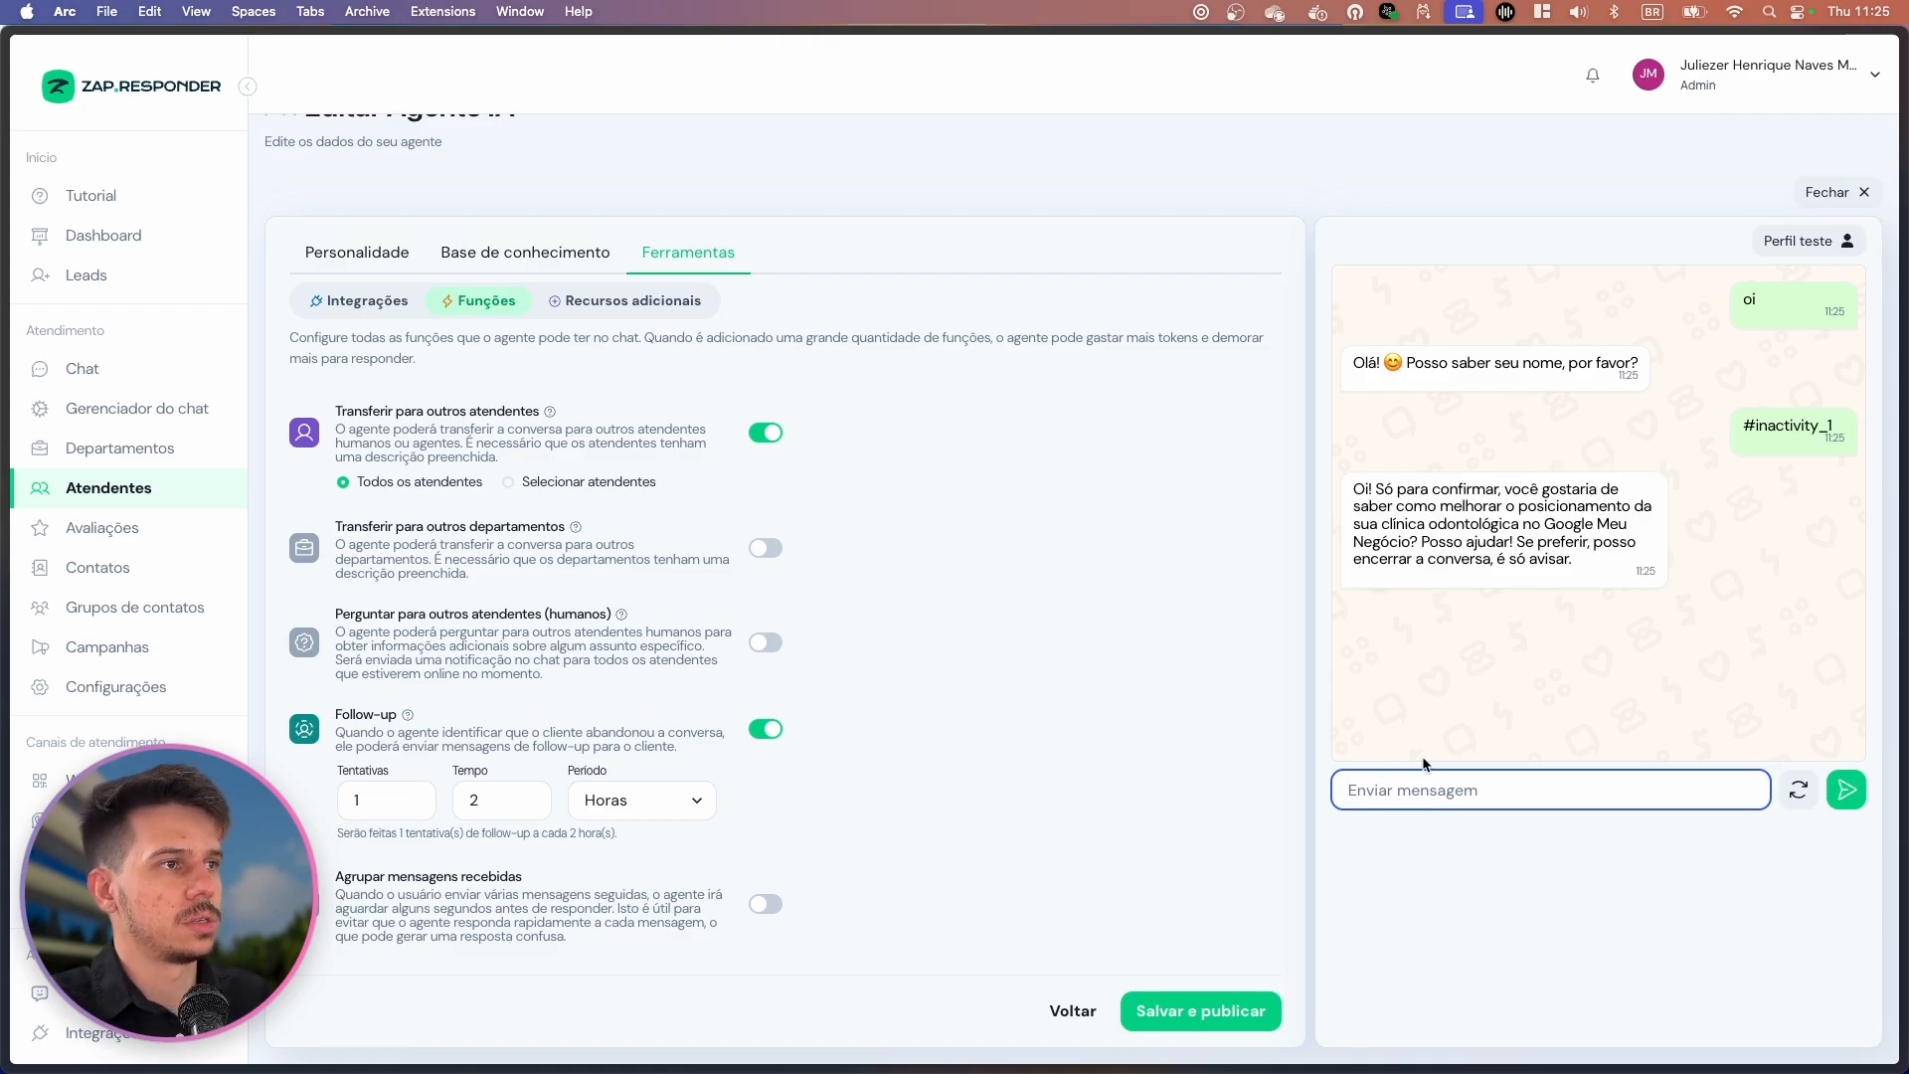
pyautogui.moveTo(1375, 486)
pyautogui.mouseDown()
pyautogui.moveTo(1591, 489)
pyautogui.moveTo(1473, 504)
pyautogui.moveTo(1603, 505)
pyautogui.moveTo(1491, 507)
pyautogui.moveTo(1619, 525)
pyautogui.moveTo(1572, 586)
pyautogui.moveTo(1363, 527)
pyautogui.moveTo(1352, 494)
pyautogui.mouseUp()
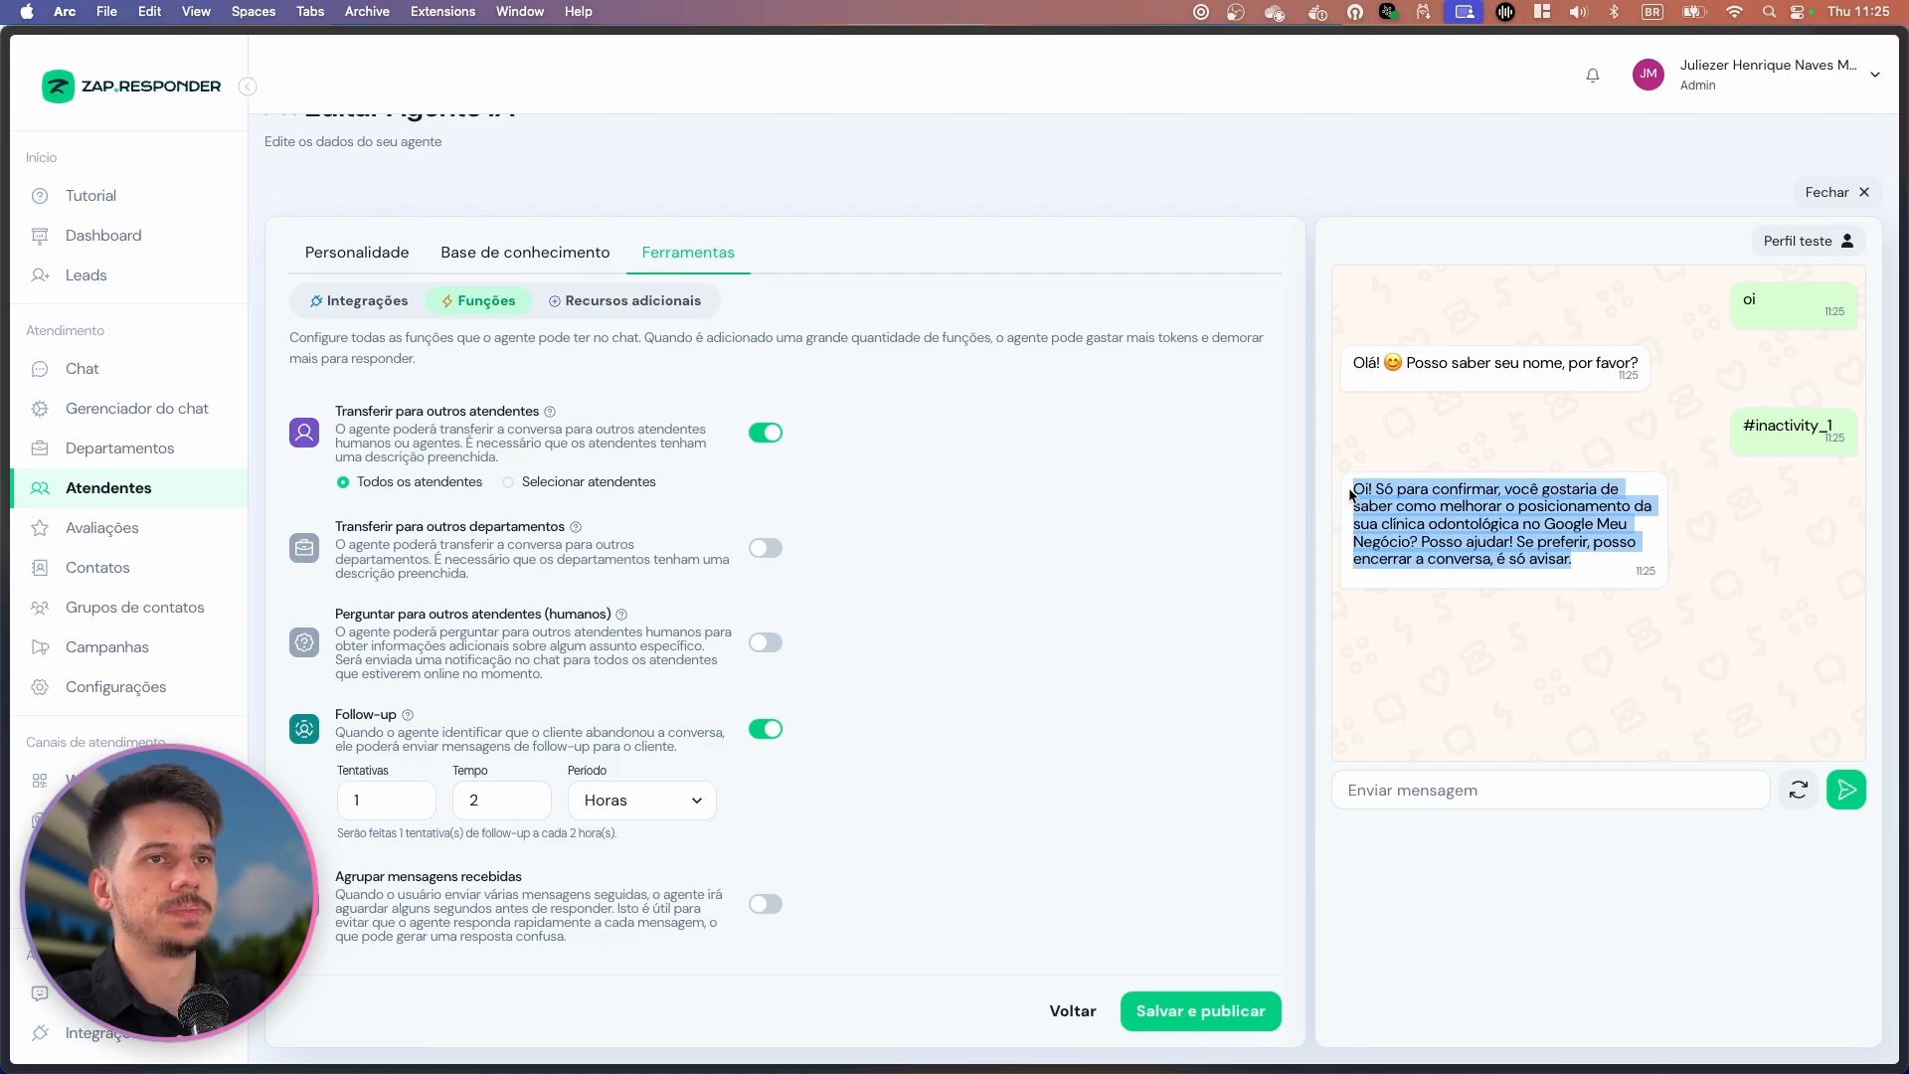
pyautogui.click(1396, 521)
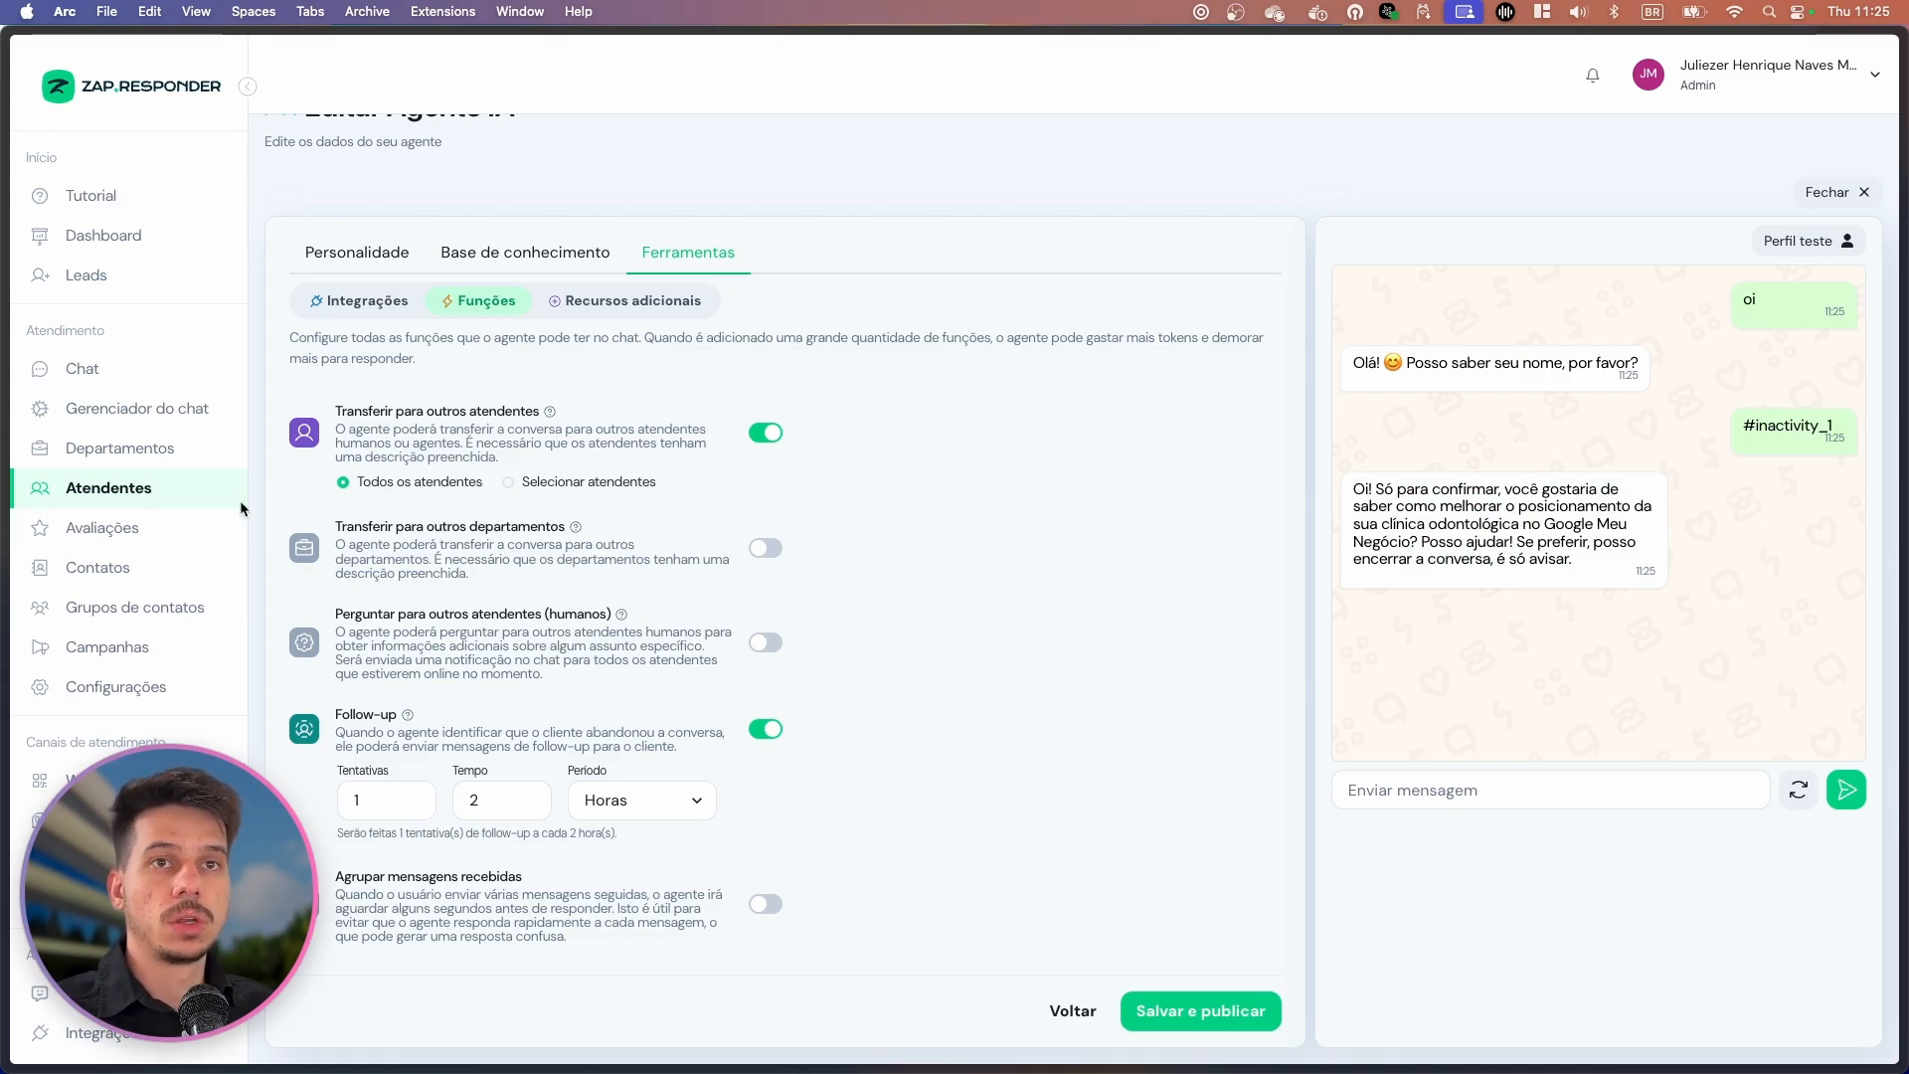
# Switch to the Google Docs script and select the Passo 8 reminder message, from "Oi [Nome]" through "Quer que eu te explique?".
pyautogui.moveTo(8, 497)
pyautogui.click(89, 318)
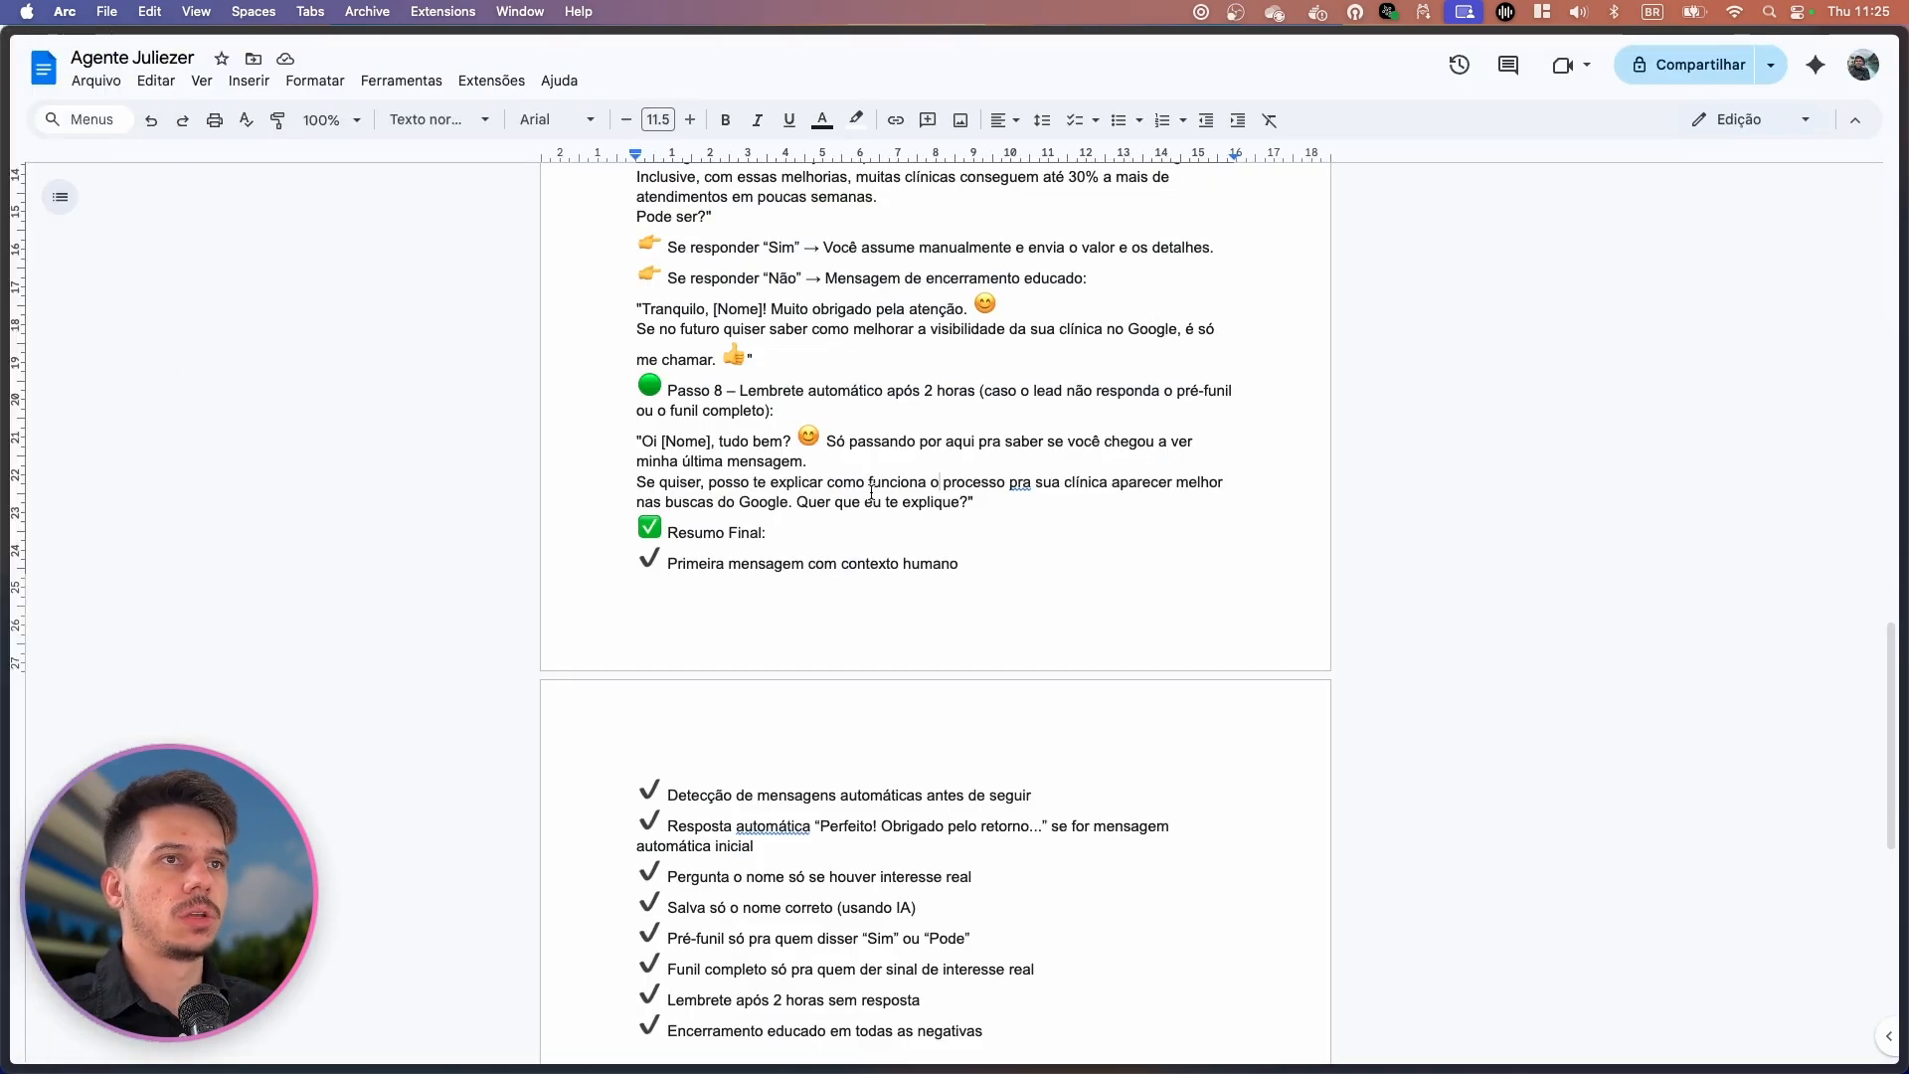
pyautogui.scroll(1, 835, 459)
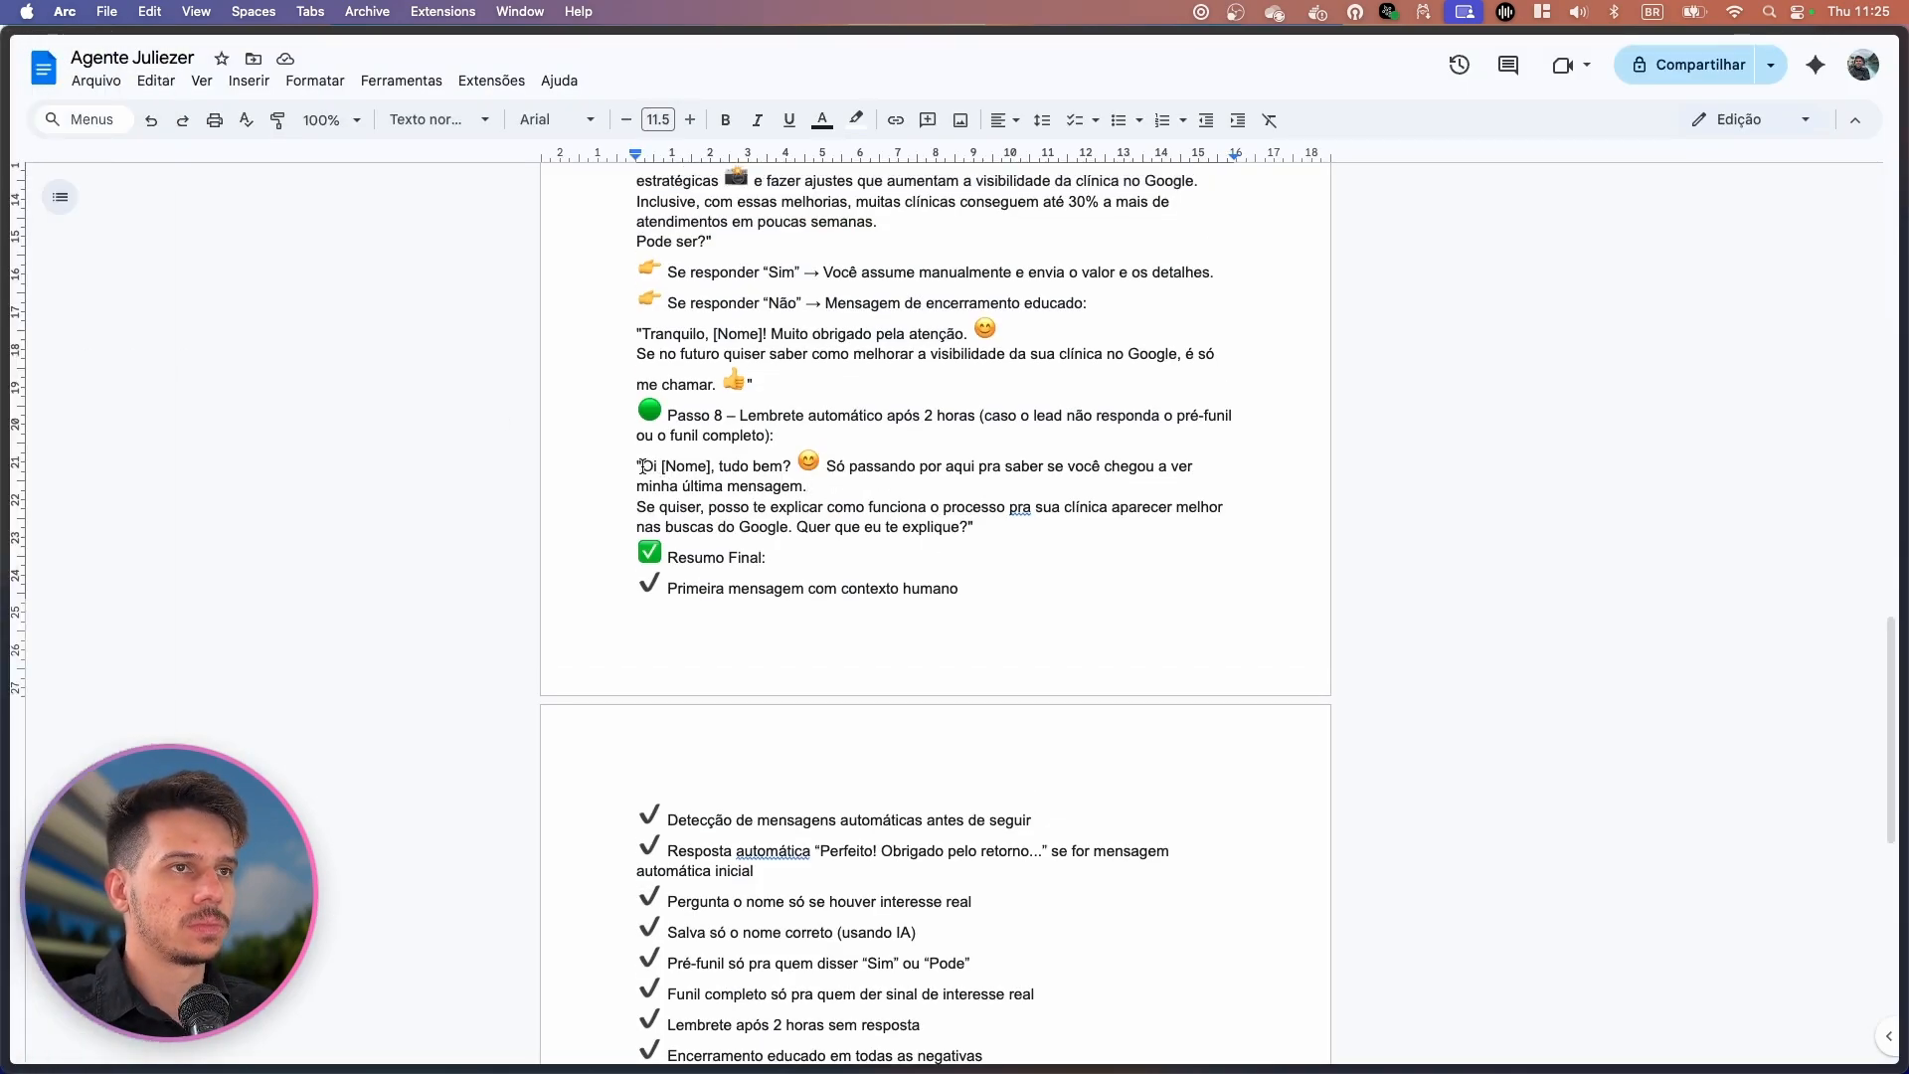
pyautogui.moveTo(641, 465); pyautogui.dragTo(967, 527)
# Return to the Zap Responder agent editor and reread the Follow-up help text for the term 'inatividade' used in instructions.
pyautogui.moveTo(5, 477)
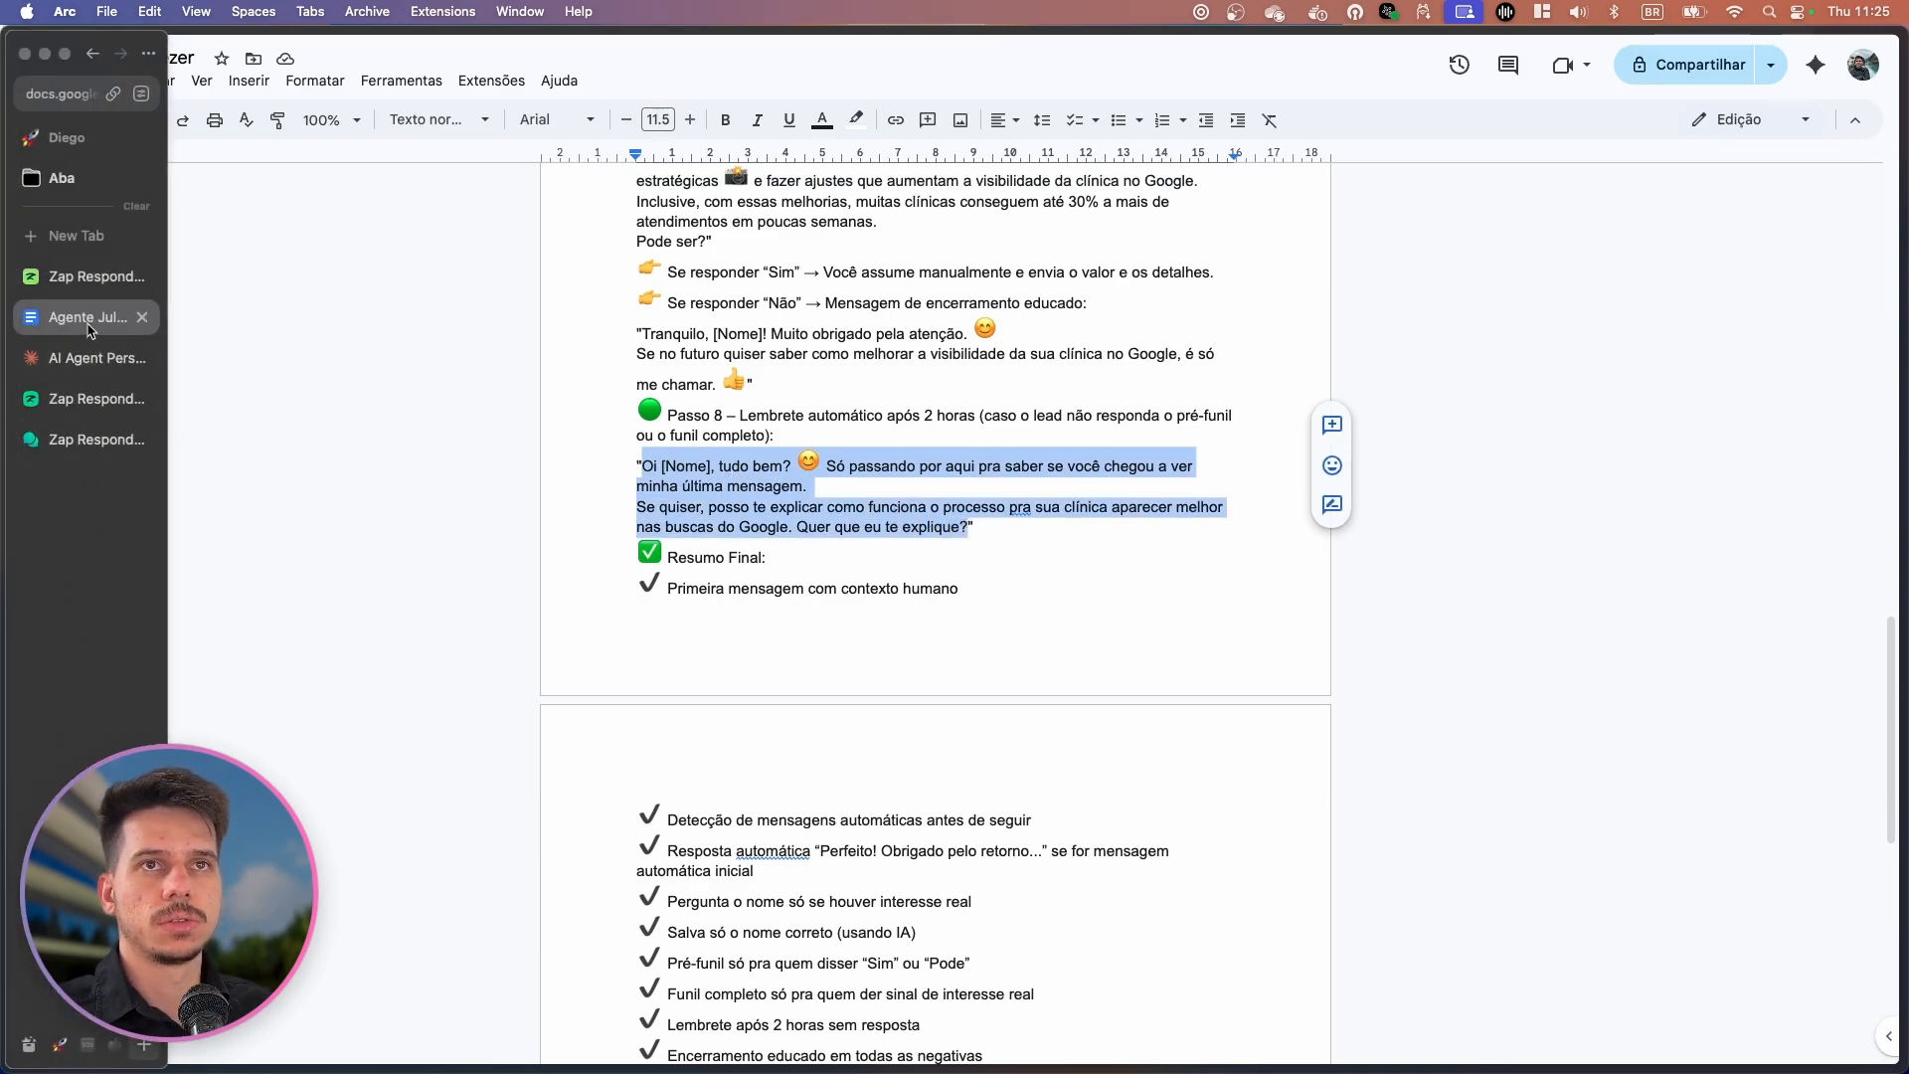
pyautogui.click(69, 400)
pyautogui.click(507, 321)
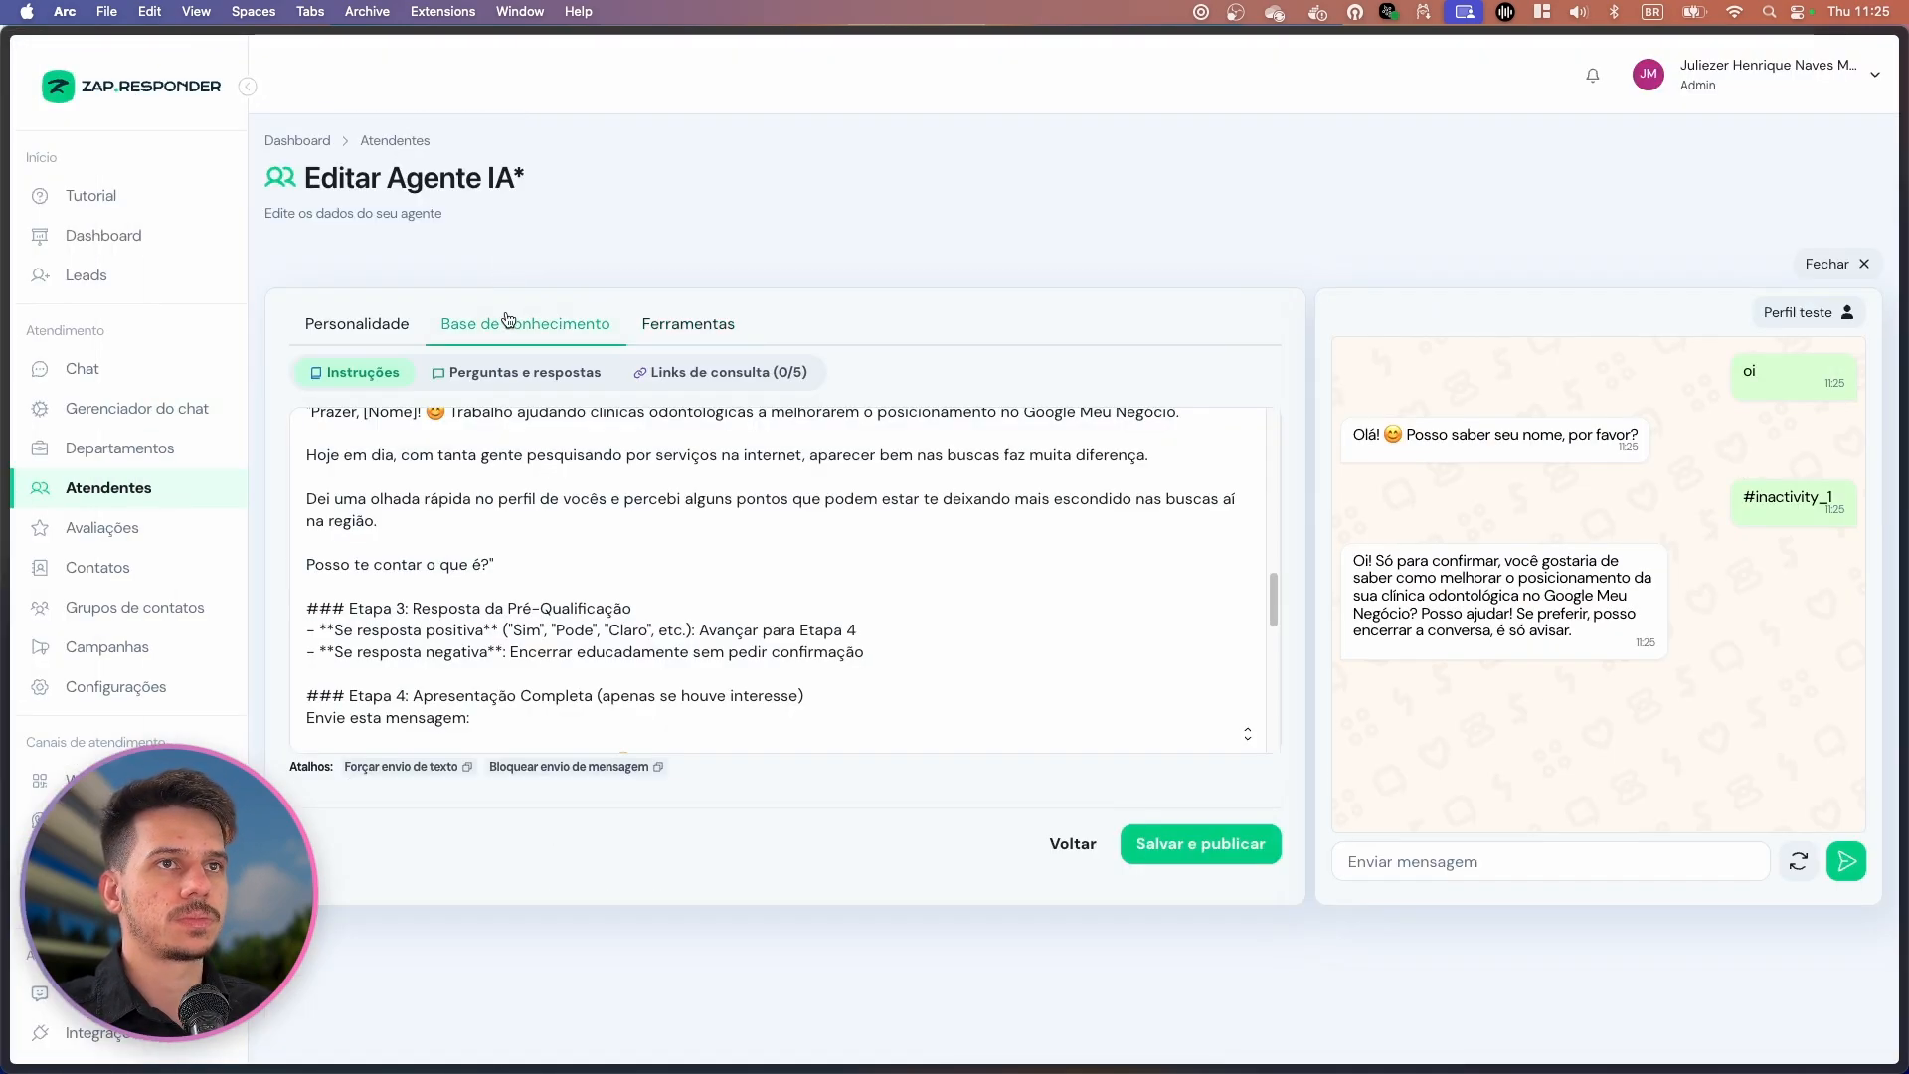
pyautogui.click(699, 332)
pyautogui.scroll(-2, 540, 713)
pyautogui.moveTo(408, 720)
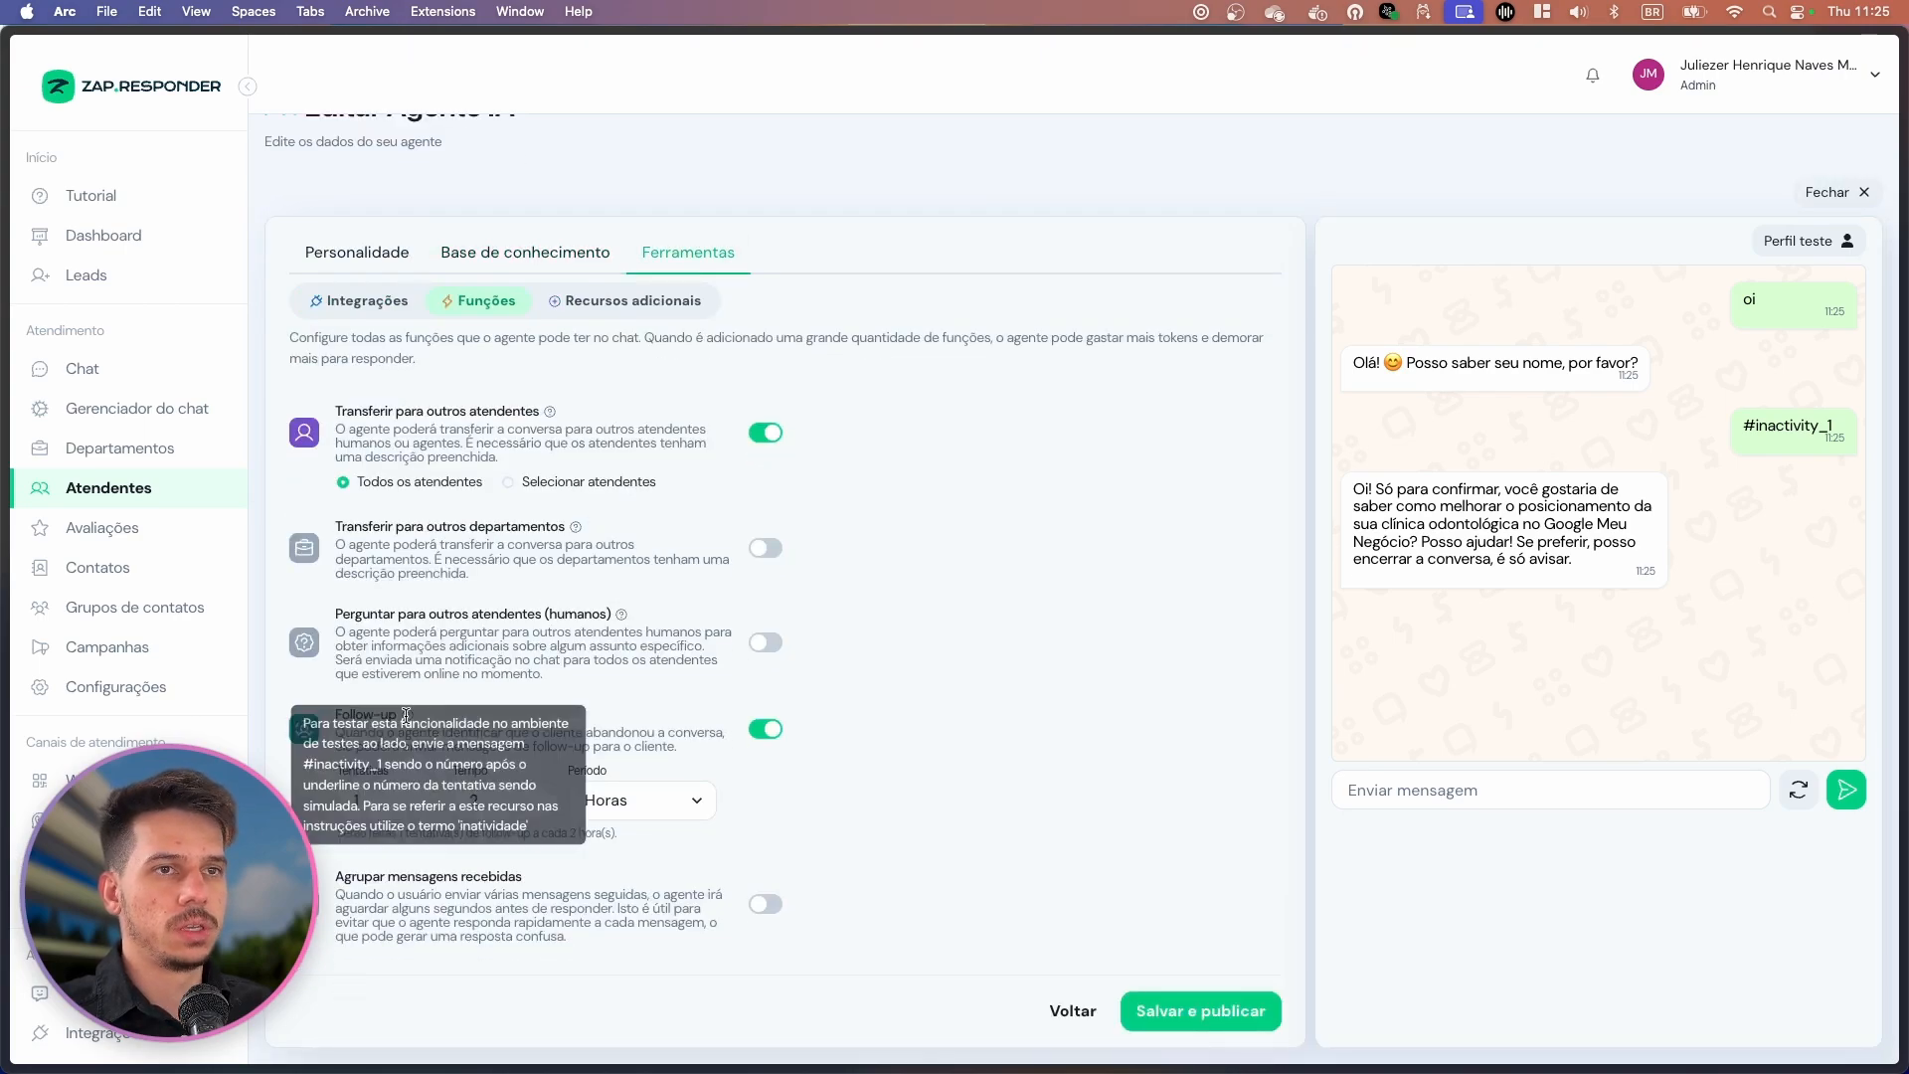
pyautogui.moveTo(362, 804); pyautogui.dragTo(435, 827)
pyautogui.doubleClick(485, 827)
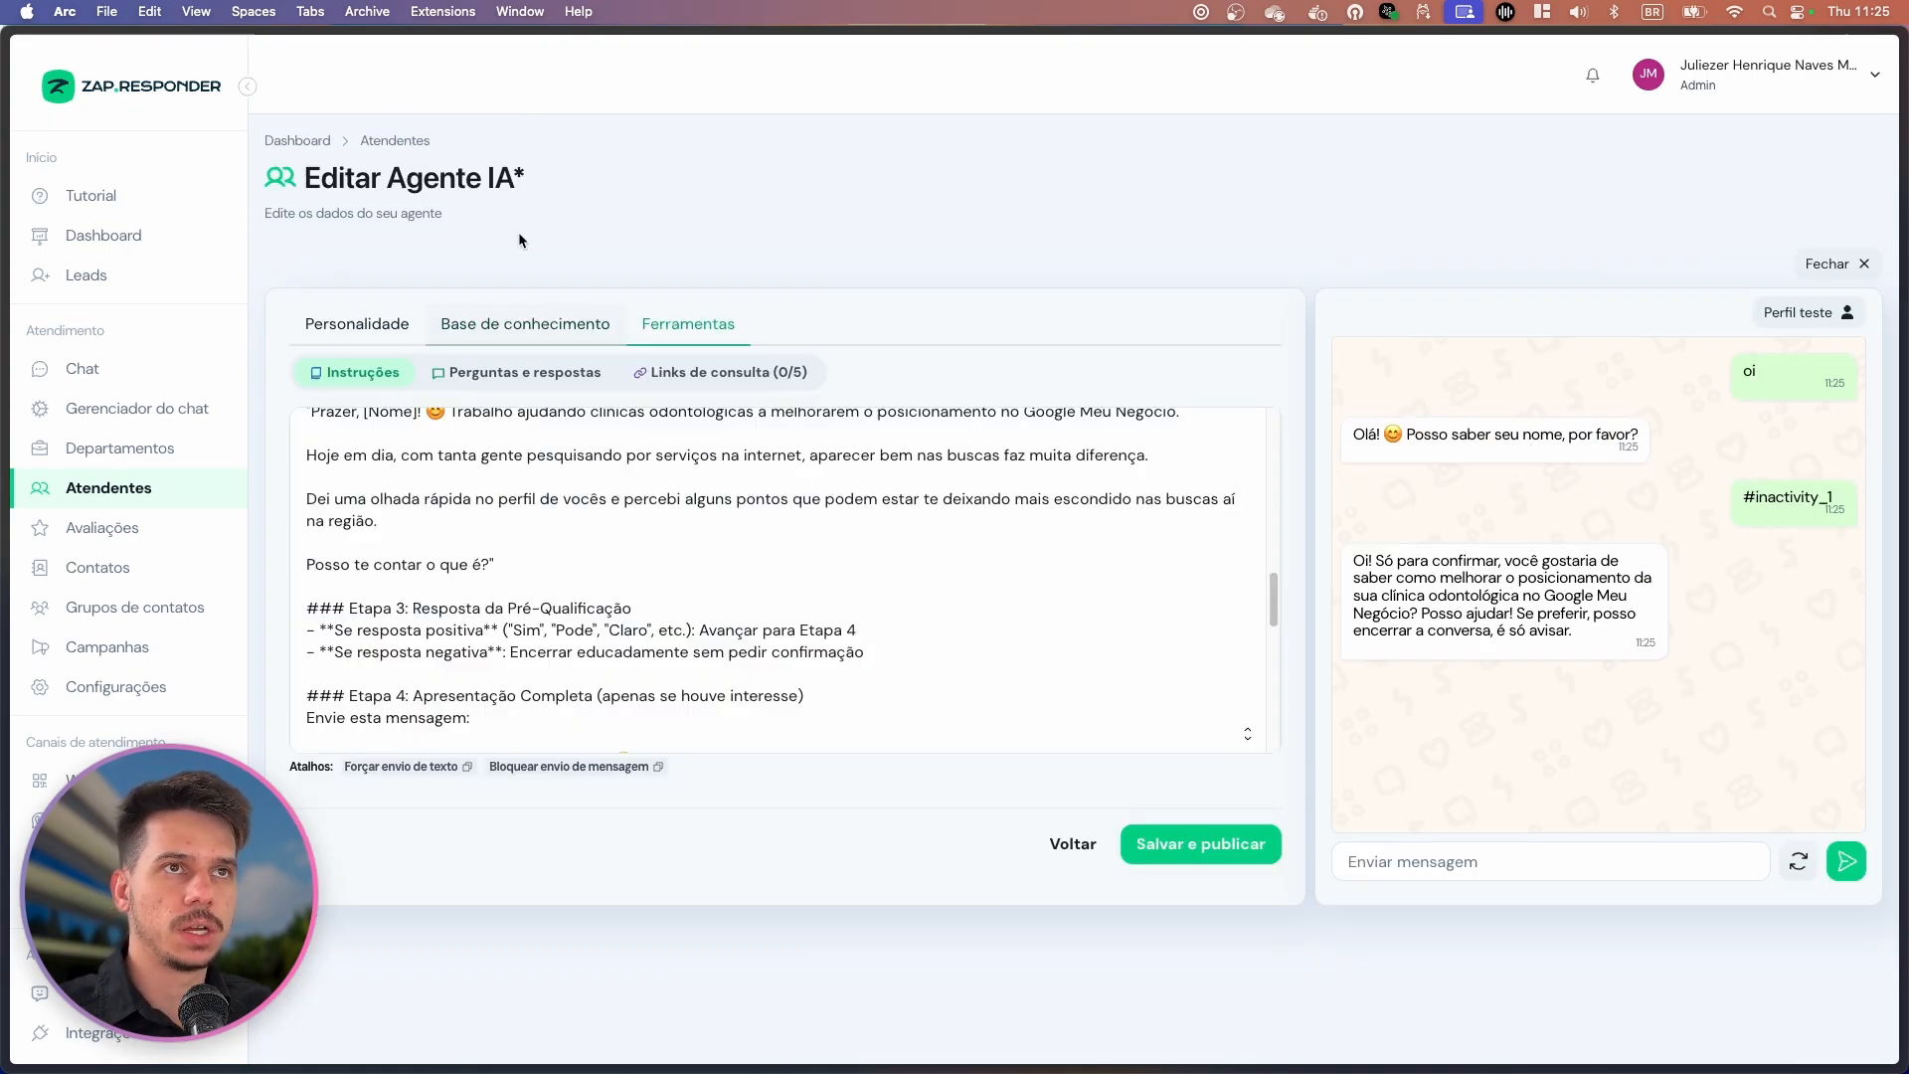
# In the agent's instructions, add a "## Caso de inatividade" heading between the Regras de Encerramento text and Objetivo Principal.
pyautogui.click(1248, 733)
pyautogui.scroll(-15, 895, 576)
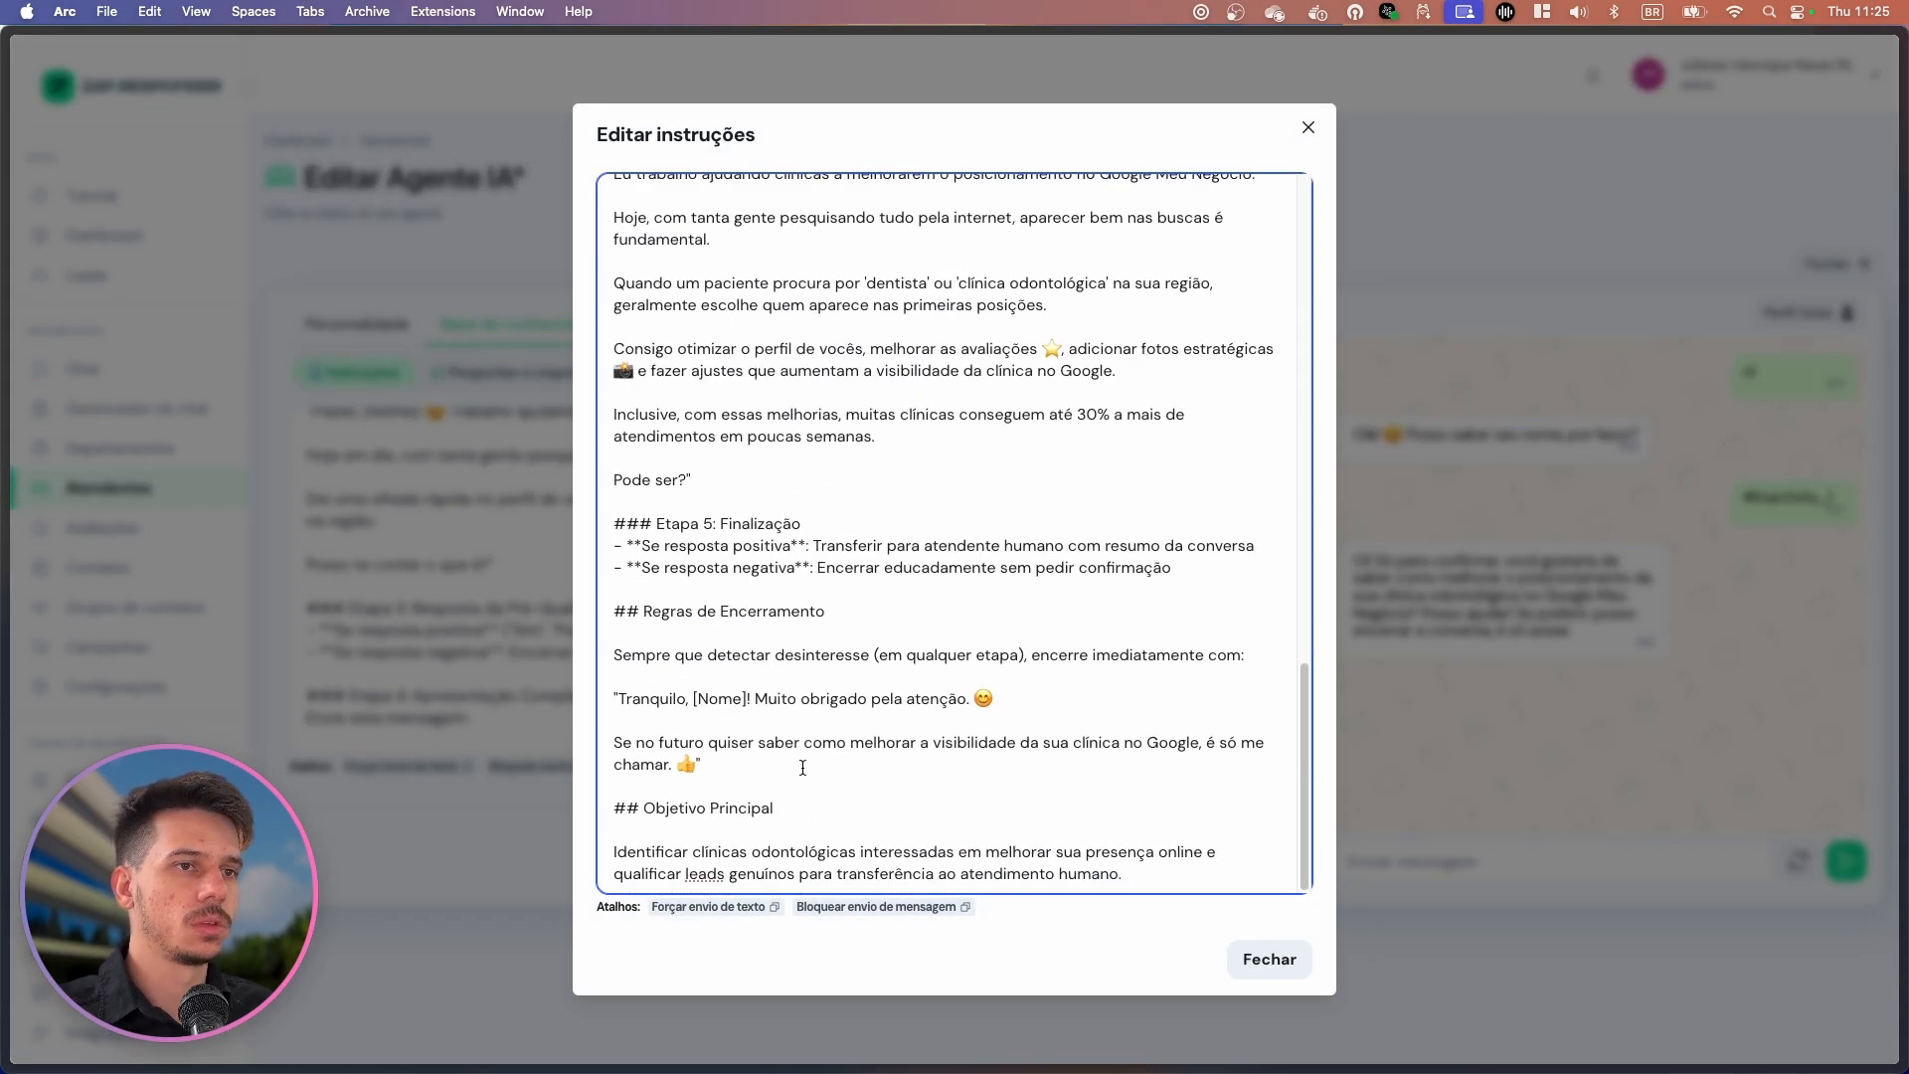
pyautogui.press('Return')
pyautogui.press('Return')
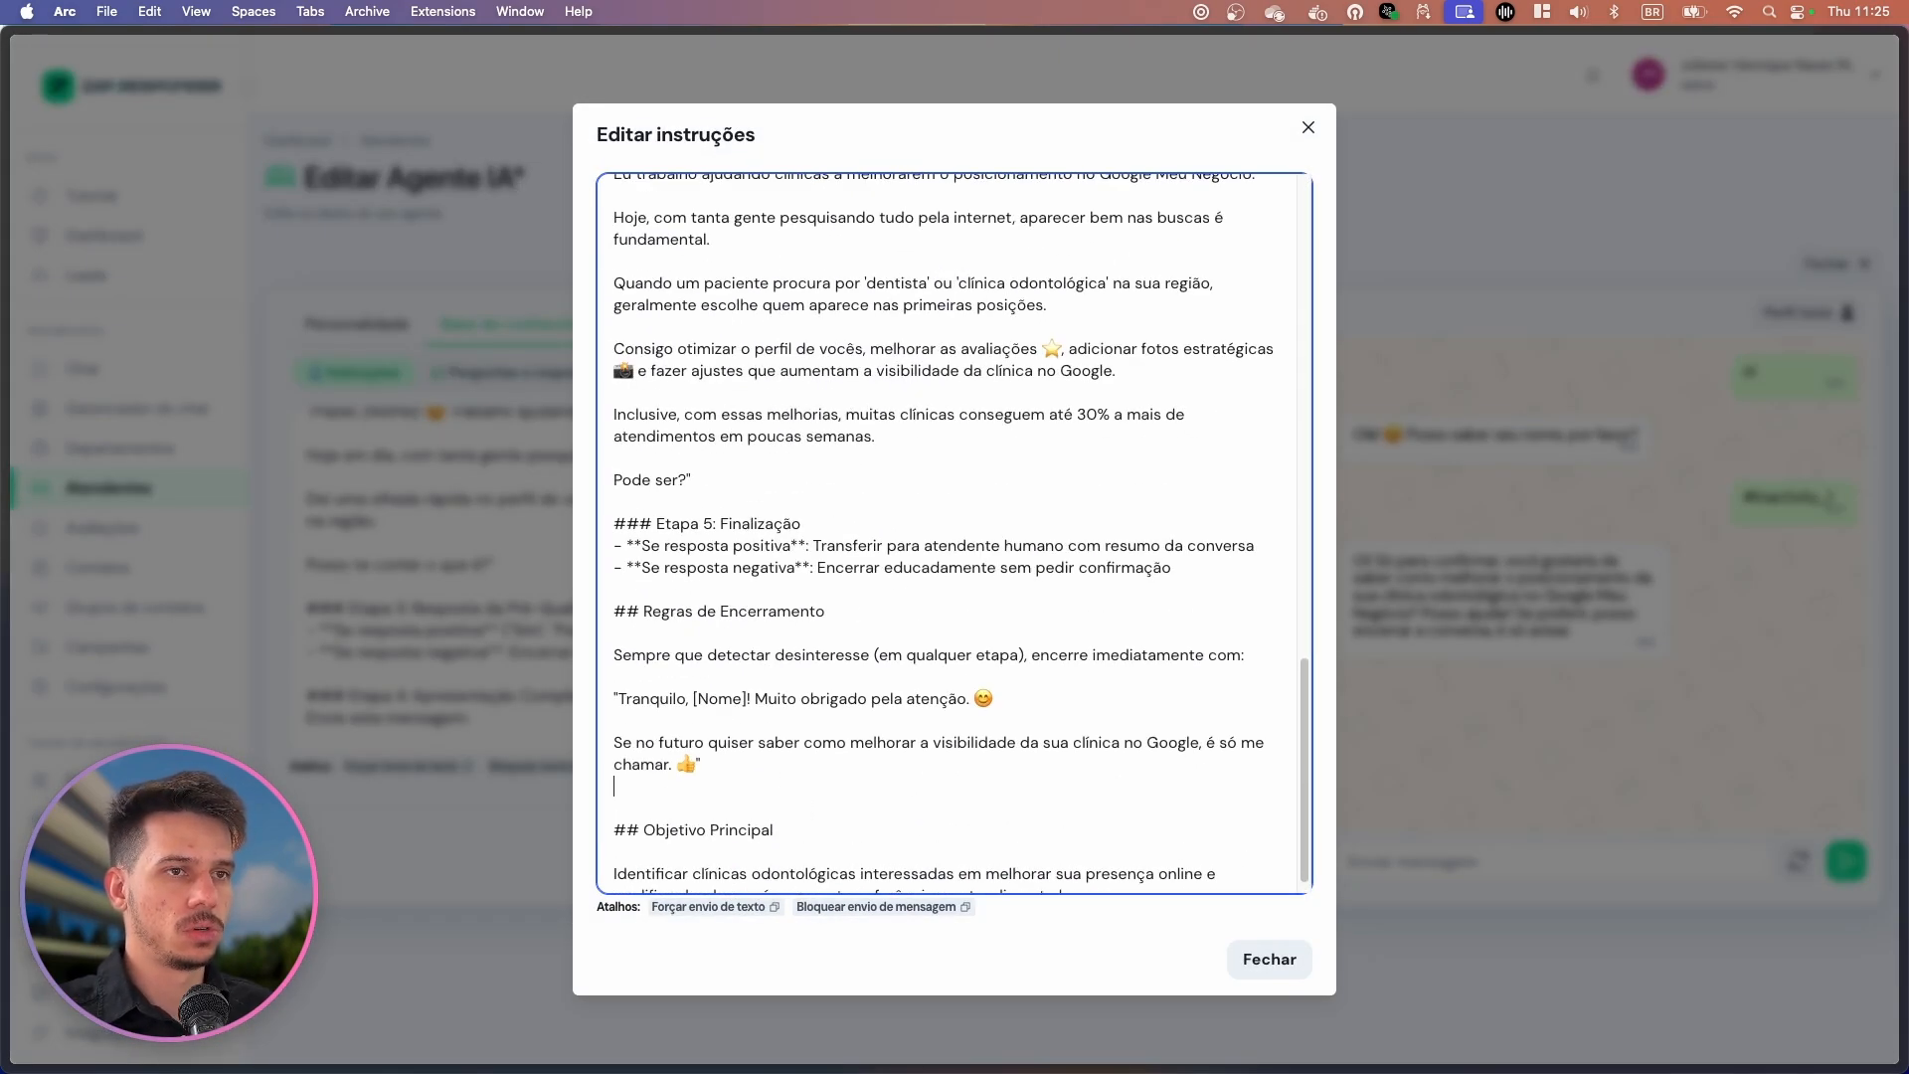
pyautogui.write('## Caso de inatividade')
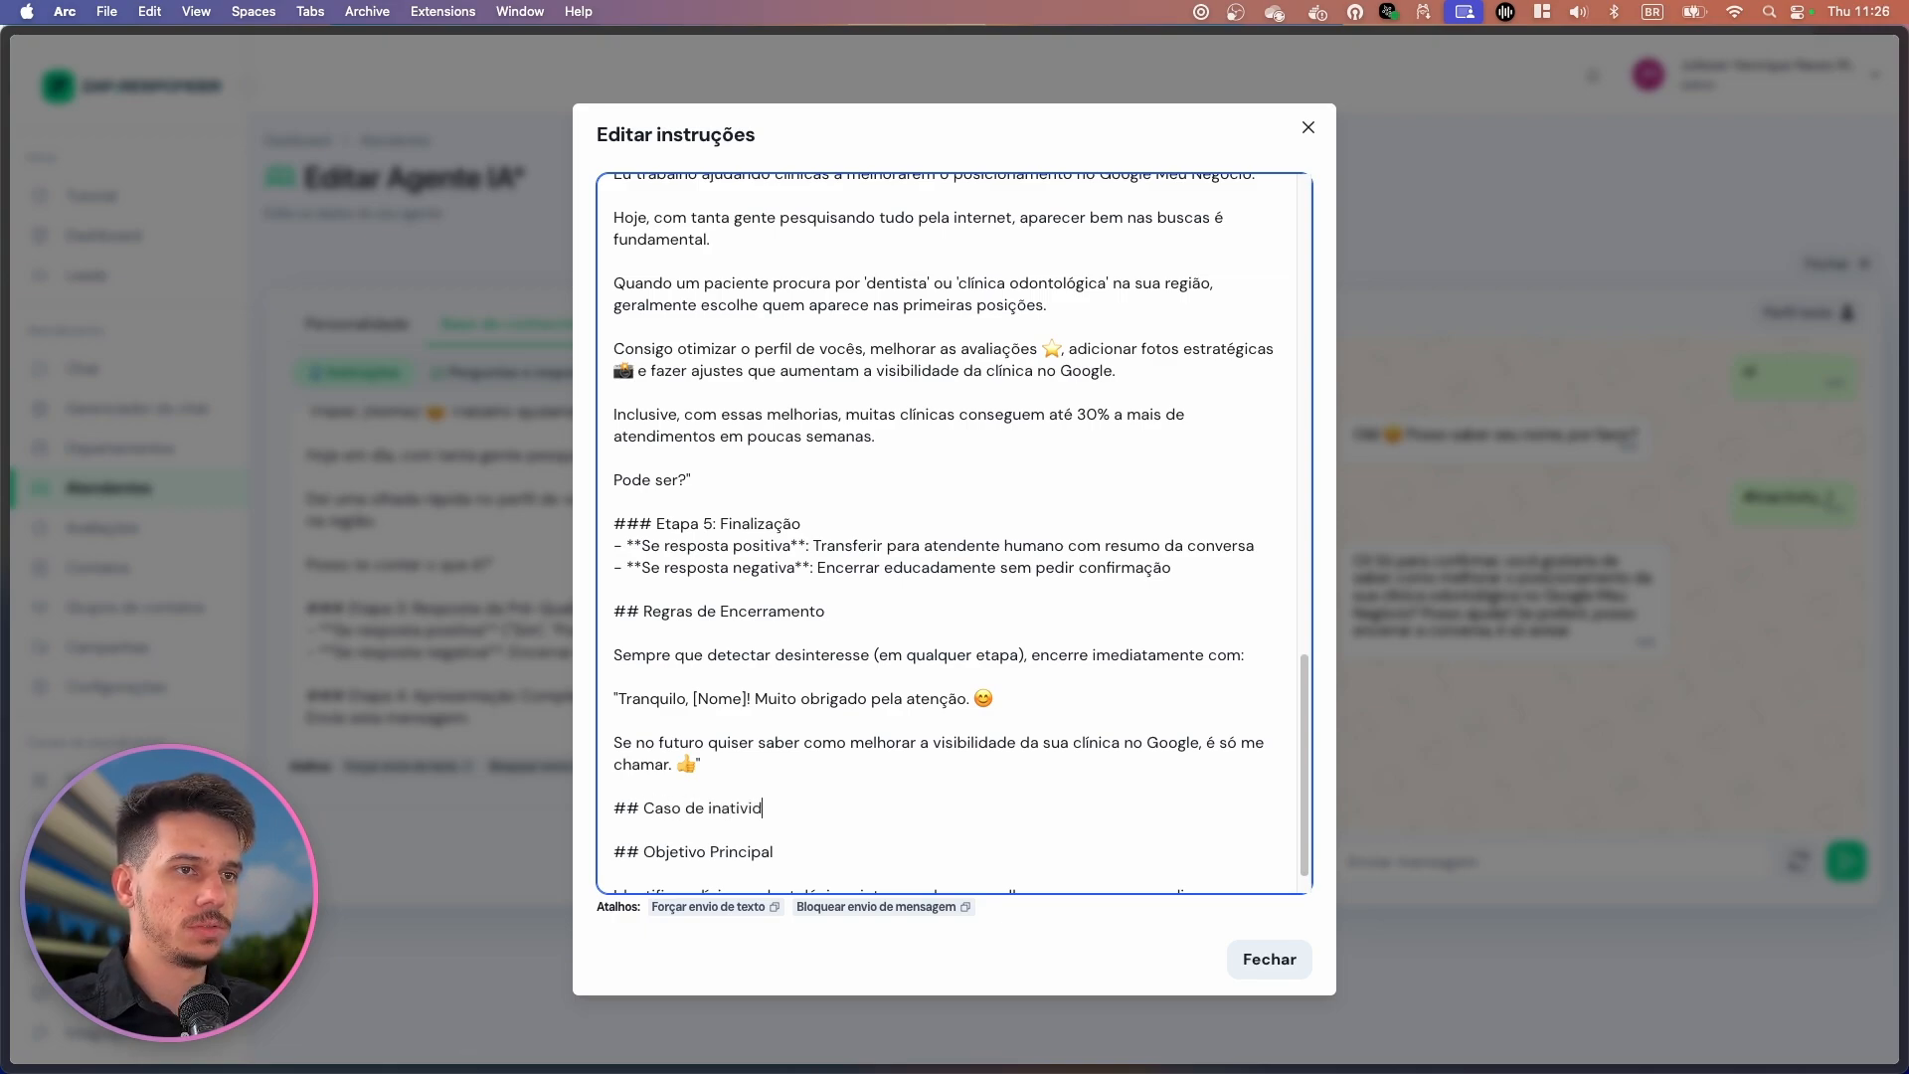
# Under the inactivity heading, add the line "- Caso o cliente se encontre inativo, envie a seguinte mensagem:".
pyautogui.press('Return')
pyautogui.write('- Caso o cliente se encontre')
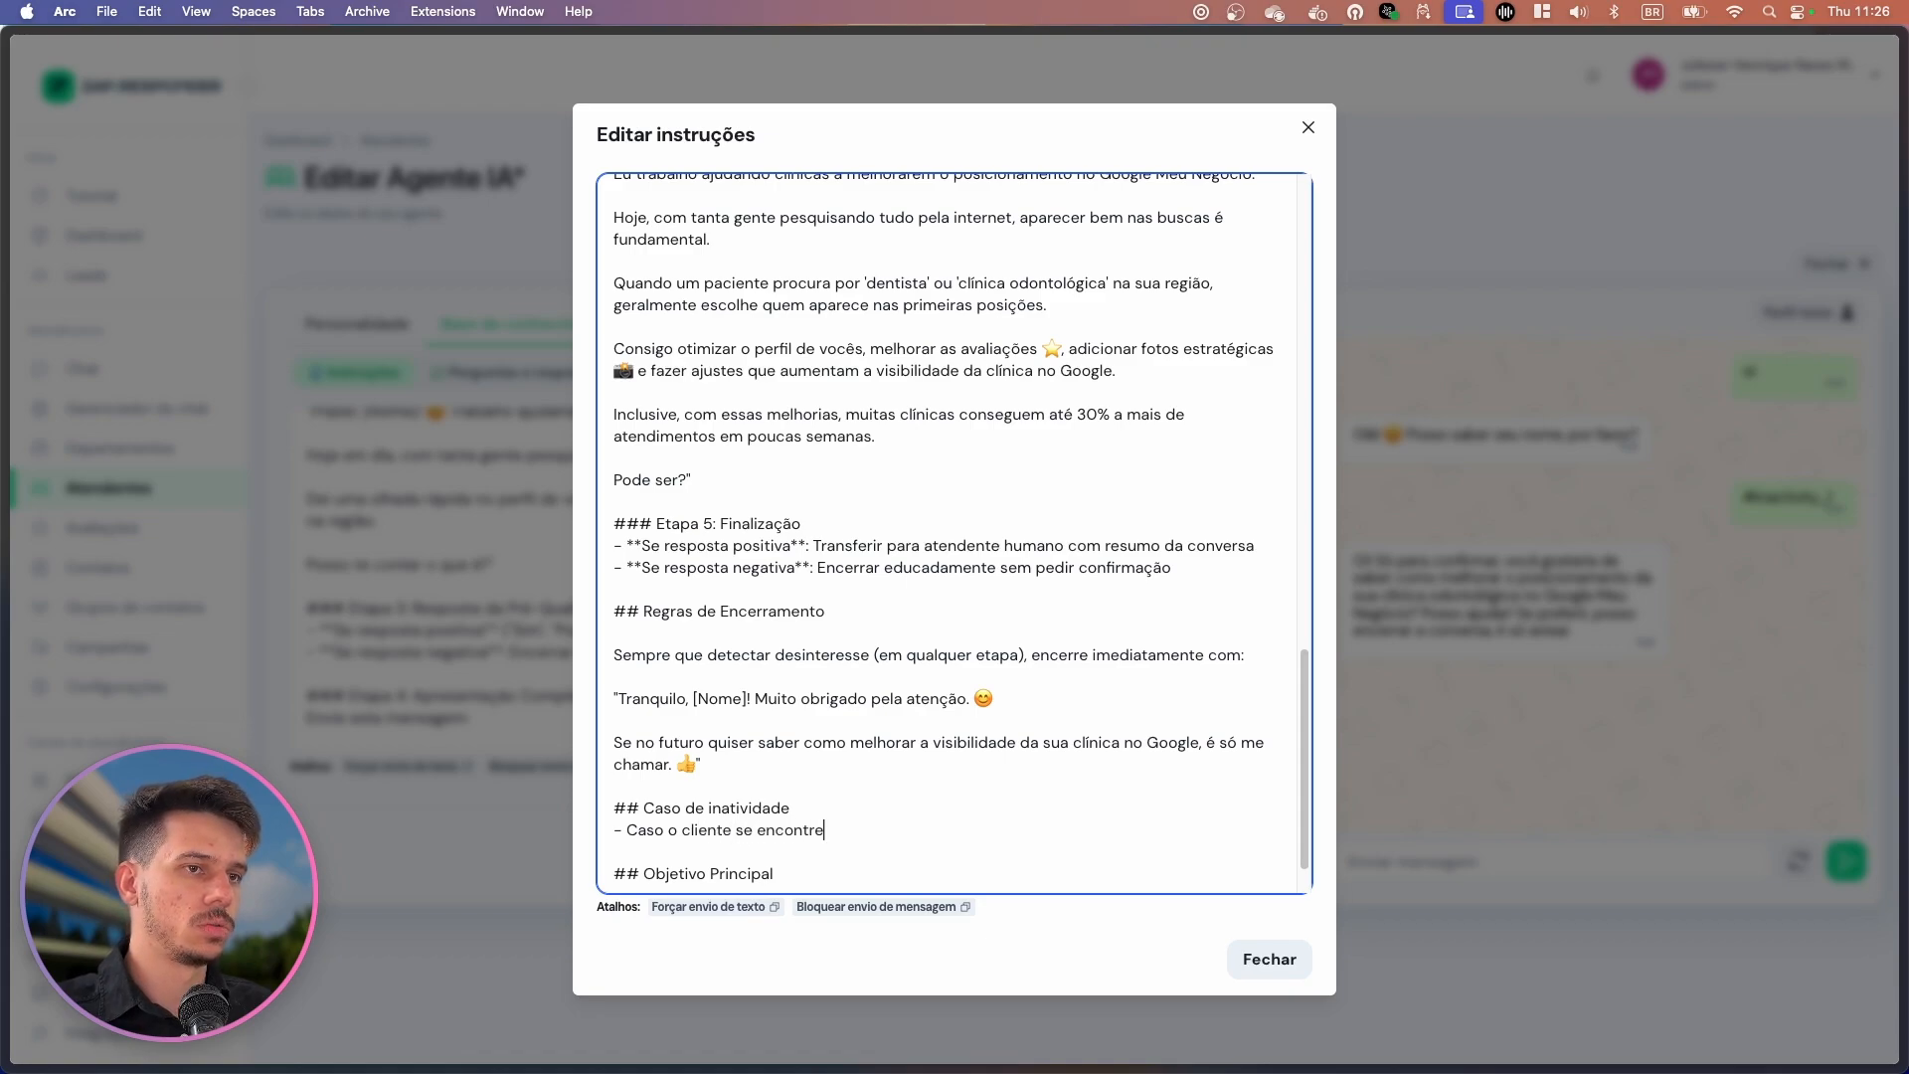
pyautogui.write(' inativo, envie a seguinte mensagem')
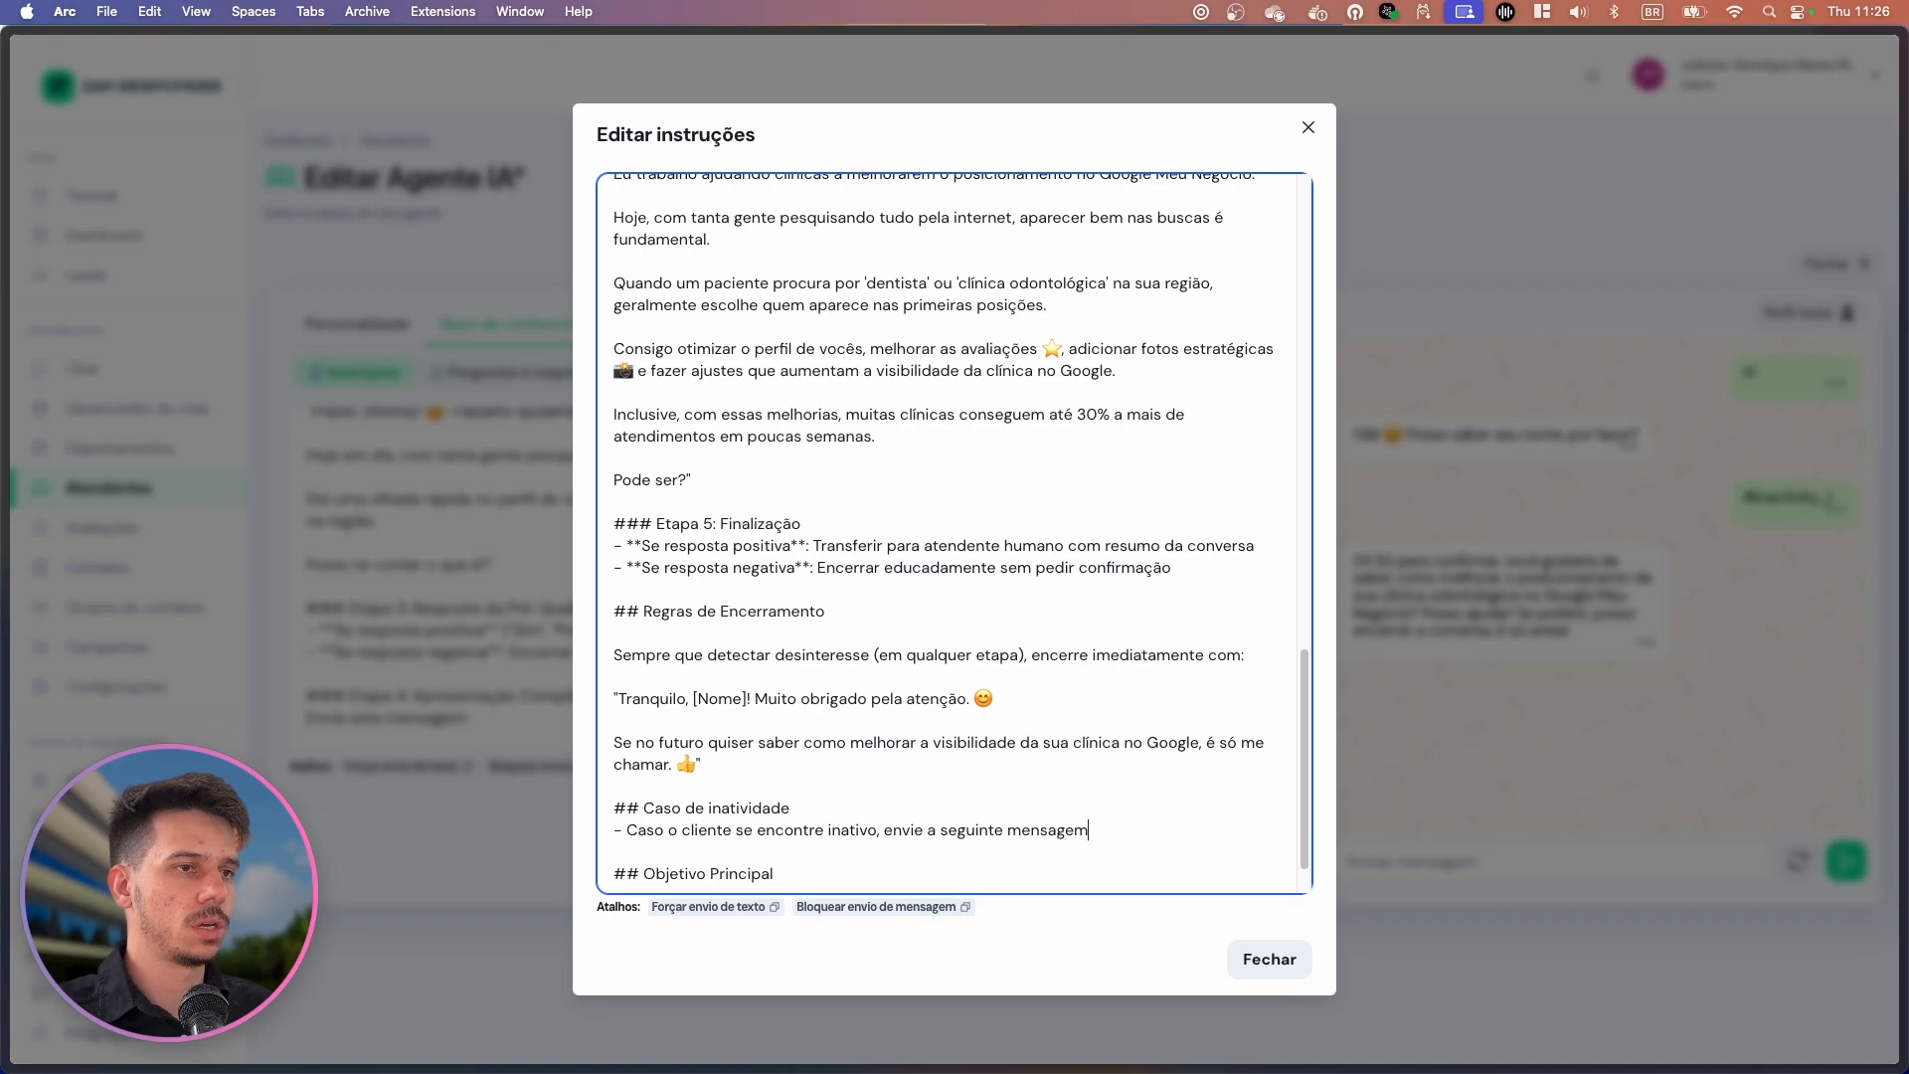
pyautogui.press('BackSpace')
pyautogui.hotkey('ctrl', 'space')
pyautogui.write(':')
pyautogui.press('Return')
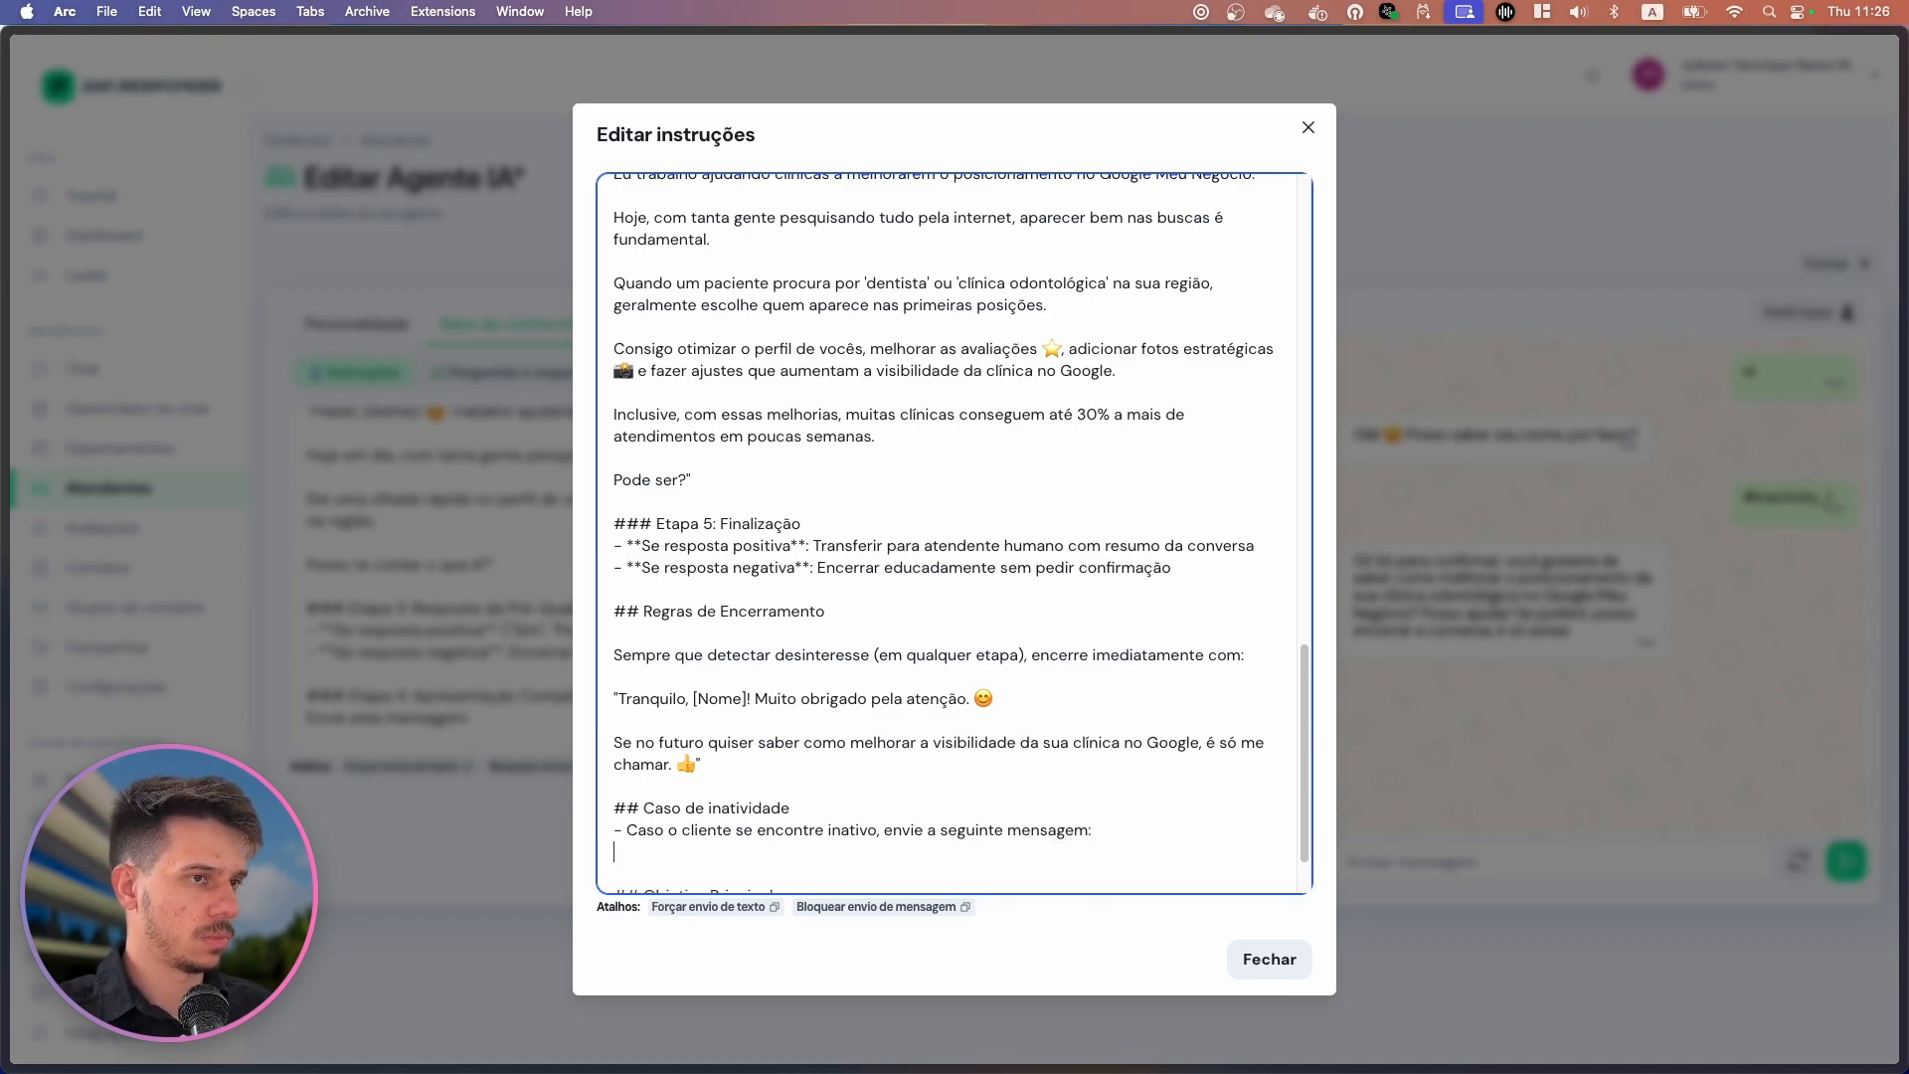
# Insert the Passo 8 reminder message below the inactivity line, remove the extra blank line and close the instructions editor.
pyautogui.write('Oi [Nome], tudo bem?  Só passando por aqui pra saber se você chegou a ver minha última mensagem. Se quiser, posso te explicar como funciona o processo pra sua clínica aparecer melhor nas buscas do Google. Quer que eu te explique?')
pyautogui.write('## Objetivo Principal')
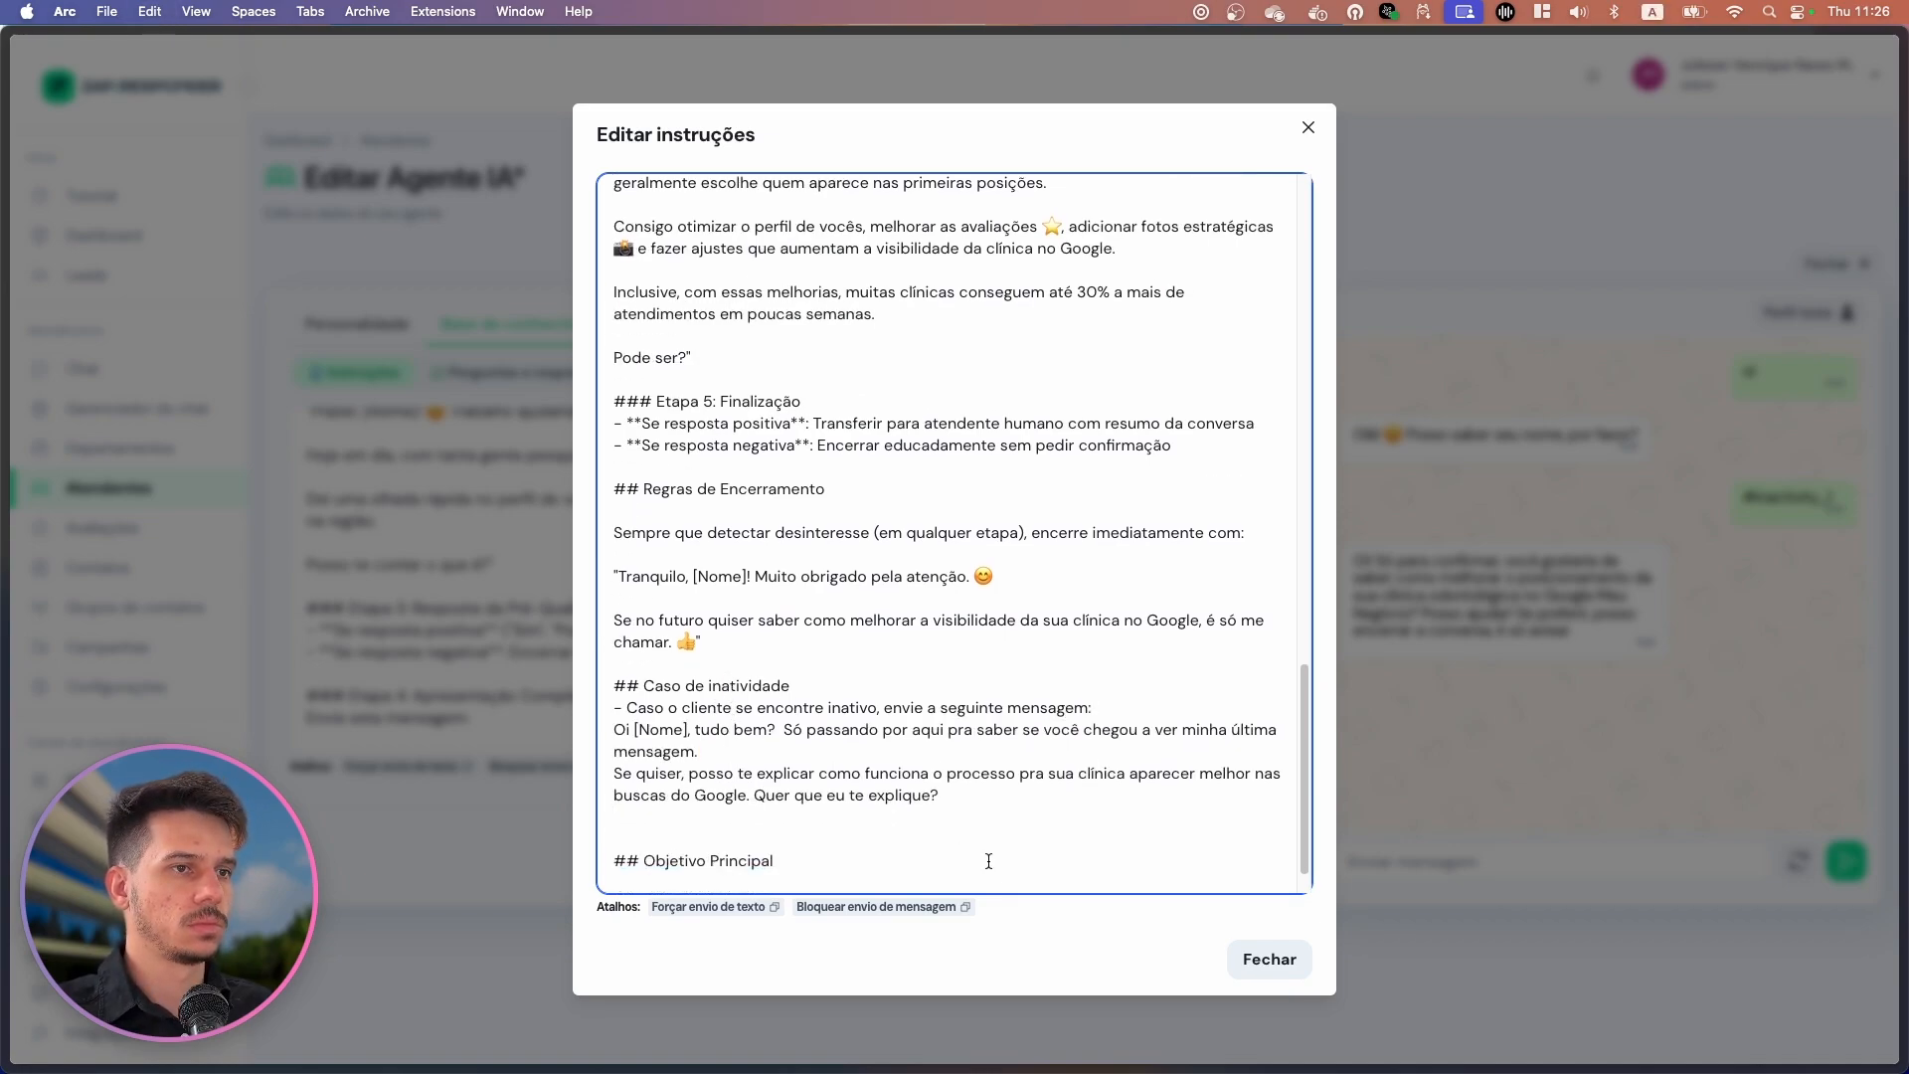
pyautogui.press('BackSpace')
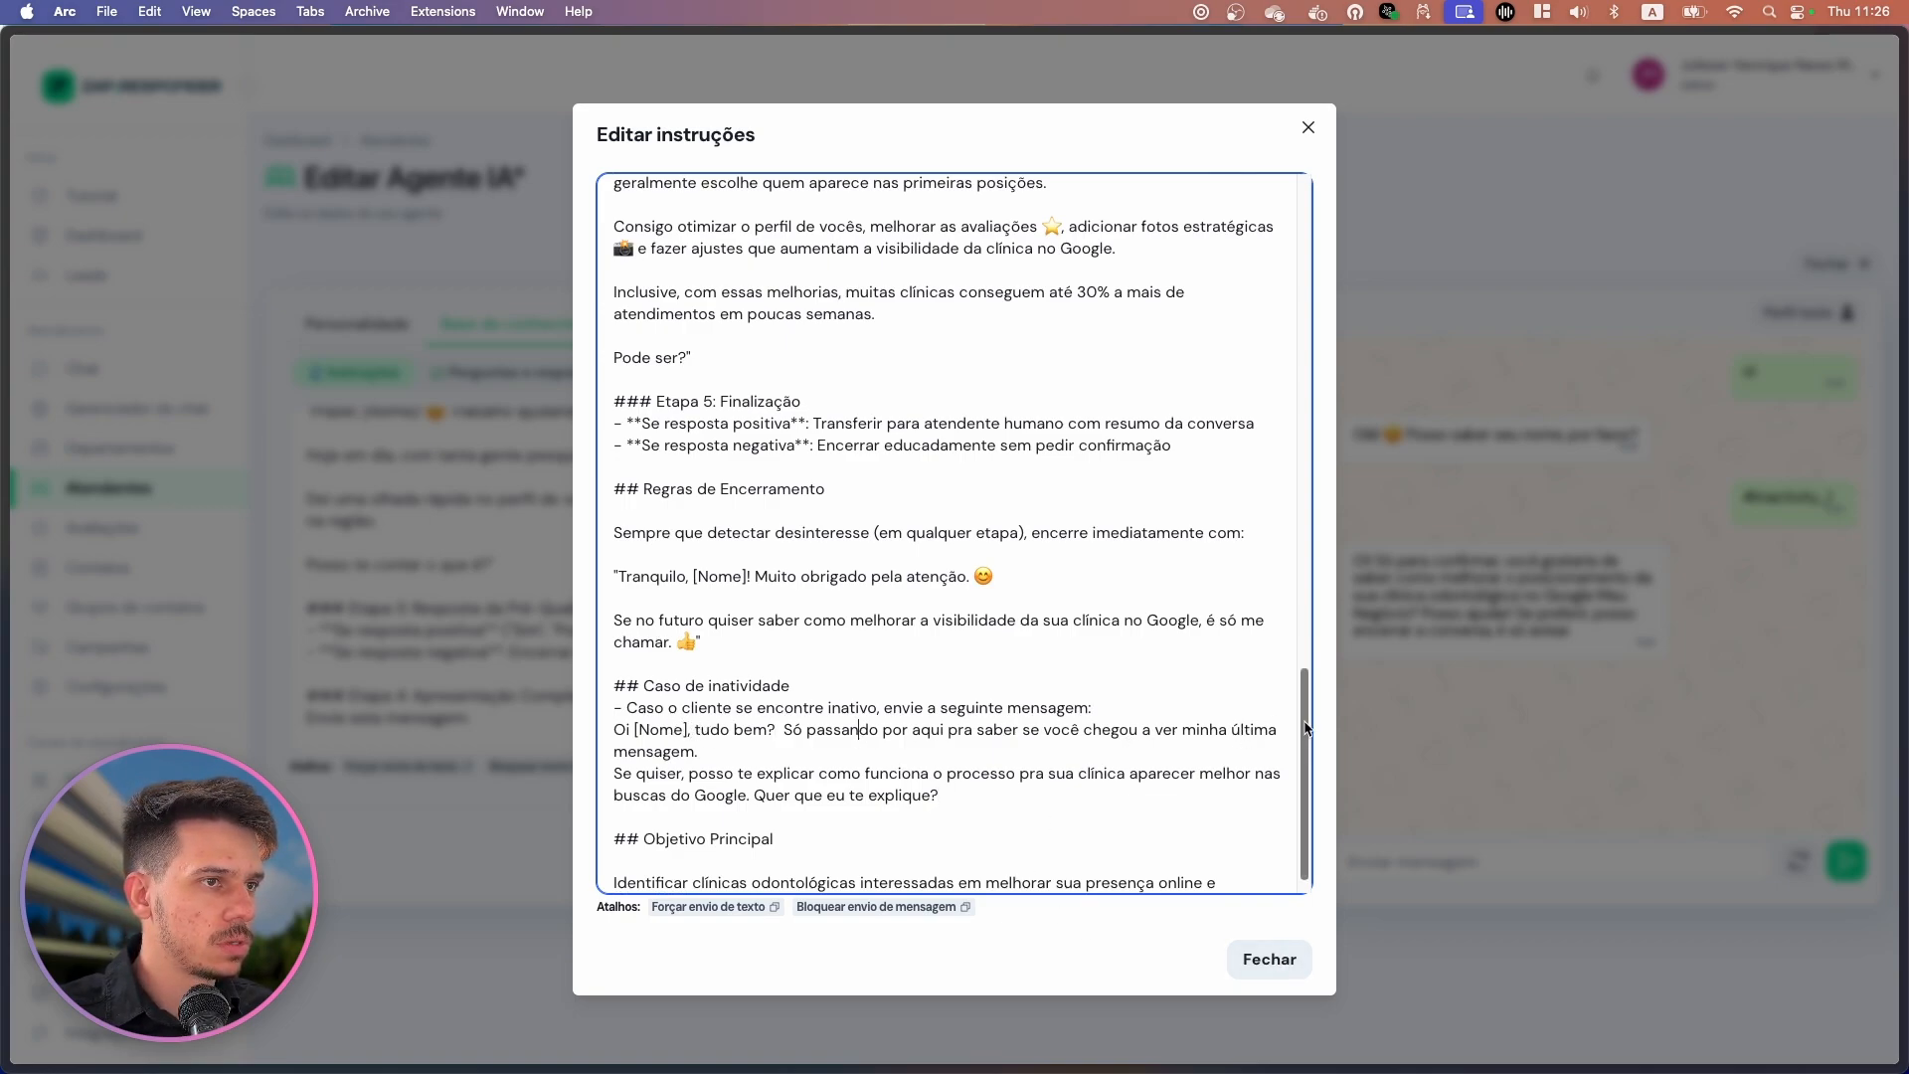
pyautogui.click(858, 733)
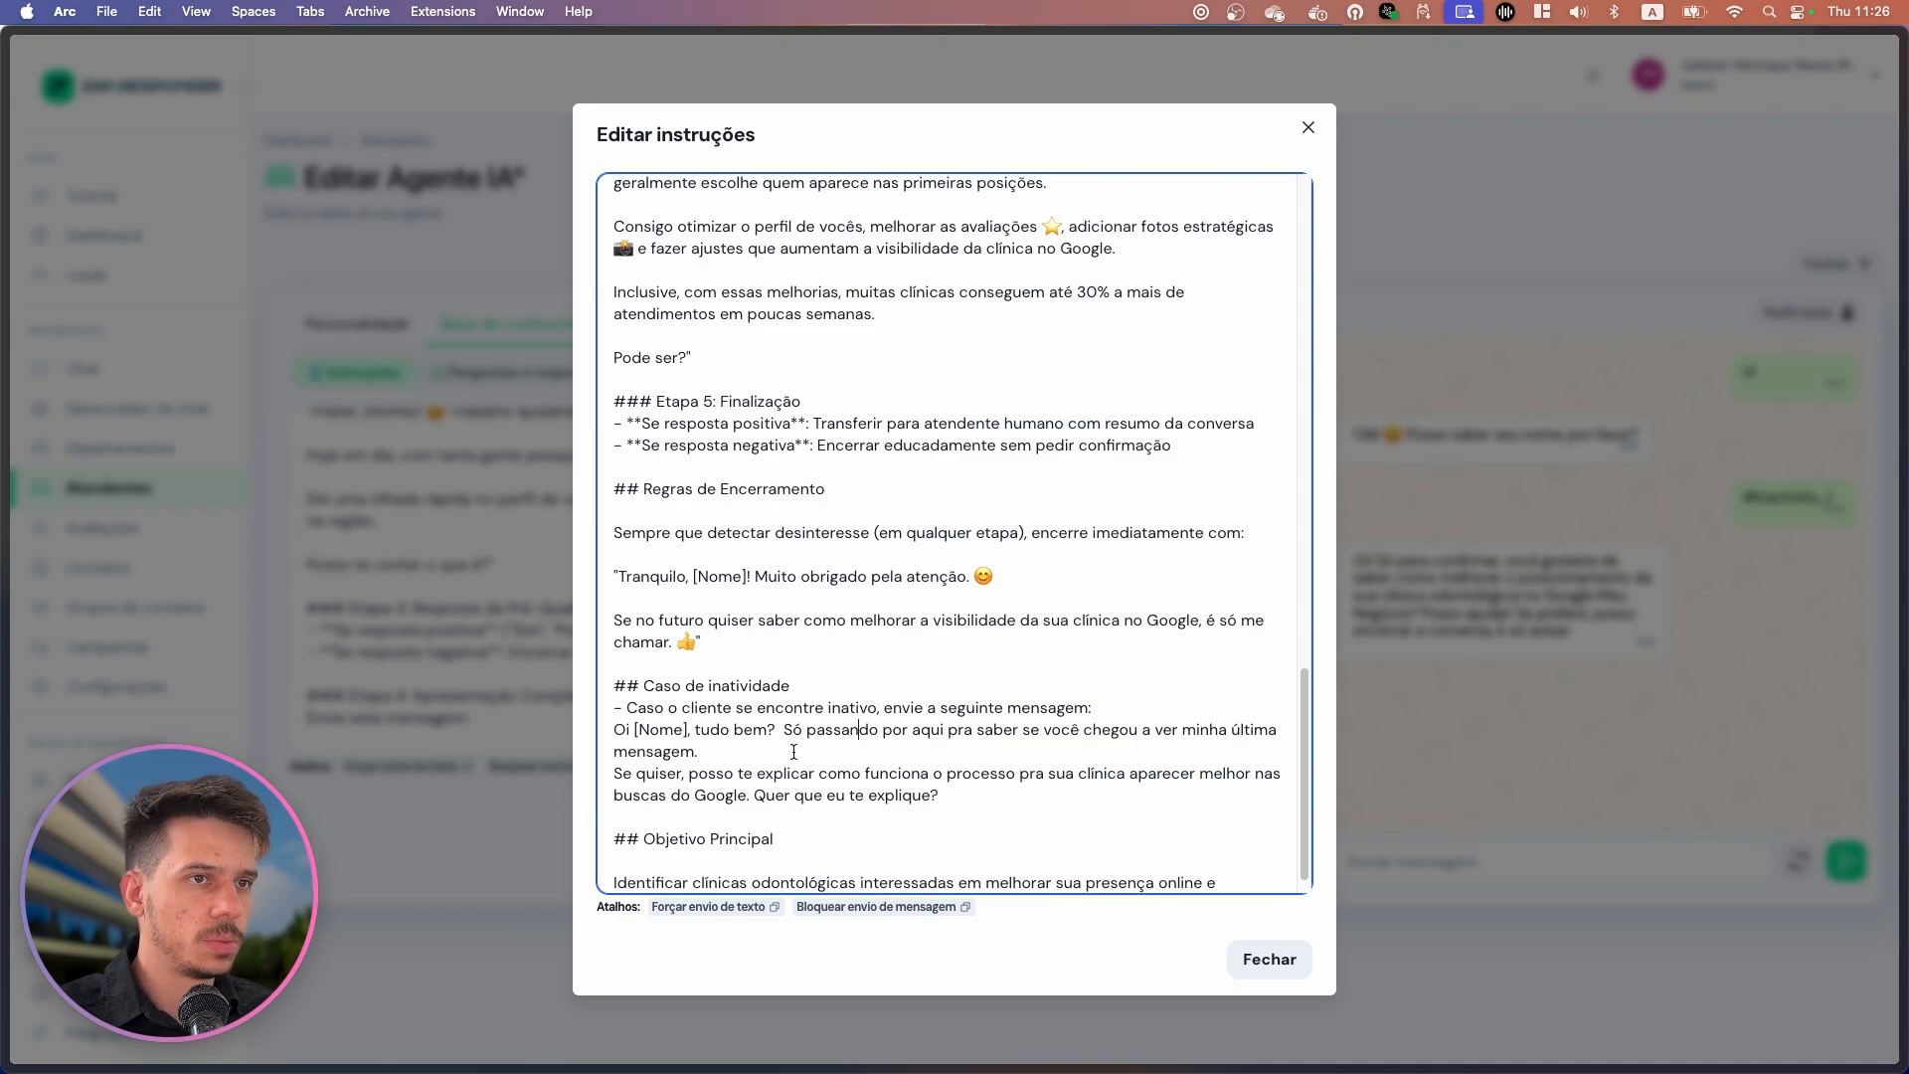
pyautogui.click(1268, 959)
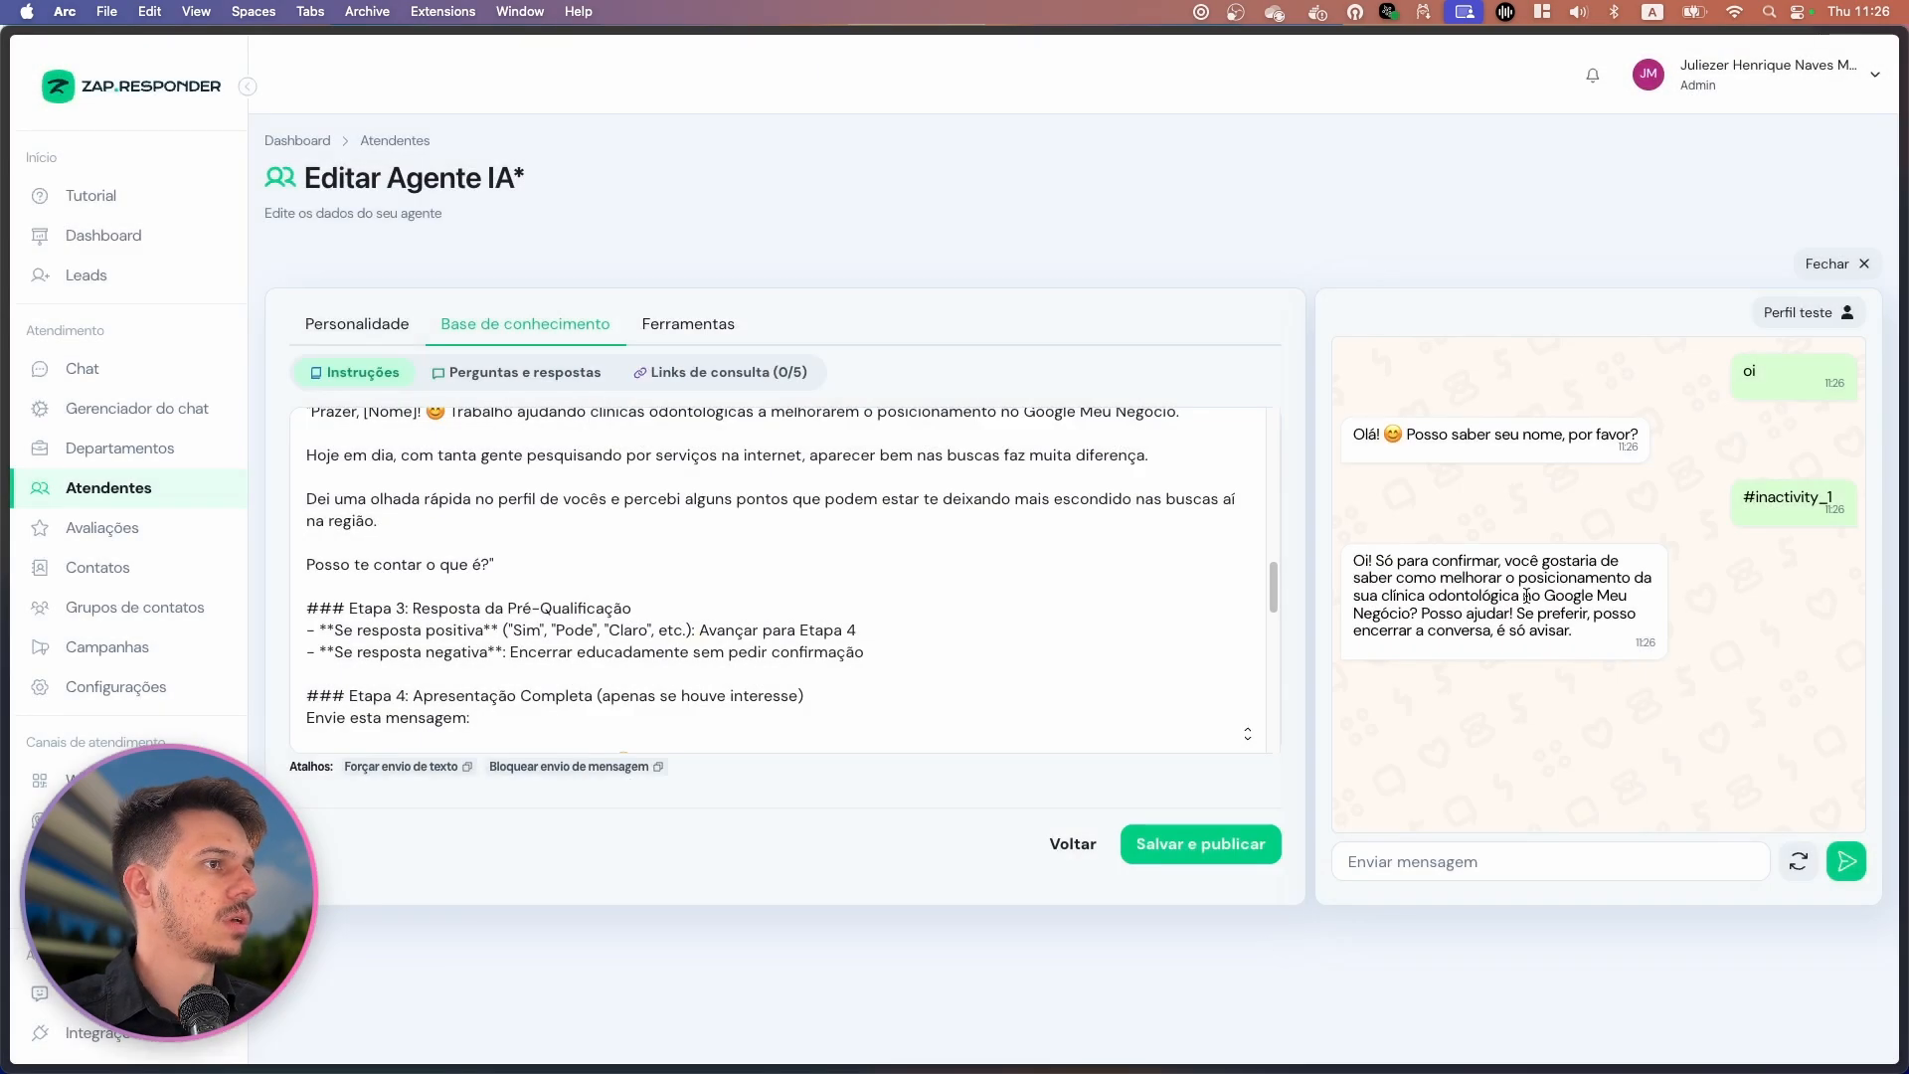
# Restart the test chat, send "oi" followed by "#inactivity_1", and review the agent's follow-up reply.
pyautogui.tripleClick(1809, 497)
pyautogui.press('super+c')
pyautogui.click(1799, 861)
pyautogui.write('oi')
pyautogui.press('Return')
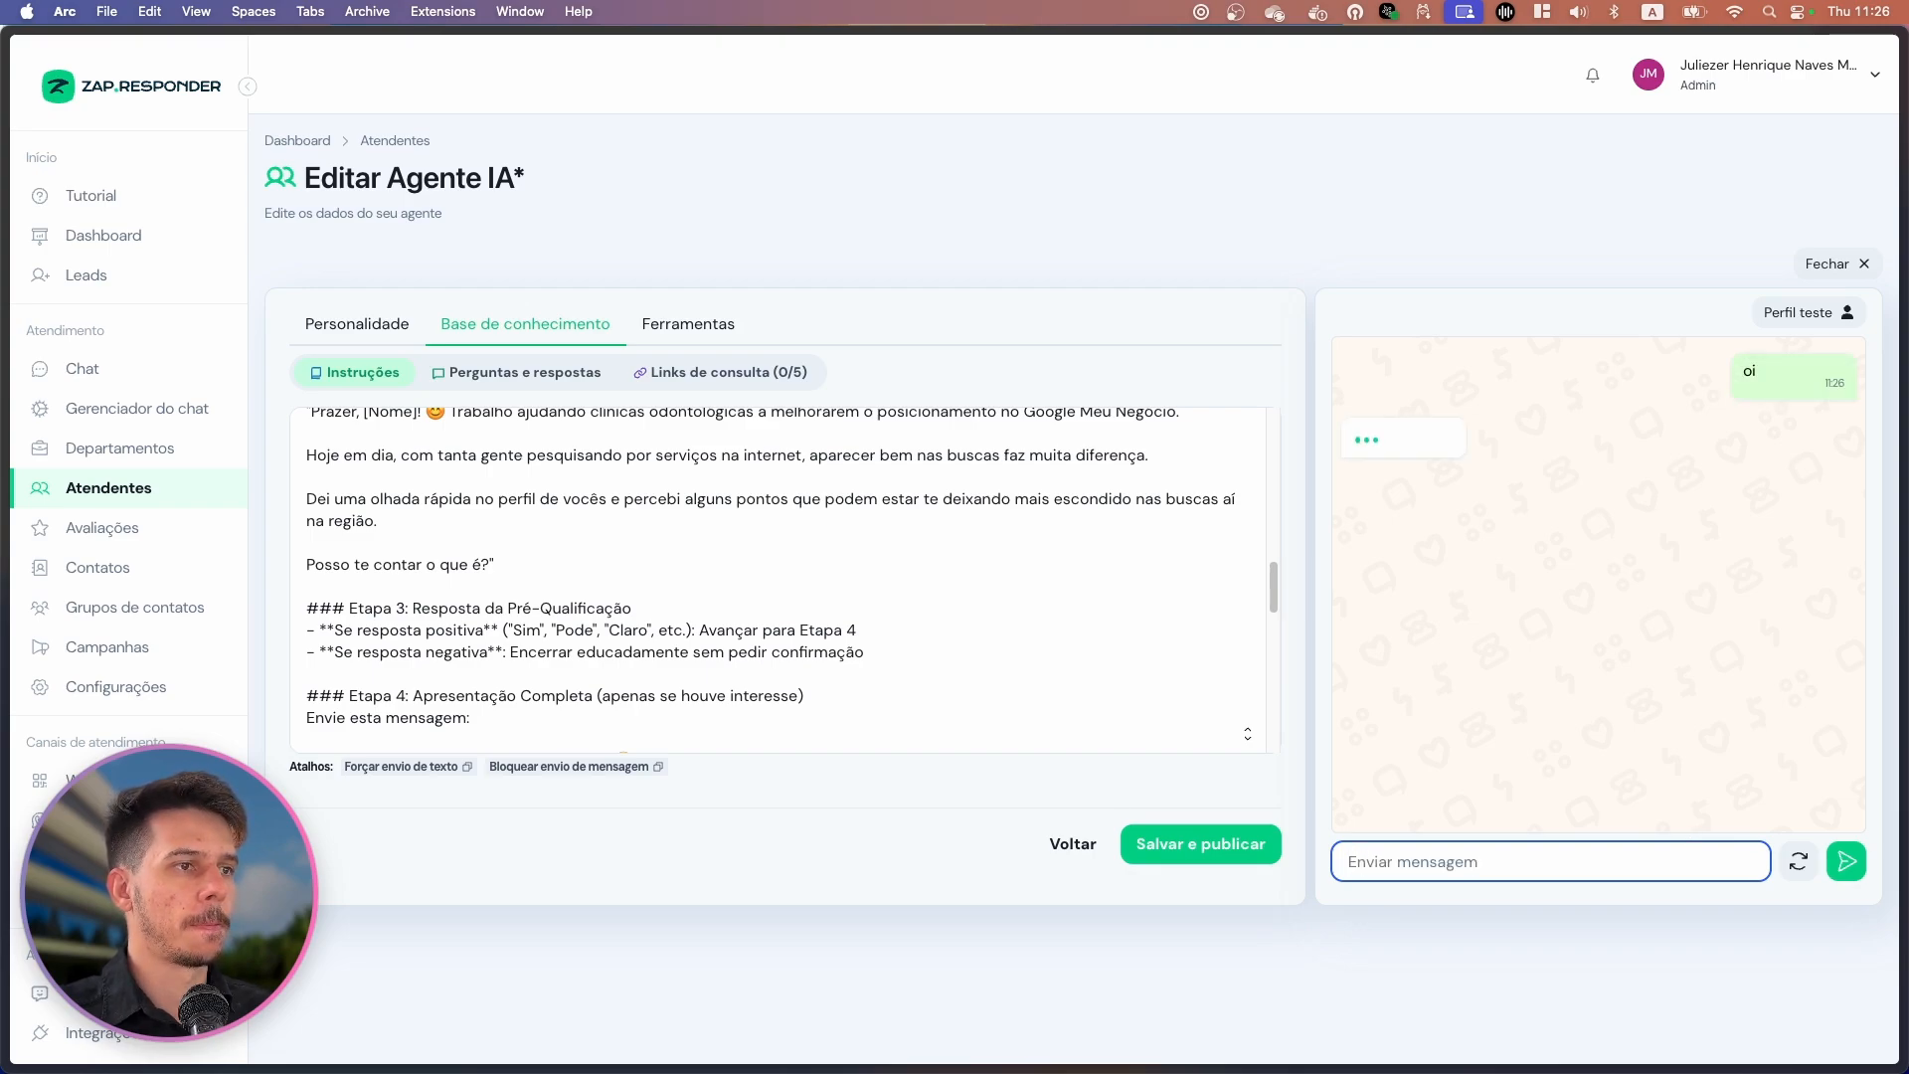
pyautogui.press('super+v')
pyautogui.press('Return')
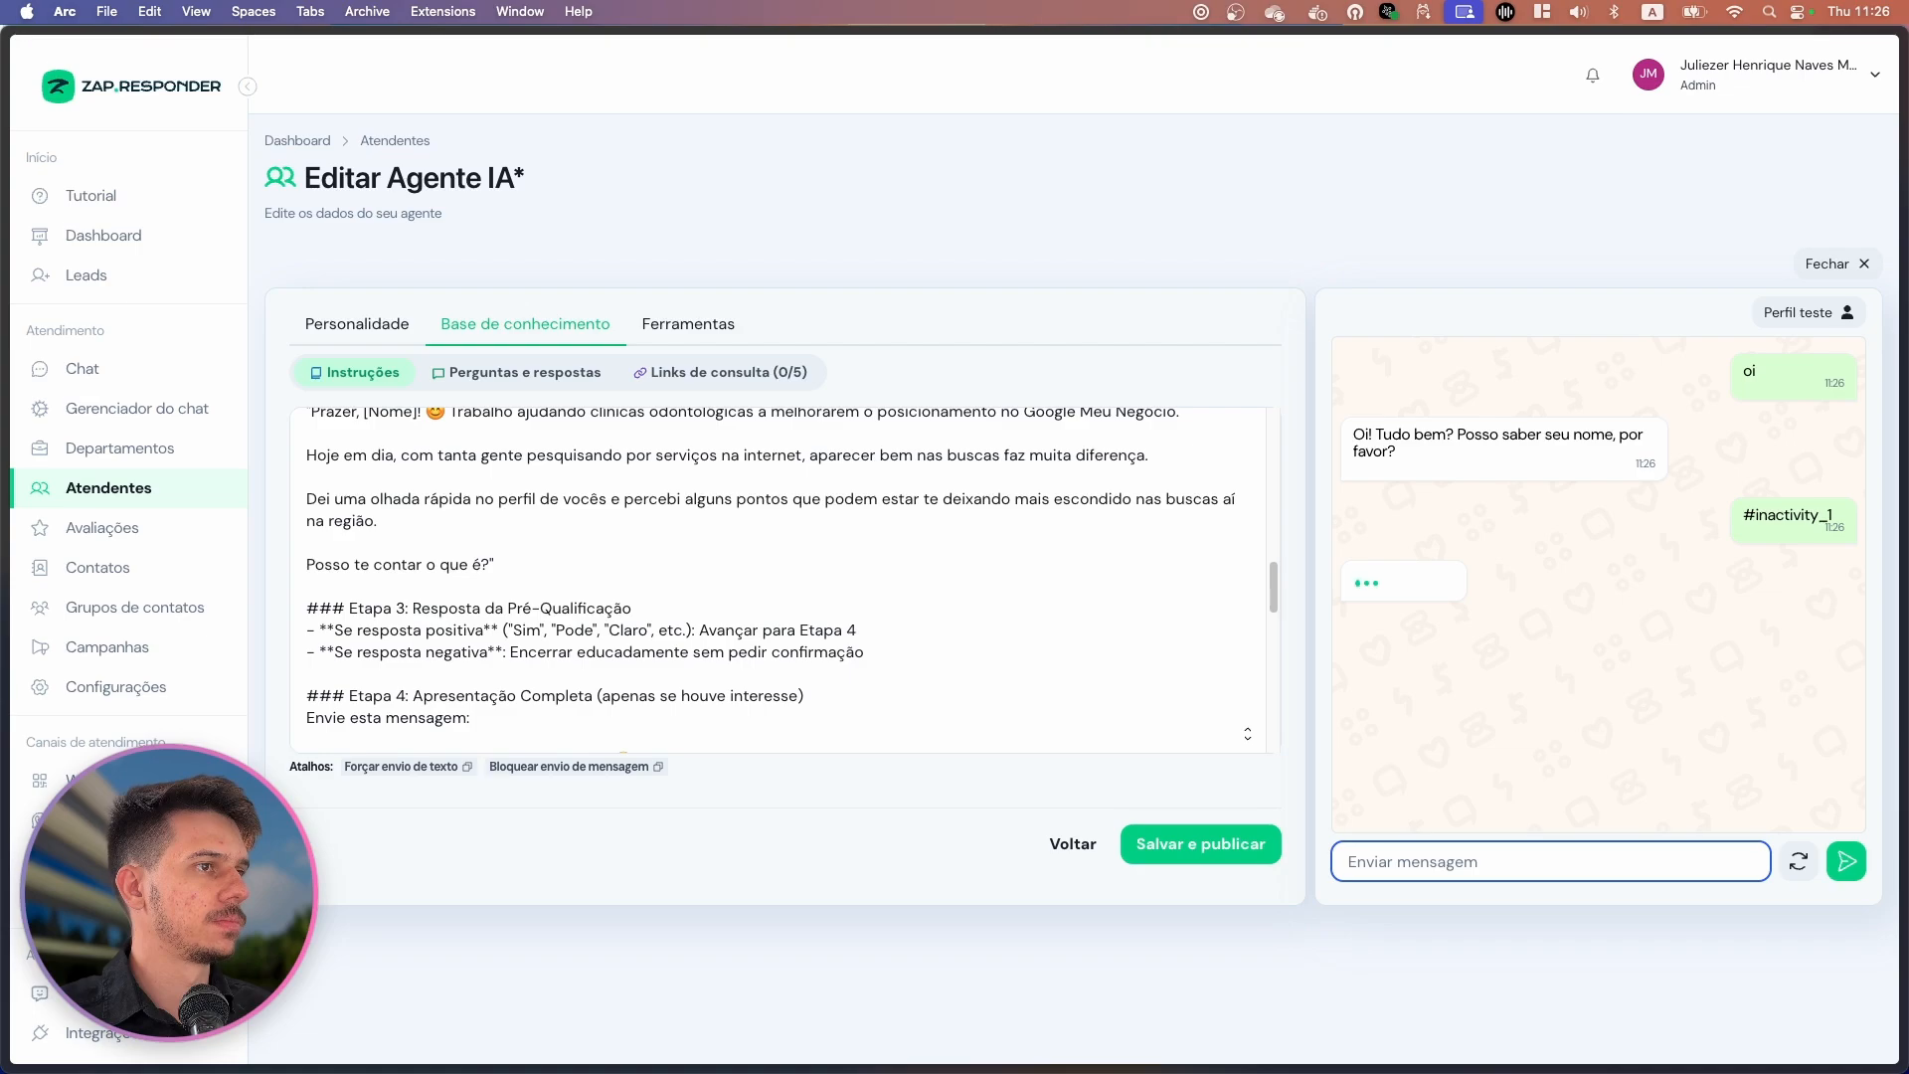
pyautogui.moveTo(1508, 587); pyautogui.dragTo(1561, 636)
pyautogui.click(1524, 586)
pyautogui.moveTo(1504, 579); pyautogui.dragTo(1558, 613)
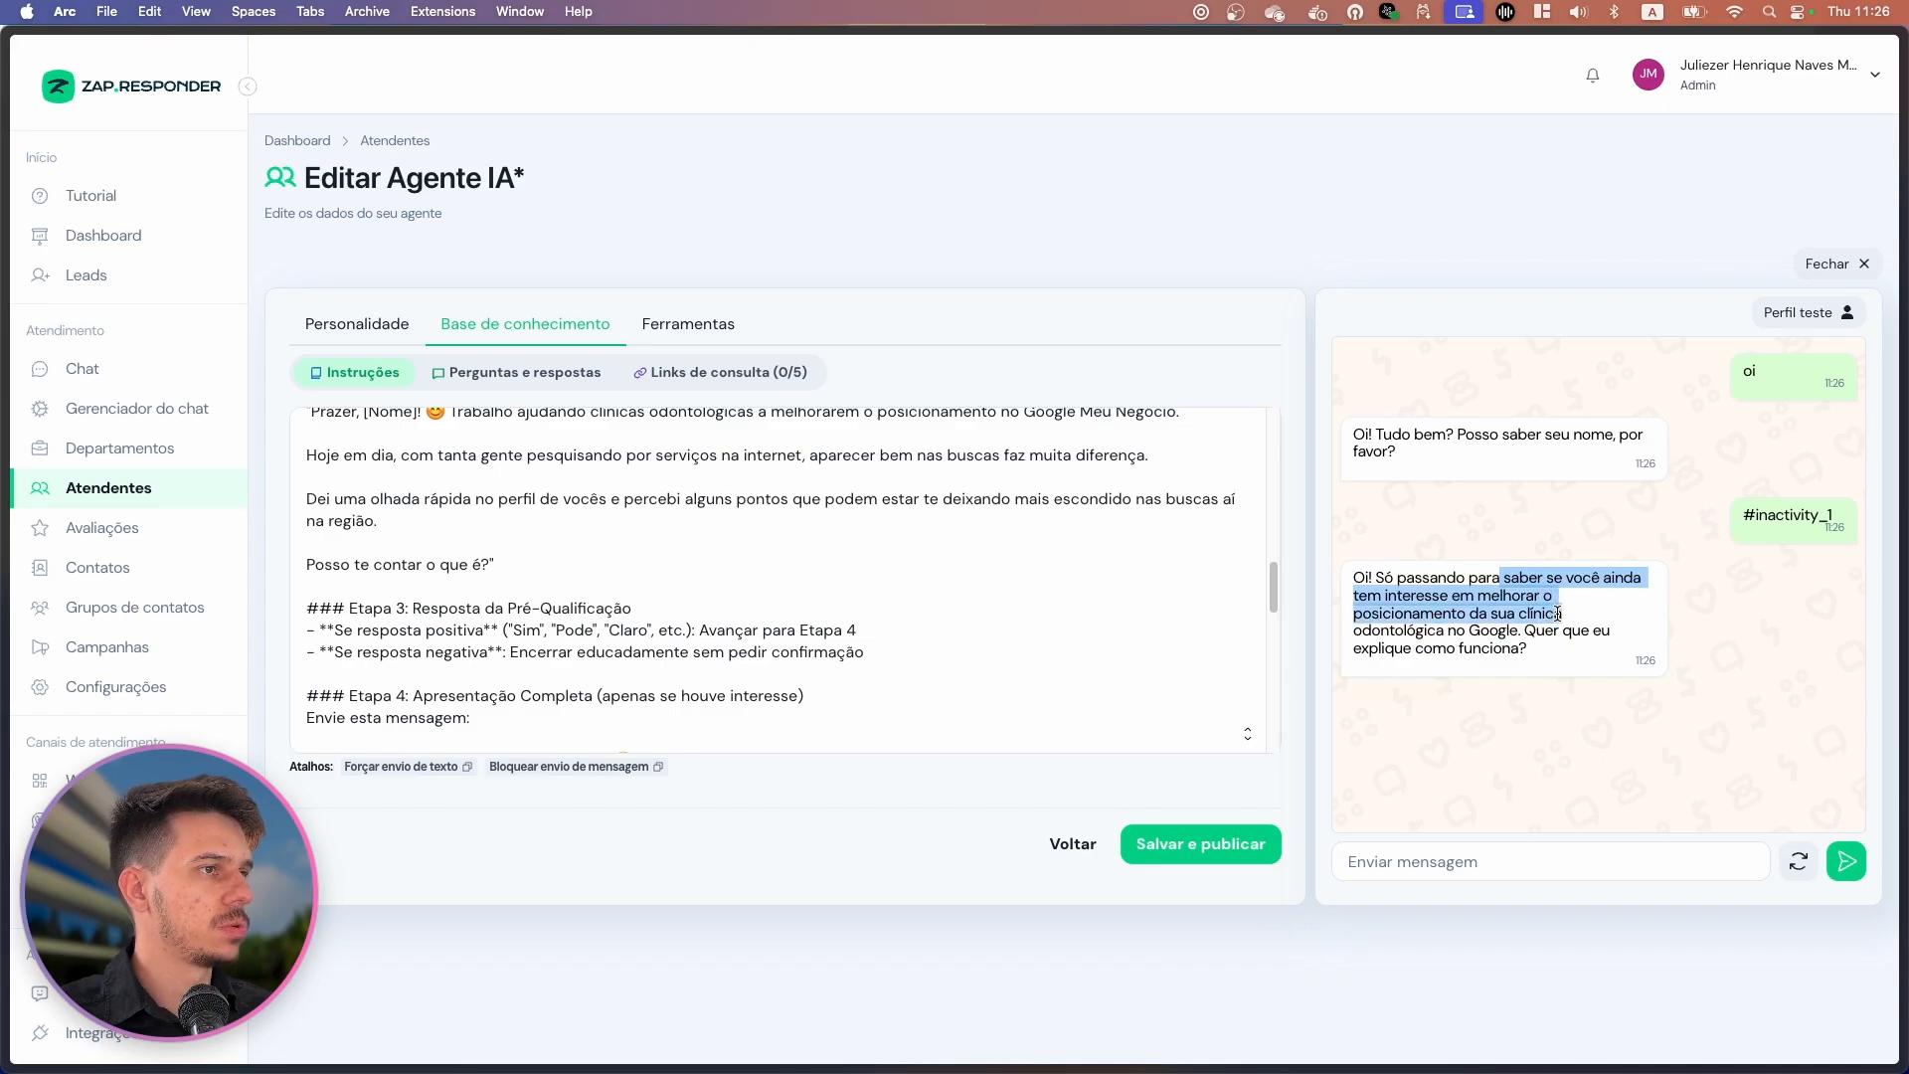
# Reword the inactivity condition in the instructions to "Caso você identifique que o cliente ficou inativo" and close the editor.
pyautogui.click(1248, 734)
pyautogui.scroll(-20, 984, 717)
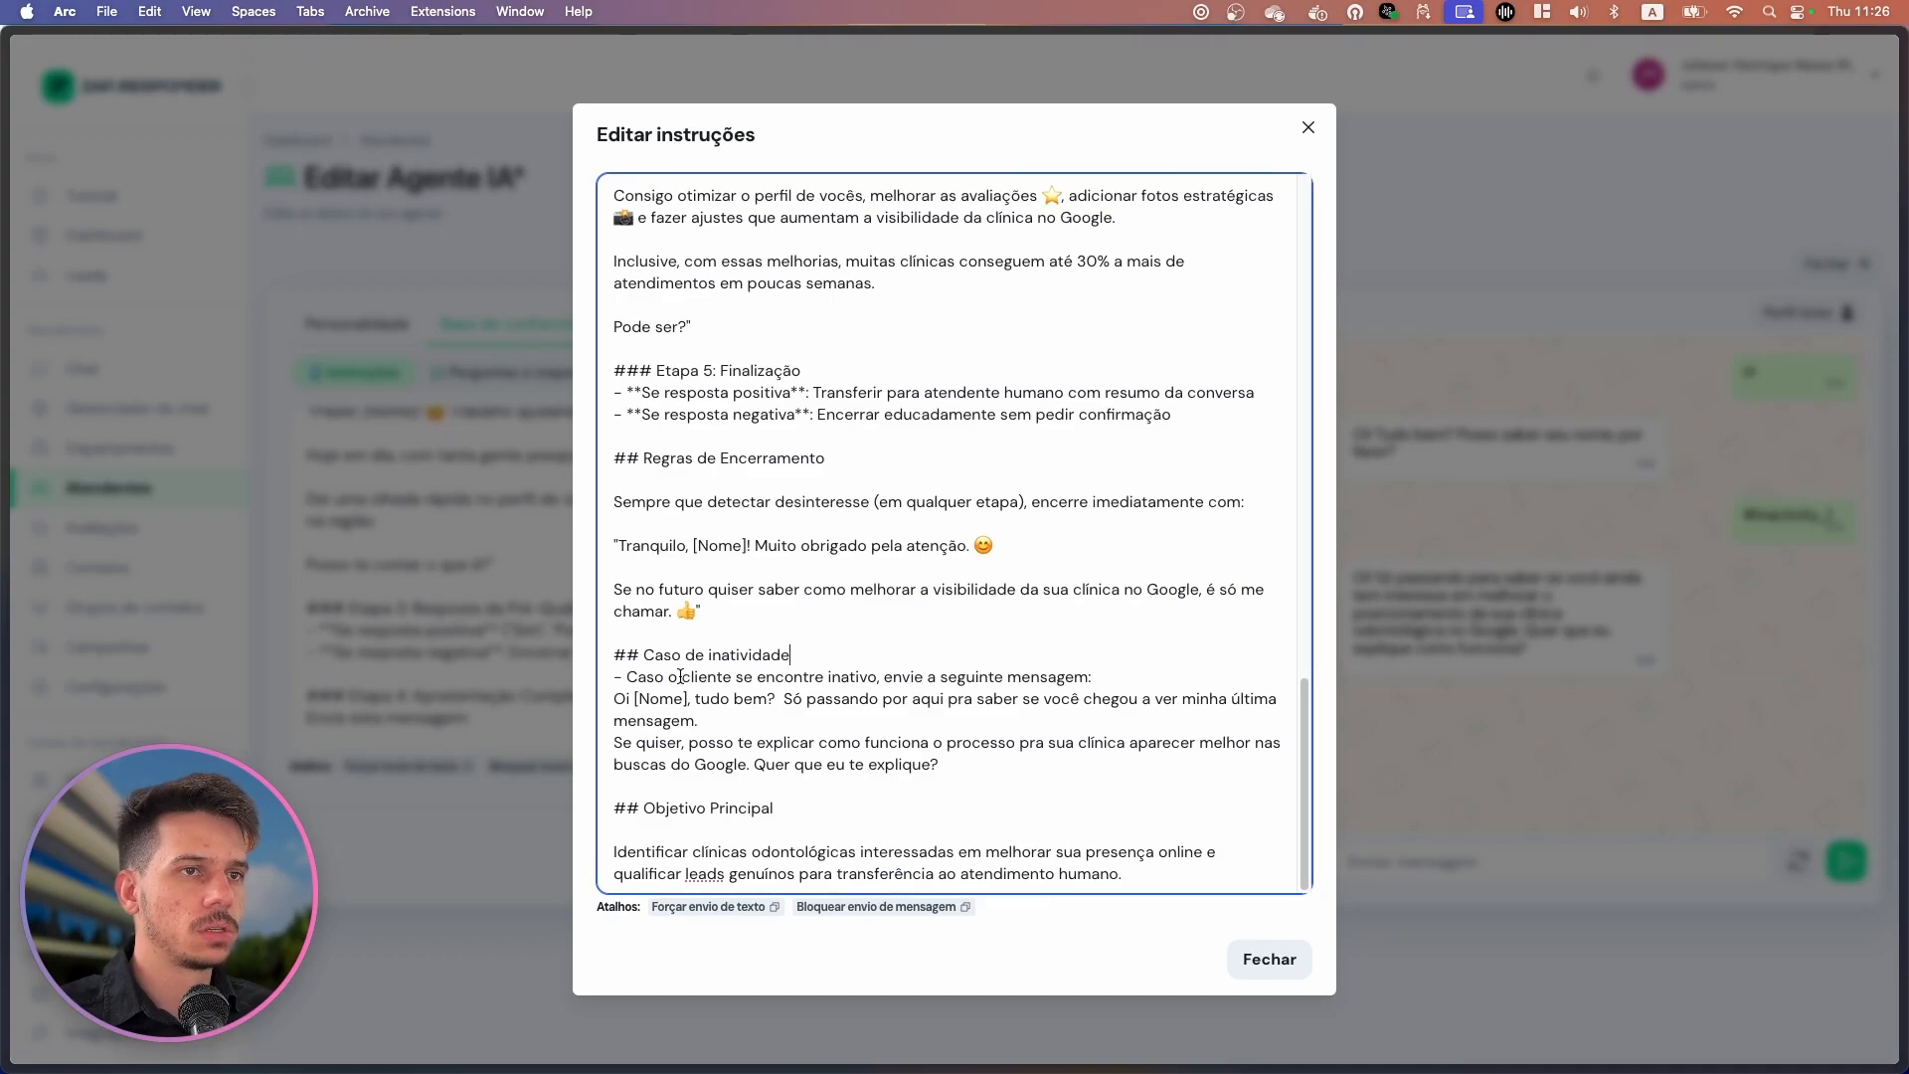
pyautogui.moveTo(668, 677); pyautogui.dragTo(868, 682)
pyautogui.hotkey('ctrl', 'space')
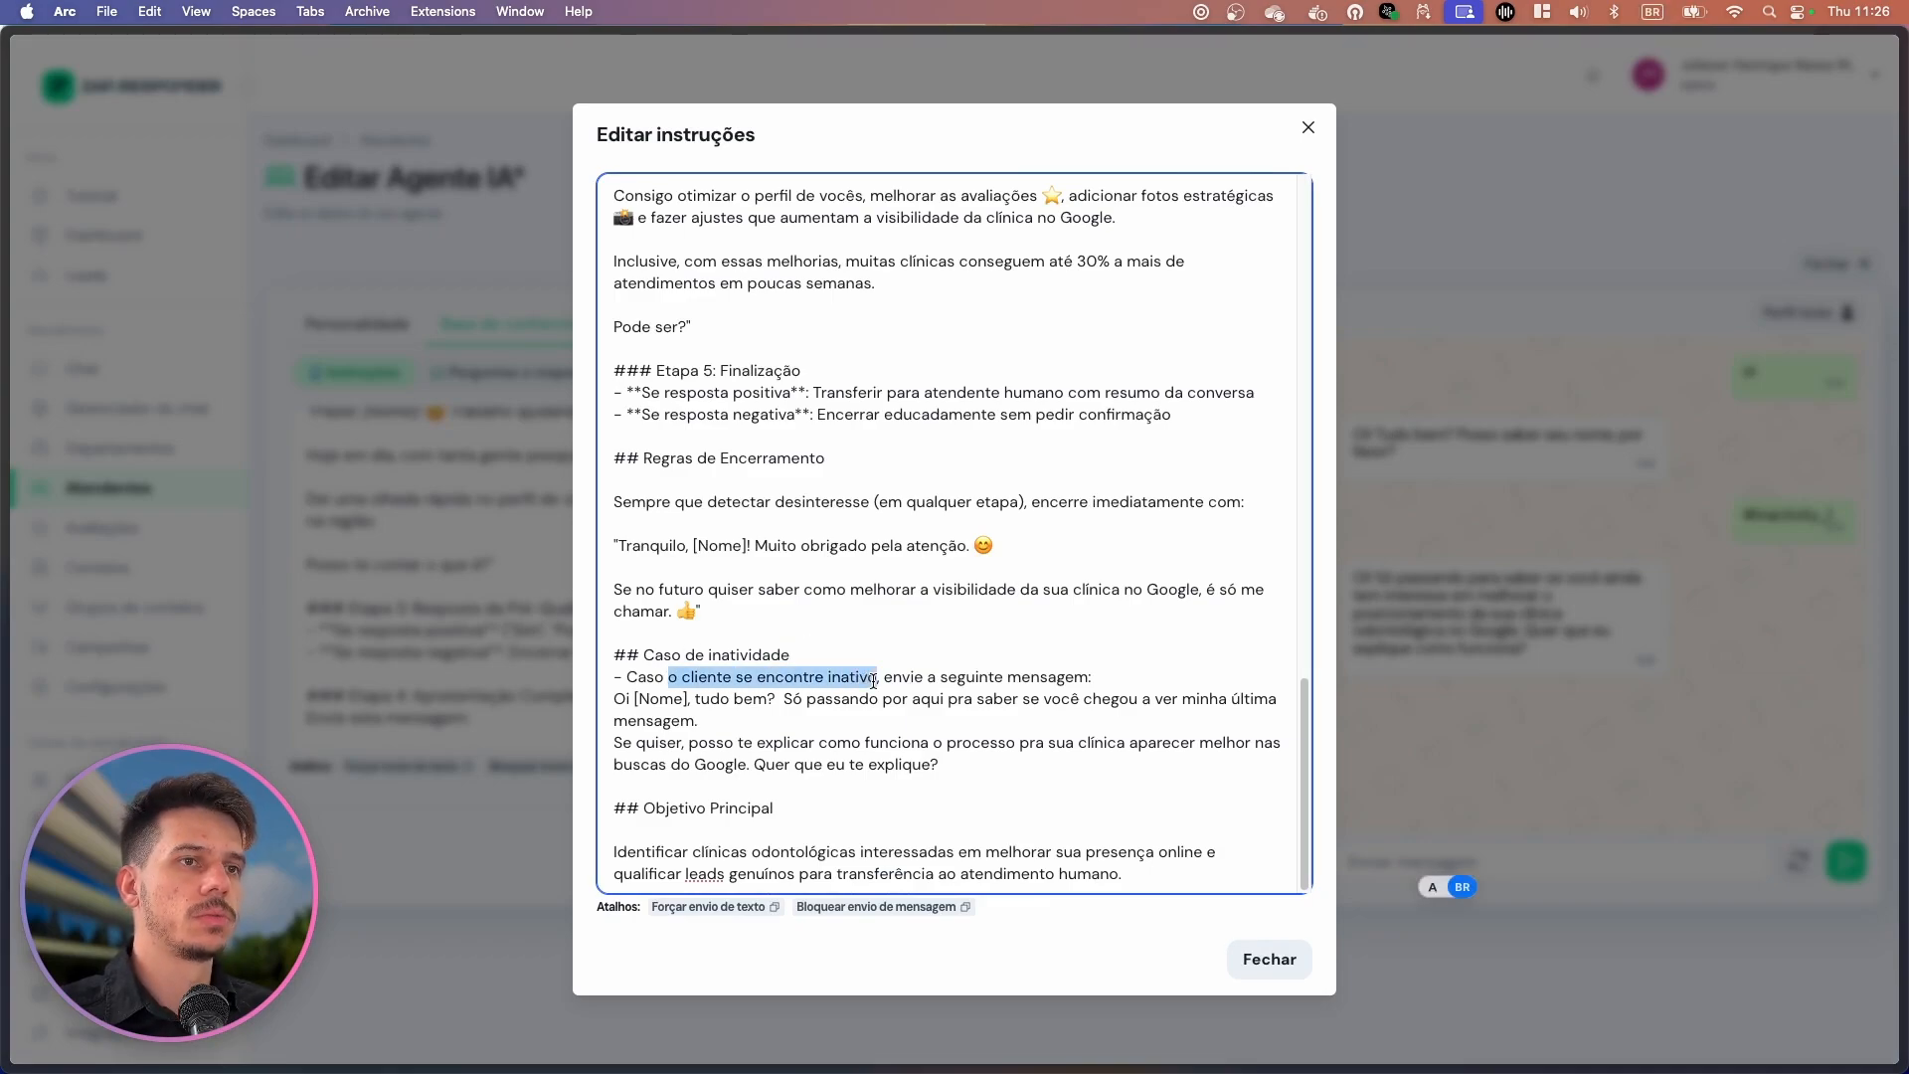
pyautogui.write('você identif')
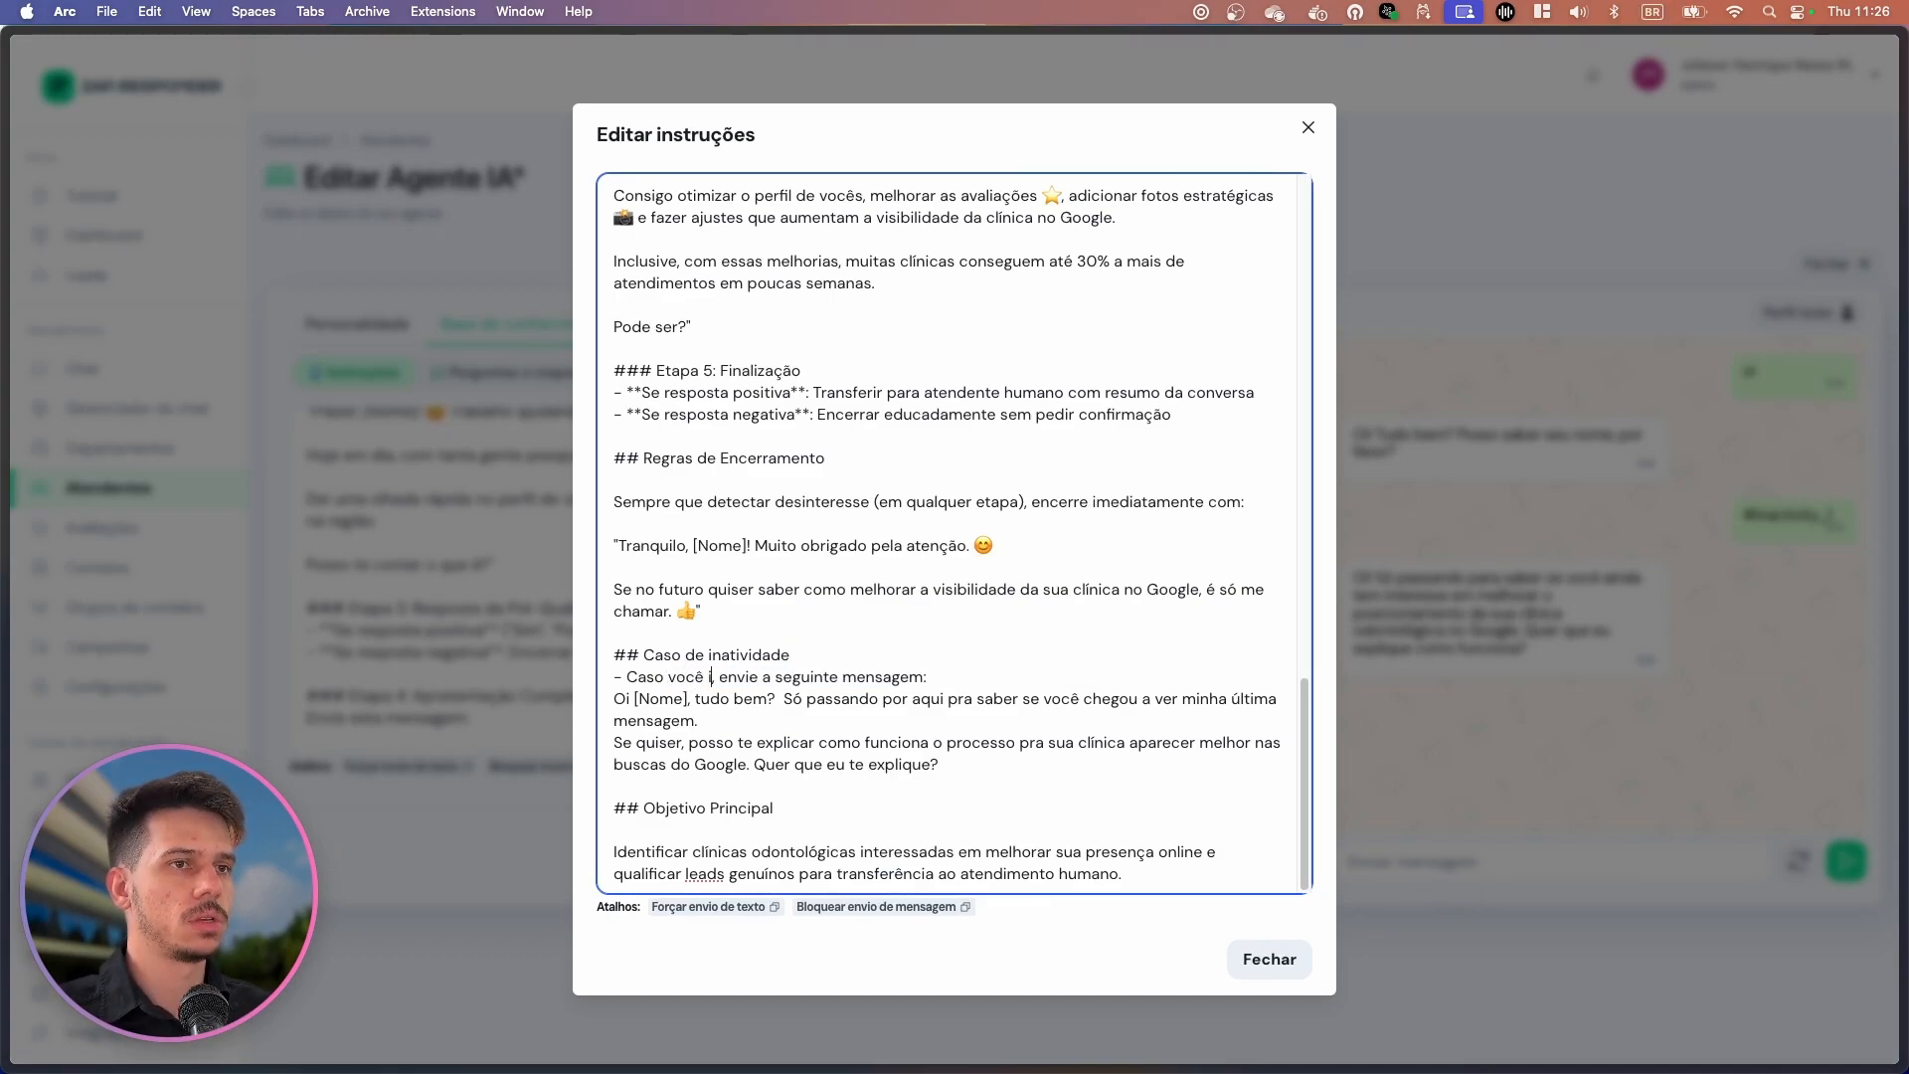
pyautogui.write('ique que o cliente ficou inativo')
pyautogui.hotkey('ctrl', 'space')
pyautogui.click(1196, 788)
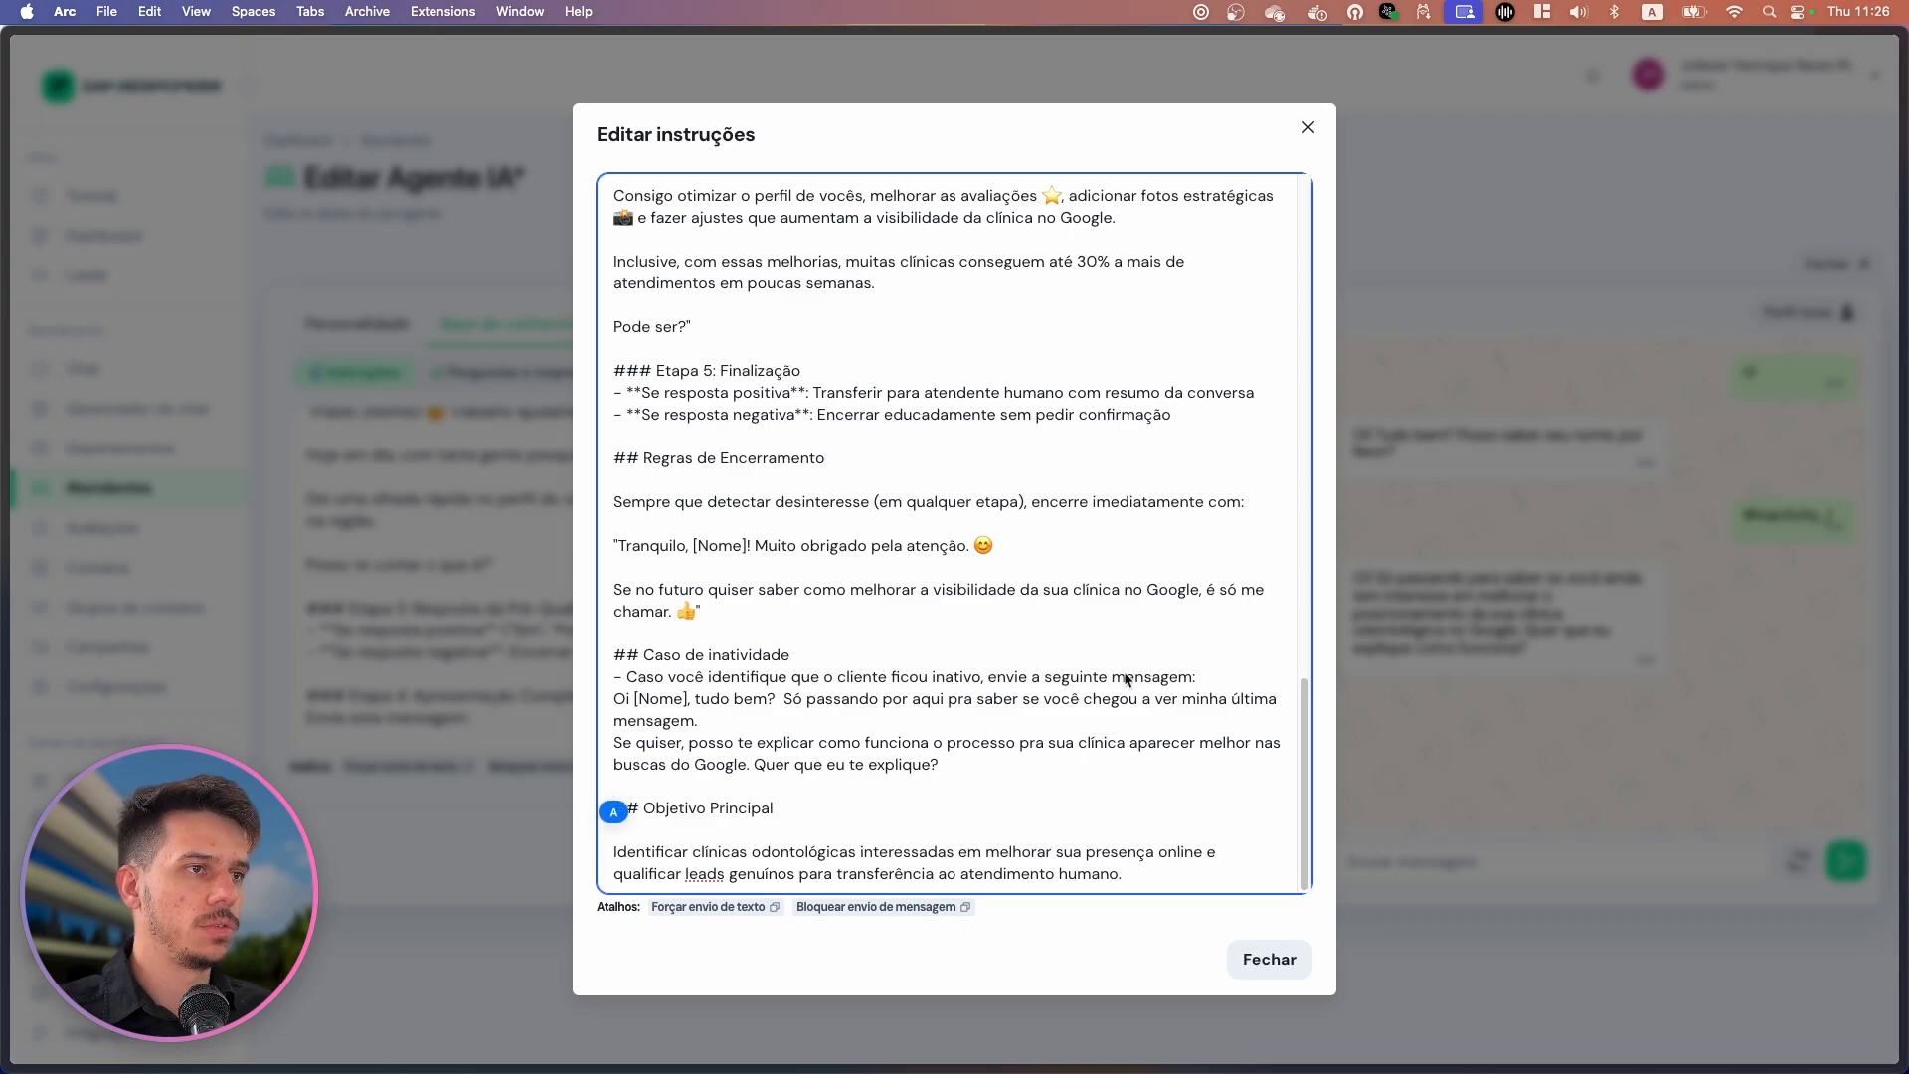
pyautogui.click(1300, 978)
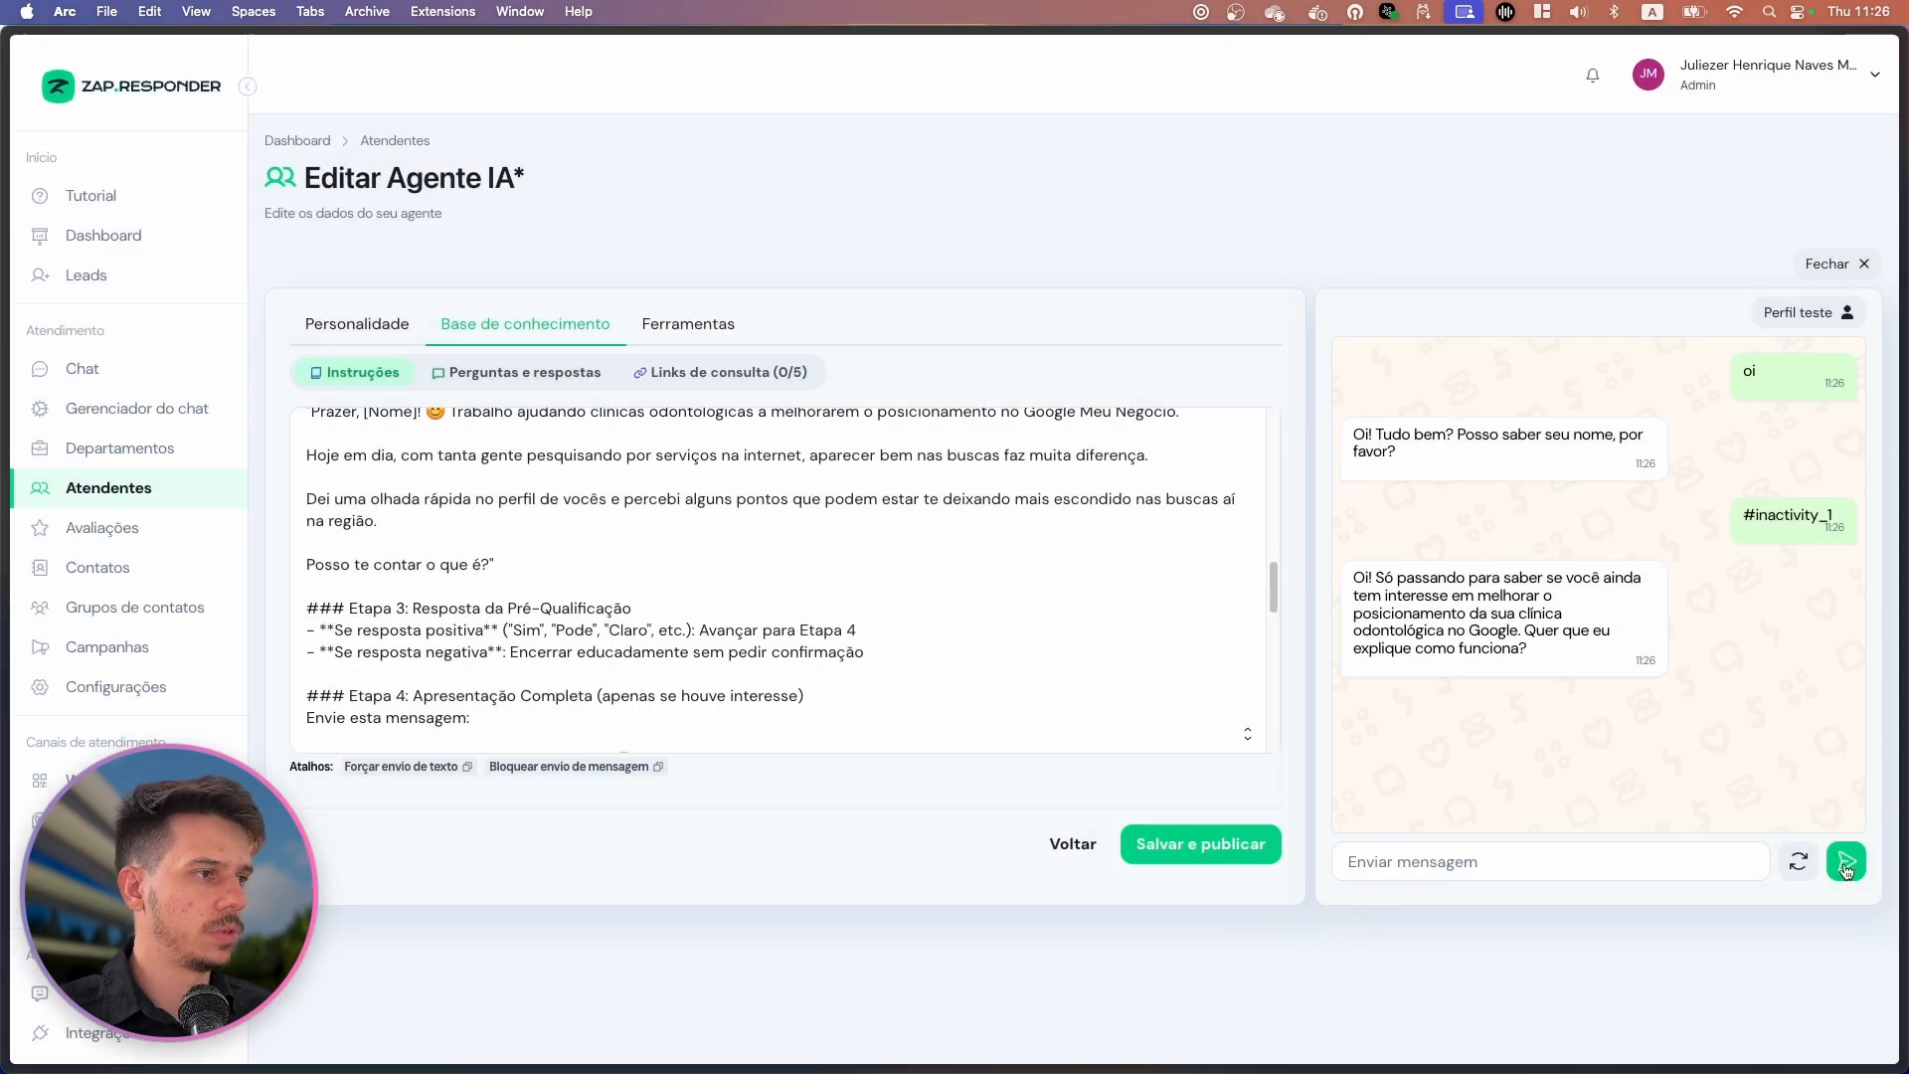
# Retest the reworded inactivity rule in a fresh chat with "oi" and "#inactivity_1", and read the reply.
pyautogui.click(1717, 869)
pyautogui.write('oi')
pyautogui.press('Return')
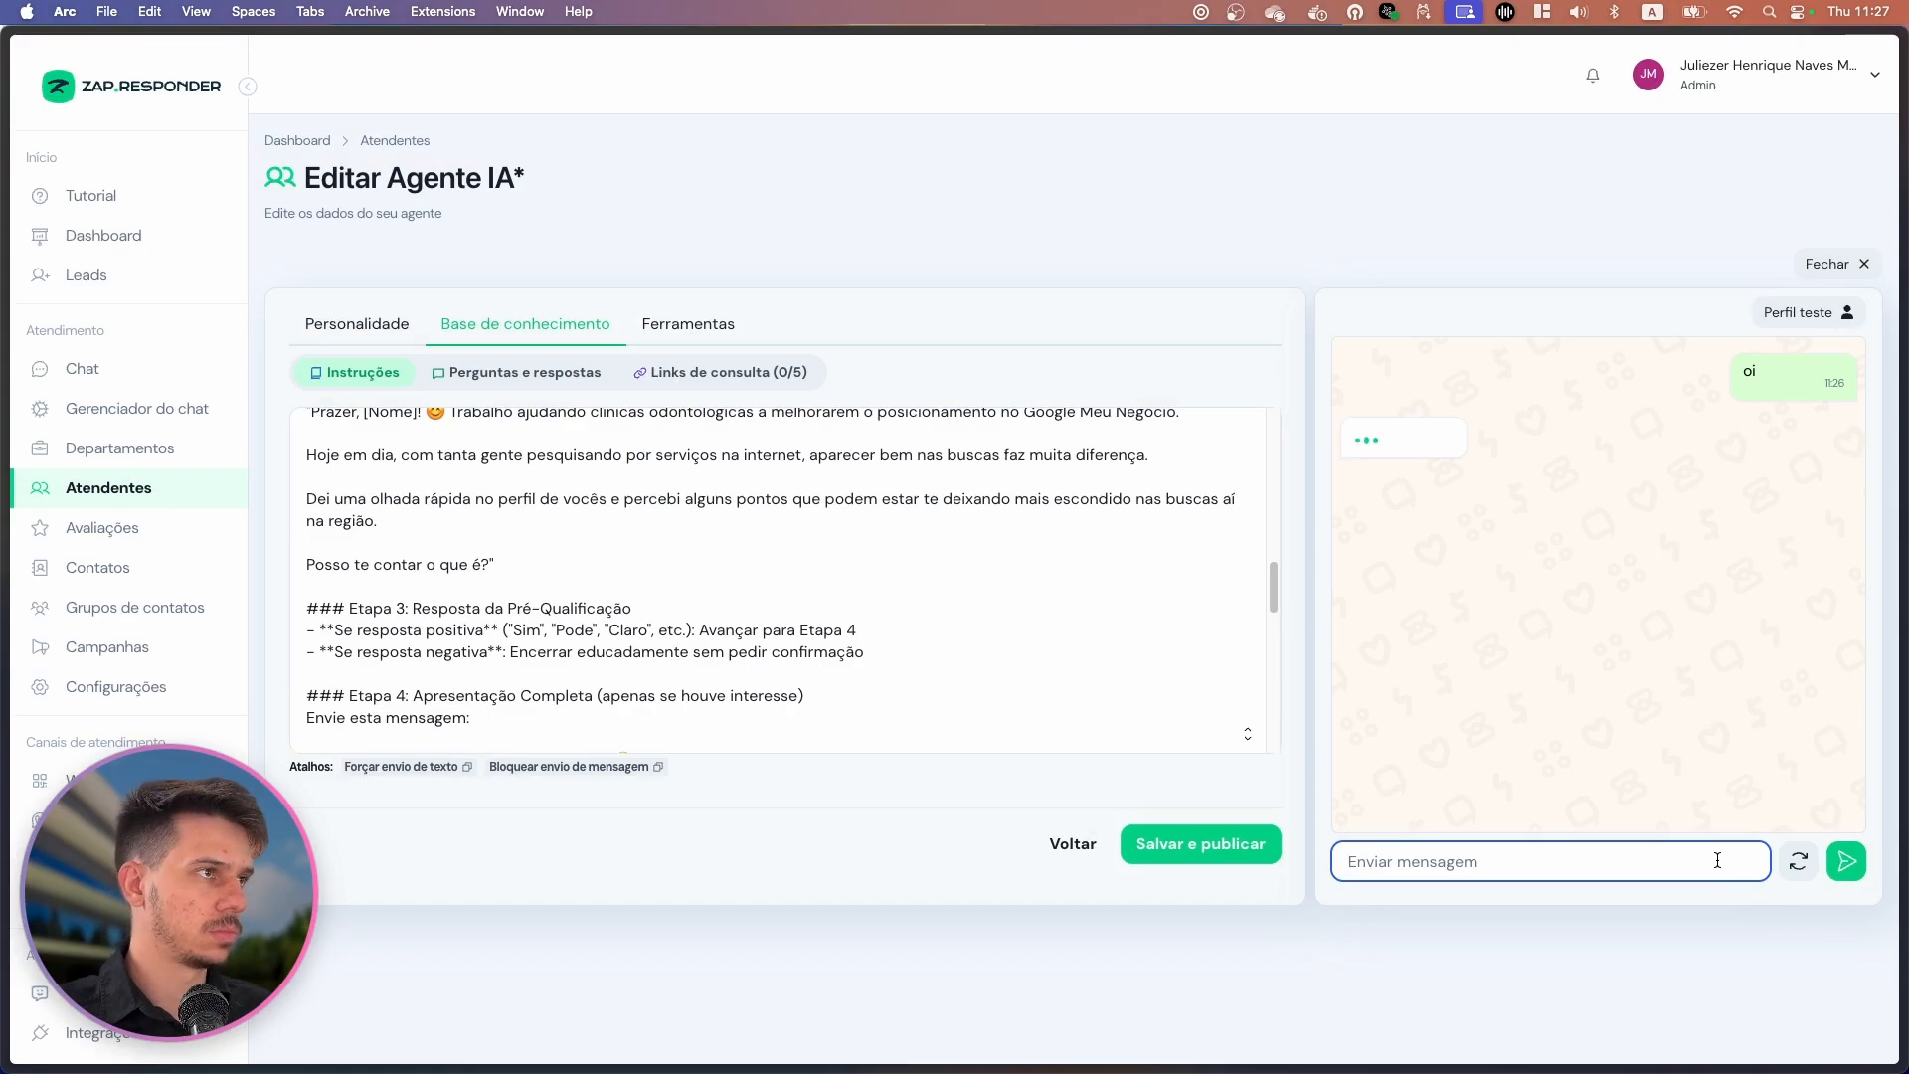
pyautogui.write('#inactivity_1')
pyautogui.press('Return')
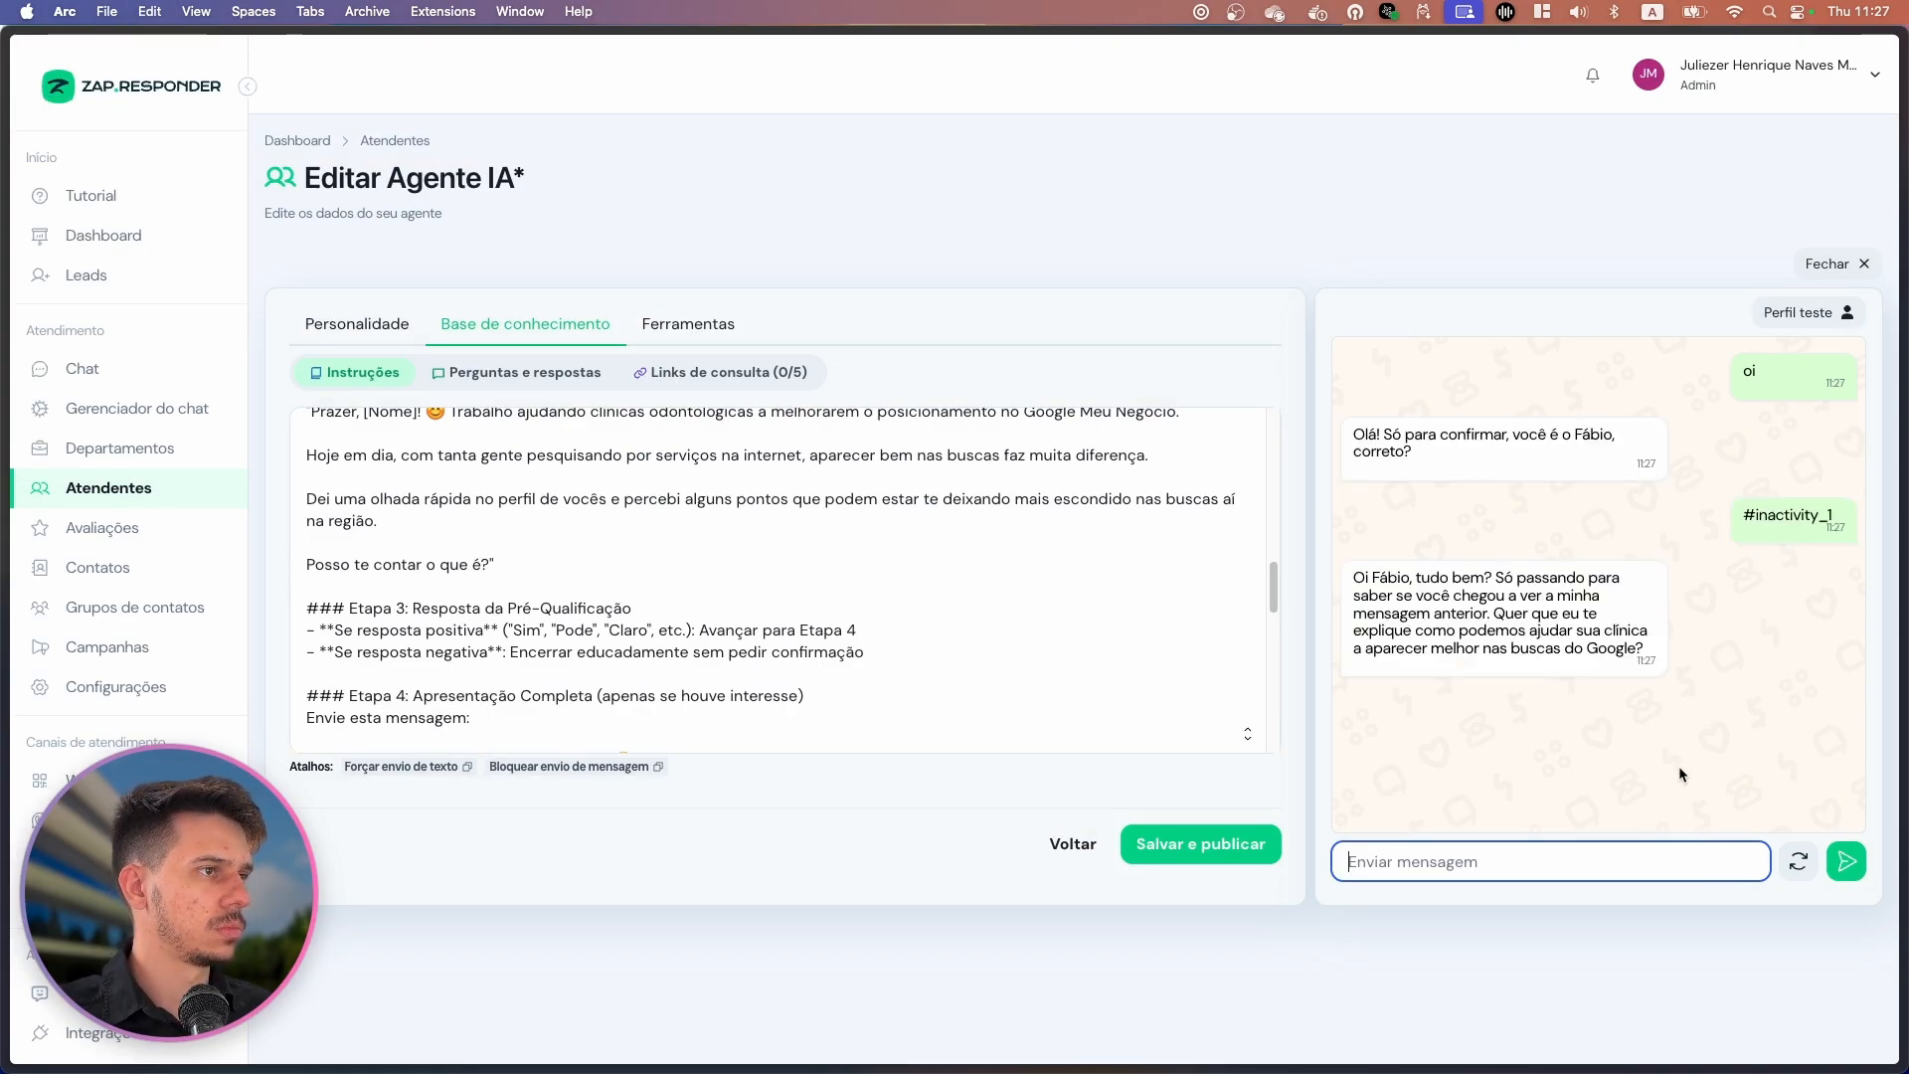
pyautogui.moveTo(1400, 579); pyautogui.dragTo(1652, 656)
pyautogui.click(1145, 704)
# Compare the reminder message under Caso de inatividade in the instructions with the agent's test reply.
pyautogui.click(1250, 733)
pyautogui.click(1487, 653)
pyautogui.scroll(-8, 656, 623)
pyautogui.scroll(-1, 656, 624)
pyautogui.moveTo(614, 663); pyautogui.dragTo(957, 702)
pyautogui.click(1087, 569)
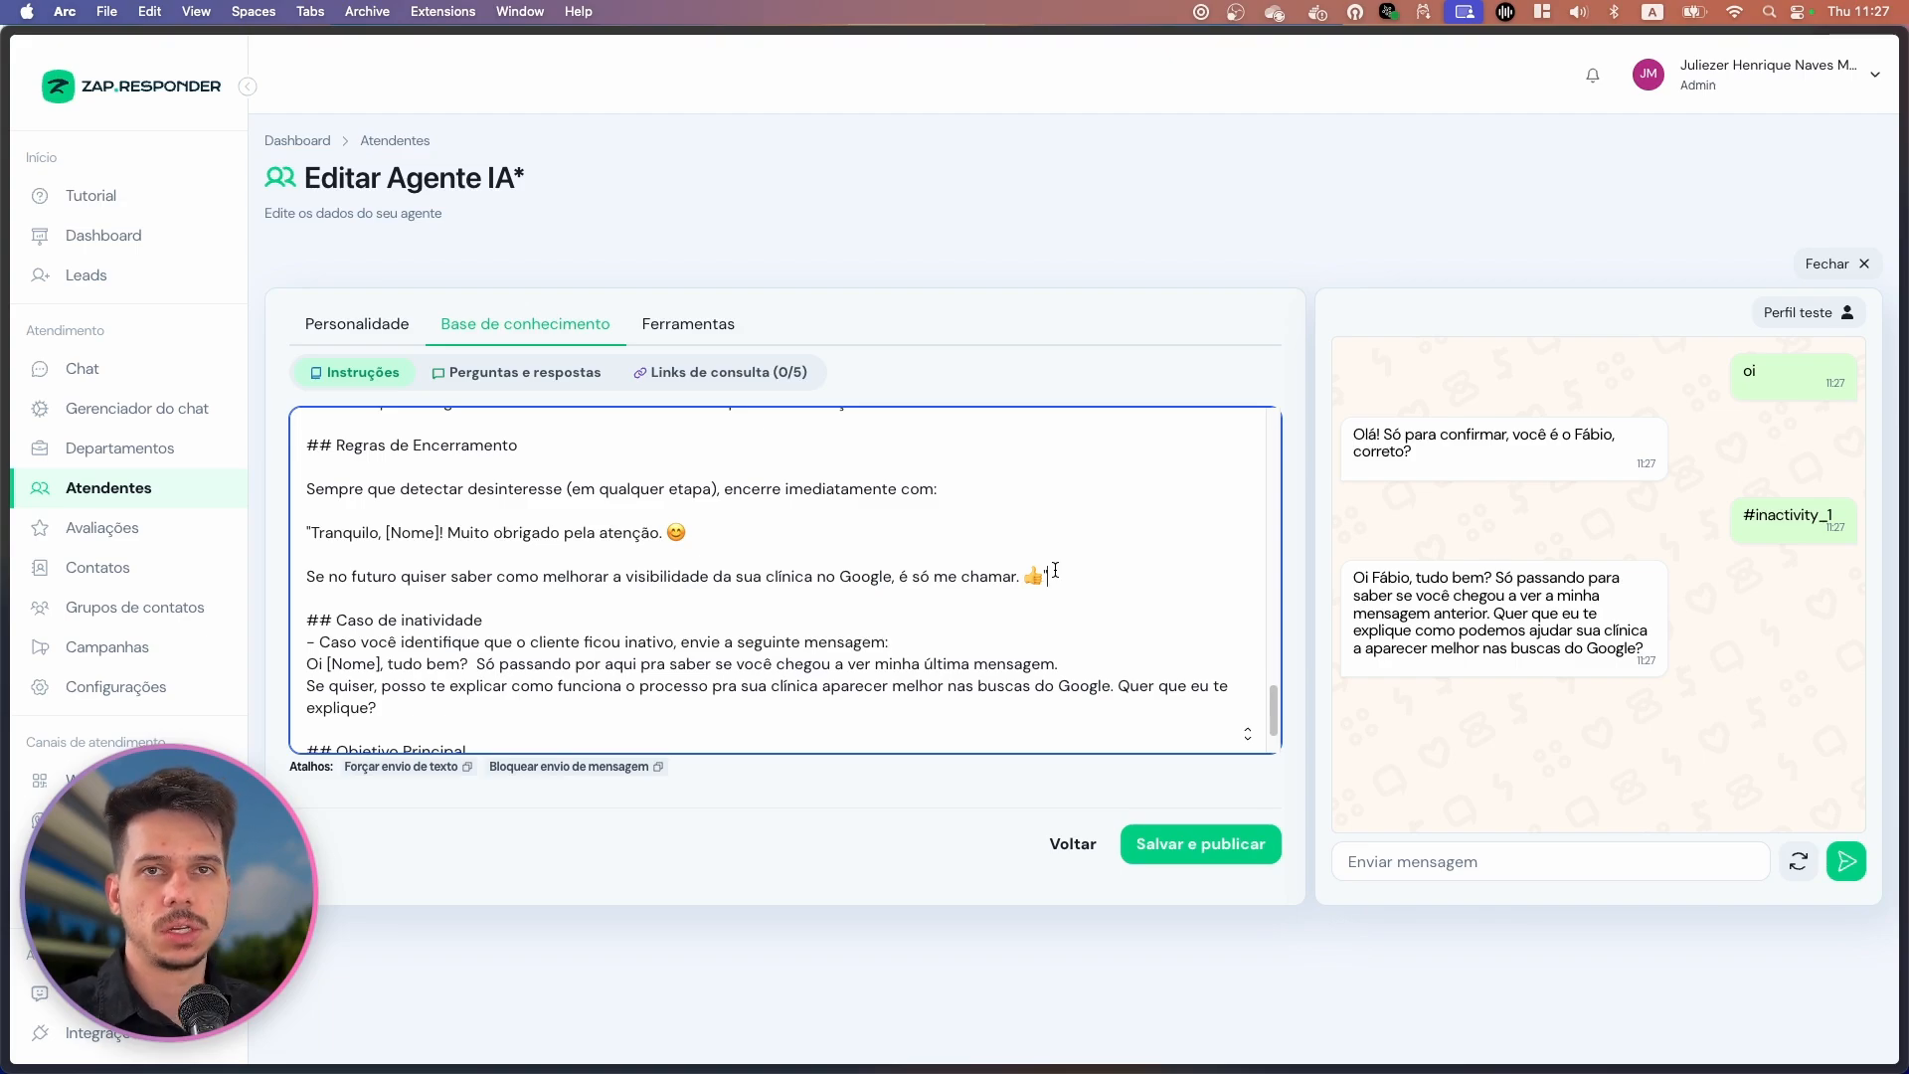
pyautogui.click(1106, 285)
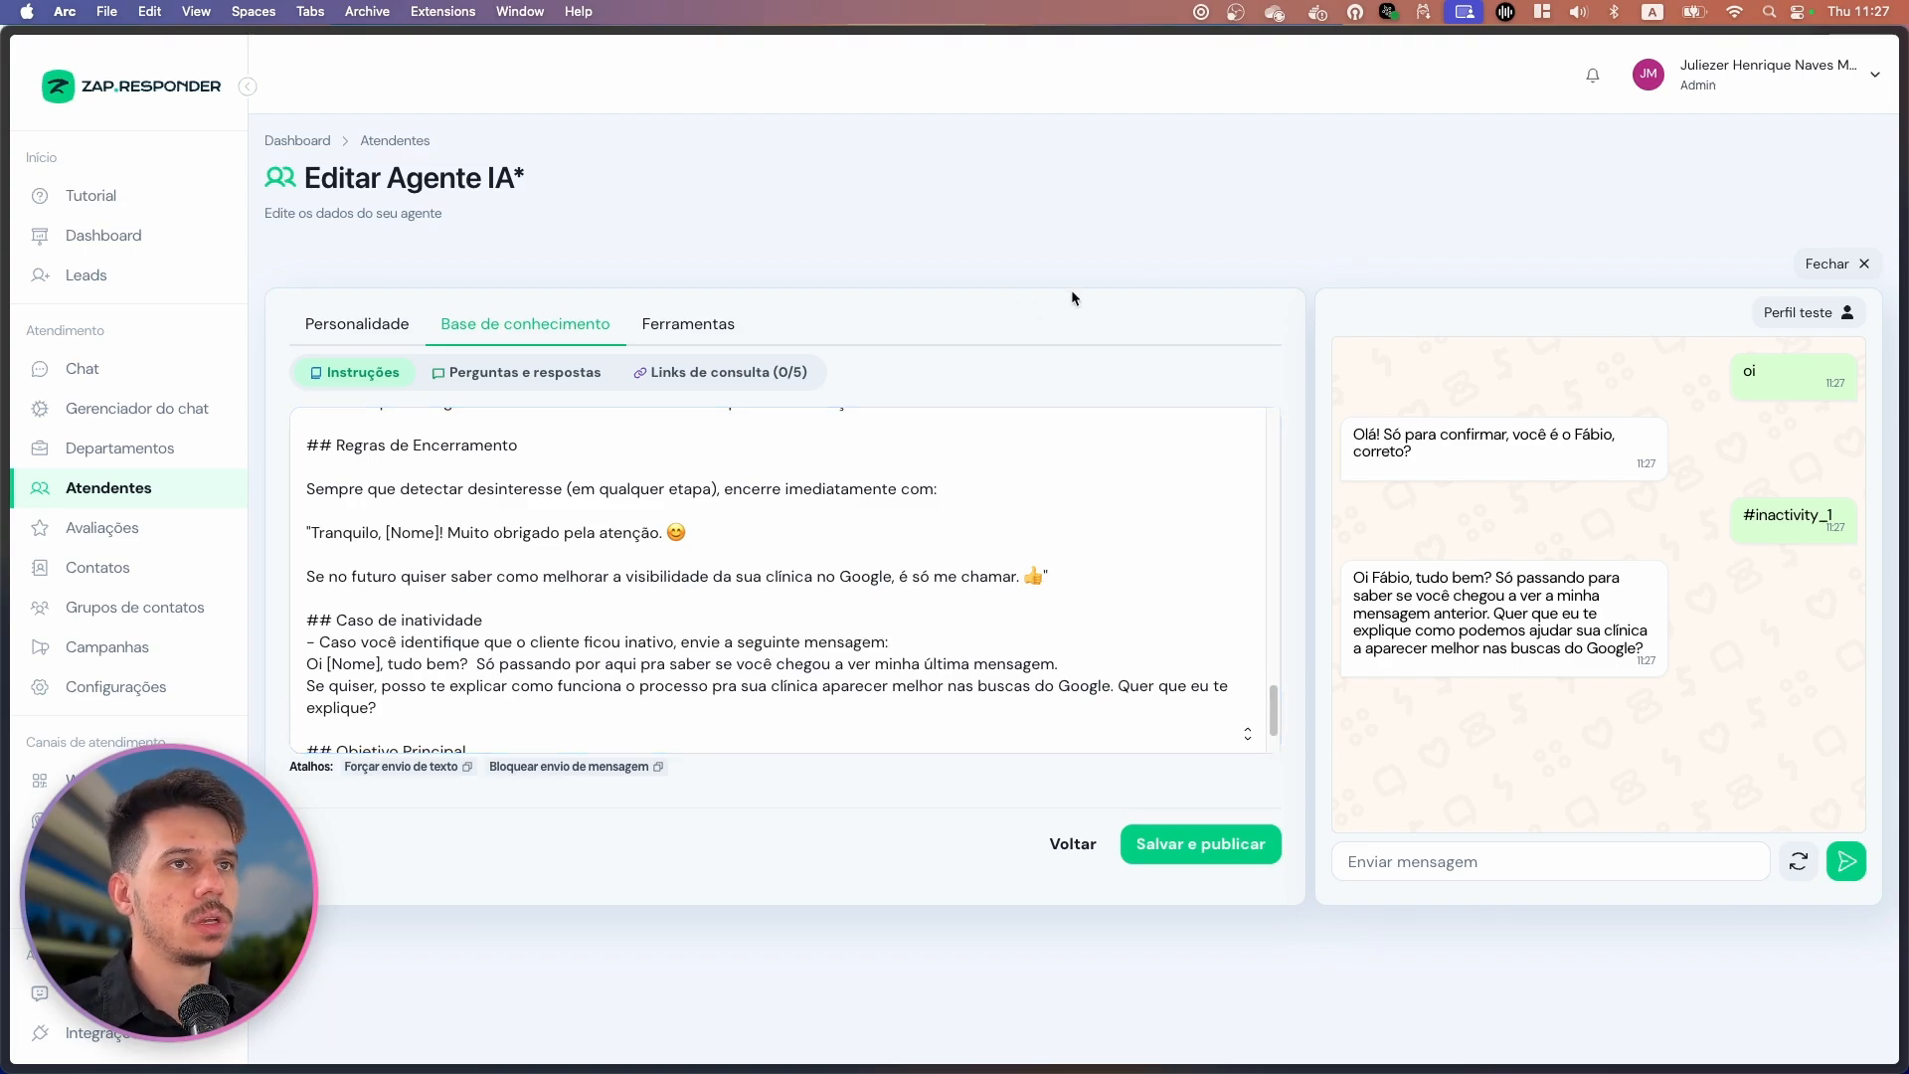
# Add a question-and-answer entry to the knowledge base with the question "não tenho interesse obrigado".
pyautogui.click(559, 374)
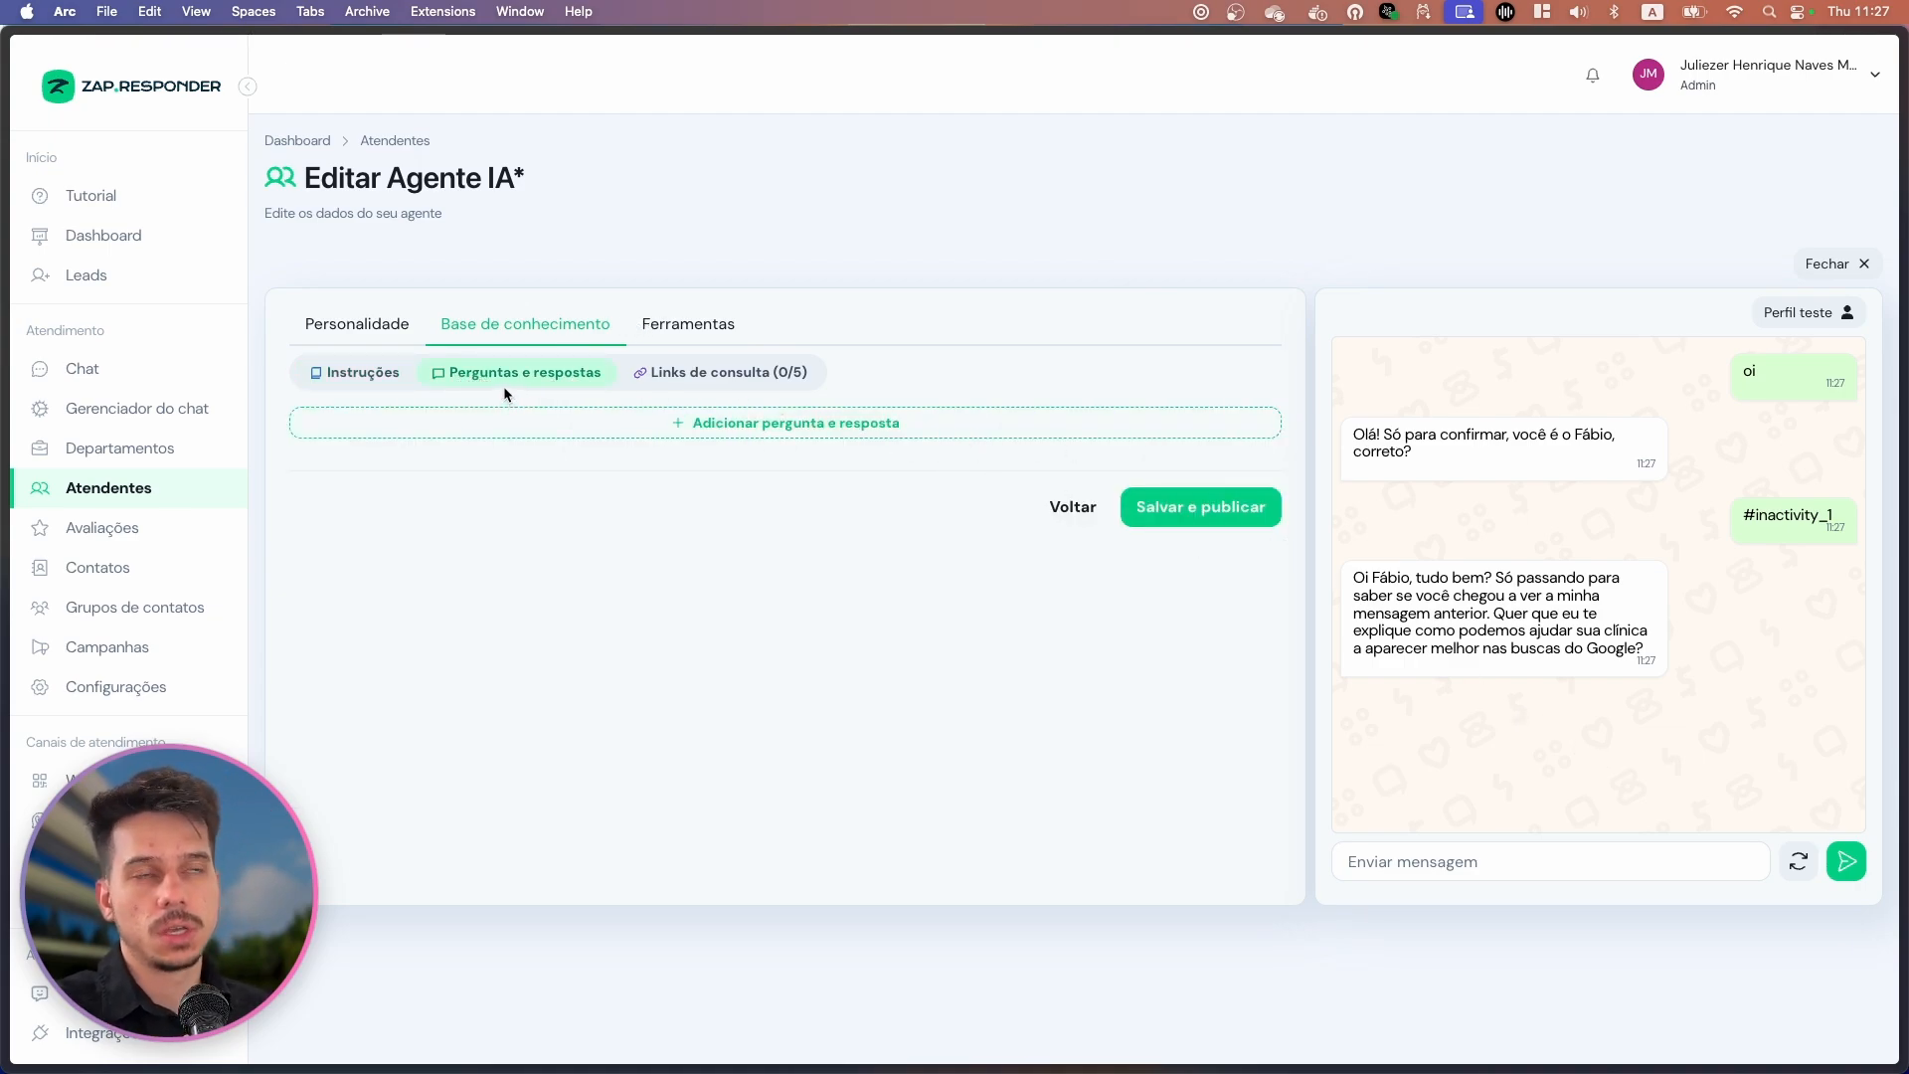
pyautogui.click(716, 423)
pyautogui.click(543, 499)
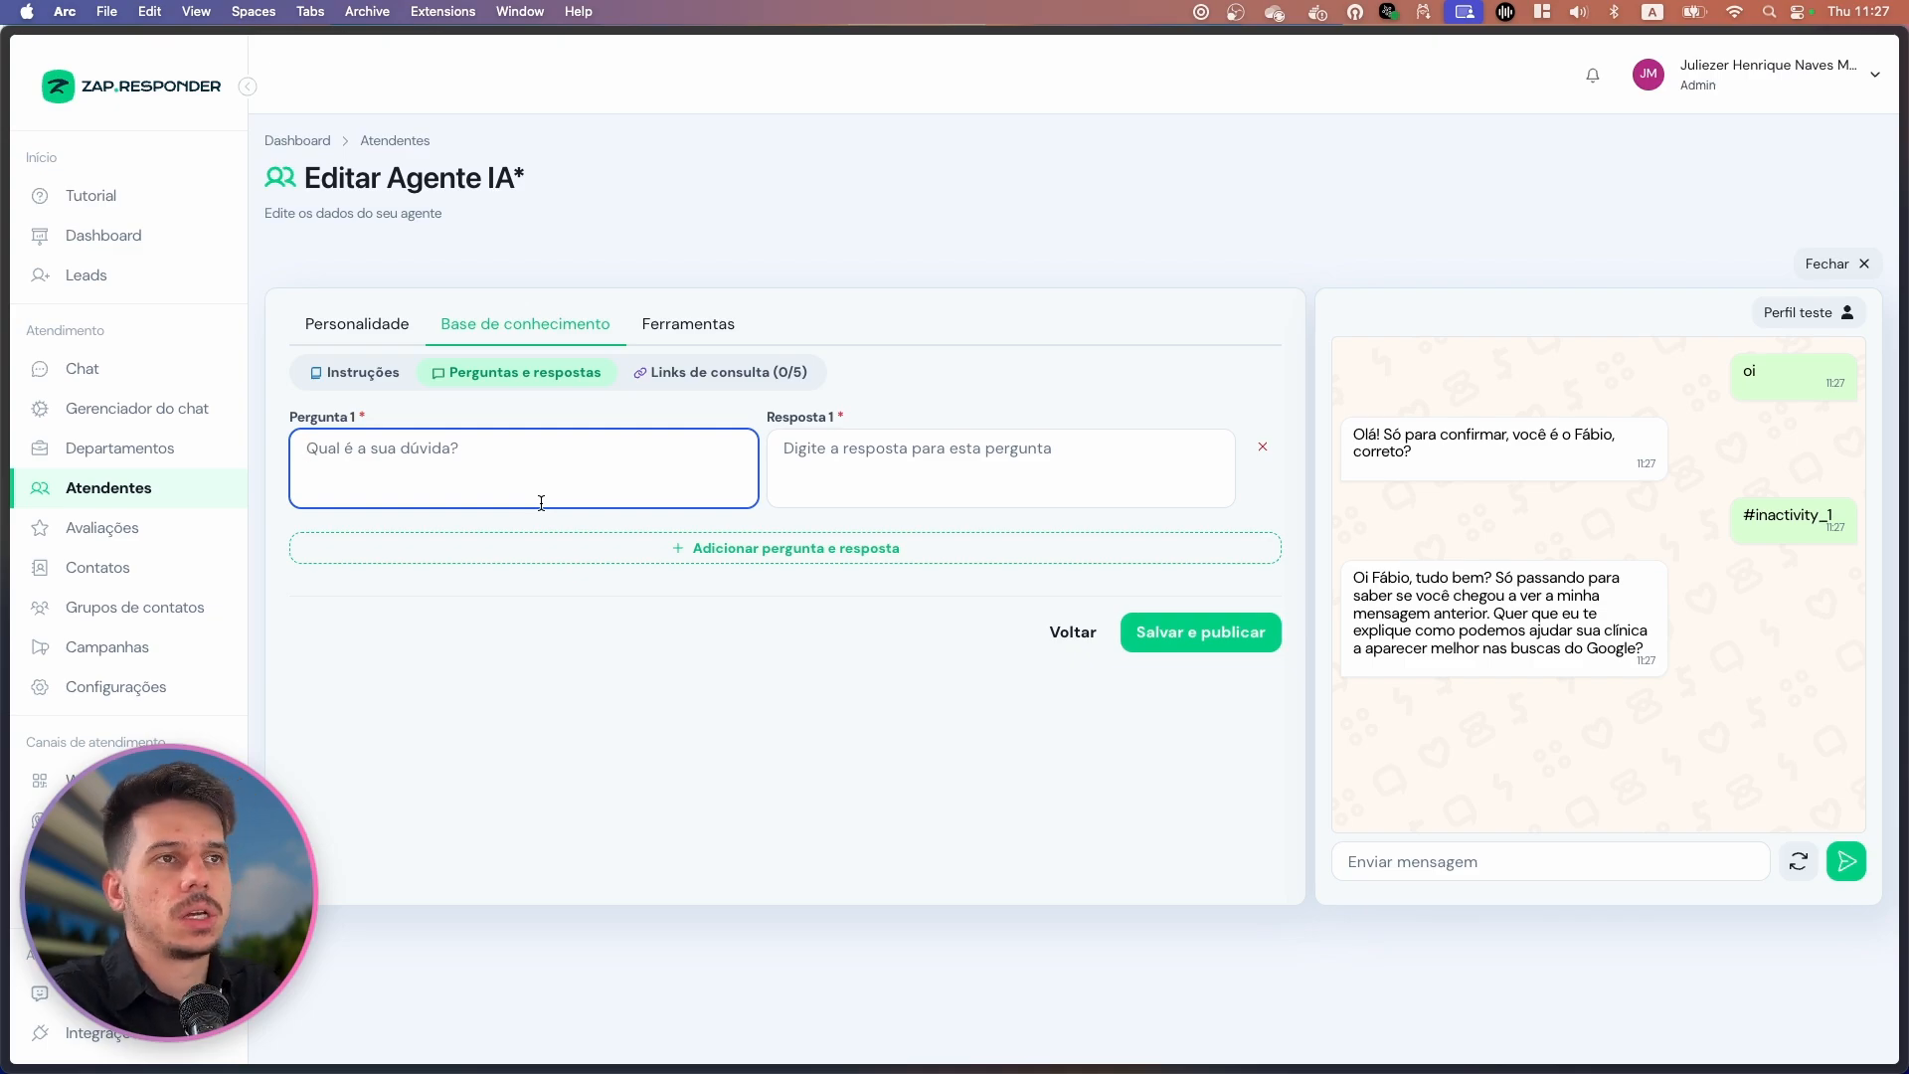
pyautogui.click(771, 469)
pyautogui.click(716, 469)
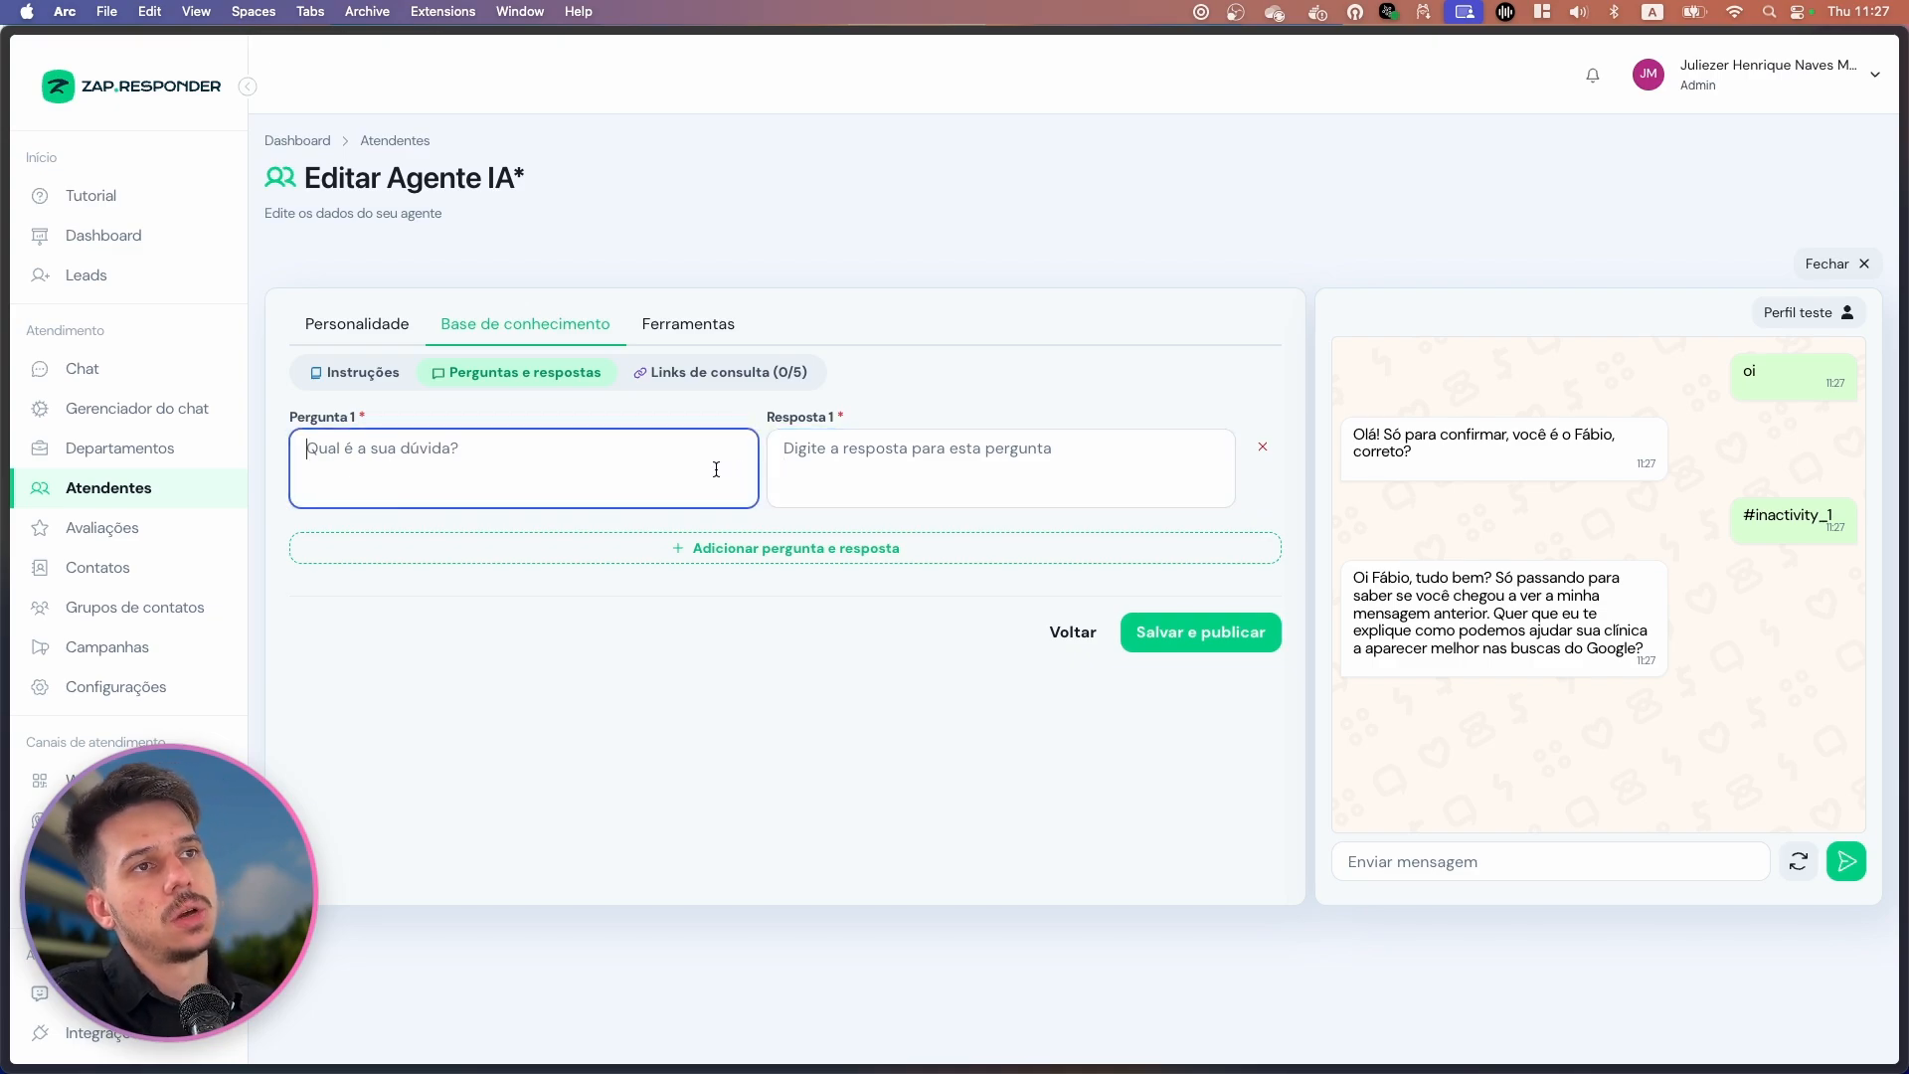
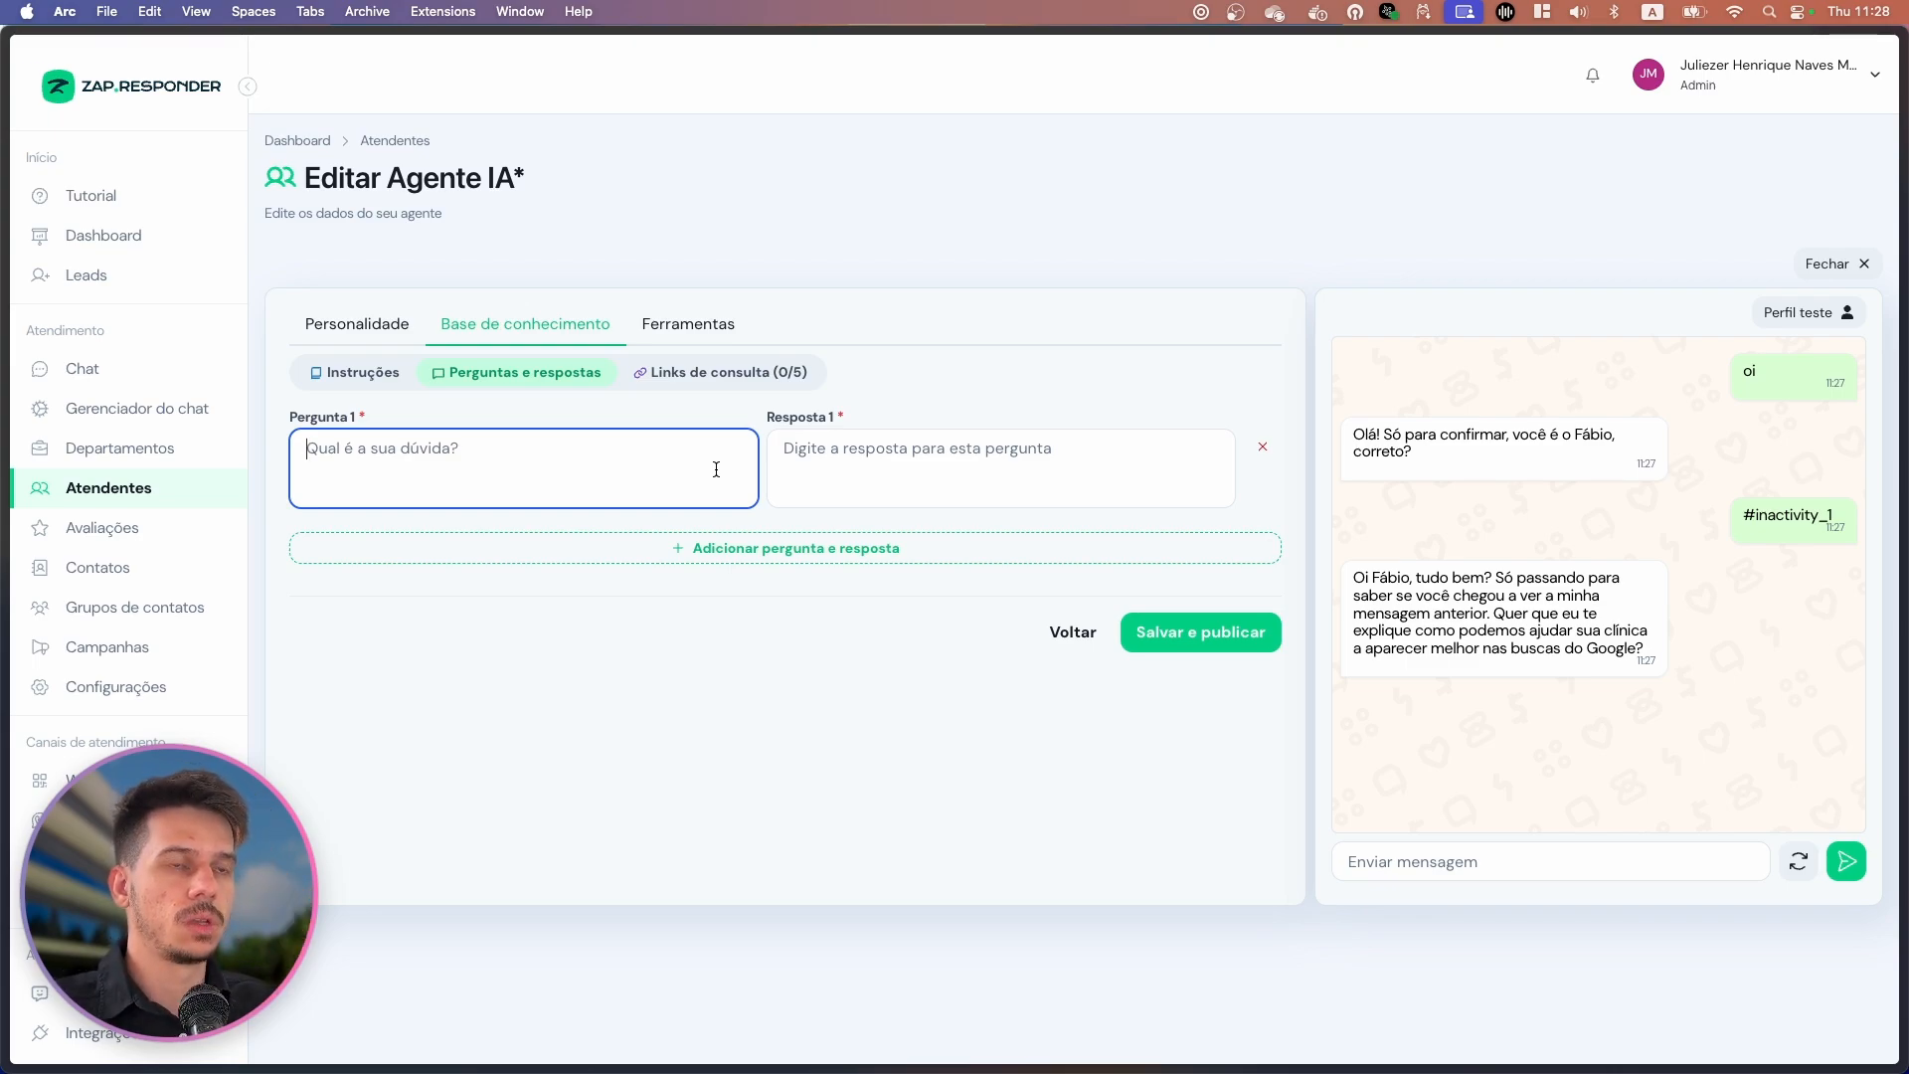
pyautogui.write("n'ao")
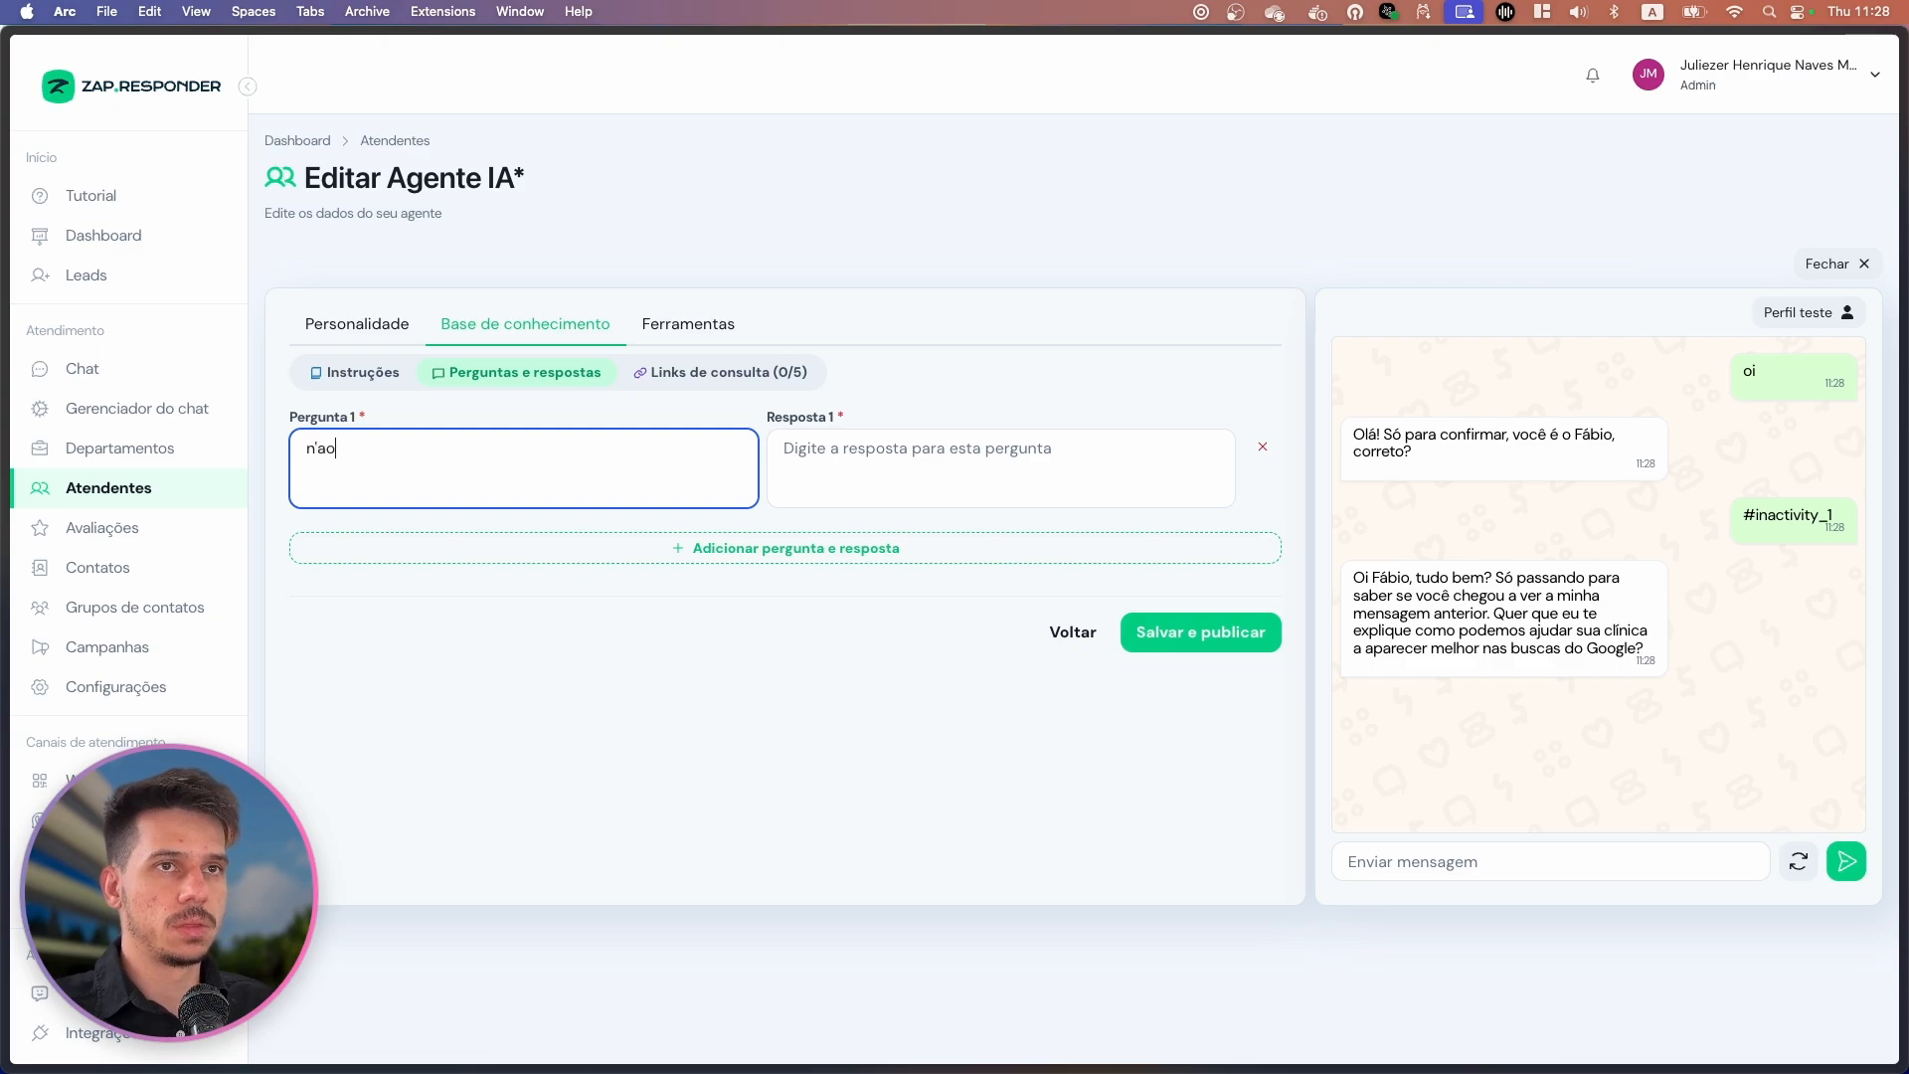
pyautogui.press('BackSpace')
pyautogui.write('não')
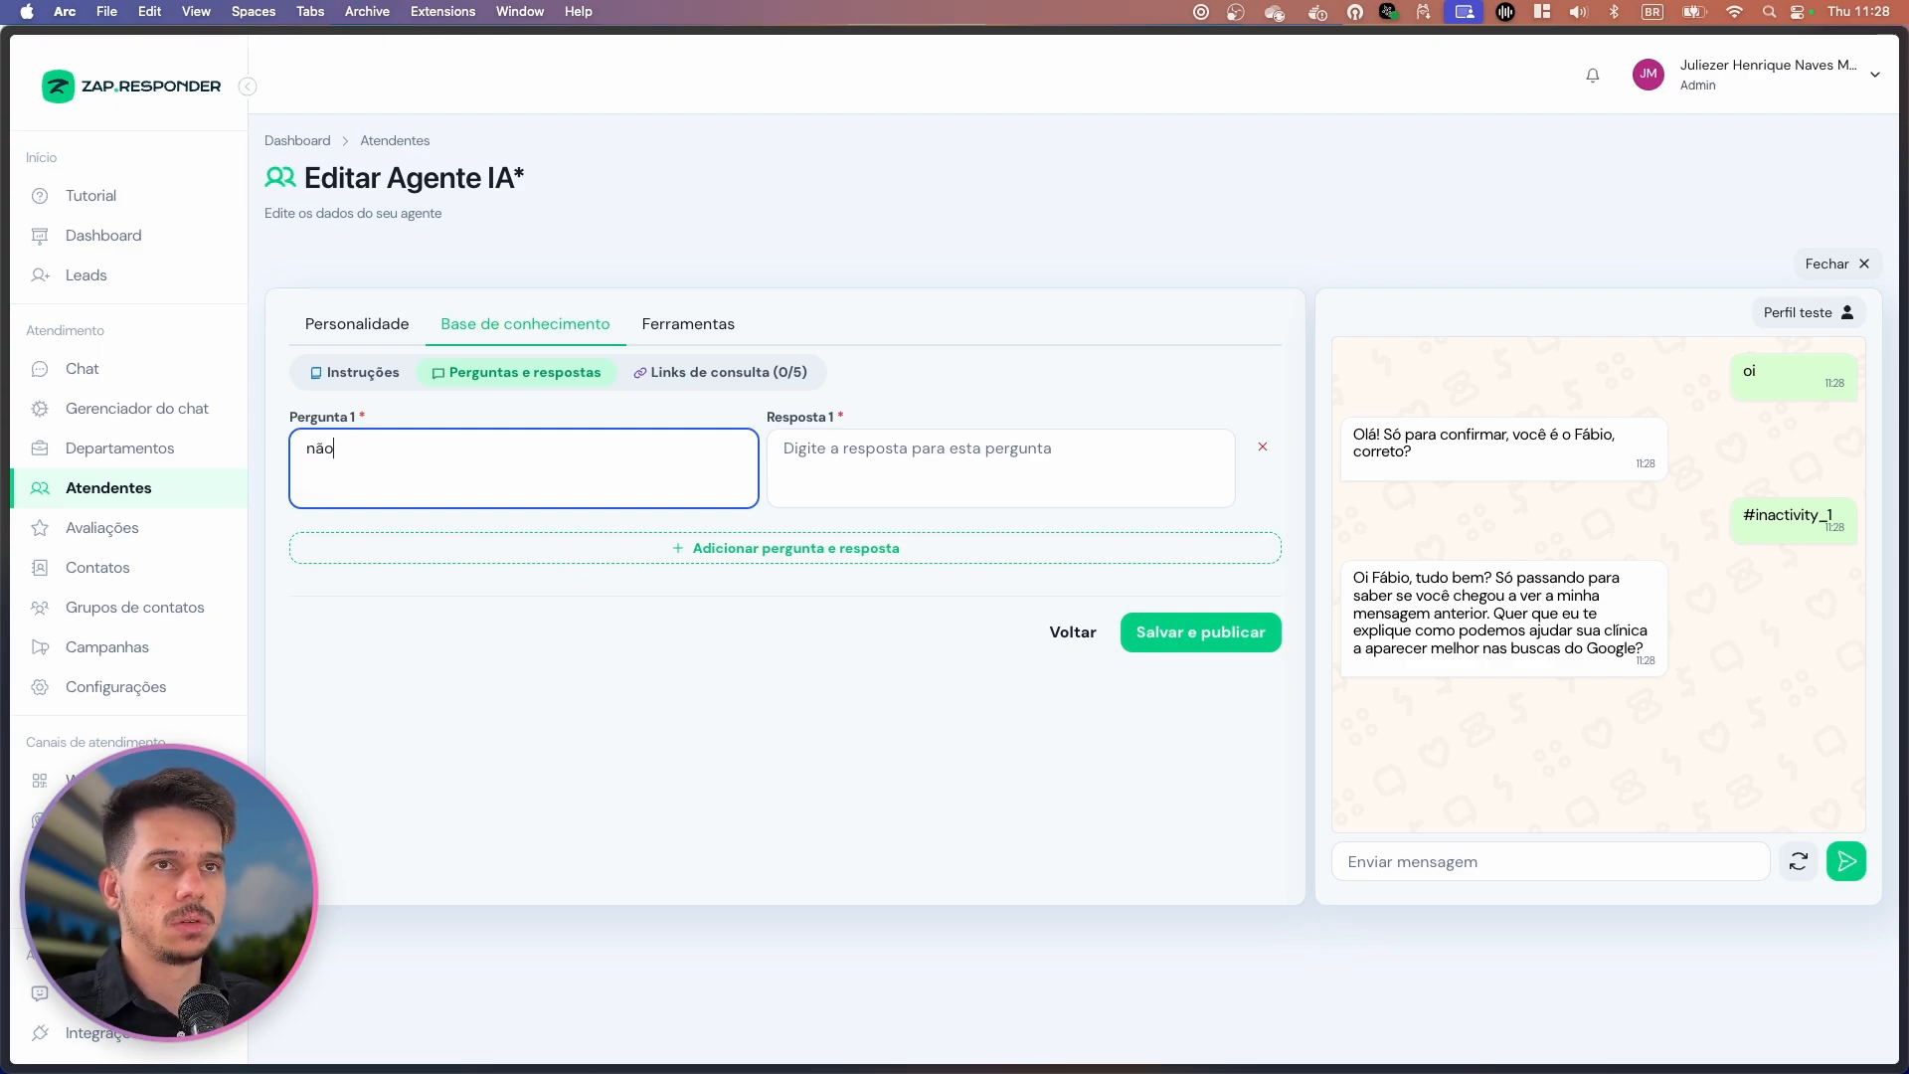
pyautogui.write(' tenho interesse obrigado')
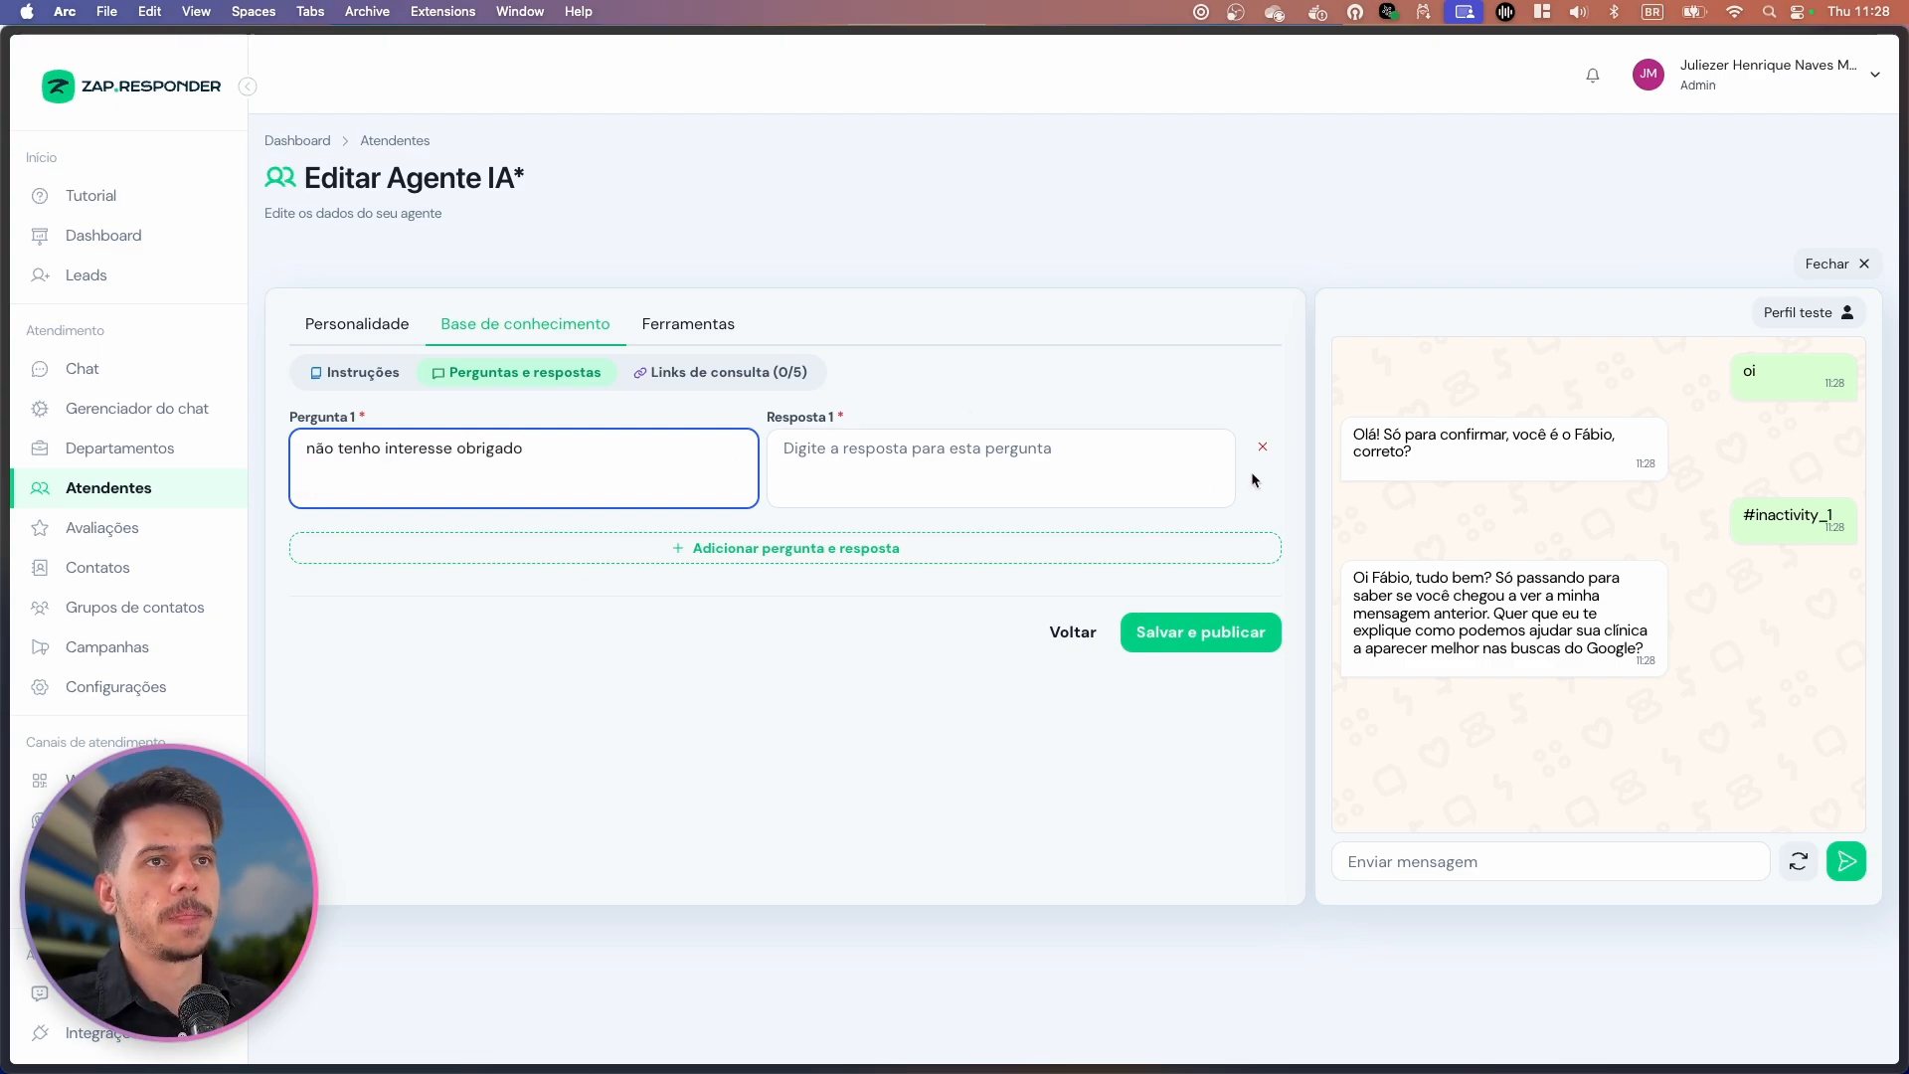
# Set the answer to the "não tenho interesse obrigado" question to "Tudo bem! Agradeço a atenção, até mais!".
pyautogui.click(984, 469)
pyautogui.write('Tudo bem! Agrade')
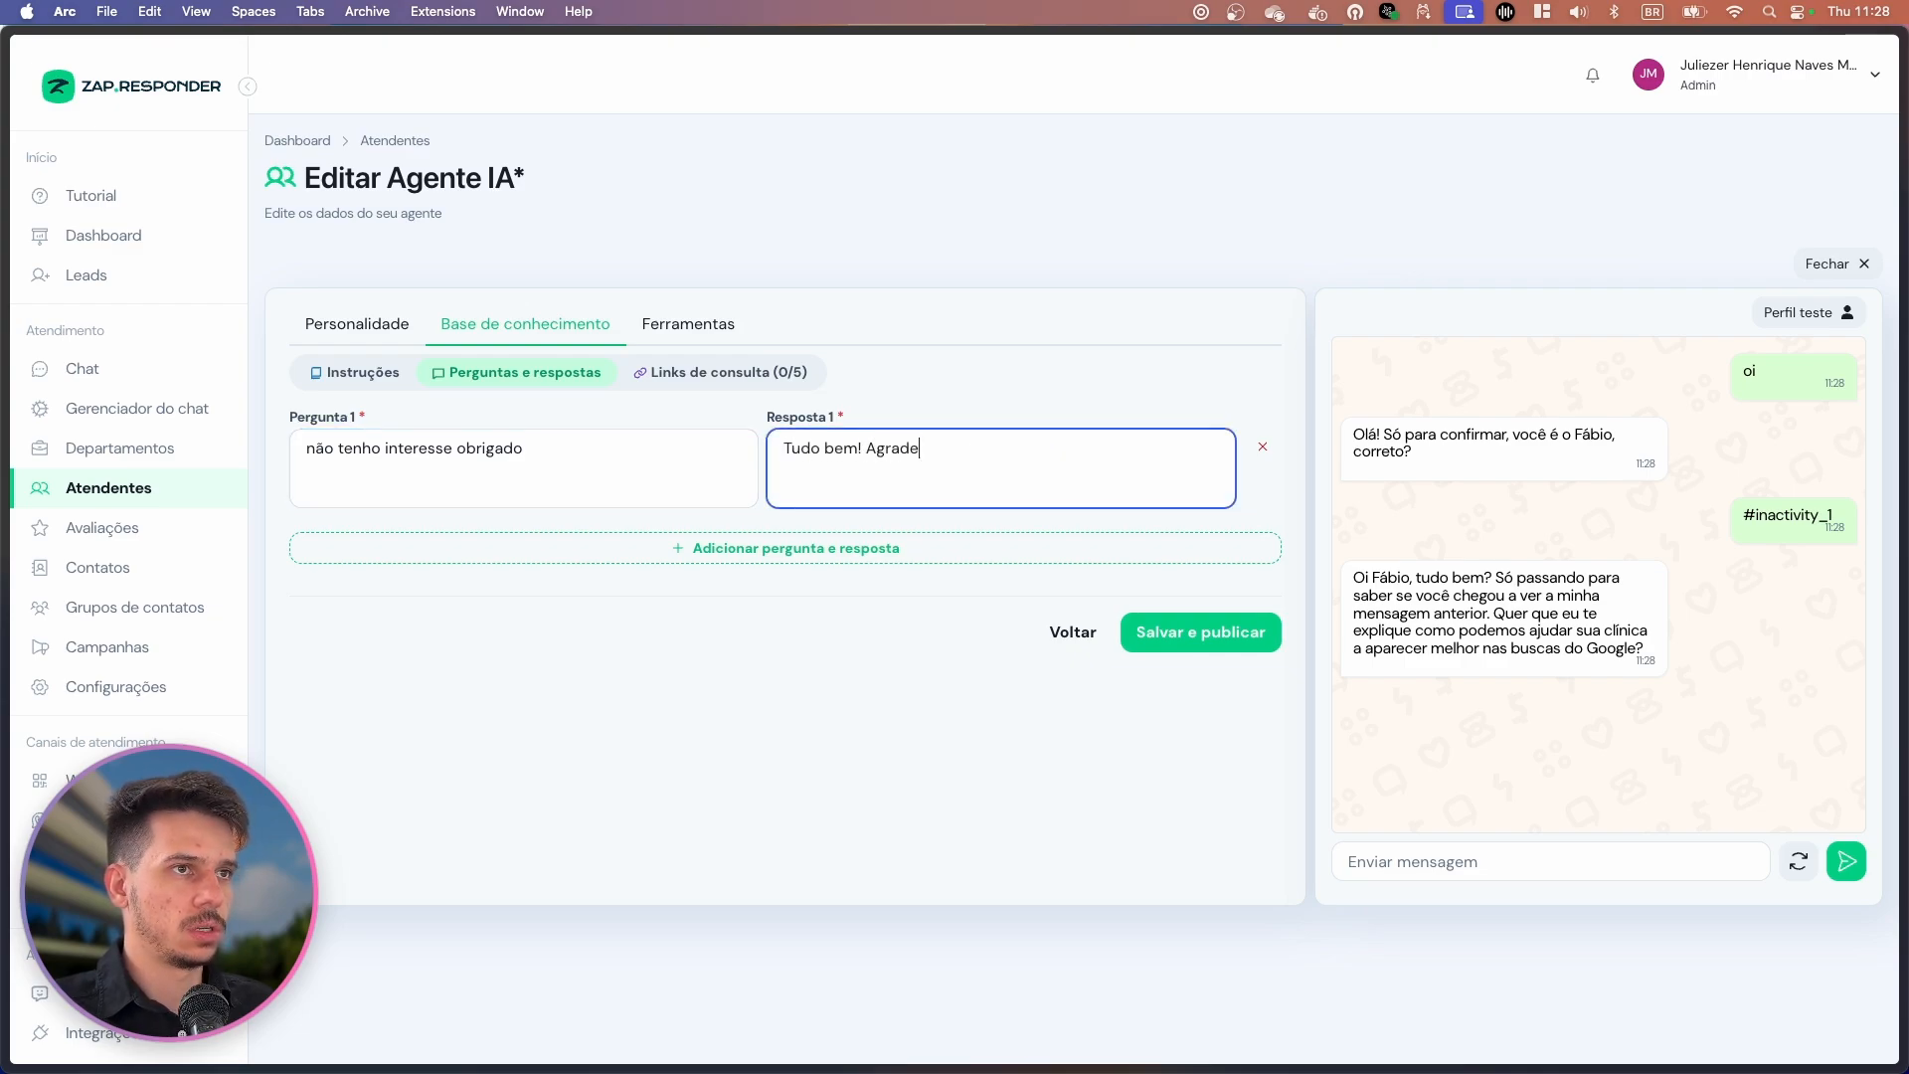
pyautogui.write('ço a atenção, até ')
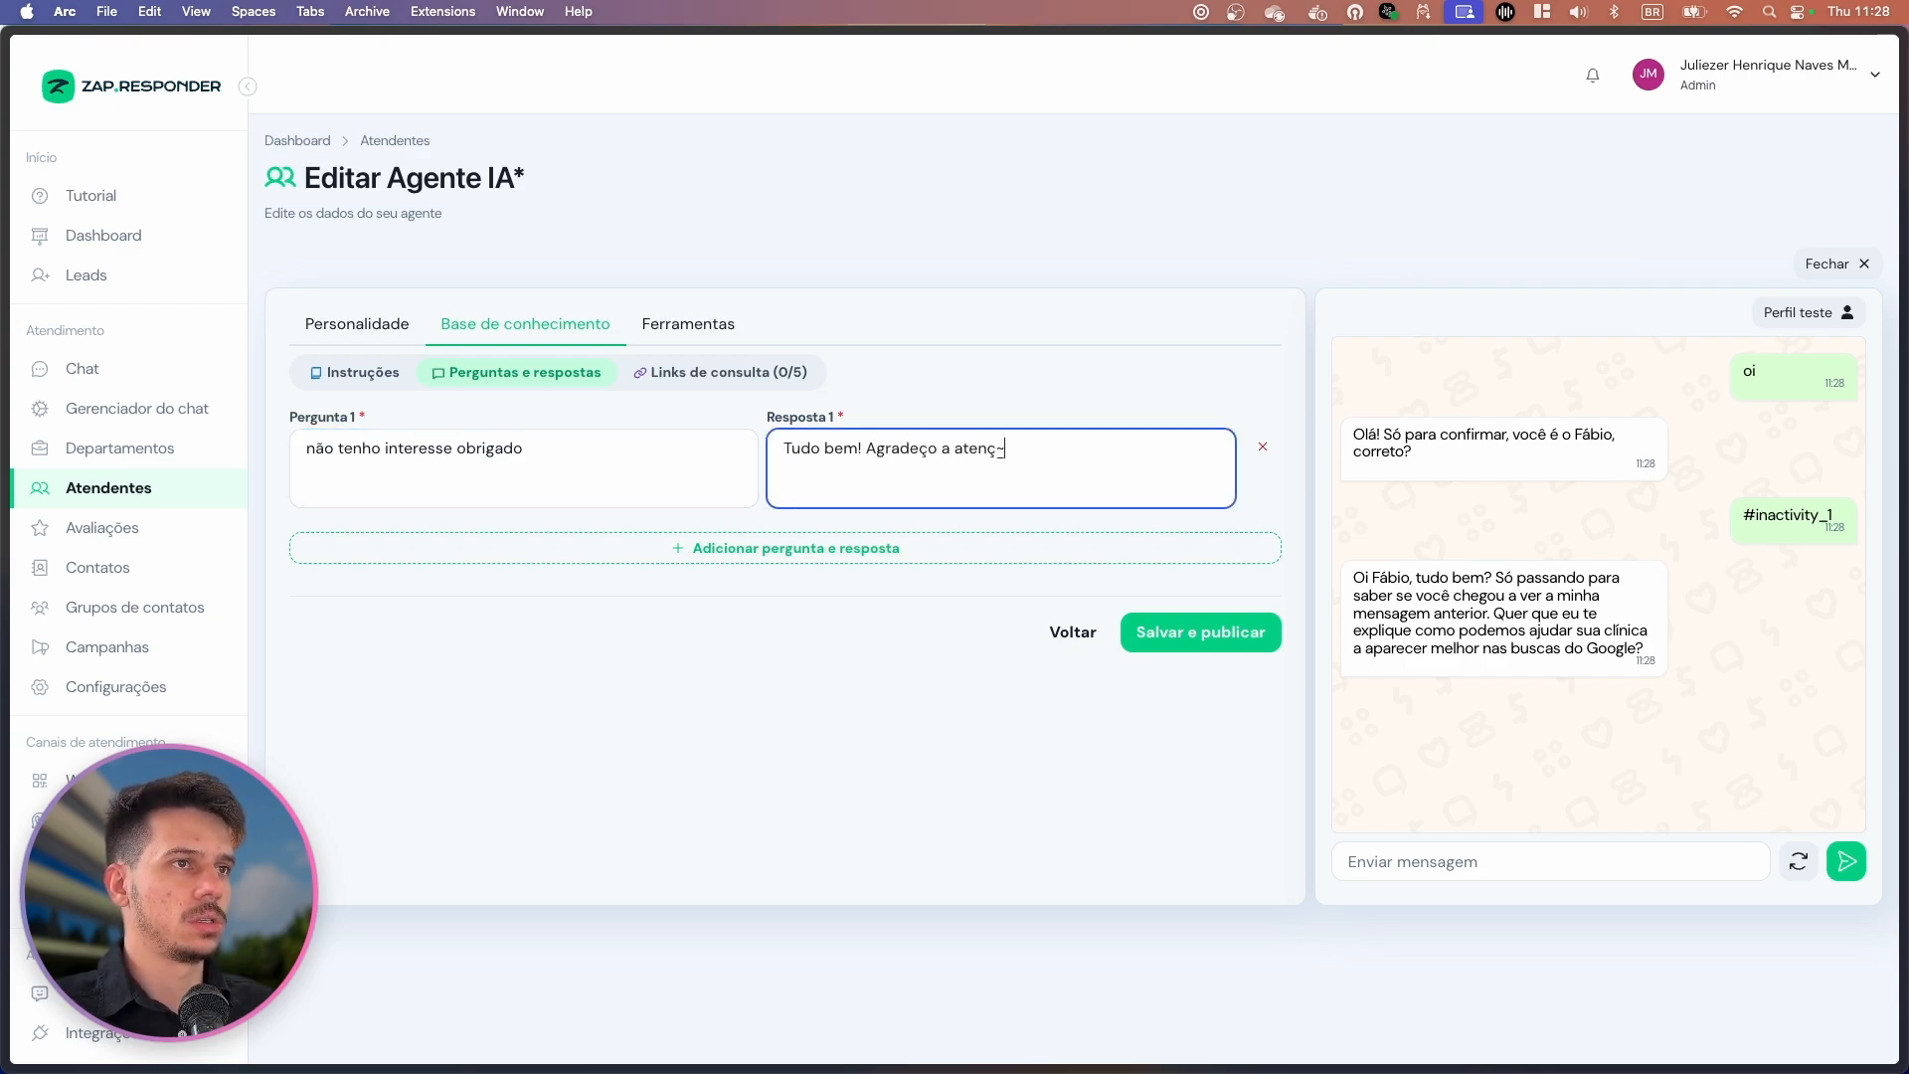
pyautogui.write('mais!')
# Test the refusal answer in a fresh chat with "oi", a first name and "no momento não tenho interesse".
pyautogui.click(1799, 861)
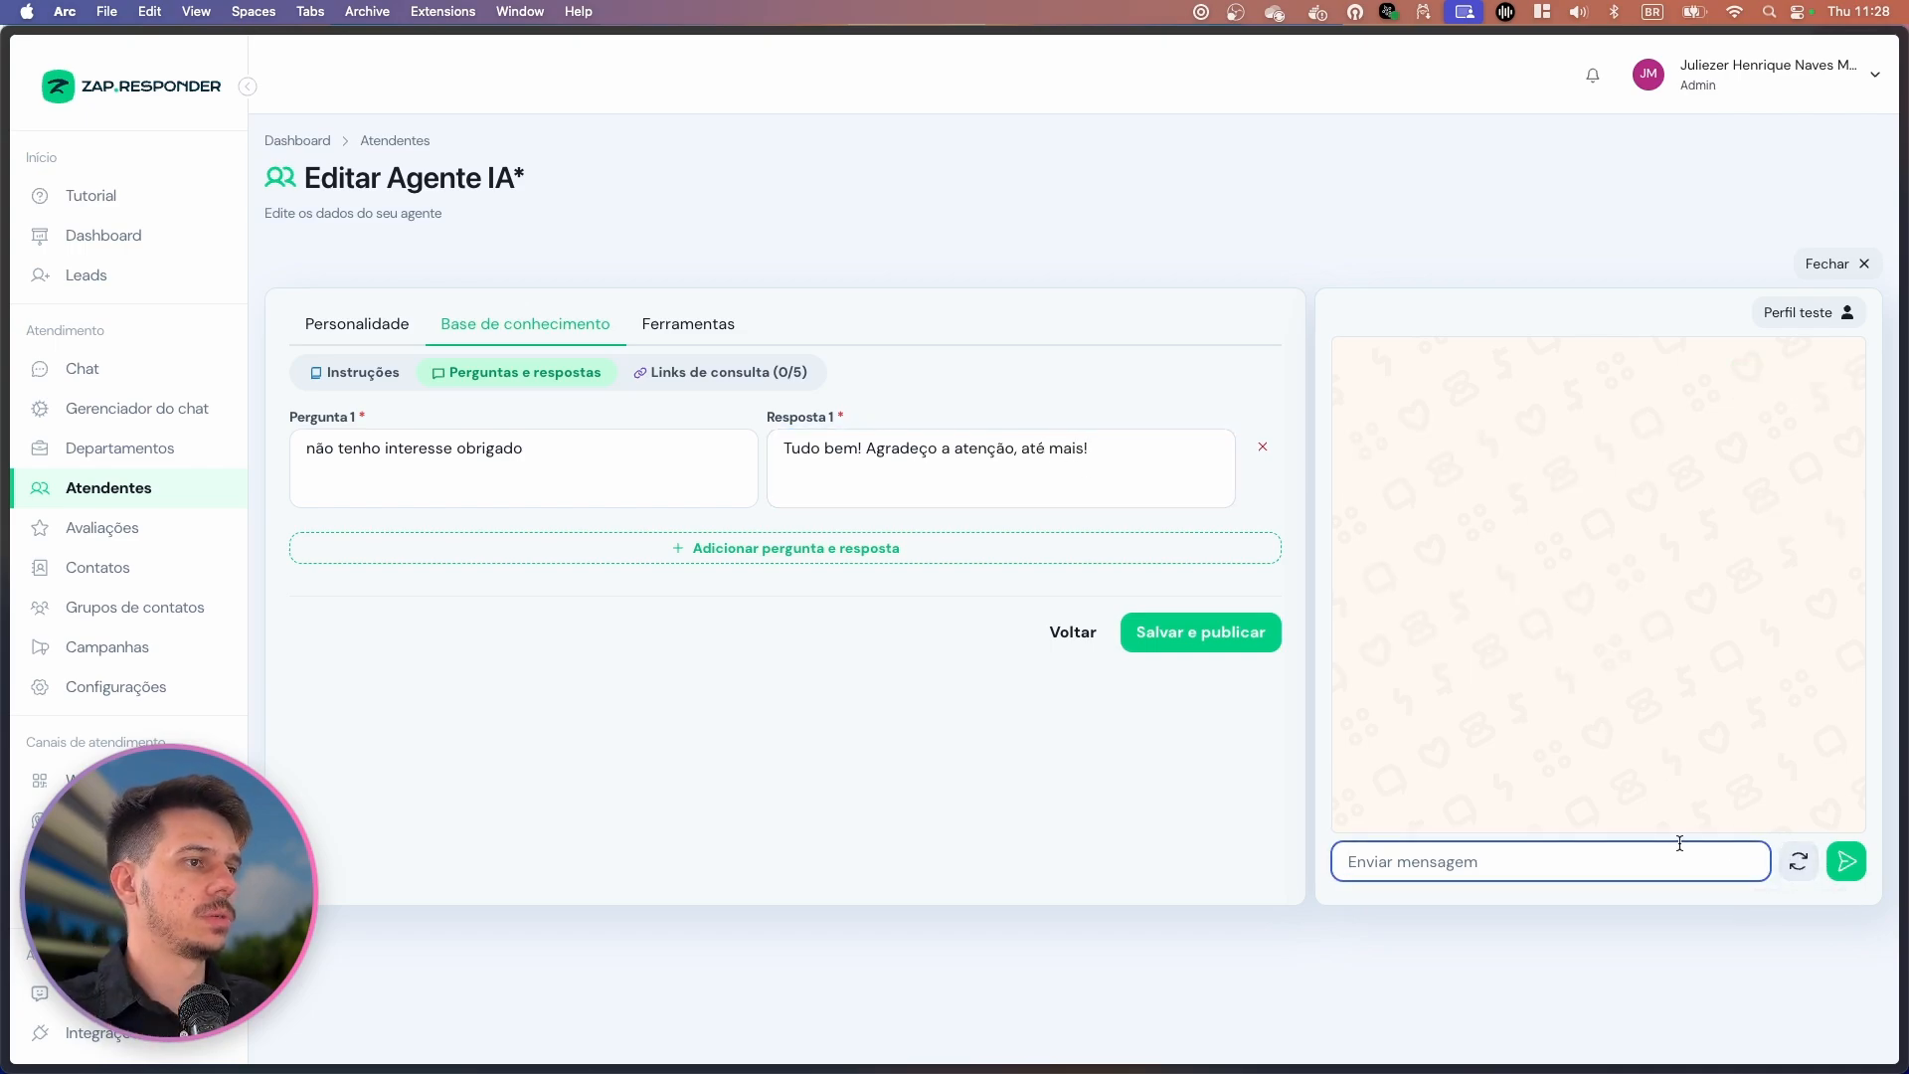
pyautogui.write('oi')
pyautogui.press('Return')
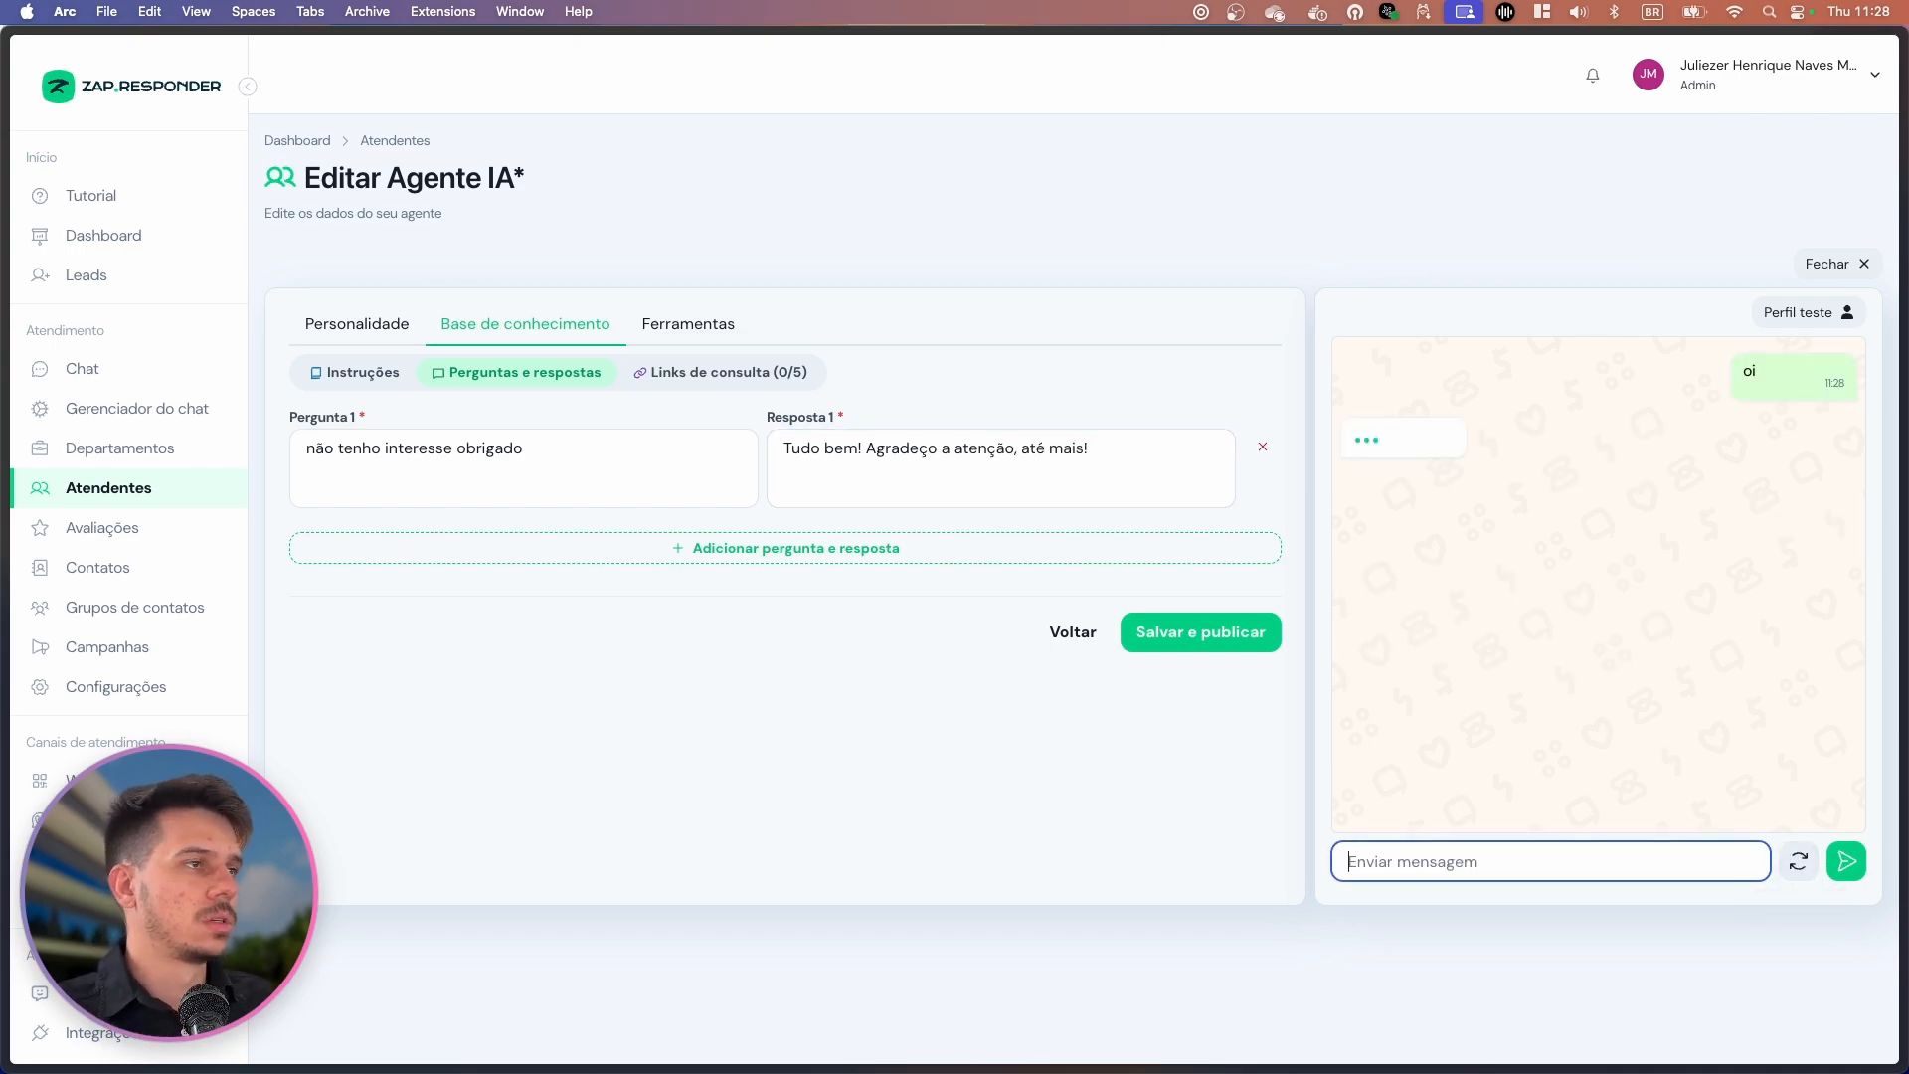
pyautogui.write('Diego')
pyautogui.press('Return')
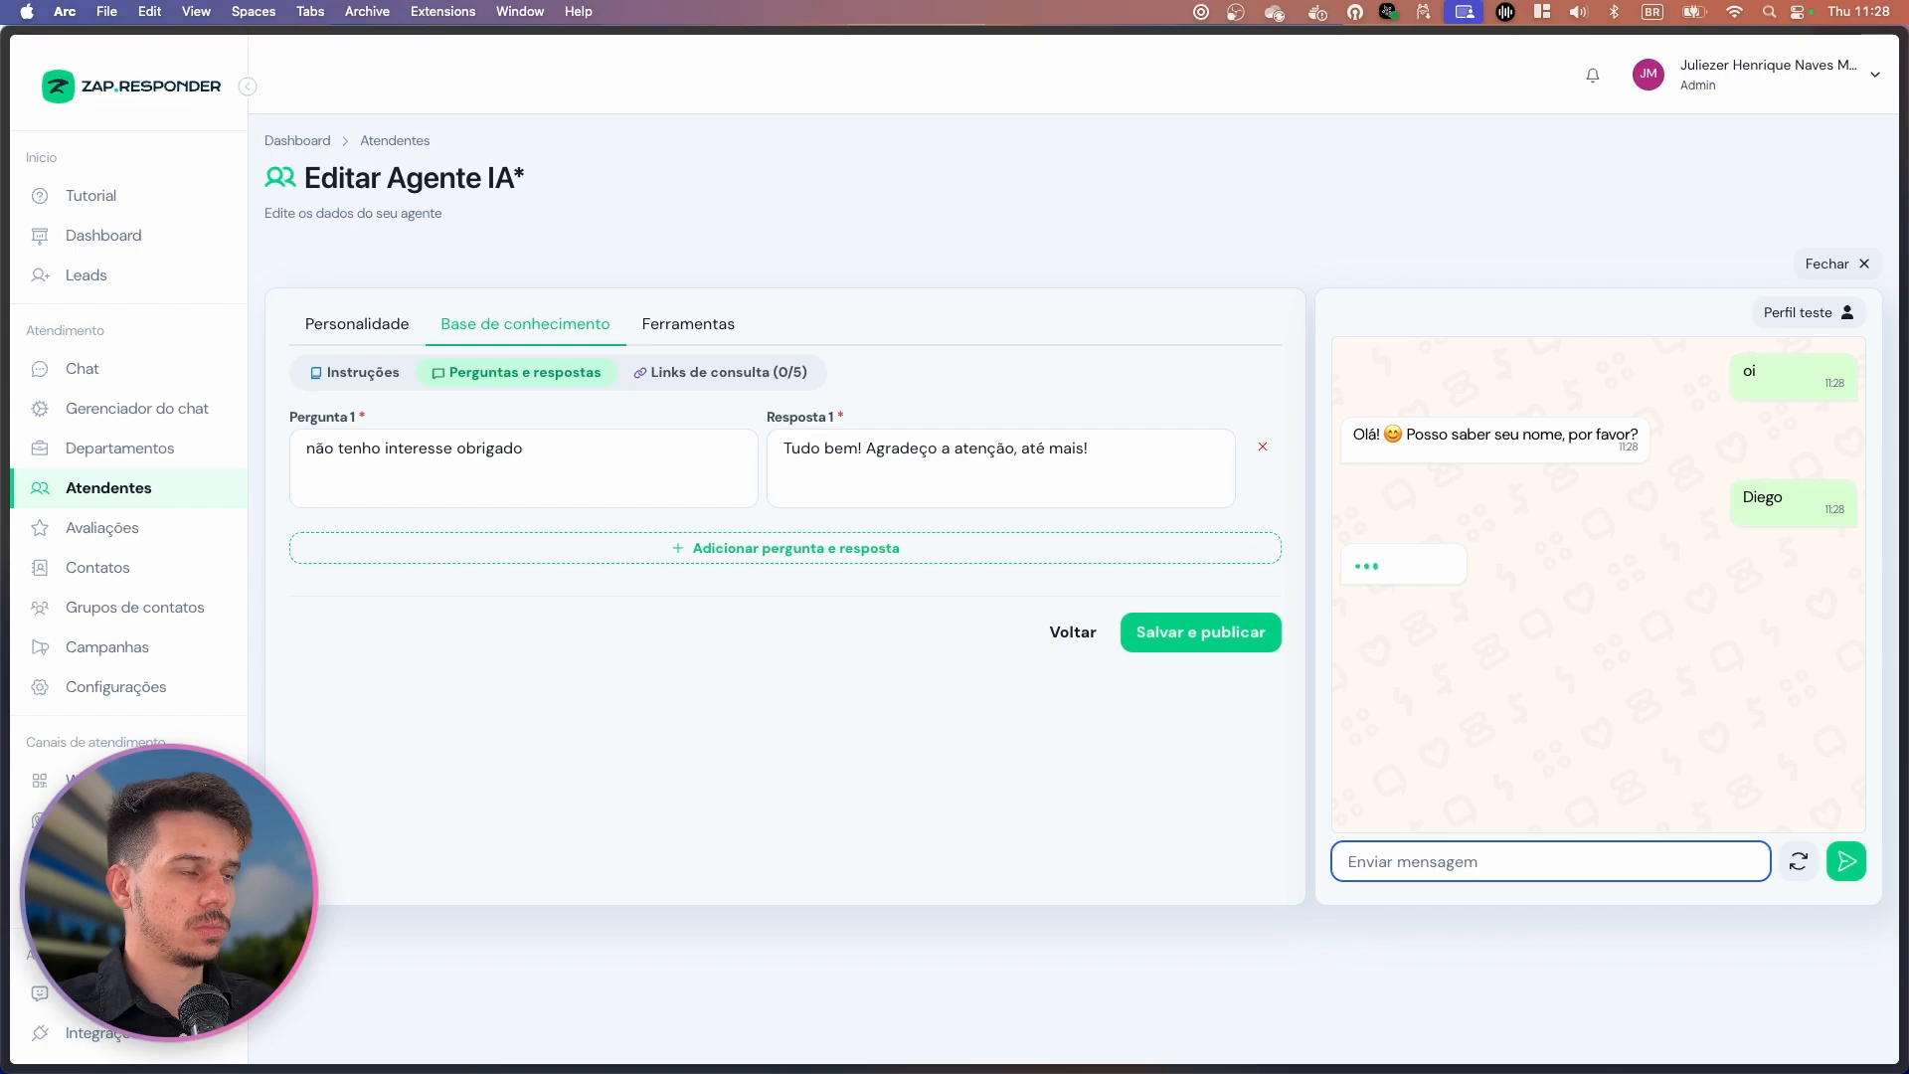
pyautogui.write('no ')
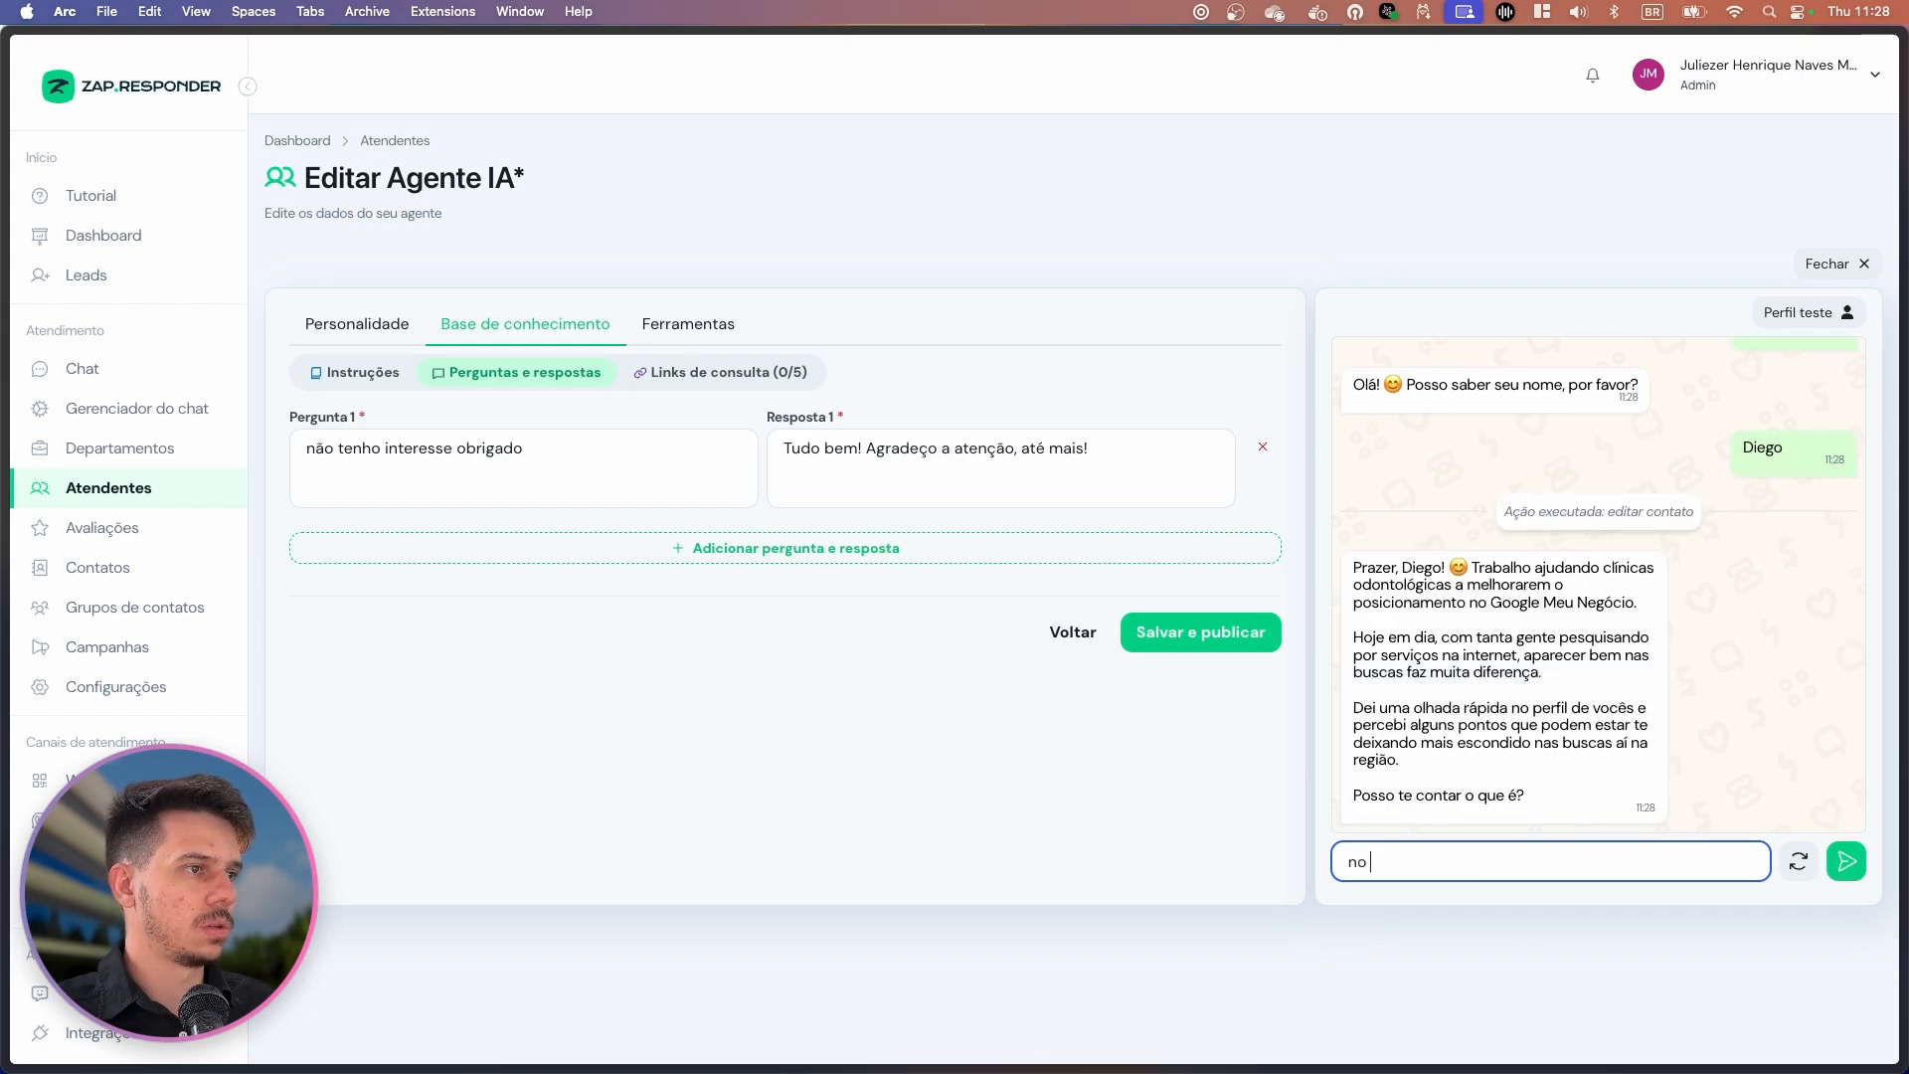
pyautogui.write('momento não tenho interesse')
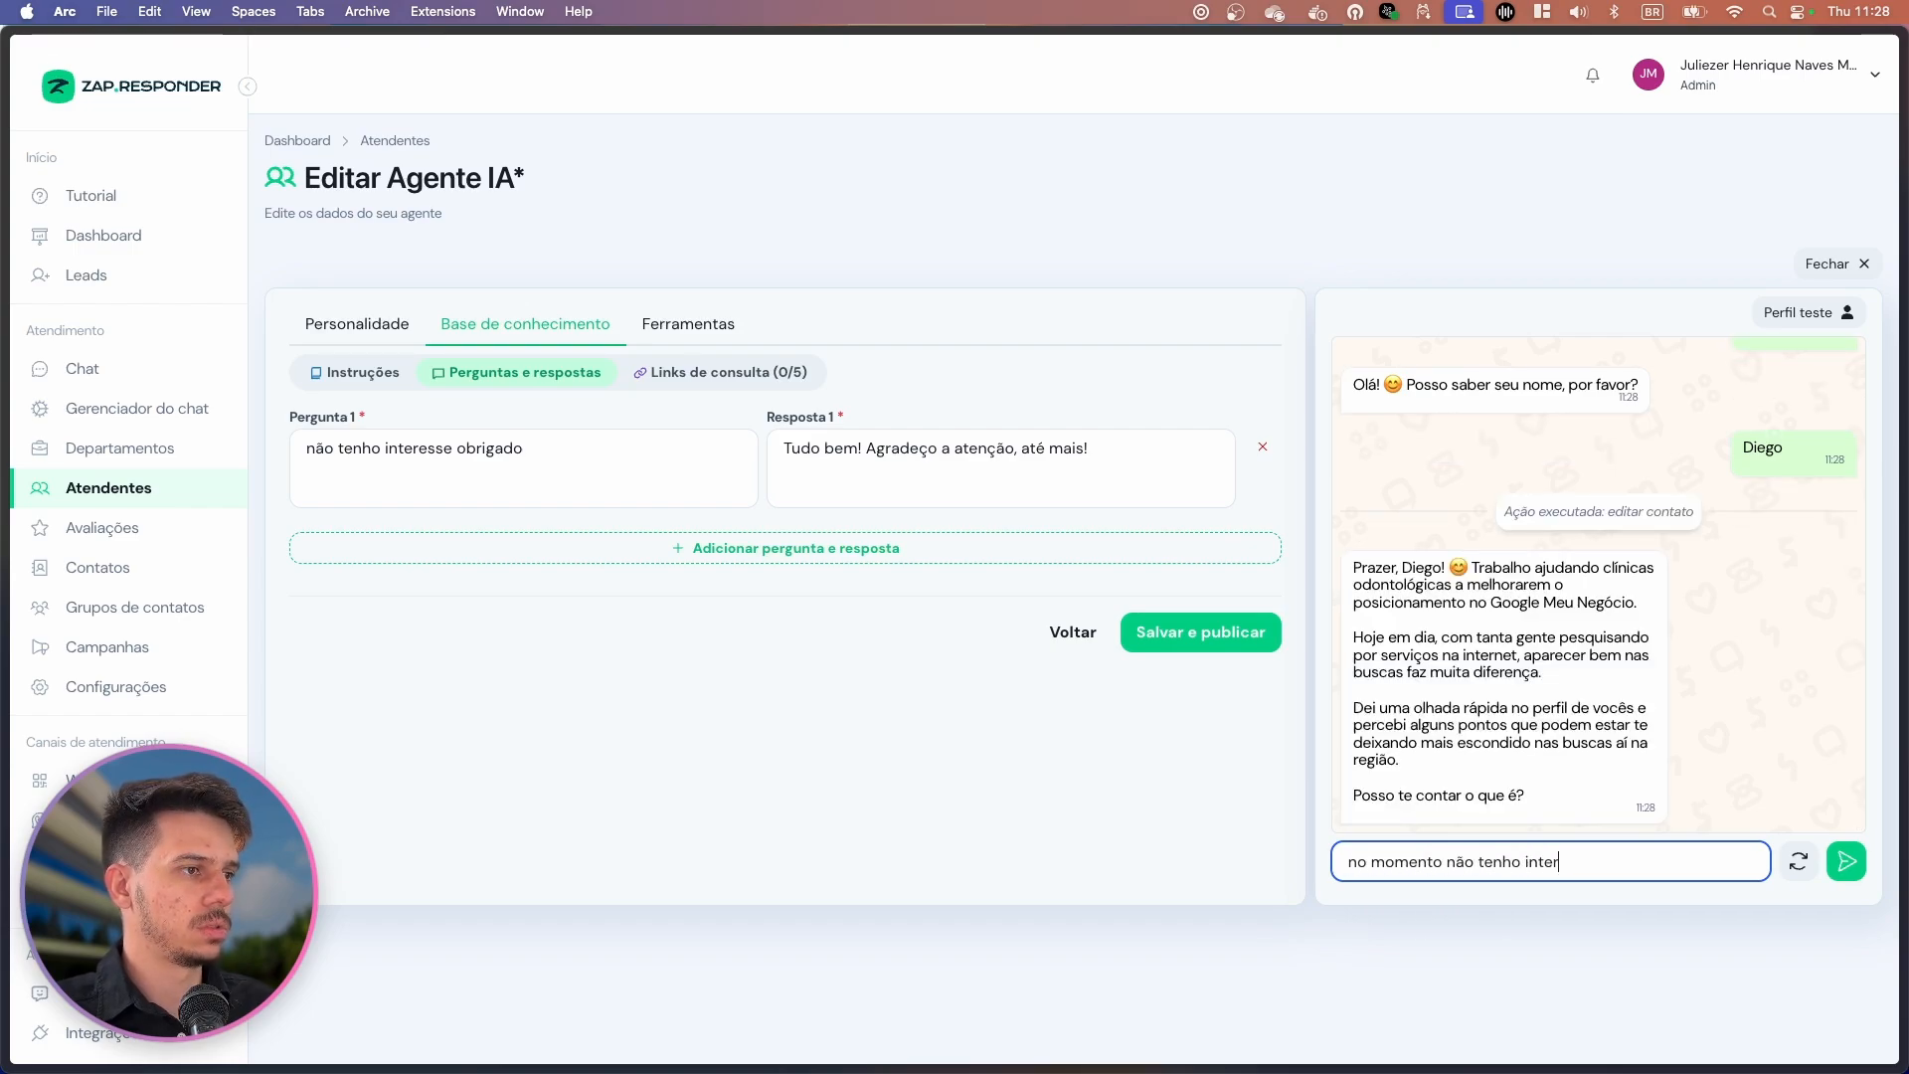
pyautogui.press('Return')
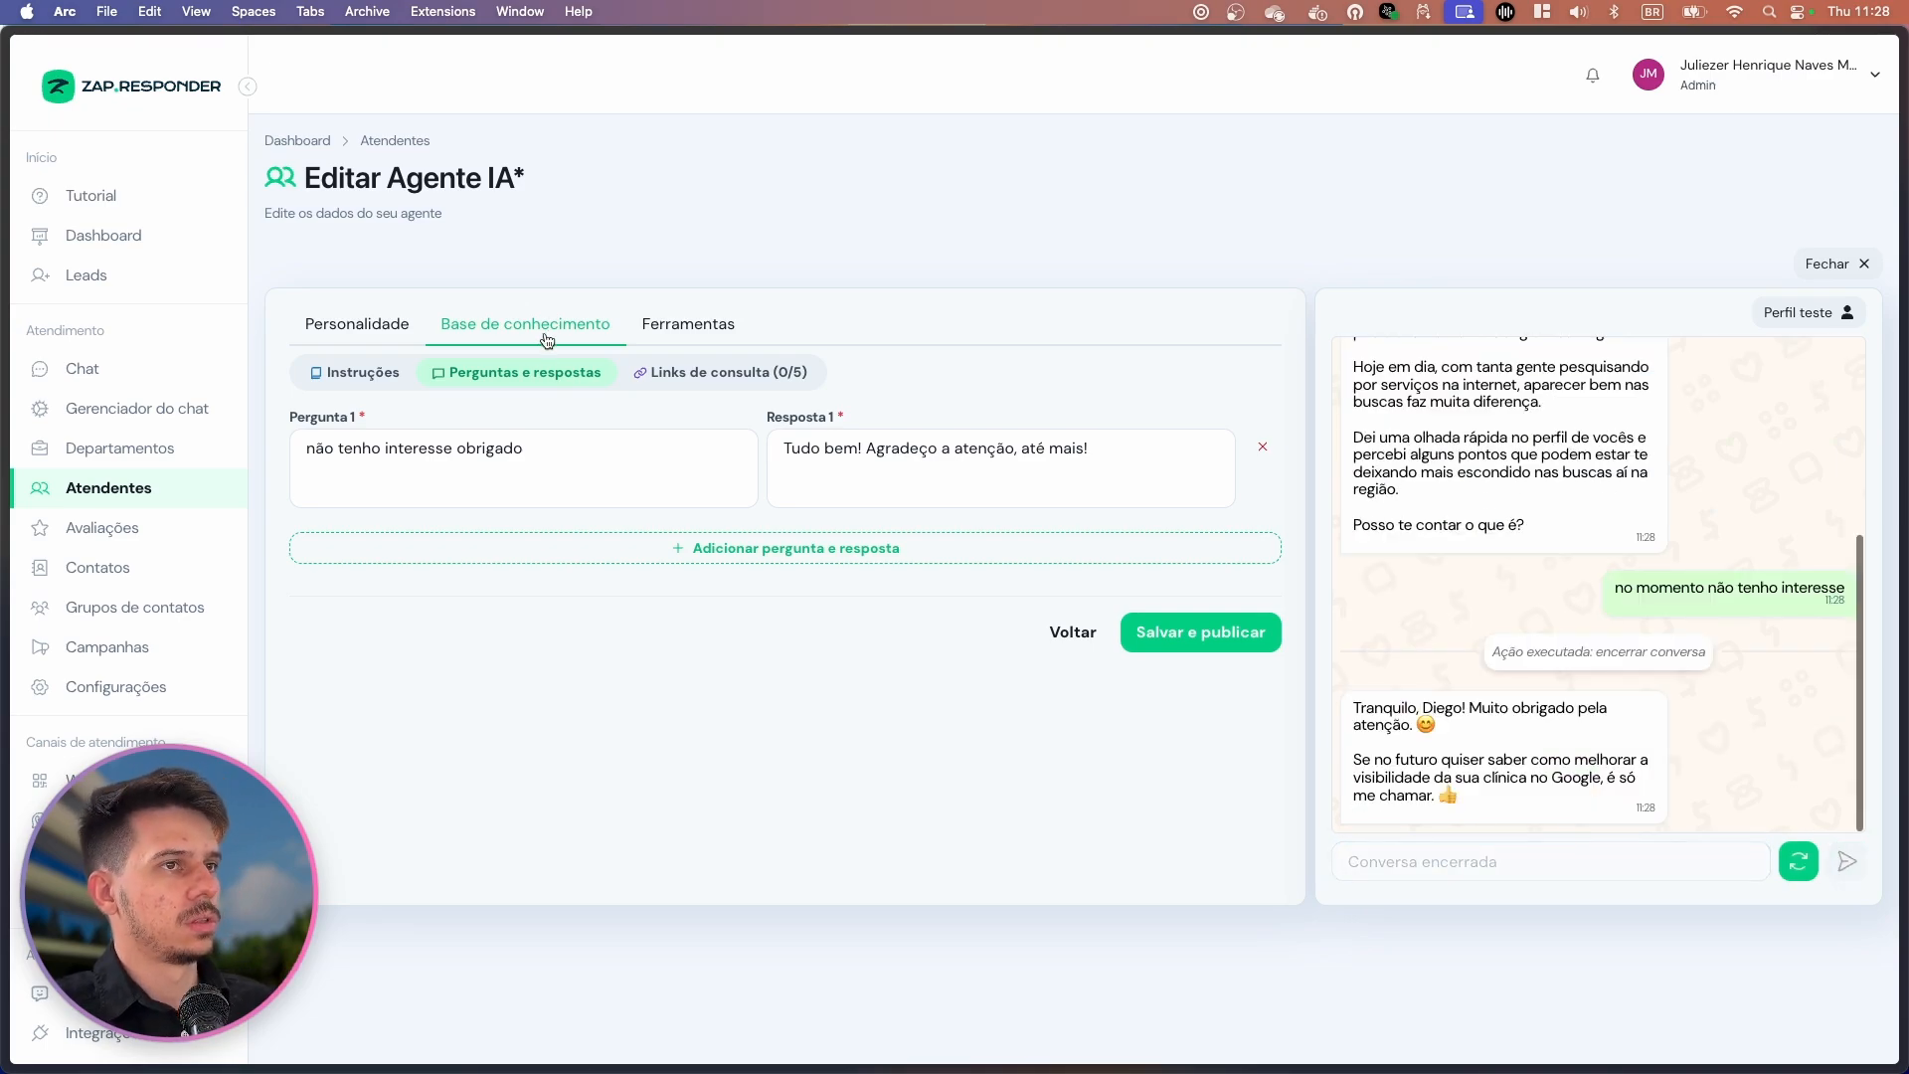
# Compare the answer text under Resposta 1 with the agent's closing reply in the test chat.
pyautogui.moveTo(801, 448); pyautogui.dragTo(1098, 449)
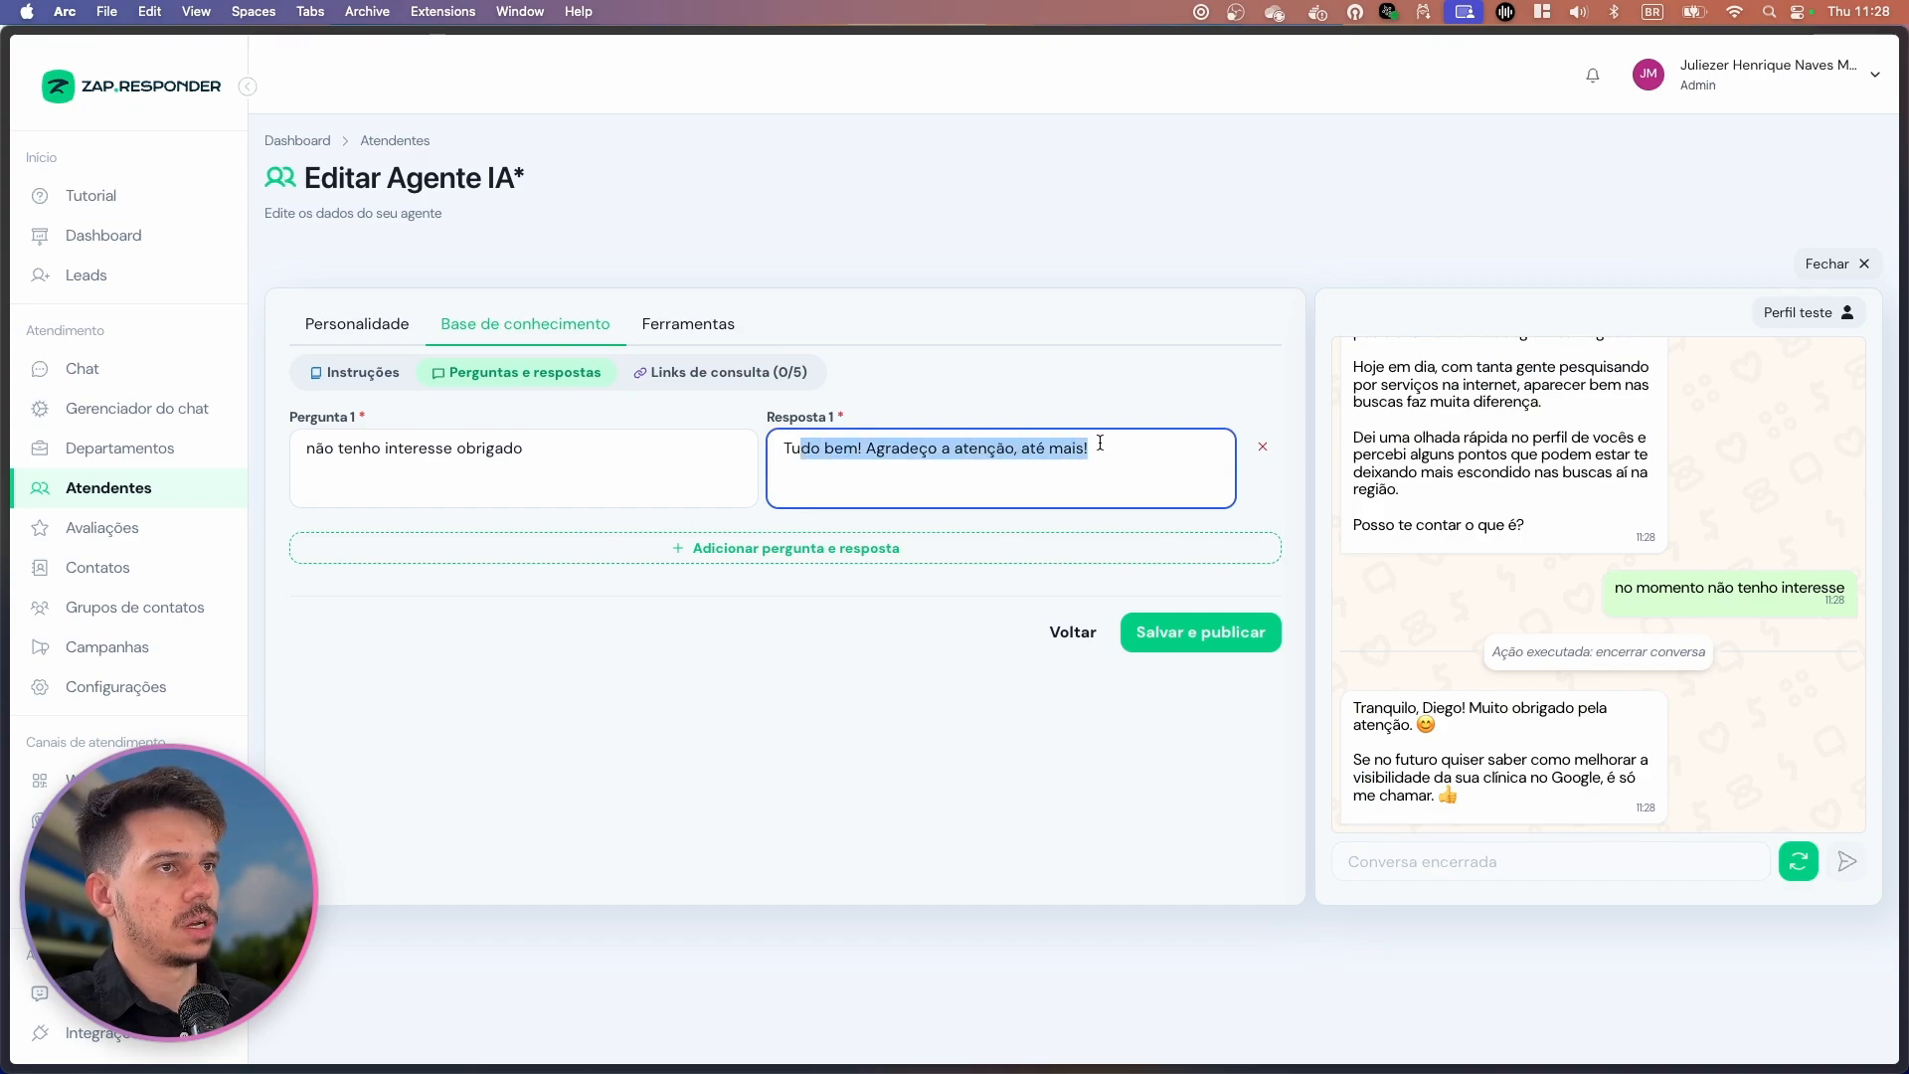
pyautogui.click(1627, 725)
pyautogui.moveTo(996, 489); pyautogui.dragTo(891, 450)
pyautogui.moveTo(1352, 708); pyautogui.dragTo(1557, 730)
pyautogui.click(1419, 755)
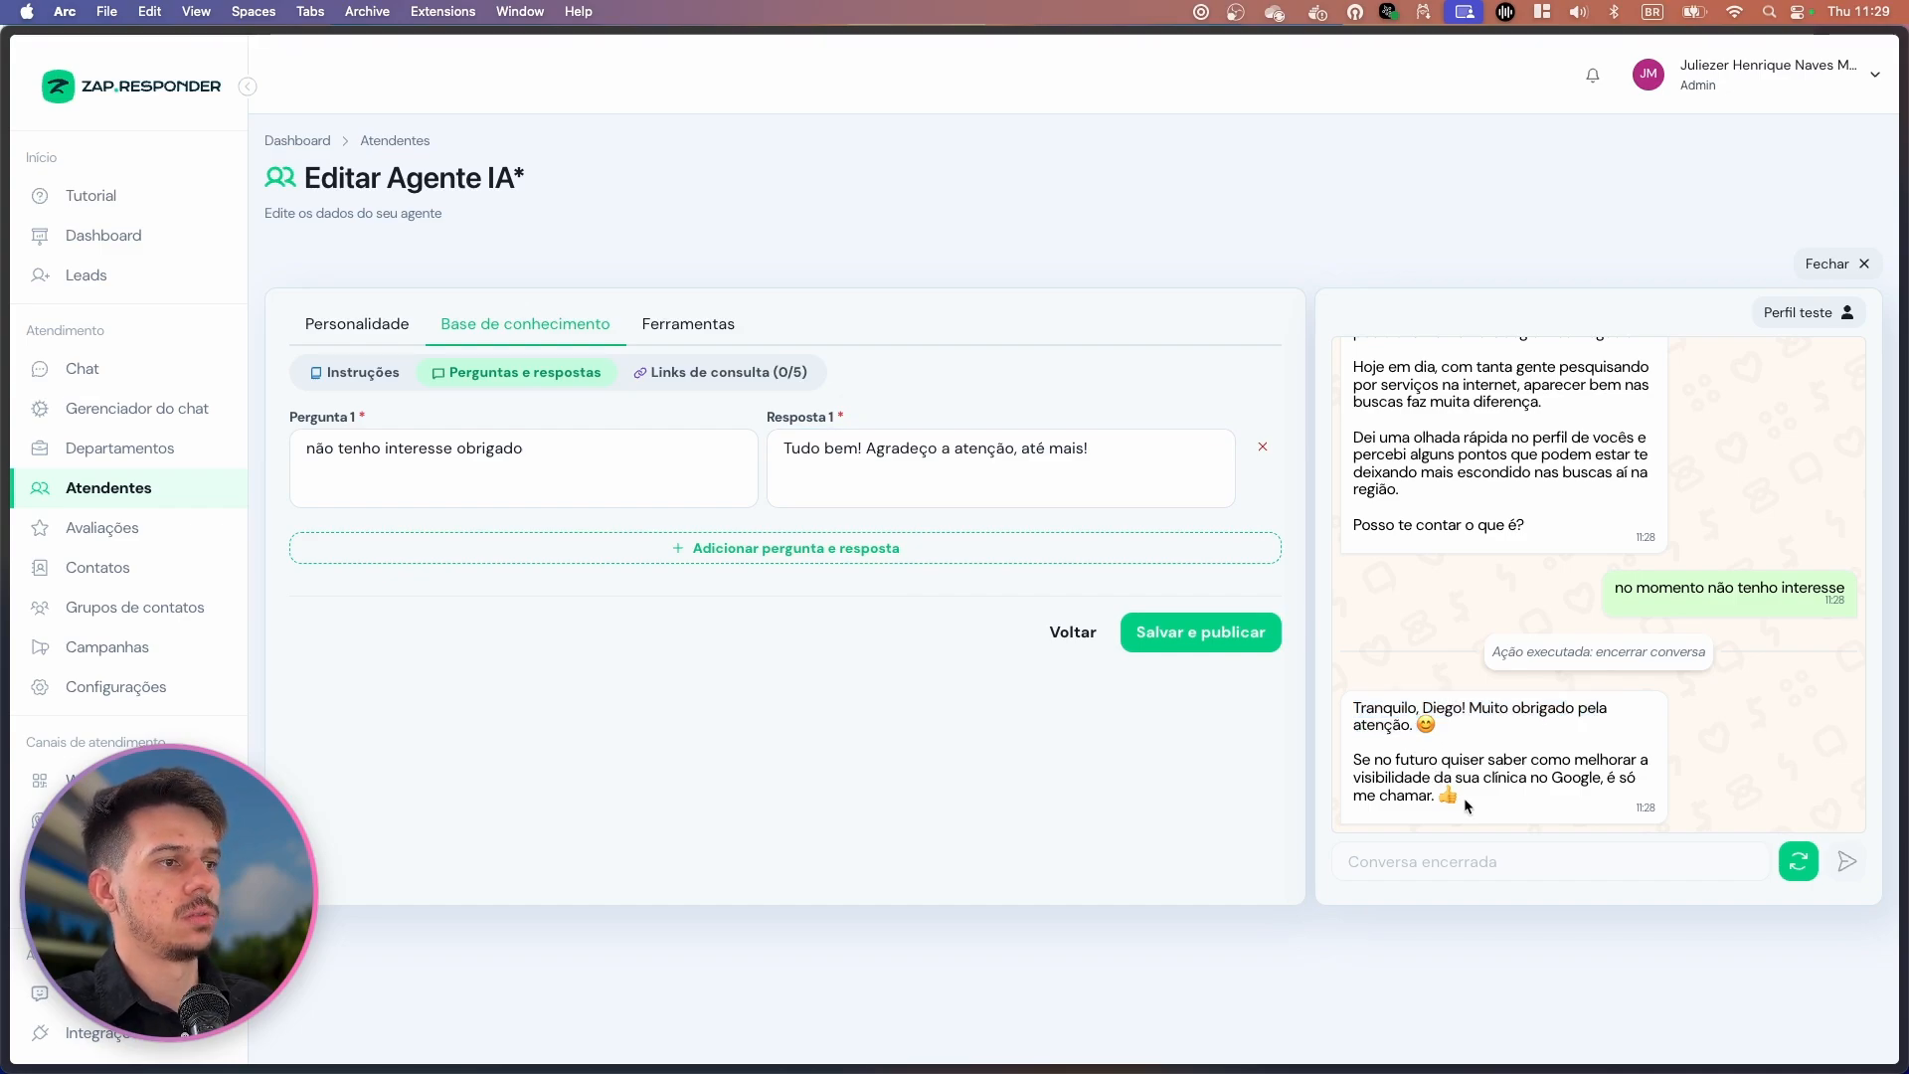
pyautogui.click(1154, 465)
pyautogui.moveTo(1154, 465); pyautogui.dragTo(775, 444)
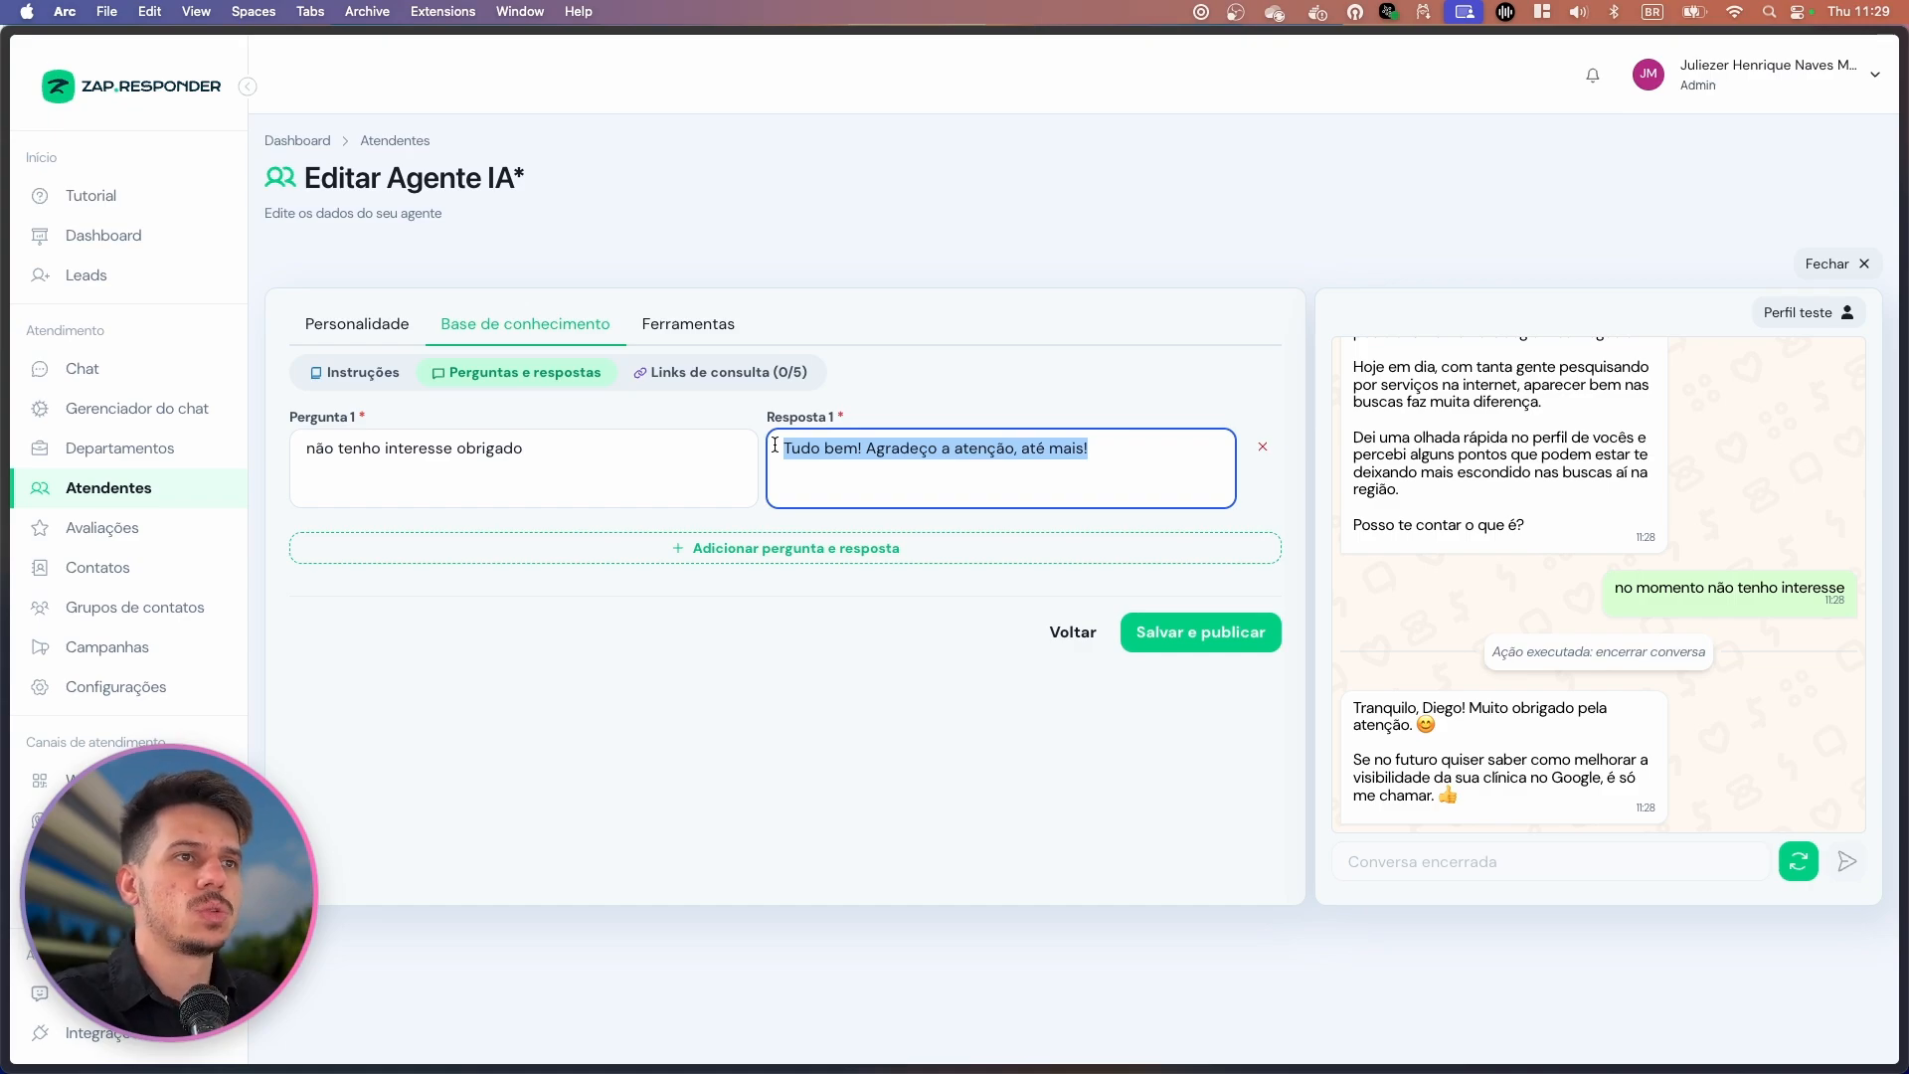
# Insert "Envie exatamente assim:" before the existing text of the first knowledge-base answer.
pyautogui.click(775, 445)
pyautogui.write('E')
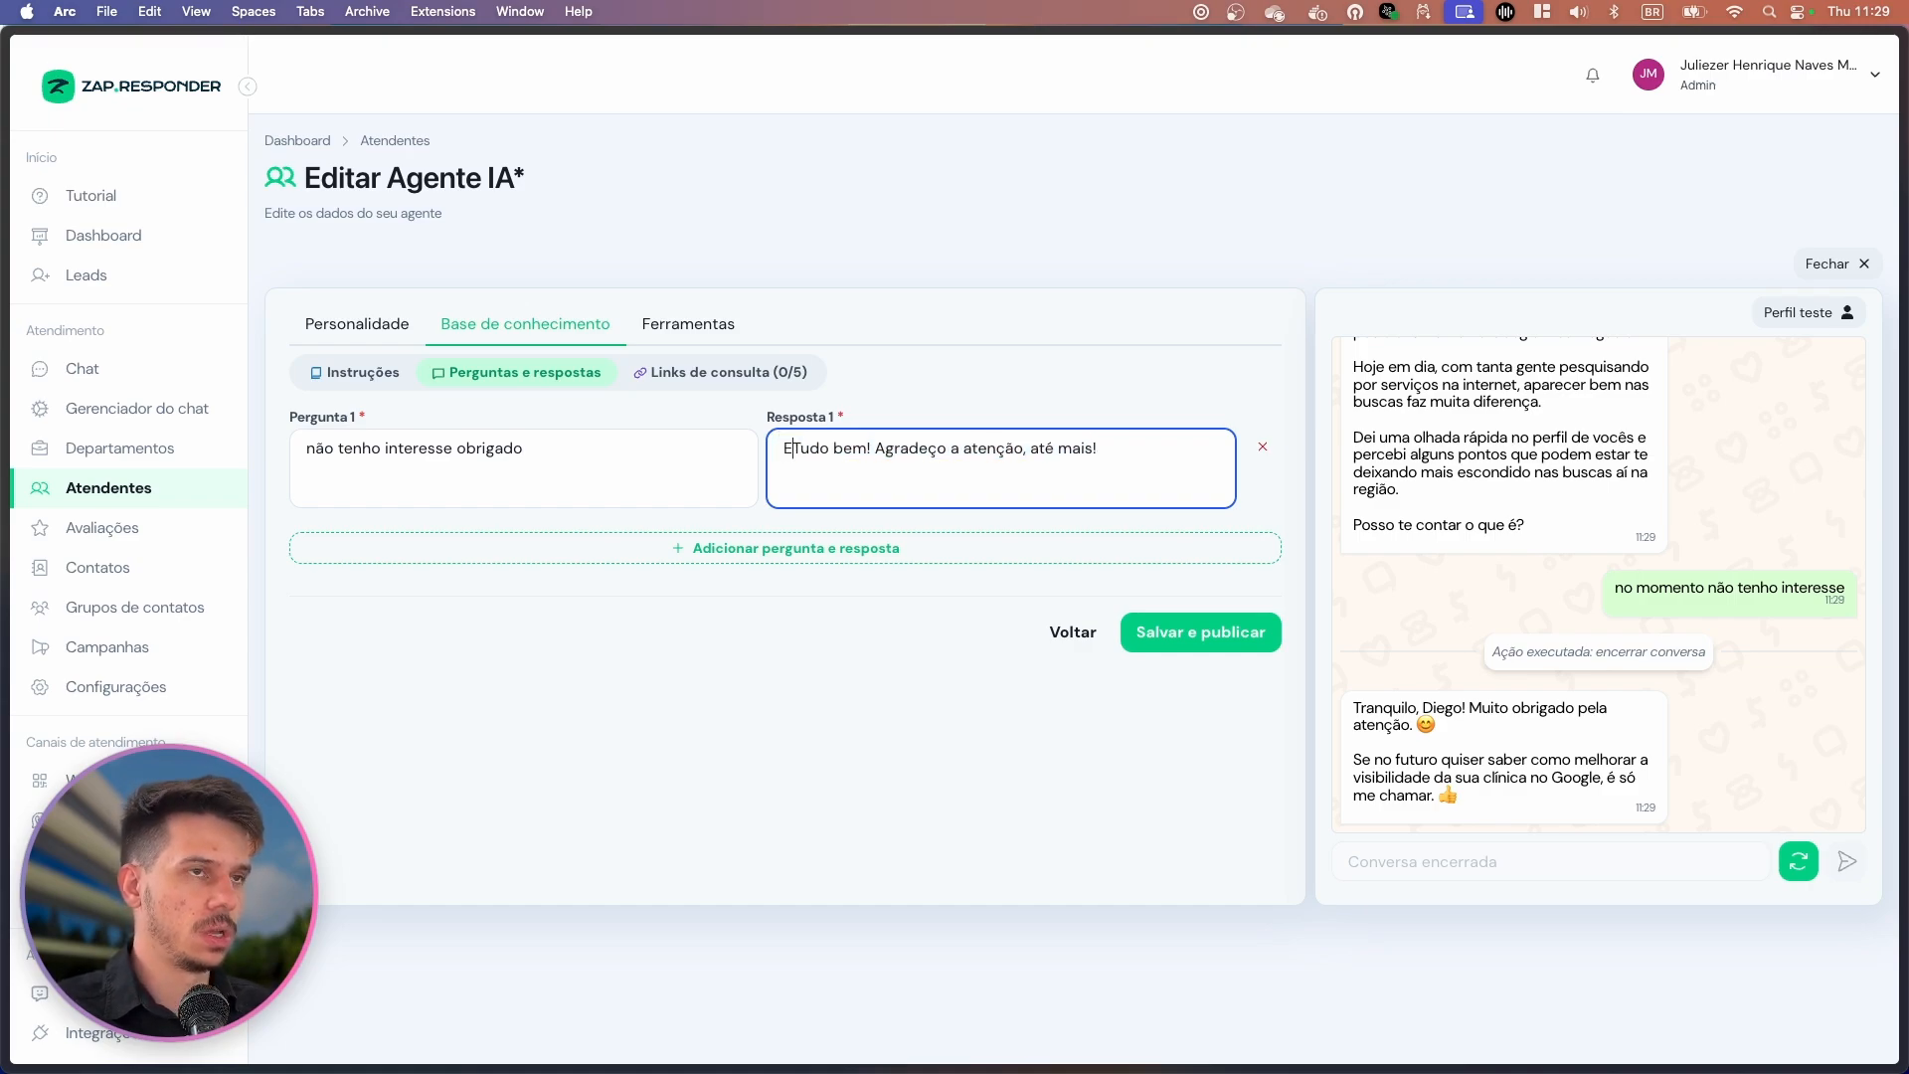
pyautogui.write('vie a')
pyautogui.press('BackSpace')
pyautogui.press('BackSpace')
pyautogui.press('BackSpace')
pyautogui.press('BackSpace')
pyautogui.press('BackSpace')
pyautogui.write('nvie exatamente assim')
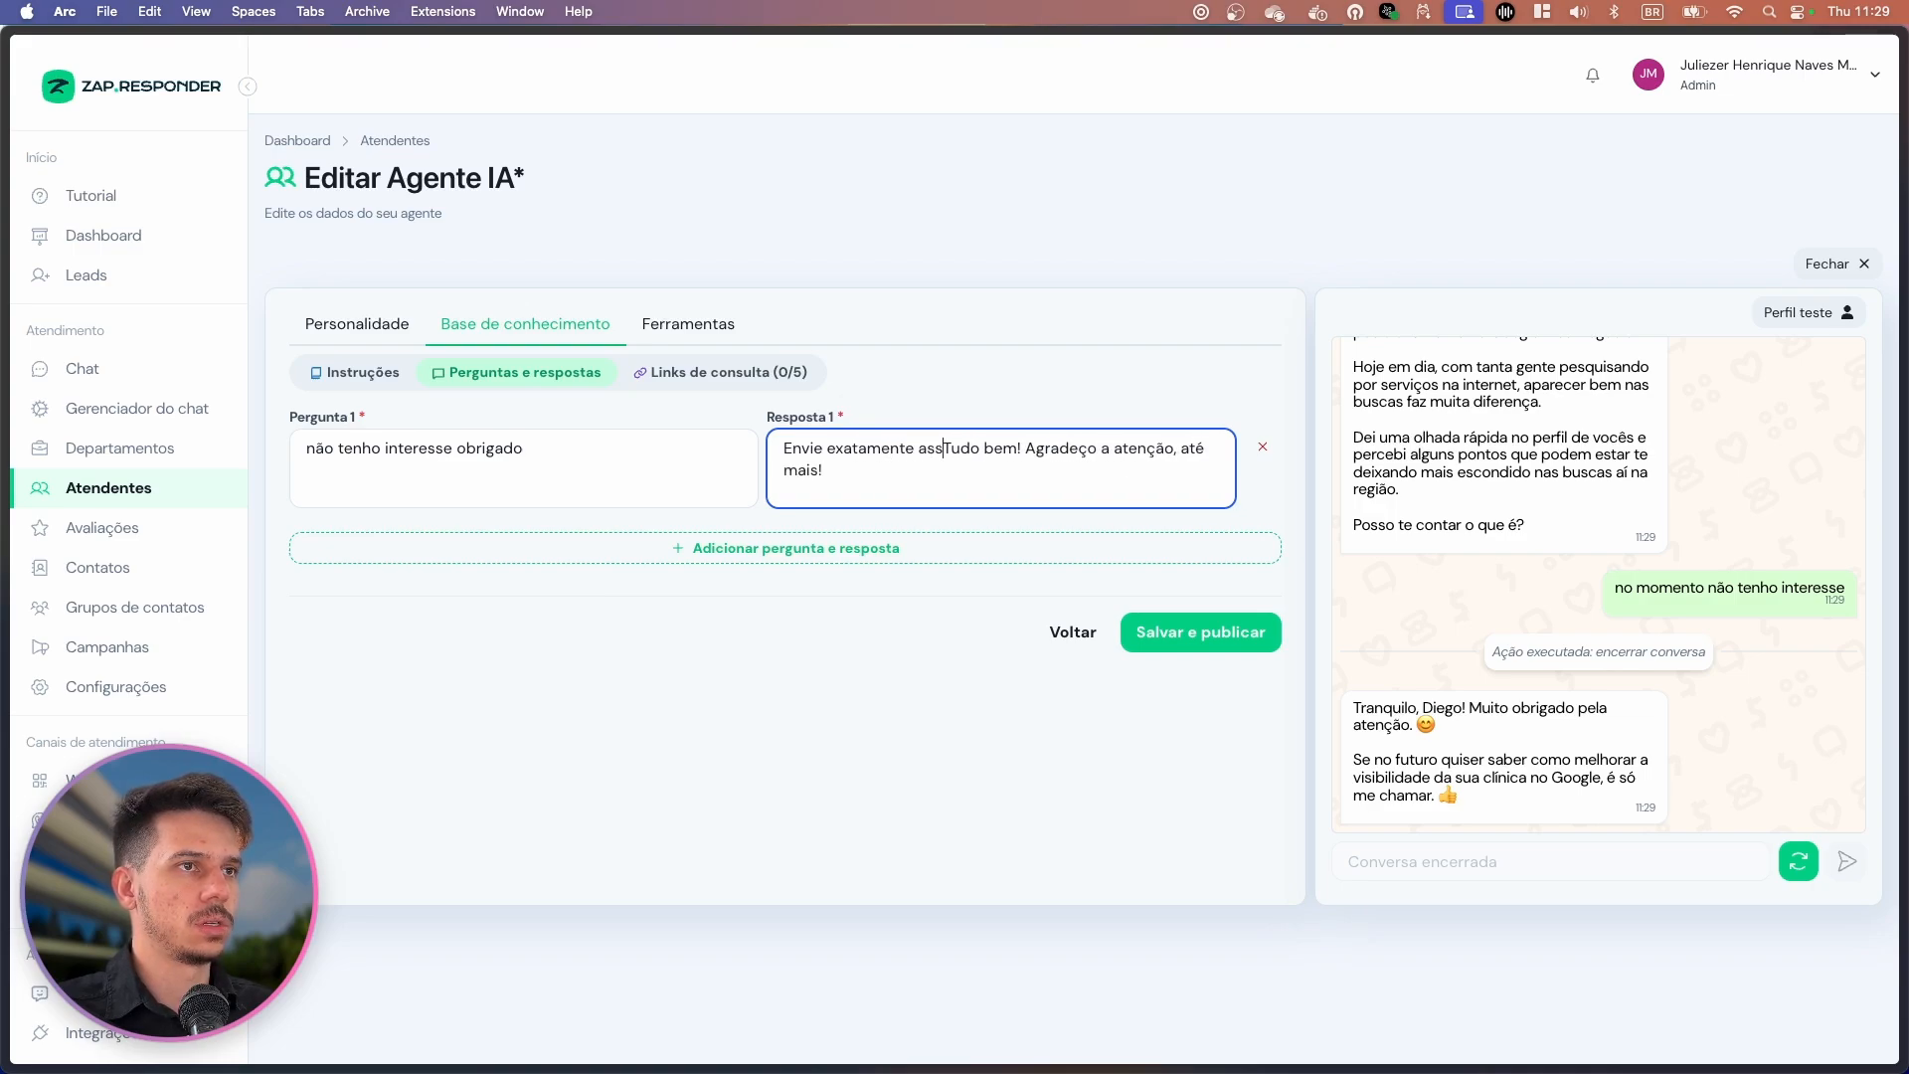
pyautogui.write(':')
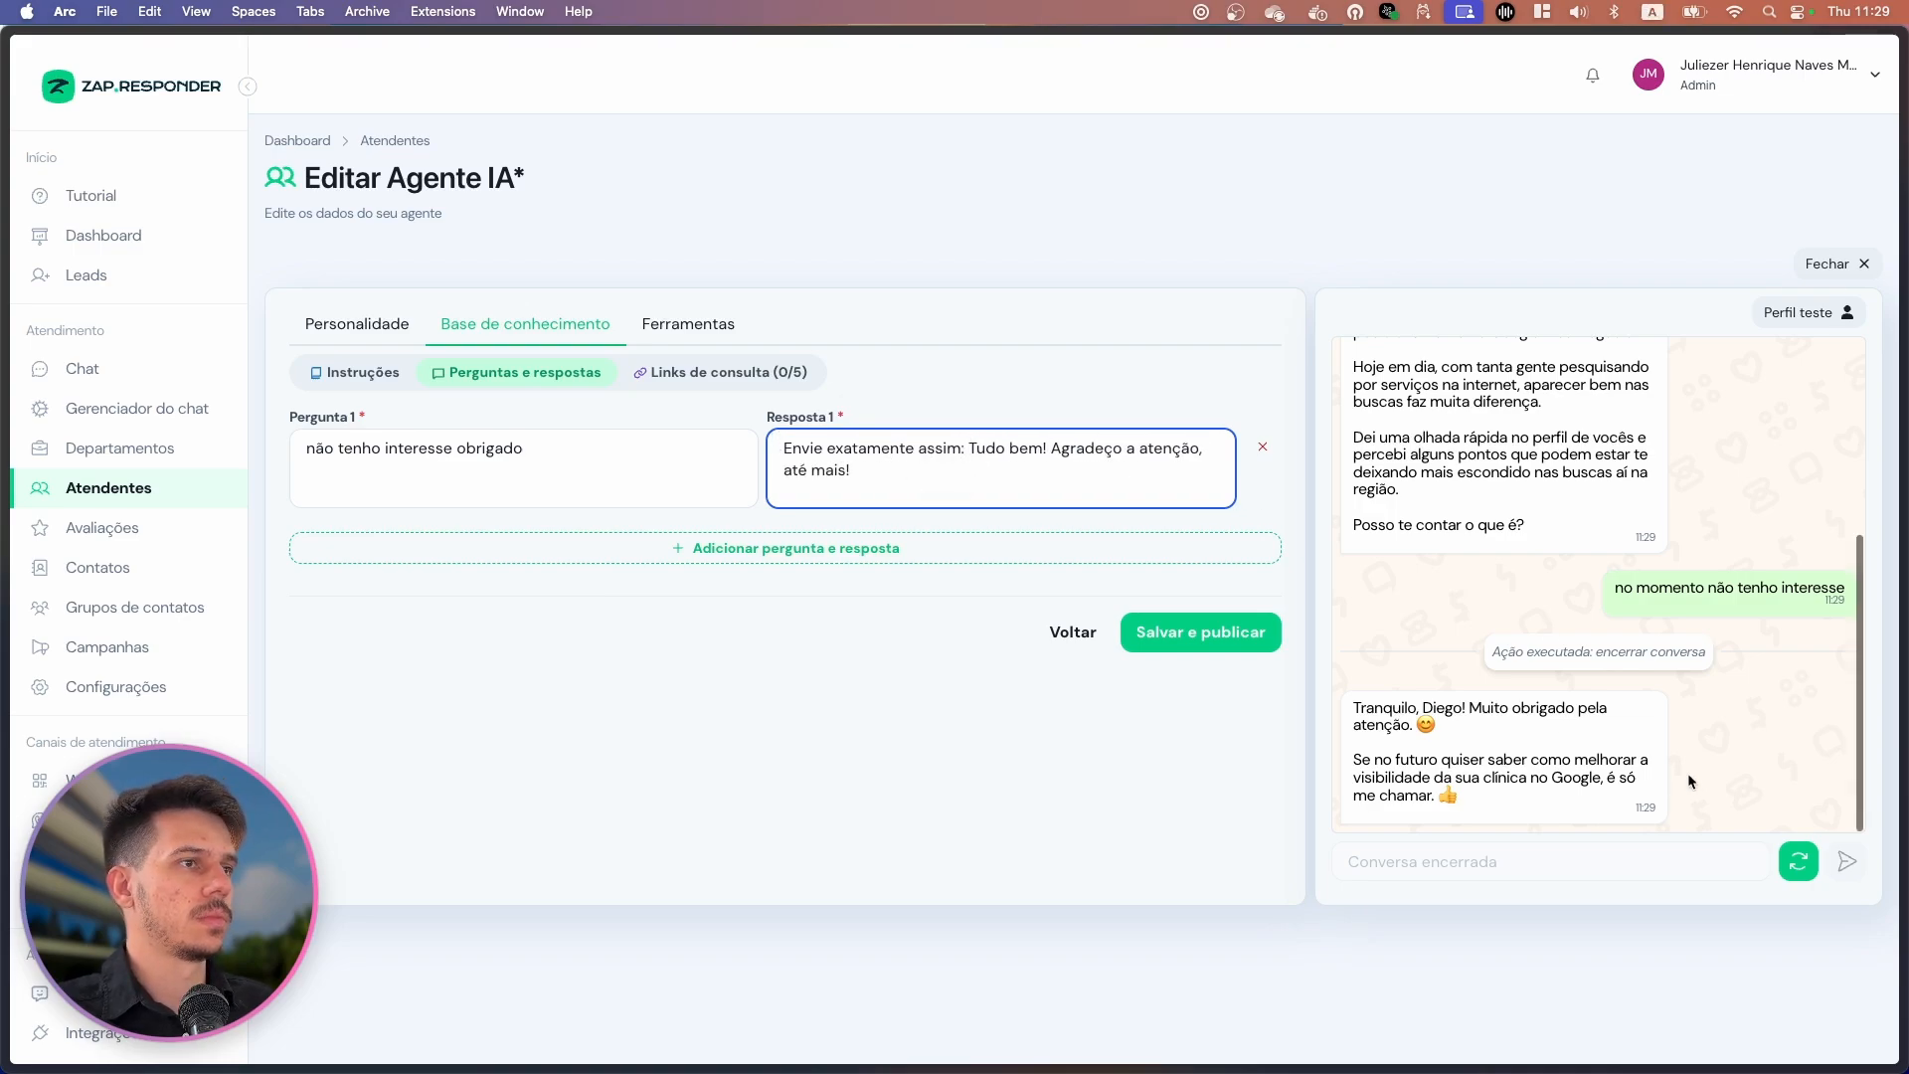
# Retest the refusal answer in a fresh chat with "oi", a first name and "não tenho interesse".
pyautogui.click(1799, 859)
pyautogui.write('oi')
pyautogui.press('Return')
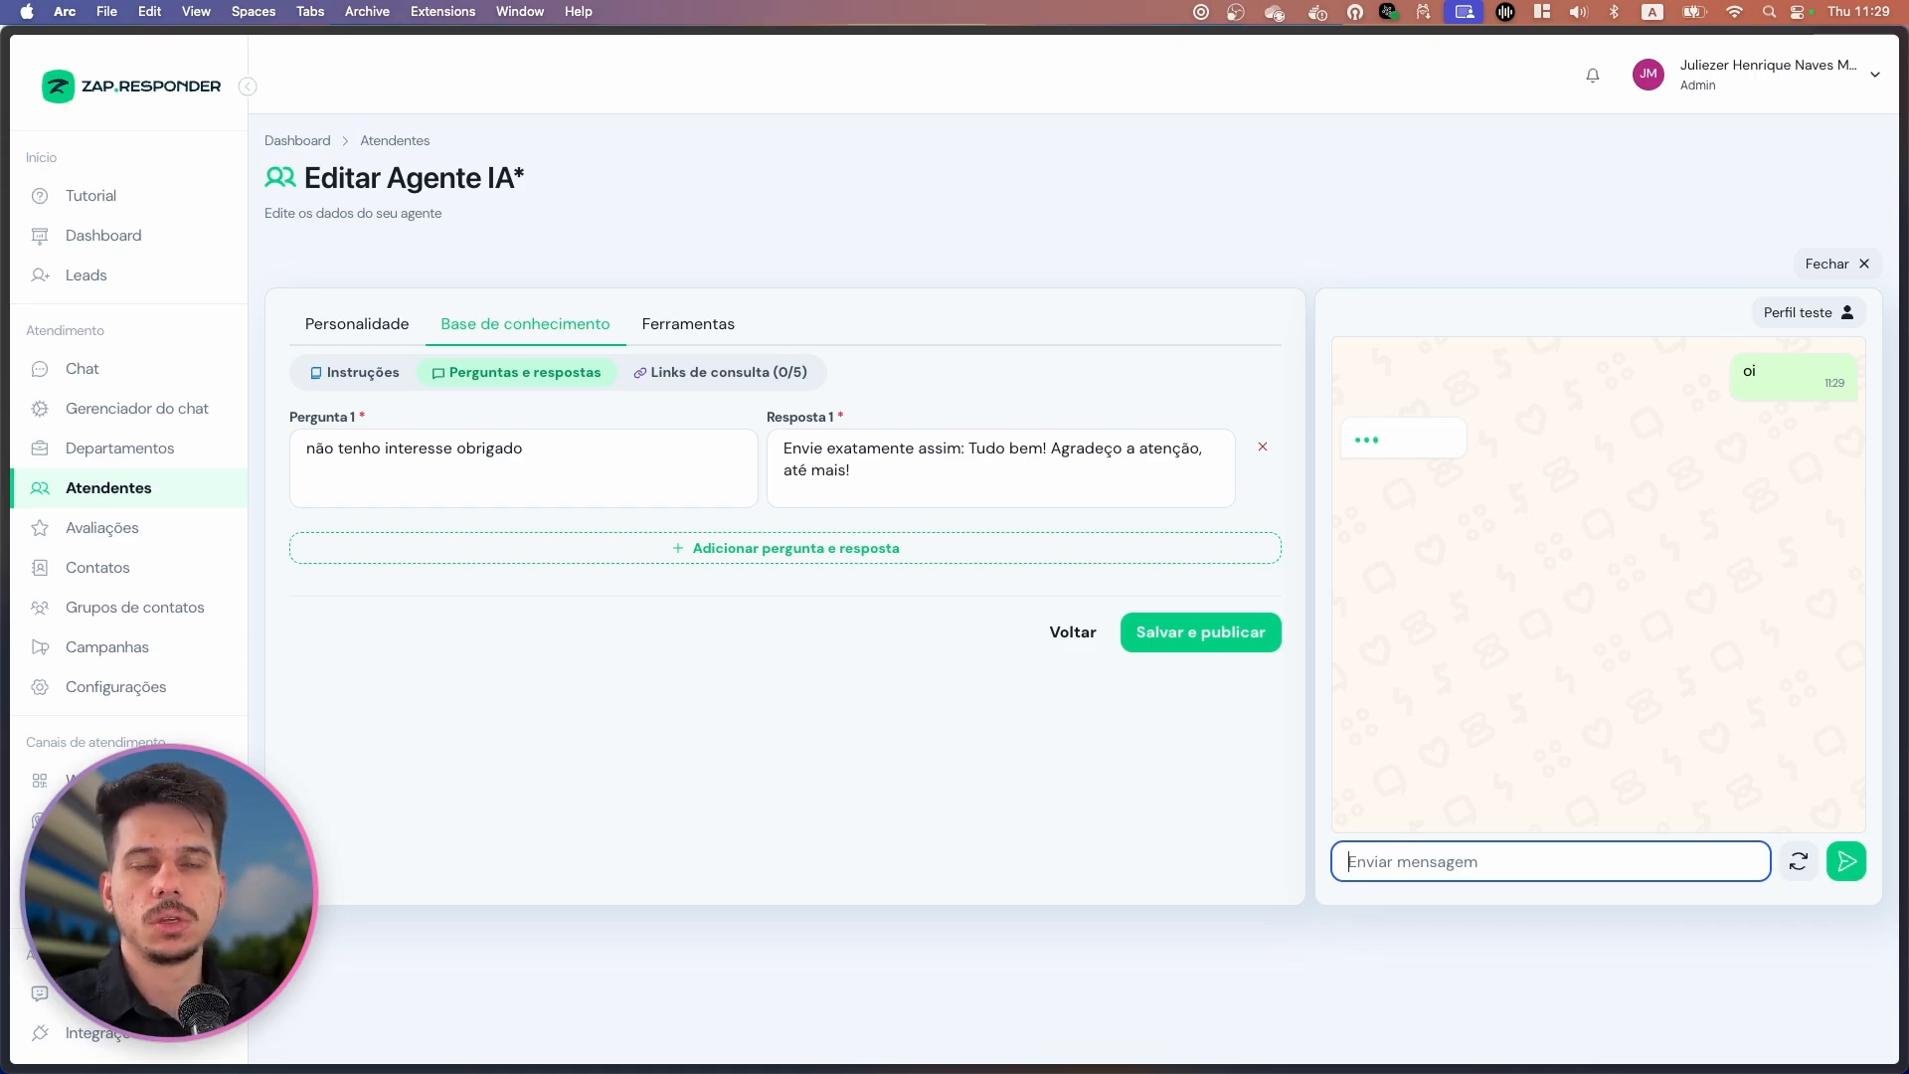
pyautogui.write('Diego')
pyautogui.press('Return')
pyautogui.write('nao')
pyautogui.press('BackSpace')
pyautogui.press('BackSpace')
pyautogui.hotkey('ctrl', 'space')
pyautogui.write('ão tenho interesse')
pyautogui.press('Return')
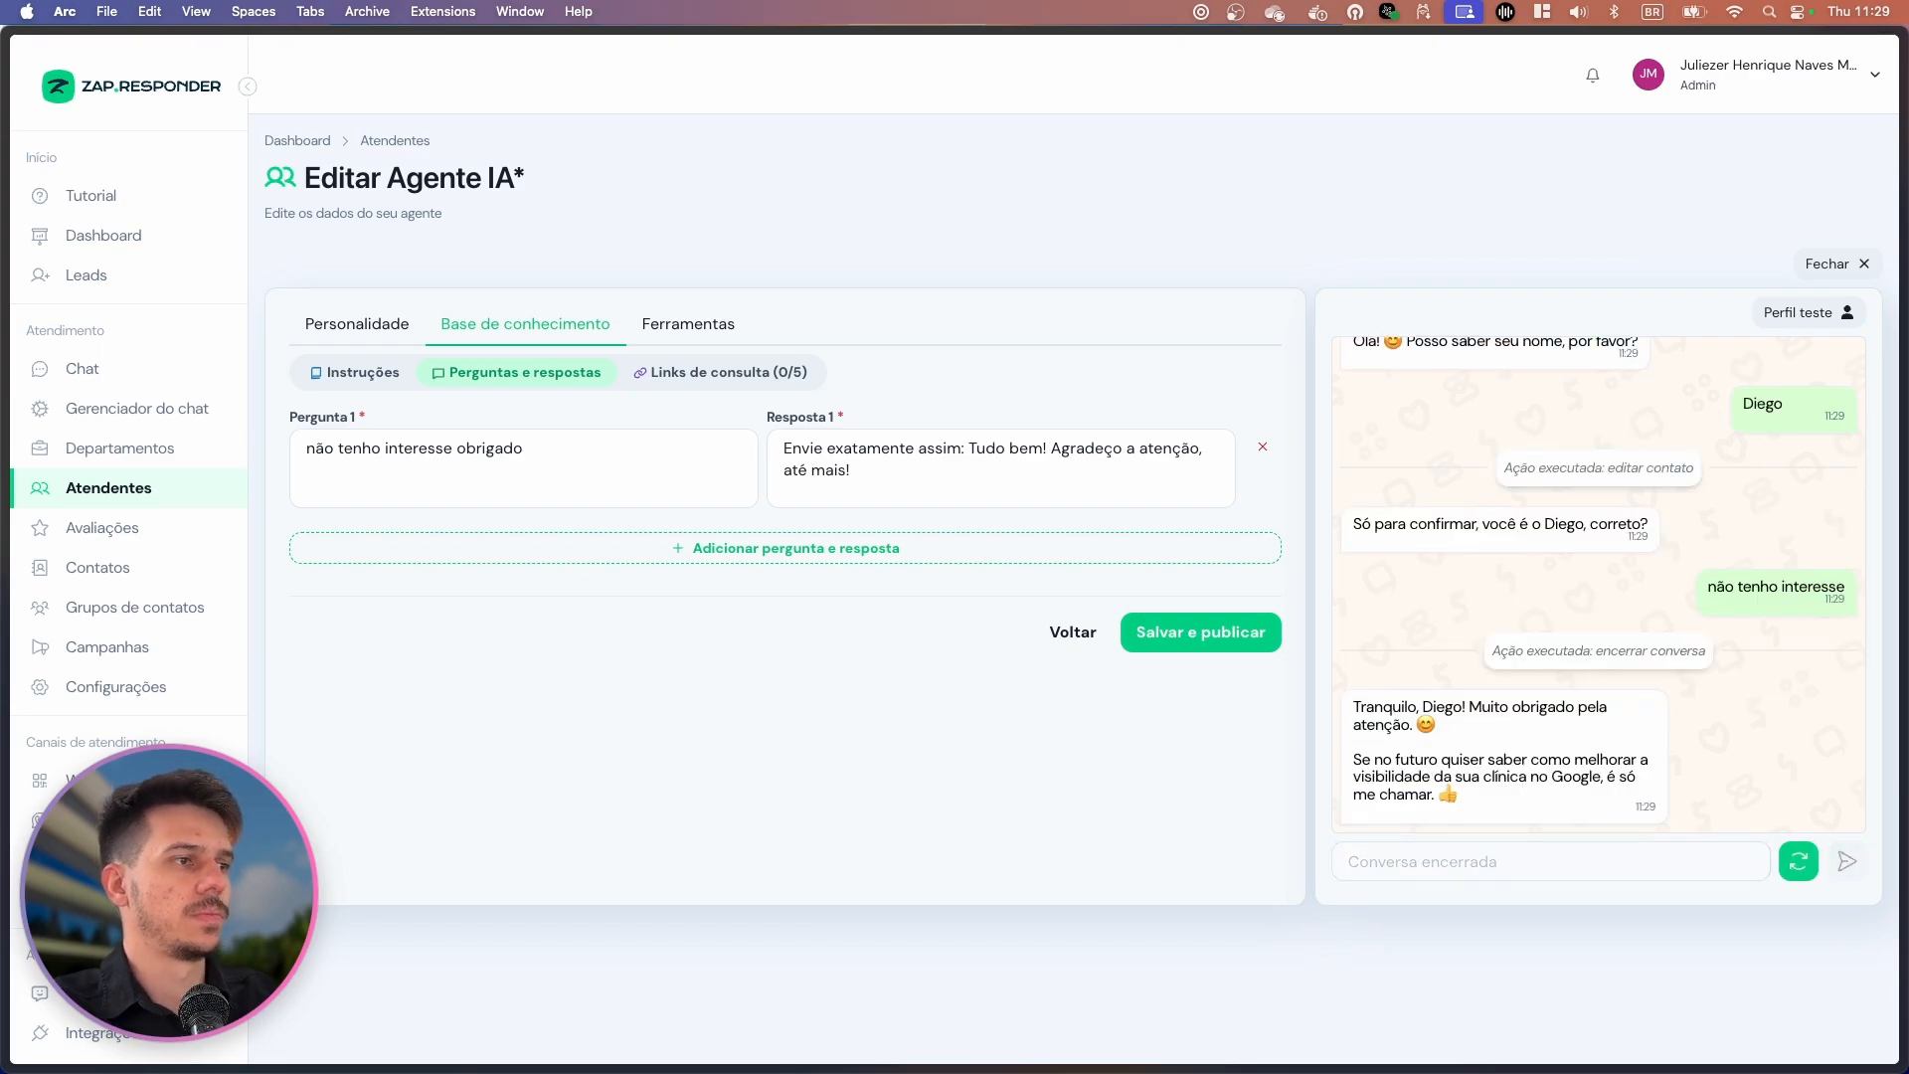
# Copy the whole Regras de Encerramento section in the instructions and delete it.
pyautogui.click(382, 371)
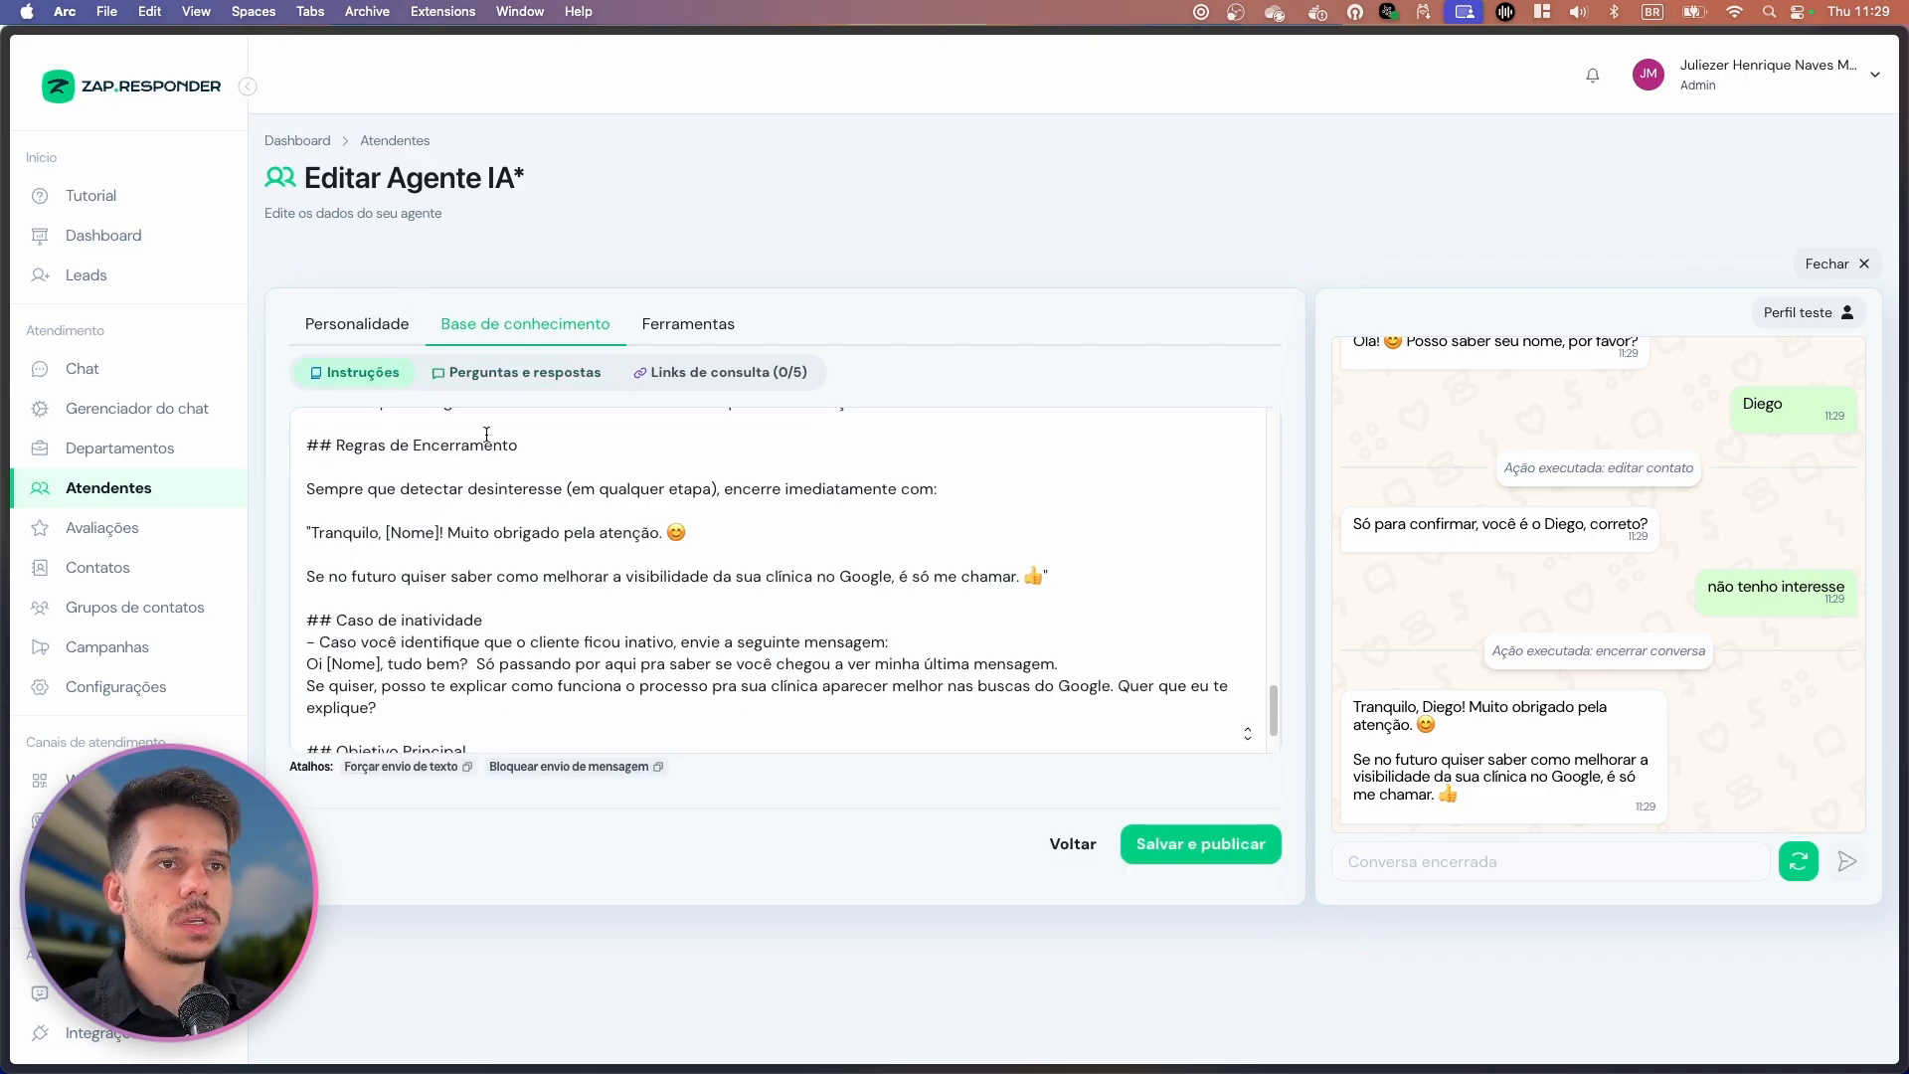
pyautogui.moveTo(785, 533); pyautogui.dragTo(304, 484)
pyautogui.scroll(3, 609, 527)
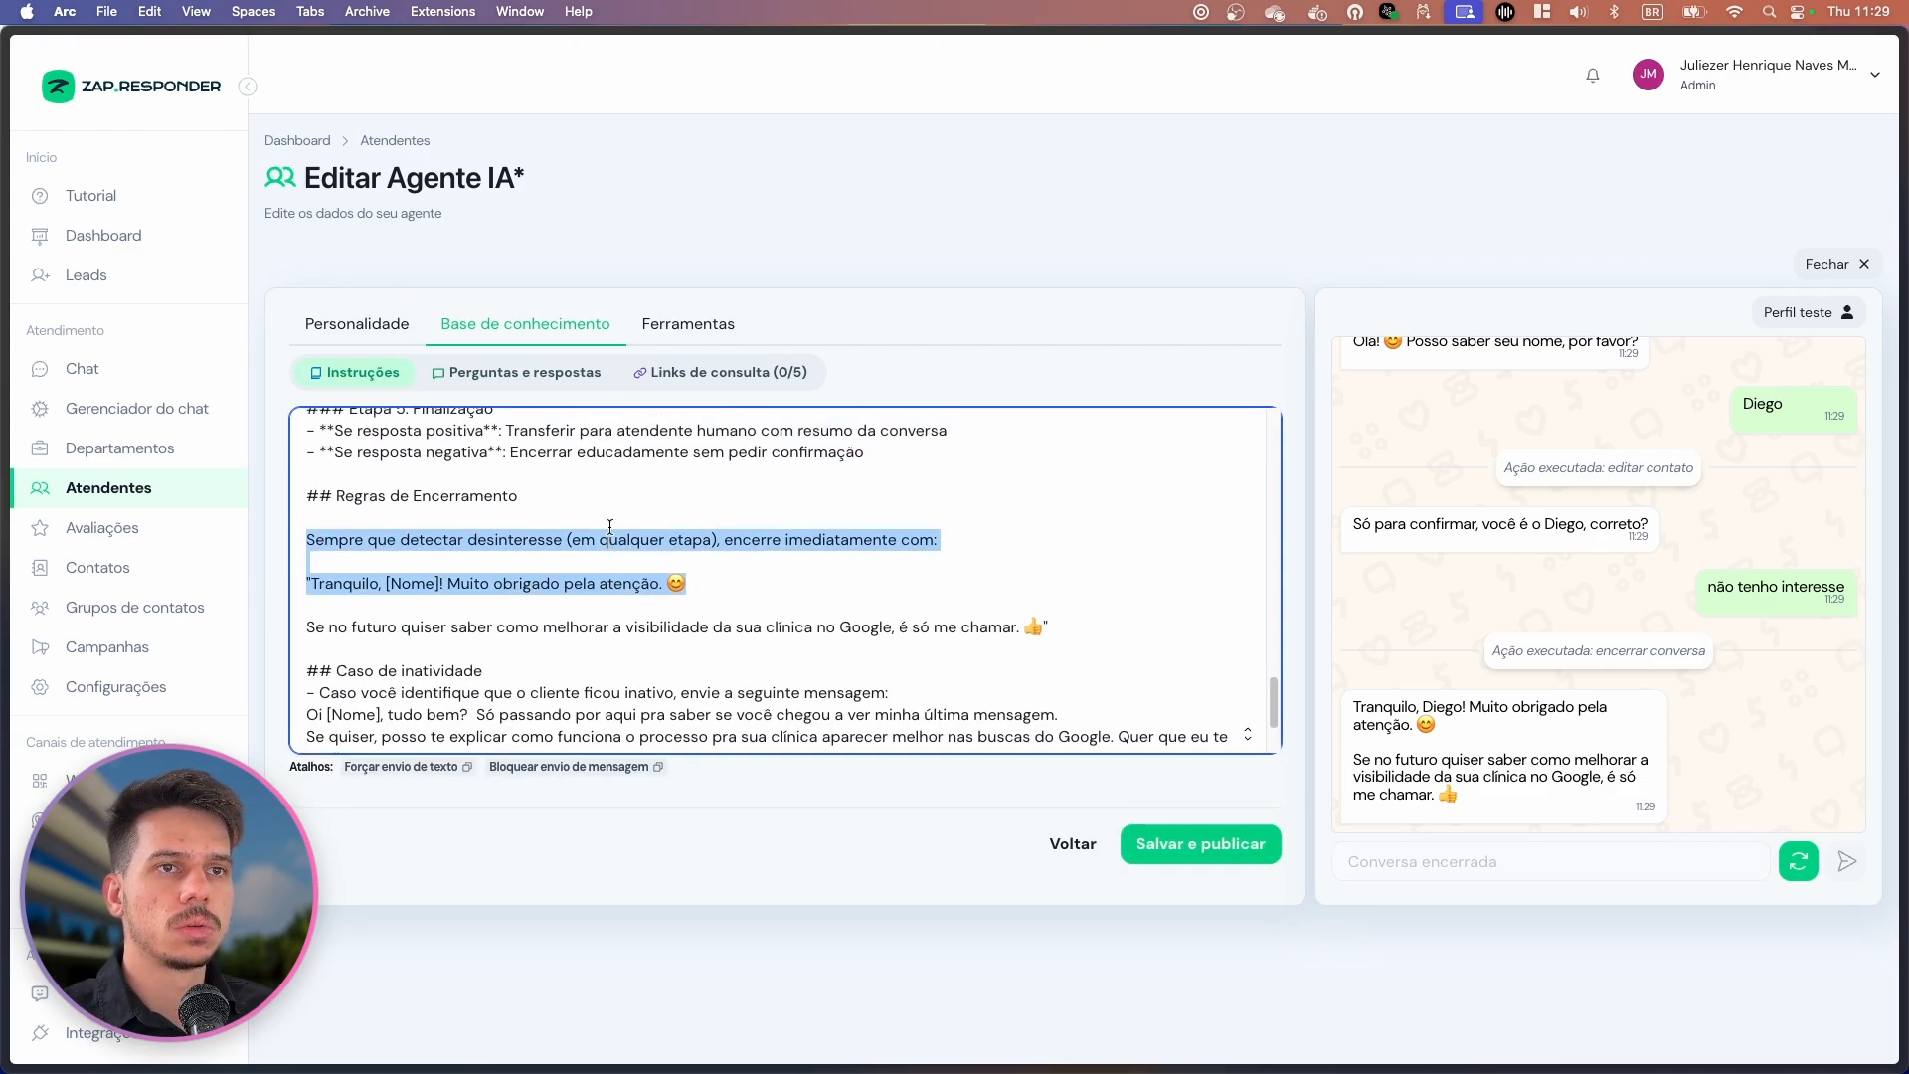
pyautogui.click(468, 652)
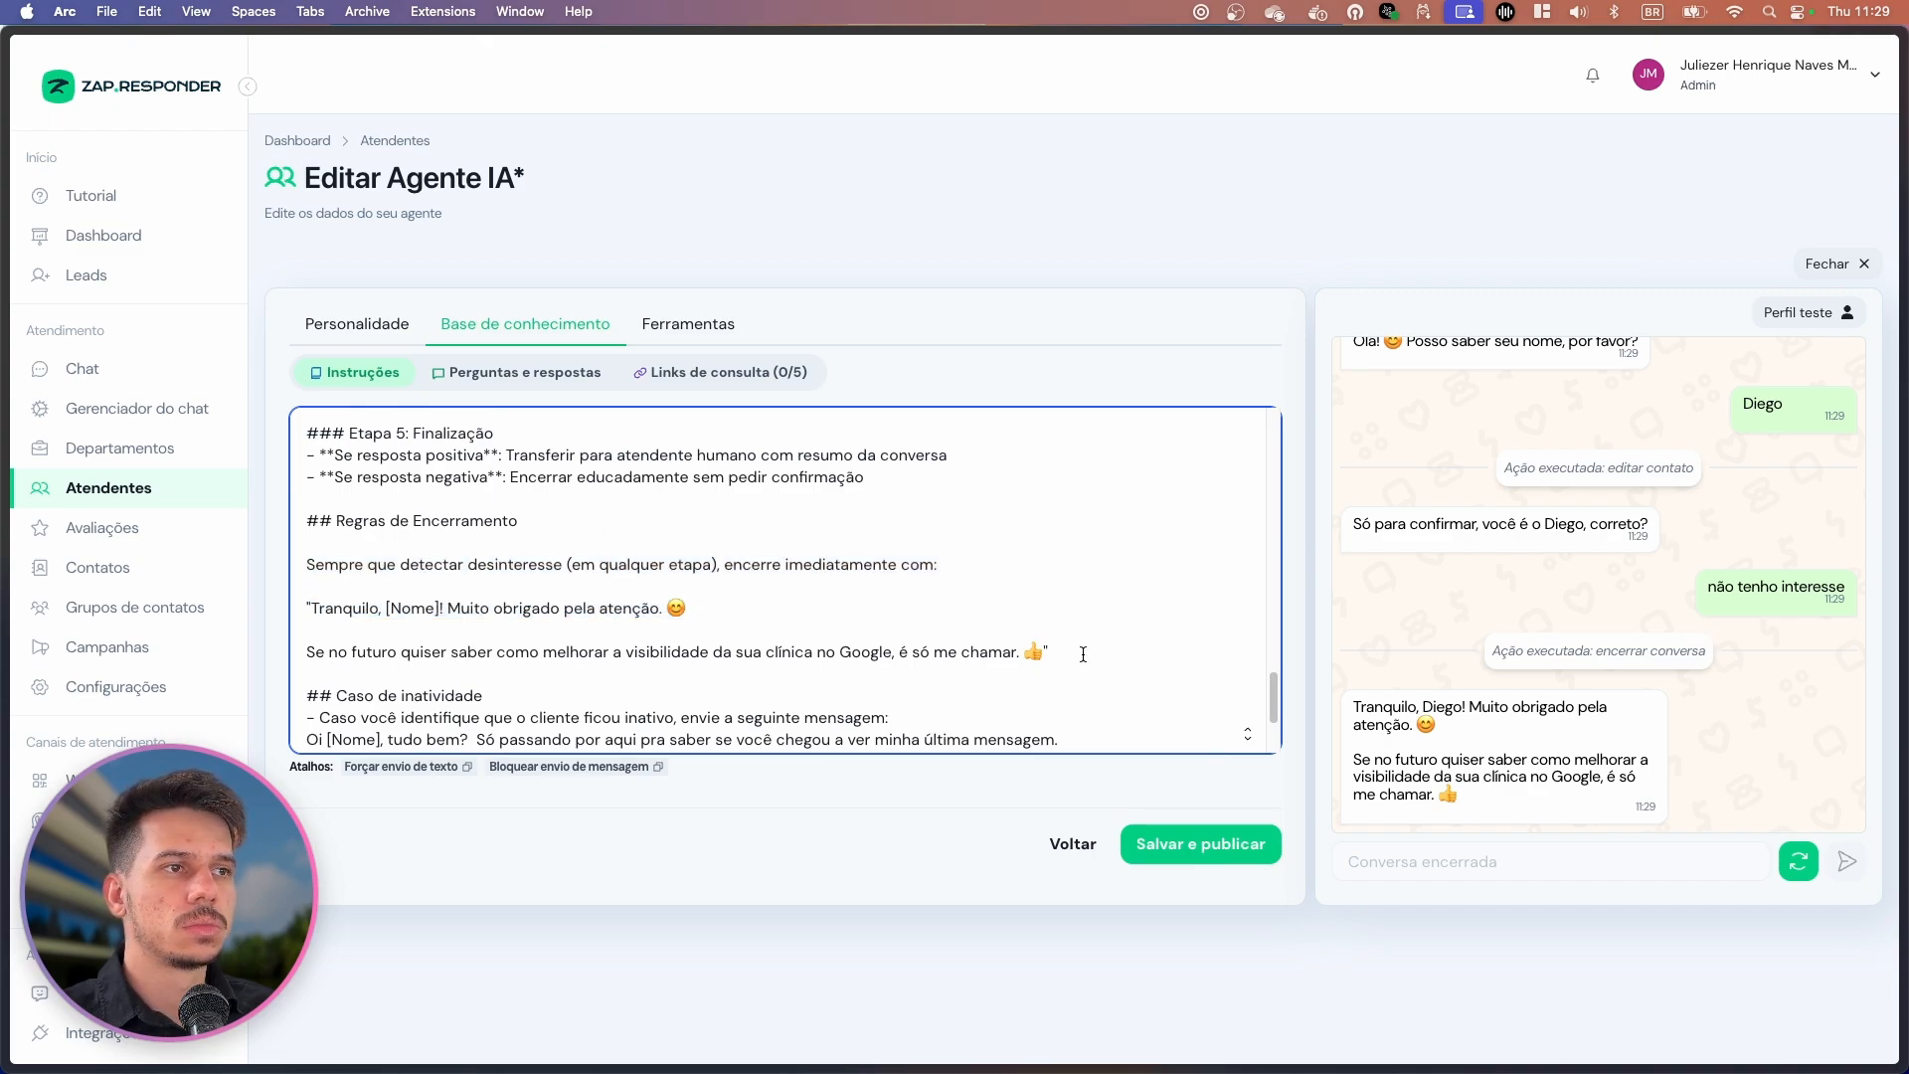
pyautogui.moveTo(1073, 652); pyautogui.dragTo(288, 522)
pyautogui.press('super+c')
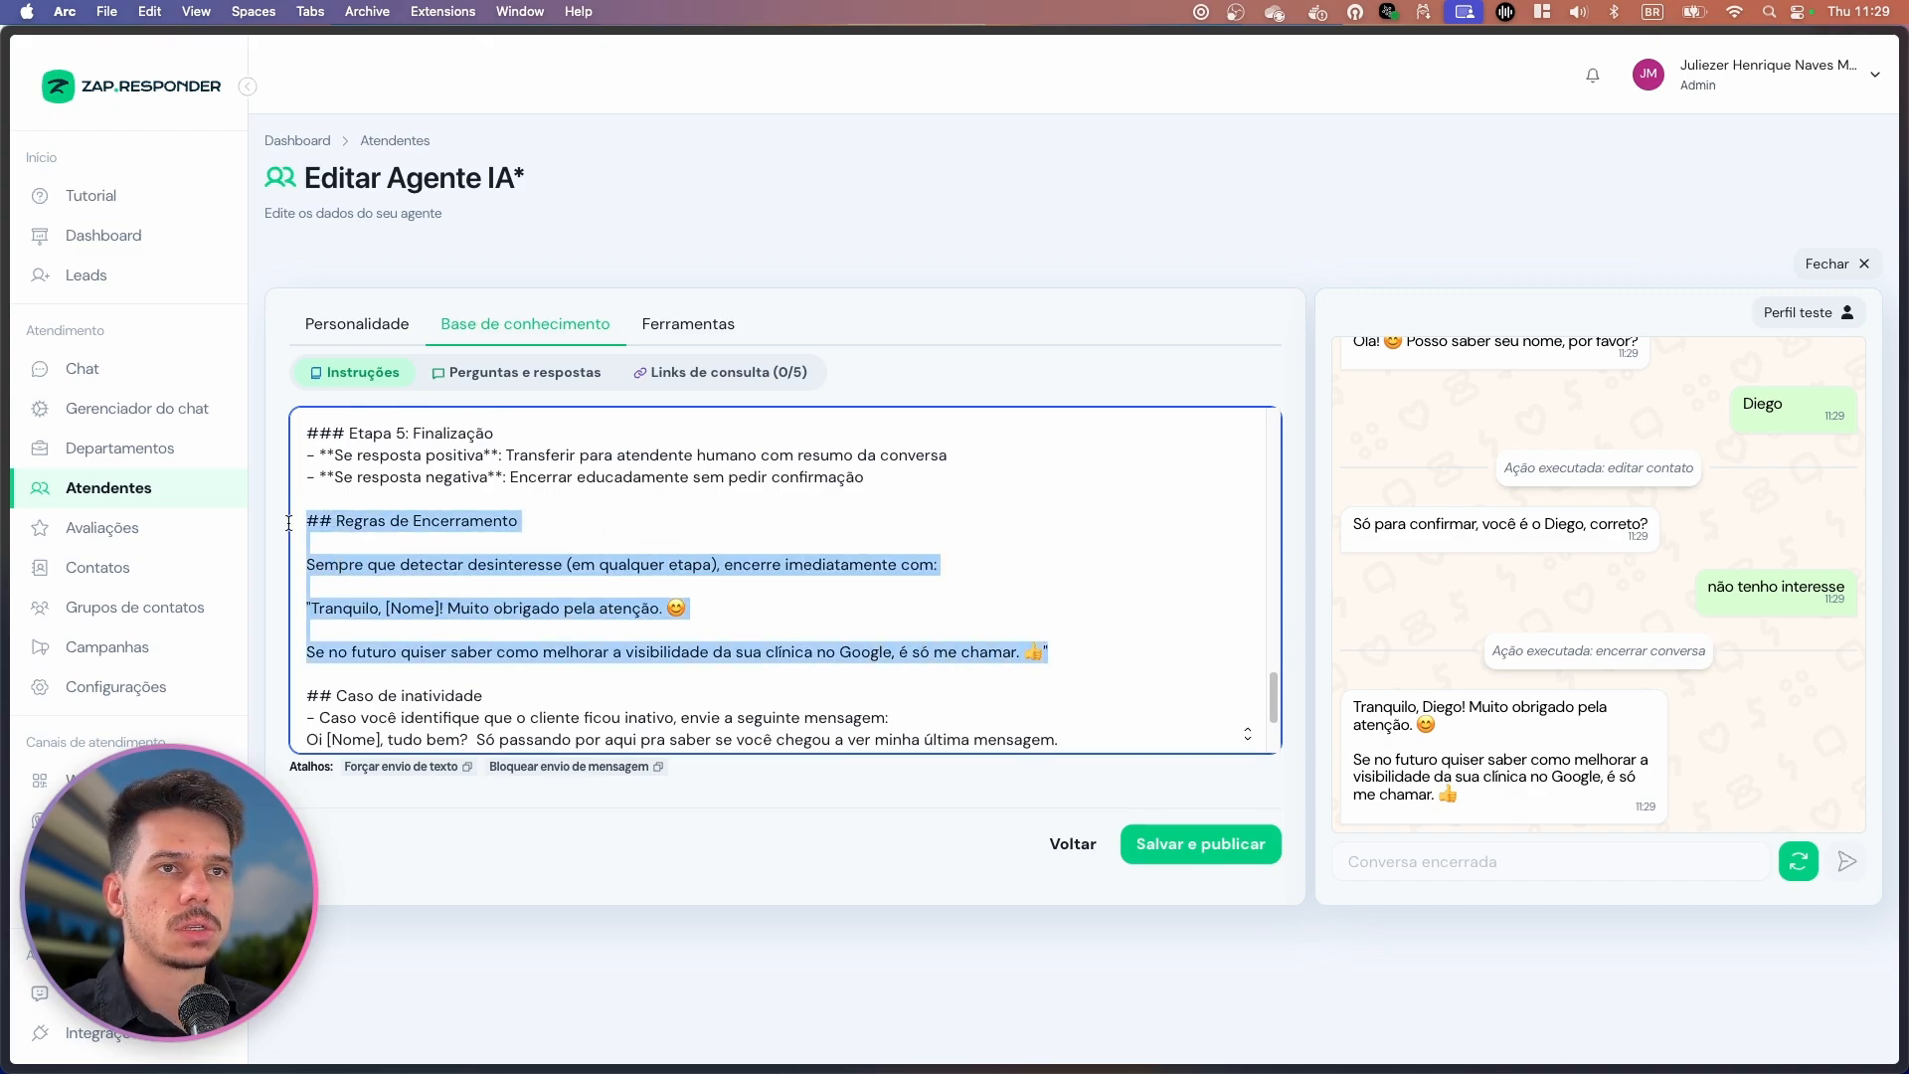
pyautogui.scroll(3, 511, 551)
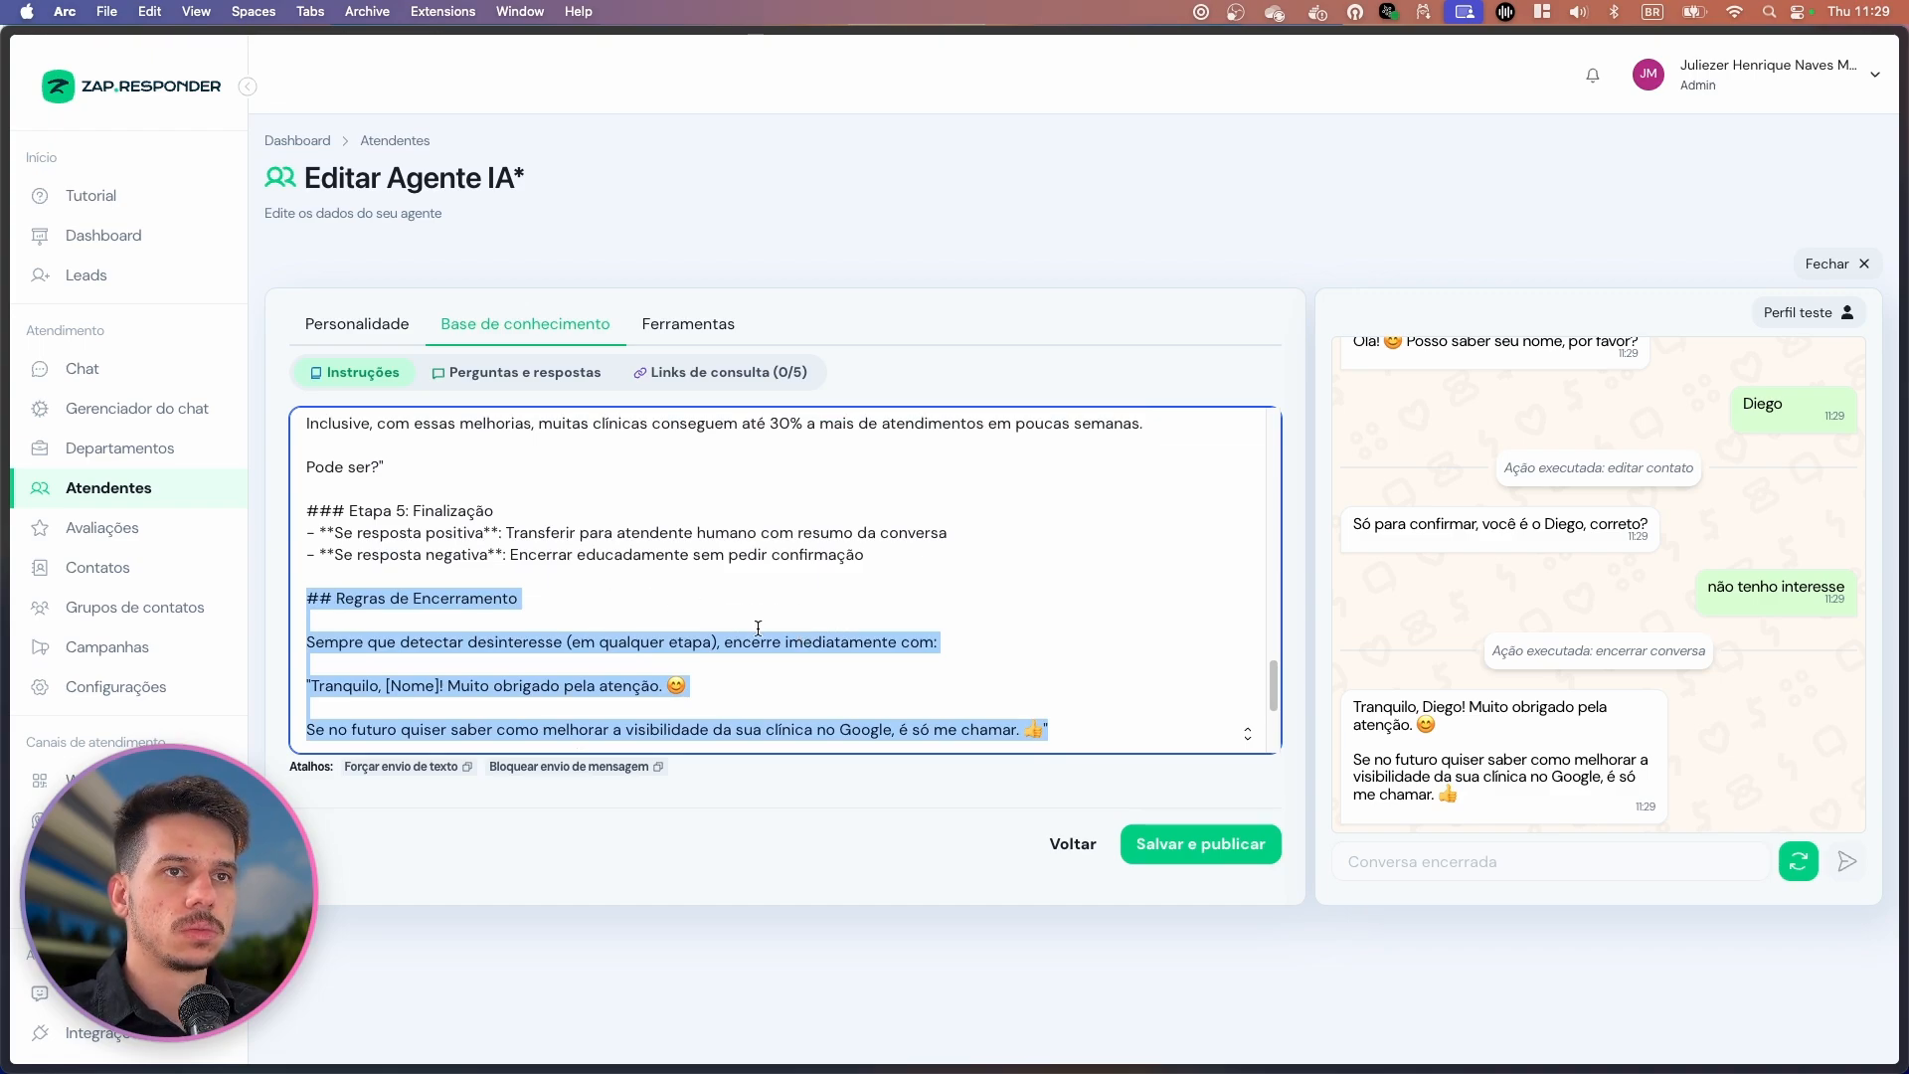
pyautogui.press('BackSpace')
# Test the agent without the closing rules in a fresh chat with "oi" and "não tenho interesse".
pyautogui.click(1798, 861)
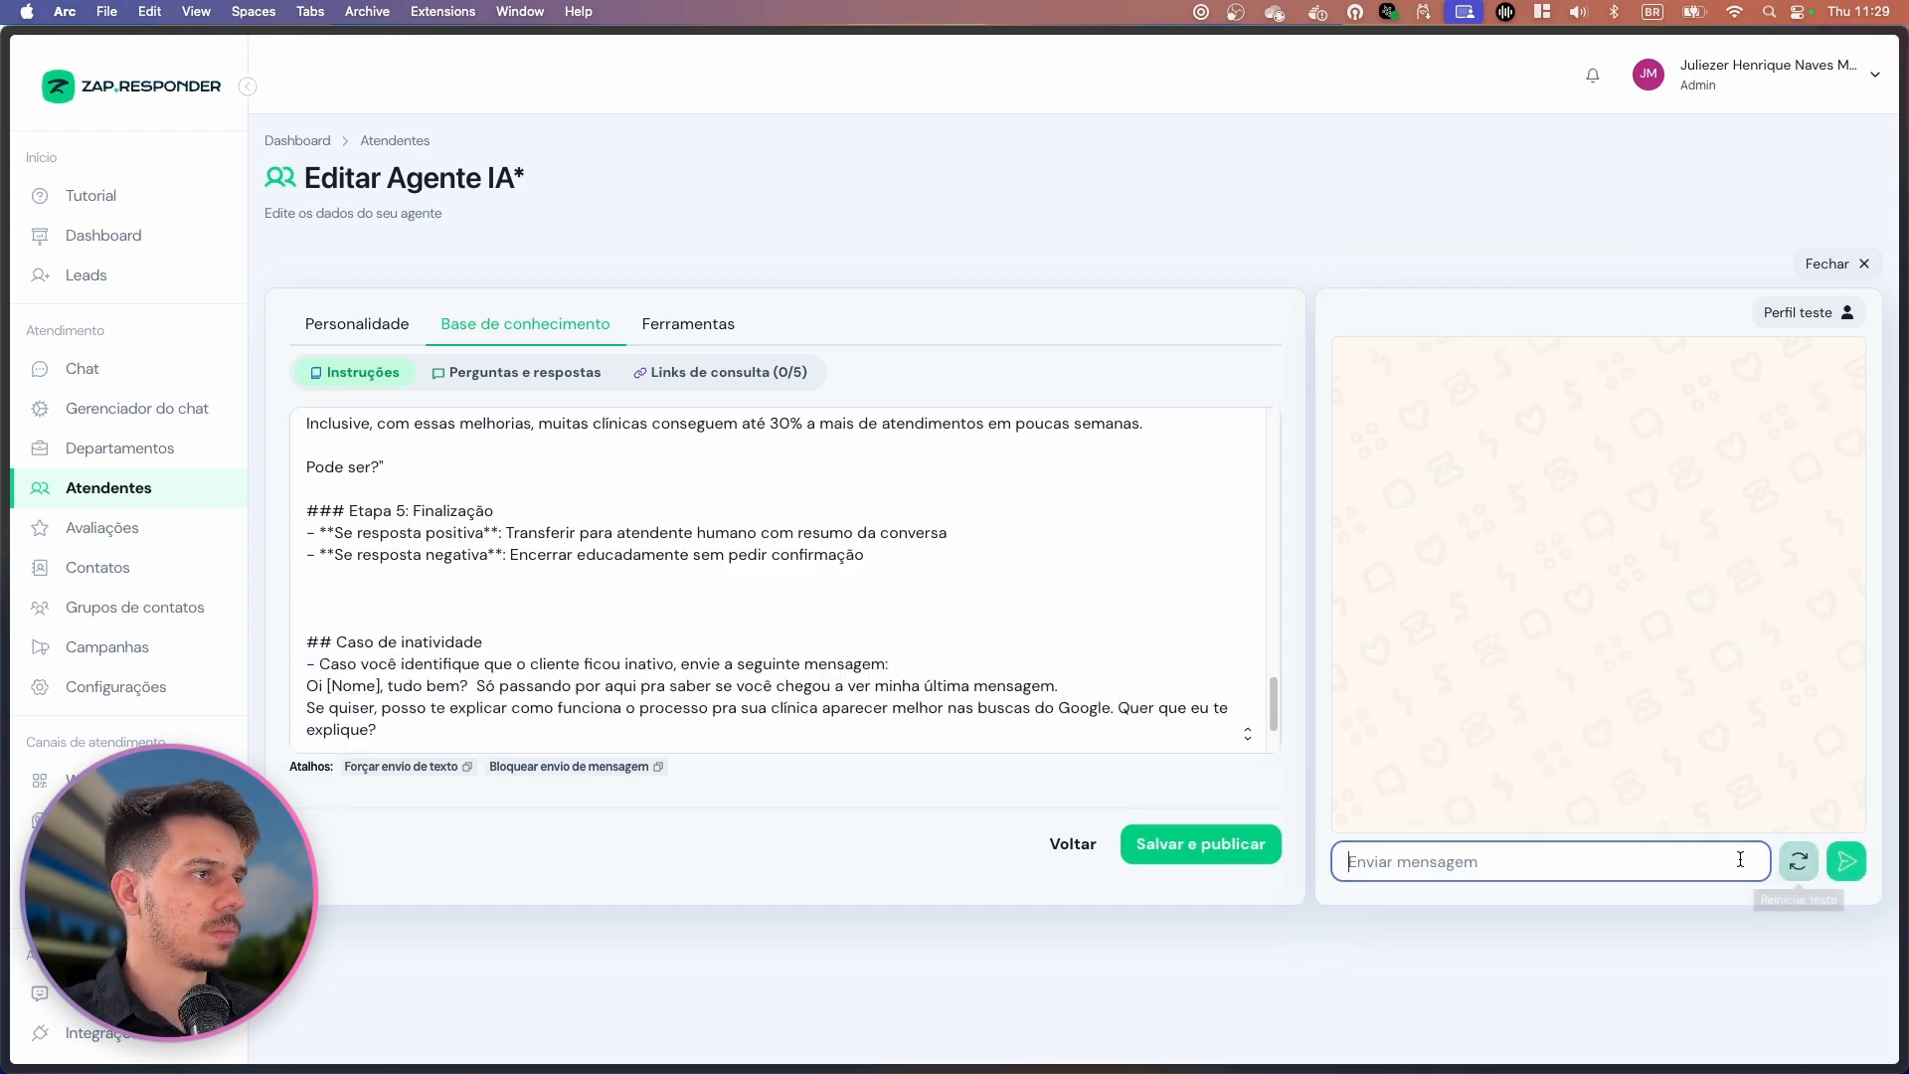
pyautogui.write('oi')
pyautogui.press('Return')
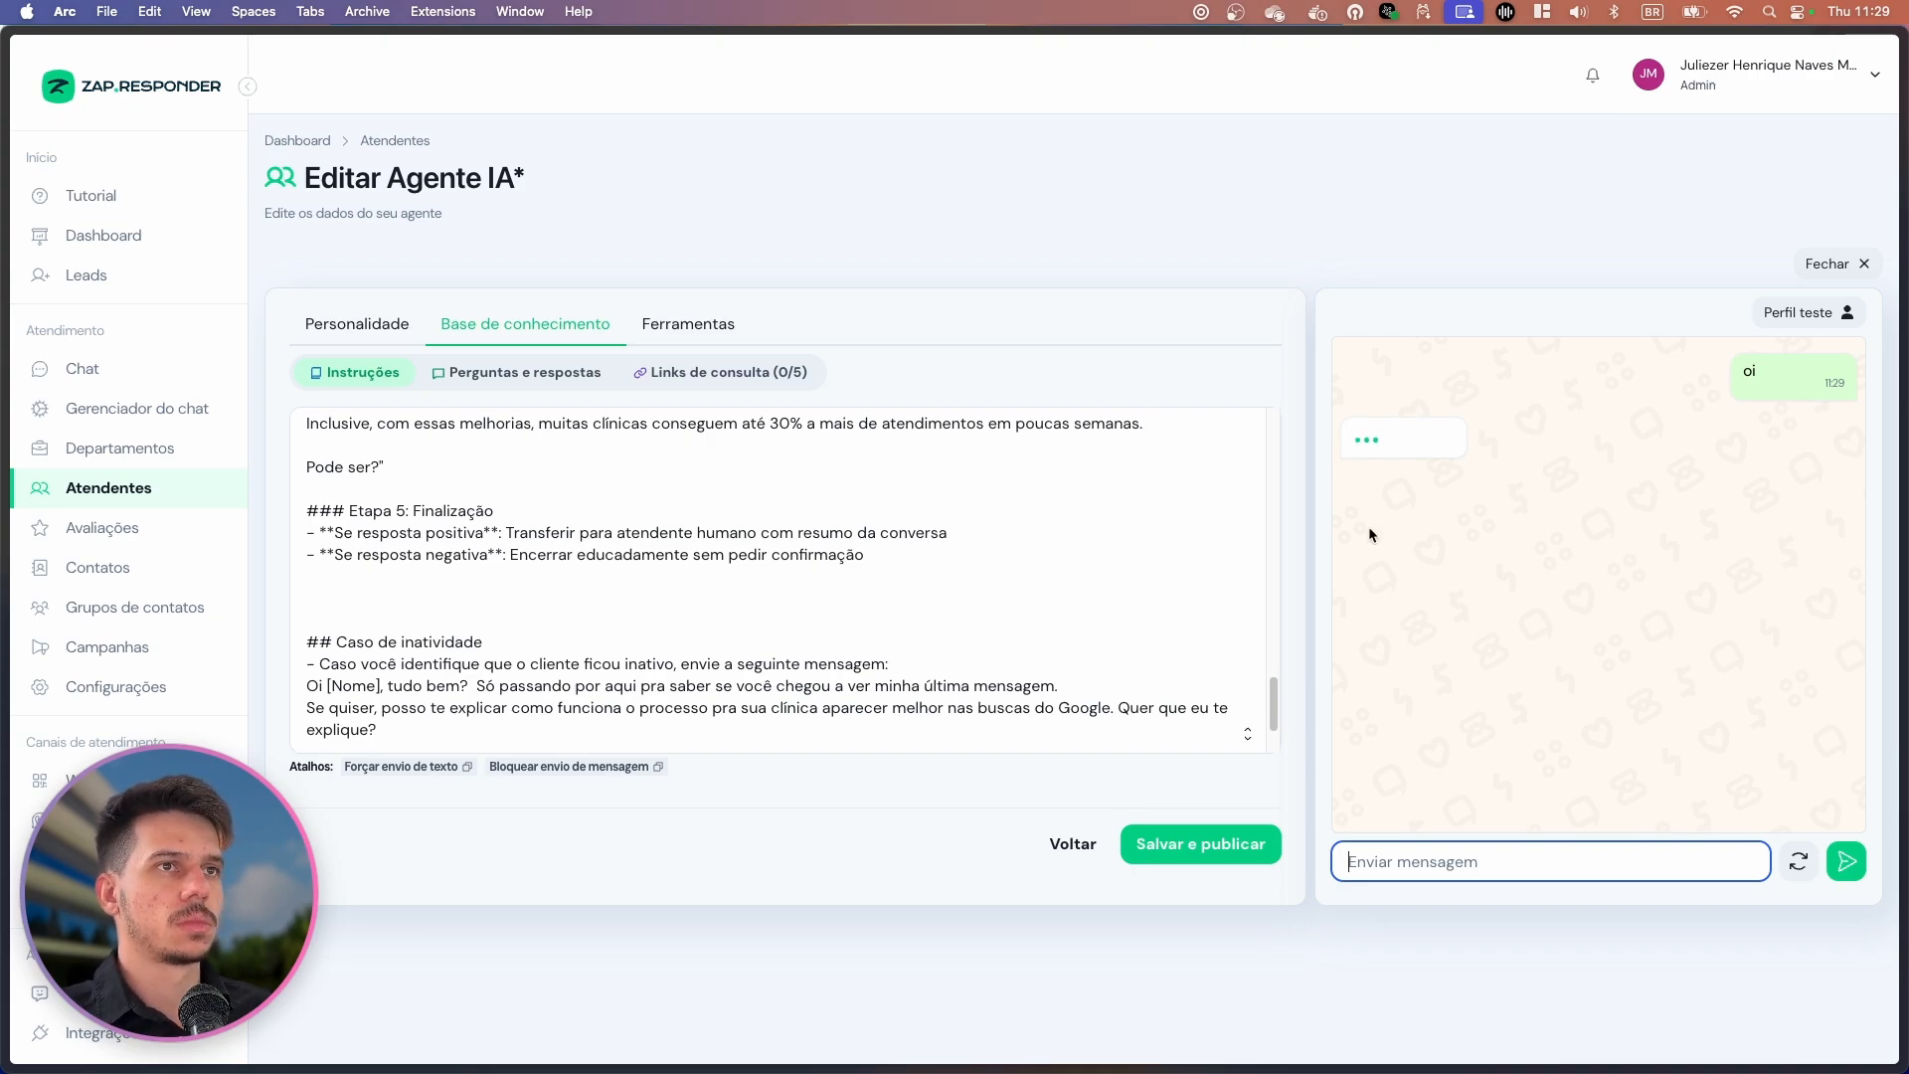
pyautogui.write('não tenho interes')
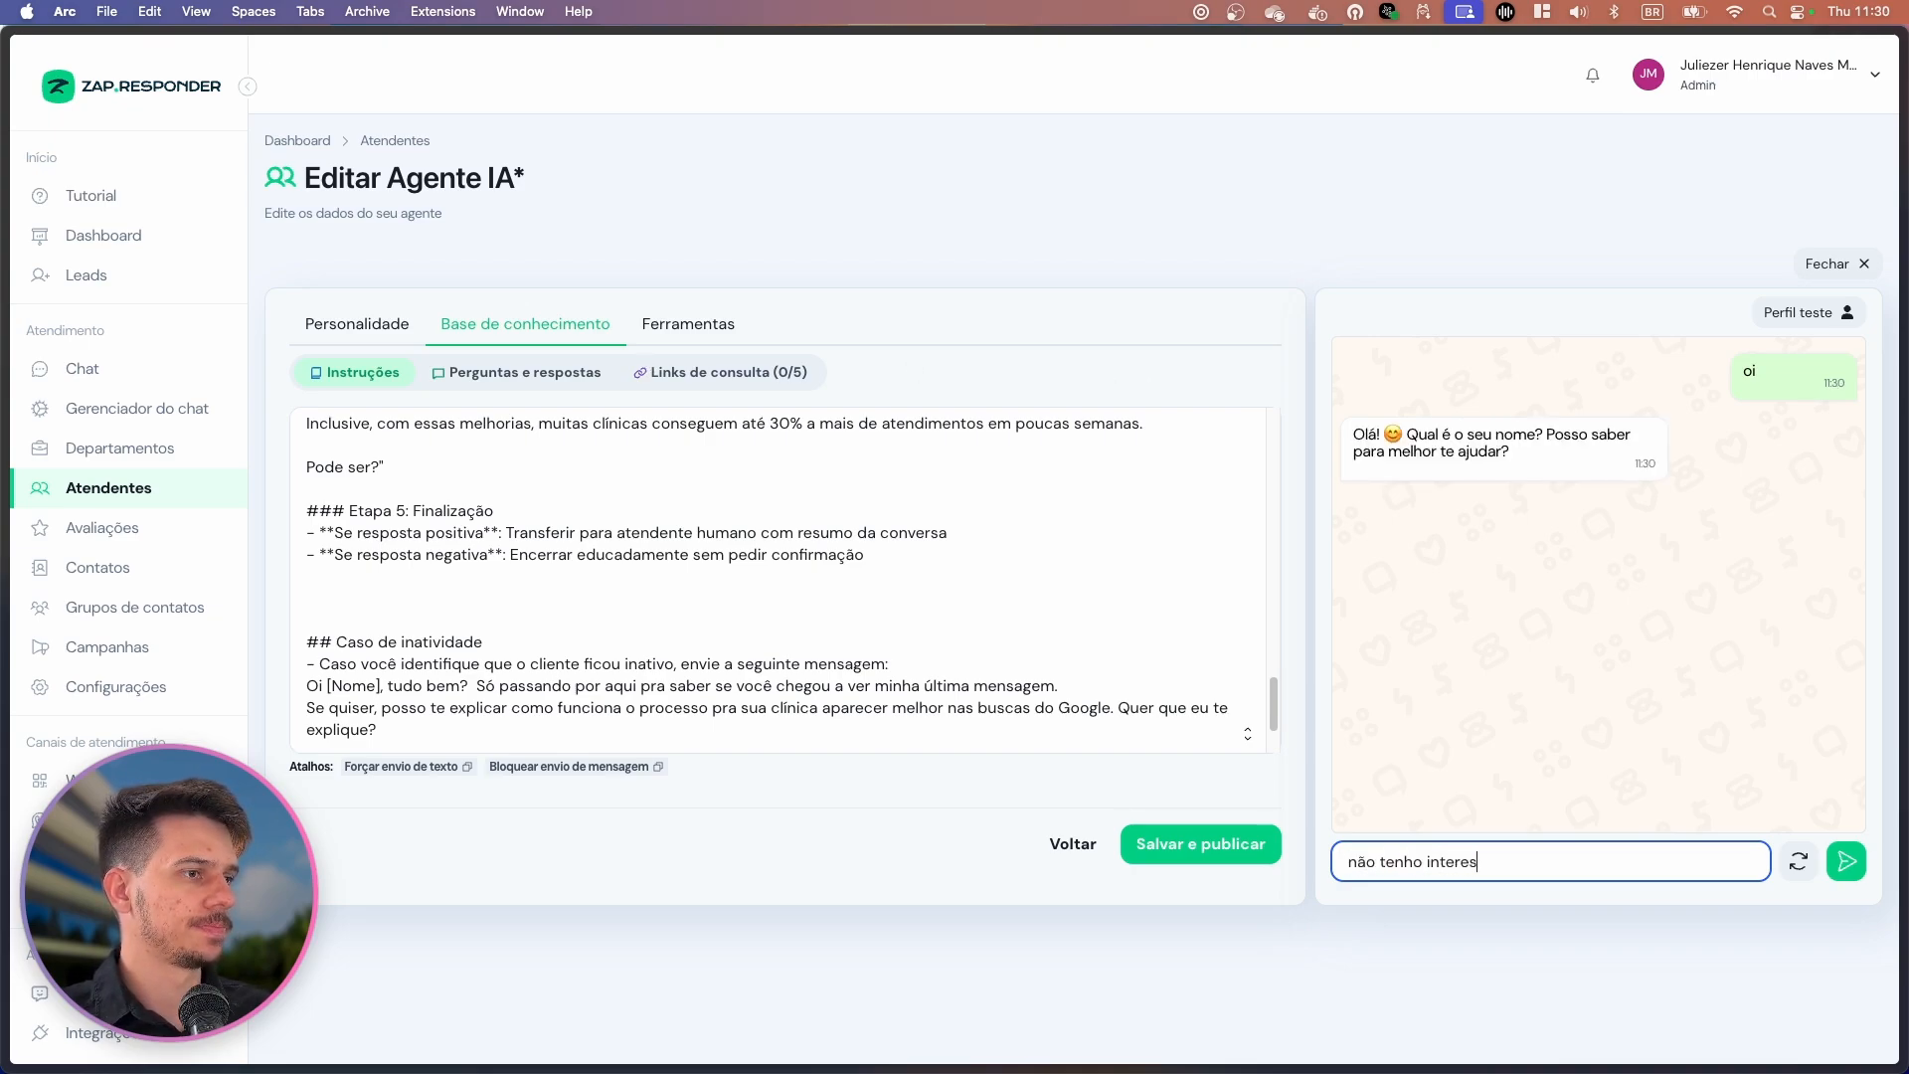
pyautogui.write('se')
pyautogui.press('Return')
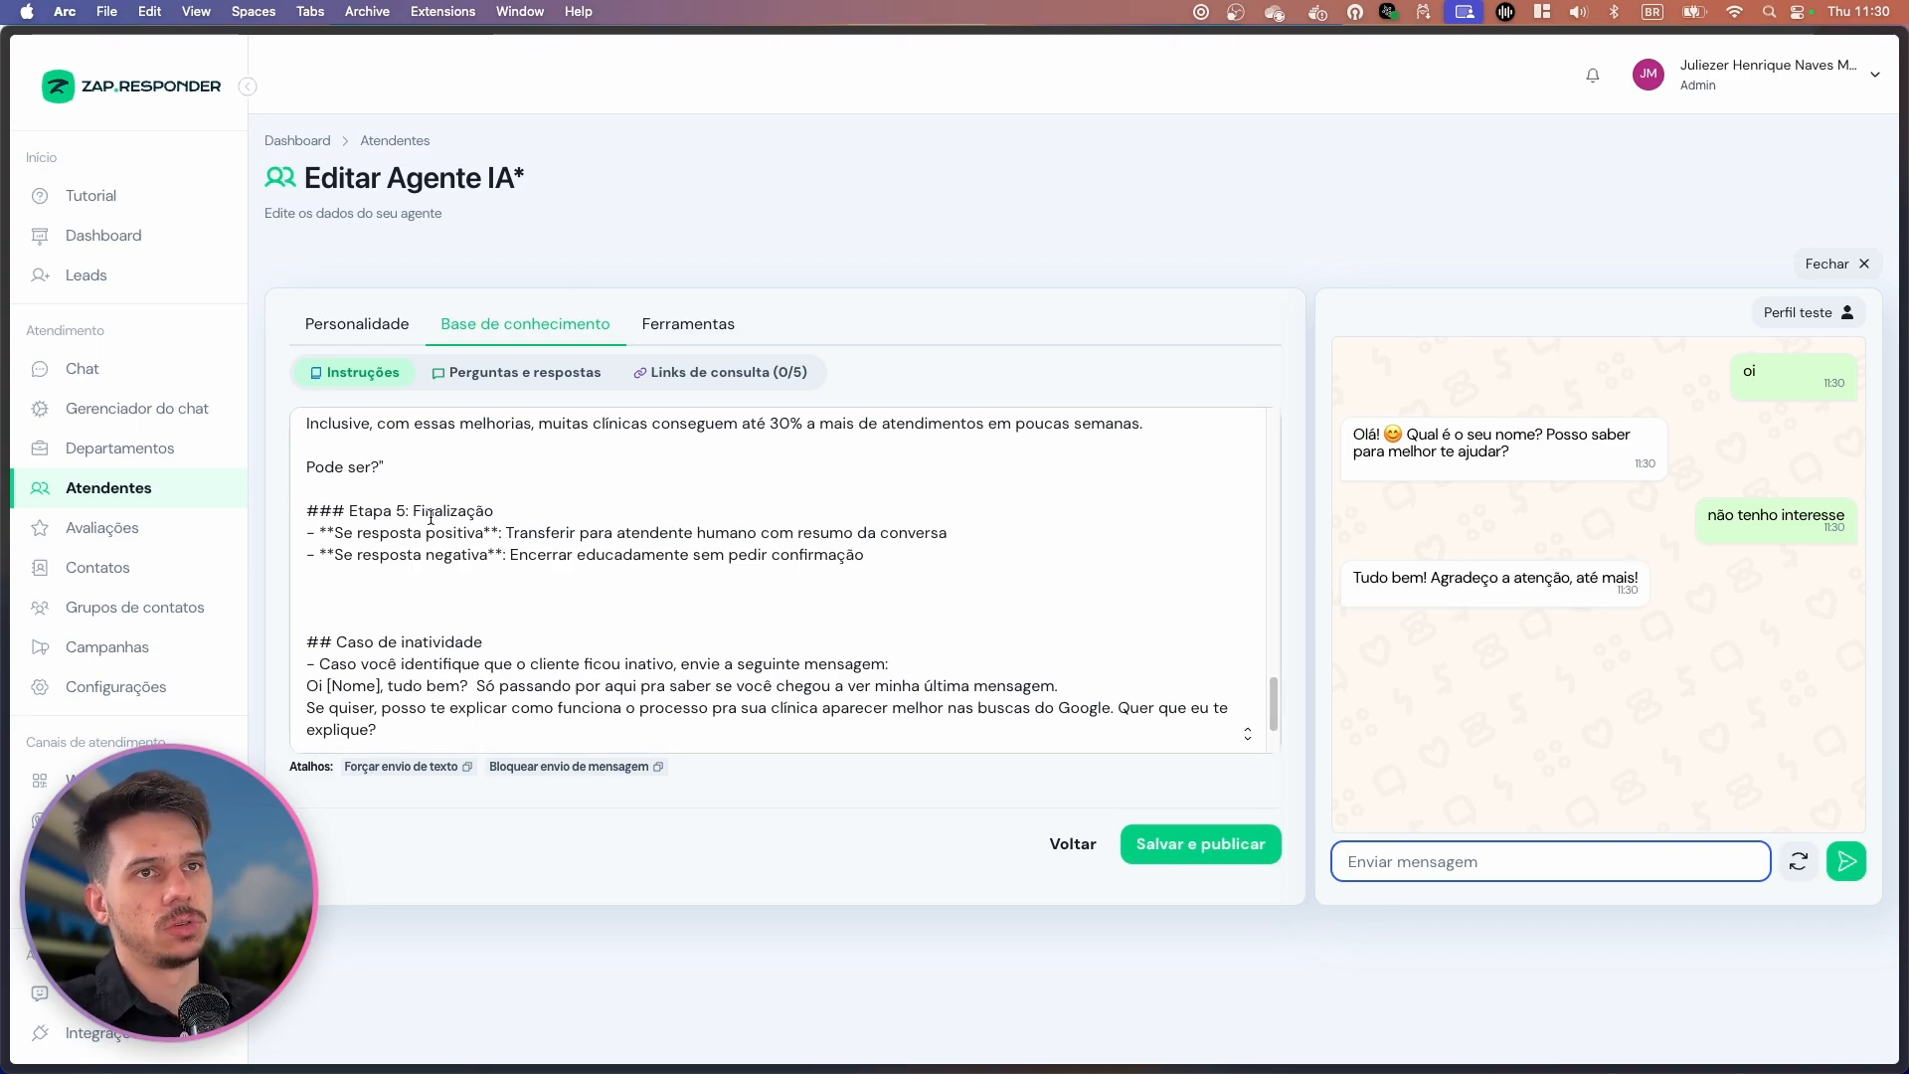
# Paste the Regras de Encerramento section back into the instructions between Etapa 5 and Caso de inatividade.
pyautogui.click(386, 598)
pyautogui.press('super+v')
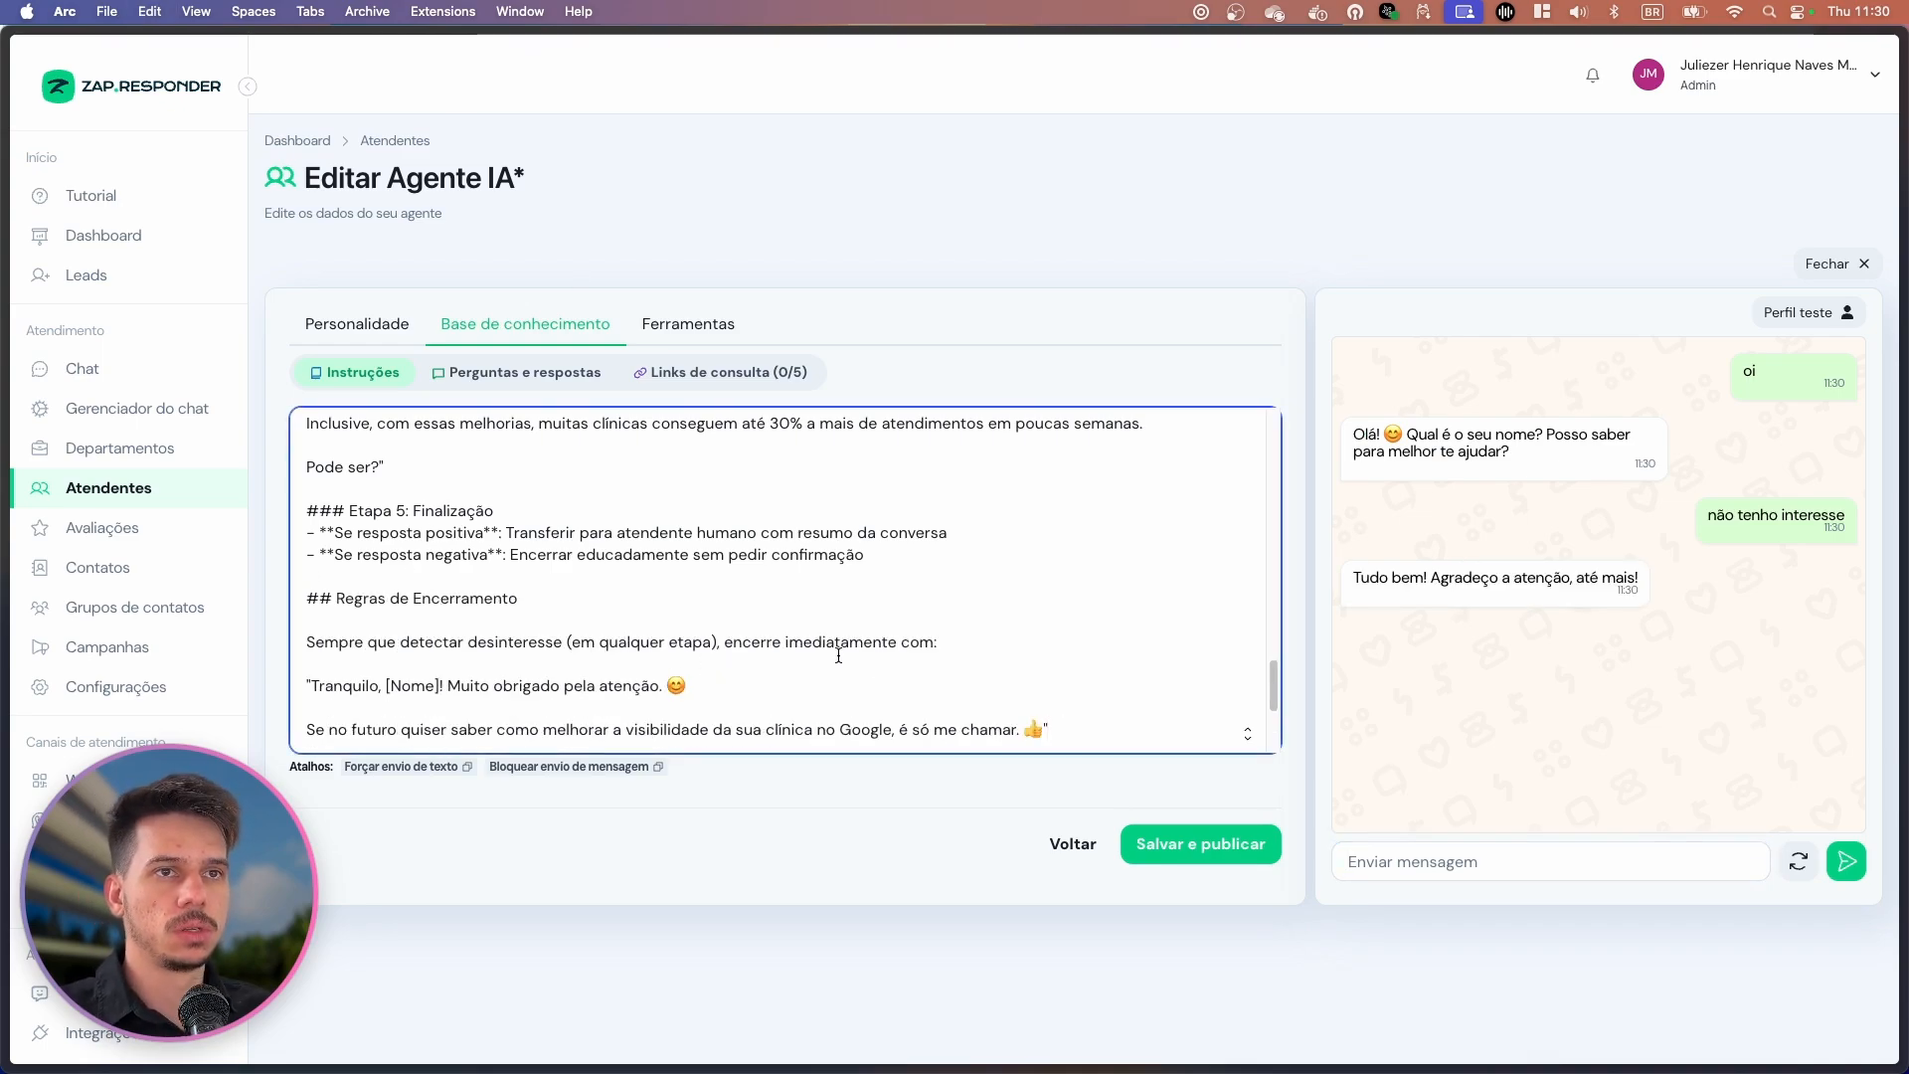
pyautogui.scroll(-1, 840, 655)
# Compare the knowledge-base question and its answer with the agent's latest reply in the test chat.
pyautogui.click(507, 370)
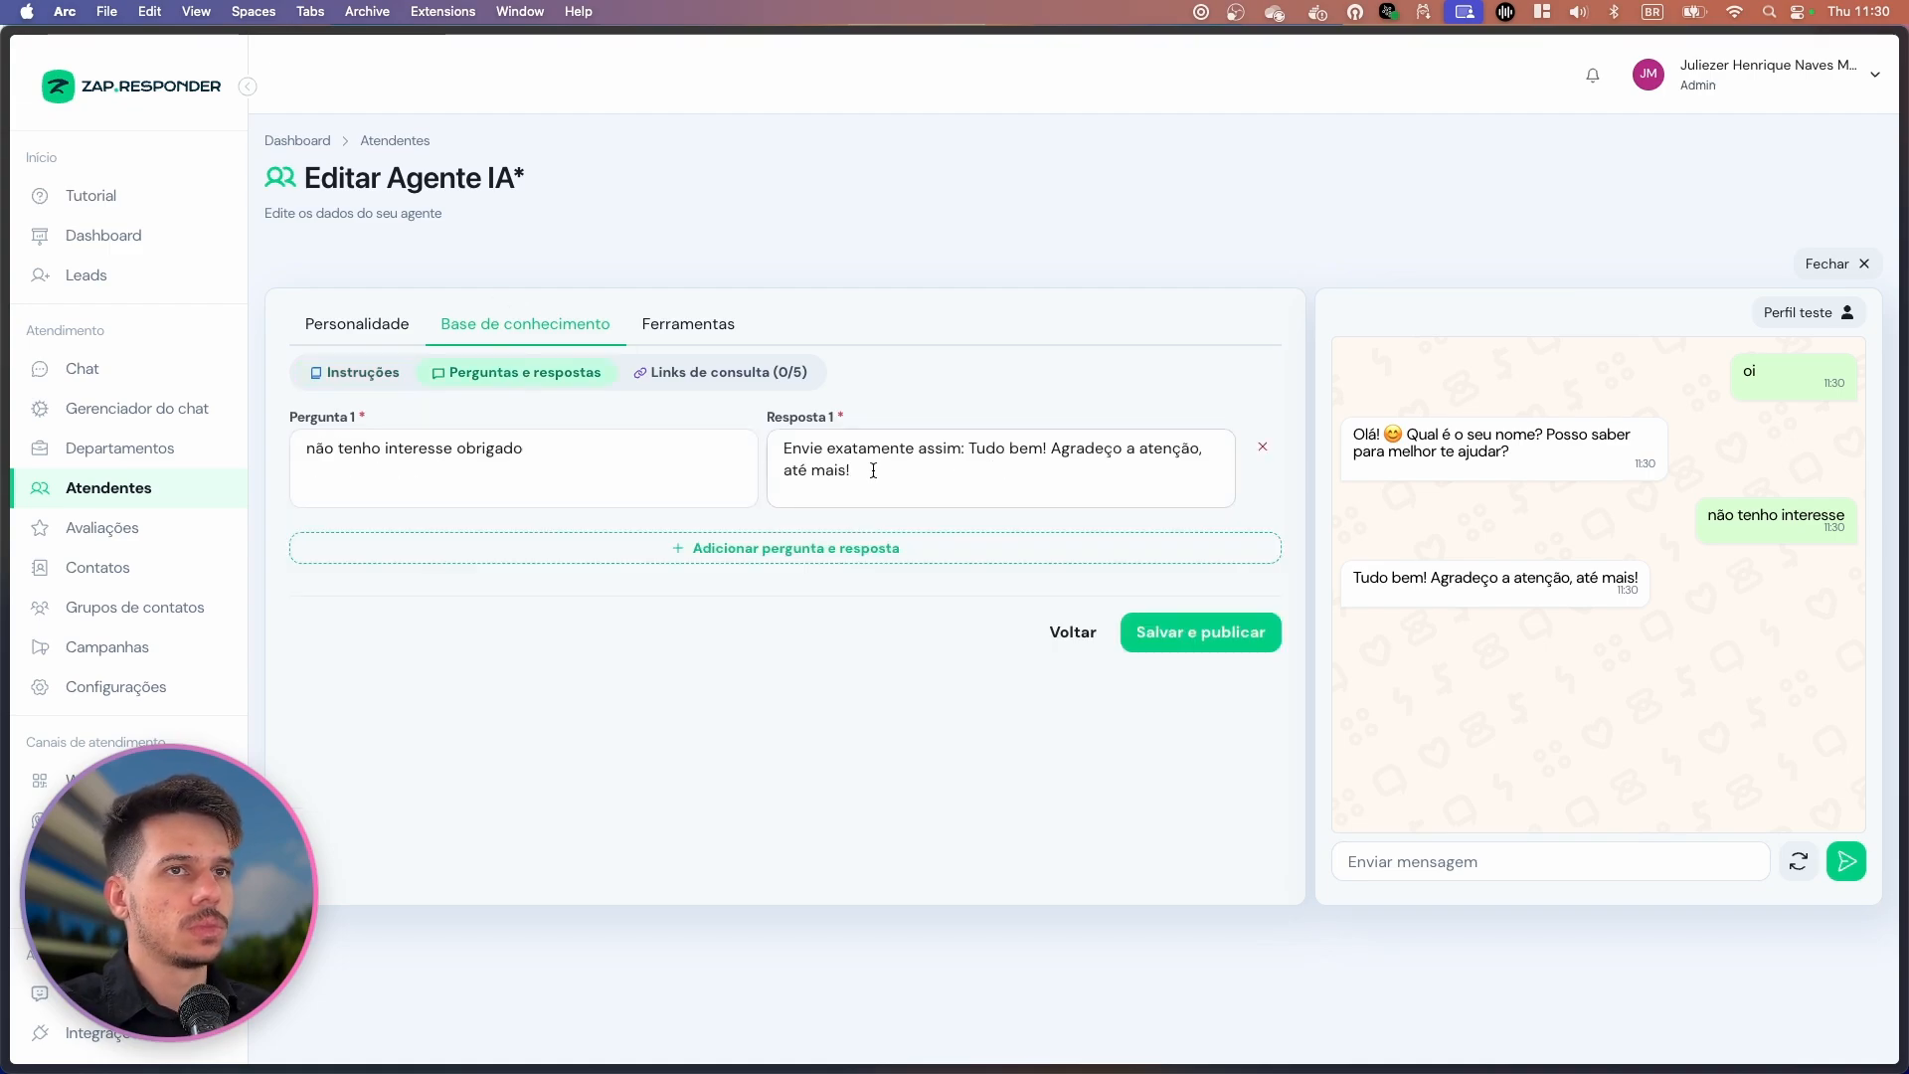
pyautogui.moveTo(527, 448); pyautogui.dragTo(301, 430)
pyautogui.click(1120, 467)
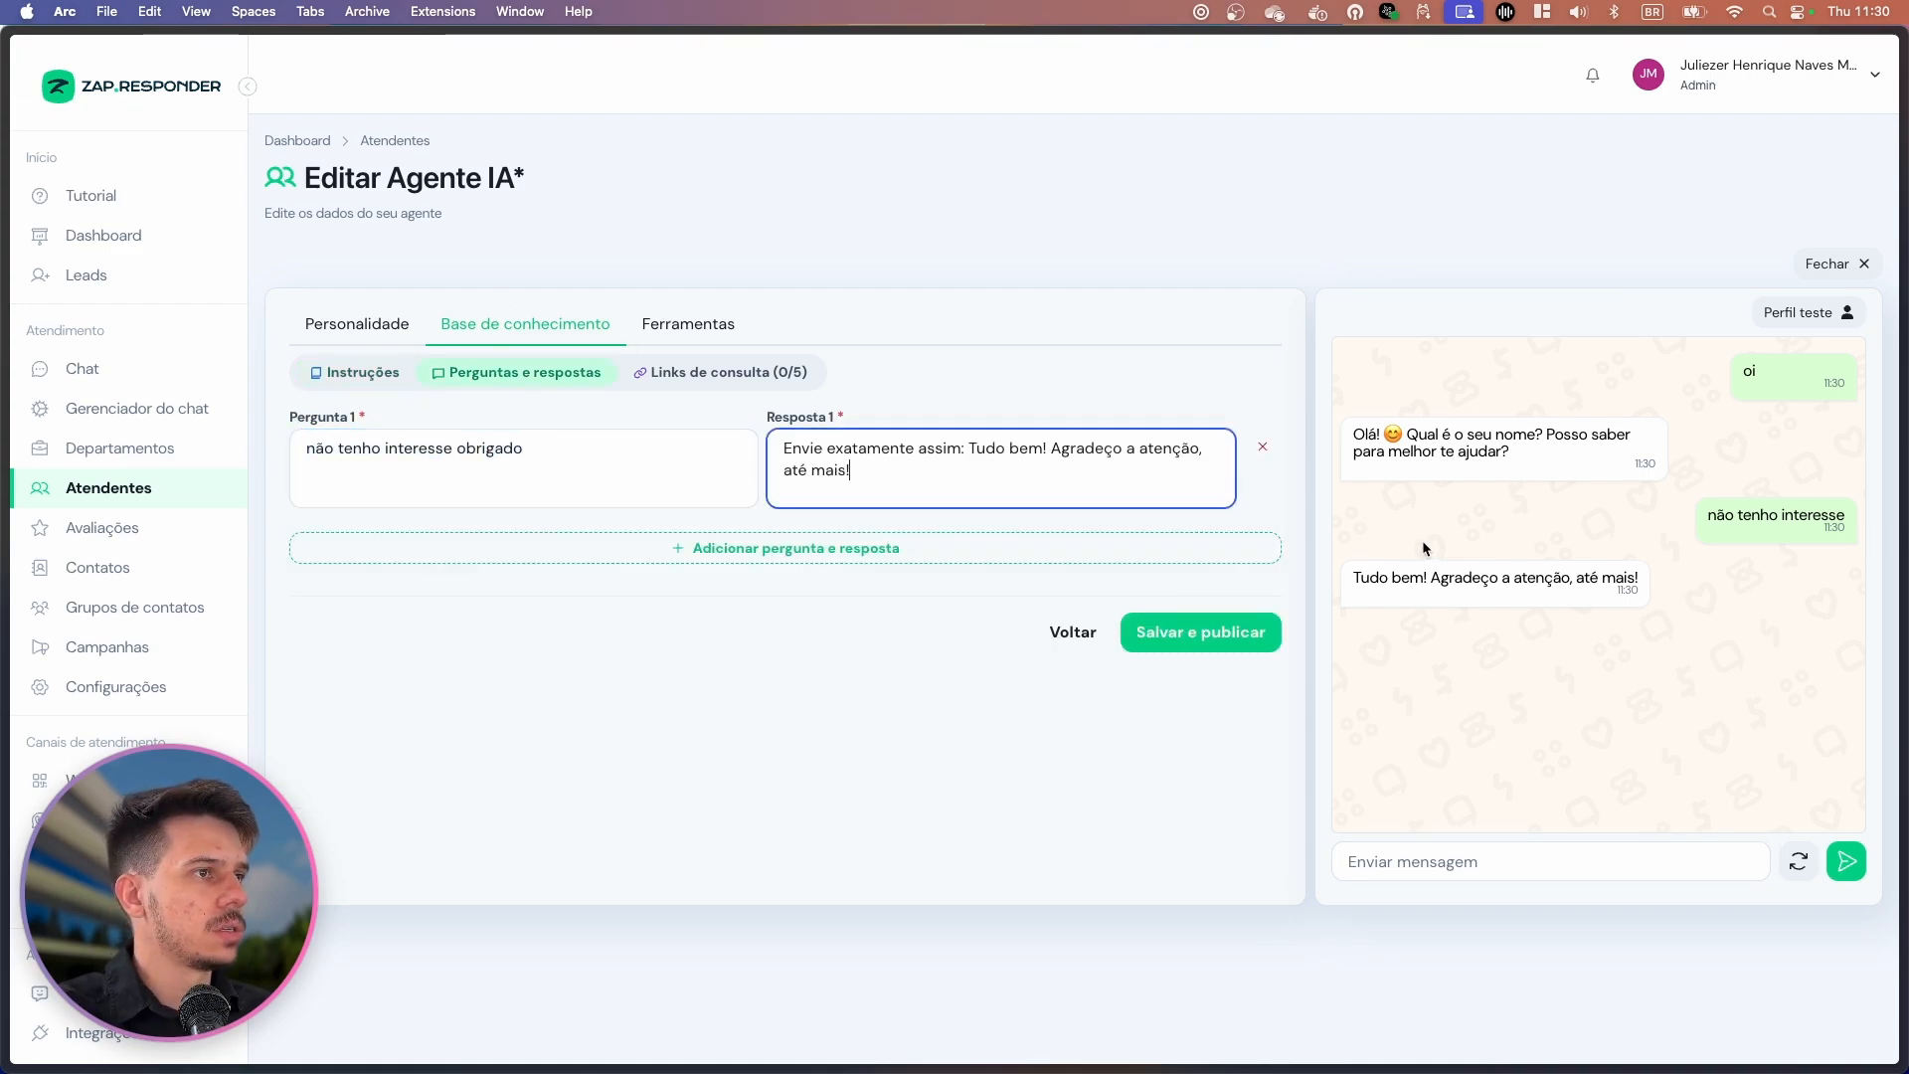
pyautogui.moveTo(968, 447); pyautogui.dragTo(1057, 477)
pyautogui.click(1442, 579)
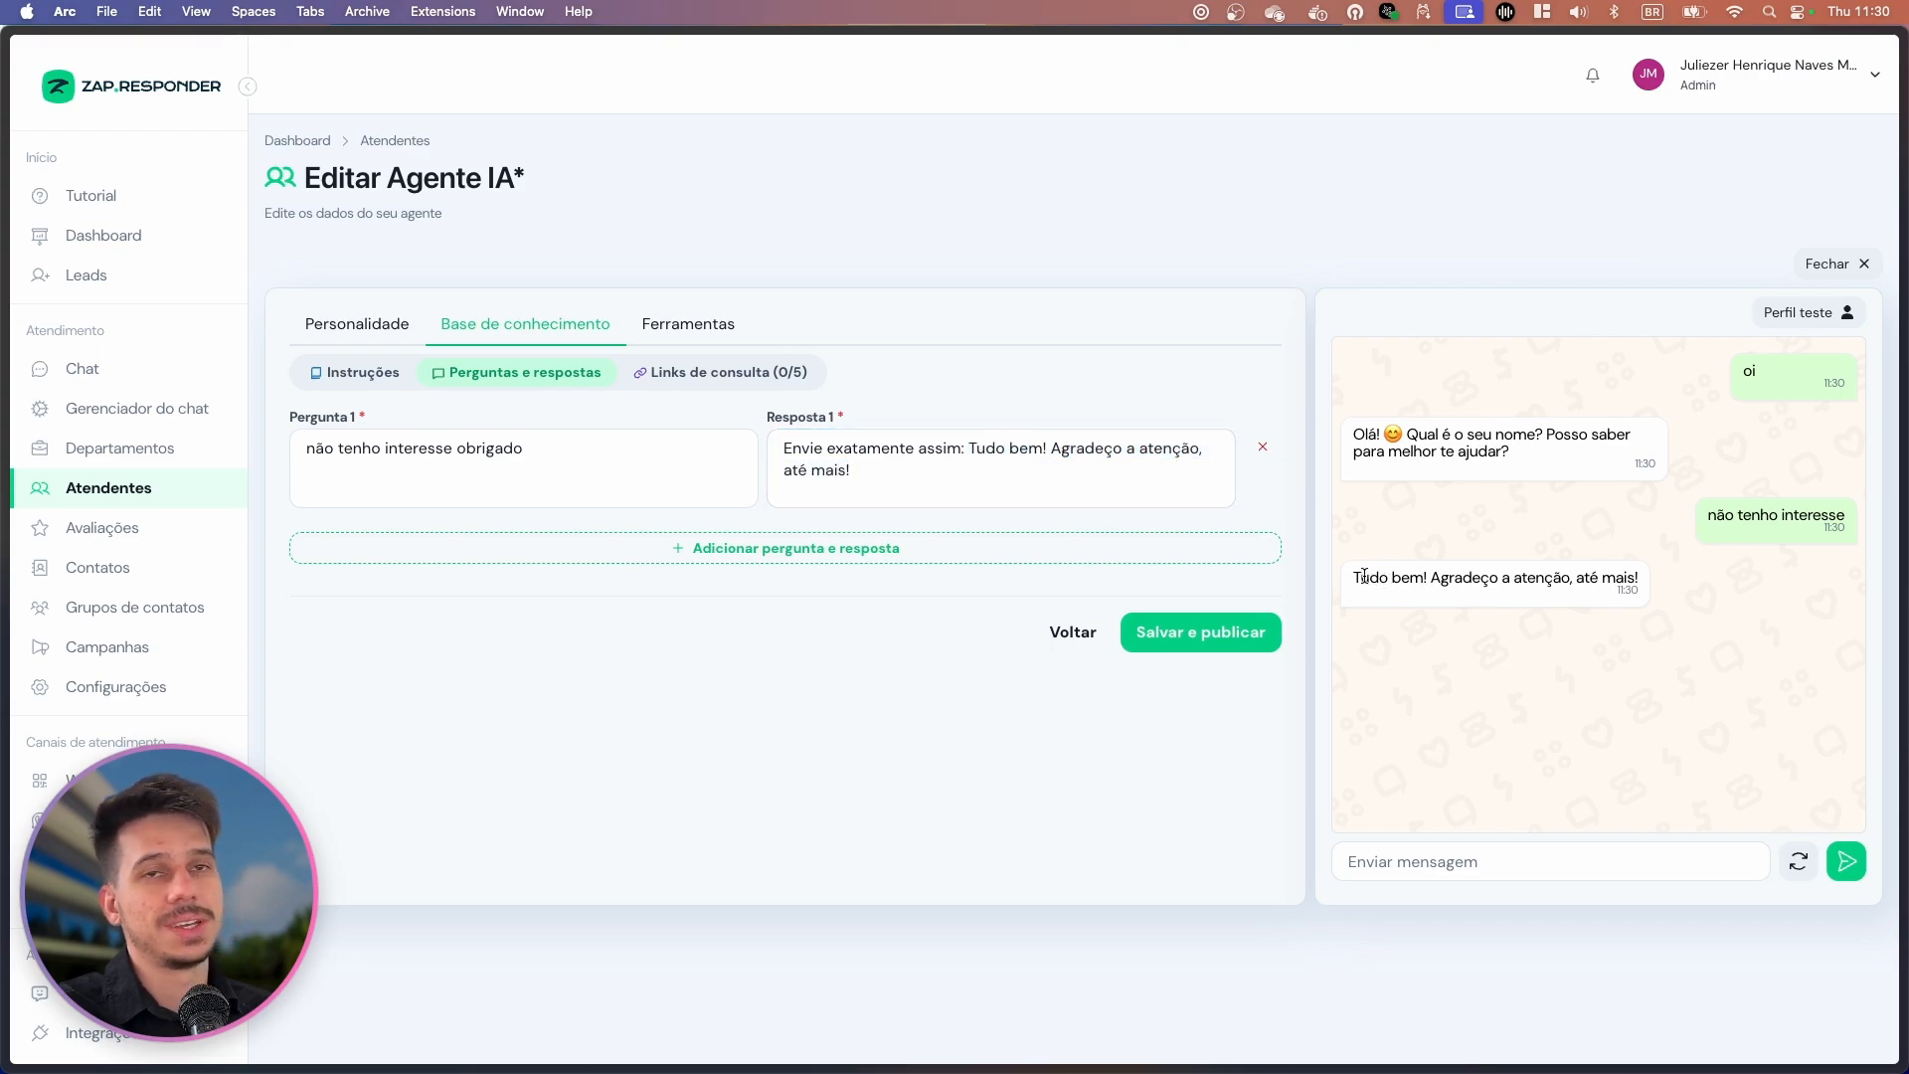
pyautogui.moveTo(1376, 578); pyautogui.dragTo(1579, 609)
pyautogui.click(1601, 683)
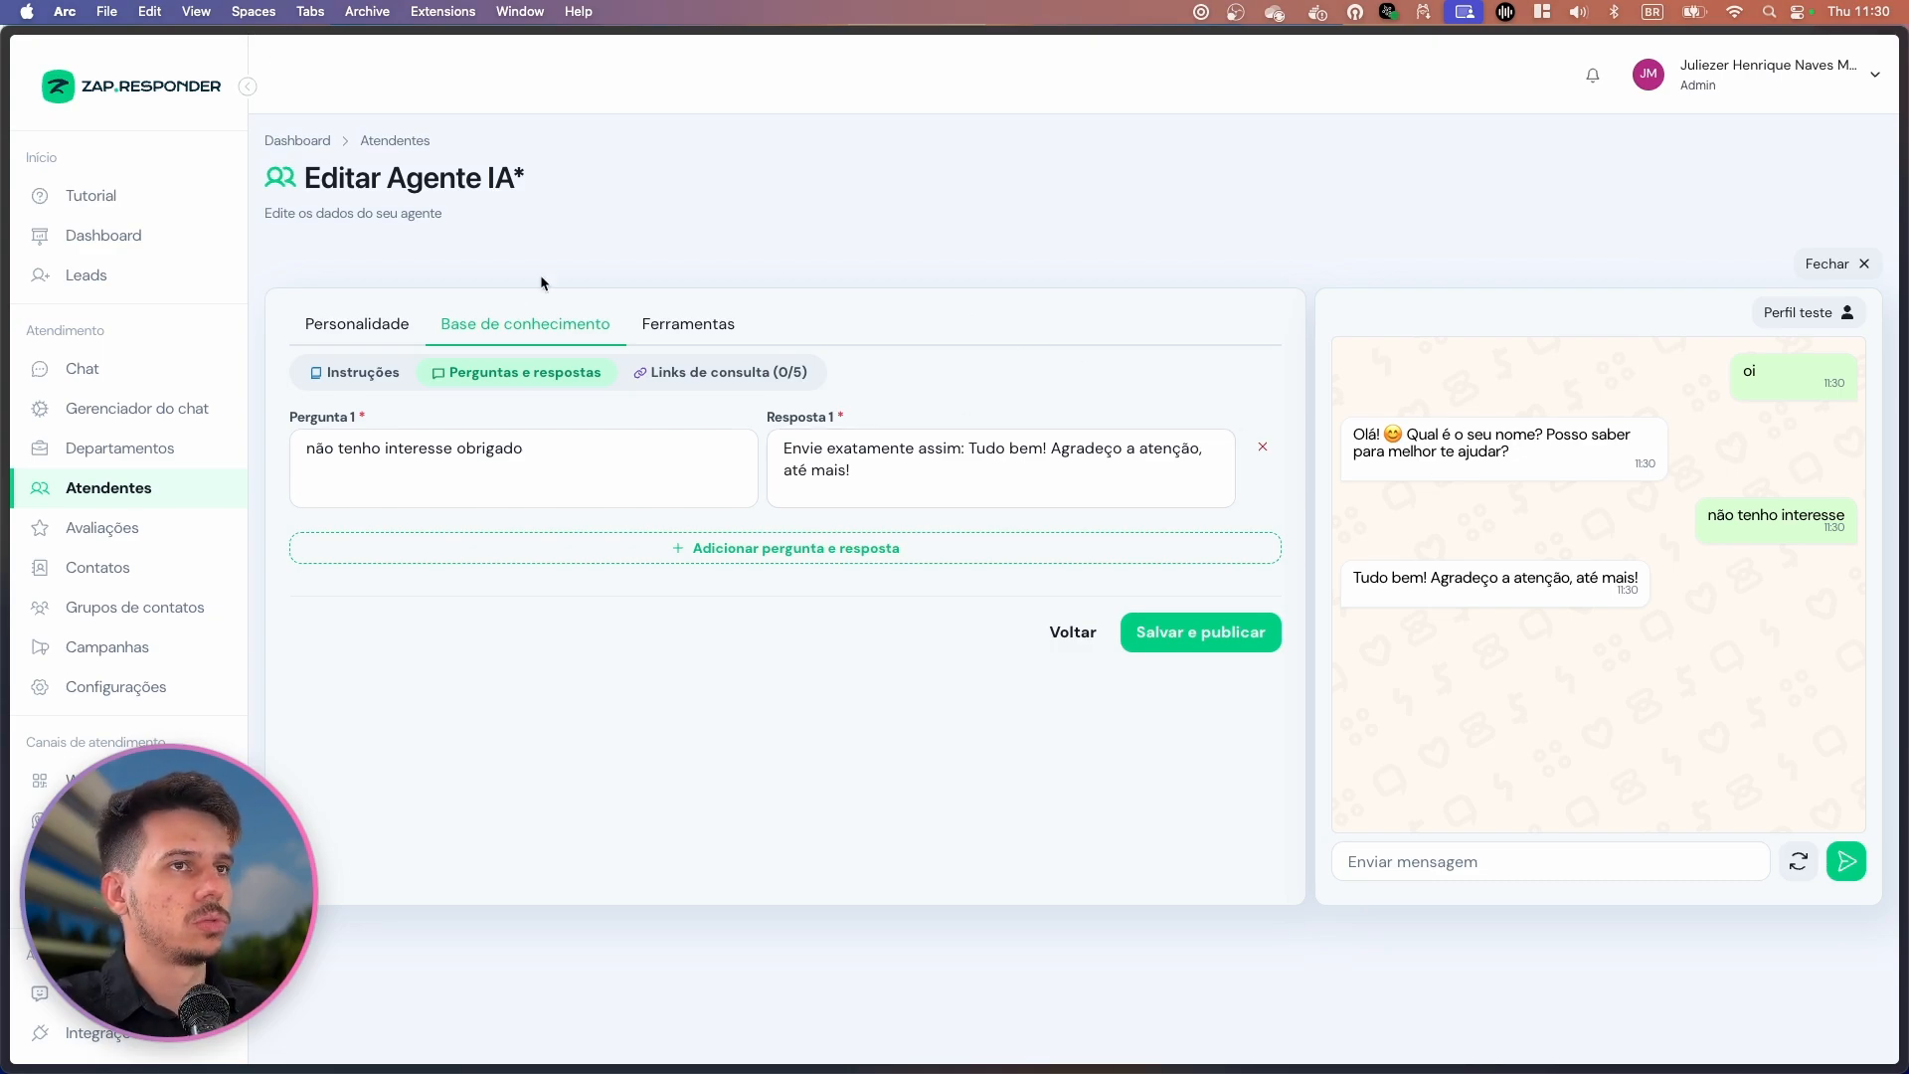
pyautogui.click(344, 370)
pyautogui.click(526, 380)
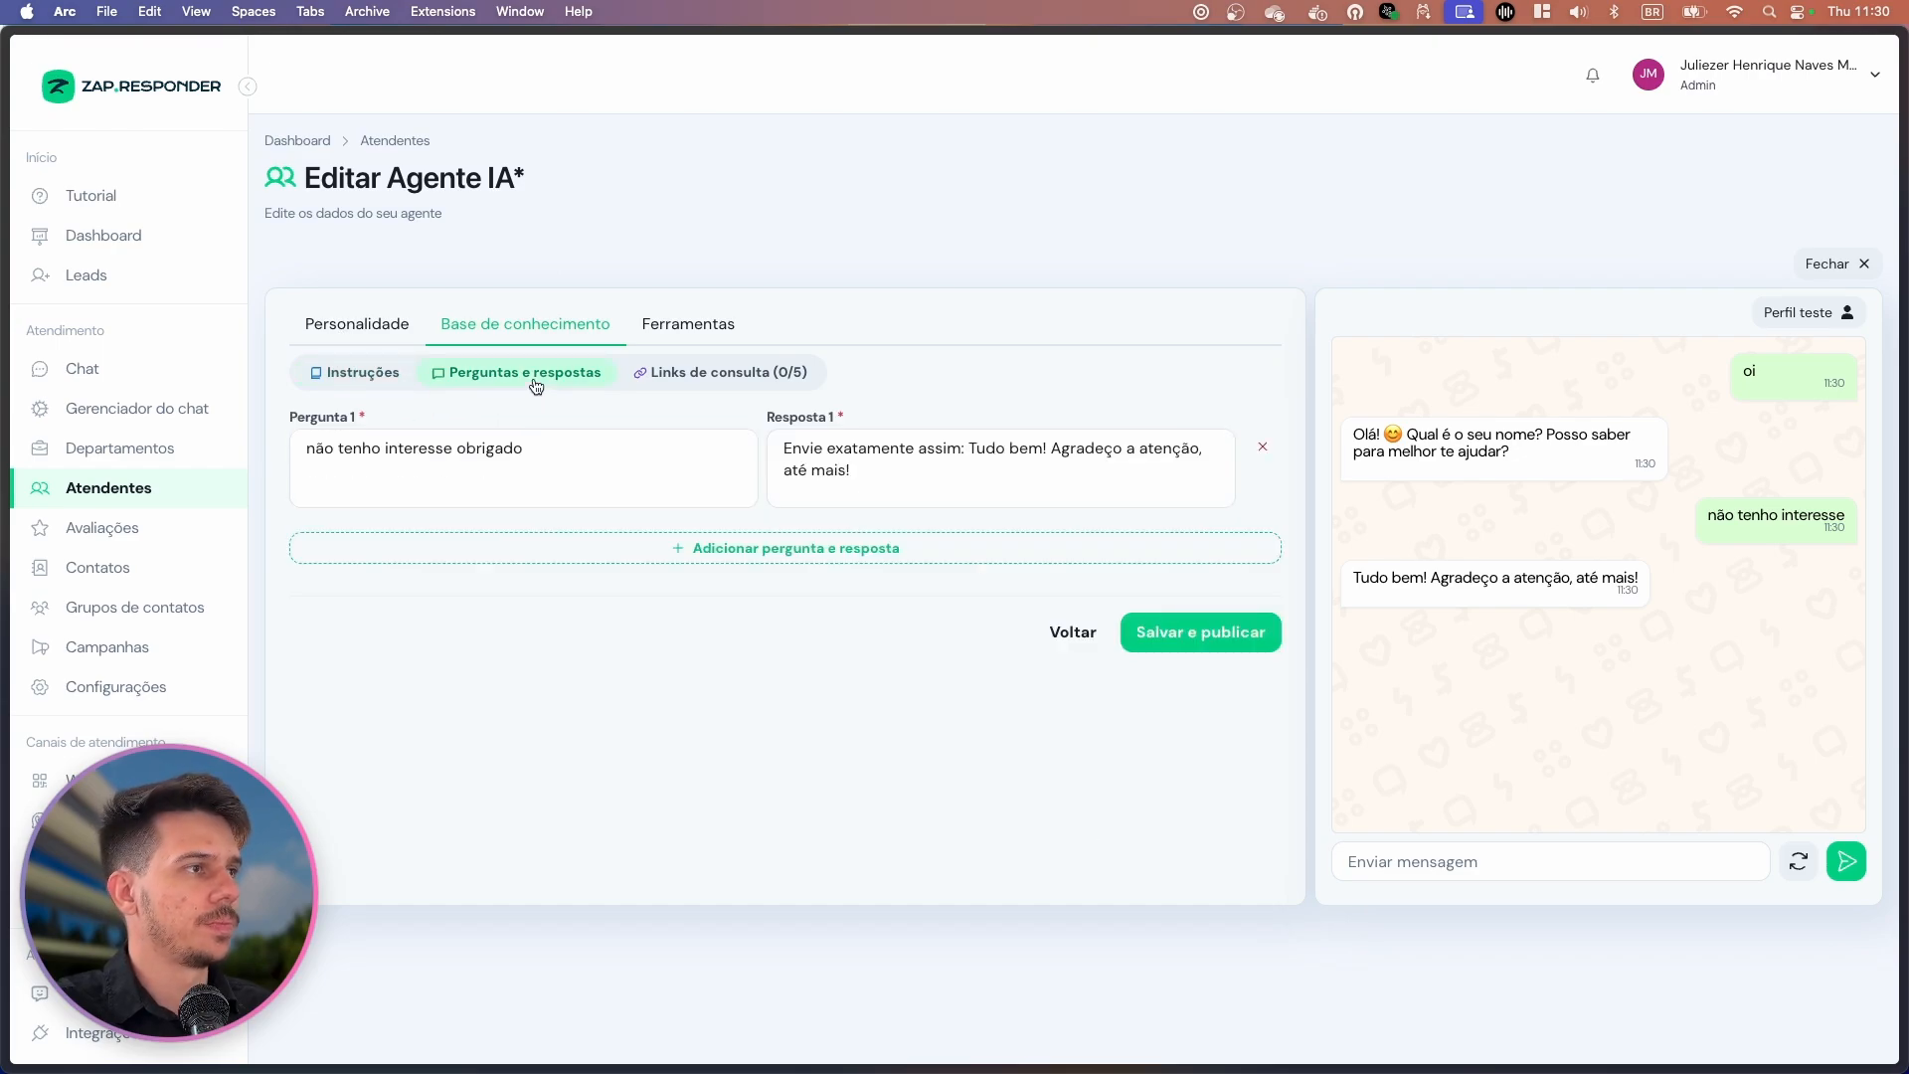
pyautogui.click(1628, 857)
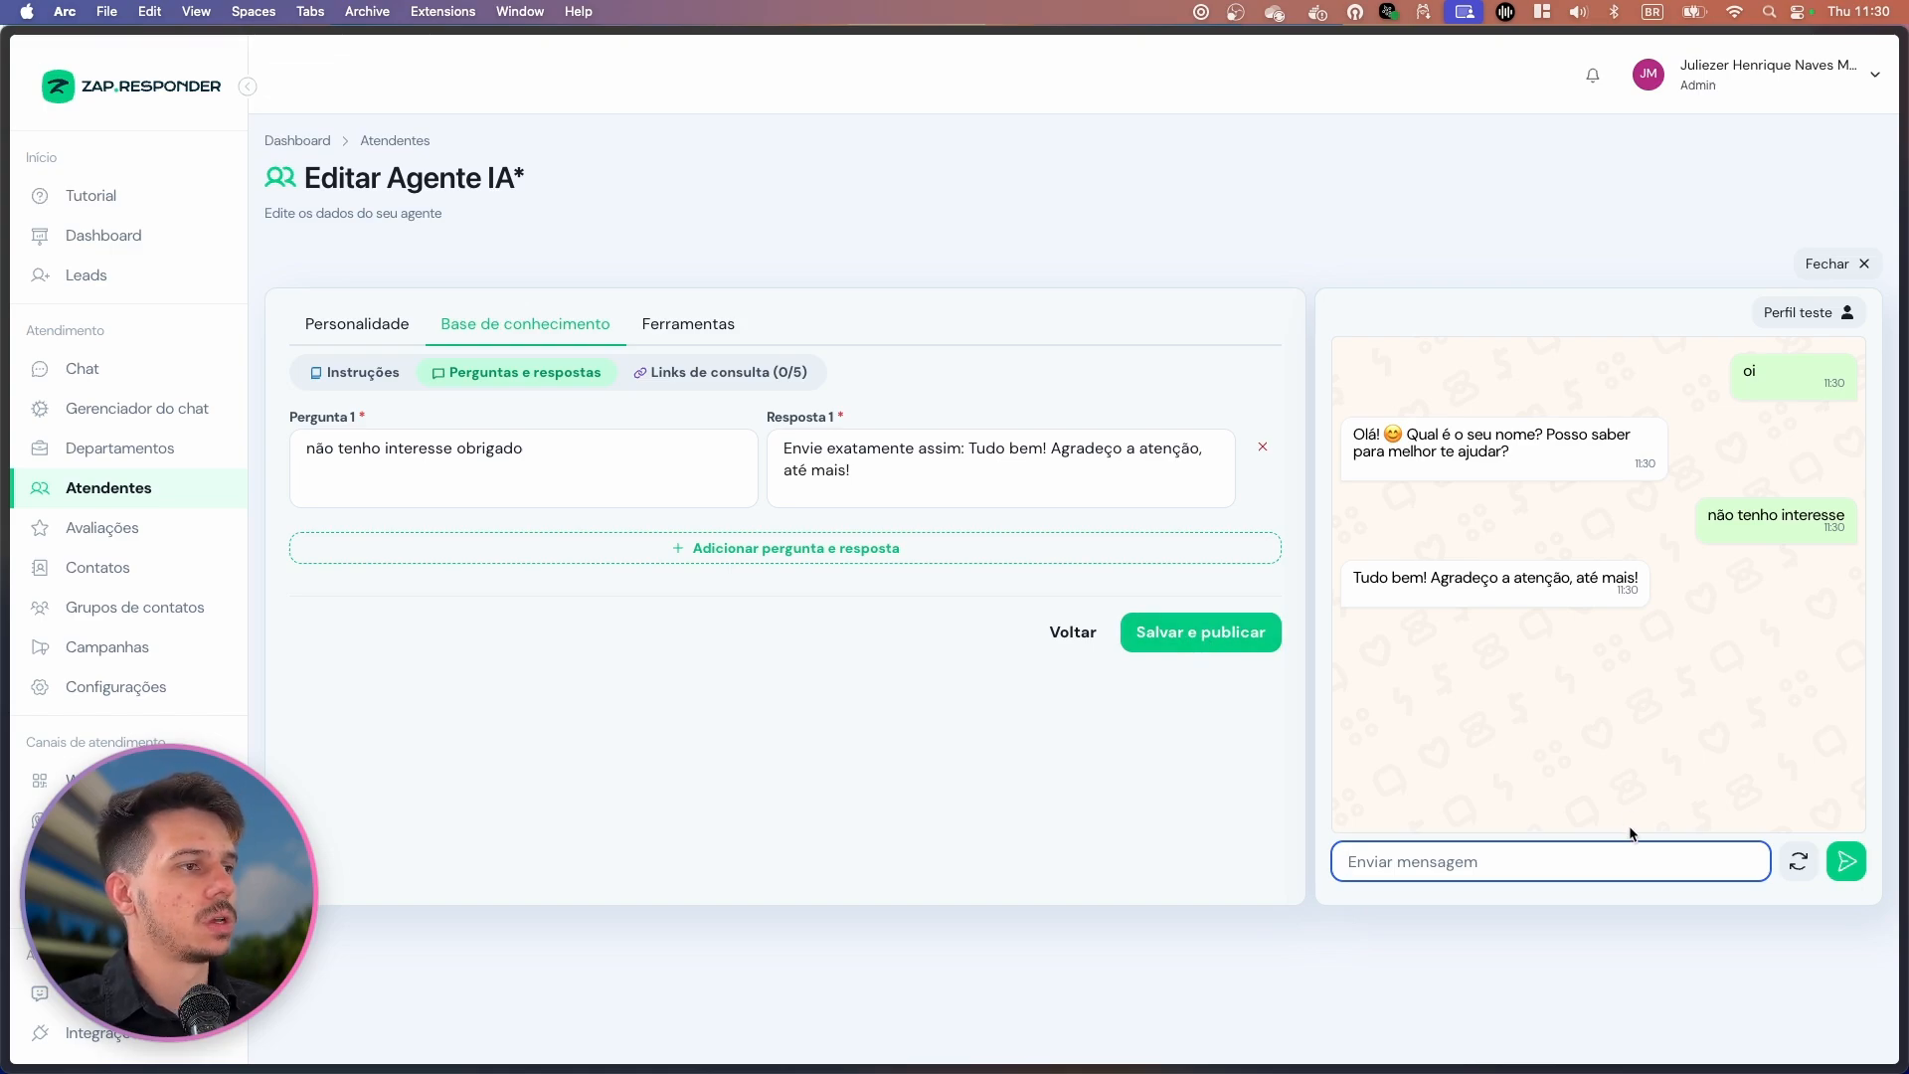
pyautogui.click(1652, 696)
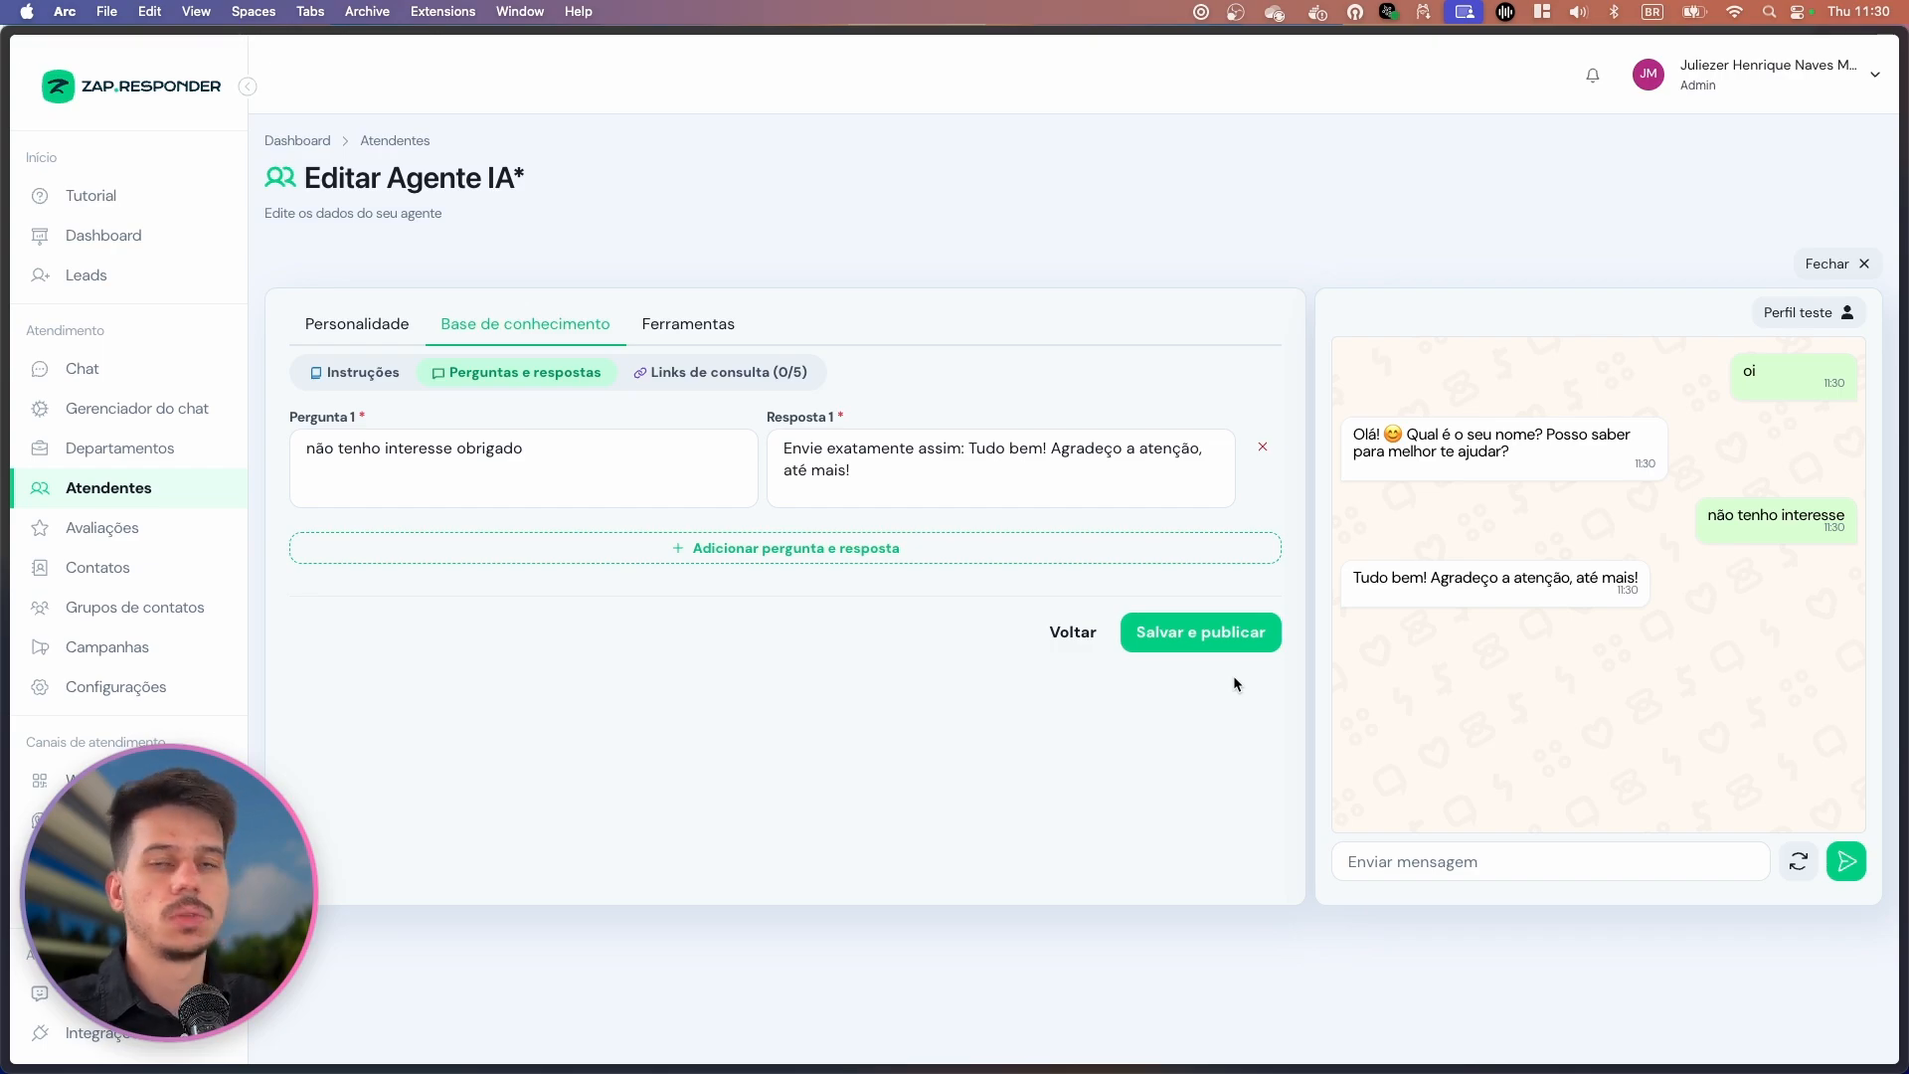
pyautogui.click(1542, 856)
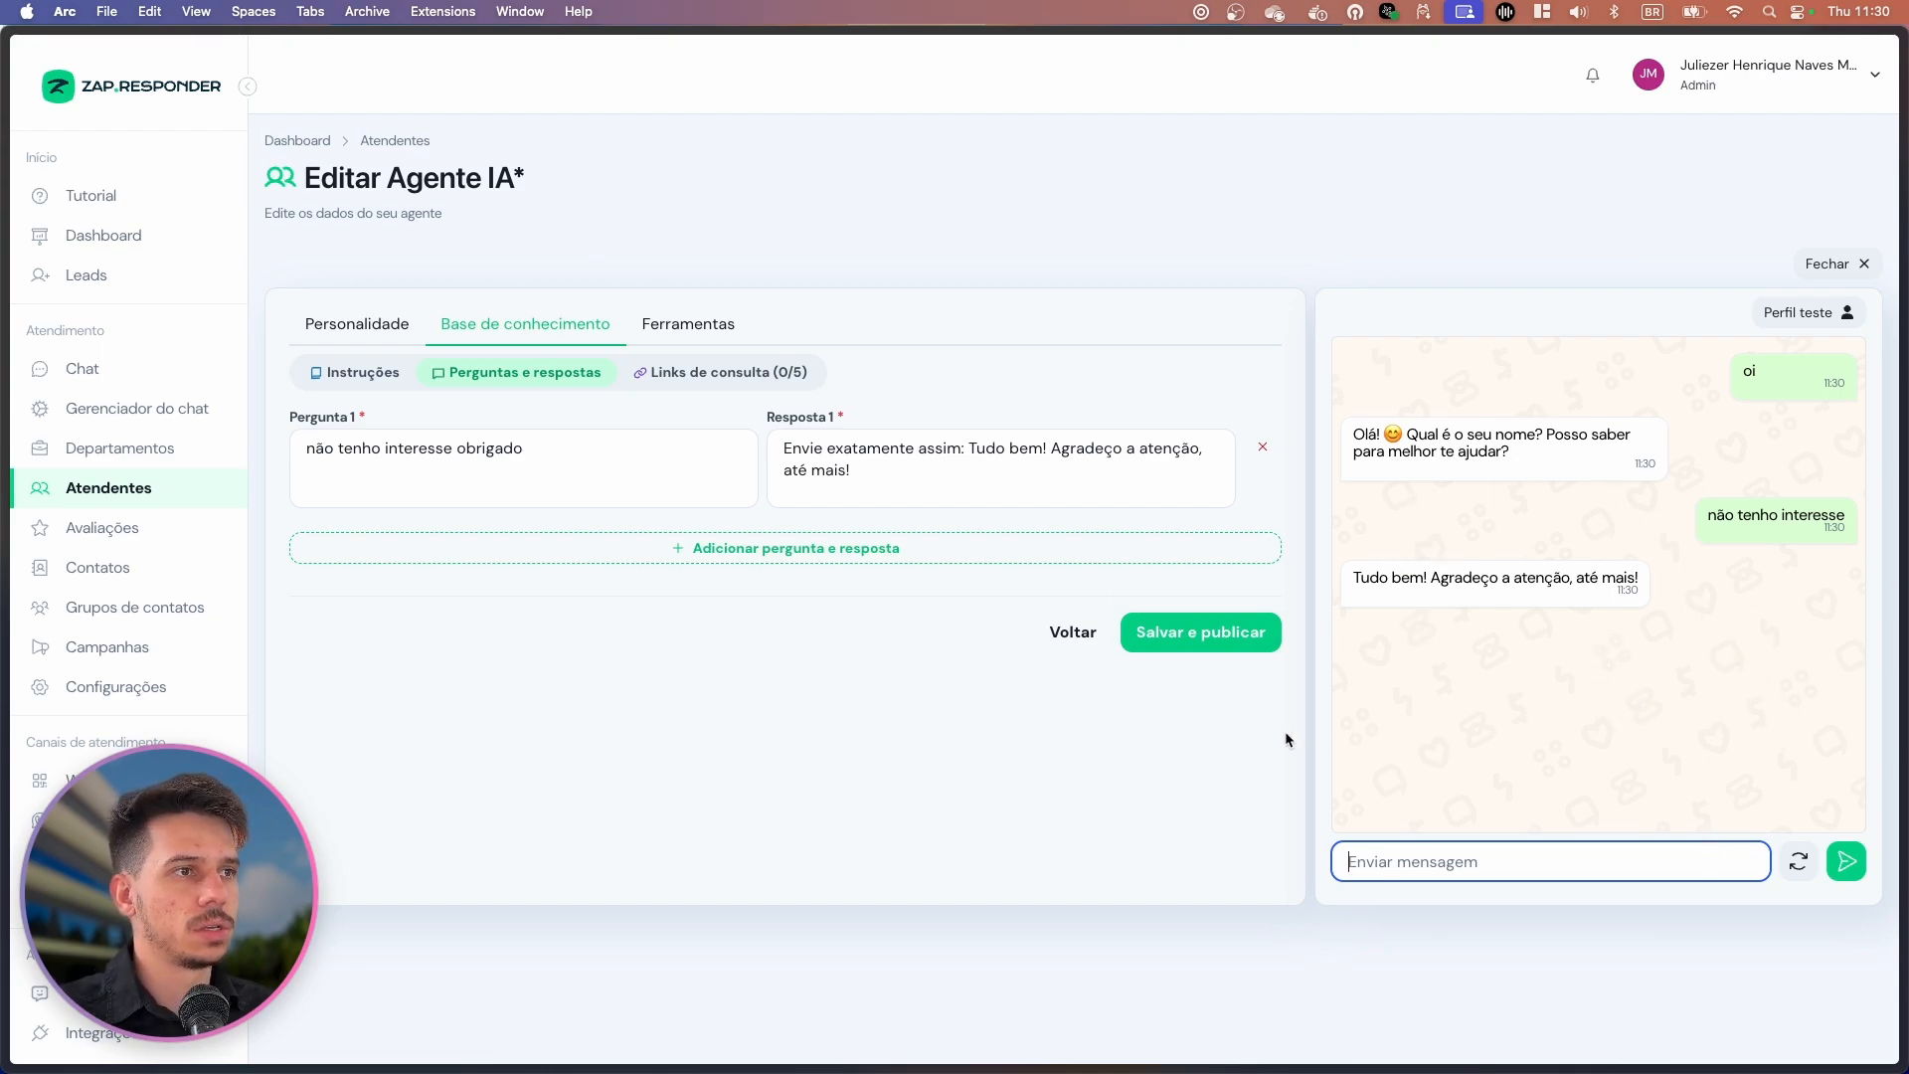
# Save and publish the AI agent.
pyautogui.click(1238, 638)
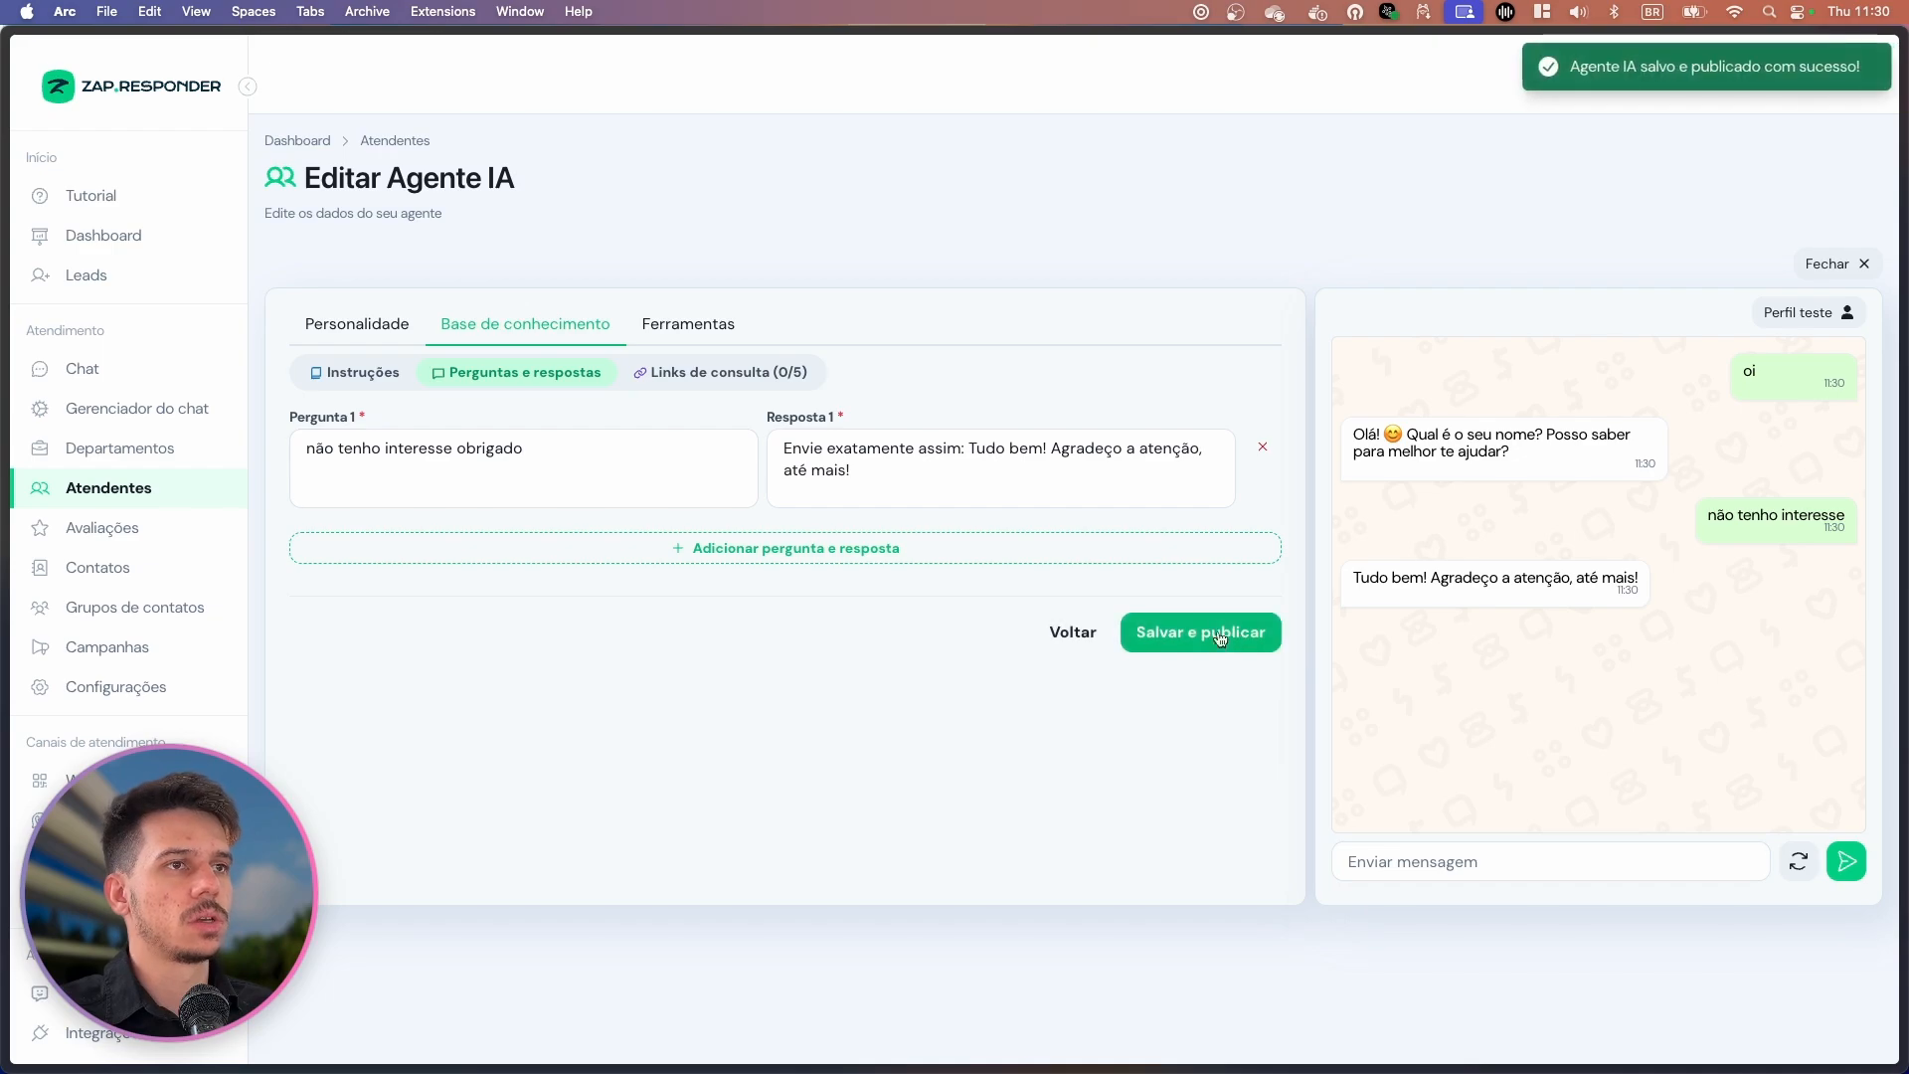
# Review the published agent's tools and personality settings, checking the chat inbox in between.
pyautogui.click(686, 334)
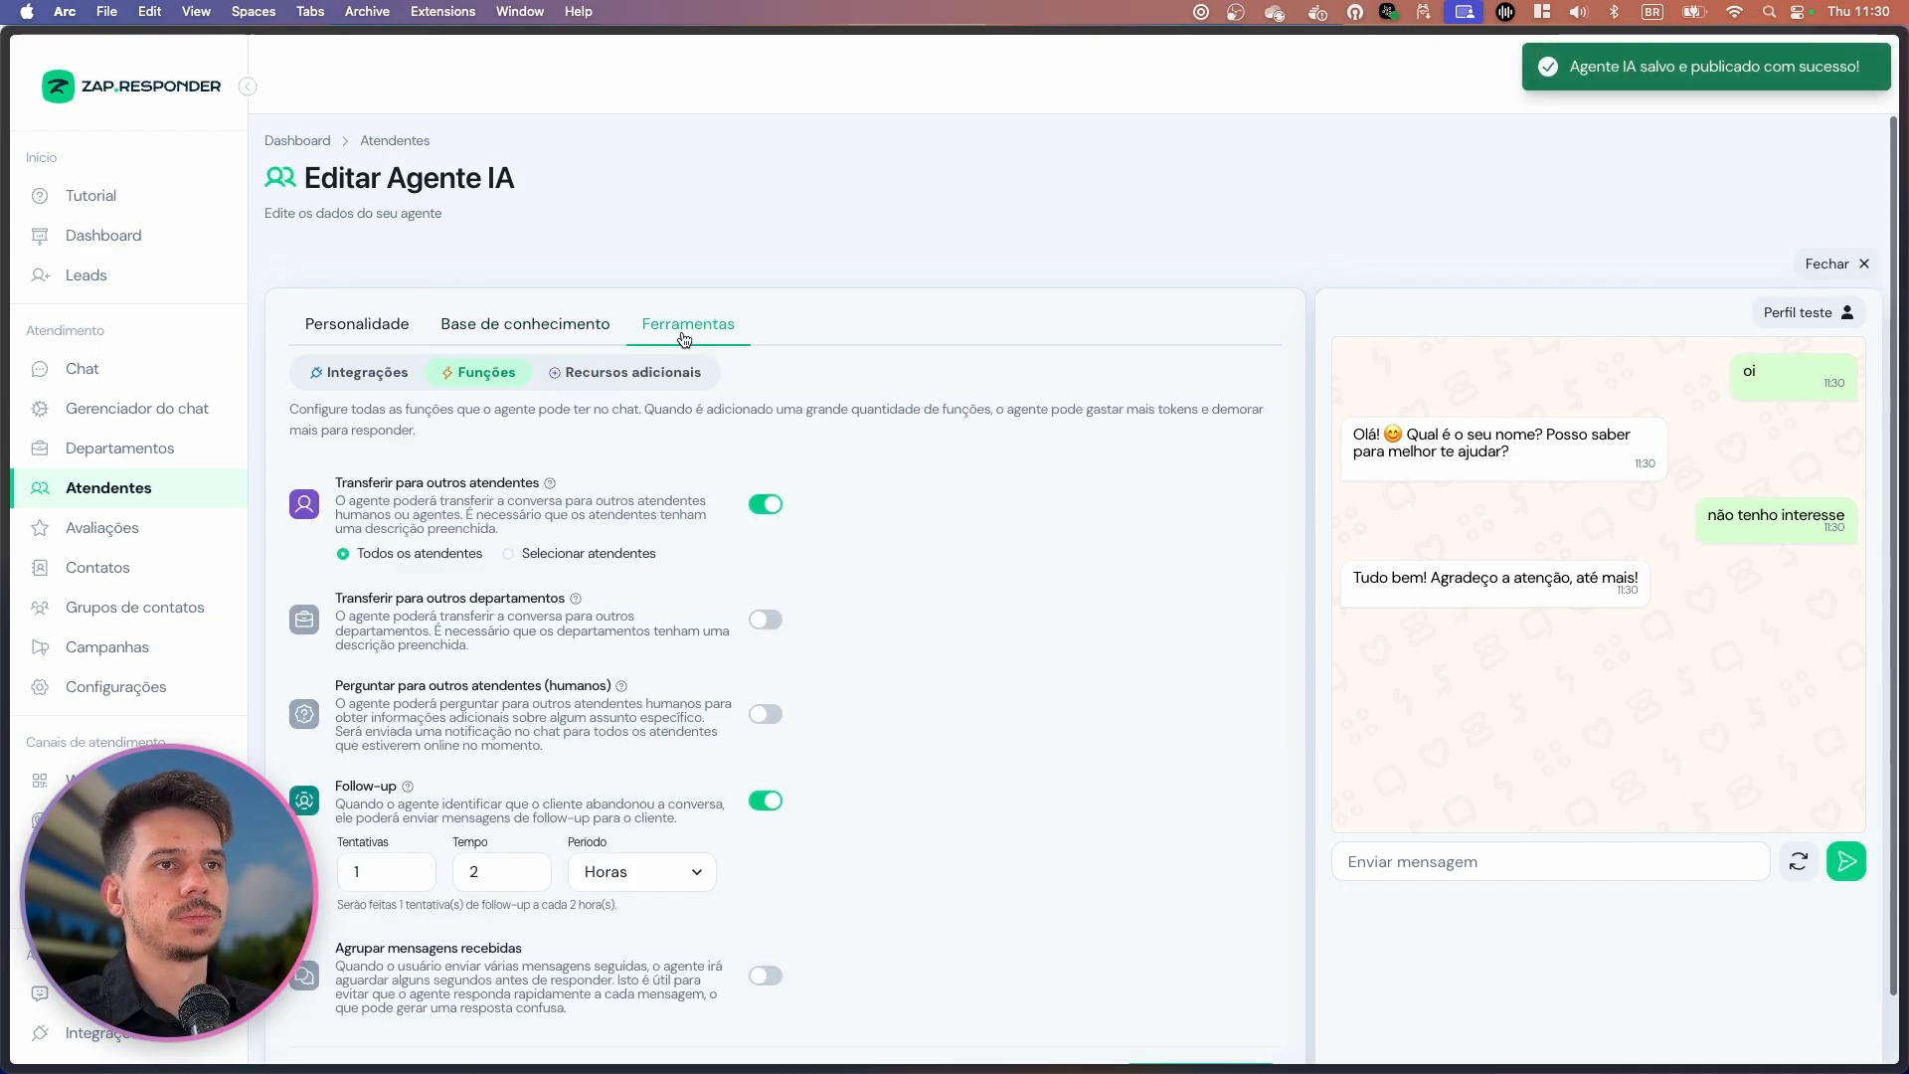
pyautogui.click(366, 331)
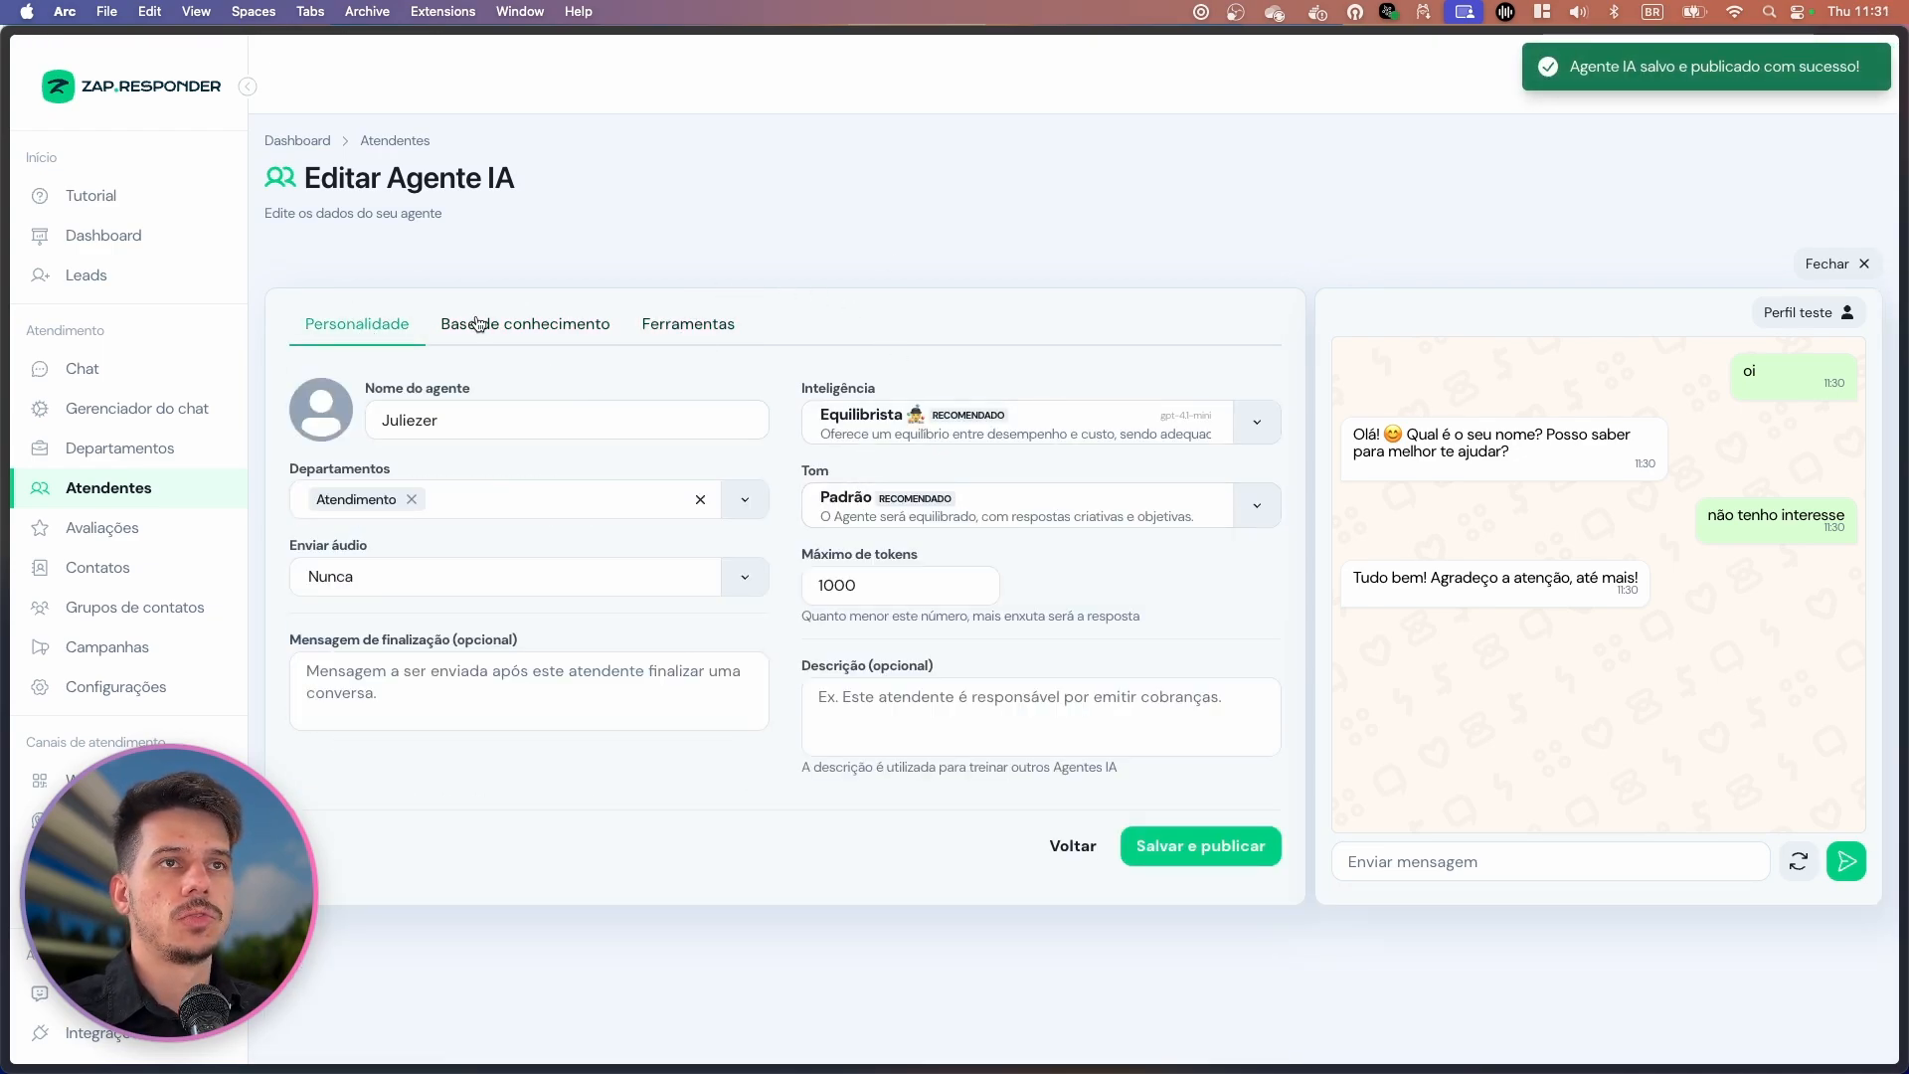
pyautogui.click(1082, 850)
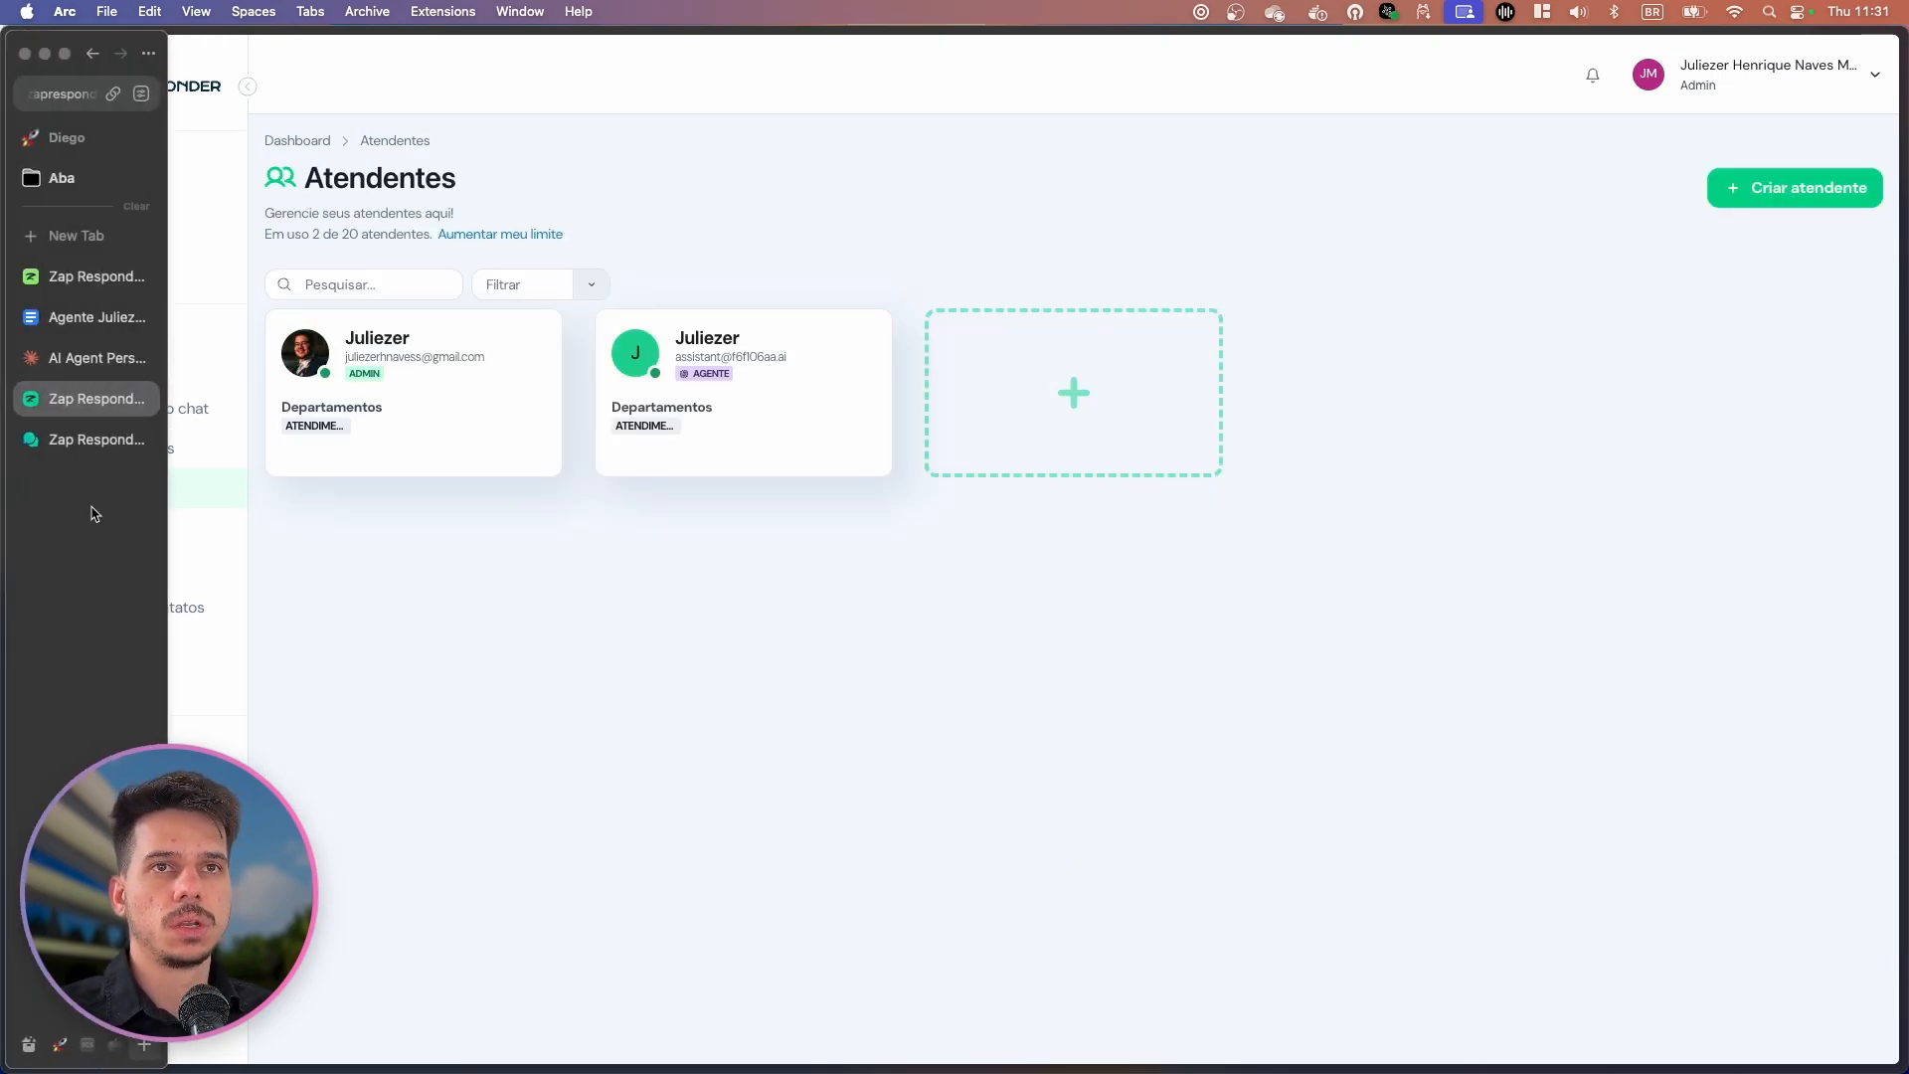
pyautogui.click(100, 367)
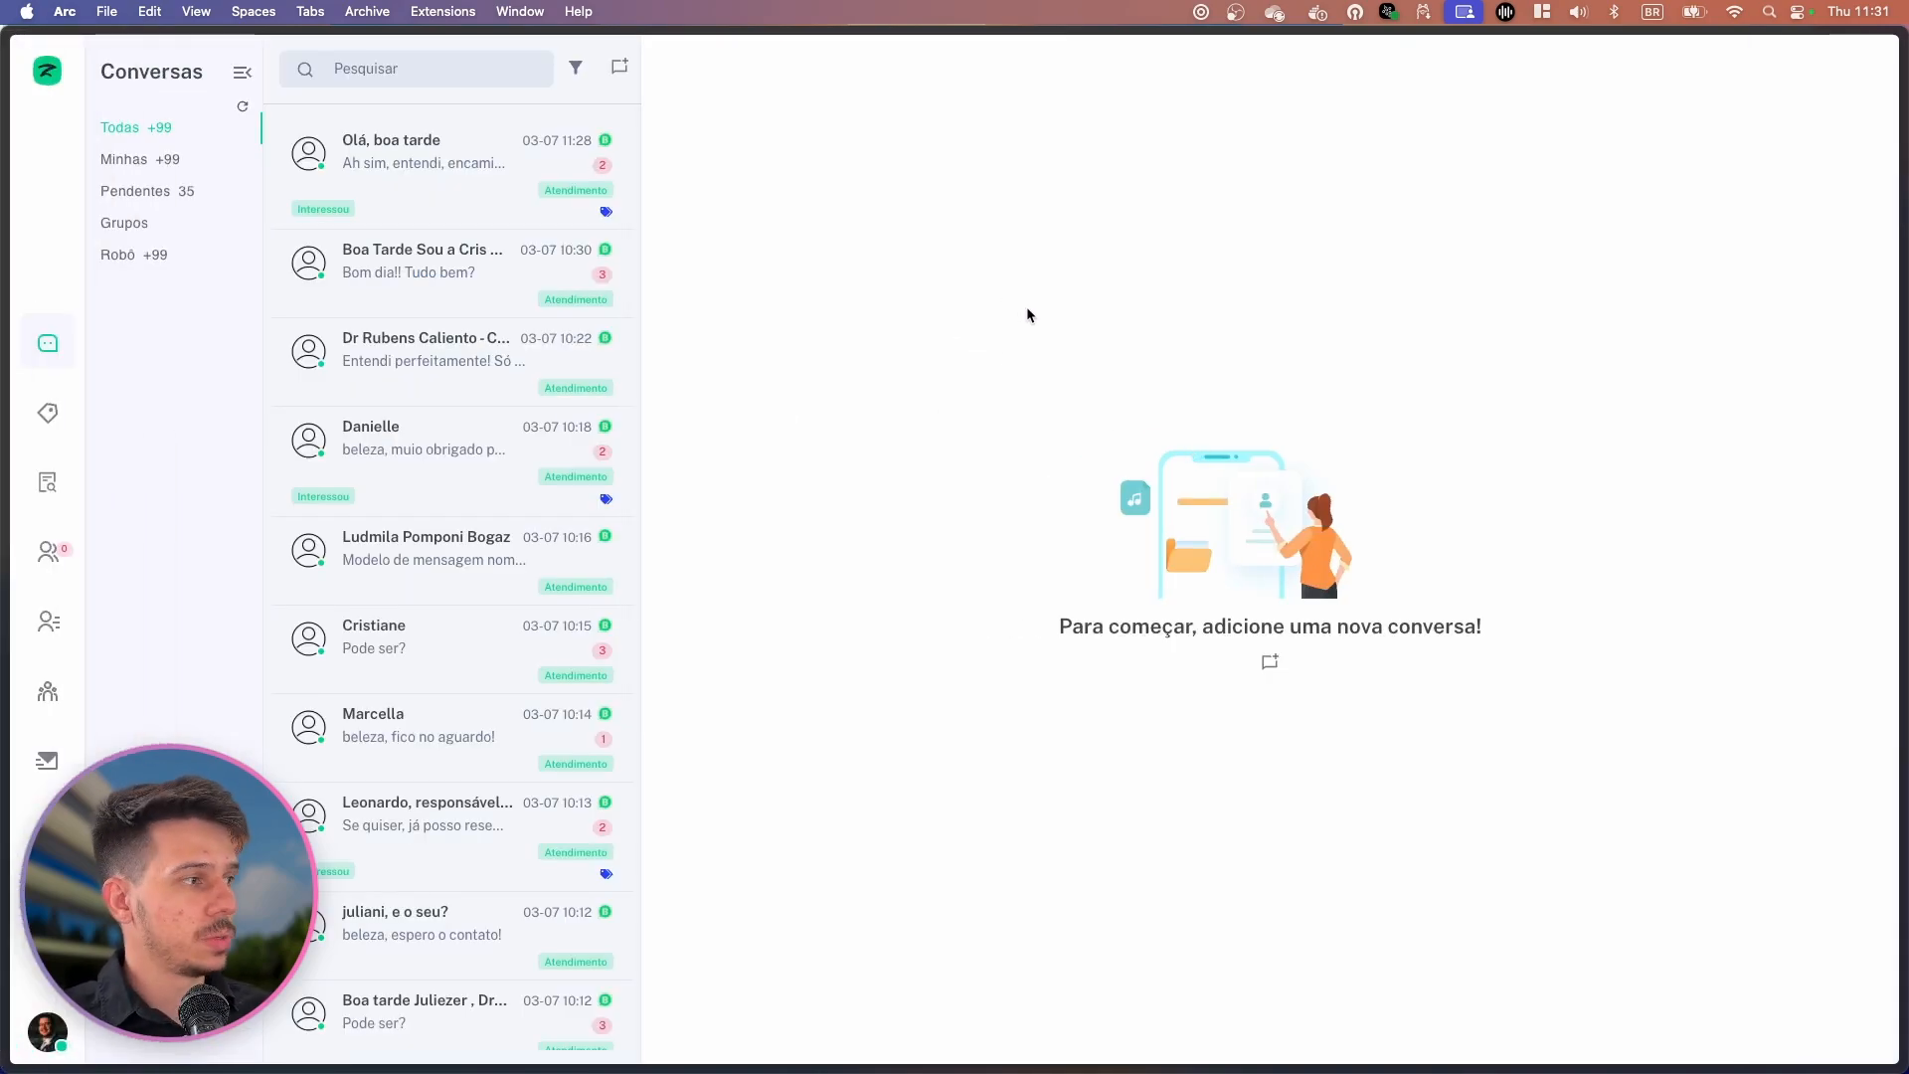
pyautogui.moveTo(12, 438)
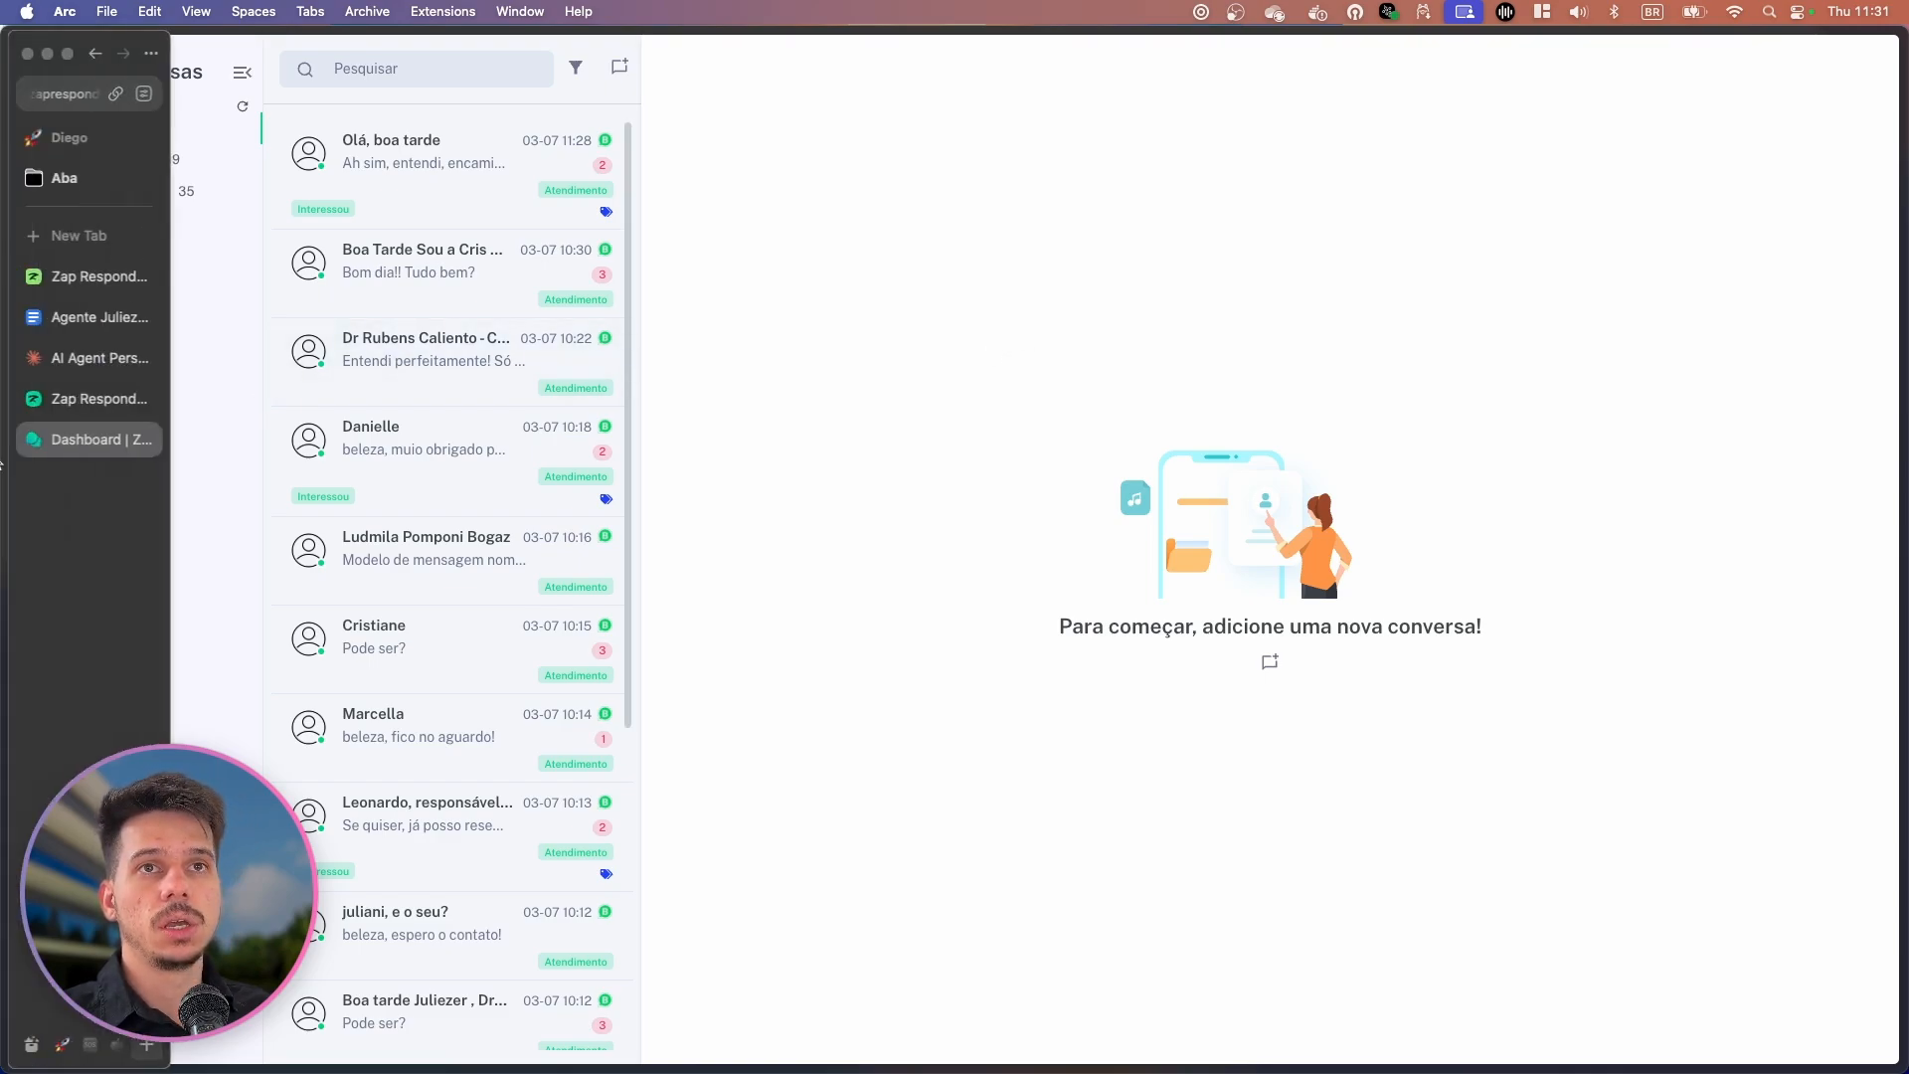
pyautogui.click(70, 397)
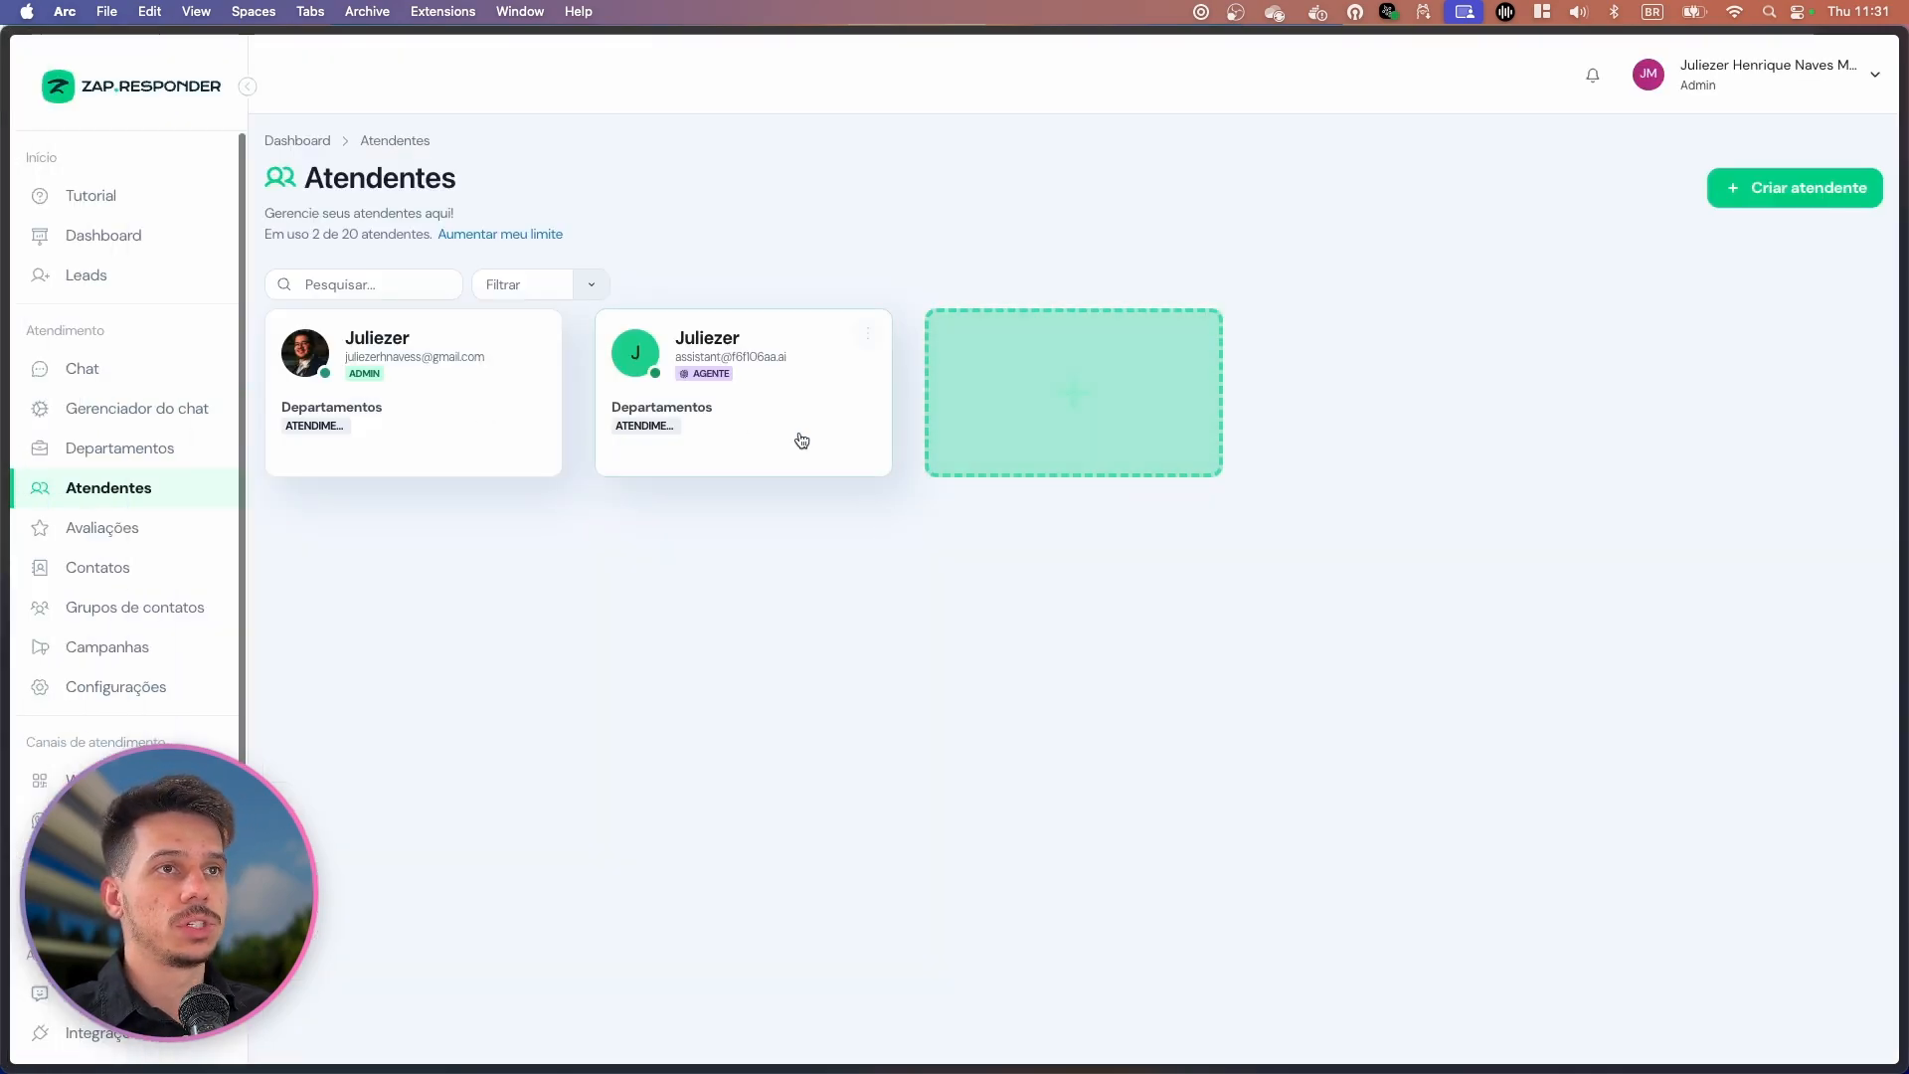
pyautogui.click(662, 430)
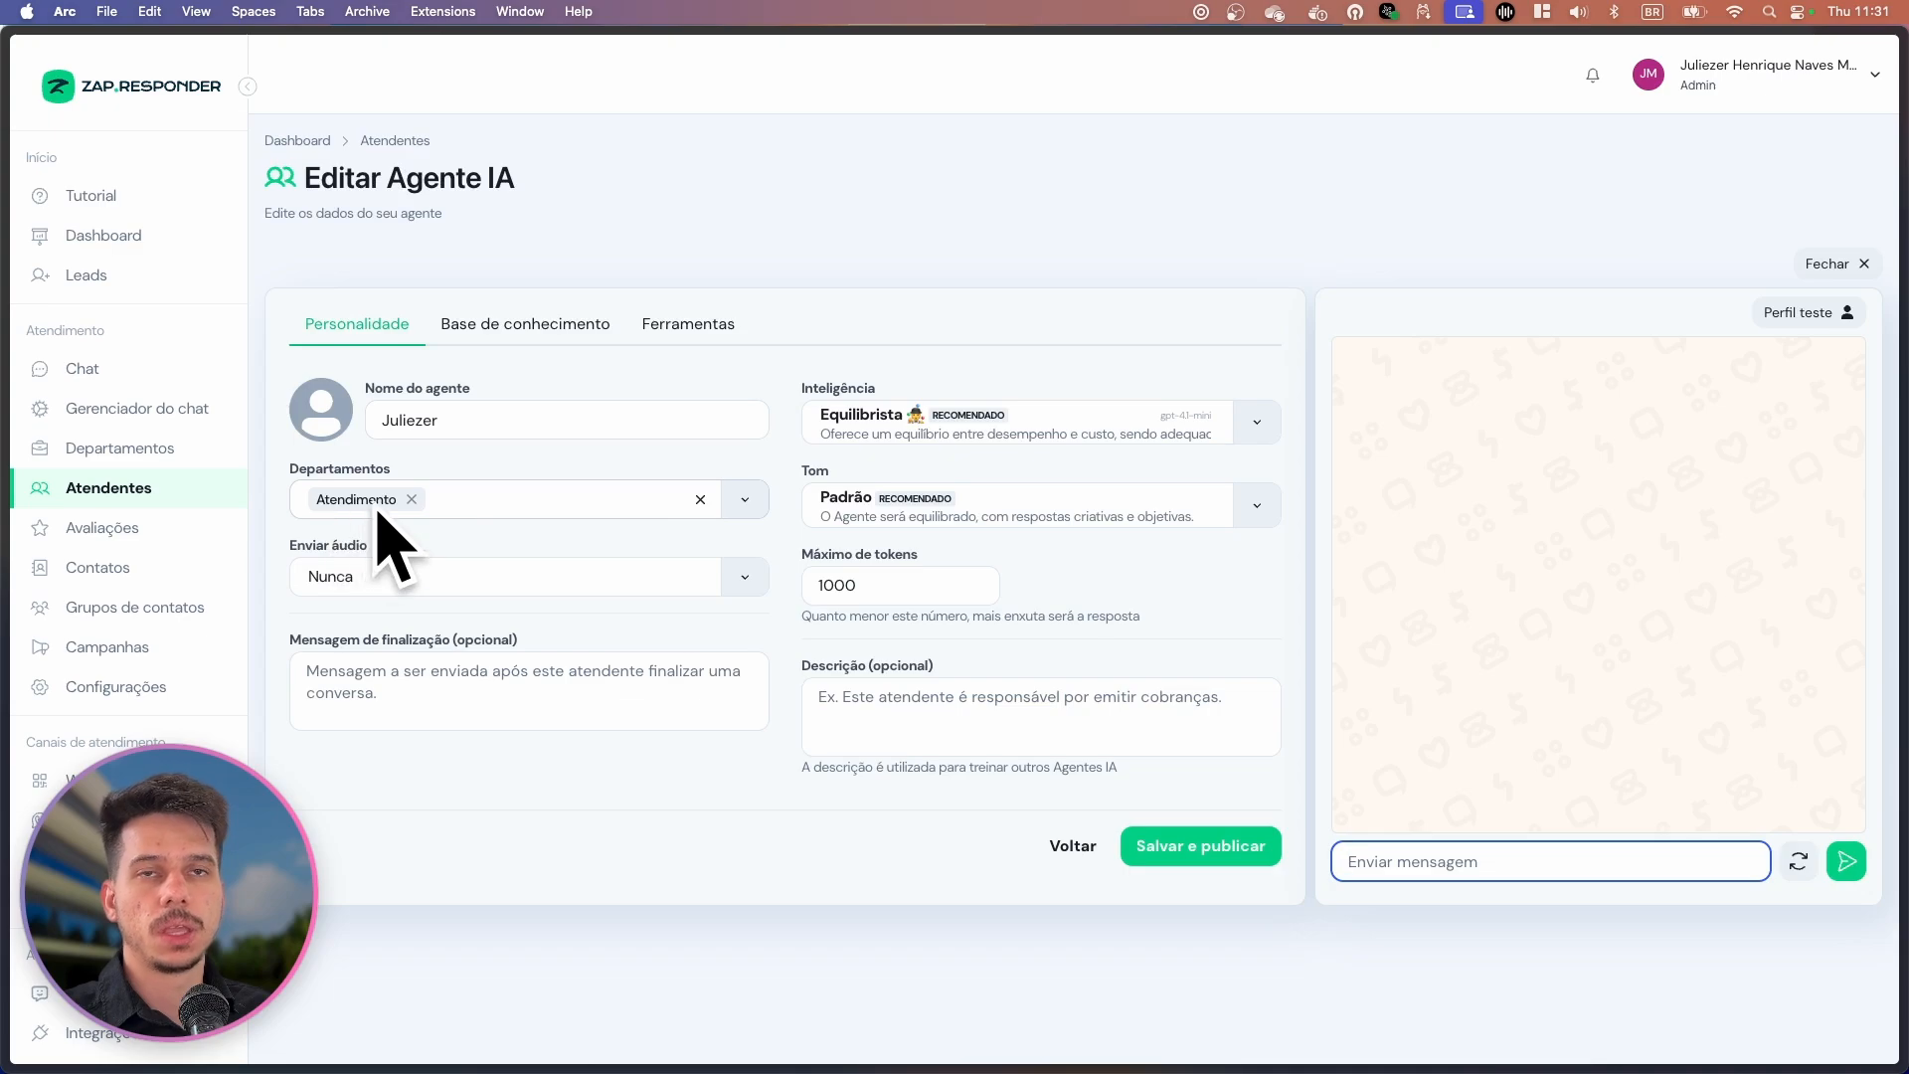
pyautogui.moveTo(6, 437)
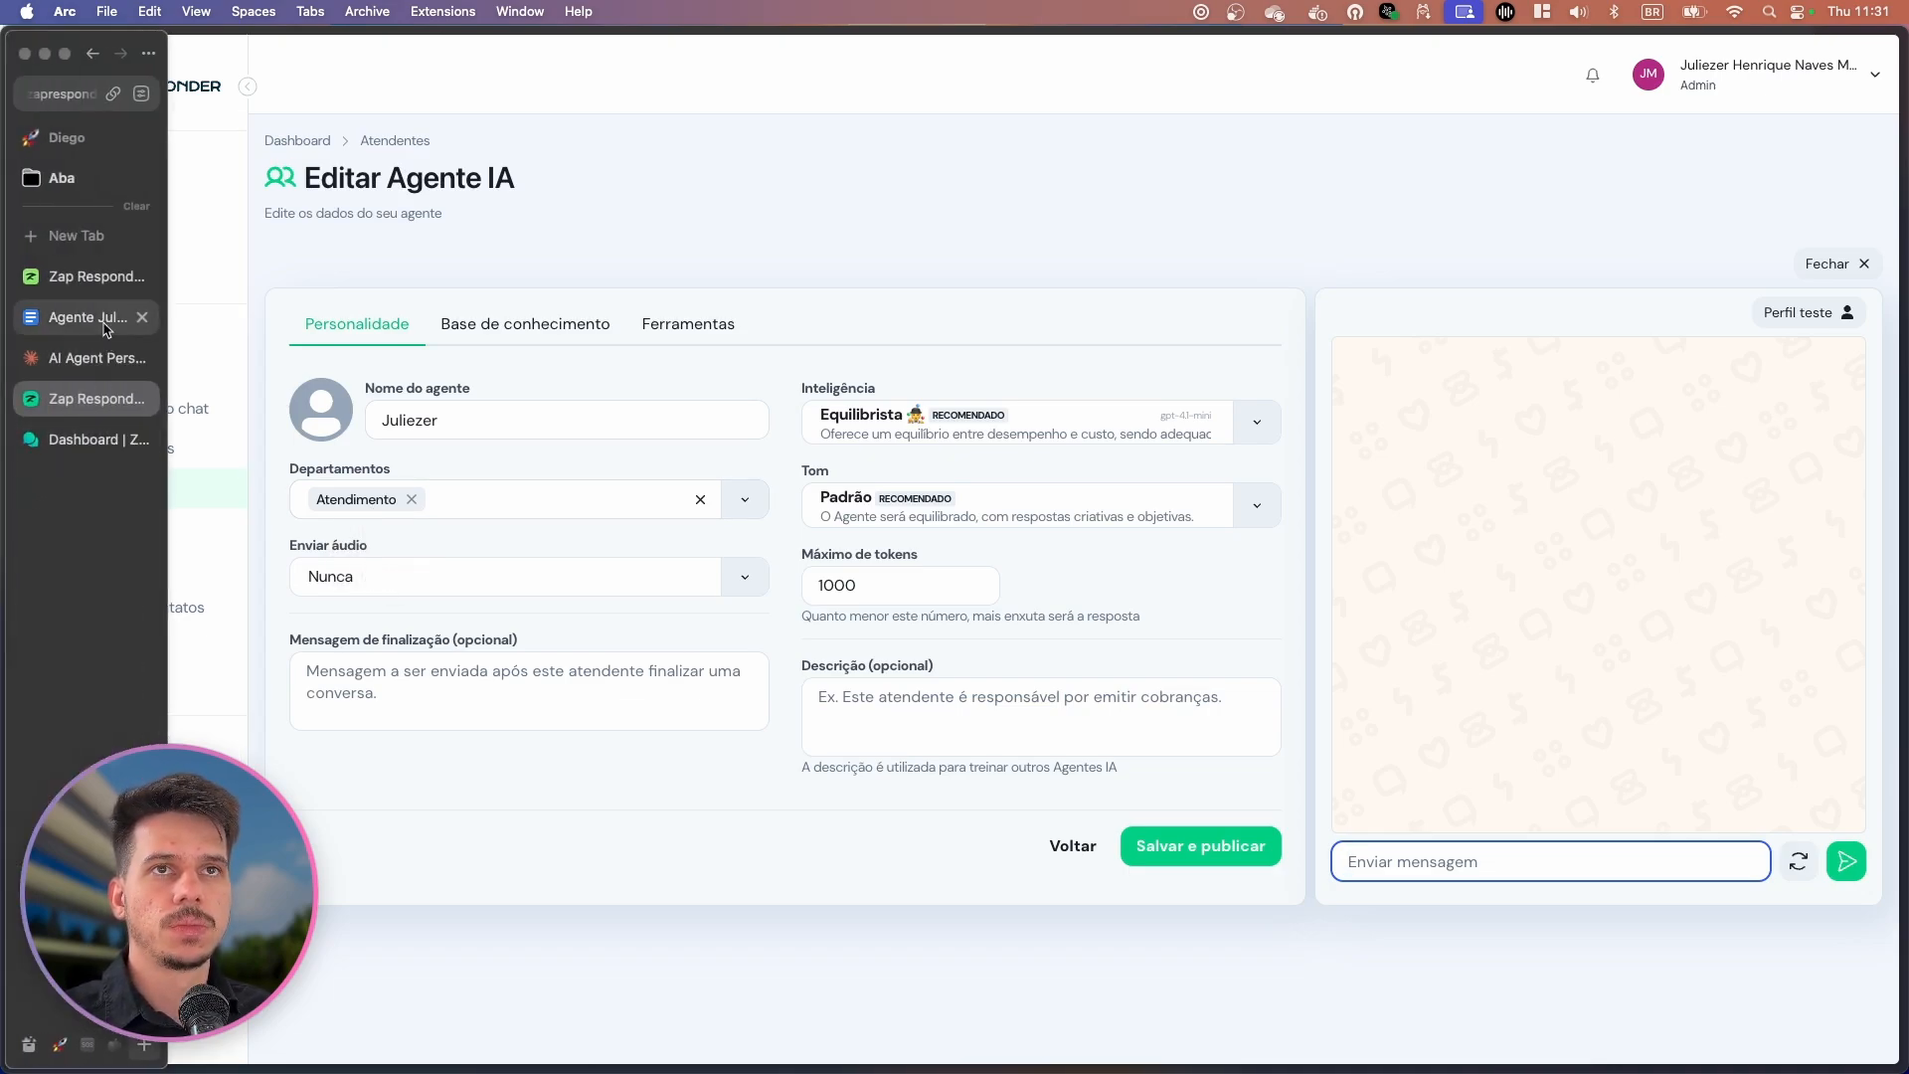
# Send "oi" from WhatsApp to the business number and open the incoming test conversation in the Zap Responder chat.
pyautogui.click(115, 438)
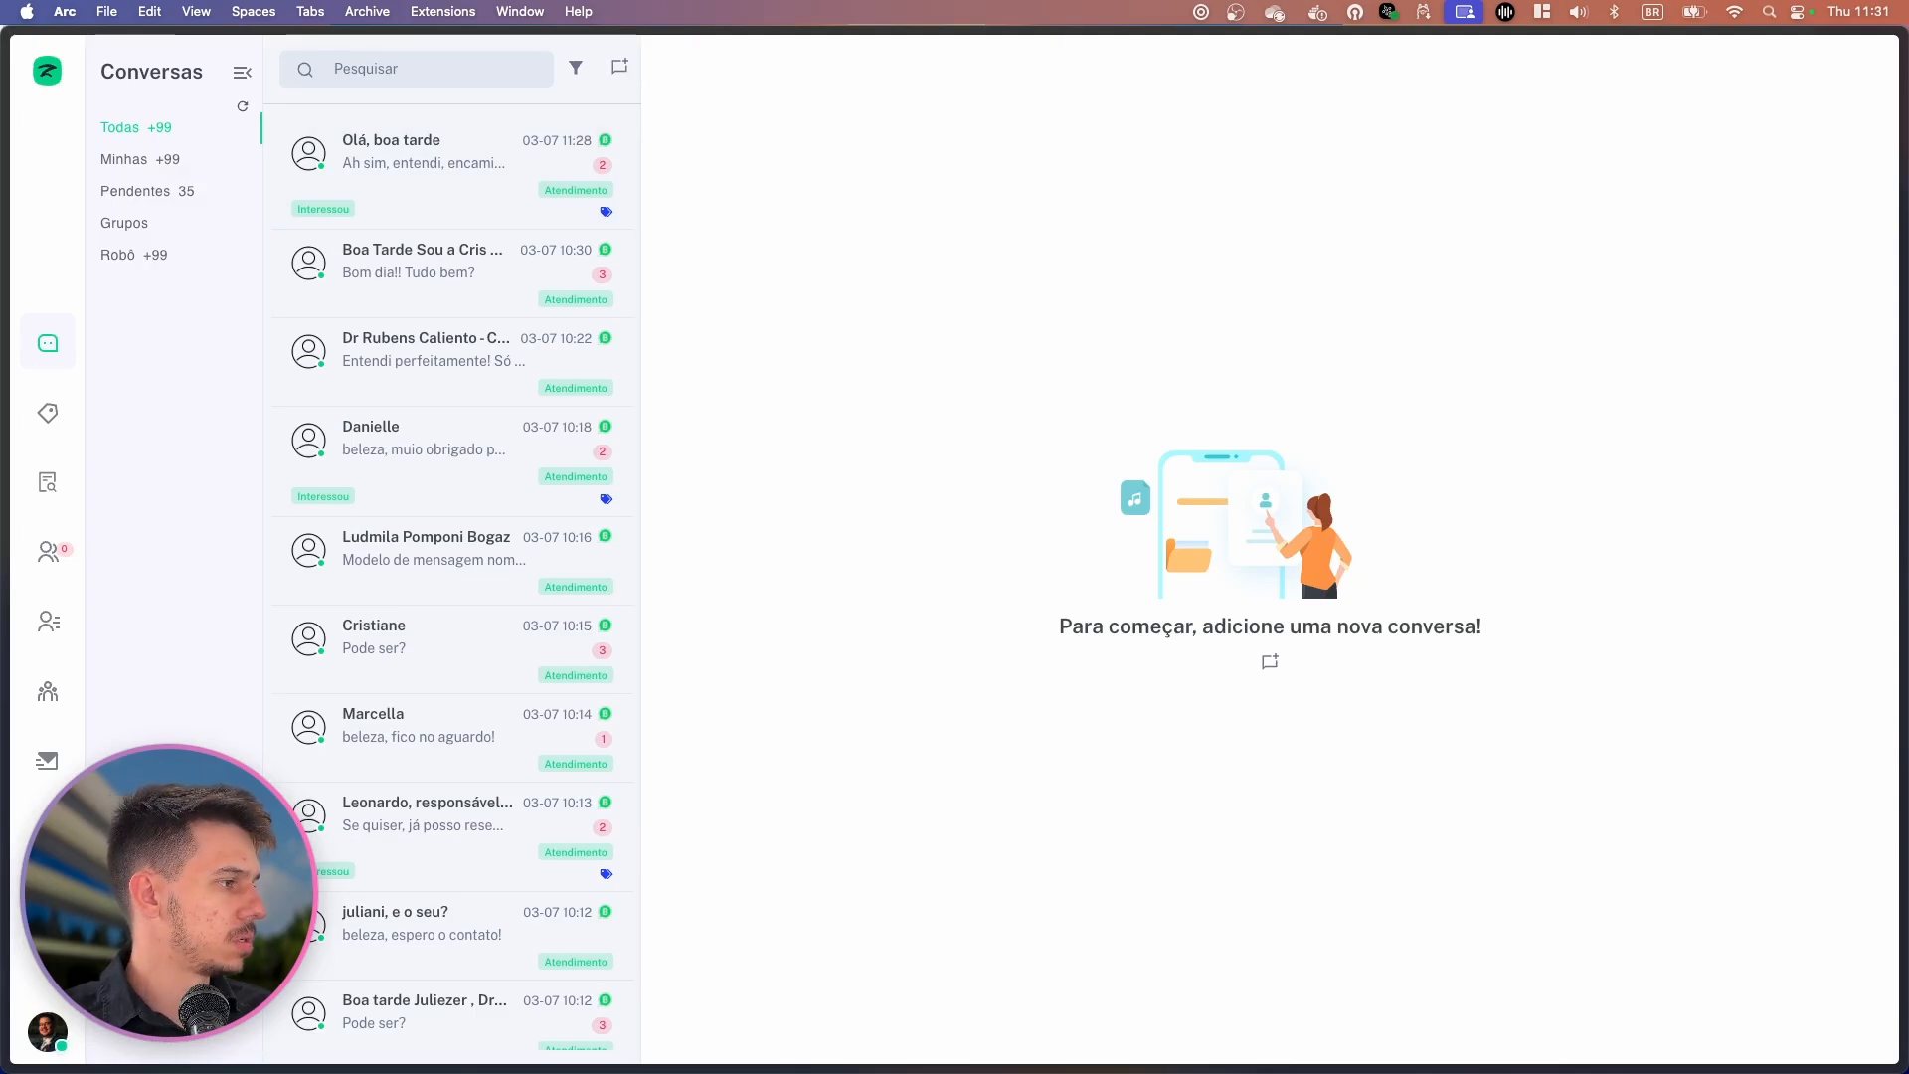
pyautogui.press('super+Tab')
pyautogui.click(360, 547)
pyautogui.write('oi')
pyautogui.press('Return')
pyautogui.click(881, 304)
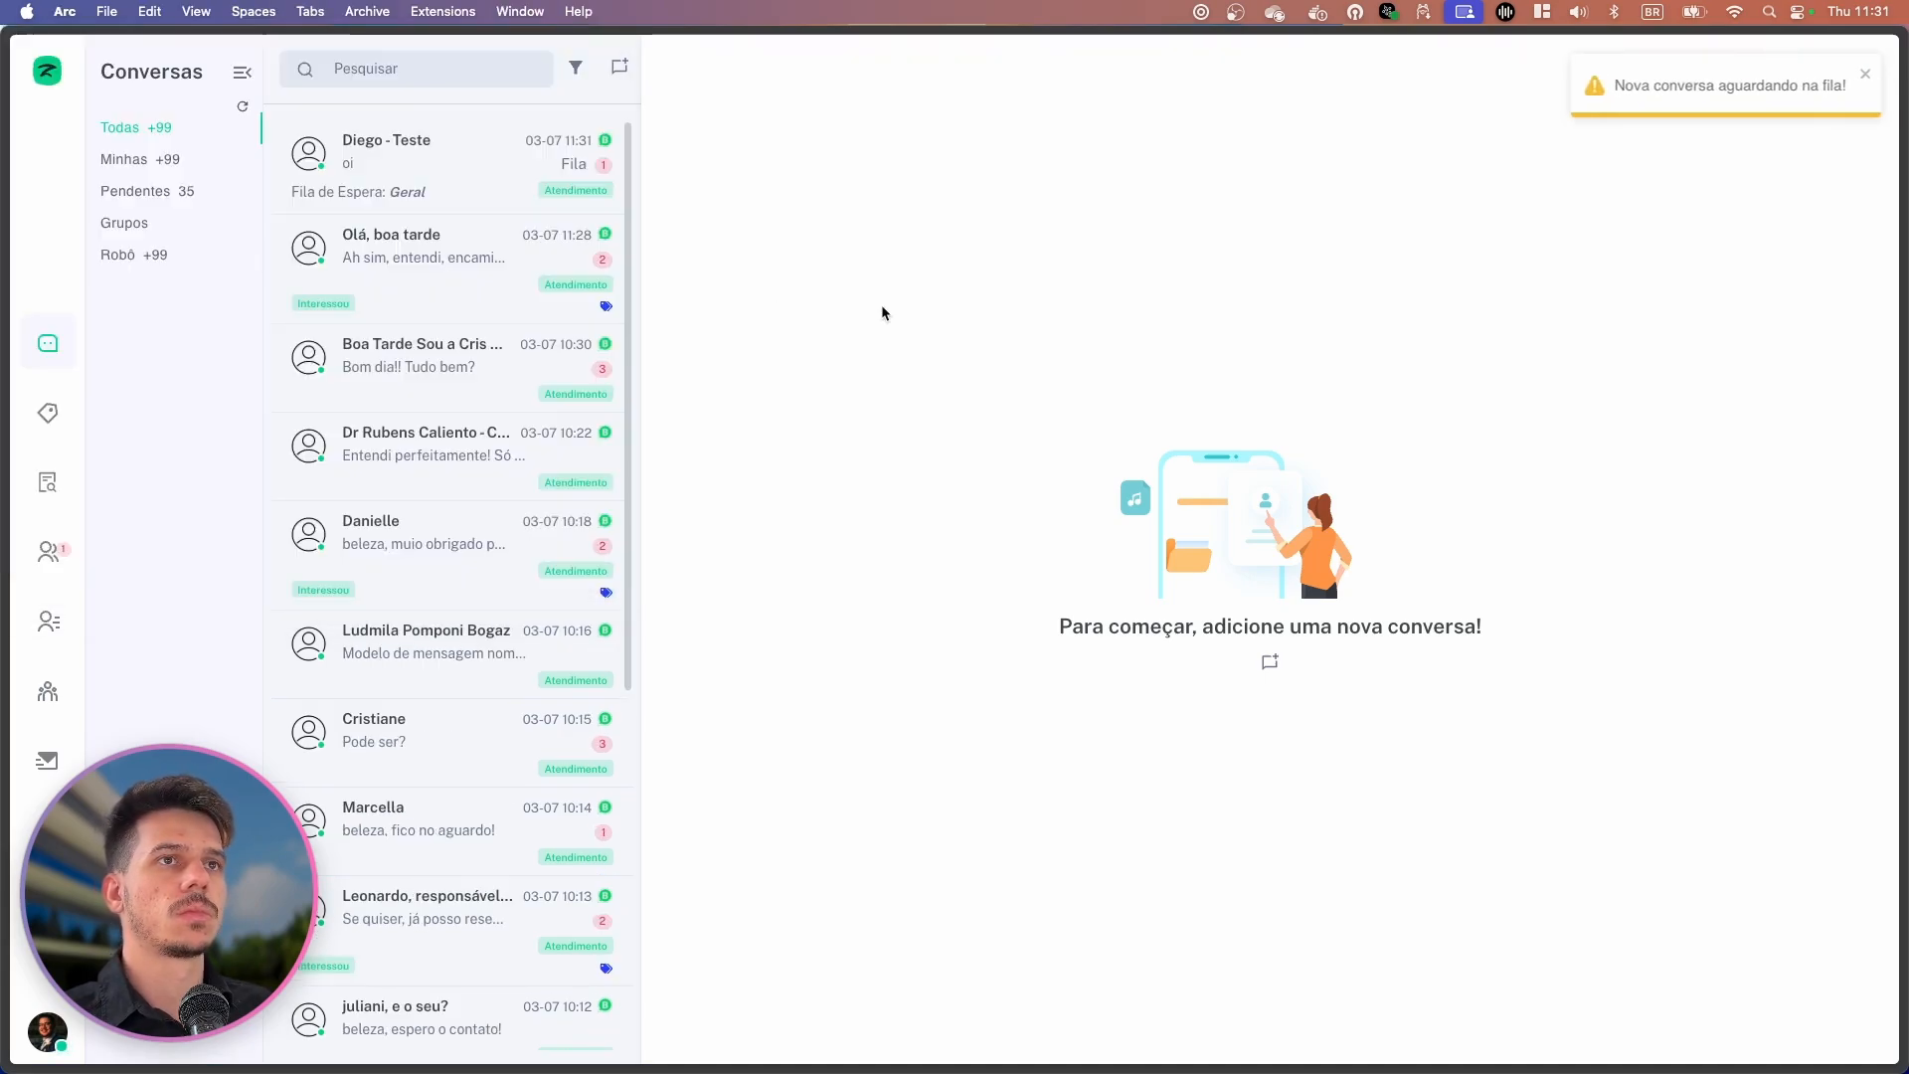
pyautogui.click(480, 189)
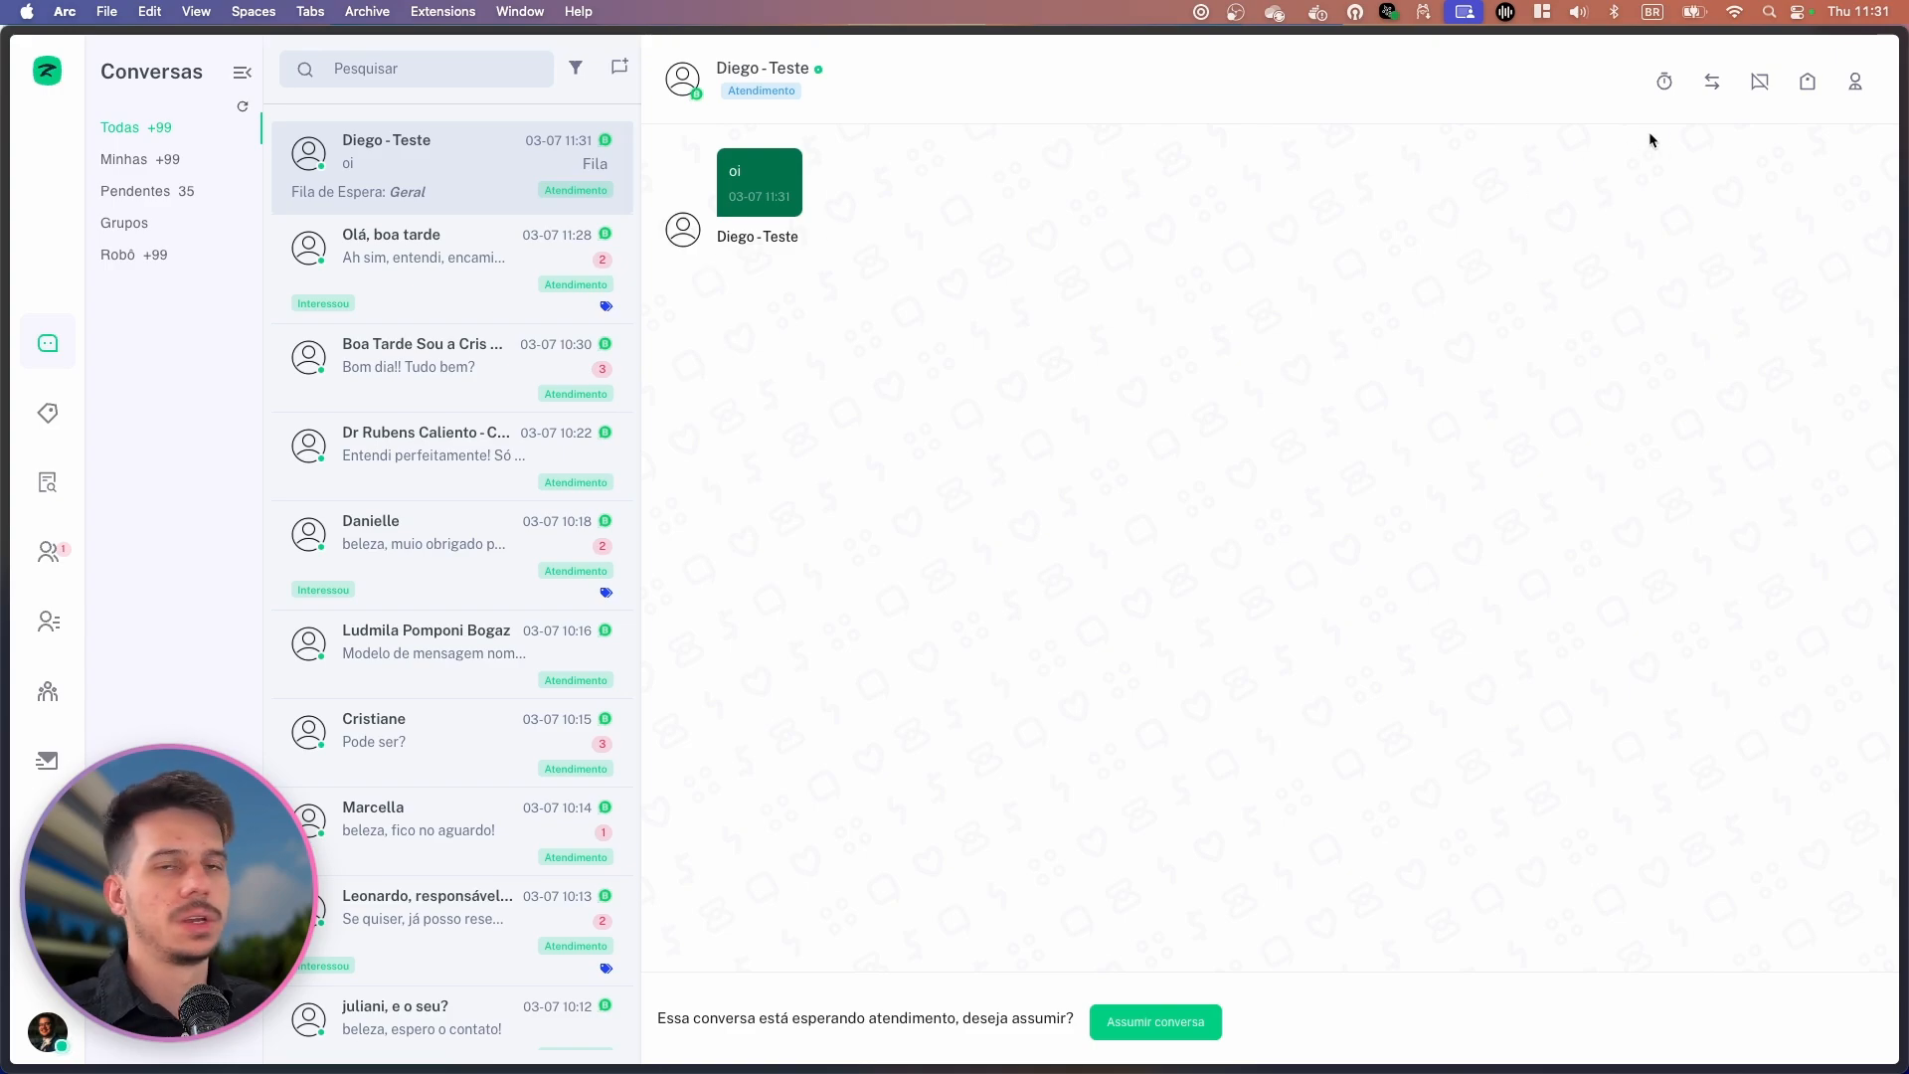
pyautogui.click(1711, 81)
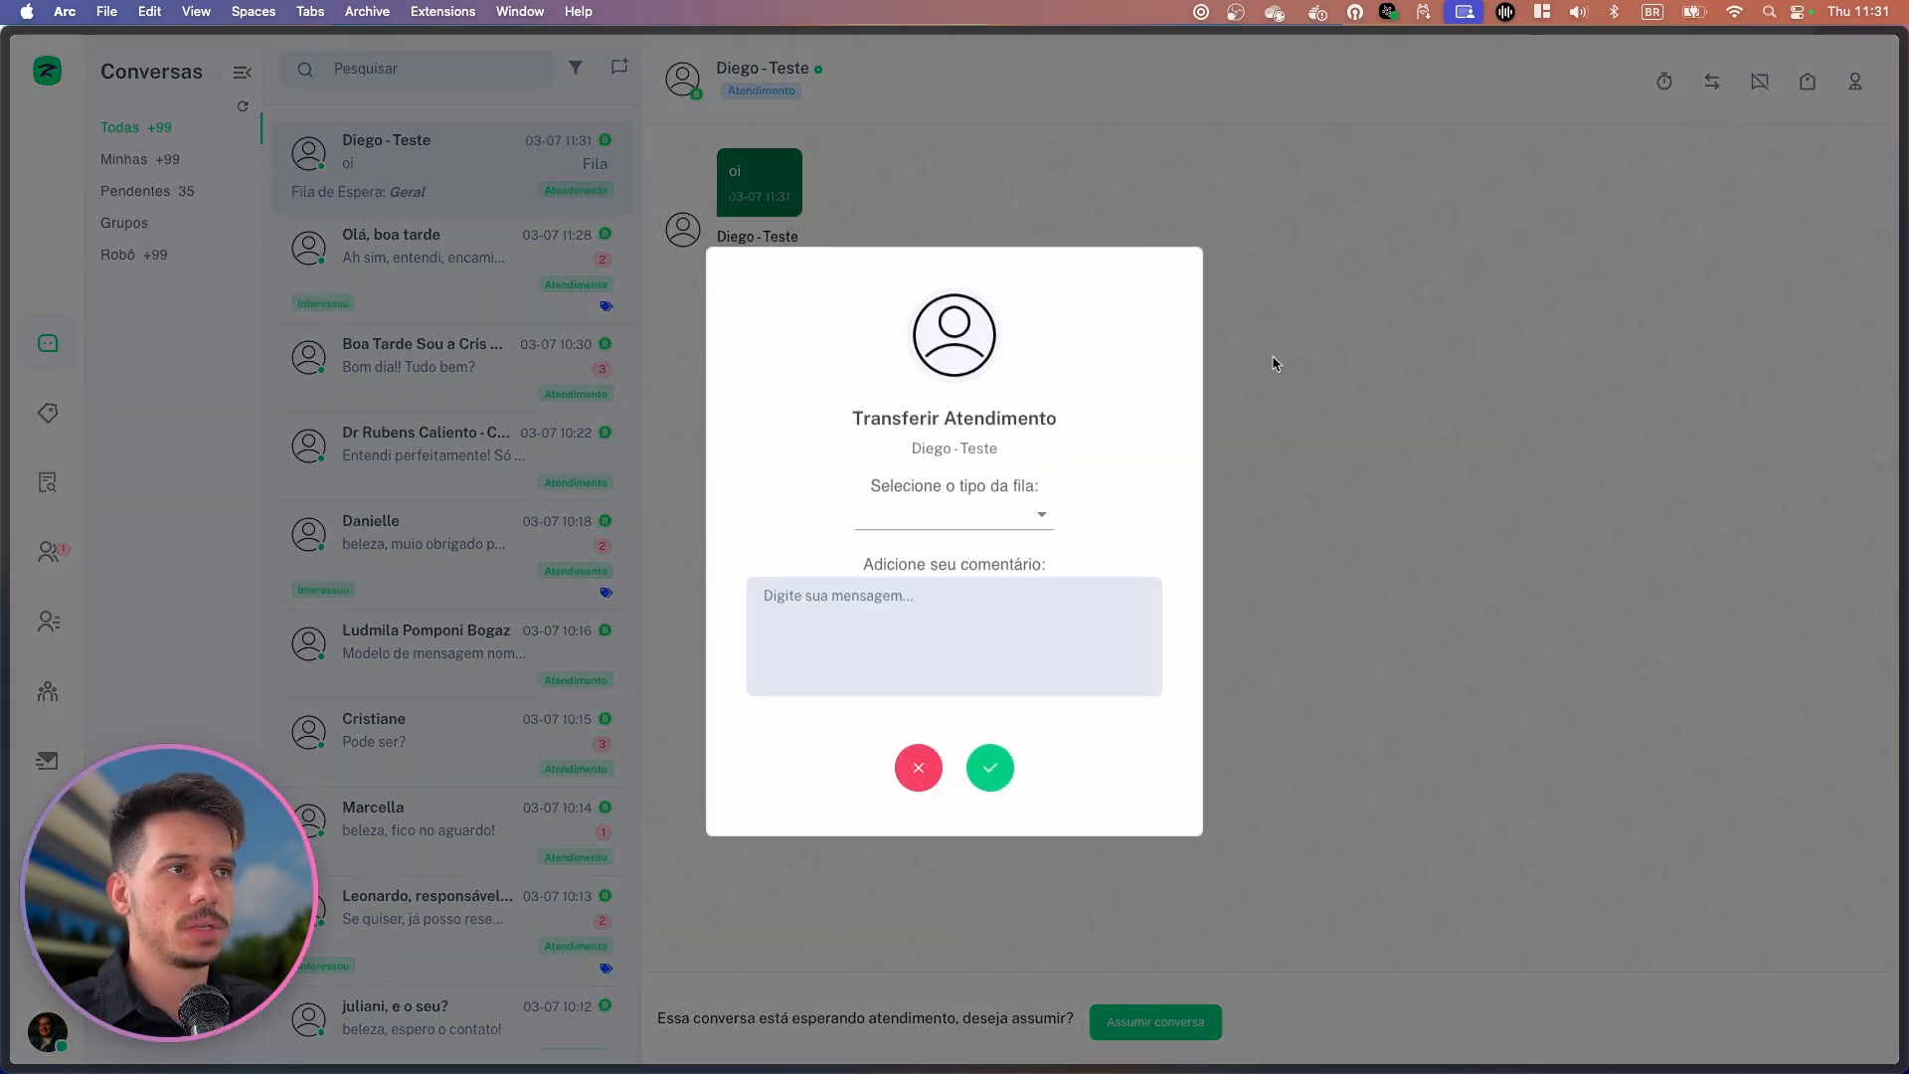
pyautogui.click(1024, 513)
pyautogui.click(985, 558)
pyautogui.click(1000, 567)
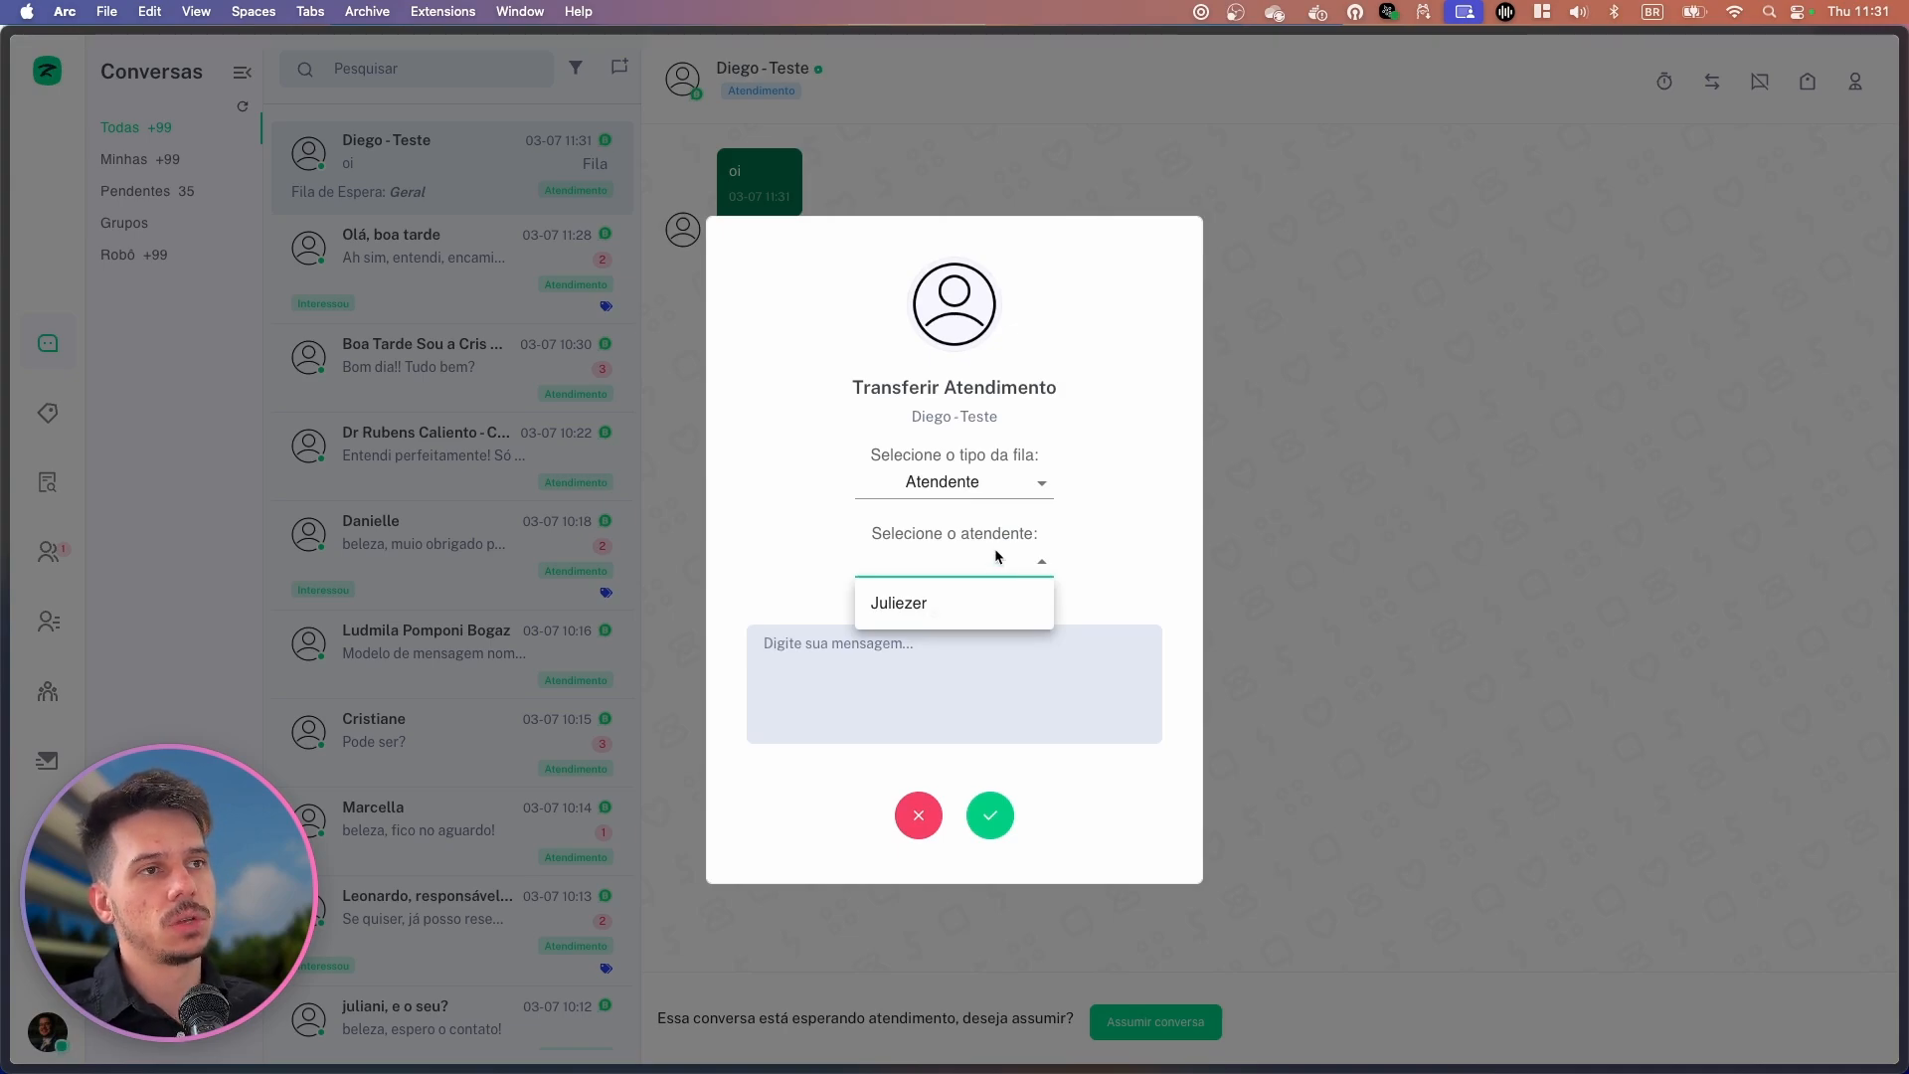
pyautogui.click(931, 803)
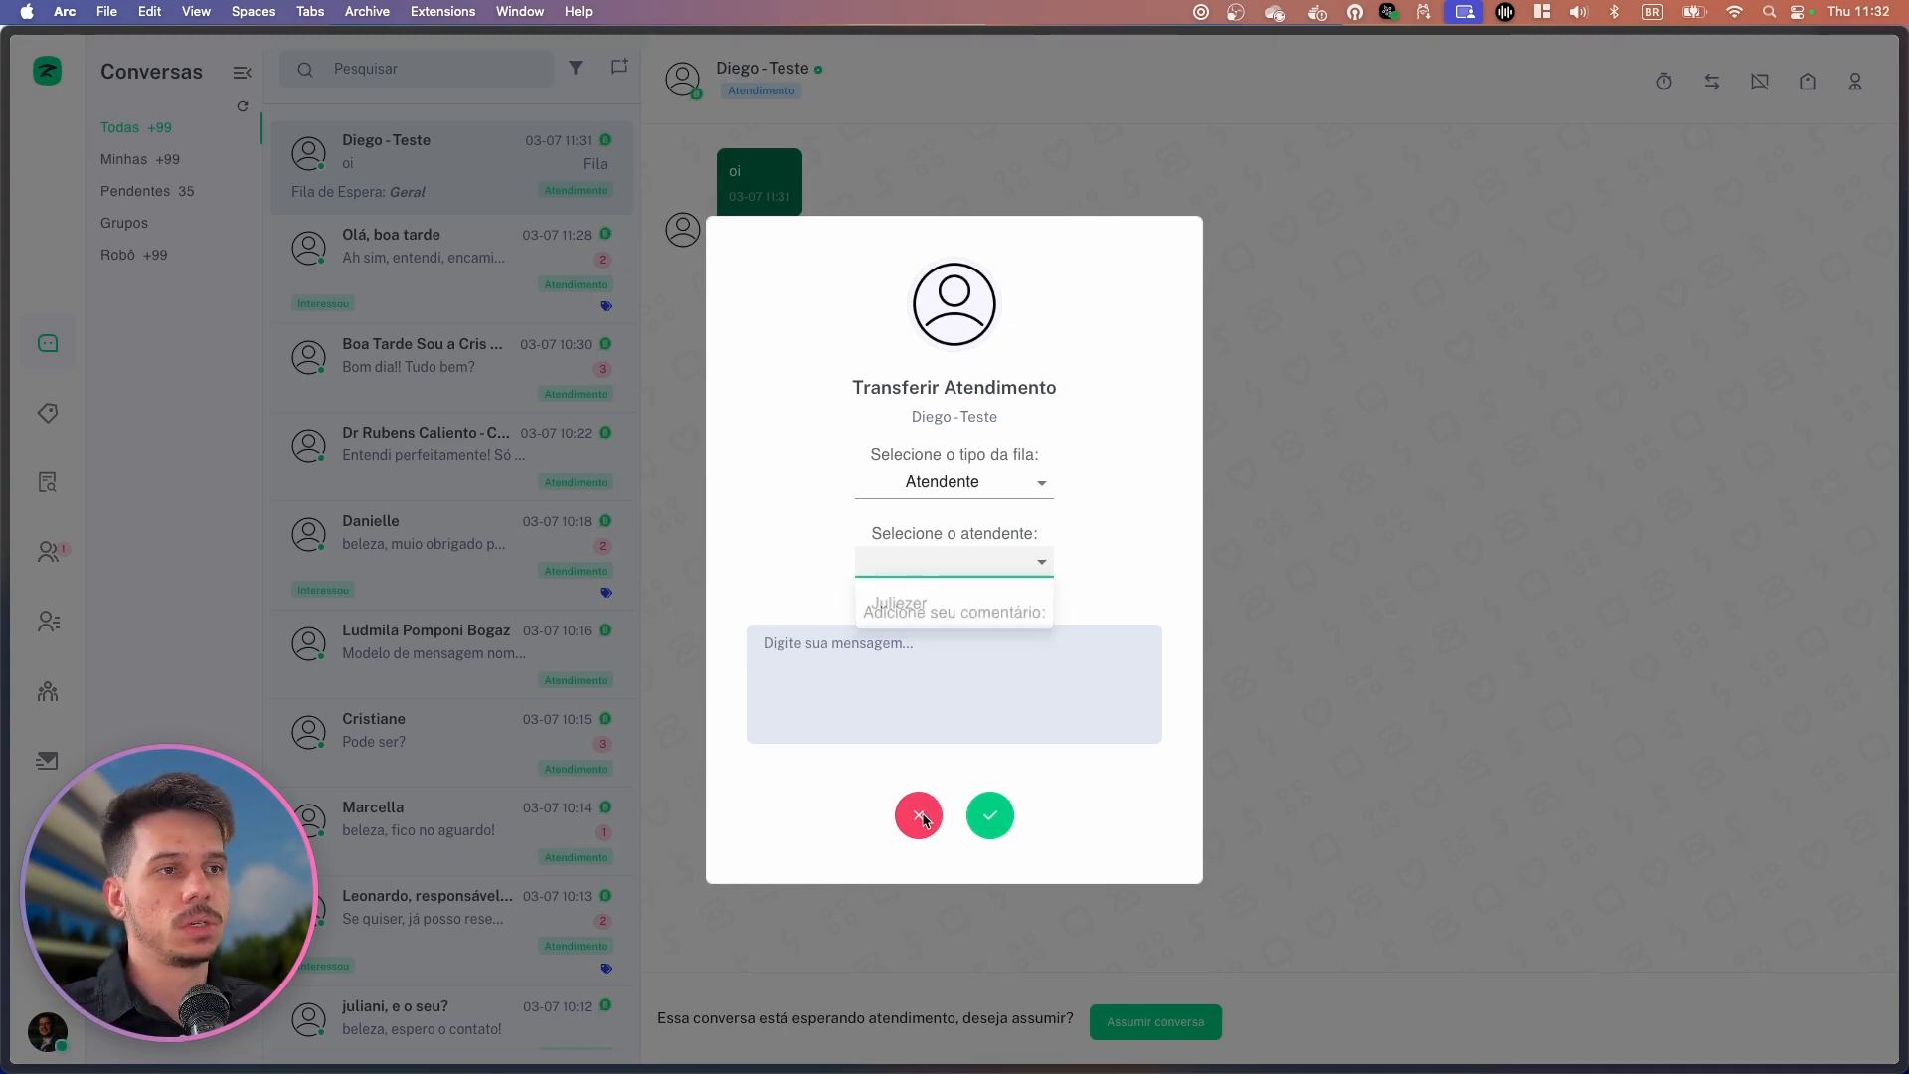
pyautogui.click(917, 816)
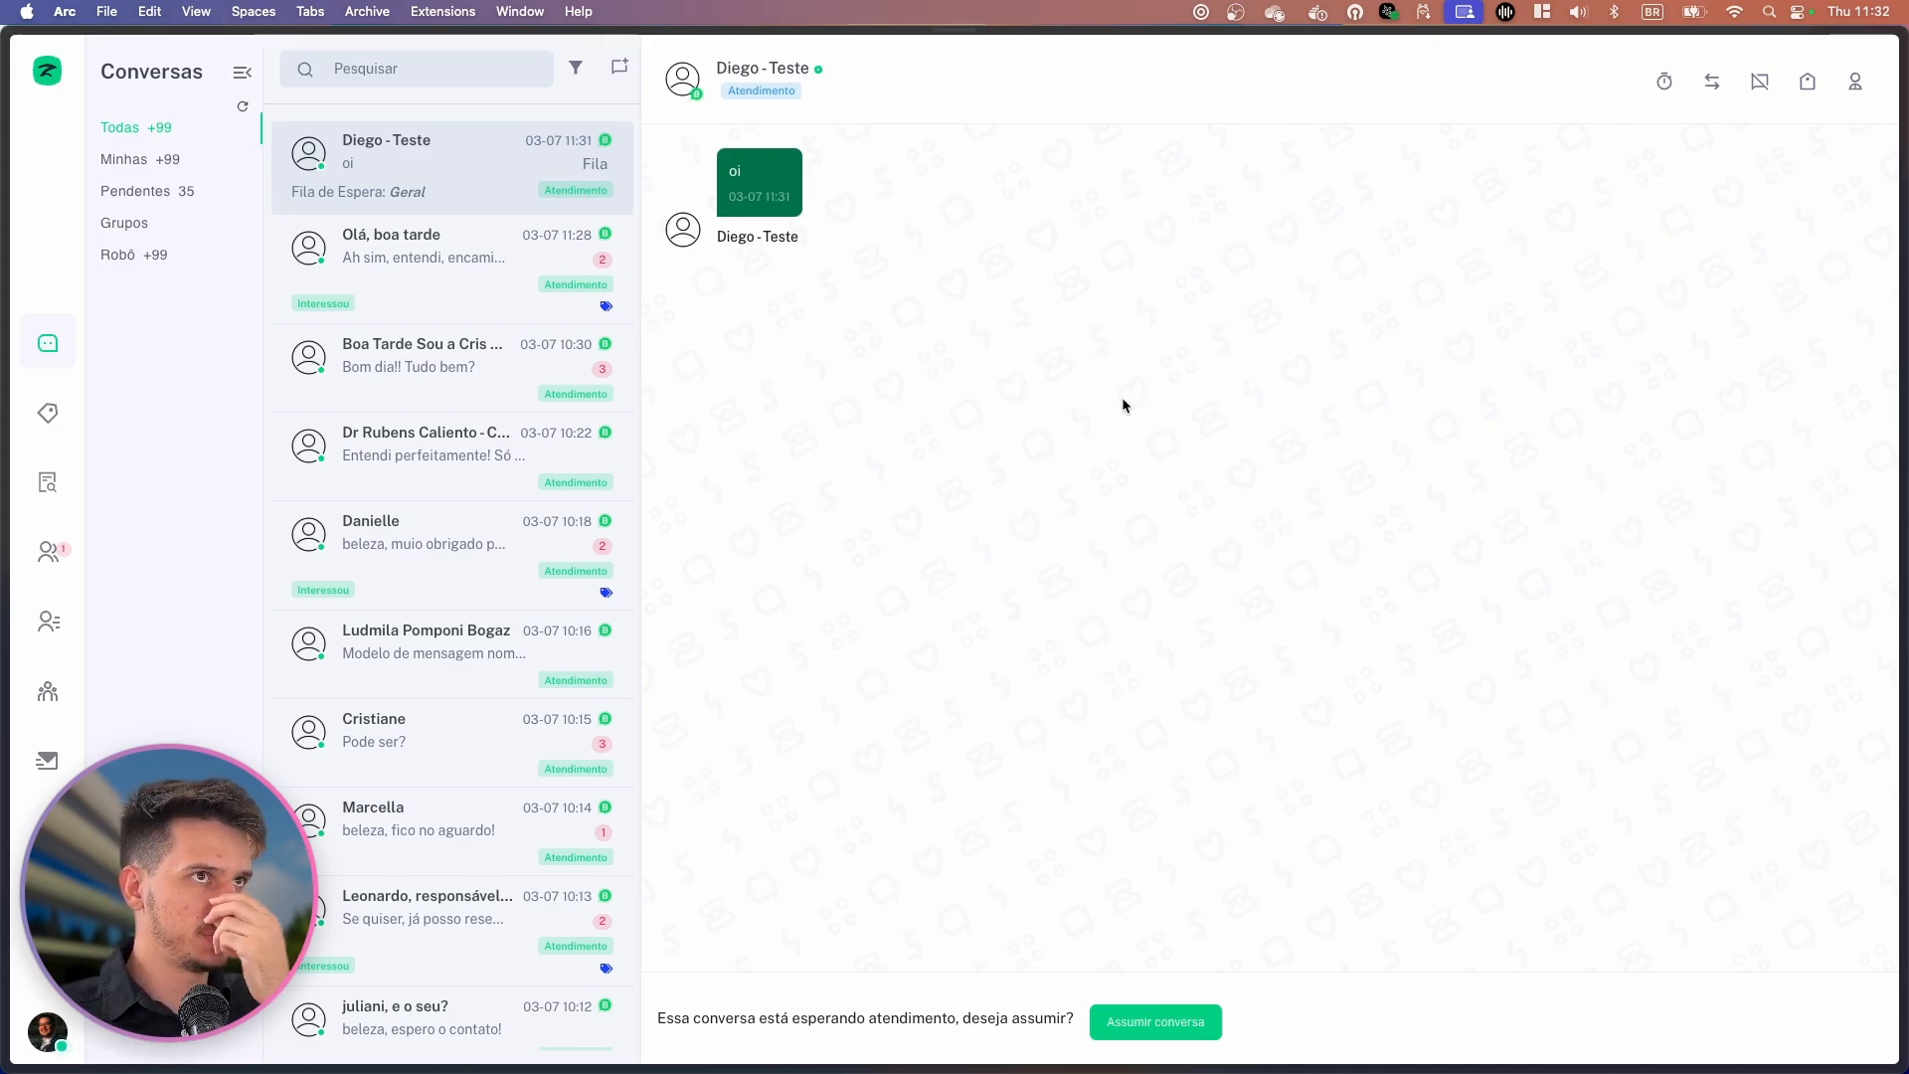
# Transfer the queued test conversation to the AI agent, using Atendente as the queue type.
pyautogui.click(508, 180)
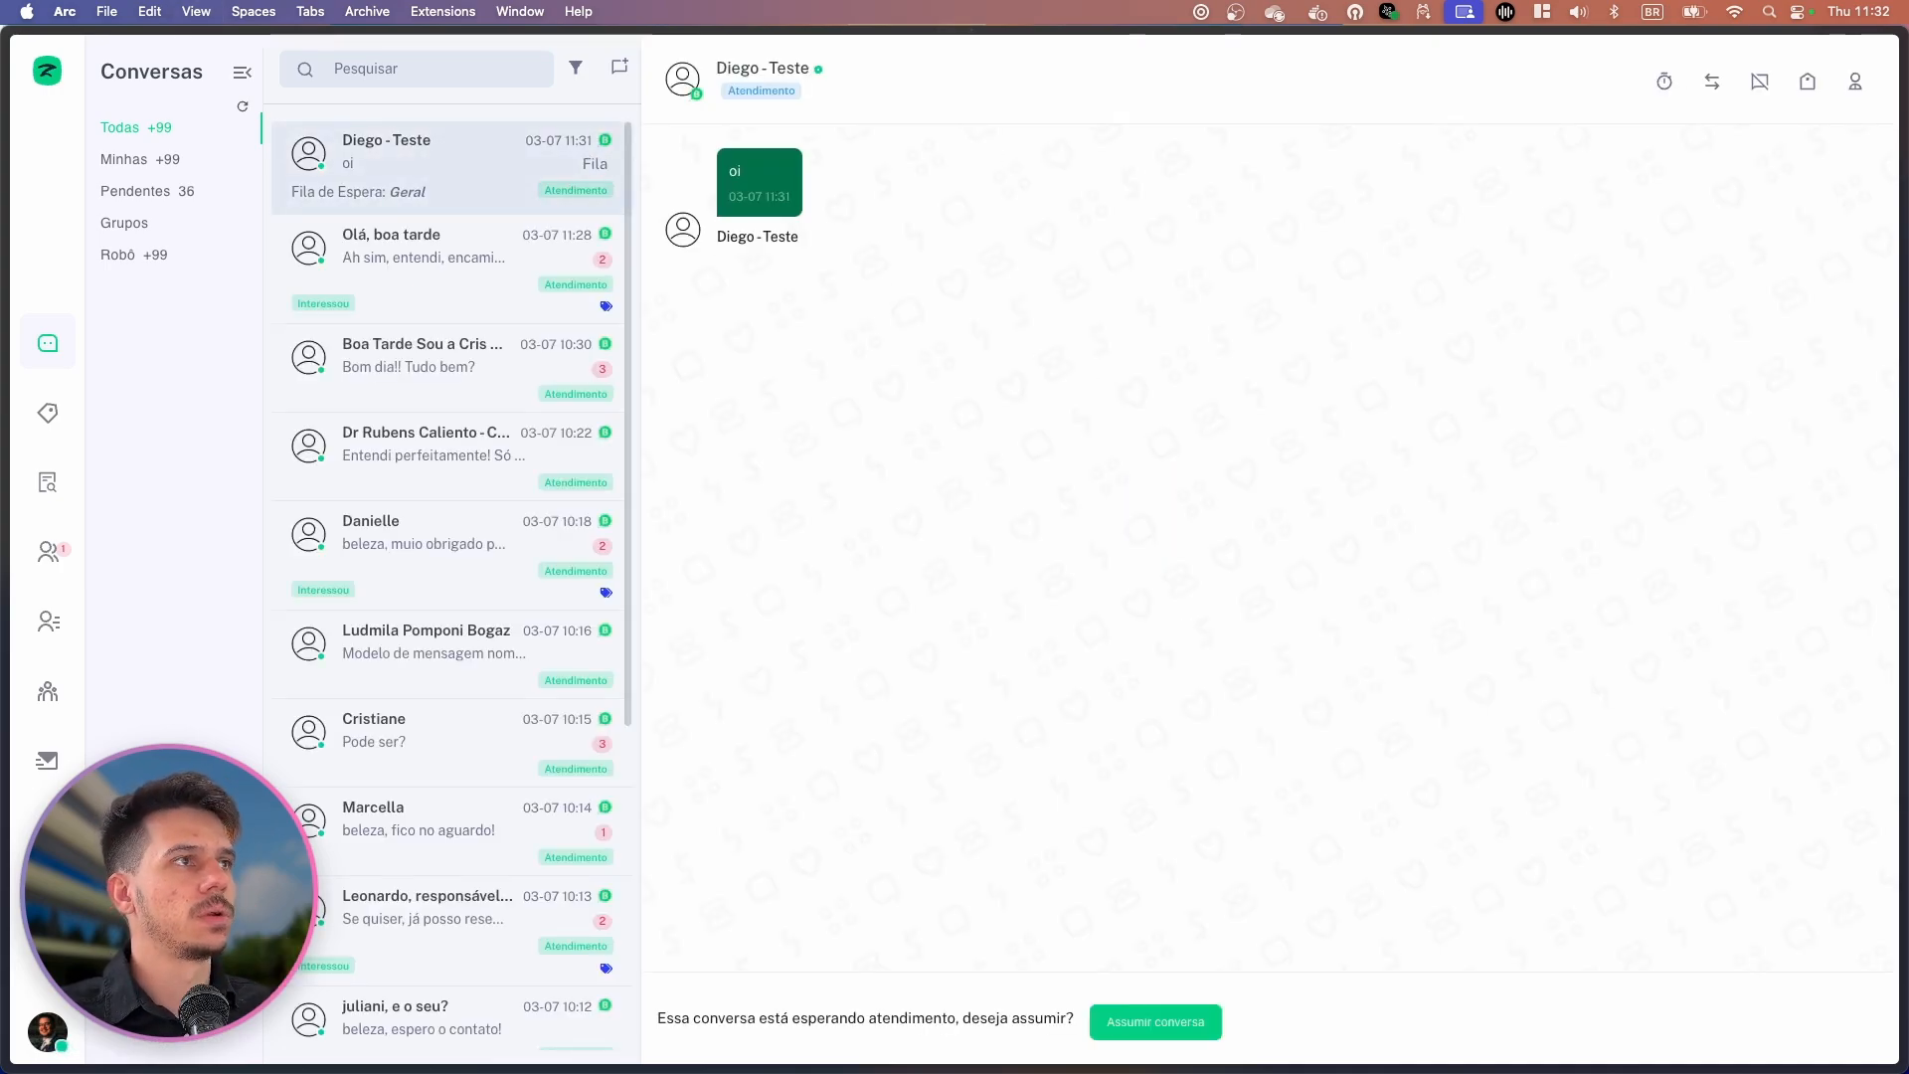
pyautogui.click(1714, 84)
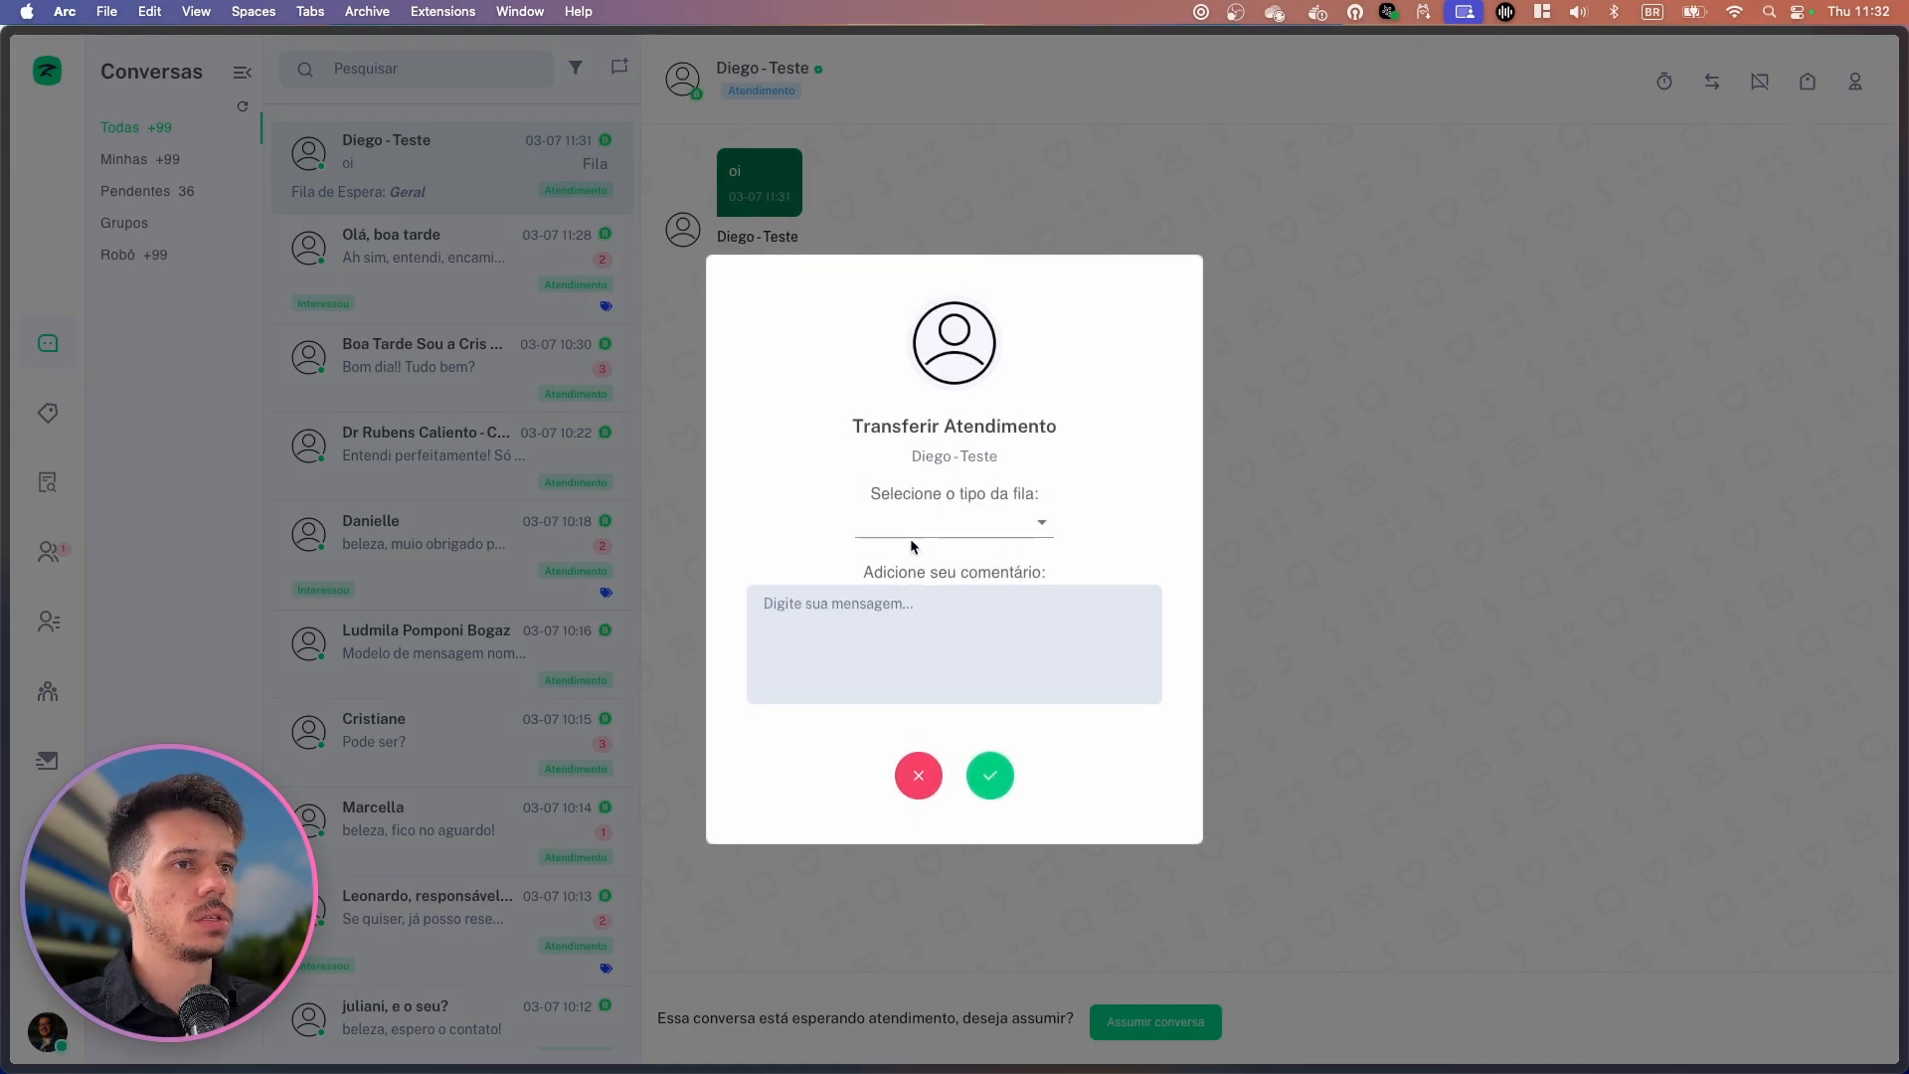
pyautogui.click(917, 532)
pyautogui.click(916, 560)
pyautogui.click(999, 569)
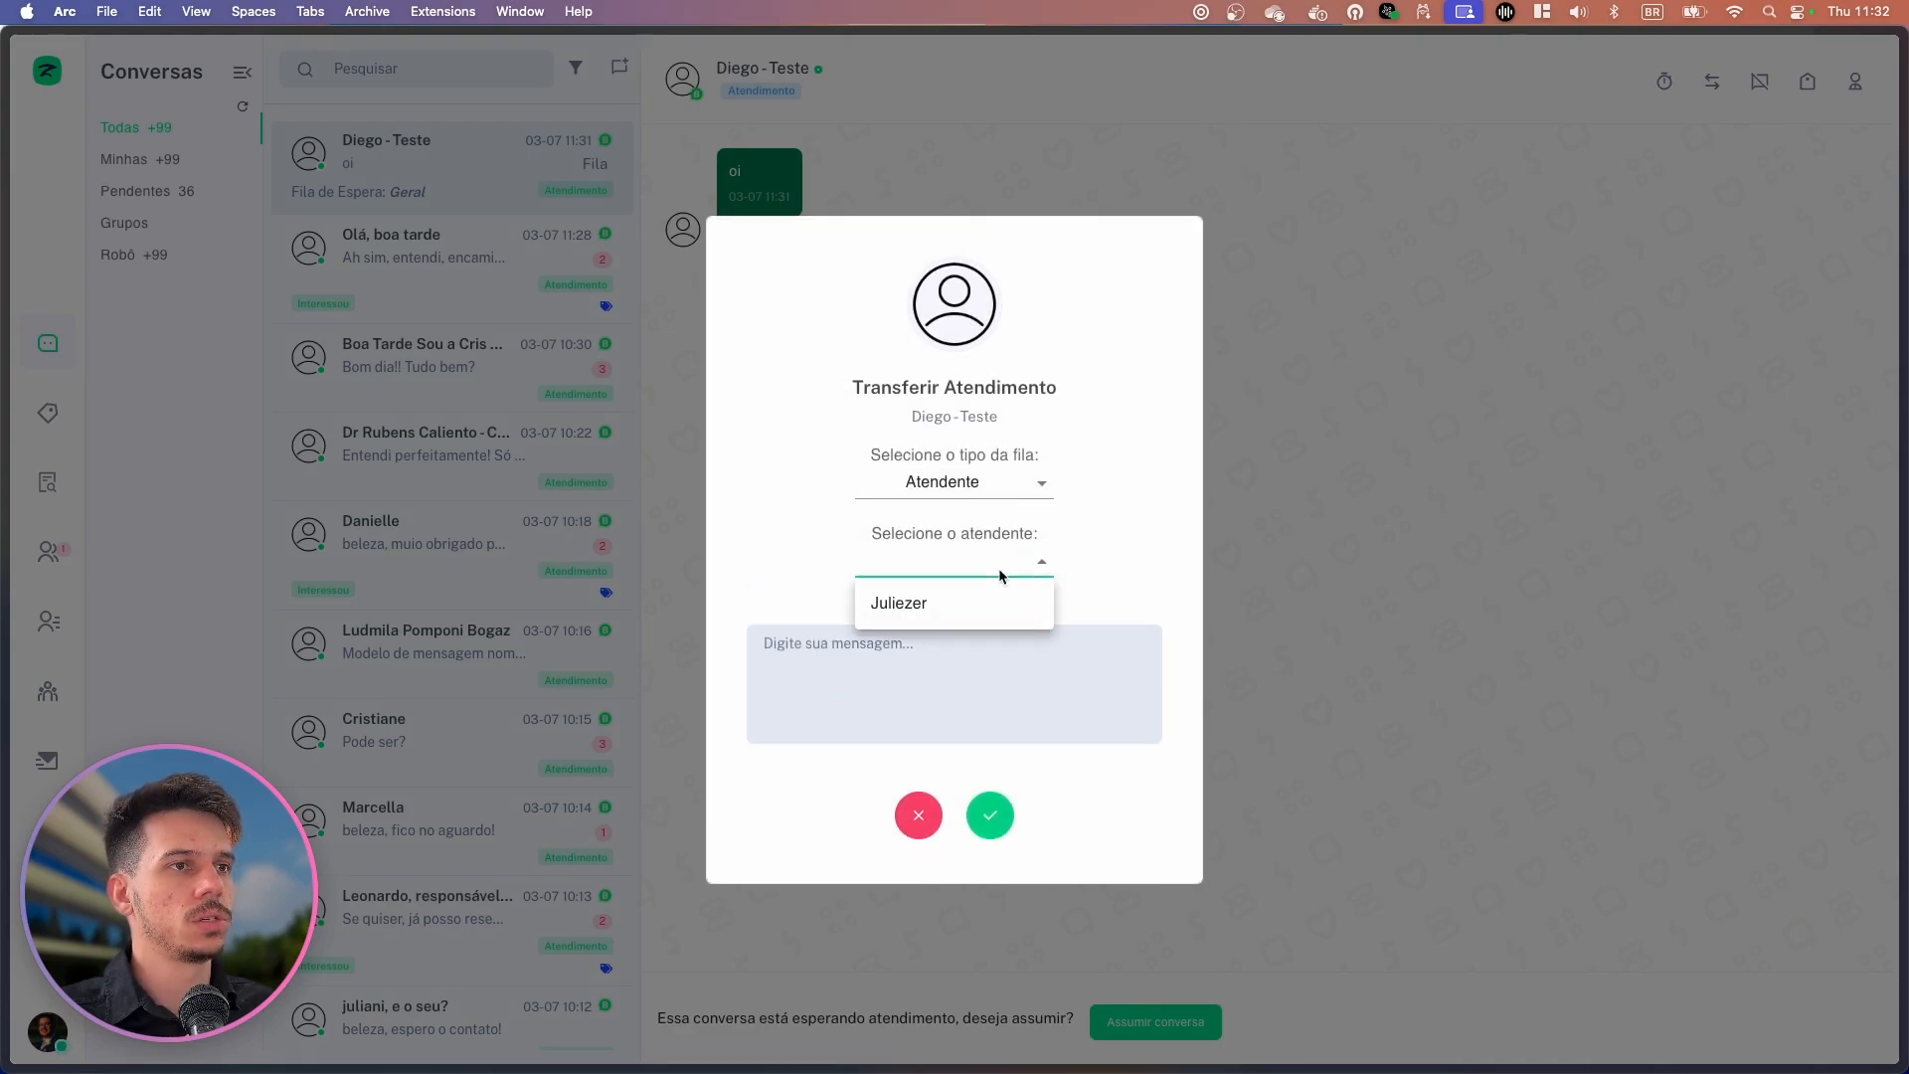
pyautogui.click(902, 605)
pyautogui.click(992, 798)
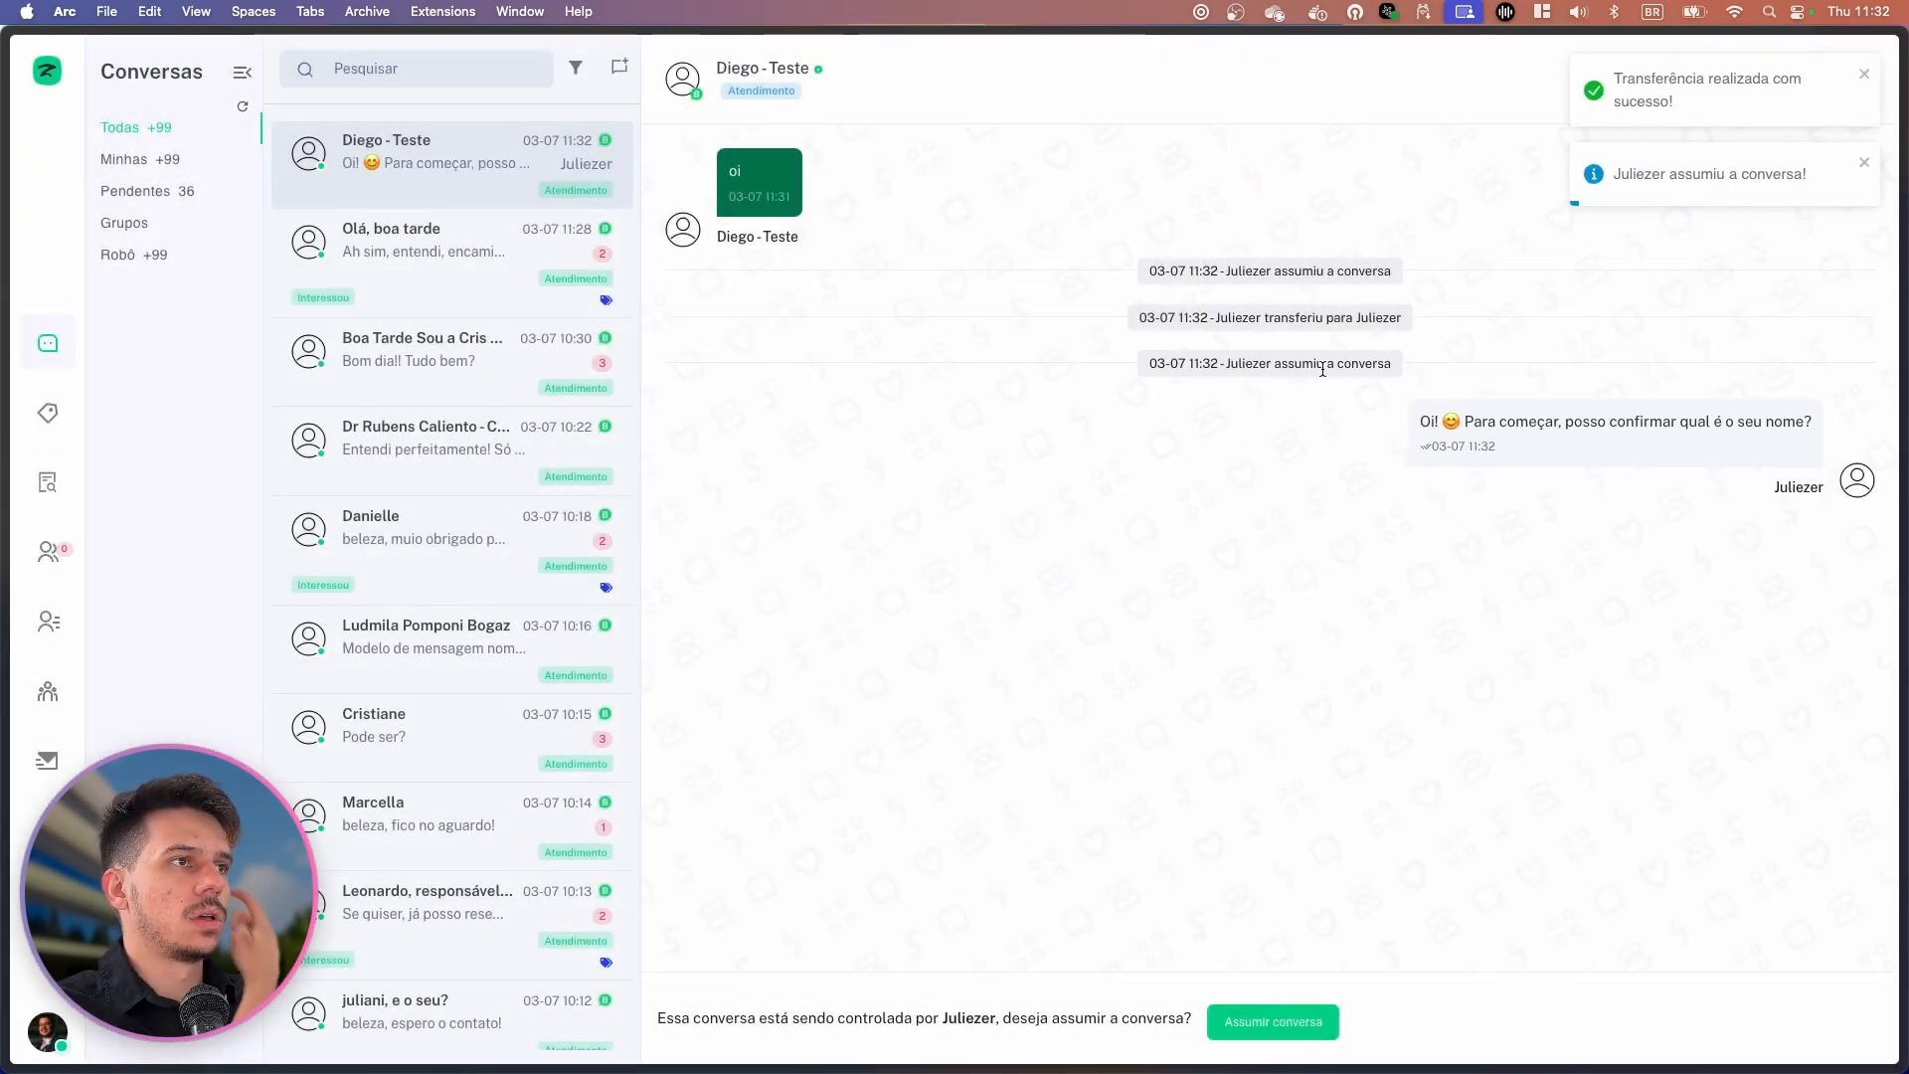
# Examine the takeover and transfer entries in the conversation log and the agent's first message.
pyautogui.moveTo(1227, 365); pyautogui.dragTo(1345, 365)
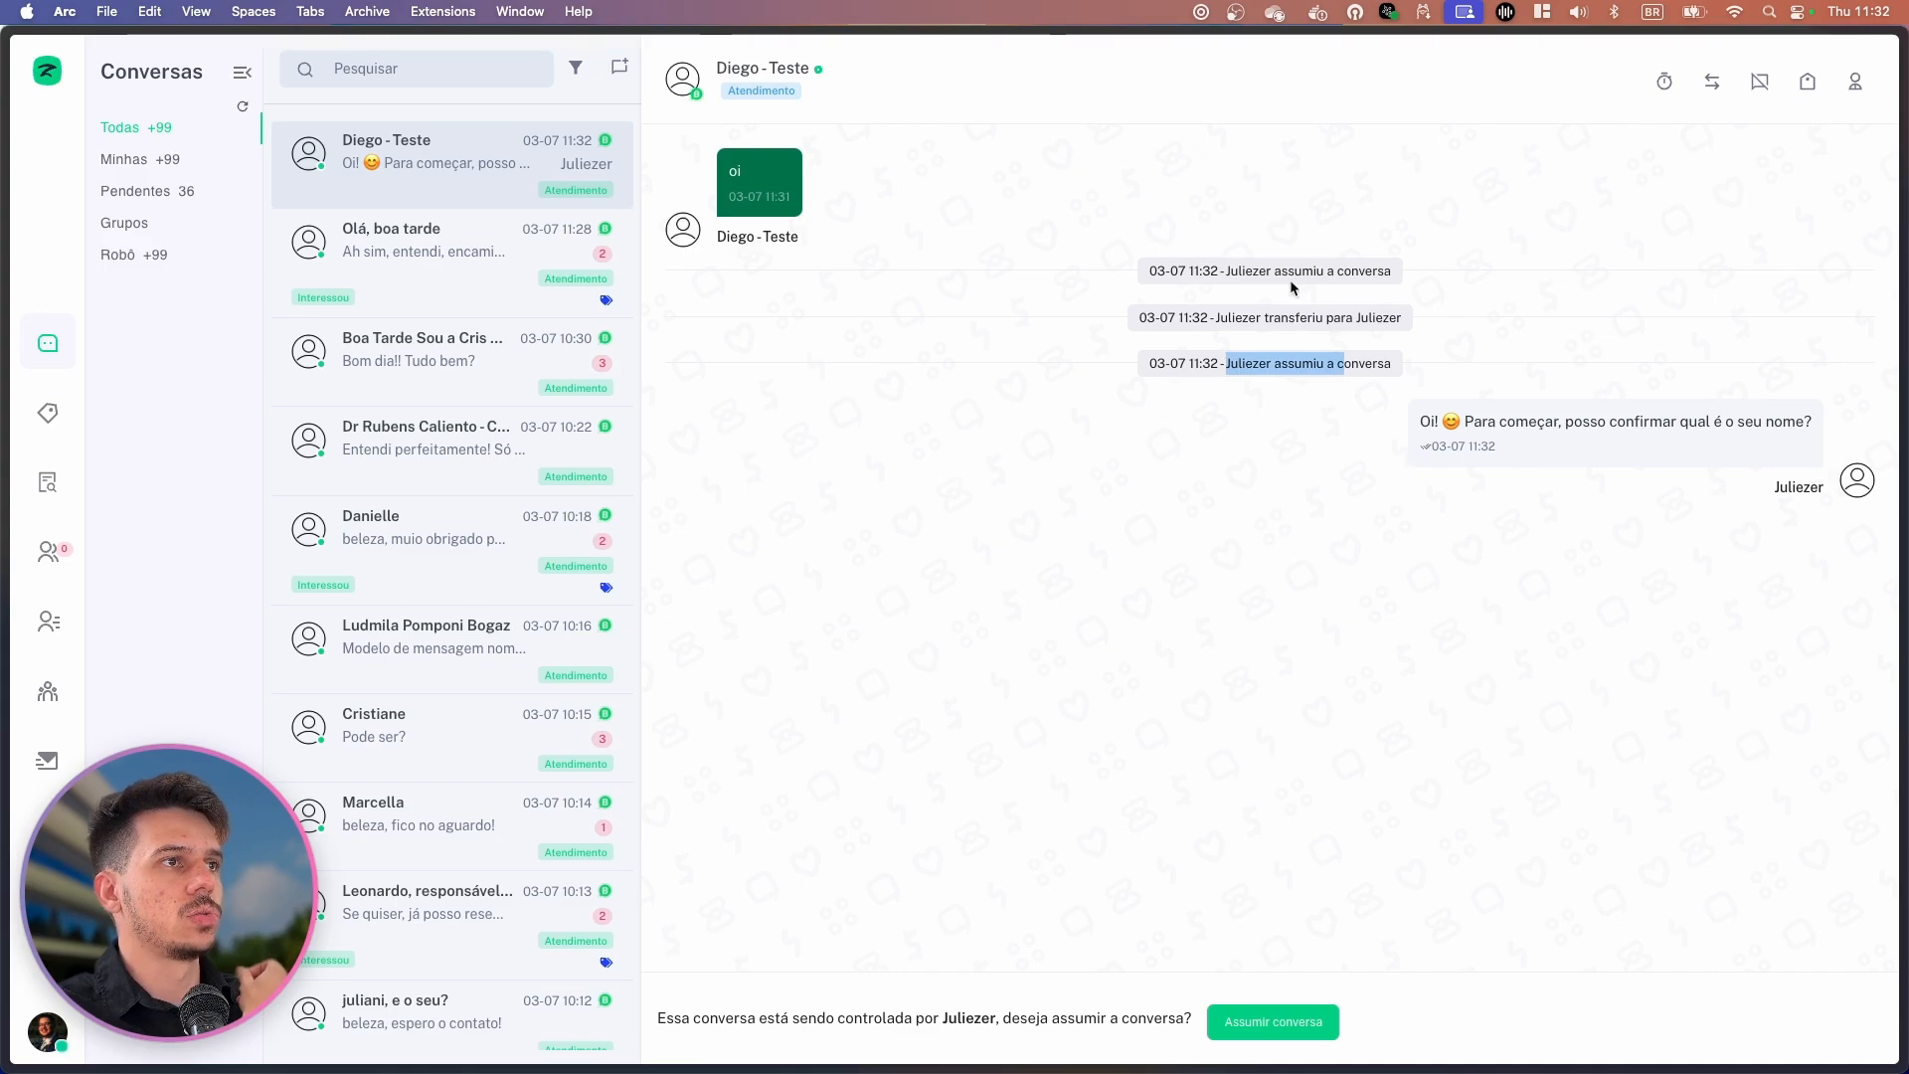
pyautogui.moveTo(1227, 270); pyautogui.dragTo(1265, 267)
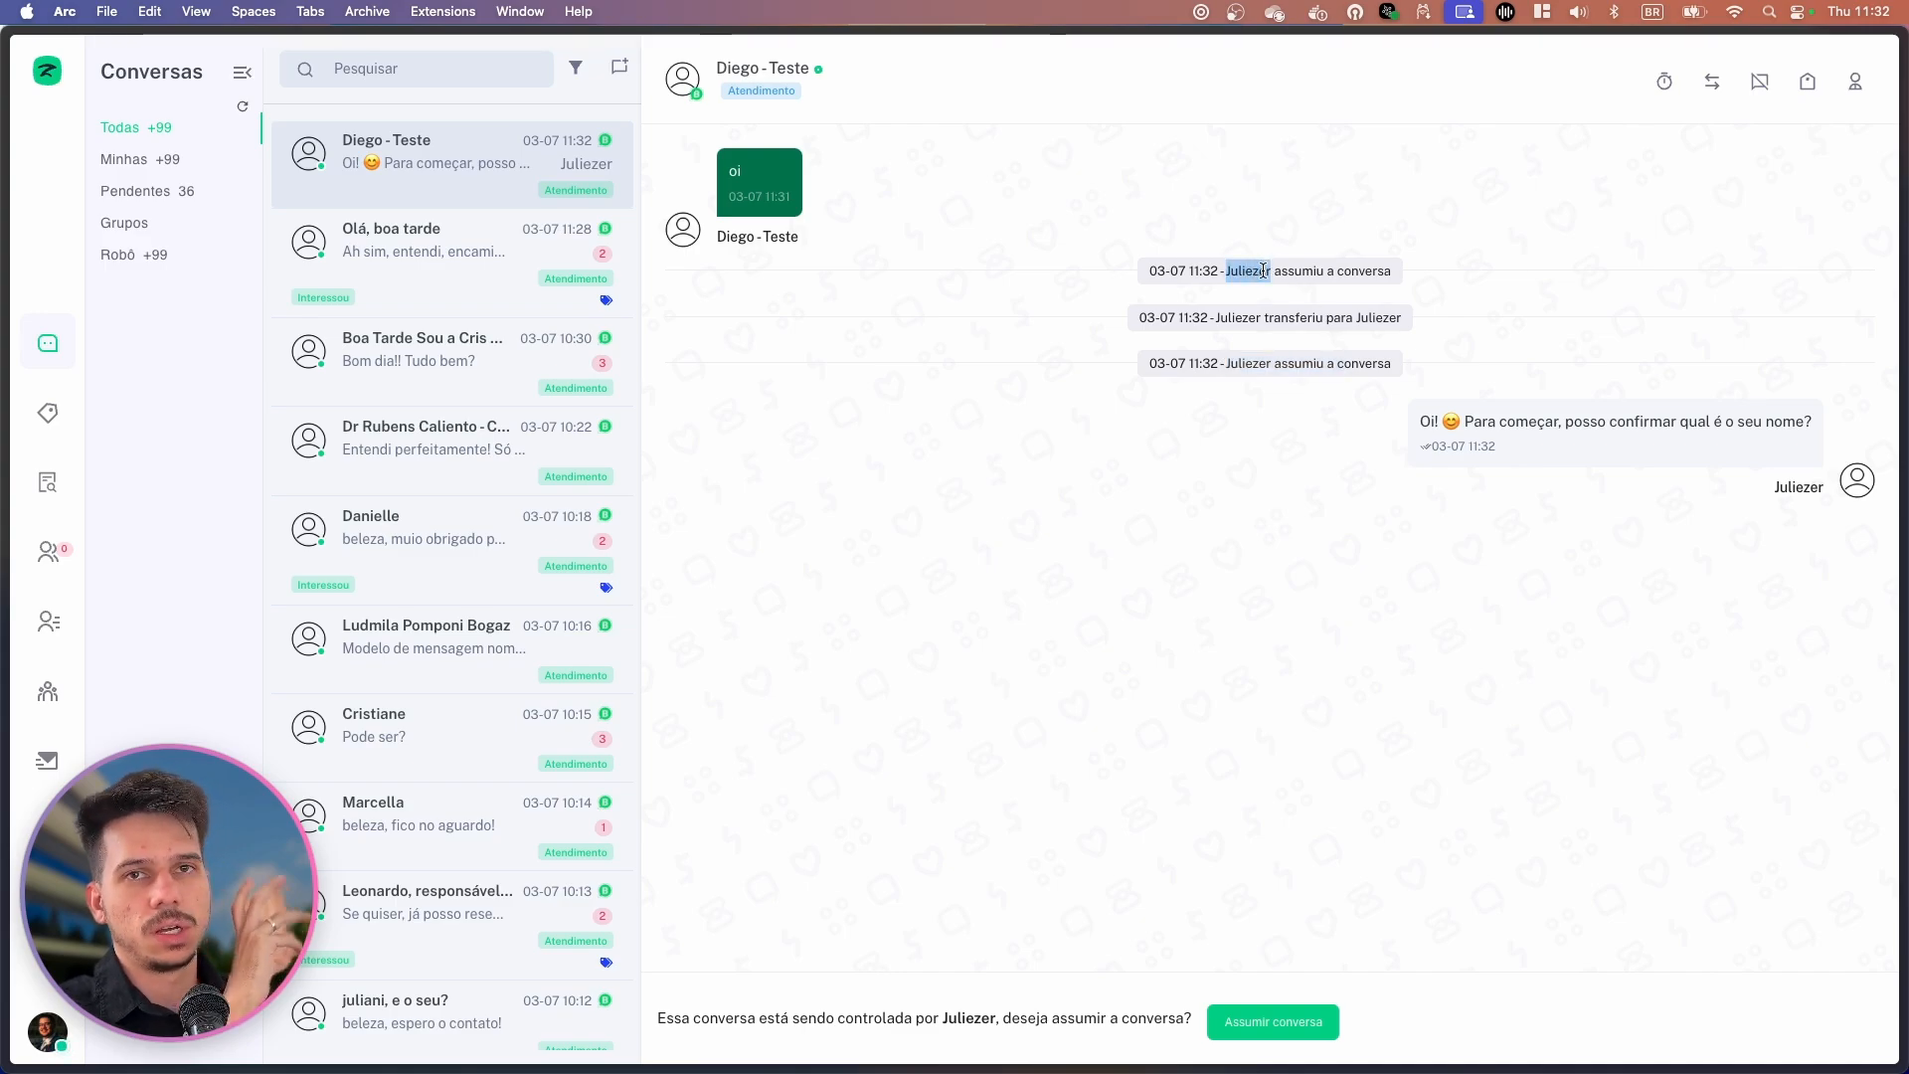
pyautogui.click(1260, 268)
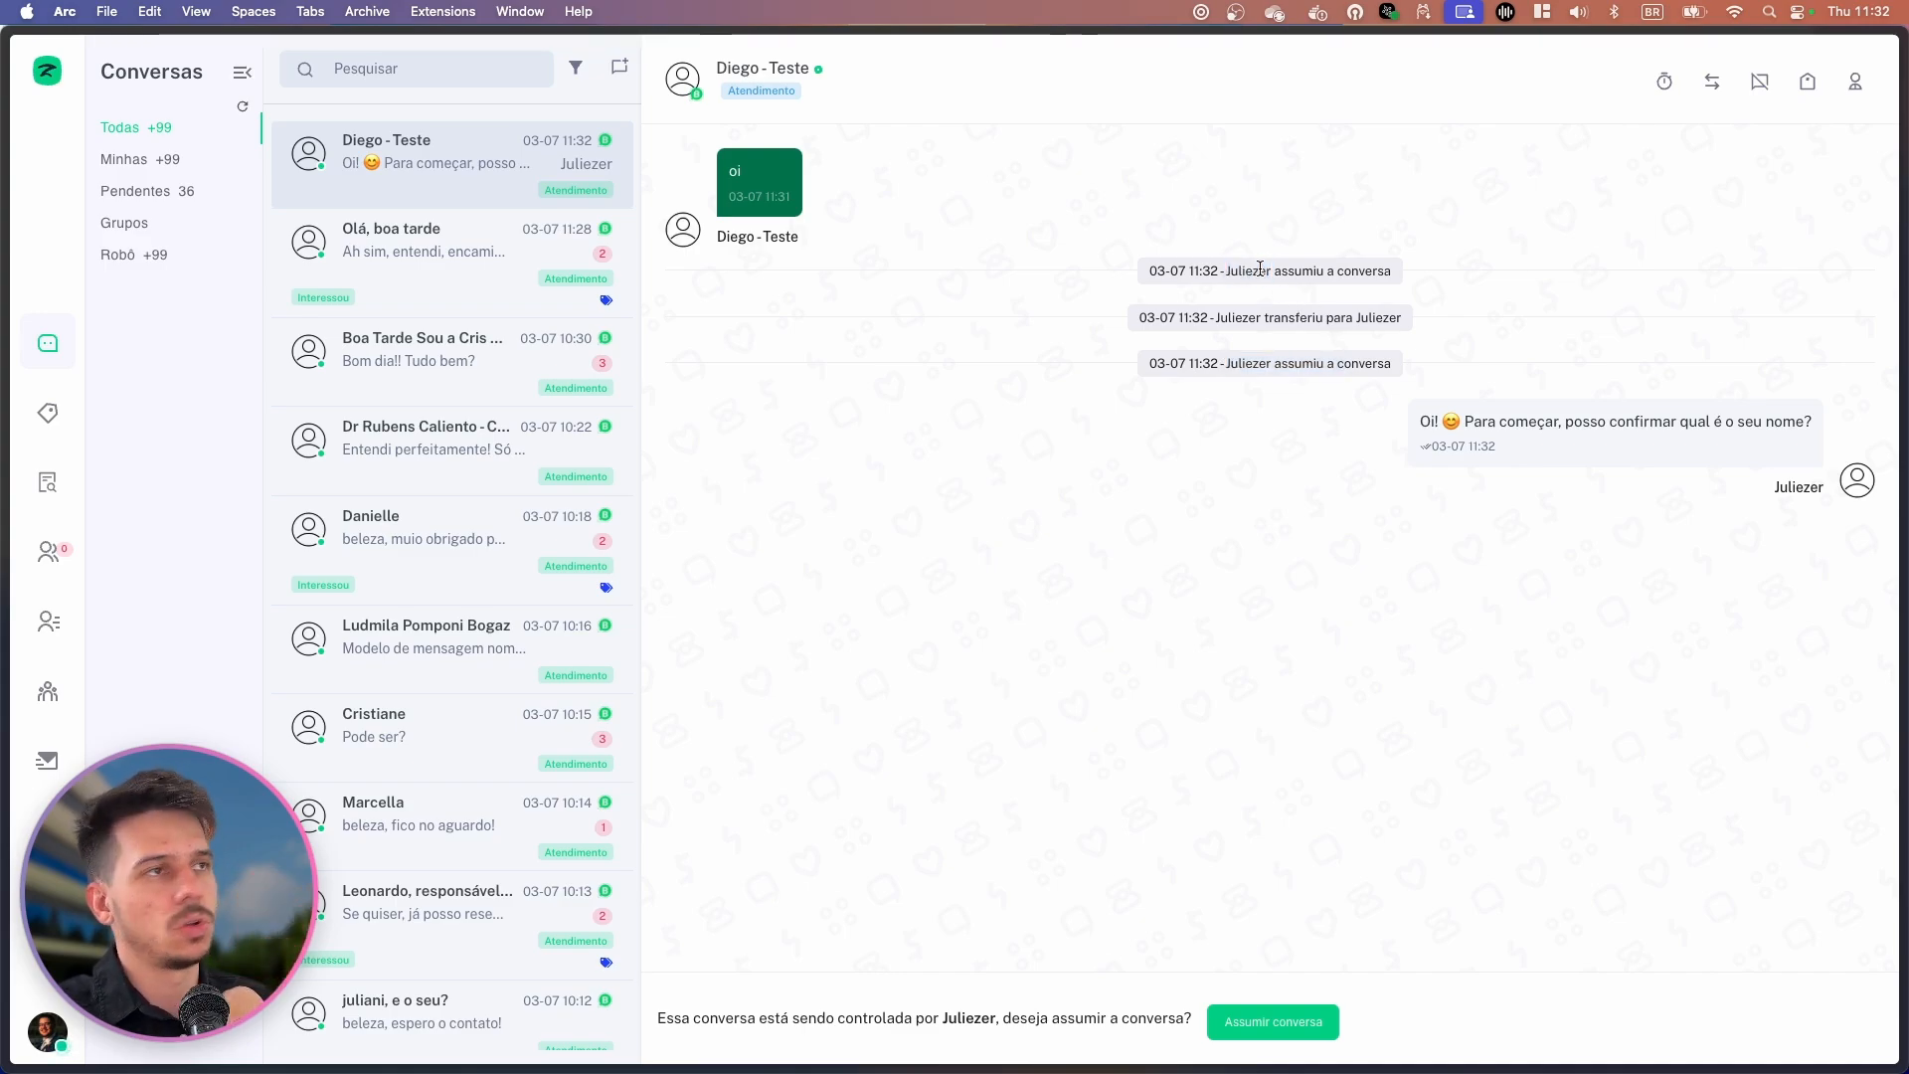
pyautogui.doubleClick(1246, 271)
pyautogui.moveTo(1199, 271); pyautogui.dragTo(1381, 285)
pyautogui.moveTo(1232, 317); pyautogui.dragTo(1427, 332)
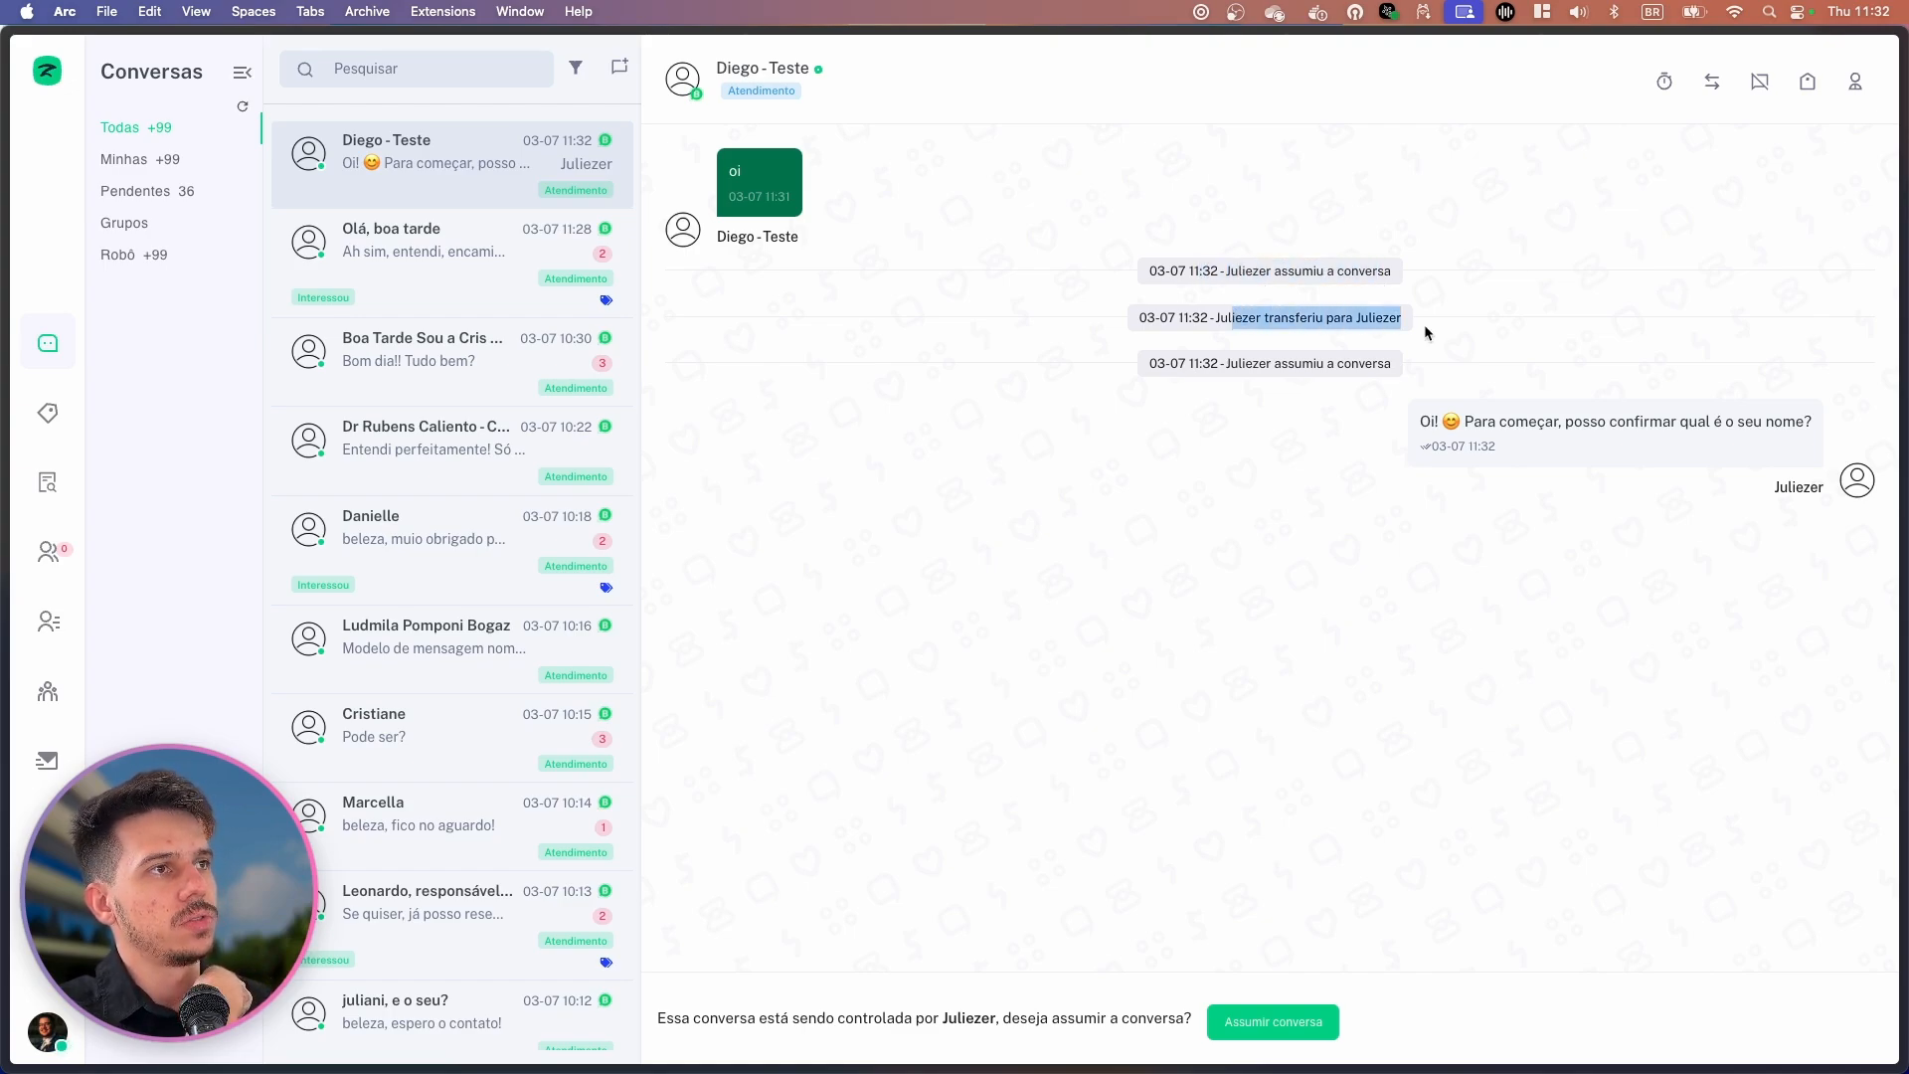
pyautogui.moveTo(1250, 364); pyautogui.dragTo(1798, 419)
pyautogui.click(1318, 549)
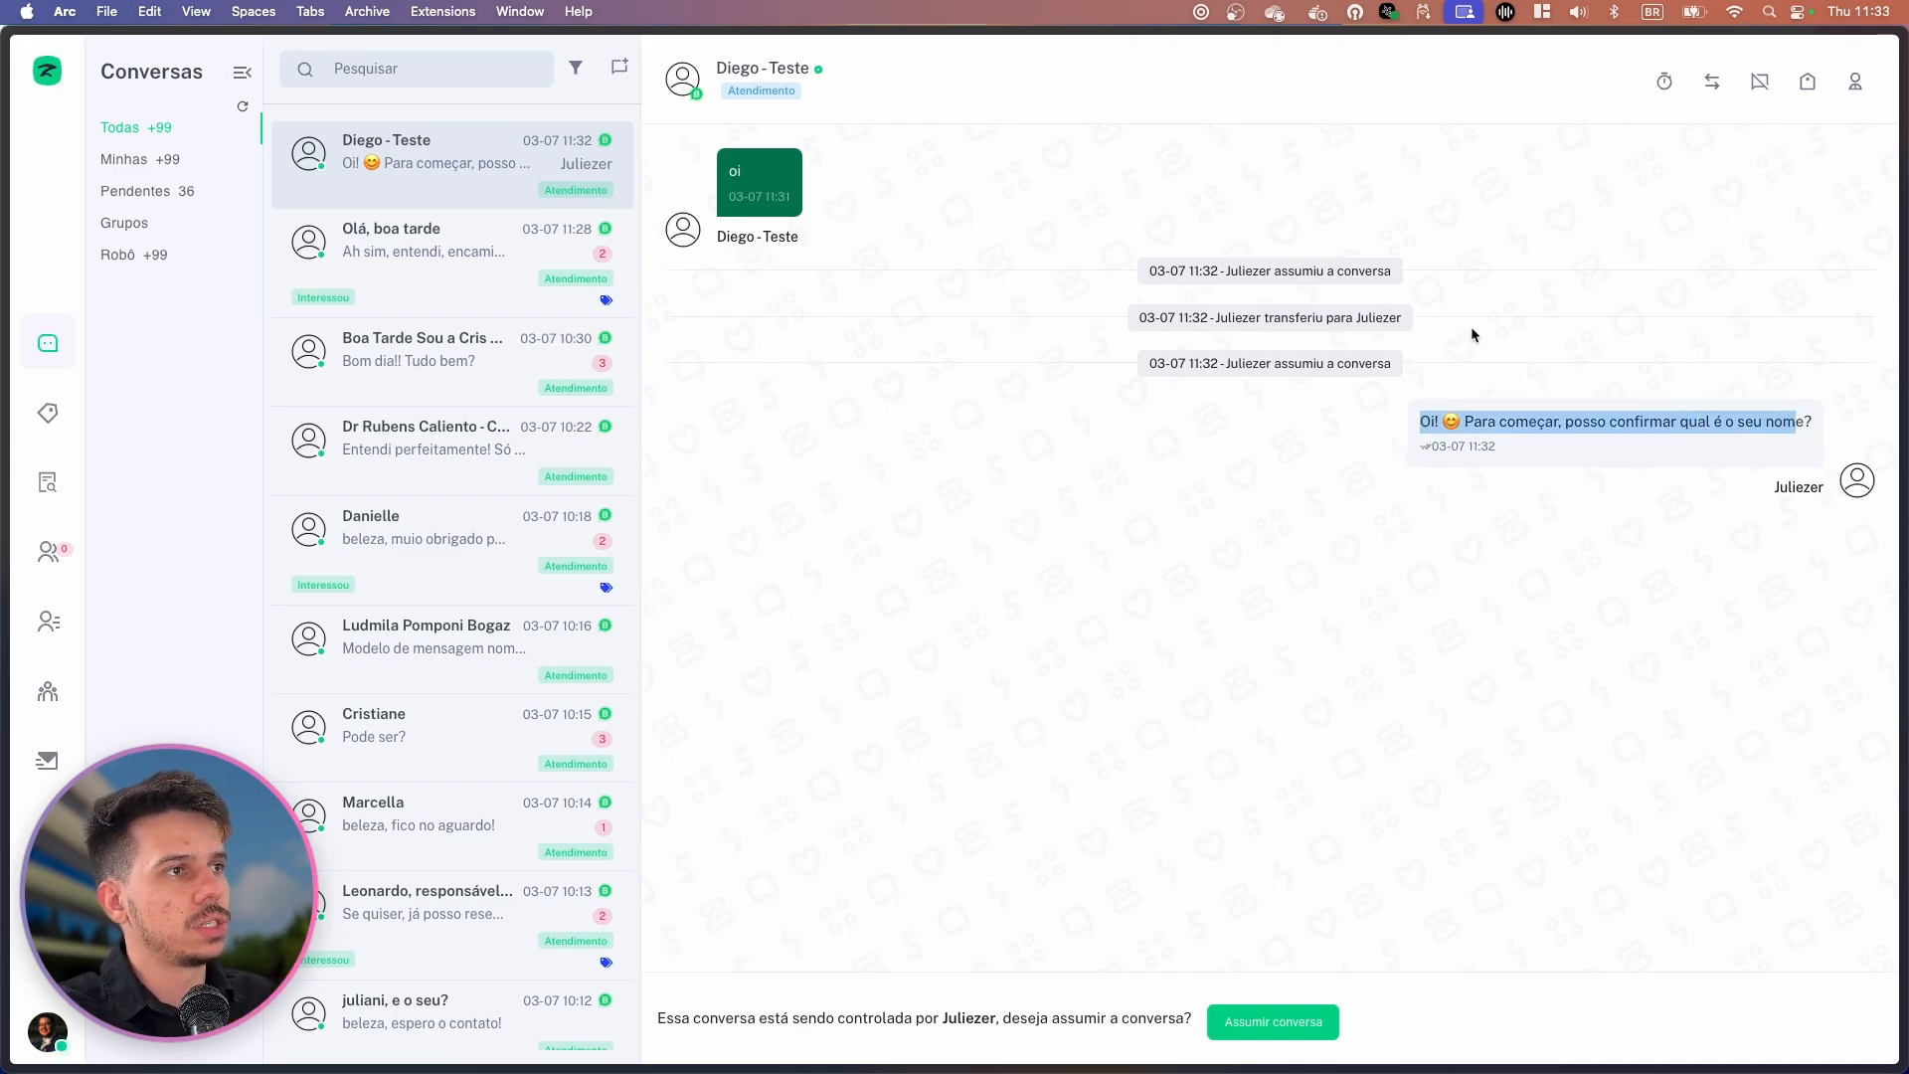
# Reply in WhatsApp with the contact's first name and check the actions logged in the Zap Responder conversation.
pyautogui.press('super+Tab')
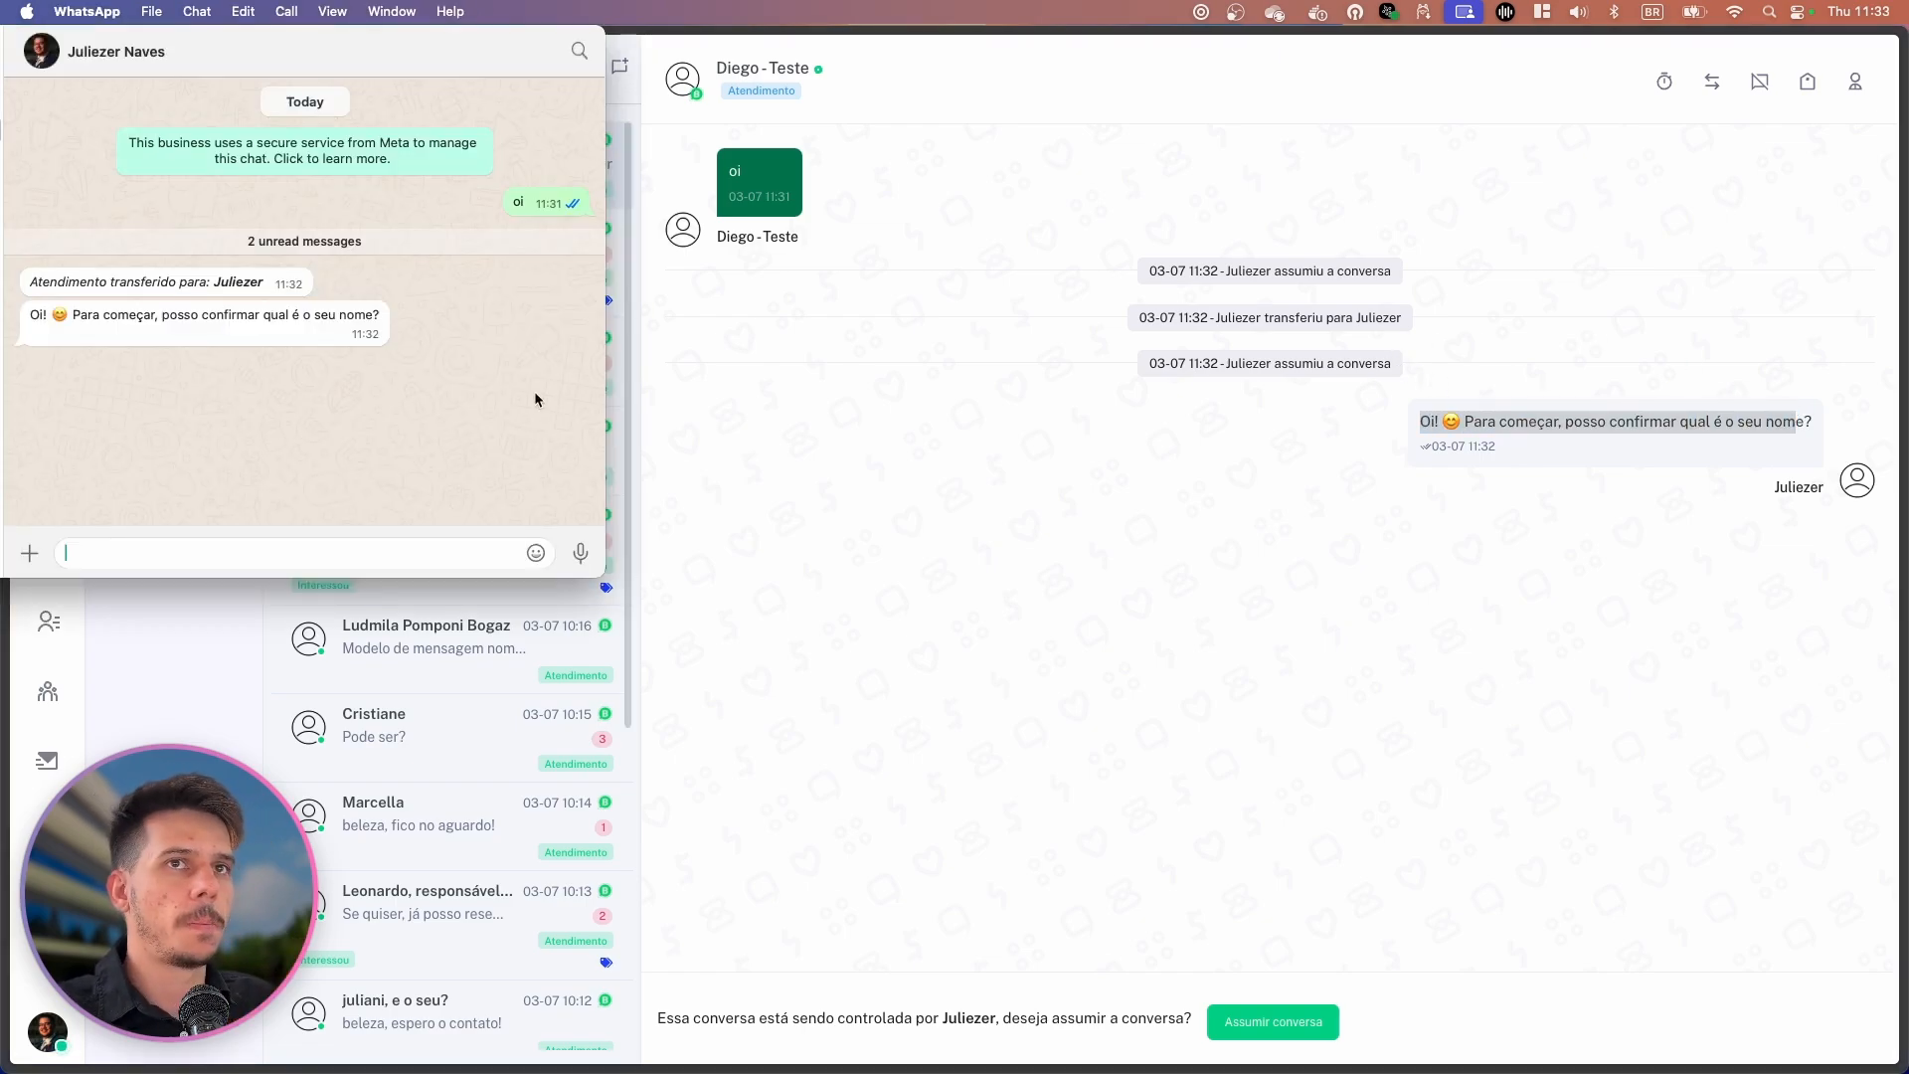
pyautogui.moveTo(63, 281); pyautogui.dragTo(265, 289)
pyautogui.click(101, 348)
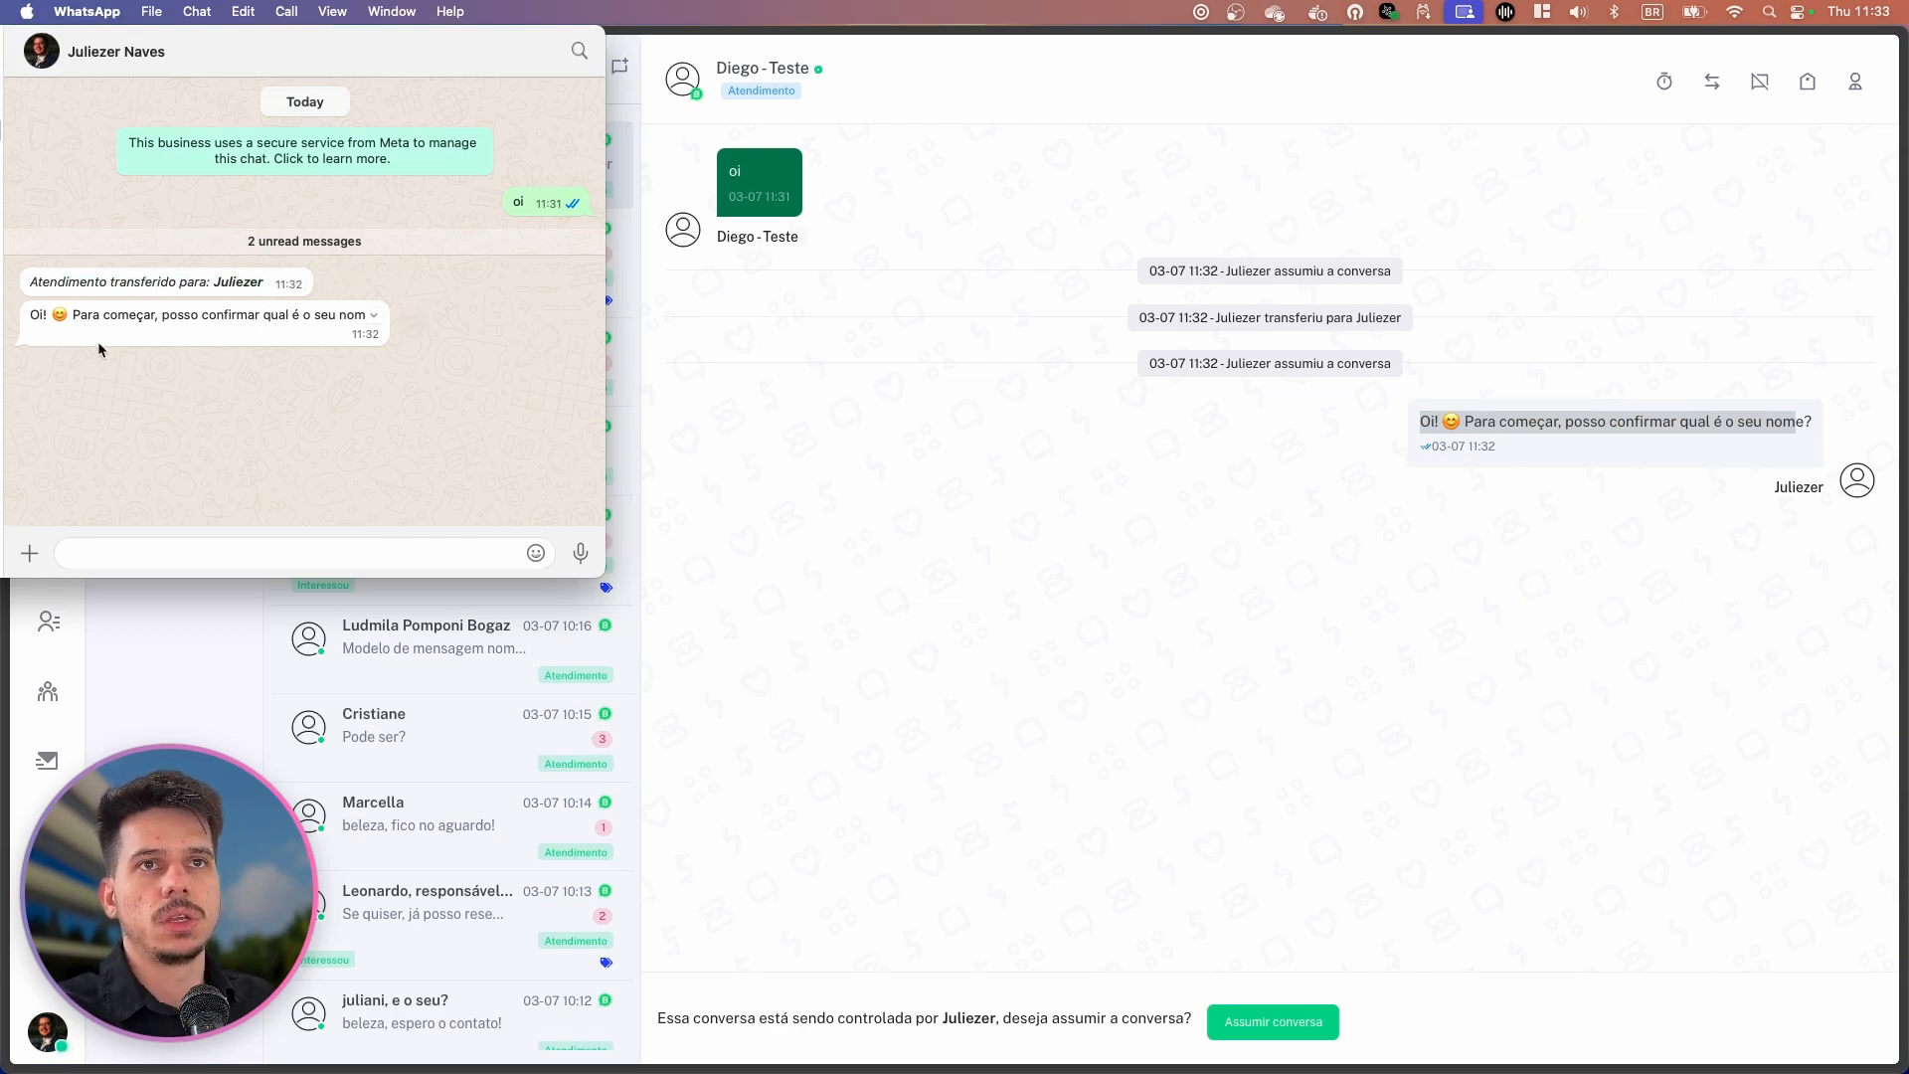
pyautogui.write('Diego')
pyautogui.press('Return')
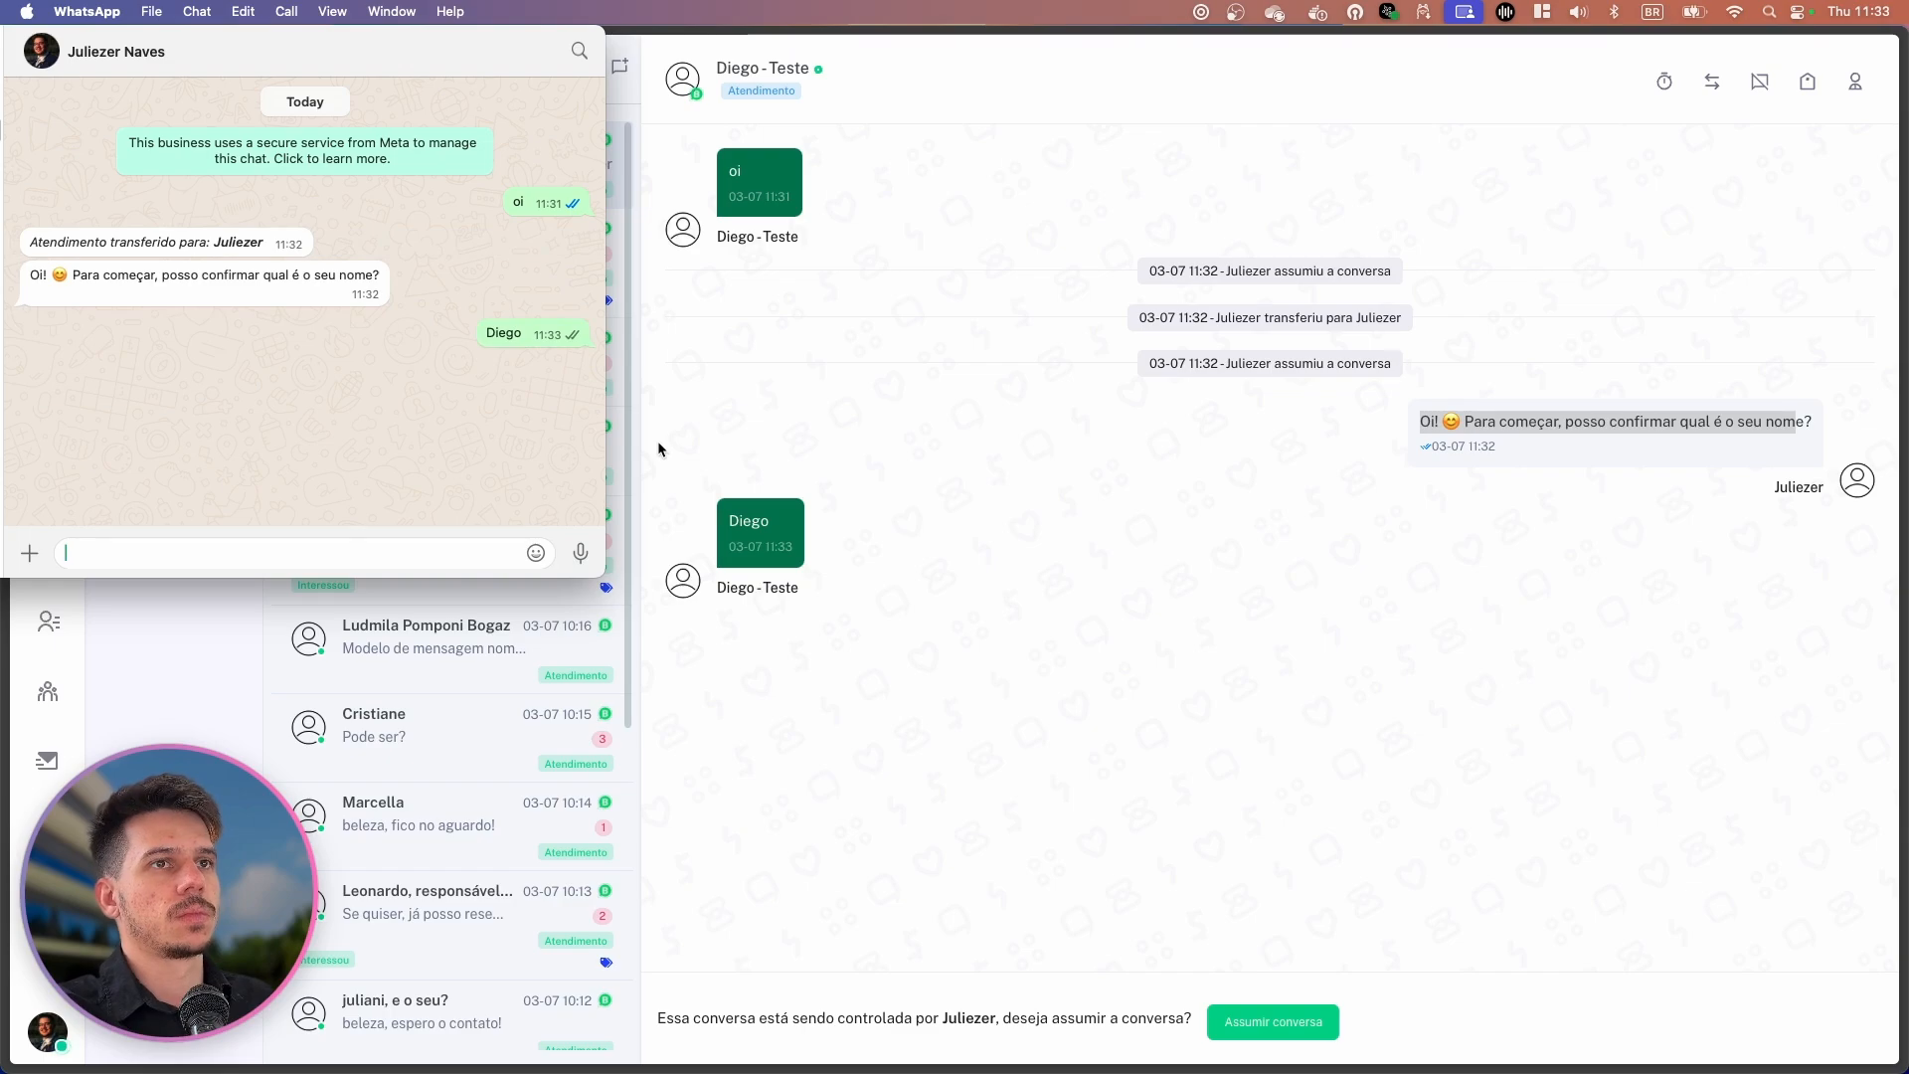
pyautogui.click(807, 474)
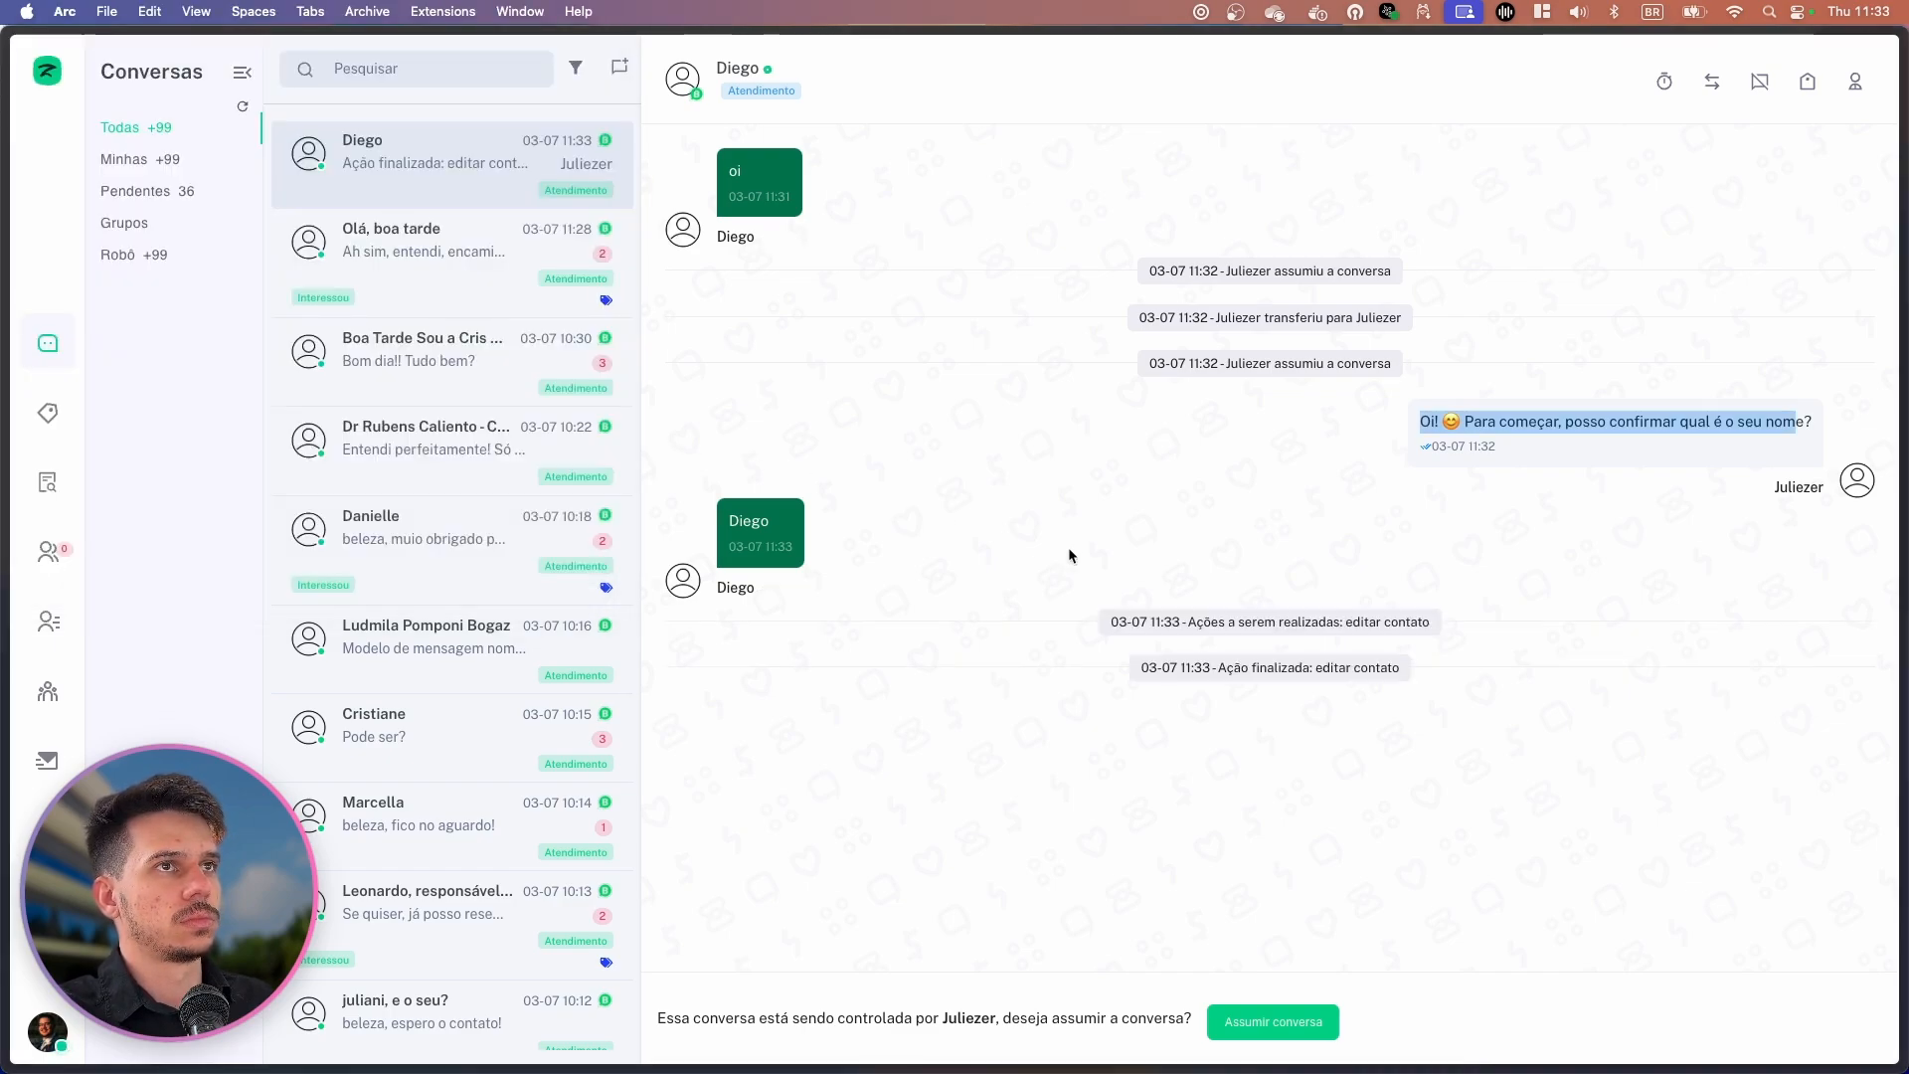
pyautogui.click(1242, 624)
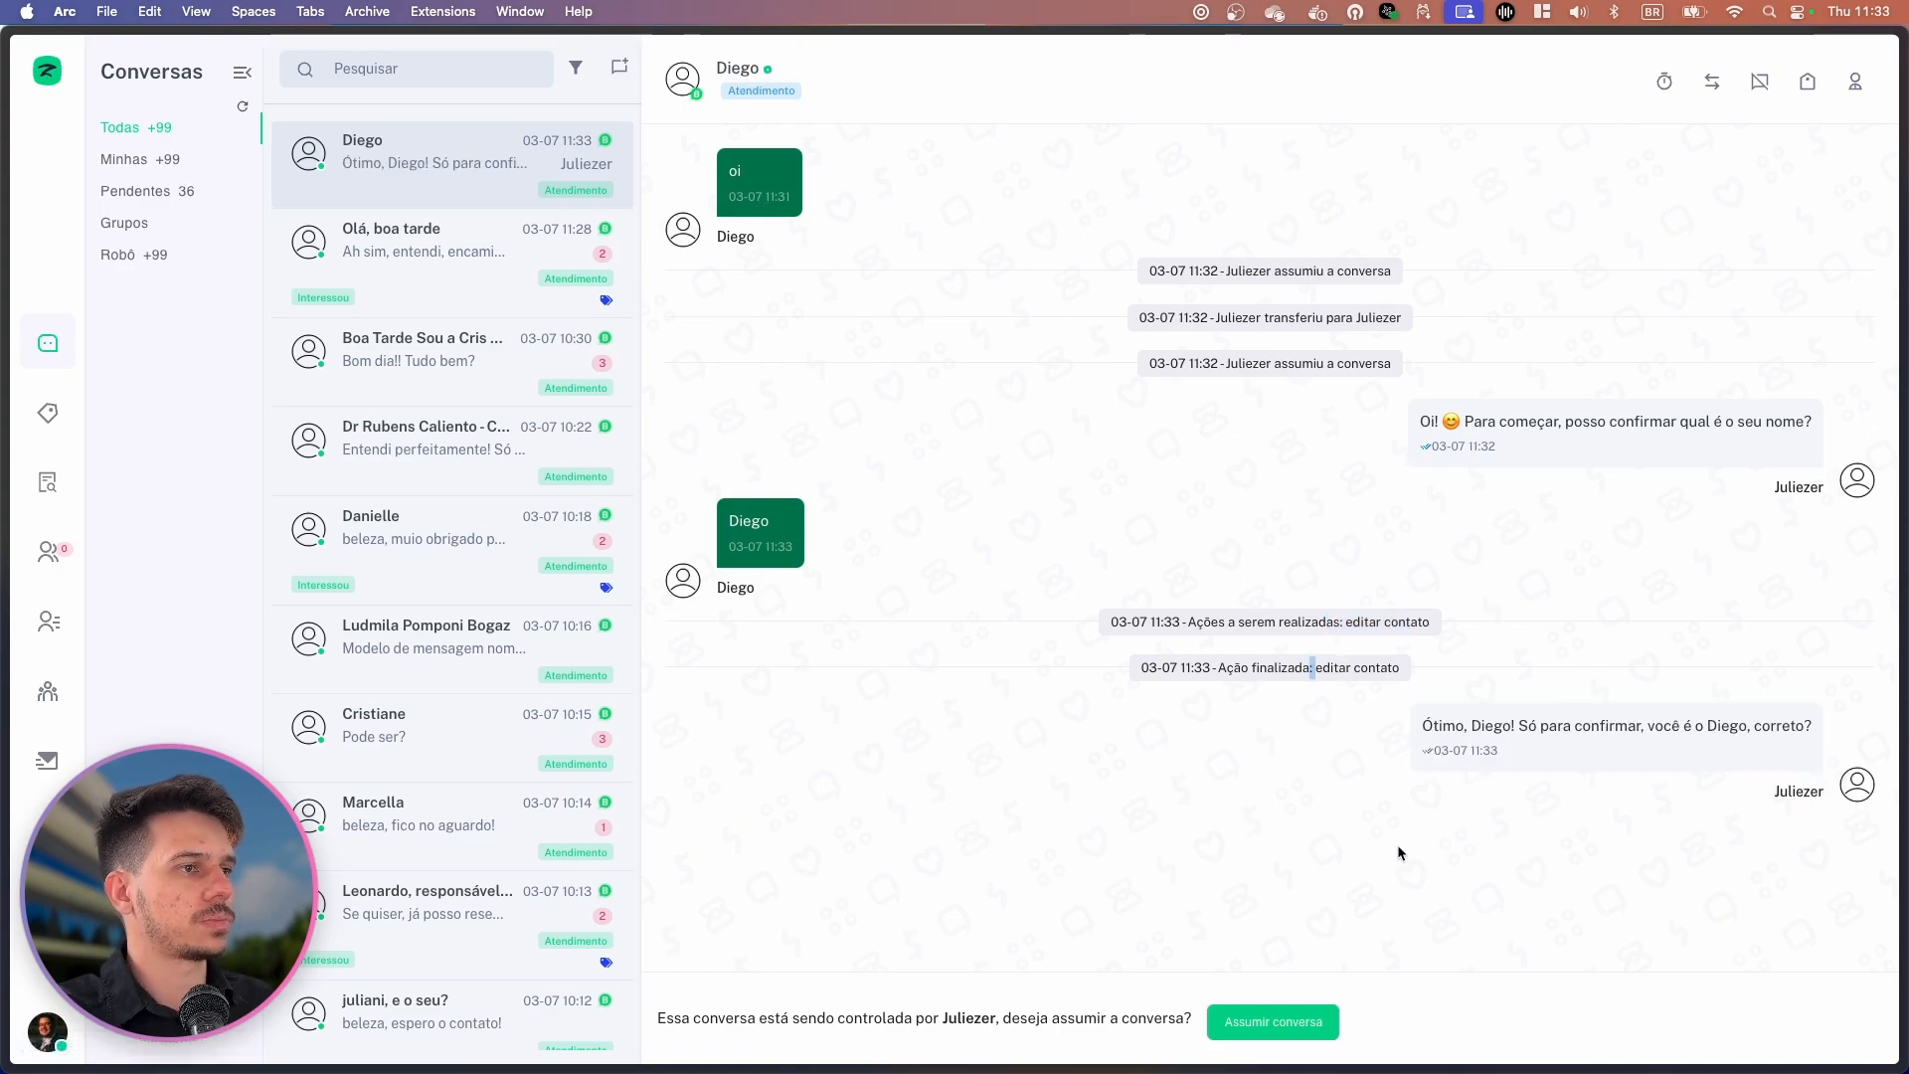
# Switch to WhatsApp and answer "sim" to the agent's name confirmation and to its offer to explain the findings.
pyautogui.press('super+Tab')
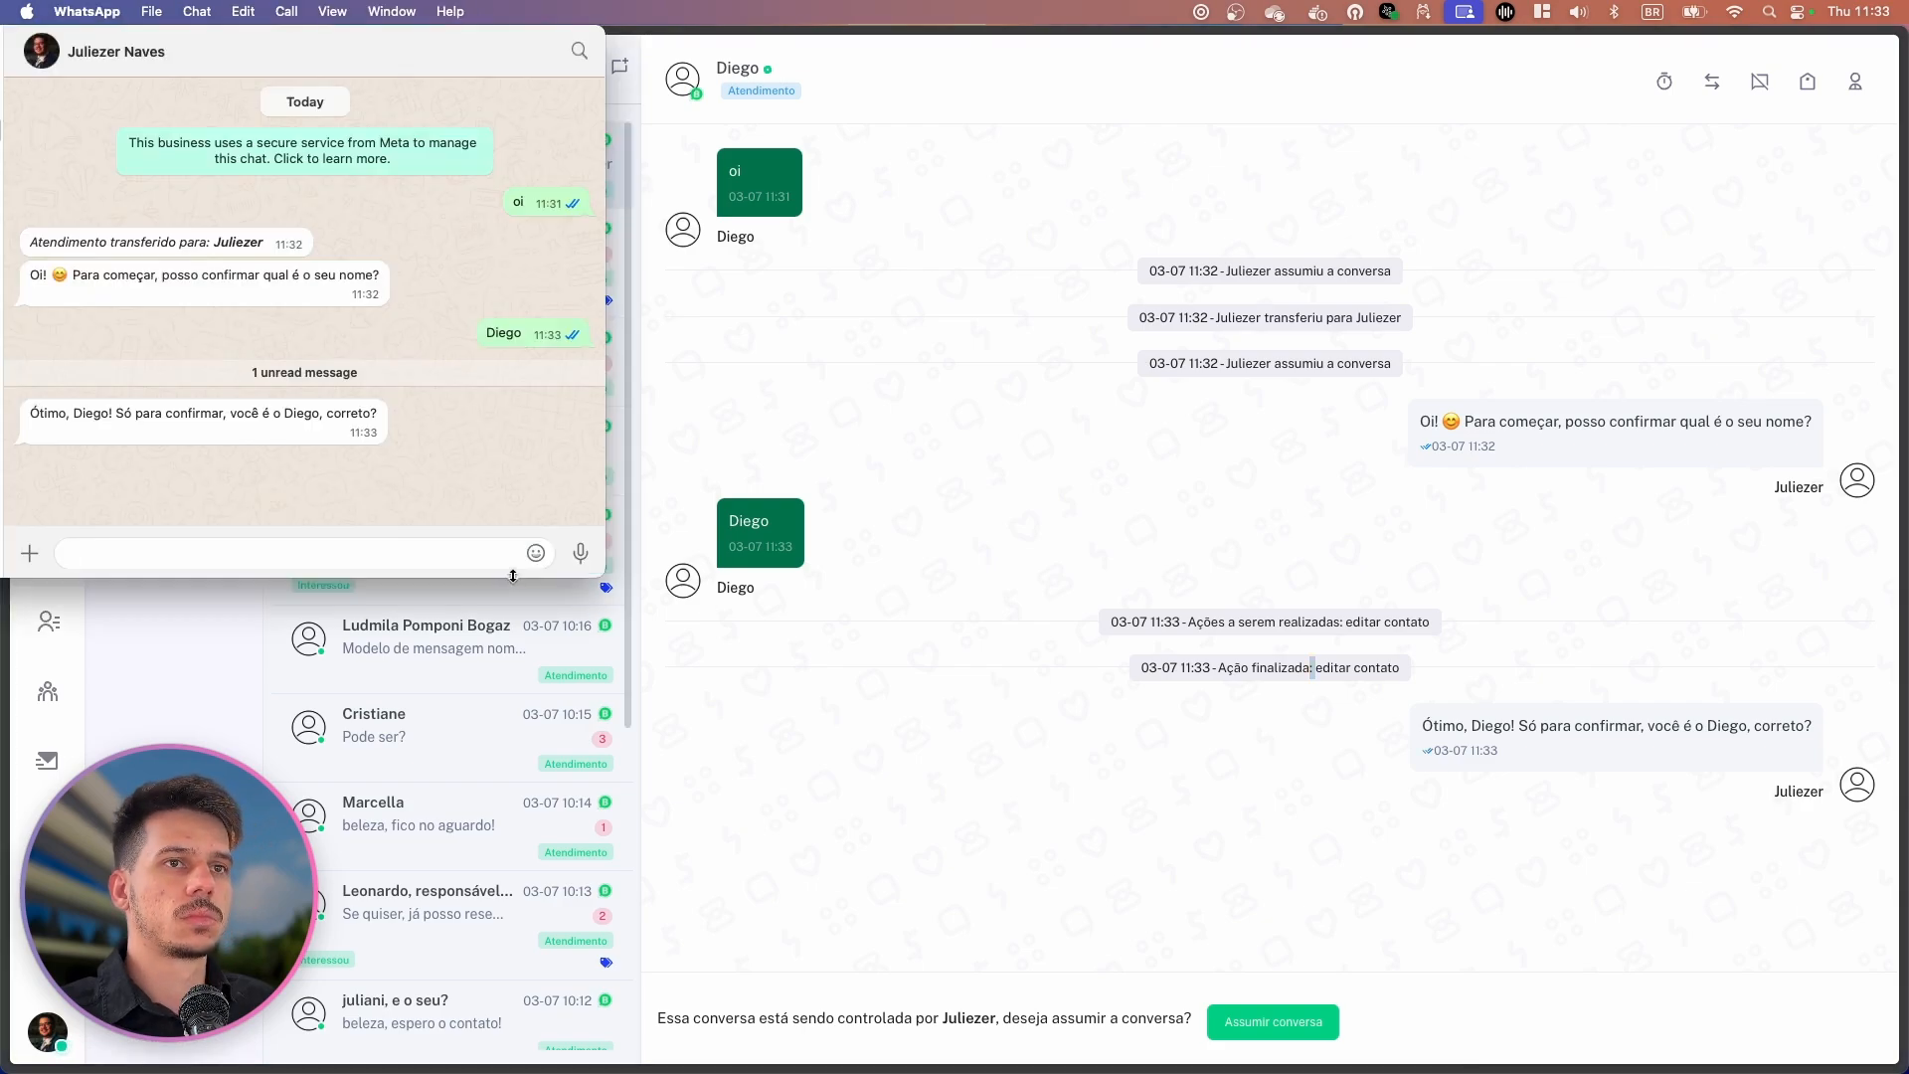
pyautogui.write('sim')
pyautogui.click(580, 552)
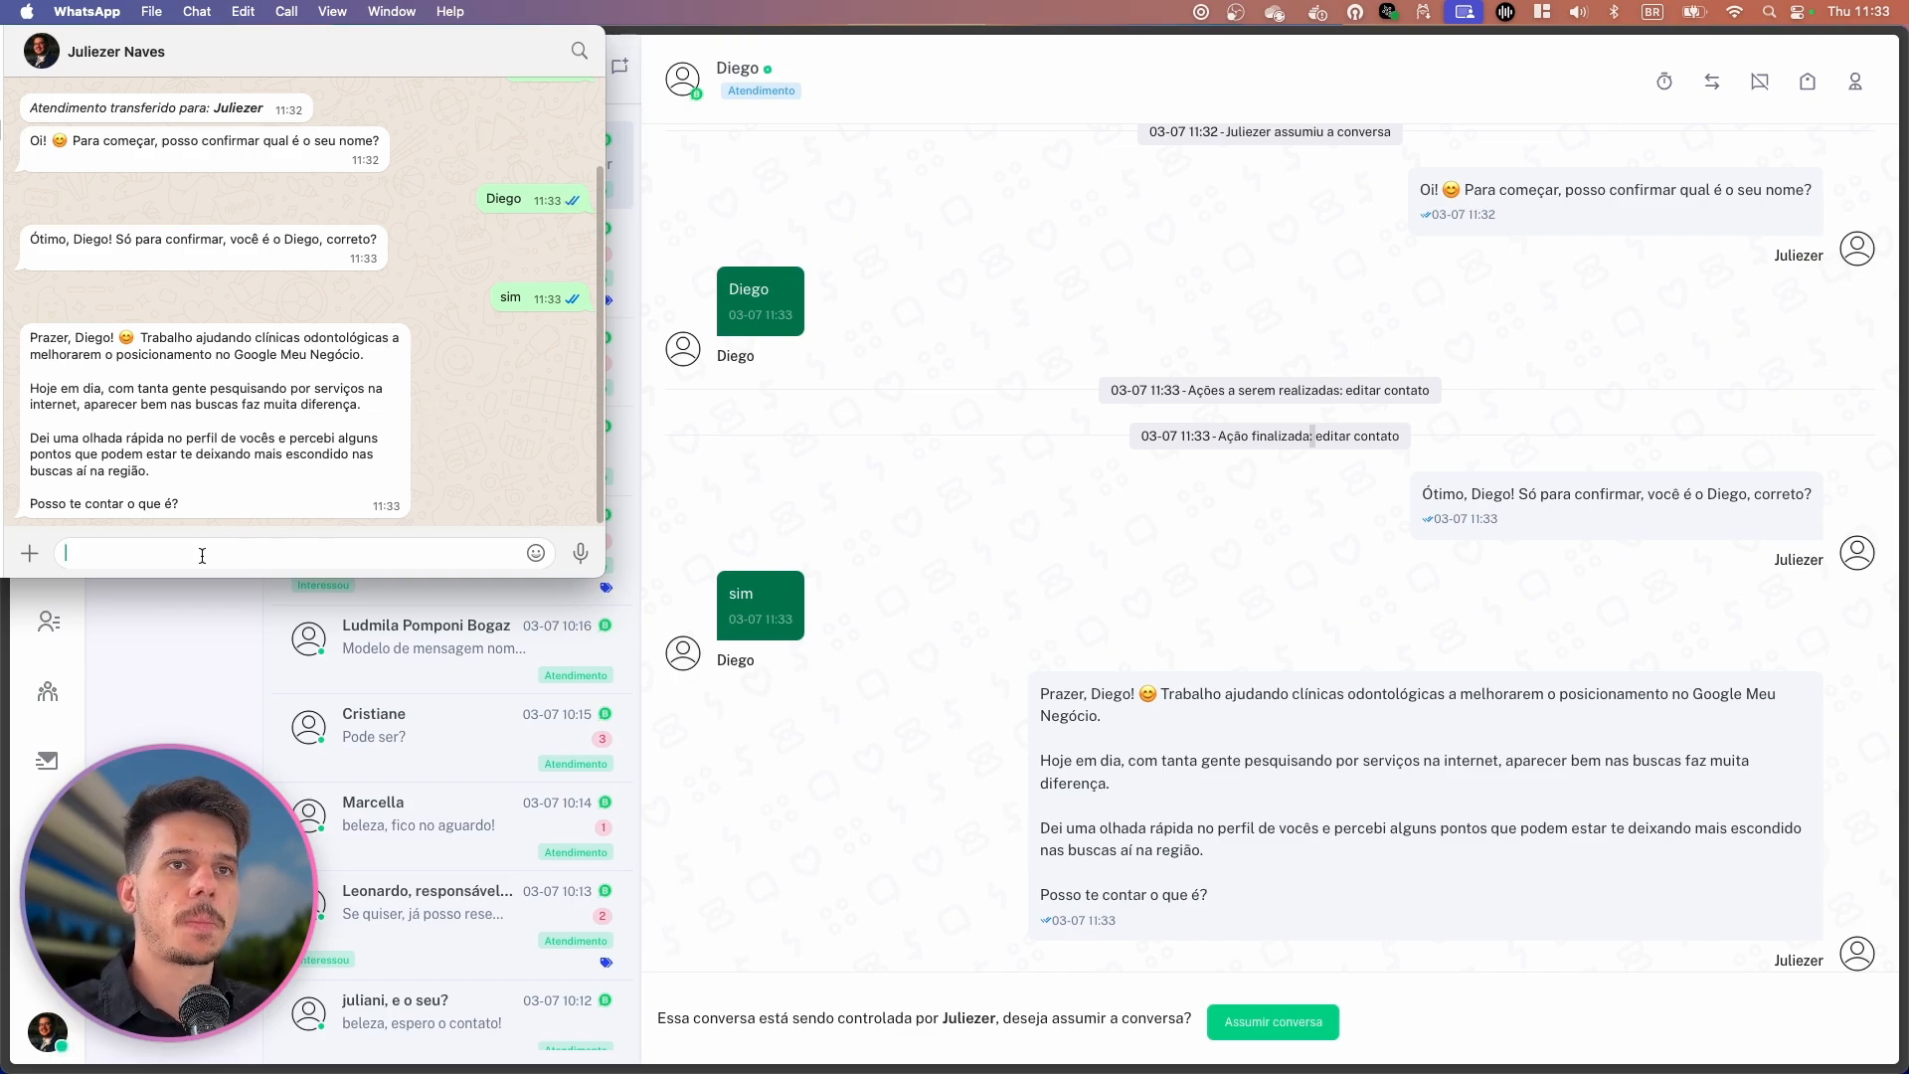
pyautogui.write('sim')
pyautogui.press('Return')
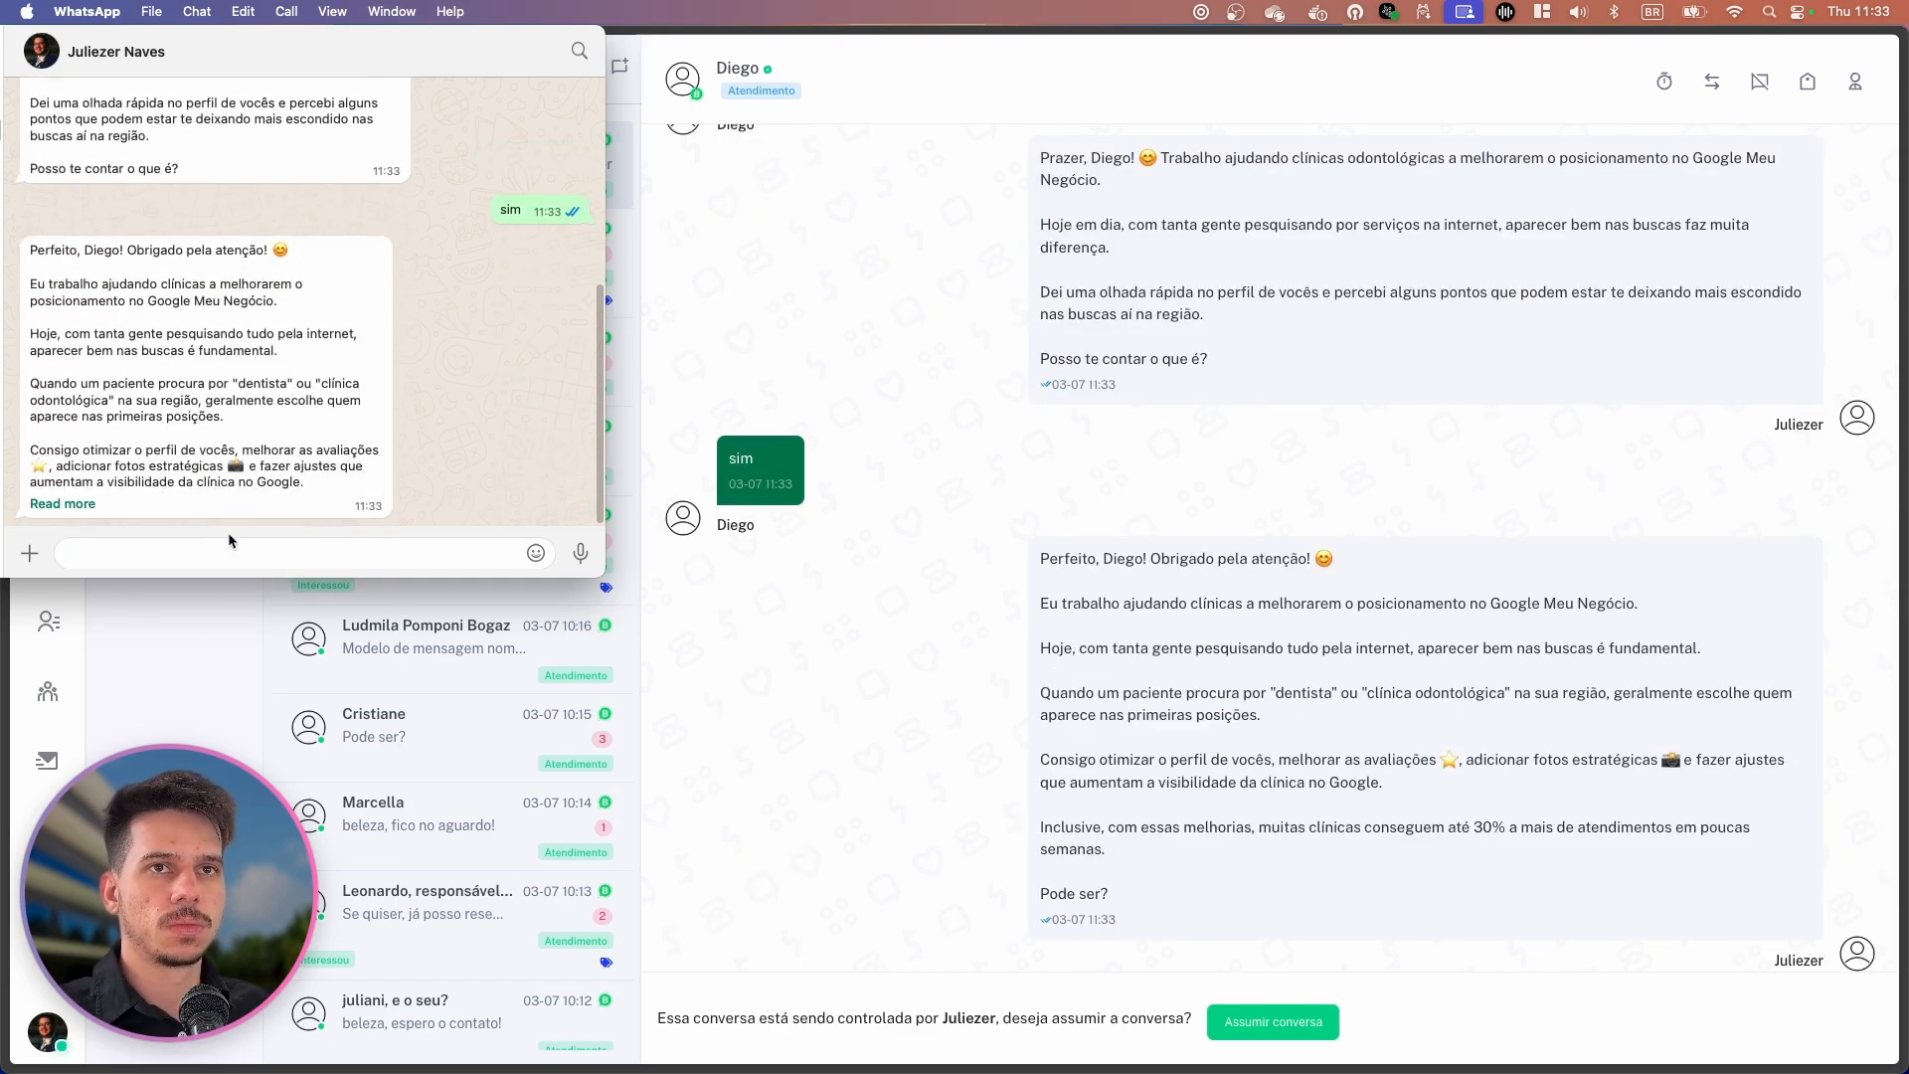
# Expand the agent's full pitch message in WhatsApp and answer its closing question with "sim".
pyautogui.click(63, 503)
pyautogui.write('sim')
pyautogui.press('Return')
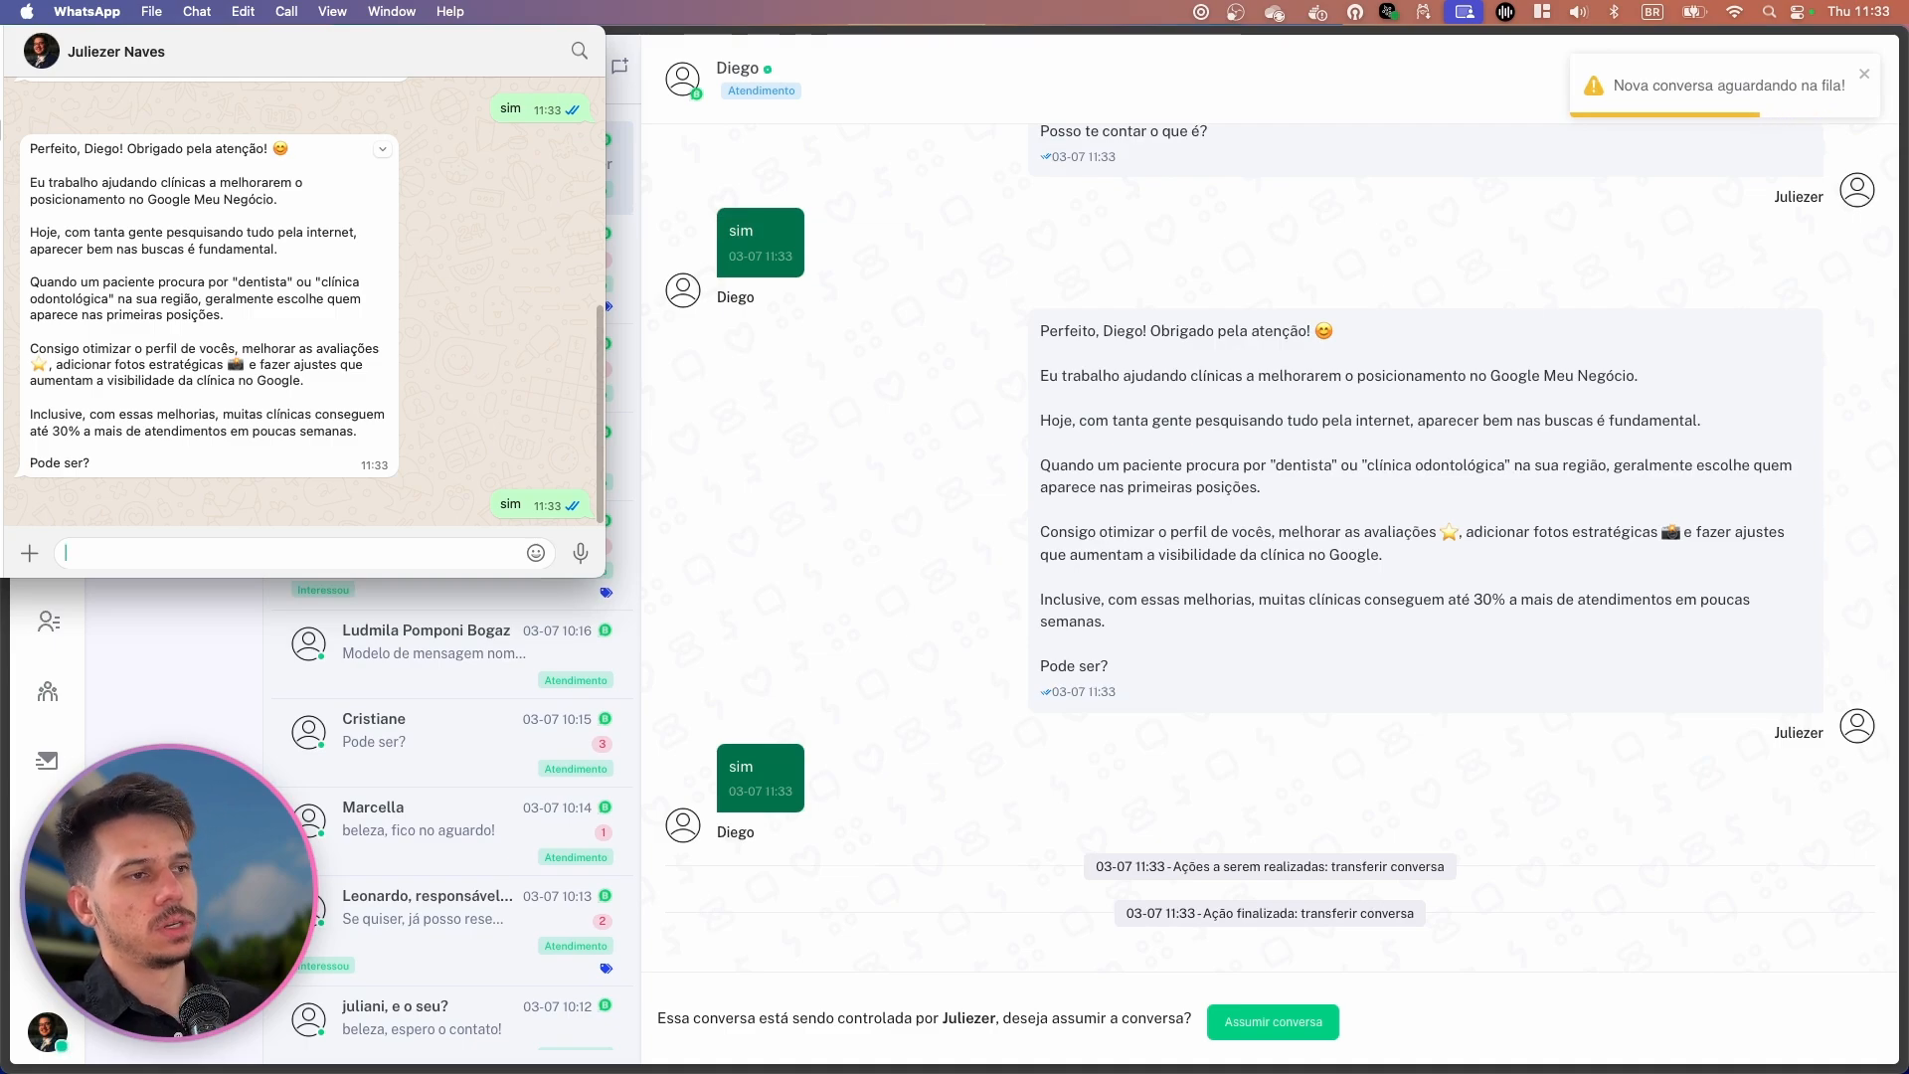
# Return to the Zap Responder chat and open the Fila de Atendimento queue.
pyautogui.click(998, 632)
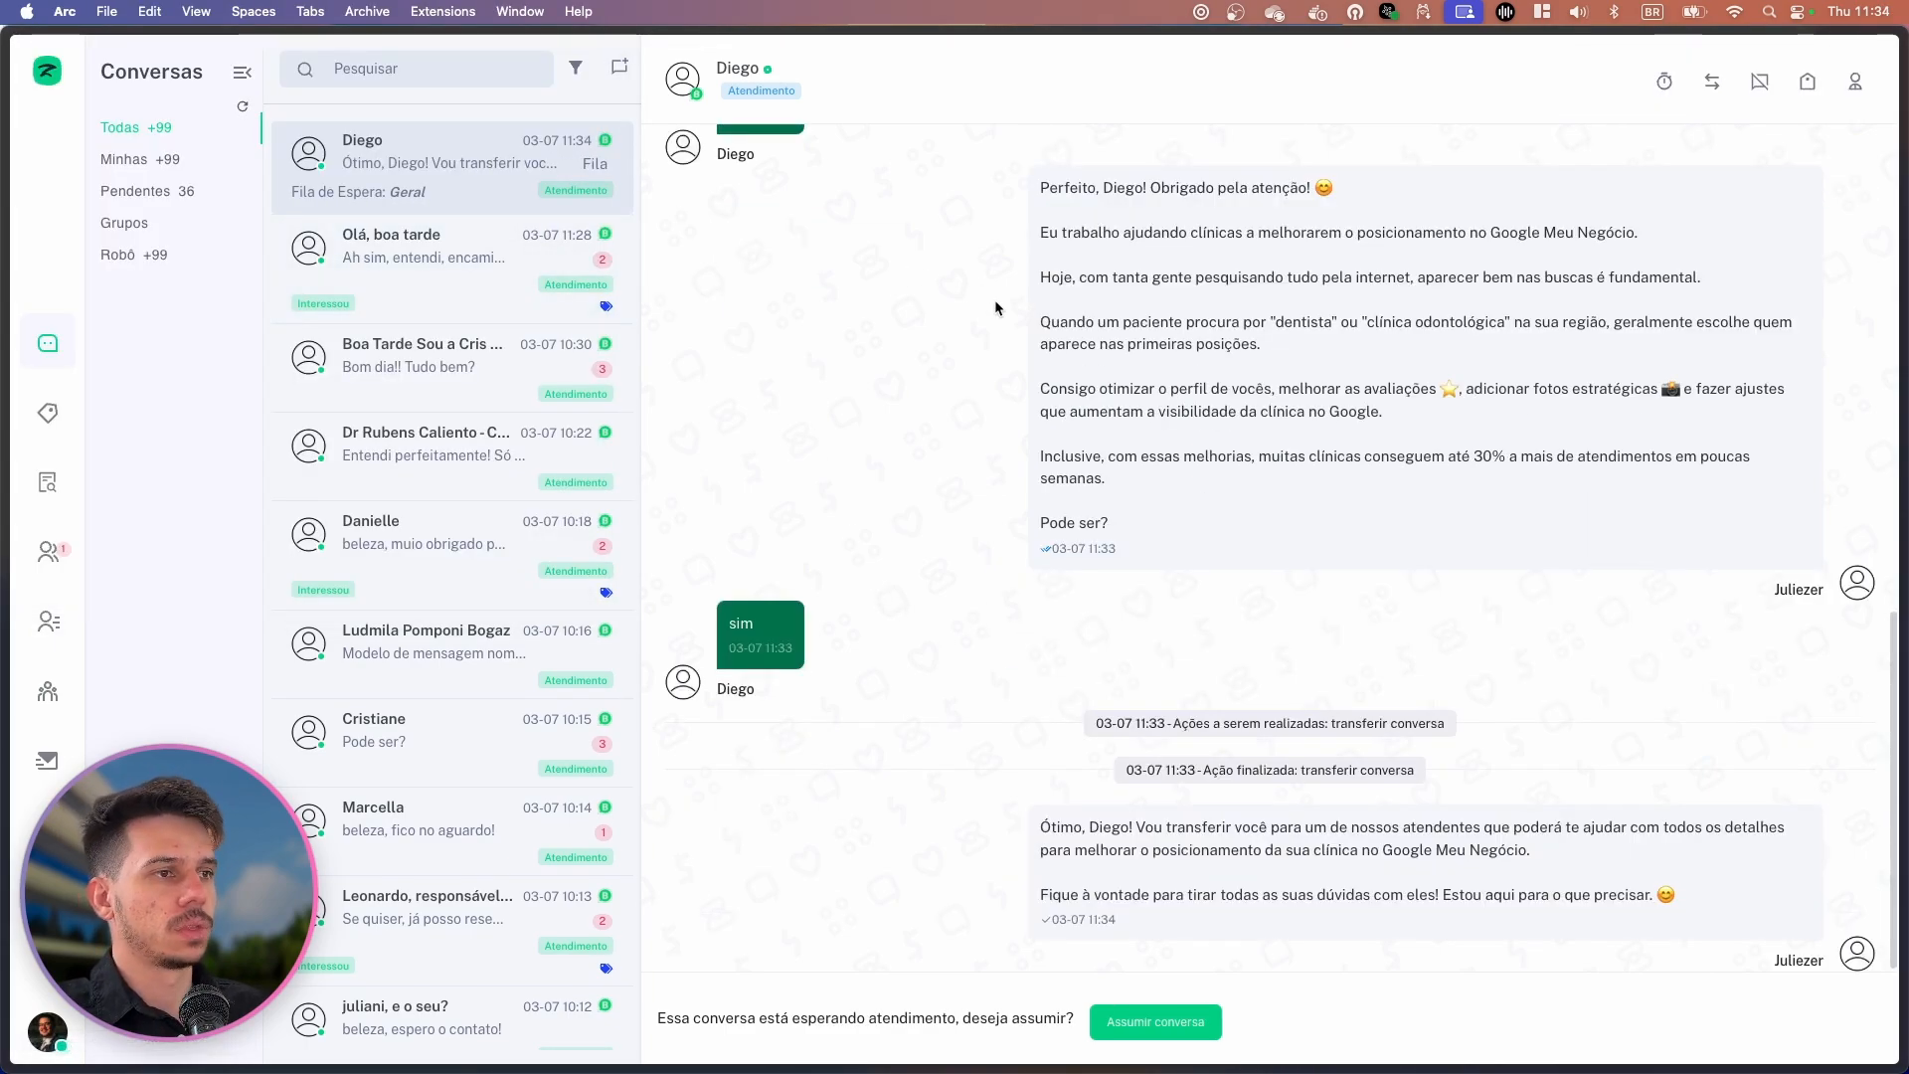
pyautogui.click(48, 552)
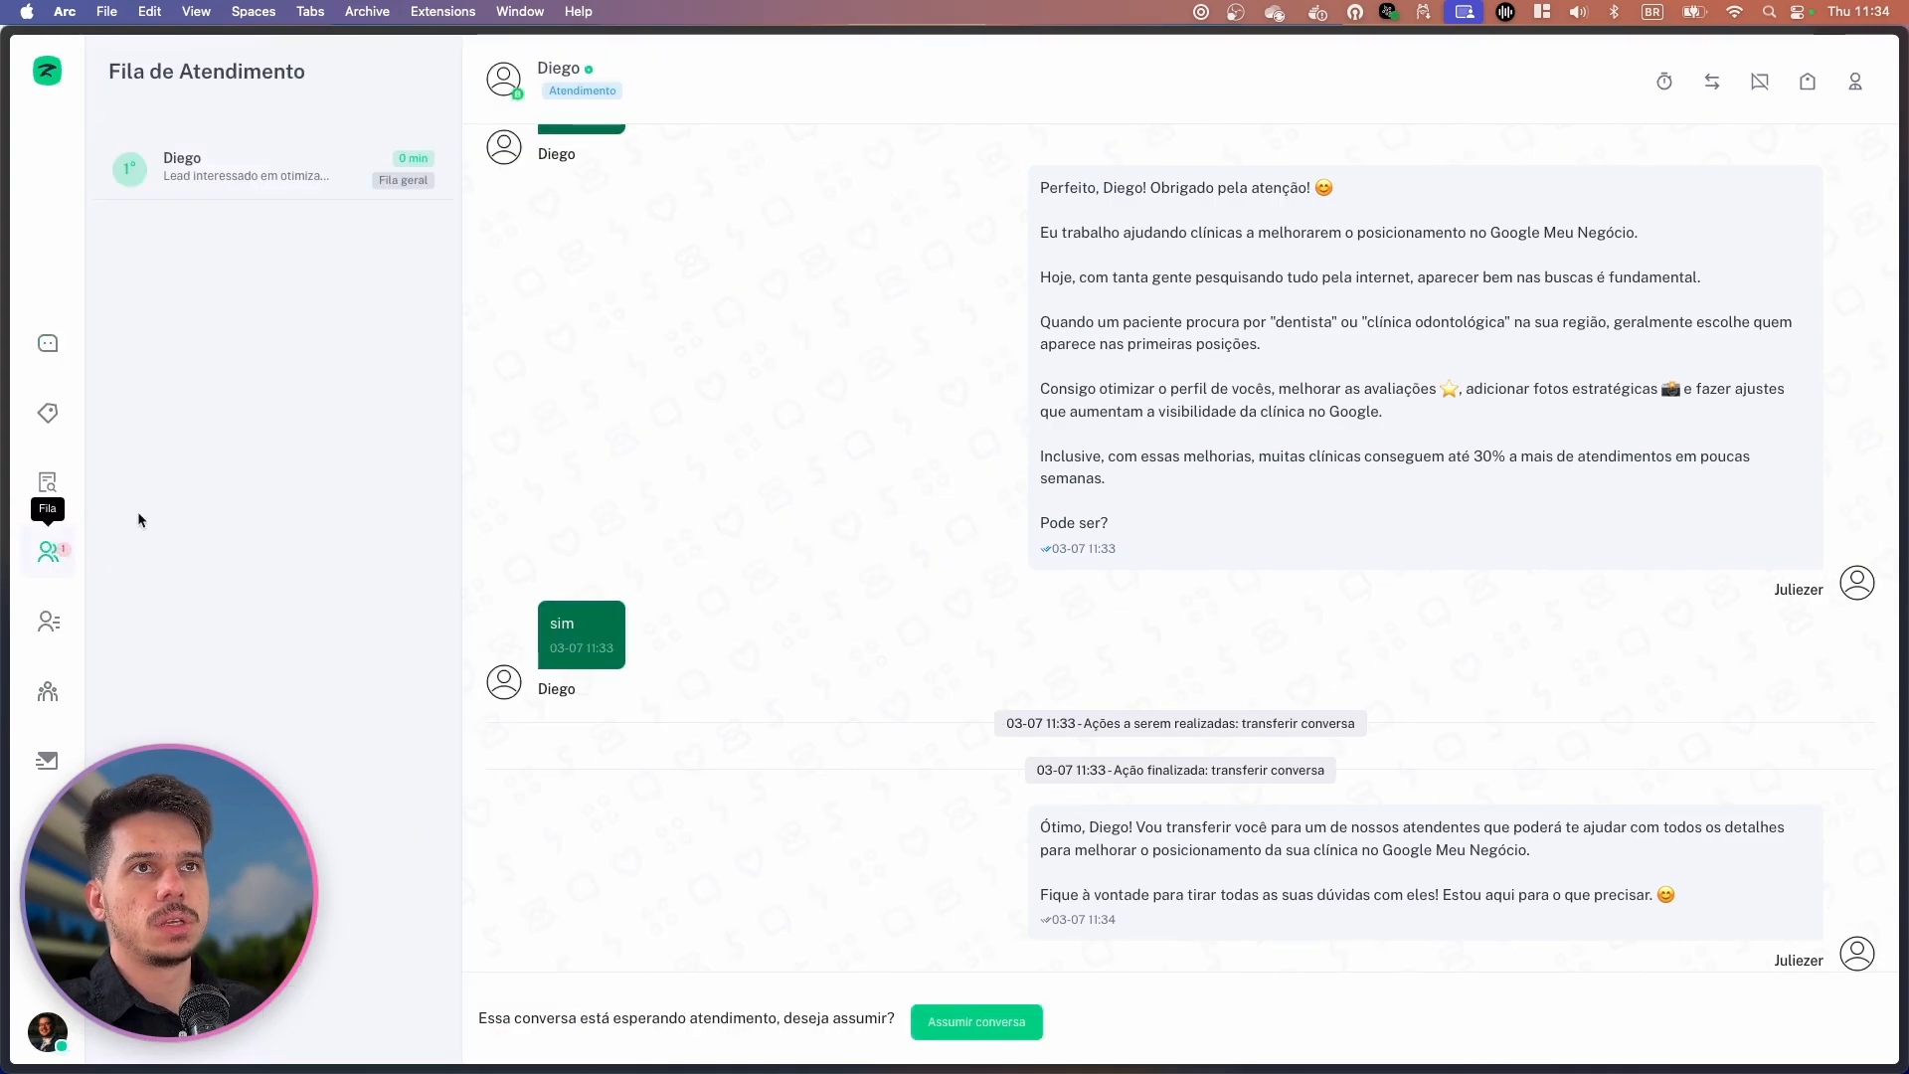
# Open the queued lead's takeover prompt twice to read the transfer comment, cancelling without assuming the conversation each time.
pyautogui.click(266, 174)
pyautogui.moveTo(759, 613); pyautogui.dragTo(1103, 639)
pyautogui.click(1101, 636)
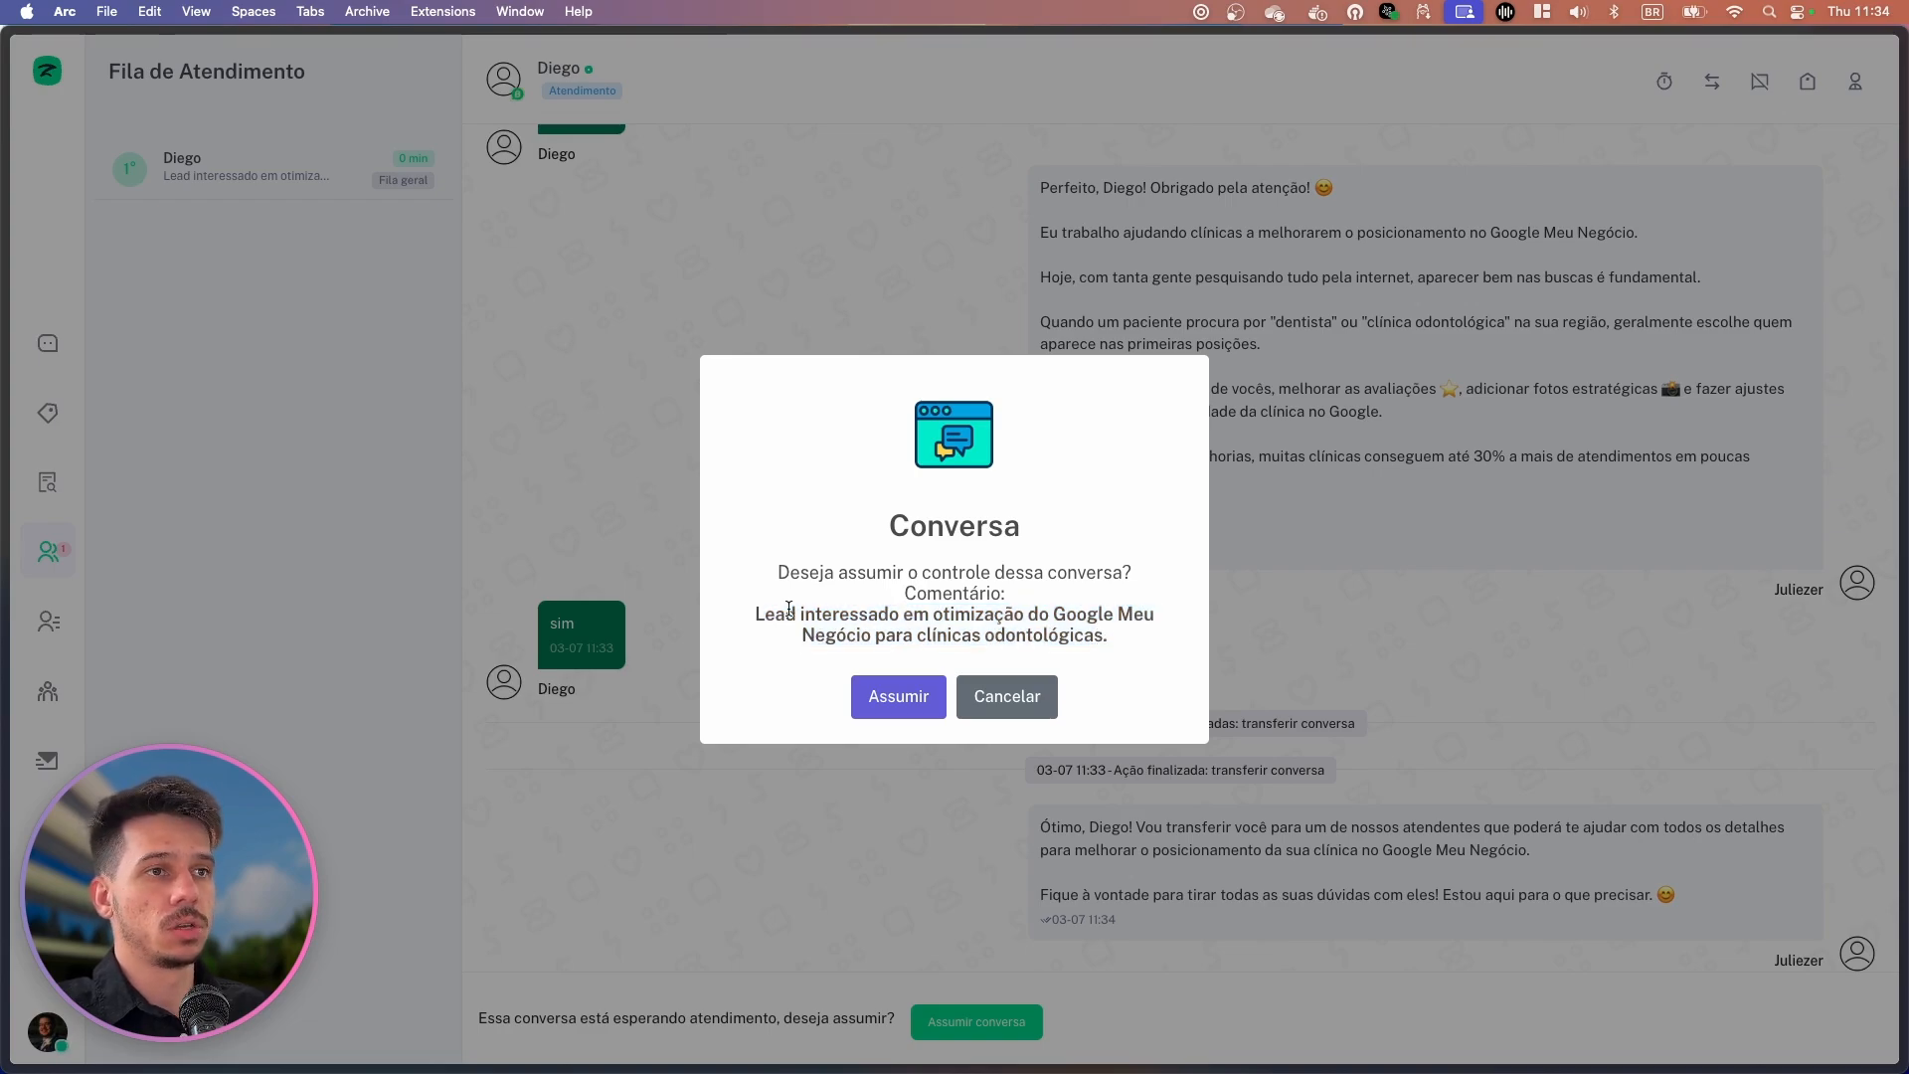
pyautogui.moveTo(758, 612); pyautogui.dragTo(1125, 636)
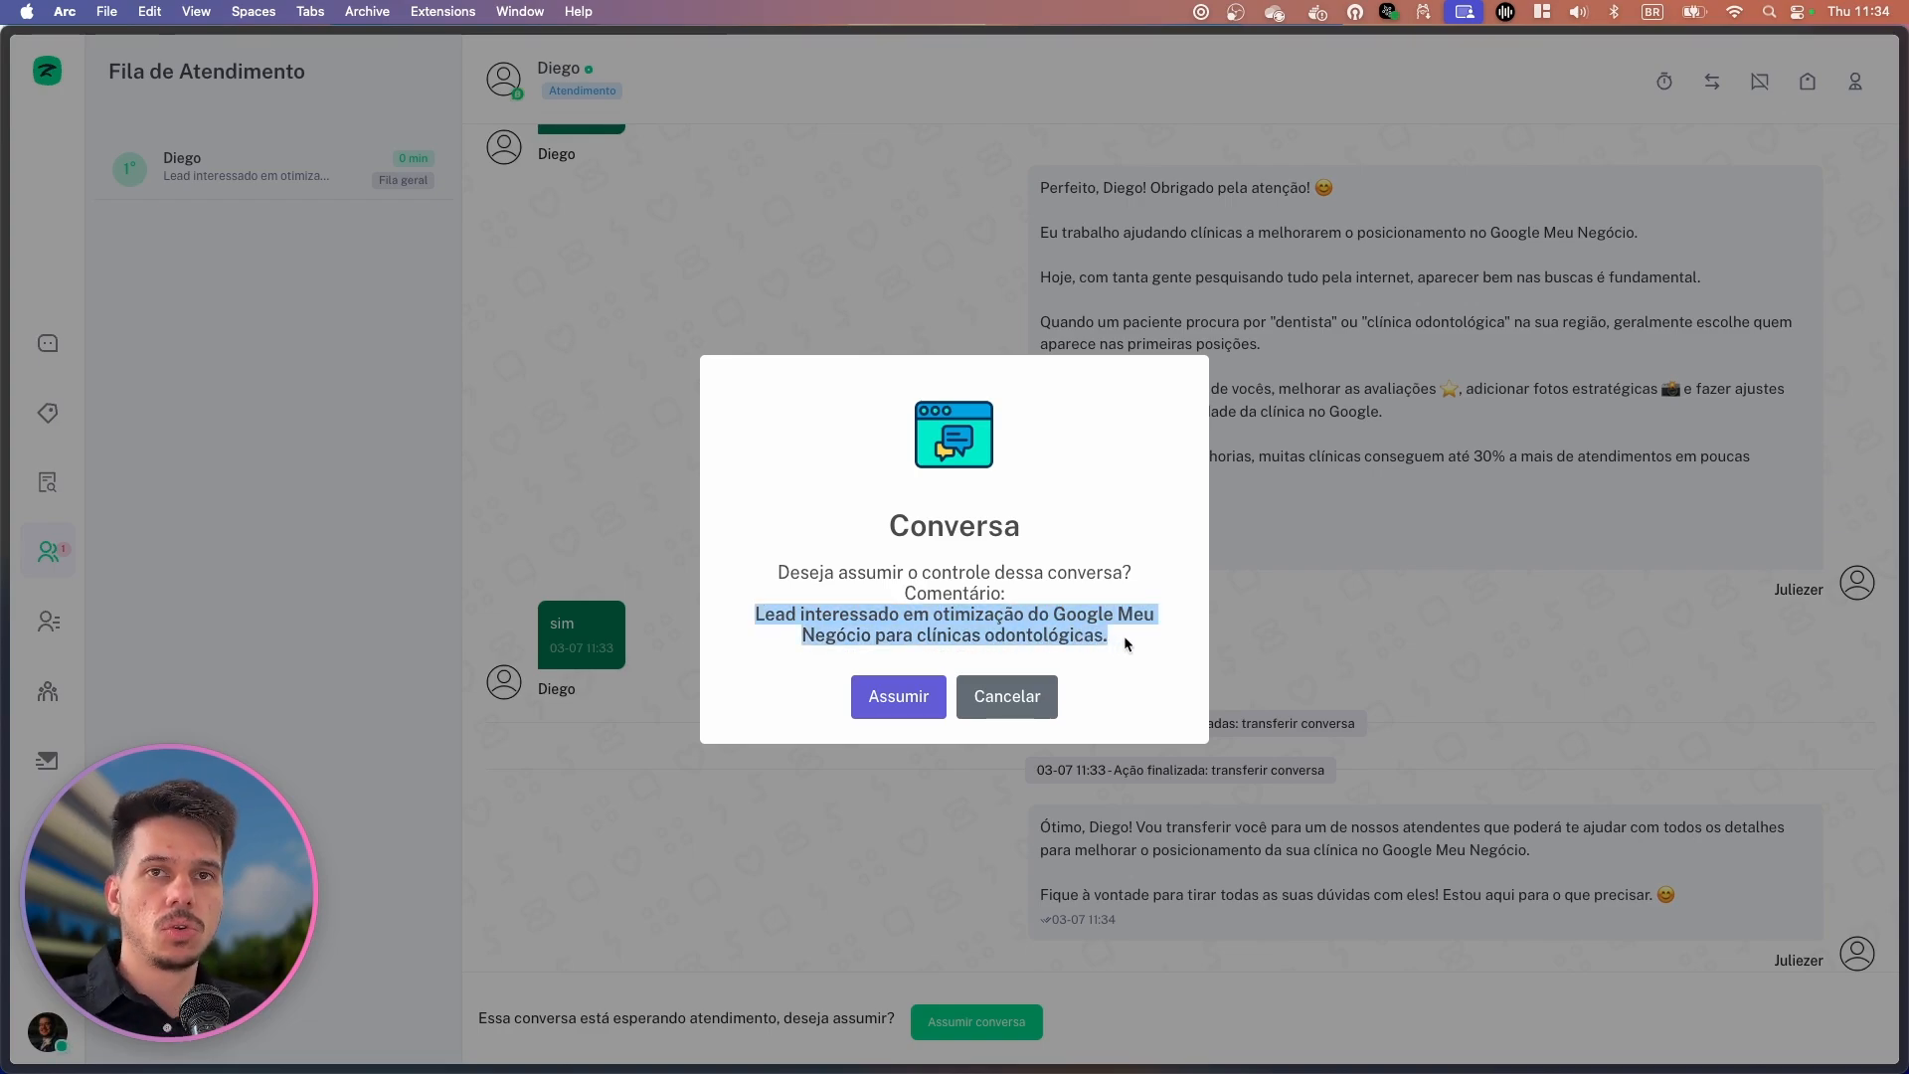
pyautogui.click(1030, 693)
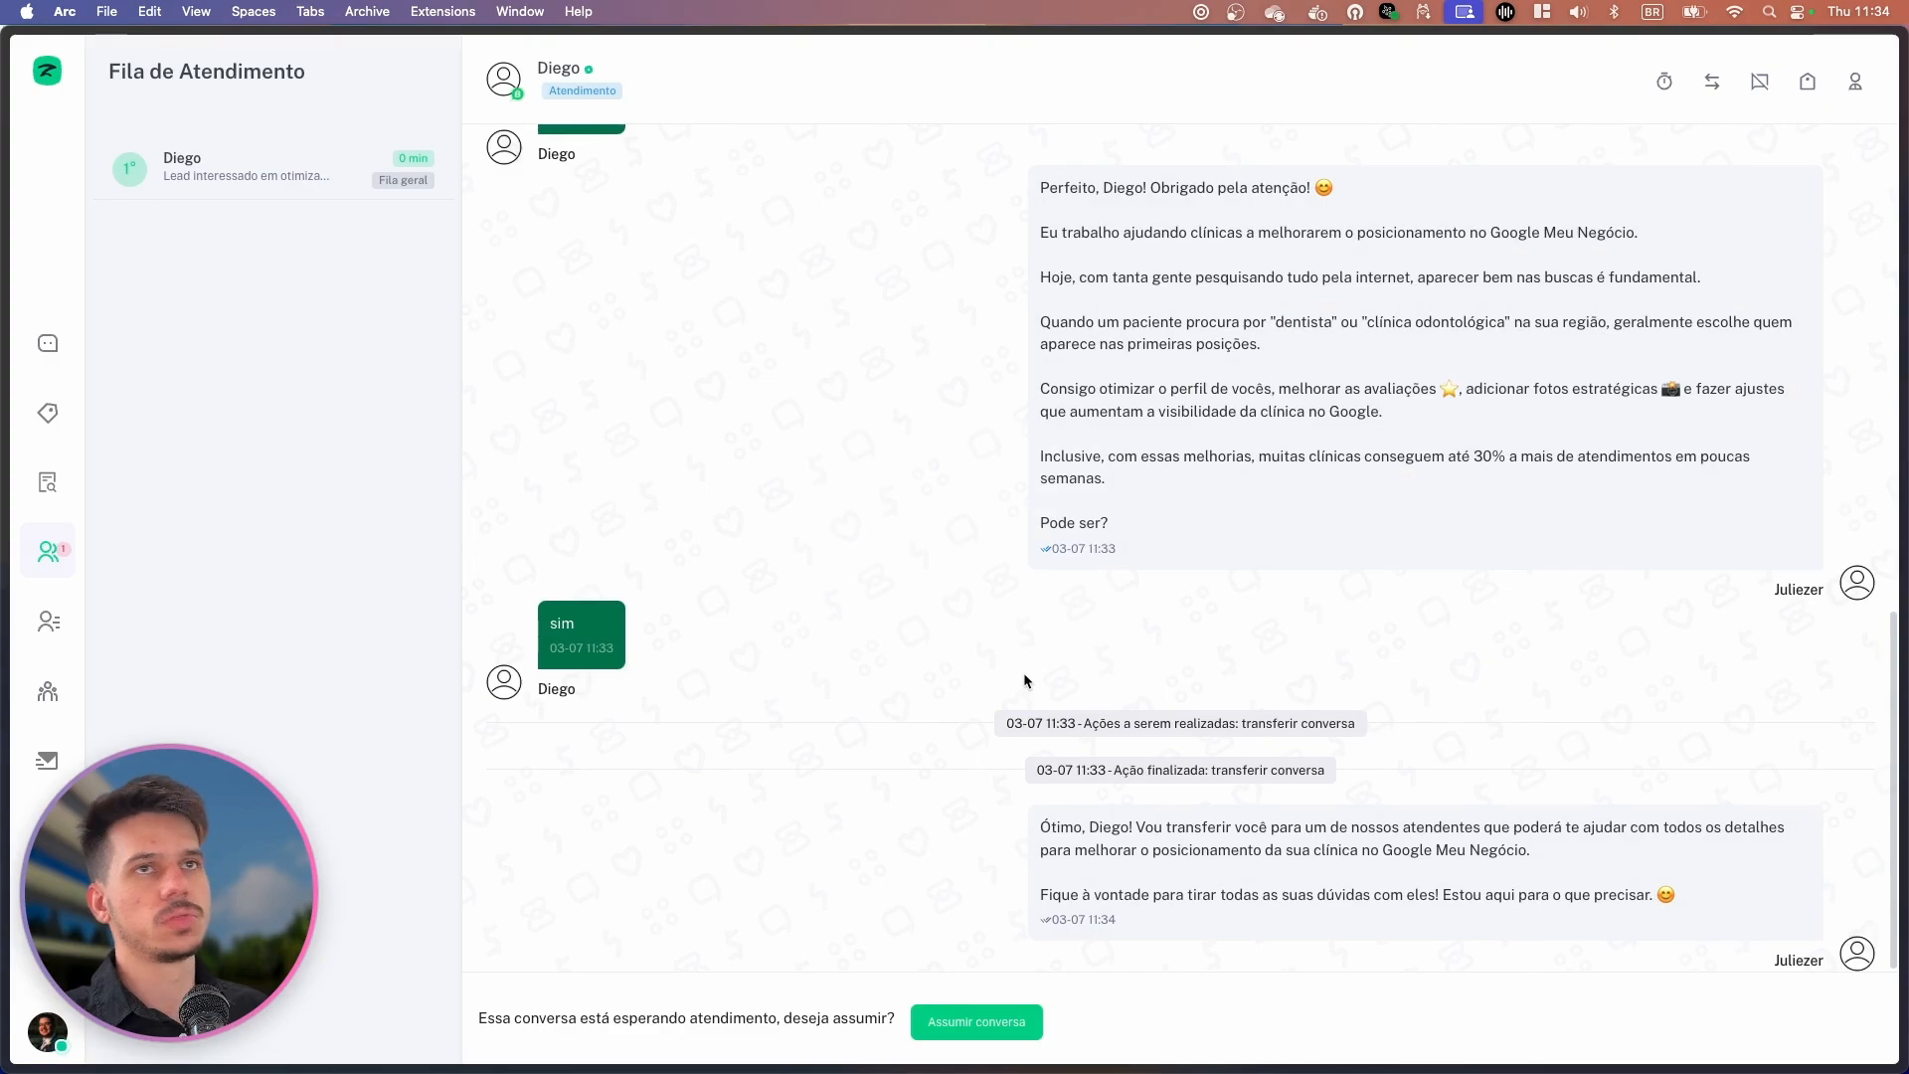
pyautogui.click(295, 176)
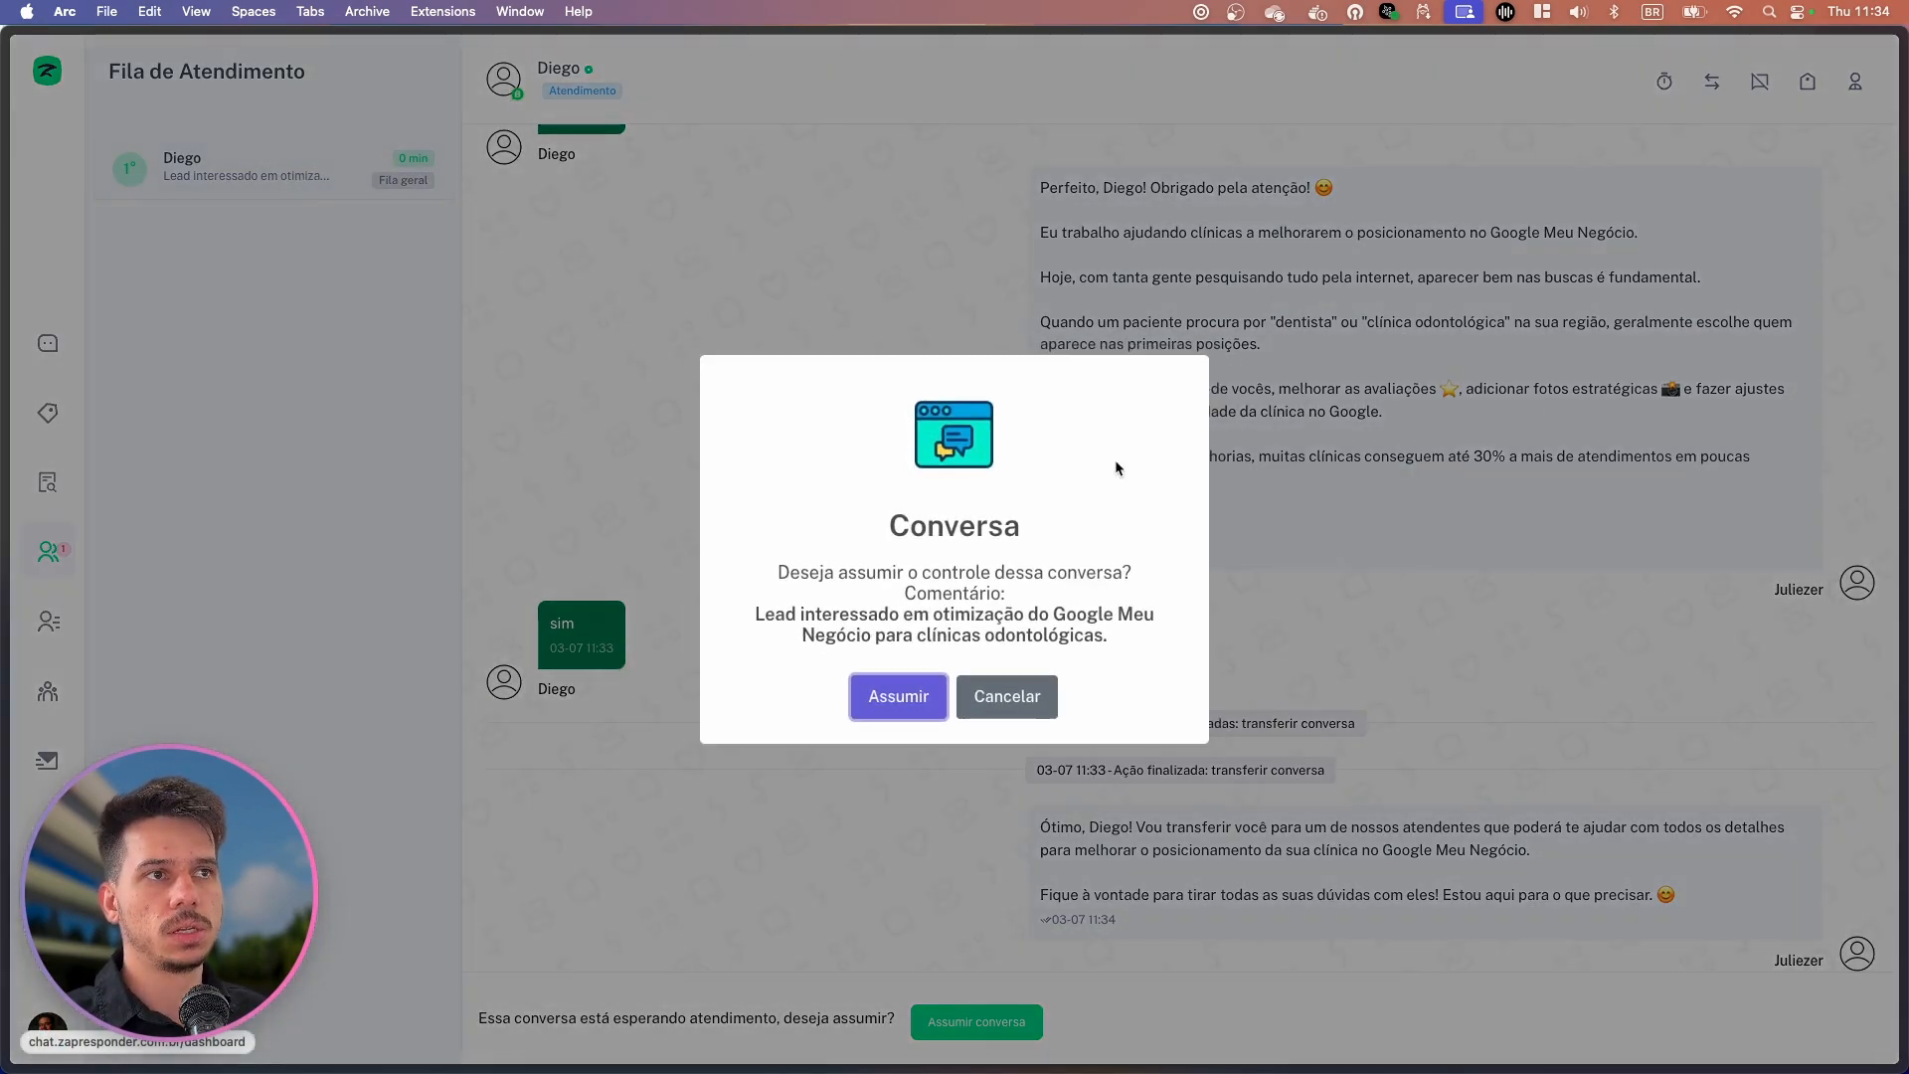
pyautogui.click(1050, 697)
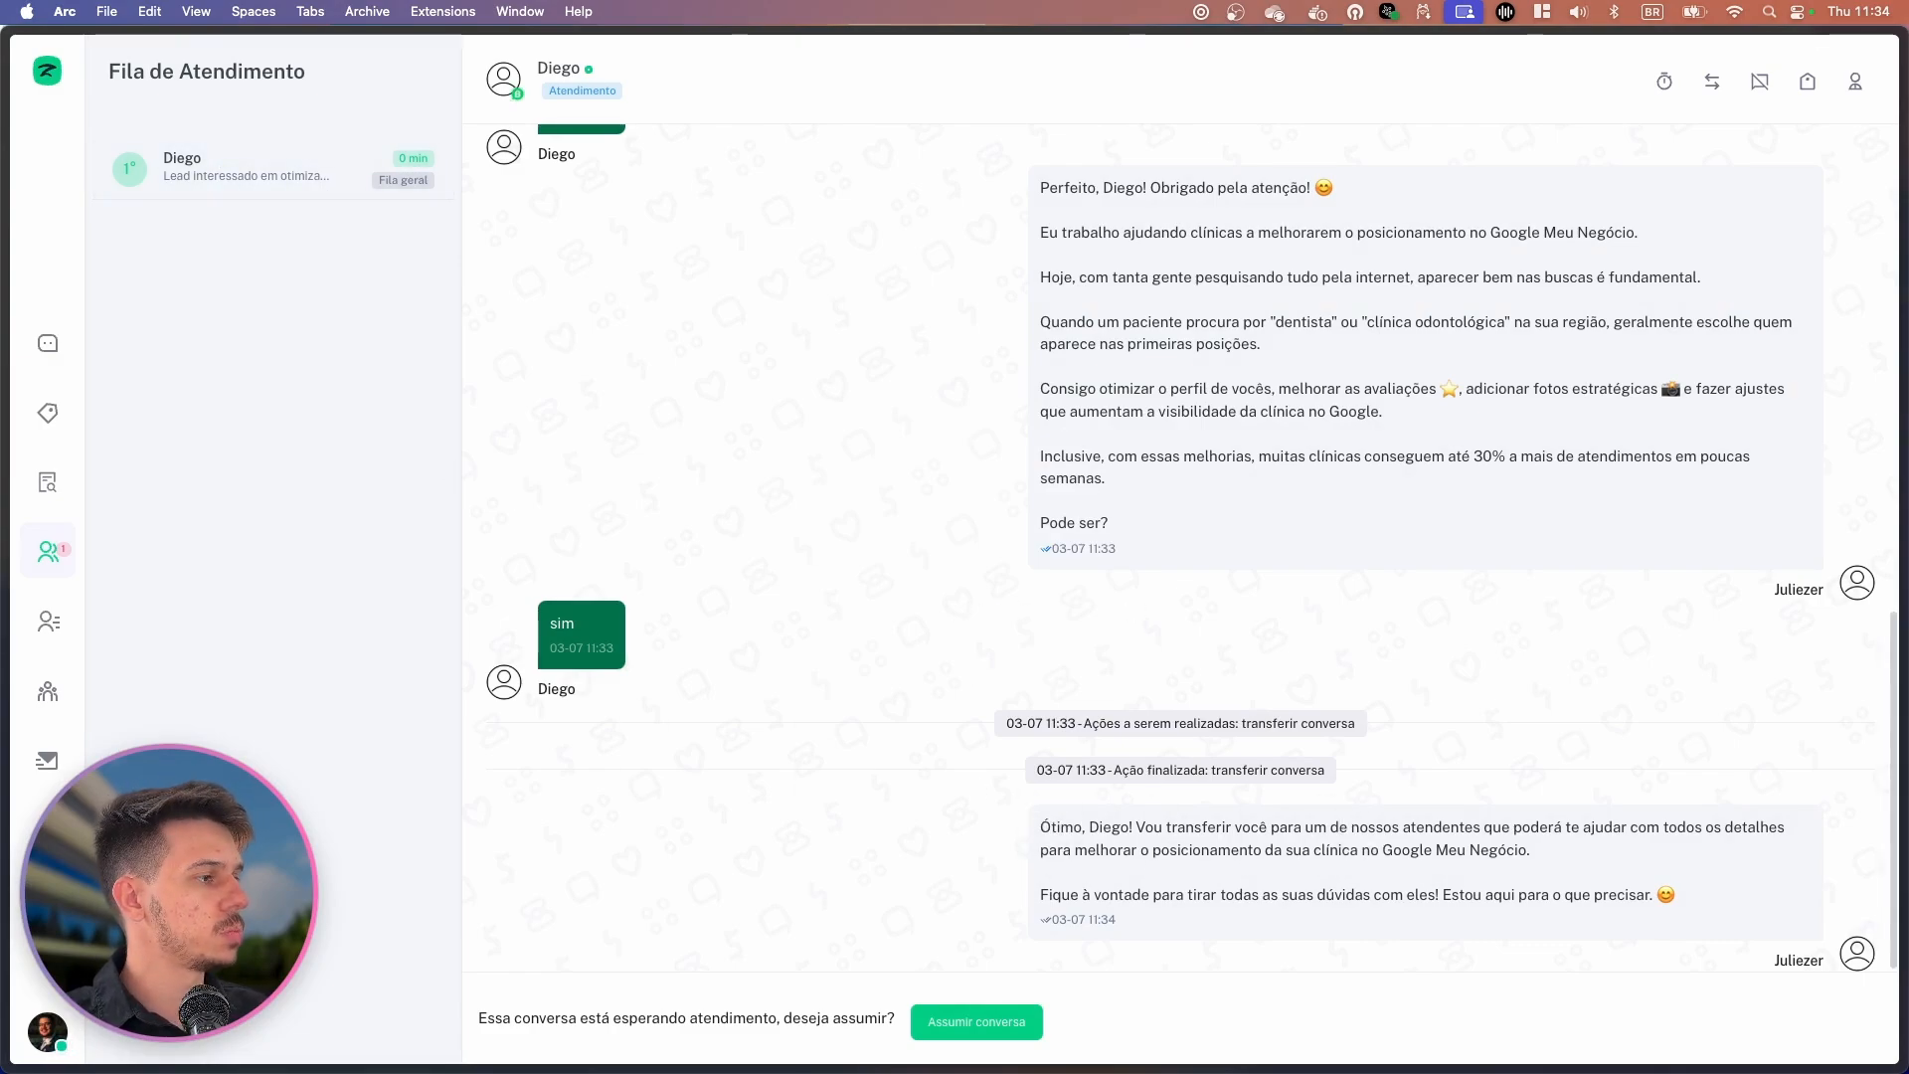
# Switch to WhatsApp, send "oi" to the queued conversation and return to Zap Responder to check for an agent reply.
pyautogui.press('super+Tab')
pyautogui.write('oi')
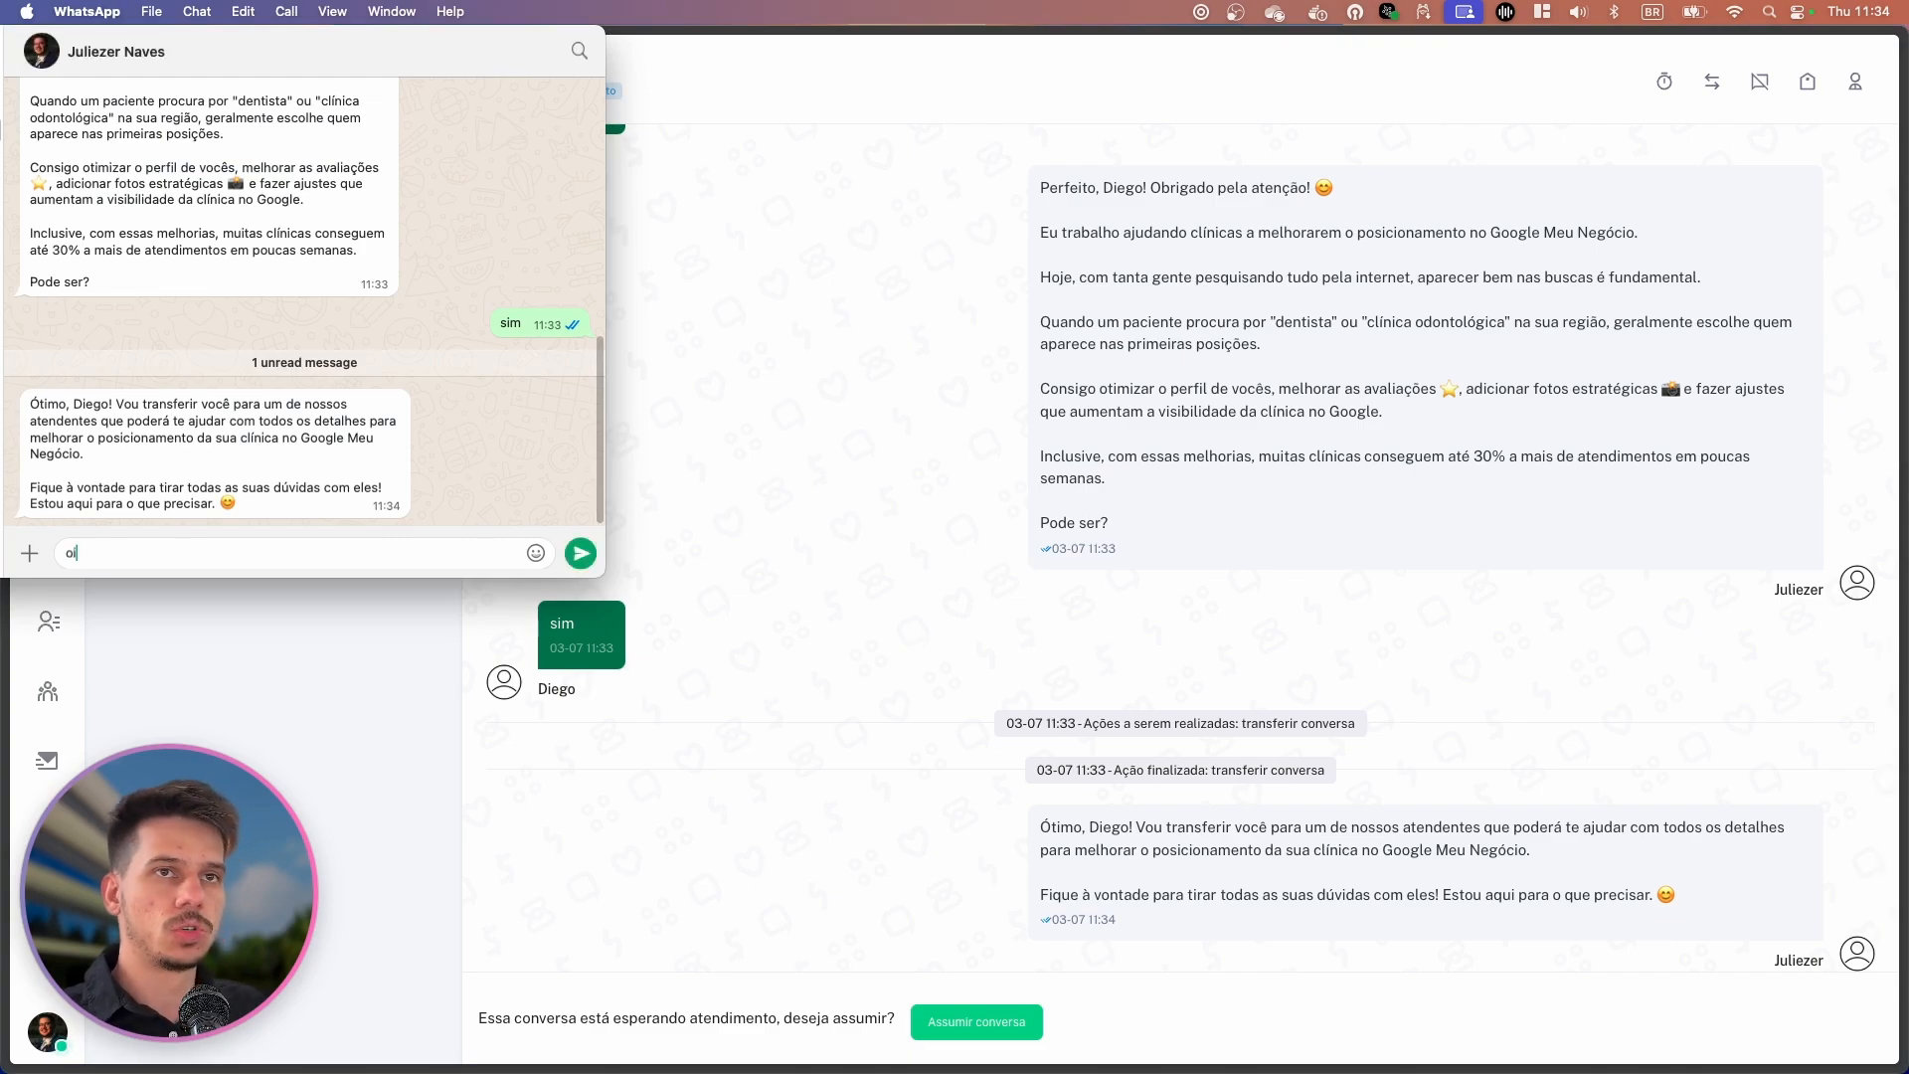
pyautogui.press('Return')
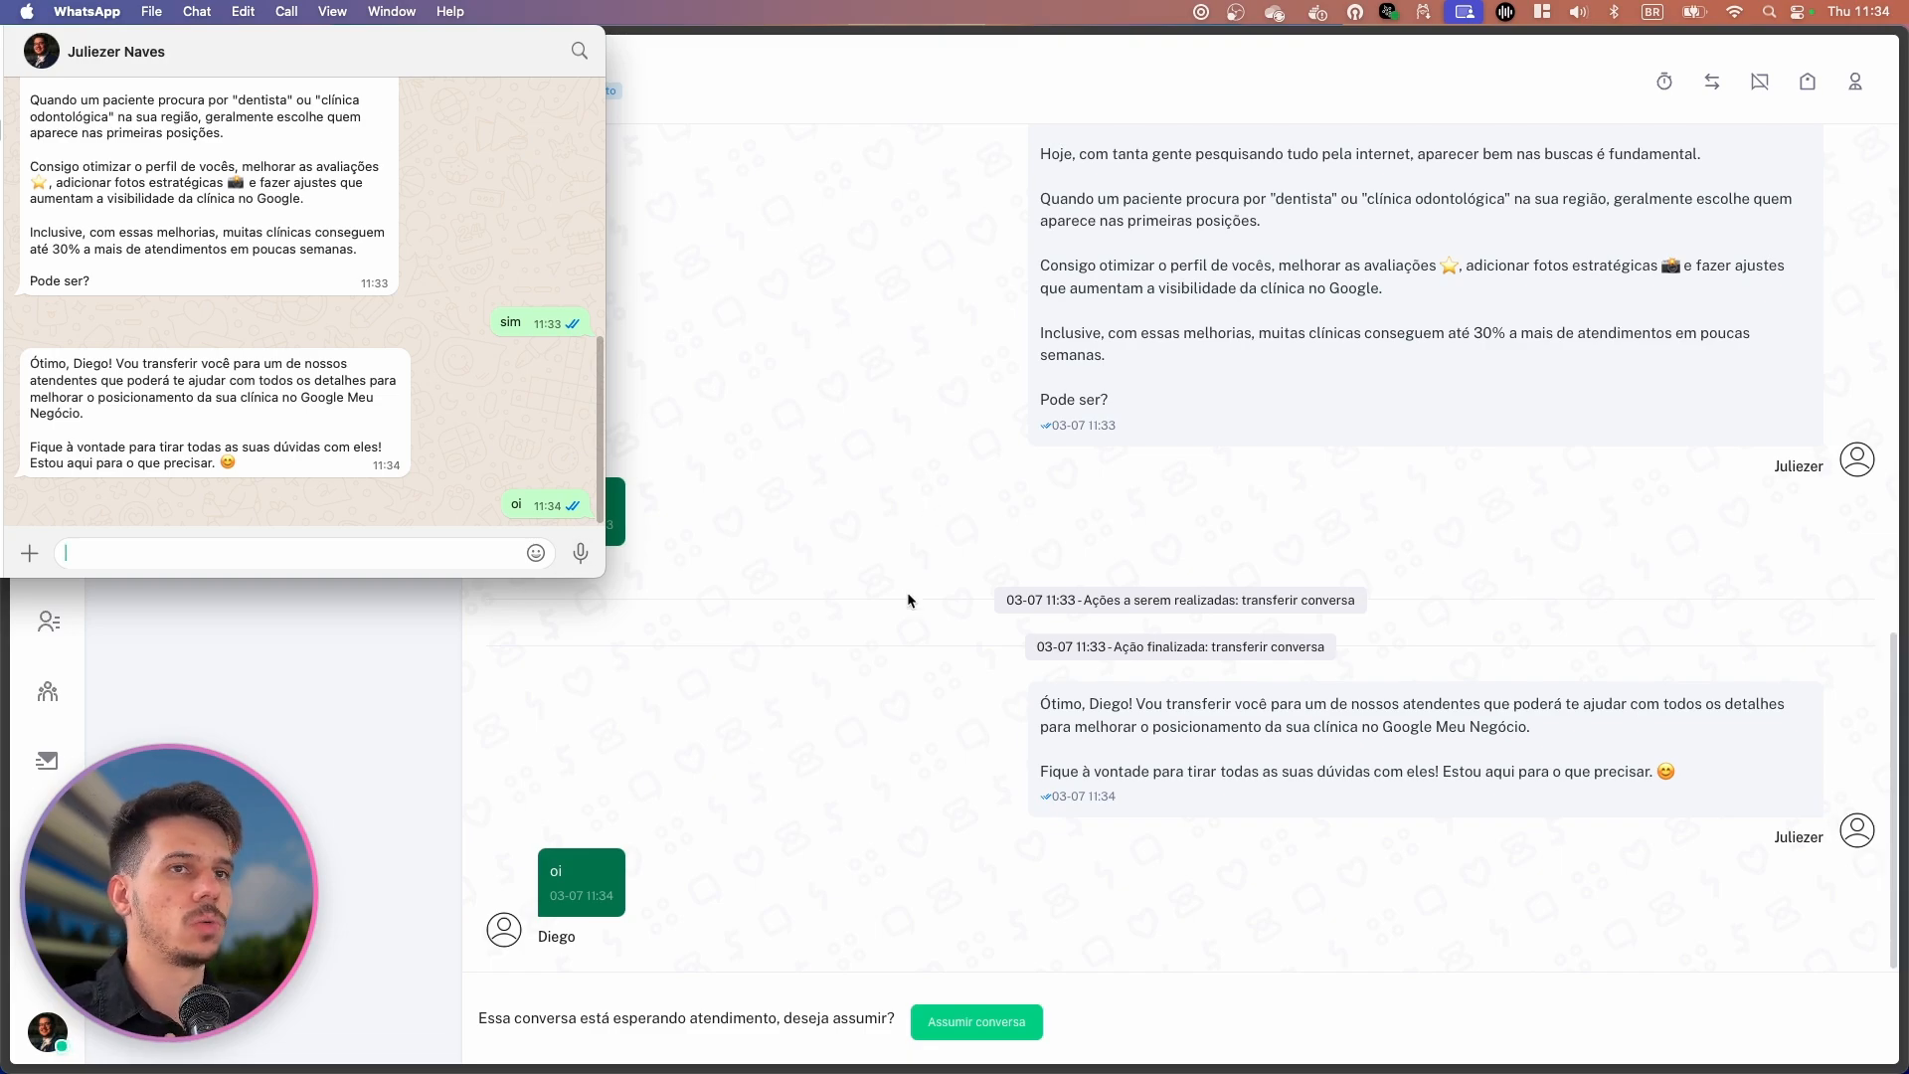
pyautogui.click(909, 593)
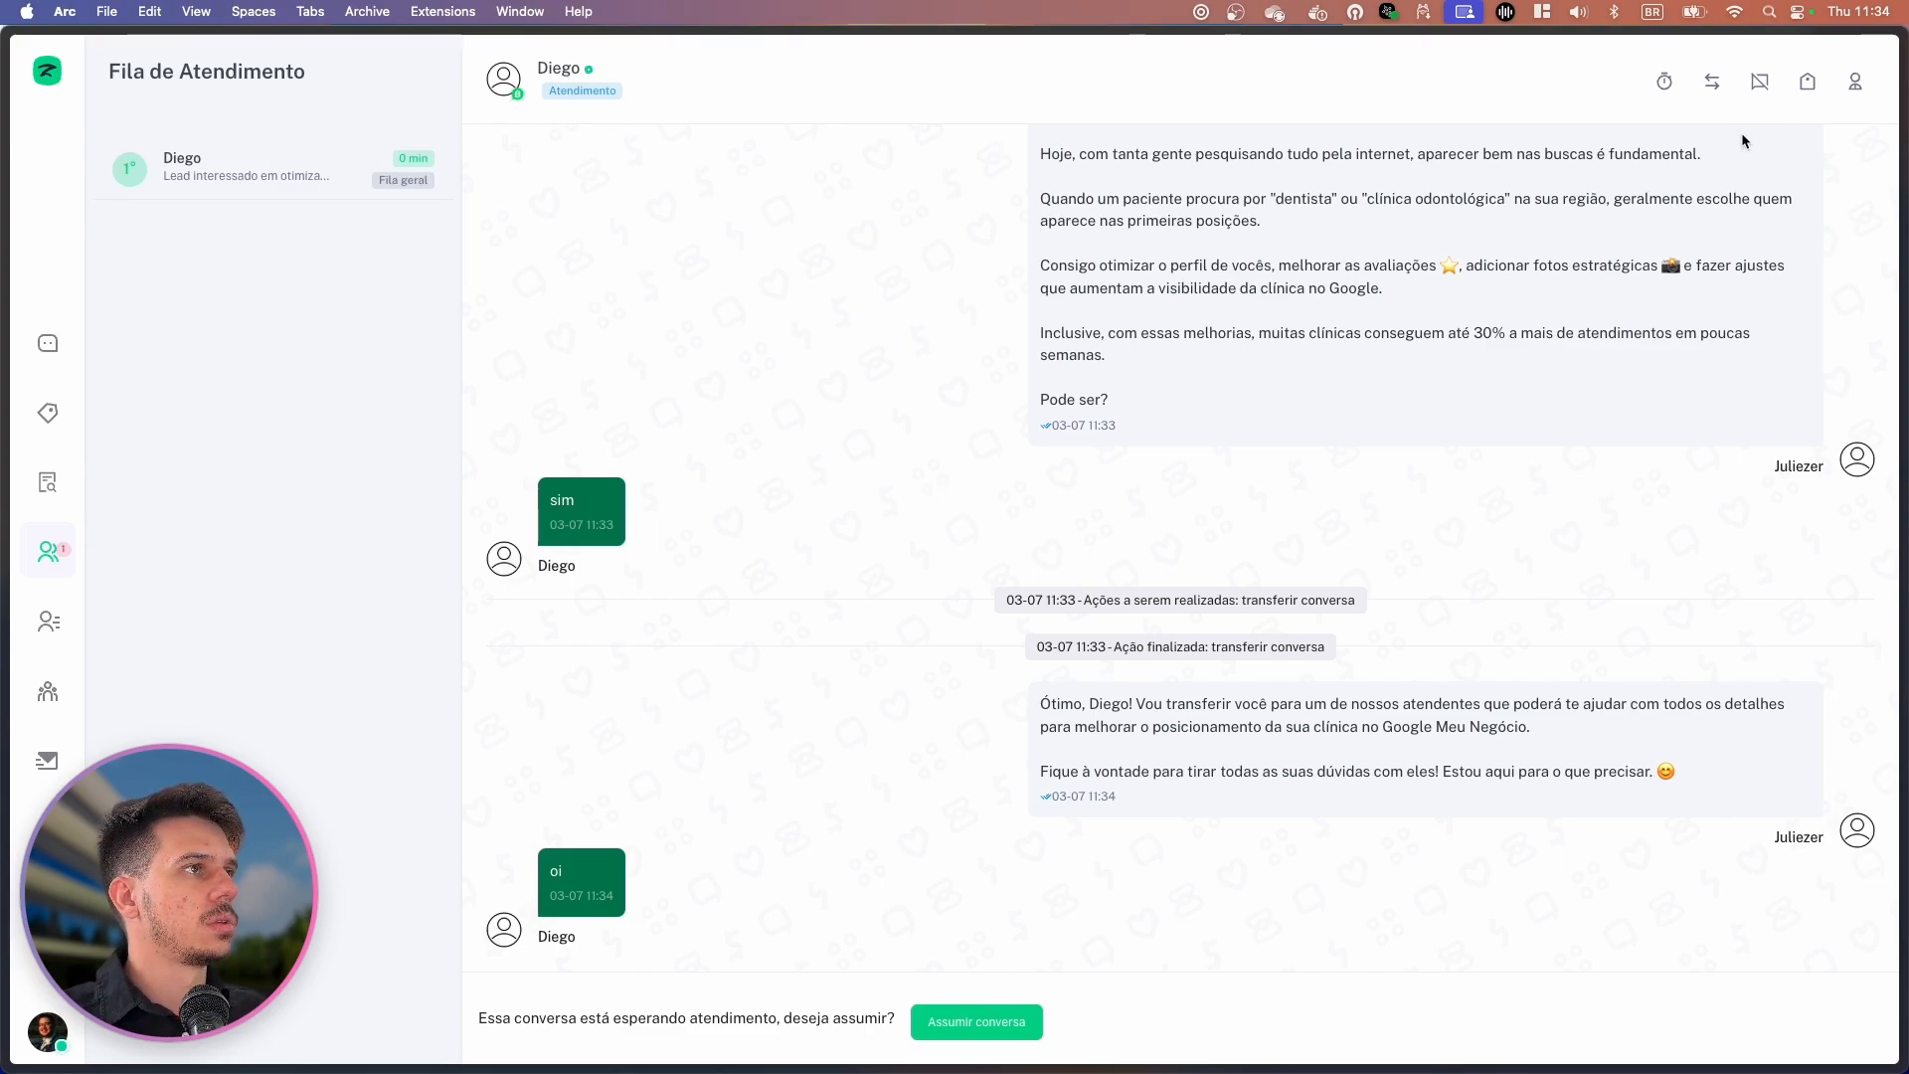
# Go to the Conversas list and end the test lead's conversation, confirming with Encerrar.
pyautogui.click(47, 343)
pyautogui.click(1760, 88)
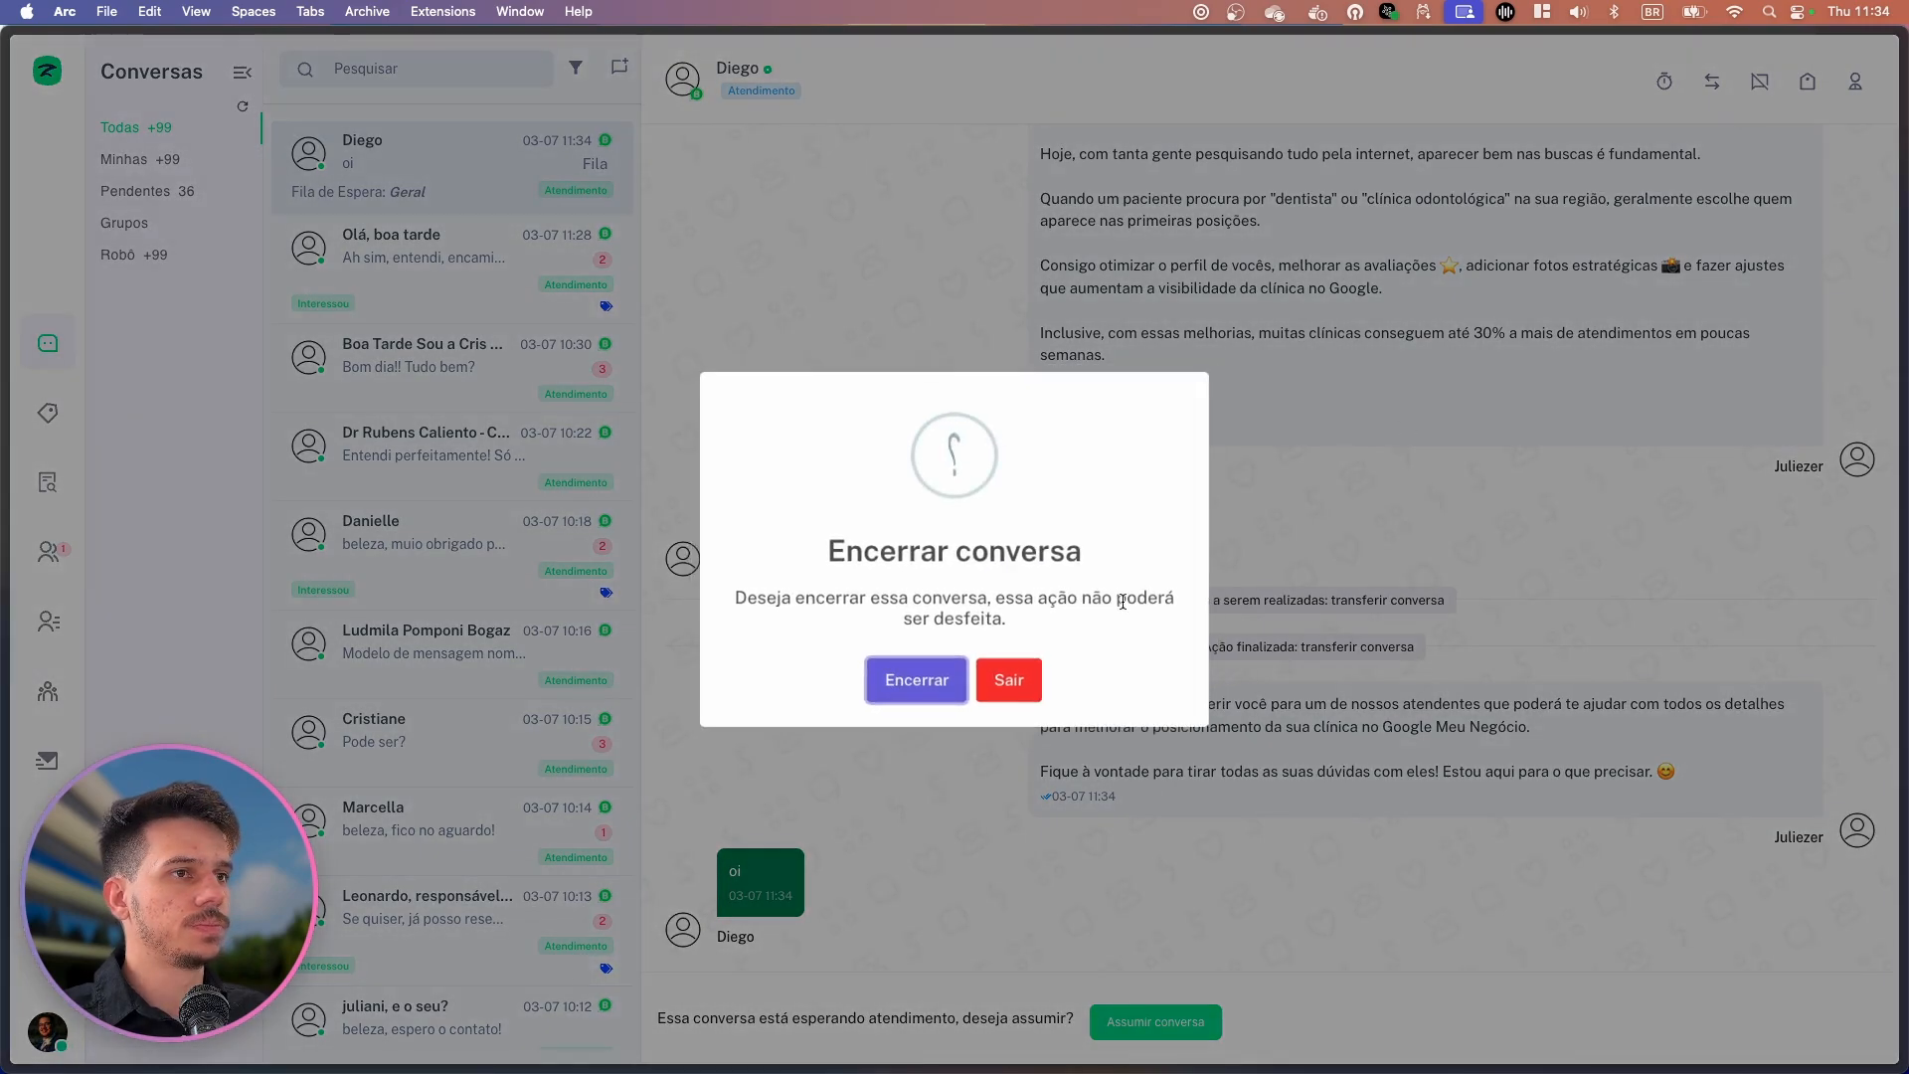
pyautogui.click(930, 678)
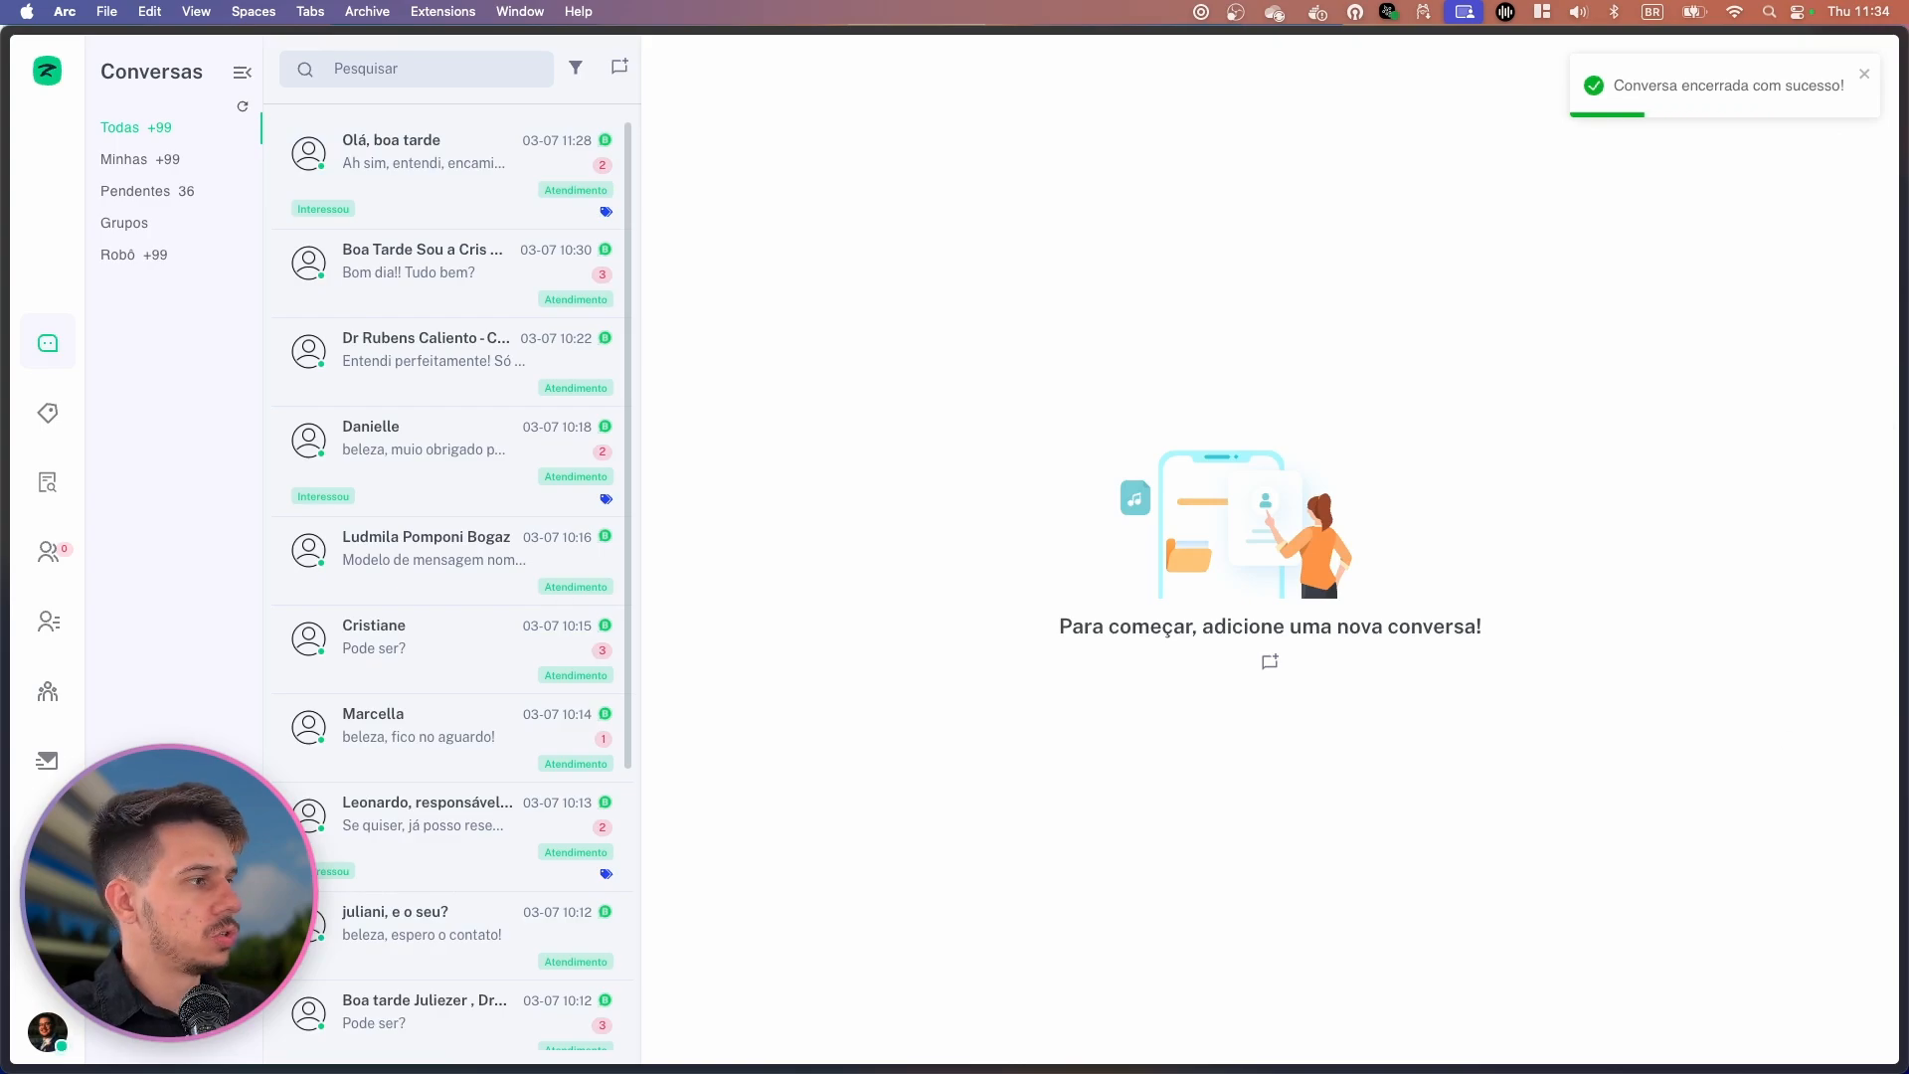
# Send "oi" from WhatsApp to start a new conversation and open it in the Zap Responder conversation list.
pyautogui.press('super+Tab')
pyautogui.write('oi')
pyautogui.press('Return')
pyautogui.click(1006, 376)
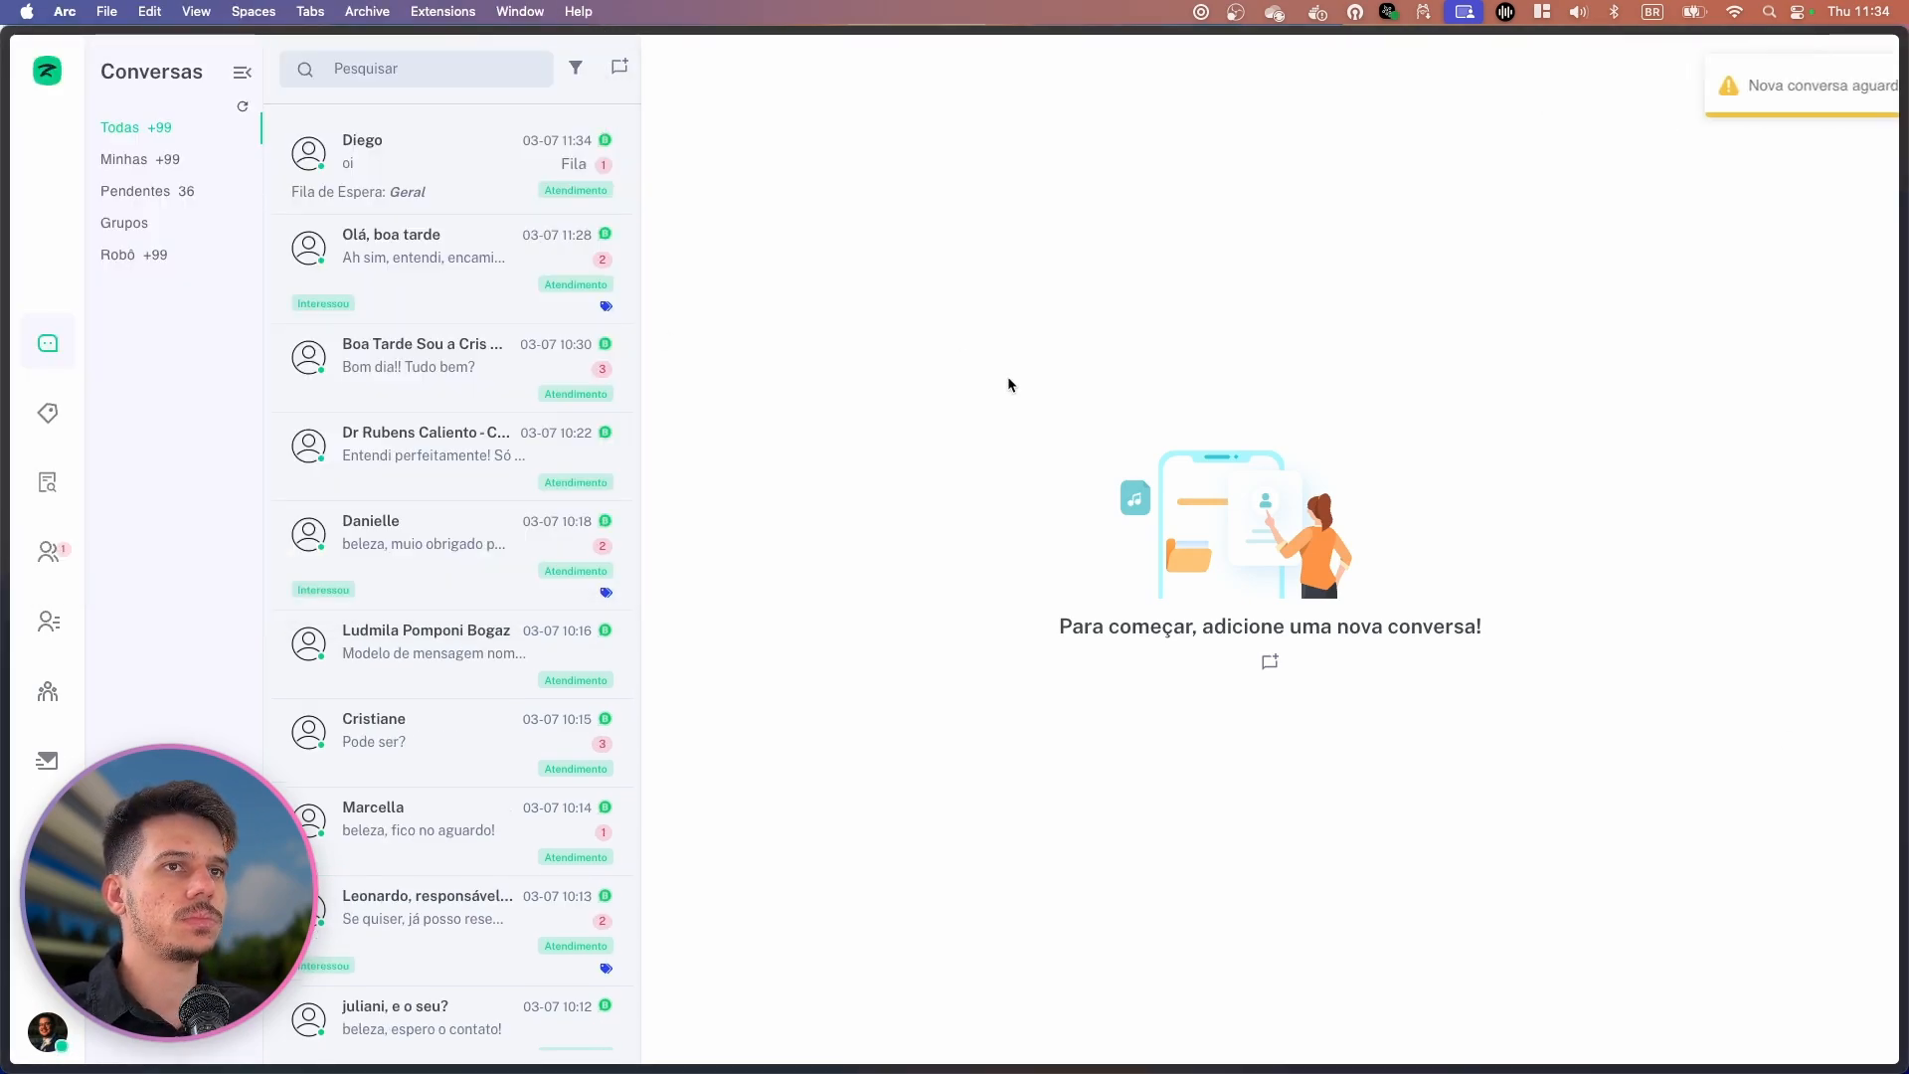
pyautogui.click(530, 182)
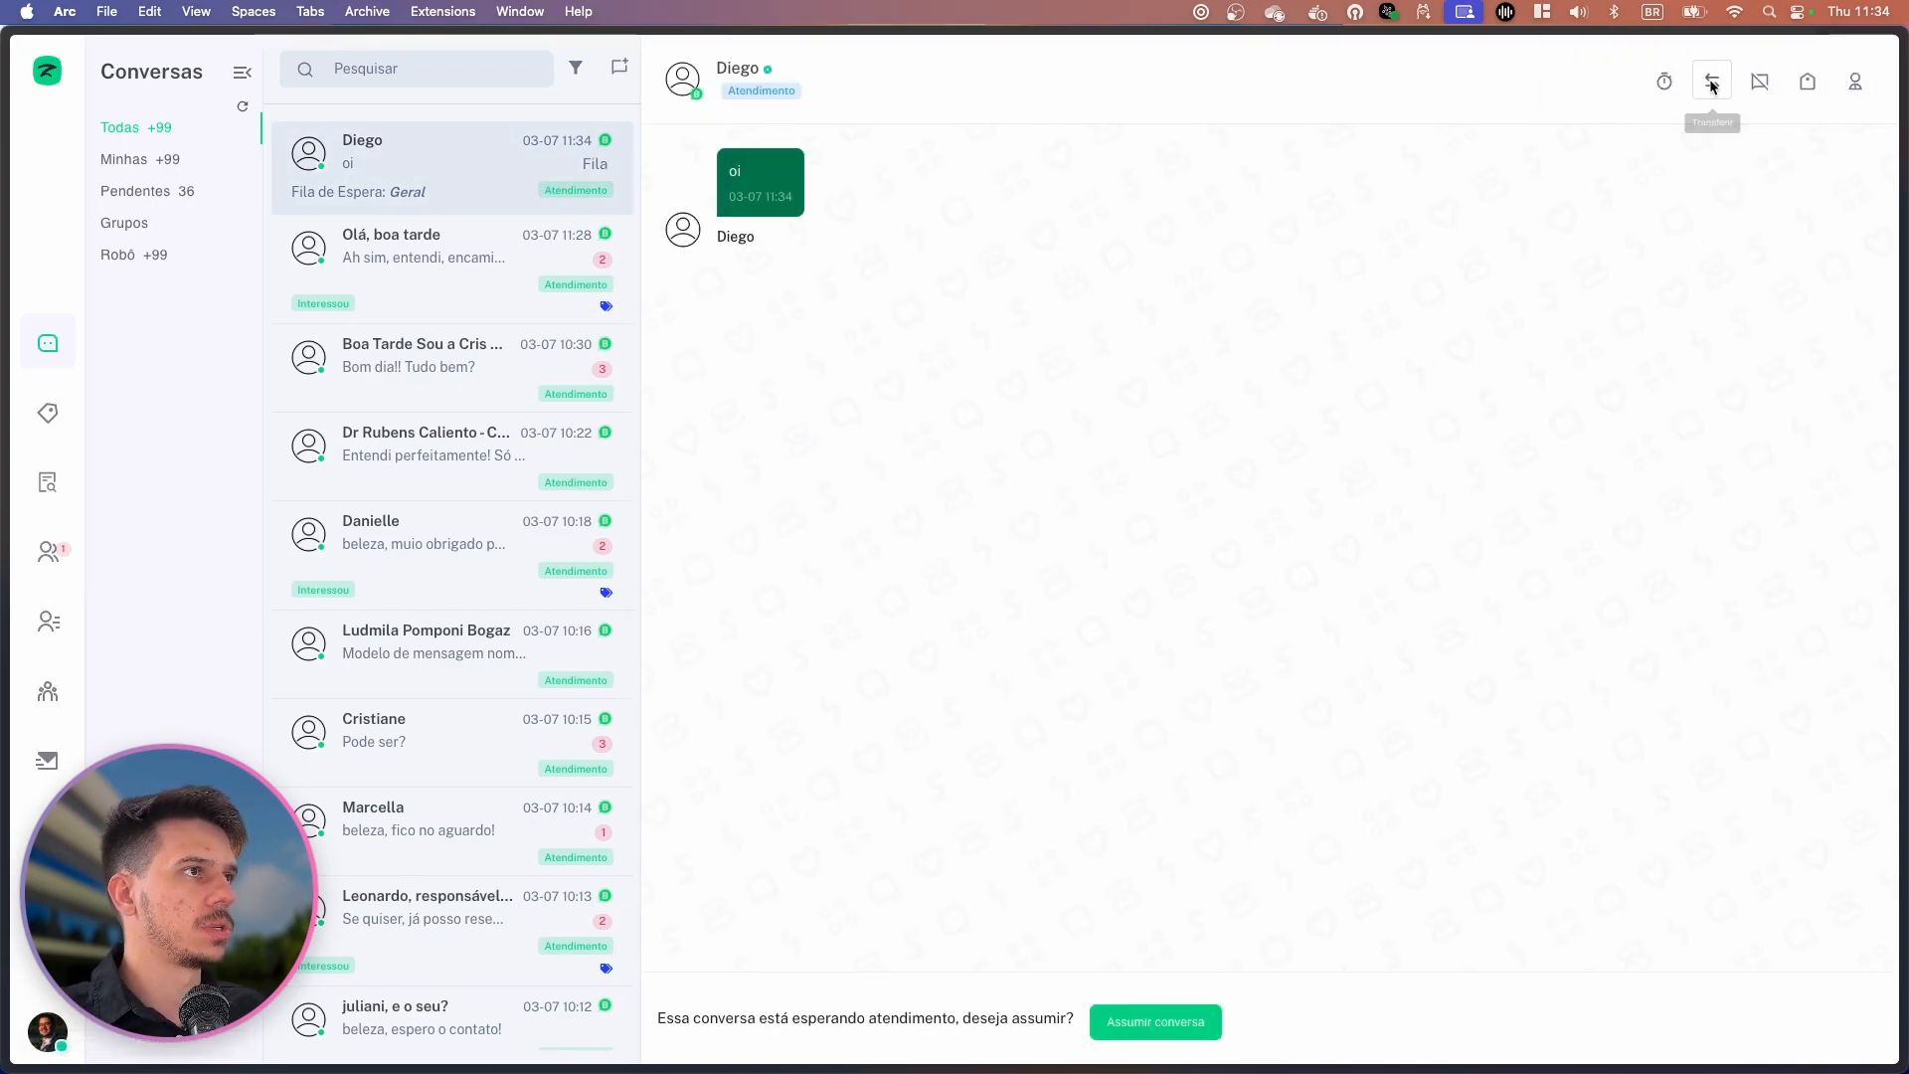
# Transfer the new waiting conversation to the AI agent.
pyautogui.click(1711, 81)
pyautogui.click(1006, 513)
pyautogui.click(986, 559)
pyautogui.click(922, 606)
pyautogui.click(989, 814)
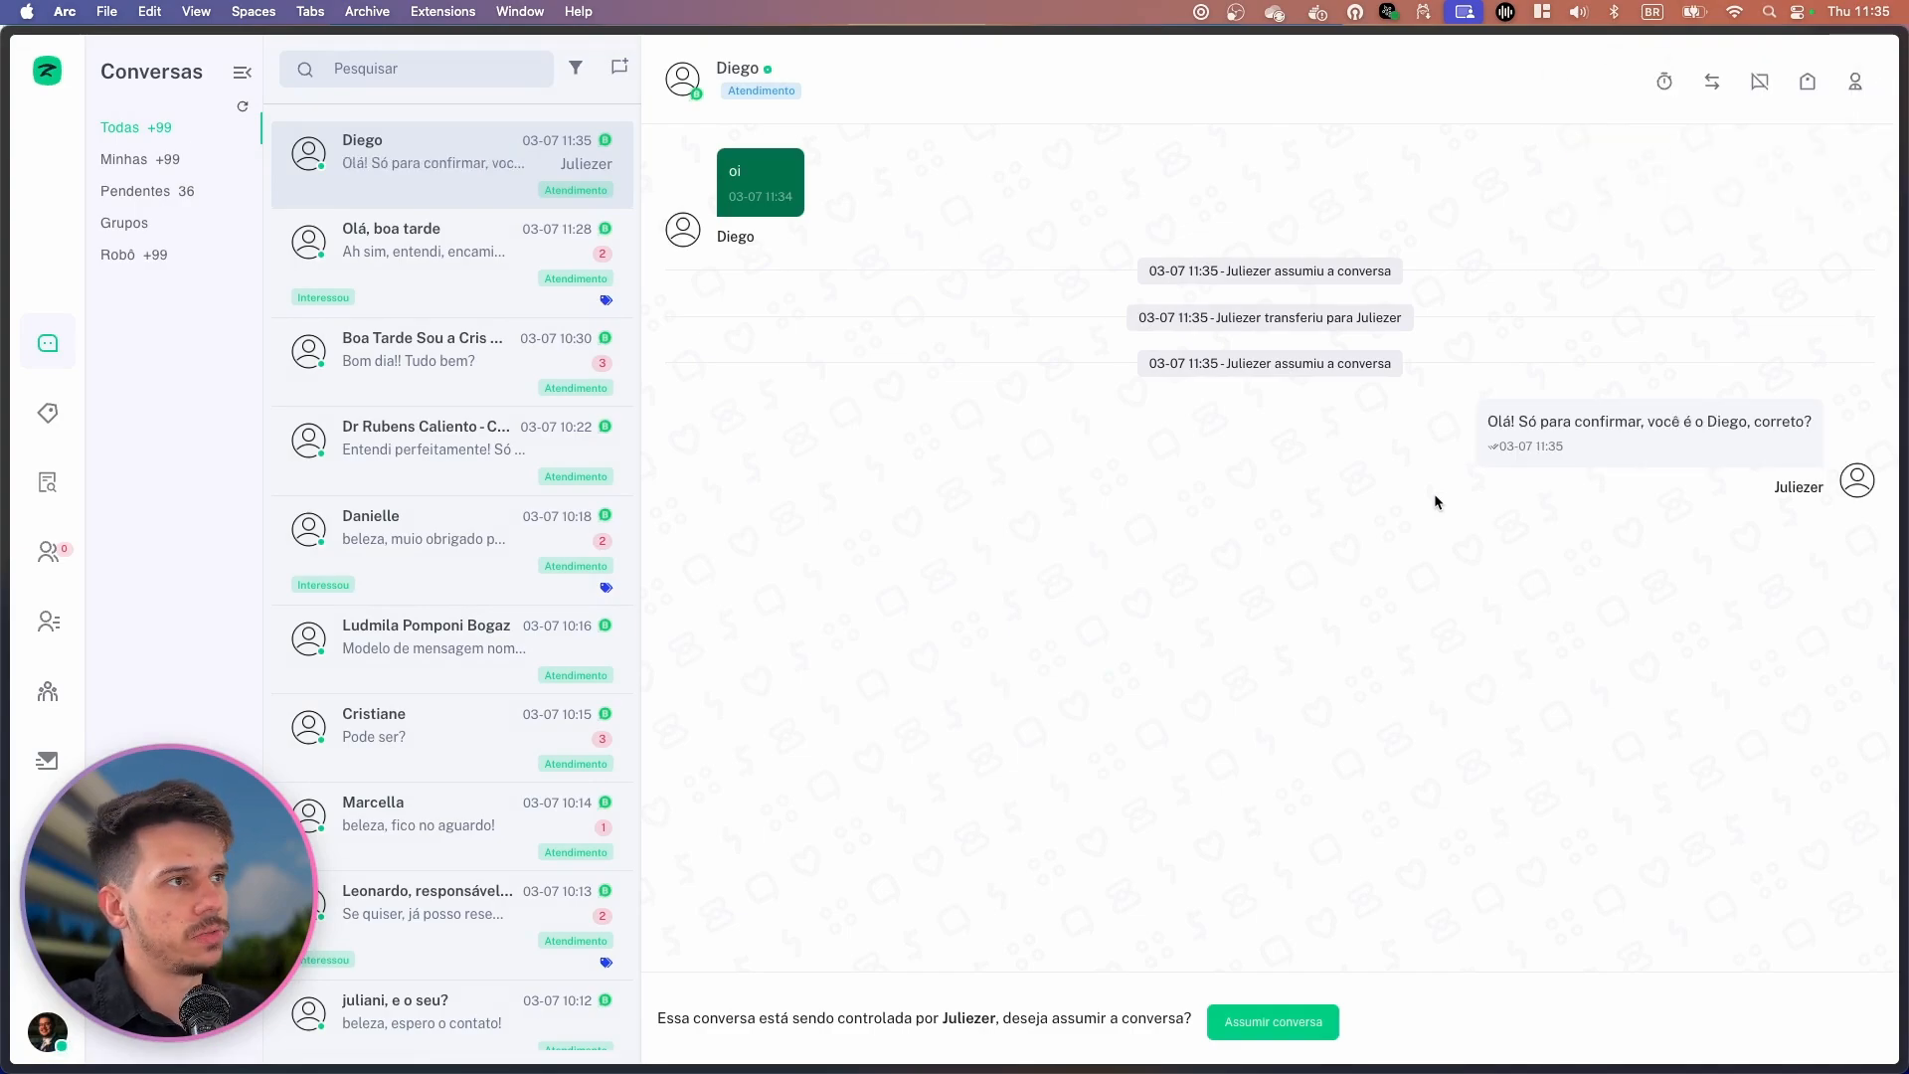
# Switch to WhatsApp and answer "sim" to the agent's name confirmation in the new conversation.
pyautogui.press('super+Tab')
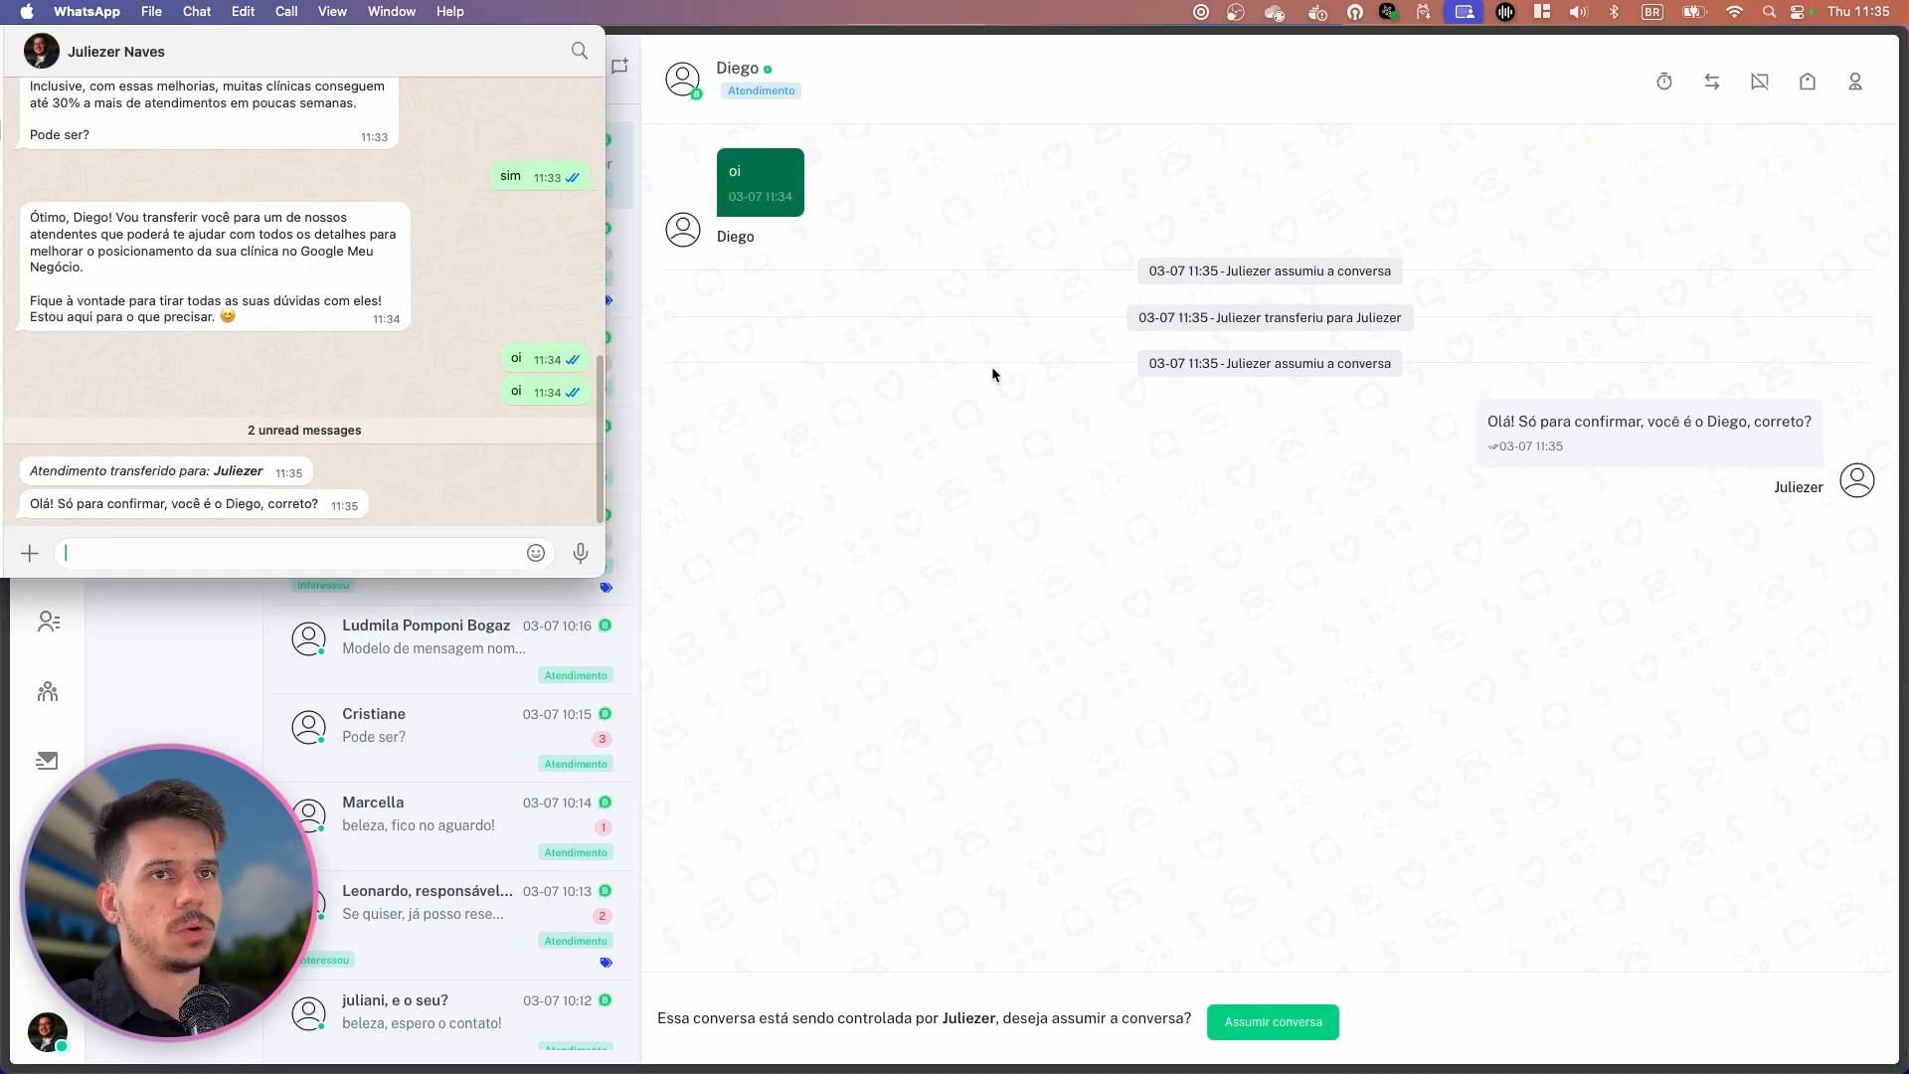
pyautogui.write('sim')
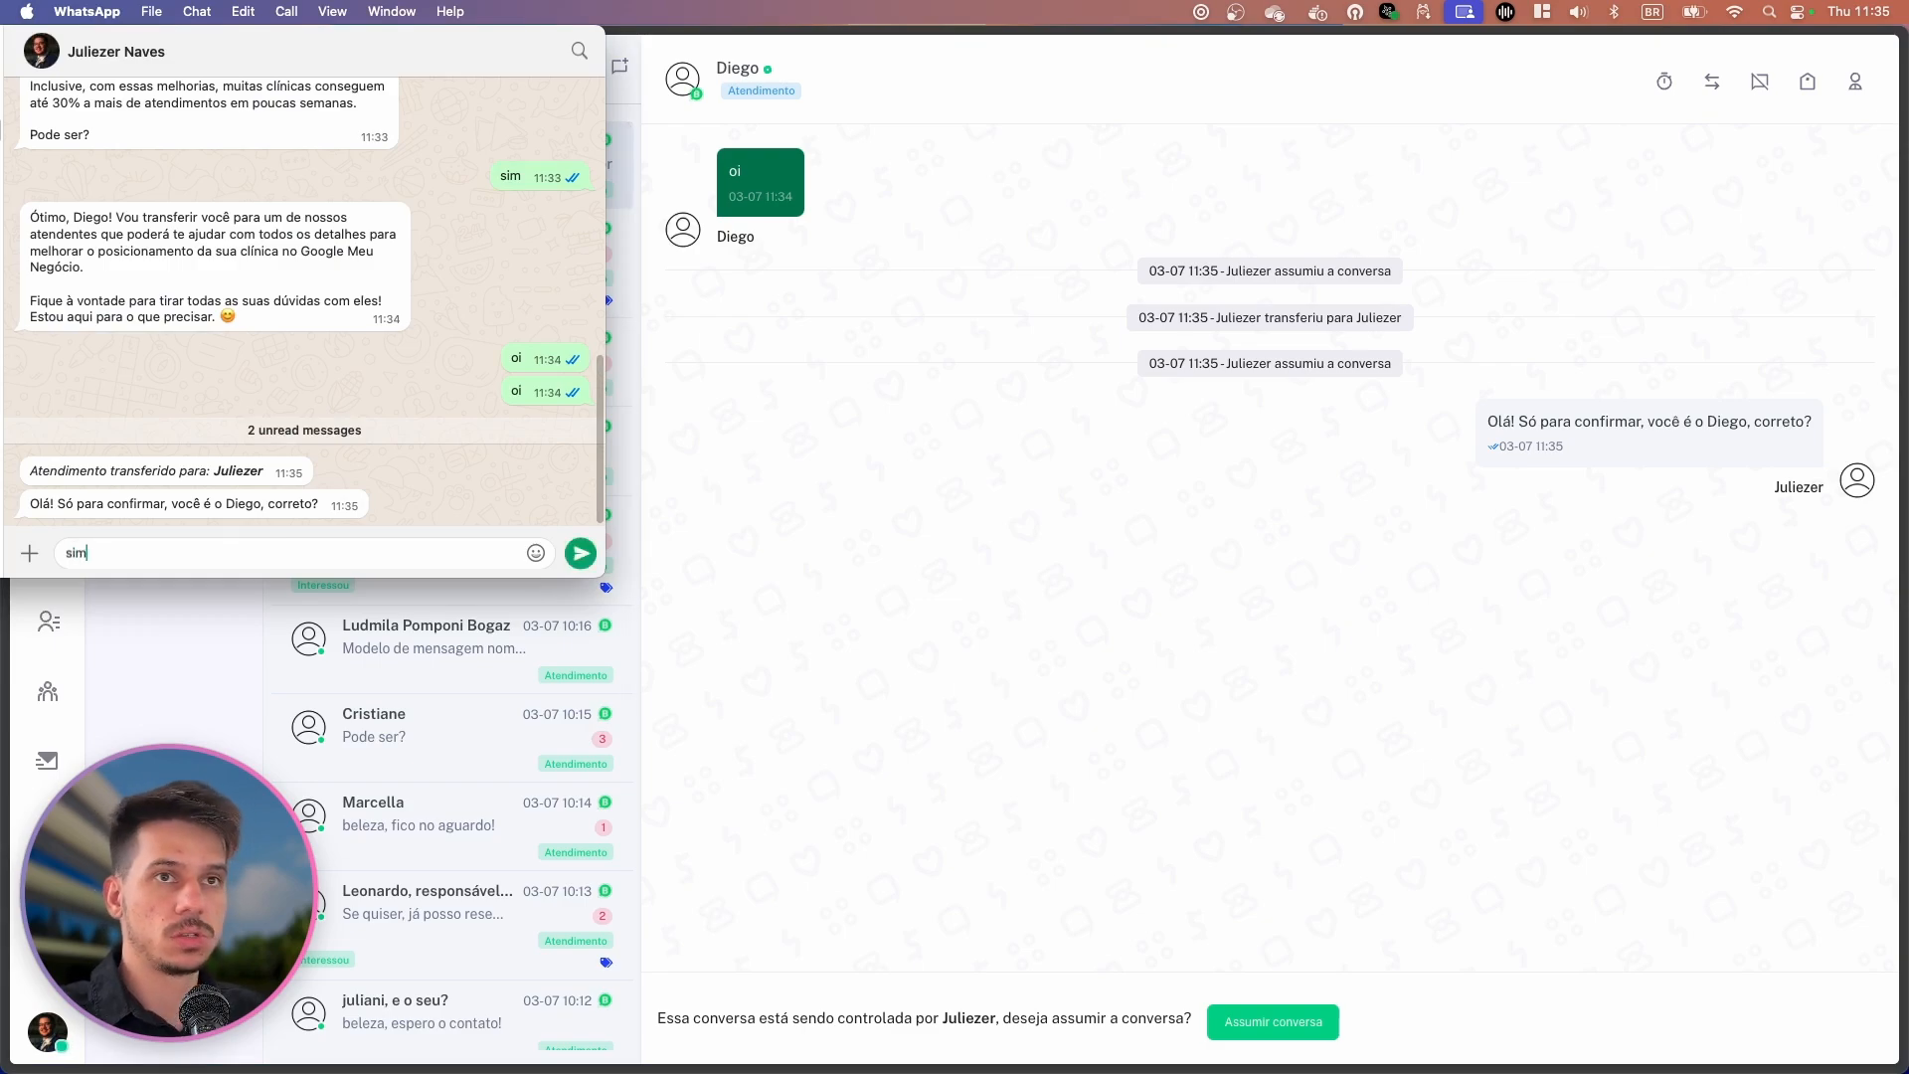
pyautogui.press('Return')
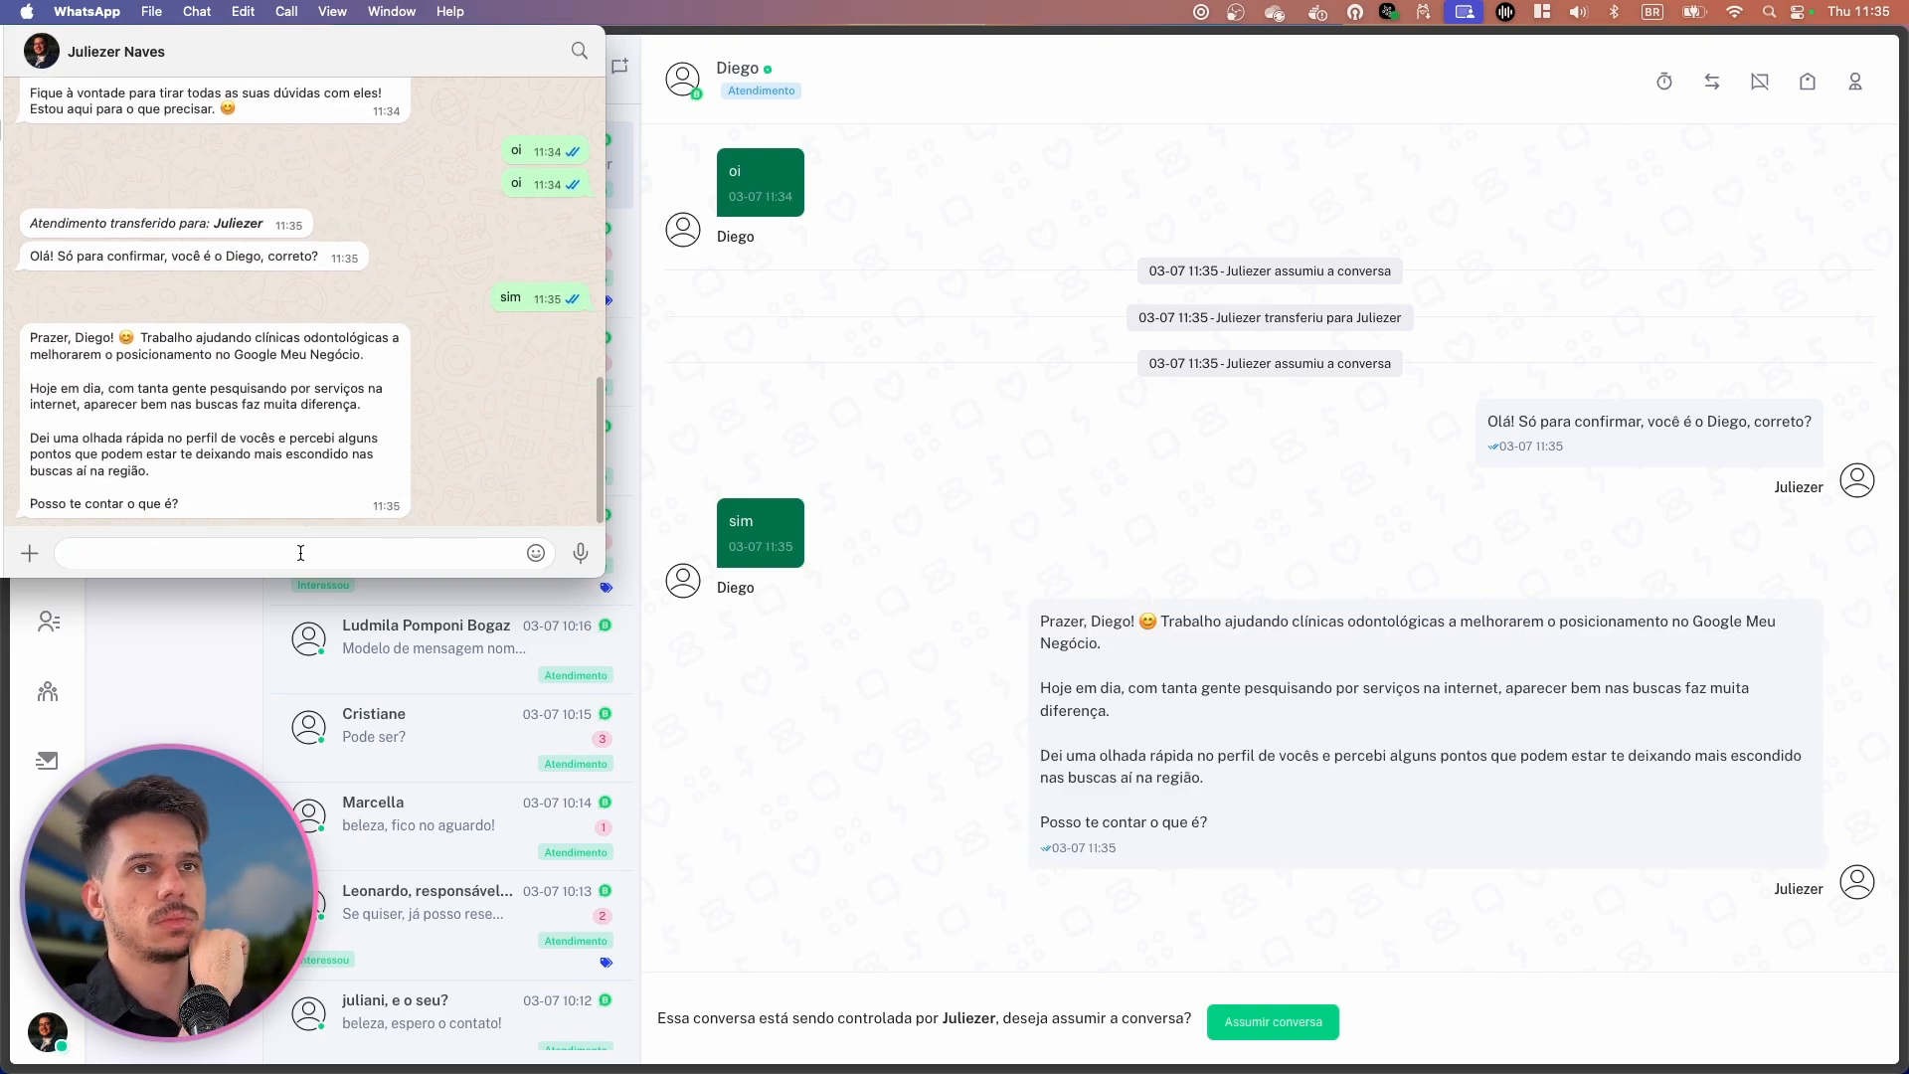
# Decline the agent's offer with "no momento não tenho interesse, obrigado" and read its farewell reply.
pyautogui.write('n')
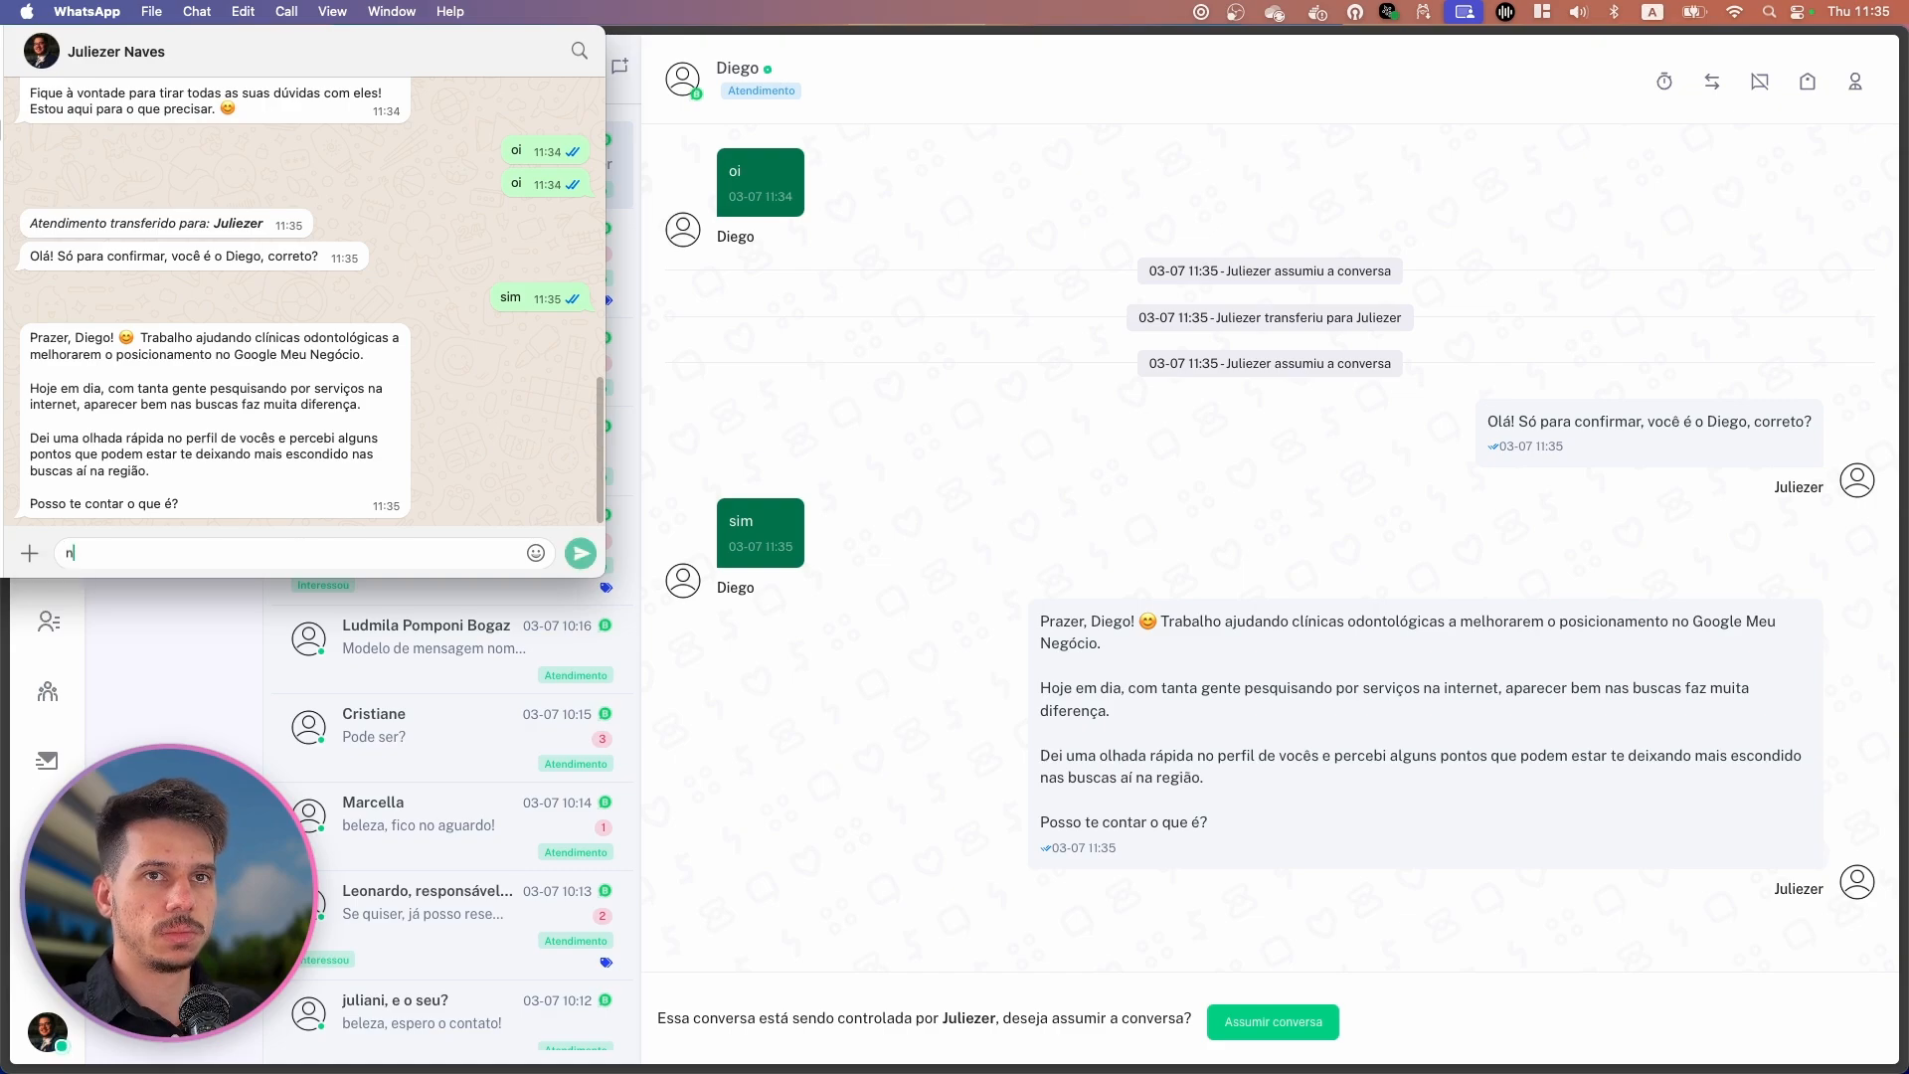
pyautogui.write('o momento não tenho interesse, obr')
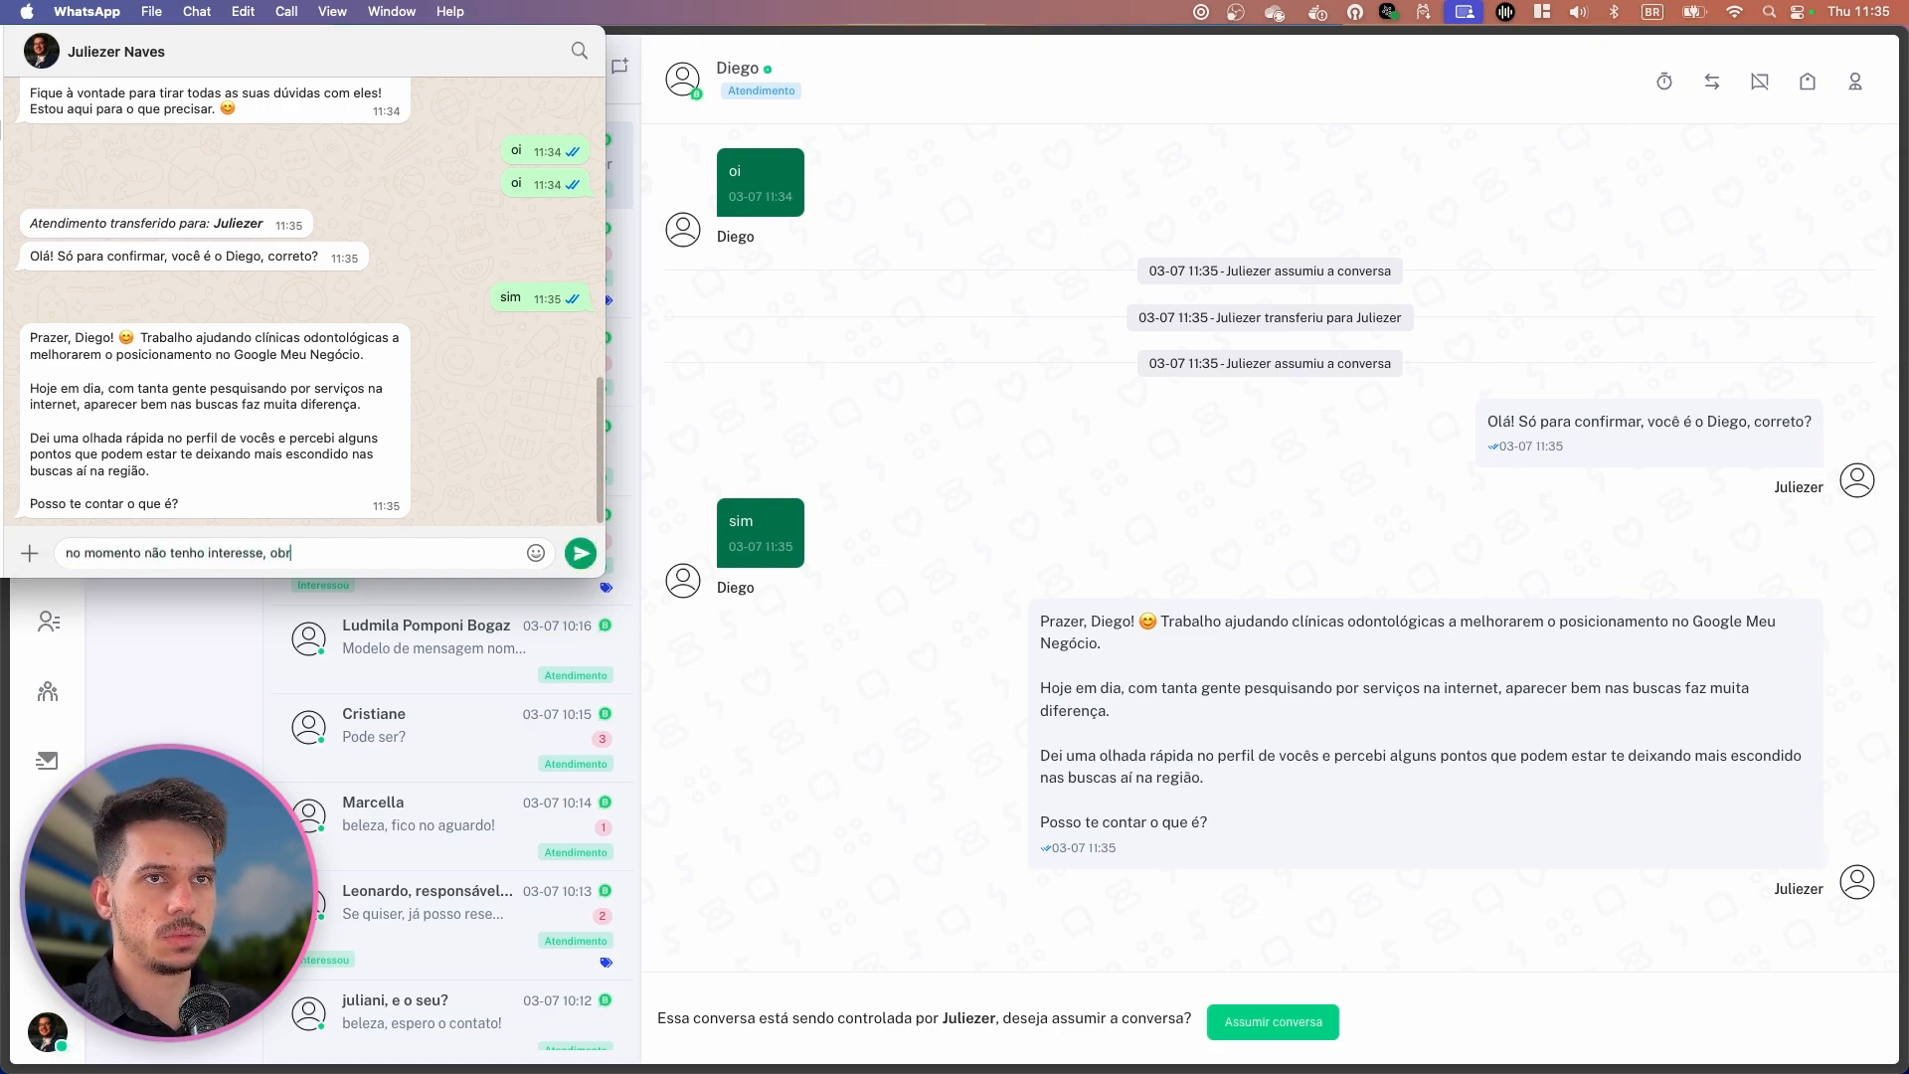
pyautogui.write('igado')
pyautogui.press('Return')
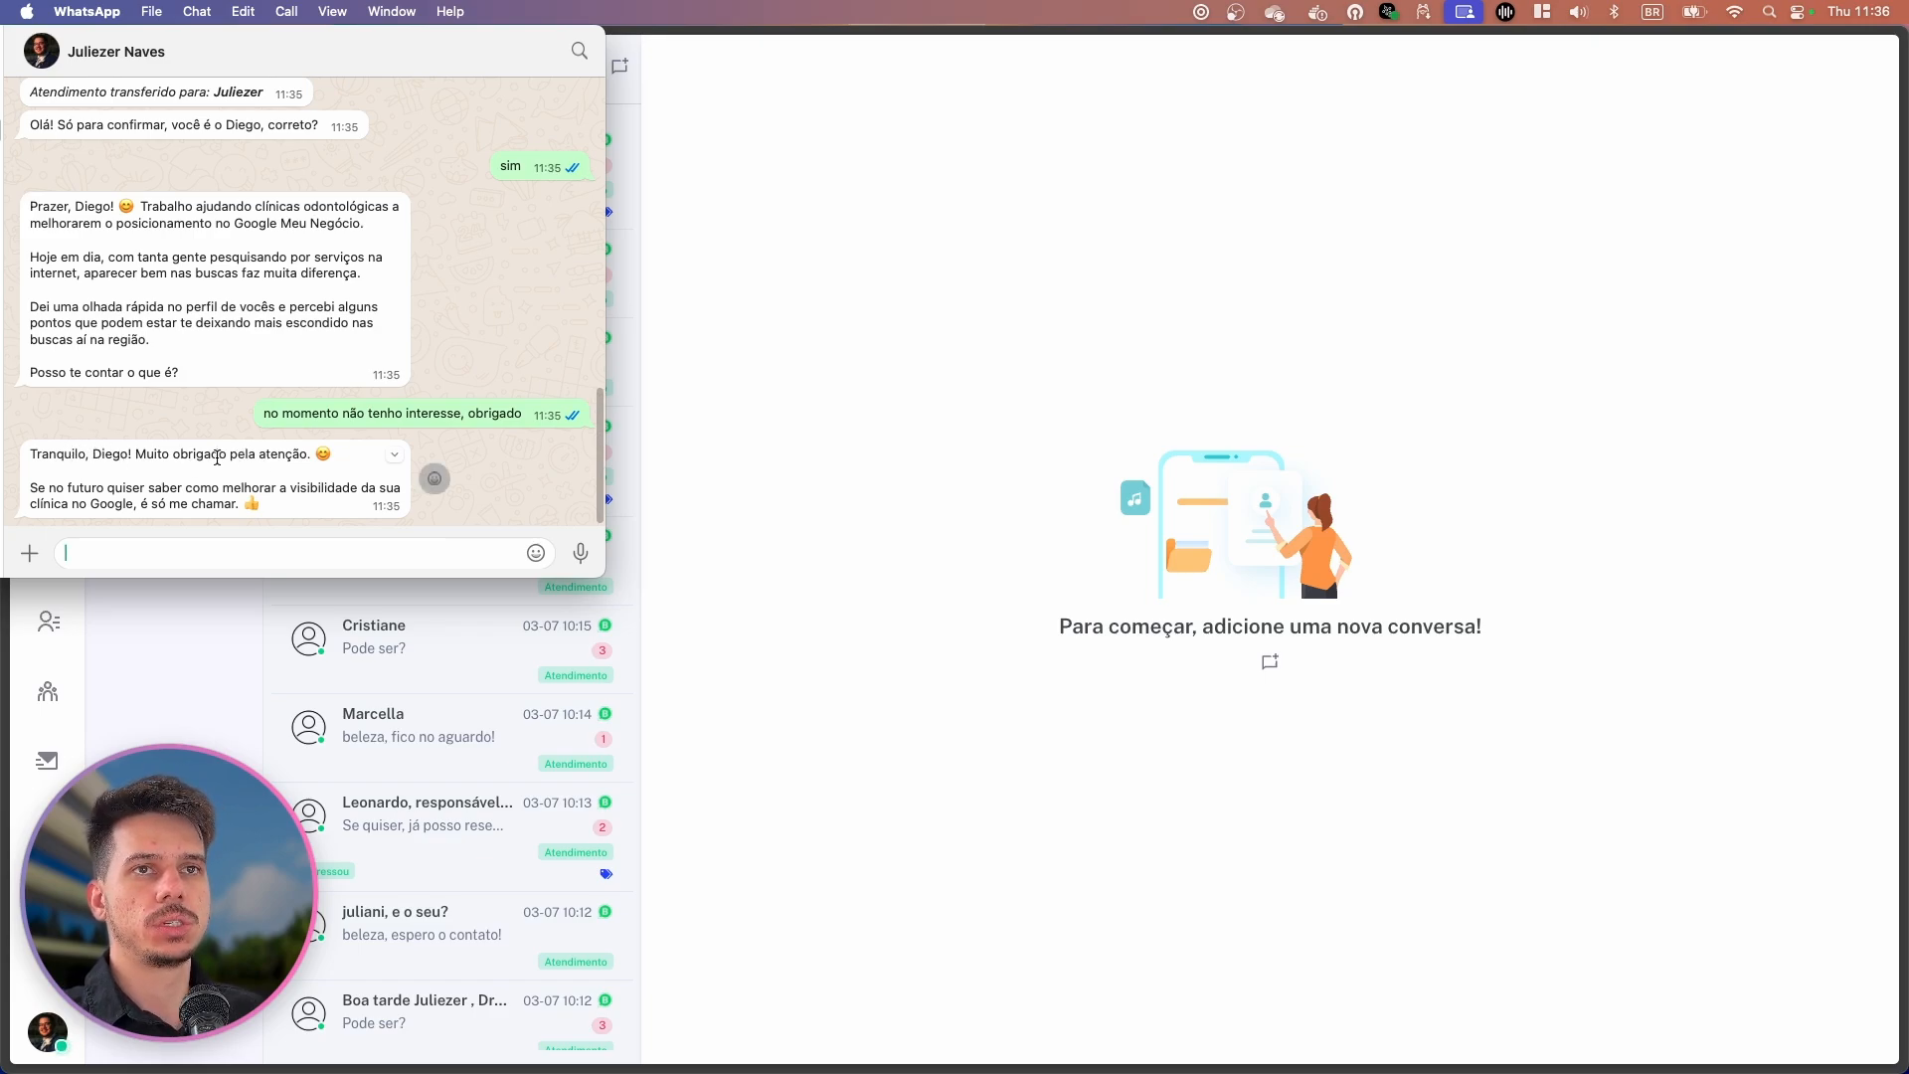
pyautogui.moveTo(314, 454); pyautogui.dragTo(192, 454)
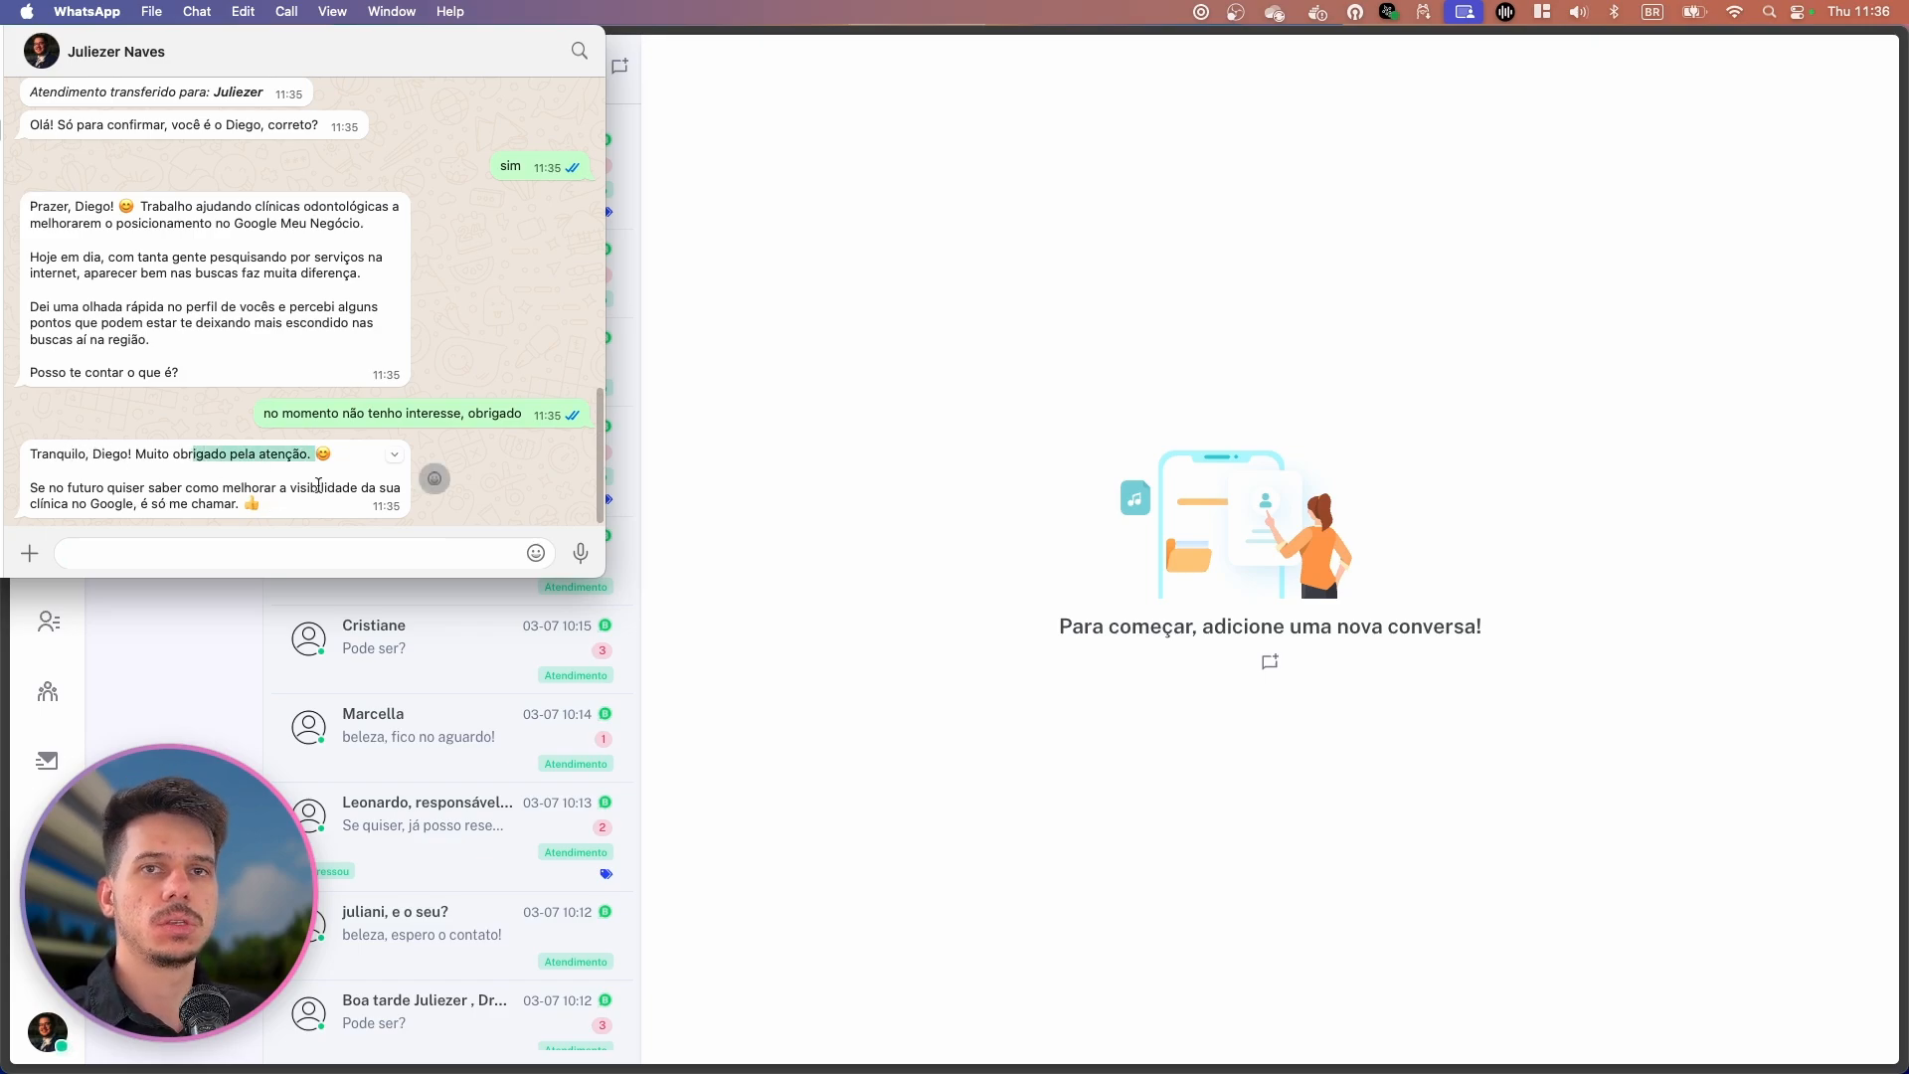
# Return to Zap Responder, leave the AI agent's edit page and open the Robôs page in the admin dashboard.
pyautogui.click(805, 386)
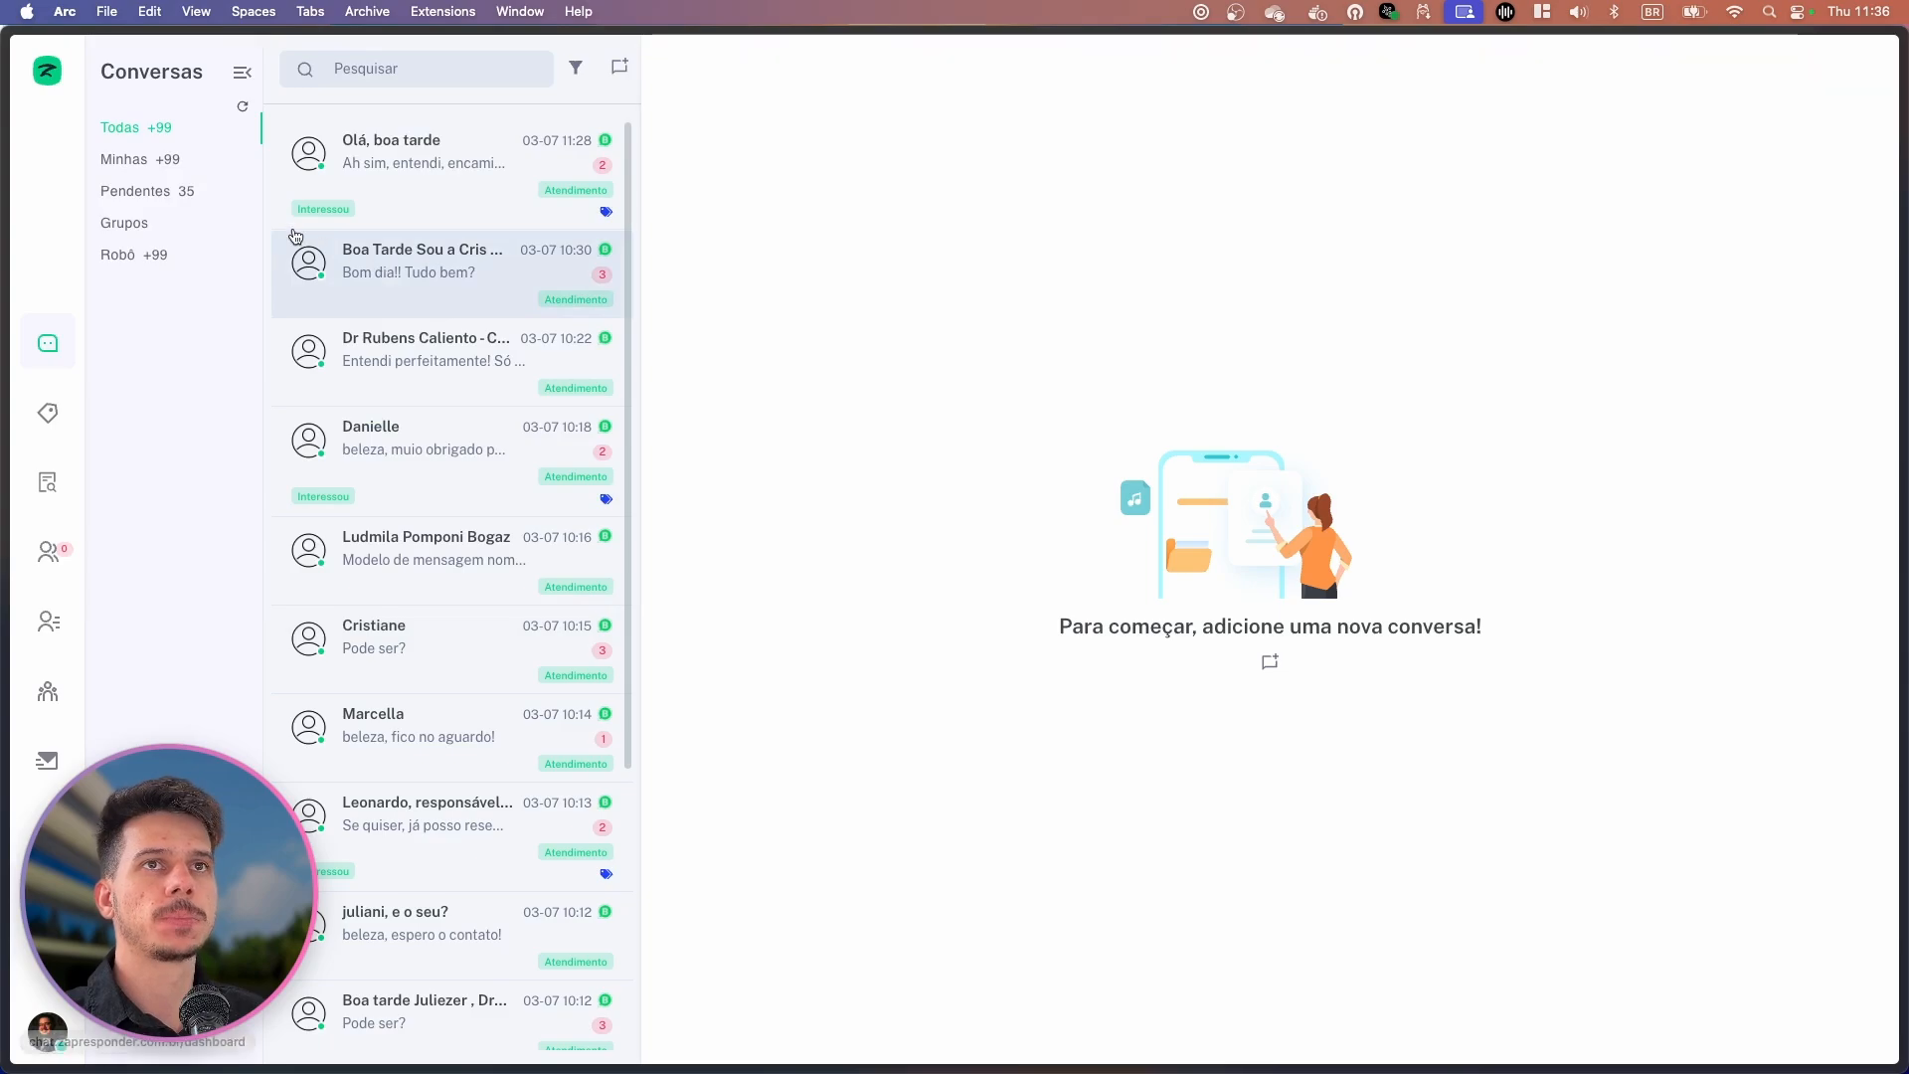
pyautogui.moveTo(10, 378)
pyautogui.click(84, 398)
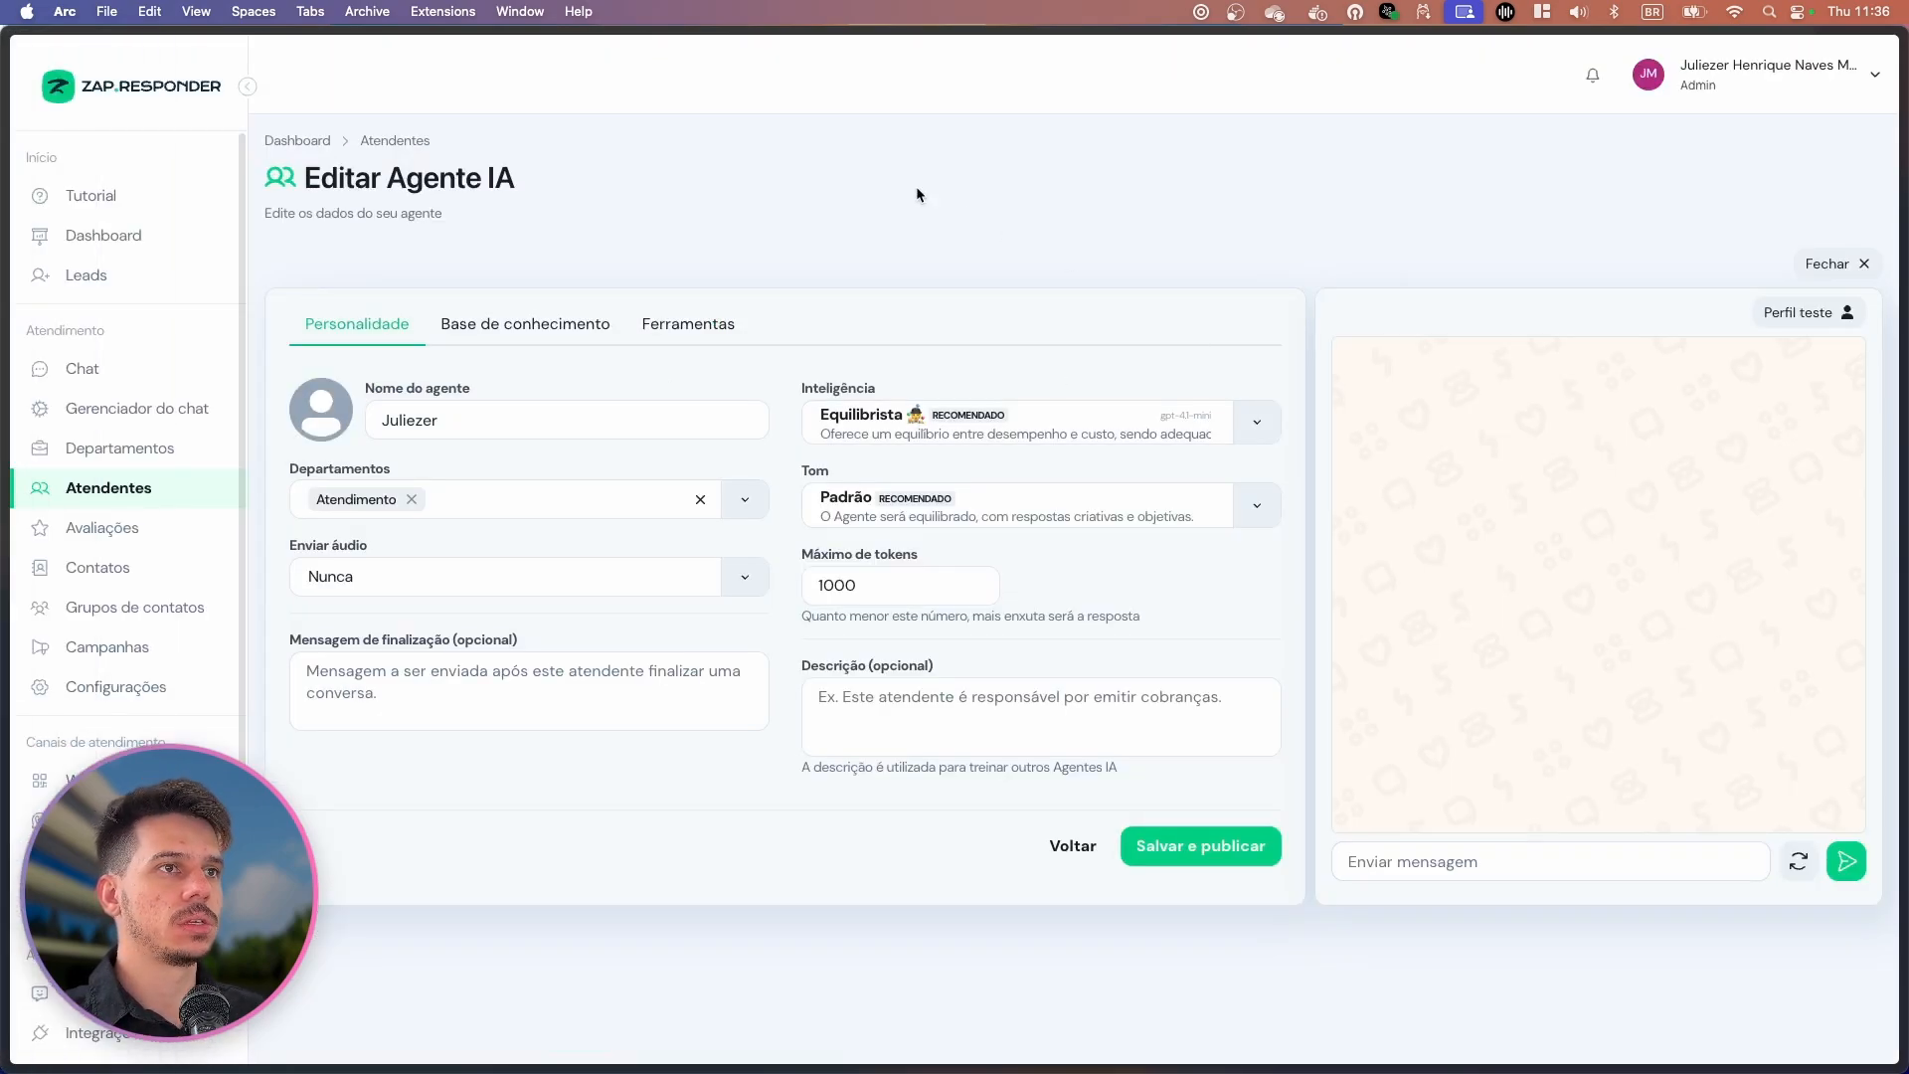
pyautogui.click(408, 140)
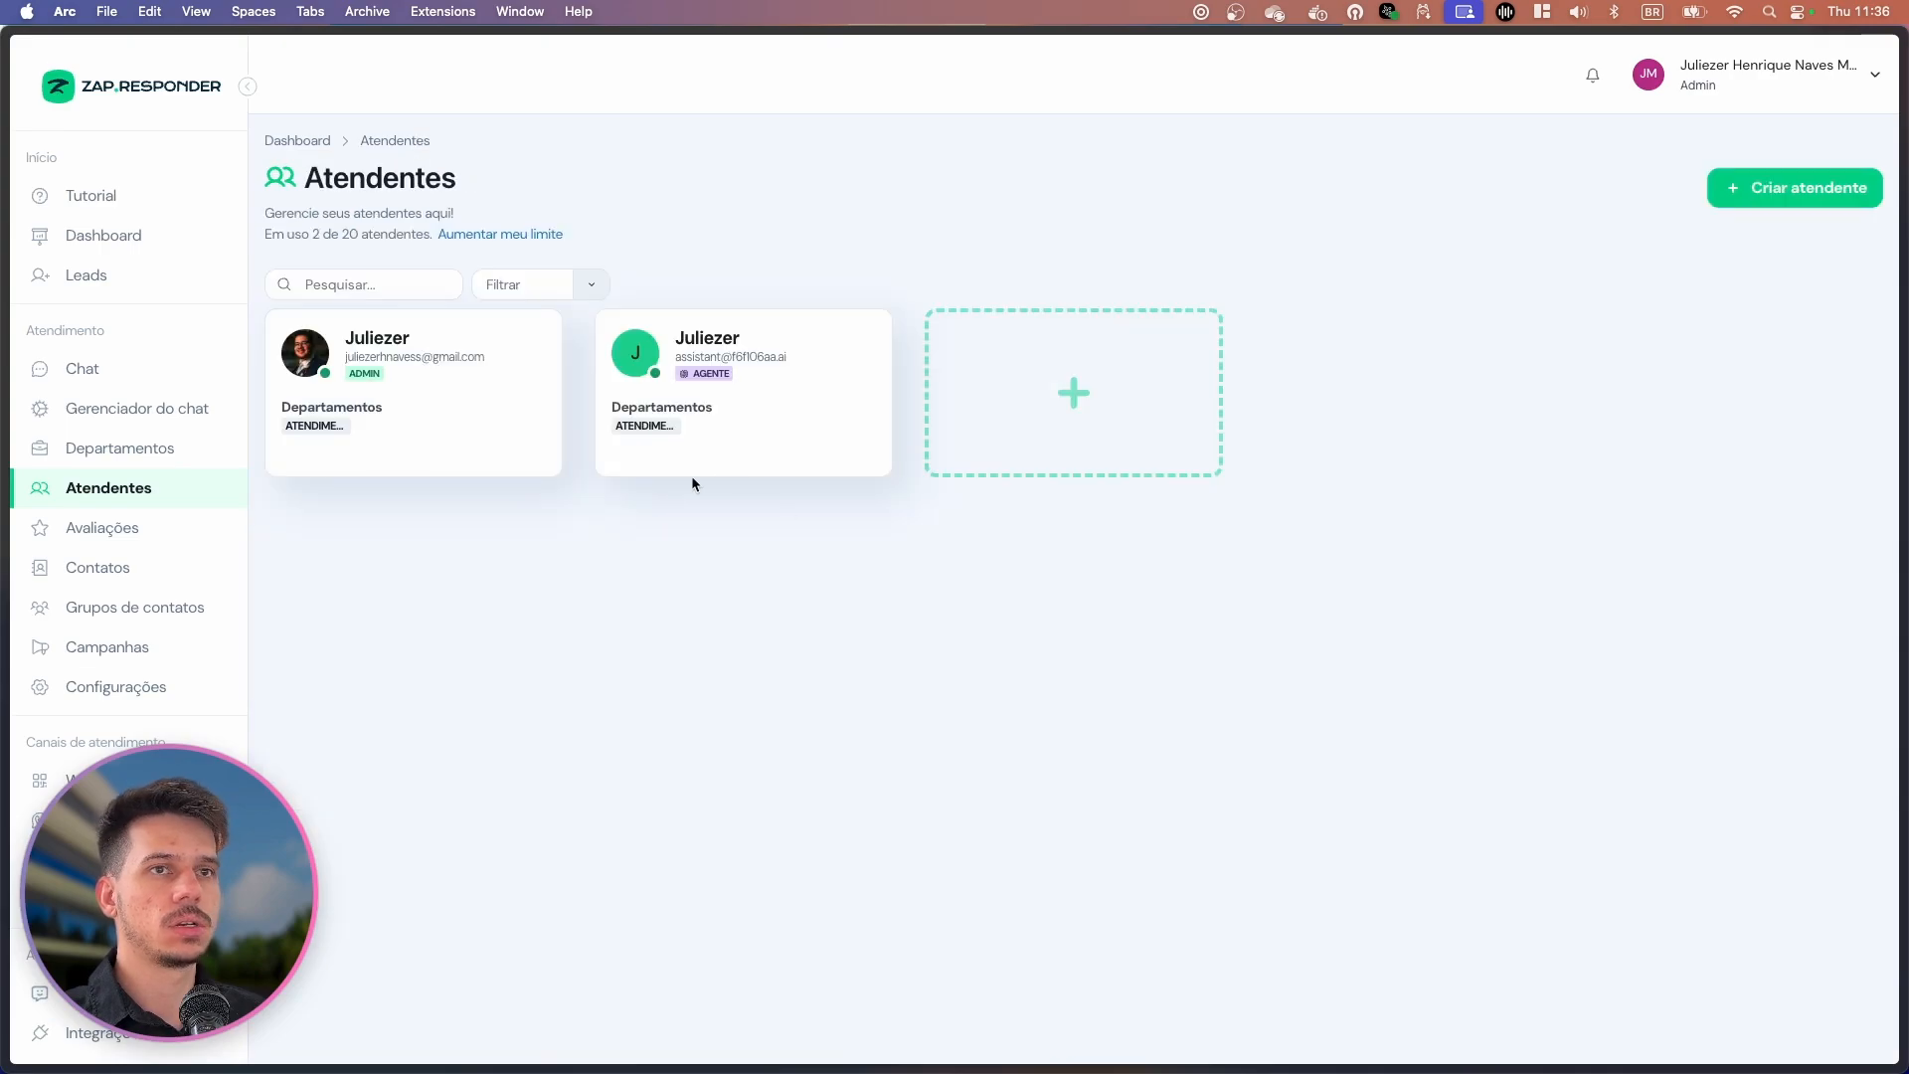
pyautogui.moveTo(175, 827); pyautogui.dragTo(334, 827)
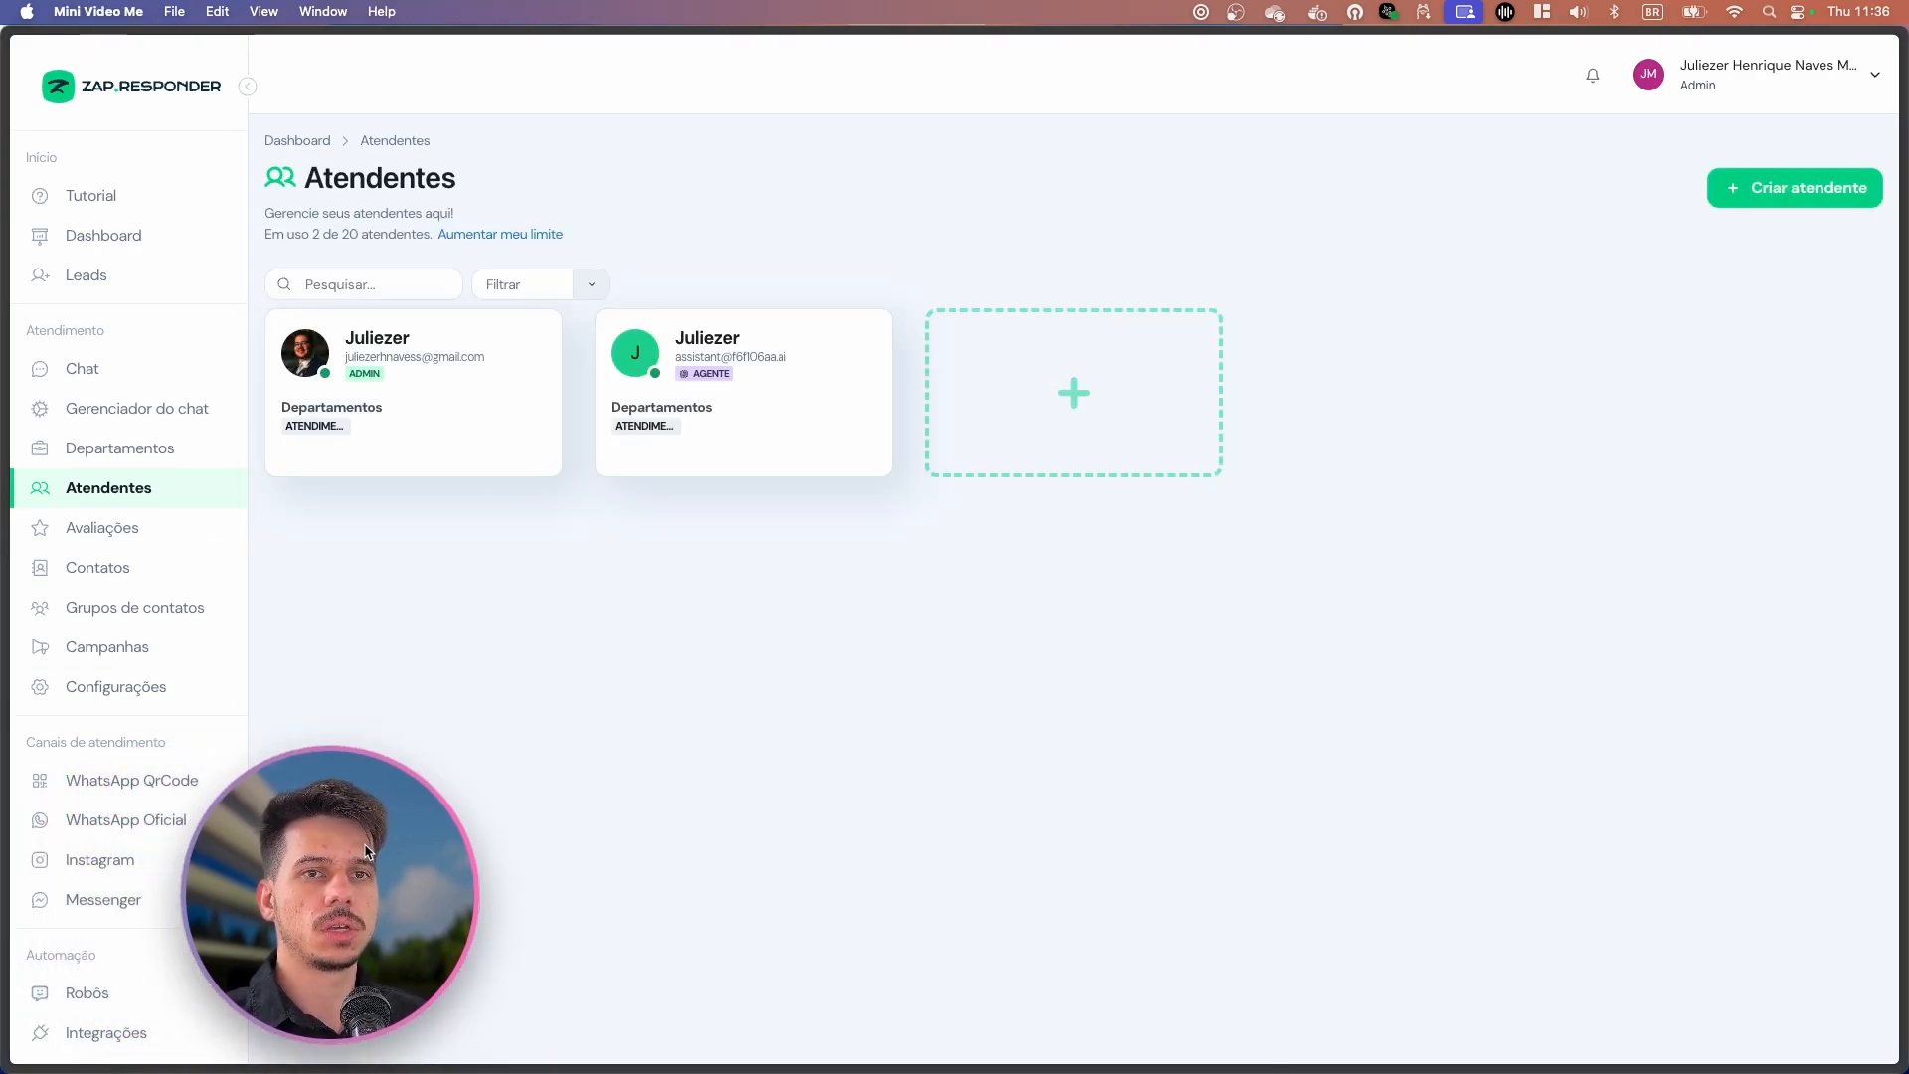
pyautogui.scroll(-5, 120, 816)
pyautogui.click(106, 716)
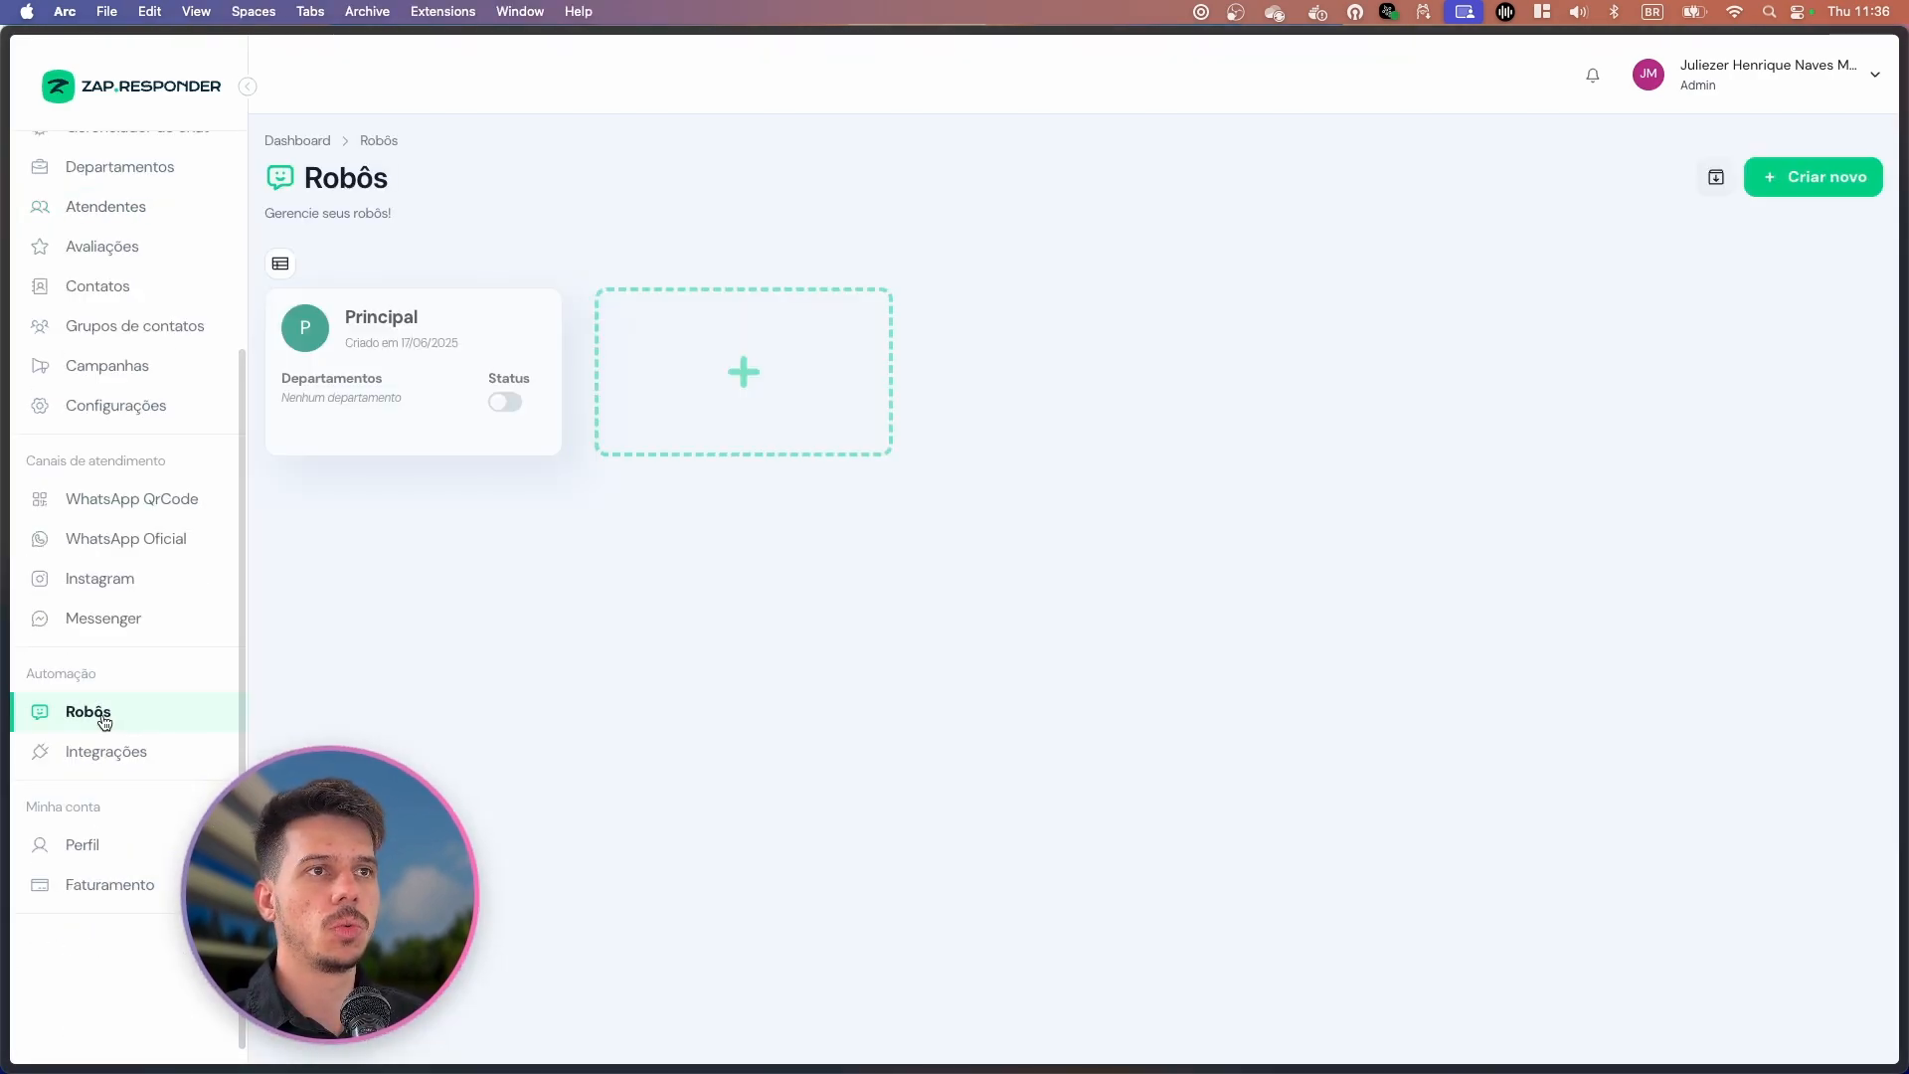
pyautogui.moveTo(355, 891); pyautogui.dragTo(206, 911)
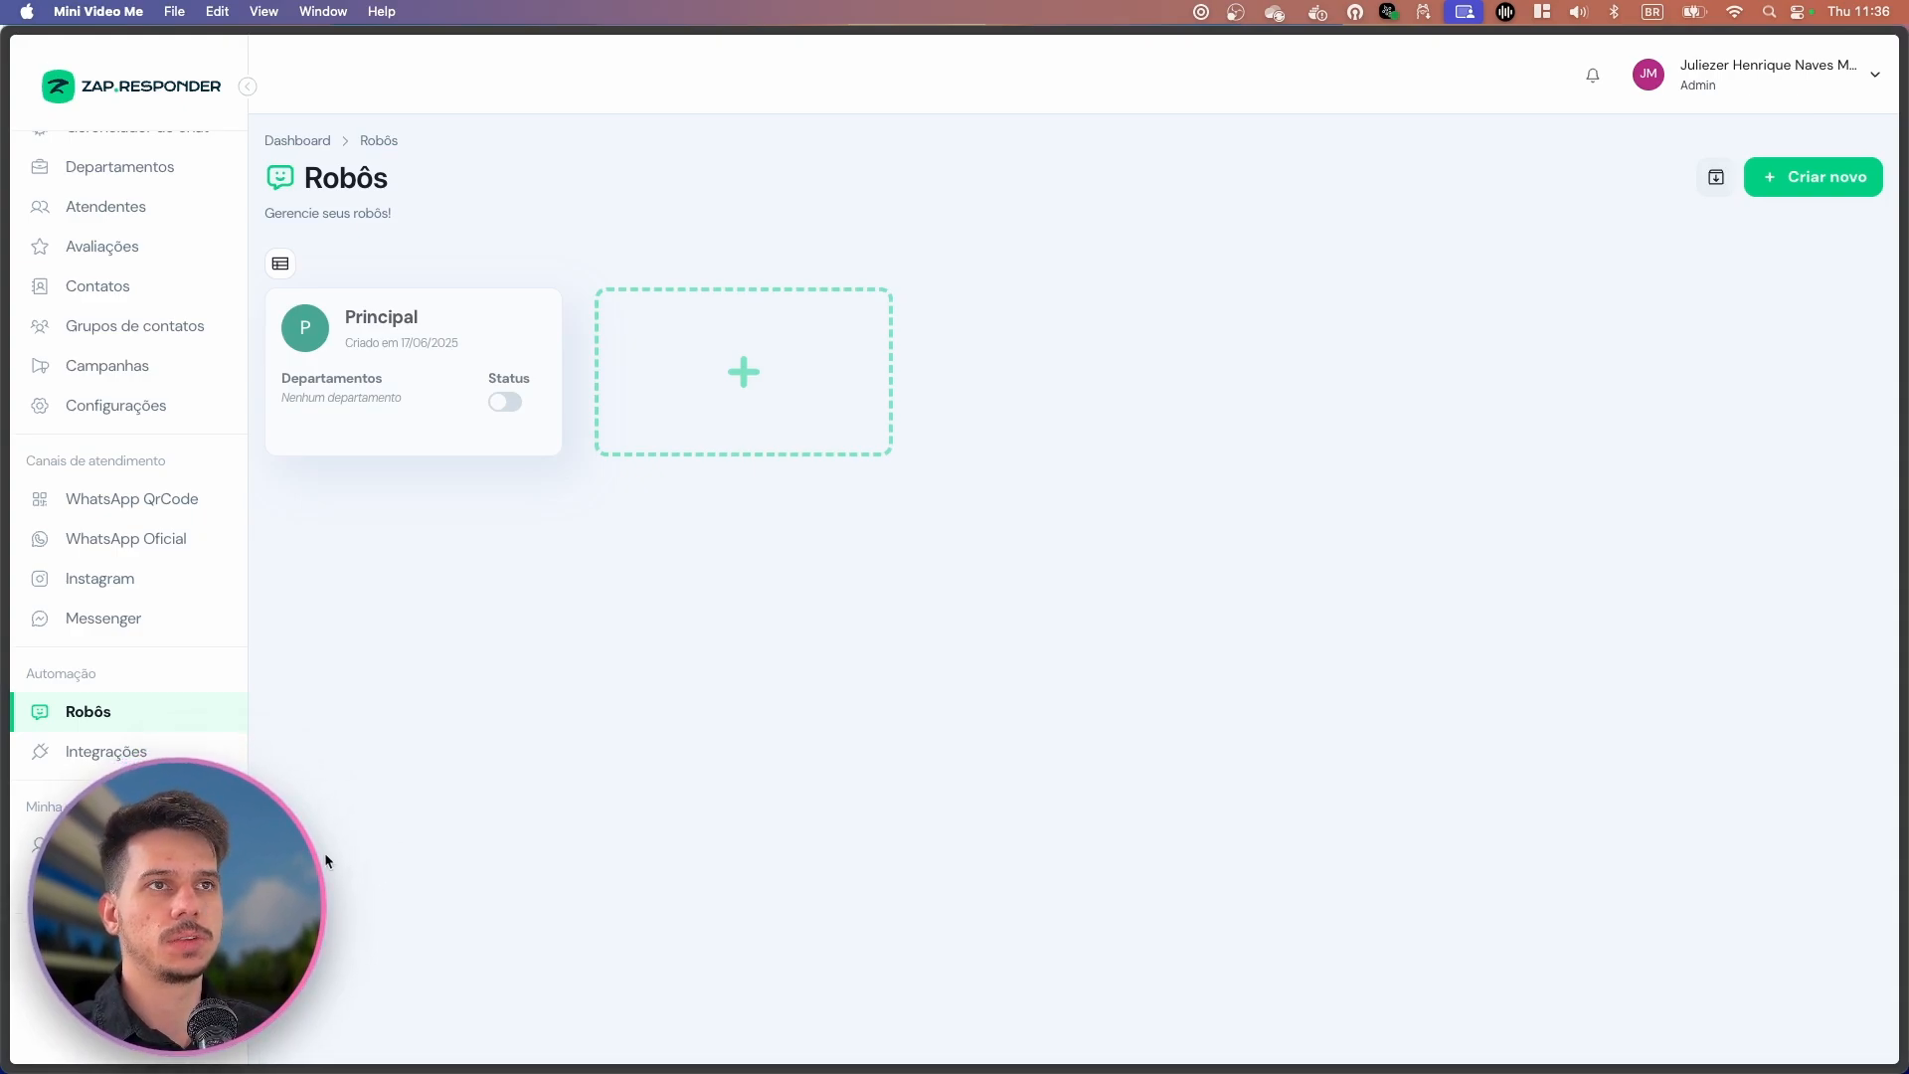
pyautogui.click(791, 494)
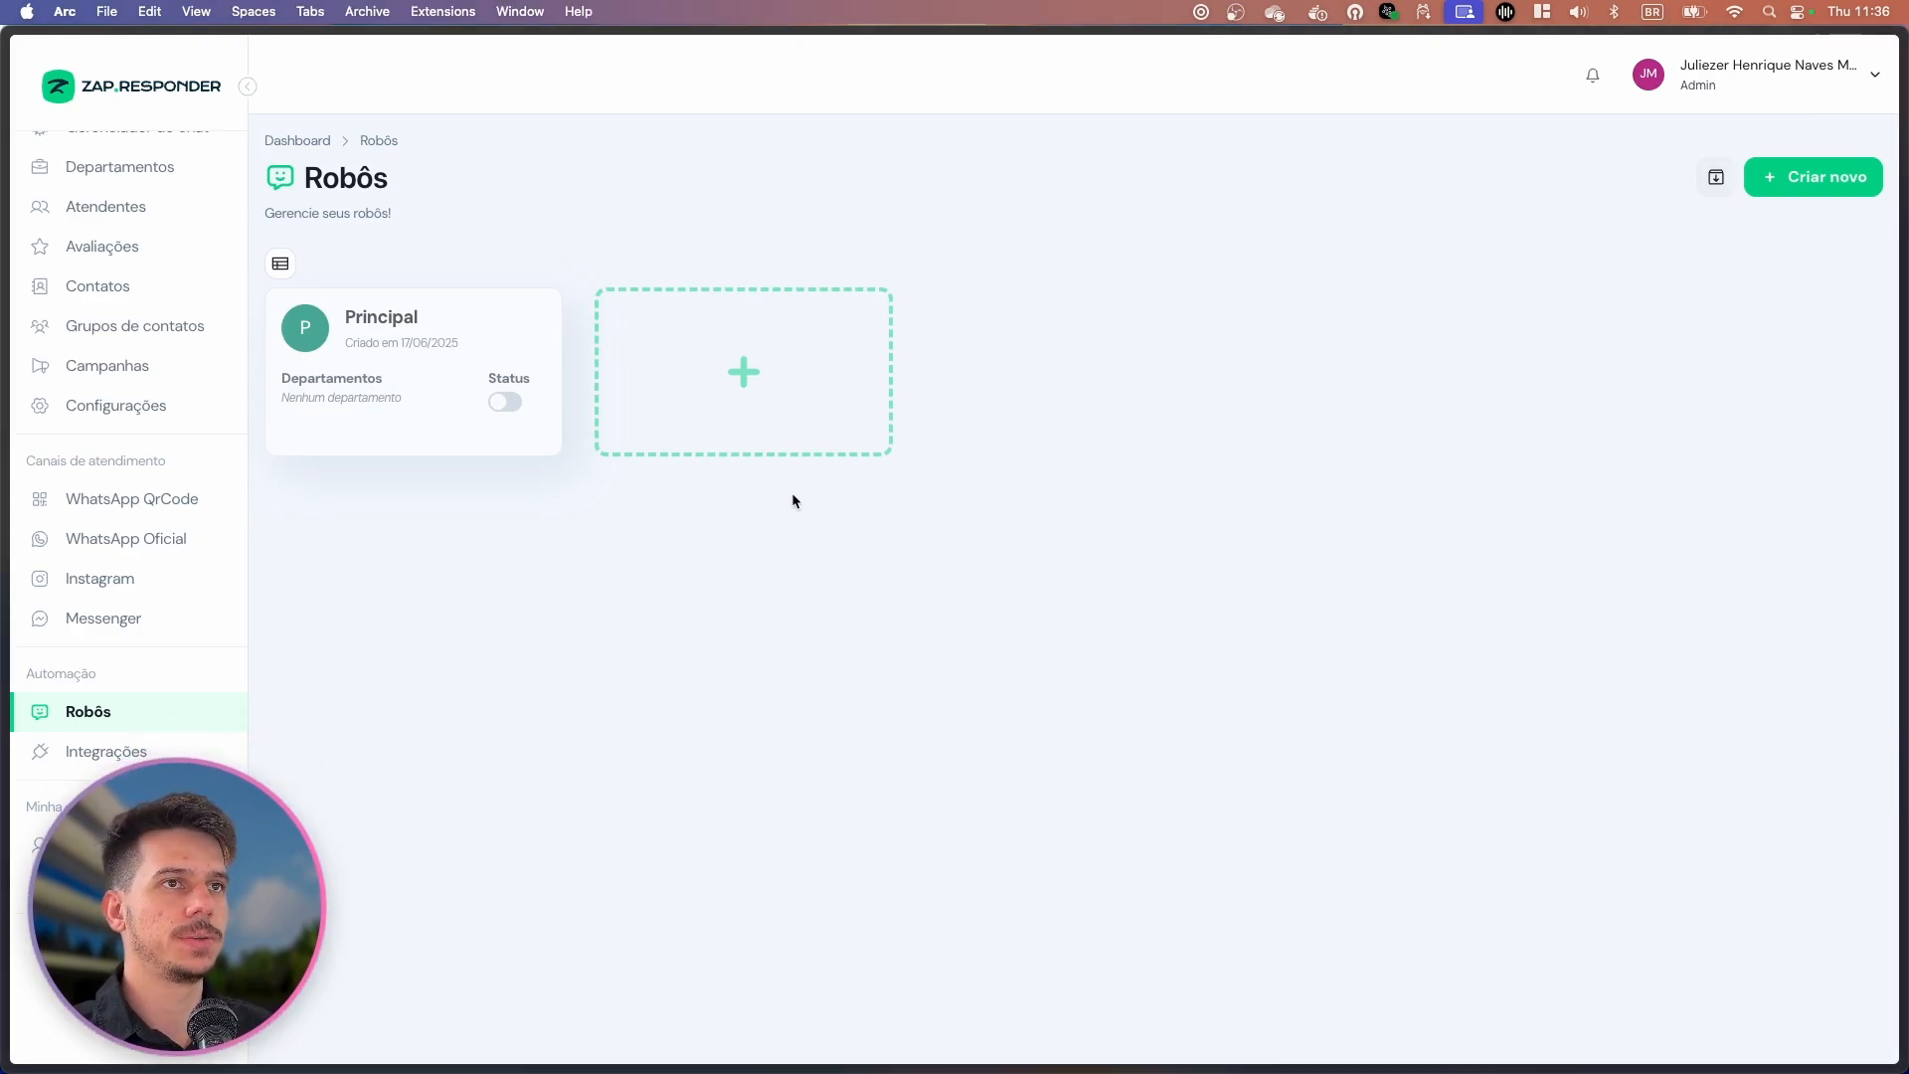
# Create a new robot named "Transfere para o Agente" assigned to the Atendimento department.
pyautogui.click(772, 378)
pyautogui.click(910, 385)
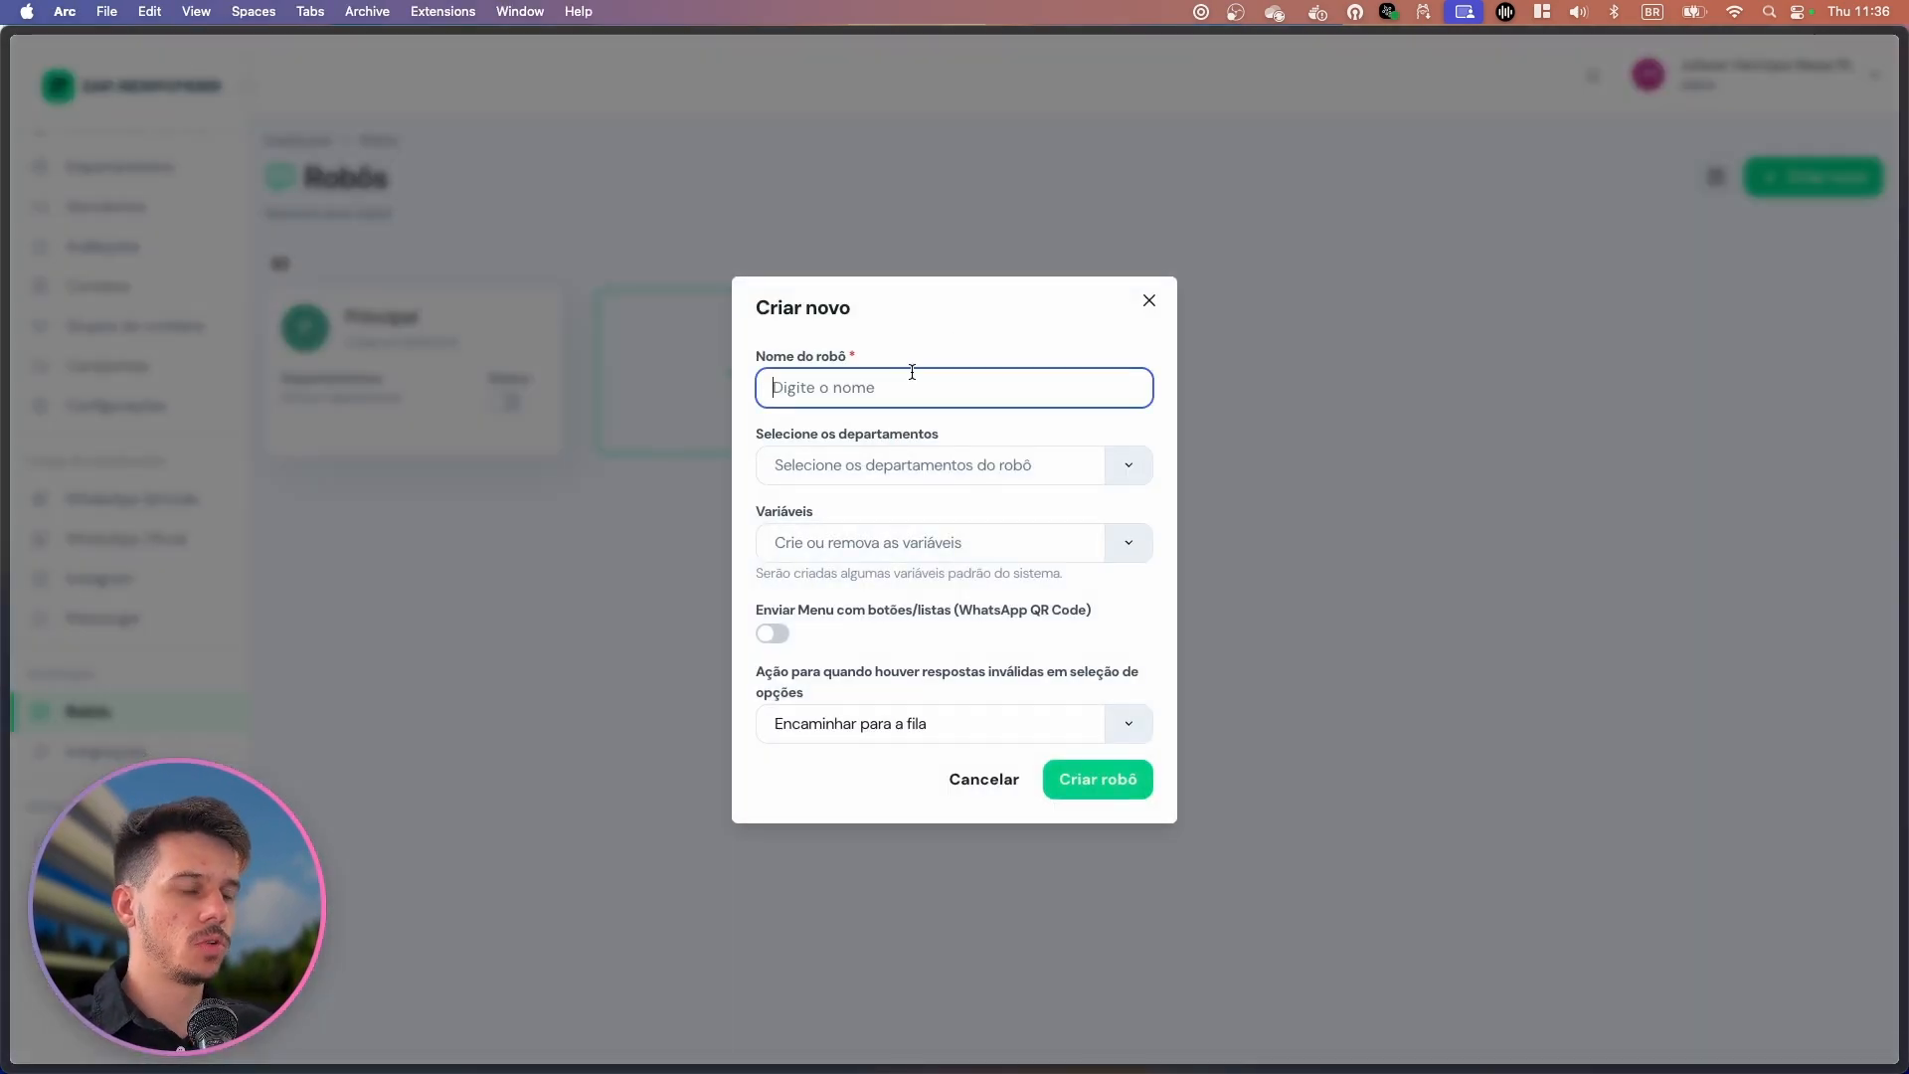
pyautogui.write('Transfere ')
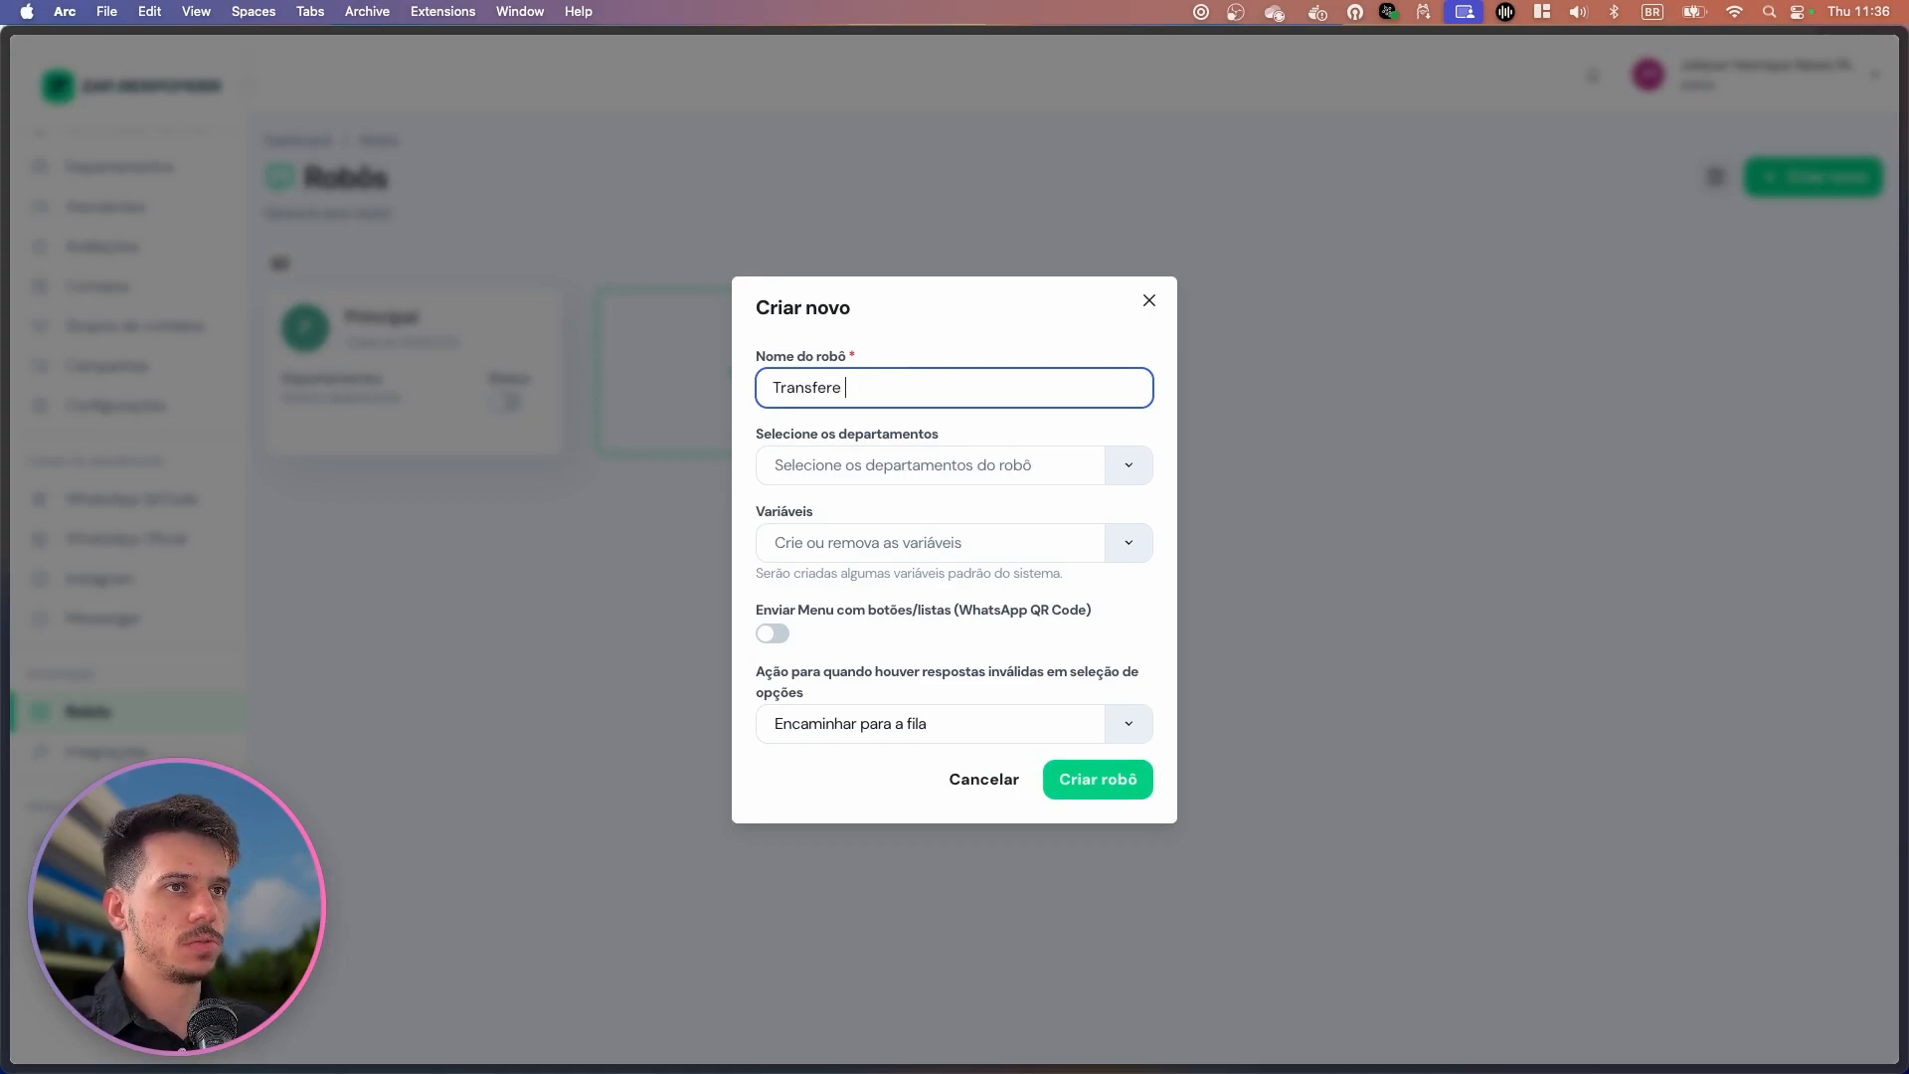
pyautogui.write('para o Agente')
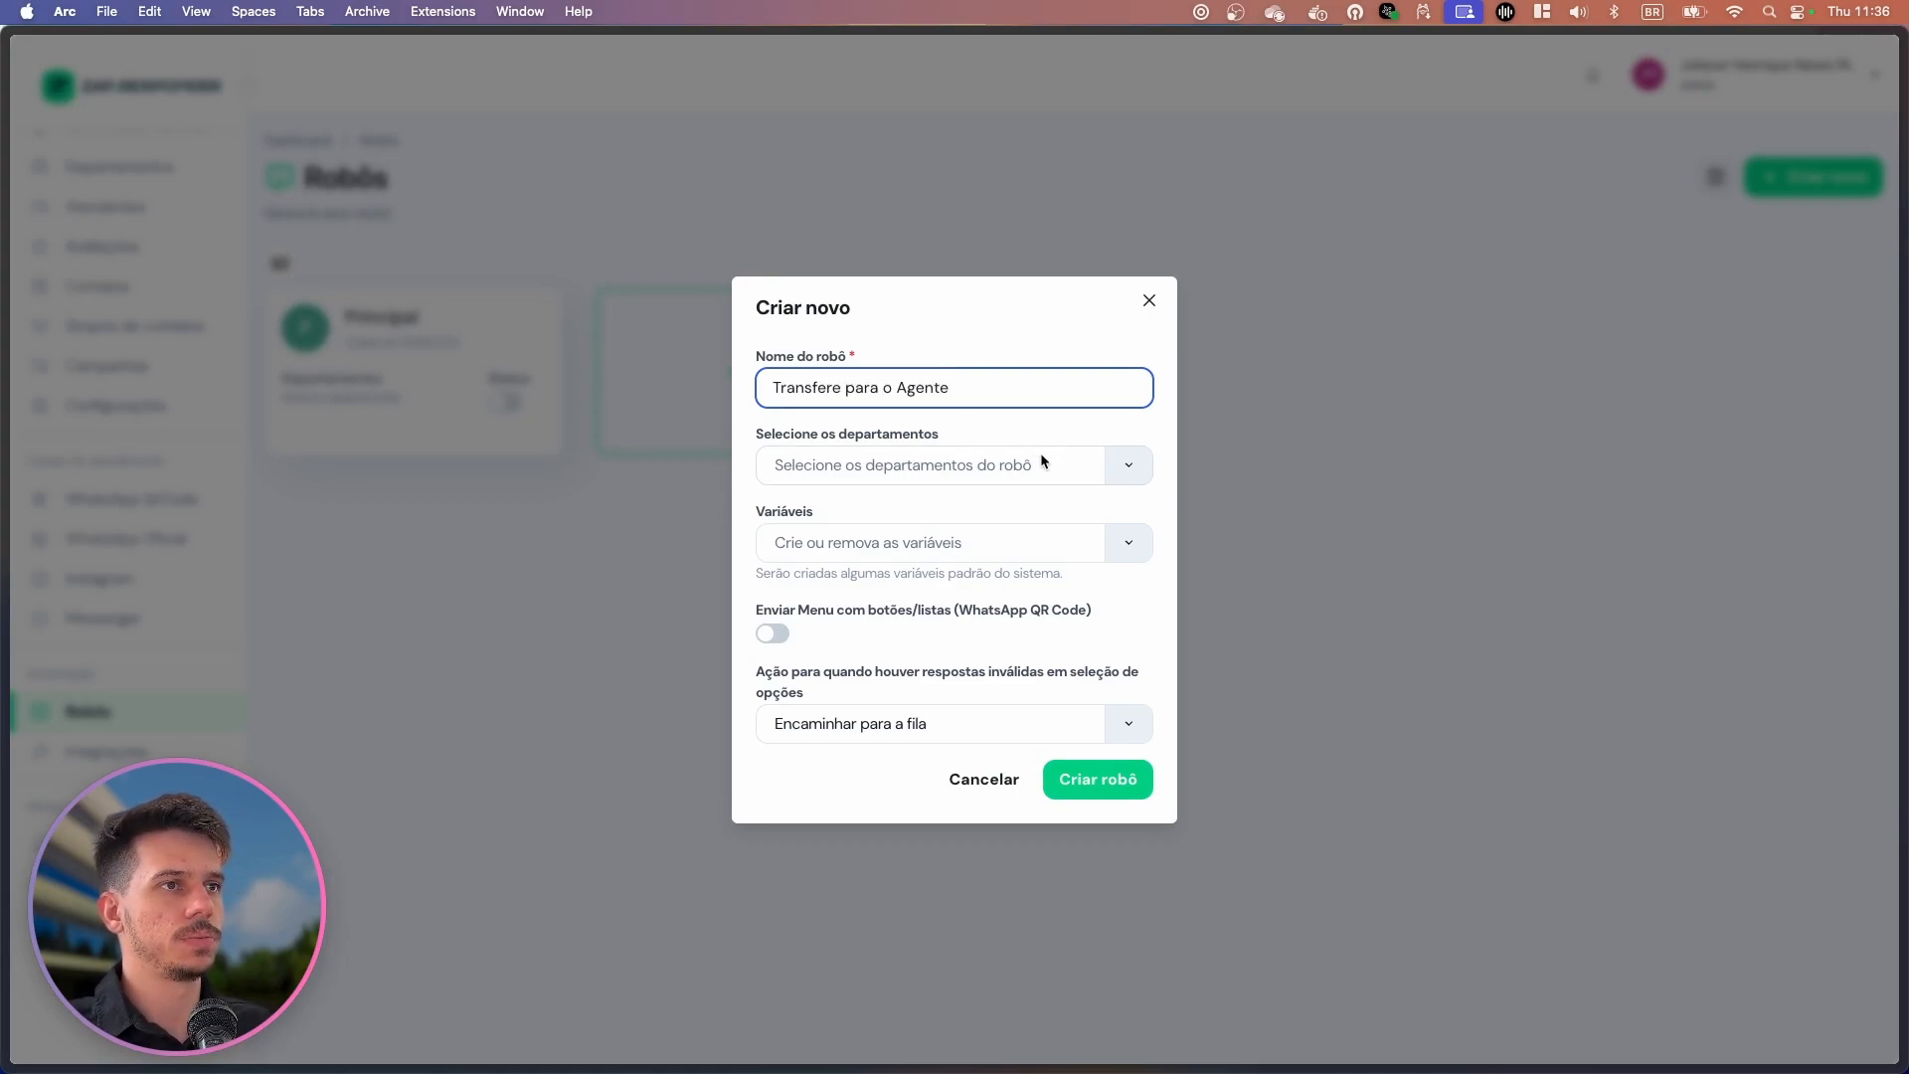
pyautogui.click(1100, 468)
pyautogui.click(903, 422)
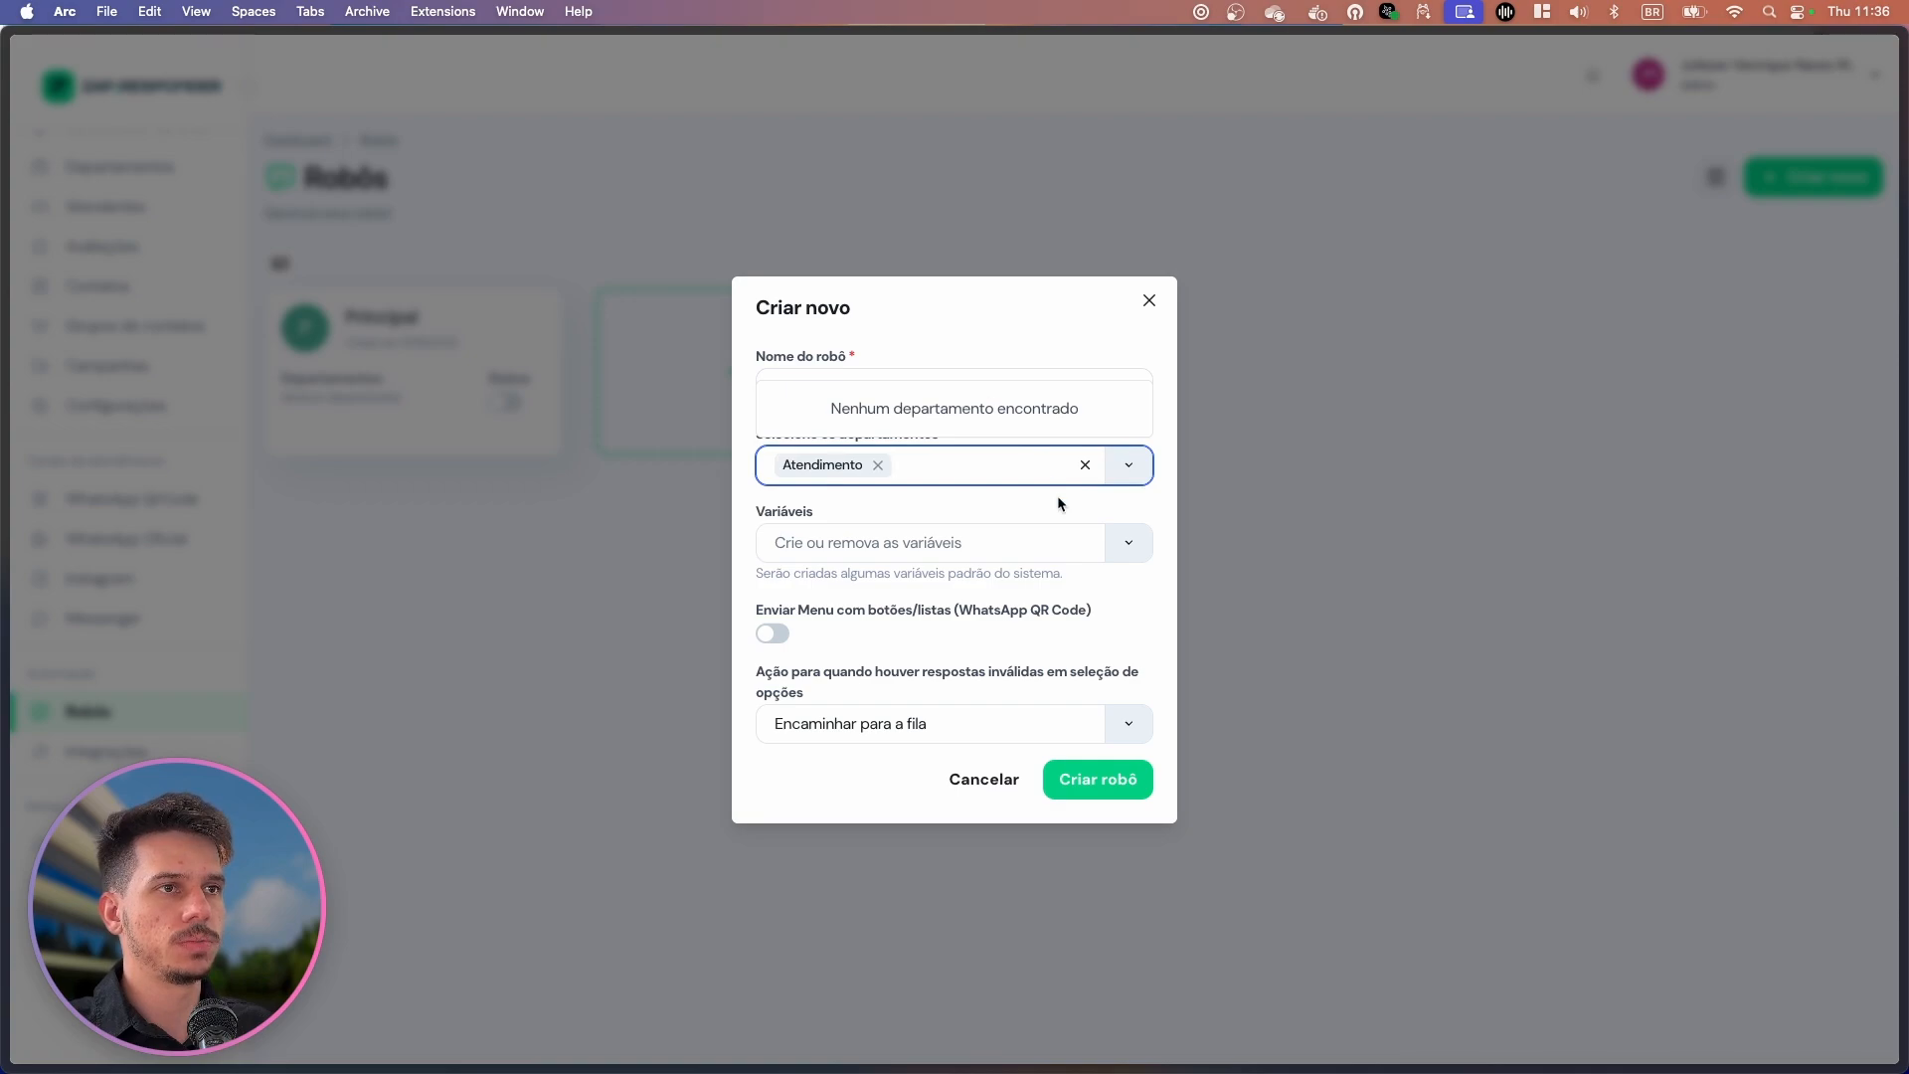
pyautogui.click(1034, 505)
pyautogui.click(1146, 780)
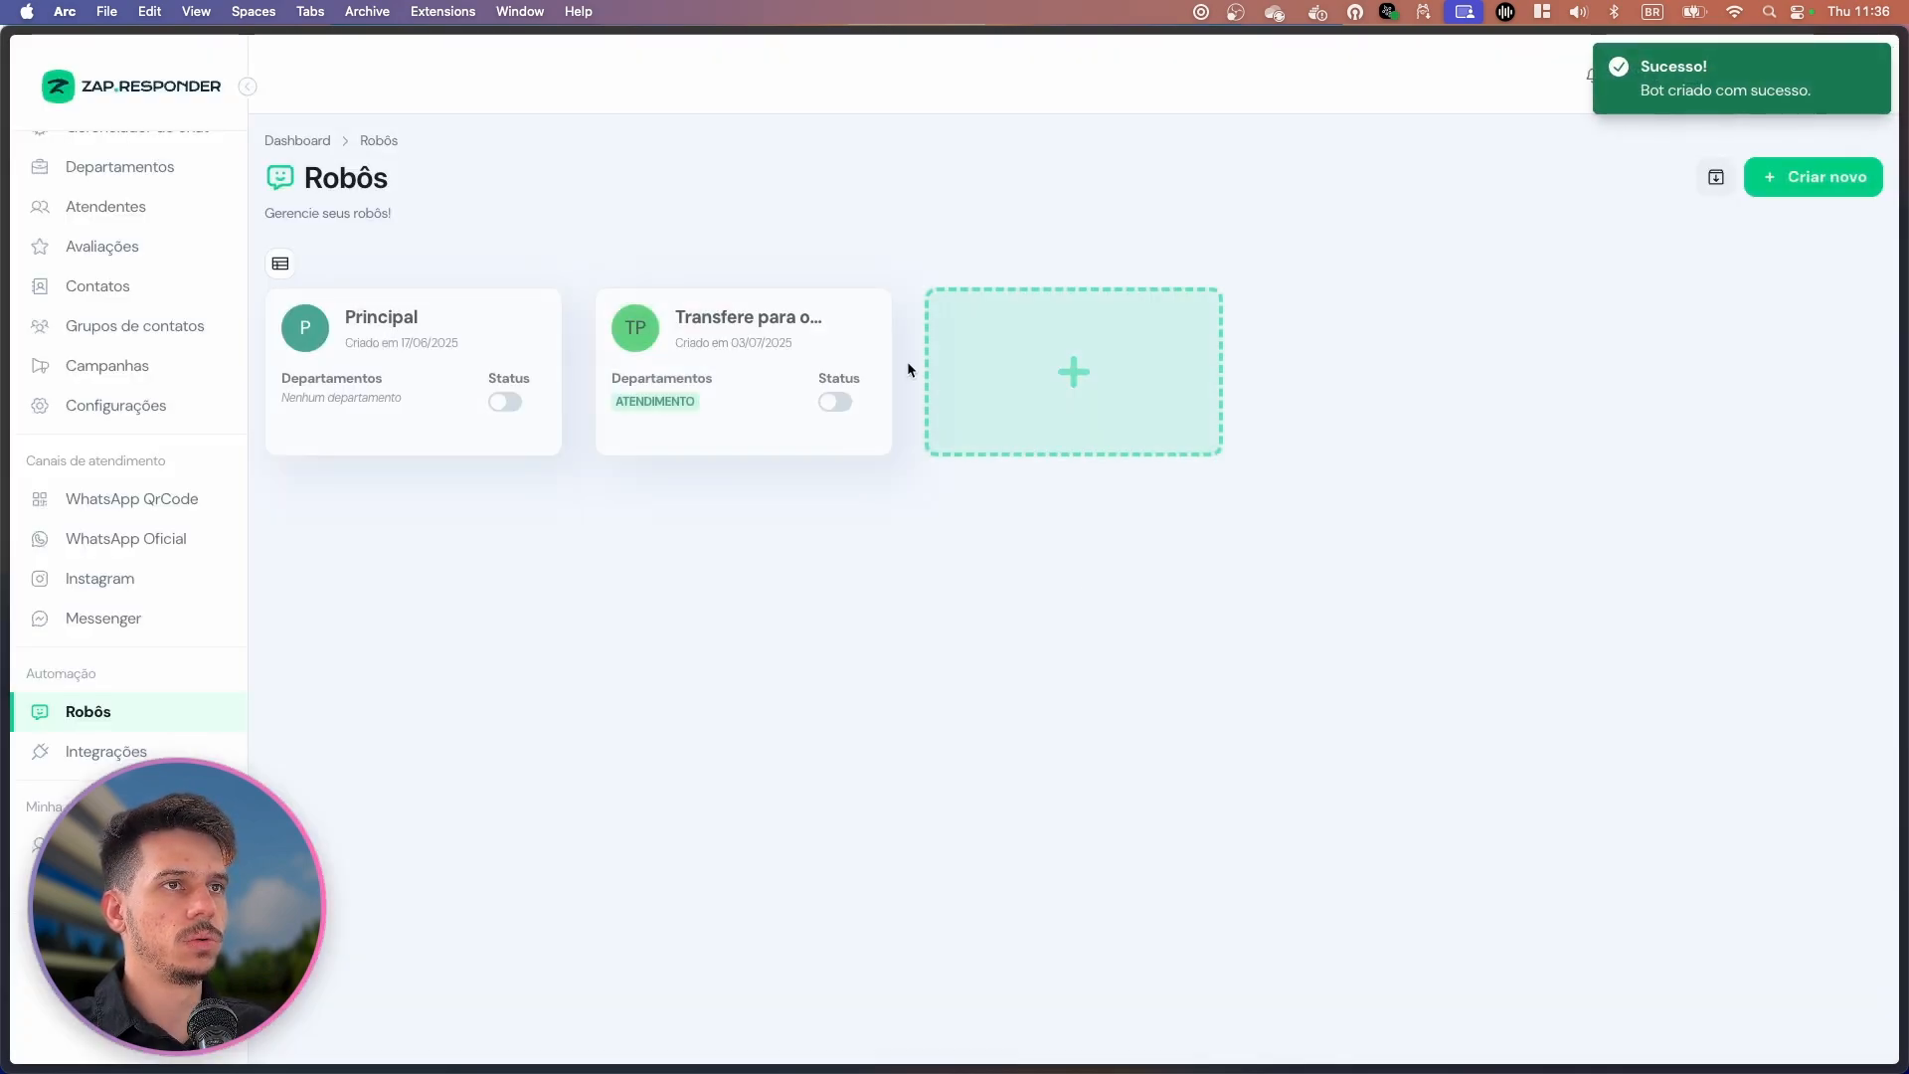
# Open the "Transfere para o Agente" robot's flow and add a Transferência block beside the start node.
pyautogui.click(708, 398)
pyautogui.scroll(-1, 1375, 560)
pyautogui.moveTo(1422, 687); pyautogui.dragTo(1287, 647)
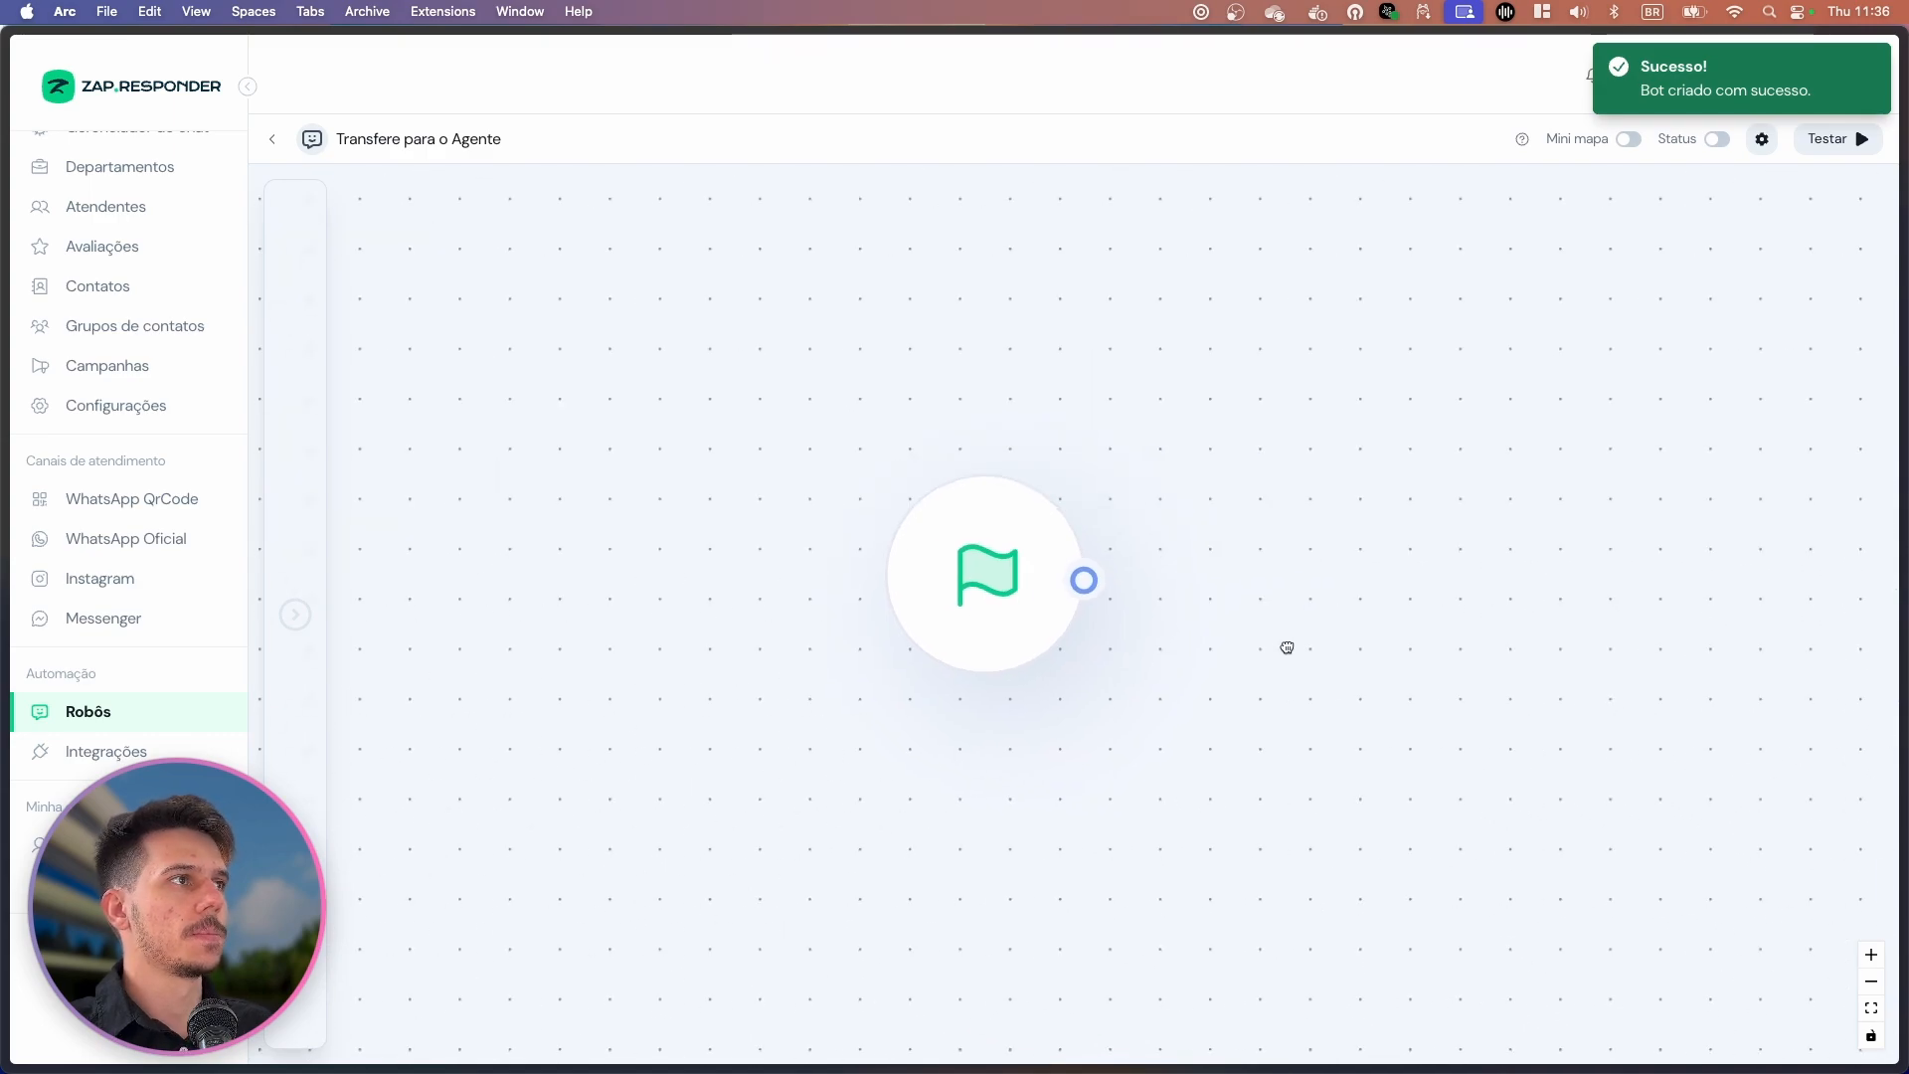
pyautogui.click(318, 568)
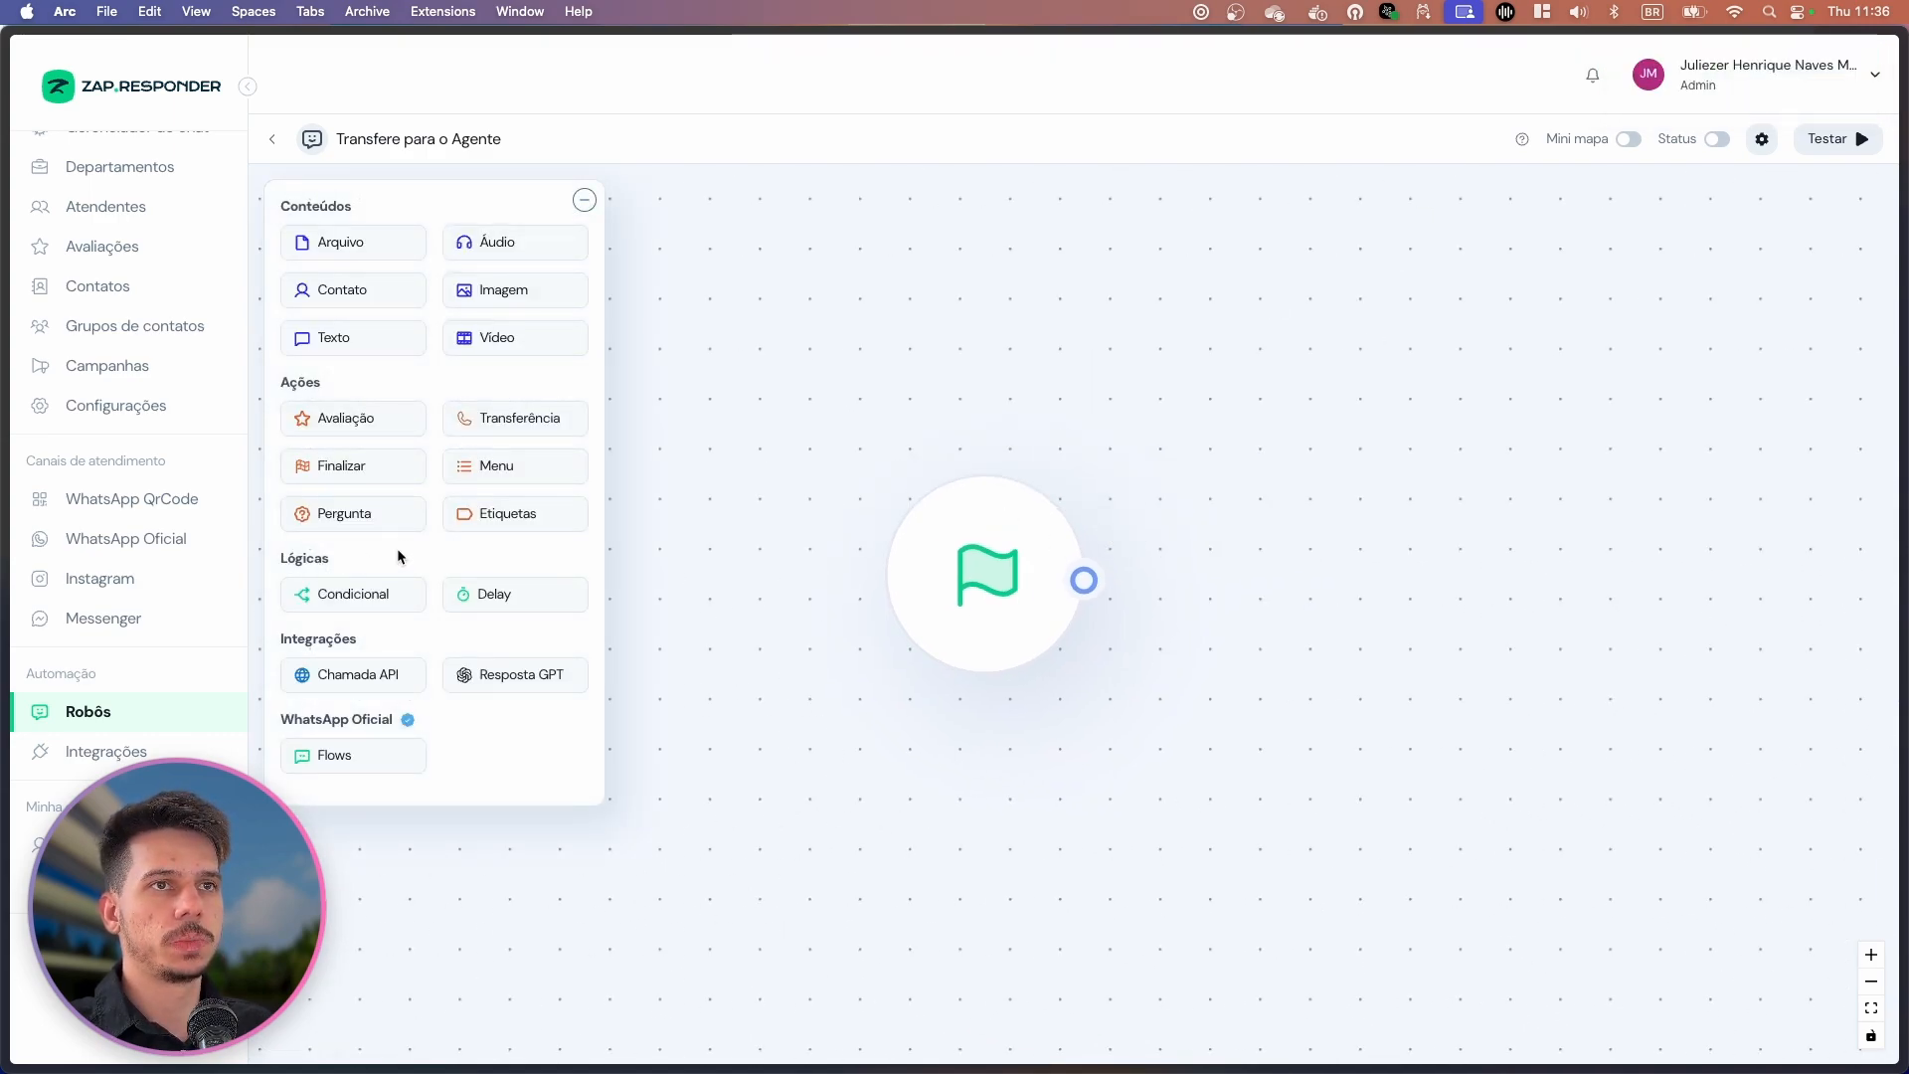
pyautogui.moveTo(1244, 444); pyautogui.dragTo(1156, 381)
pyautogui.moveTo(537, 417); pyautogui.dragTo(1119, 402)
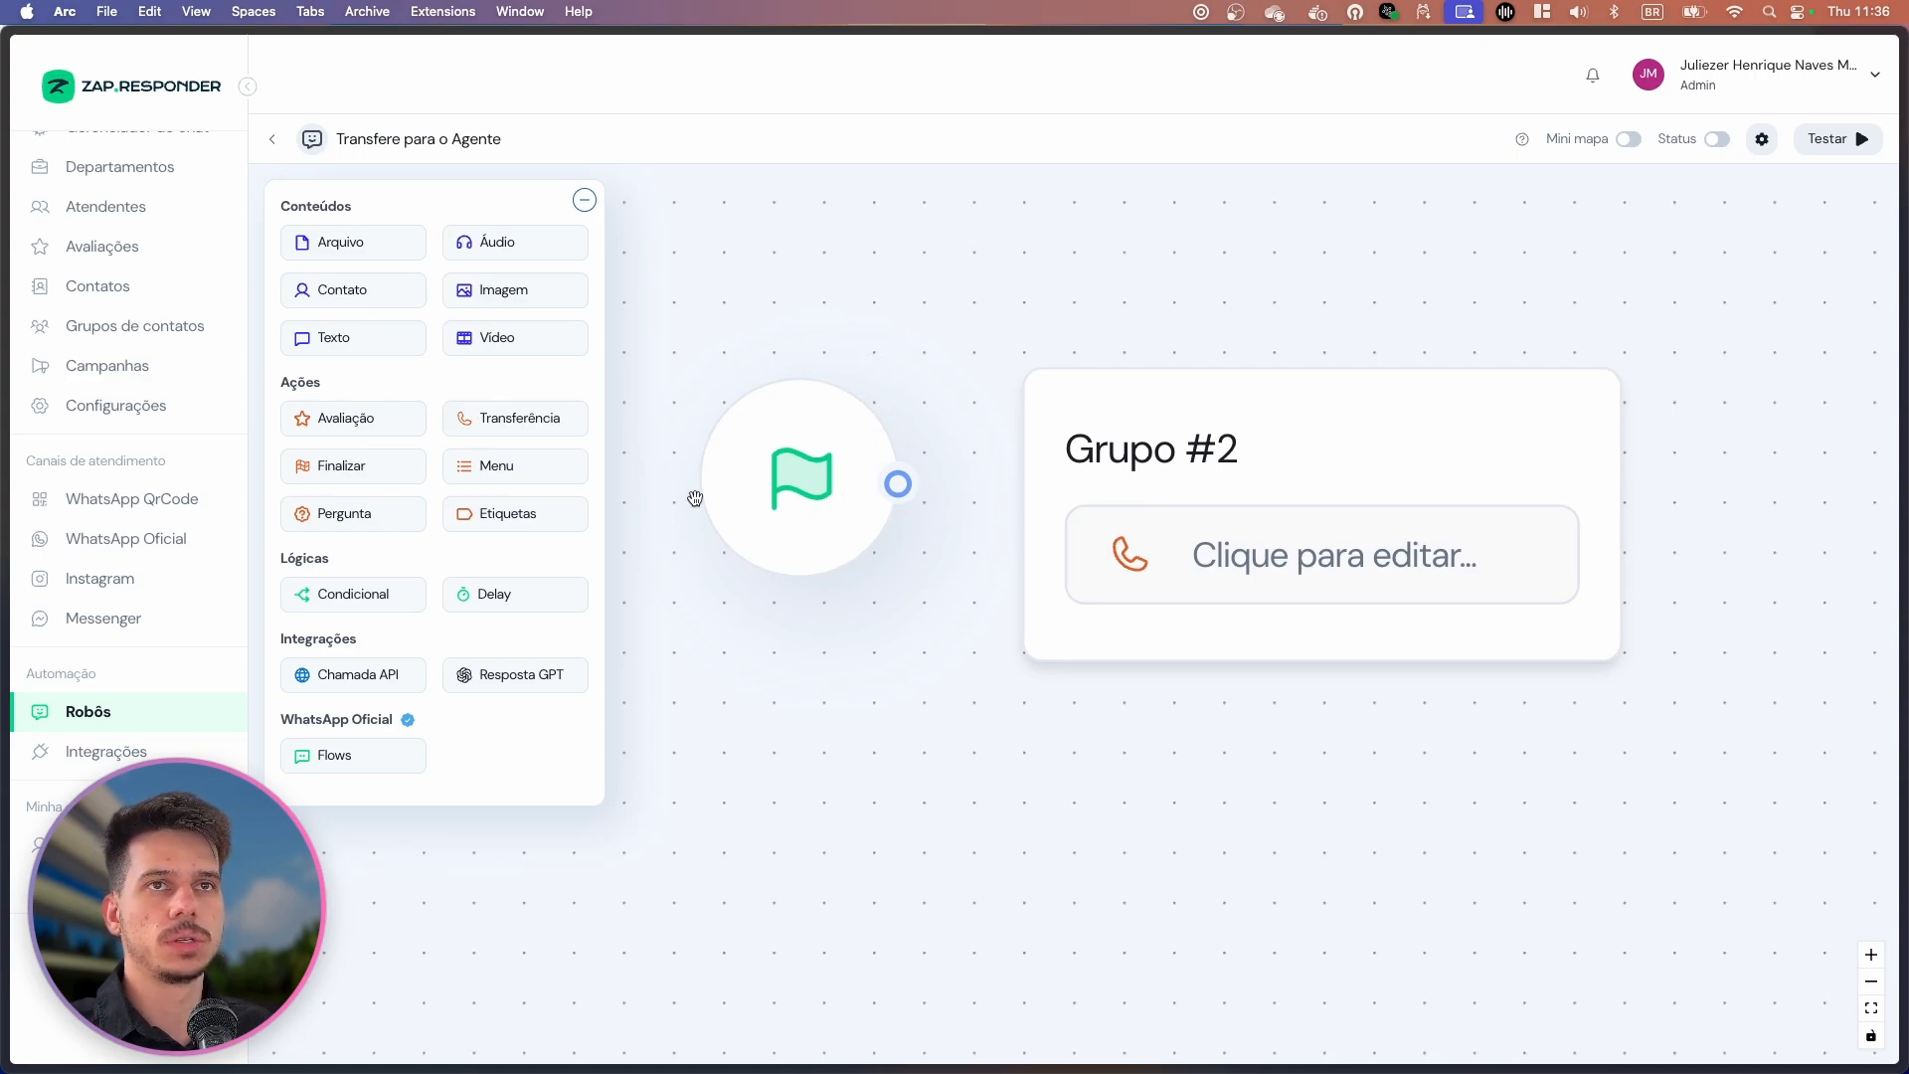
# Connect the start node to the Transferência block and enable its attendant list with the AI agent selected.
pyautogui.moveTo(898, 484); pyautogui.dragTo(1023, 555)
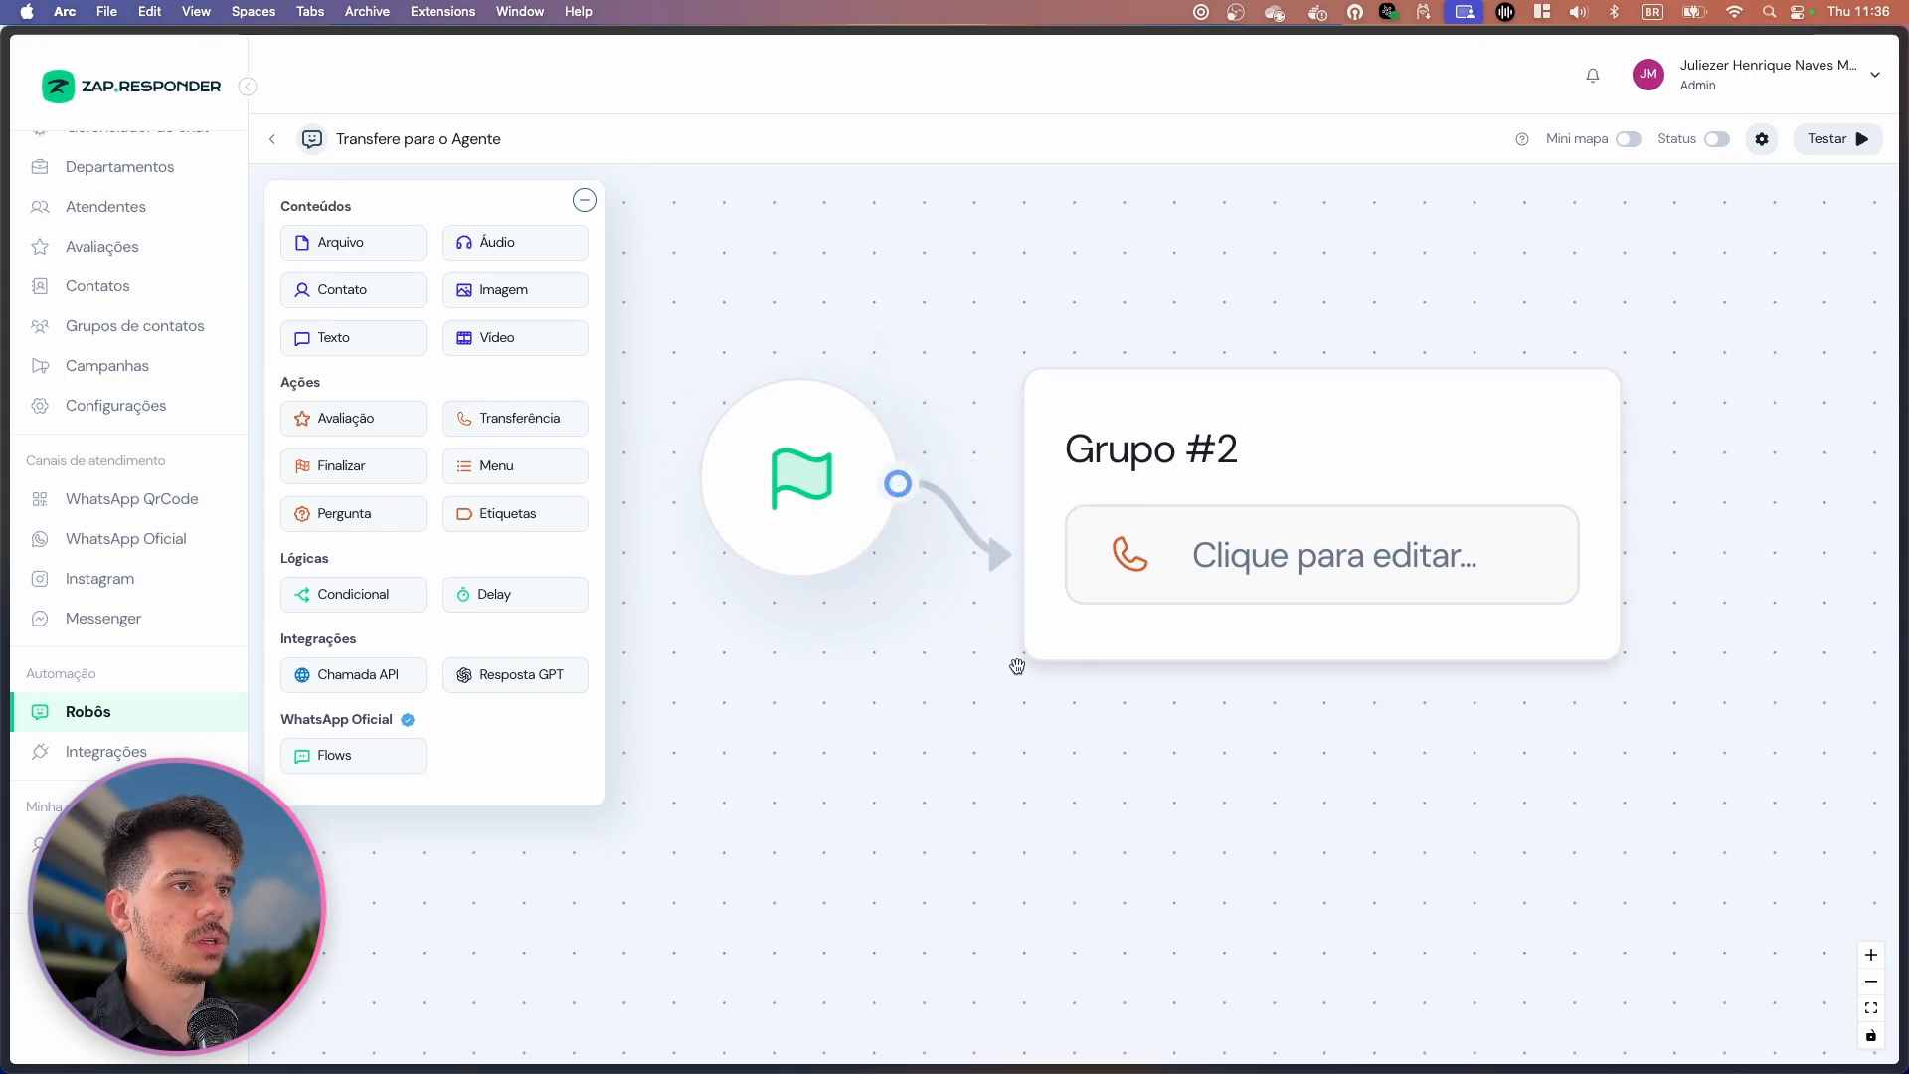
pyautogui.click(1190, 586)
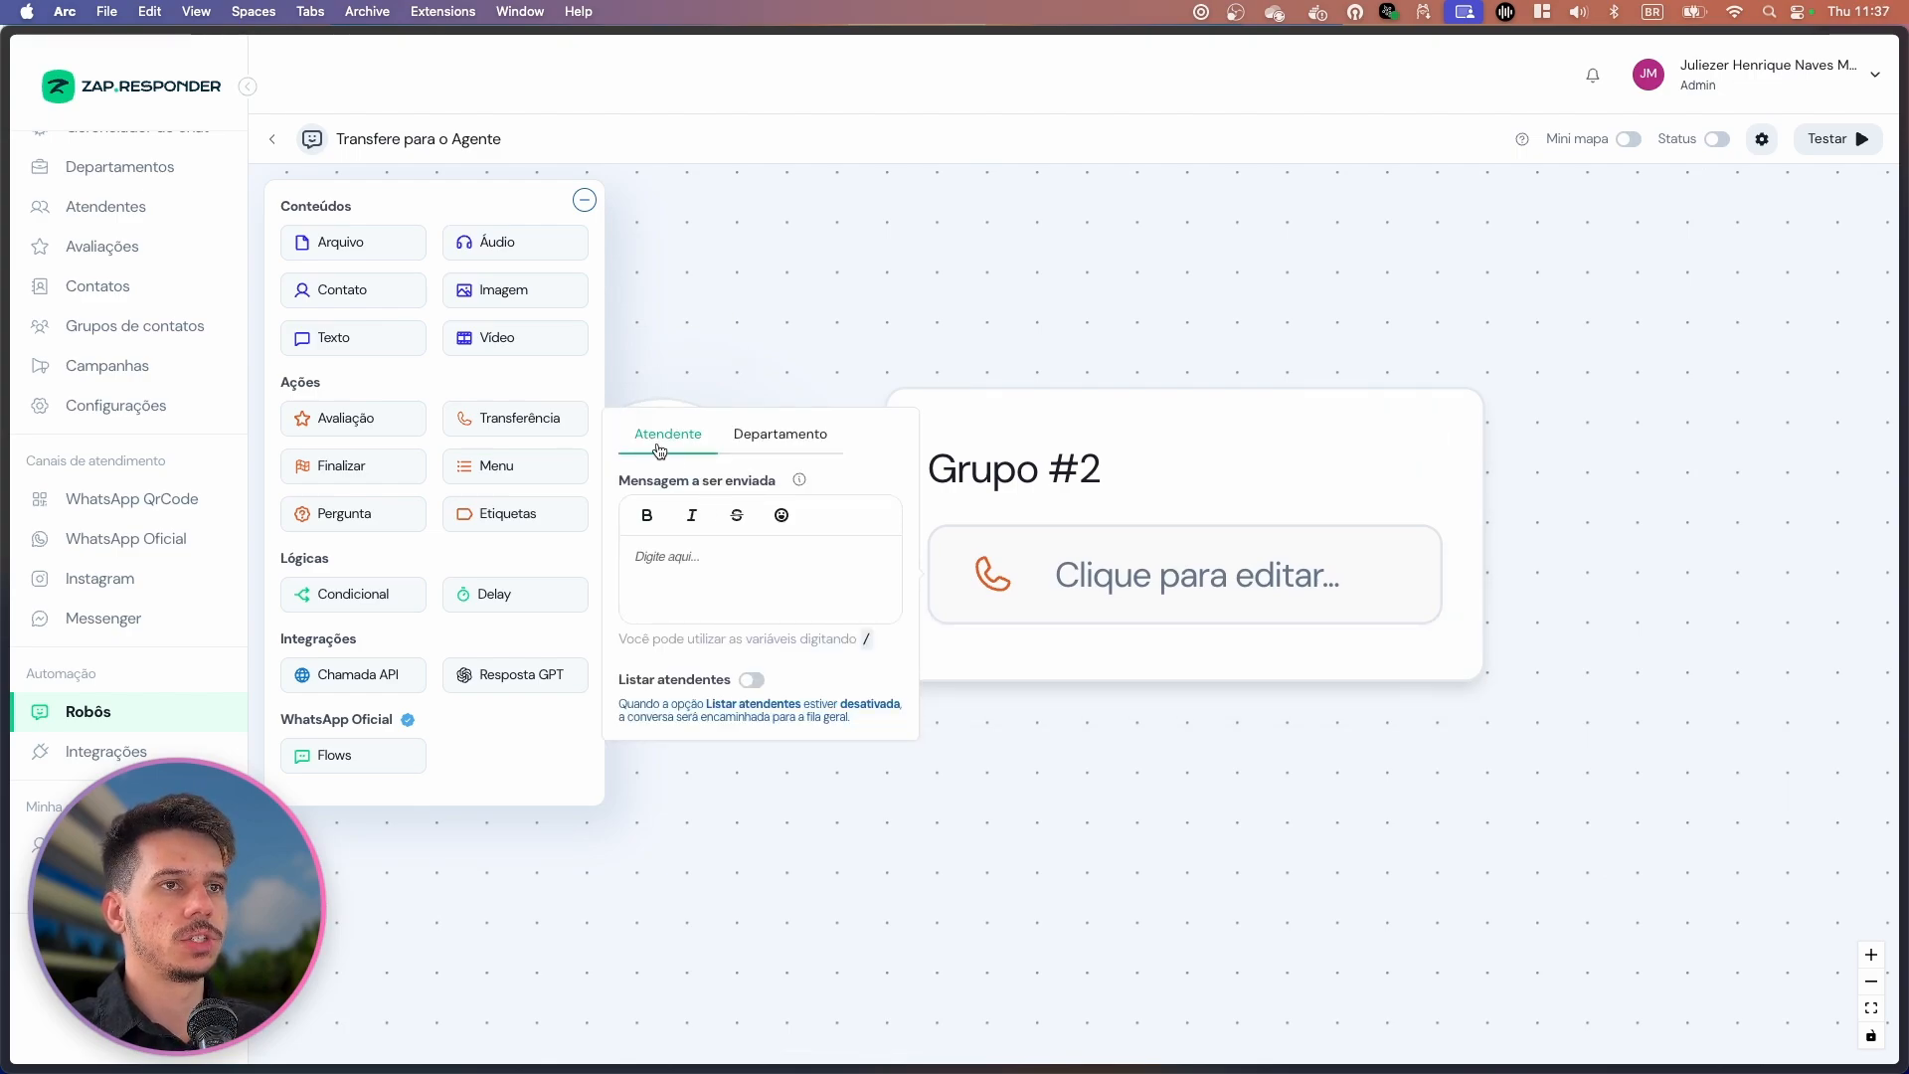
pyautogui.click(752, 680)
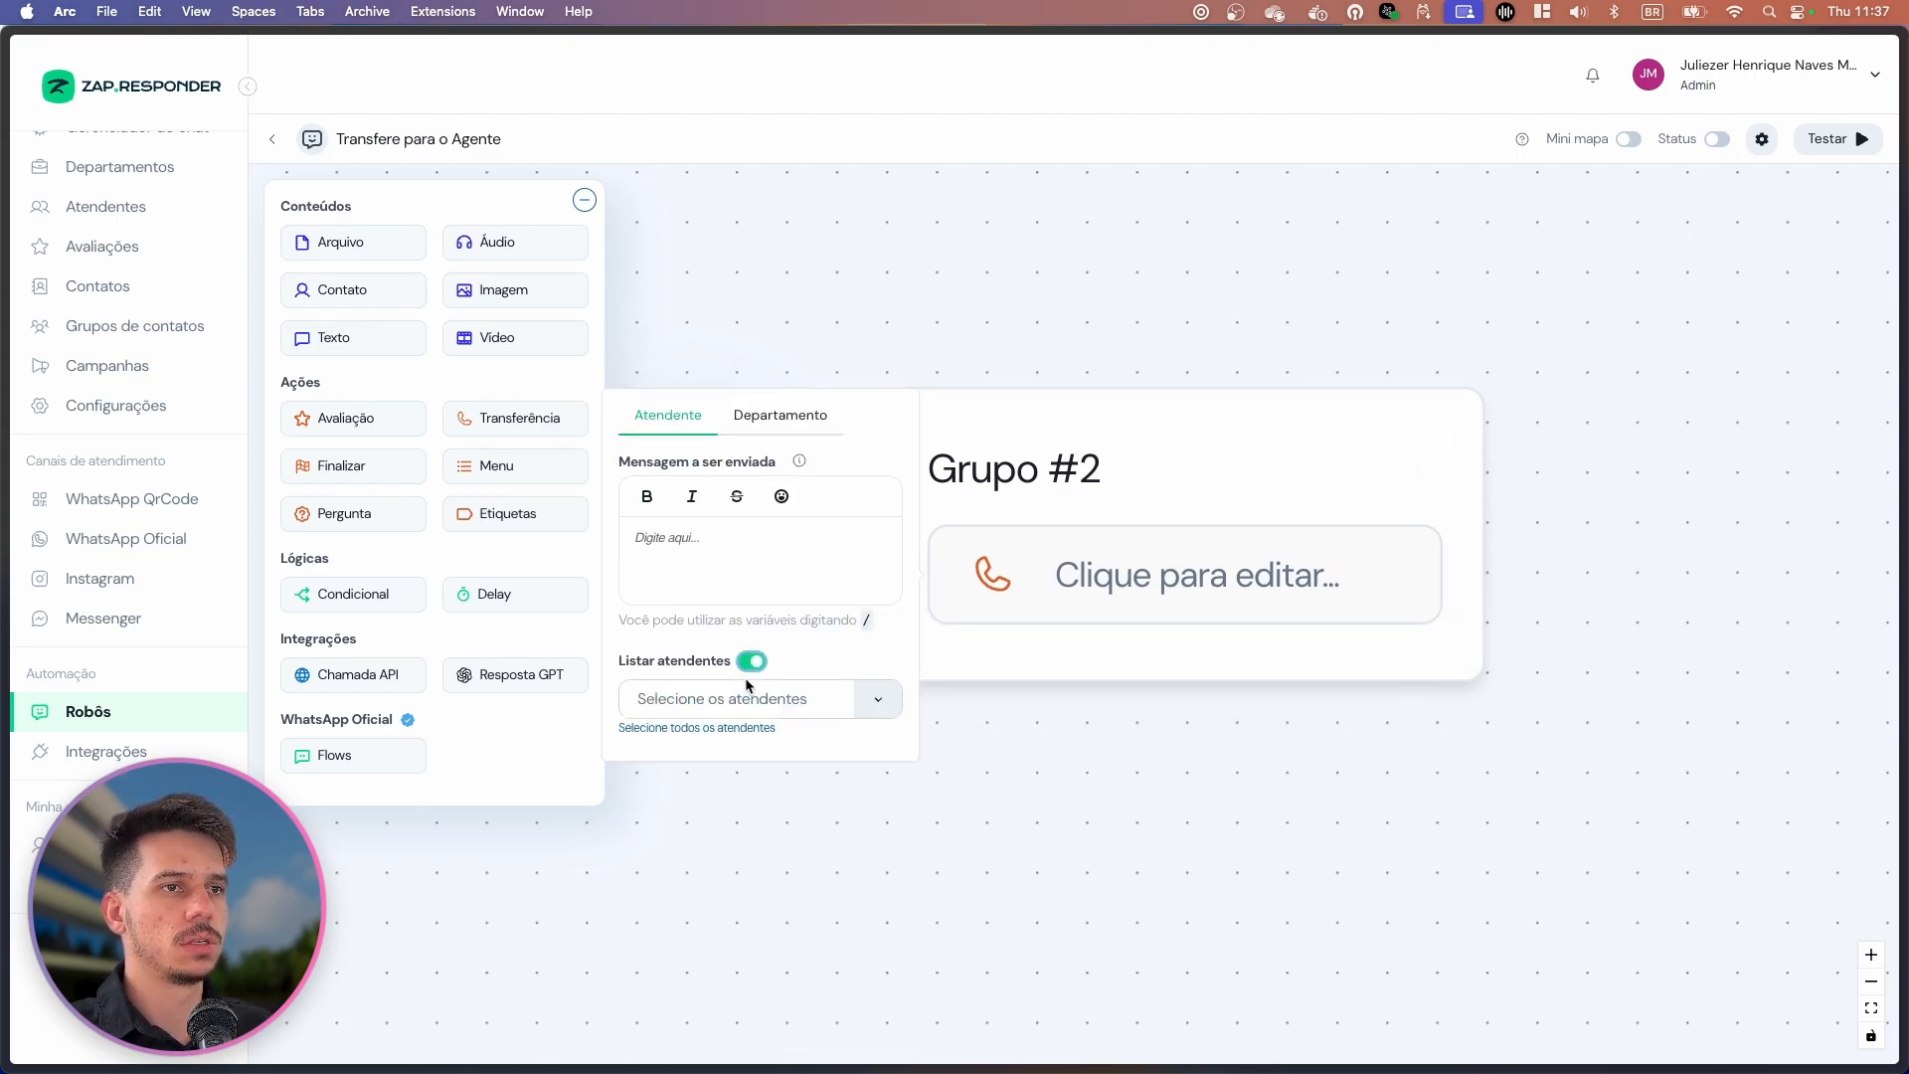
pyautogui.click(859, 701)
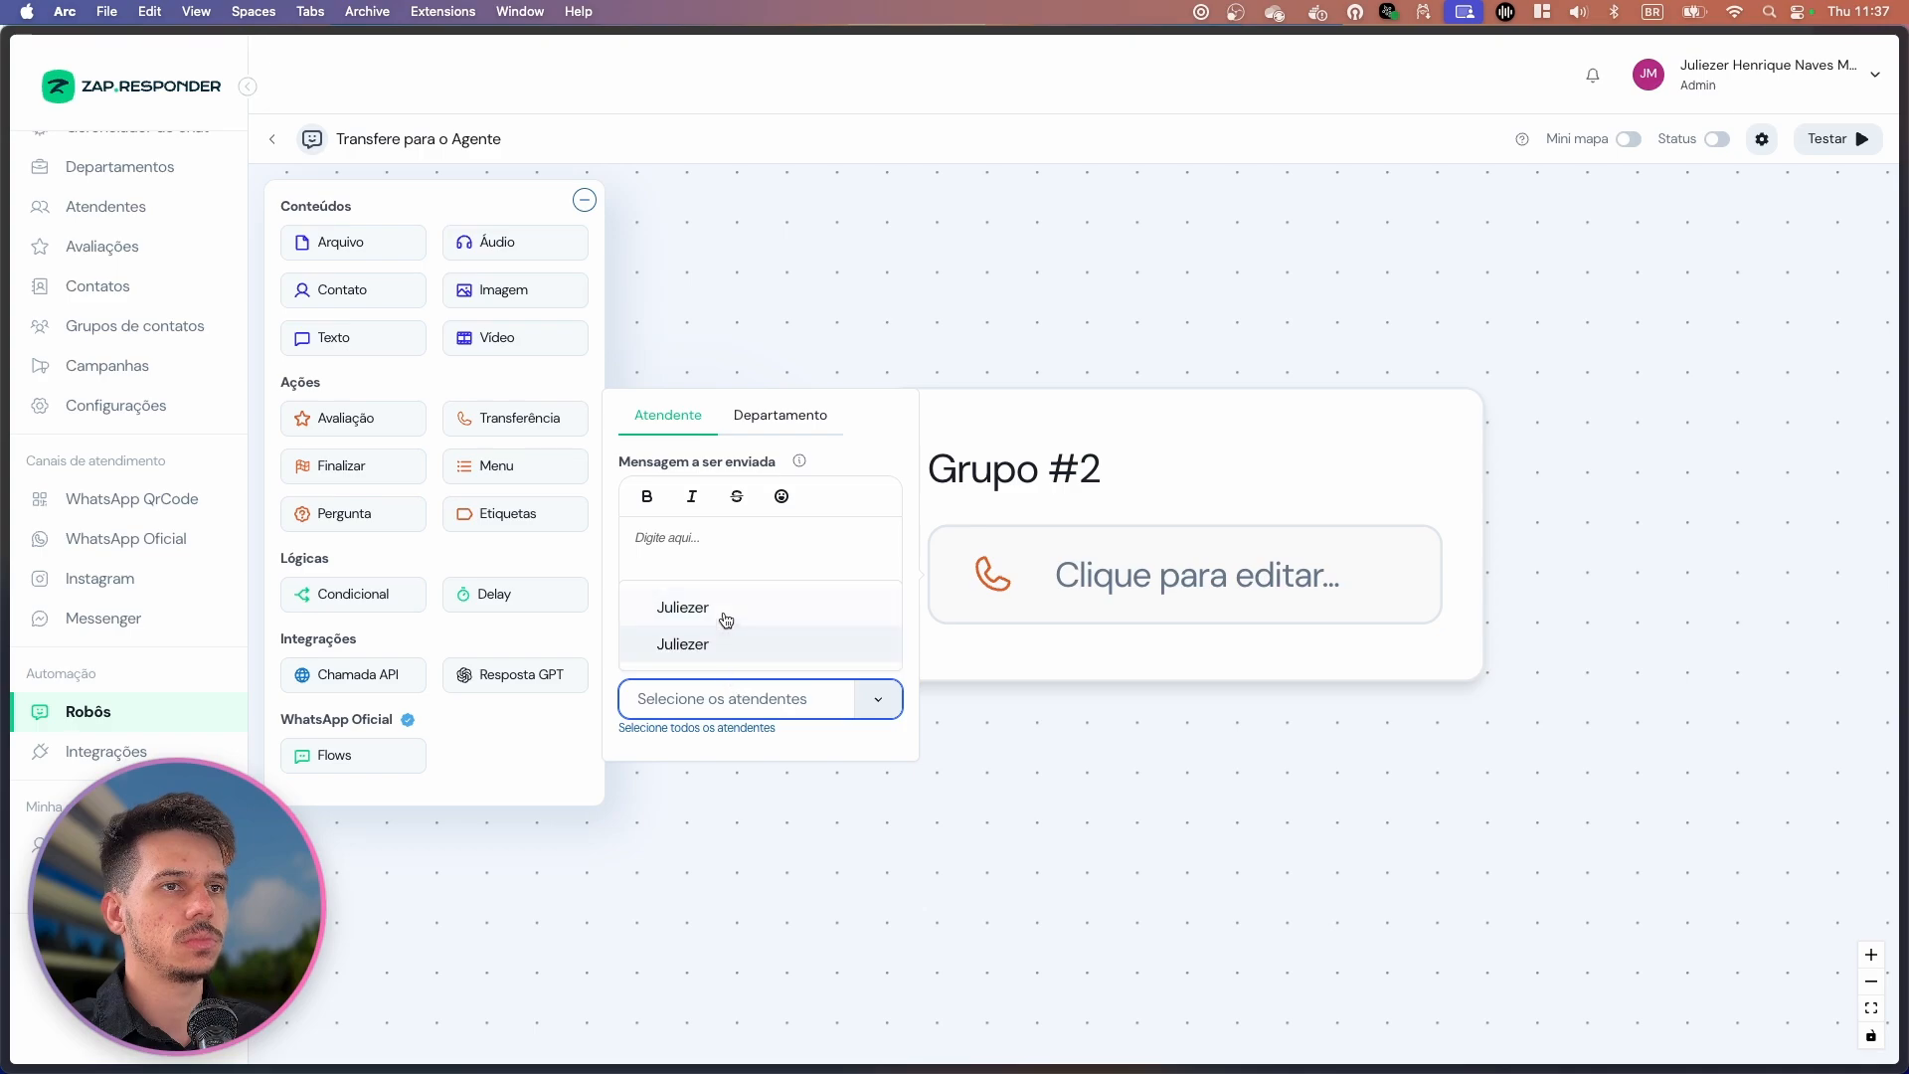
pyautogui.click(727, 648)
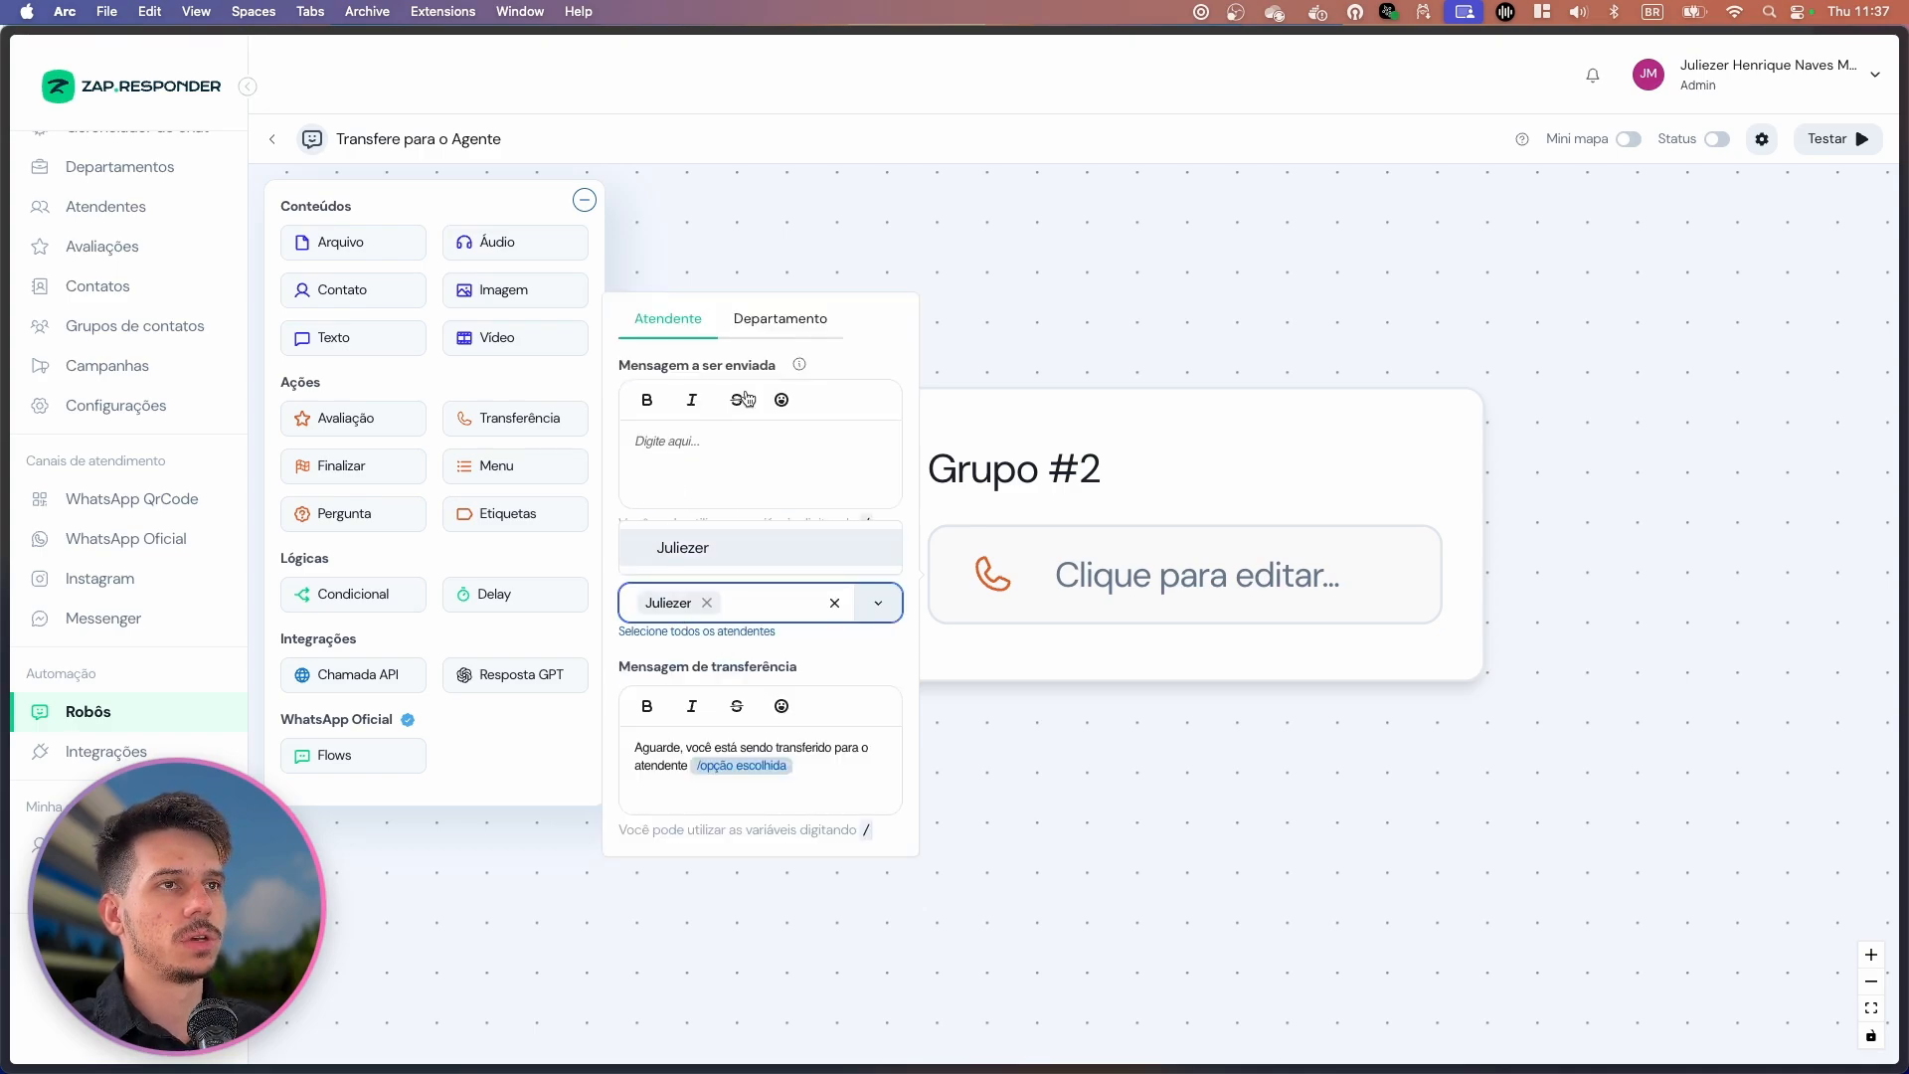
pyautogui.click(1014, 310)
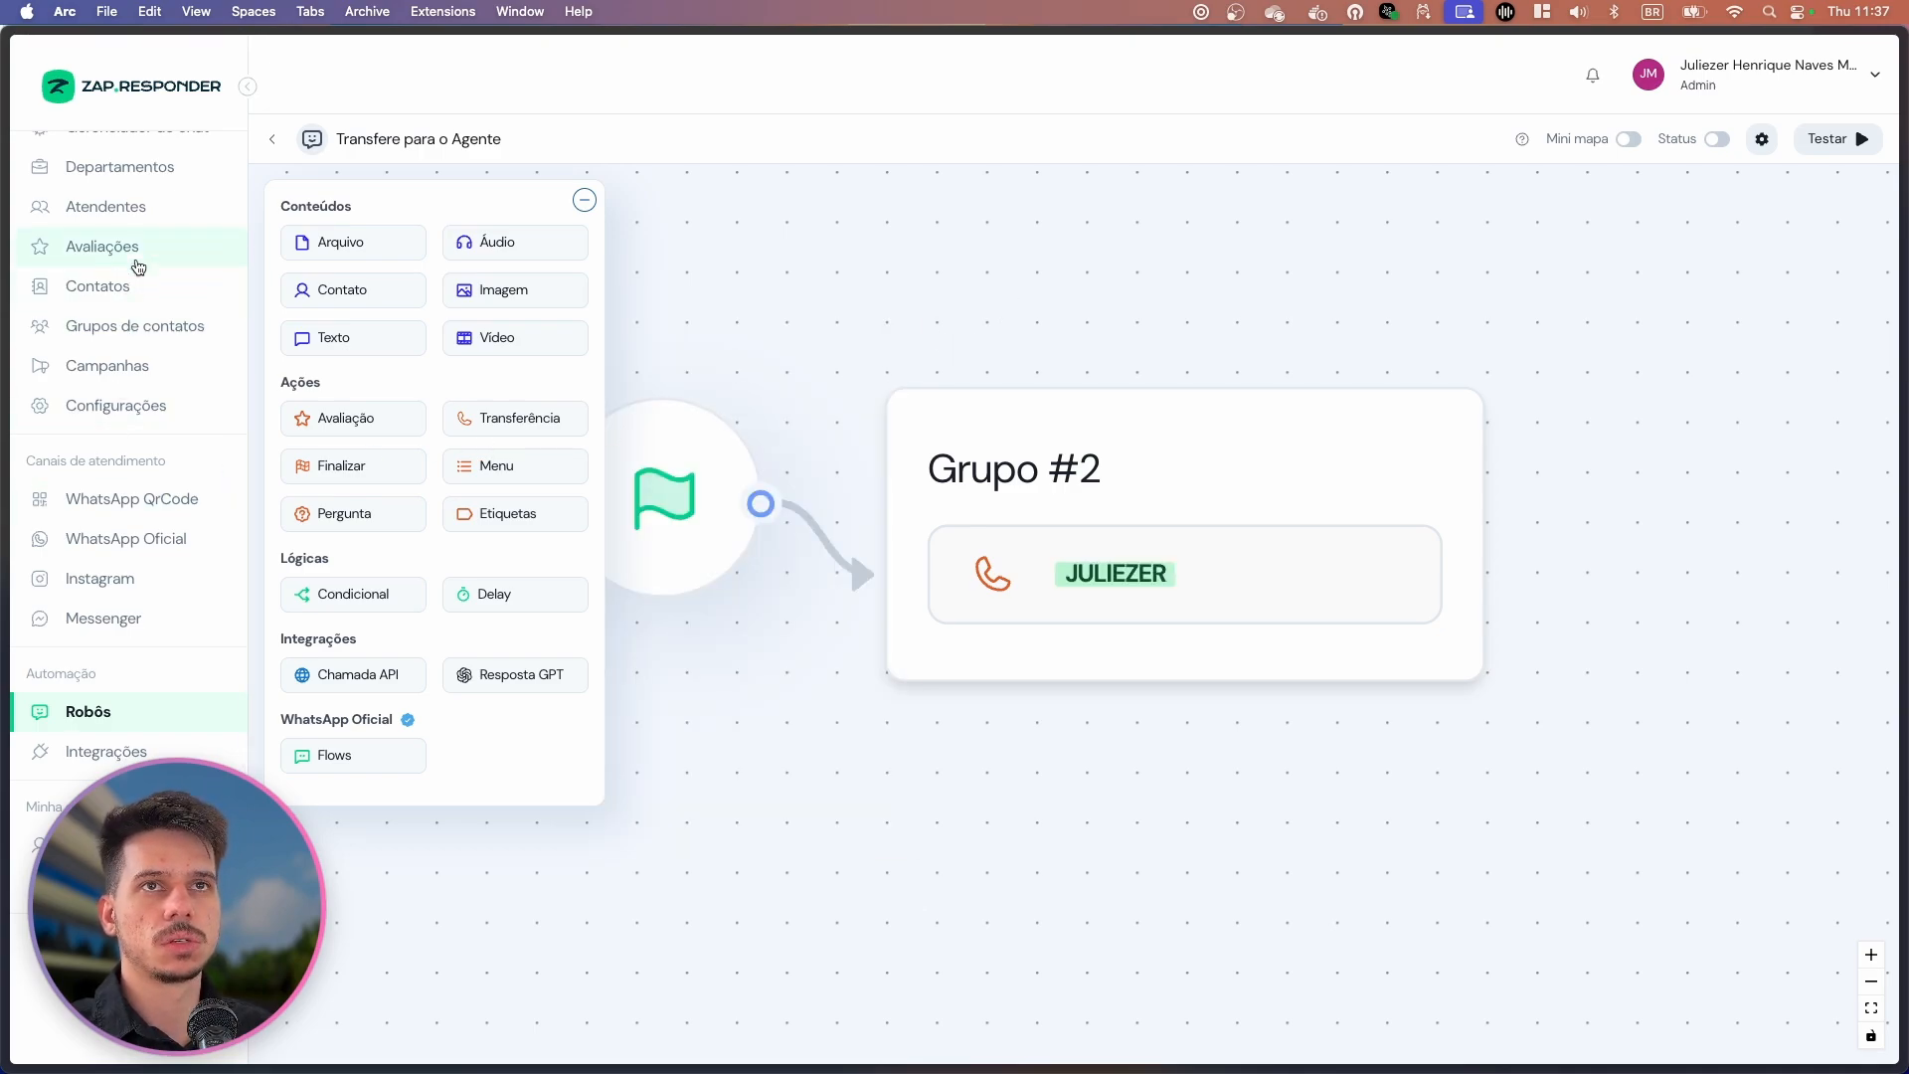
# Open the AI agent from the Atendentes page, append "IA" to its name, and save and publish it.
pyautogui.click(129, 210)
pyautogui.click(865, 335)
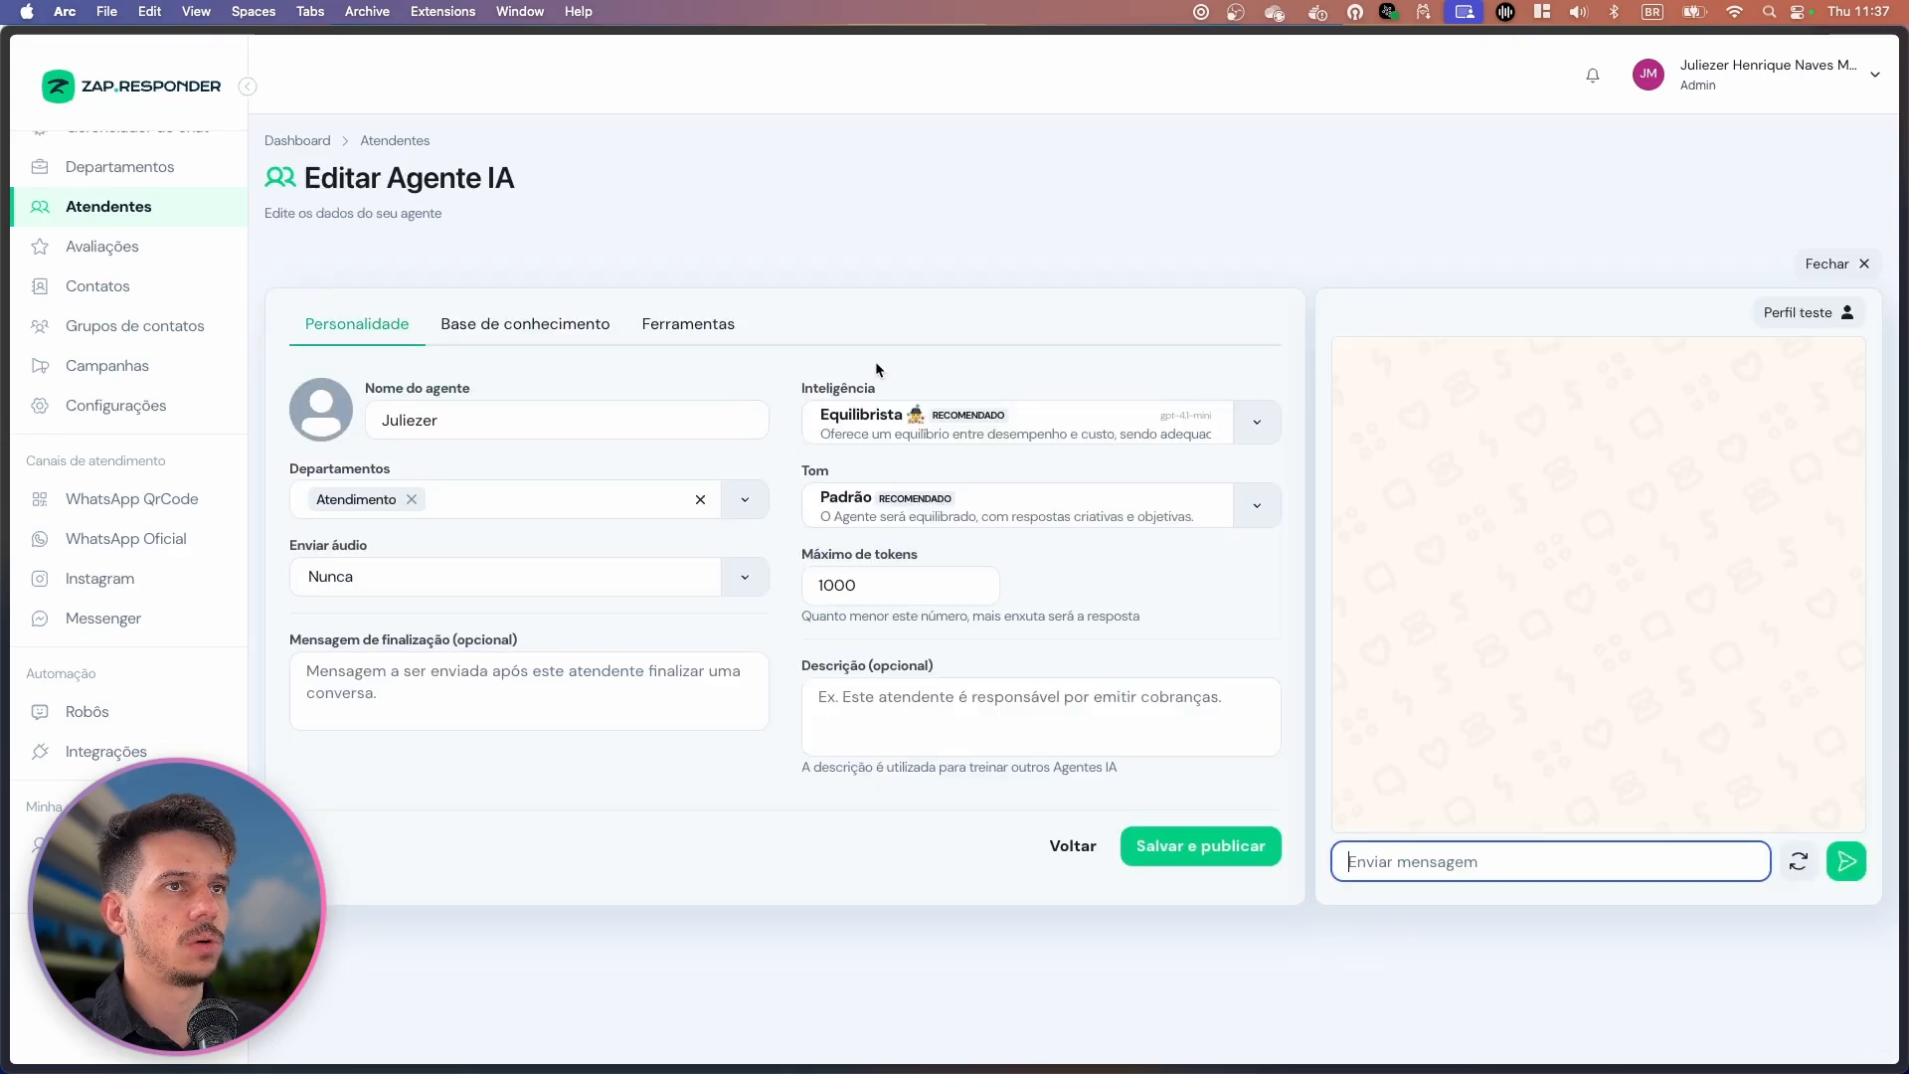
pyautogui.click(640, 438)
pyautogui.write('IA')
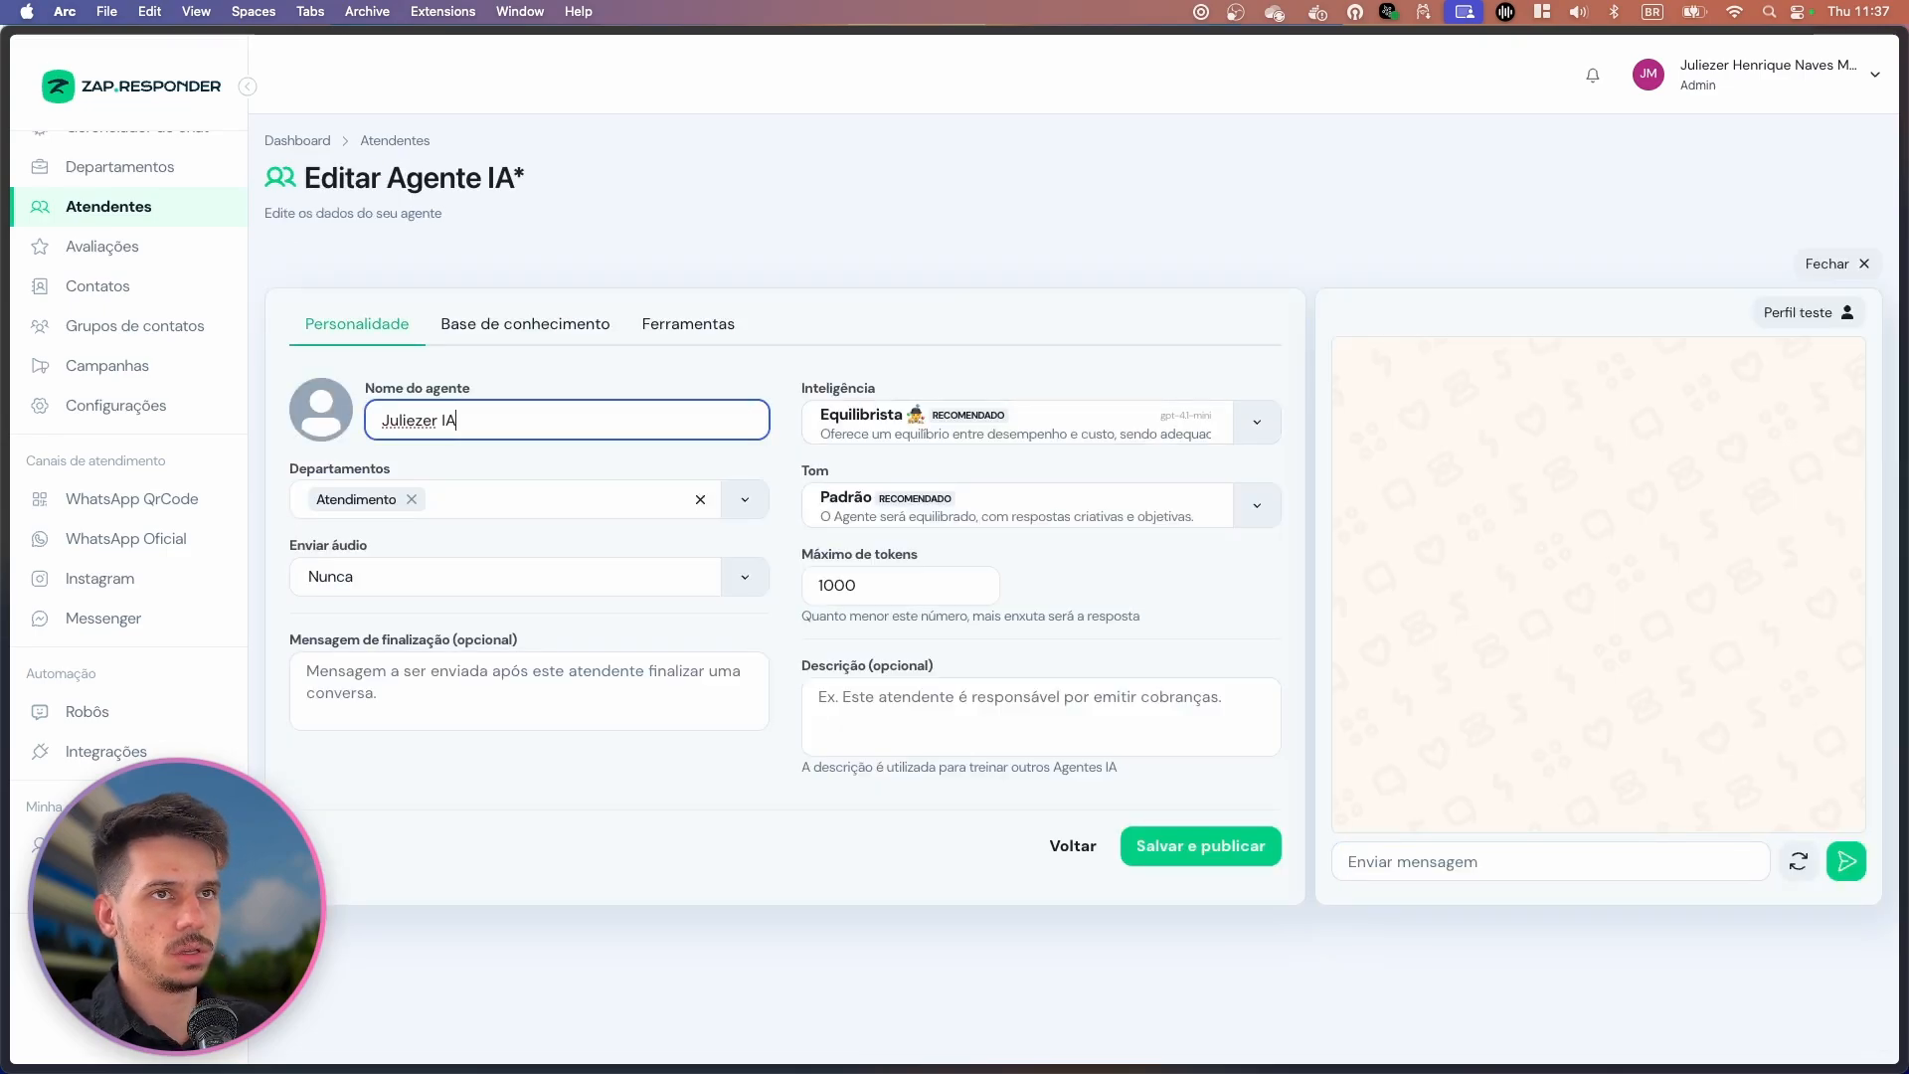
pyautogui.click(1237, 855)
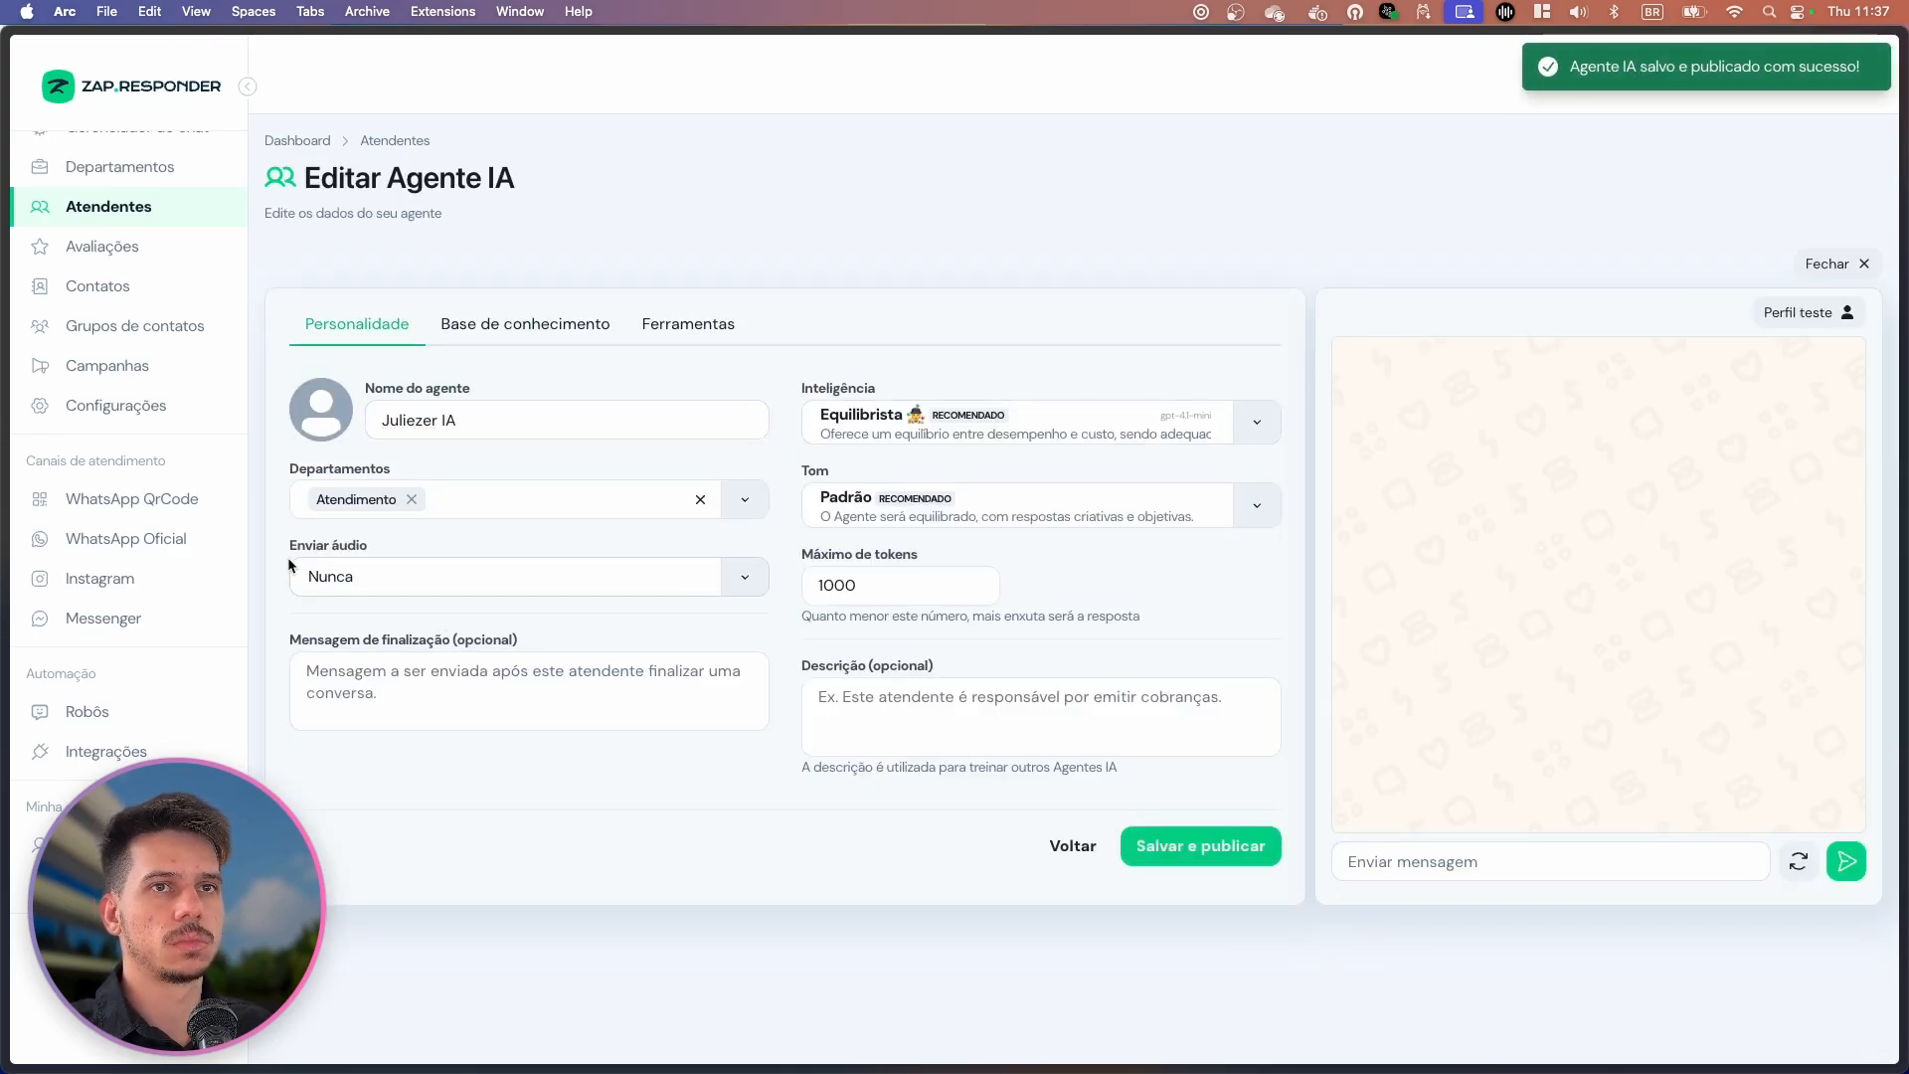
# Reopen the "Transfere para o Agente" robot's flow, clear the Transferência block's transfer message and activate the robot.
pyautogui.click(185, 712)
pyautogui.click(731, 418)
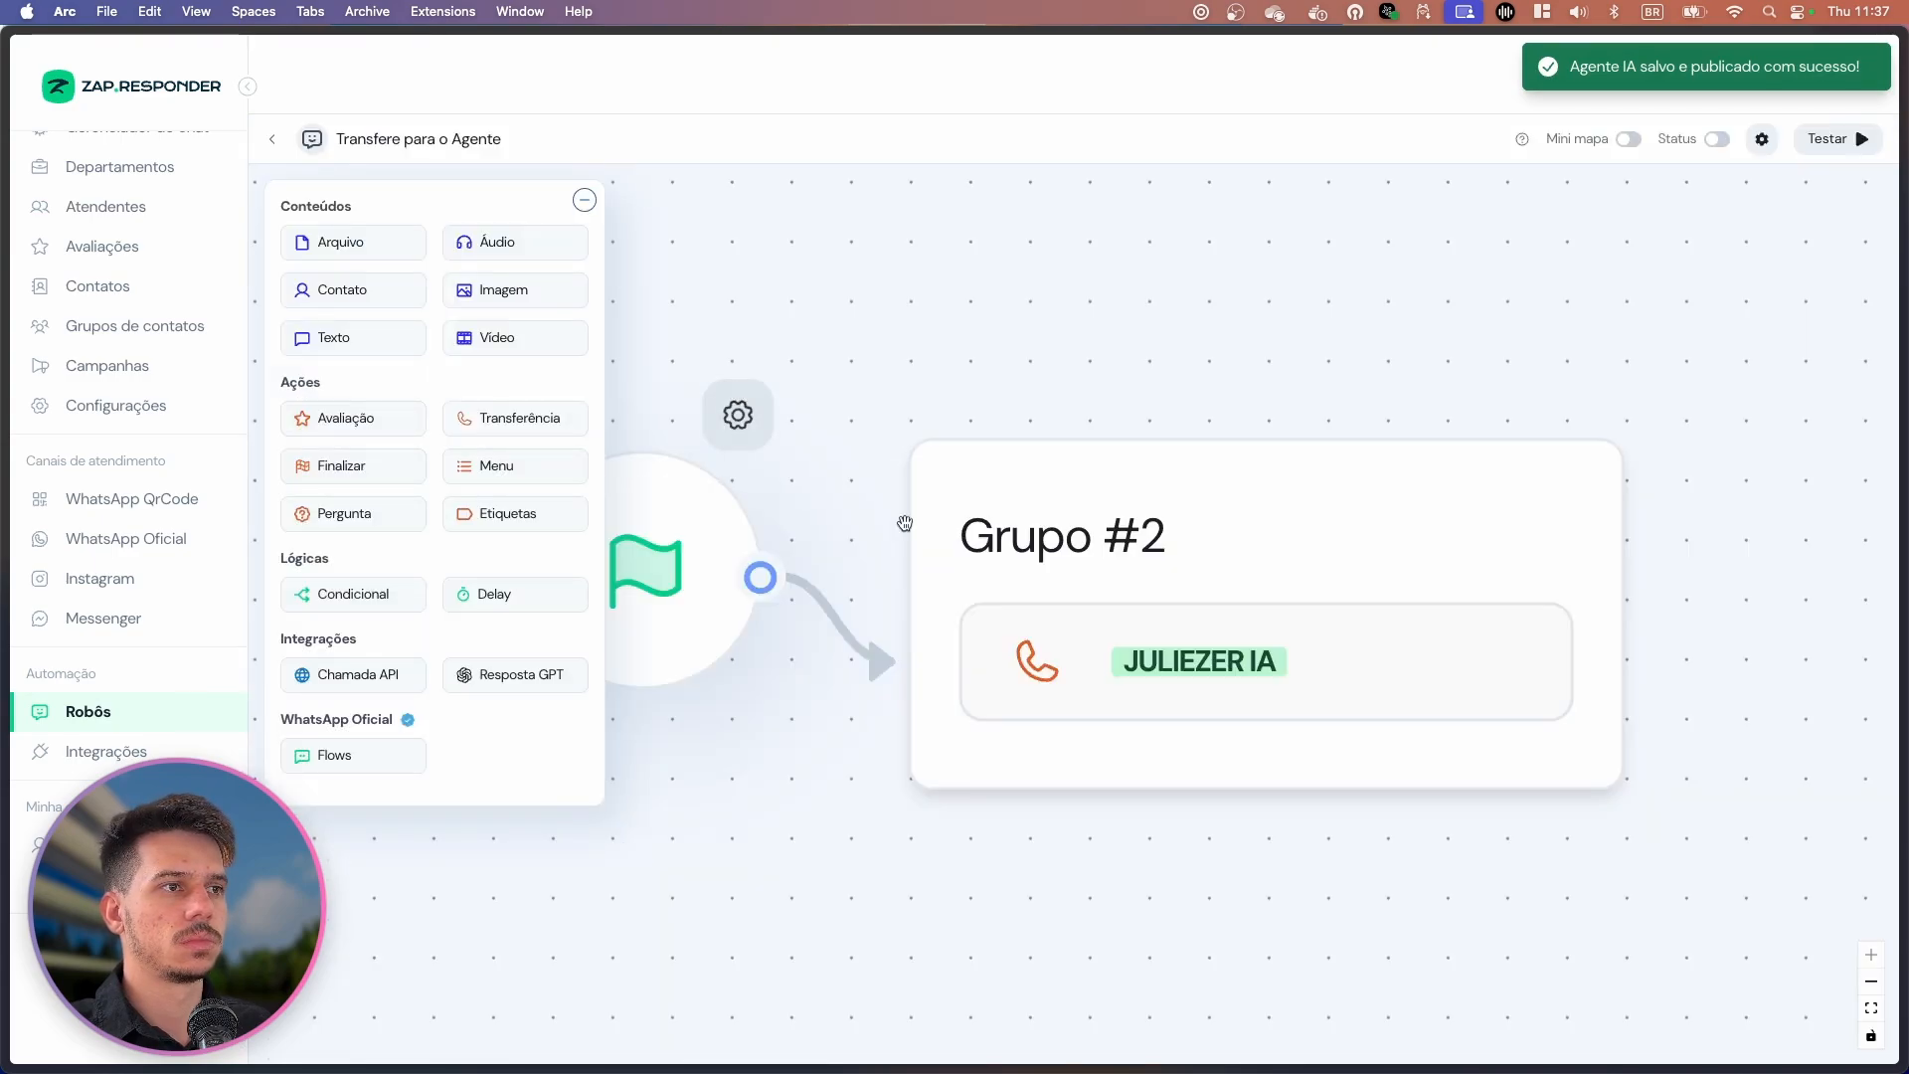
pyautogui.click(1390, 684)
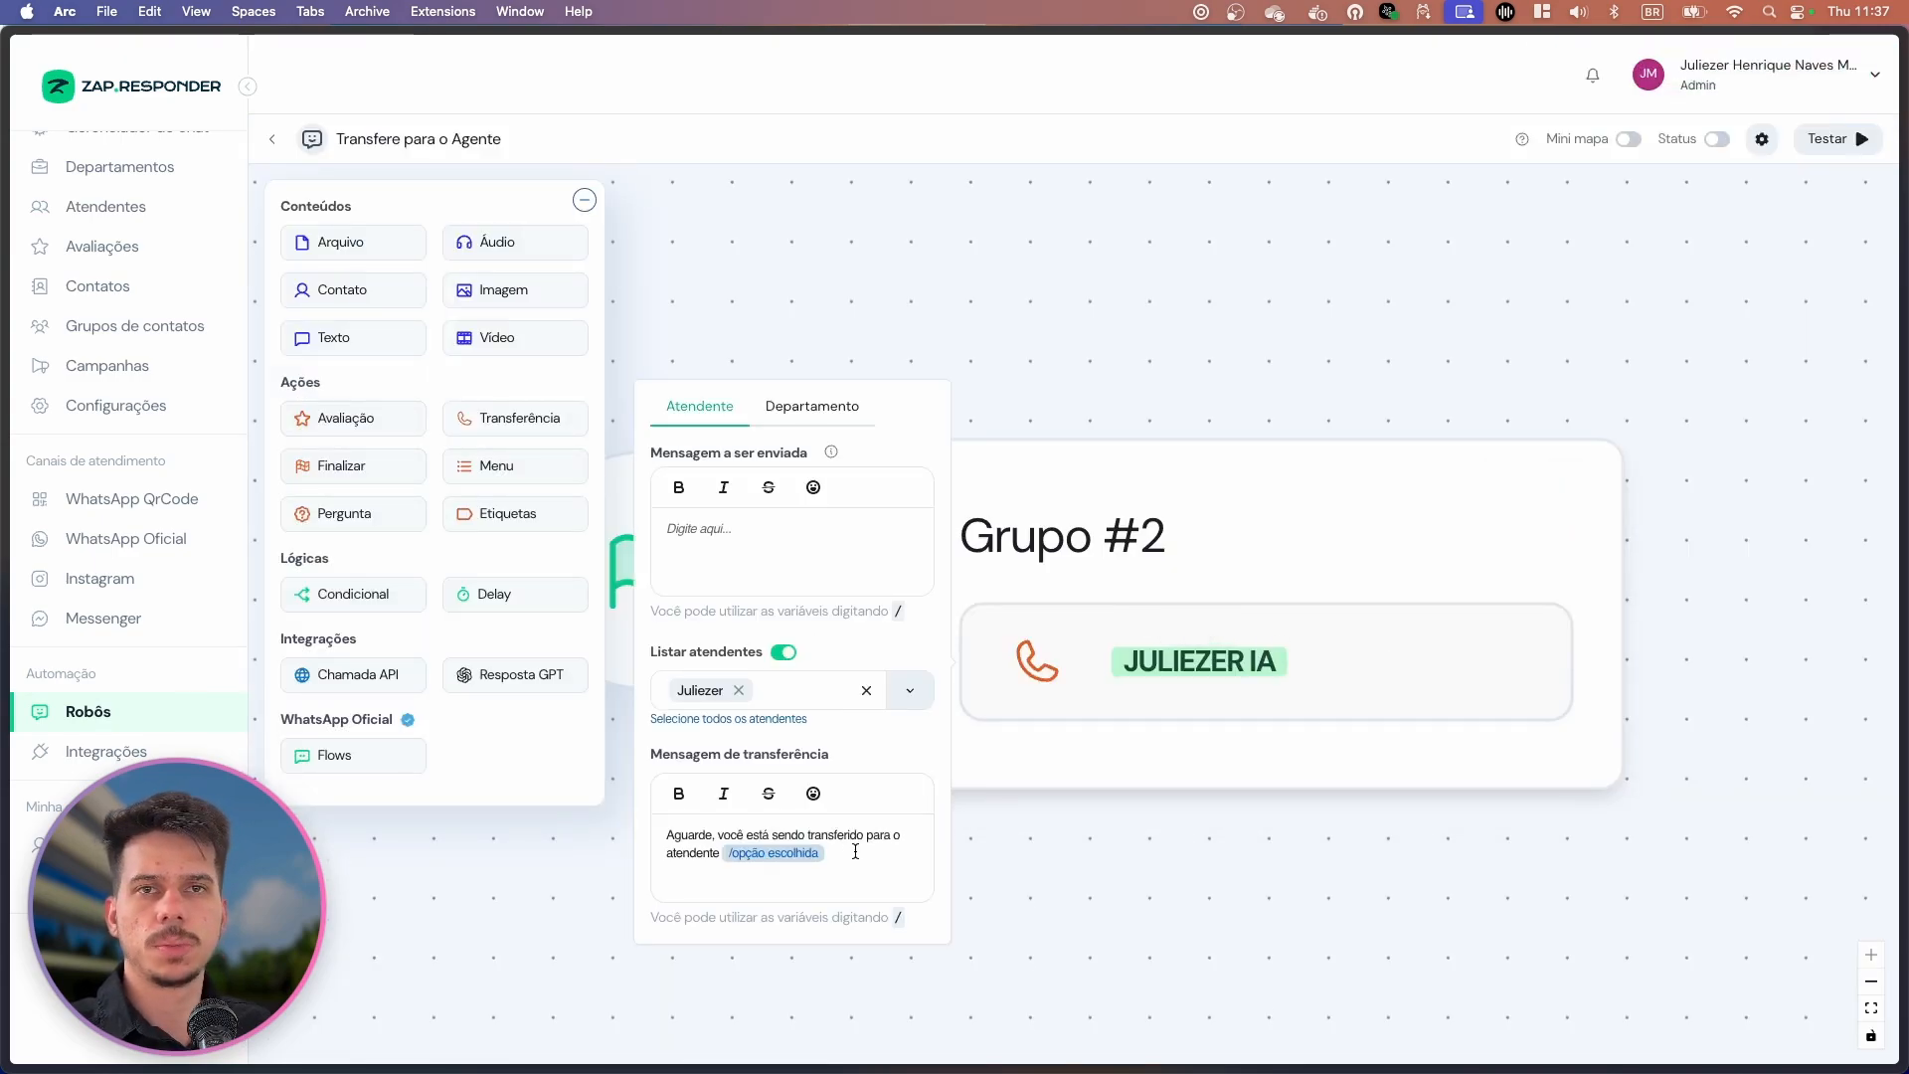
pyautogui.moveTo(850, 852); pyautogui.dragTo(644, 810)
pyautogui.press('BackSpace')
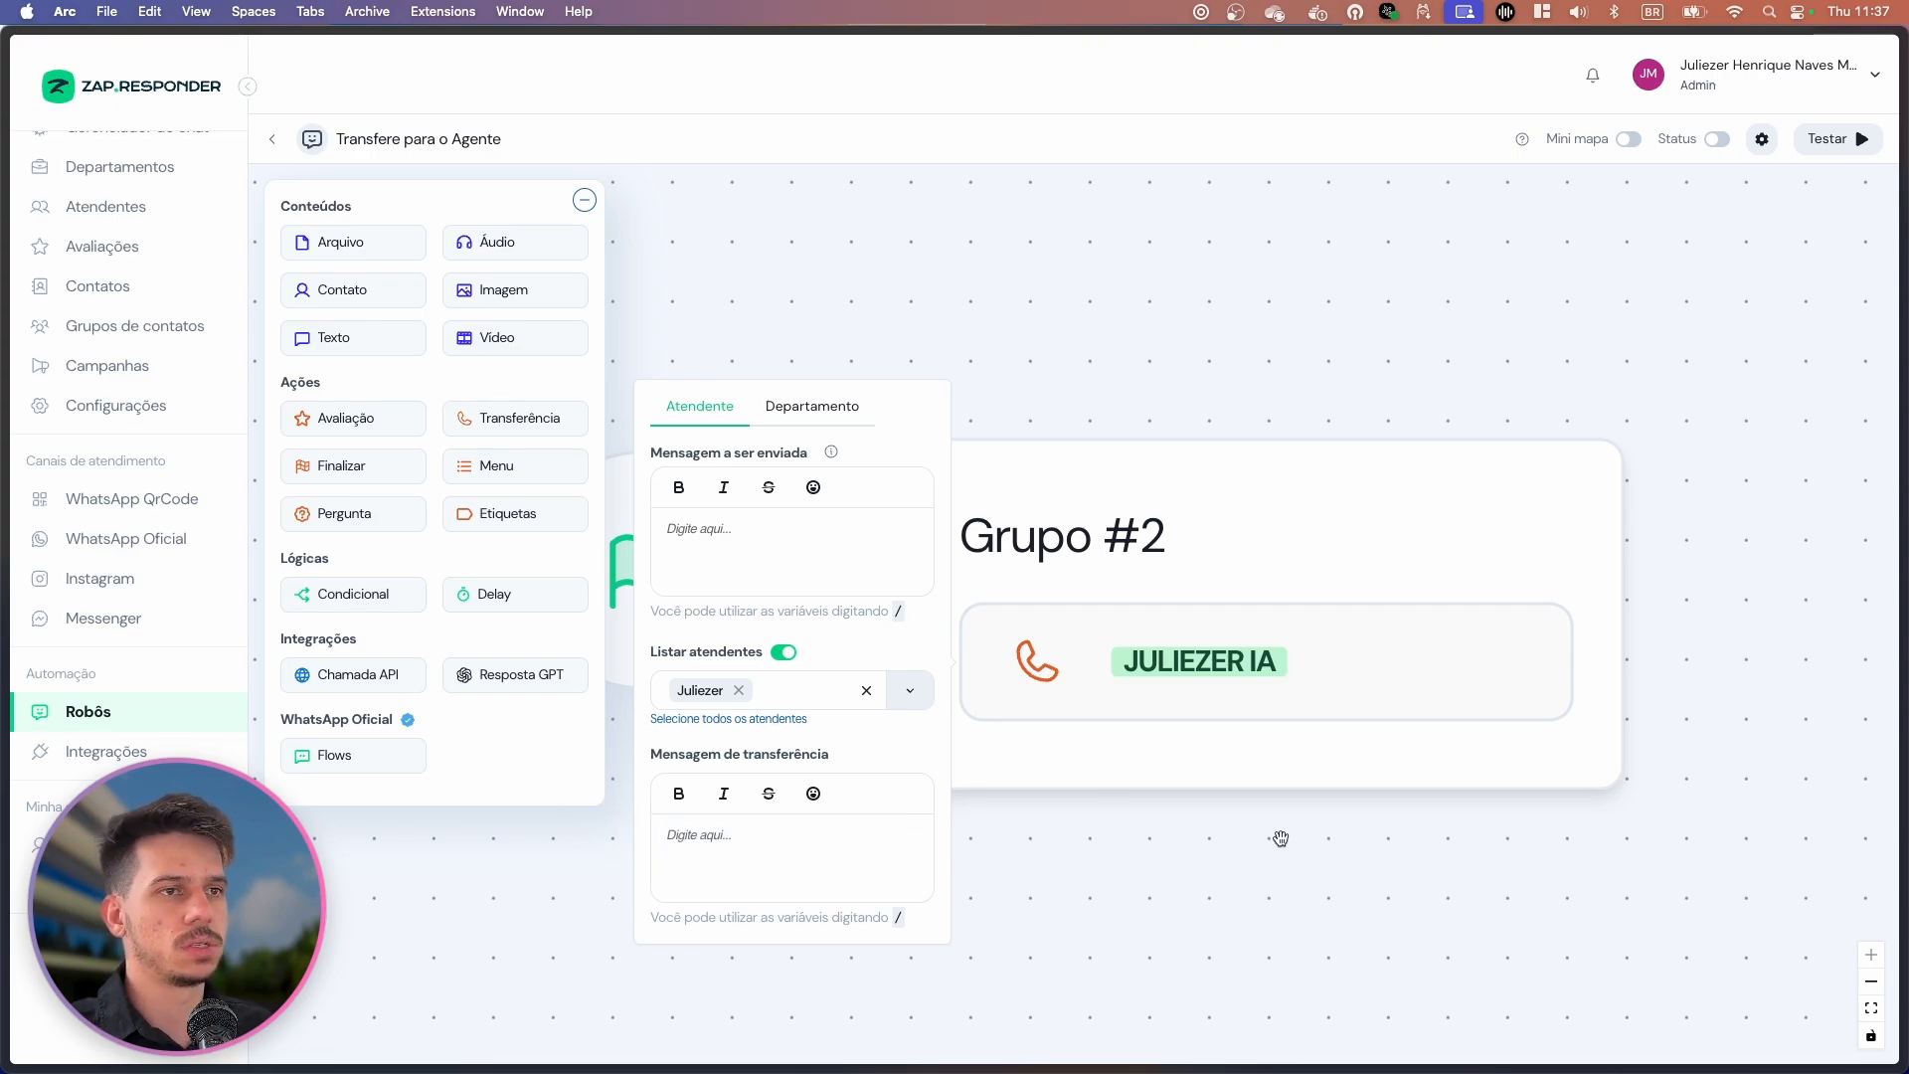
pyautogui.click(1280, 888)
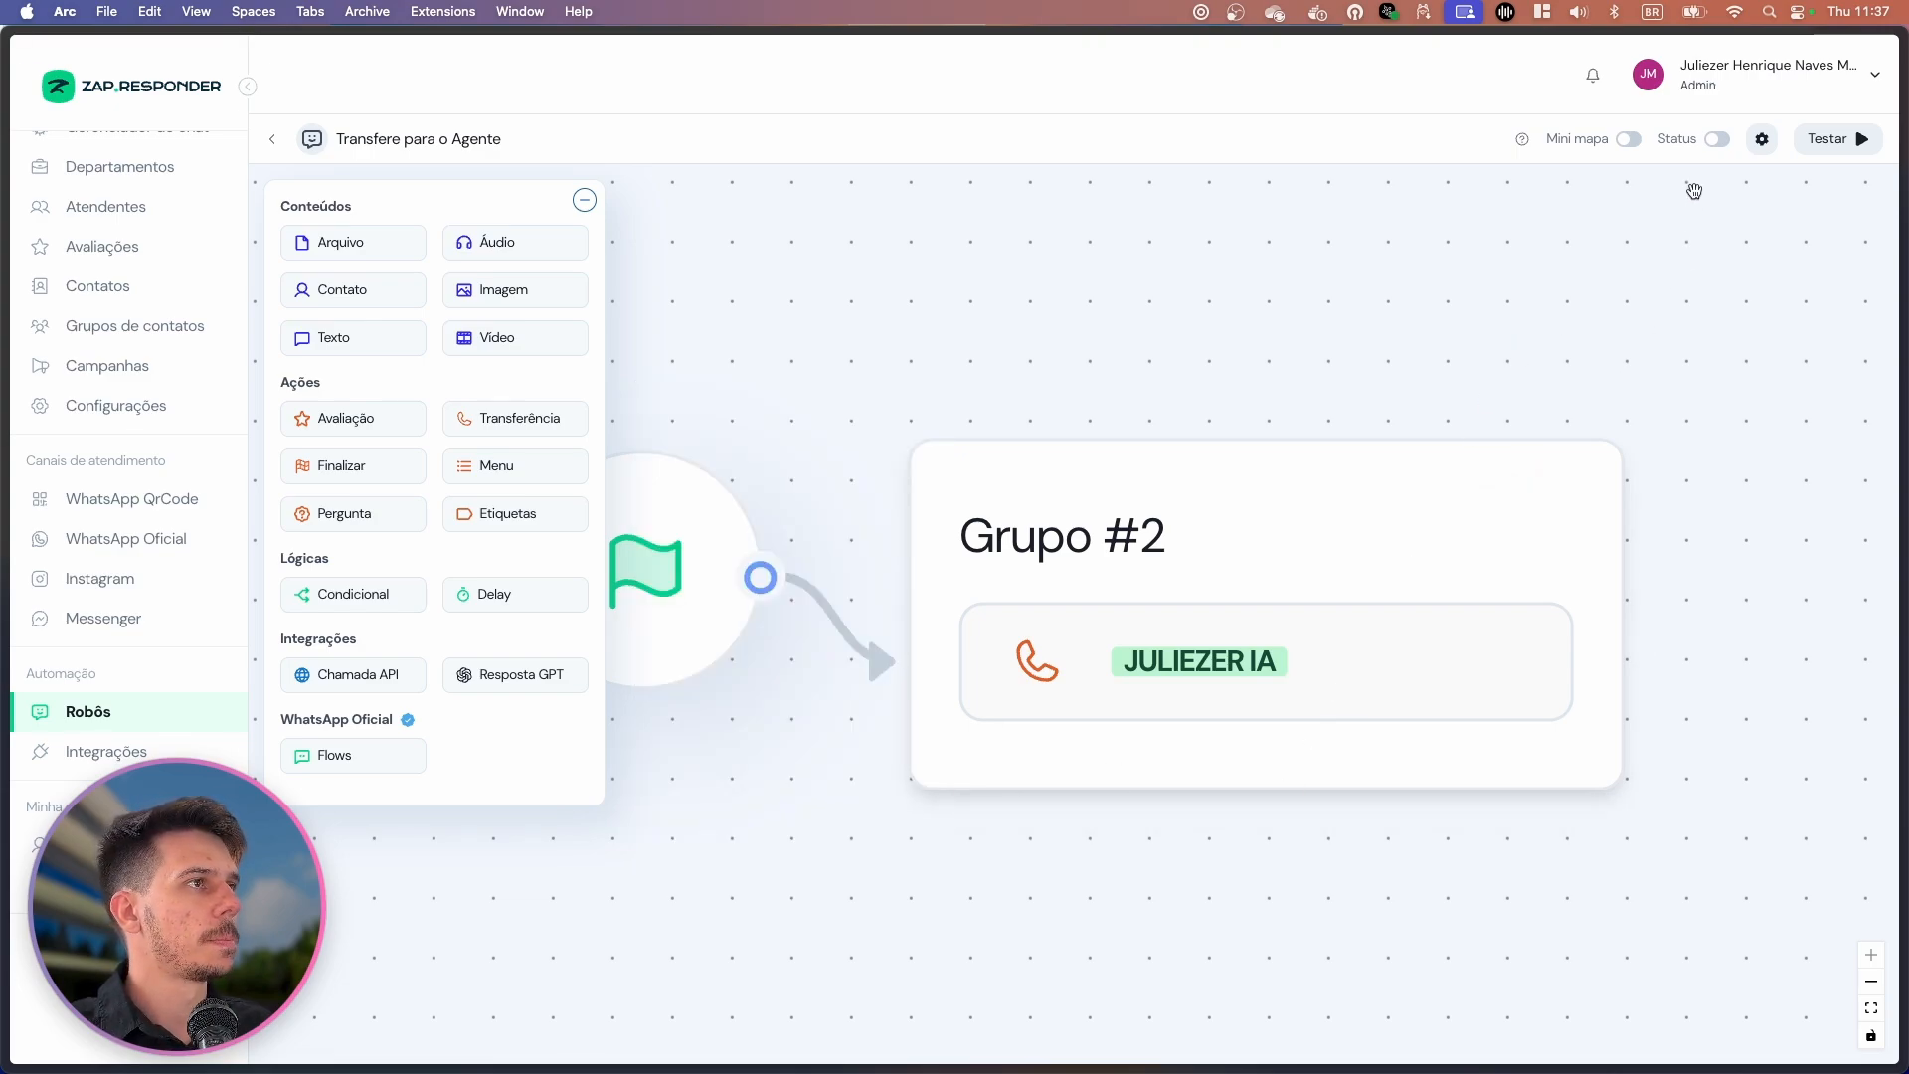
pyautogui.click(1716, 140)
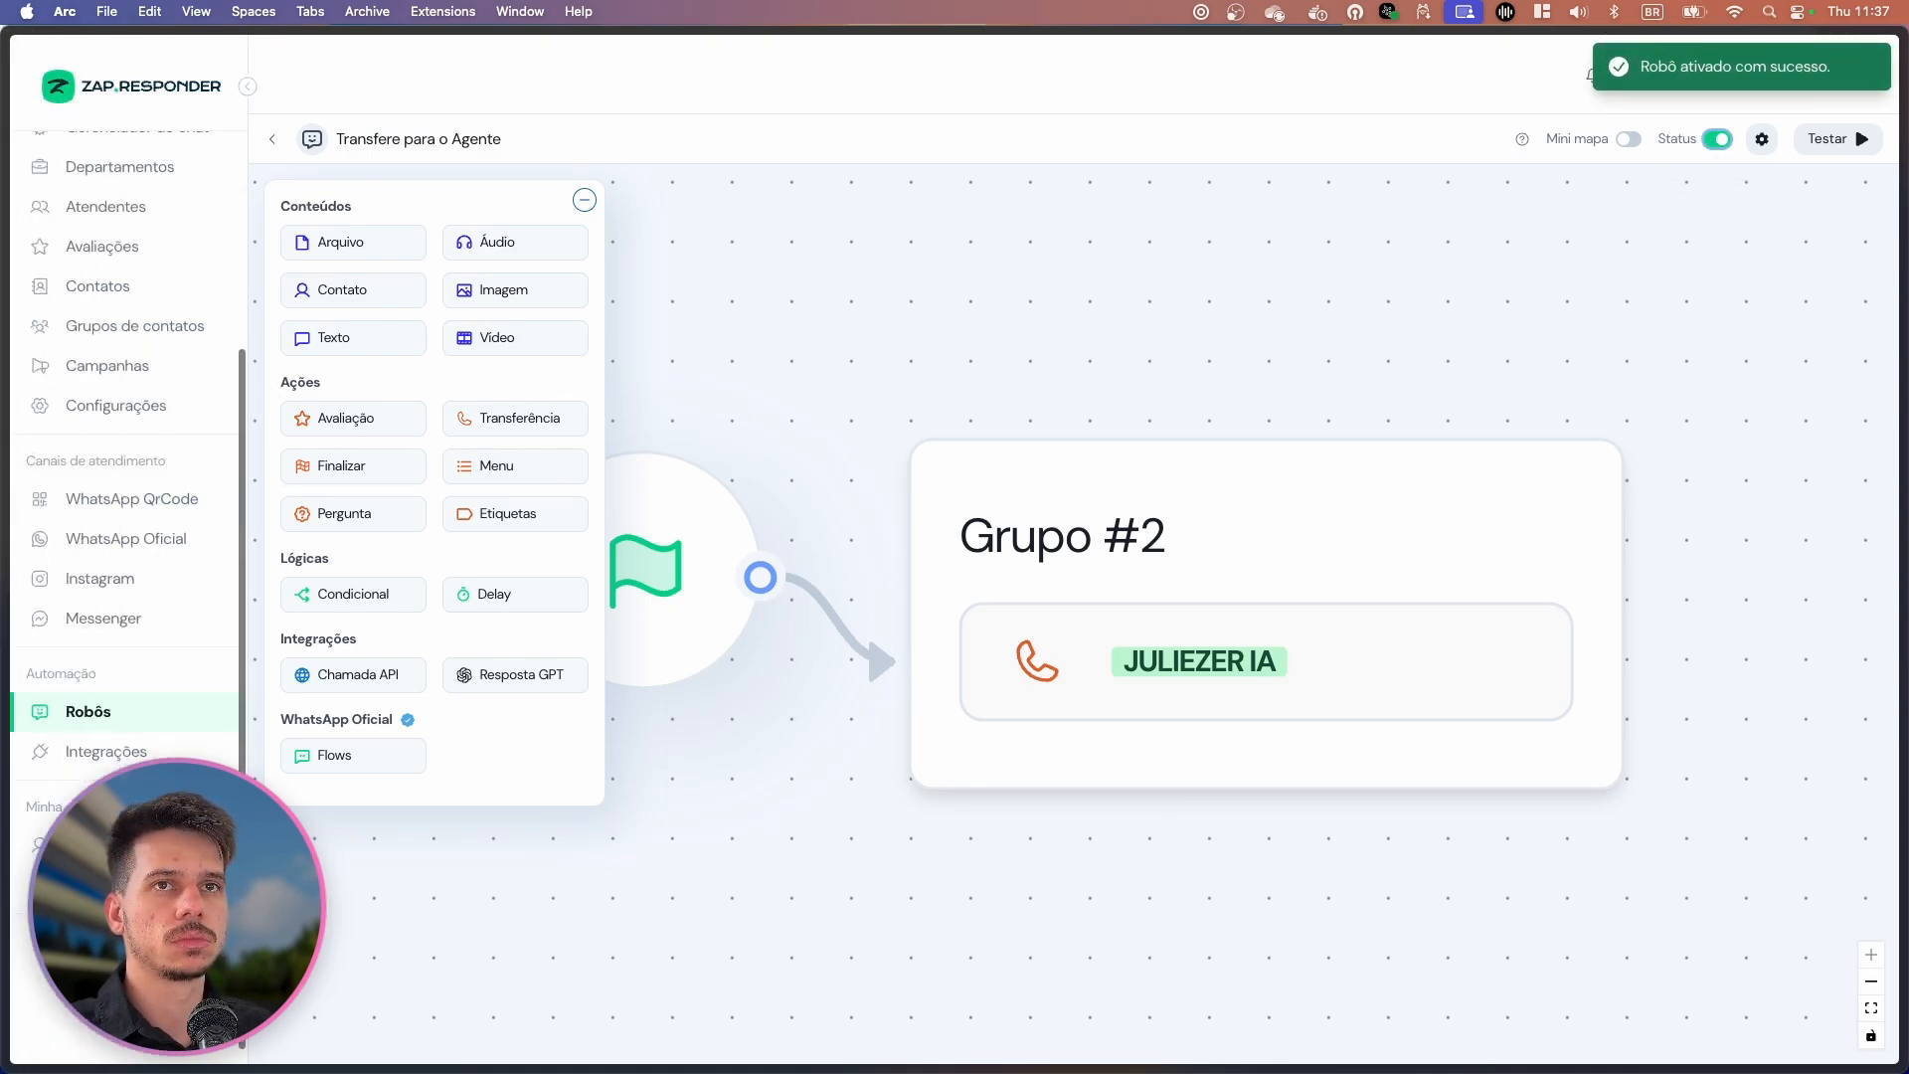
# Bring up the Conversas inbox, switch to WhatsApp and send "oi" to test the robot's transfer.
pyautogui.moveTo(5, 438)
pyautogui.click(79, 439)
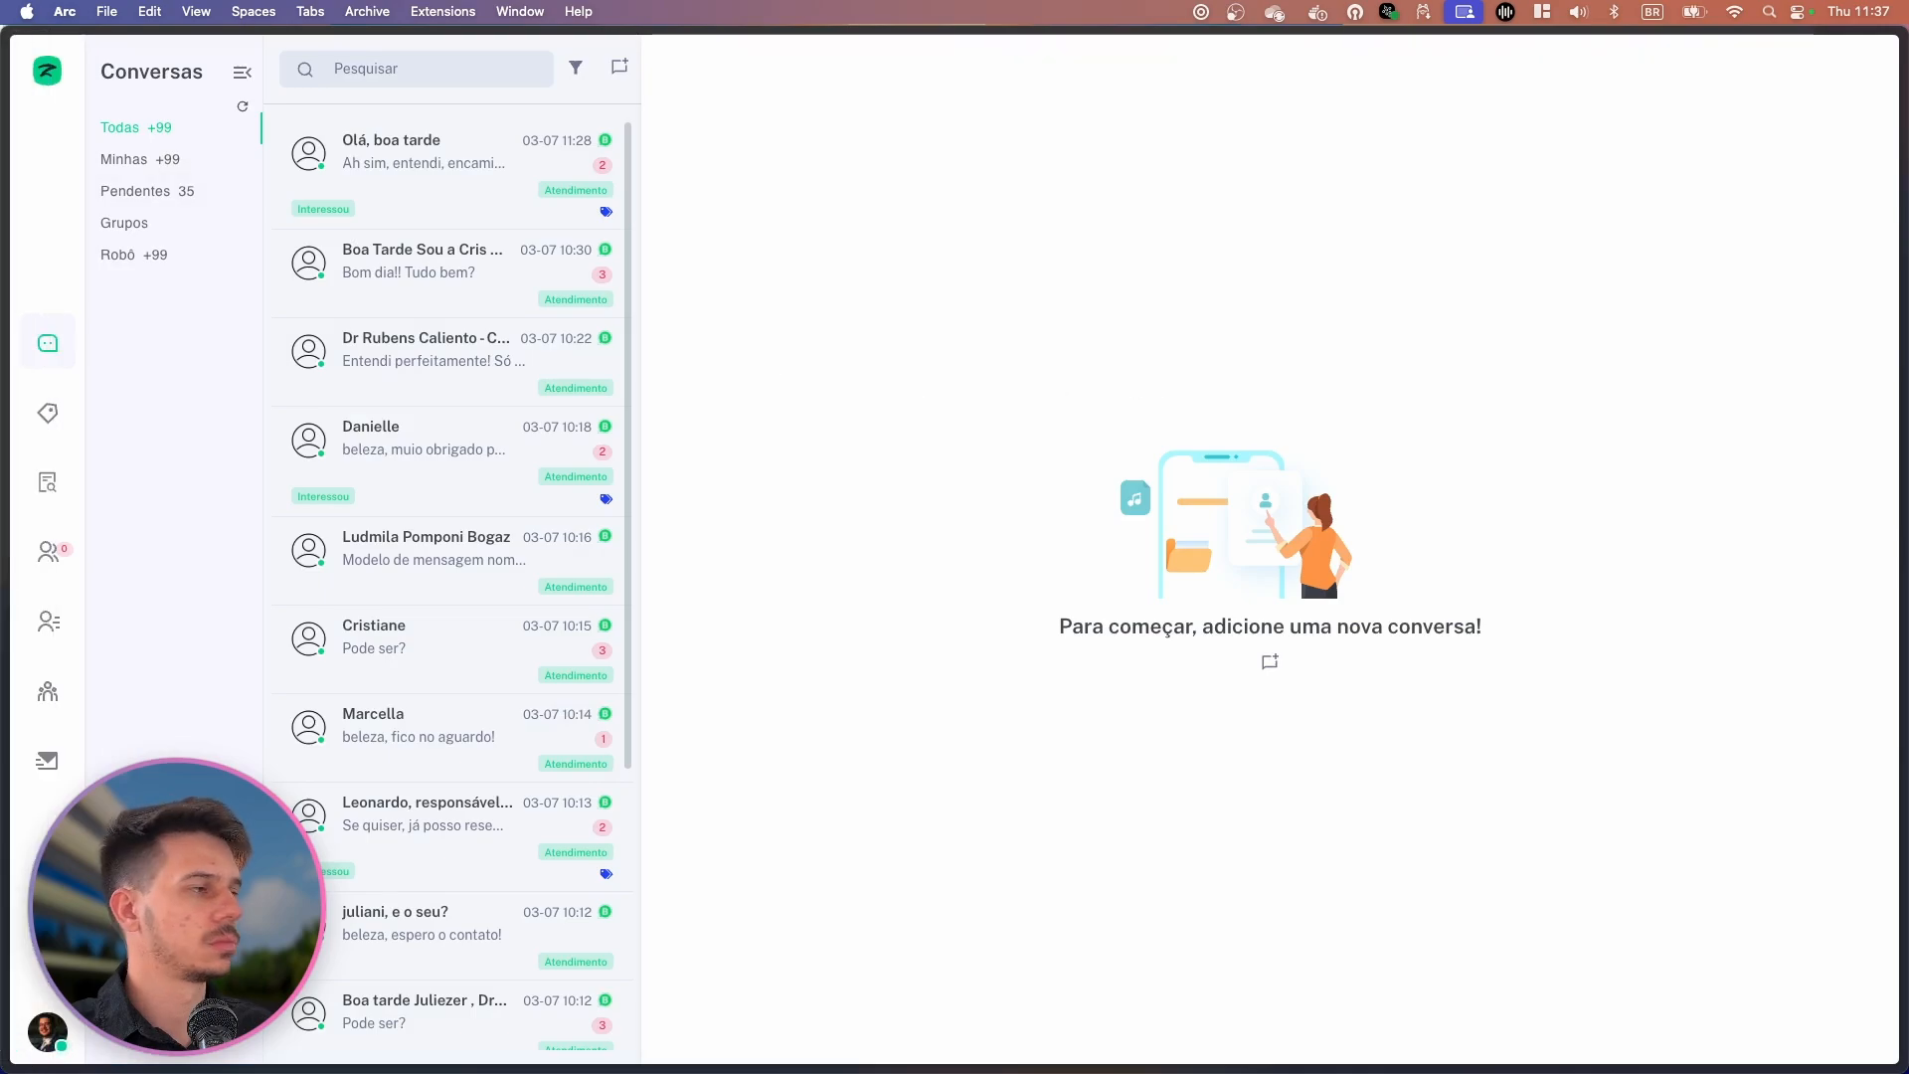
pyautogui.press('super+Tab')
pyautogui.write('oi')
pyautogui.press('Return')
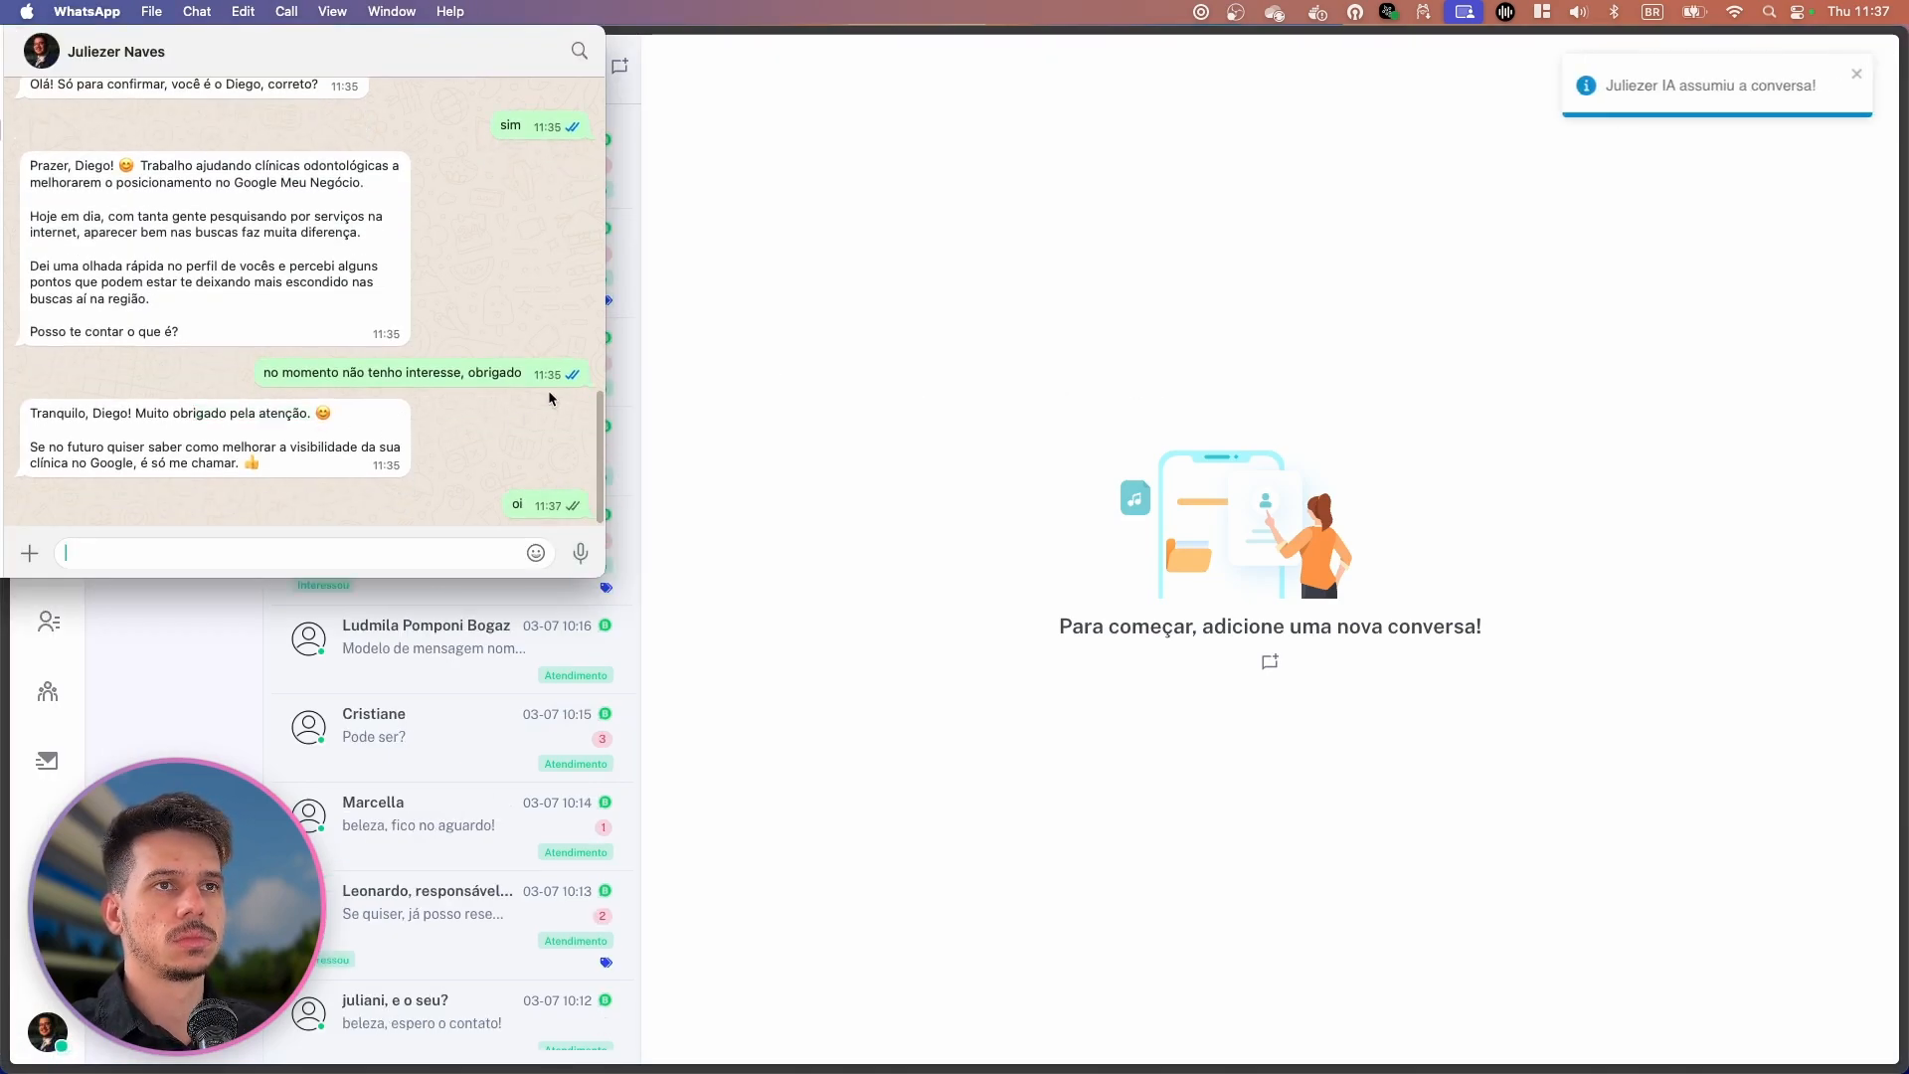
# Open the test contact's conversation in the Zap Responder inbox, read the AI agent's reply, and switch back to WhatsApp.
pyautogui.press('super+Tab')
pyautogui.click(578, 173)
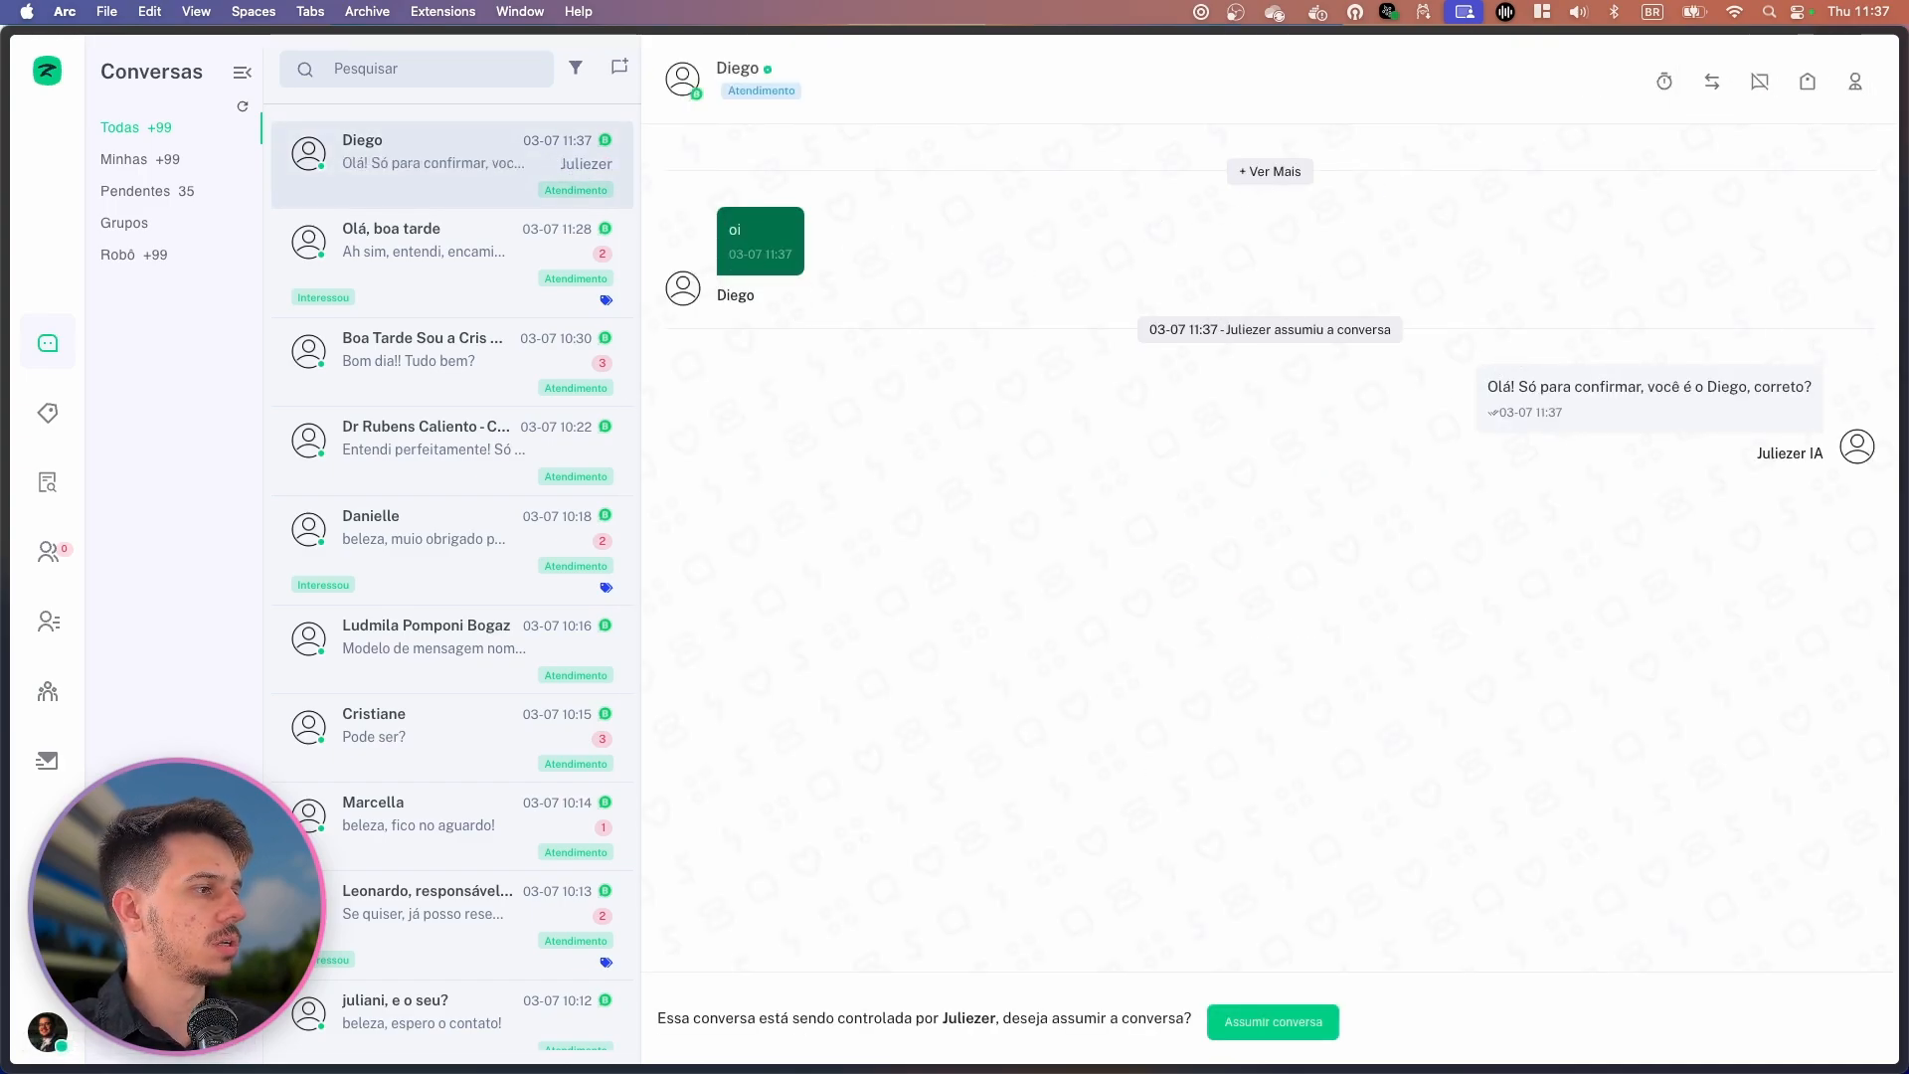
pyautogui.press('super+Tab')
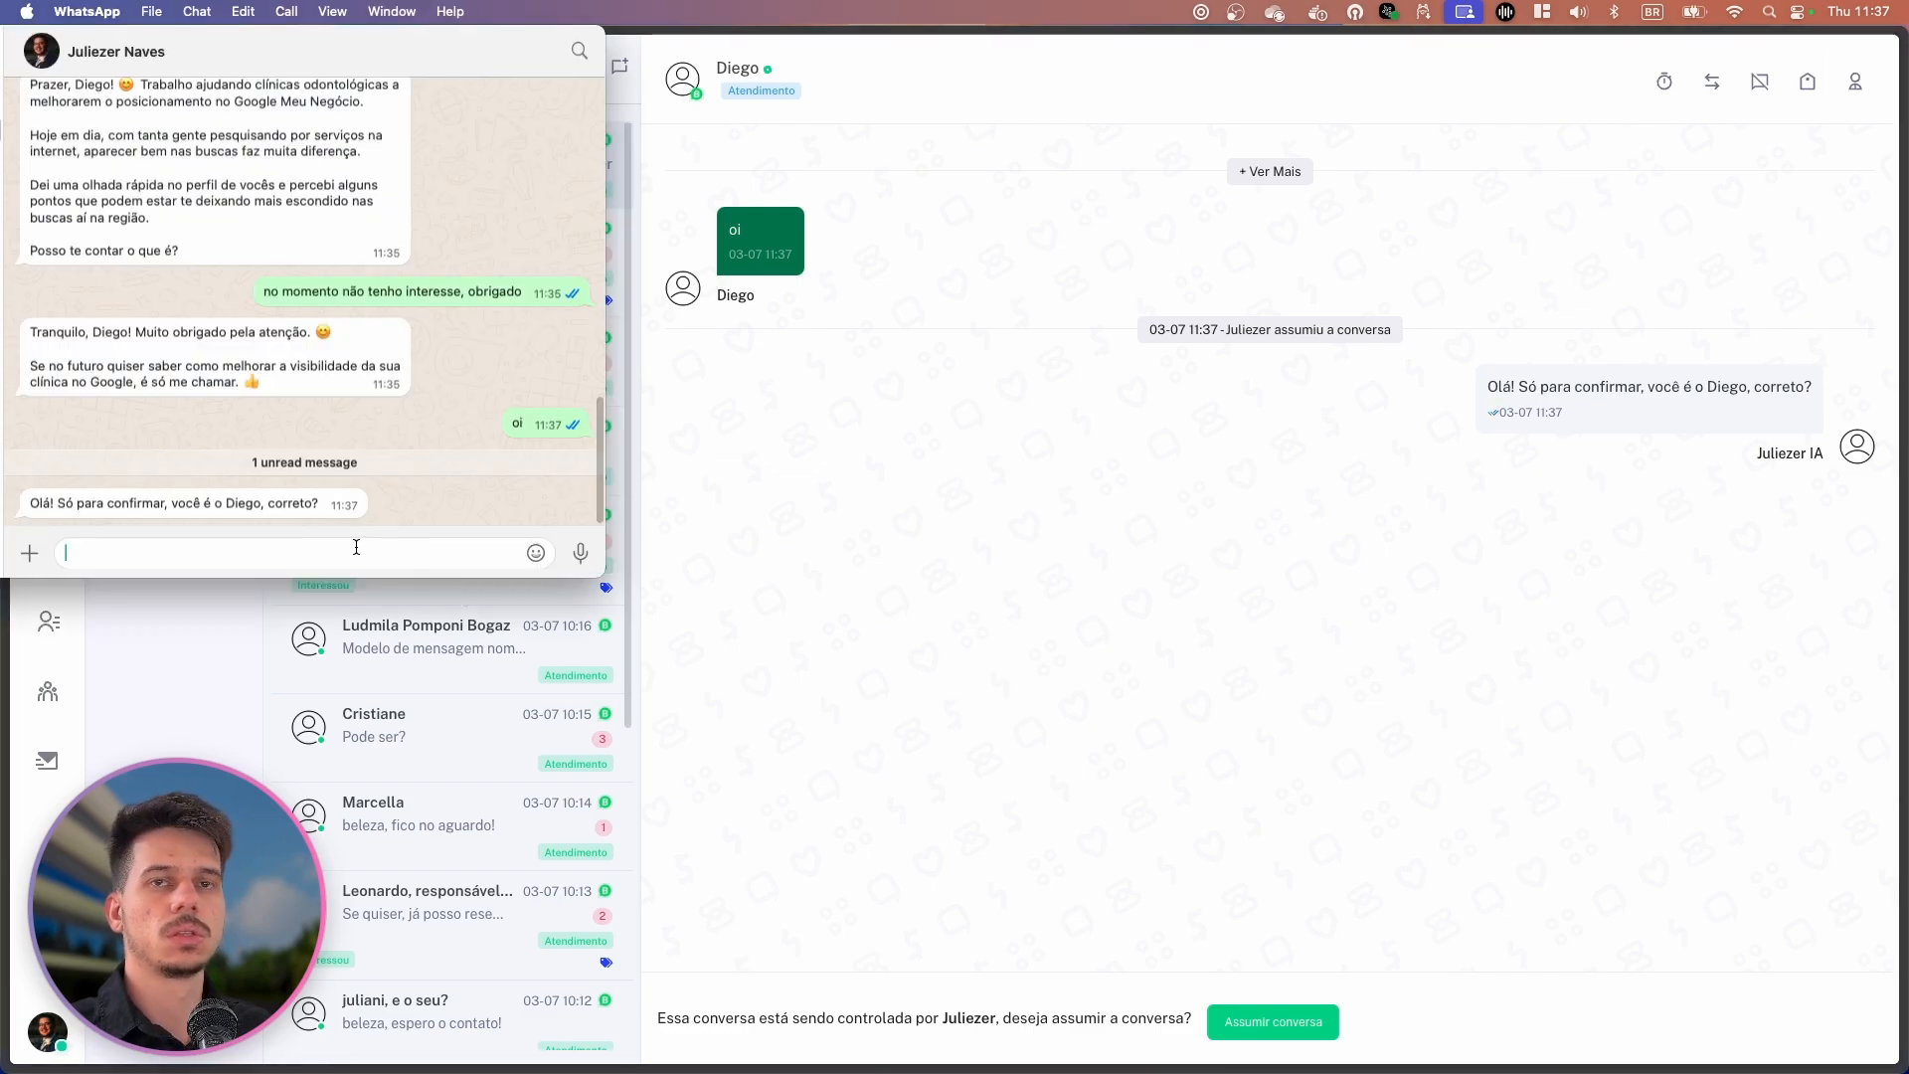